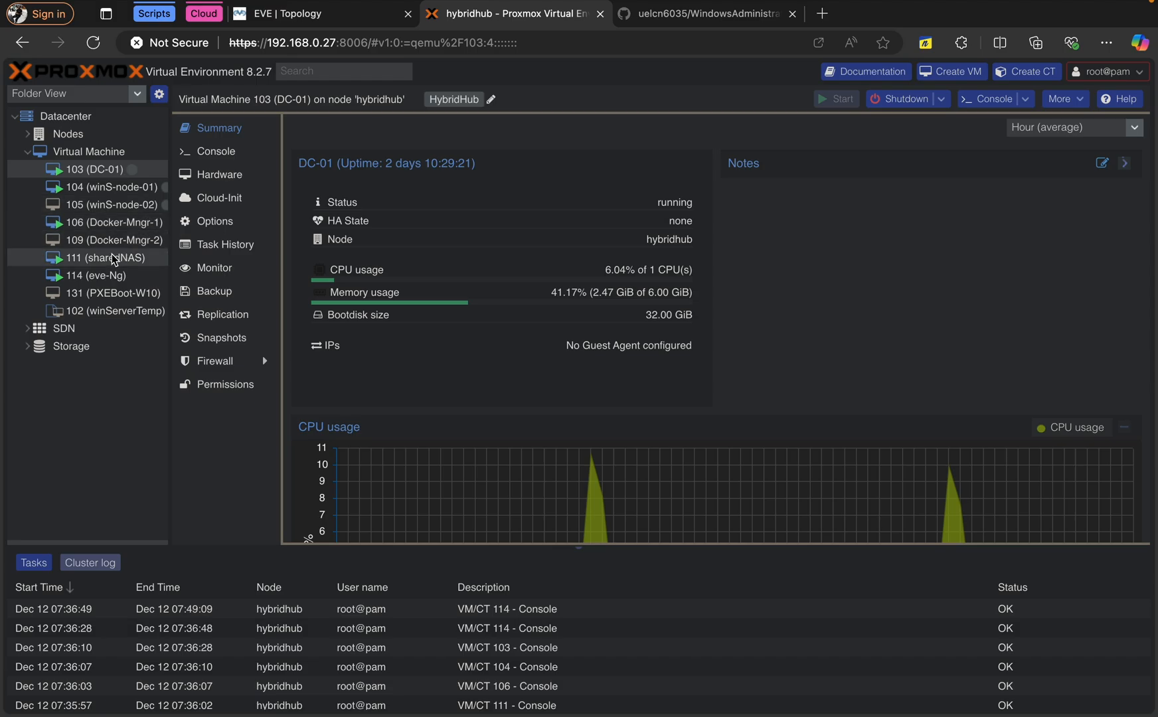
Compare the EVE-NG topology with the DC-01 VM summary, then edit the ISp1 20.147.10.0/29 network
{"action": "left_click", "coordinate": [331, 19]}
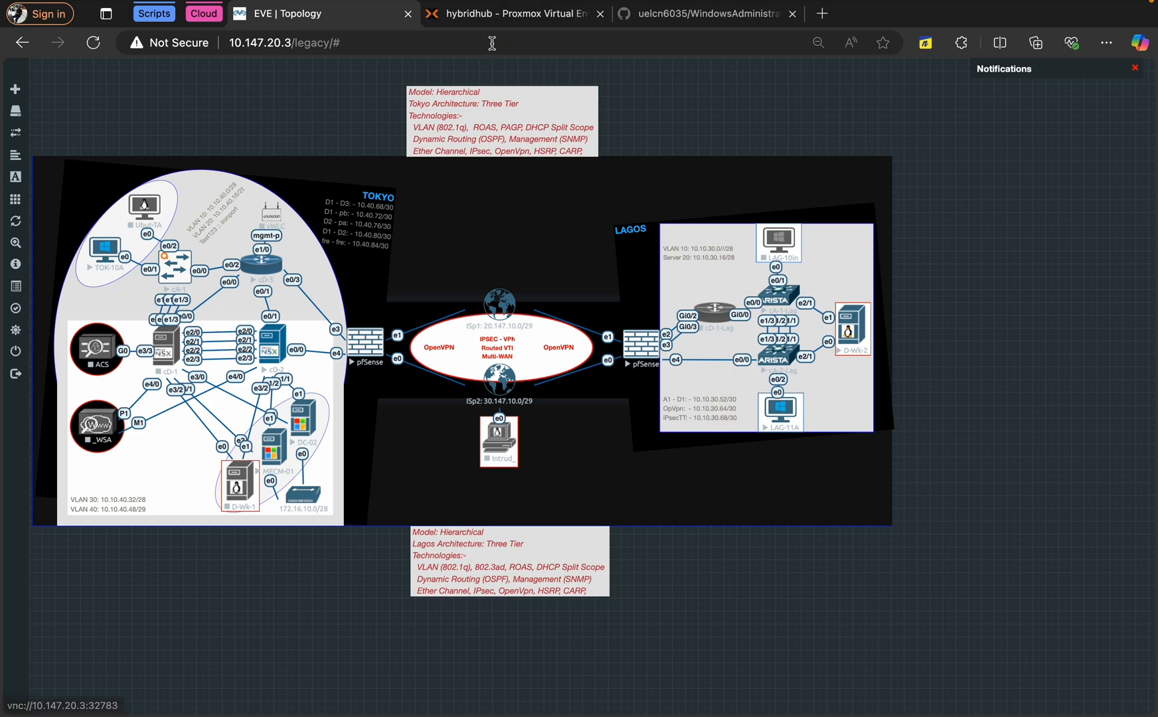
{"action": "left_click", "coordinate": [475, 15]}
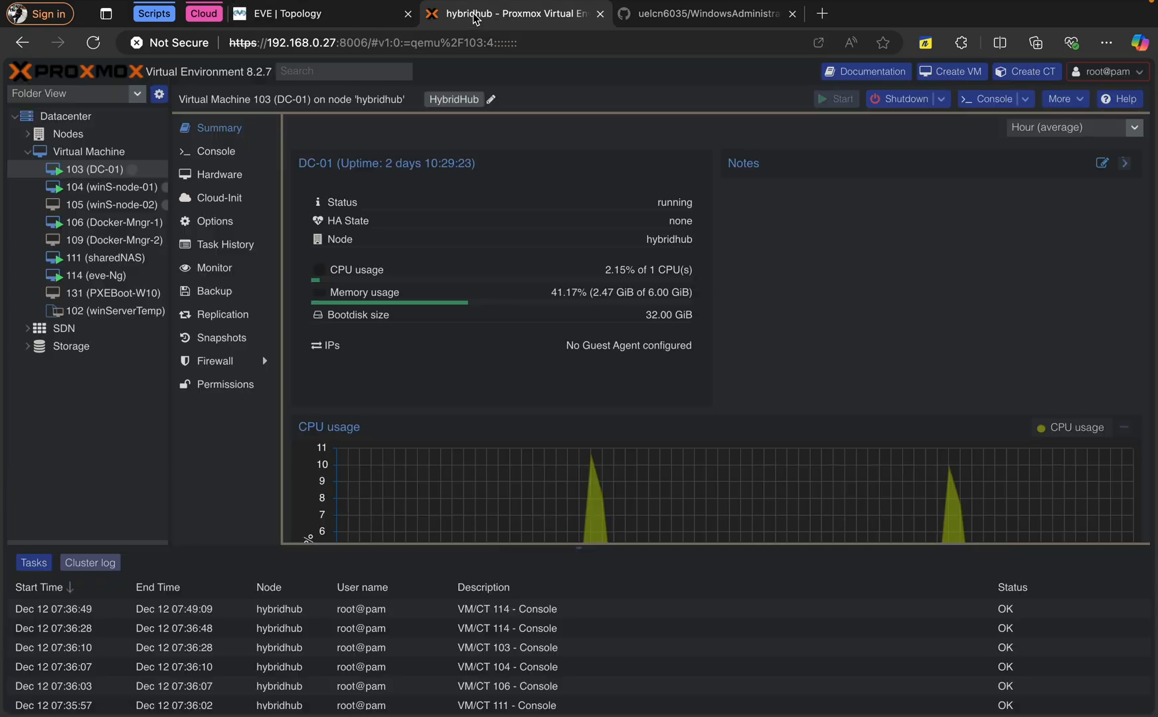
{"action": "left_click", "coordinate": [317, 20]}
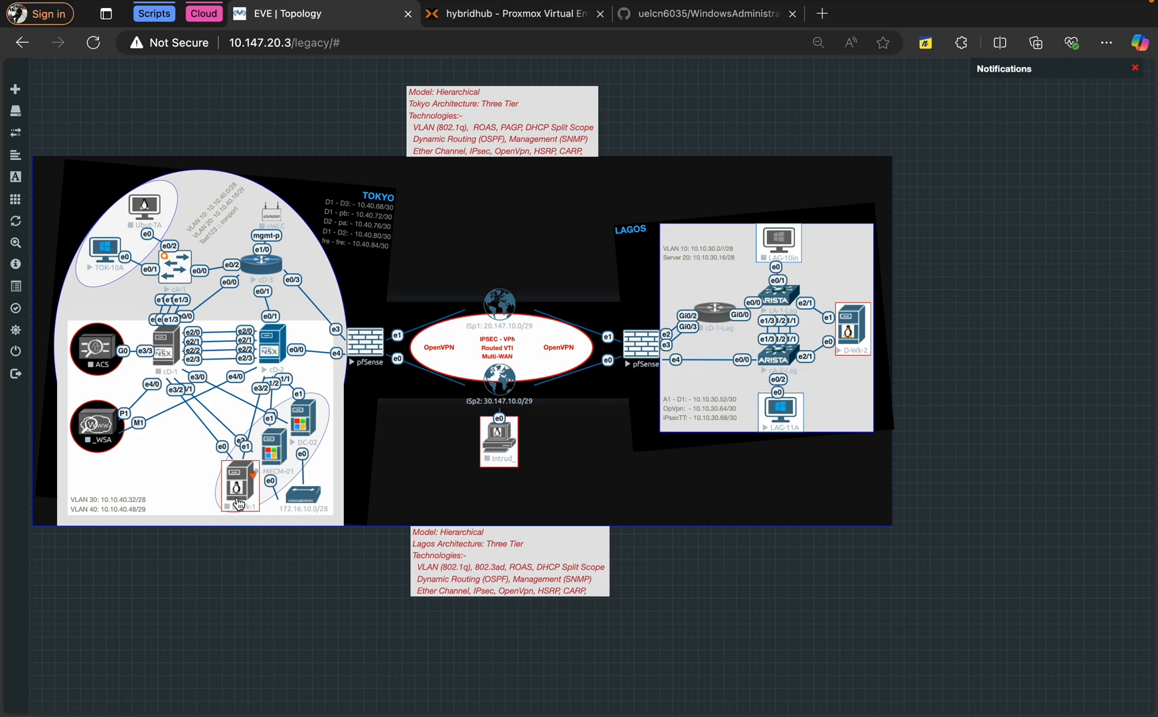
{"action": "left_click", "coordinate": [481, 20]}
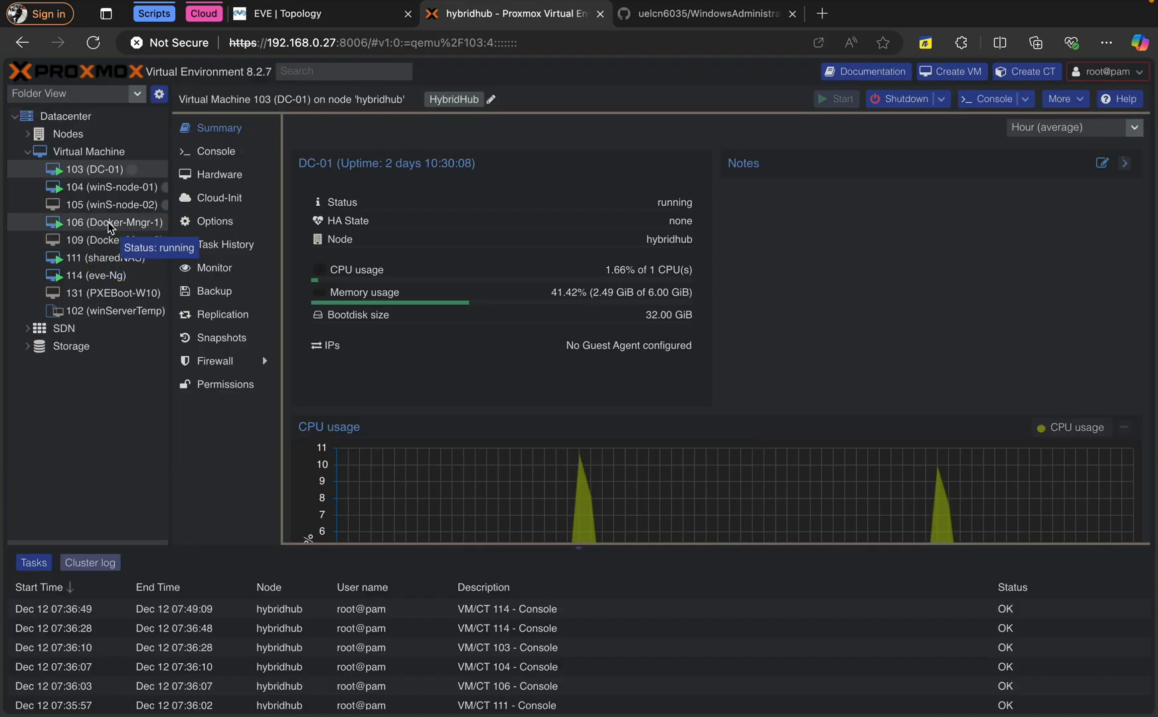
{"action": "left_click", "coordinate": [275, 20]}
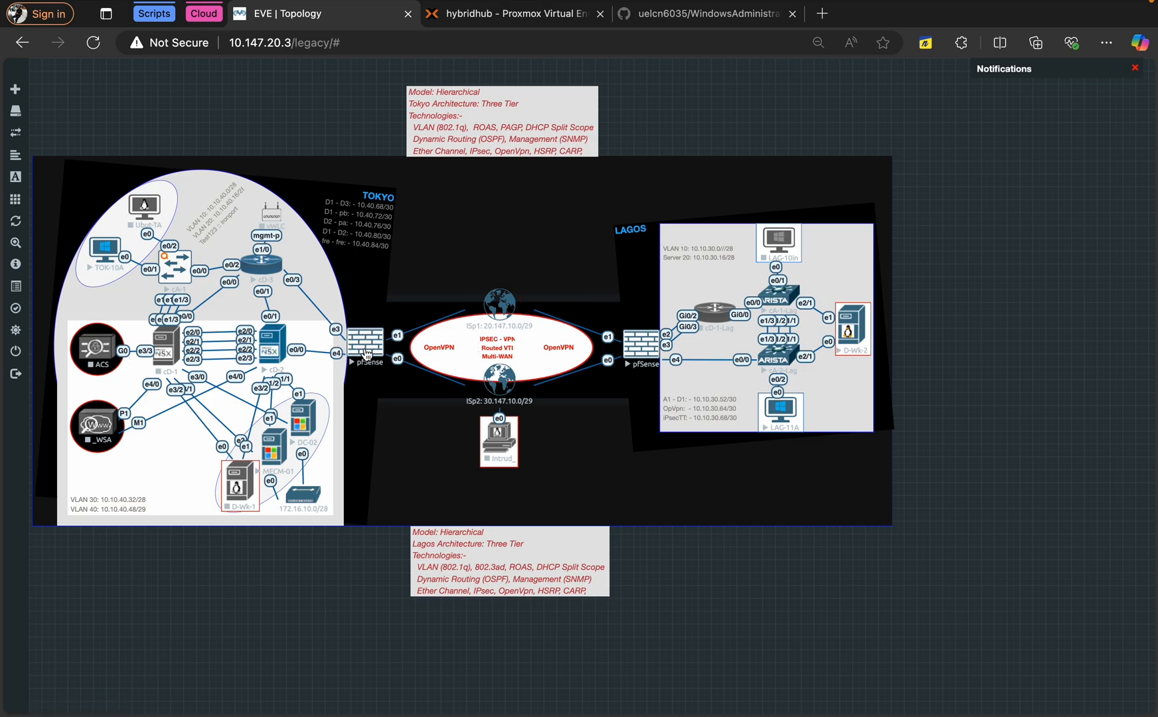
{"action": "right_click", "coordinate": [500, 311]}
{"action": "left_click", "coordinate": [529, 332]}
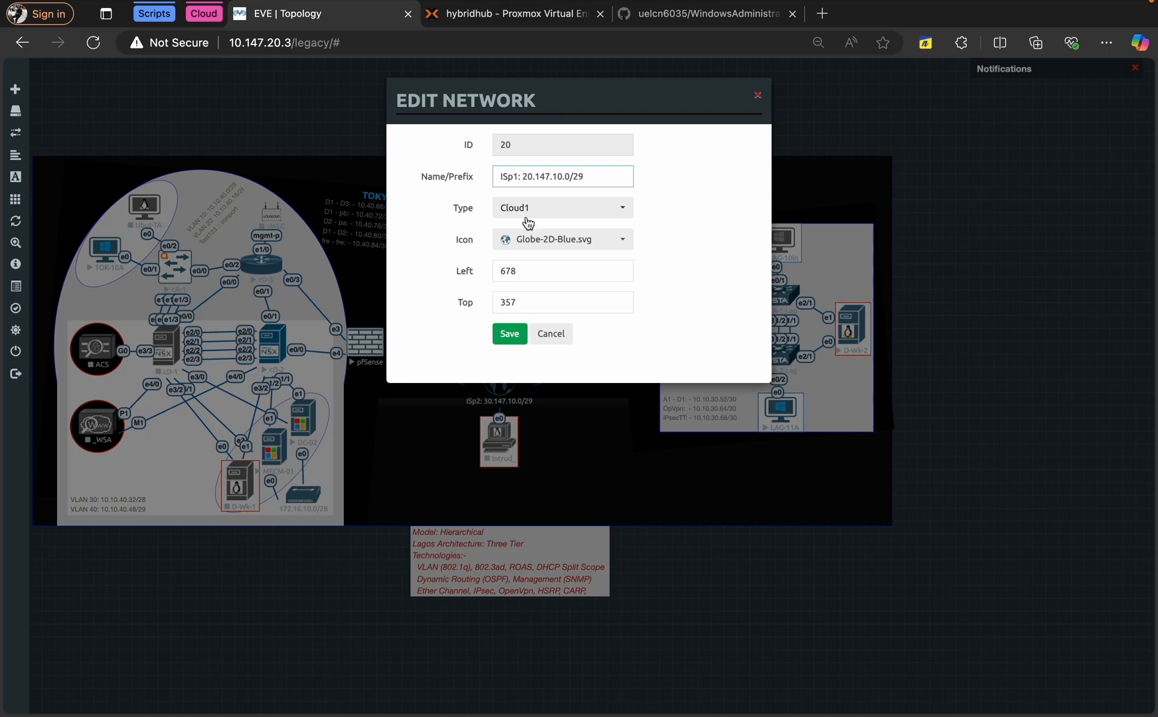
{"action": "left_click", "coordinate": [539, 212]}
{"action": "left_click", "coordinate": [463, 259]}
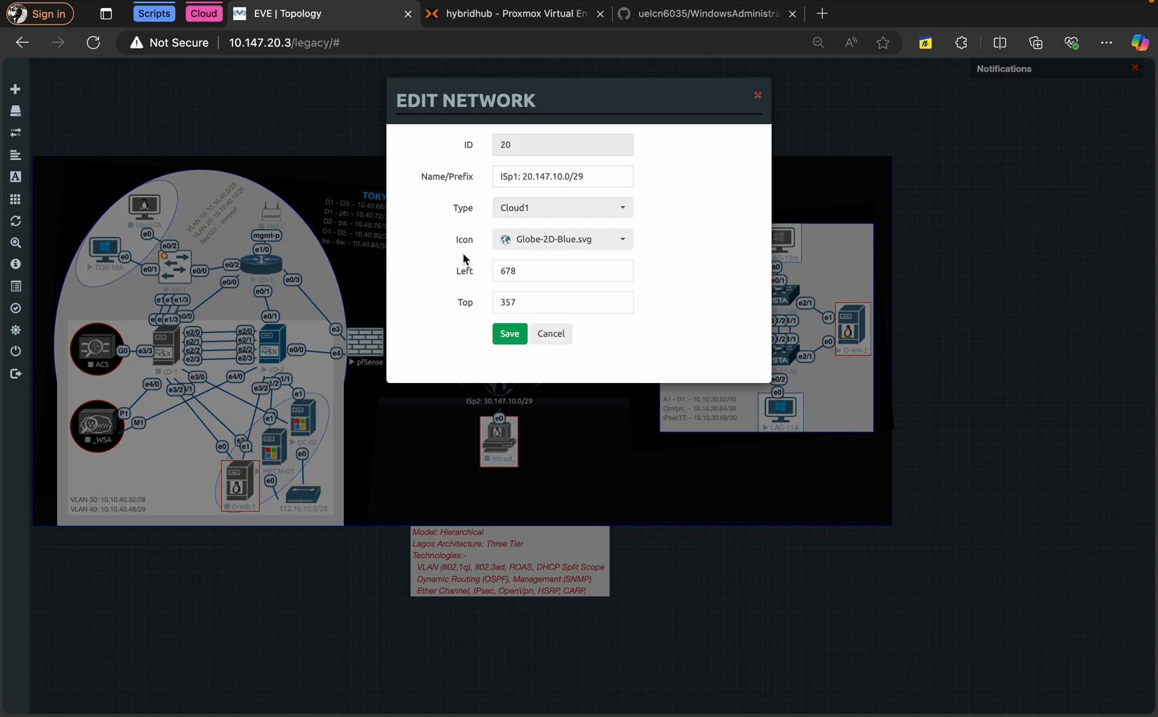
{"action": "left_click", "coordinate": [546, 335]}
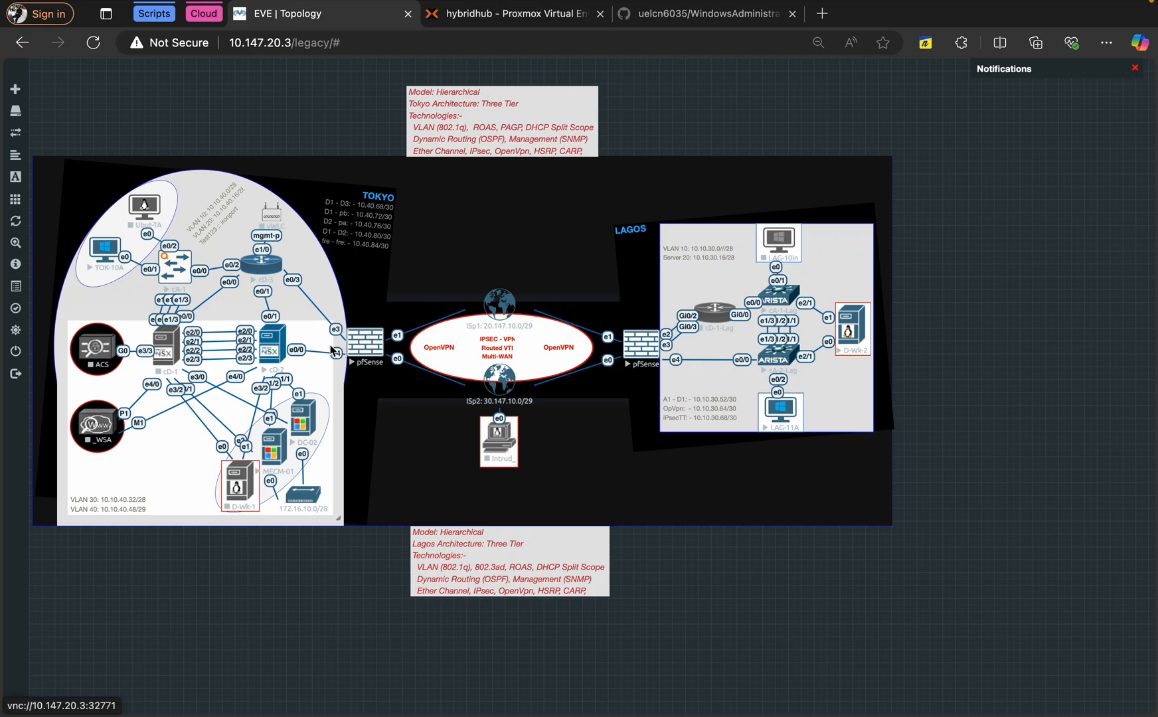
Switch over to the locked desktop space and wake the password prompt
{"action": "key", "text": "ctrl+Left"}
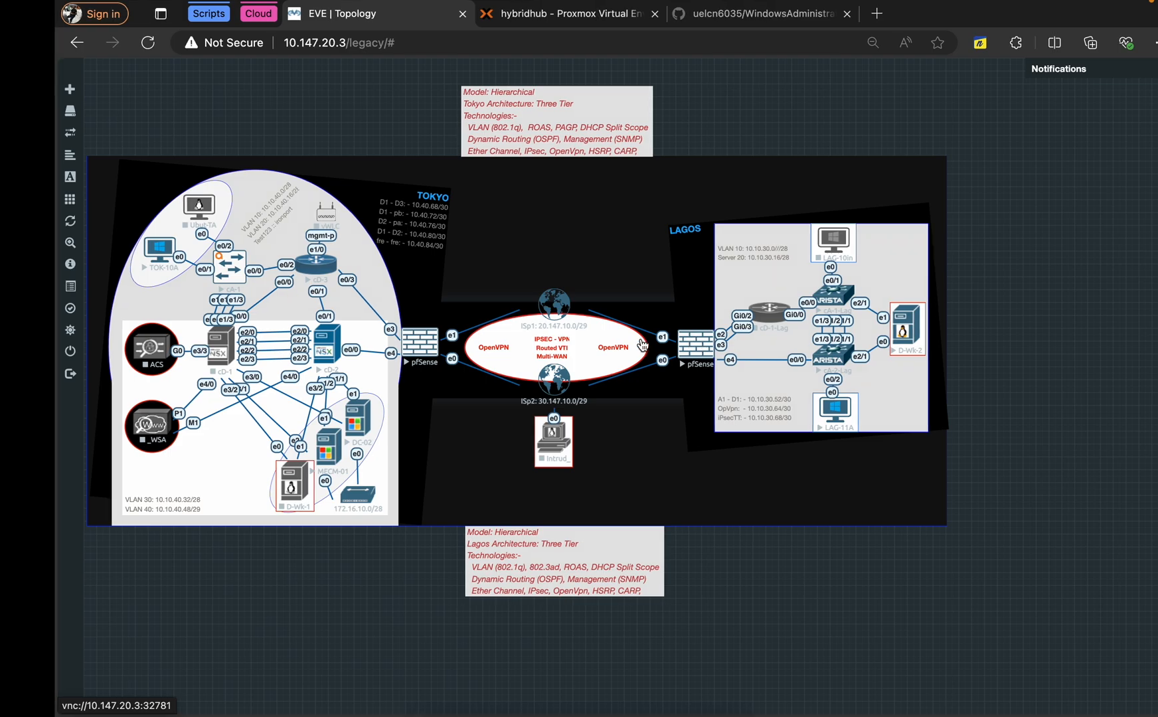
{"action": "key", "text": "ctrl+Right"}
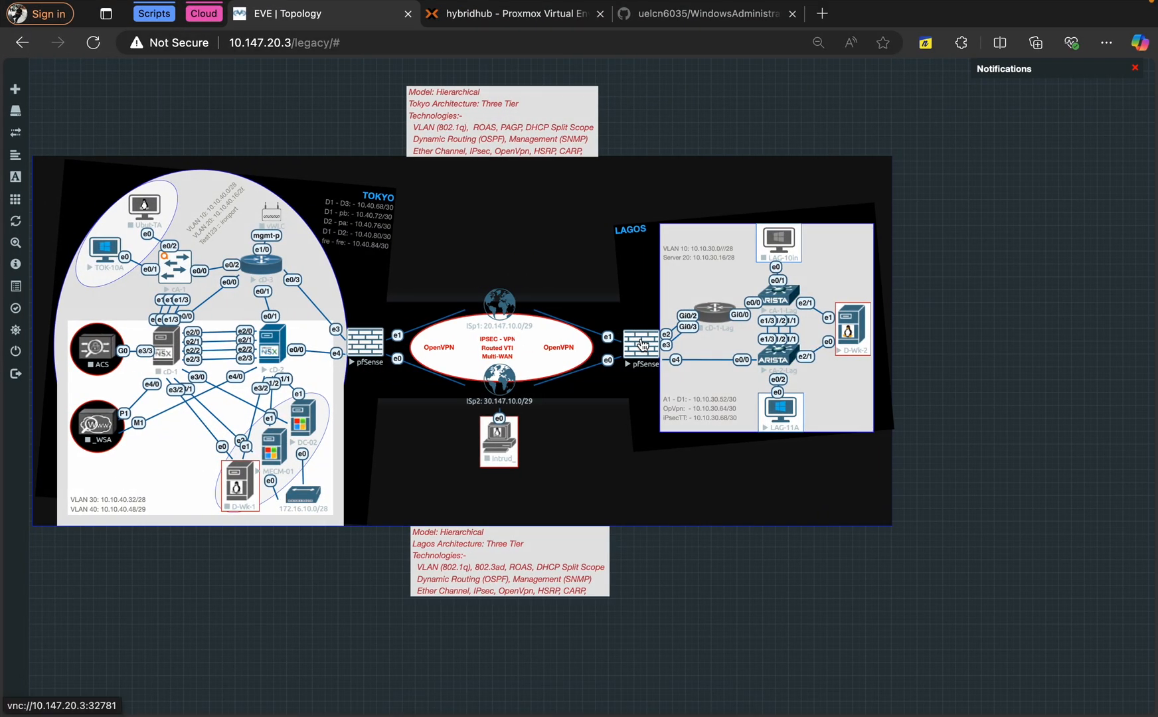
{"action": "key", "text": "ctrl+Right"}
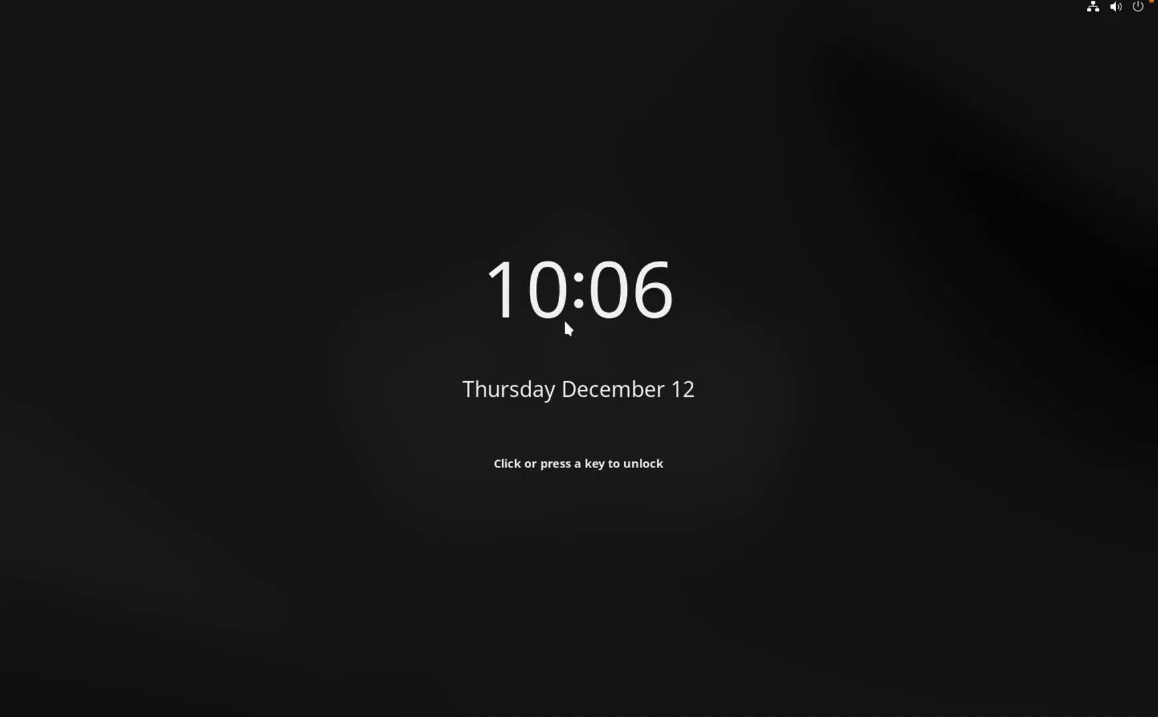
{"action": "left_click", "coordinate": [565, 322]}
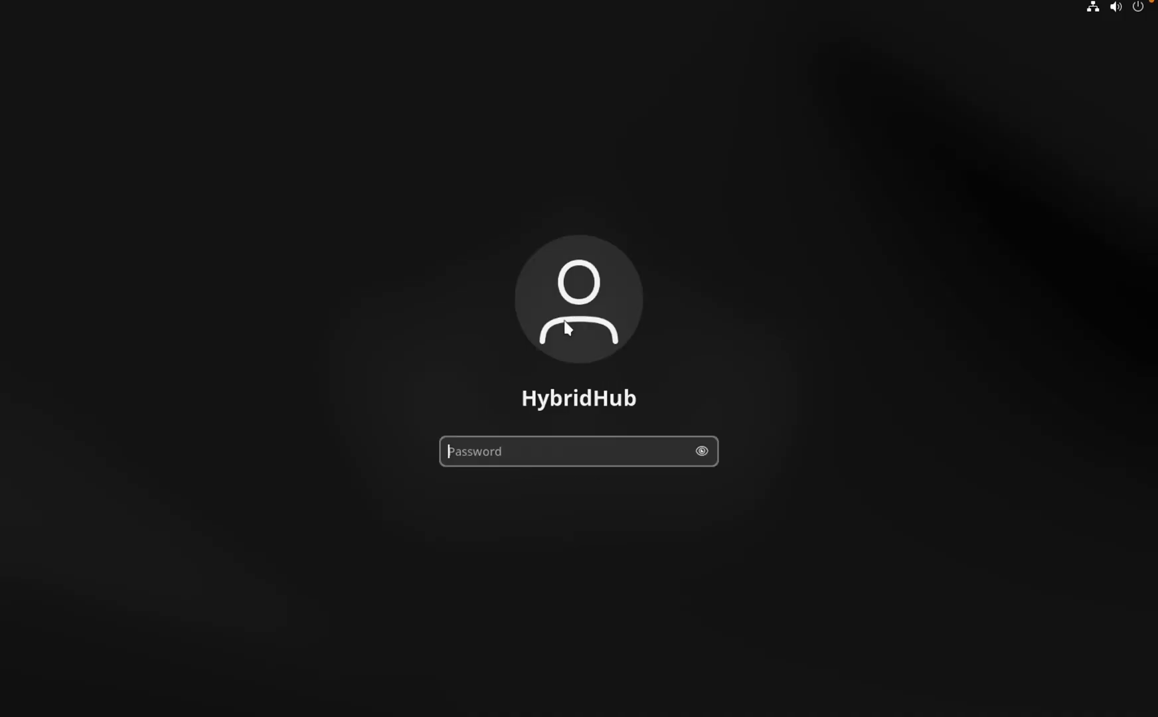
{"action": "type", "text": "••••••••"}
Enter the account password, retrying after the first failed attempt, to unlock the session
{"action": "key", "text": "Return"}
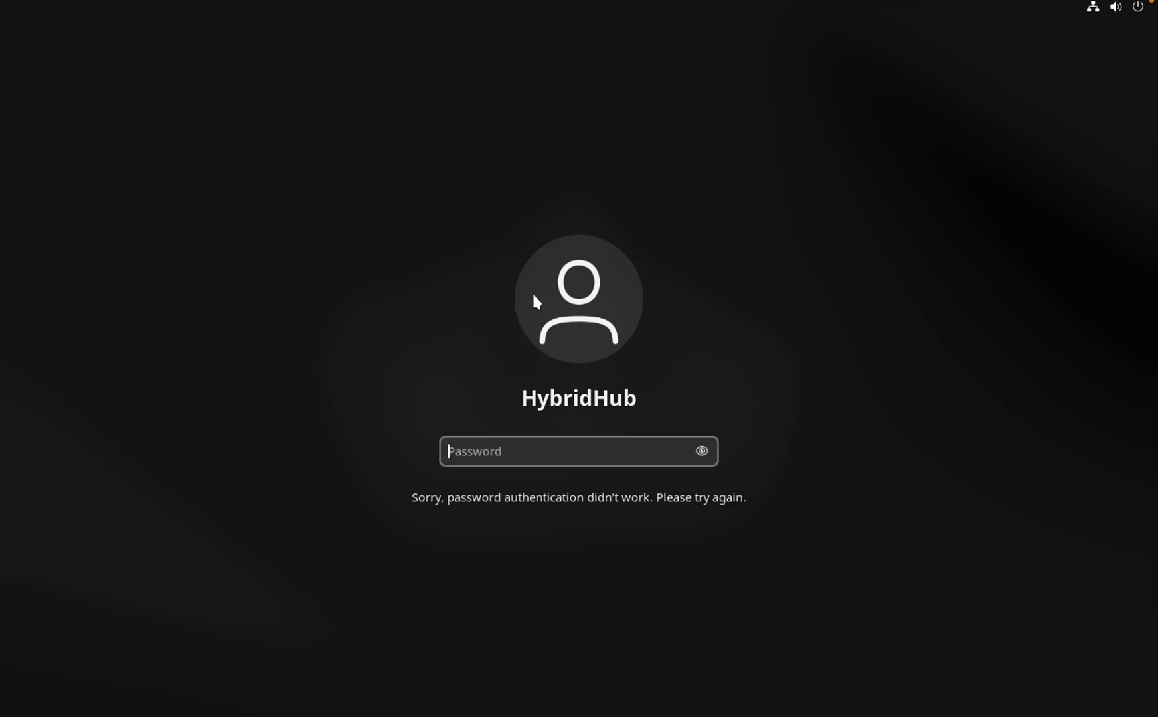
{"action": "type", "text": "•••••"}
{"action": "key", "text": "BackSpace"}
{"action": "key", "text": "BackSpace"}
{"action": "key", "text": "BackSpace"}
{"action": "key", "text": "BackSpace"}
{"action": "key", "text": "BackSpace"}
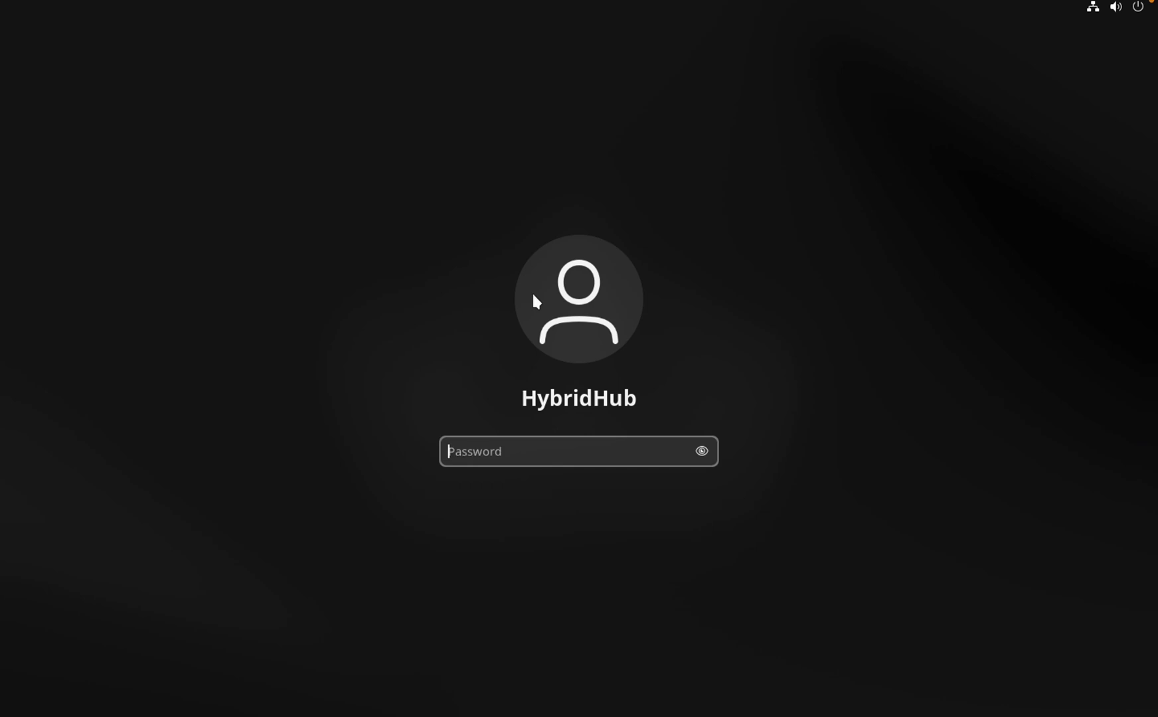
{"action": "type", "text": "•••••••"}
{"action": "key", "text": "Return"}
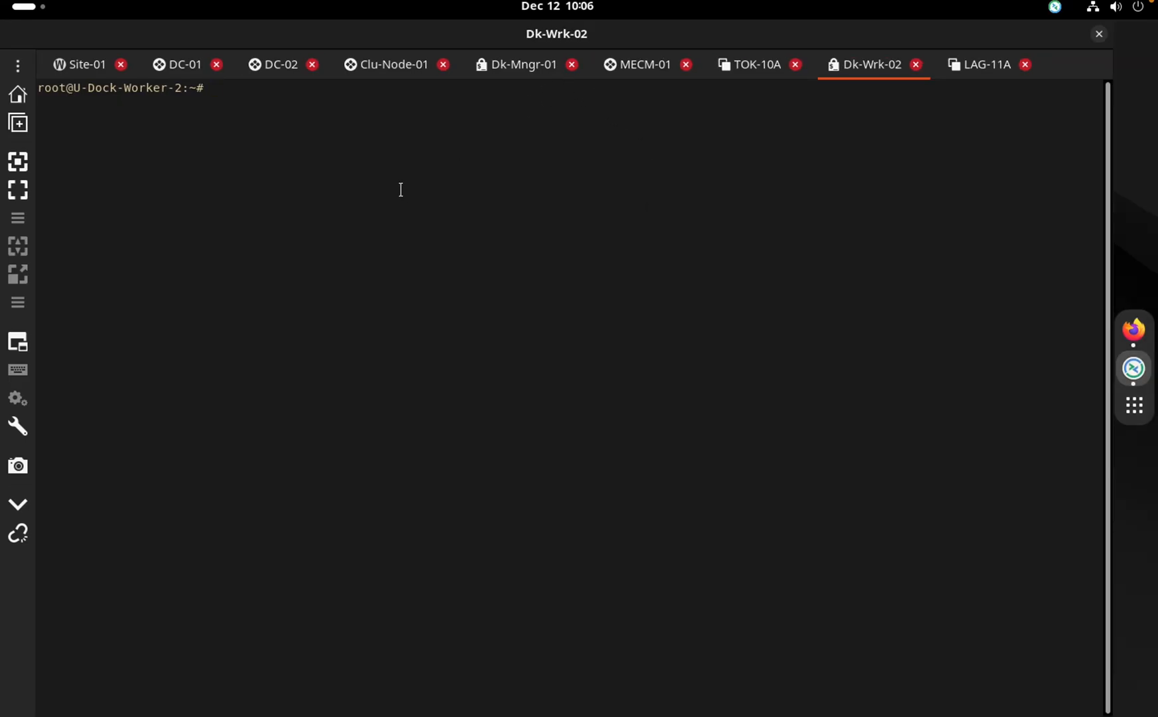
Move the remote-desktop space before the browser space and bring up the Dk-Mngr-01 terminal session
{"action": "key", "text": "ctrl+Up"}
{"action": "left_click_drag", "start_coordinate": [672, 31], "coordinate": [547, 52]}
{"action": "left_click", "coordinate": [676, 57]}
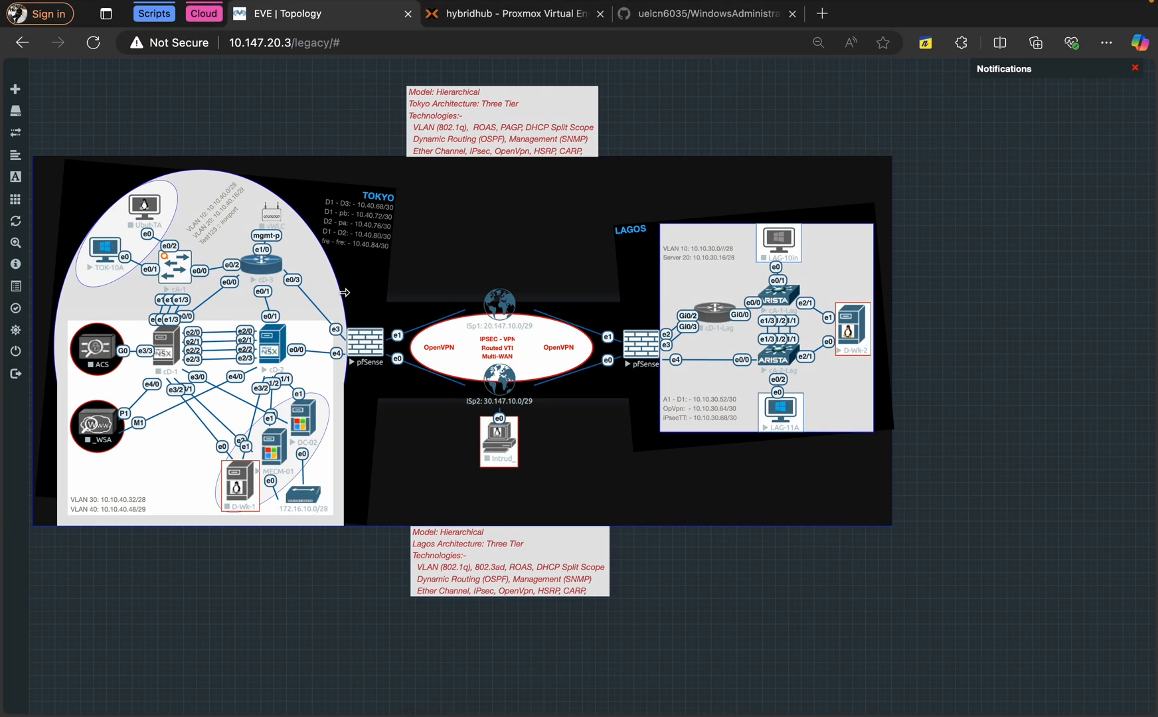
{"action": "key", "text": "ctrl+Left"}
{"action": "left_click", "coordinate": [84, 67]}
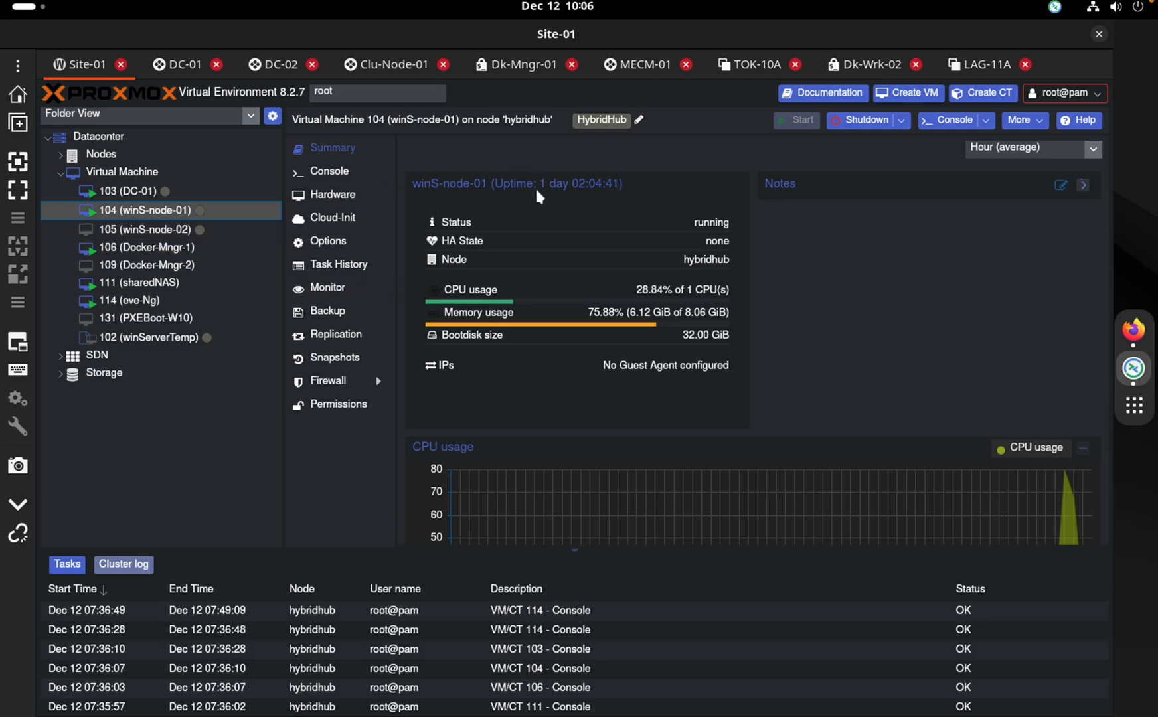
{"action": "left_click", "coordinate": [533, 72]}
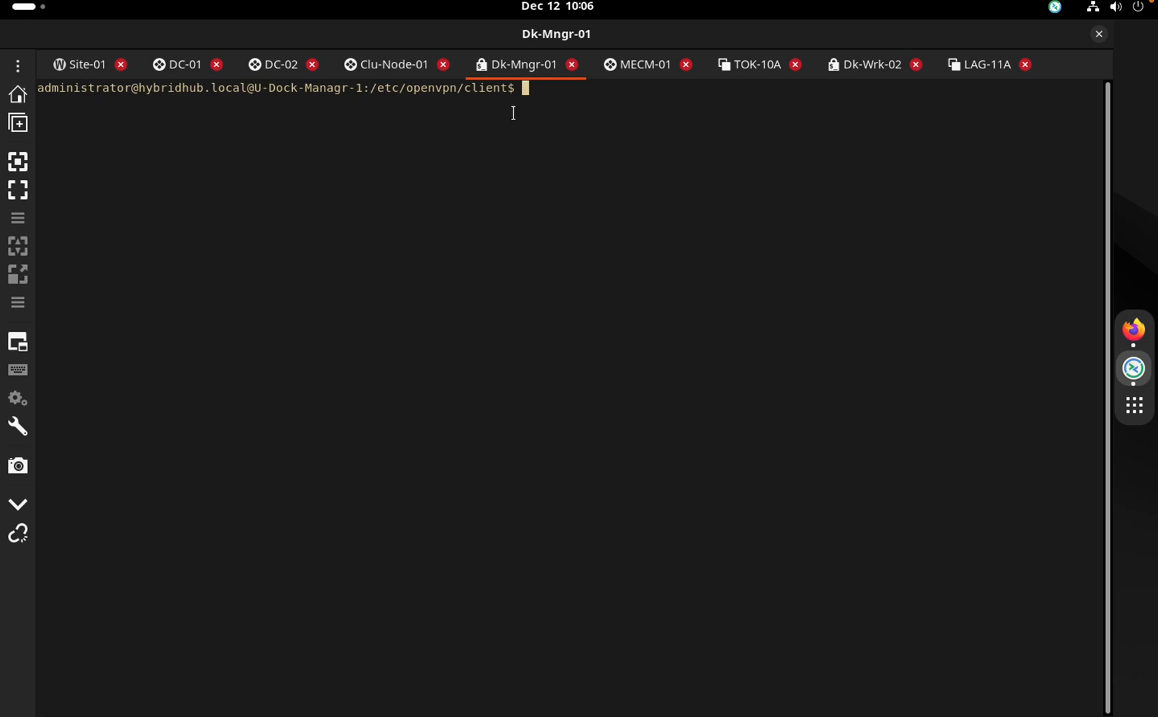
Run hostname to confirm the host is U-Dock-Managr-1.hybridhub.local
{"action": "left_click", "coordinate": [1142, 407]}
{"action": "left_click", "coordinate": [1141, 412]}
{"action": "type", "text": "hostname"}
{"action": "key", "text": "Return"}
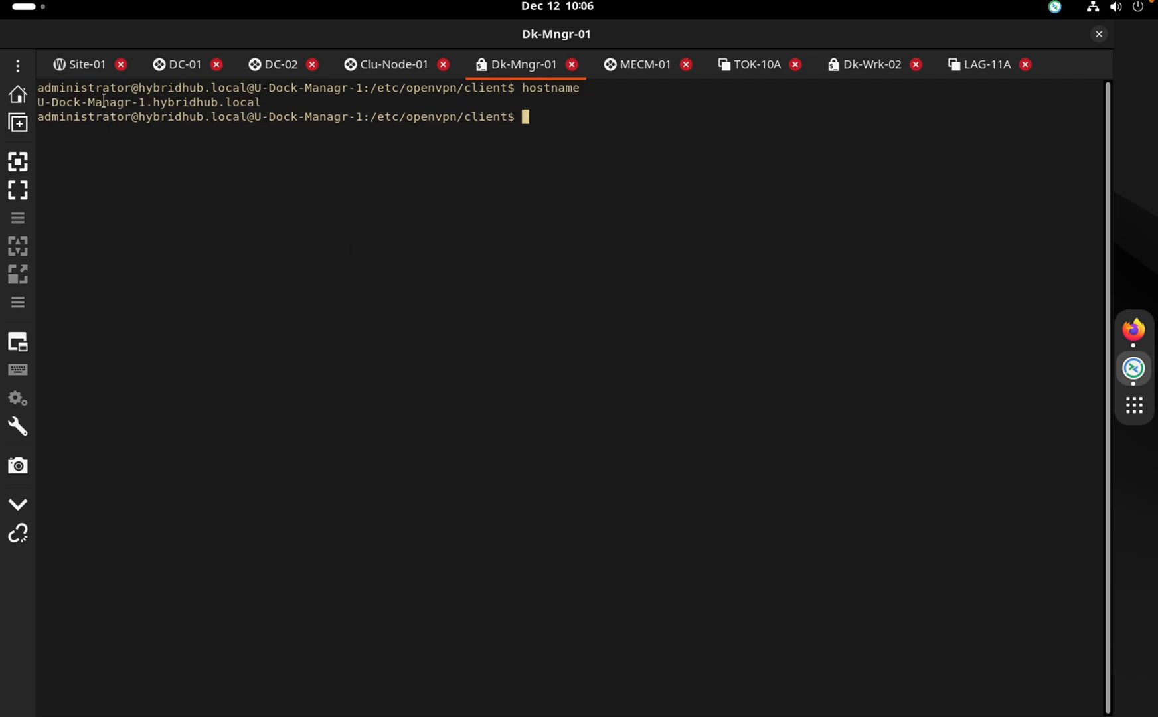
{"action": "left_click_drag", "start_coordinate": [46, 102], "coordinate": [123, 102]}
{"action": "left_click", "coordinate": [134, 107]}
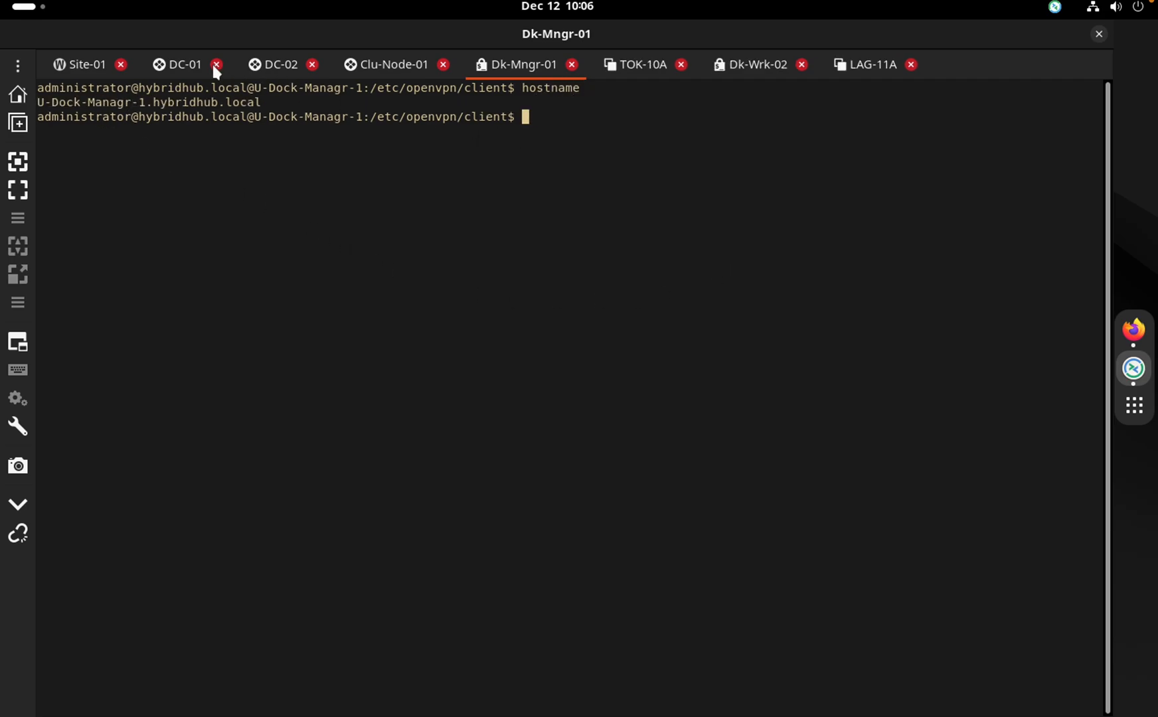
Glance at DC-01 and Site-01, then run realm list to confirm the hybridhub.local realm
{"action": "left_click", "coordinate": [185, 67]}
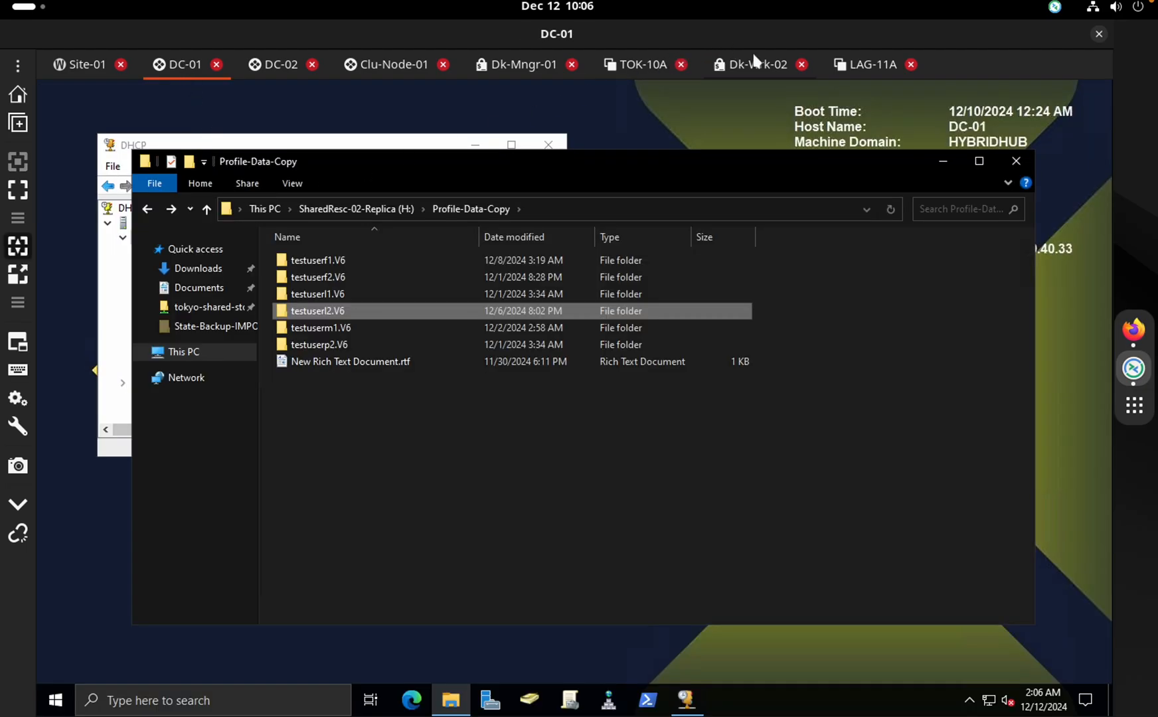
{"action": "left_click", "coordinate": [83, 65]}
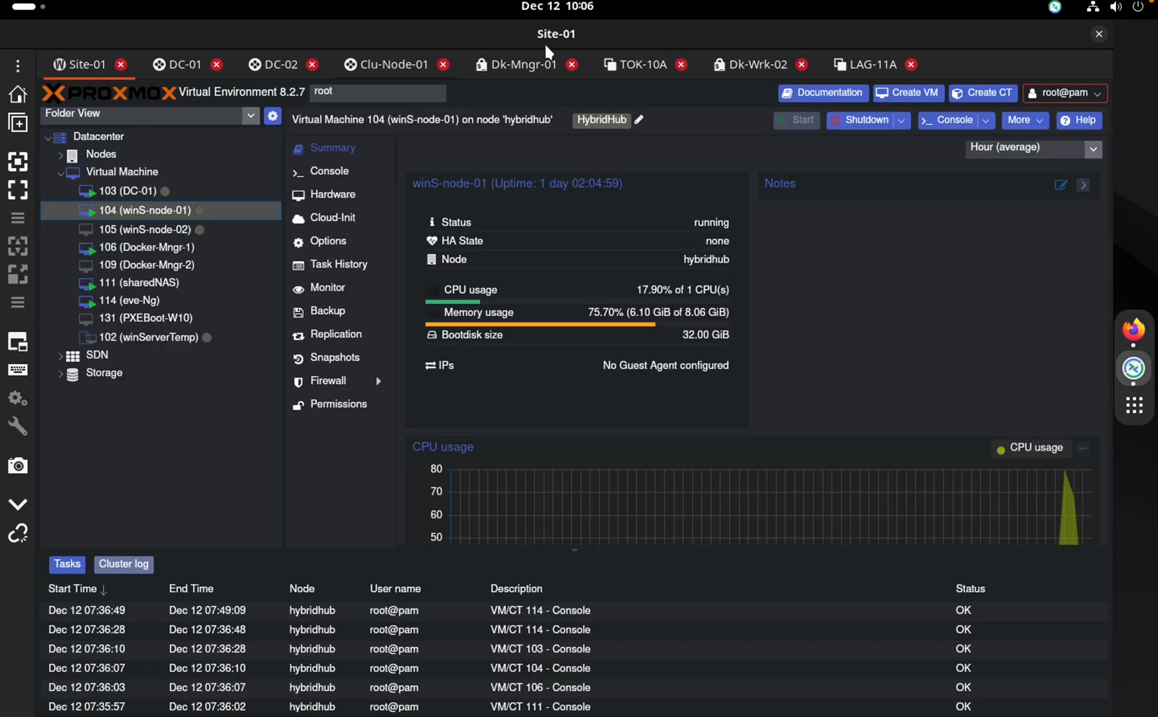
{"action": "left_click", "coordinate": [524, 65]}
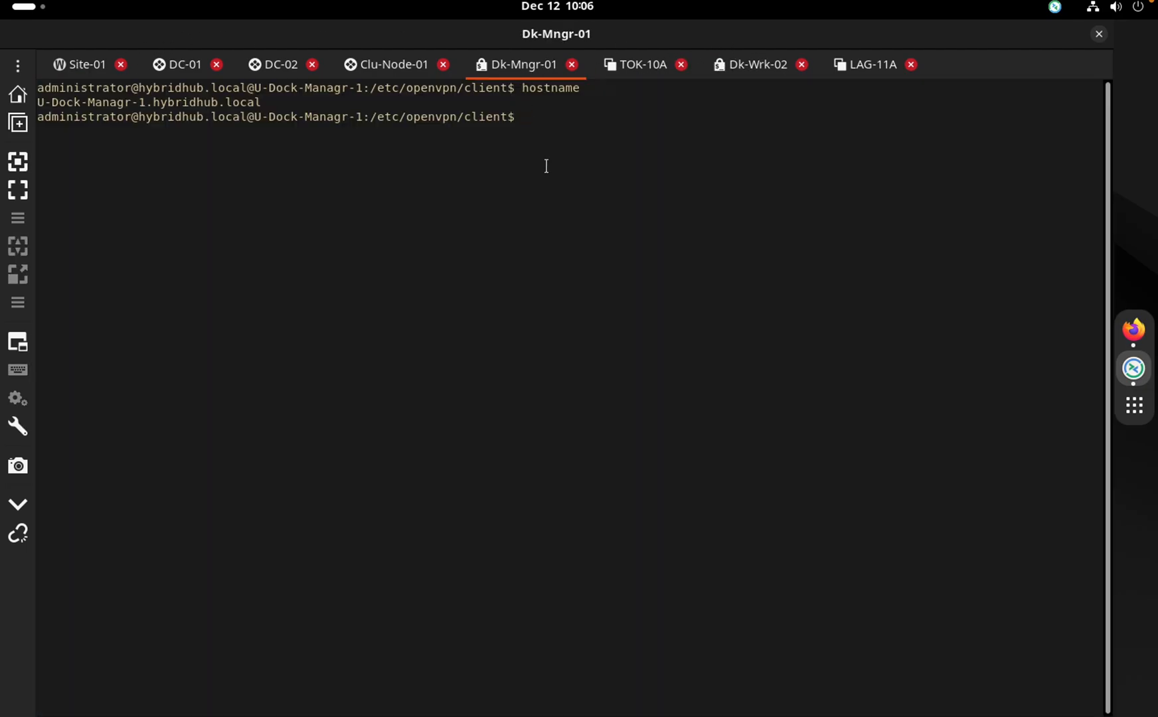
{"action": "type", "text": "realm list"}
{"action": "key", "text": "Return"}
{"action": "left_click_drag", "start_coordinate": [256, 160], "coordinate": [145, 158]}
{"action": "left_click", "coordinate": [262, 156]}
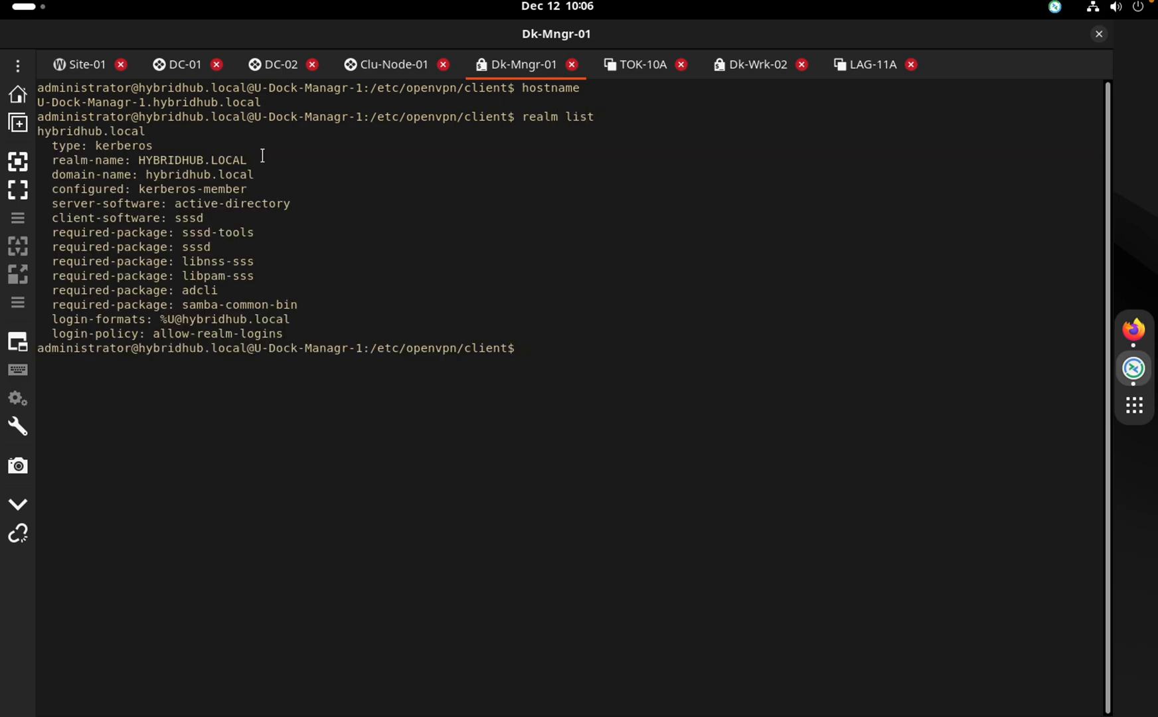
Clear the terminal, correcting the mistyped 'celar' command
{"action": "type", "text": "celar"}
{"action": "key", "text": "Return"}
{"action": "type", "text": "clear"}
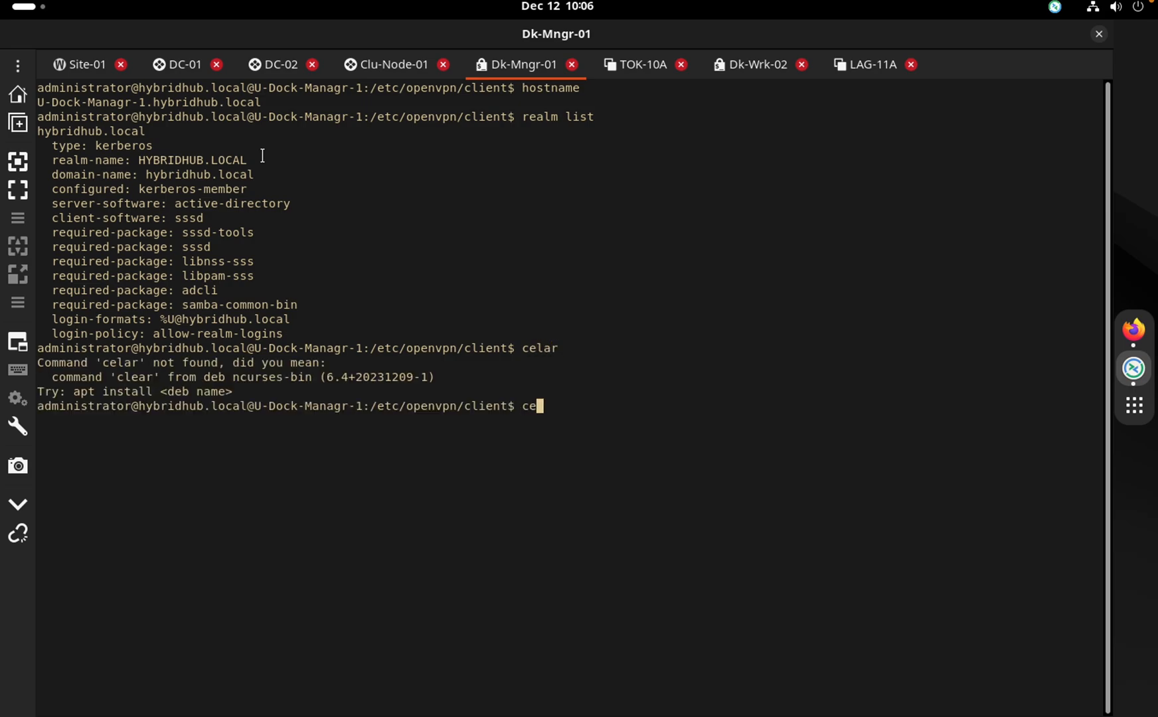
{"action": "key", "text": "Return"}
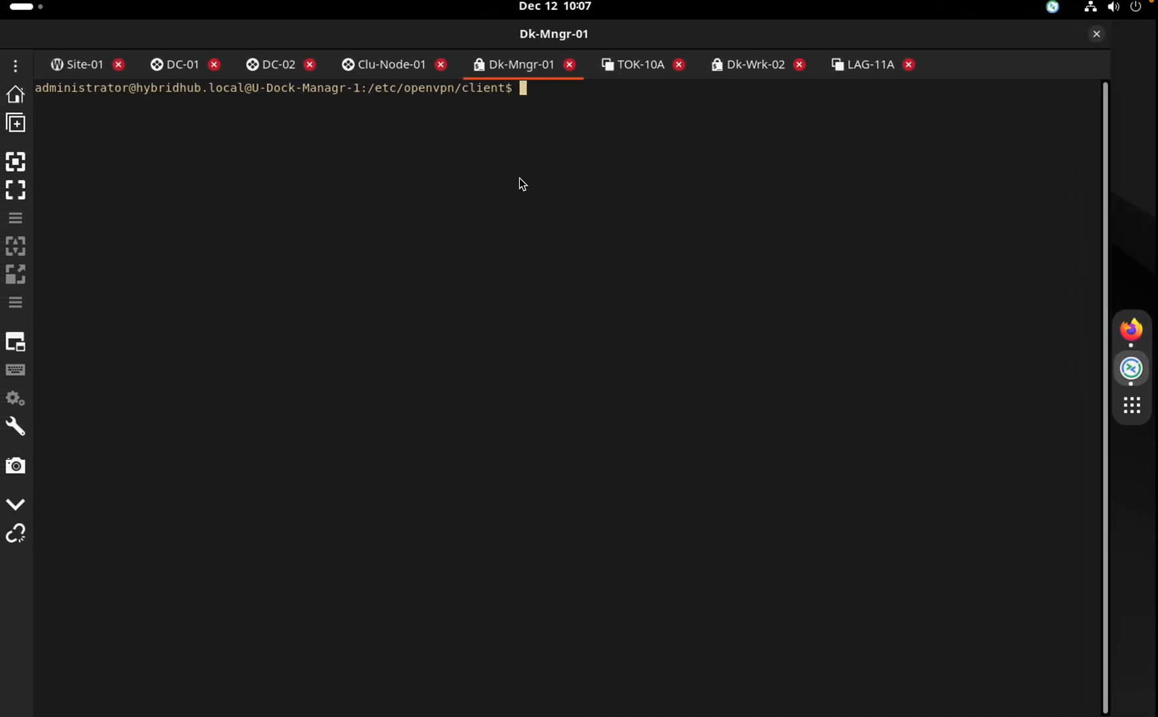
Close the old Dk-Wrk-02 session and try connecting to Dk-Wrk-01, which fails
{"action": "left_click", "coordinate": [747, 66]}
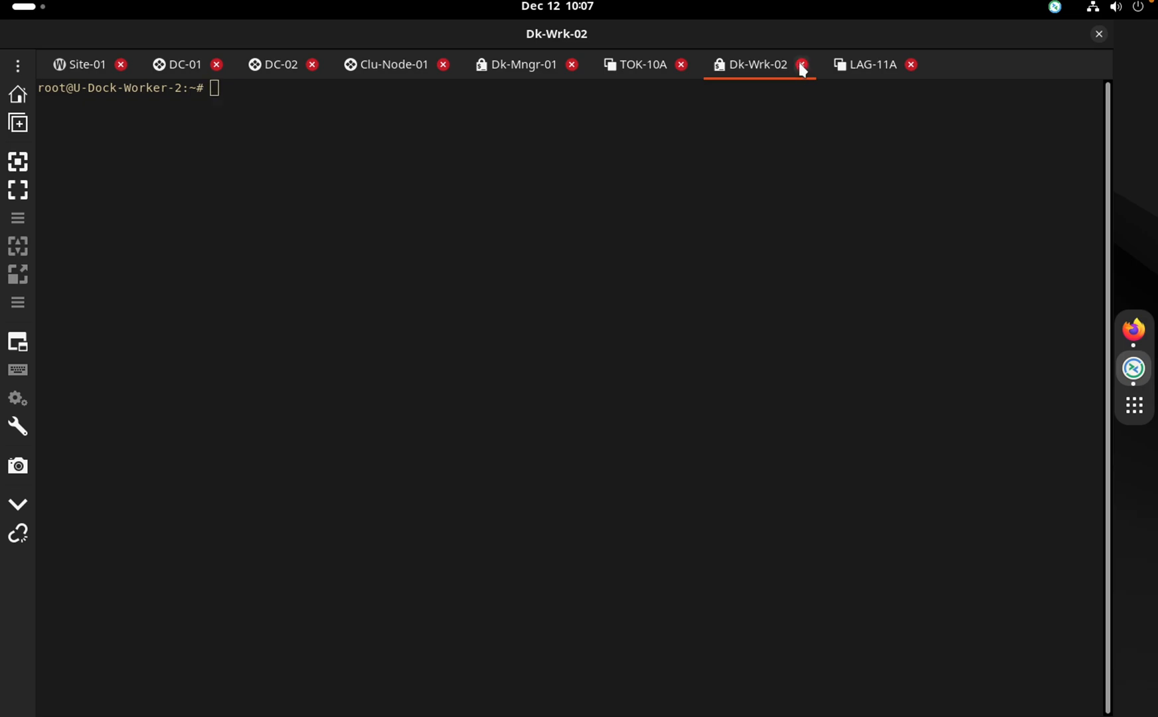
{"action": "left_click", "coordinate": [802, 64]}
{"action": "left_click", "coordinate": [17, 66]}
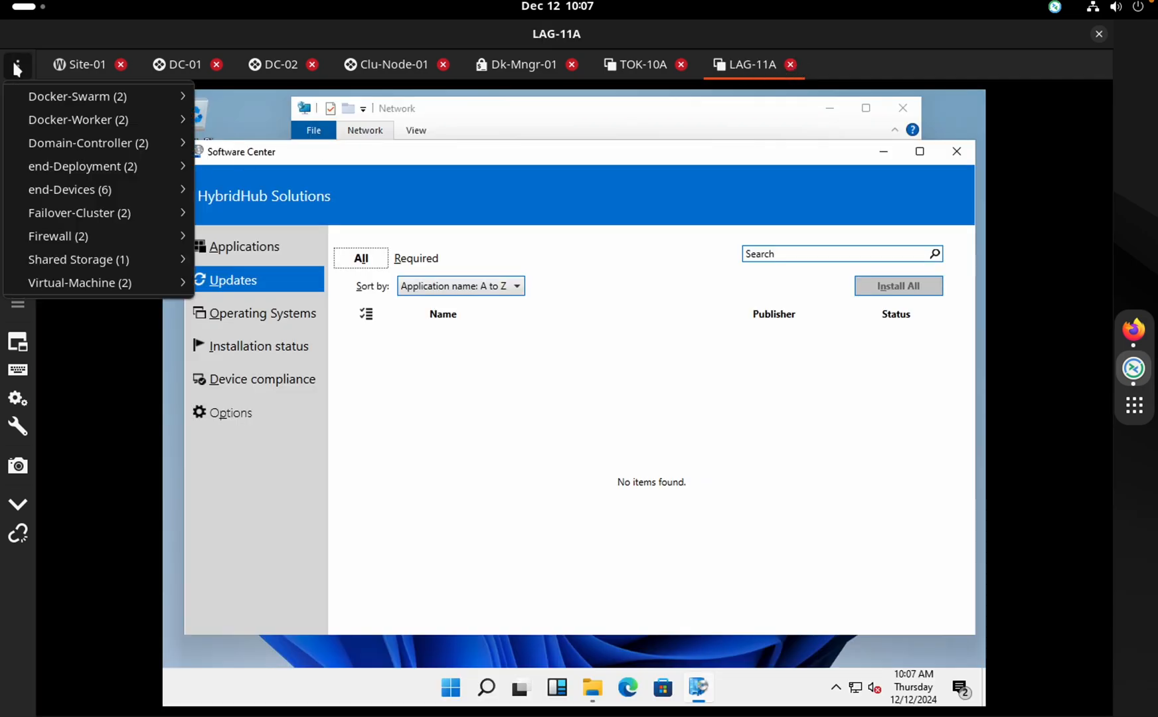
{"action": "mouse_move", "coordinate": [98, 197]}
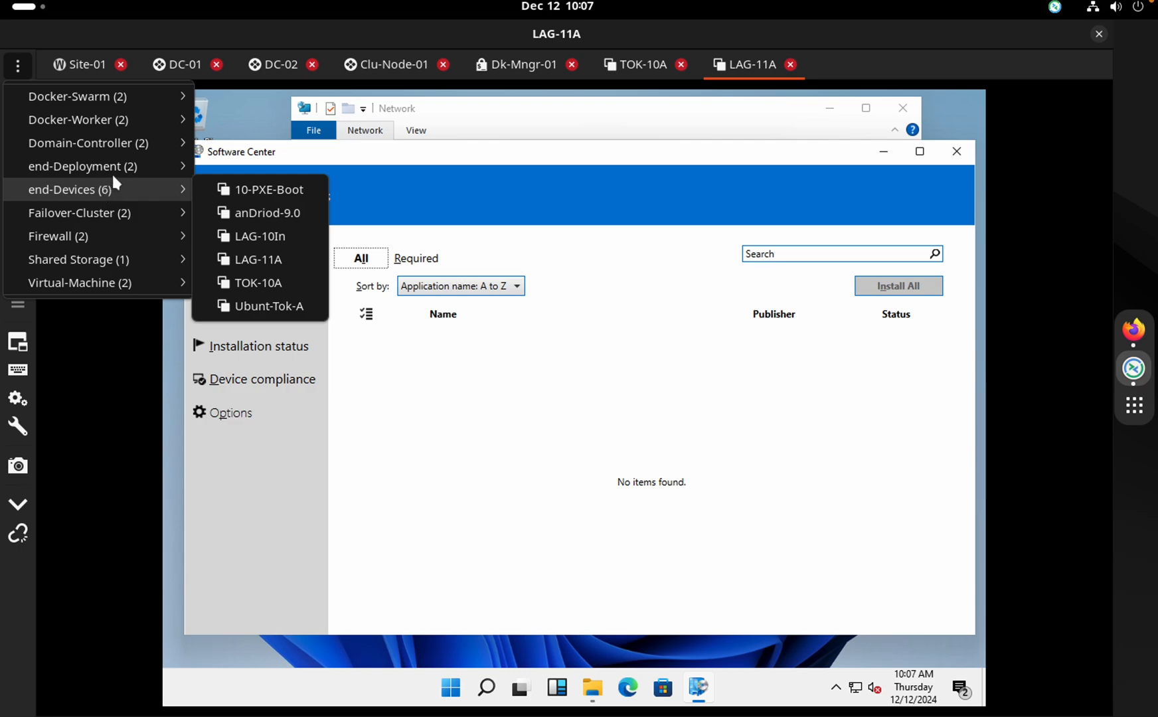
{"action": "mouse_move", "coordinate": [166, 118]}
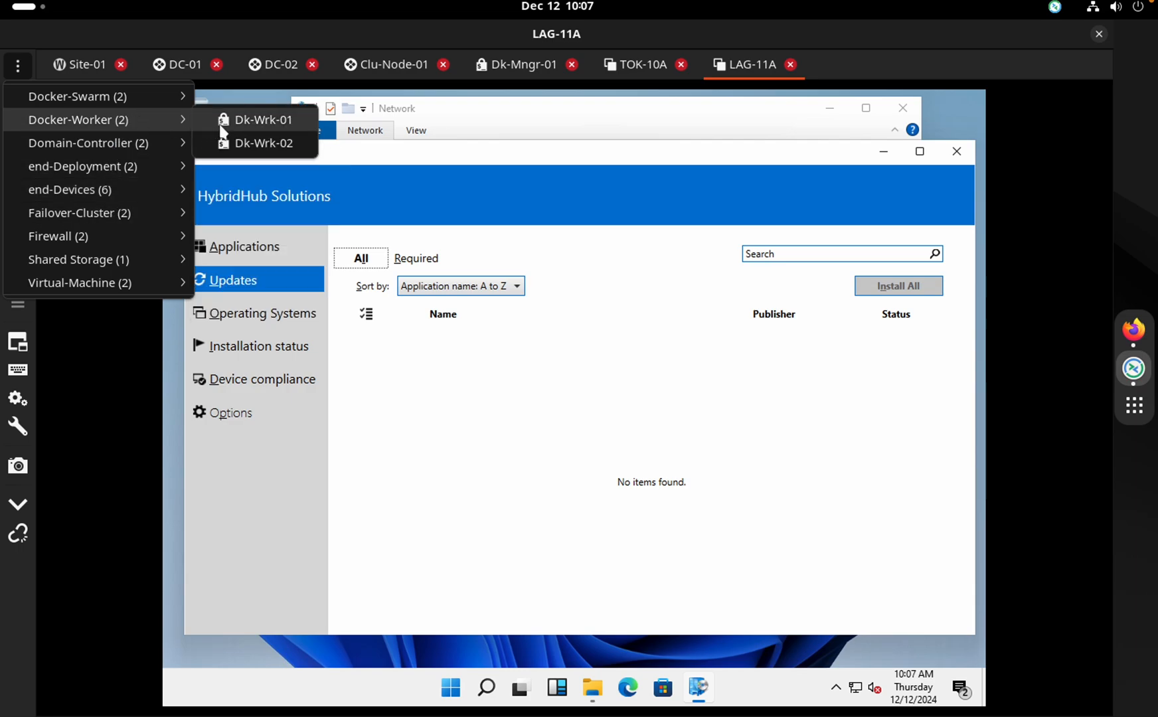
{"action": "left_click", "coordinate": [253, 120]}
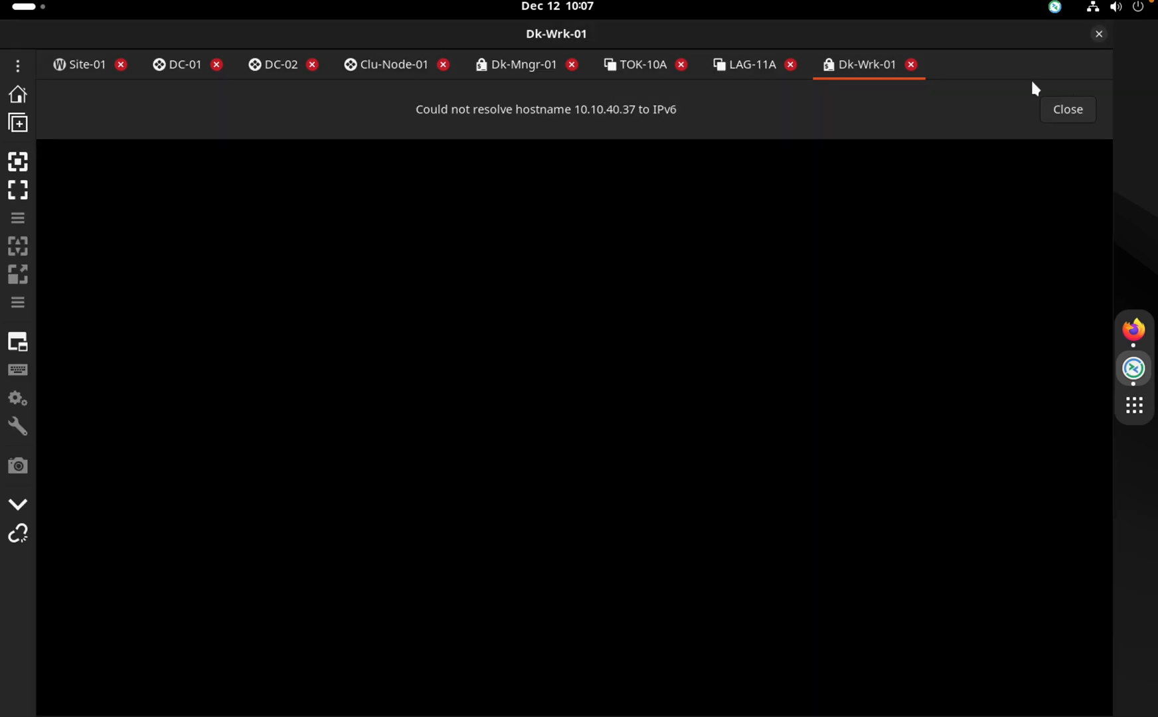
{"action": "left_click", "coordinate": [1079, 113]}
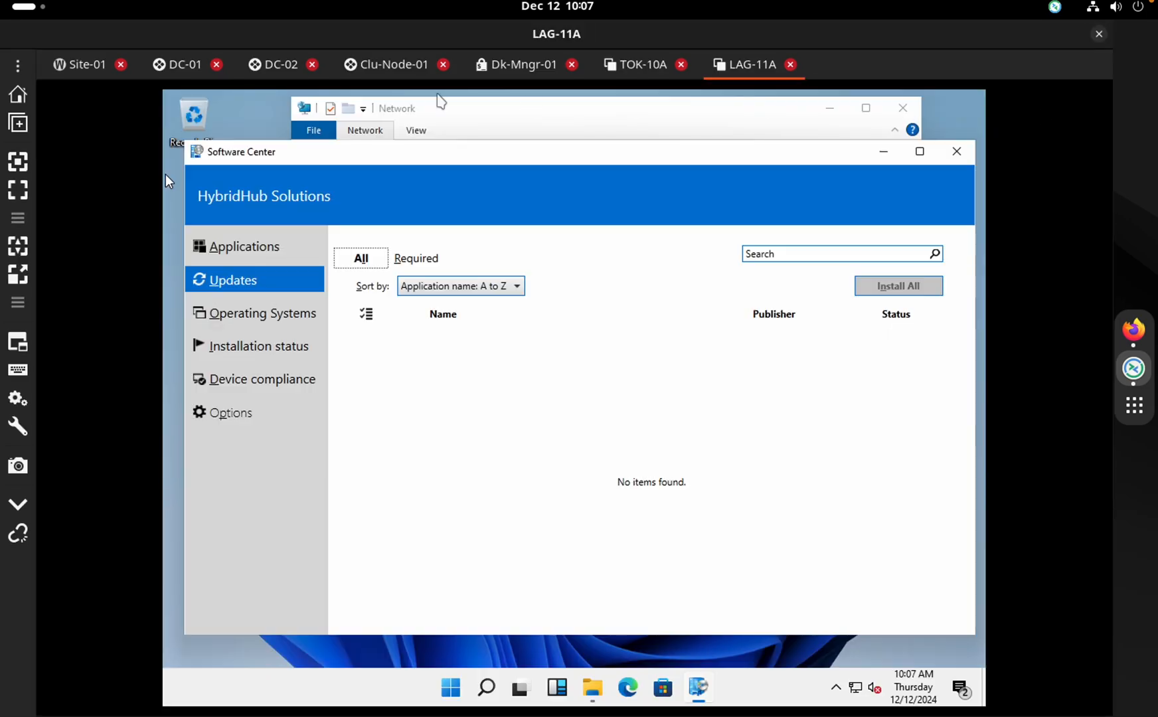
Retry the Dk-Wrk-01 connection and close it again after it fails
{"action": "left_click", "coordinate": [18, 66]}
{"action": "mouse_move", "coordinate": [58, 120]}
{"action": "left_click", "coordinate": [206, 120]}
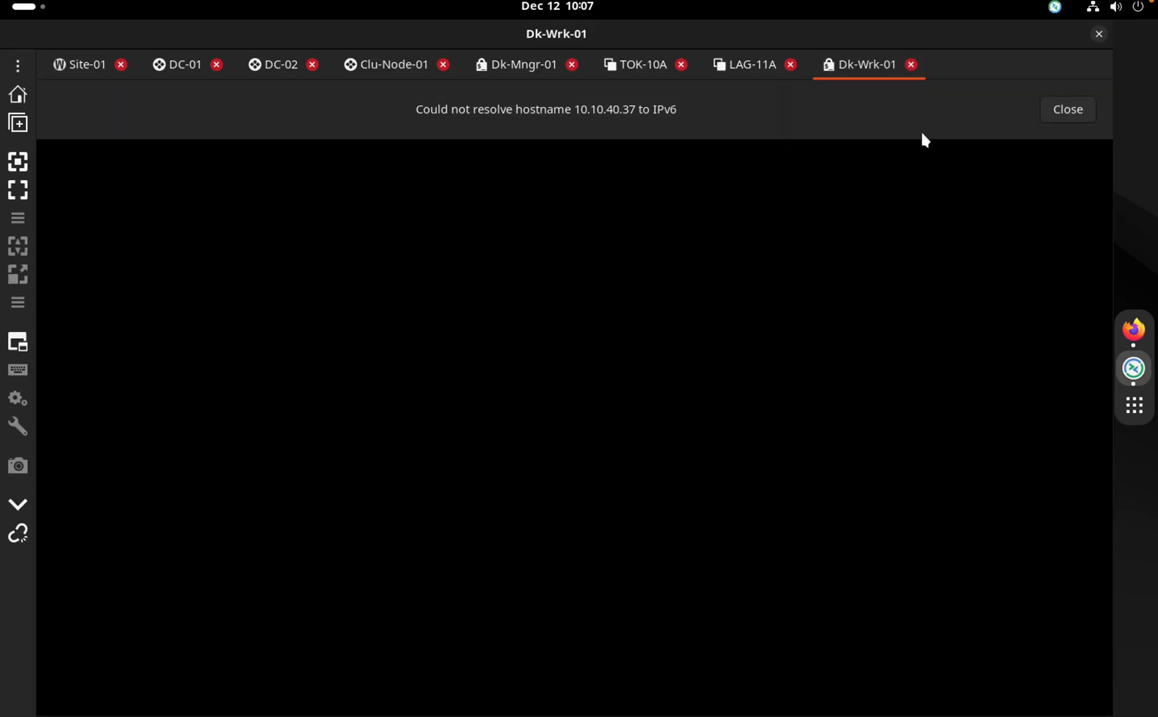
{"action": "key", "text": "ctrl+Right"}
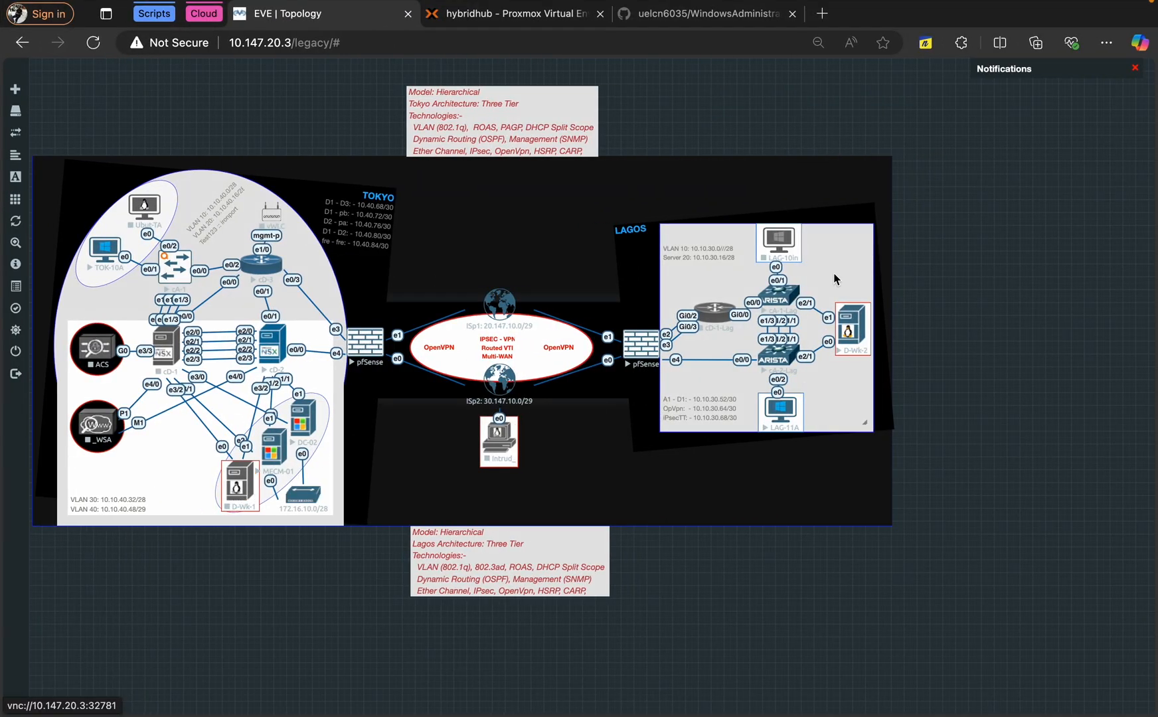
{"action": "key", "text": "ctrl+Left"}
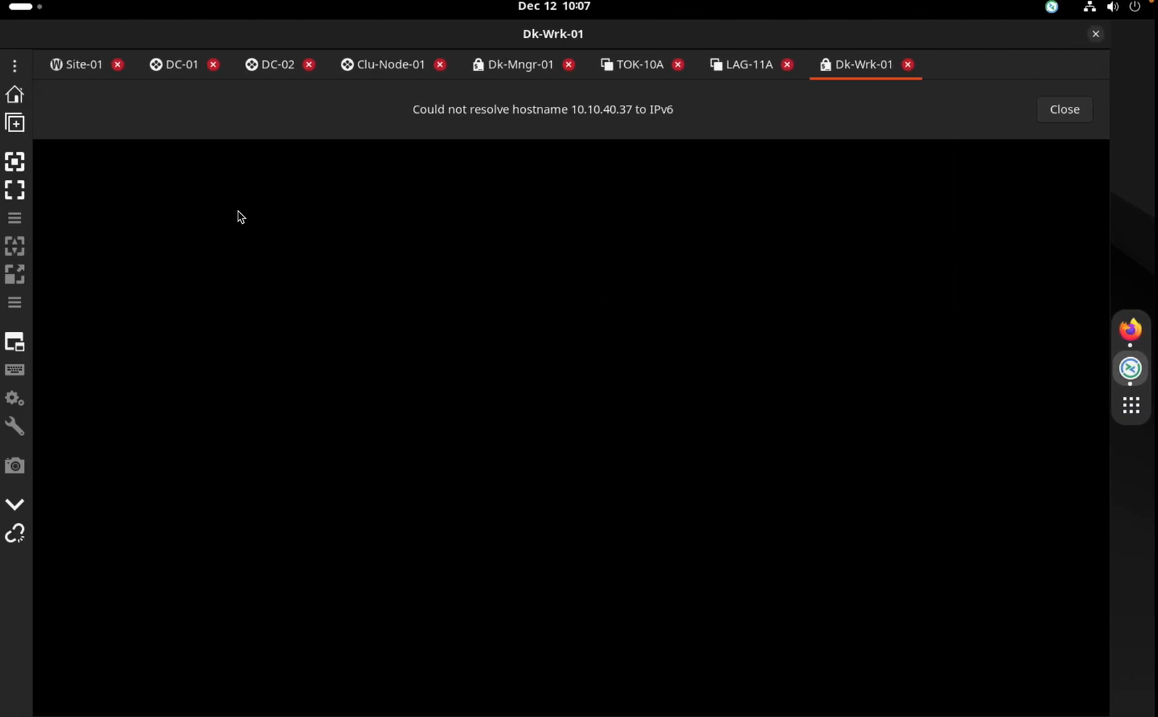
{"action": "left_click", "coordinate": [911, 64]}
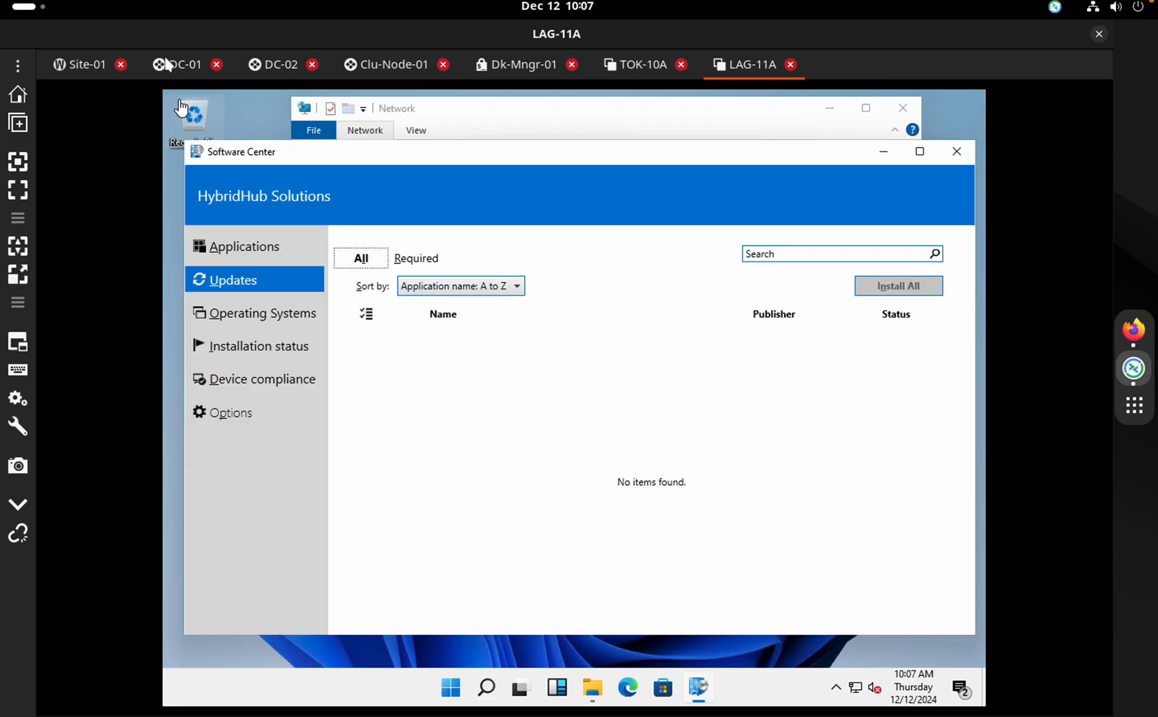
Start an SSH session to Docker-Worker > Dk-Wrk-02 and enter the root password
{"action": "left_click", "coordinate": [20, 63]}
{"action": "mouse_move", "coordinate": [81, 125]}
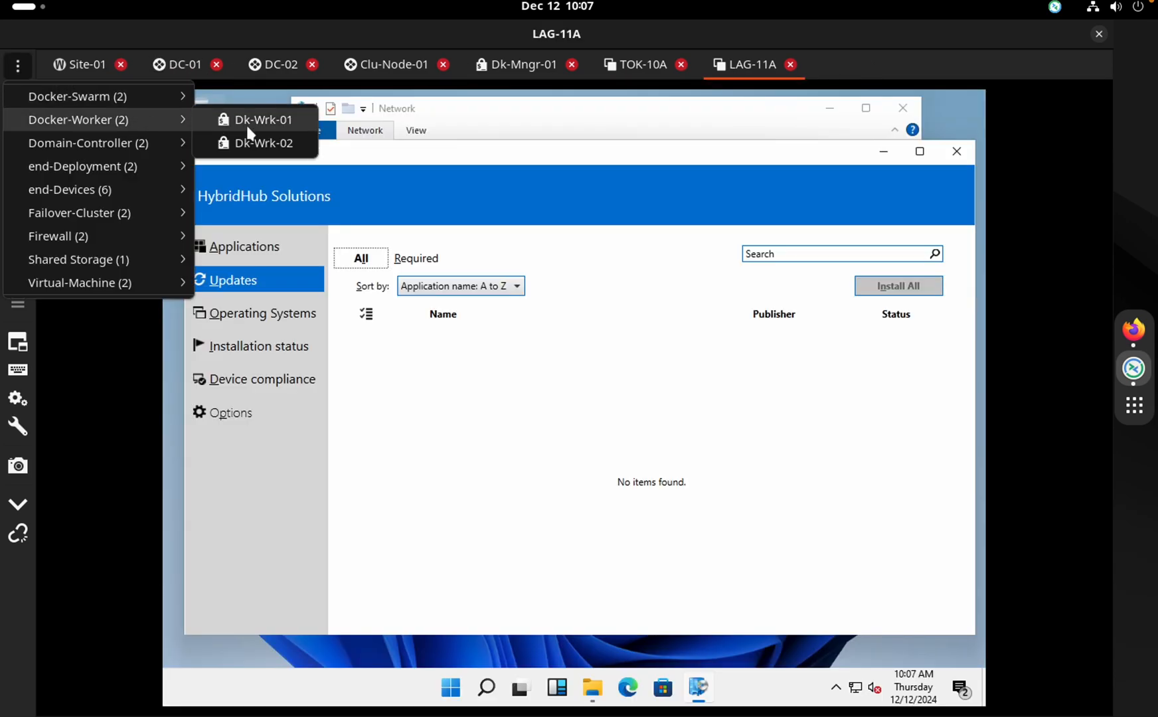
{"action": "left_click", "coordinate": [260, 143]}
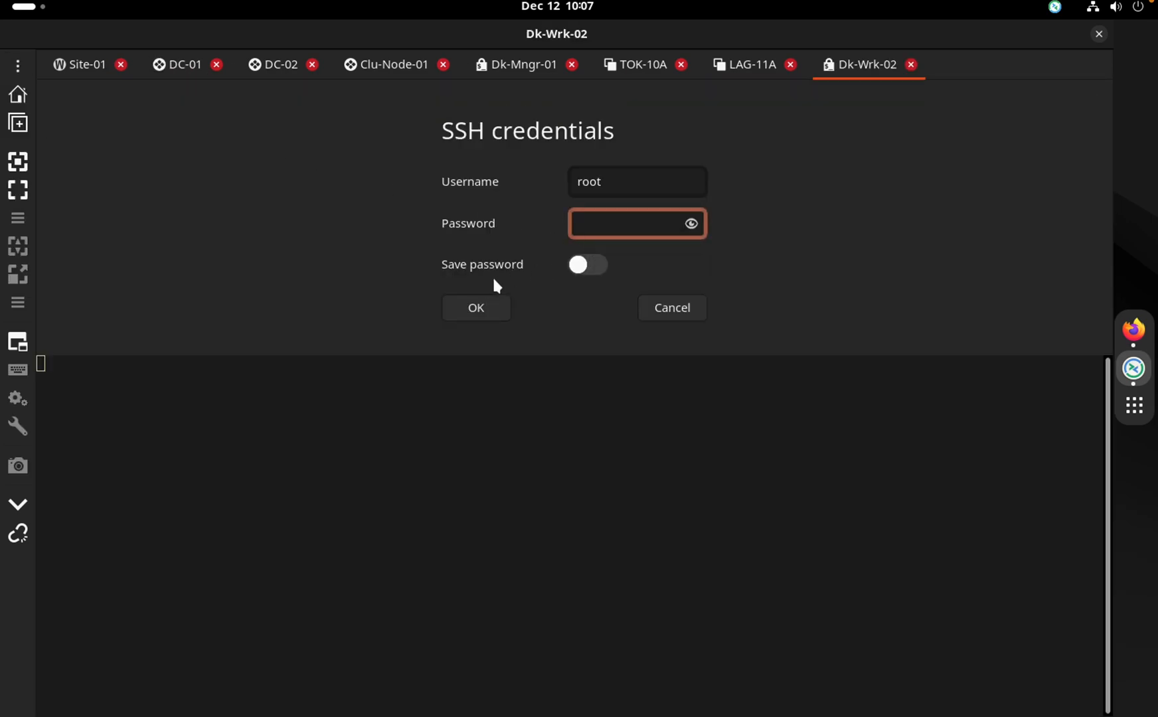
{"action": "type", "text": "•••••••••••"}
Log in to Dk-Wrk-02, run ip a, and highlight bond0's address 10.10.30.17/28
{"action": "key", "text": "Return"}
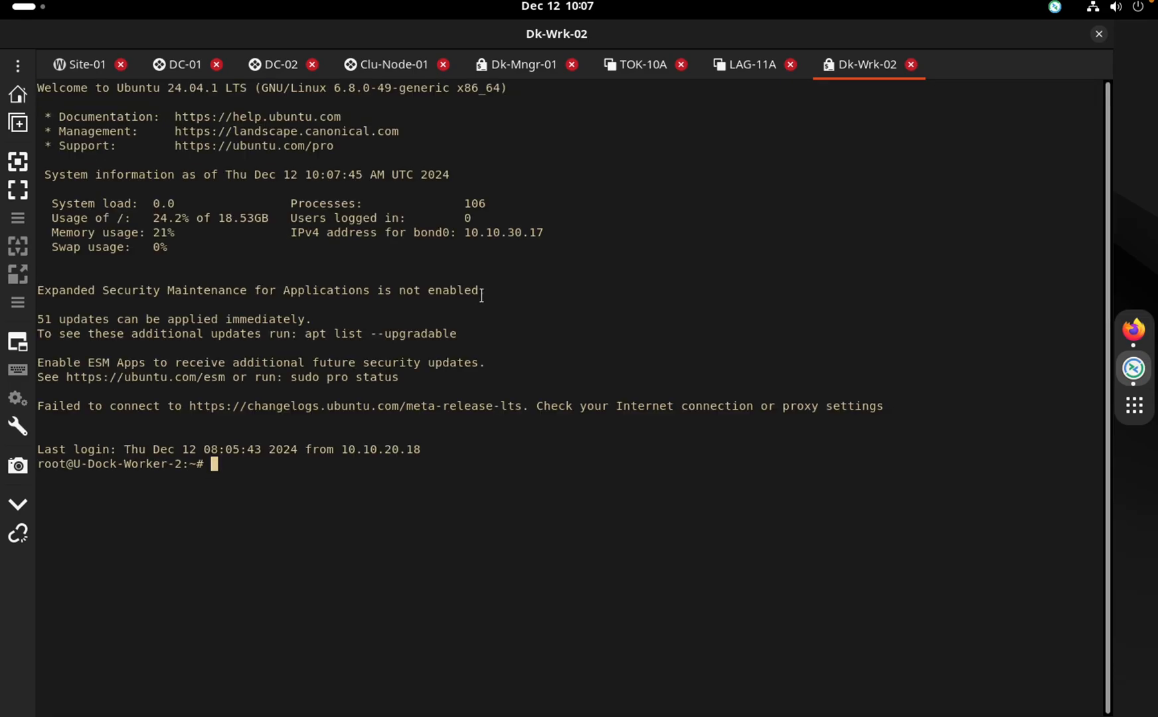
{"action": "key", "text": "Return"}
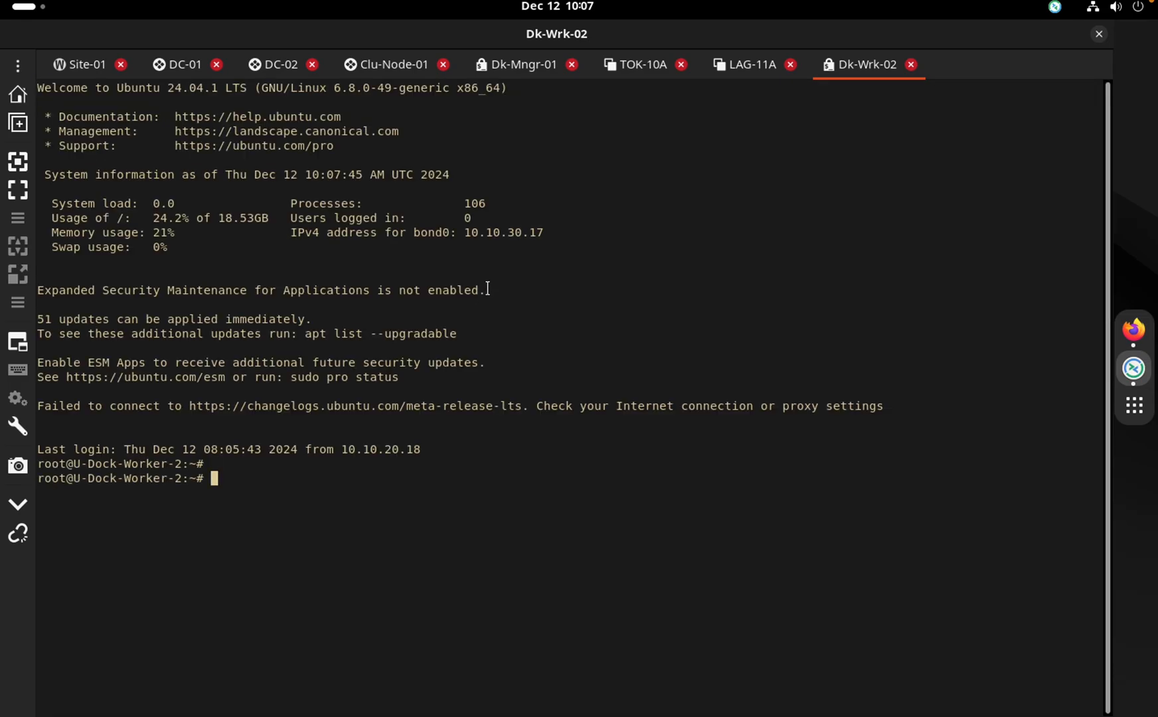
{"action": "type", "text": "ip a"}
{"action": "key", "text": "Return"}
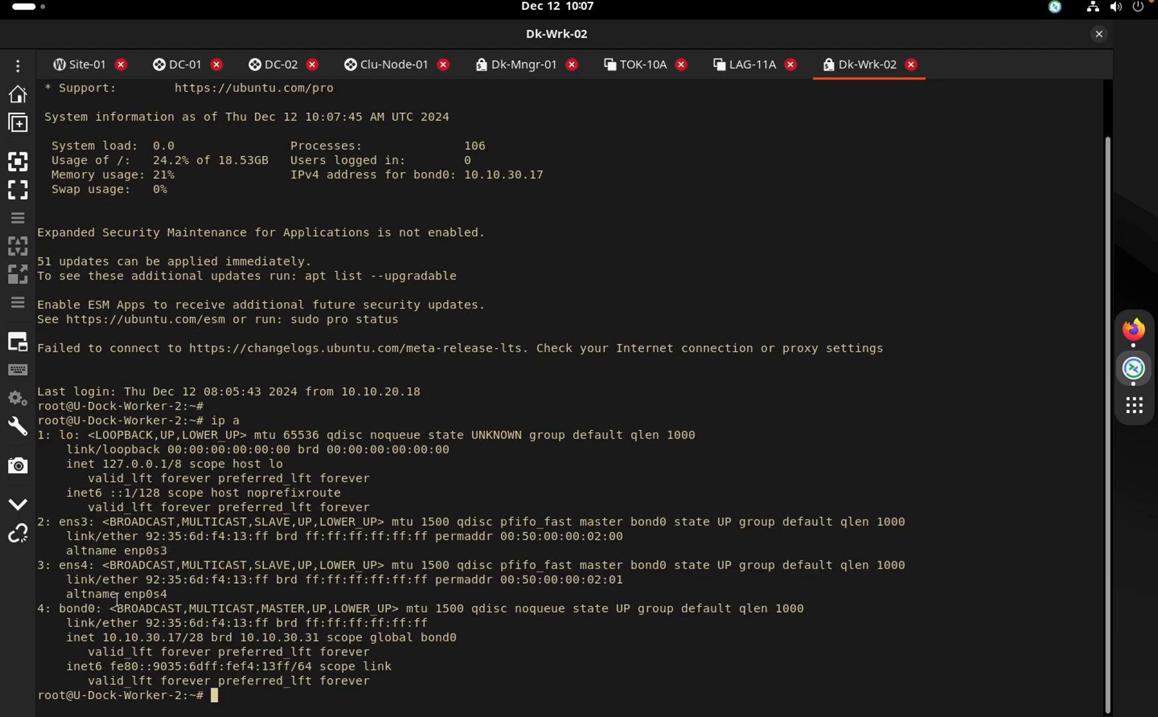
{"action": "left_click_drag", "start_coordinate": [103, 637], "coordinate": [183, 638]}
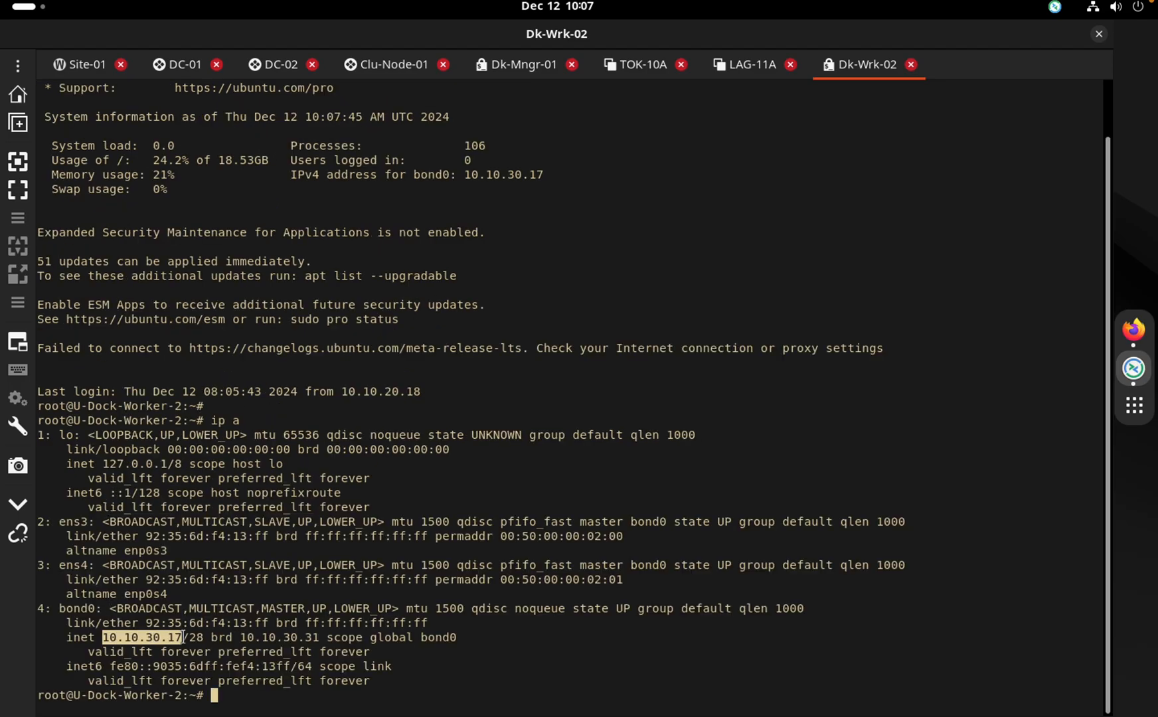
{"action": "left_click", "coordinate": [182, 637]}
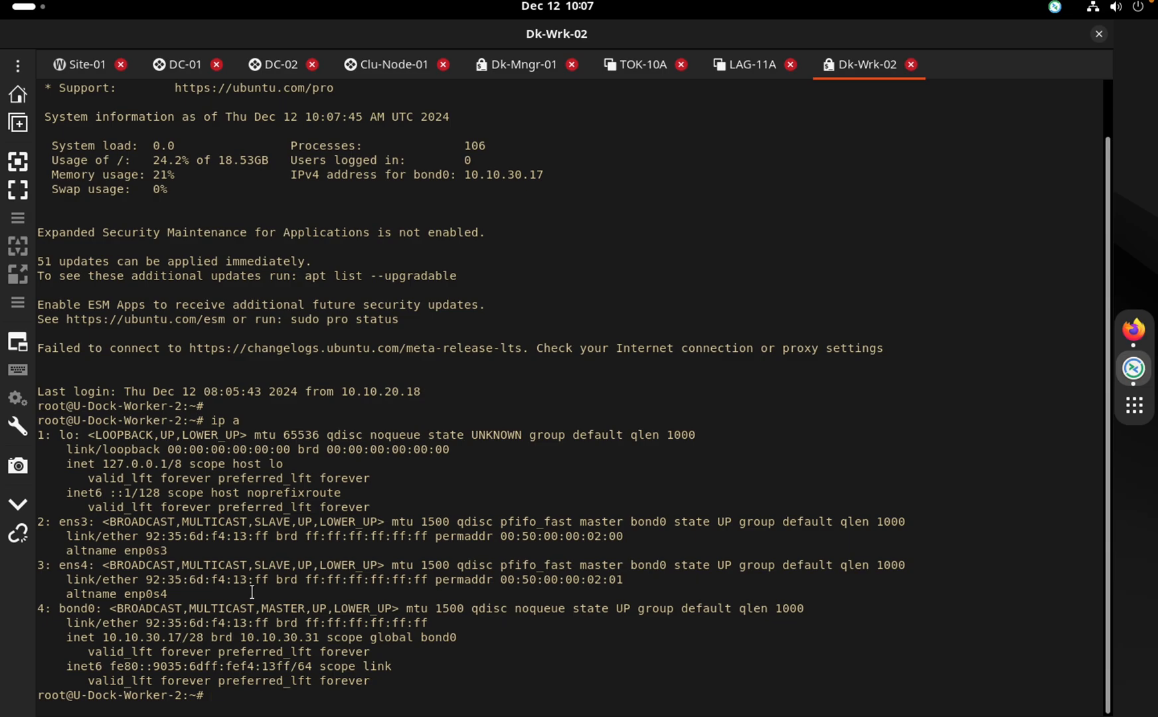
{"action": "left_click_drag", "start_coordinate": [182, 637], "coordinate": [105, 636]}
{"action": "left_click", "coordinate": [427, 387]}
On Dk-Mngr-01 run ip a and highlight the ens18 address 172.16.10.6
{"action": "left_click", "coordinate": [530, 69]}
{"action": "type", "text": "ip "}
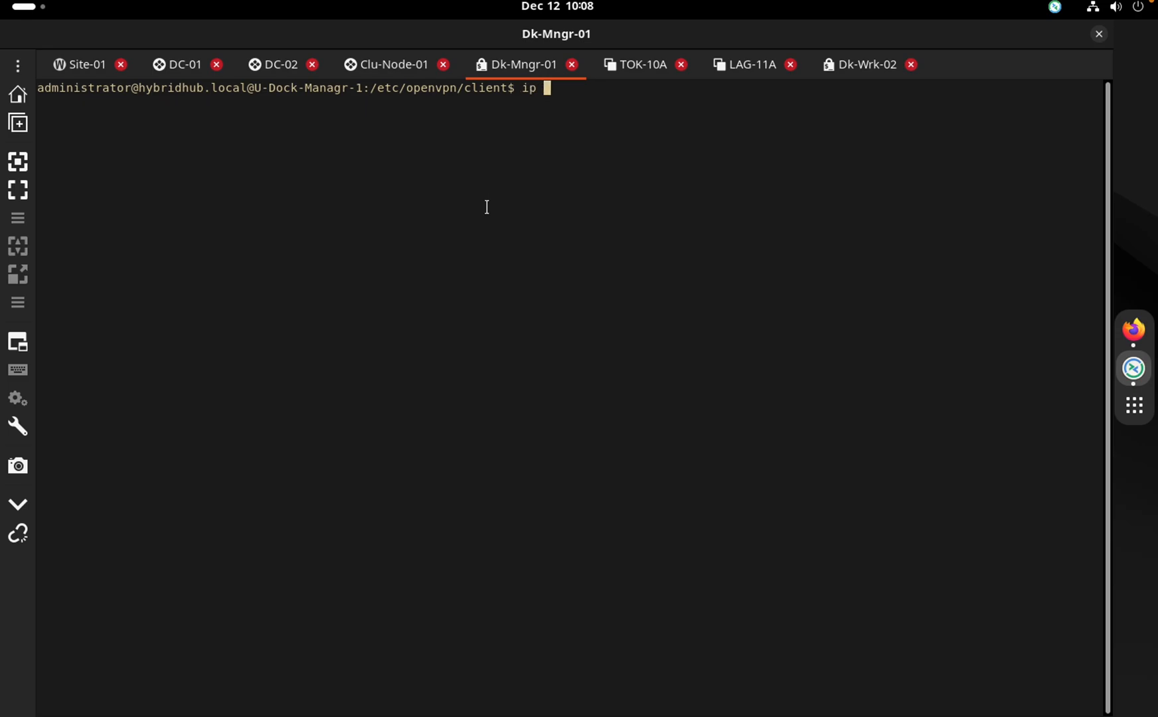
{"action": "type", "text": "a"}
{"action": "key", "text": "Return"}
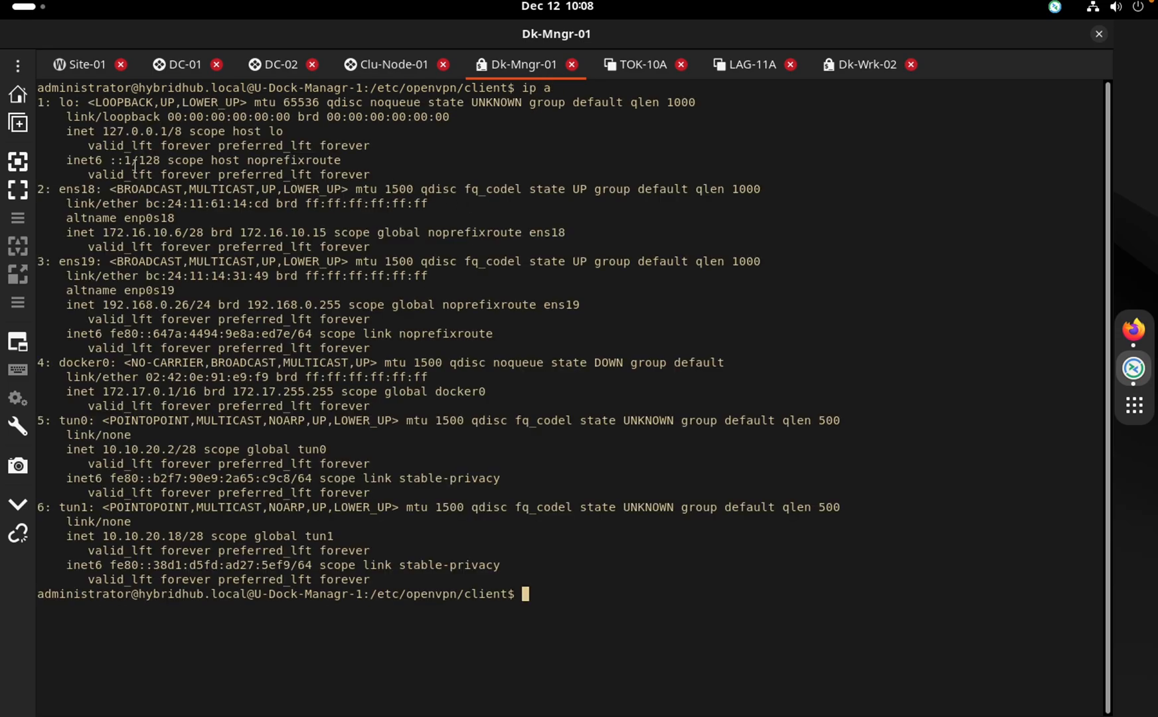
{"action": "left_click_drag", "start_coordinate": [103, 234], "coordinate": [187, 234]}
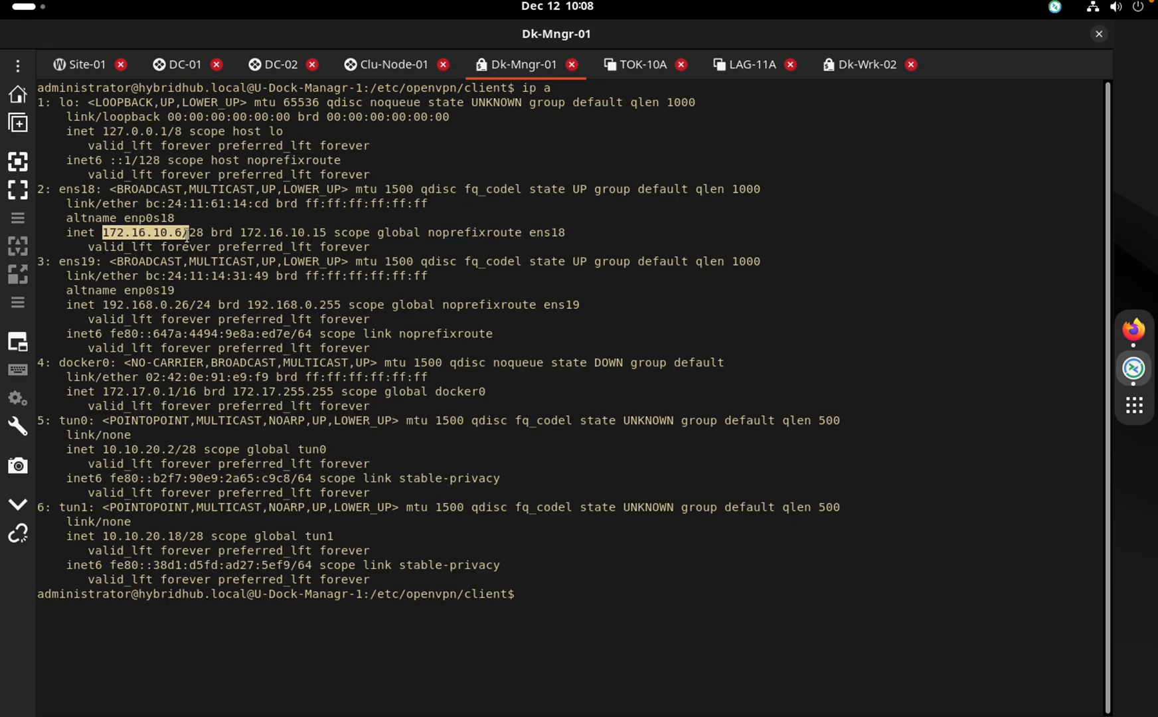
{"action": "left_click", "coordinate": [185, 234]}
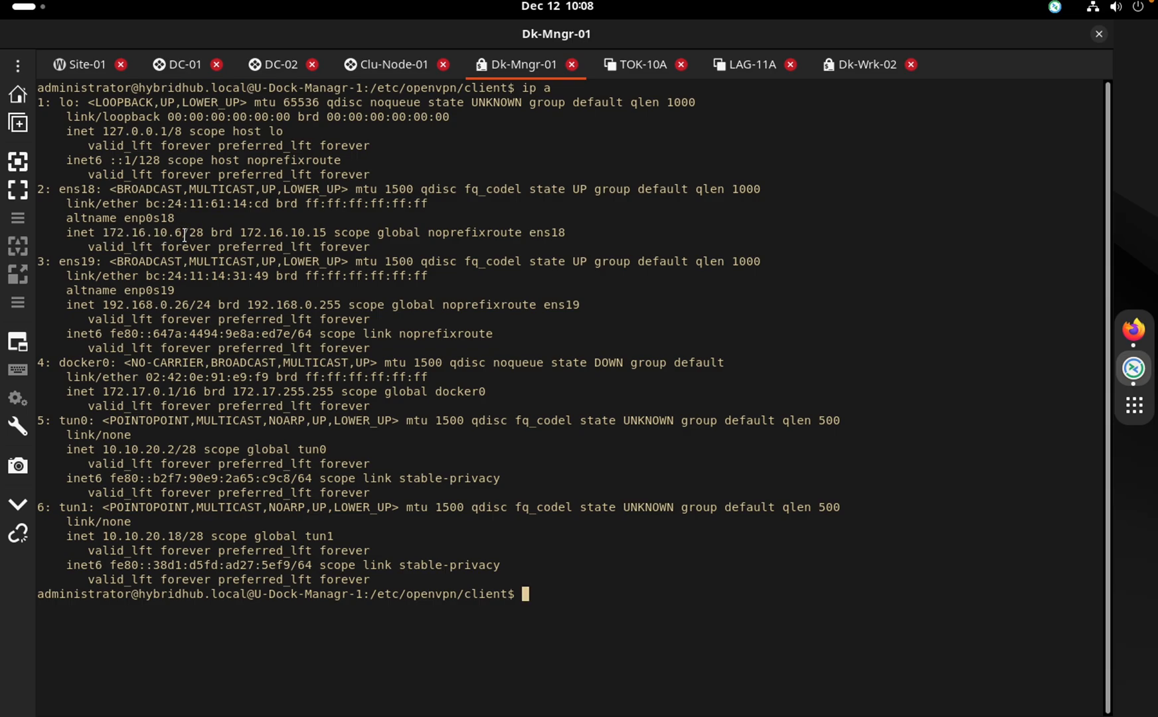
Clear the screen and run 'nmcli connection show --active', highlighting the tunnel connection rows
{"action": "type", "text": "celar"}
{"action": "key", "text": "Return"}
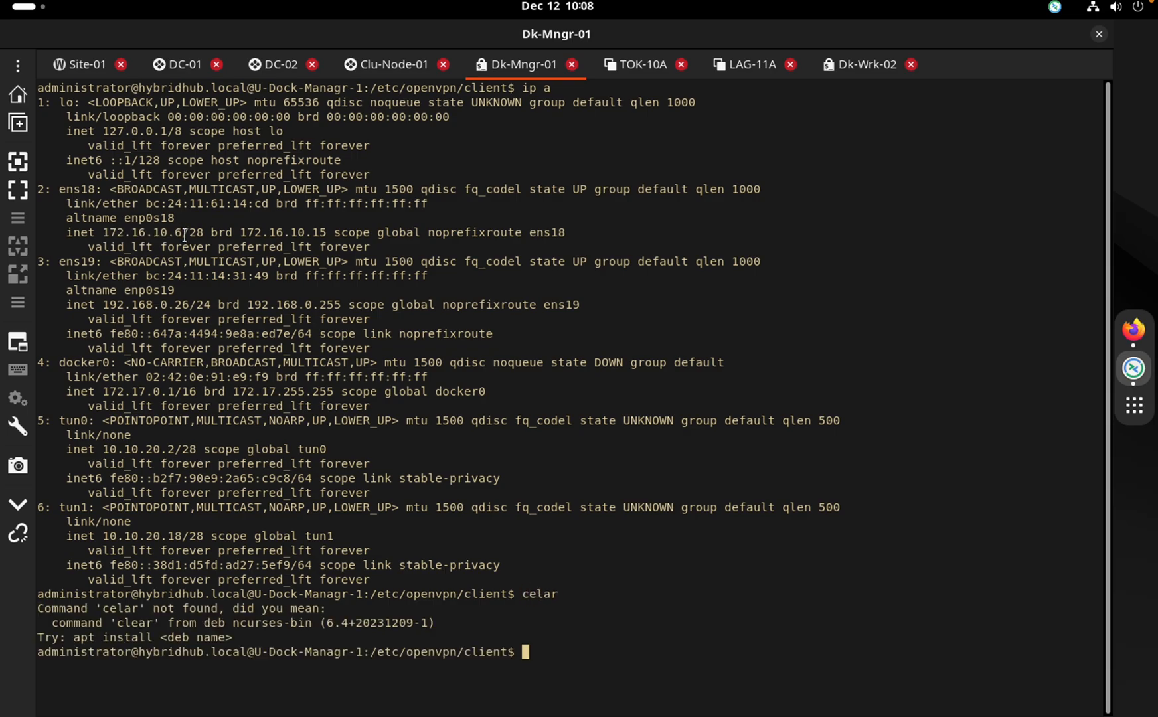
{"action": "type", "text": "clear"}
{"action": "key", "text": "Return"}
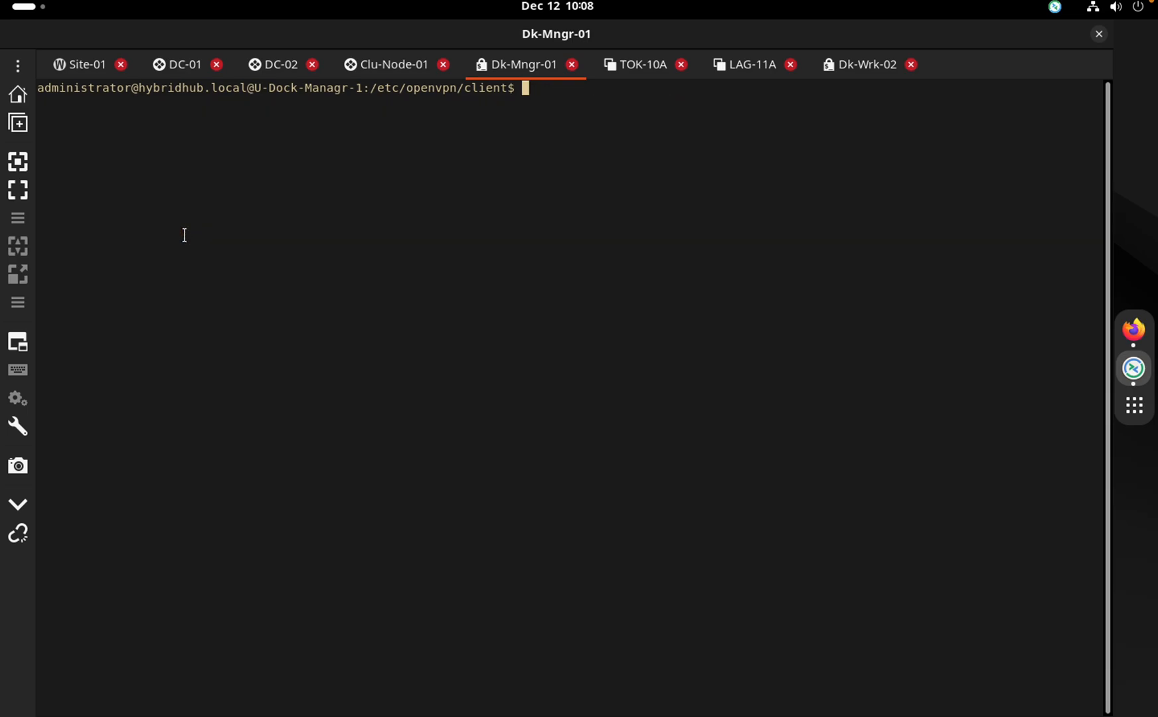
{"action": "type", "text": "nmcli connection show "}
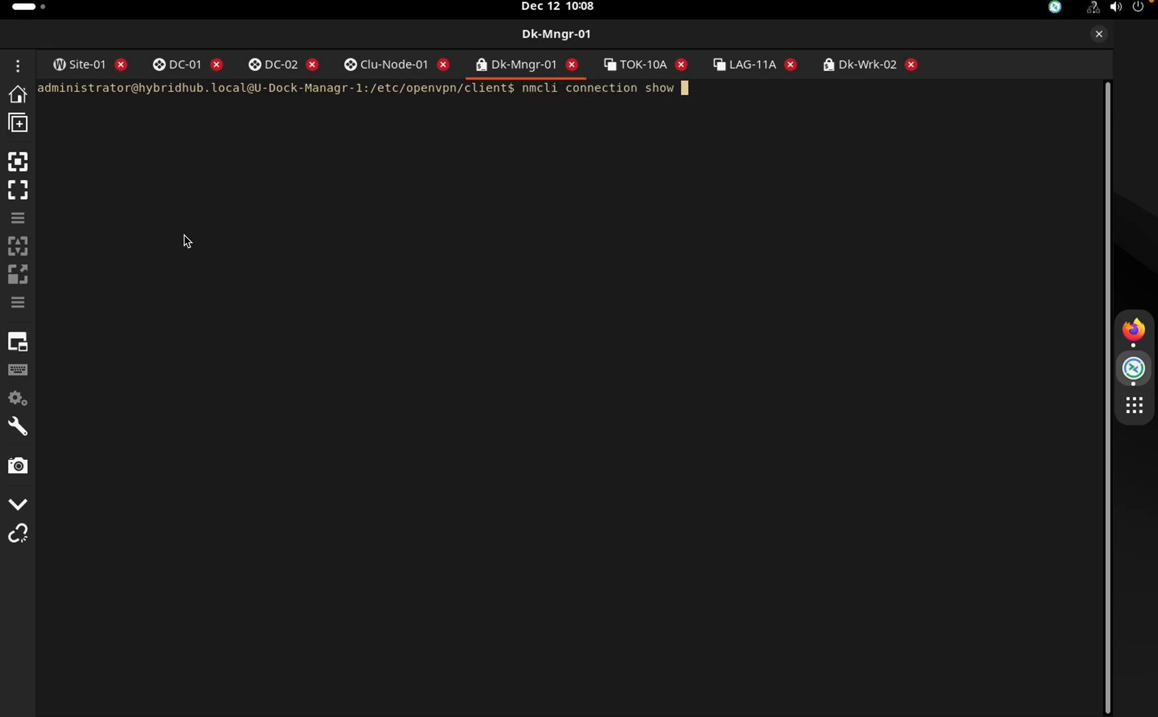
{"action": "type", "text": "--active"}
{"action": "key", "text": "Return"}
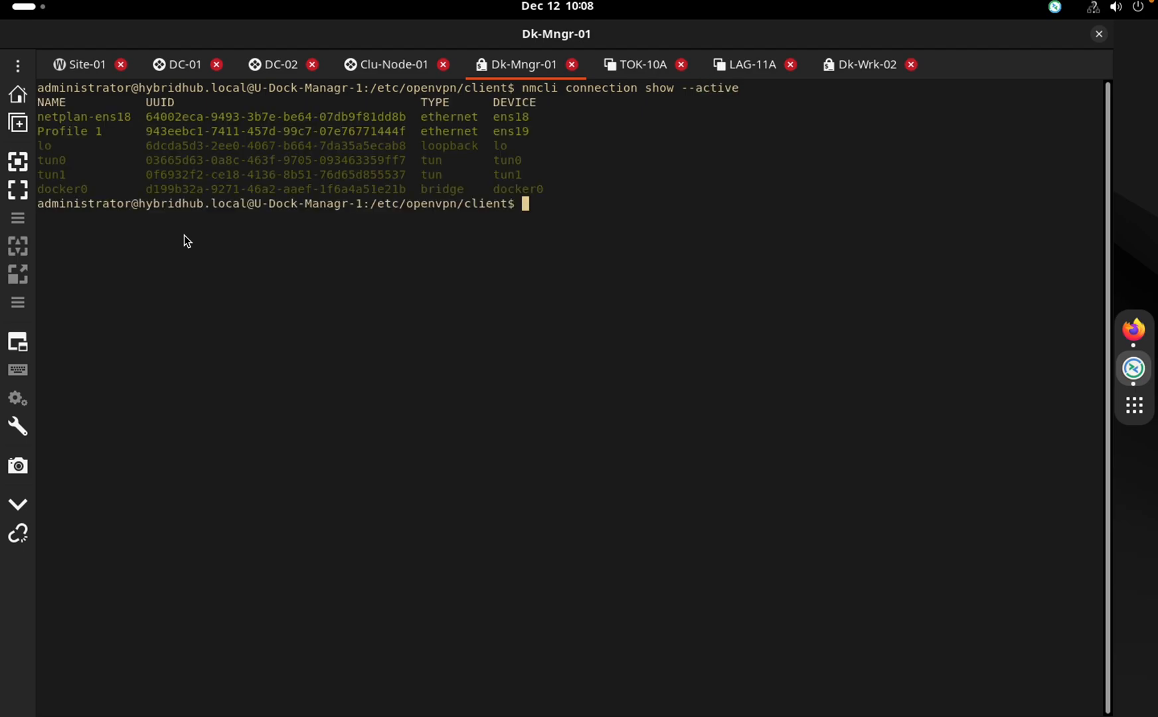
{"action": "left_click_drag", "start_coordinate": [528, 174], "coordinate": [30, 161]}
{"action": "left_click", "coordinate": [250, 200]}
Run ls to list the OpenVPN client files, highlighting Lagos1.conf and Tokyo1.conf
{"action": "type", "text": "ls"}
{"action": "key", "text": "Return"}
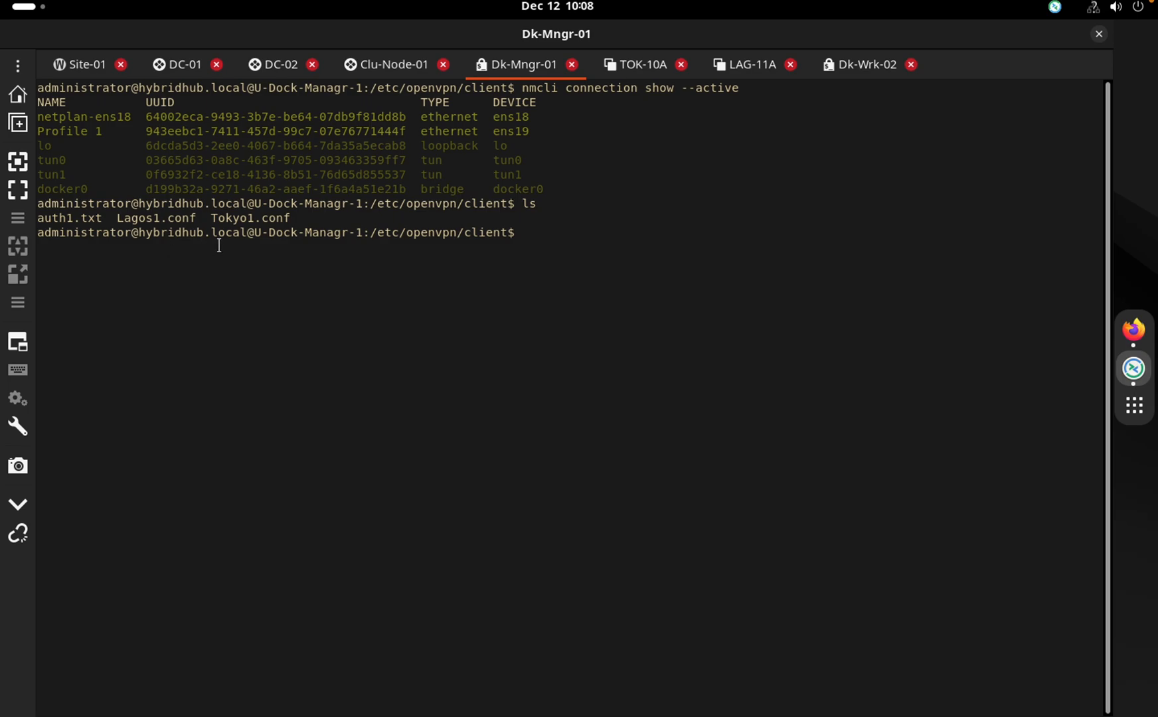
{"action": "double_click", "coordinate": [167, 218]}
{"action": "triple_click", "coordinate": [166, 218]}
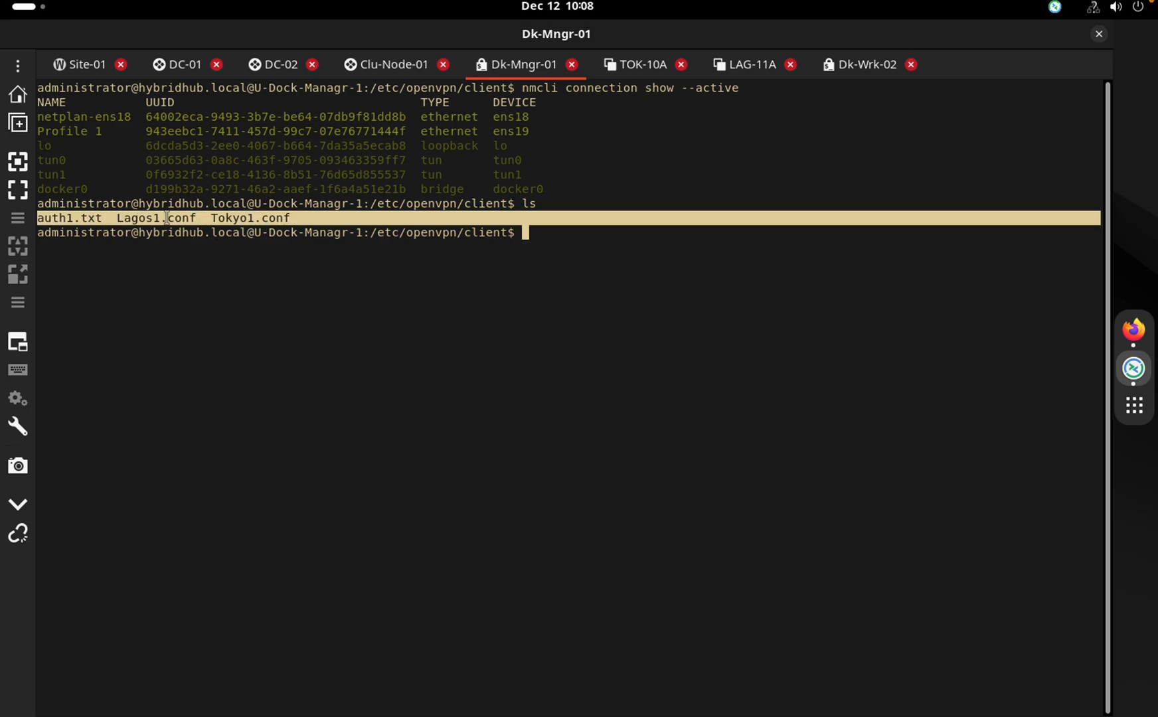
{"action": "double_click", "coordinate": [167, 217]}
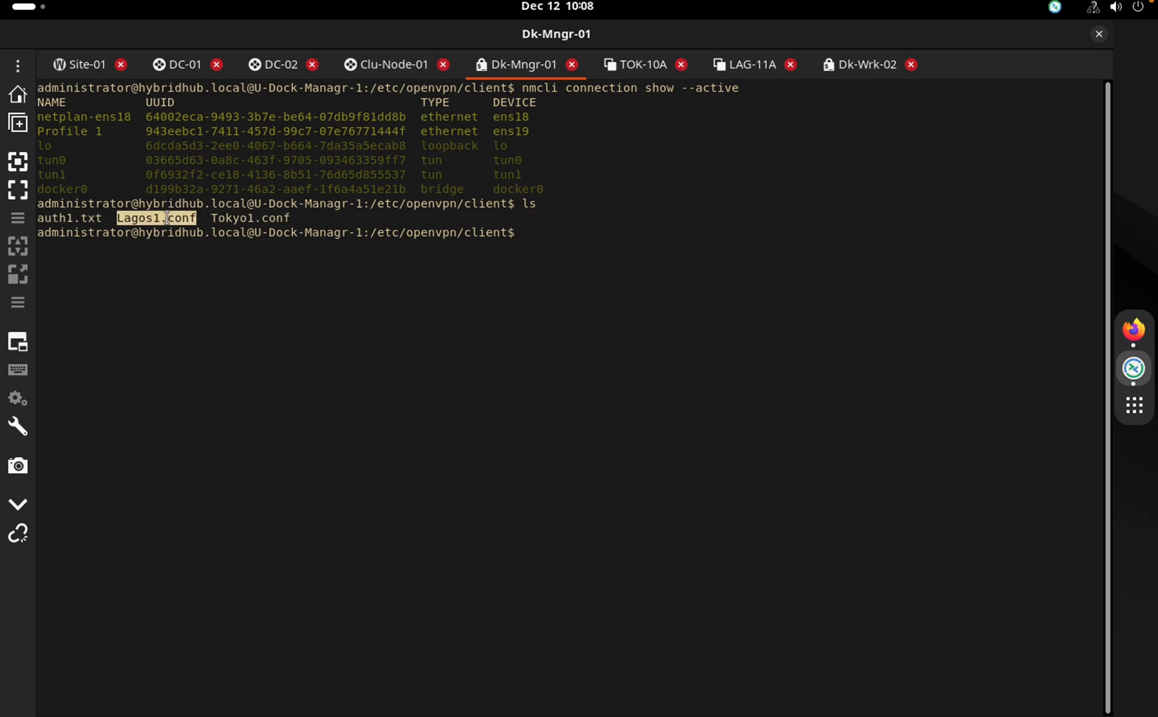
{"action": "double_click", "coordinate": [225, 218]}
{"action": "left_click", "coordinate": [257, 219]}
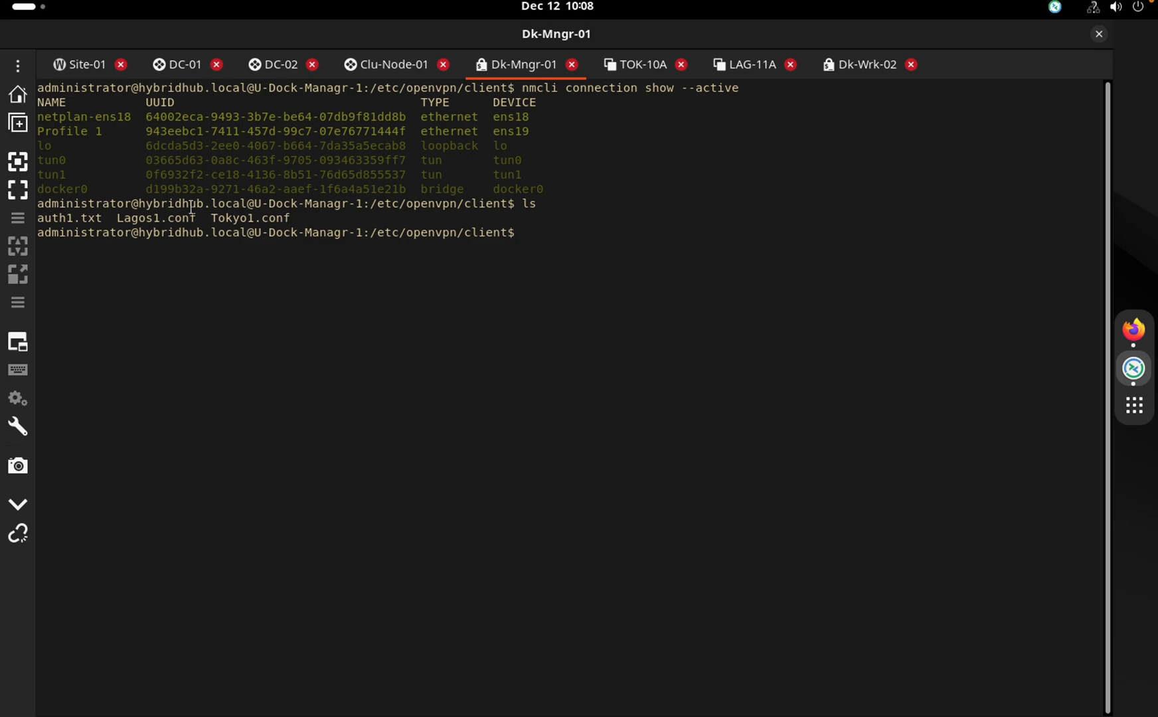
{"action": "double_click", "coordinate": [173, 217]}
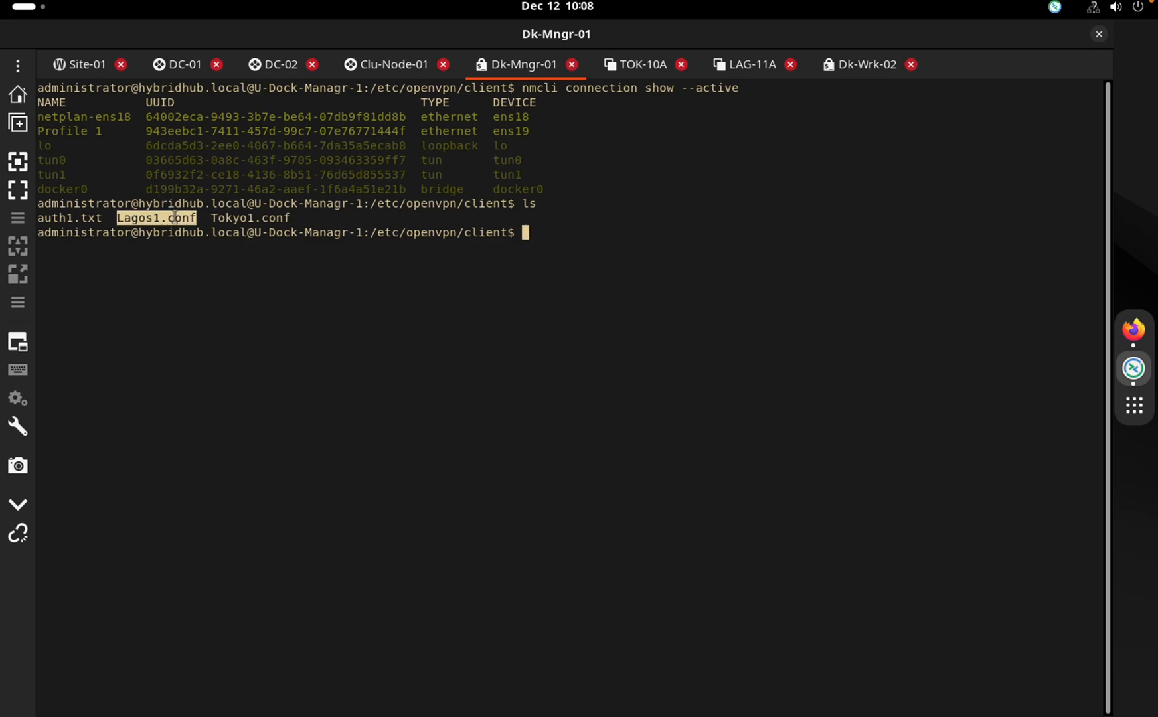
{"action": "left_click", "coordinate": [174, 218]}
Run ip a again and highlight tun0 10.10.20.2 and tun1 10.10.20.18
{"action": "type", "text": "ip a"}
{"action": "key", "text": "Return"}
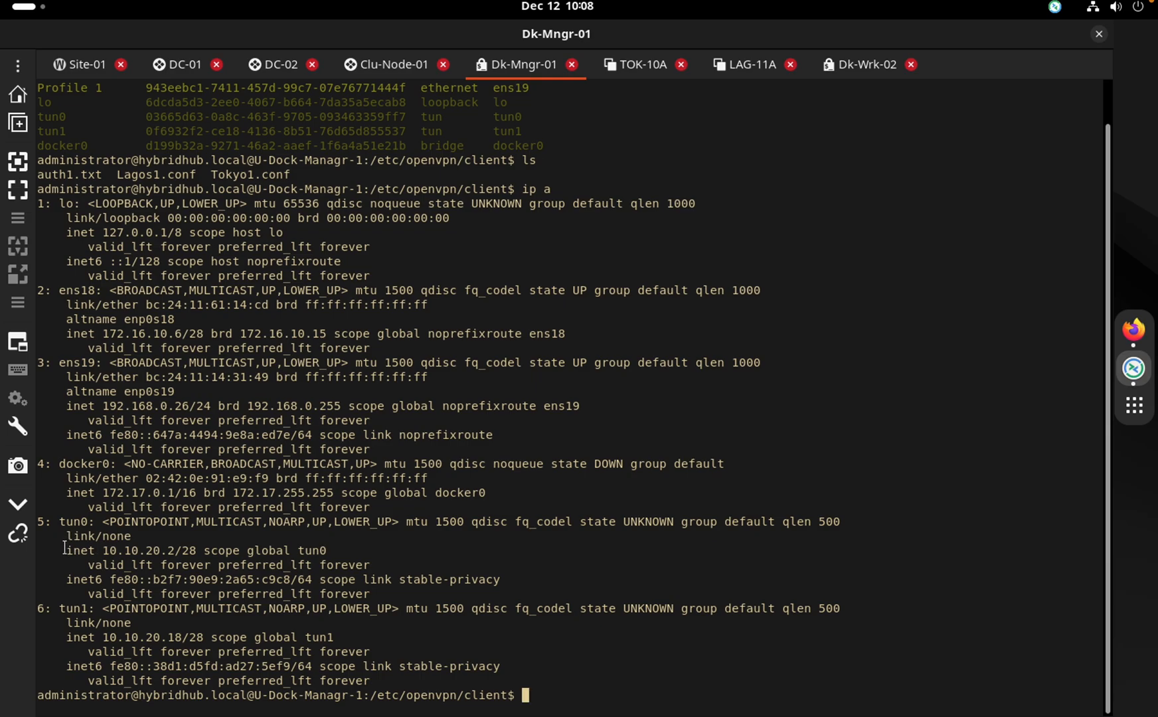
{"action": "left_click_drag", "start_coordinate": [64, 547], "coordinate": [179, 553]}
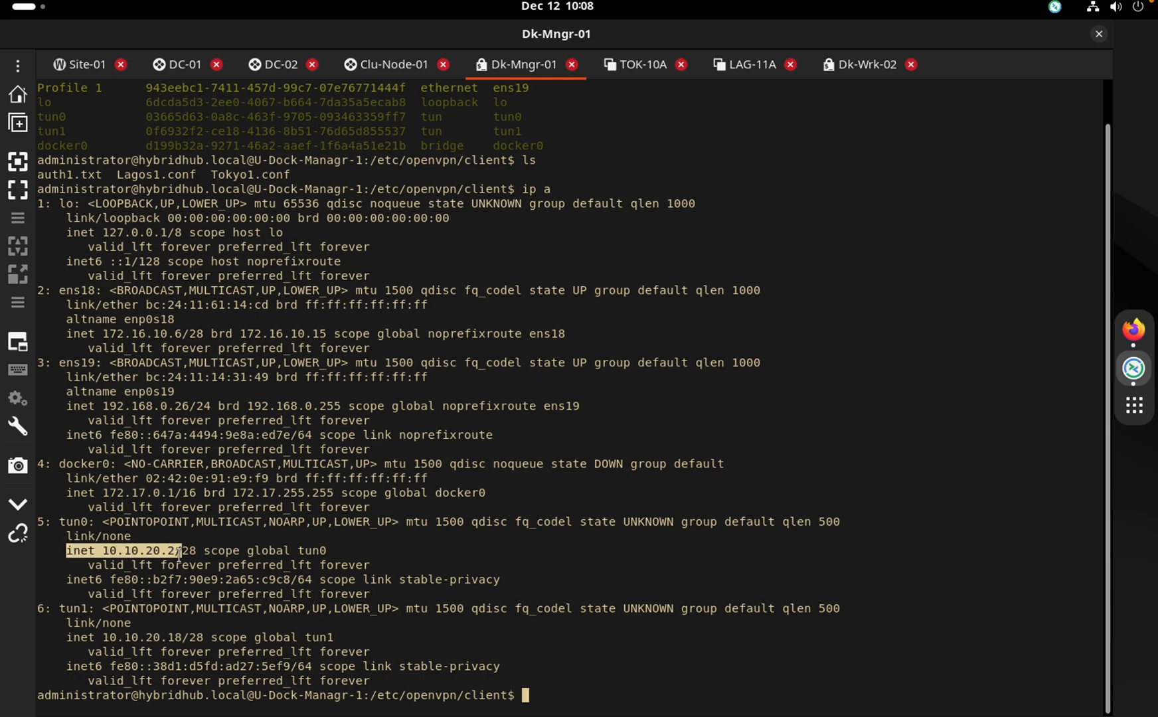
{"action": "left_click_drag", "start_coordinate": [87, 638], "coordinate": [201, 638]}
{"action": "left_click_drag", "start_coordinate": [109, 550], "coordinate": [174, 548]}
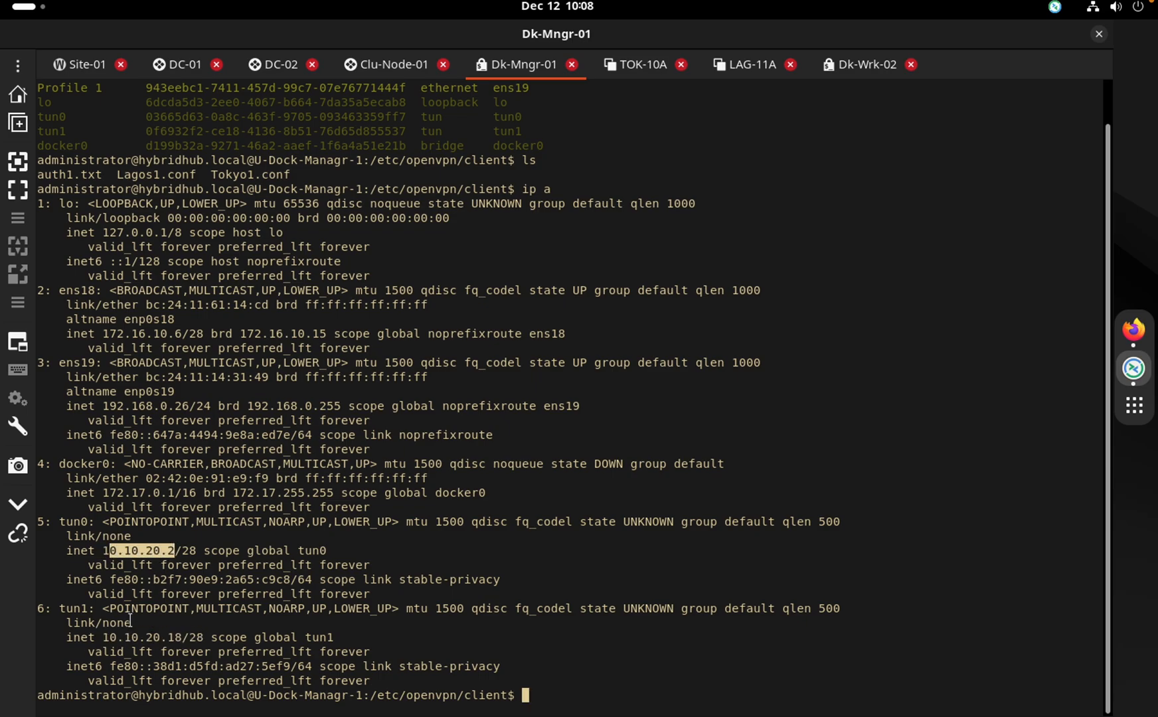
{"action": "left_click_drag", "start_coordinate": [103, 636], "coordinate": [147, 634]}
{"action": "left_click", "coordinate": [144, 555]}
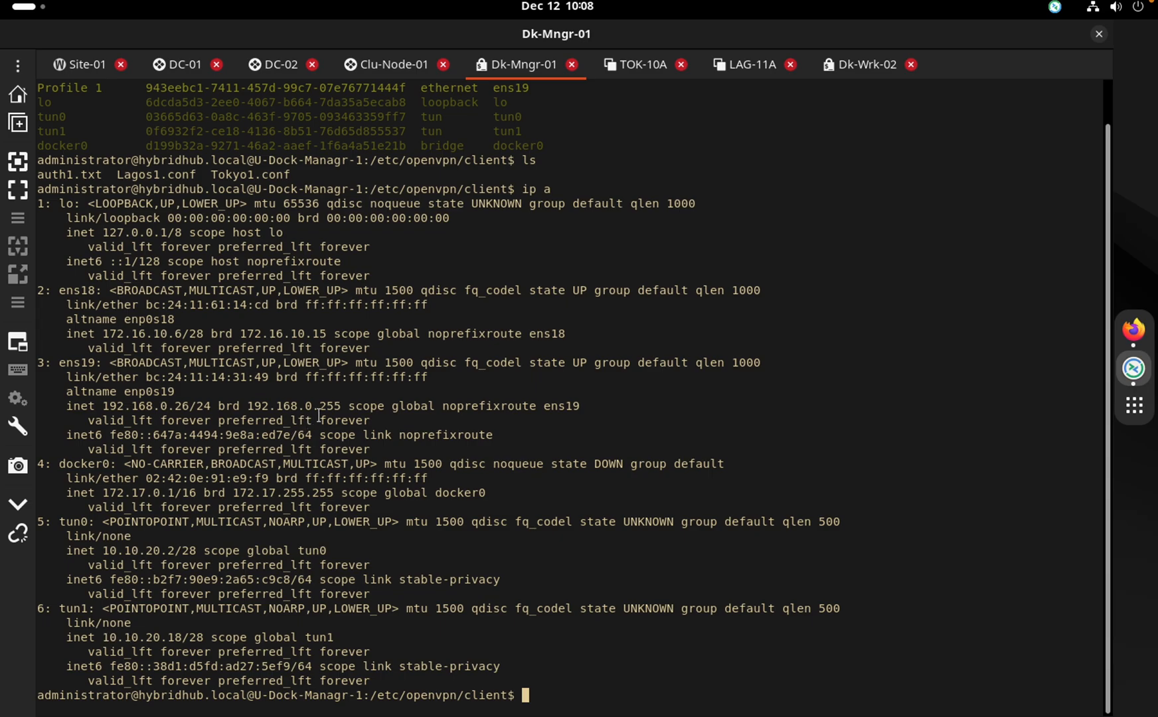
Connect to the pfsesne-Tokyo and pfsesne-Lagos firewall sessions from the saved connections
{"action": "left_click", "coordinate": [17, 60]}
{"action": "mouse_move", "coordinate": [111, 267]}
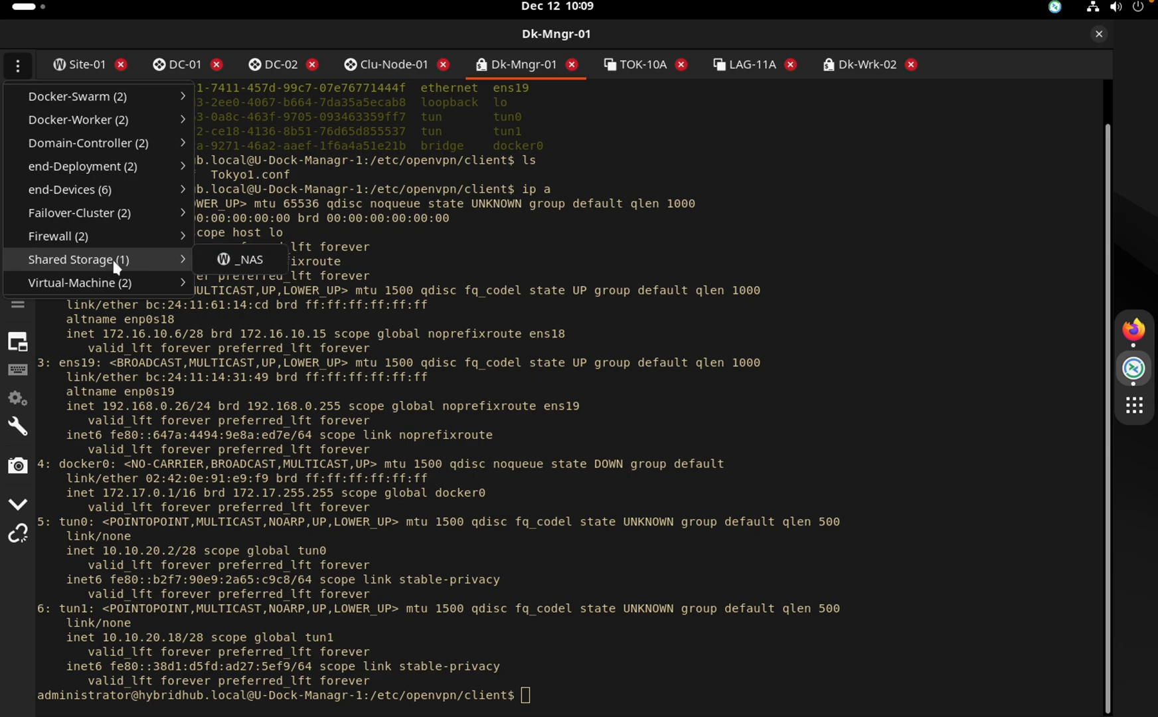
{"action": "mouse_move", "coordinate": [96, 229]}
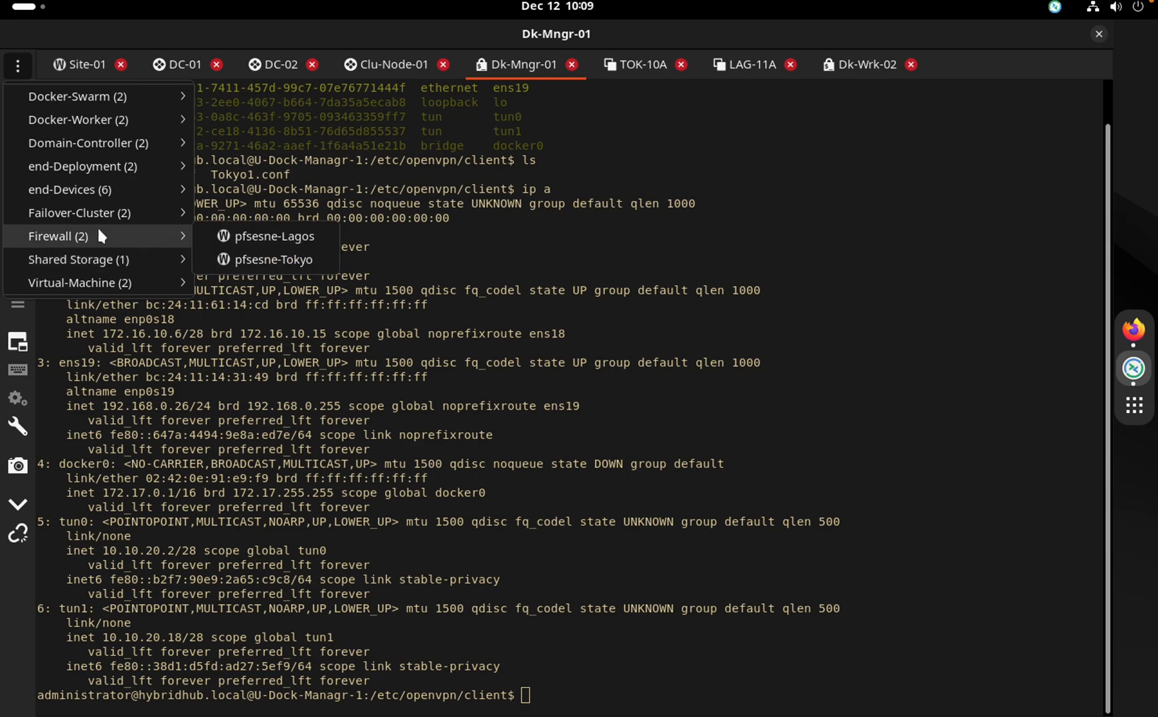
{"action": "left_click", "coordinate": [277, 259]}
{"action": "left_click", "coordinate": [17, 66]}
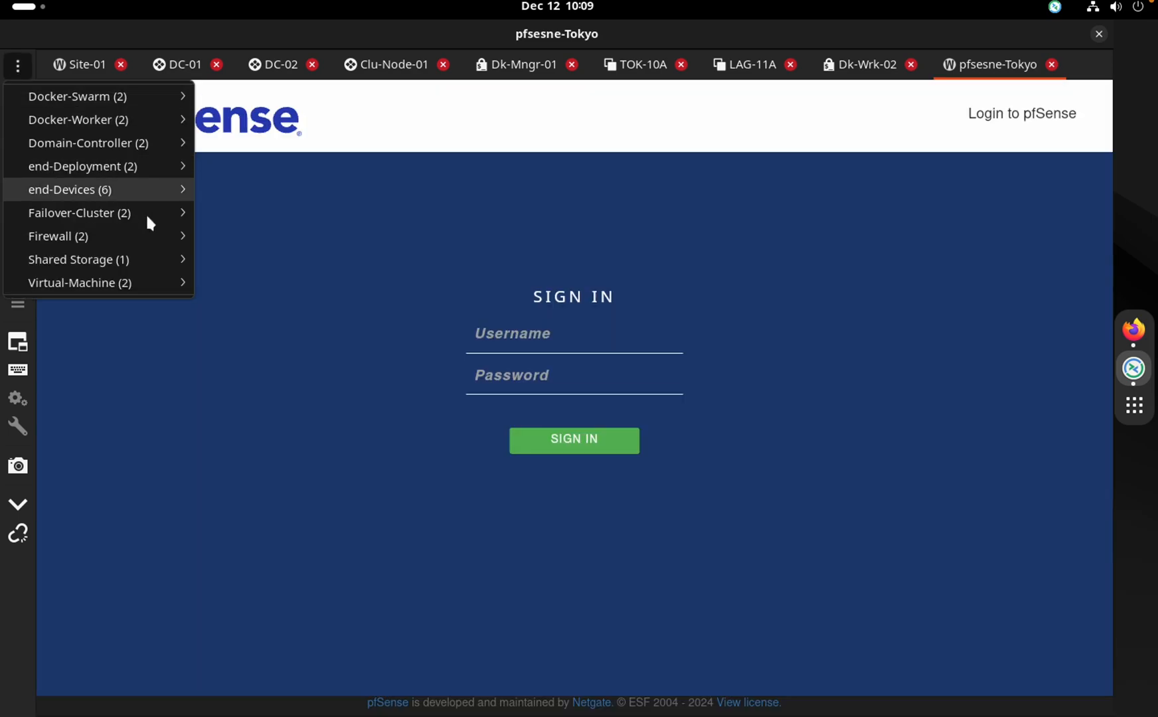
{"action": "mouse_move", "coordinate": [150, 259]}
{"action": "mouse_move", "coordinate": [166, 237]}
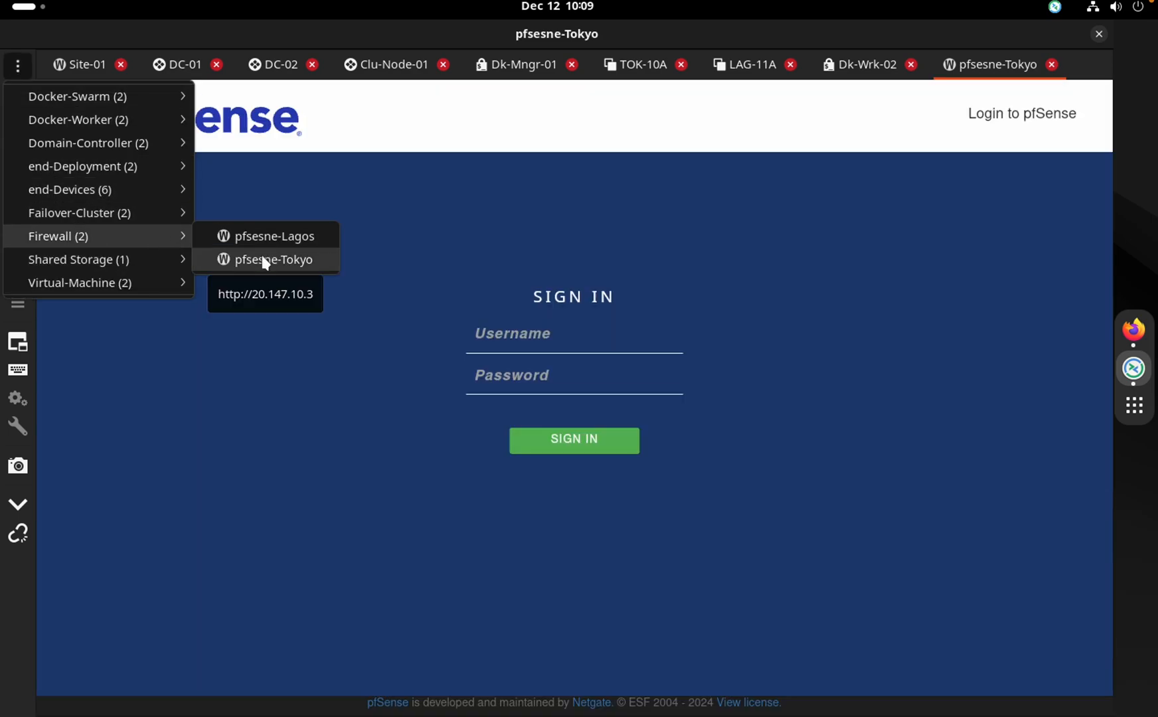
{"action": "left_click", "coordinate": [274, 237]}
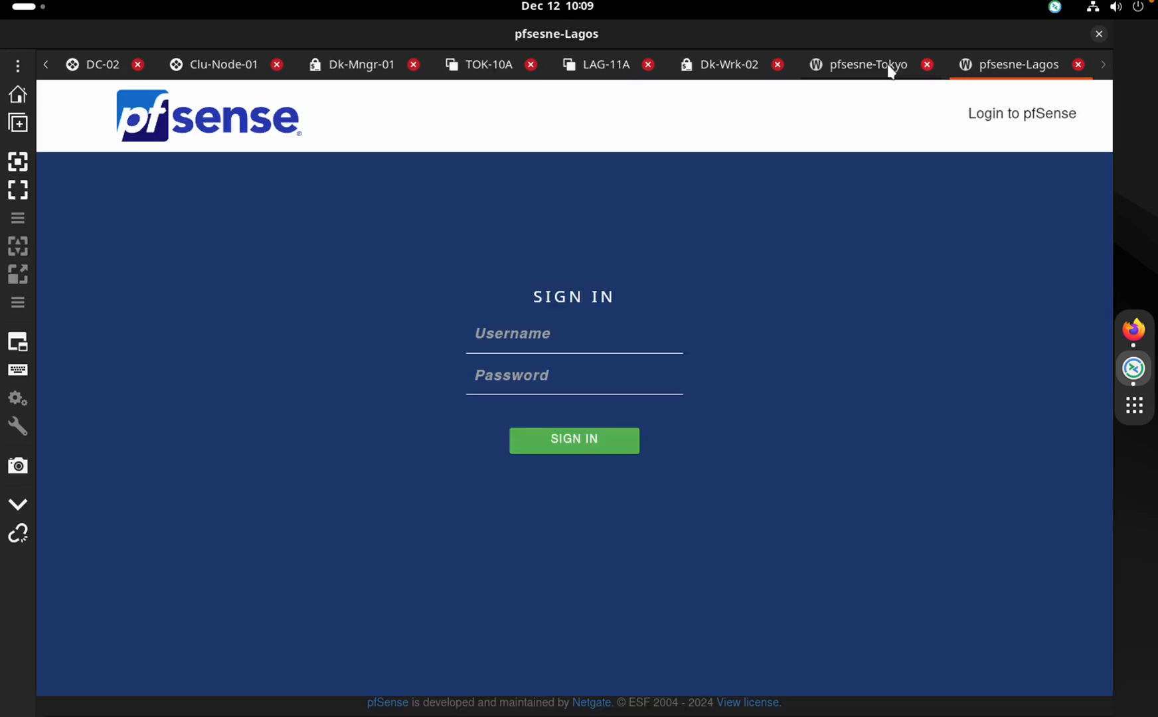
Sign in to both the Tokyo and Lagos firewalls as admin with the password
{"action": "left_click", "coordinate": [876, 66]}
{"action": "type", "text": "admin"}
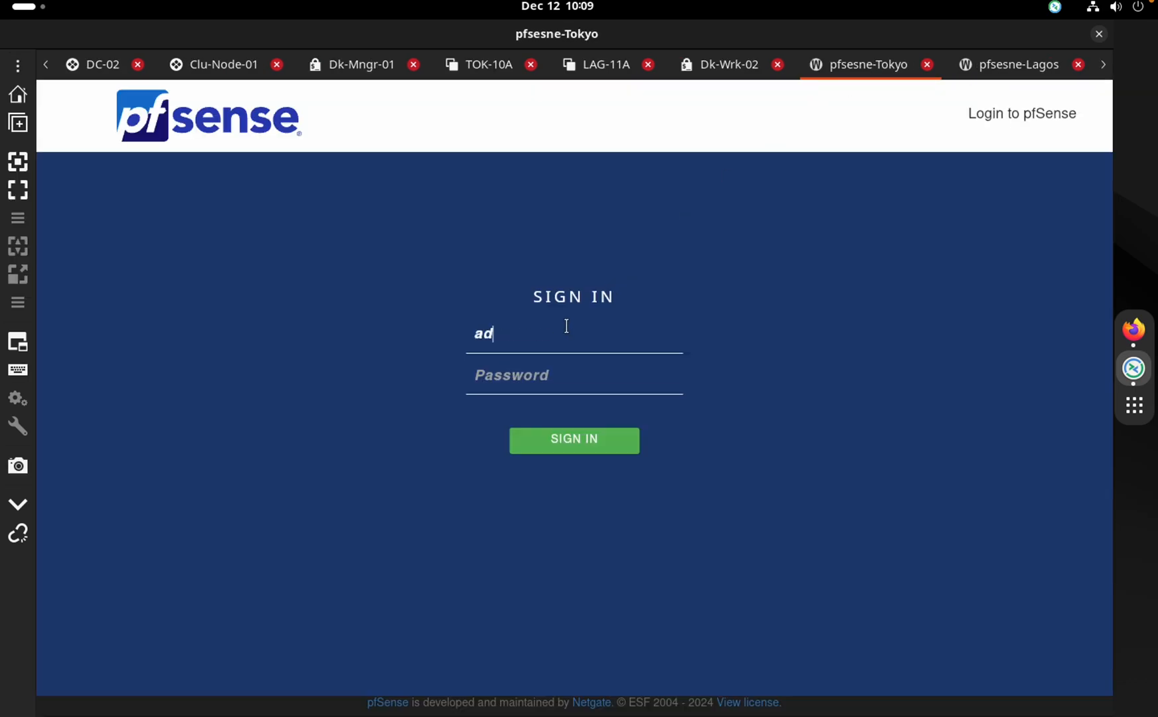
{"action": "key", "text": "Tab"}
{"action": "type", "text": "pfsen"}
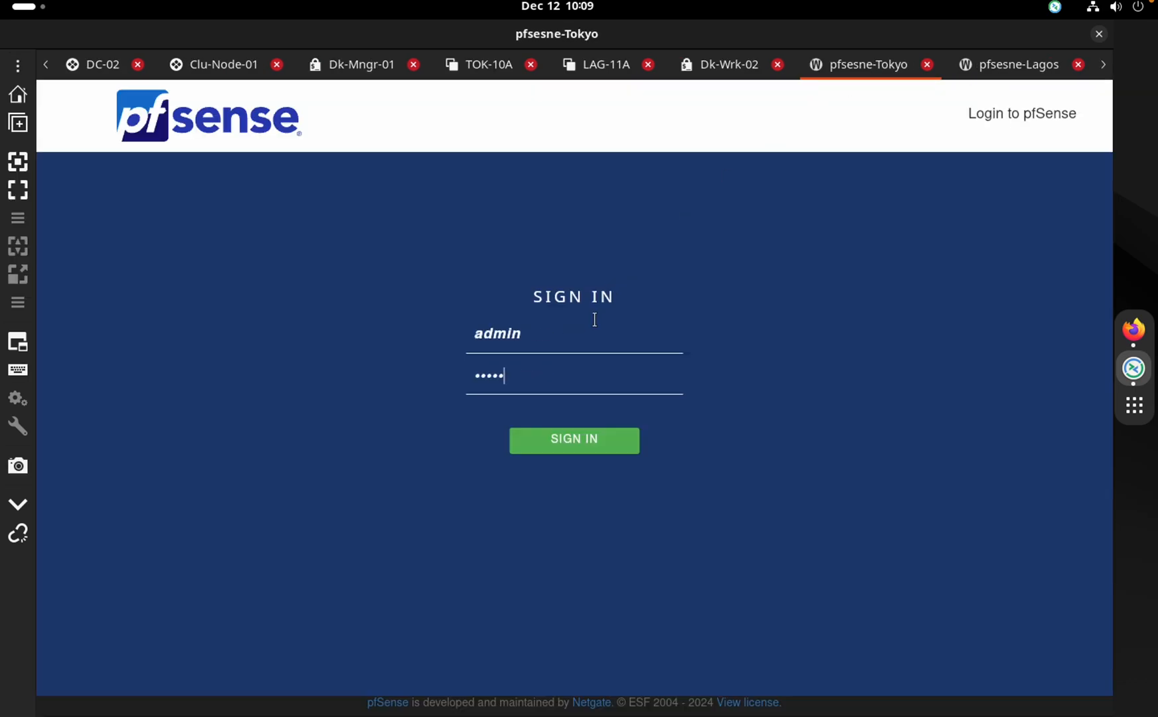
{"action": "left_click", "coordinate": [1001, 66]}
{"action": "type", "text": "admin"}
{"action": "key", "text": "Tab"}
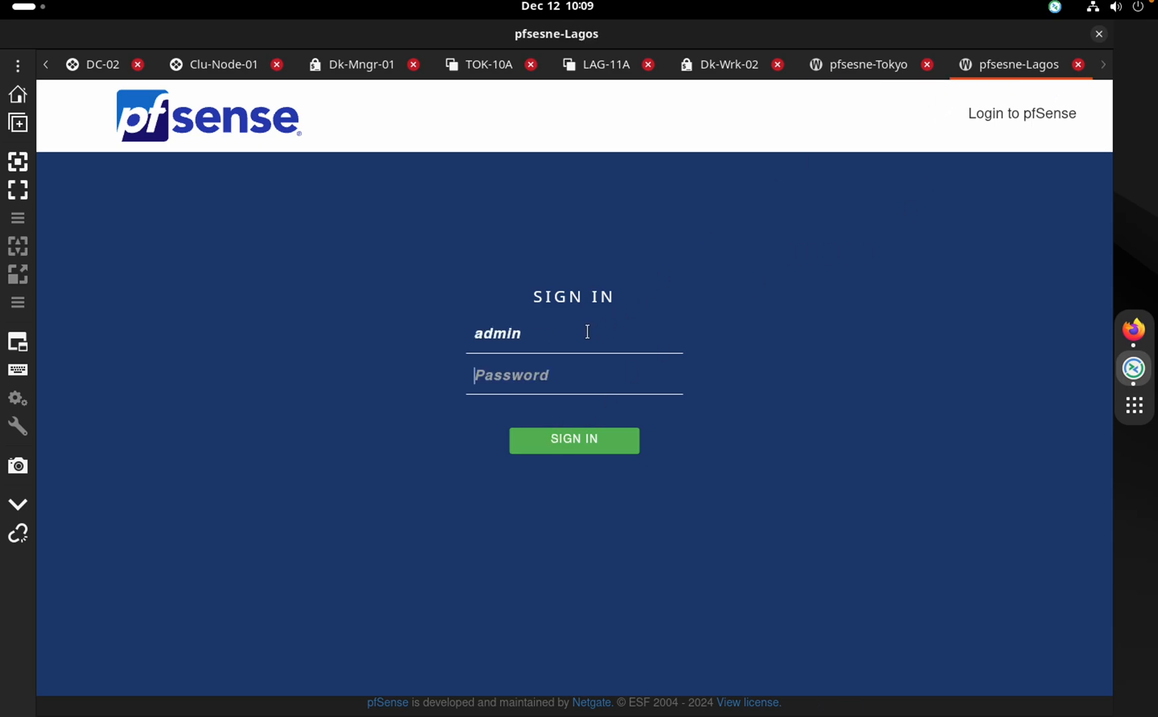
{"action": "type", "text": "pfsen"}
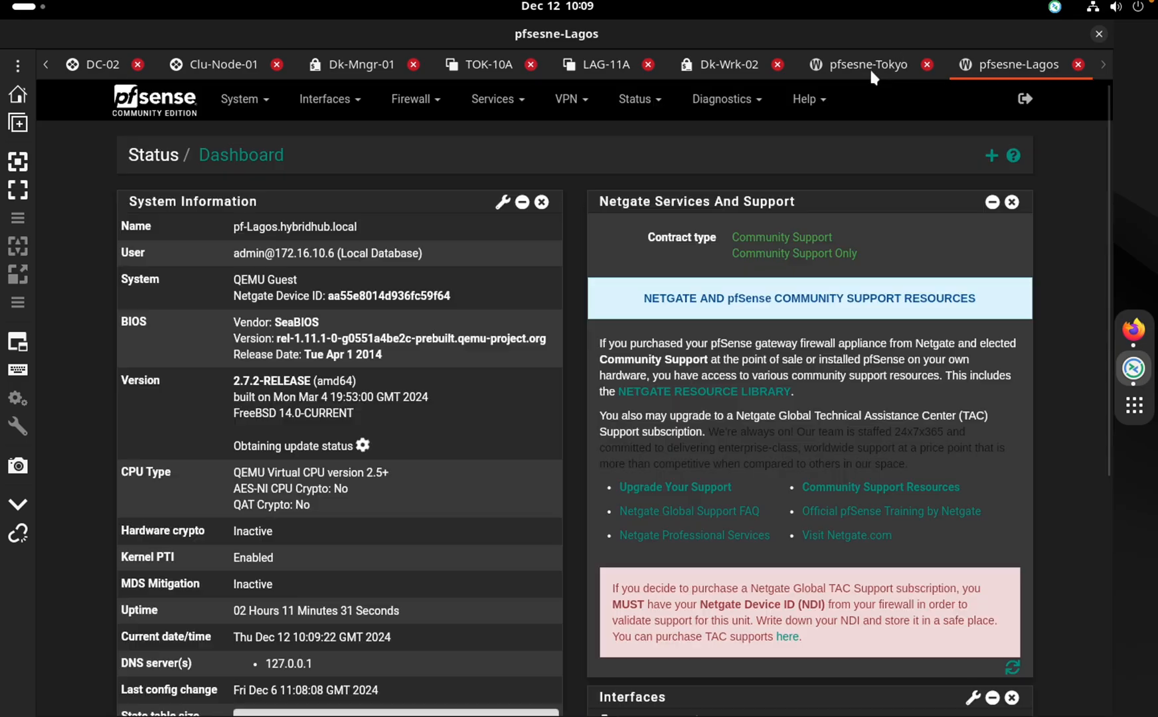
{"action": "left_click", "coordinate": [870, 67]}
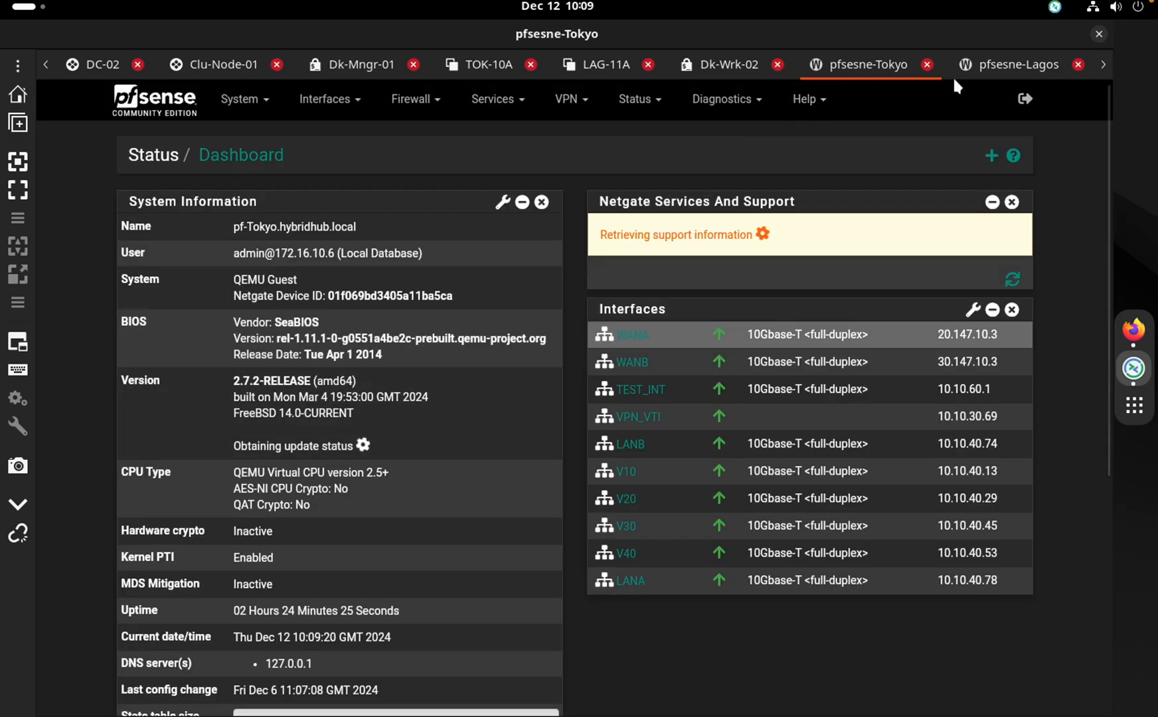
On Lagos view Status > OpenVPN and highlight the client virtual address 10.10.20.18
{"action": "left_click", "coordinate": [996, 65]}
{"action": "left_click", "coordinate": [856, 65]}
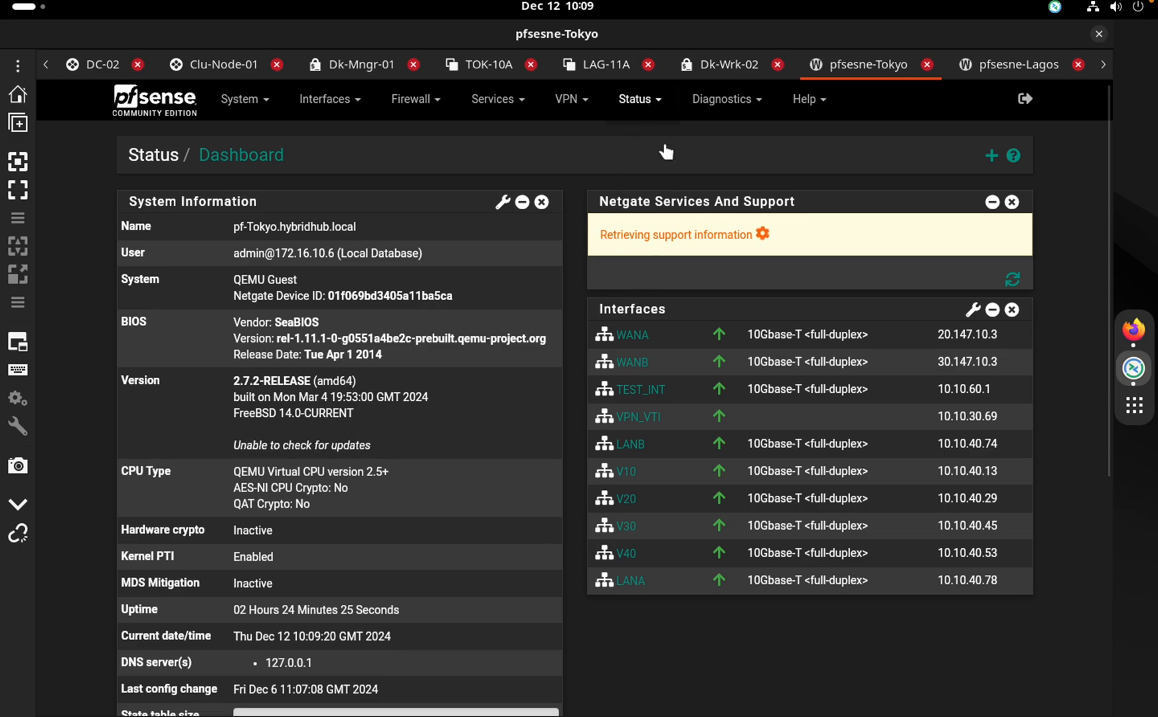
{"action": "left_click", "coordinate": [638, 99]}
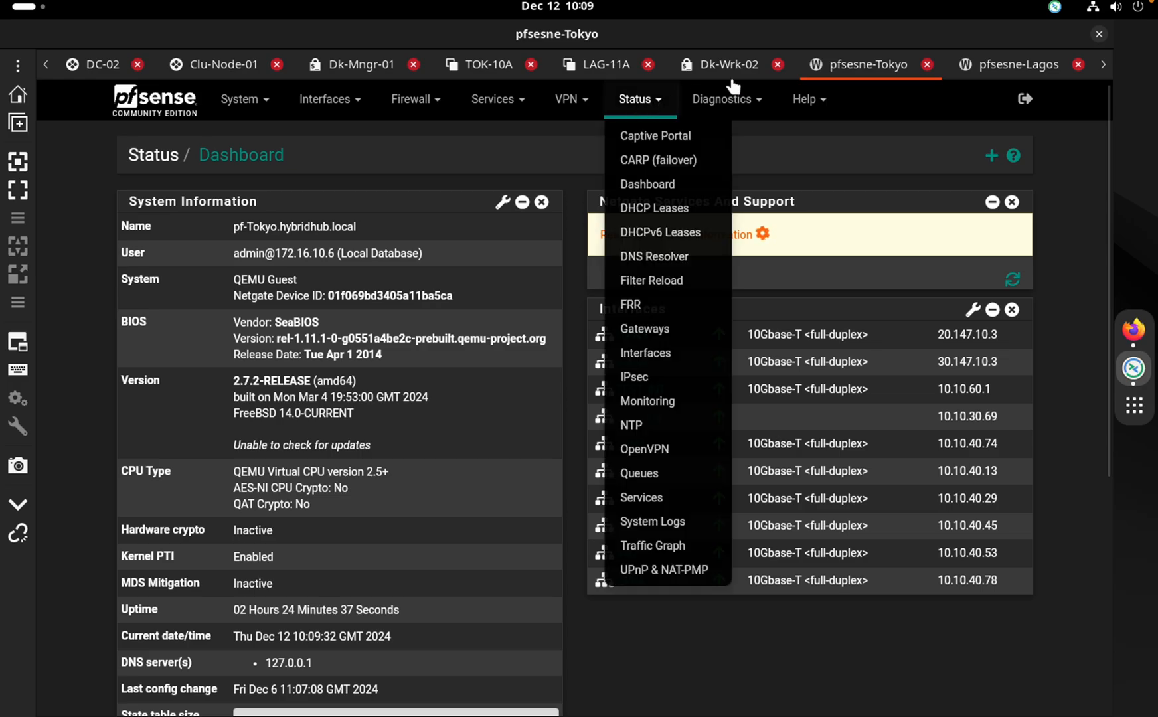
{"action": "left_click", "coordinate": [1001, 67]}
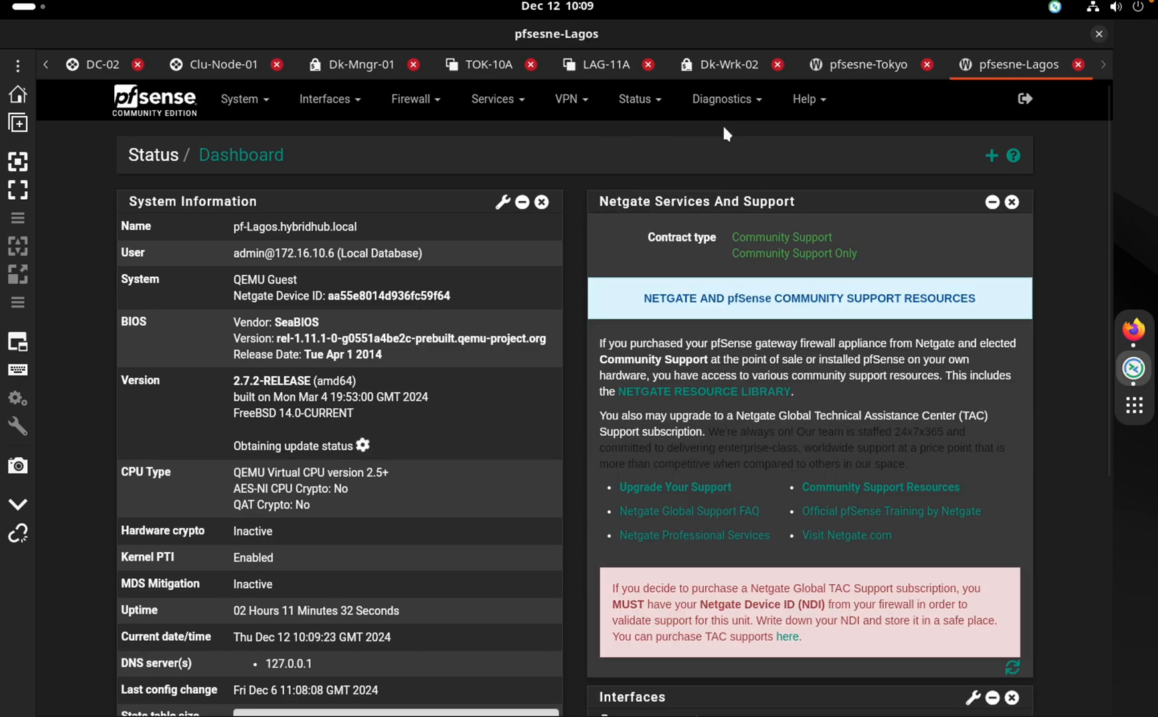
{"action": "left_click", "coordinate": [634, 99]}
{"action": "left_click", "coordinate": [630, 104]}
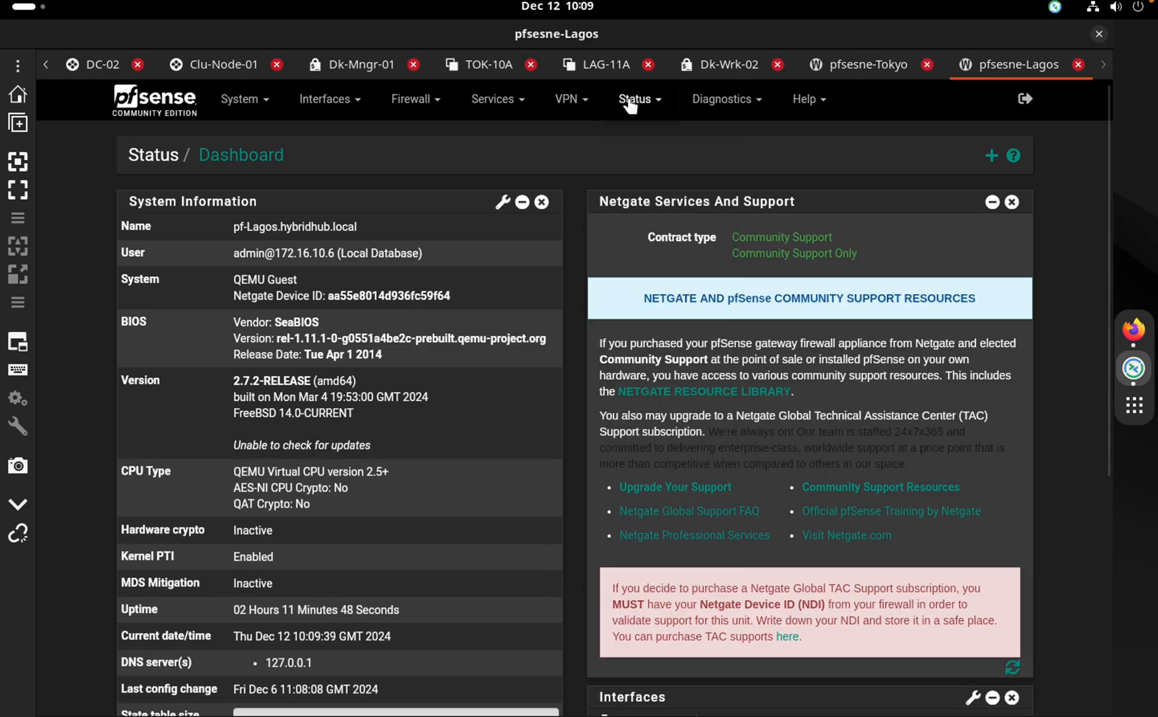
{"action": "left_click", "coordinate": [629, 102]}
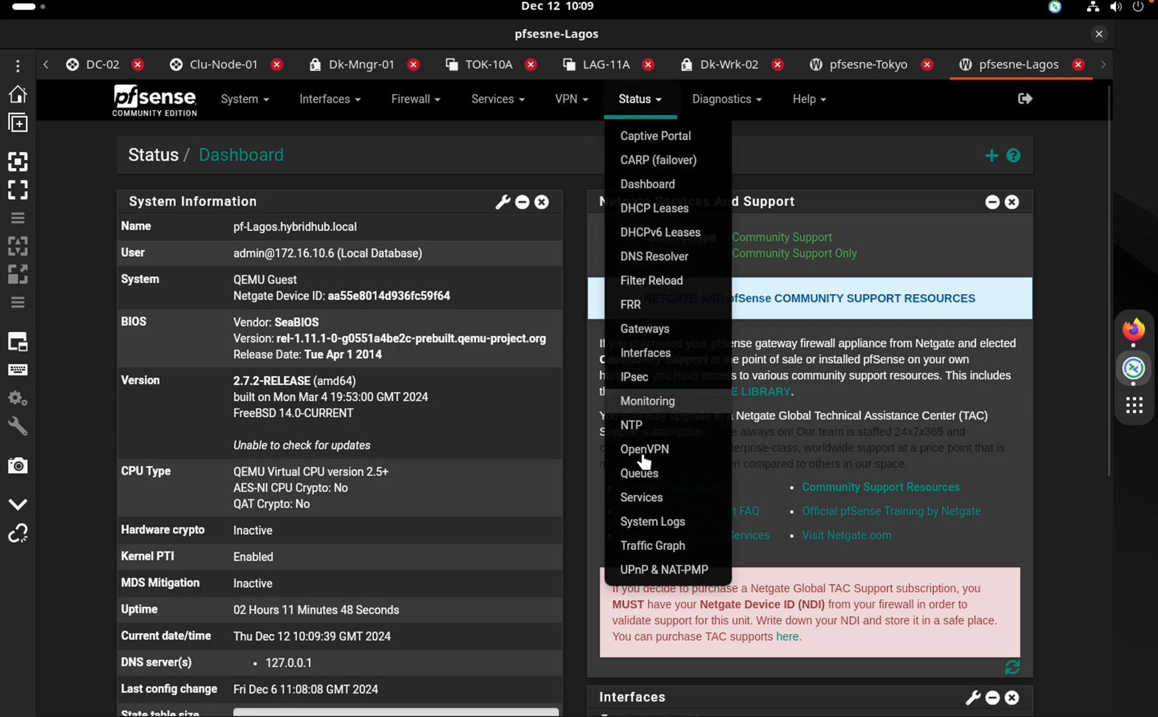
{"action": "left_click", "coordinate": [644, 450]}
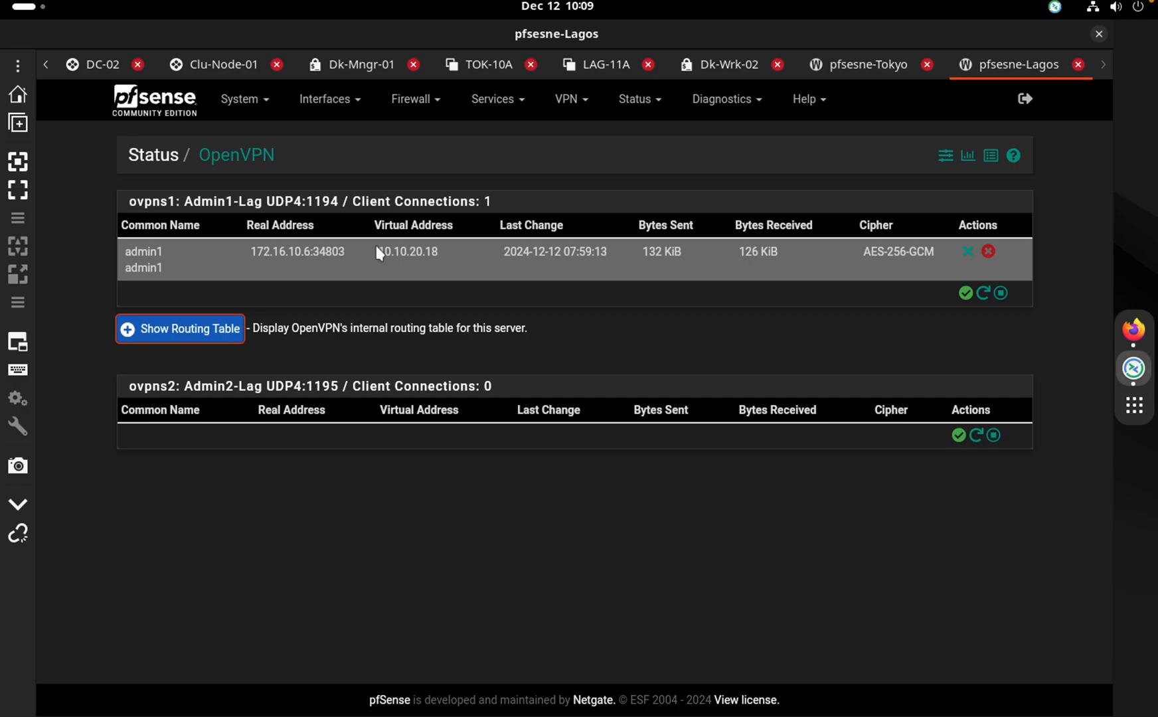
{"action": "left_click_drag", "start_coordinate": [378, 253], "coordinate": [438, 254]}
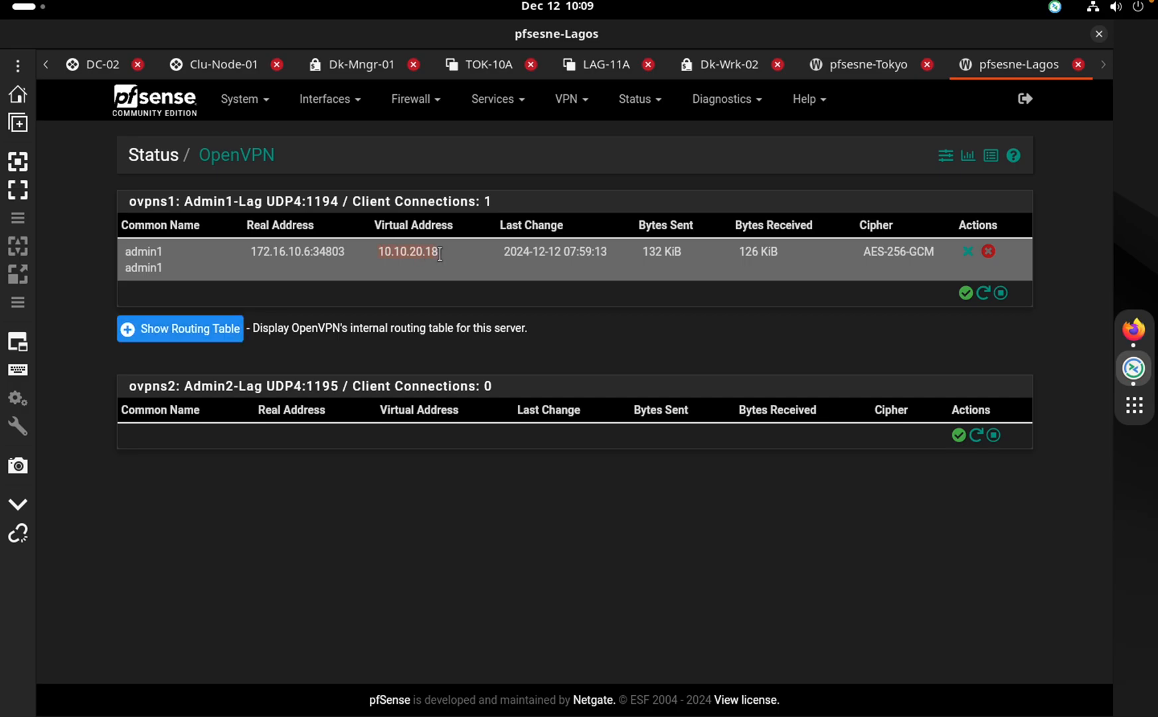
{"action": "left_click_drag", "start_coordinate": [449, 257], "coordinate": [384, 251]}
Open VPN > OpenVPN Servers on Lagos and highlight the second server's port 1195
{"action": "left_click", "coordinate": [497, 98]}
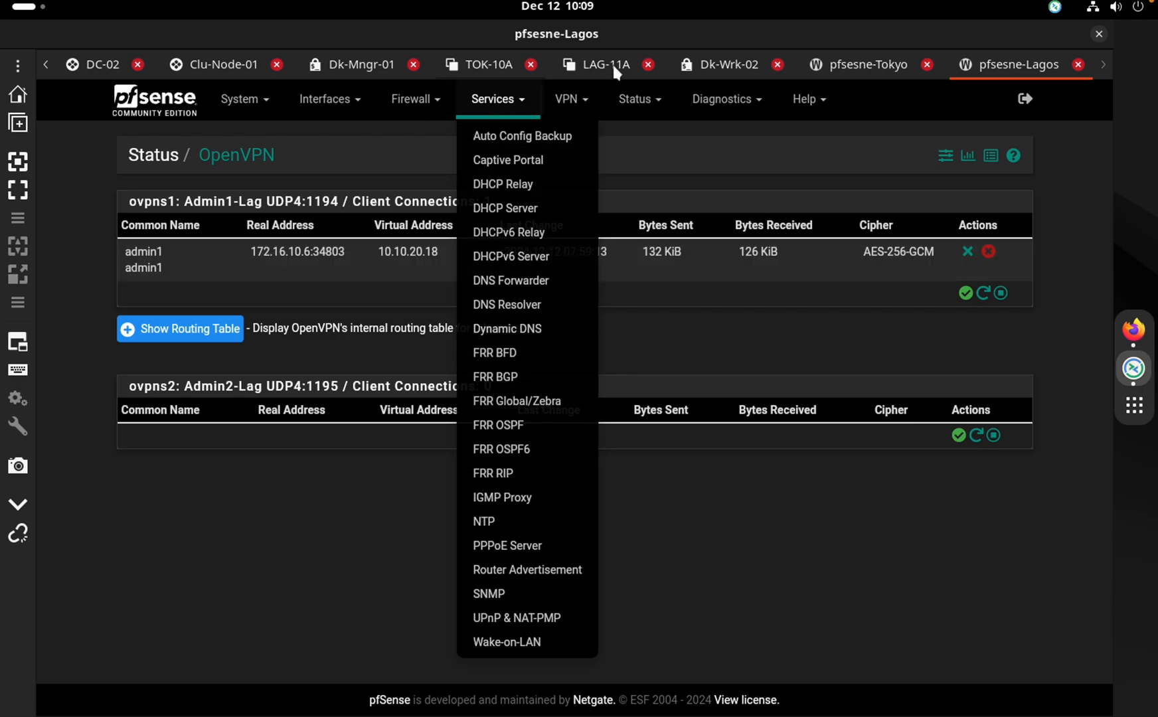
{"action": "left_click", "coordinate": [583, 101]}
{"action": "left_click", "coordinate": [572, 176]}
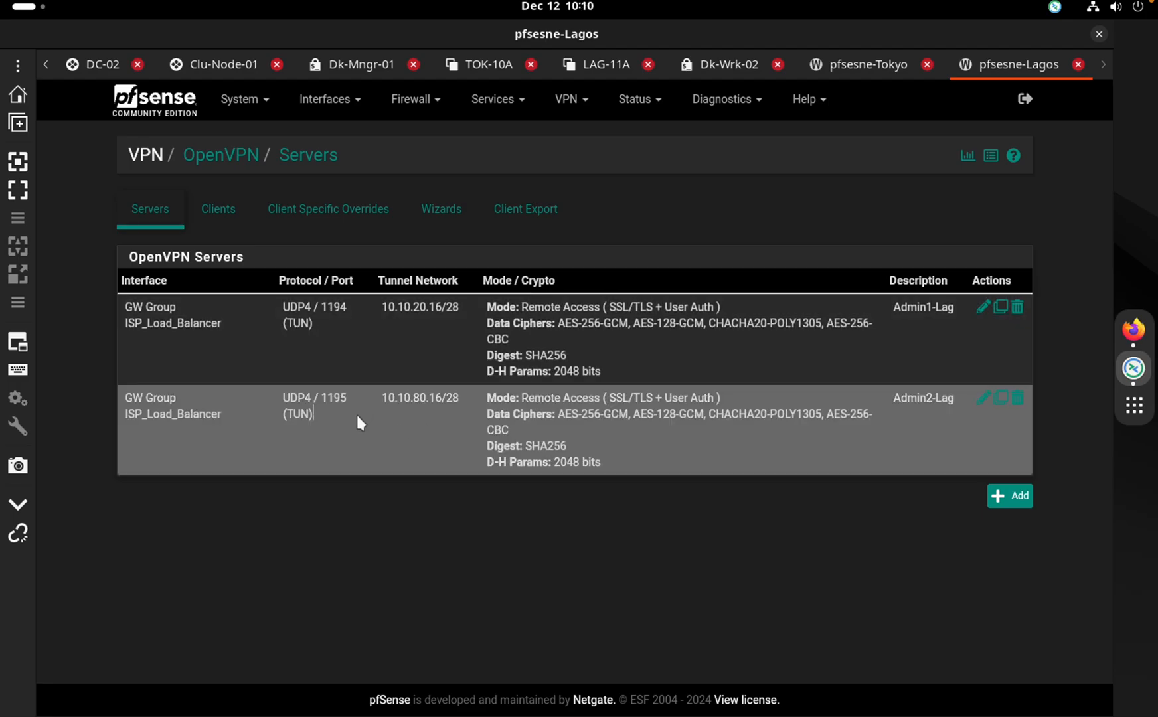
{"action": "left_click_drag", "start_coordinate": [355, 413], "coordinate": [299, 401]}
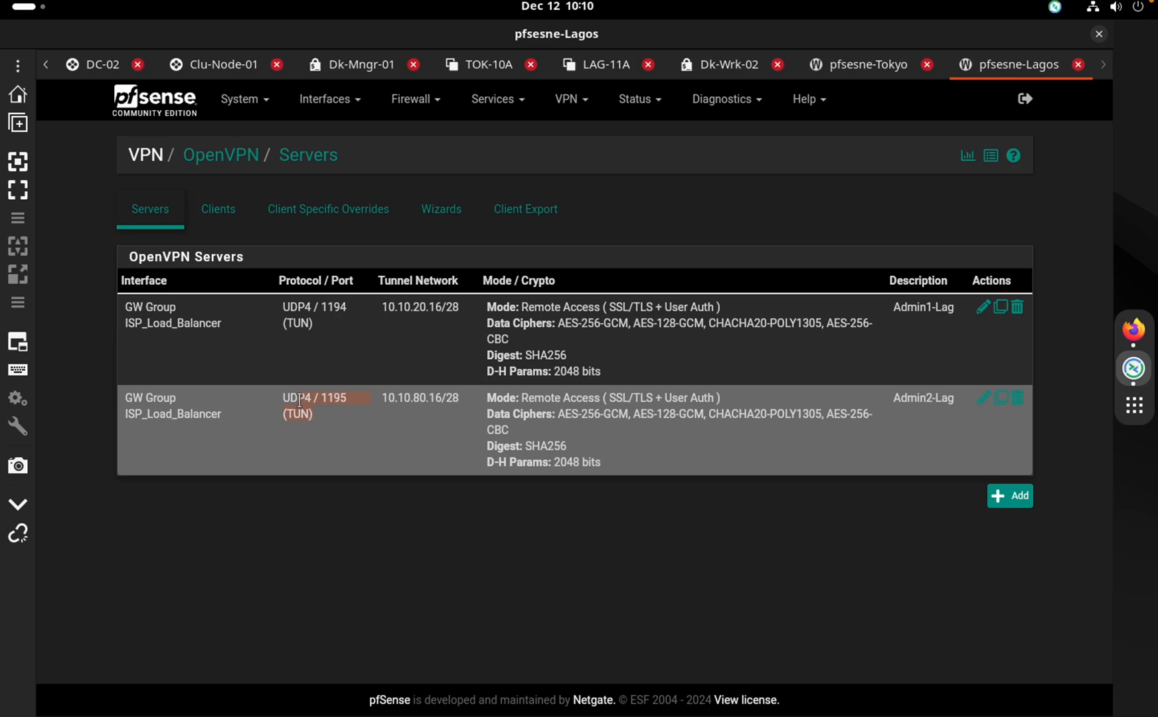
{"action": "left_click", "coordinate": [401, 411]}
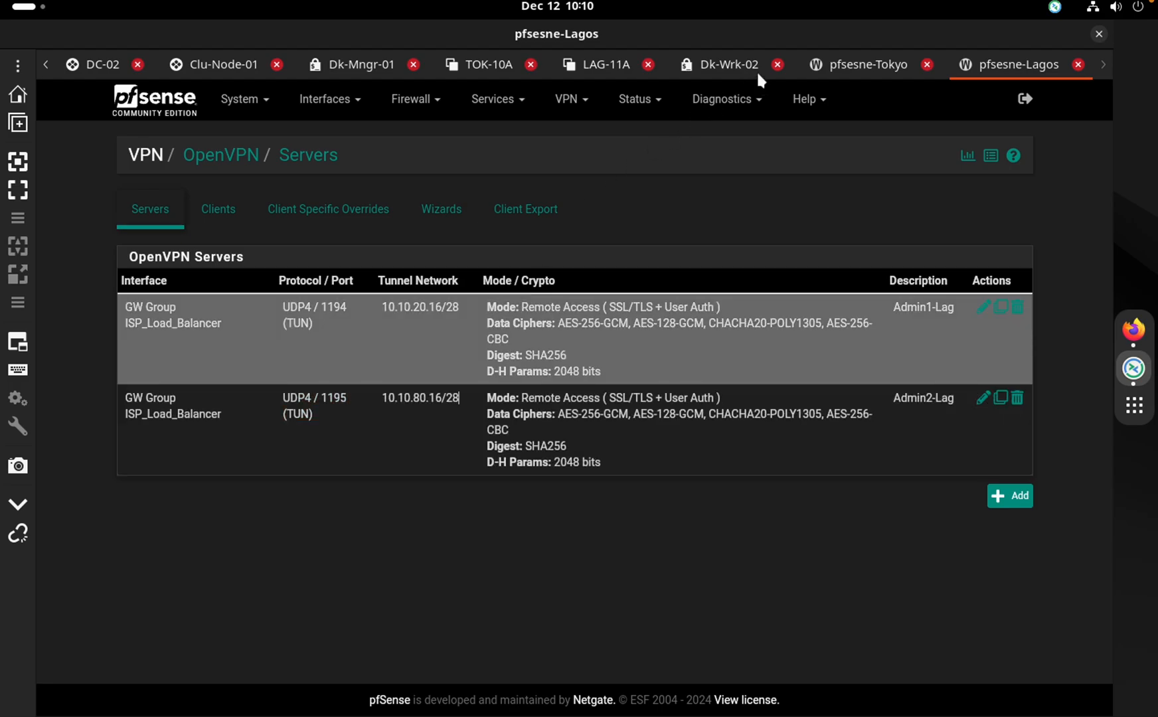
Look at the Tokyo firewall's page, then return to the Lagos firewall
{"action": "left_click", "coordinate": [860, 66]}
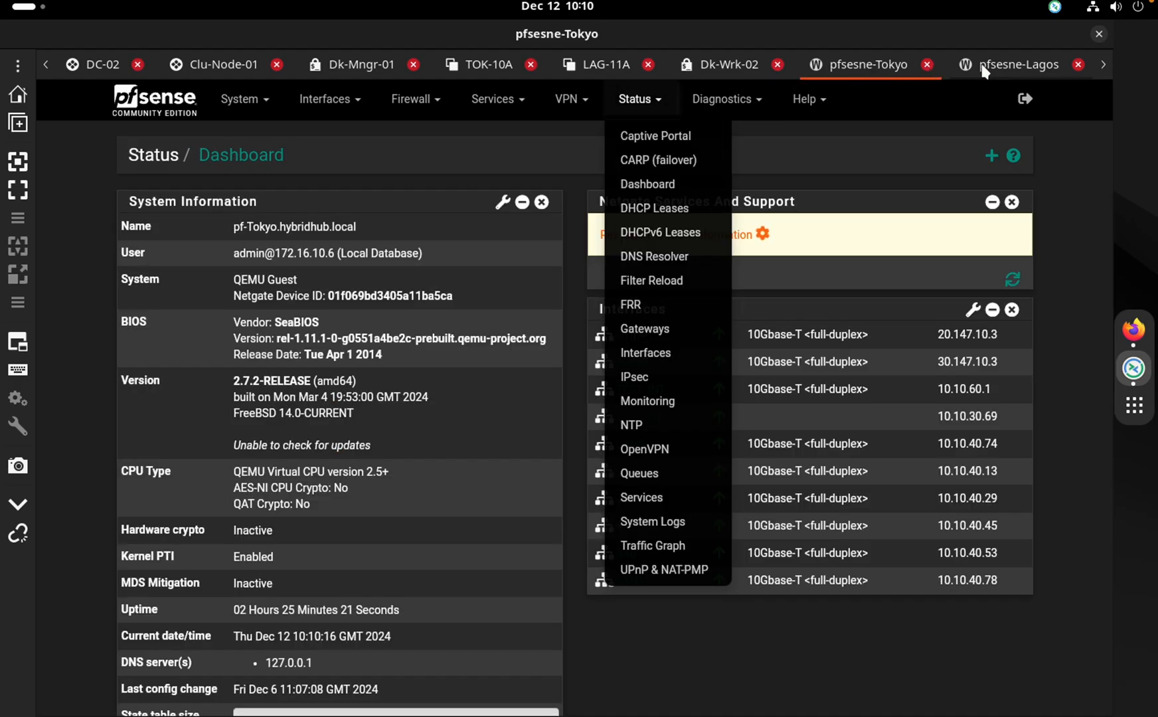
{"action": "left_click", "coordinate": [528, 166]}
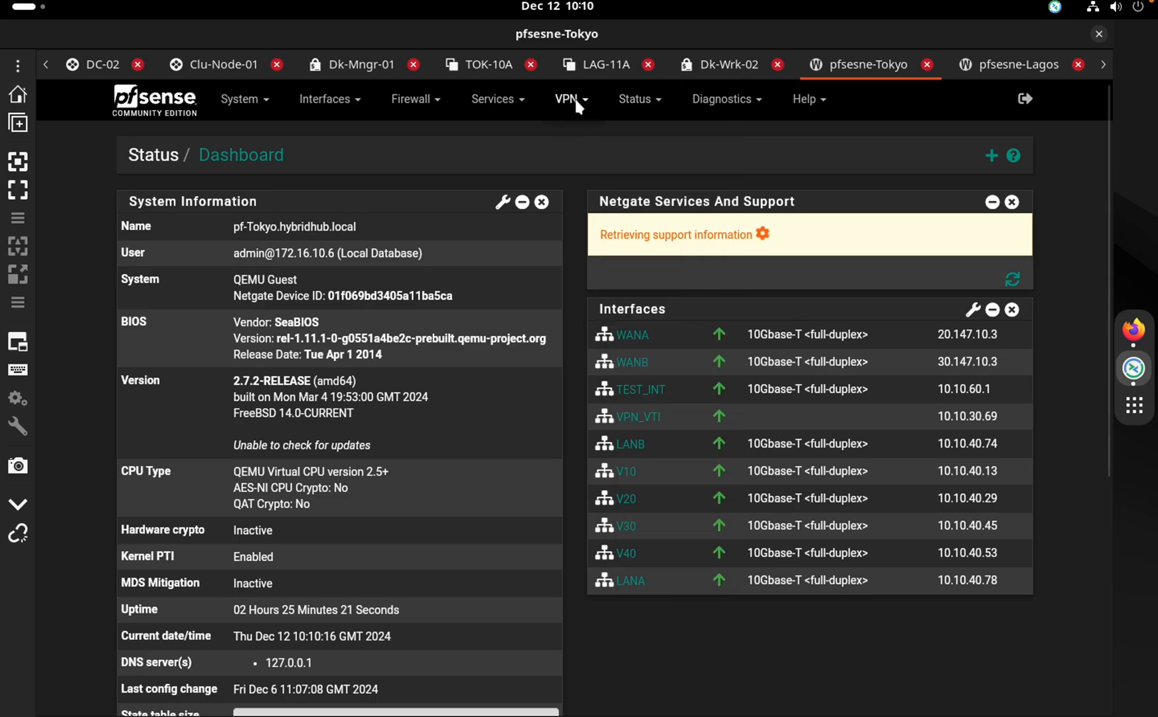
{"action": "left_click", "coordinate": [575, 103]}
{"action": "left_click", "coordinate": [1016, 64]}
{"action": "left_click", "coordinate": [635, 99]}
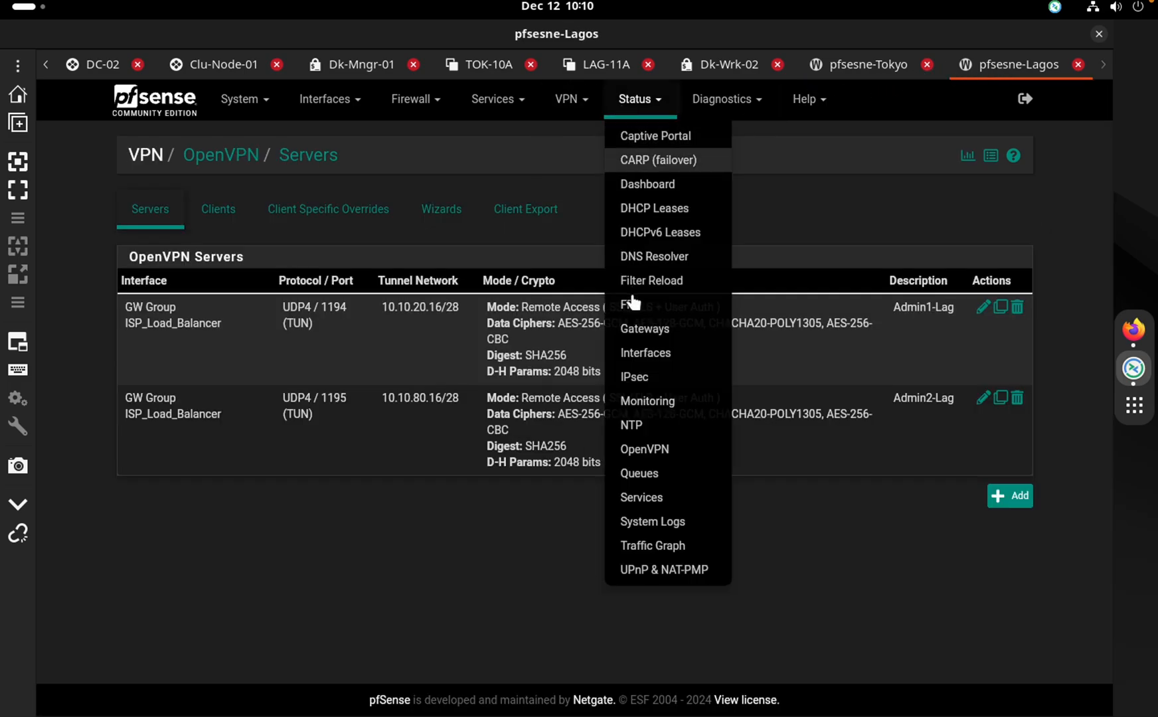
Review con1's phase 2 and child SA entries on both firewalls, then disconnect con1 on Lagos
{"action": "left_click", "coordinate": [642, 373]}
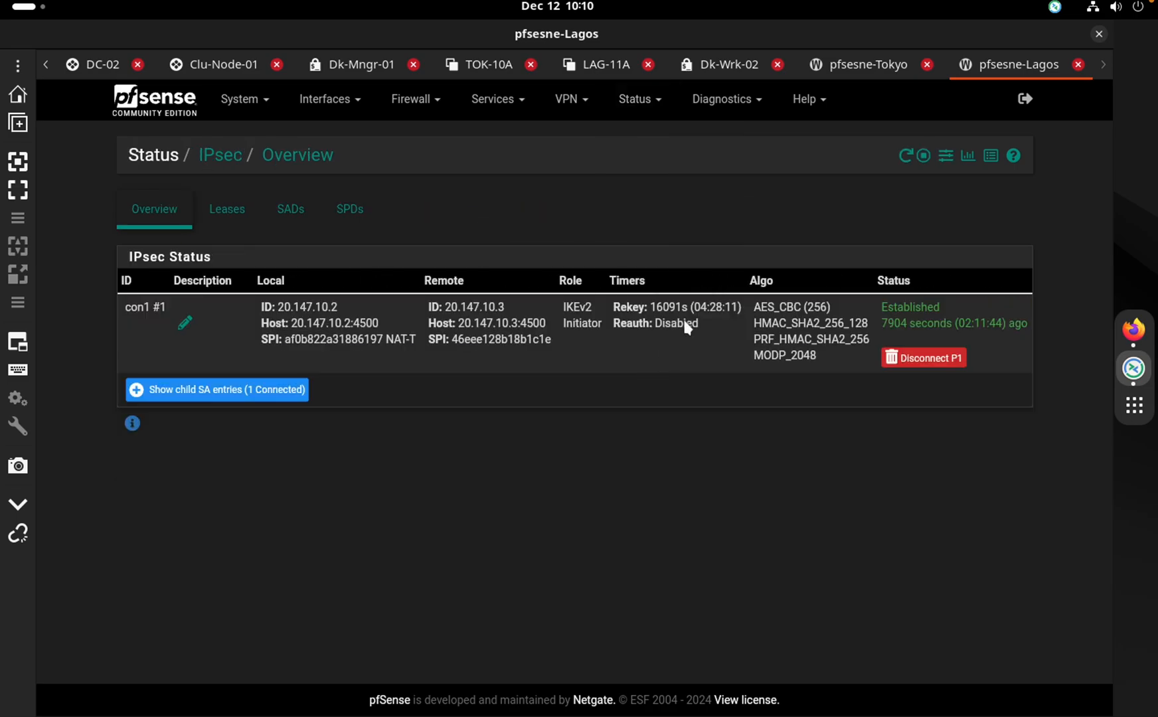
{"action": "left_click", "coordinate": [861, 67]}
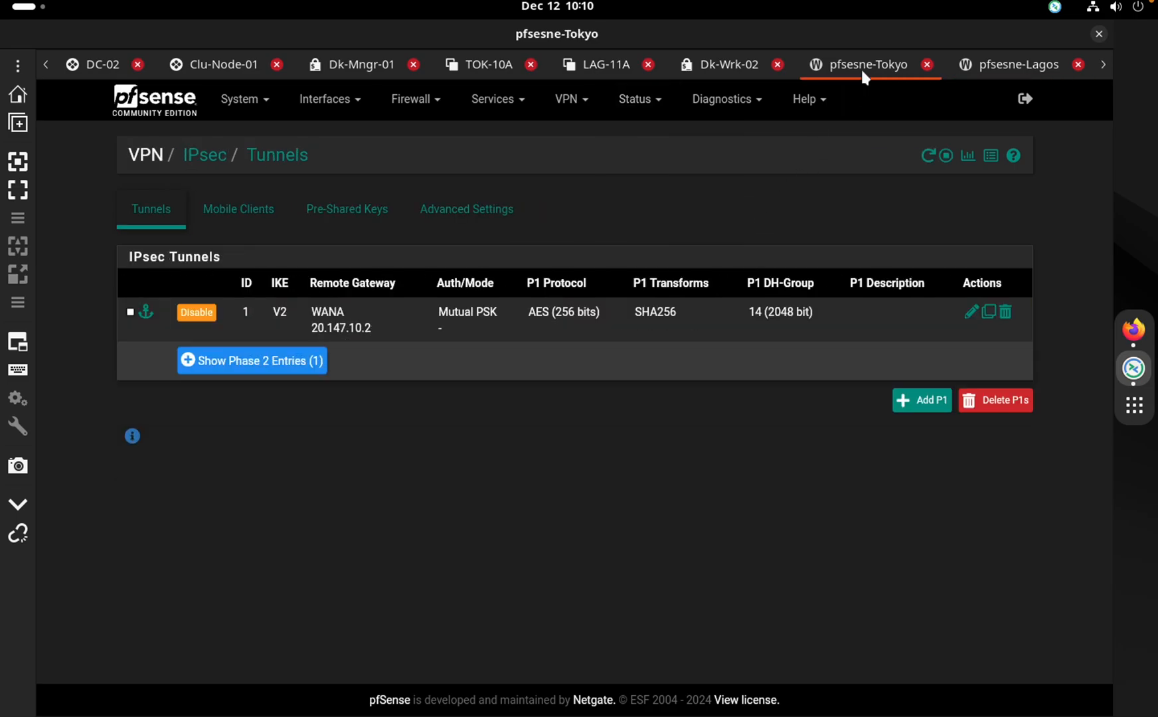
{"action": "left_click", "coordinate": [238, 361]}
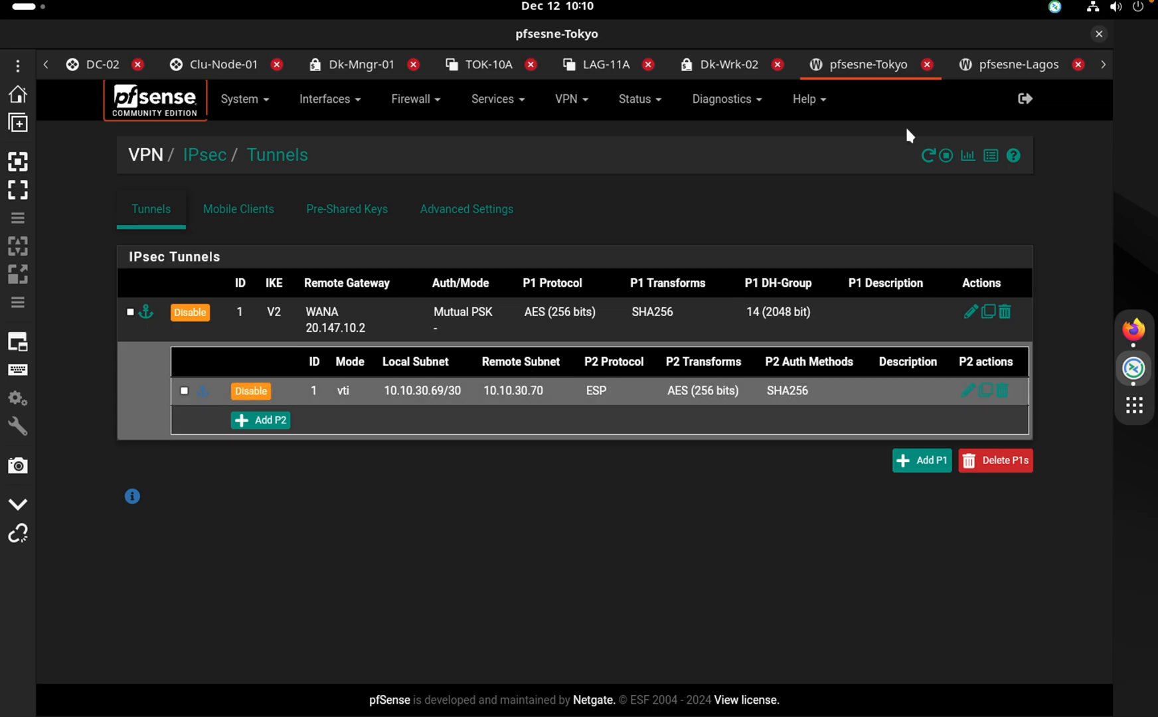
{"action": "left_click", "coordinate": [993, 65]}
{"action": "left_click", "coordinate": [272, 394]}
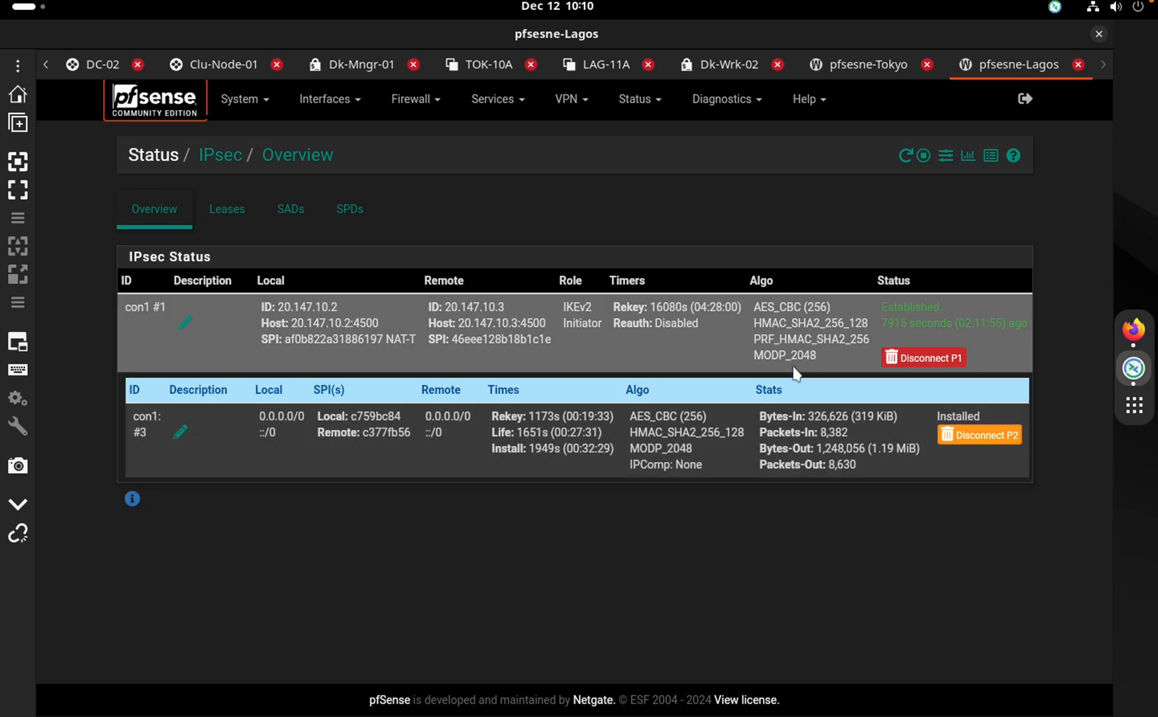
{"action": "left_click", "coordinate": [906, 357]}
{"action": "left_click", "coordinate": [637, 454]}
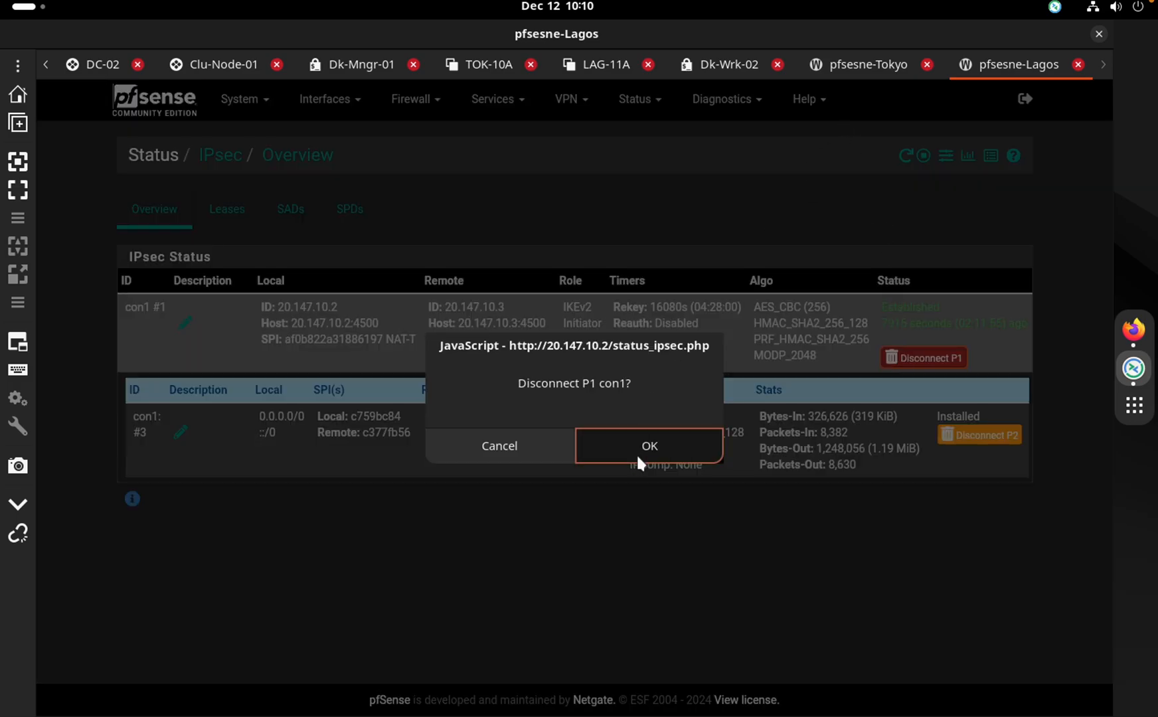
Reconnect con1 from Tokyo's IPsec status page and confirm Lagos shows the tunnel re-established
{"action": "left_click", "coordinate": [834, 66]}
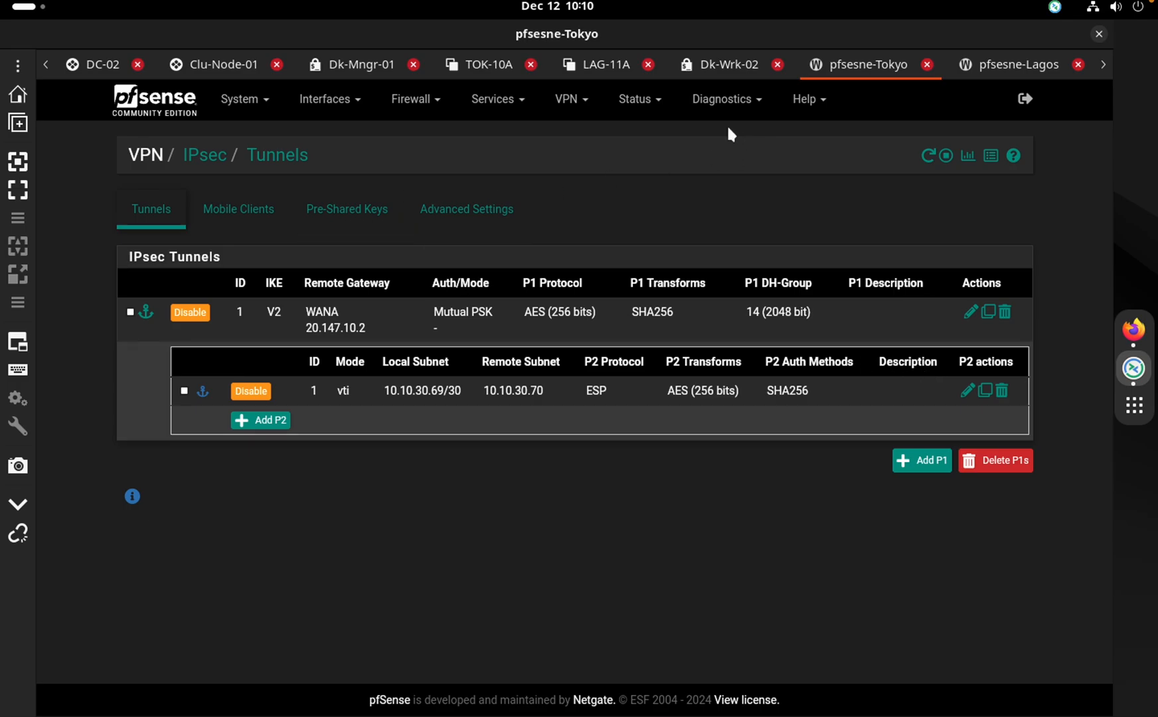
{"action": "left_click", "coordinate": [661, 99]}
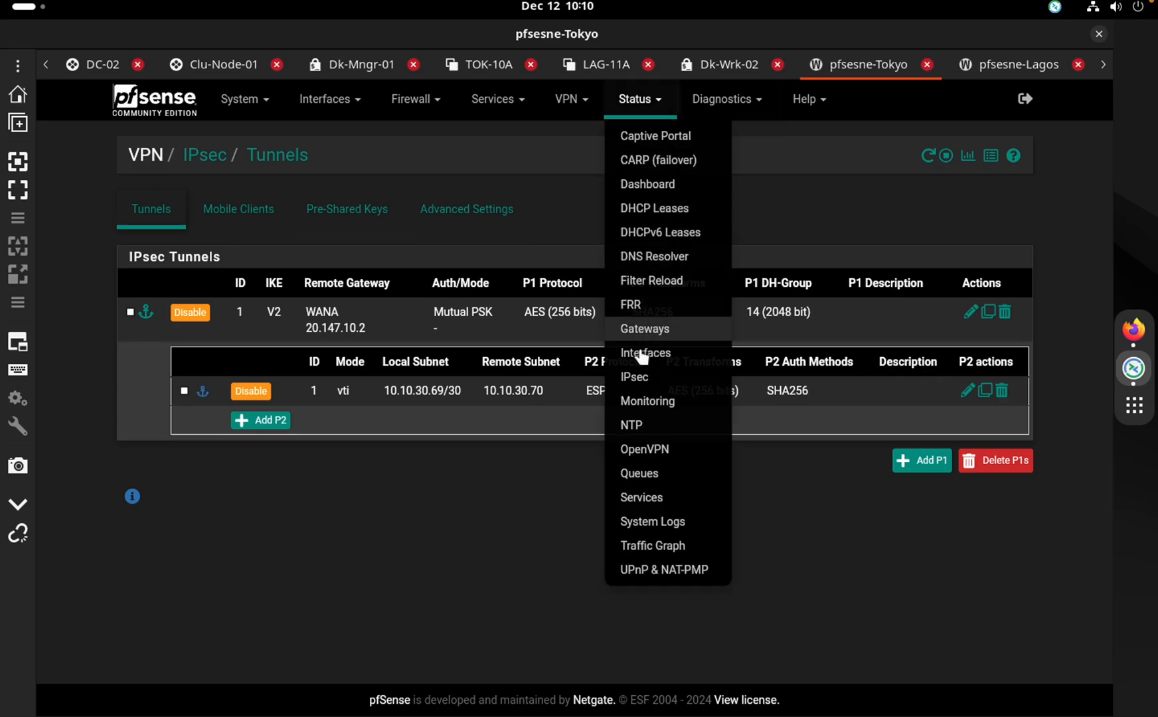
{"action": "left_click", "coordinate": [643, 381]}
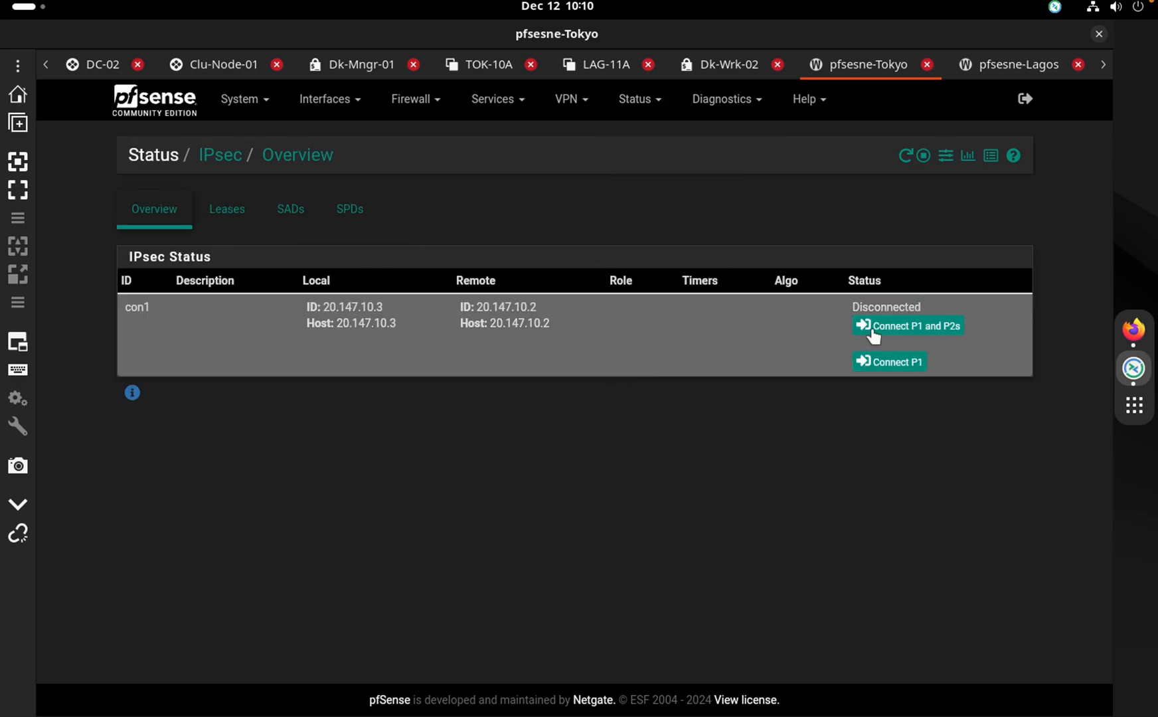
{"action": "left_click", "coordinate": [995, 73]}
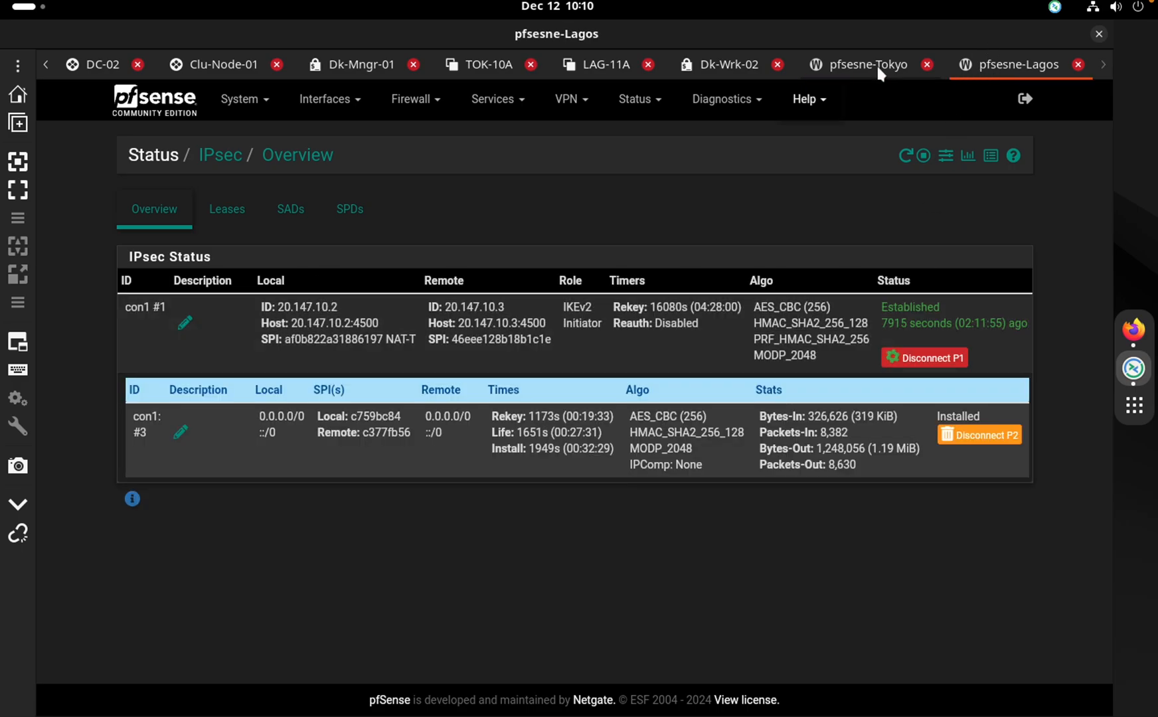
{"action": "left_click", "coordinate": [876, 64]}
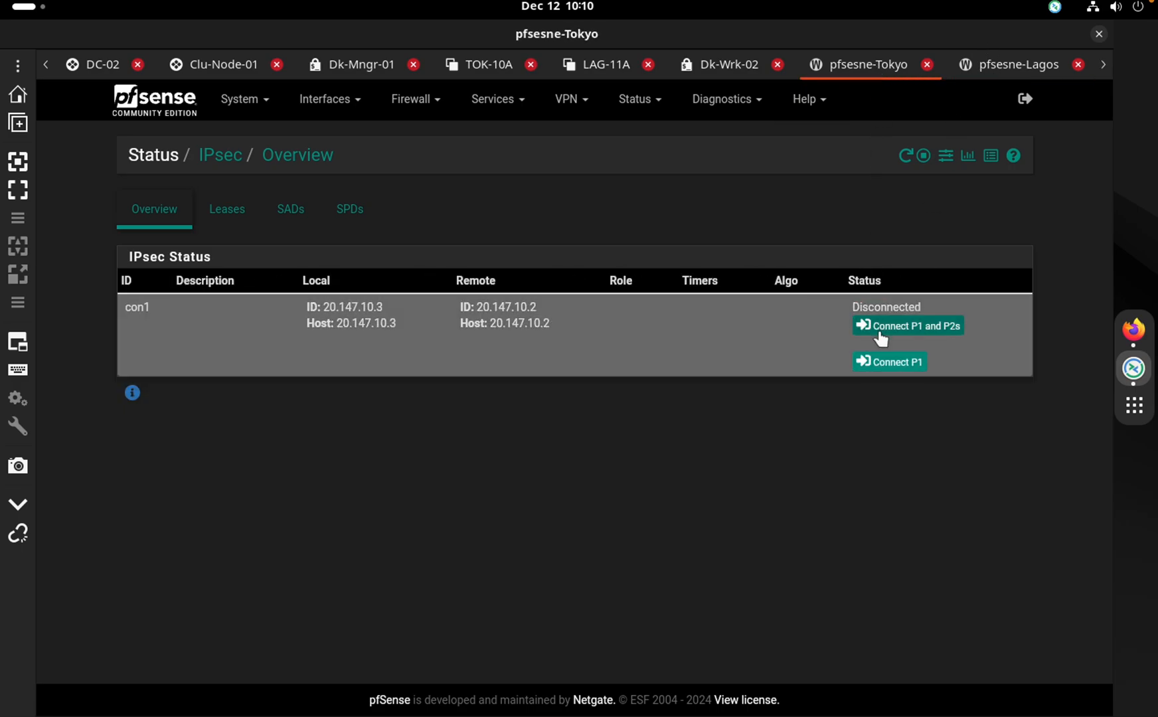
{"action": "left_click", "coordinate": [881, 328]}
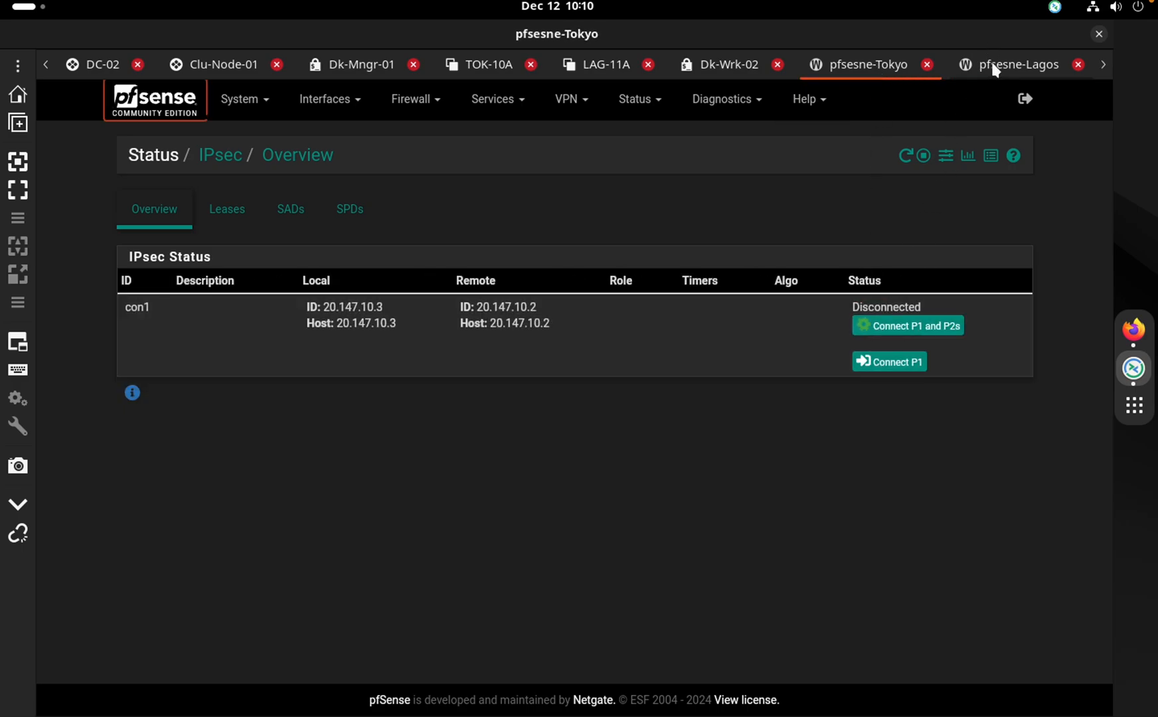
{"action": "left_click", "coordinate": [995, 69]}
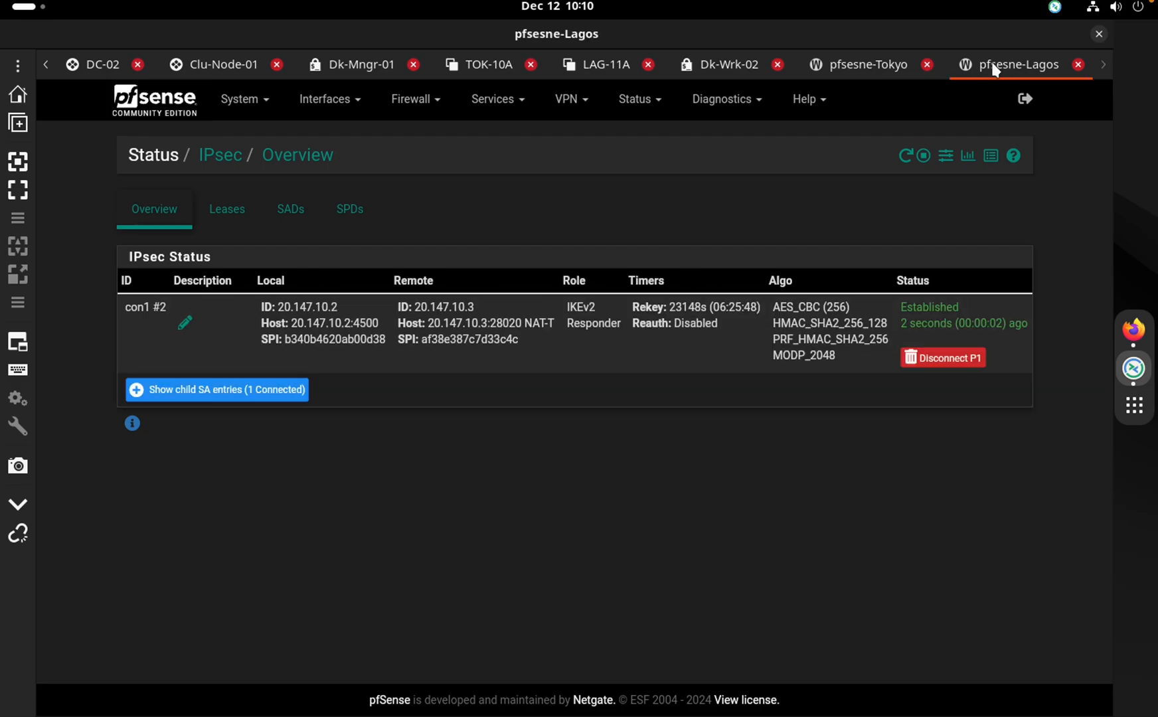
{"action": "left_click", "coordinate": [861, 70]}
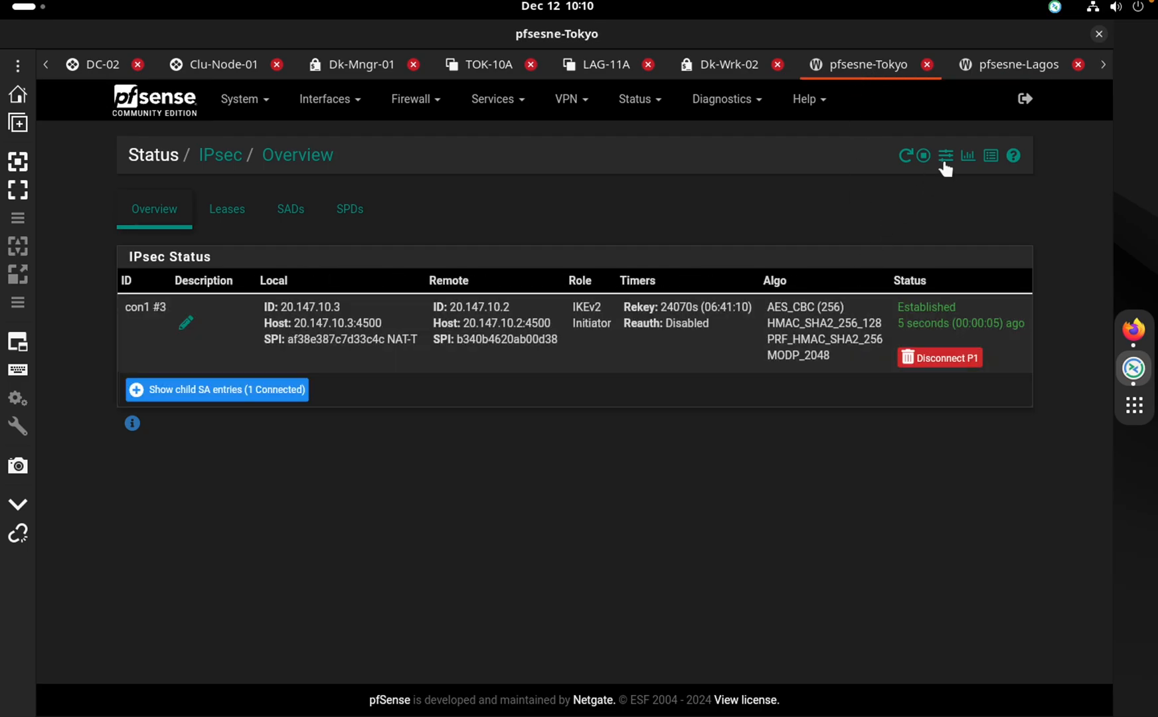
Glance at the EVE-NG topology workspace, then return to Tokyo's IPsec status in pfSense
{"action": "left_click", "coordinate": [992, 67]}
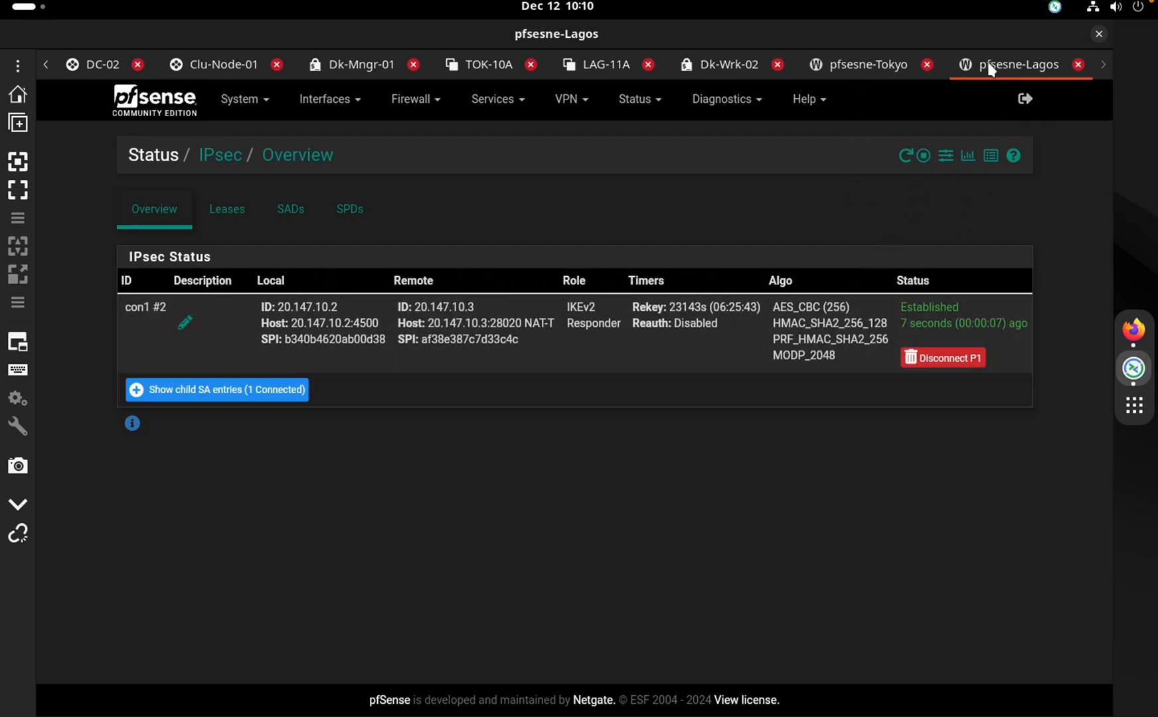
{"action": "left_click", "coordinate": [875, 63]}
{"action": "key", "text": "ctrl+Right"}
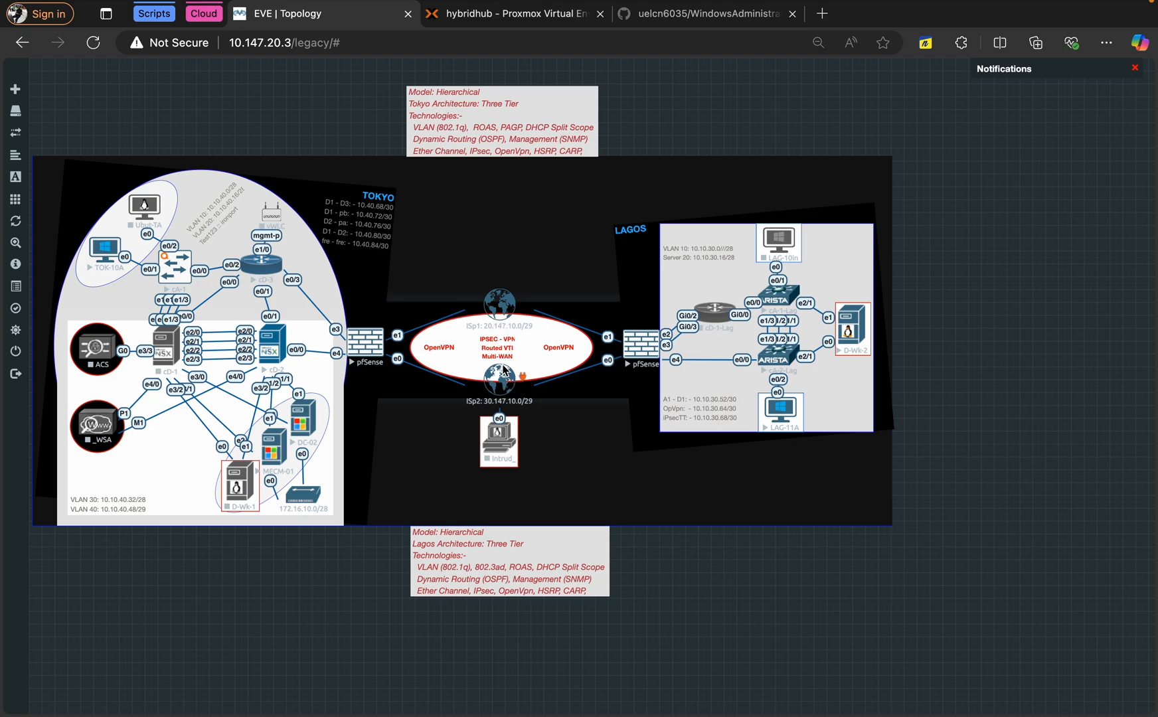
{"action": "key", "text": "ctrl+Left"}
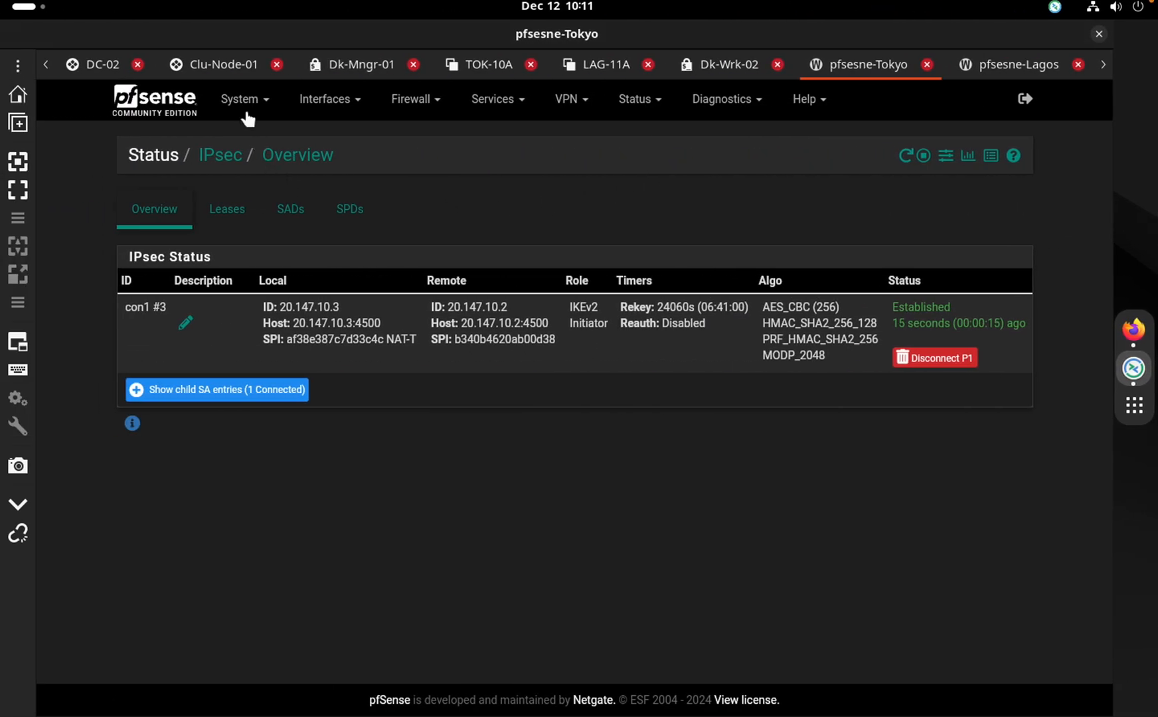
Open Tokyo's System > Routing gateways and review the configured gateway groups
{"action": "left_click", "coordinate": [246, 101]}
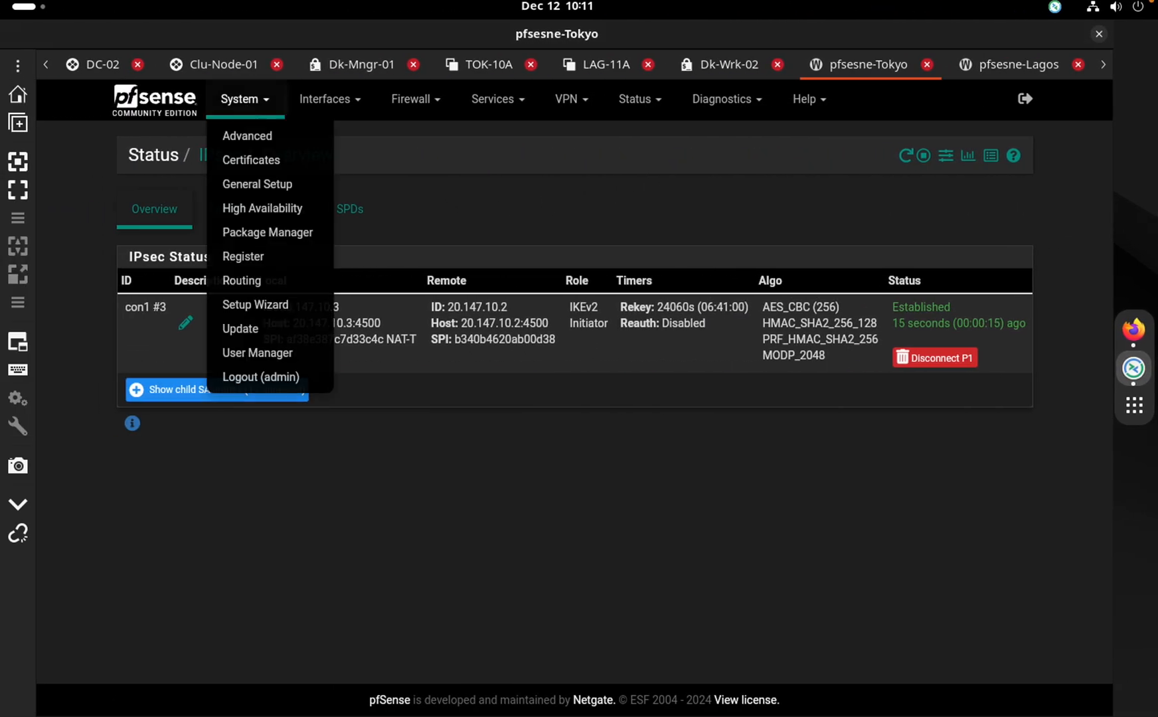
{"action": "left_click", "coordinate": [264, 282]}
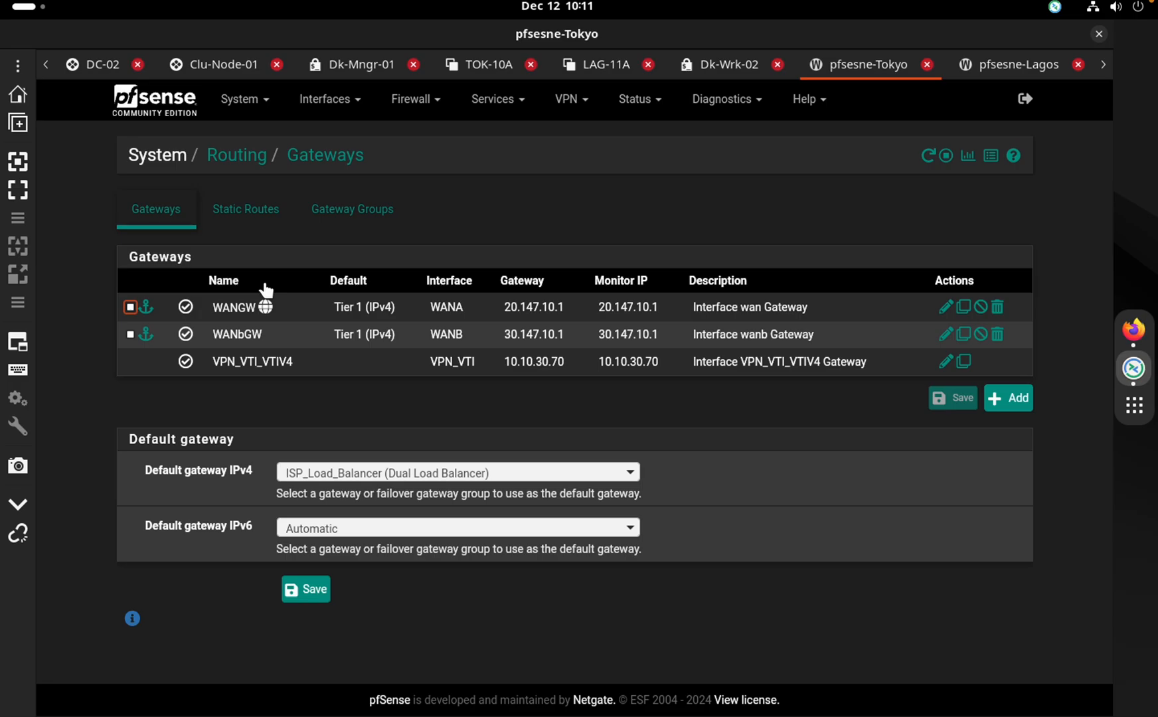
{"action": "left_click", "coordinate": [343, 220]}
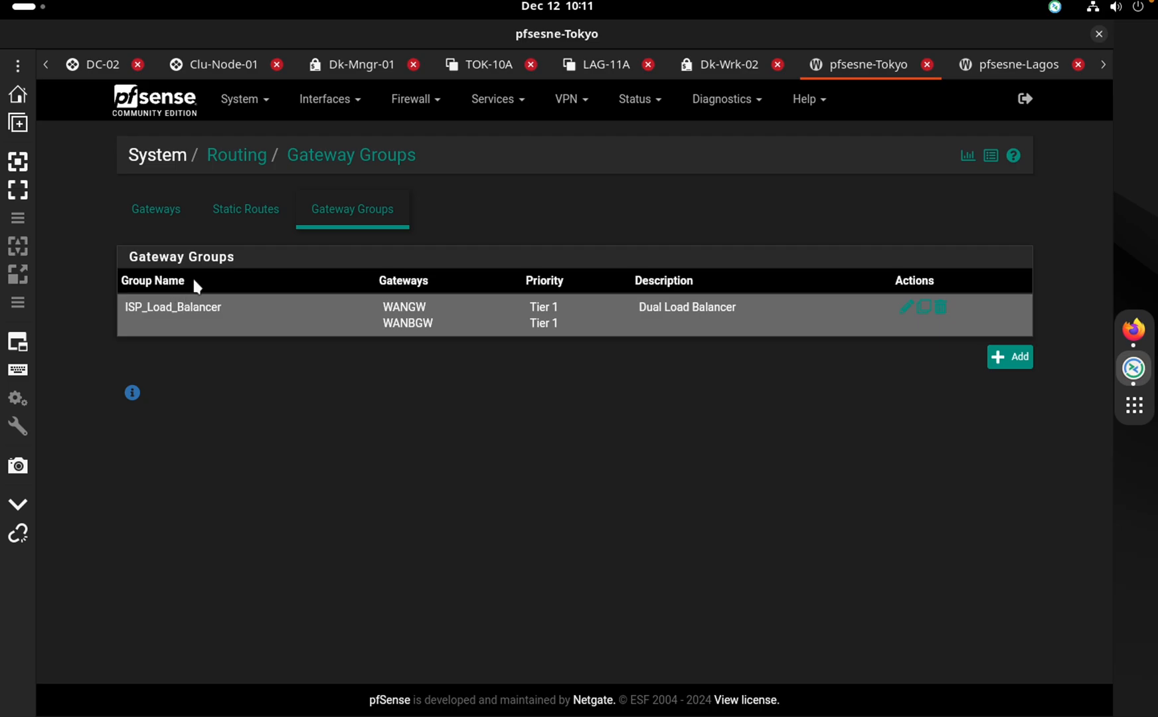
{"action": "left_click", "coordinate": [169, 208]}
Confirm the default IPv4 gateway stays ISP_Load_Balancer and note VPN_VTI_VTIV4's address 10.10.30.70
{"action": "left_click", "coordinate": [326, 473]}
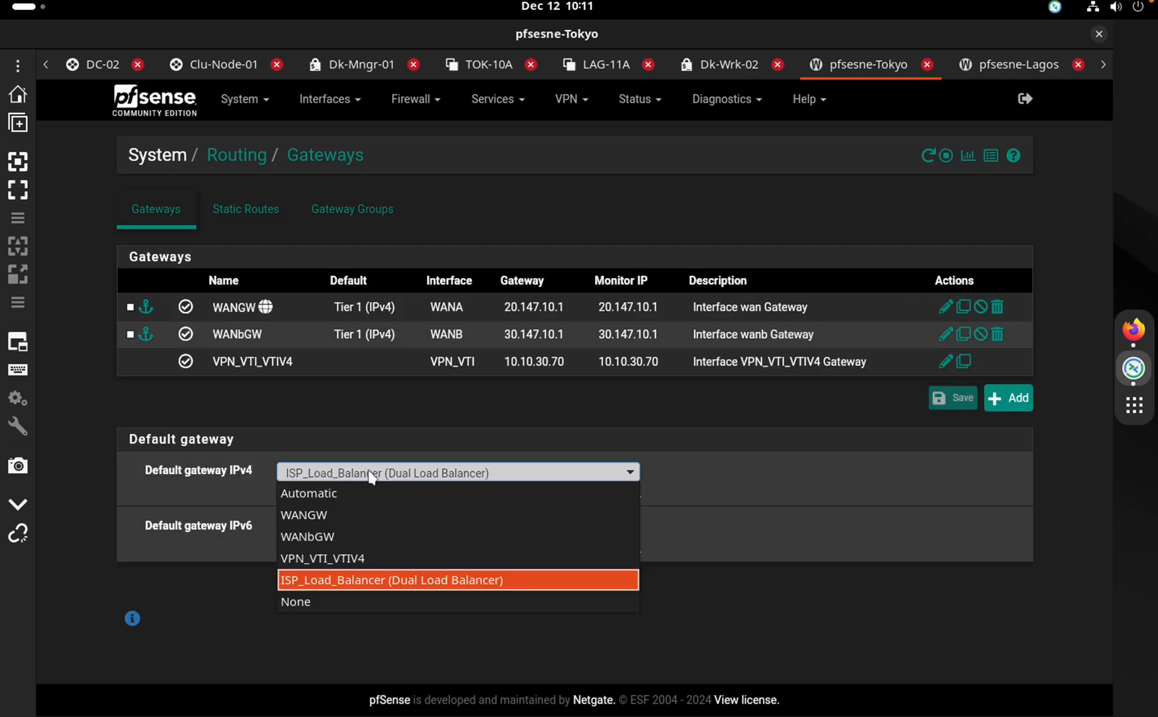
{"action": "left_click", "coordinate": [712, 439]}
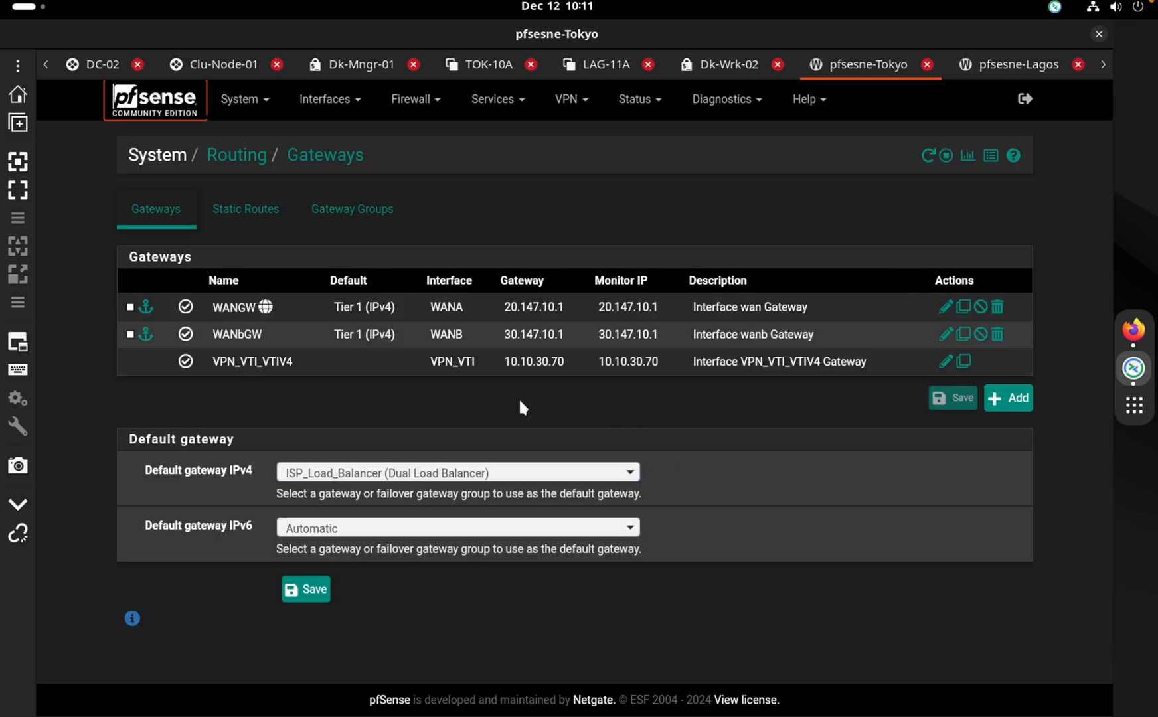
{"action": "left_click", "coordinate": [340, 471]}
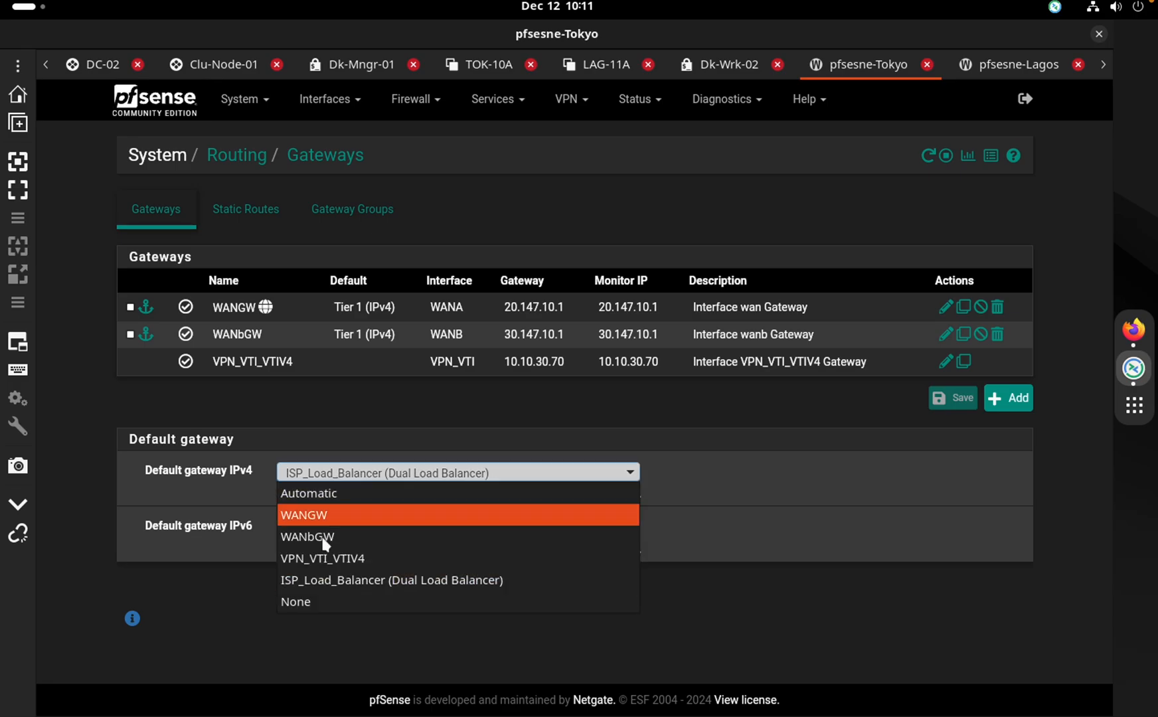
{"action": "left_click", "coordinate": [352, 582]}
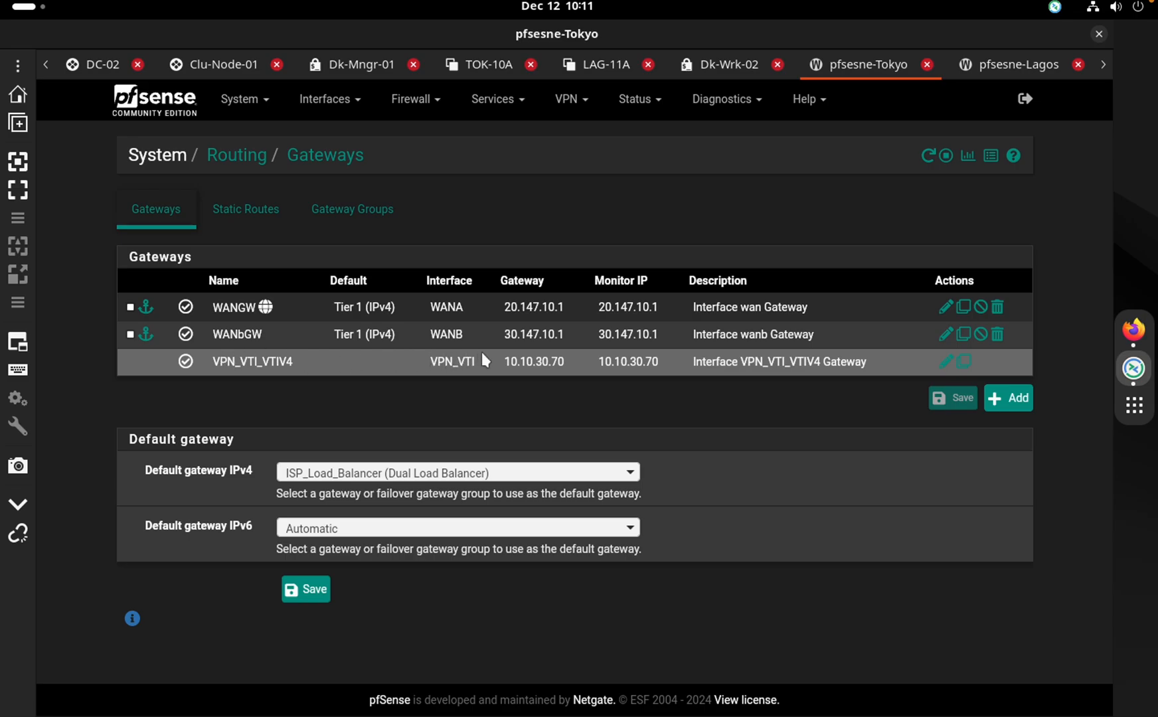
{"action": "left_click_drag", "start_coordinate": [504, 362], "coordinate": [600, 361]}
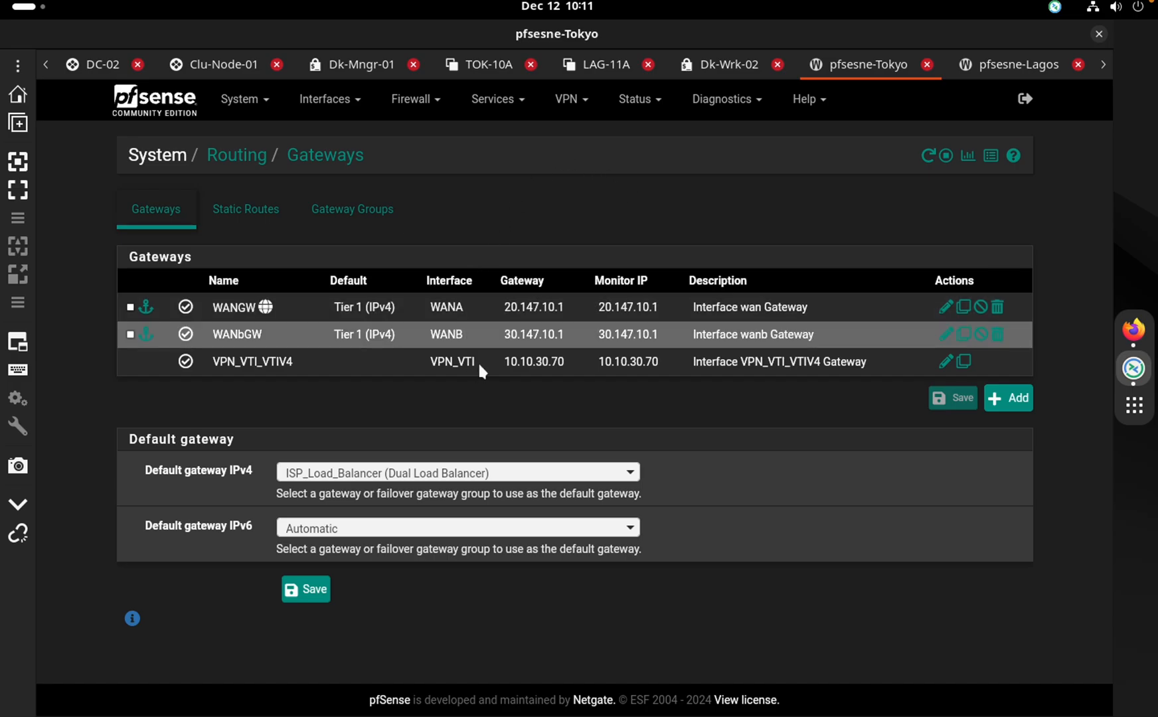
{"action": "left_click", "coordinate": [569, 100]}
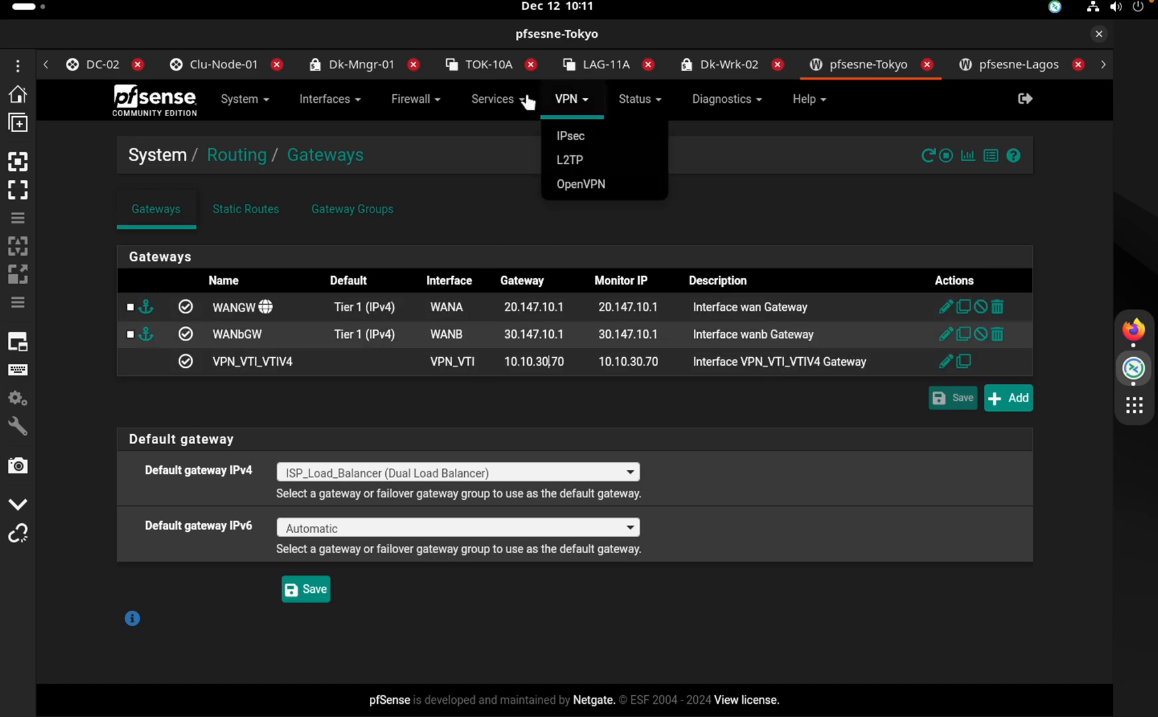
Open Tokyo's FRR OSPF status and jump to the OSPF Routes output
{"action": "left_click", "coordinate": [503, 100]}
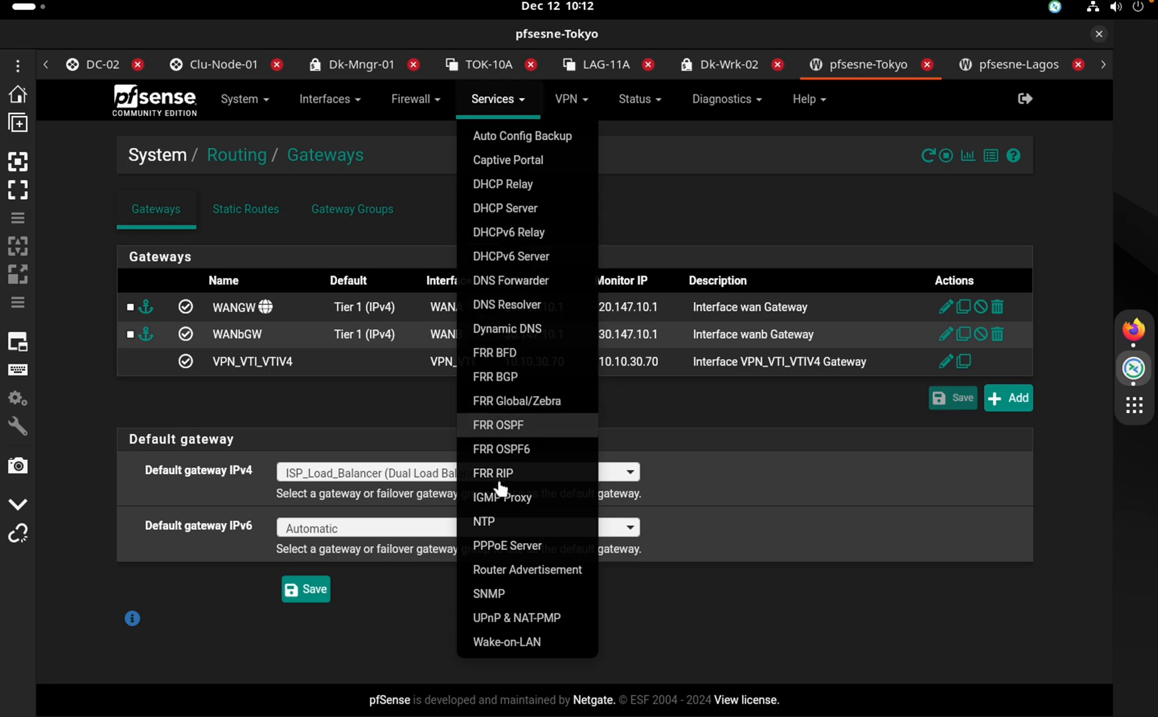
{"action": "left_click", "coordinate": [517, 429]}
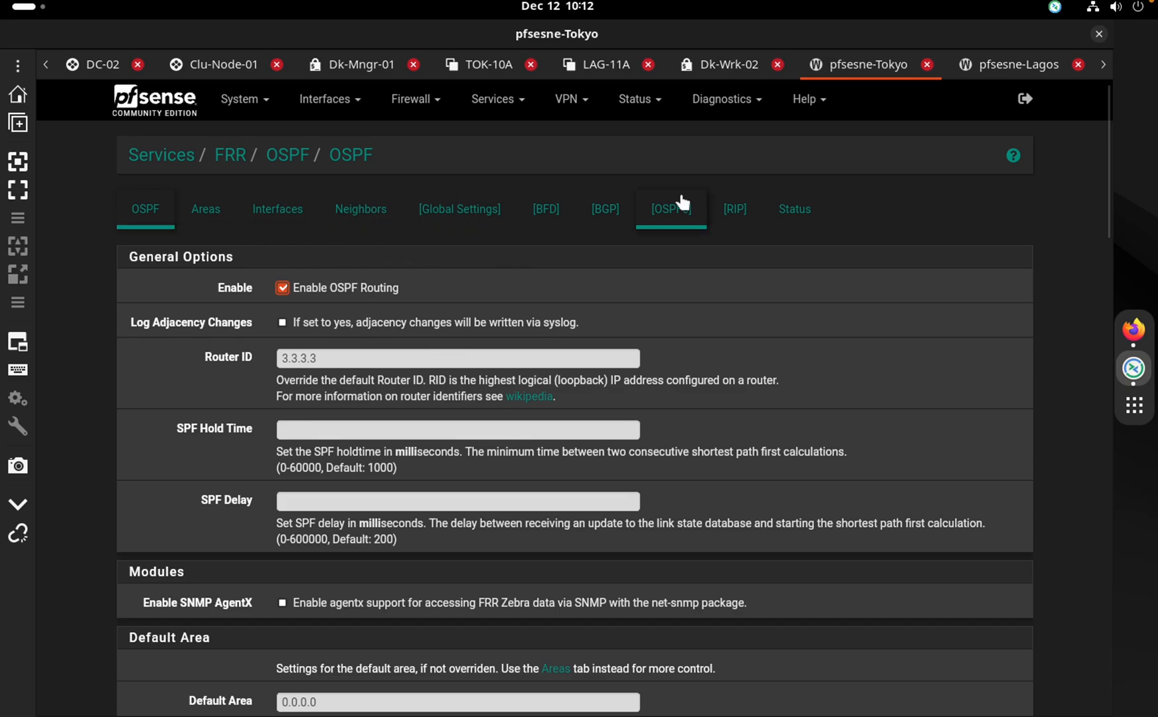
{"action": "left_click", "coordinate": [793, 218]}
{"action": "scroll", "coordinate": [678, 340], "scroll_direction": "down", "scroll_amount": 2}
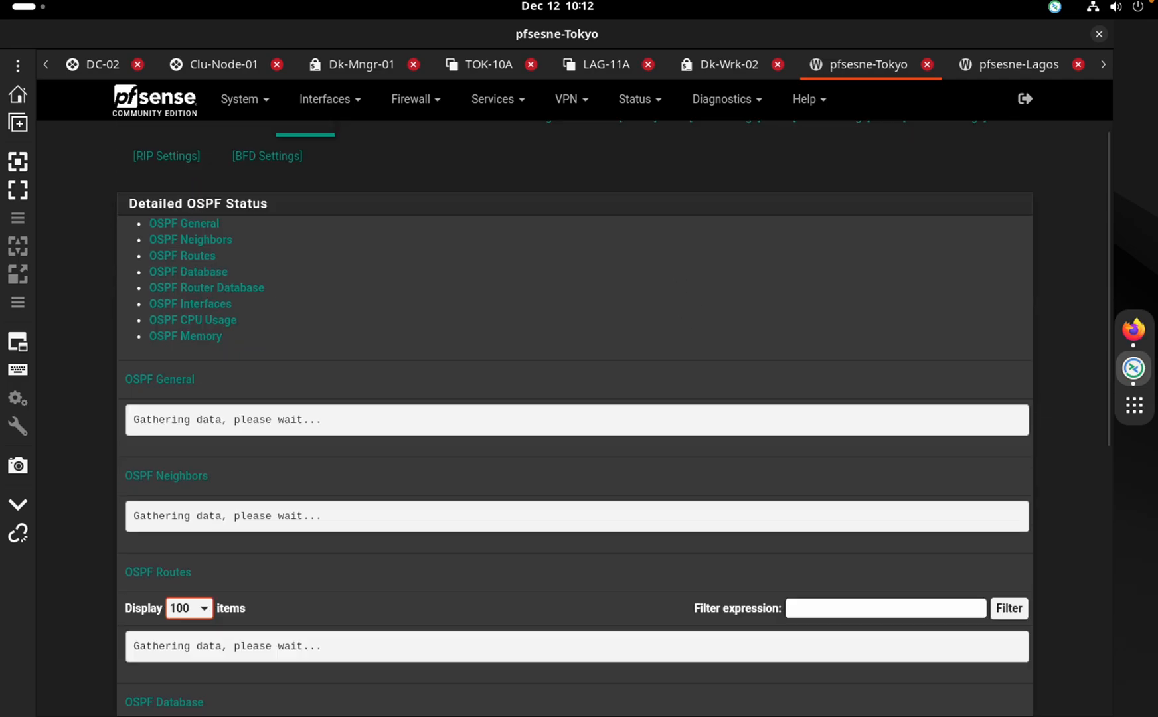
{"action": "scroll", "coordinate": [341, 310], "scroll_direction": "down", "scroll_amount": 8}
{"action": "scroll", "coordinate": [341, 310], "scroll_direction": "up", "scroll_amount": 10}
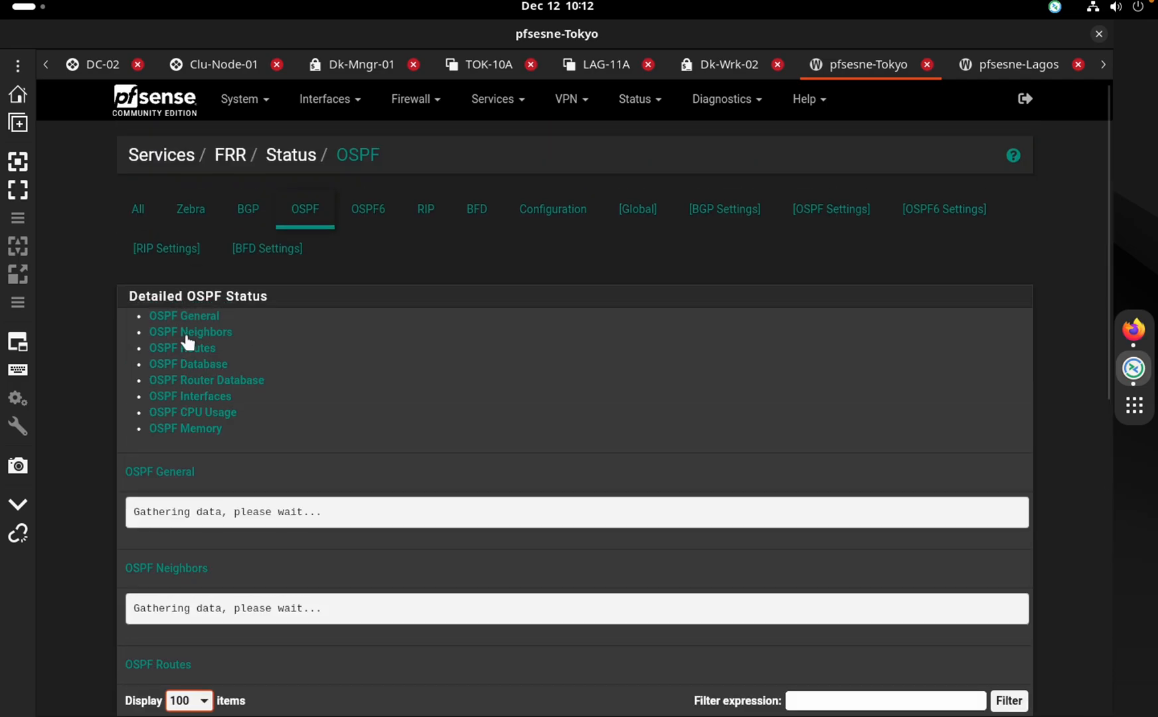
{"action": "left_click", "coordinate": [187, 346]}
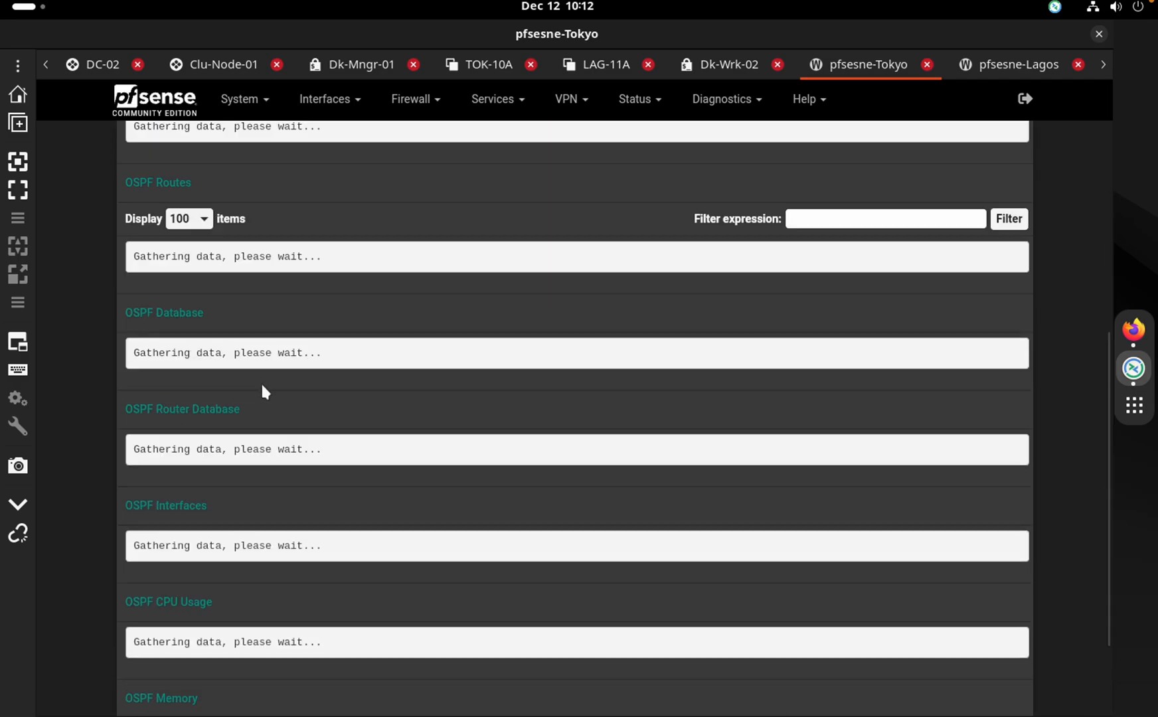
Scan the OSPF database for routers 1.1.1.1 through 7.7.7.7, then switch to the Lagos firewall
{"action": "scroll", "coordinate": [265, 385], "scroll_direction": "up", "scroll_amount": 10}
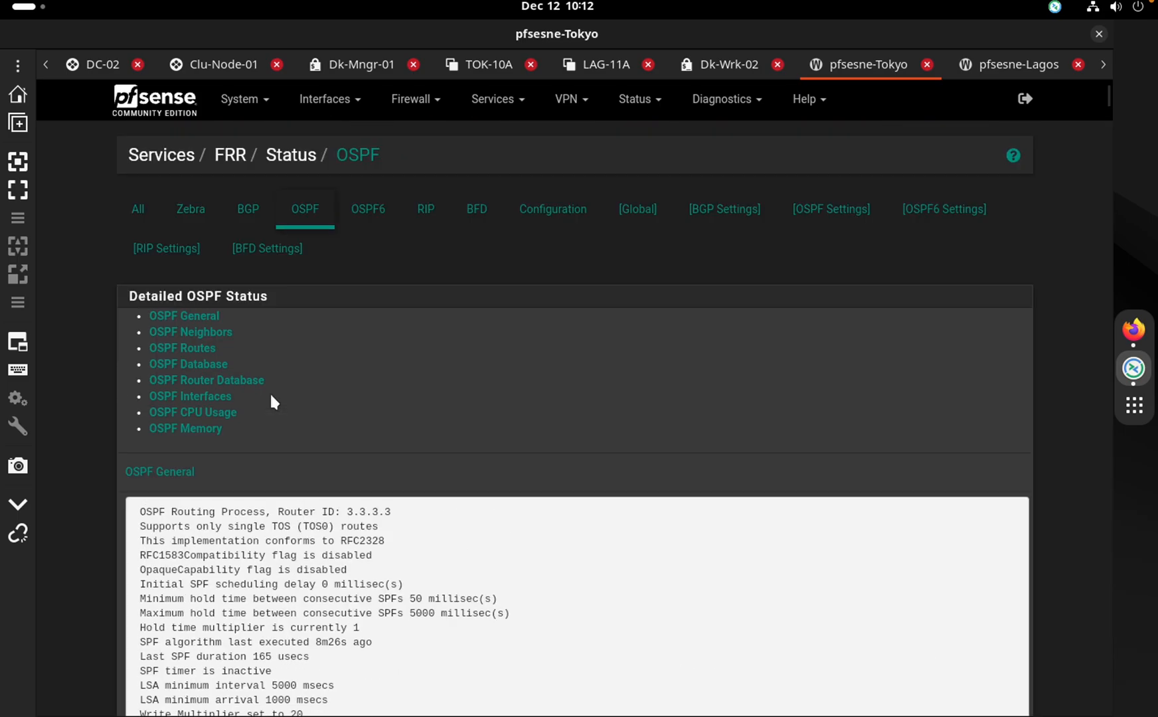
{"action": "scroll", "coordinate": [271, 400], "scroll_direction": "down", "scroll_amount": 10}
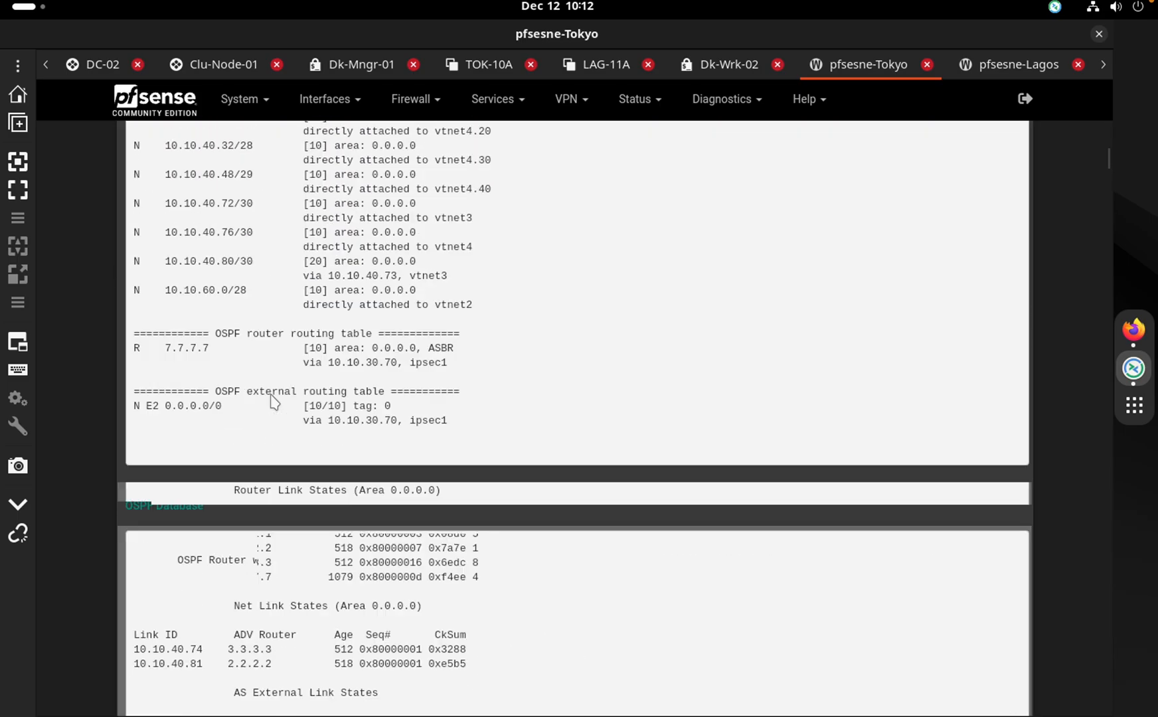
{"action": "scroll", "coordinate": [270, 396], "scroll_direction": "up", "scroll_amount": 6}
{"action": "scroll", "coordinate": [271, 396], "scroll_direction": "down", "scroll_amount": 15}
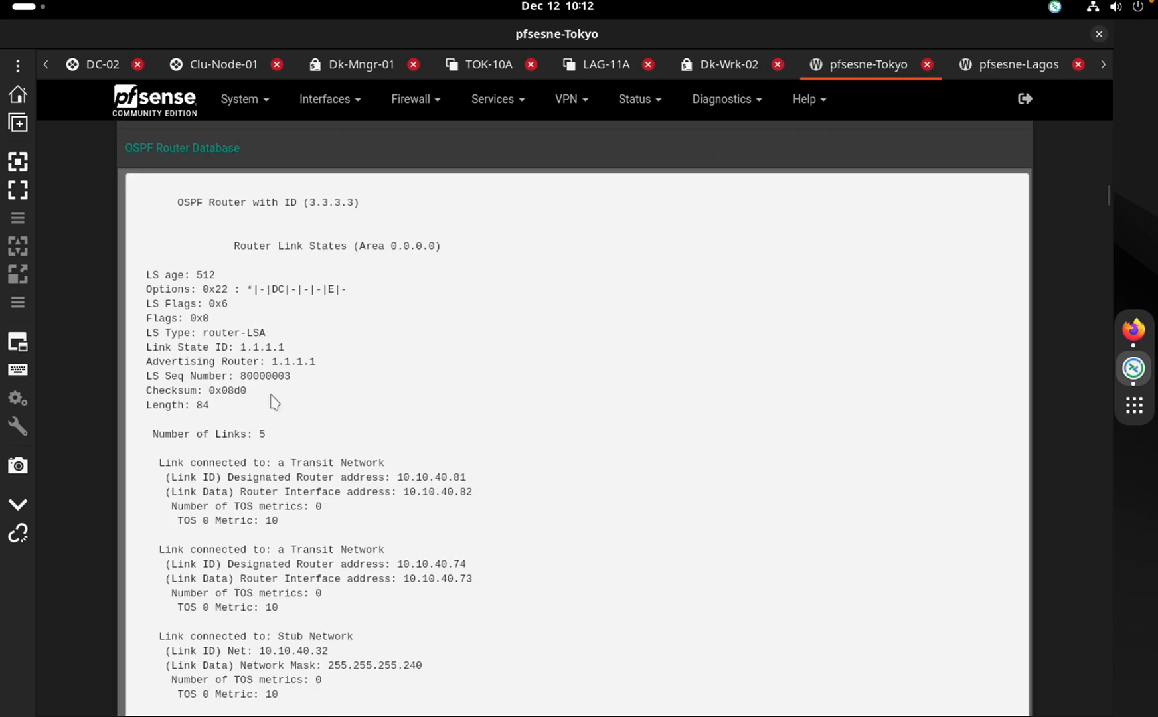
{"action": "scroll", "coordinate": [271, 400], "scroll_direction": "up", "scroll_amount": 8}
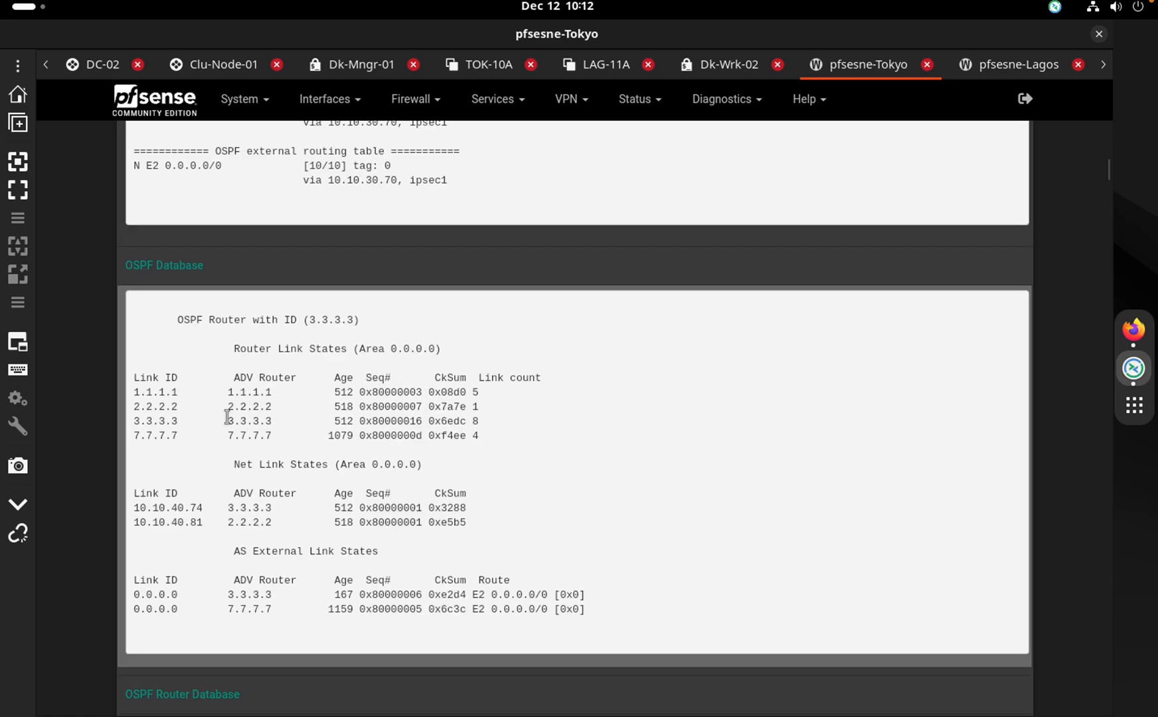
{"action": "left_click_drag", "start_coordinate": [156, 425], "coordinate": [276, 435]}
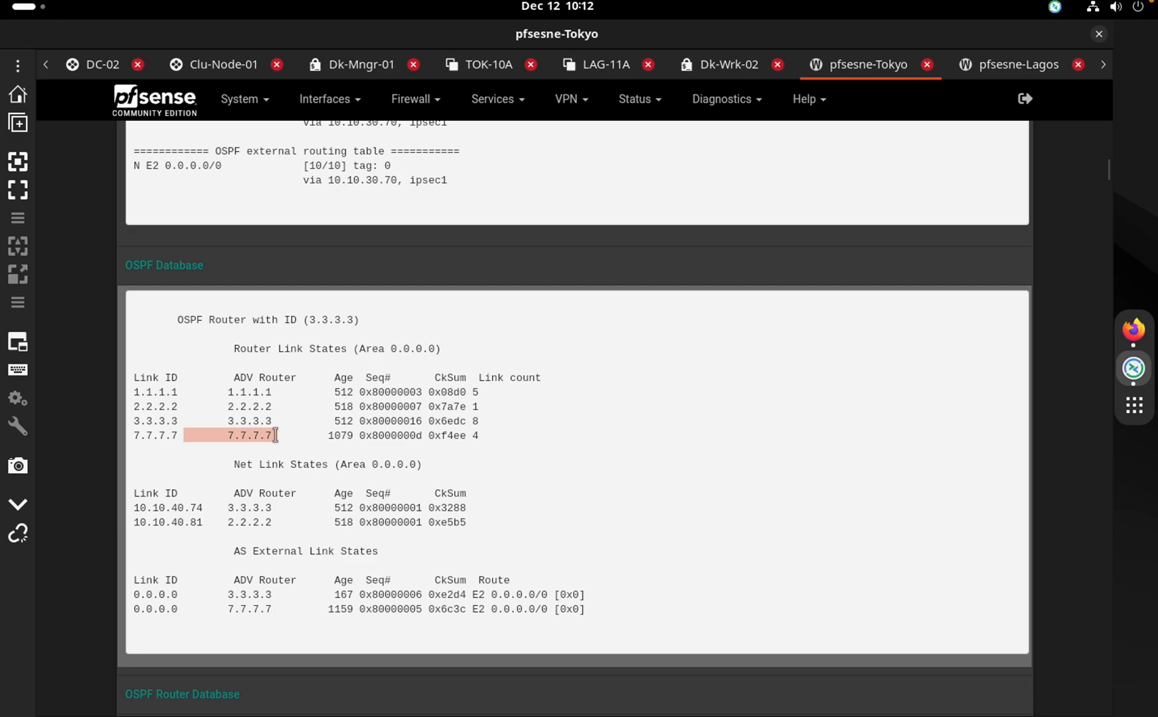
{"action": "left_click", "coordinate": [1000, 67]}
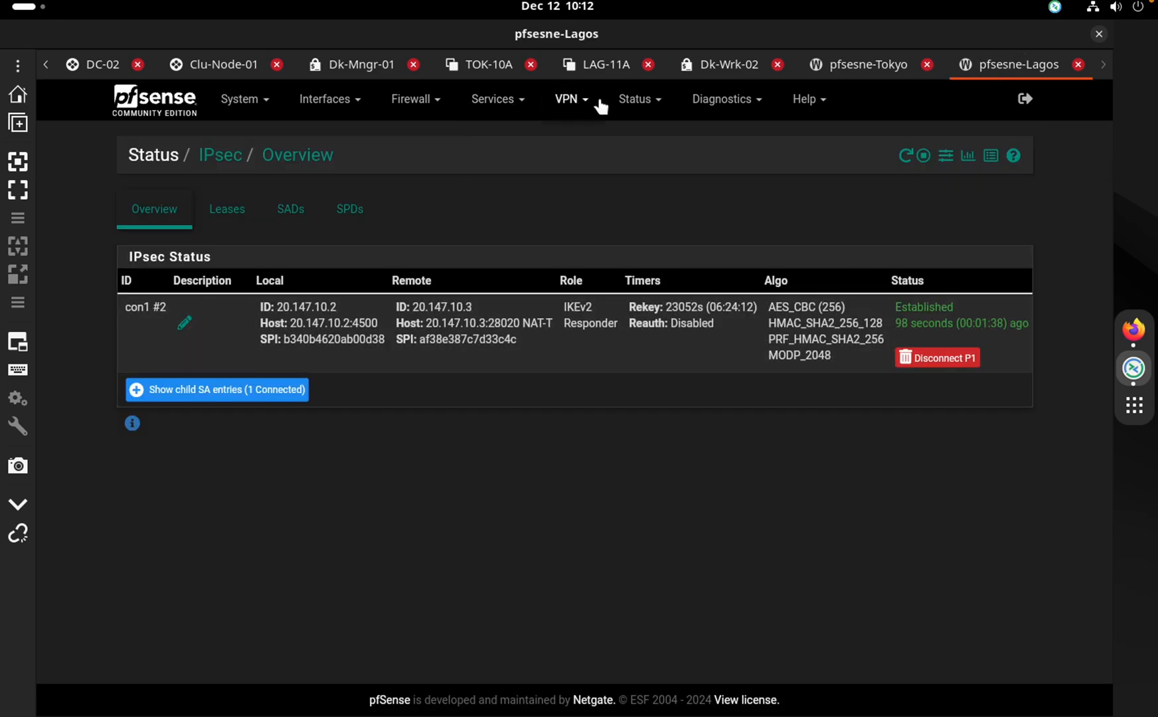
Open Lagos's FRR status page and review its detailed OSPF status and routes
{"action": "left_click", "coordinate": [657, 105]}
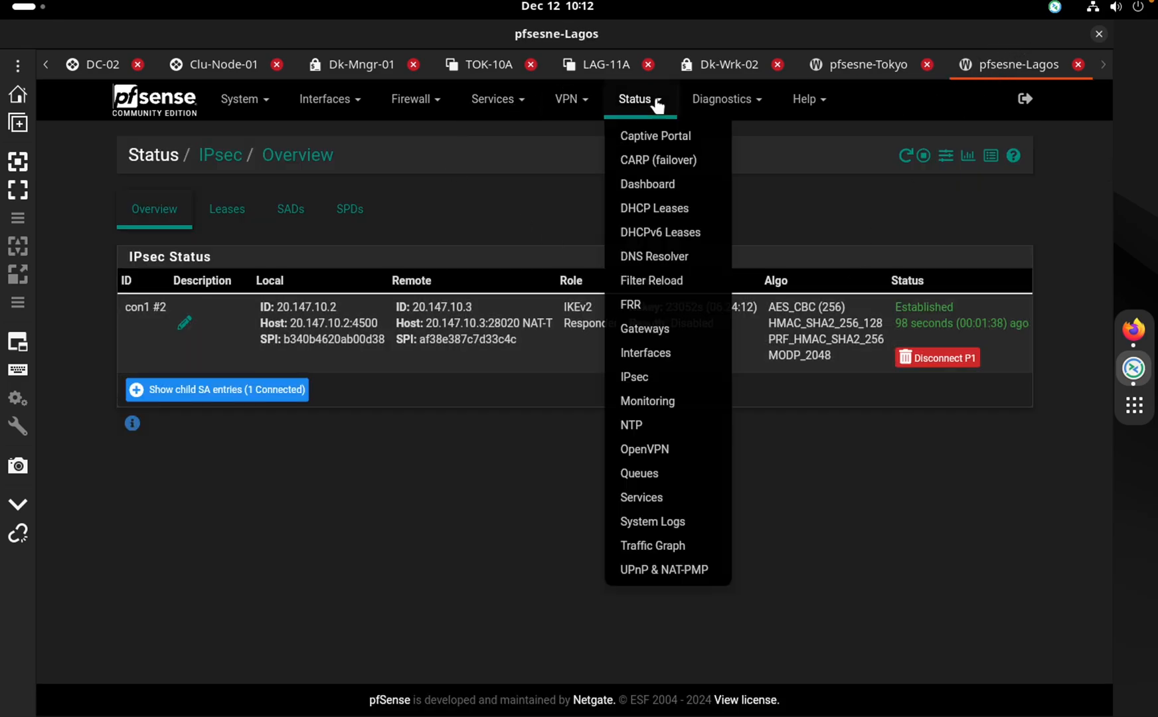
{"action": "left_click", "coordinate": [661, 314]}
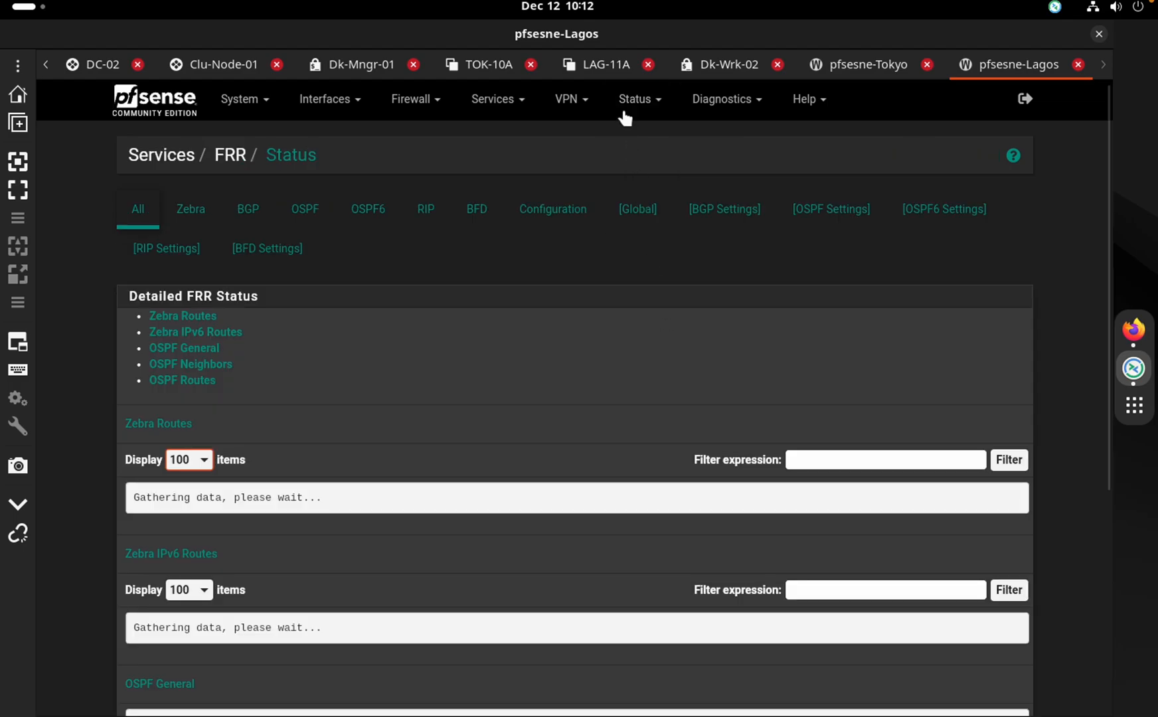
{"action": "left_click", "coordinate": [303, 213]}
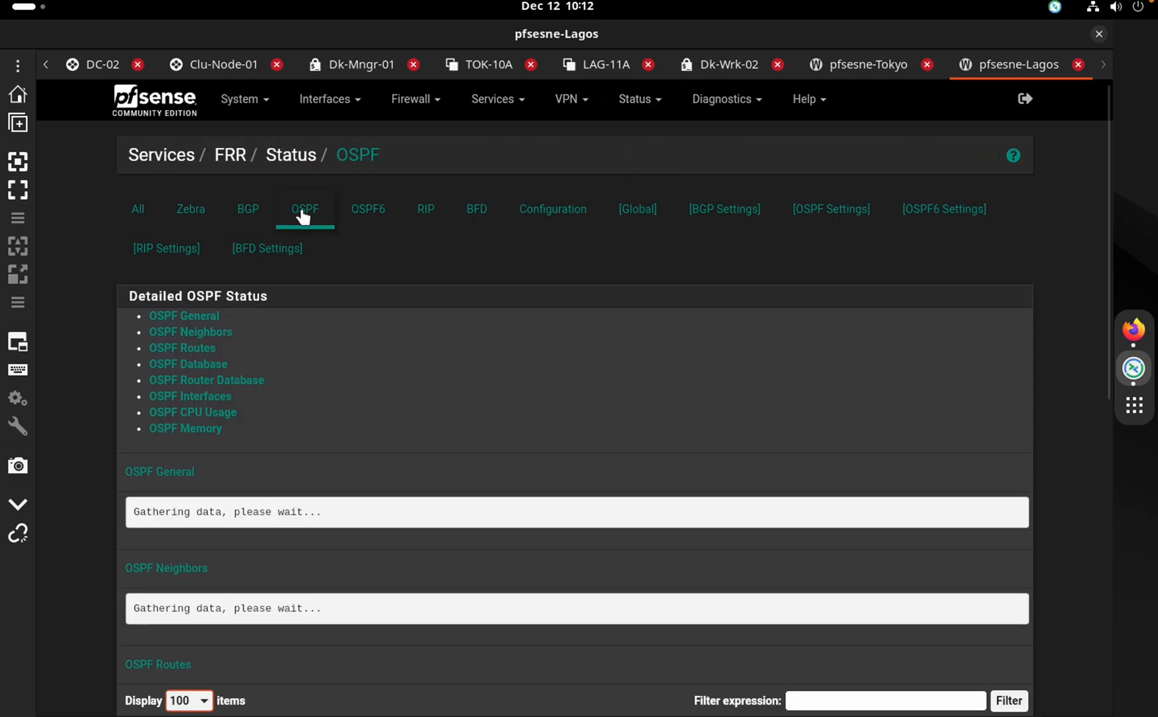
{"action": "scroll", "coordinate": [171, 511], "scroll_direction": "down", "scroll_amount": 10}
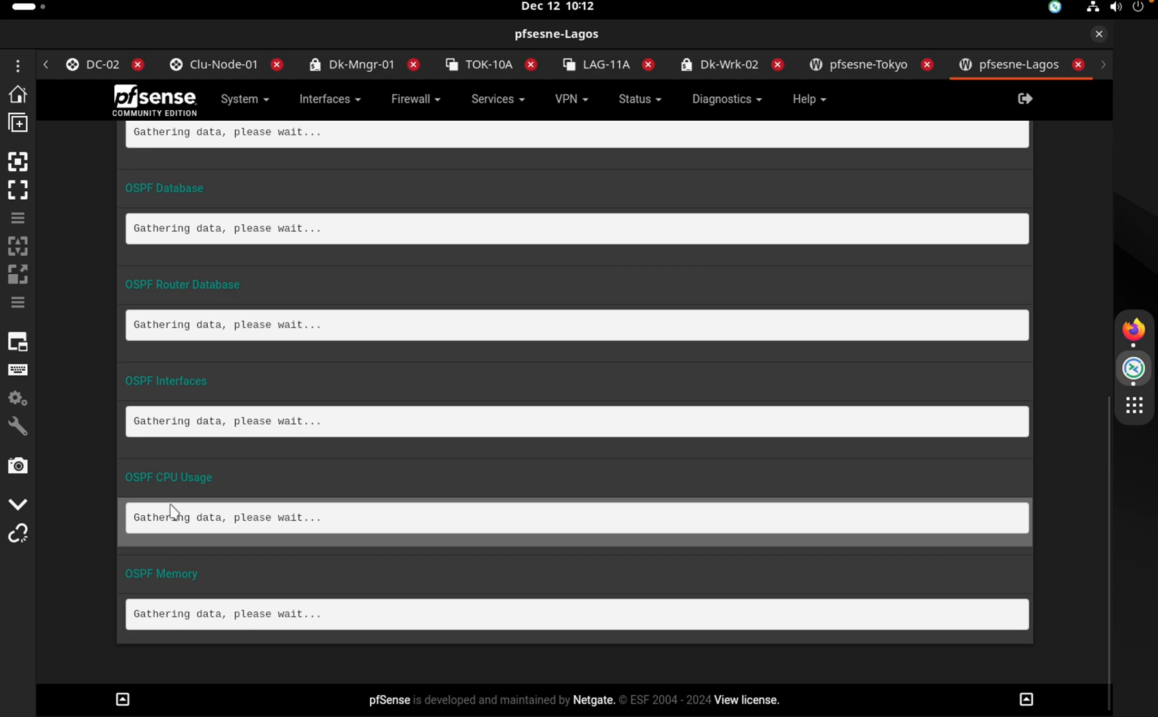
{"action": "scroll", "coordinate": [171, 512], "scroll_direction": "up", "scroll_amount": 1}
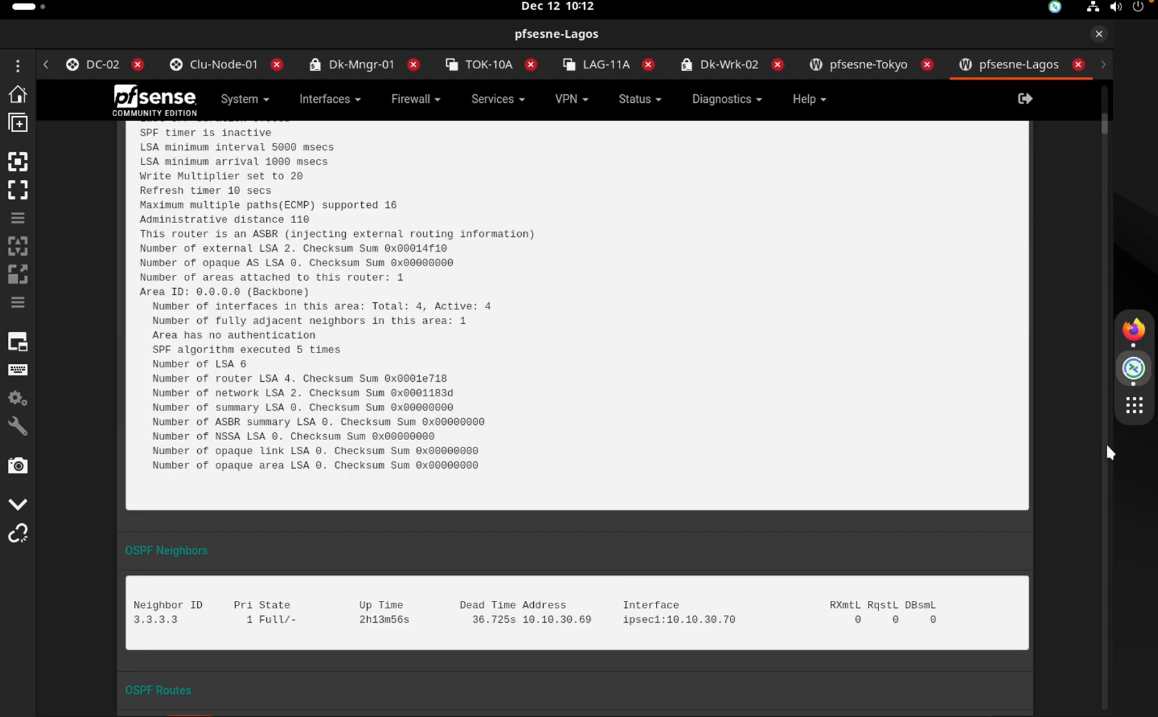
{"action": "left_click", "coordinate": [1100, 428]}
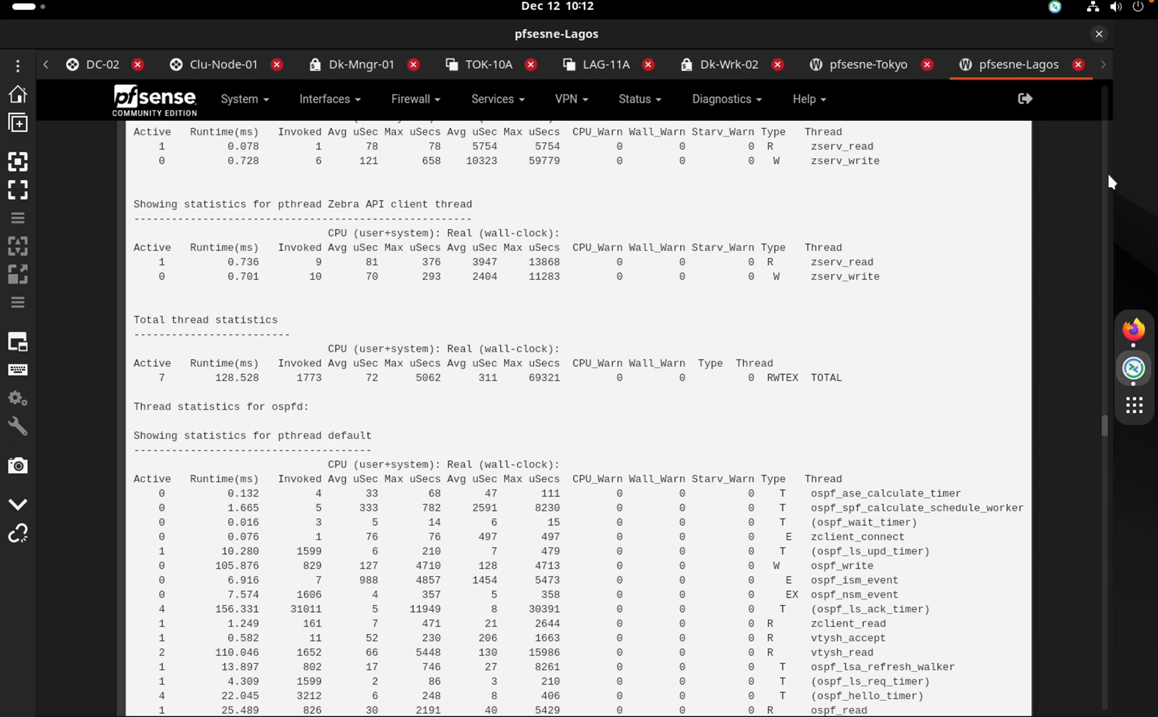
{"action": "left_click", "coordinate": [1107, 193]}
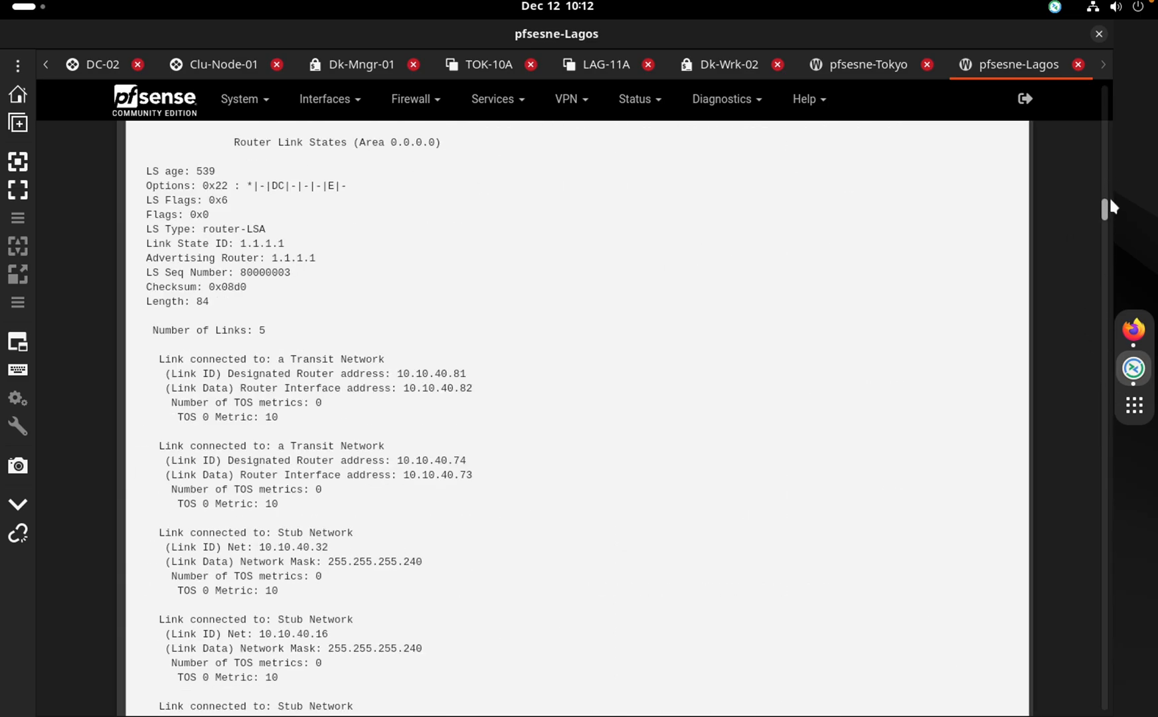
Highlight the 3.3.3.3 link ID in Lagos's OSPF database, then view Tokyo's OSPF status
{"action": "scroll", "coordinate": [1105, 186], "scroll_direction": "down", "scroll_amount": 1}
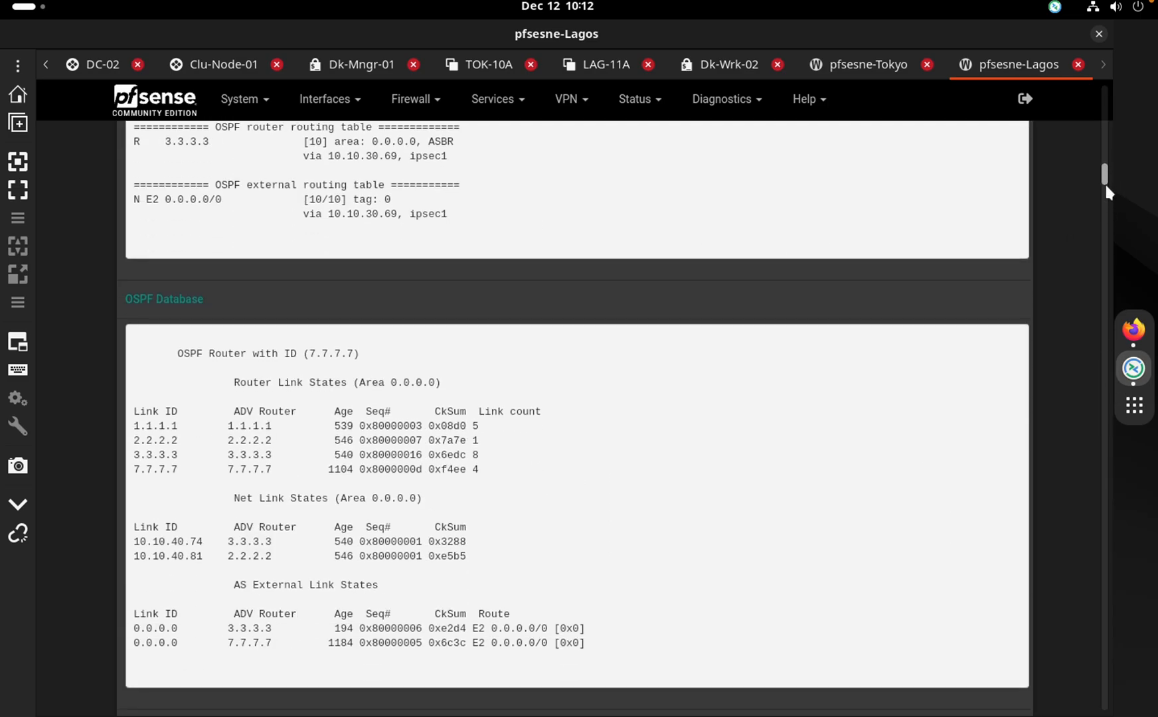
{"action": "left_click_drag", "start_coordinate": [146, 455], "coordinate": [194, 456]}
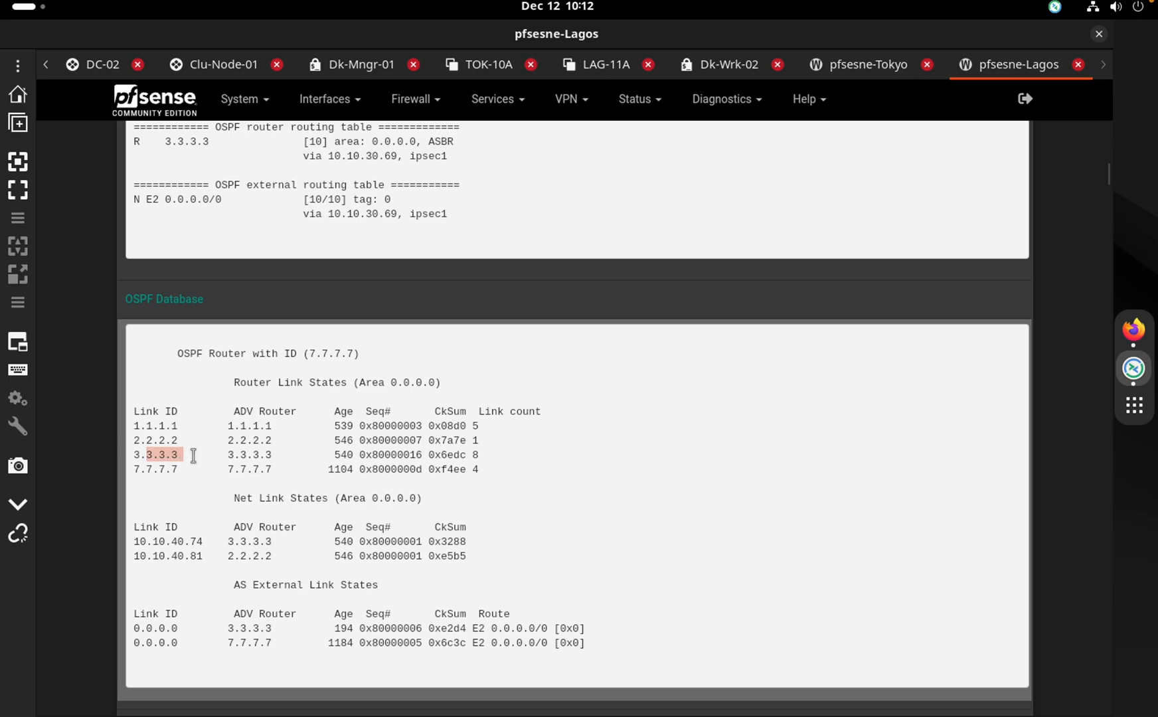
{"action": "left_click", "coordinate": [193, 455]}
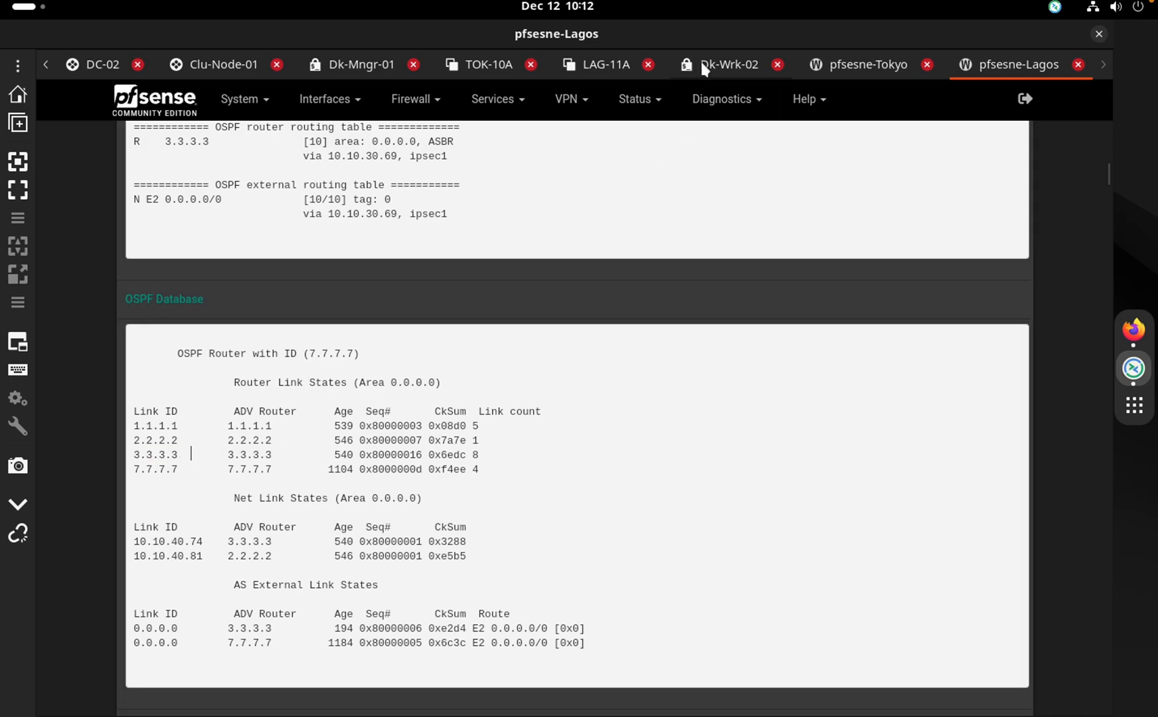
{"action": "left_click", "coordinate": [887, 72]}
{"action": "scroll", "coordinate": [393, 232], "scroll_direction": "up", "scroll_amount": 15}
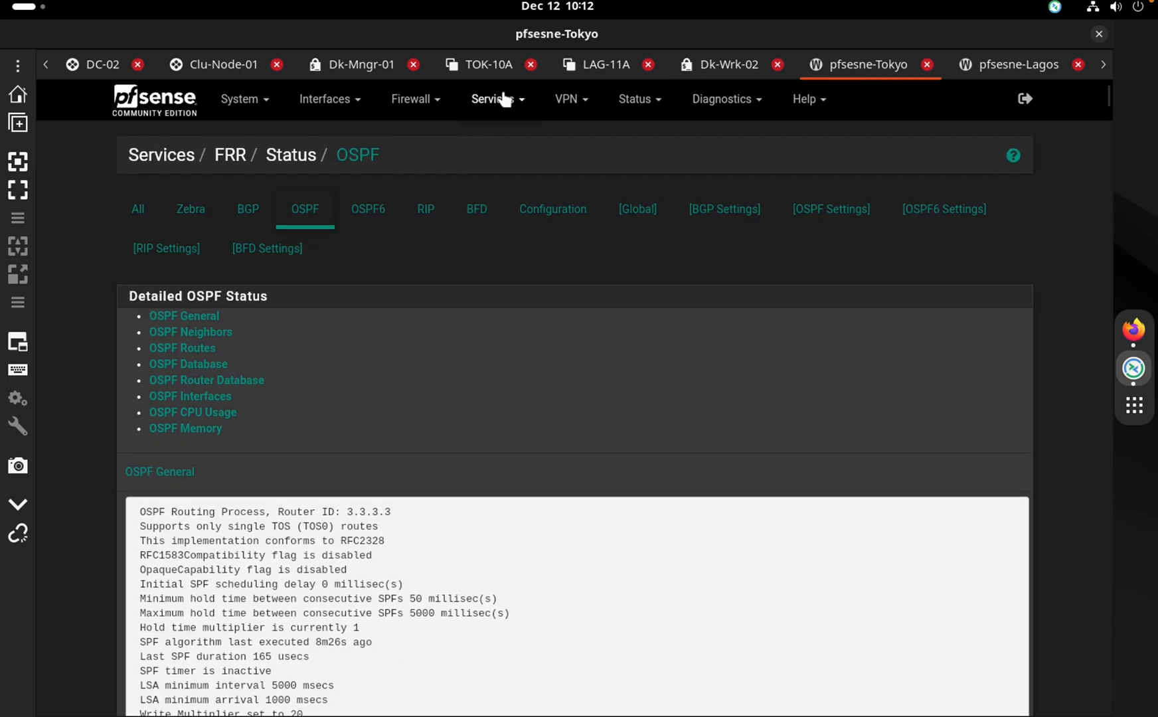
Open the FRR OSPF settings on Tokyo and Lagos, noting Lagos's router ID 7.7.7.7
{"action": "left_click", "coordinate": [497, 99]}
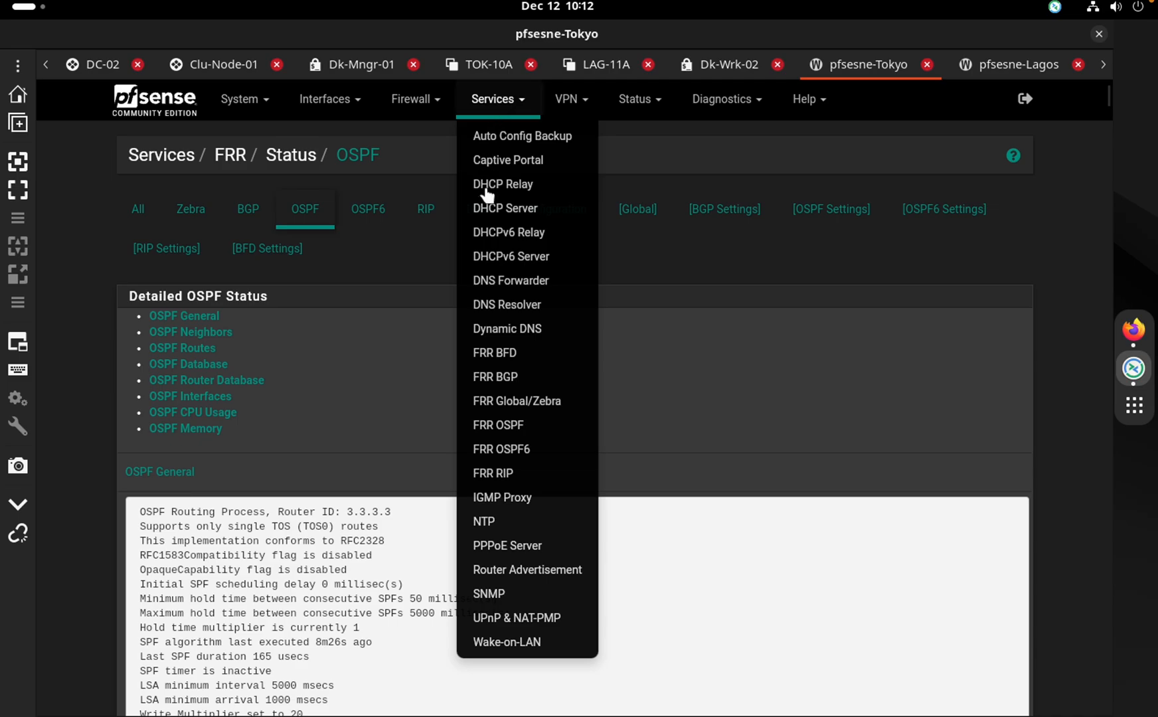
{"action": "left_click", "coordinate": [516, 425]}
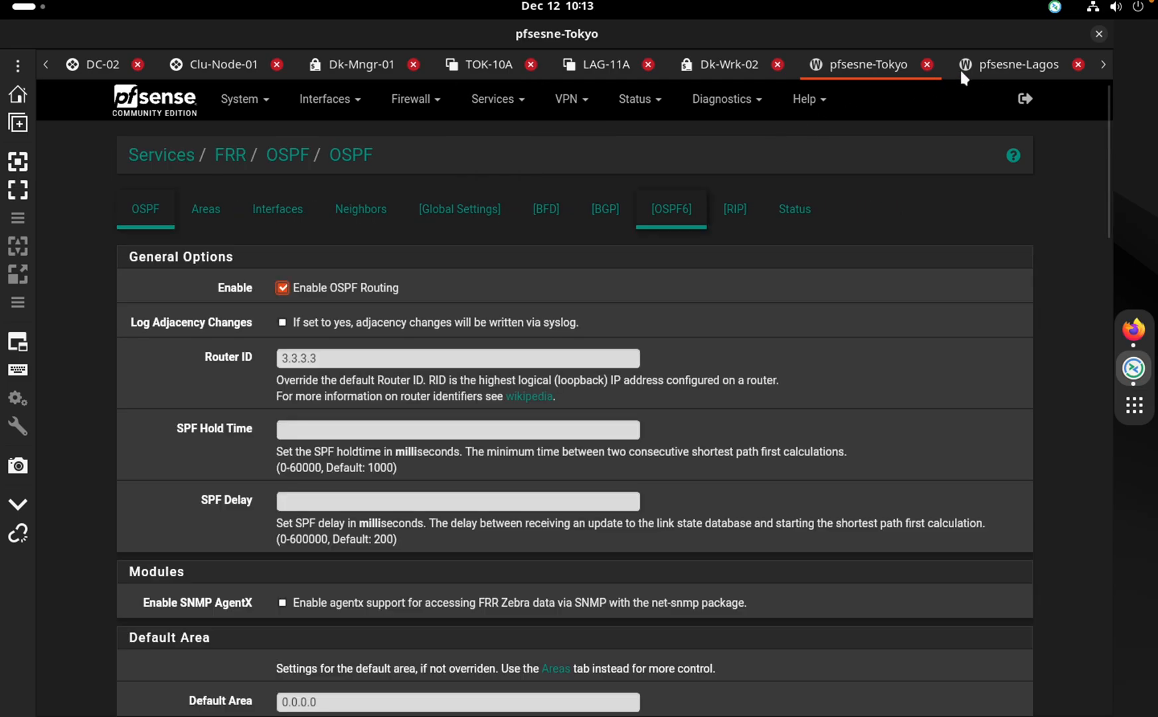
{"action": "left_click", "coordinate": [985, 75]}
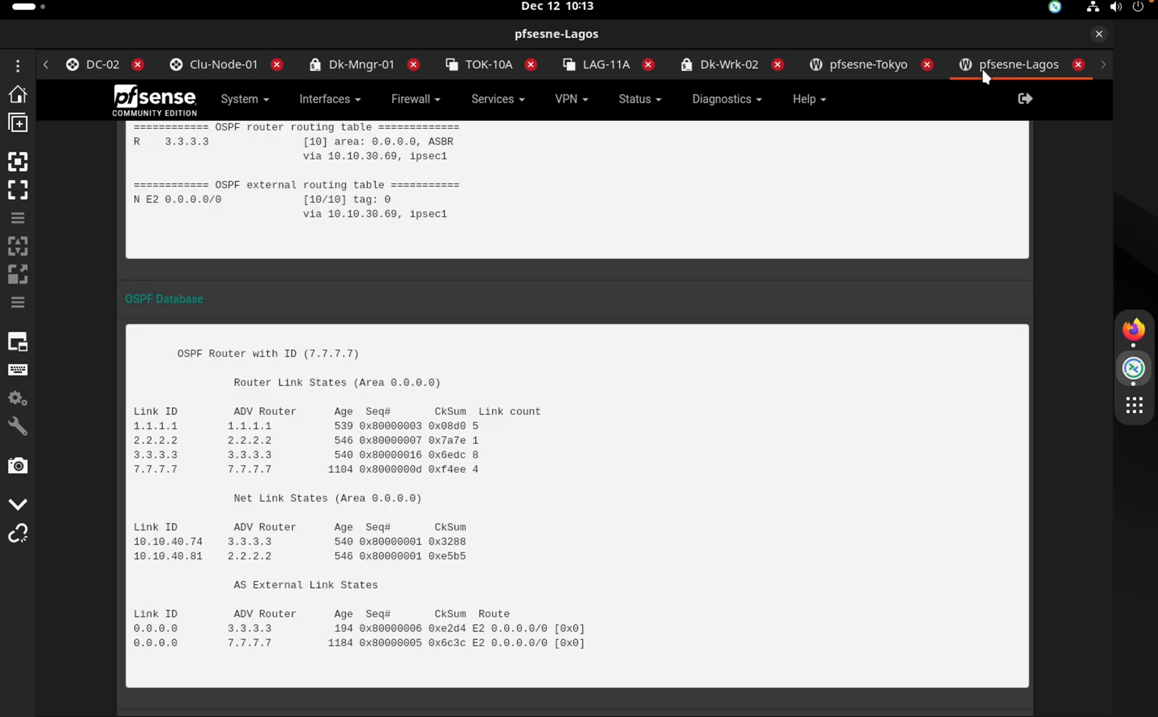
{"action": "left_click", "coordinate": [570, 99]}
{"action": "left_click", "coordinate": [635, 100]}
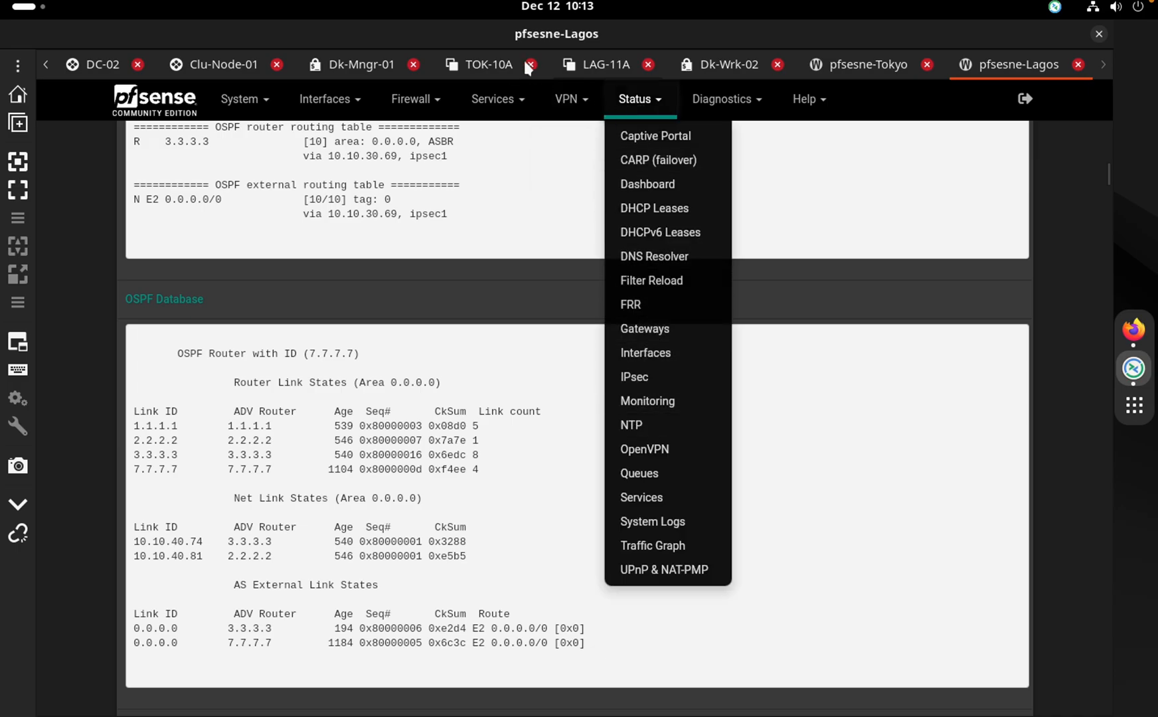
{"action": "left_click", "coordinate": [500, 100]}
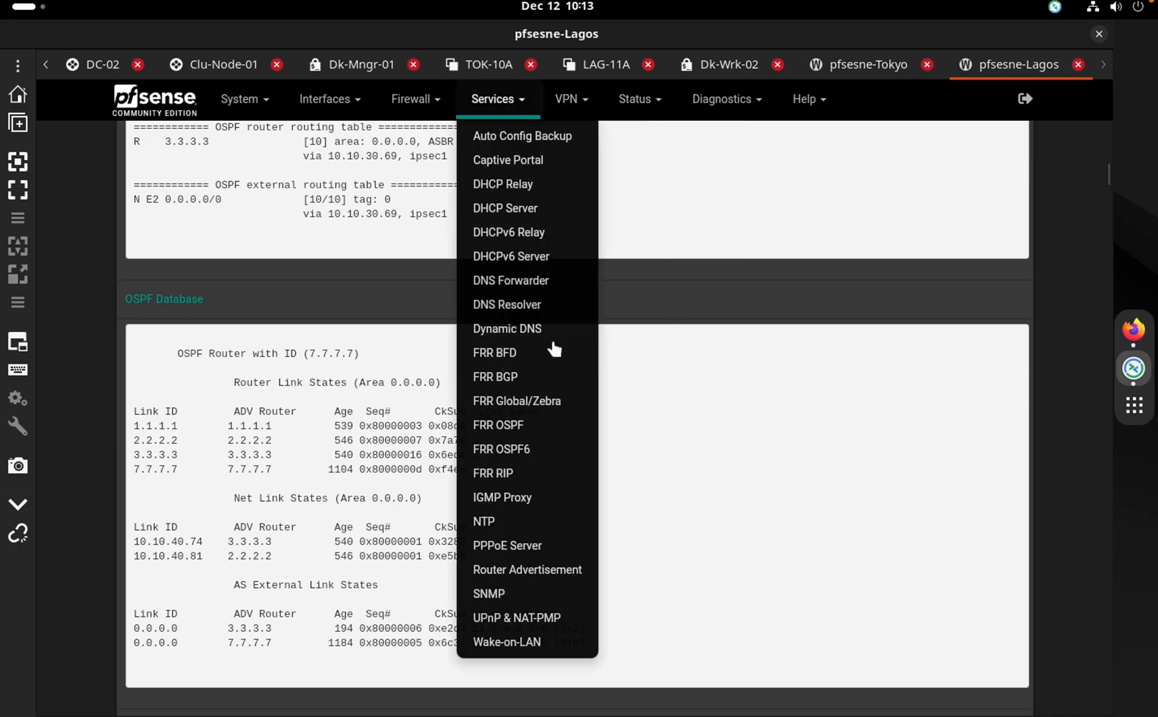
{"action": "left_click", "coordinate": [517, 438]}
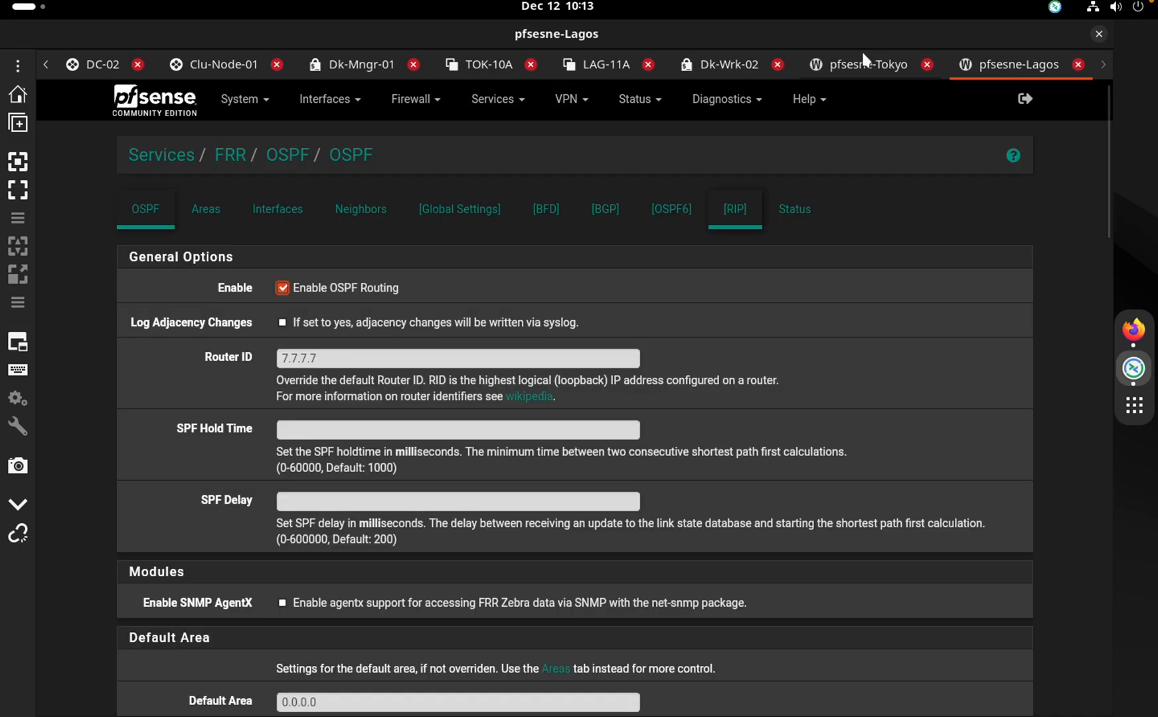
{"action": "left_click", "coordinate": [382, 361]}
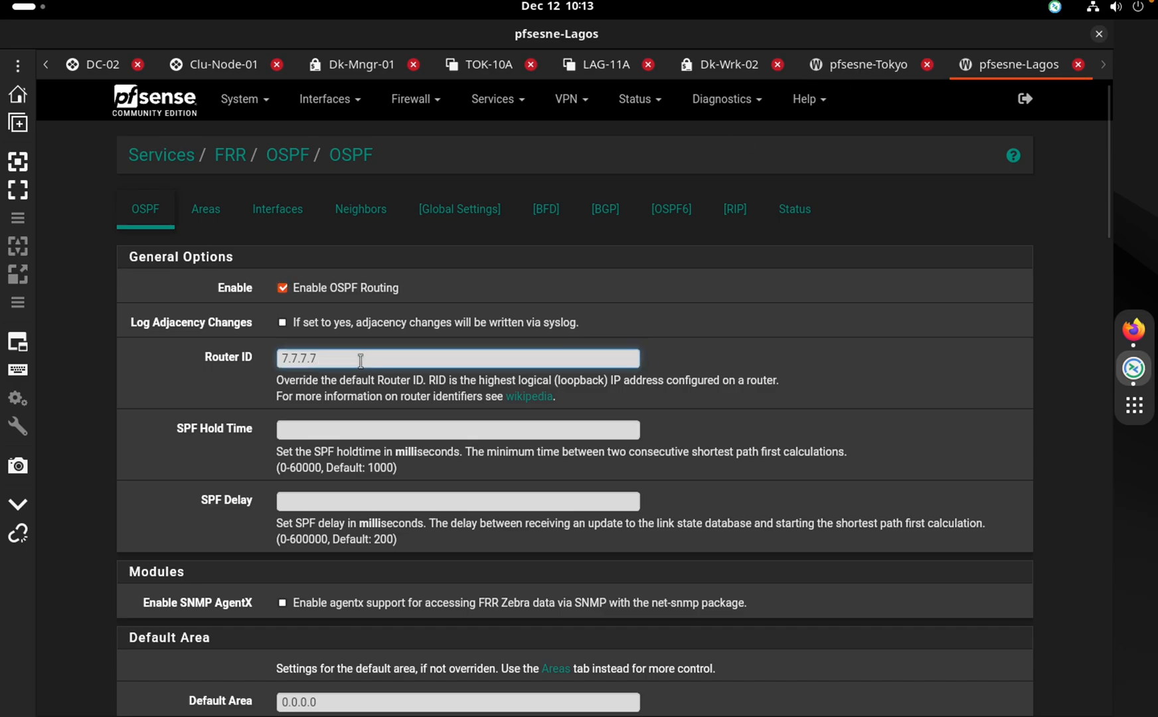
Note Tokyo's router ID 3.3.3.3 and bring up its OSPF status
{"action": "left_click", "coordinate": [838, 65]}
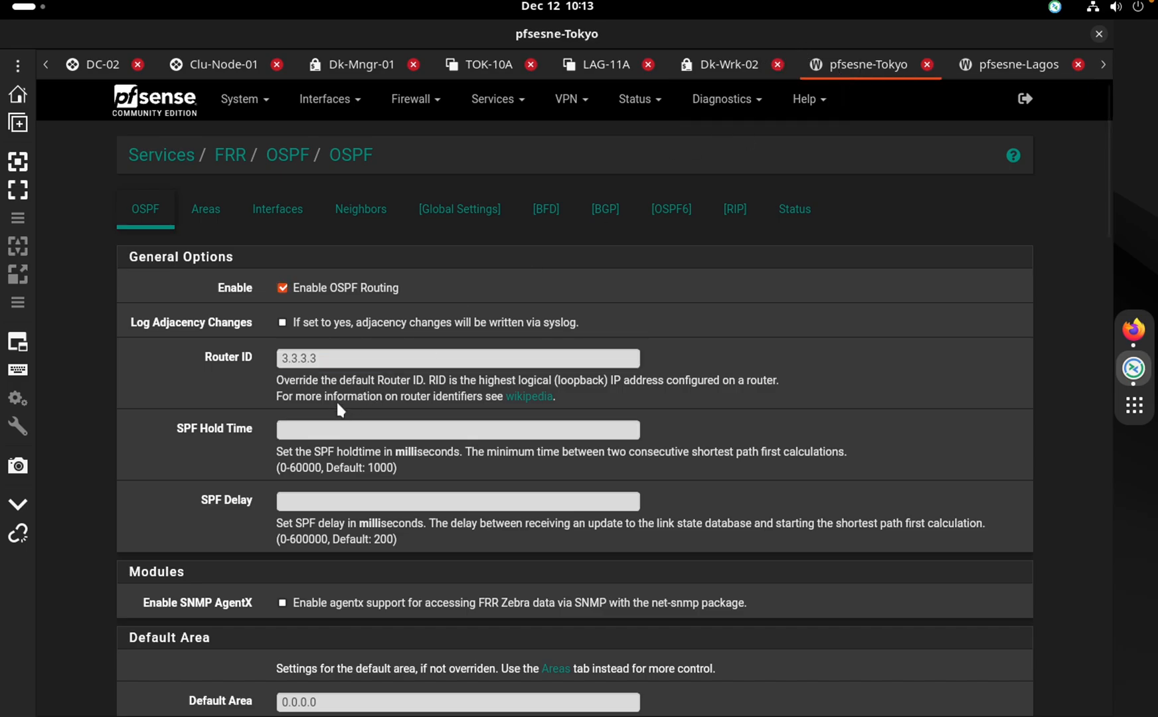
{"action": "left_click", "coordinate": [301, 360]}
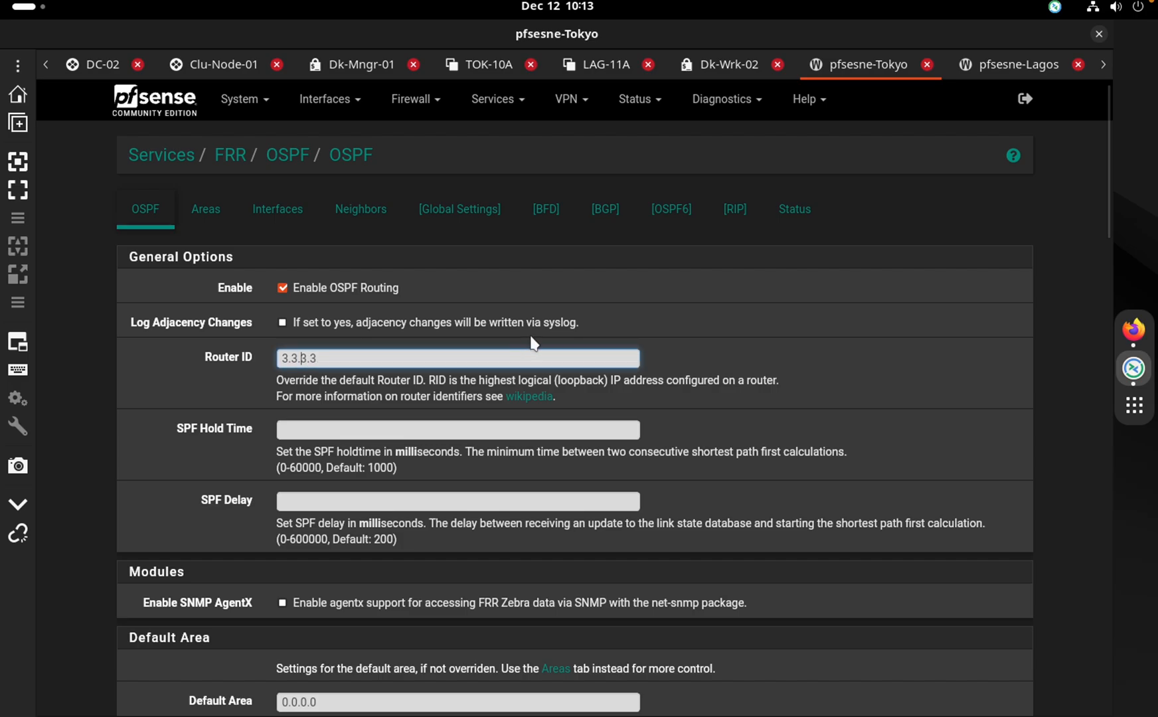
{"action": "left_click", "coordinate": [800, 214]}
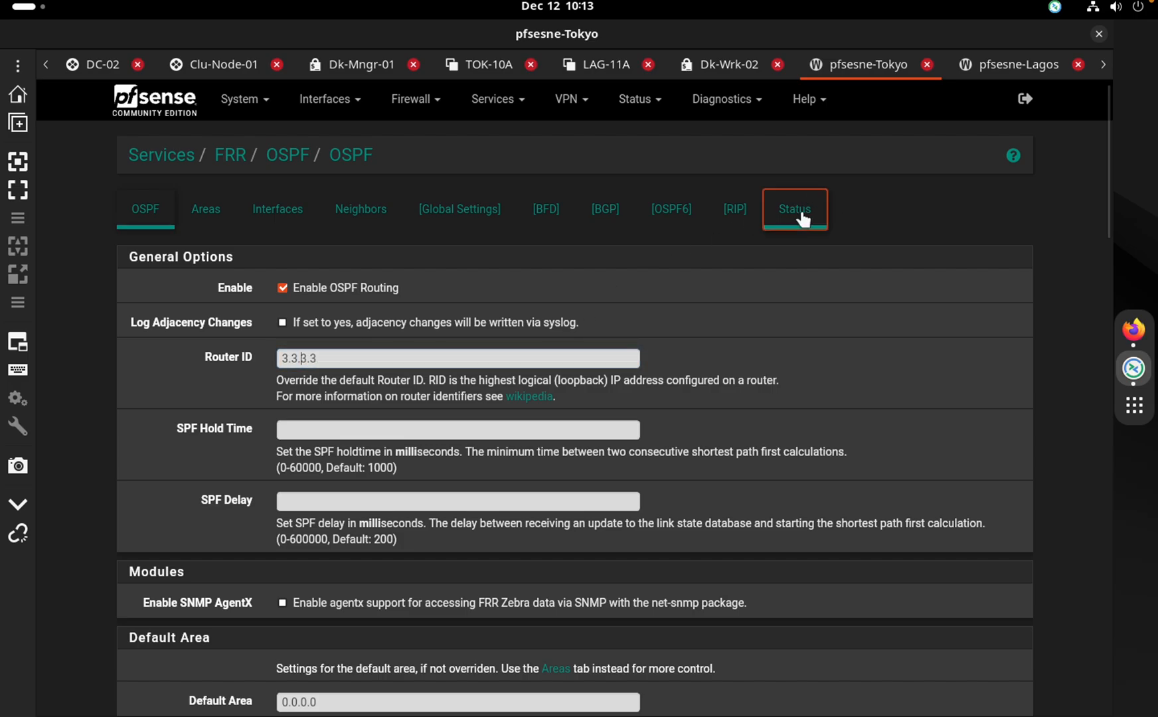
Open Tokyo's Diagnostics > Ping tool, keeping the automatic source address
{"action": "left_click", "coordinate": [725, 104]}
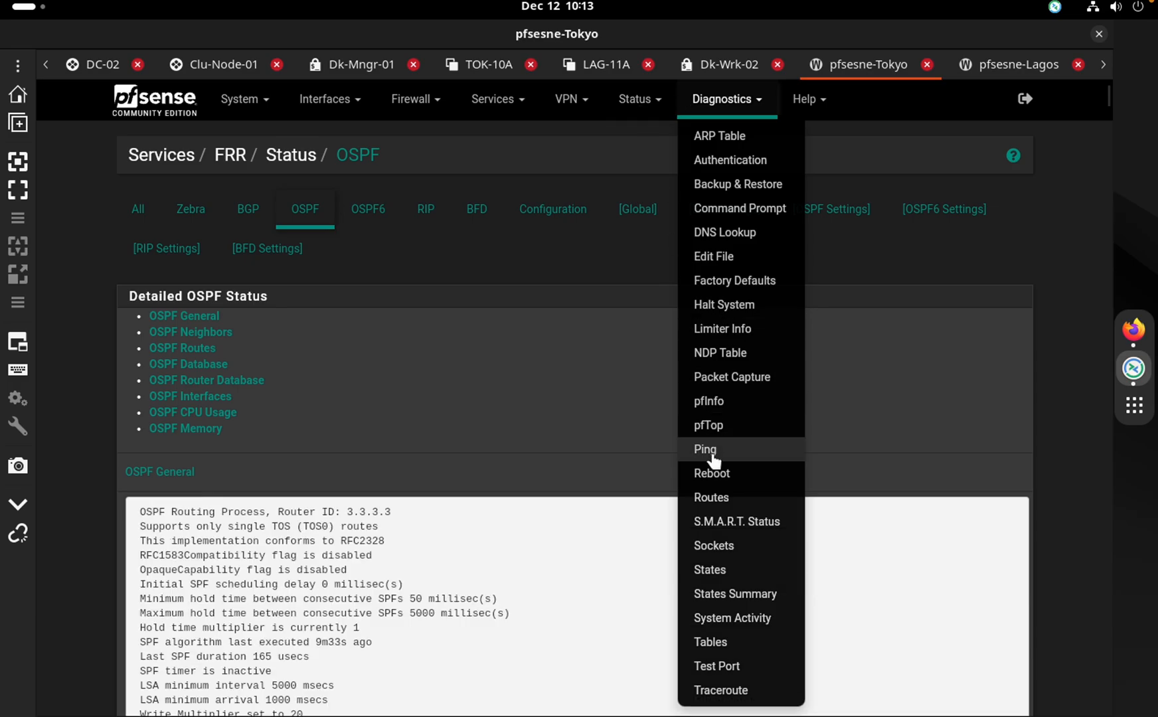
{"action": "left_click", "coordinate": [711, 457]}
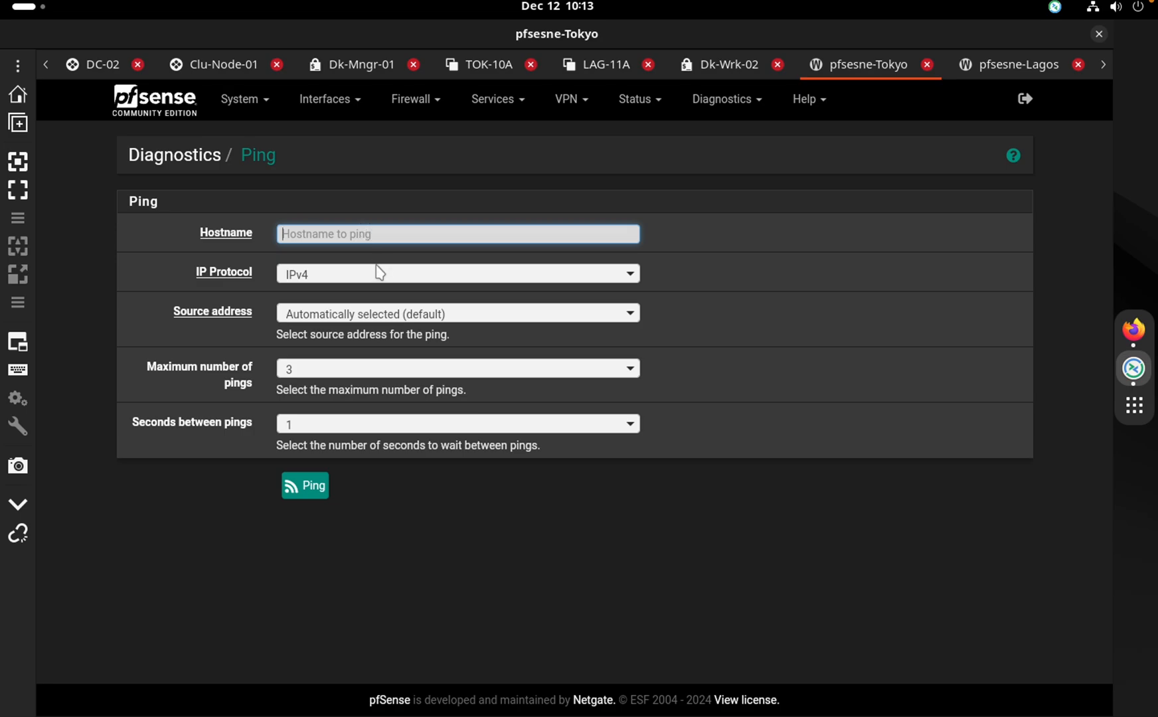
{"action": "left_click", "coordinate": [367, 319]}
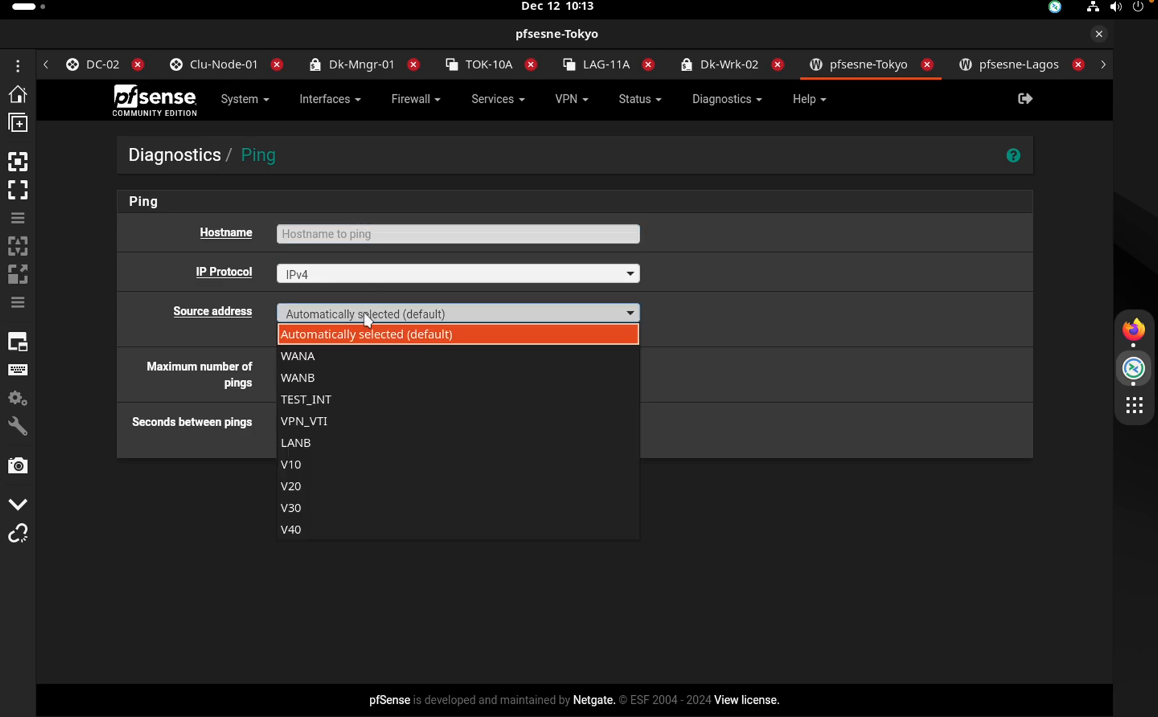
{"action": "left_click", "coordinate": [697, 242]}
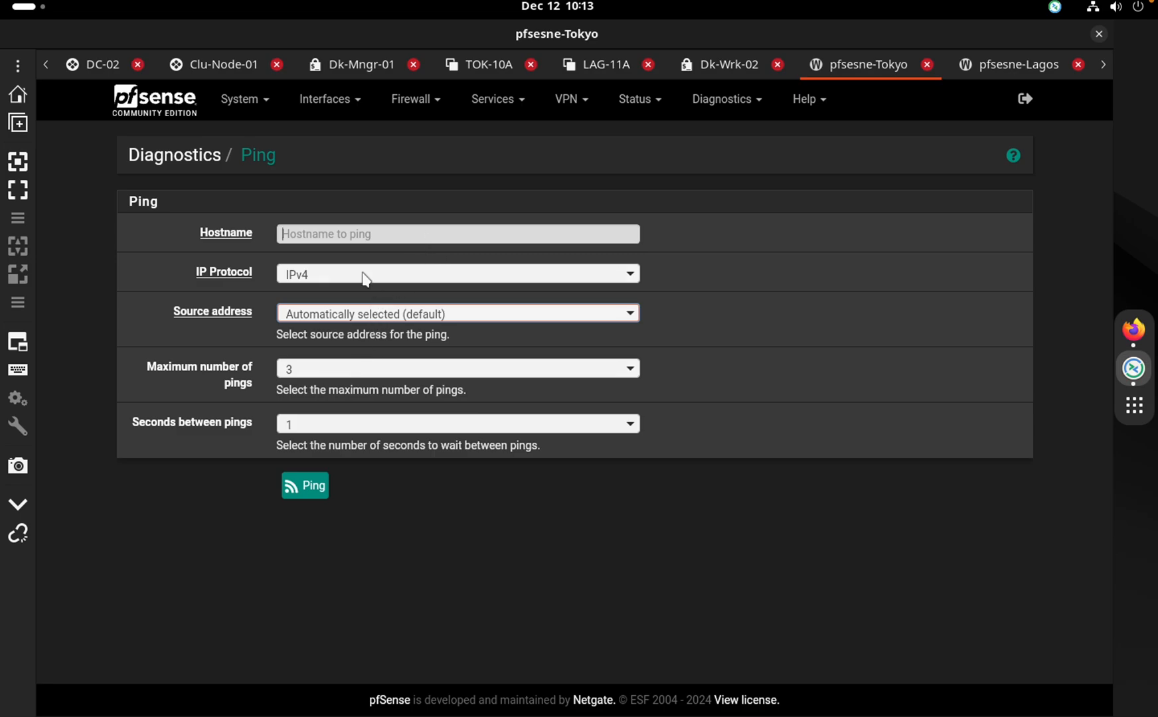
Start the ping hostname with '10' and read Dk-Wrk-02's bond0 address 10.10.30.17
{"action": "left_click", "coordinate": [353, 235]}
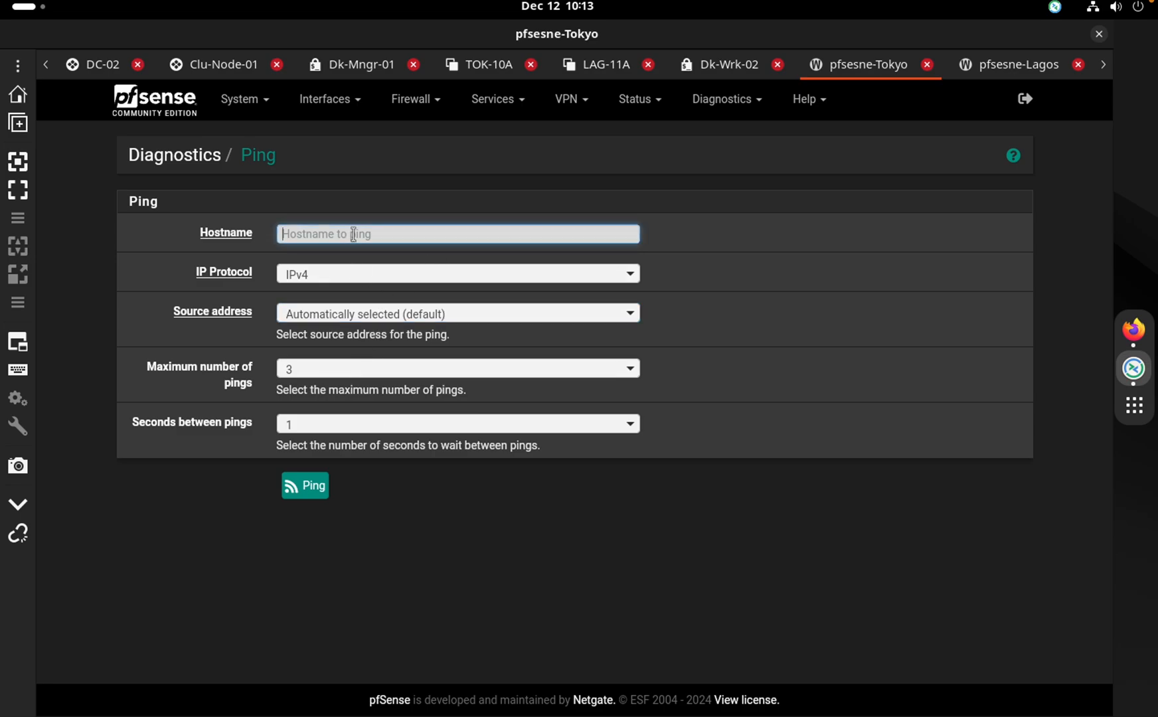
{"action": "type", "text": "10.10."}
{"action": "left_click", "coordinate": [719, 69]}
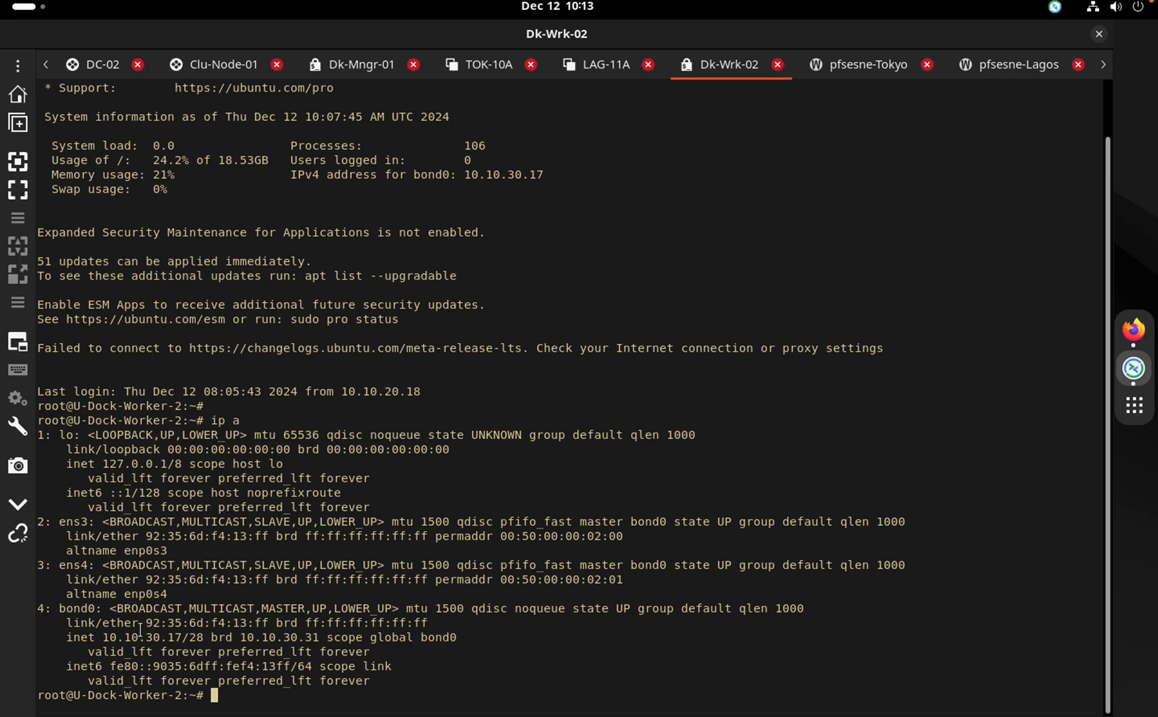
{"action": "left_click_drag", "start_coordinate": [140, 631], "coordinate": [37, 233]}
Ping 10.10.30.17 from Tokyo and review the three replies with 0.0% packet loss
{"action": "left_click", "coordinate": [876, 78]}
{"action": "left_click", "coordinate": [345, 234]}
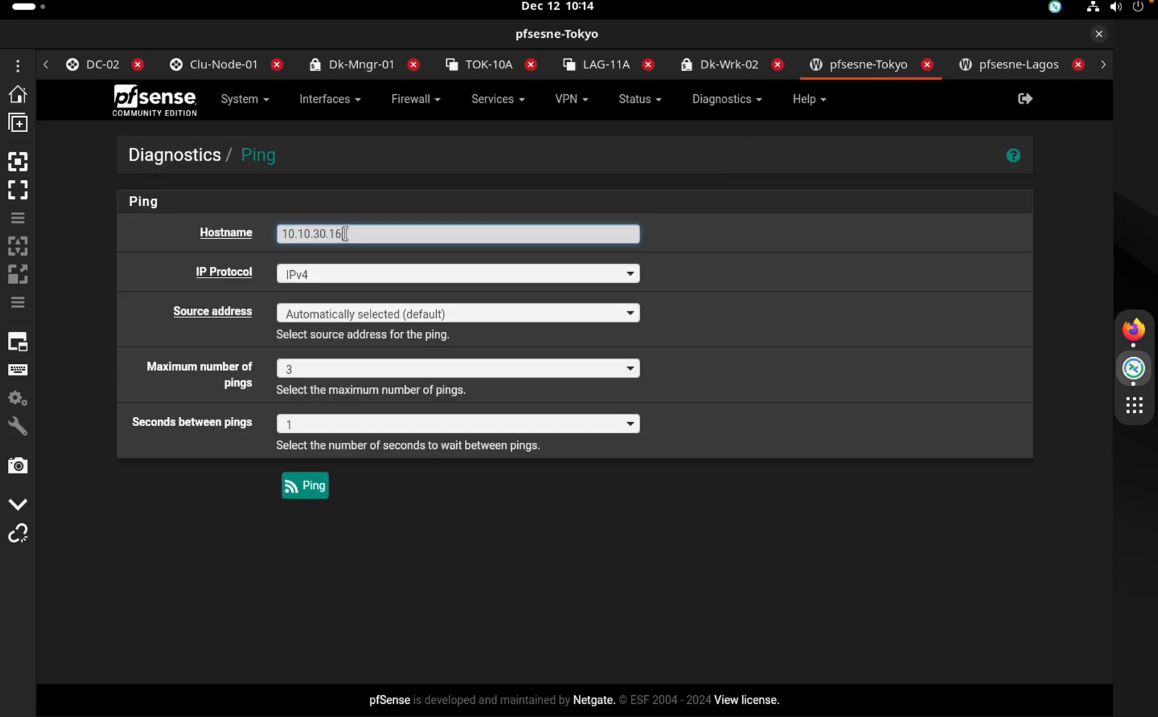
{"action": "type", "text": "30.17"}
{"action": "left_click", "coordinate": [321, 486]}
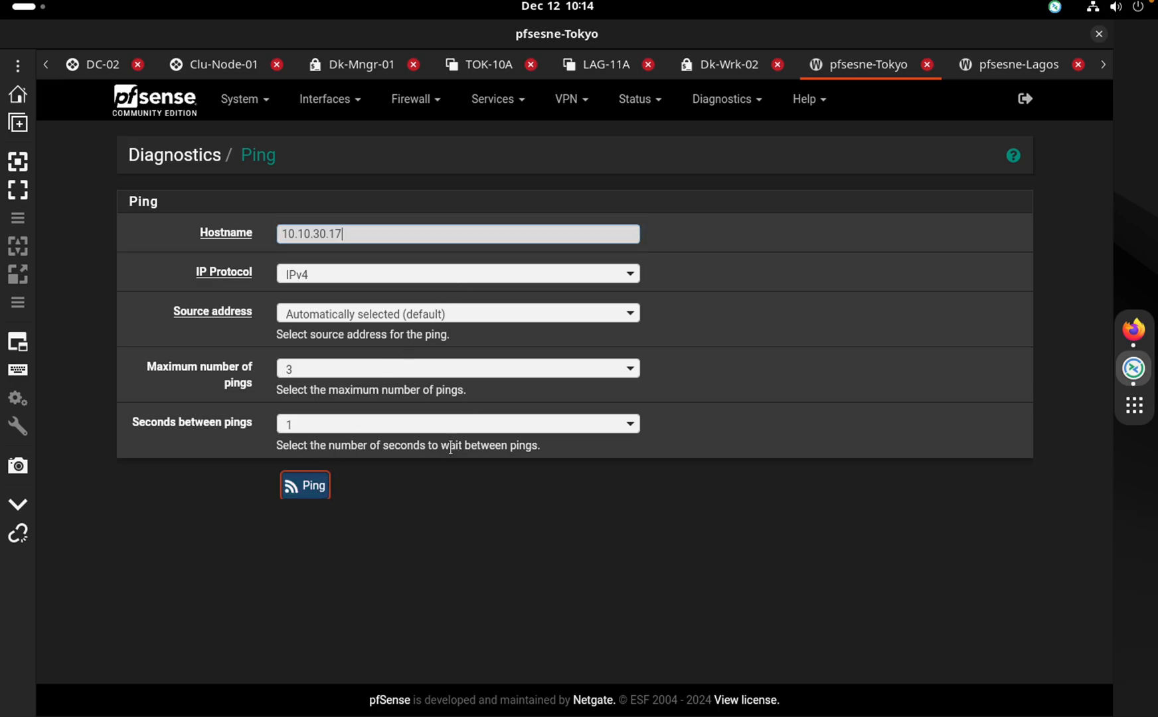
{"action": "left_click_drag", "start_coordinate": [369, 544], "coordinate": [523, 577]}
{"action": "left_click", "coordinate": [483, 563]}
{"action": "scroll", "coordinate": [438, 567], "scroll_direction": "down", "scroll_amount": 1}
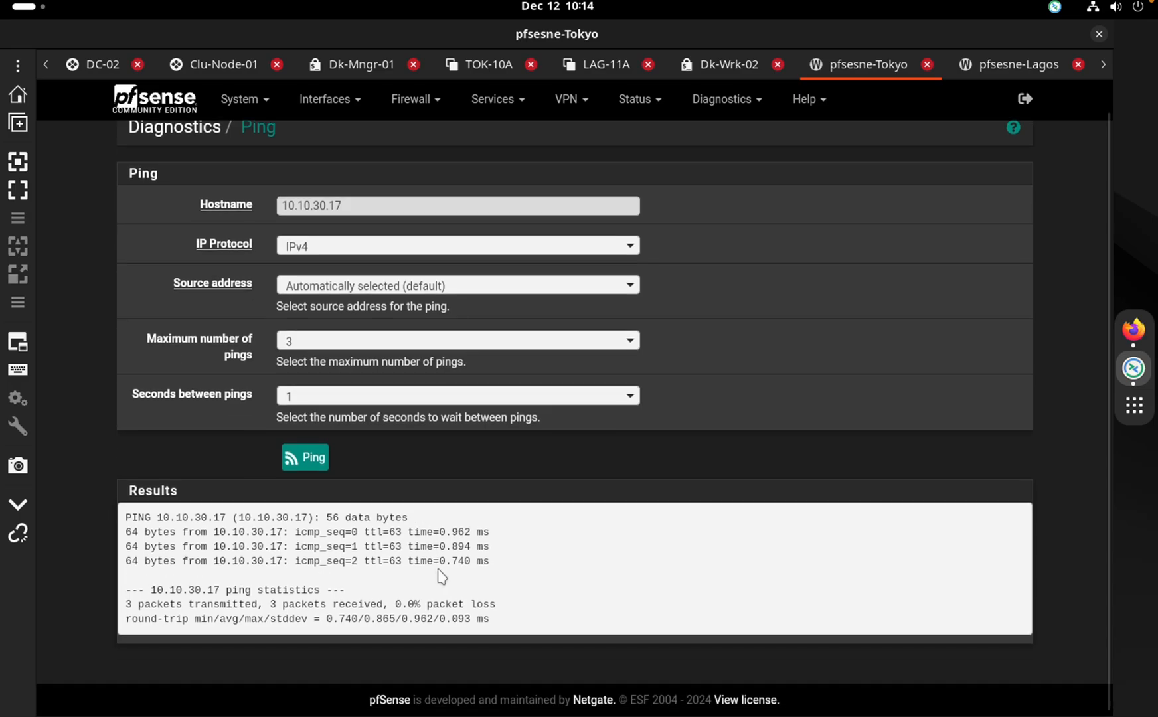
{"action": "scroll", "coordinate": [438, 568], "scroll_direction": "up", "scroll_amount": 1}
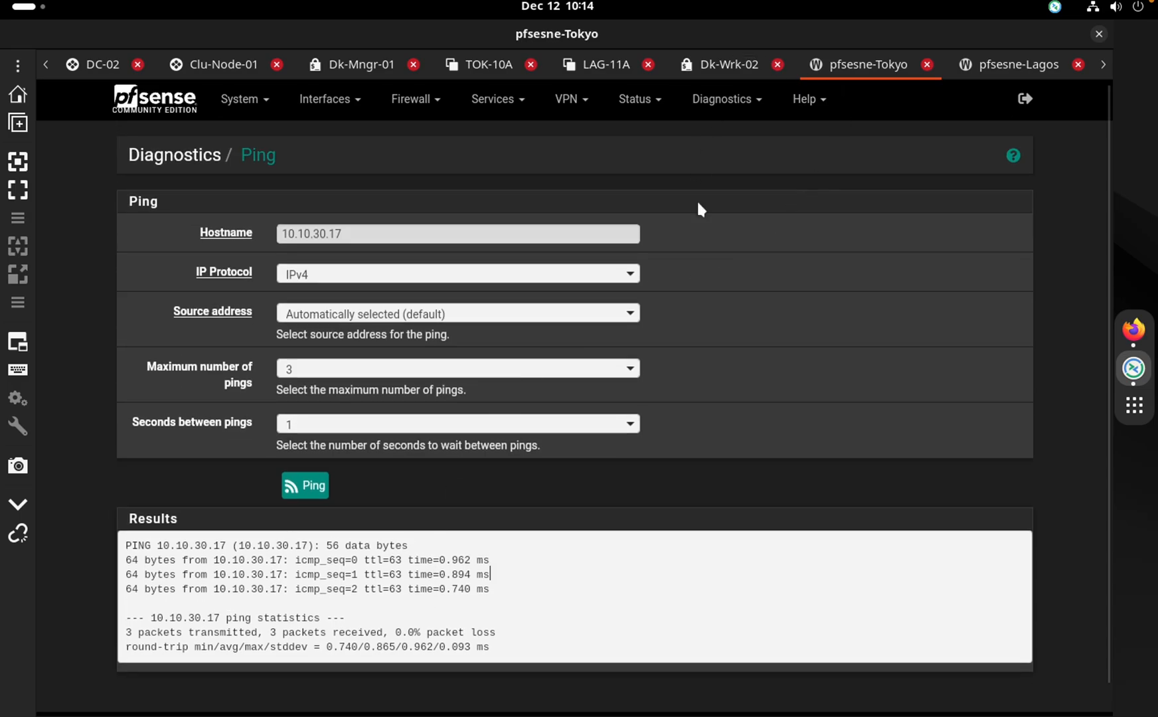
{"action": "key", "text": "ctrl+Right"}
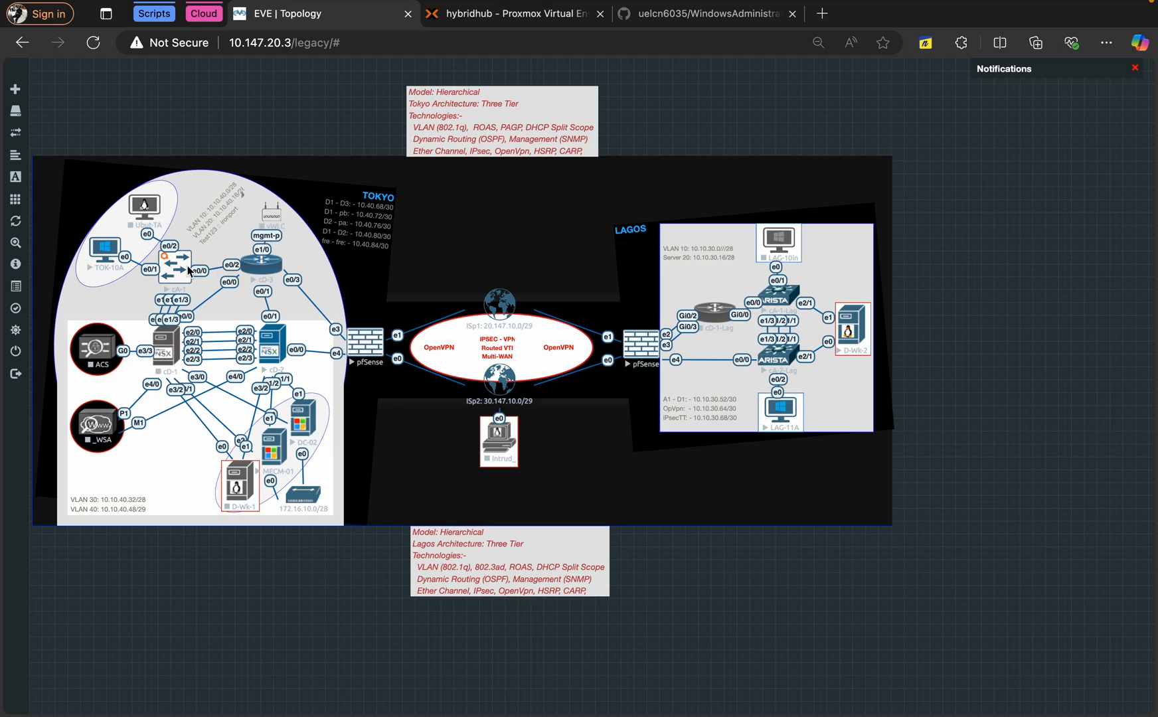
Launch a telnet console to the cD-3 switch from the EVE-NG lab topology
{"action": "left_click", "coordinate": [263, 266]}
Telnet into cD-3, run 'sh ip int br', and highlight the Ethernet0/0 and 0/2 subinterface rows
{"action": "left_click", "coordinate": [709, 129]}
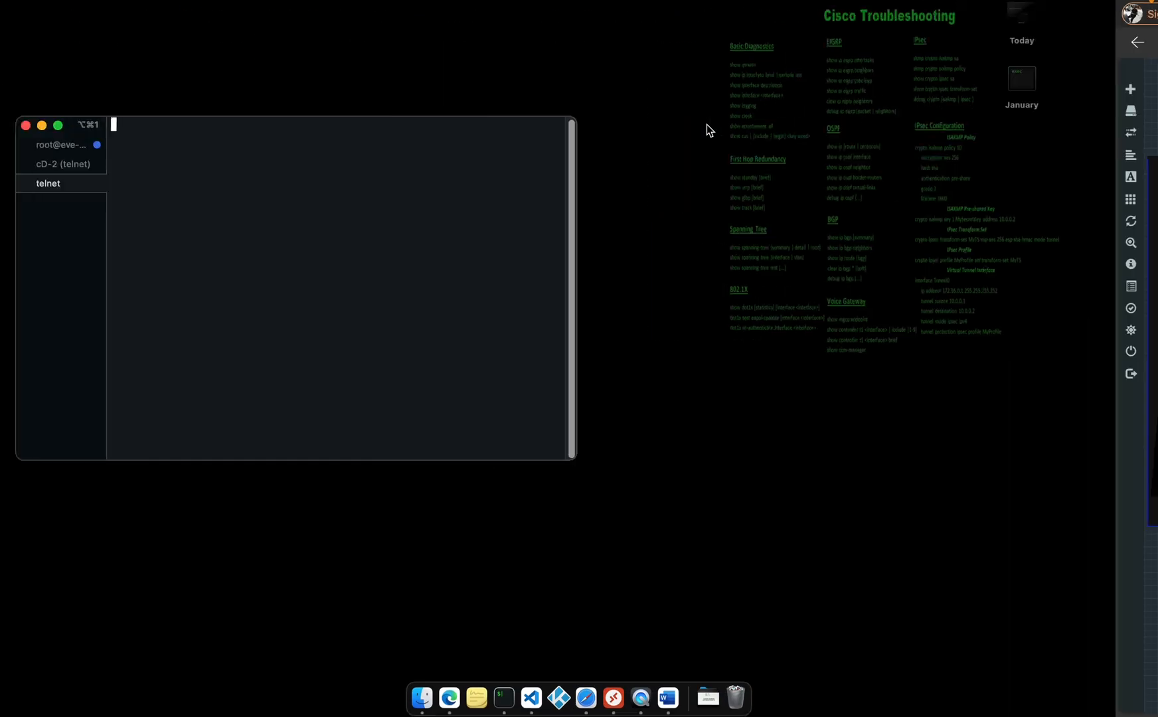
{"action": "key", "text": "Return"}
{"action": "key", "text": "Return"}
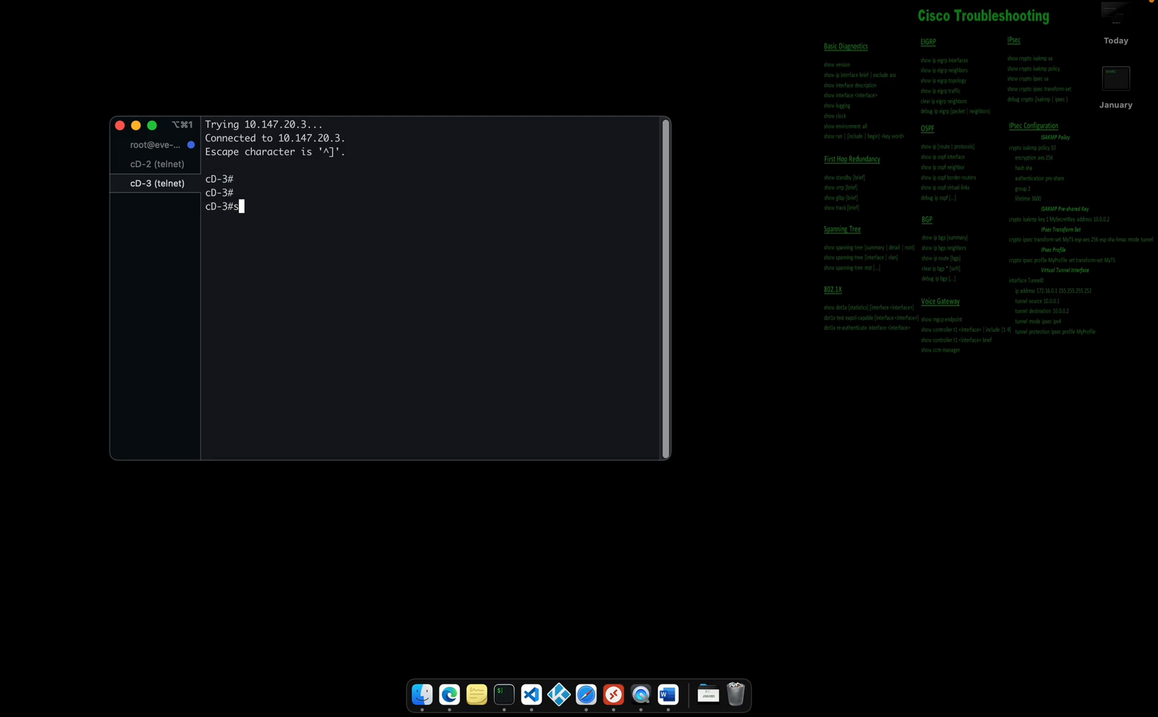
{"action": "type", "text": "sh ip int br"}
{"action": "key", "text": "Return"}
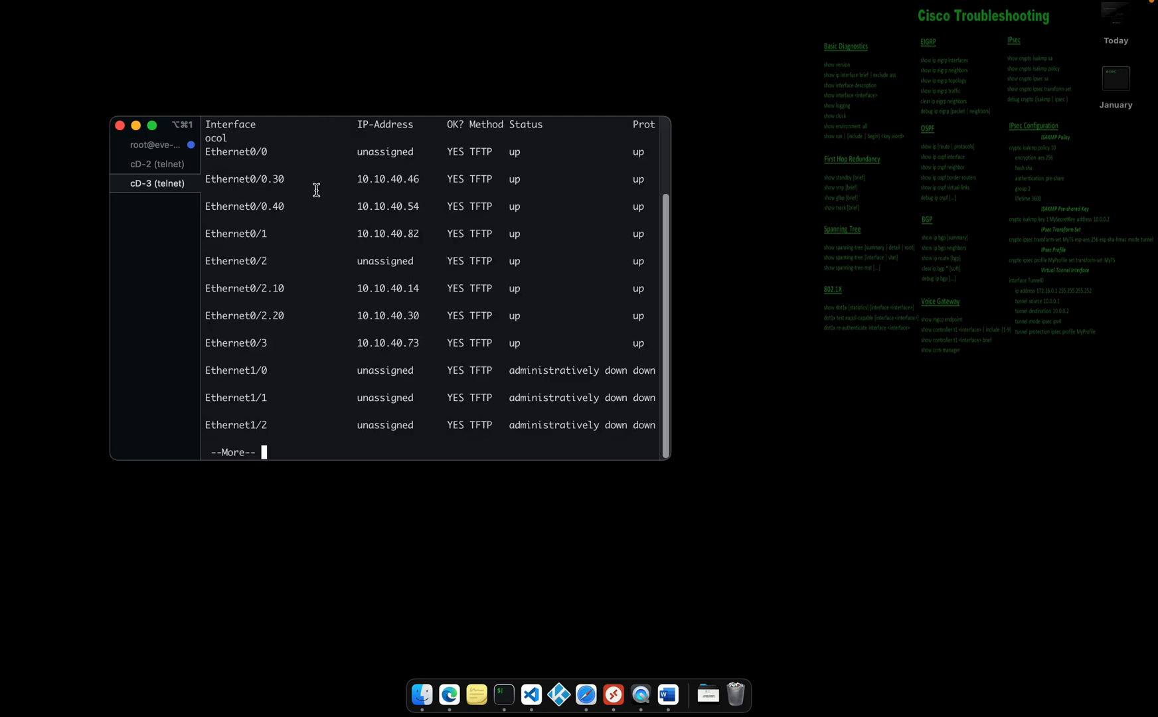
{"action": "left_click_drag", "start_coordinate": [423, 212], "coordinate": [186, 183]}
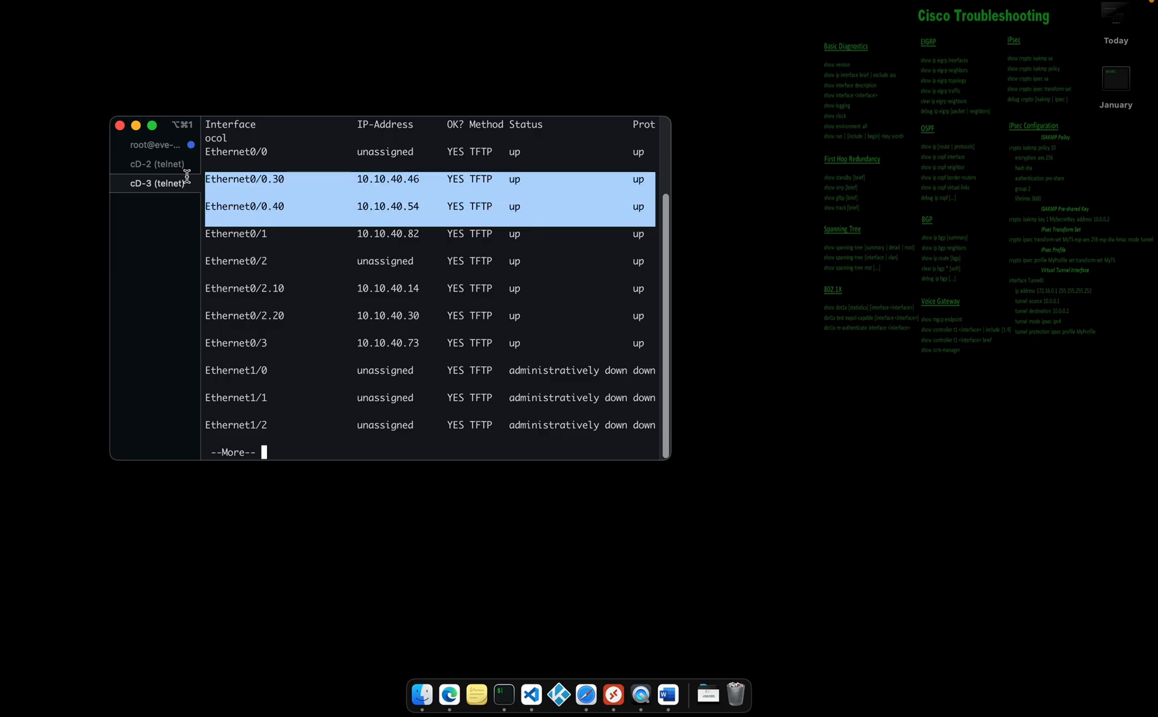
{"action": "left_click_drag", "start_coordinate": [423, 315], "coordinate": [197, 288]}
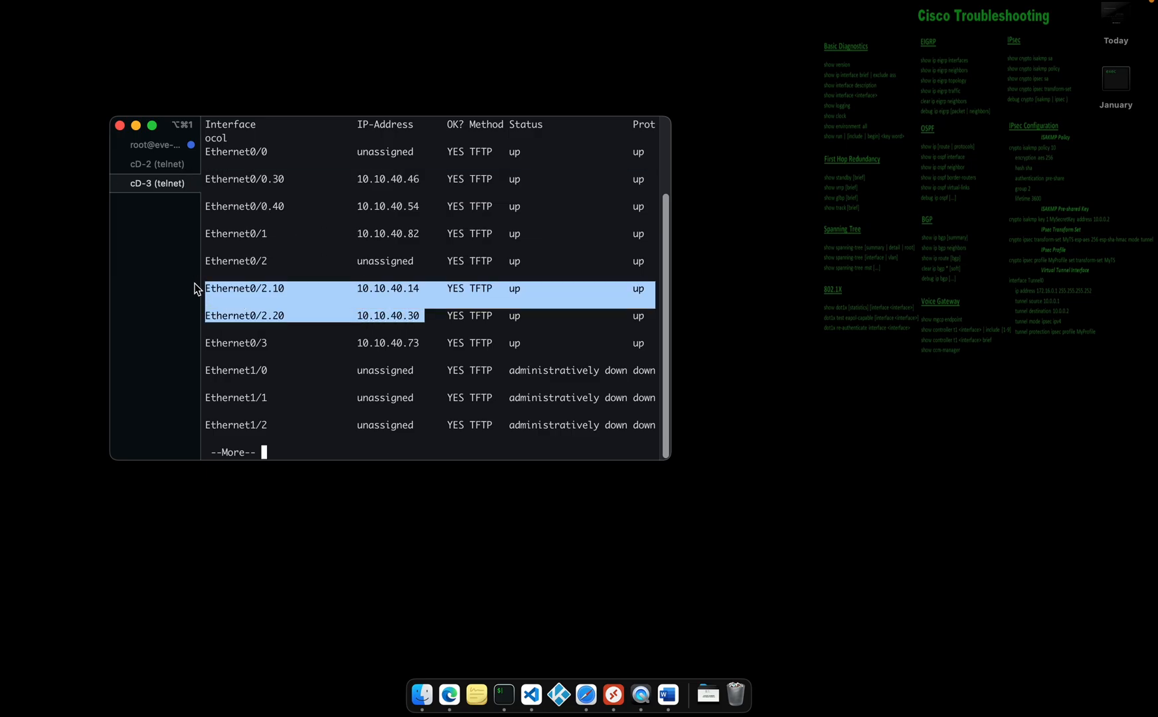
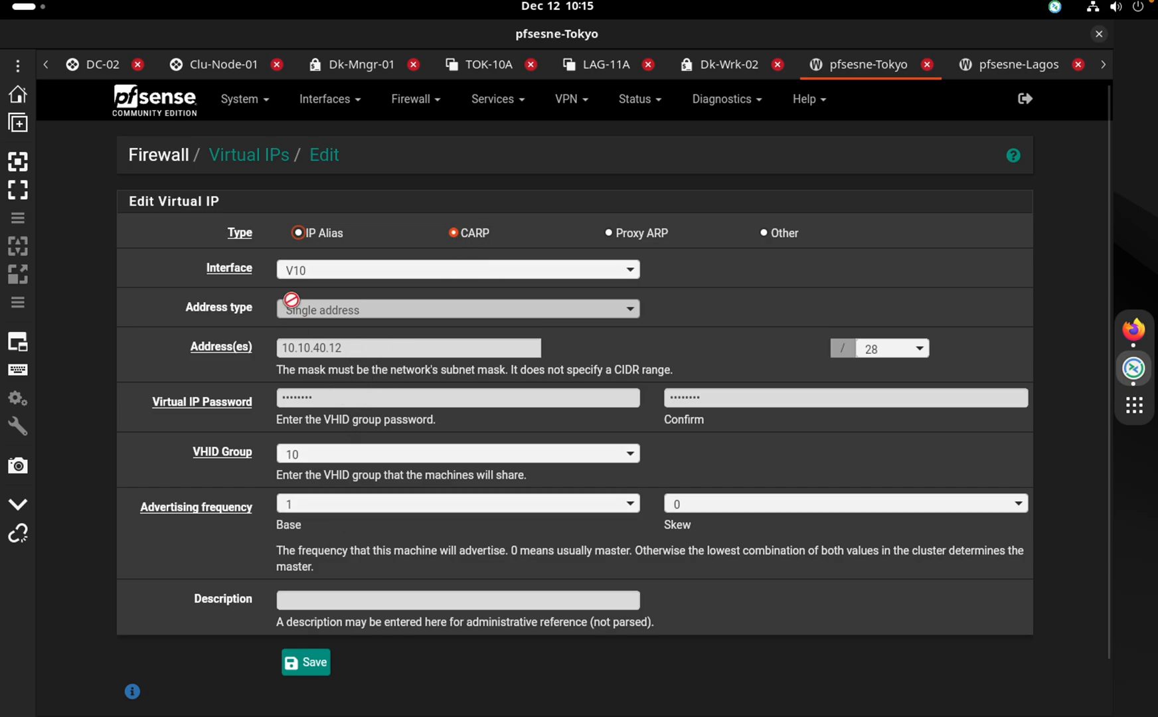
Scroll through the CARP virtual IP 10.10.40.12/28 settings on V10 to review them
{"action": "scroll", "coordinate": [306, 342], "scroll_direction": "down", "scroll_amount": 1}
{"action": "scroll", "coordinate": [486, 242], "scroll_direction": "up", "scroll_amount": 1}
Clear the cD-2 console and run 'sh vrrp', which returns no VRRP groups
{"action": "key", "text": "ctrl+Left"}
{"action": "key", "text": "ctrl+Left"}
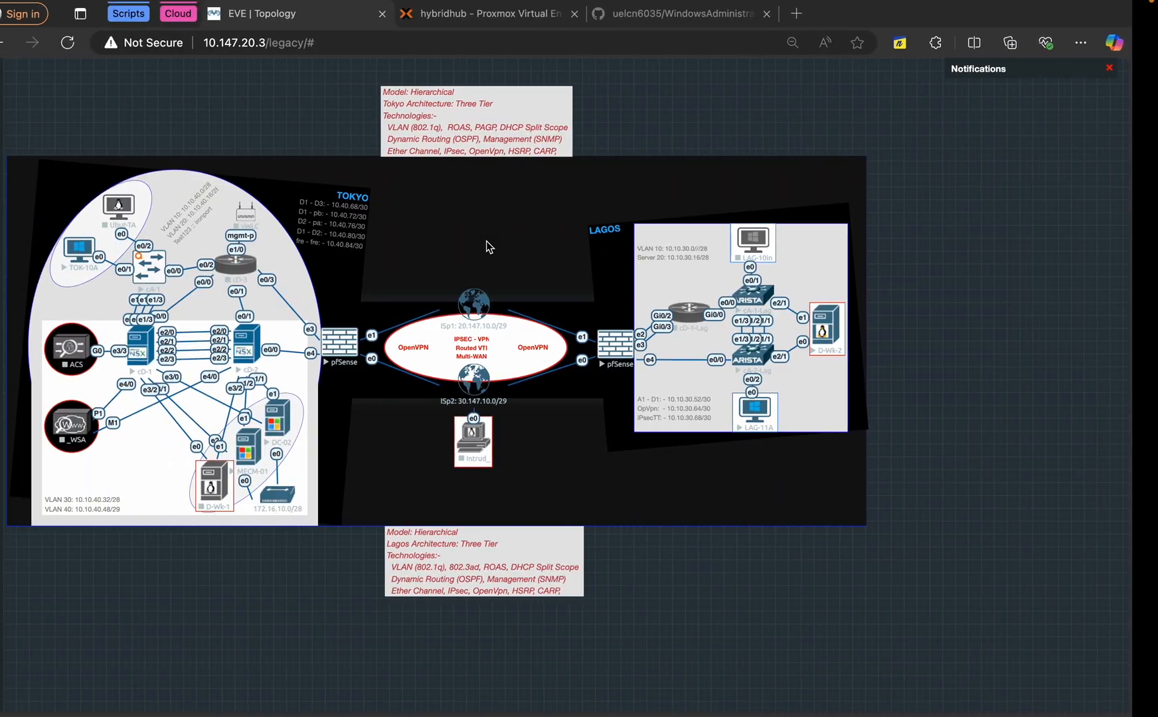
{"action": "key", "text": "Return"}
{"action": "key", "text": "Return"}
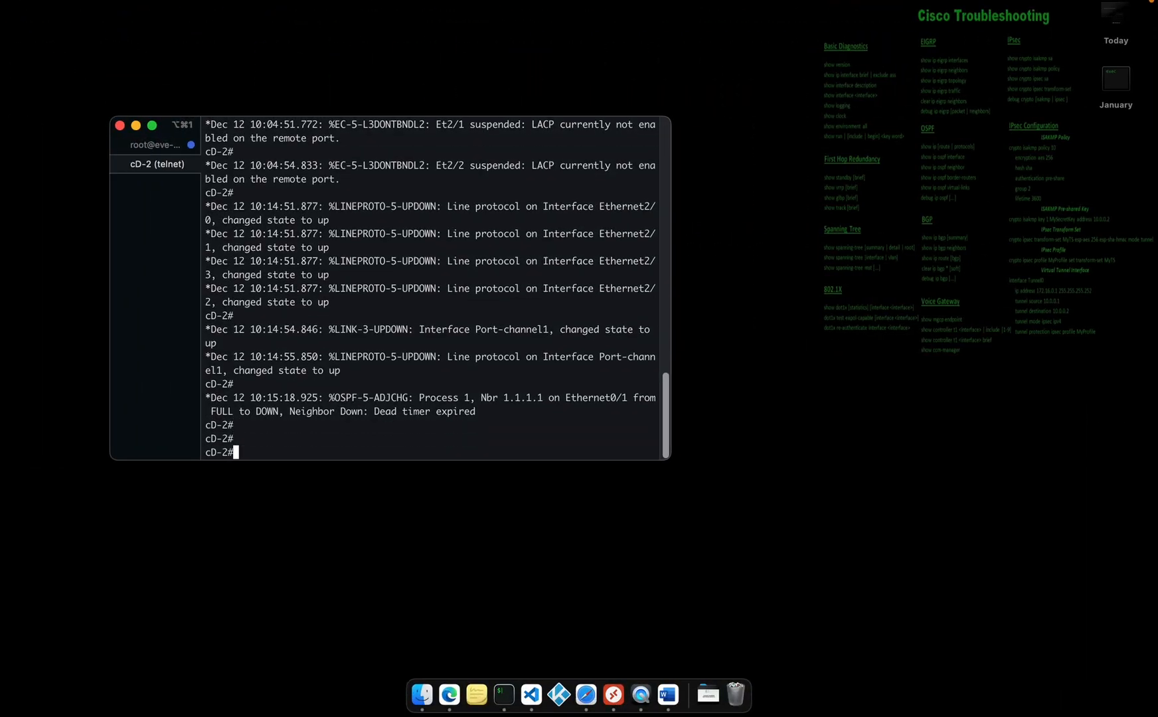
{"action": "type", "text": "clear"}
{"action": "key", "text": "Return"}
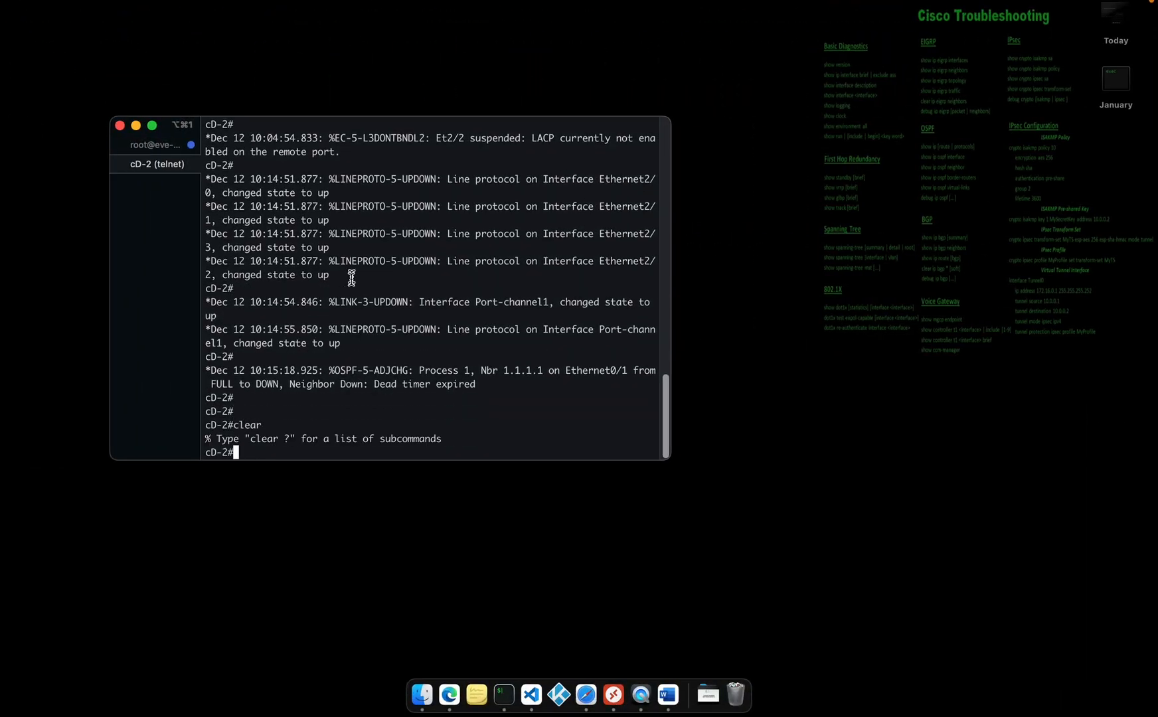
{"action": "key", "text": "Return"}
{"action": "key", "text": "Return"}
{"action": "key", "text": "Return"}
{"action": "key", "text": "Return"}
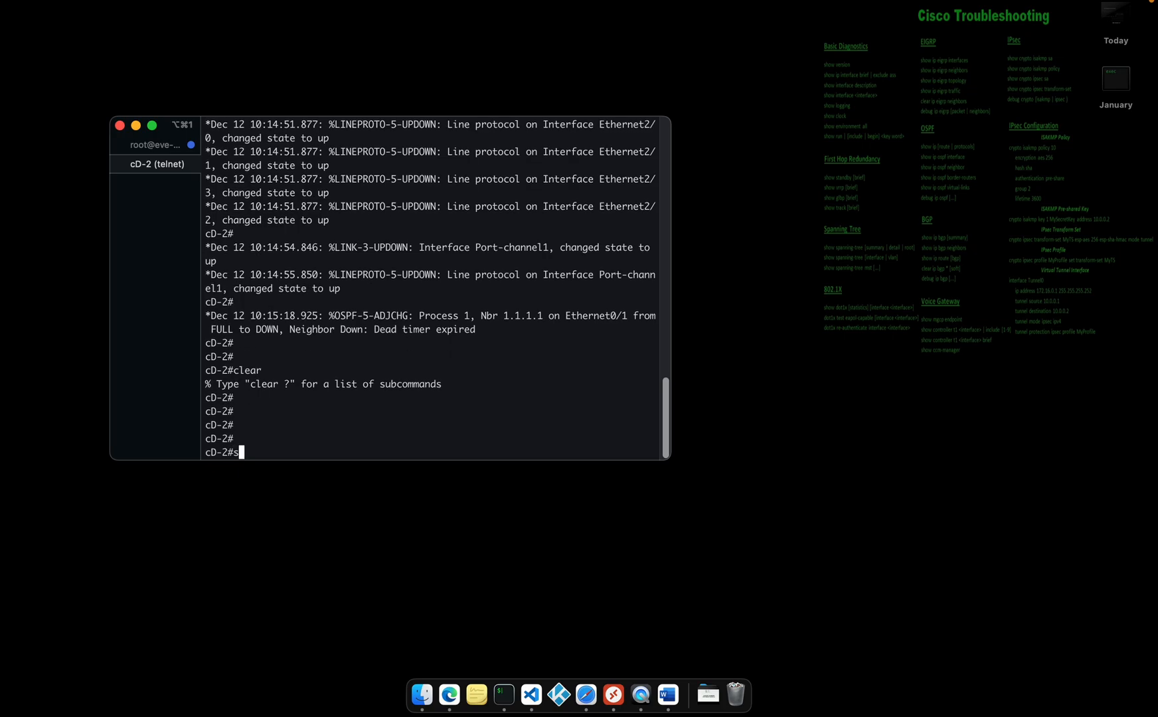
{"action": "type", "text": "sh vrrp"}
{"action": "key", "text": "Return"}
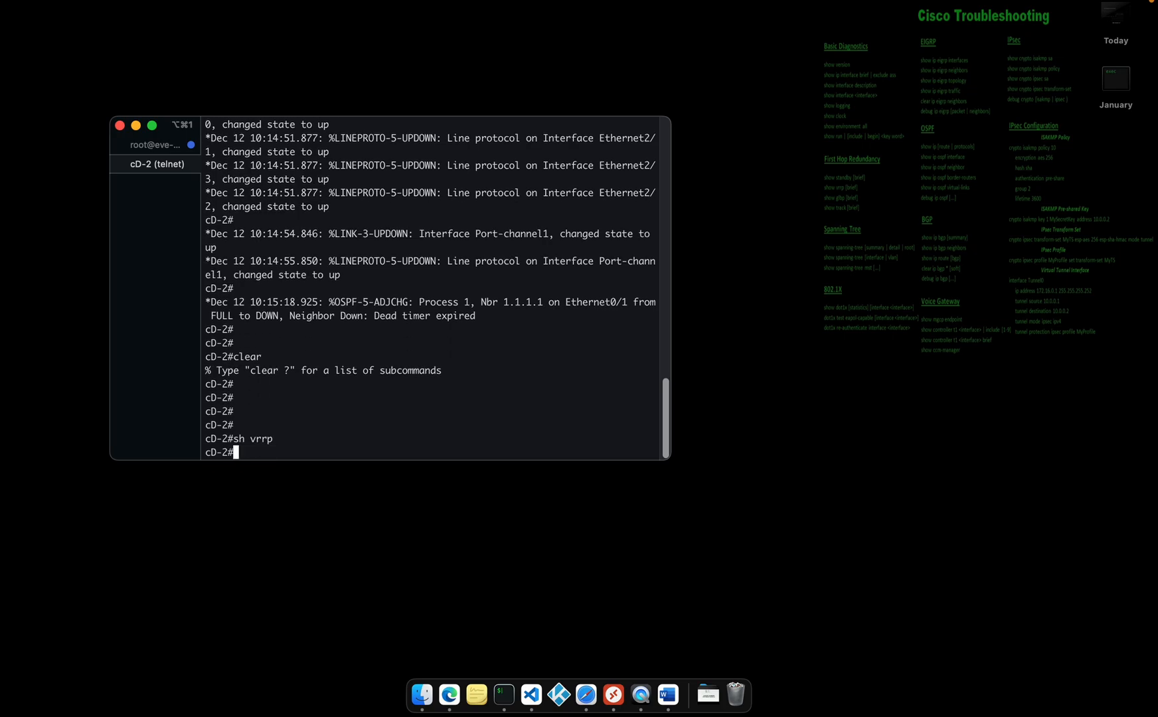
{"action": "key", "text": "Return"}
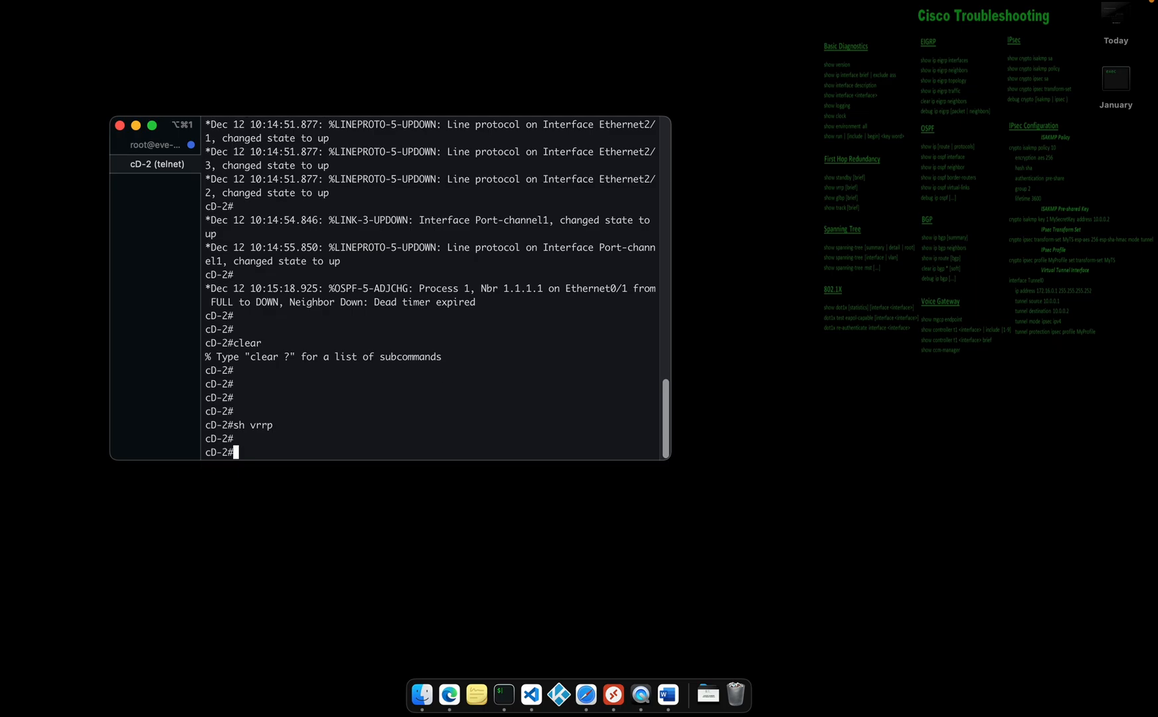
{"action": "key", "text": "ctrl+Right"}
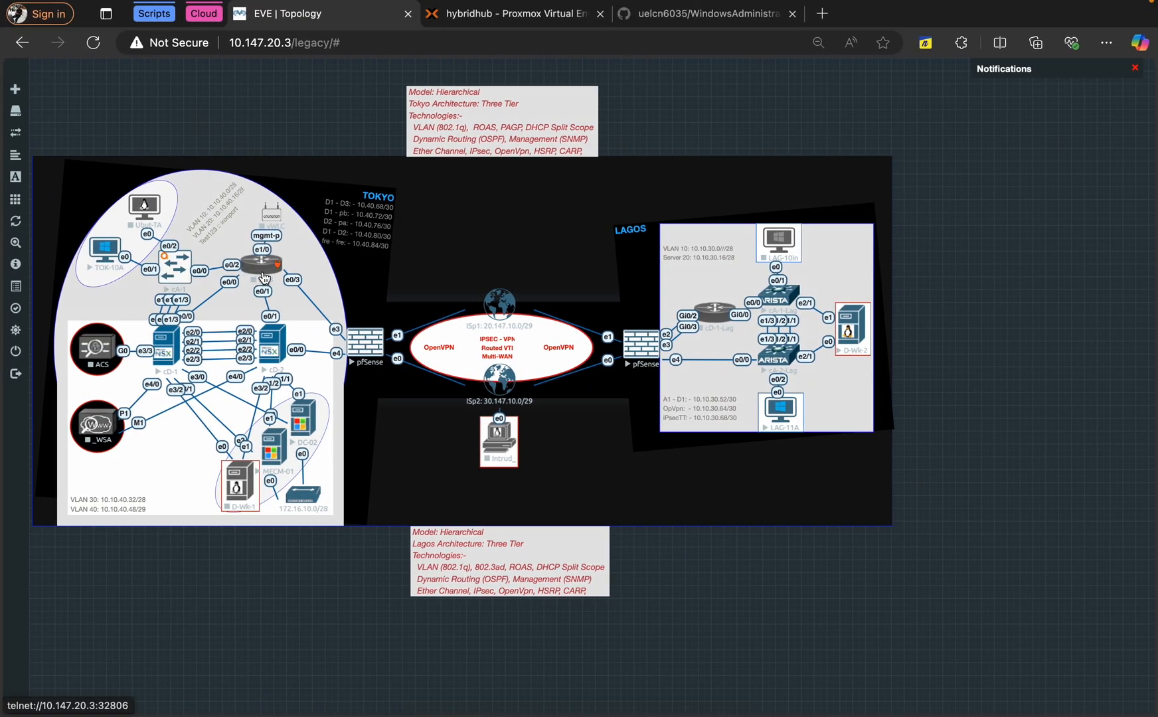
Start node cD-3, stop node cD-1, and launch cD-3's console in iTerm
{"action": "right_click", "coordinate": [271, 264]}
{"action": "left_click", "coordinate": [300, 298]}
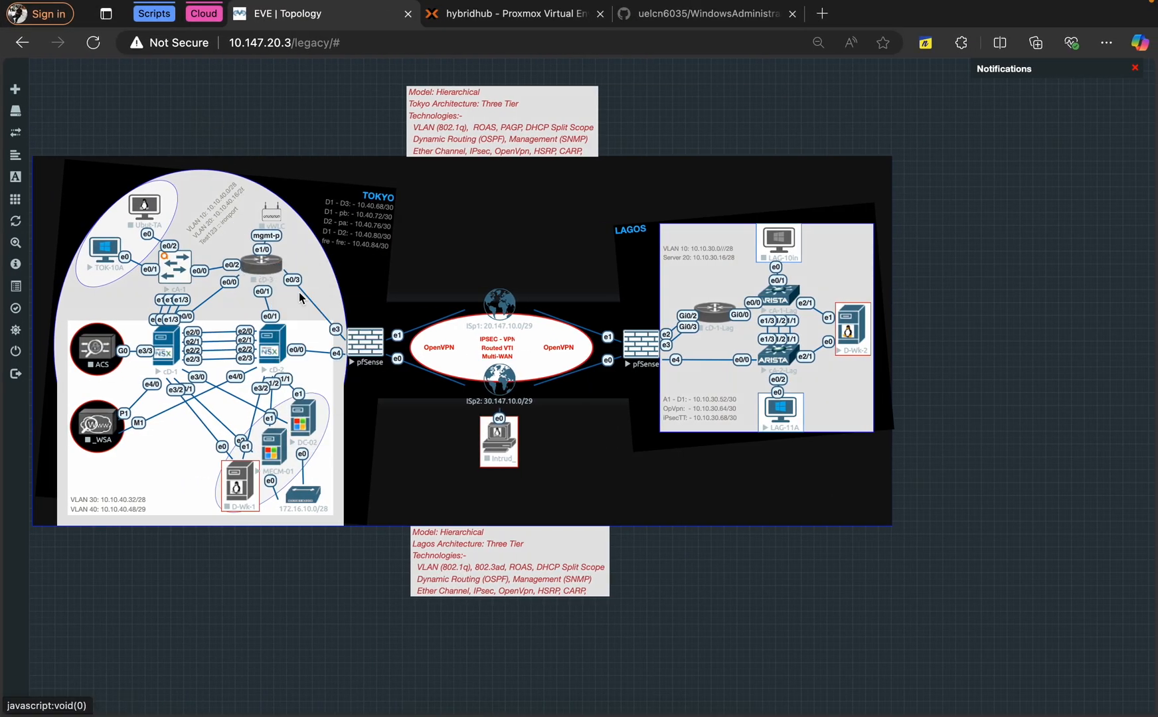
{"action": "right_click", "coordinate": [166, 352]}
{"action": "left_click", "coordinate": [199, 376]}
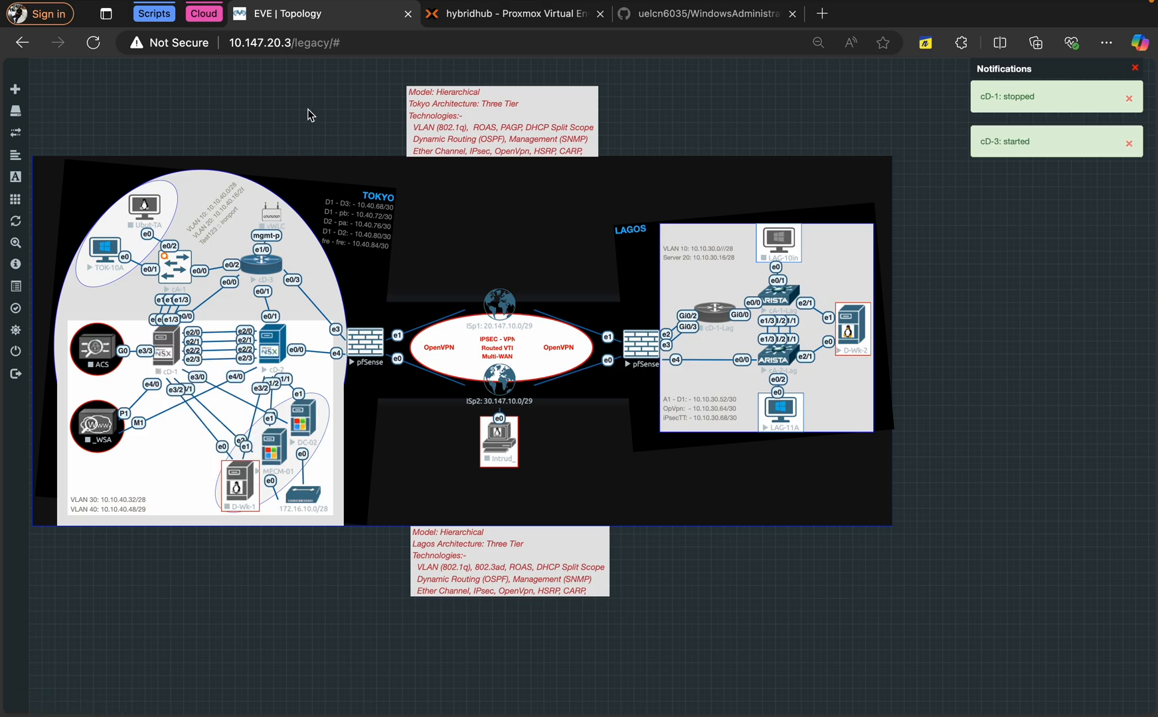
{"action": "left_click", "coordinate": [263, 266]}
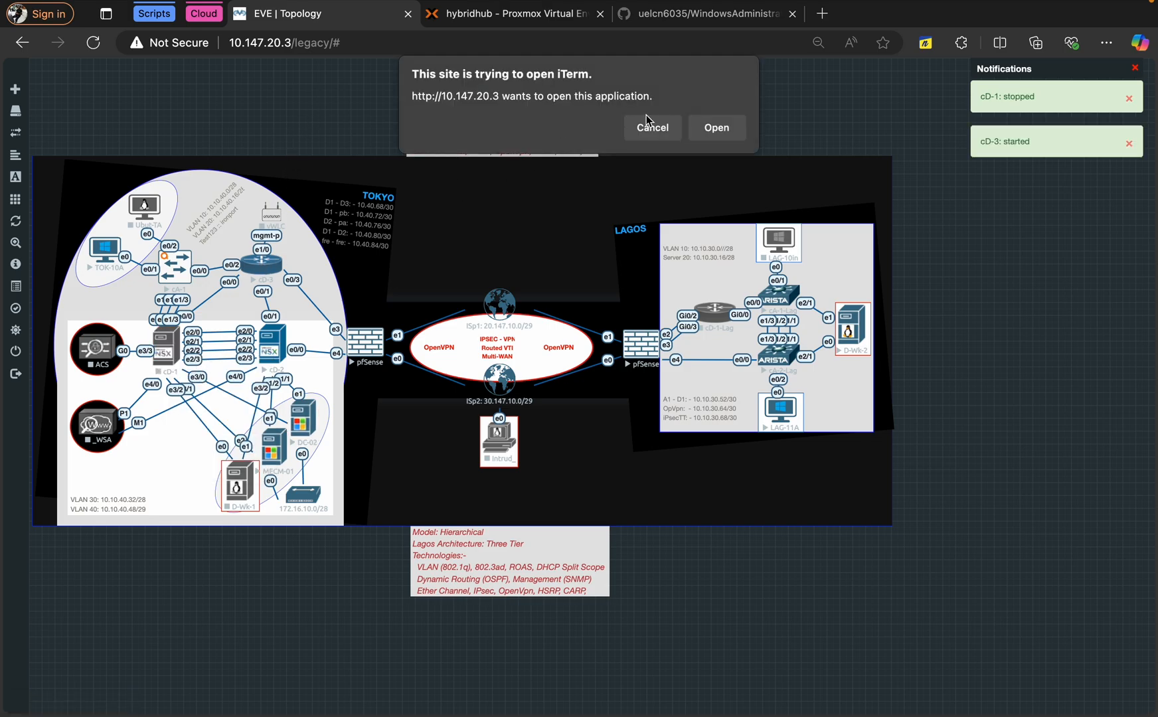
{"action": "left_click", "coordinate": [716, 127]}
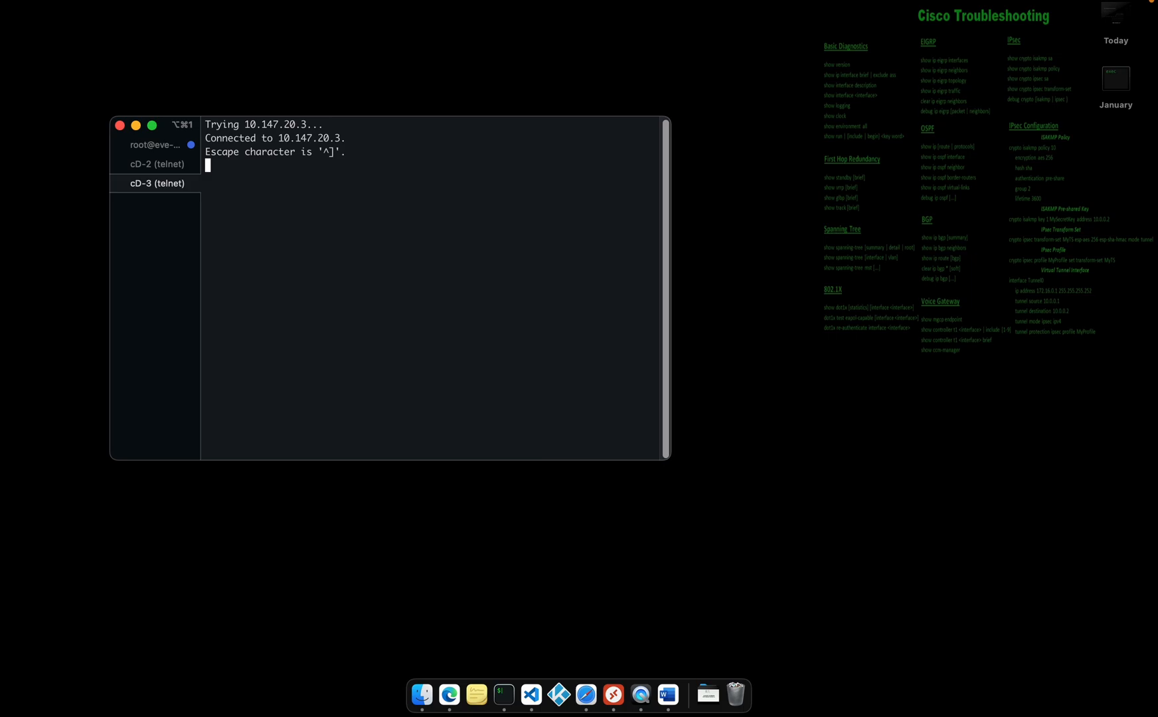
Run 'sh vrrp' on cD-3 and highlight Group 40's virtual IP 10.10.40.52
{"action": "key", "text": "Return"}
{"action": "key", "text": "Return"}
{"action": "key", "text": "Return"}
{"action": "key", "text": "Return"}
{"action": "key", "text": "Return"}
{"action": "key", "text": "Return"}
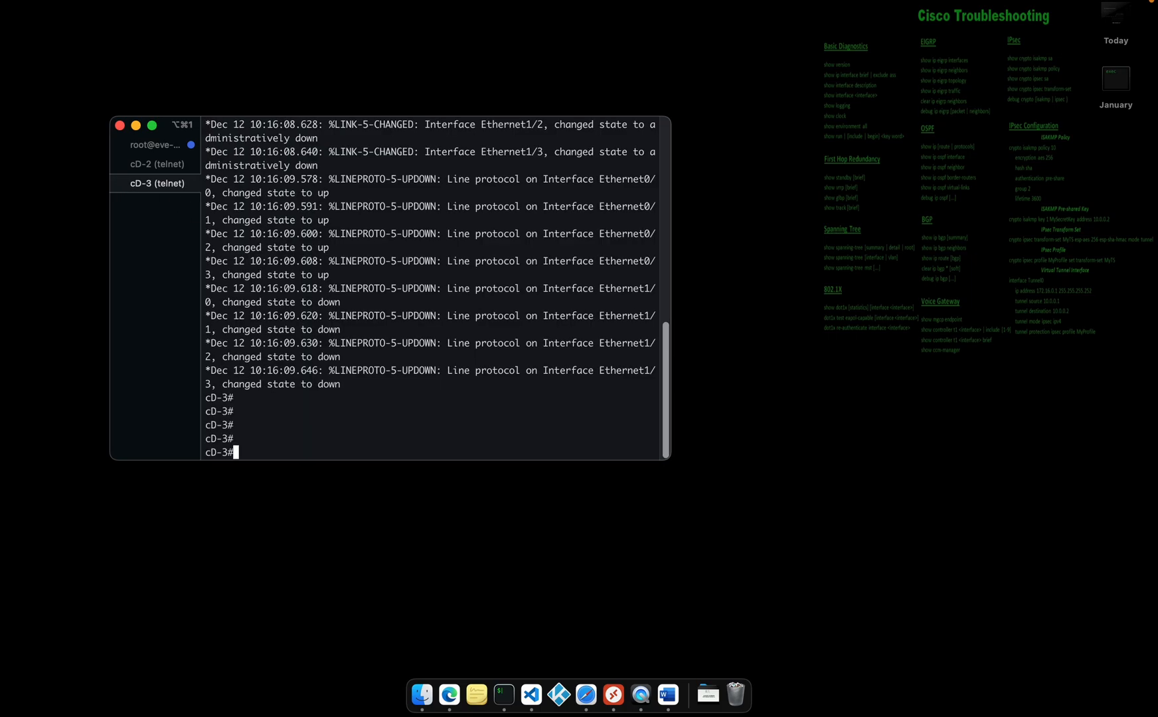
{"action": "type", "text": "sh "}
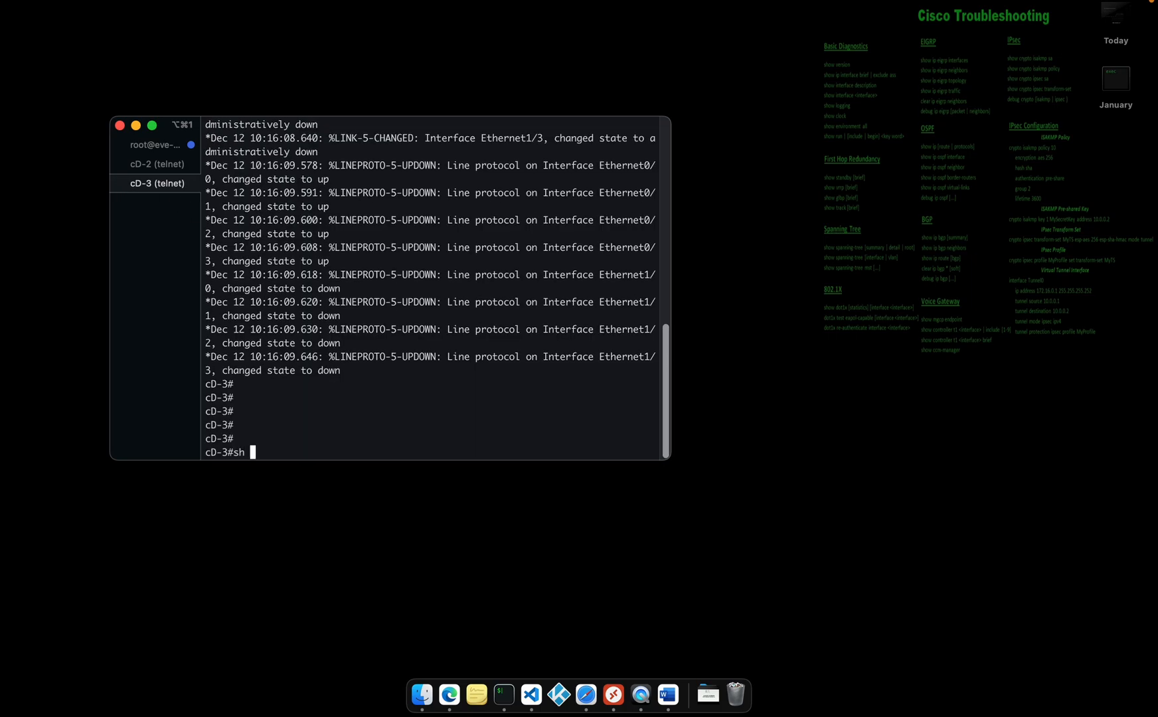
{"action": "type", "text": "vrrp"}
{"action": "key", "text": "Return"}
{"action": "key", "text": "Return"}
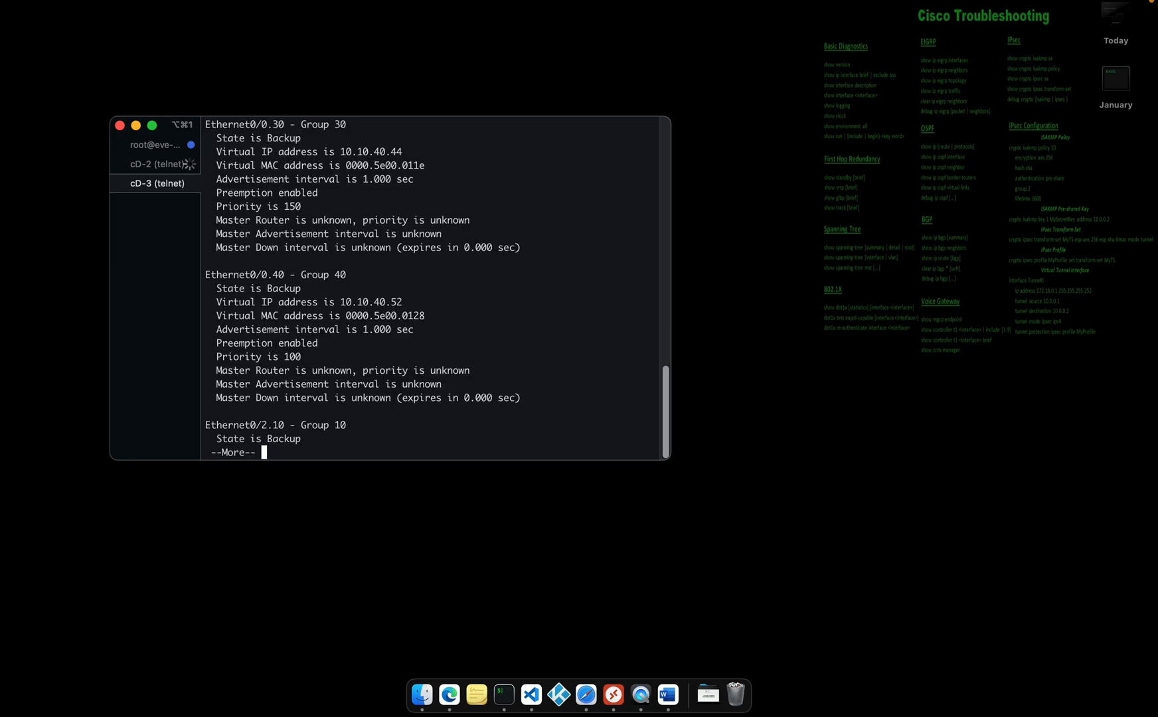
{"action": "left_click_drag", "start_coordinate": [232, 307], "coordinate": [421, 310]}
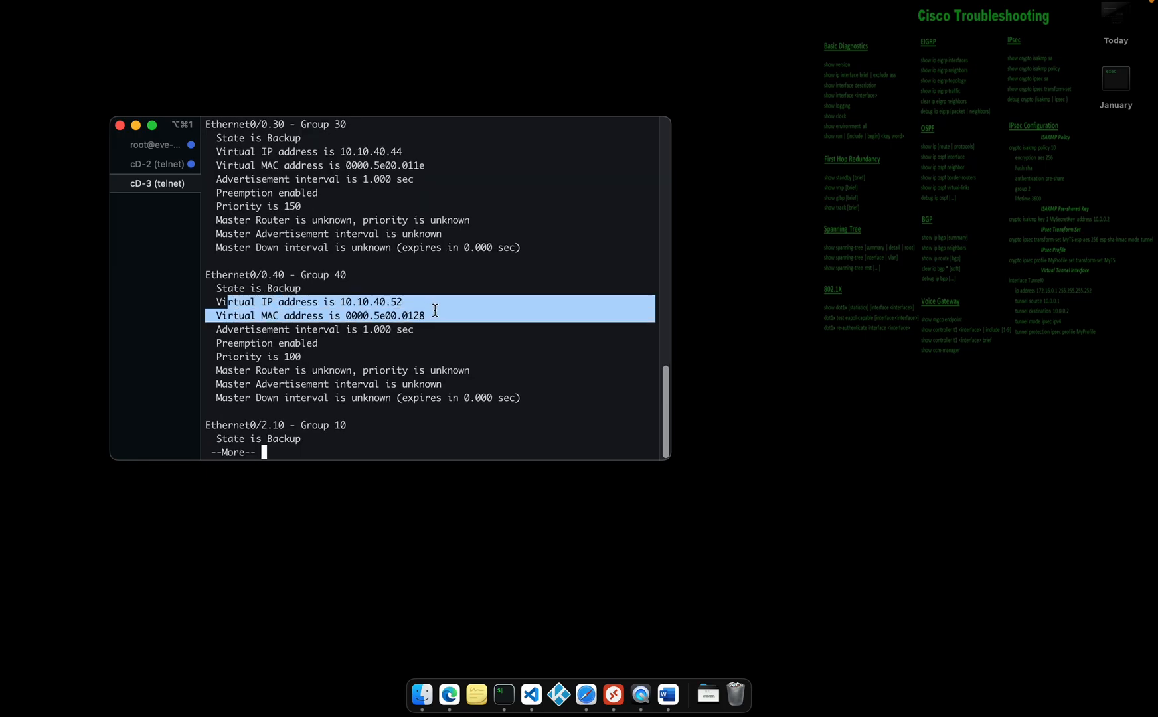
Scroll back through the VRRP output, highlighting Group 40's preemption setting and priority 100
{"action": "scroll", "coordinate": [406, 266], "scroll_direction": "up", "scroll_amount": 3}
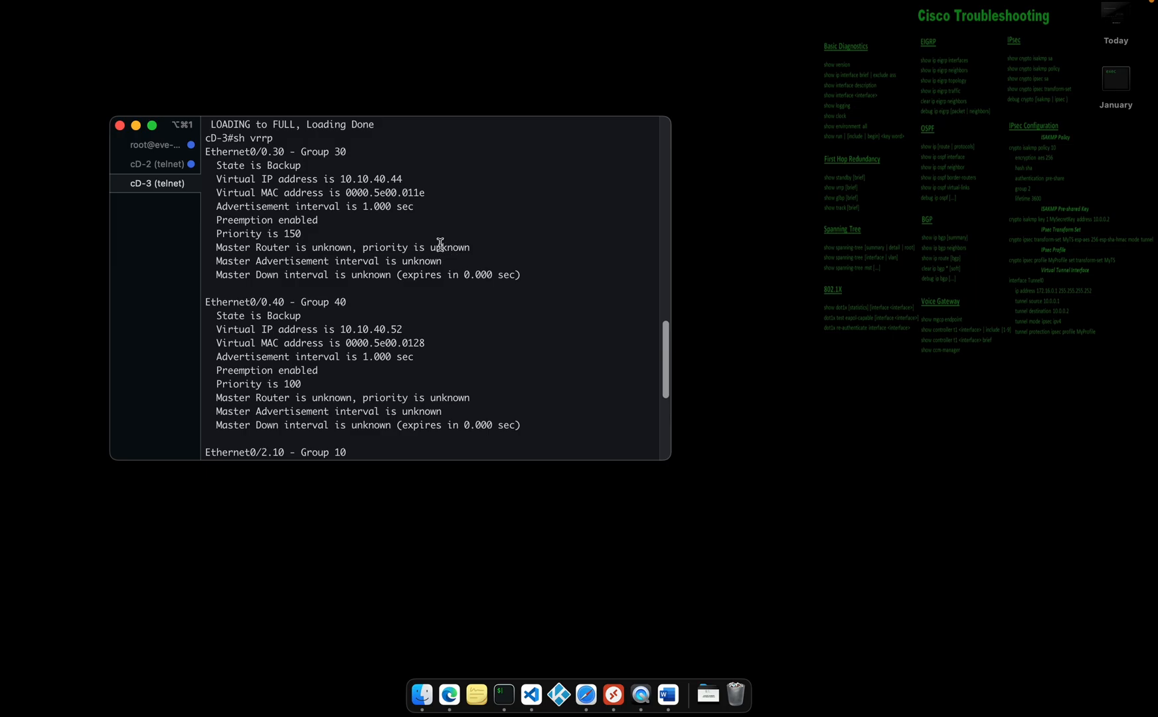
{"action": "scroll", "coordinate": [441, 245], "scroll_direction": "up", "scroll_amount": 5}
{"action": "scroll", "coordinate": [440, 245], "scroll_direction": "down", "scroll_amount": 10}
{"action": "scroll", "coordinate": [440, 245], "scroll_direction": "up", "scroll_amount": 4}
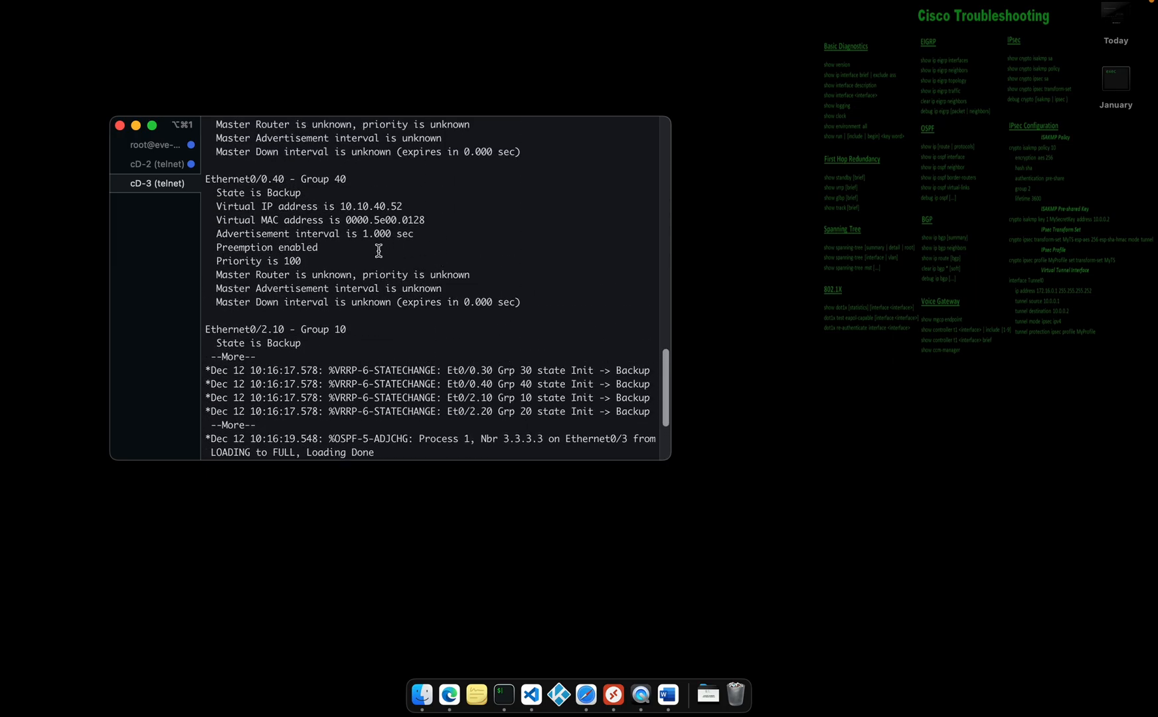
{"action": "left_click_drag", "start_coordinate": [379, 250], "coordinate": [241, 251]}
{"action": "left_click_drag", "start_coordinate": [322, 265], "coordinate": [255, 265]}
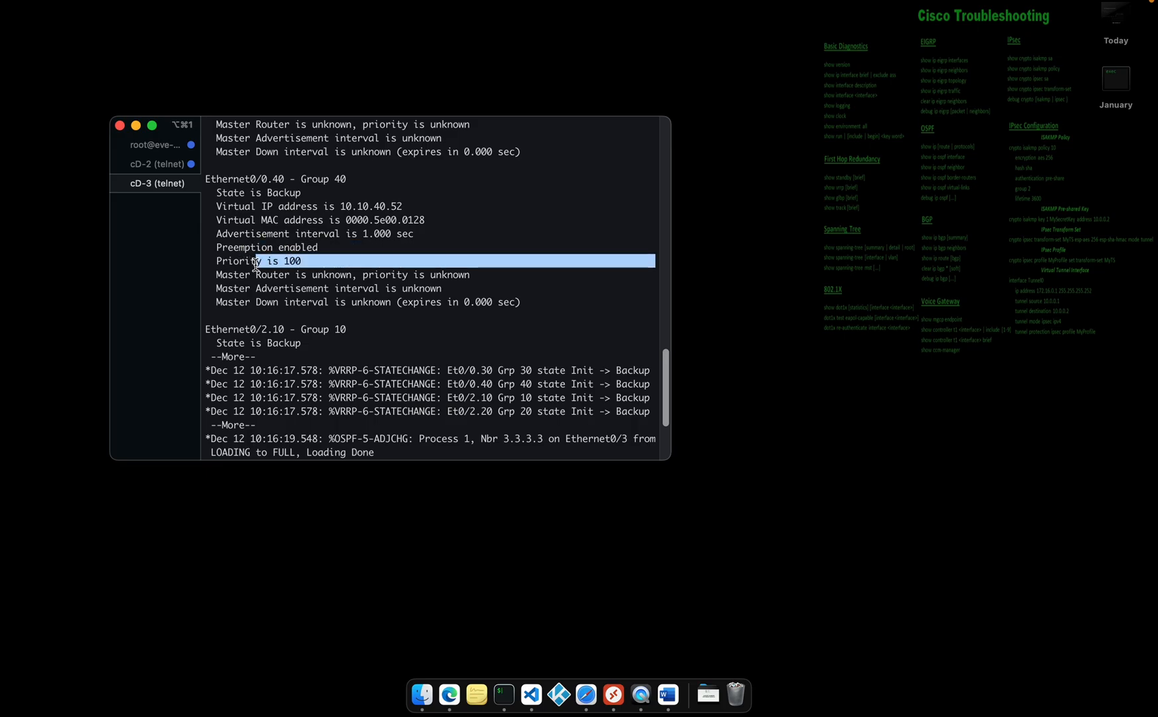
{"action": "left_click", "coordinate": [256, 265]}
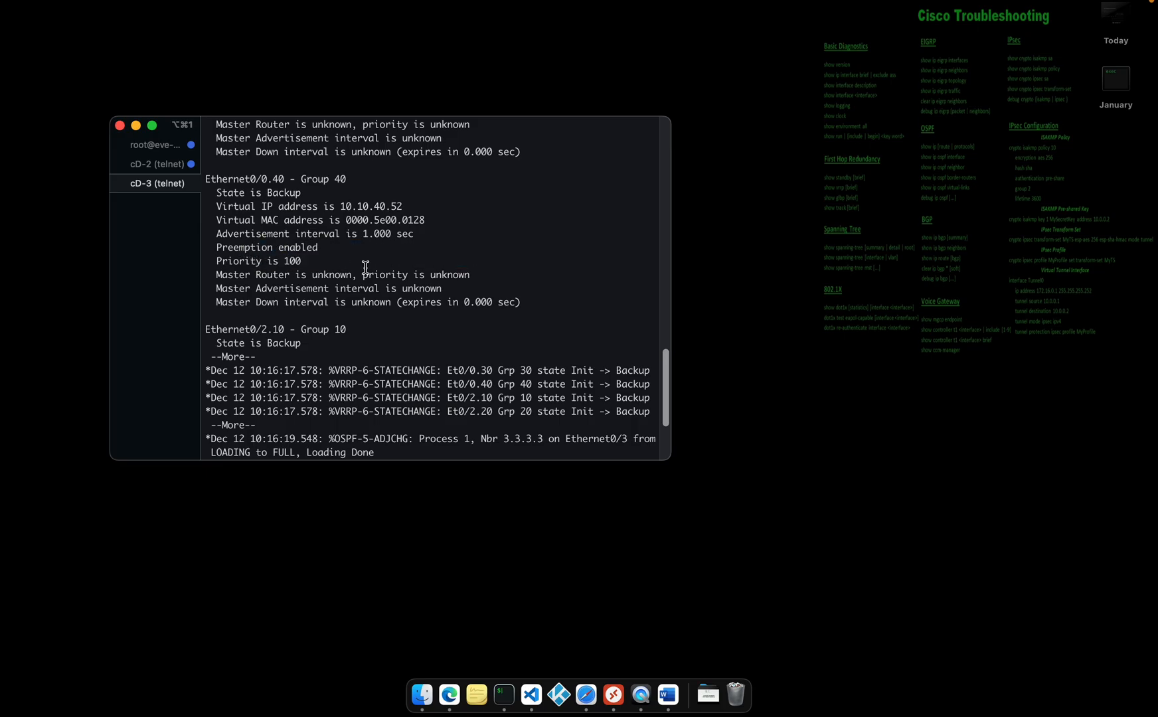
{"action": "key", "text": "ctrl+Right"}
{"action": "key", "text": "ctrl+Right"}
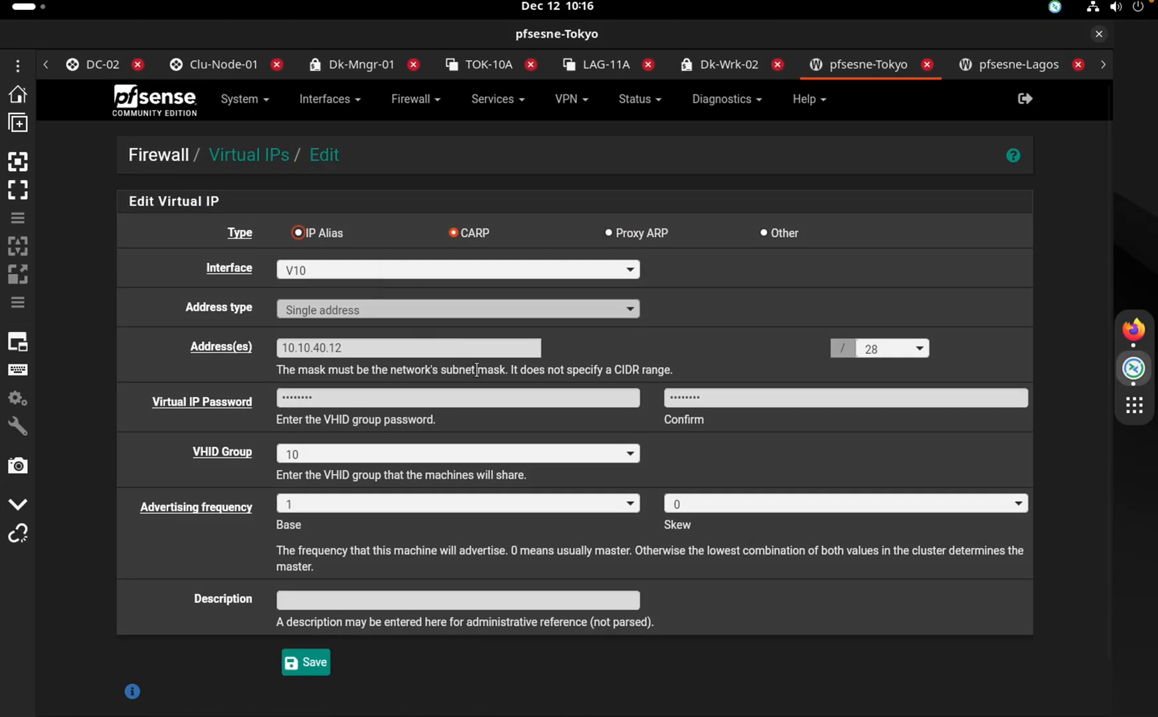
Reorder the desktop spaces so pfSense sits second, then return to the pfSense page
{"action": "key", "text": "ctrl+Up"}
{"action": "left_click_drag", "start_coordinate": [730, 90], "coordinate": [565, 60]}
{"action": "left_click", "coordinate": [712, 69]}
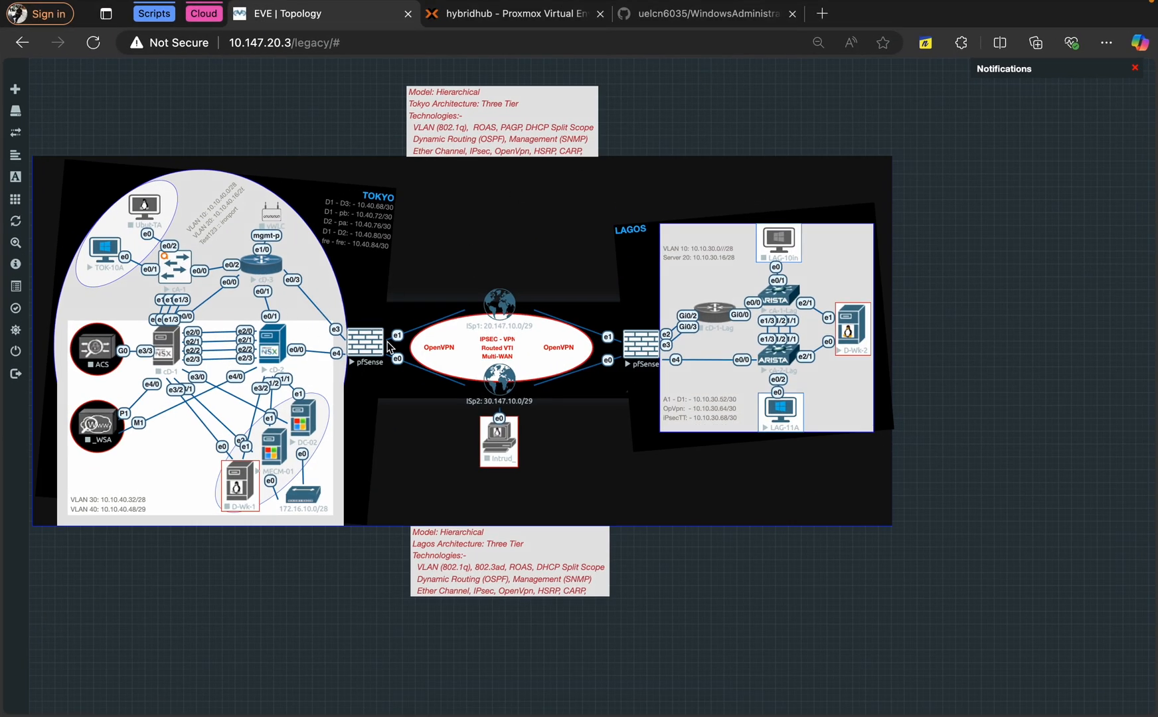
{"action": "key", "text": "ctrl+Left"}
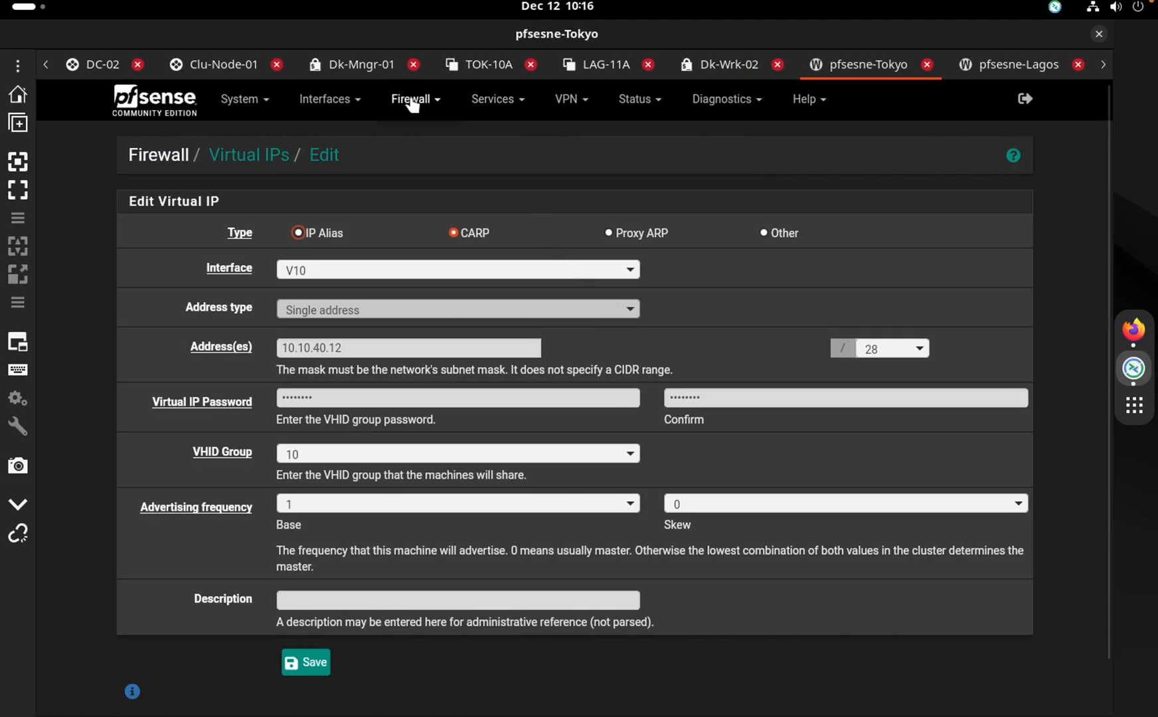
Edit the 10.10.40.44 V30 virtual IP and confirm VHID group 30 and base frequency 1
{"action": "left_click", "coordinate": [411, 106]}
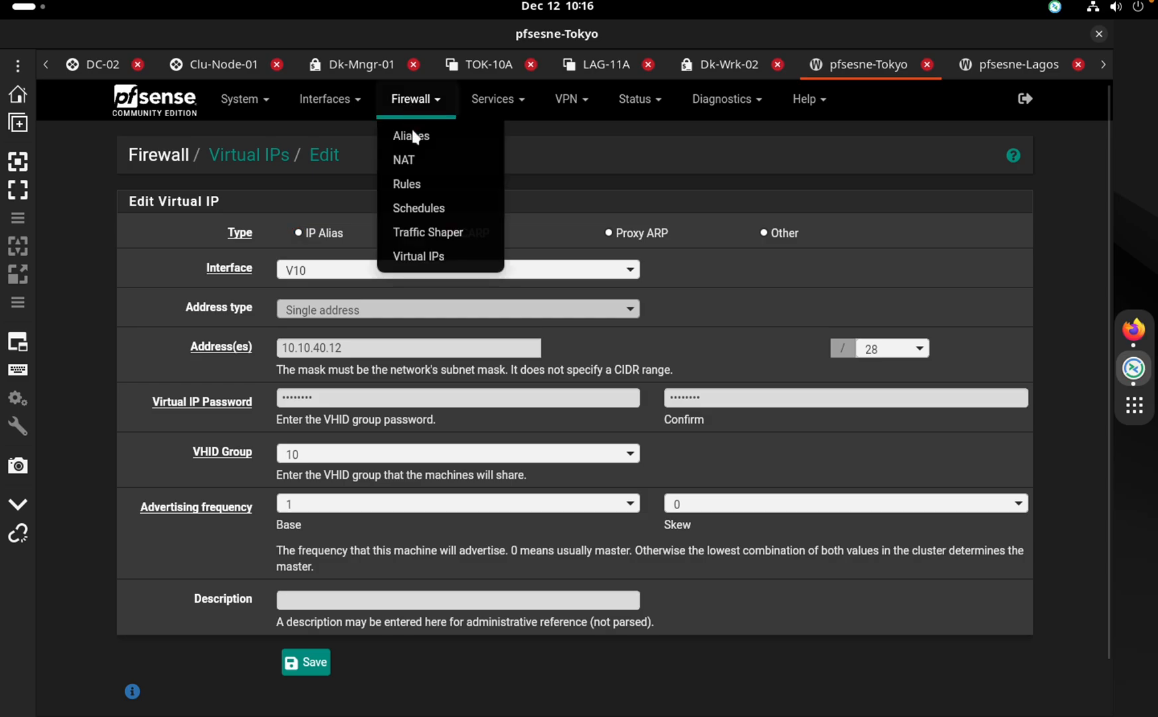
{"action": "left_click", "coordinate": [419, 257]}
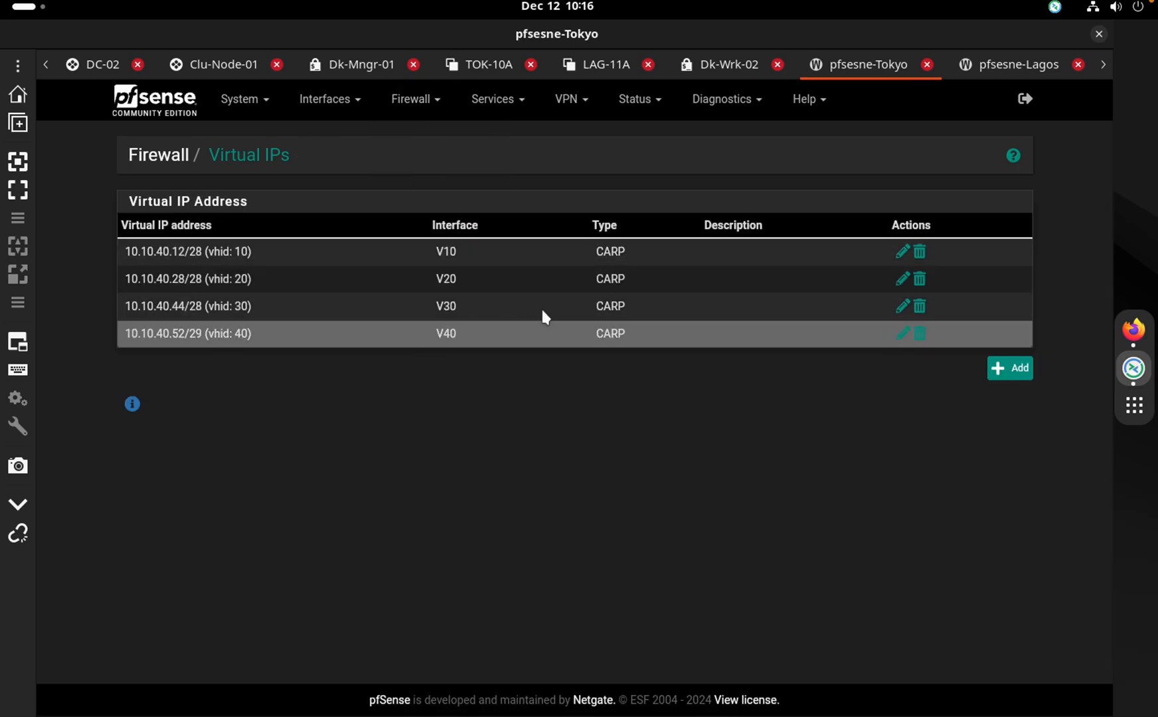
{"action": "left_click", "coordinate": [903, 309]}
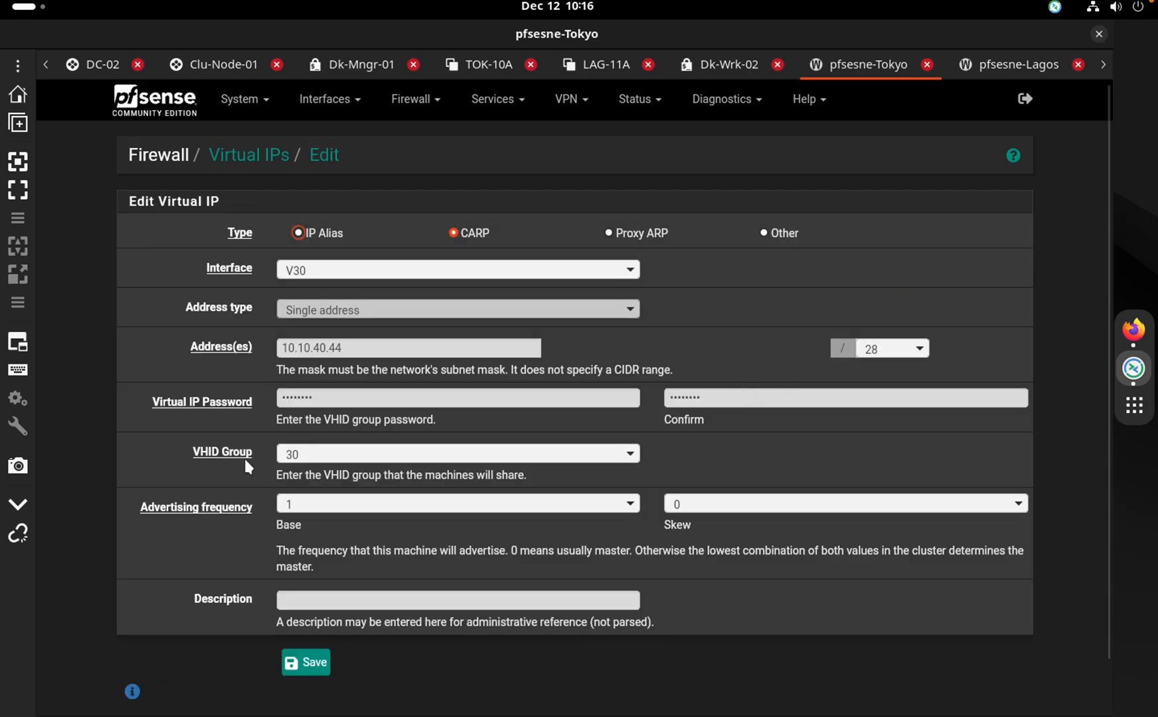
{"action": "left_click", "coordinate": [335, 460]}
{"action": "left_click", "coordinate": [223, 539]}
{"action": "left_click", "coordinate": [326, 508]}
{"action": "left_click", "coordinate": [192, 473]}
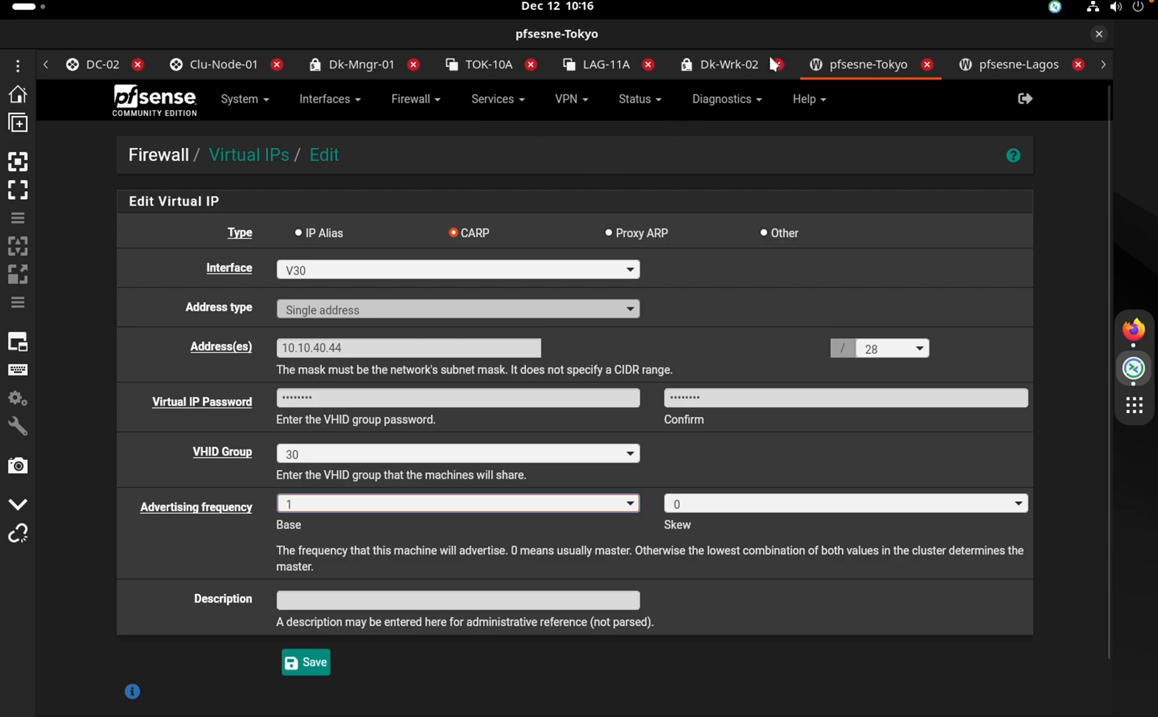
{"action": "left_click", "coordinate": [503, 100]}
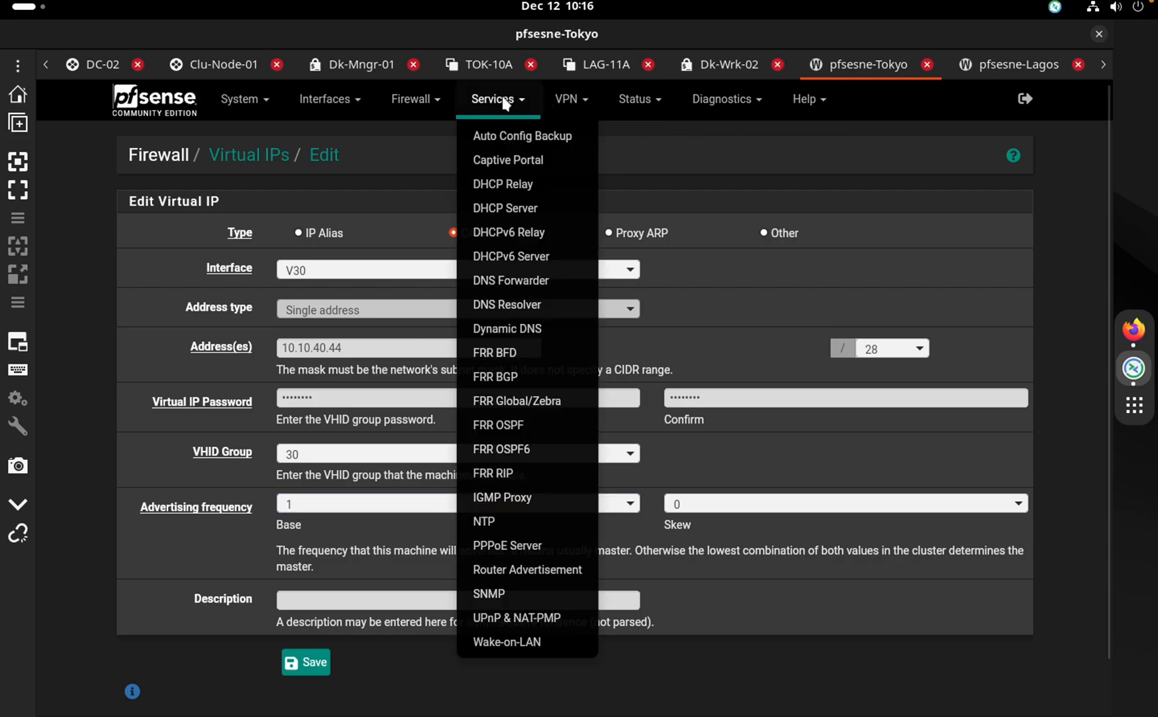
Open the DHCP Server settings and view the V20 interface's configuration
{"action": "left_click", "coordinate": [638, 144]}
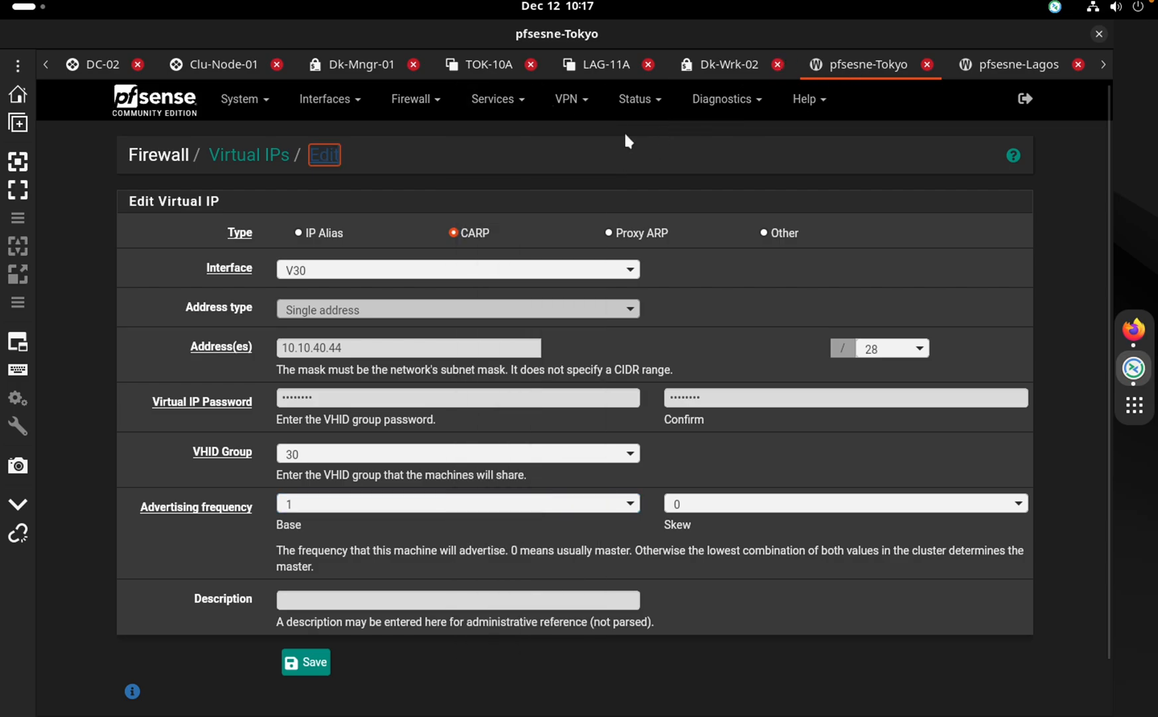
{"action": "left_click", "coordinate": [568, 101]}
{"action": "left_click", "coordinate": [500, 101]}
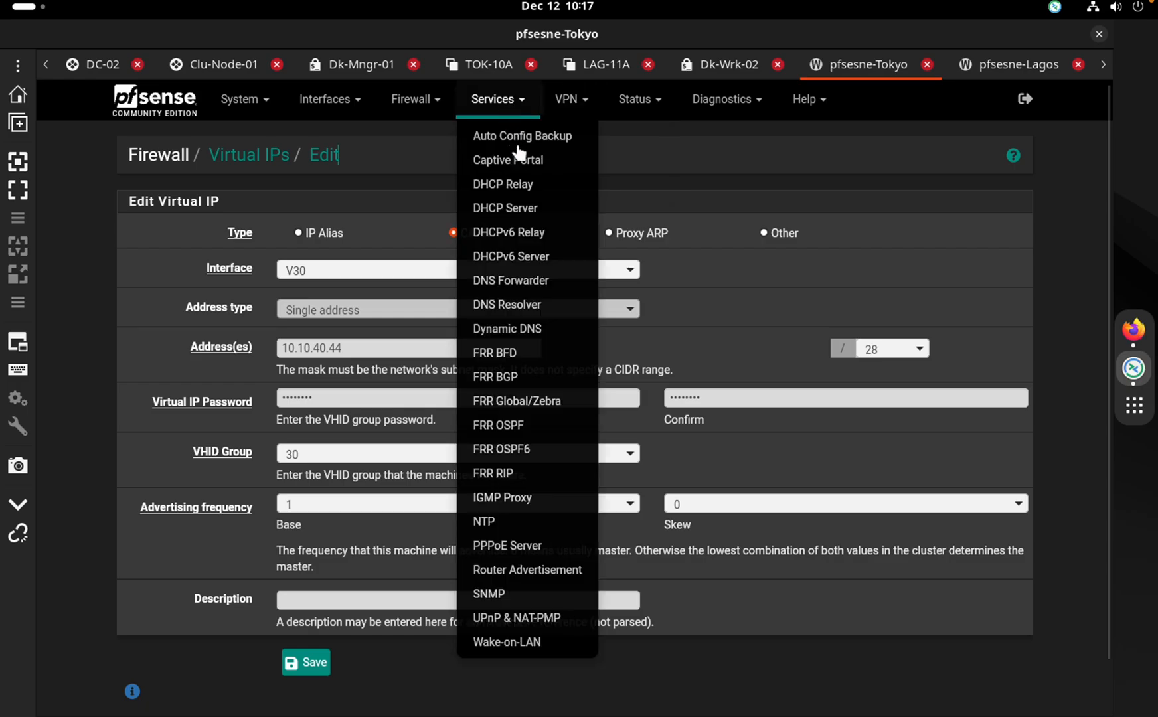
{"action": "left_click", "coordinate": [529, 212]}
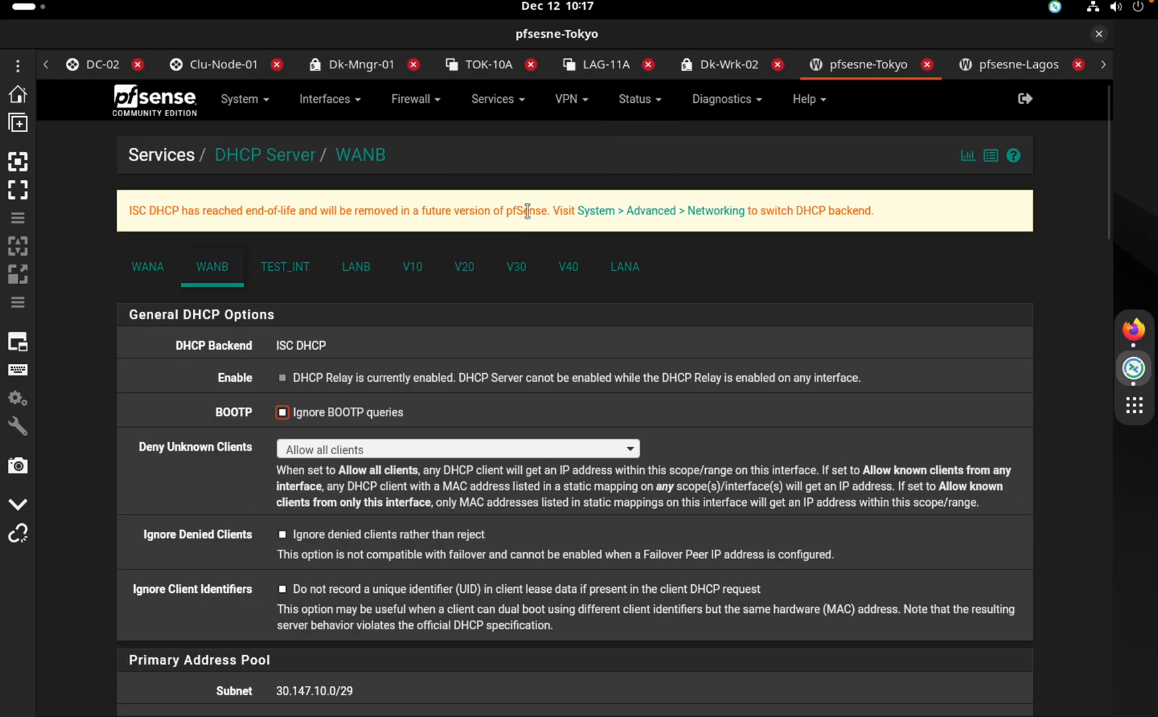
{"action": "scroll", "coordinate": [458, 319], "scroll_direction": "down", "scroll_amount": 15}
{"action": "scroll", "coordinate": [464, 274], "scroll_direction": "up", "scroll_amount": 11}
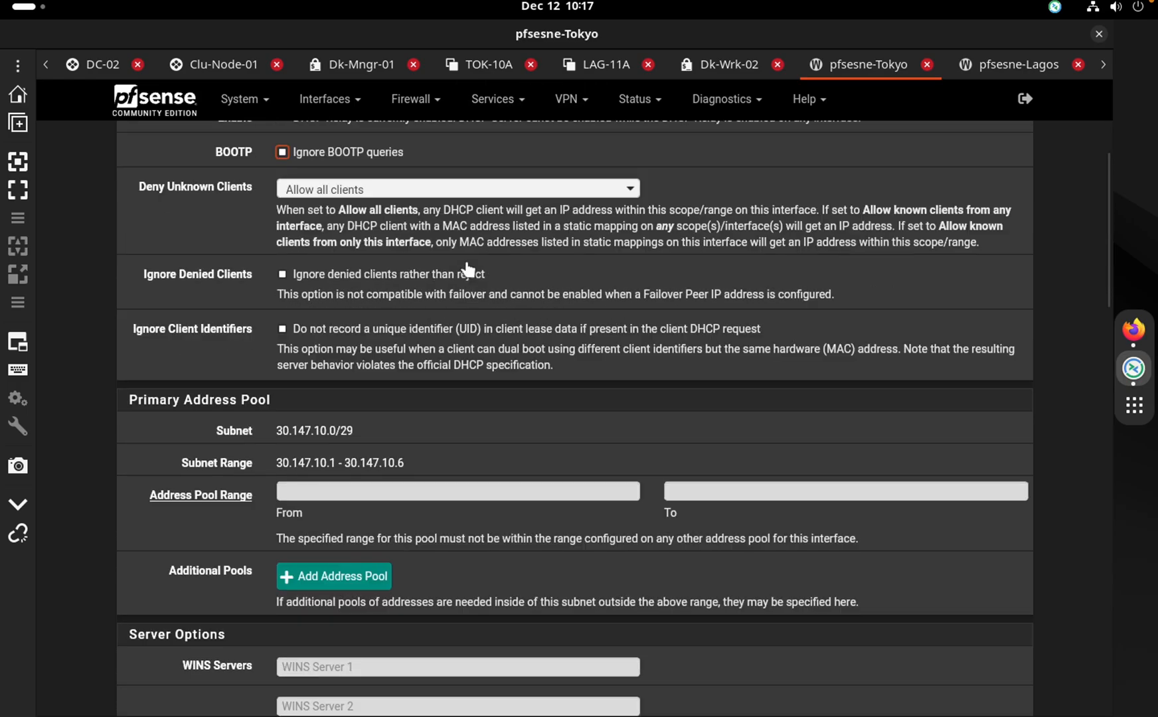
{"action": "scroll", "coordinate": [467, 274], "scroll_direction": "up", "scroll_amount": 4}
{"action": "left_click", "coordinate": [473, 271]}
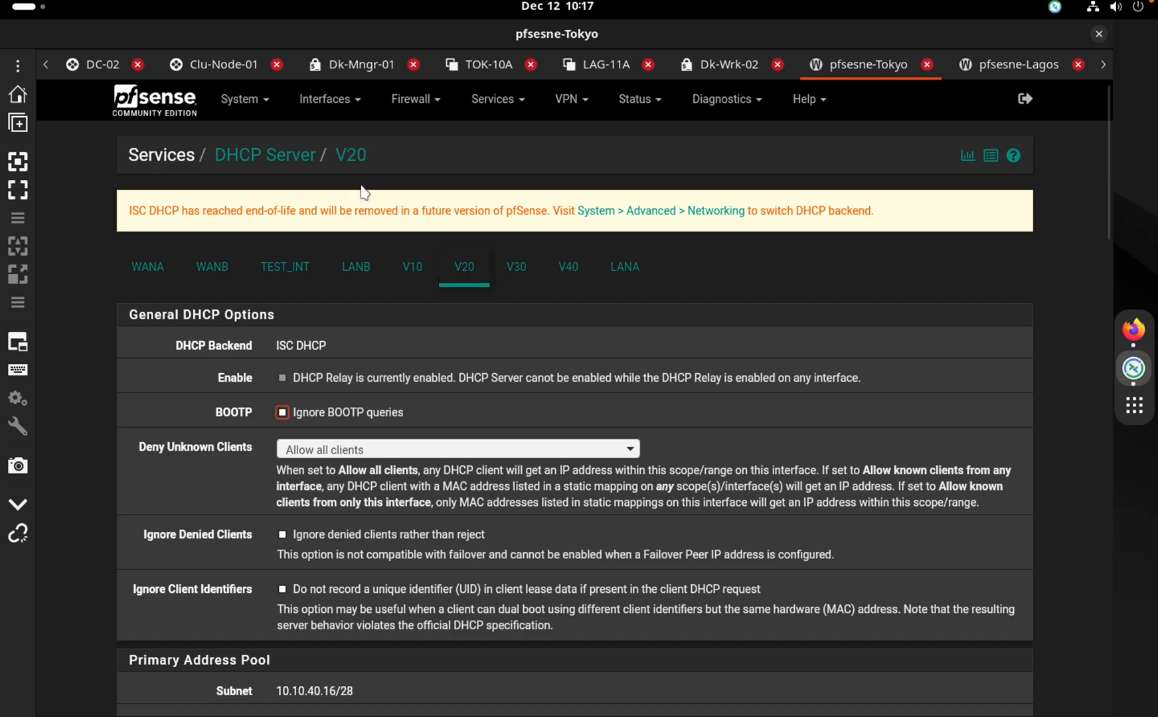
On the Lagos firewall, review the V50 DHCP settings with pool 10.10.30.1–10.10.30.11
{"action": "key", "text": "ctrl+Right"}
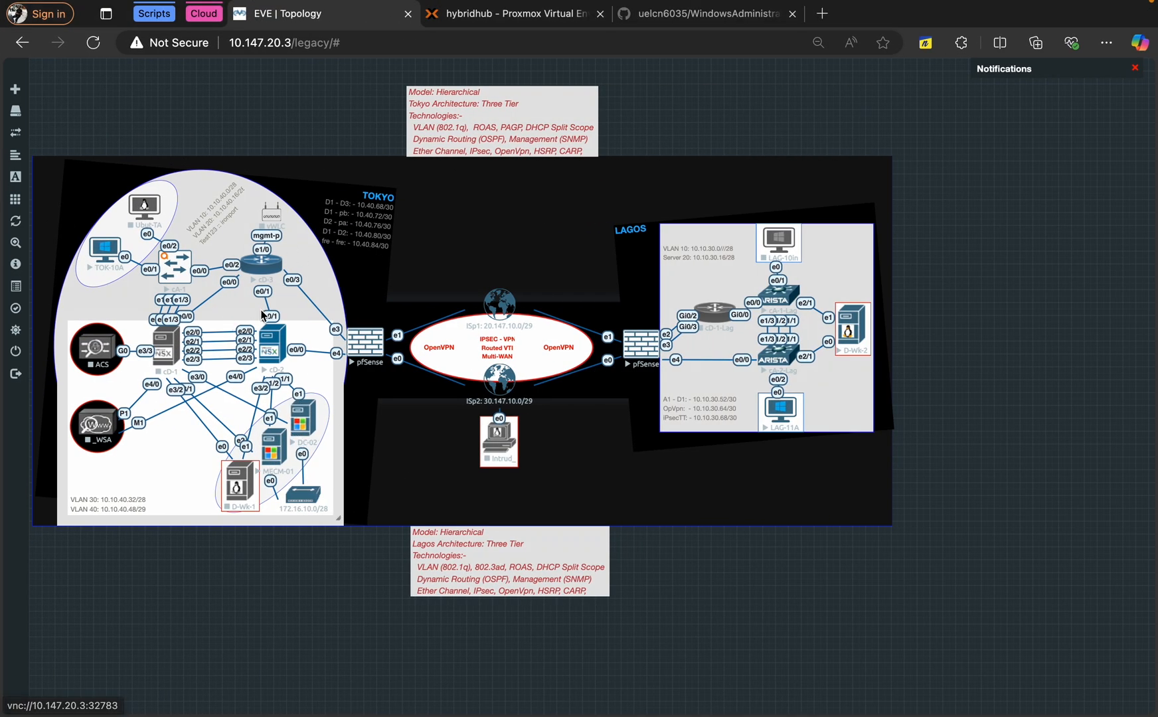
{"action": "key", "text": "ctrl+Left"}
{"action": "left_click", "coordinate": [983, 65]}
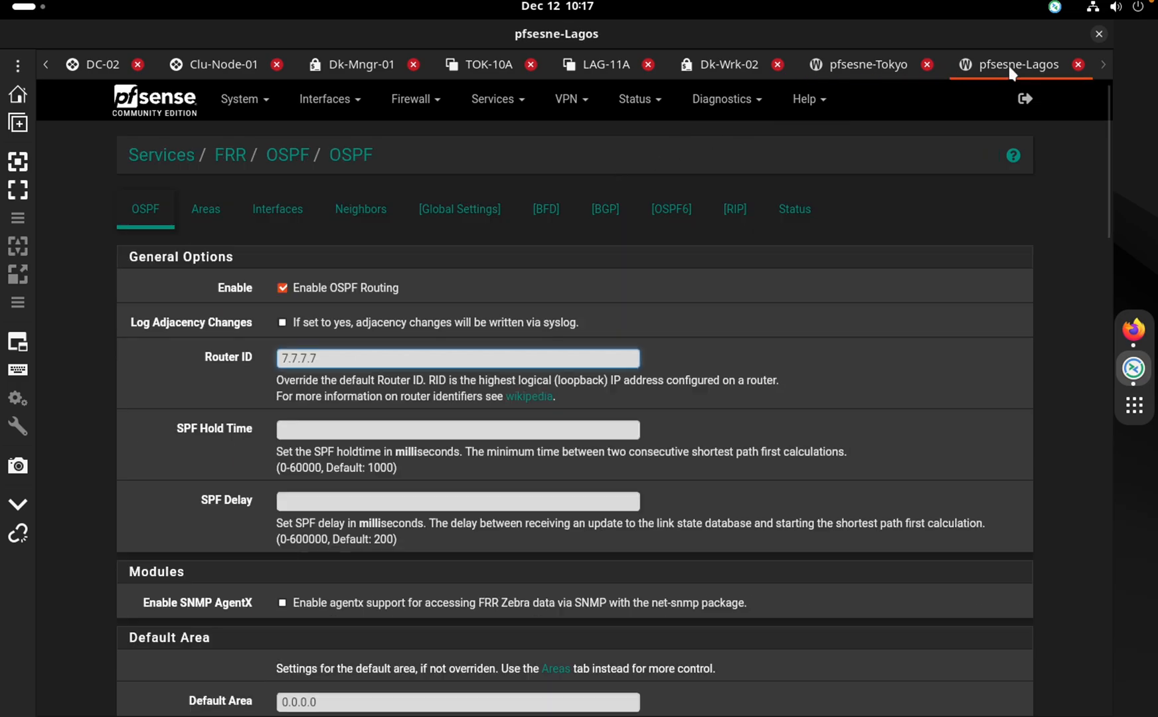
{"action": "left_click", "coordinate": [497, 99]}
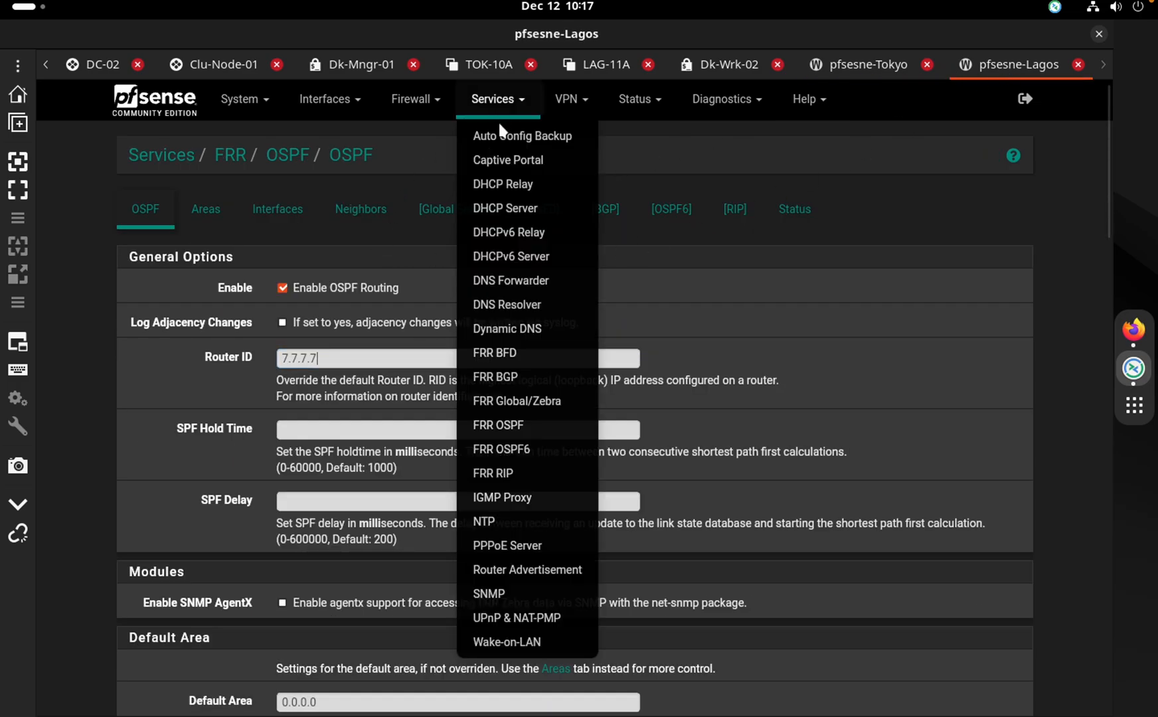
{"action": "left_click", "coordinate": [515, 210]}
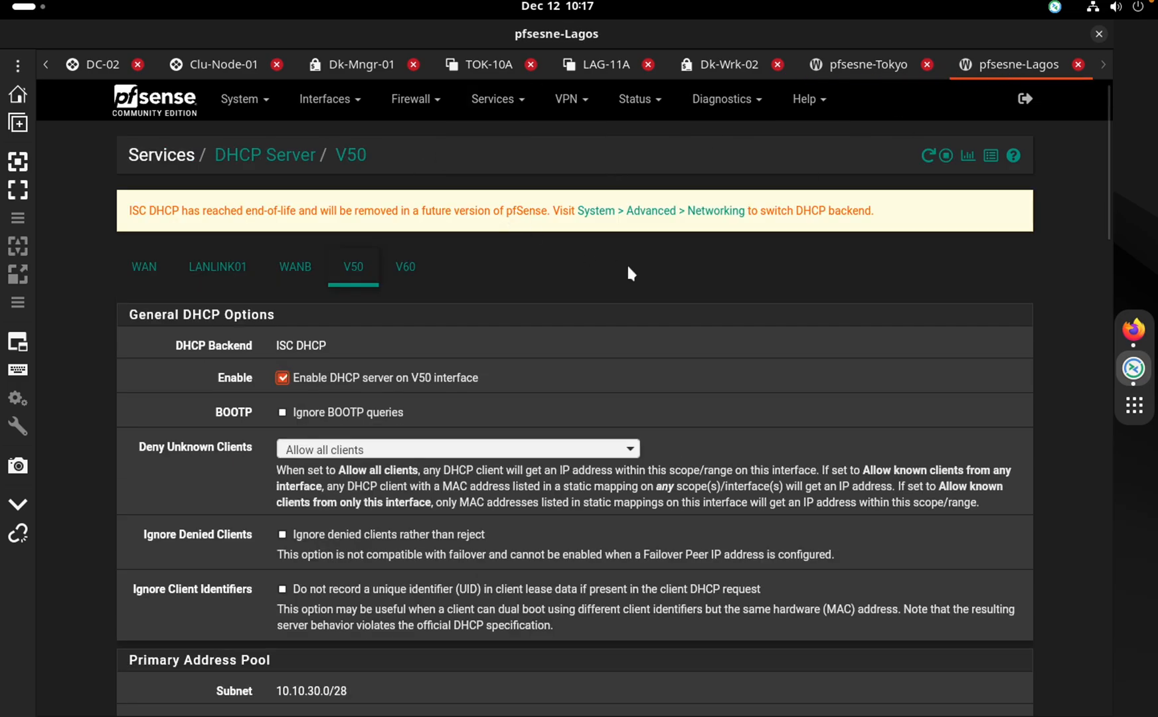
{"action": "scroll", "coordinate": [718, 287], "scroll_direction": "down", "scroll_amount": 8}
{"action": "scroll", "coordinate": [717, 277], "scroll_direction": "up", "scroll_amount": 5}
{"action": "scroll", "coordinate": [713, 277], "scroll_direction": "down", "scroll_amount": 1}
{"action": "scroll", "coordinate": [713, 276], "scroll_direction": "down", "scroll_amount": 10}
{"action": "left_click_drag", "start_coordinate": [1109, 350], "coordinate": [1122, 137]}
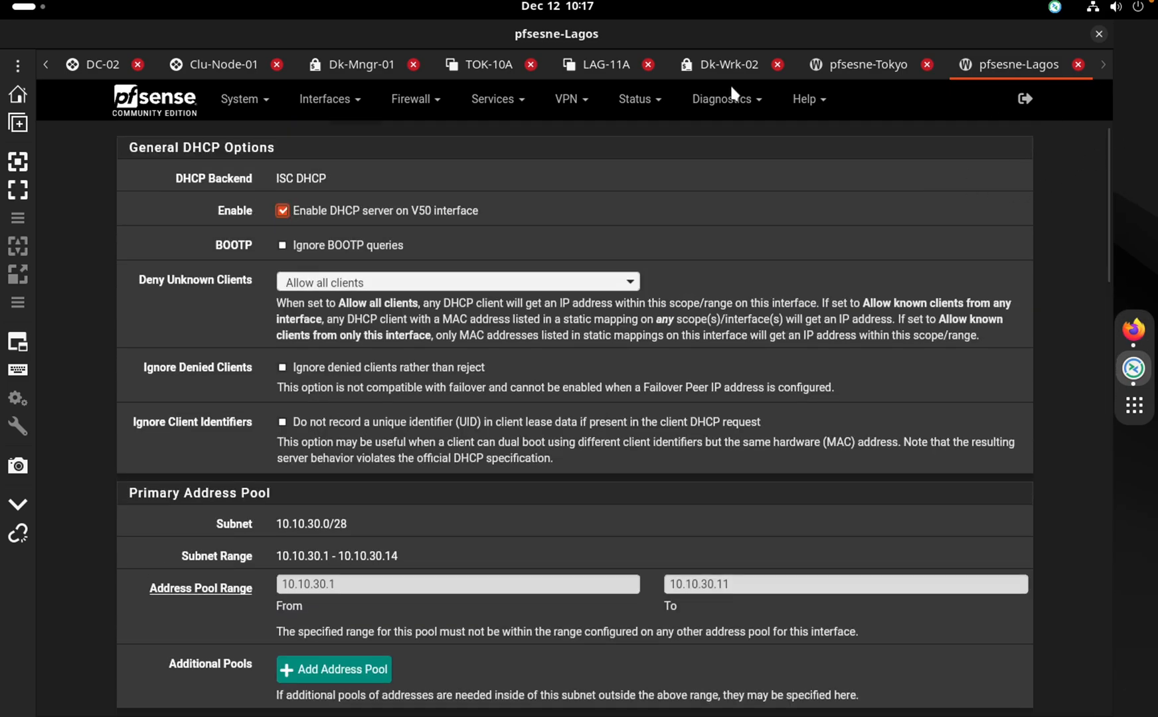
{"action": "left_click", "coordinate": [638, 99]}
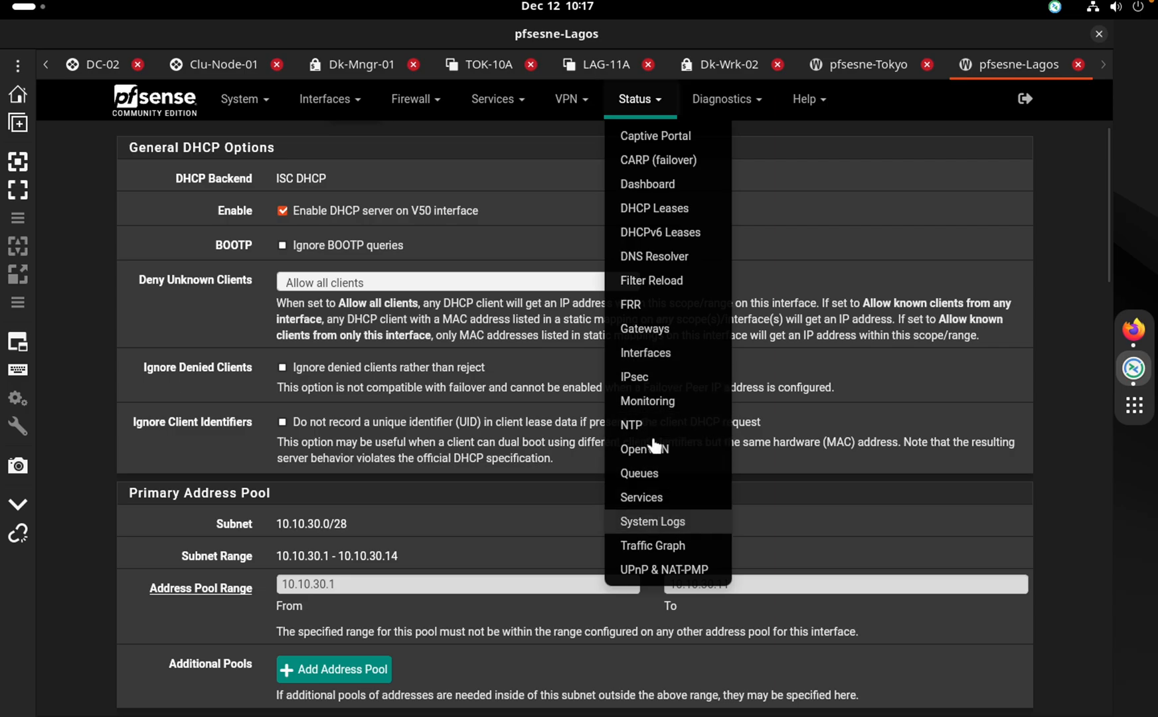
{"action": "left_click", "coordinate": [664, 209]}
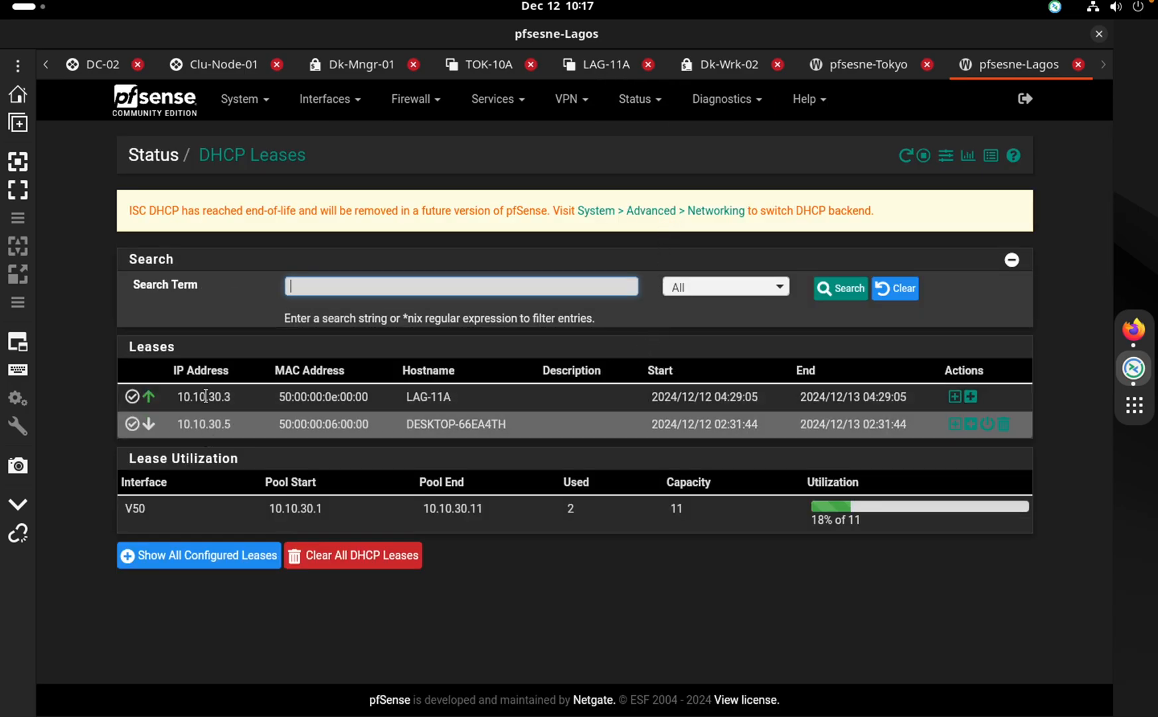
{"action": "left_click_drag", "start_coordinate": [331, 509], "coordinate": [236, 400]}
{"action": "left_click", "coordinate": [236, 400]}
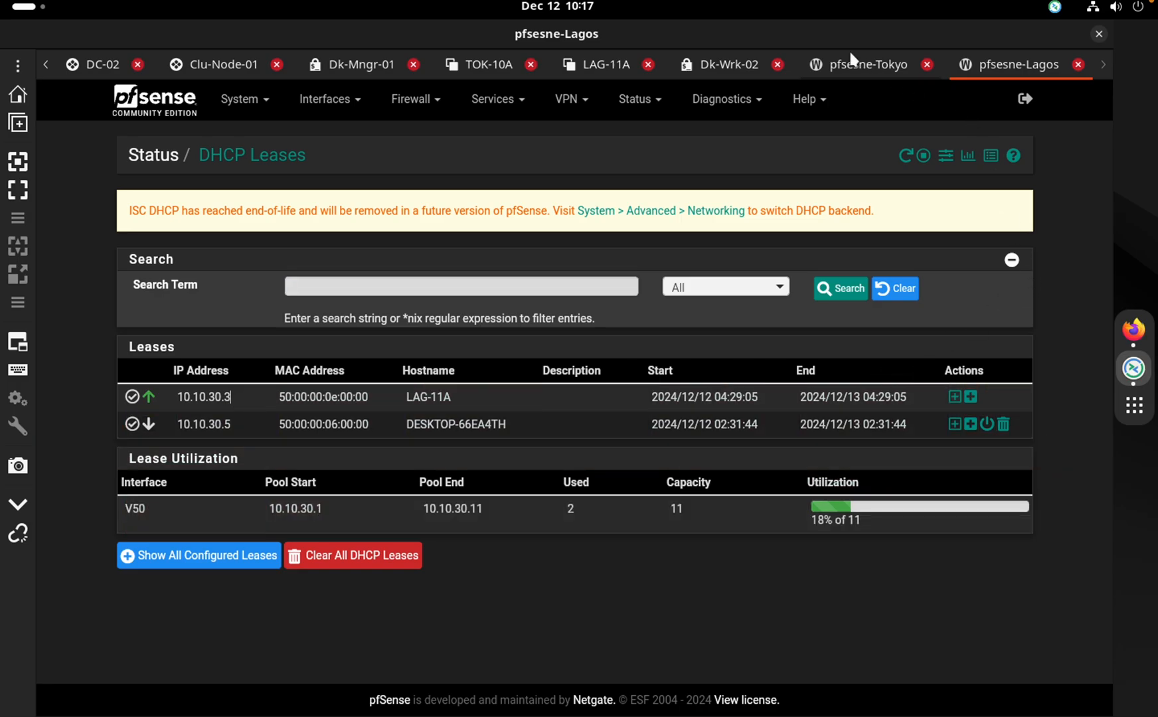
{"action": "key", "text": "ctrl+Right"}
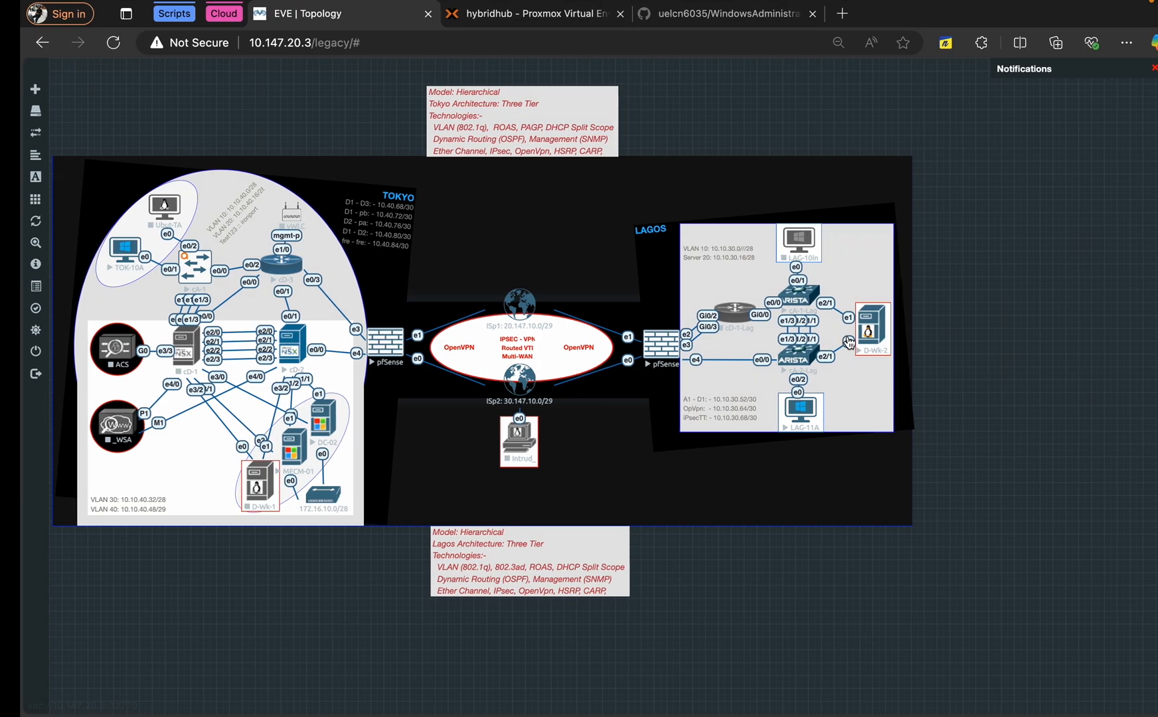
{"action": "key", "text": "ctrl+Left"}
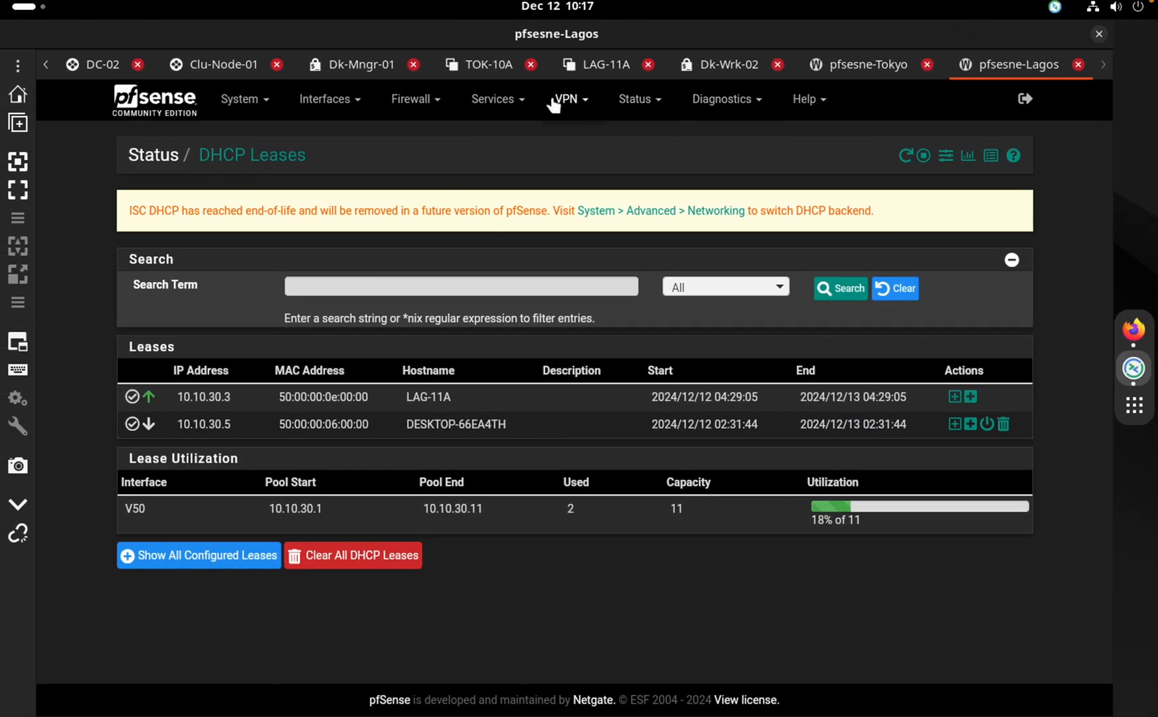
{"action": "left_click", "coordinate": [497, 100]}
{"action": "left_click", "coordinate": [526, 214]}
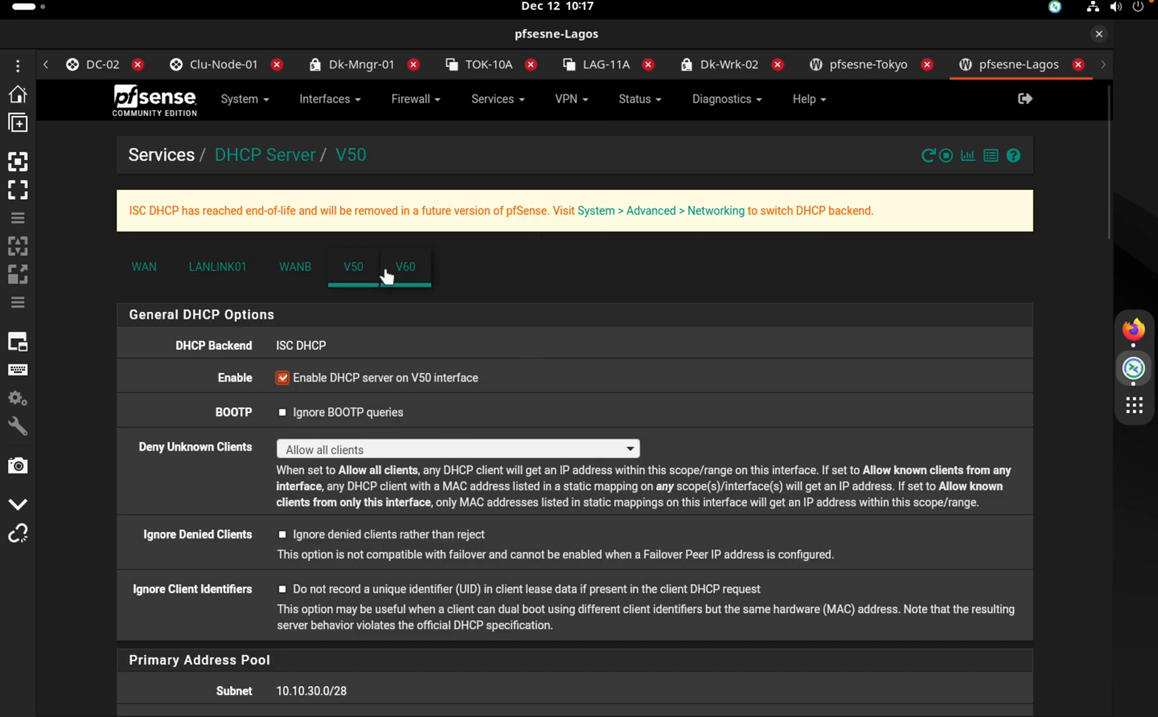
Review the Lagos V60 DHCP pool starting at 10.10.30.20 and DNS server 172.16.10.3
{"action": "left_click", "coordinate": [412, 269]}
{"action": "left_click_drag", "start_coordinate": [1104, 210], "coordinate": [1117, 327]}
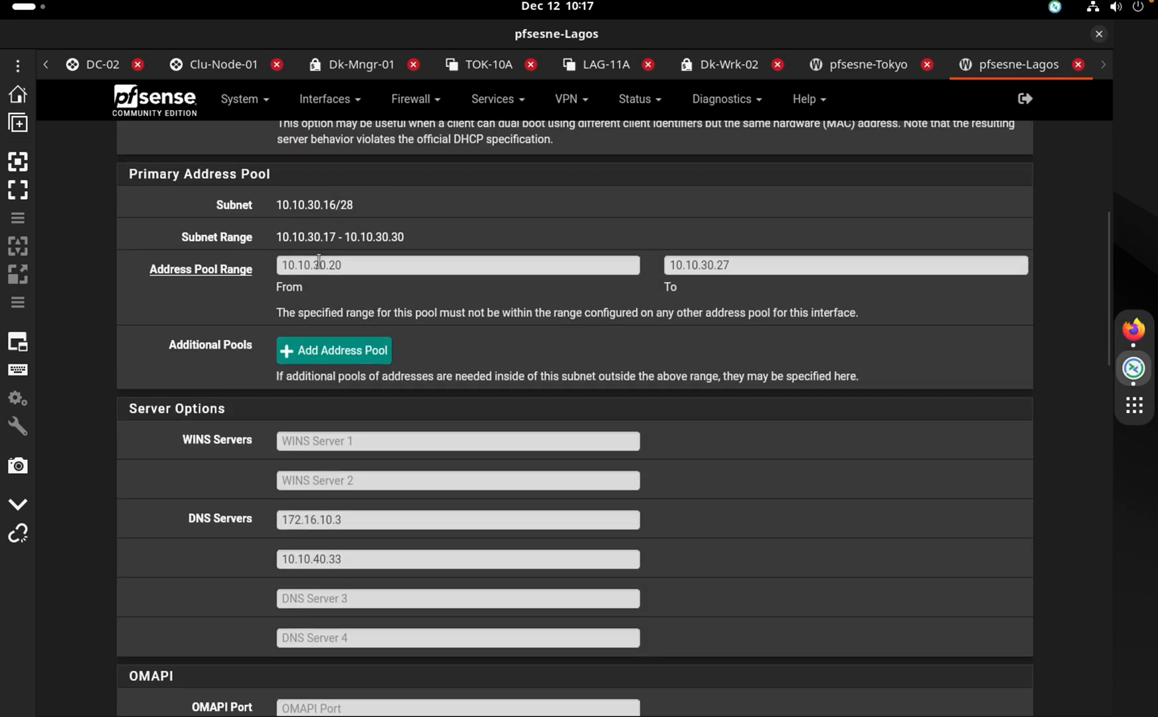
{"action": "left_click", "coordinate": [341, 267]}
{"action": "left_click_drag", "start_coordinate": [362, 264], "coordinate": [307, 264]}
{"action": "left_click", "coordinate": [322, 236]}
{"action": "left_click_drag", "start_coordinate": [1108, 316], "coordinate": [1087, 365]}
{"action": "left_click", "coordinate": [328, 384]}
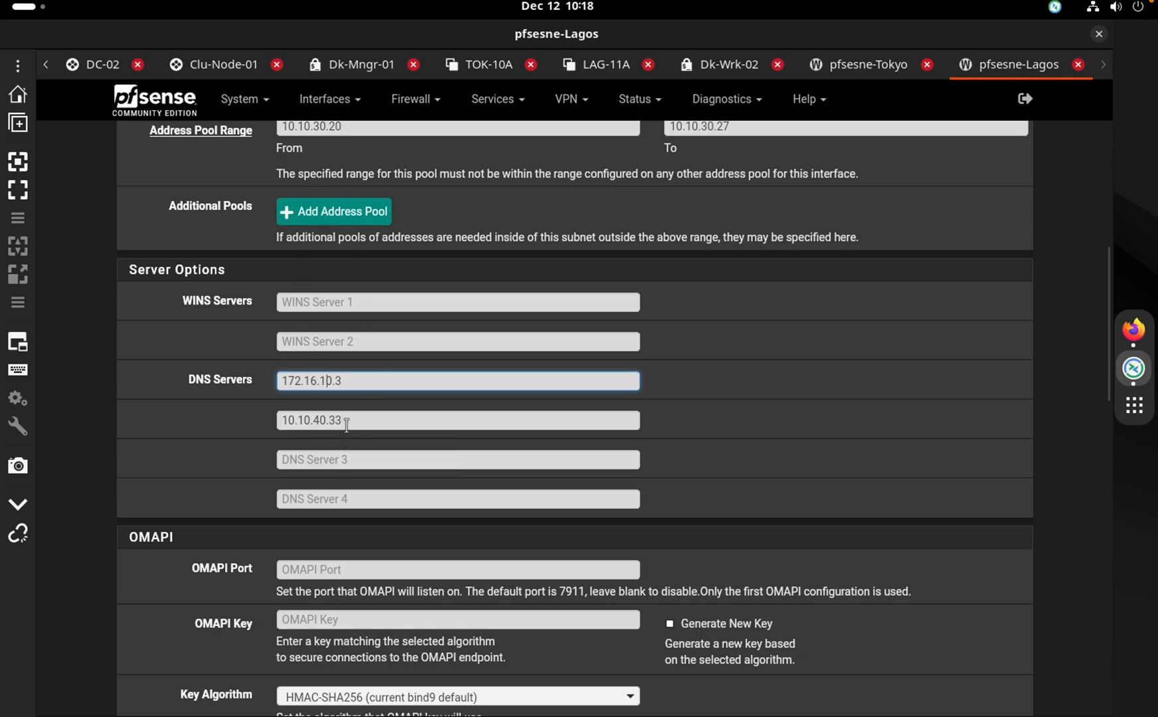
{"action": "key", "text": "ctrl+Right"}
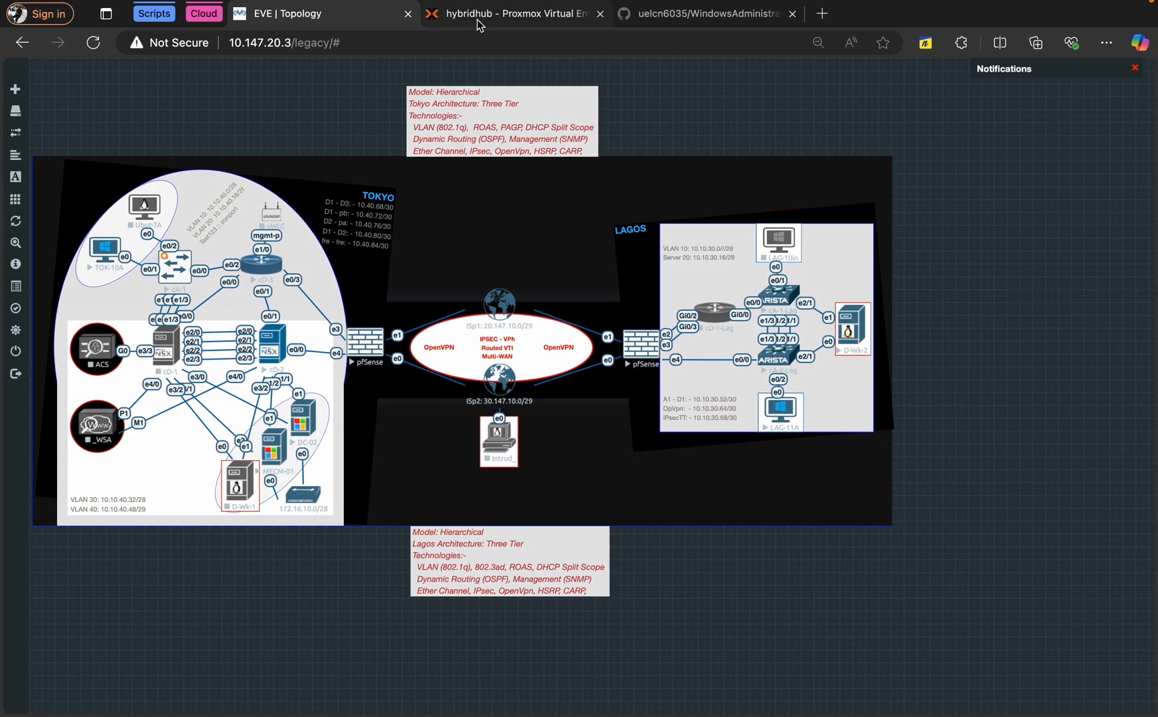
Confirm VM 103 DC-01 is running in Proxmox, then page back to the Dk-Mngr-01 session
{"action": "left_click", "coordinate": [480, 25]}
{"action": "left_click", "coordinate": [99, 173]}
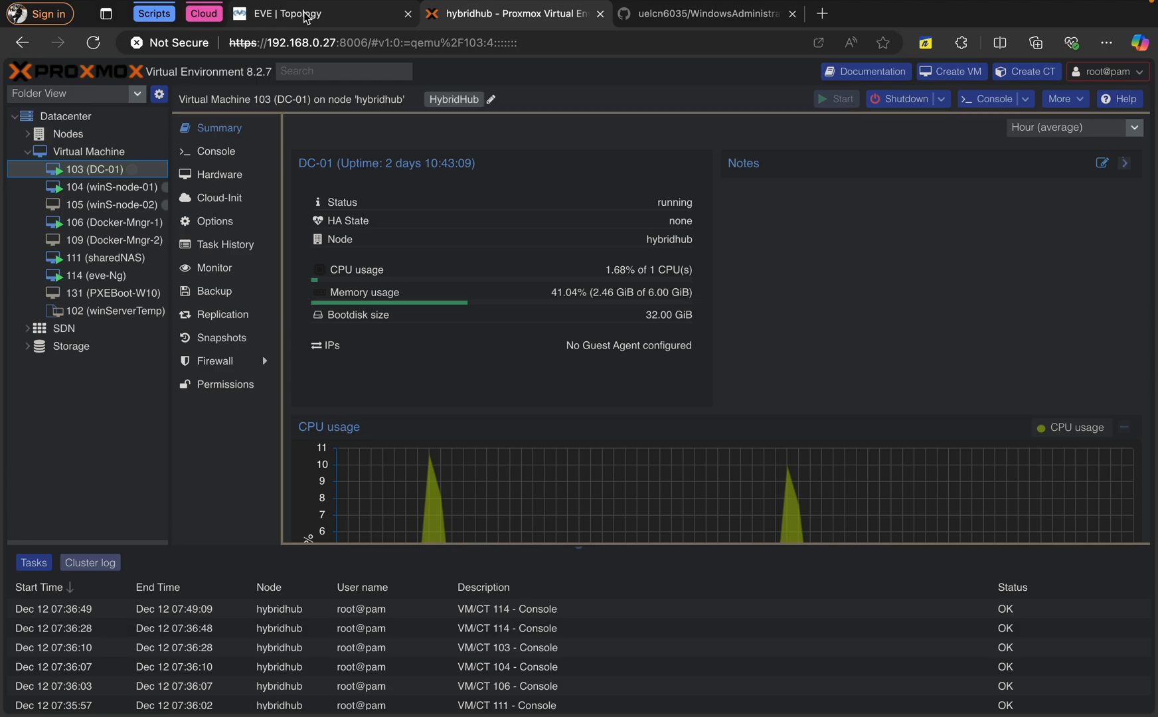
{"action": "key", "text": "ctrl+Left"}
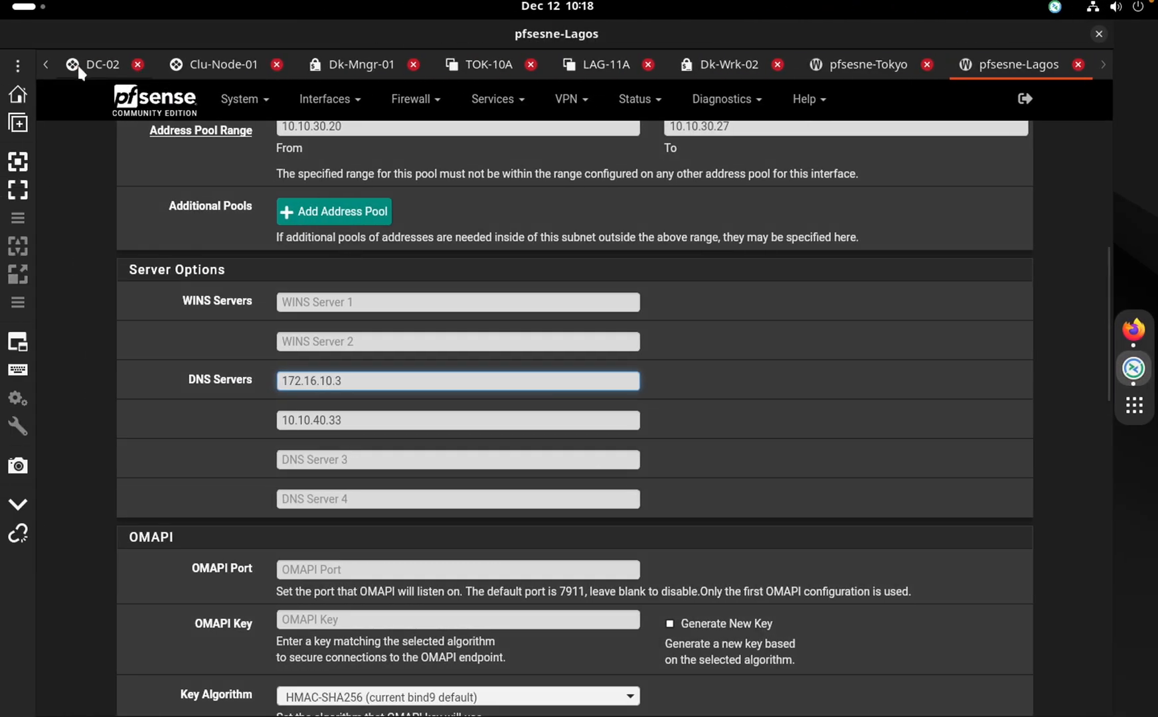
{"action": "left_click", "coordinate": [45, 64]}
{"action": "left_click", "coordinate": [46, 64]}
{"action": "left_click", "coordinate": [45, 63]}
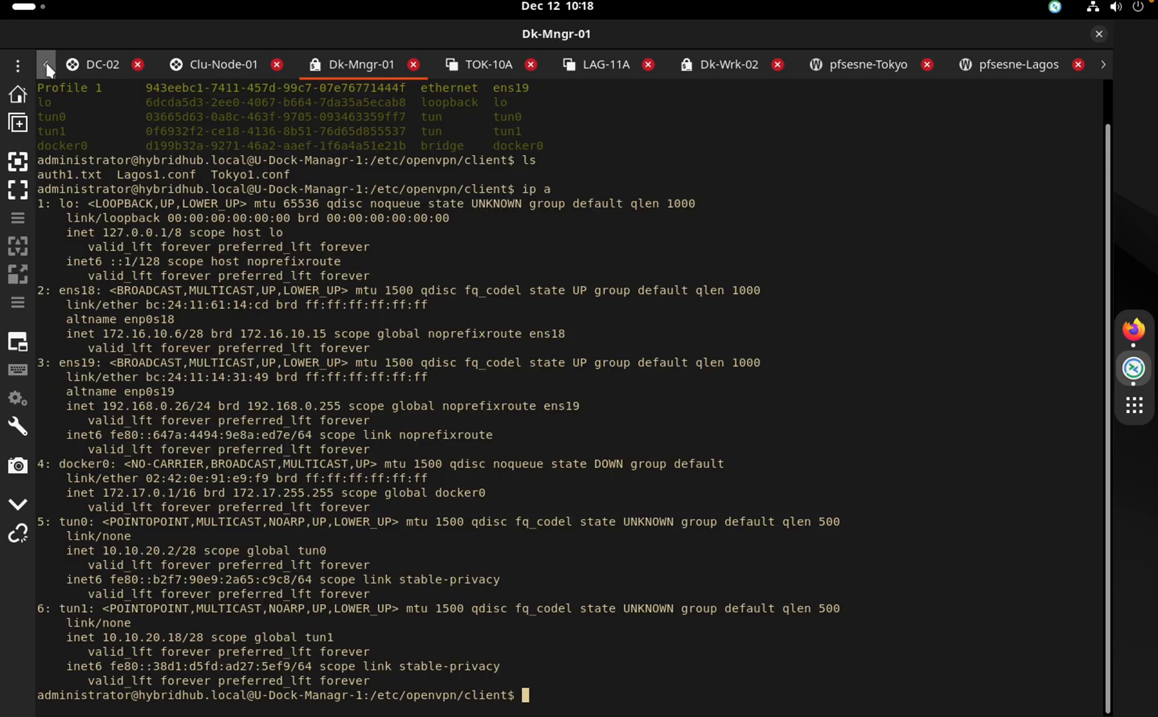
Replace the dropped DC-02 tab with a new first-position DC-02 connection, then show pfsesne-Tokyo
{"action": "left_click", "coordinate": [92, 67]}
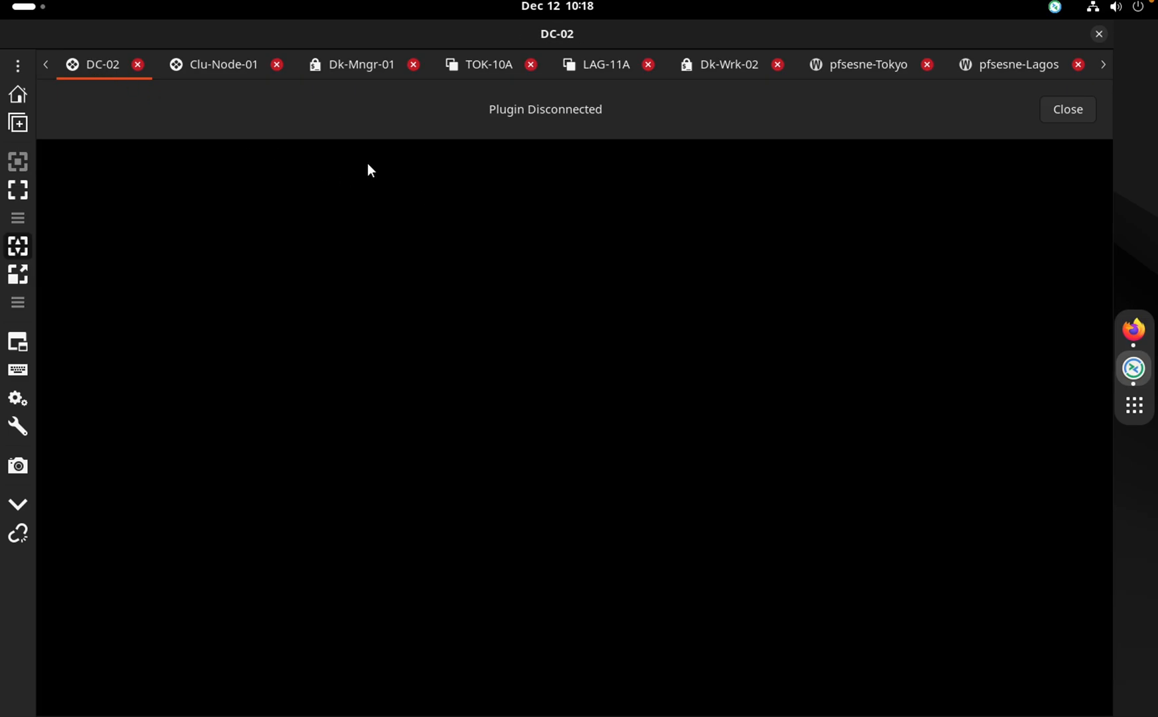
{"action": "left_click", "coordinate": [137, 65]}
{"action": "left_click", "coordinate": [17, 64]}
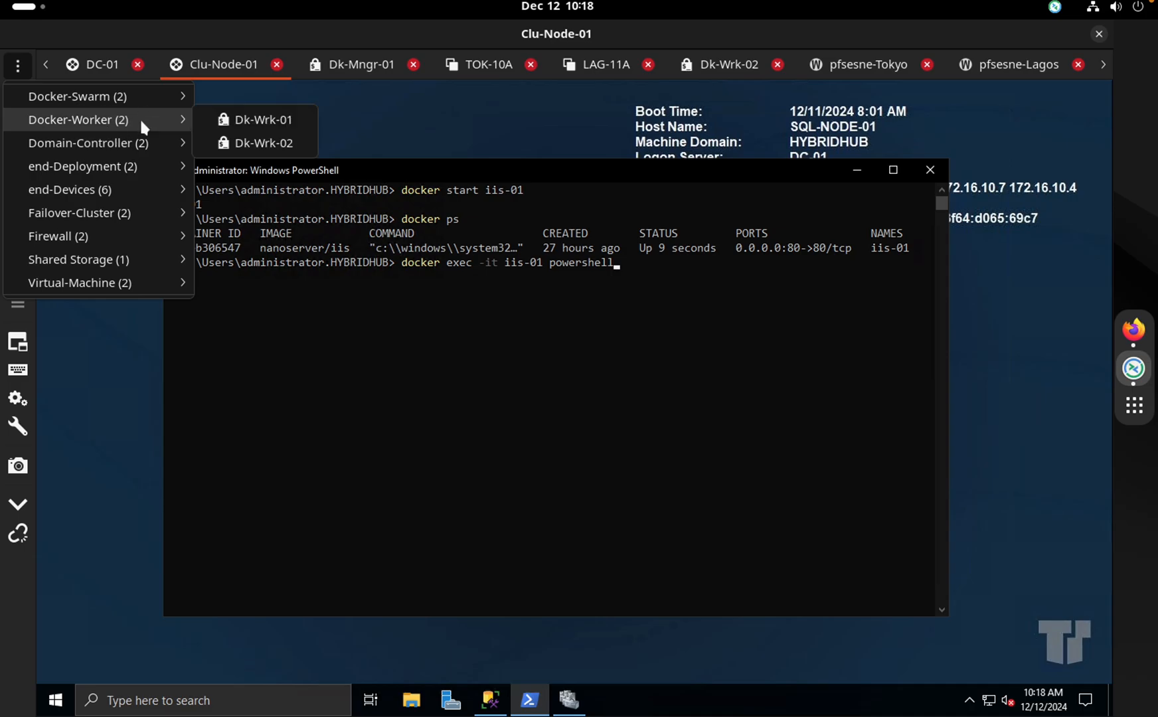
{"action": "mouse_move", "coordinate": [155, 142]}
{"action": "left_click", "coordinate": [242, 167]}
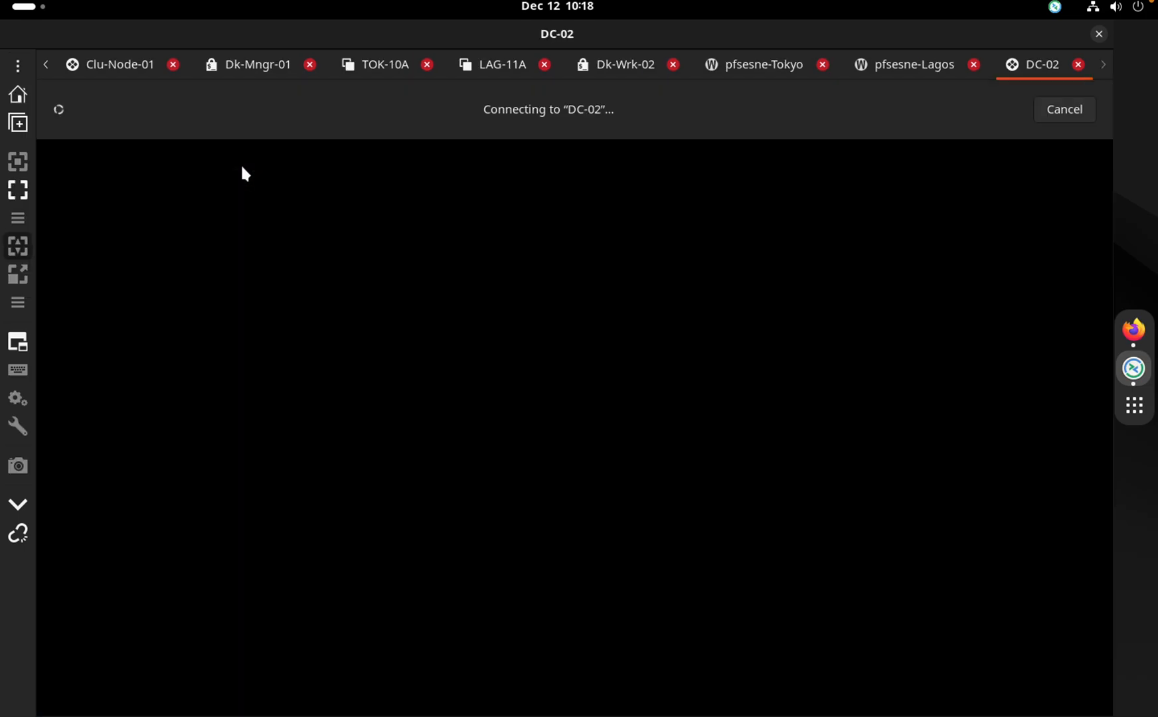
{"action": "left_click_drag", "start_coordinate": [1034, 70], "coordinate": [125, 67]}
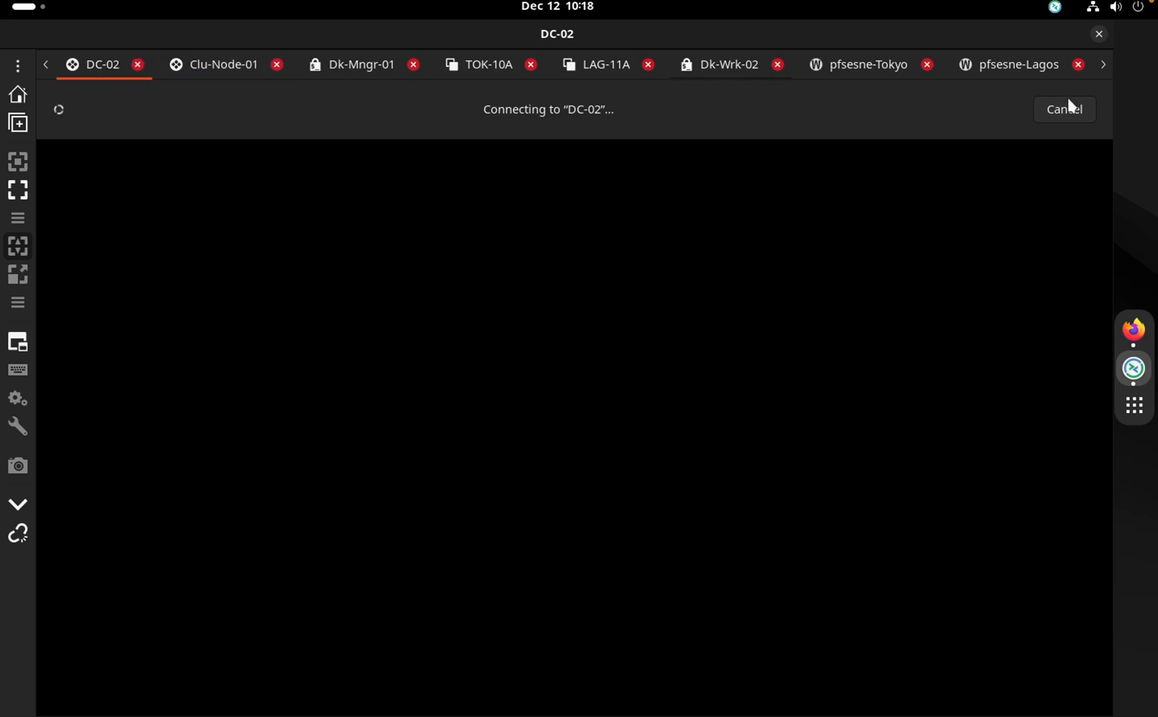
{"action": "left_click", "coordinate": [1023, 66]}
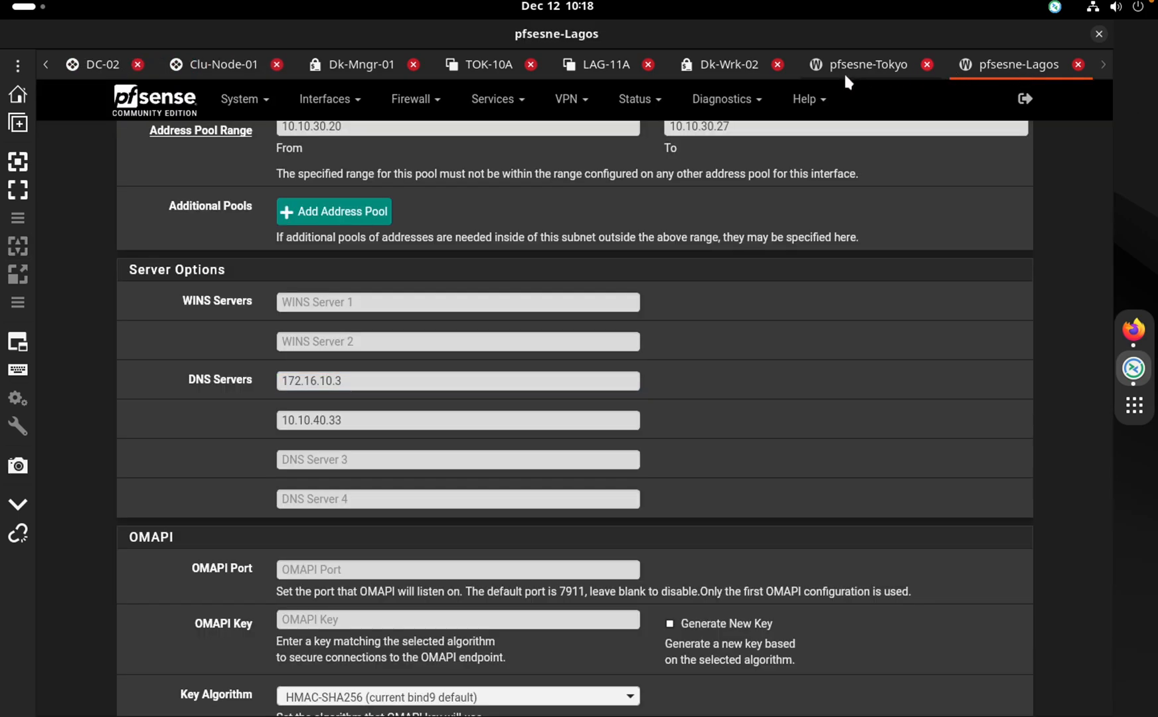
{"action": "left_click", "coordinate": [872, 69]}
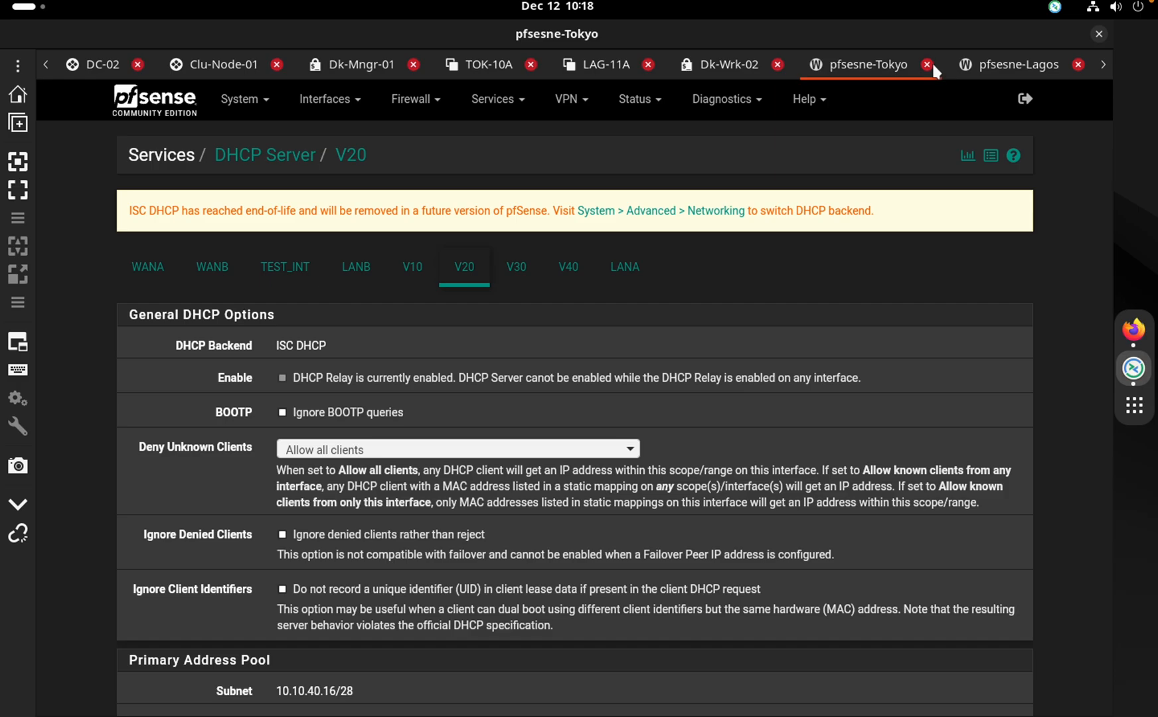
Close the pfsesne-Tokyo and pfsesne-Lagos sessions and clear the Dk-Wrk-02 terminal
{"action": "left_click", "coordinate": [930, 64]}
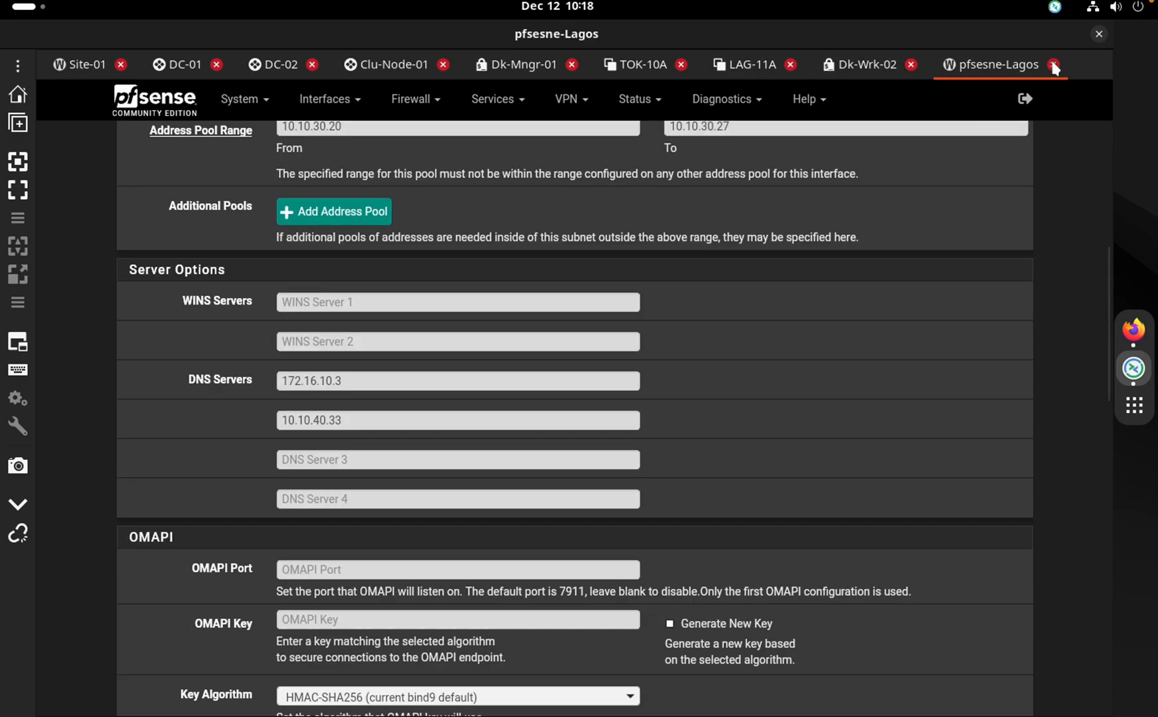
{"action": "left_click", "coordinate": [1053, 65]}
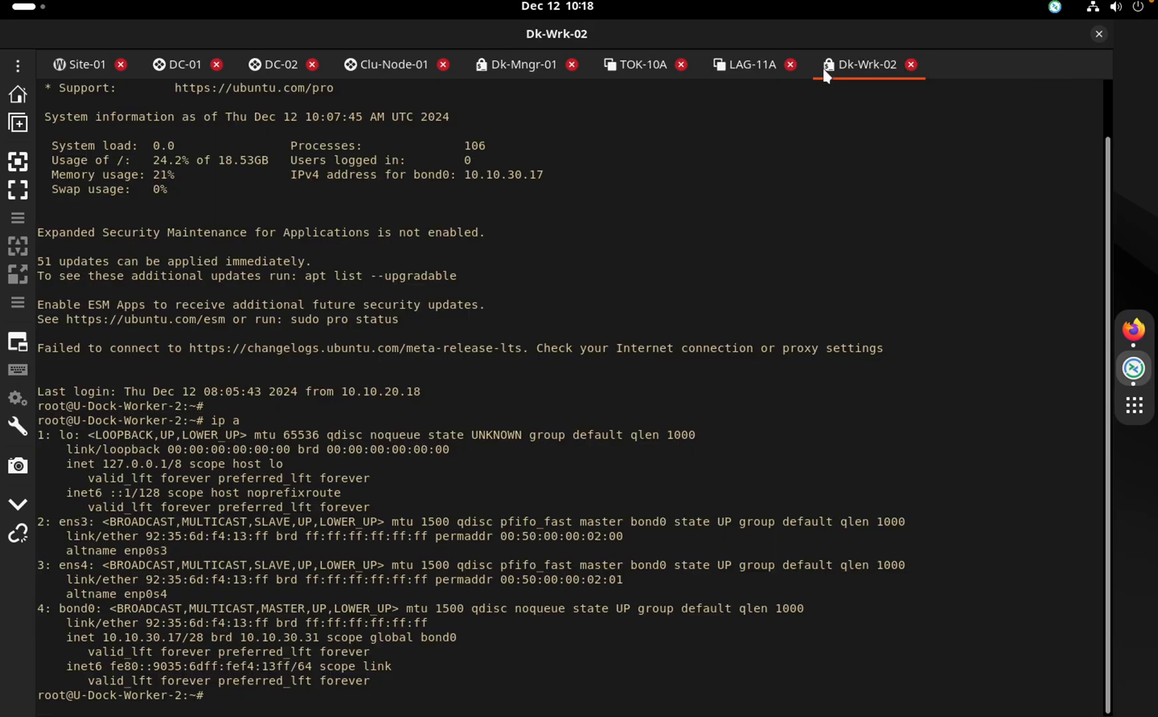
{"action": "key", "text": "Return"}
{"action": "key", "text": "Return"}
{"action": "type", "text": "clkear"}
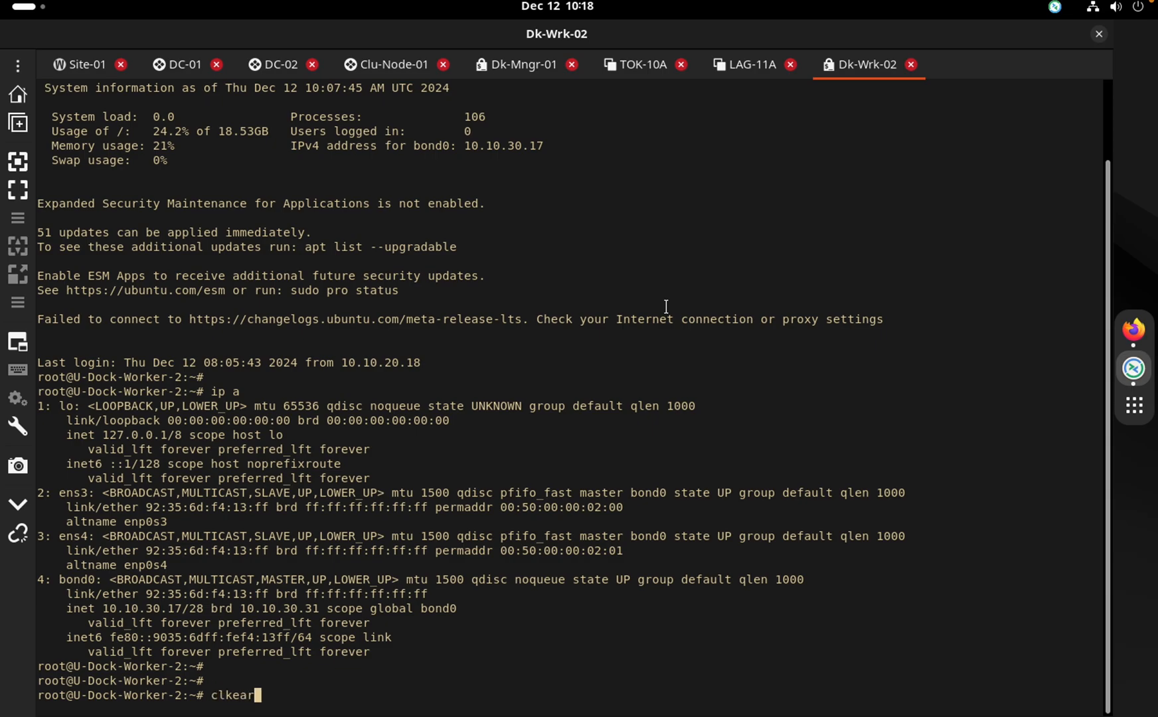
{"action": "key", "text": "Return"}
{"action": "type", "text": "clear"}
{"action": "key", "text": "Return"}
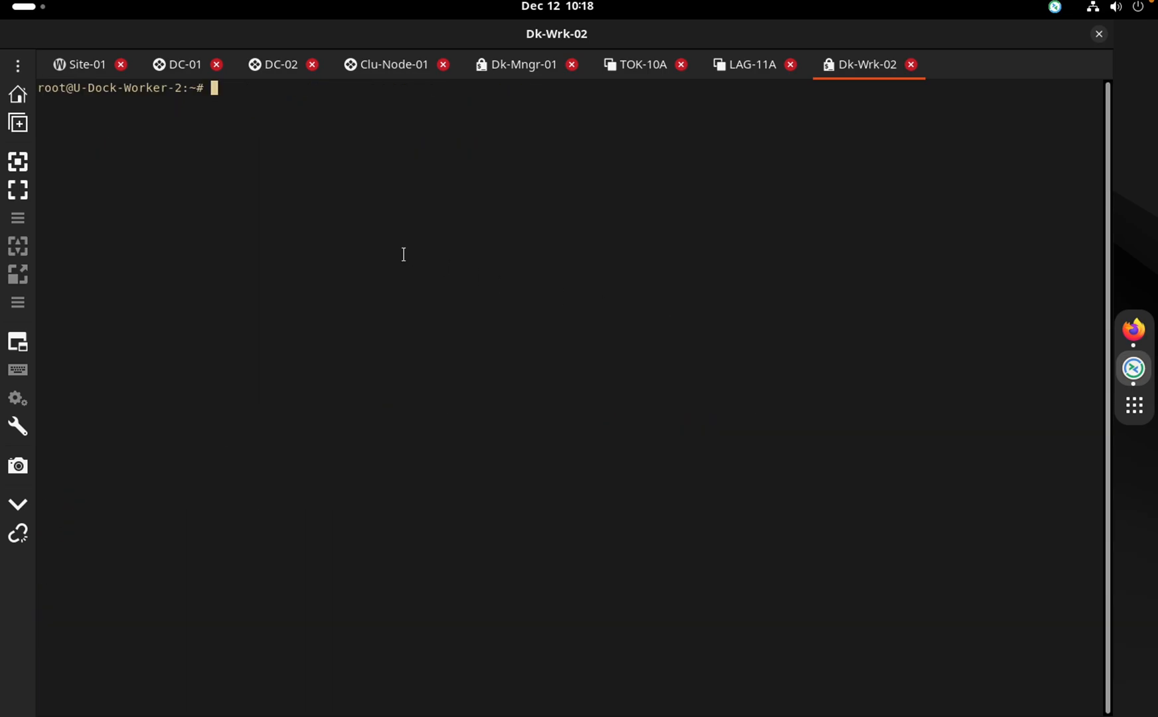
Close the lost DC-02 session and launch DC-02's console from the EVE topology
{"action": "left_click", "coordinate": [172, 70]}
{"action": "left_click", "coordinate": [267, 74]}
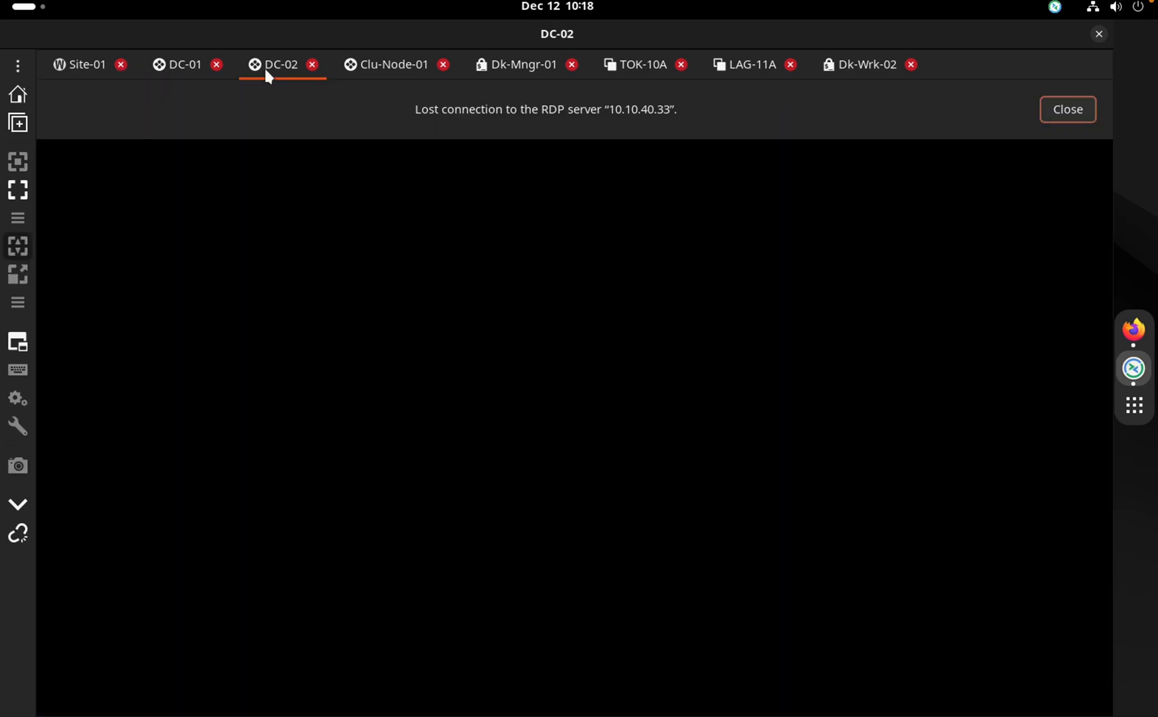
{"action": "left_click", "coordinate": [312, 65]}
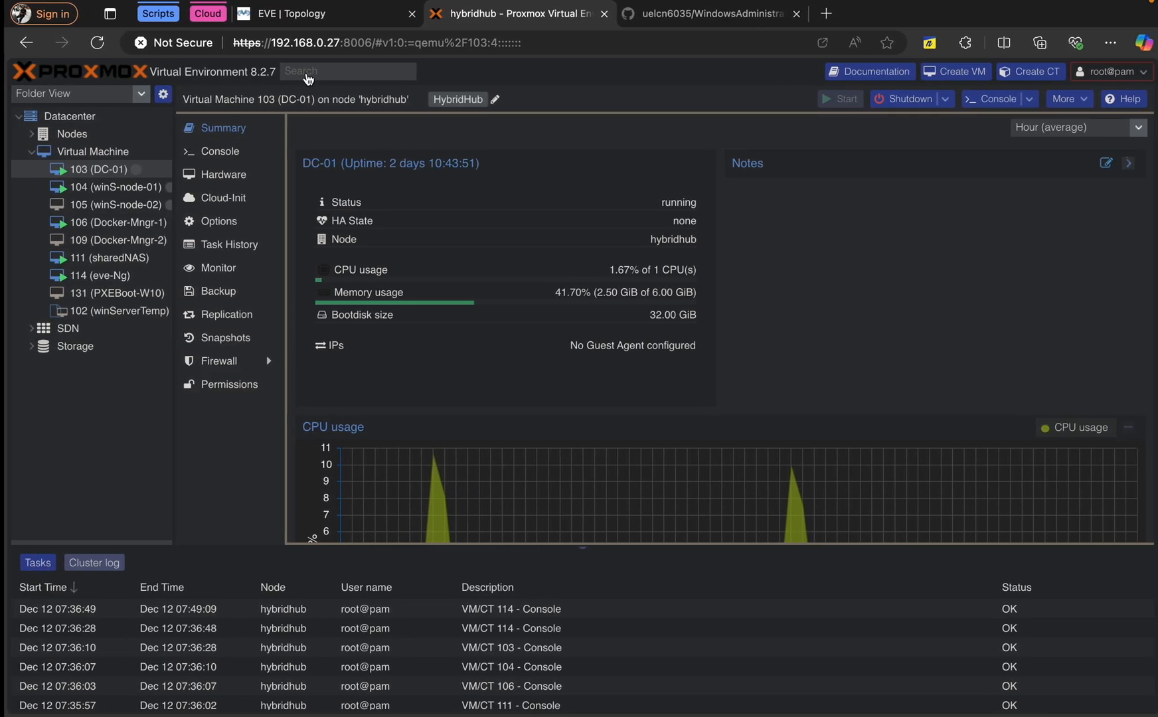
{"action": "left_click", "coordinate": [328, 12]}
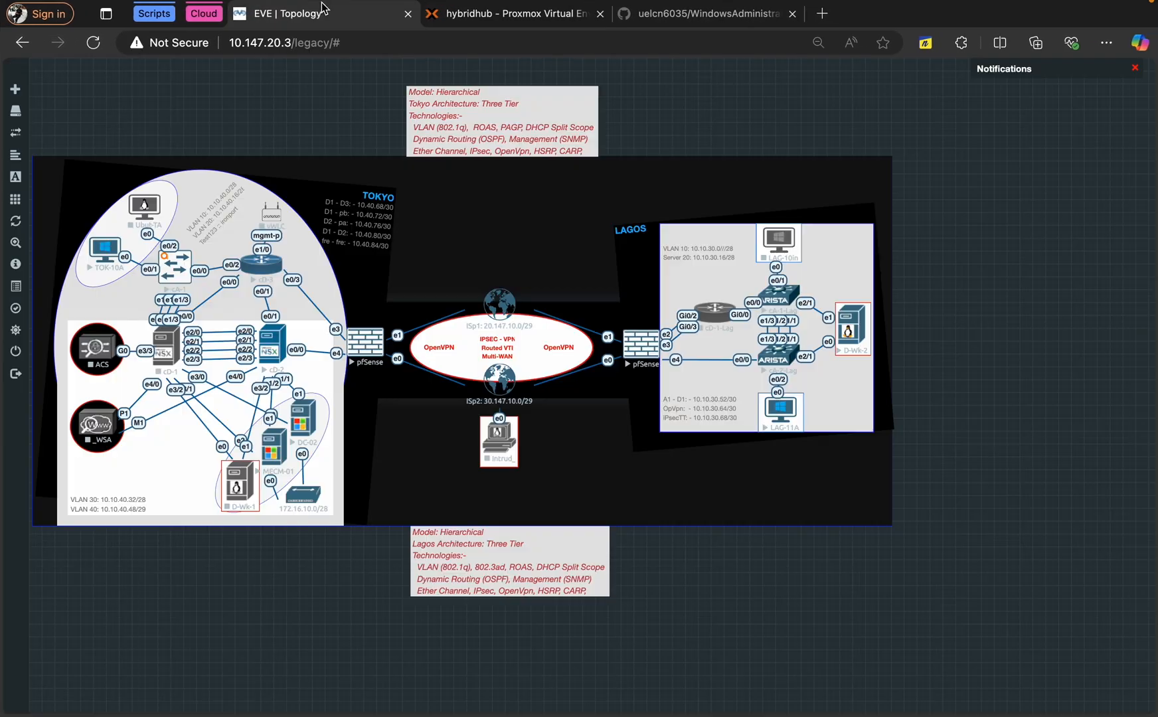
{"action": "left_click", "coordinate": [300, 437]}
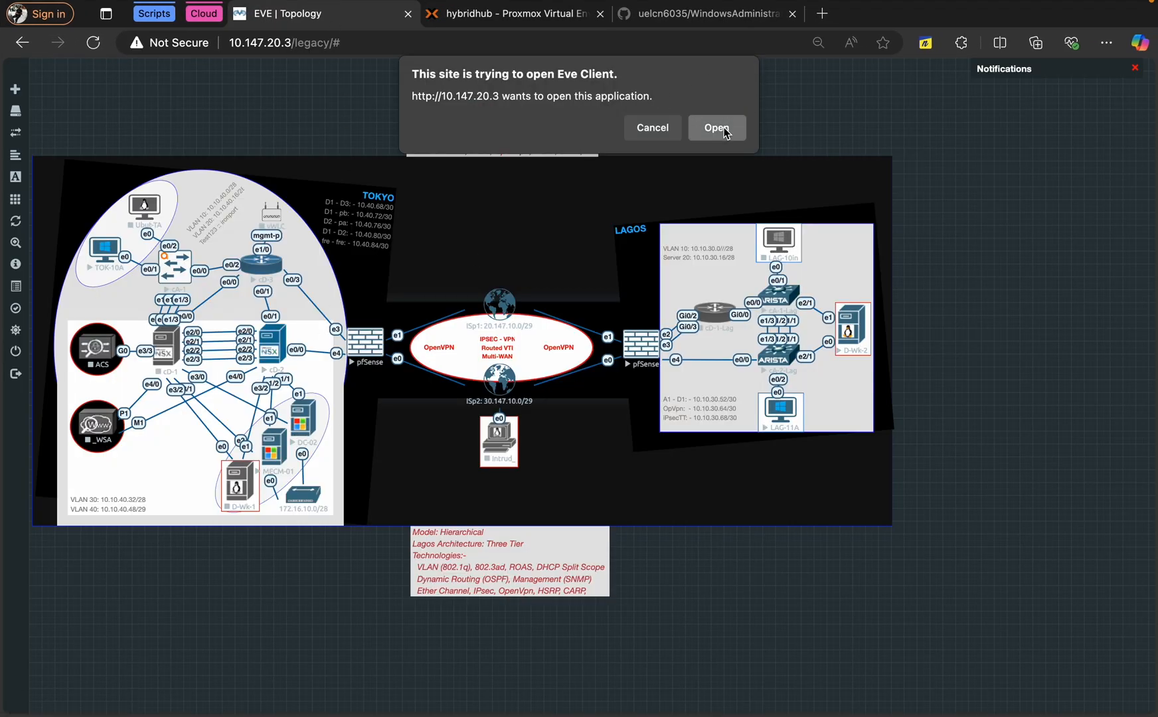
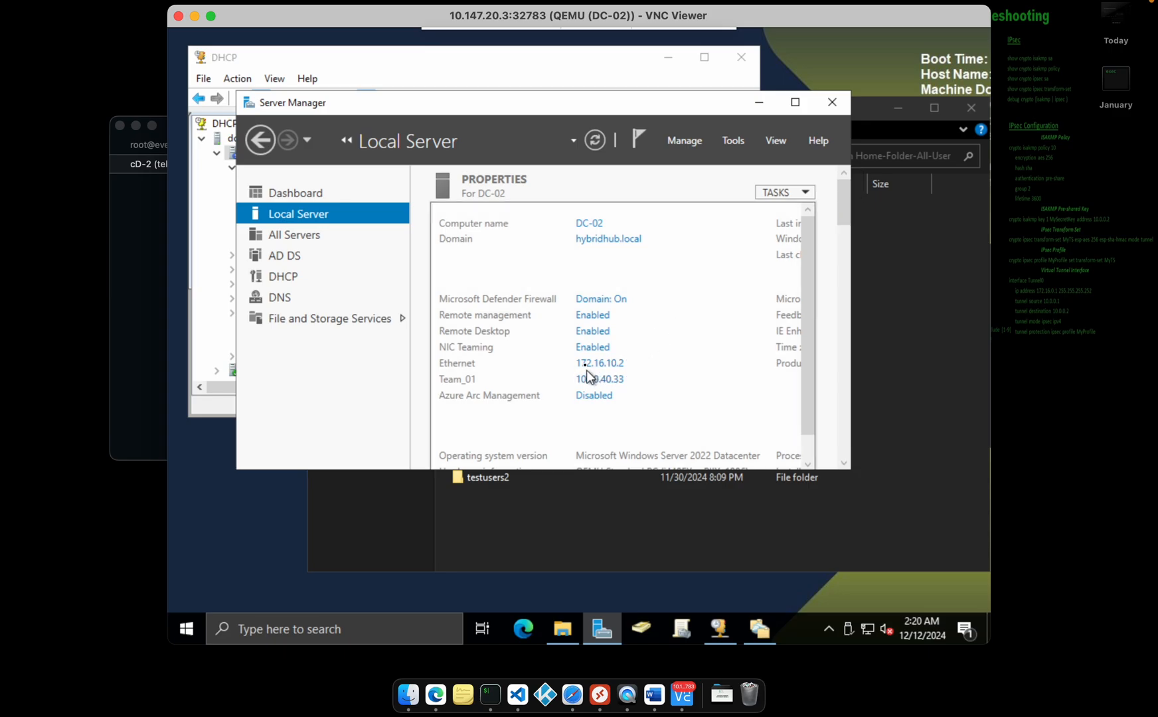
Review Team_01's NIC teaming properties on DC-02, then cancel without changes
{"action": "left_click", "coordinate": [587, 353]}
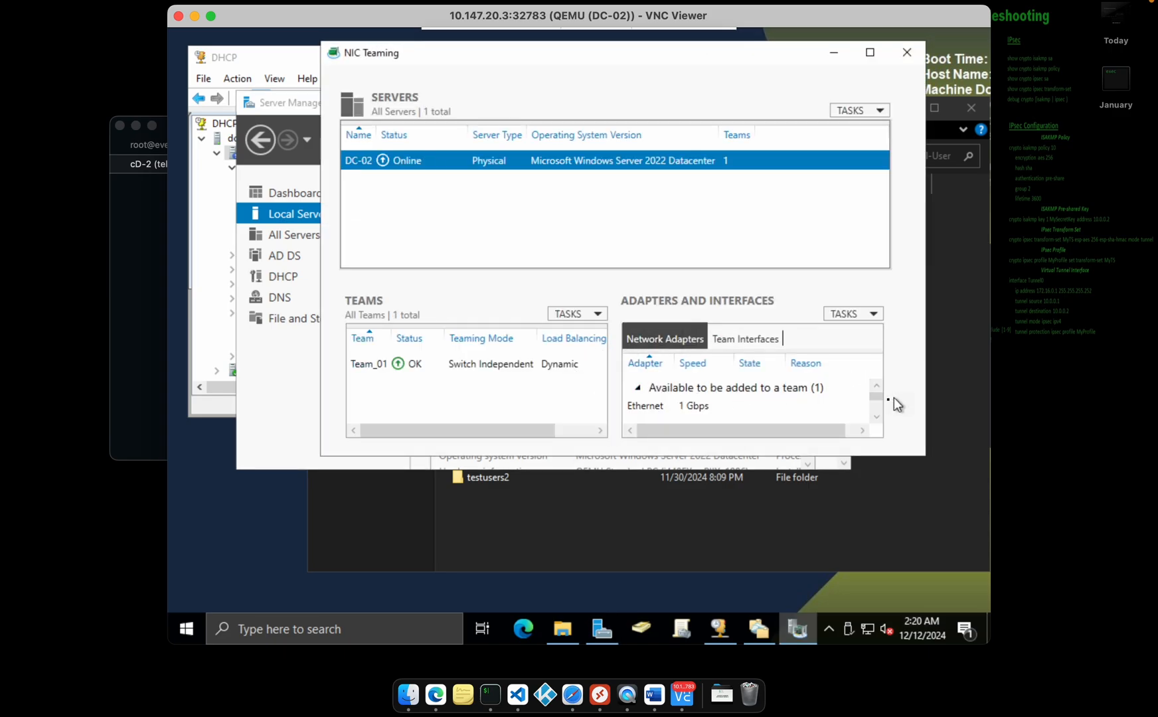
{"action": "double_click", "coordinate": [563, 368]}
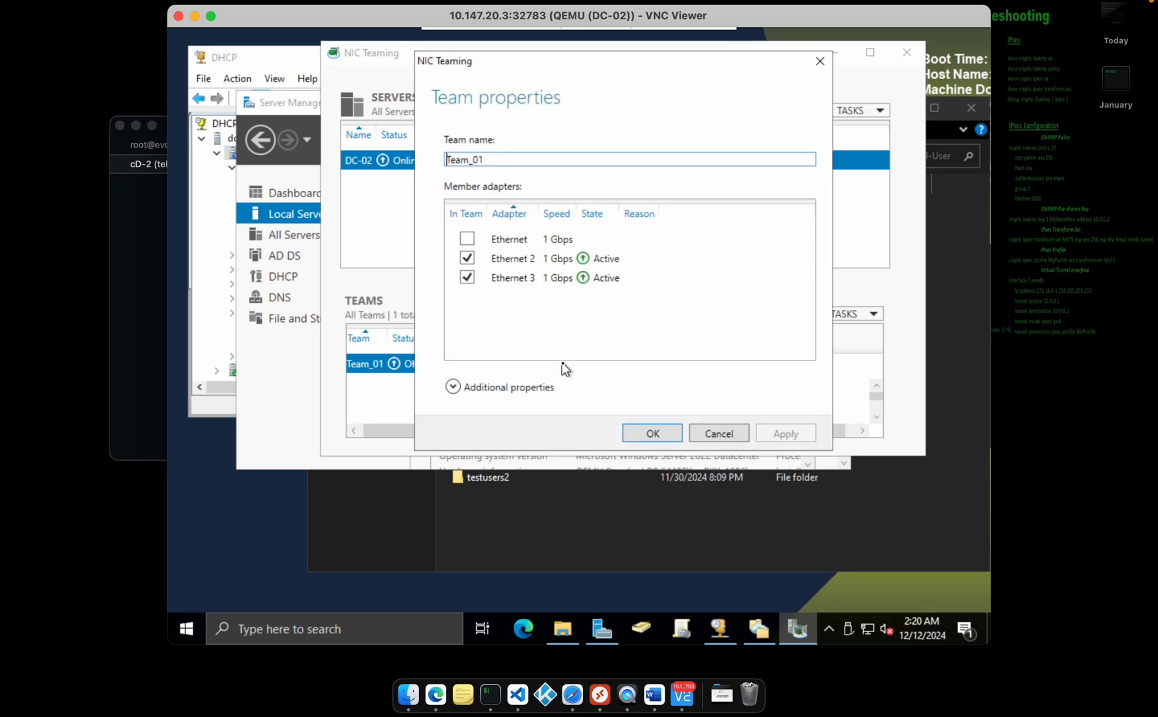
{"action": "left_click", "coordinate": [525, 387]}
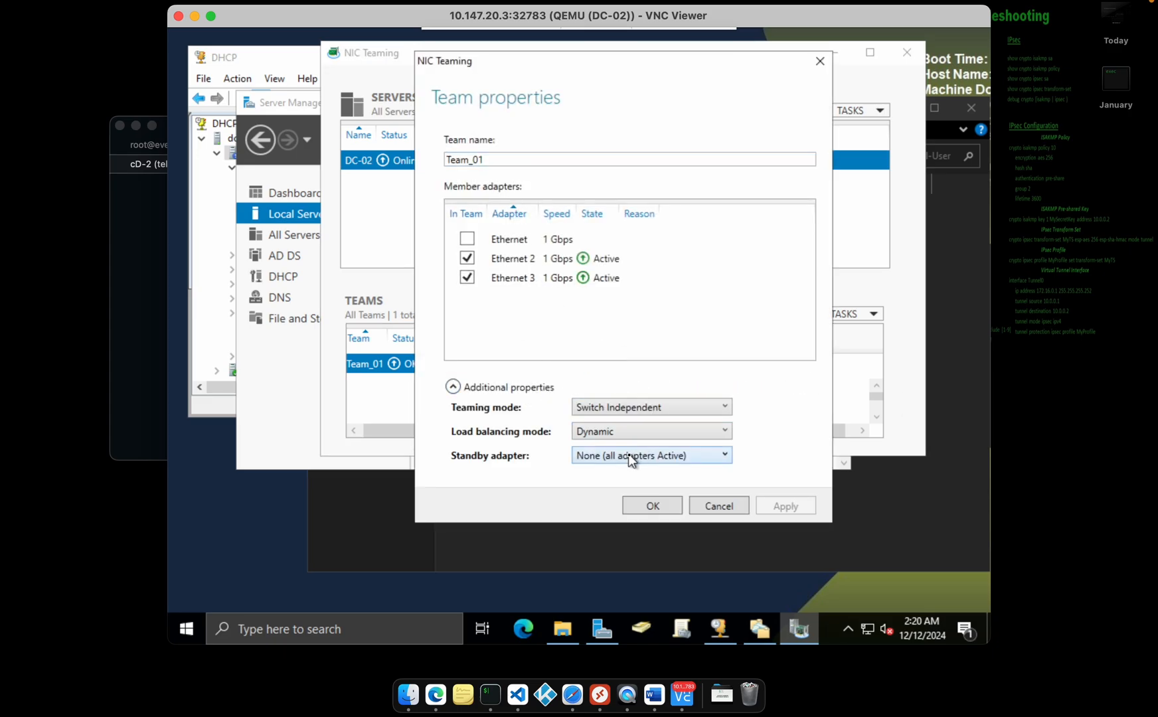
{"action": "left_click", "coordinate": [708, 512]}
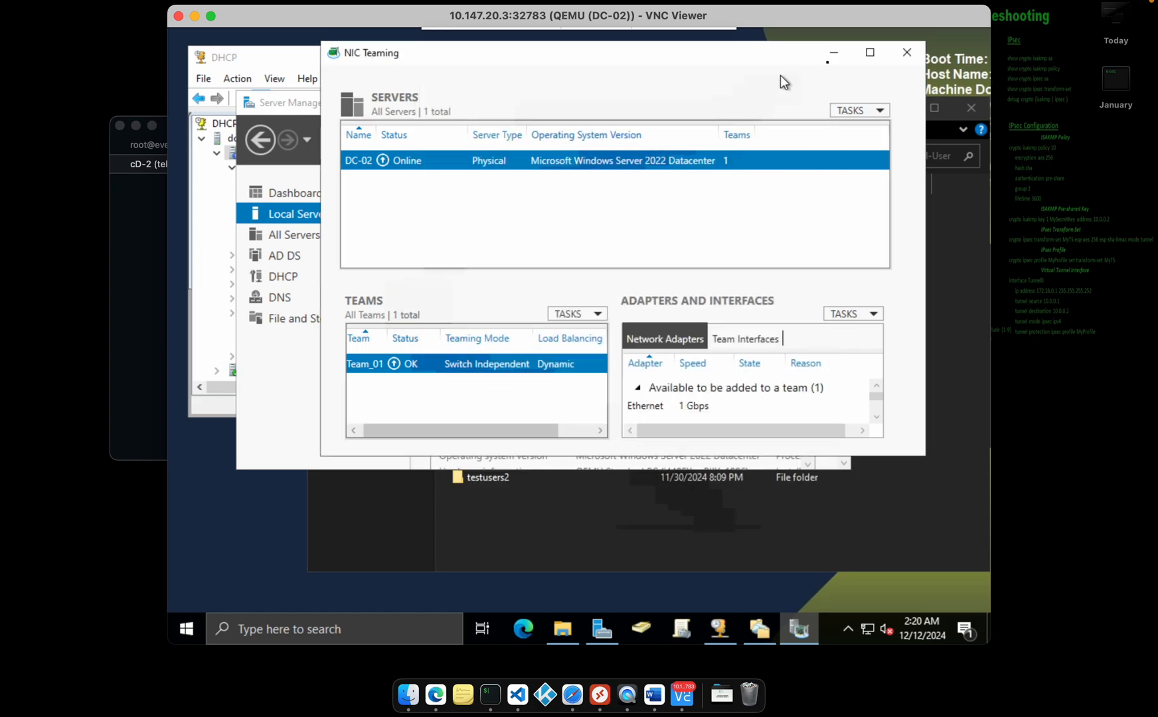
Close the NIC Teaming and Server Manager windows and the DC-02 viewer window
{"action": "left_click", "coordinate": [907, 53]}
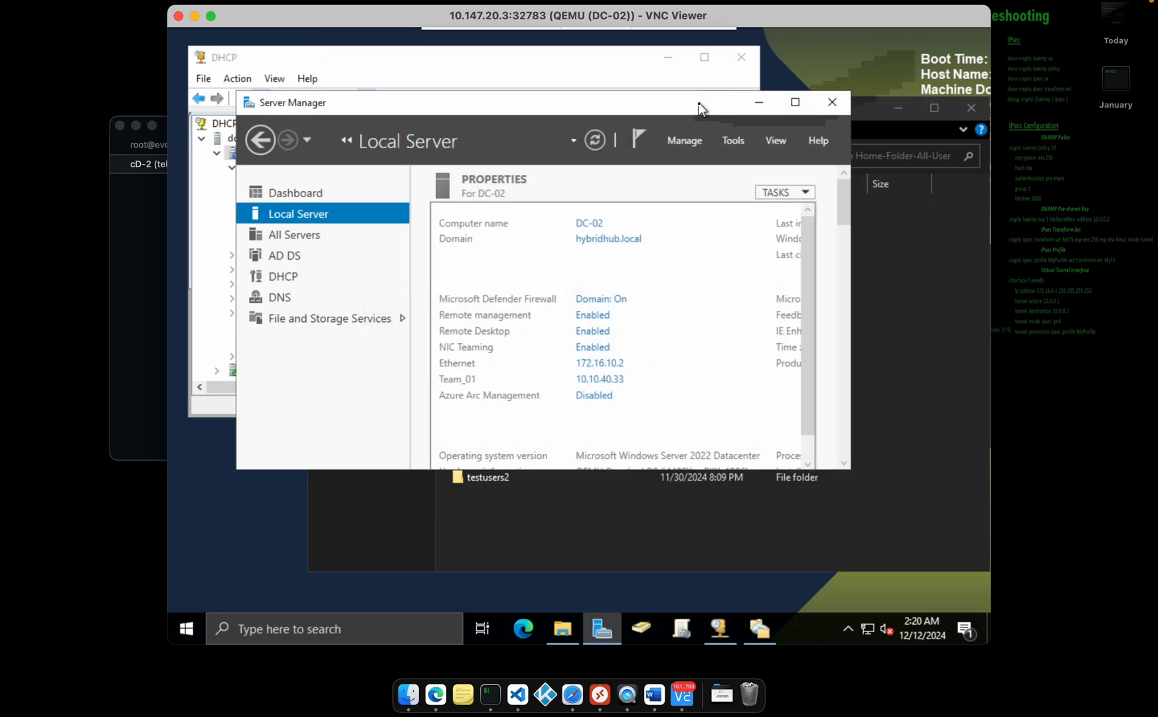
{"action": "left_click", "coordinate": [832, 104]}
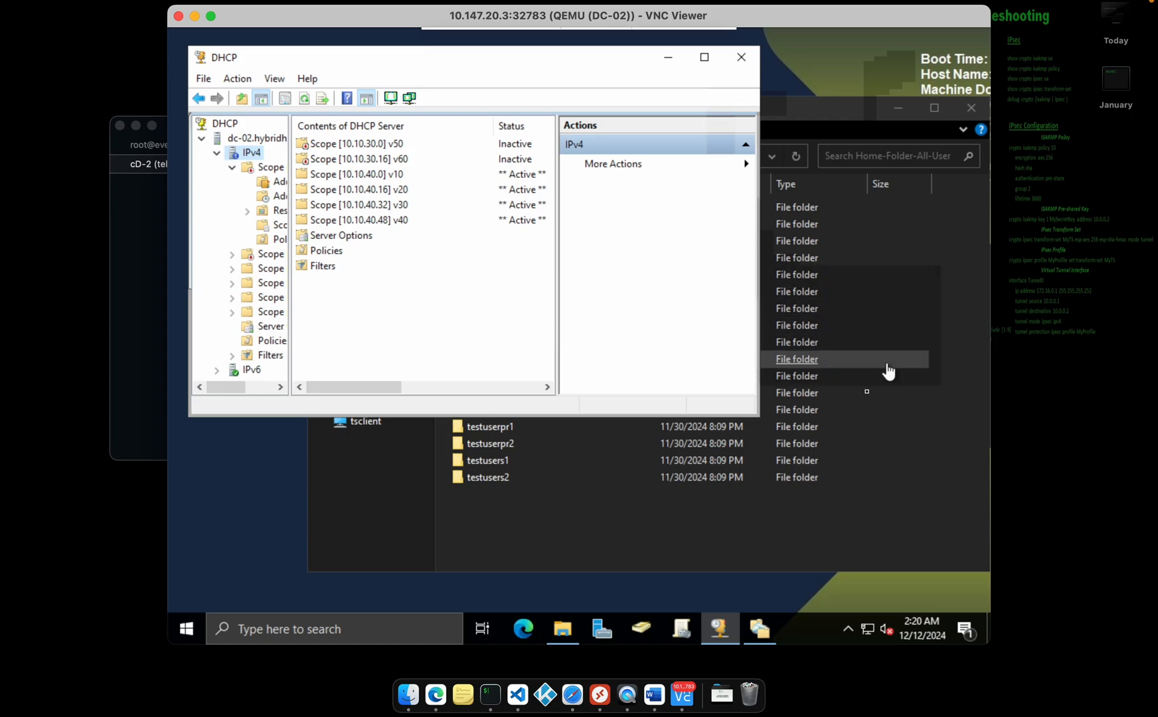
{"action": "left_click", "coordinate": [729, 536]}
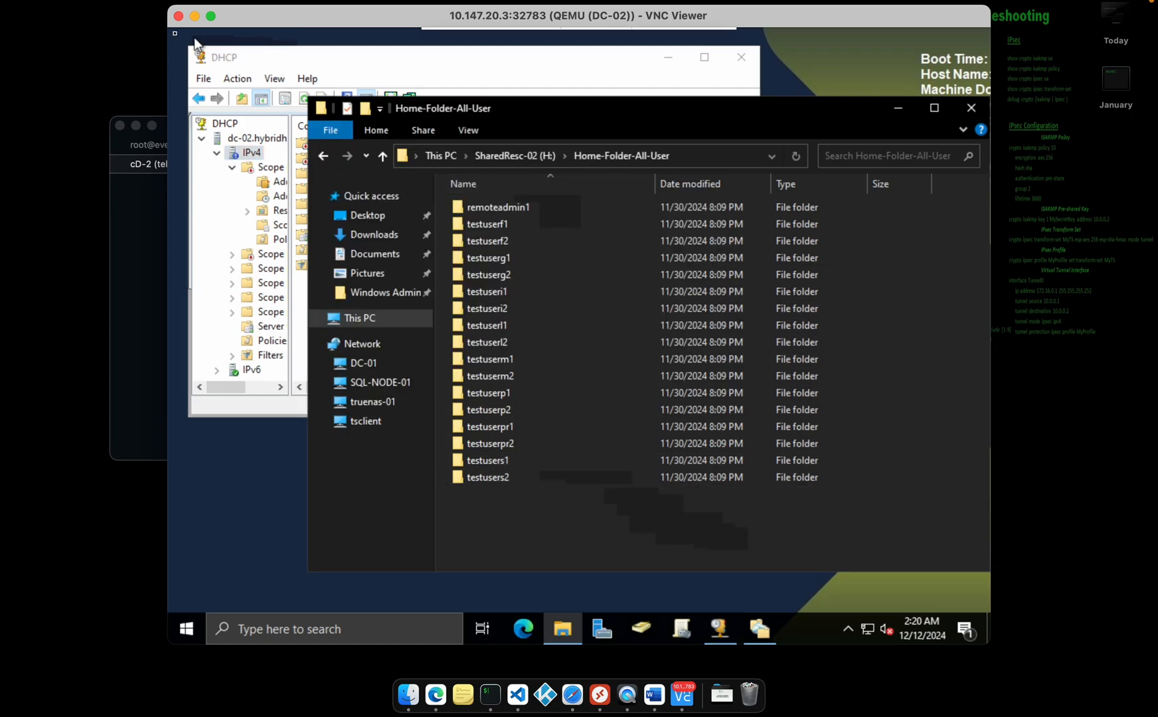
{"action": "left_click", "coordinate": [177, 16]}
Open a DC-02 remote session in Remmina and move its tab into second place
{"action": "key", "text": "ctrl+Right"}
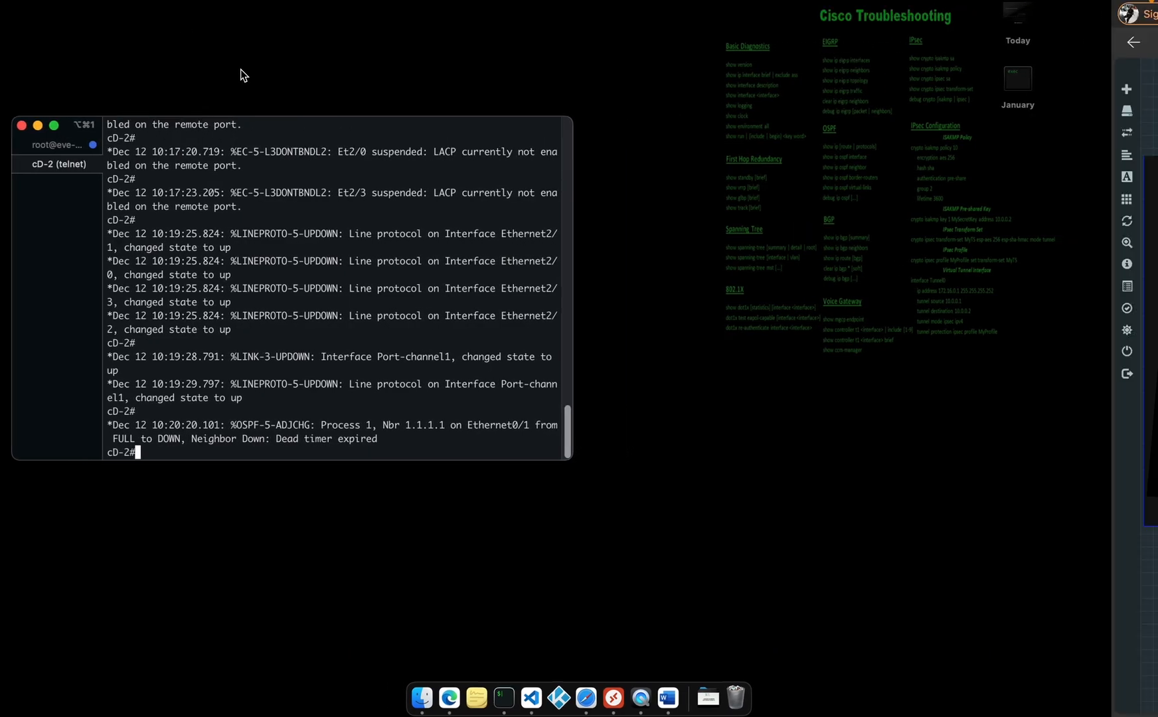
{"action": "key", "text": "ctrl+Right"}
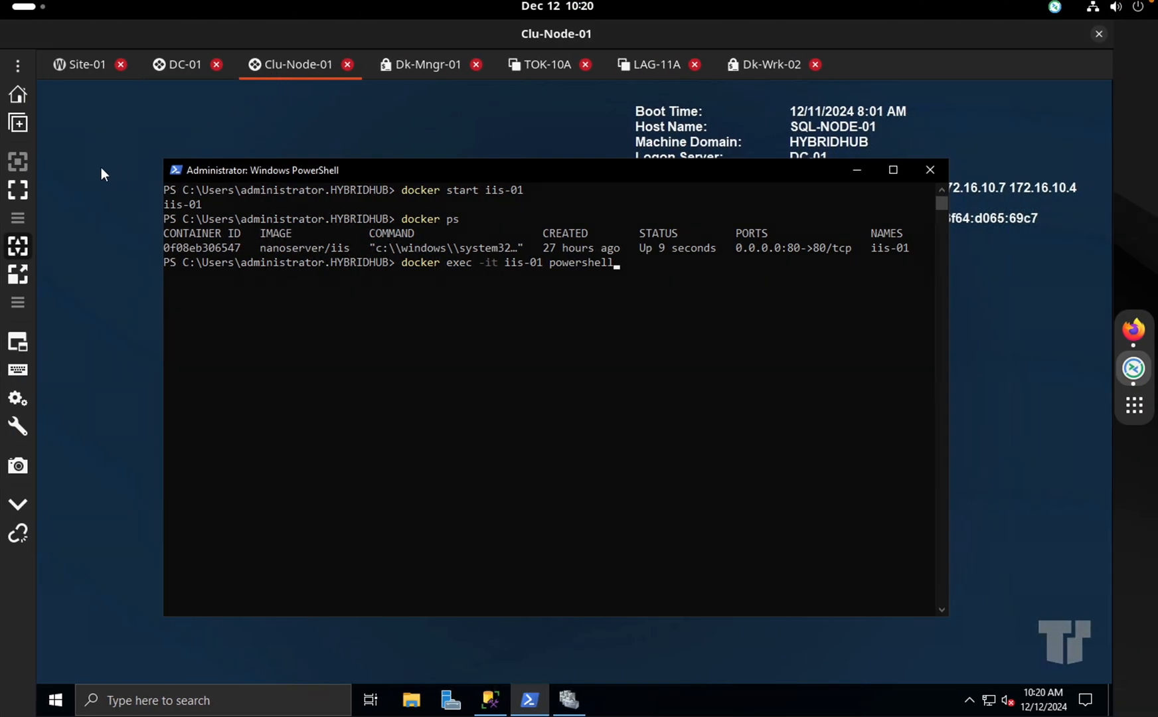
{"action": "left_click", "coordinate": [17, 69]}
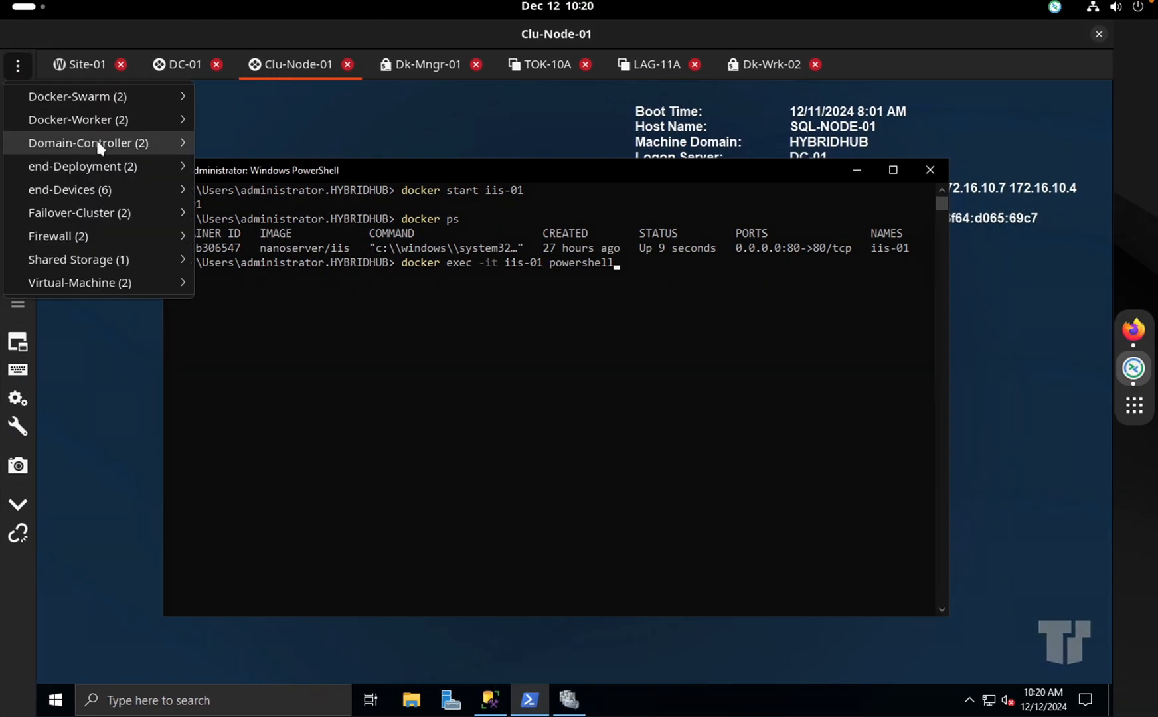
{"action": "mouse_move", "coordinate": [120, 123]}
{"action": "mouse_move", "coordinate": [129, 146]}
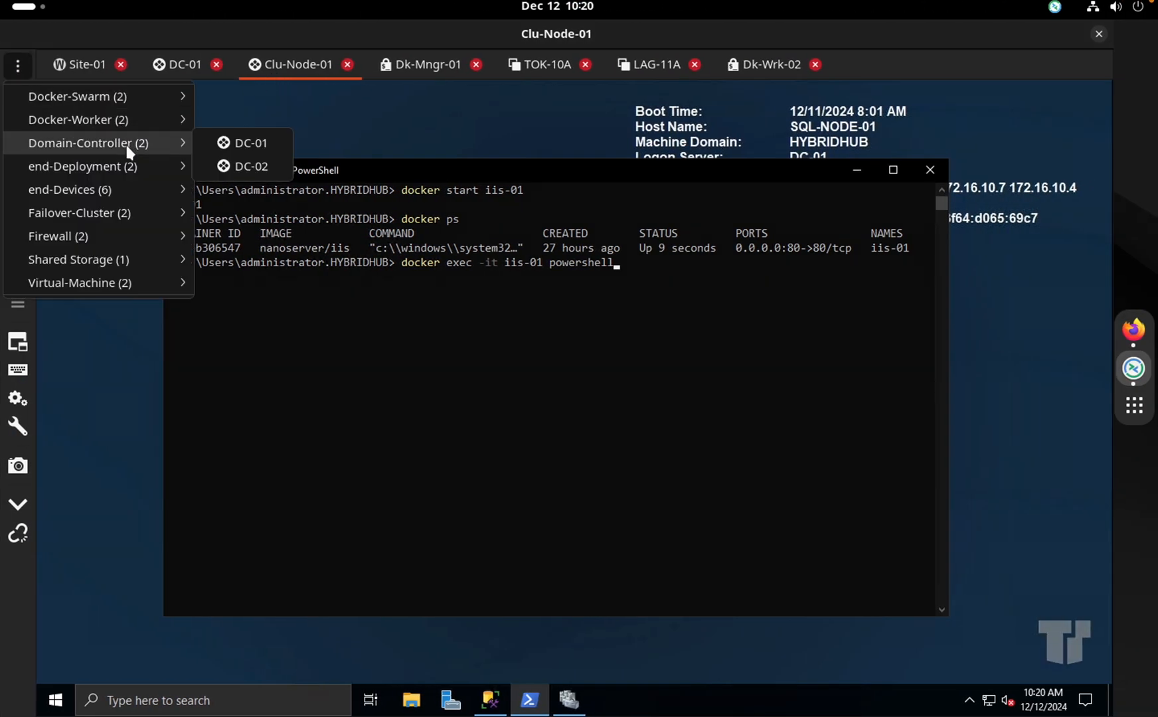
{"action": "left_click", "coordinate": [240, 171]}
{"action": "left_click_drag", "start_coordinate": [860, 68], "coordinate": [186, 57]}
Open the MECM-01-(VNC) and MECM-01 remote sessions
{"action": "left_click", "coordinate": [16, 63]}
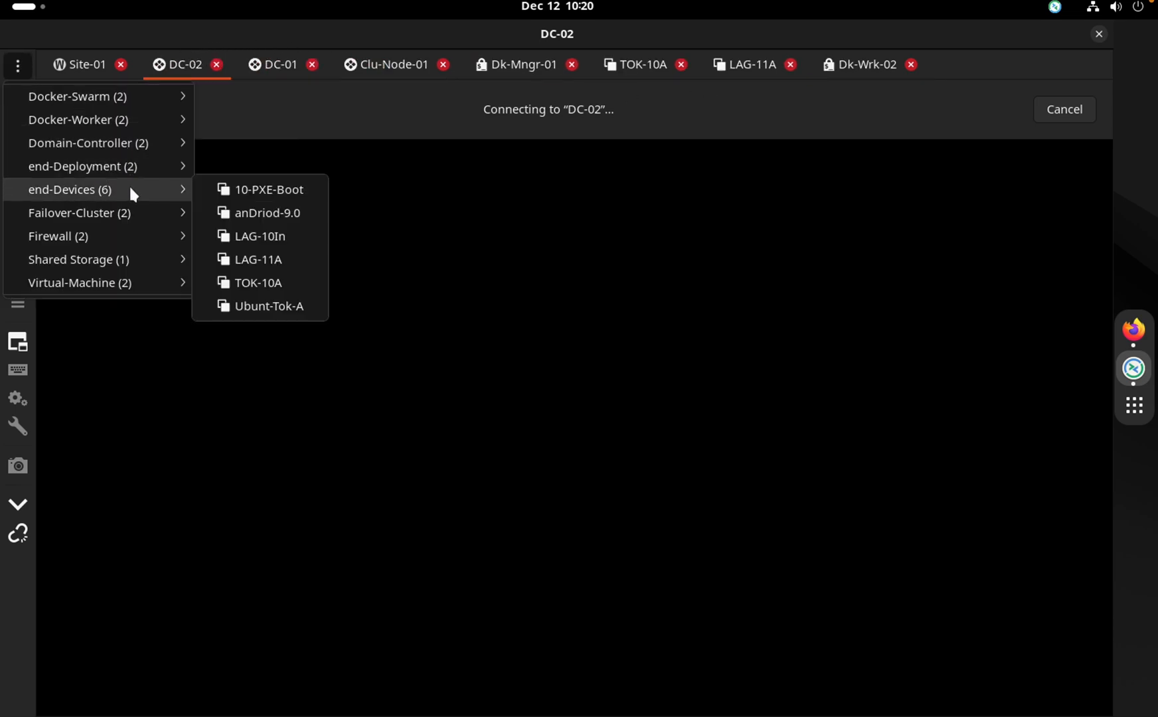
{"action": "mouse_move", "coordinate": [192, 174]}
{"action": "left_click", "coordinate": [256, 169]}
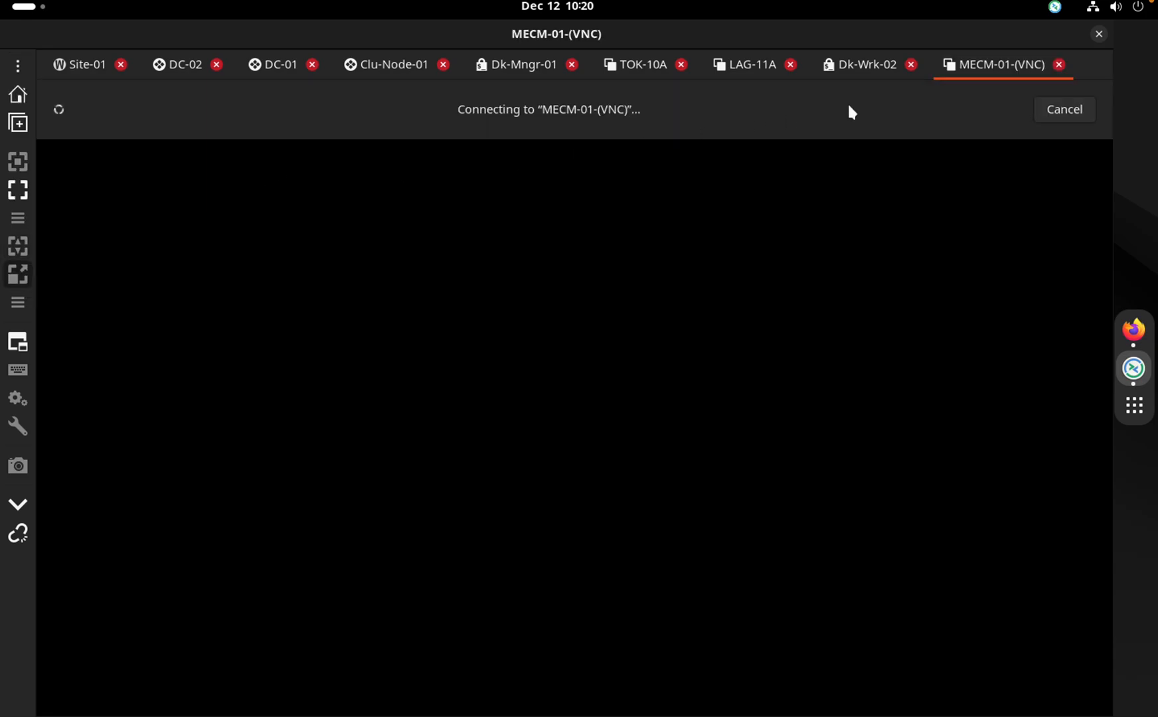
{"action": "left_click", "coordinate": [18, 64]}
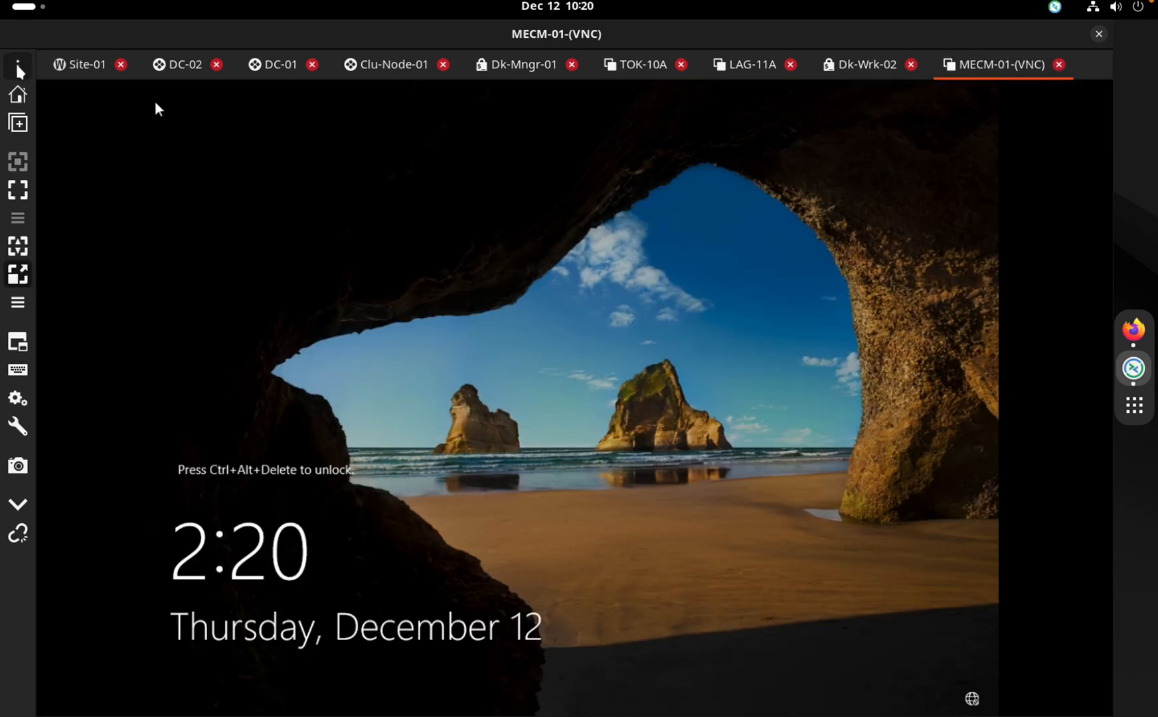
{"action": "mouse_move", "coordinate": [147, 163]}
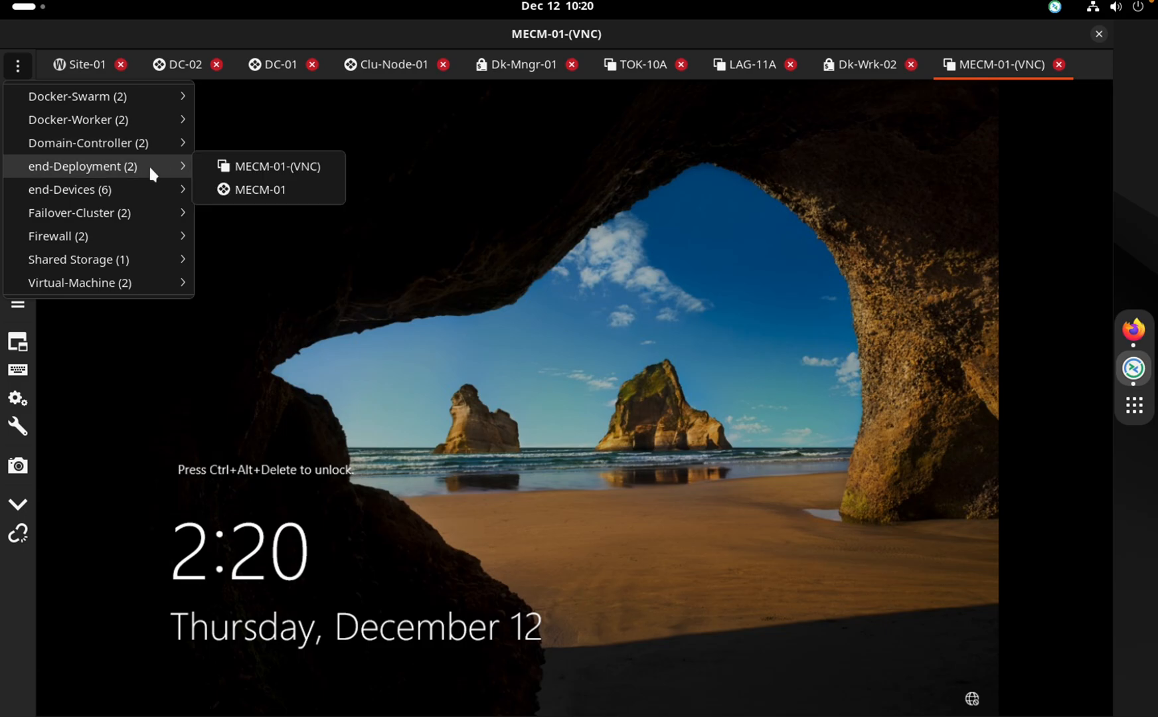
{"action": "left_click", "coordinate": [244, 190]}
Close the TOK-10A and LAG-11A sessions
{"action": "left_click", "coordinate": [641, 64]}
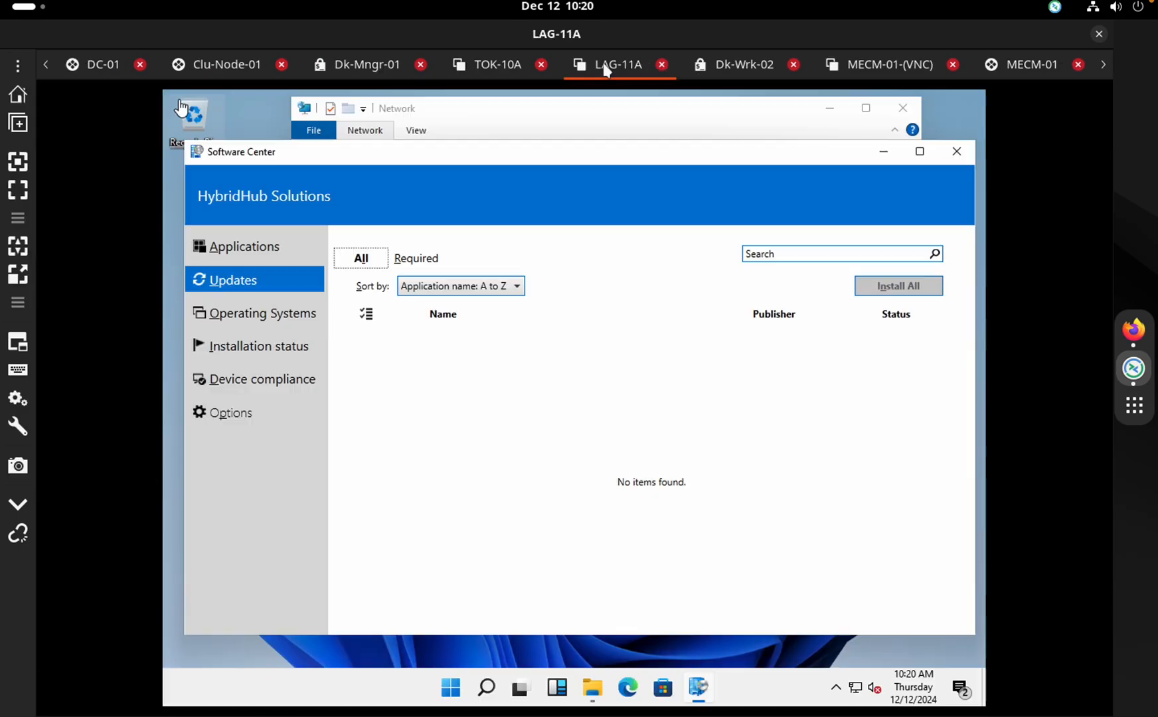
{"action": "left_click", "coordinate": [474, 77]}
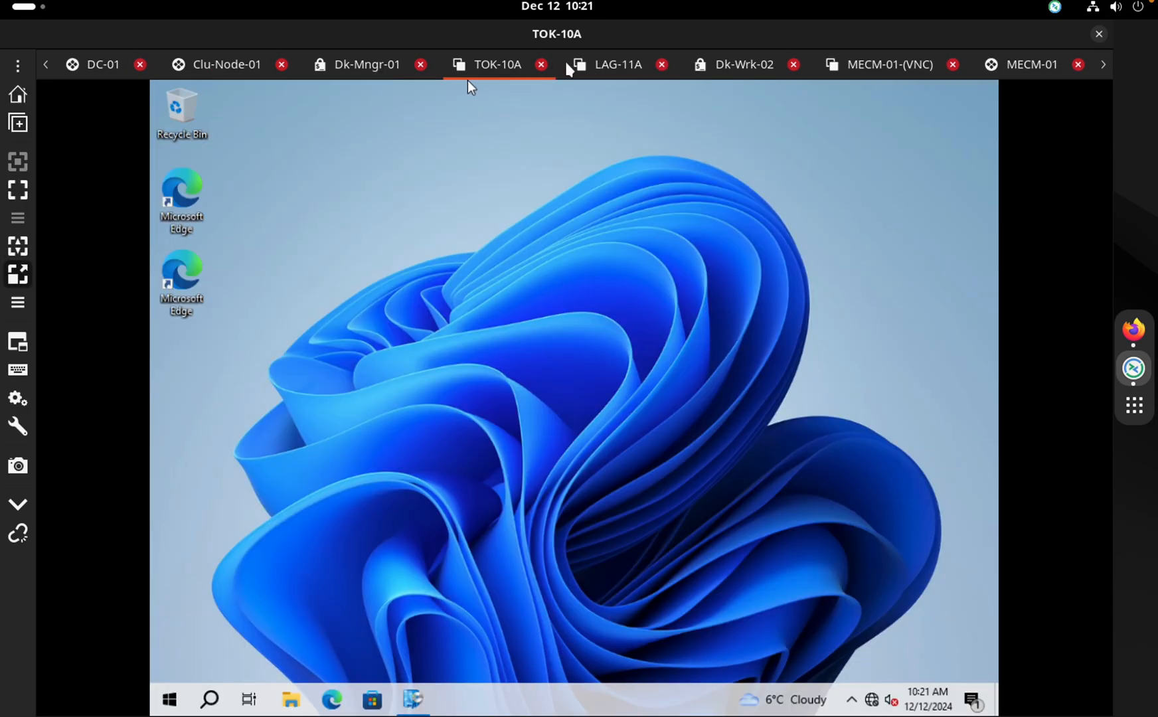
{"action": "left_click", "coordinate": [540, 66]}
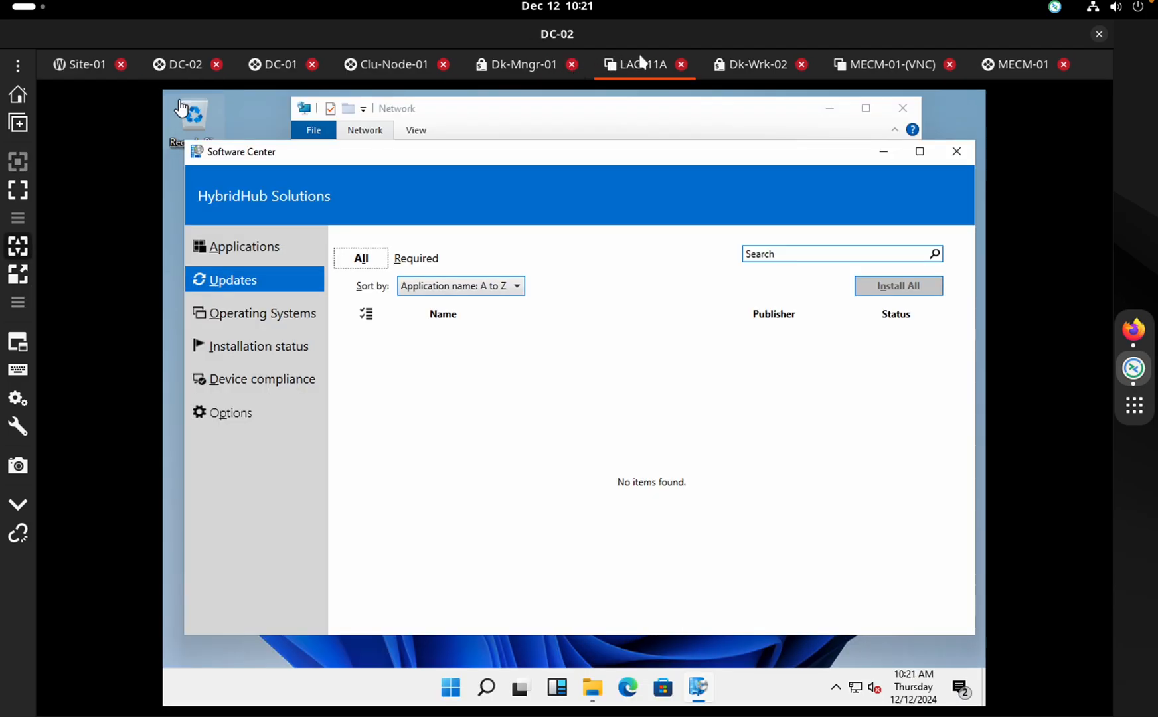
{"action": "left_click", "coordinate": [682, 65]}
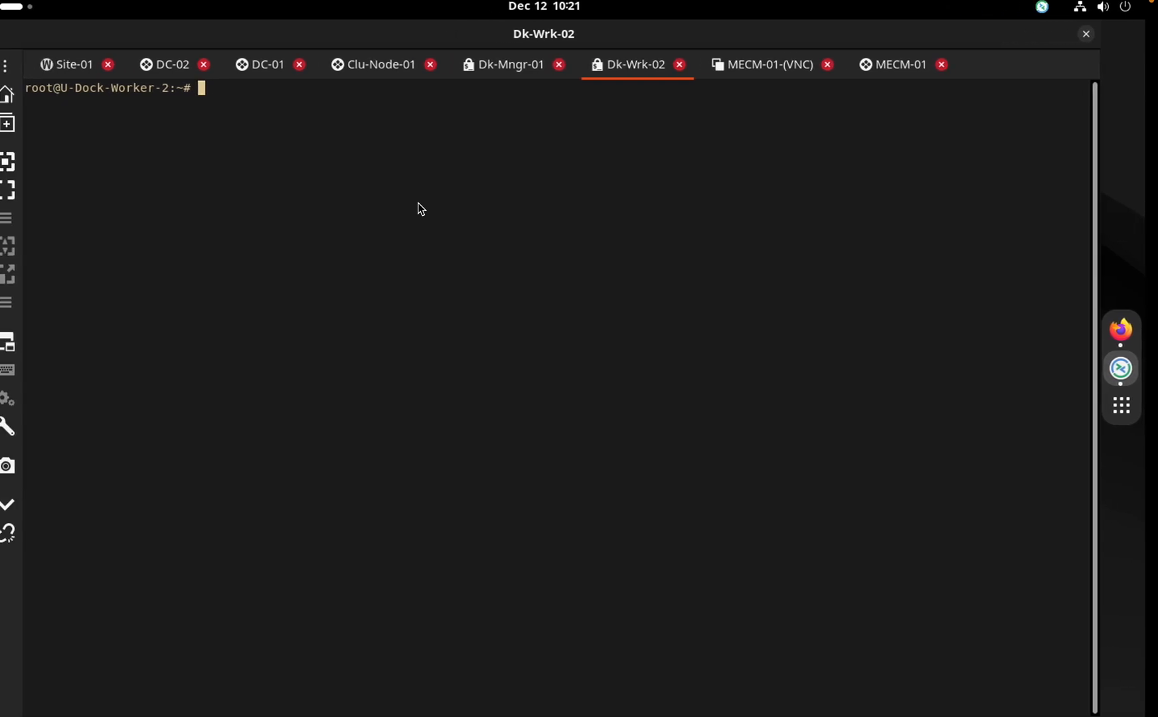
Reorder the desktop spaces so the remote desktop precedes the EVE browser, and show EVE
{"action": "key", "text": "ctrl+Up"}
{"action": "left_click_drag", "start_coordinate": [720, 51], "coordinate": [561, 54]}
{"action": "left_click", "coordinate": [751, 61]}
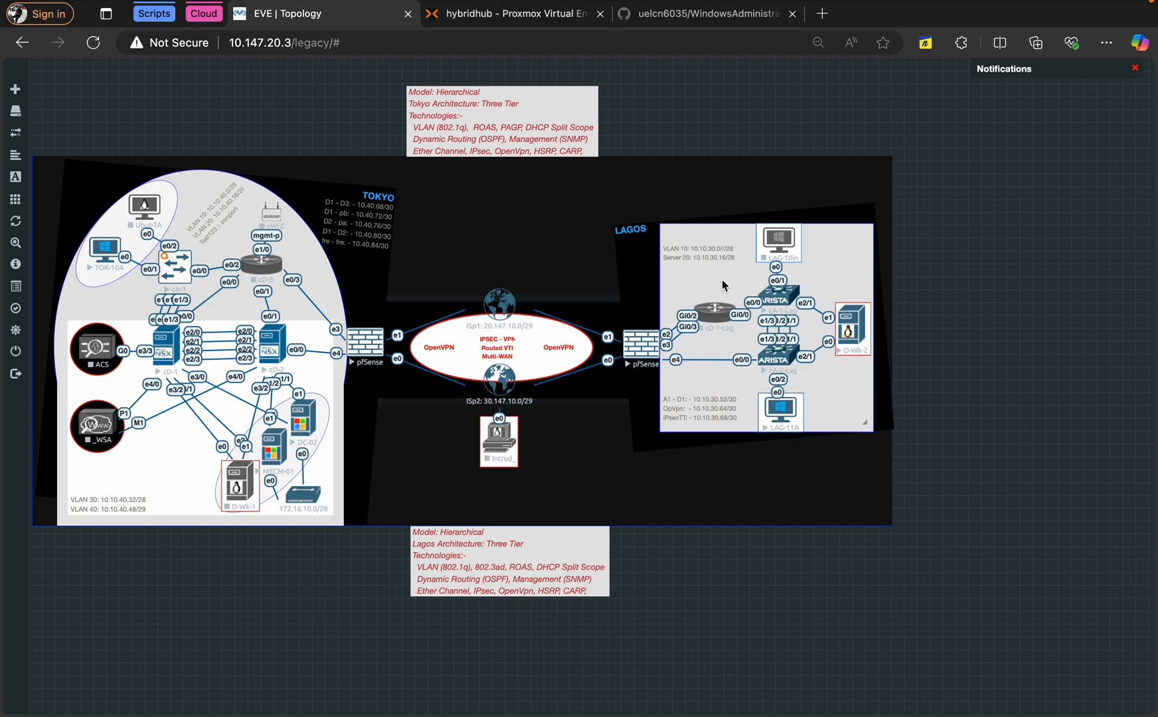
Start the cD-1-Lag router and stop the cA-1-Lag switch in EVE-NG
{"action": "right_click", "coordinate": [712, 322]}
{"action": "left_click", "coordinate": [746, 339]}
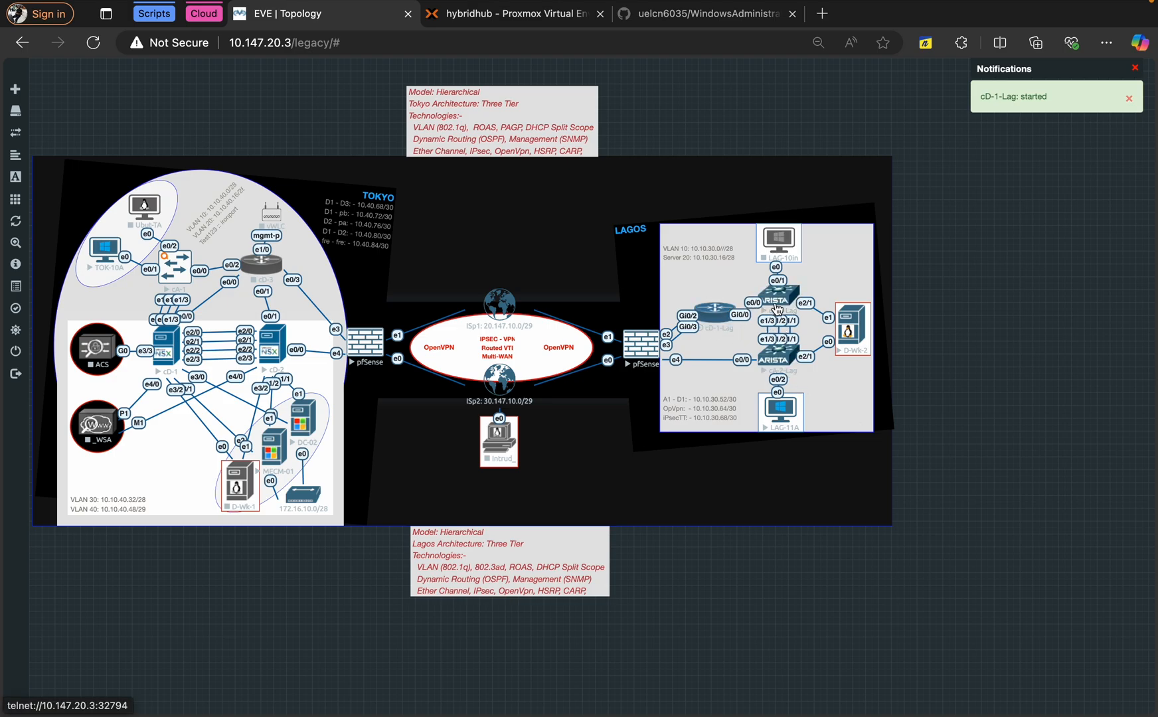
{"action": "right_click", "coordinate": [777, 304]}
{"action": "left_click", "coordinate": [818, 324]}
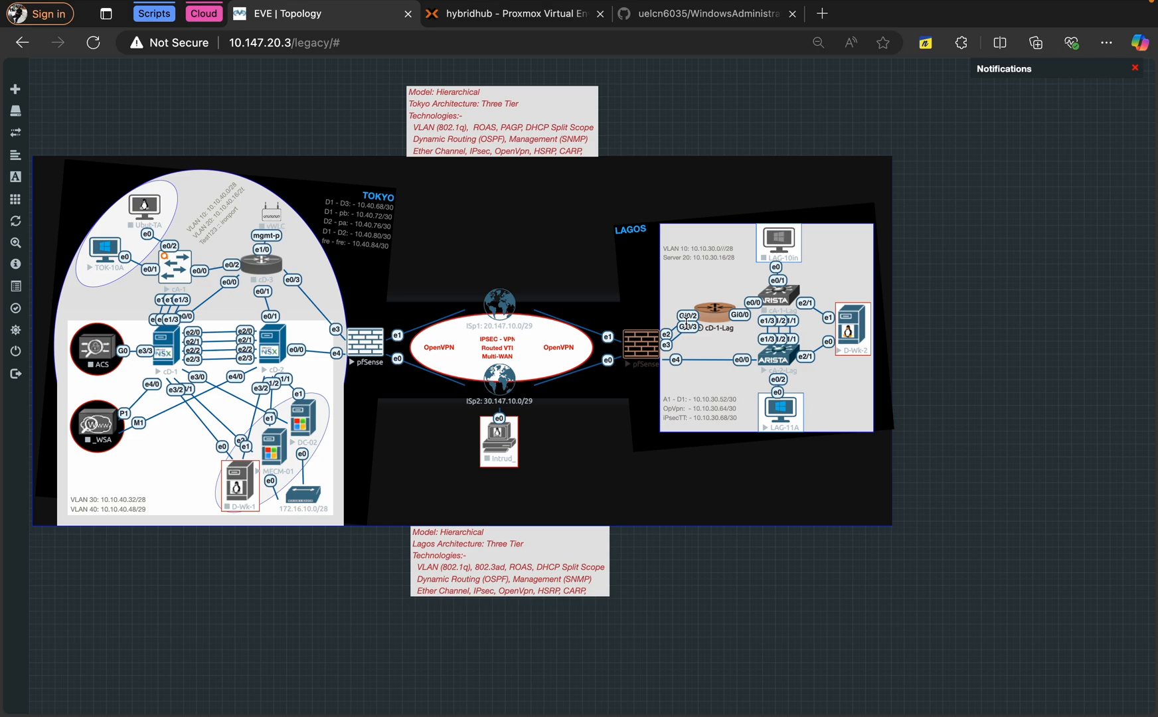
Switch to the desktop space with the Dk-Wrk-02 remote terminal
{"action": "key", "text": "ctrl+Left"}
{"action": "key", "text": "ctrl+Right"}
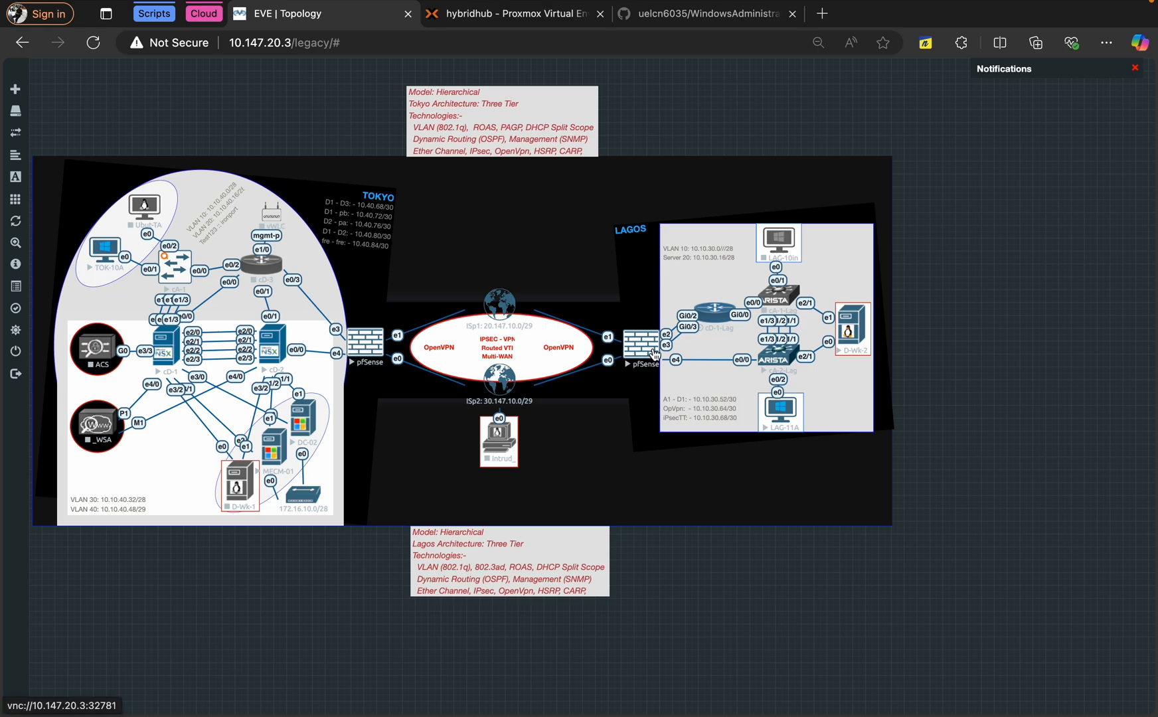
{"action": "key", "text": "ctrl+Left"}
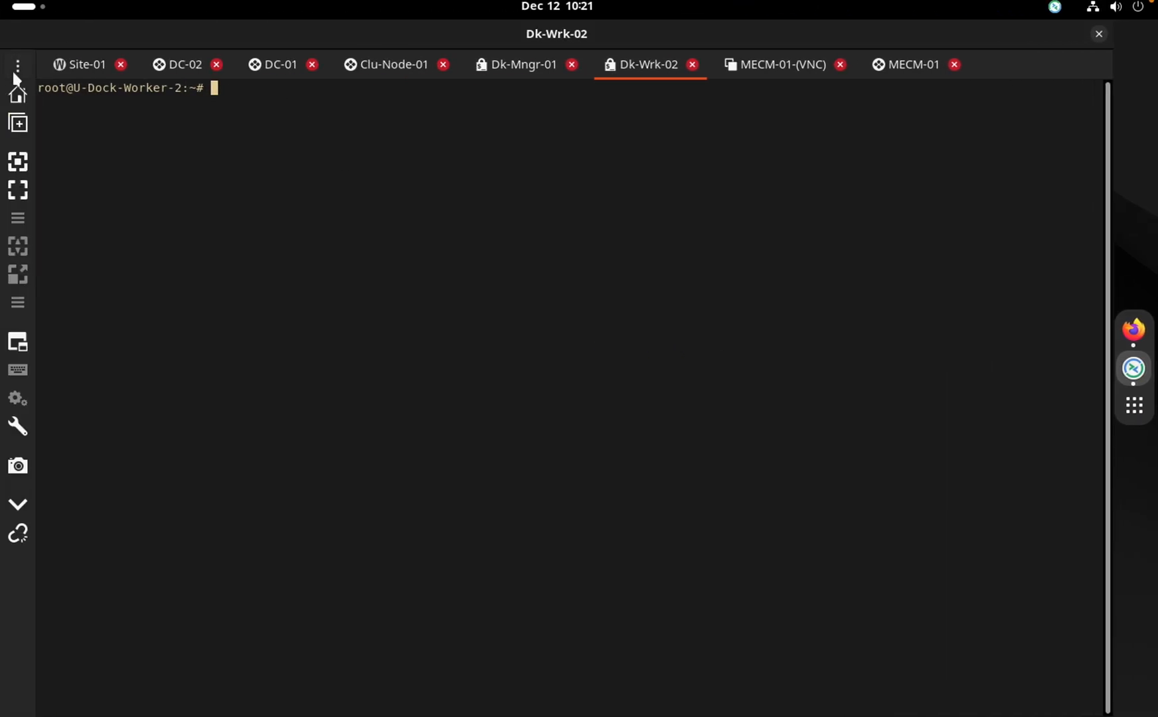
Open the pfsesne-Lagos firewall session and sign in to pfSense as admin
{"action": "left_click", "coordinate": [16, 69]}
{"action": "mouse_move", "coordinate": [152, 244]}
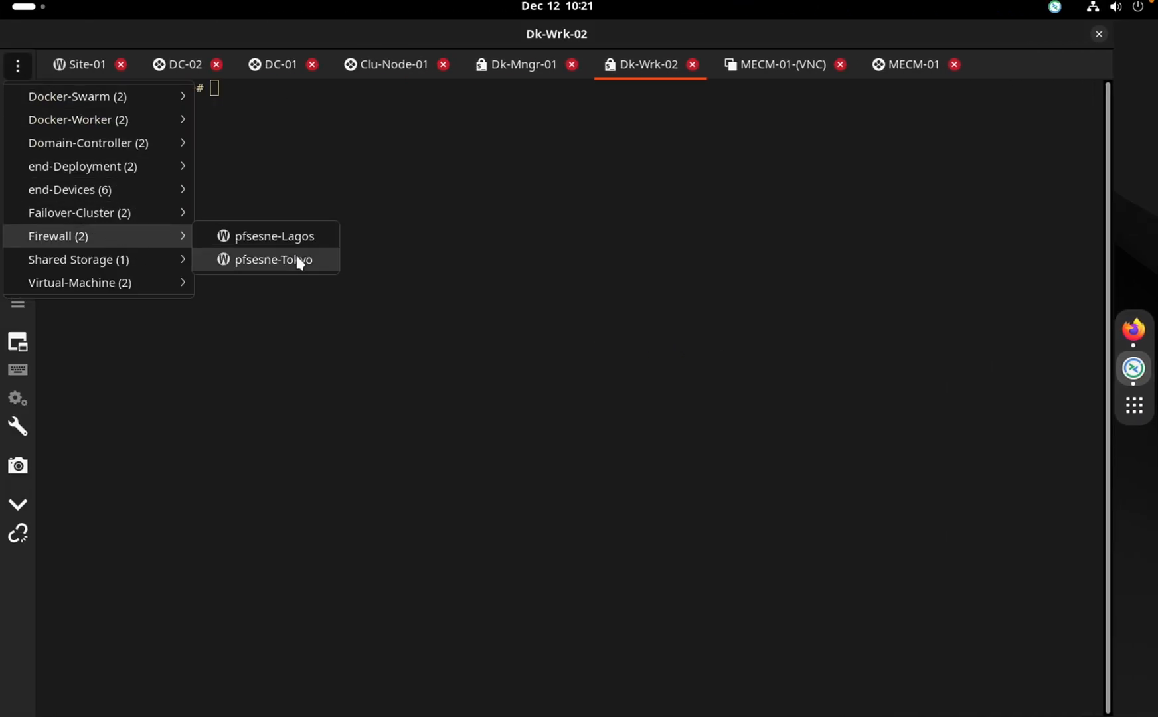
{"action": "left_click", "coordinate": [283, 237]}
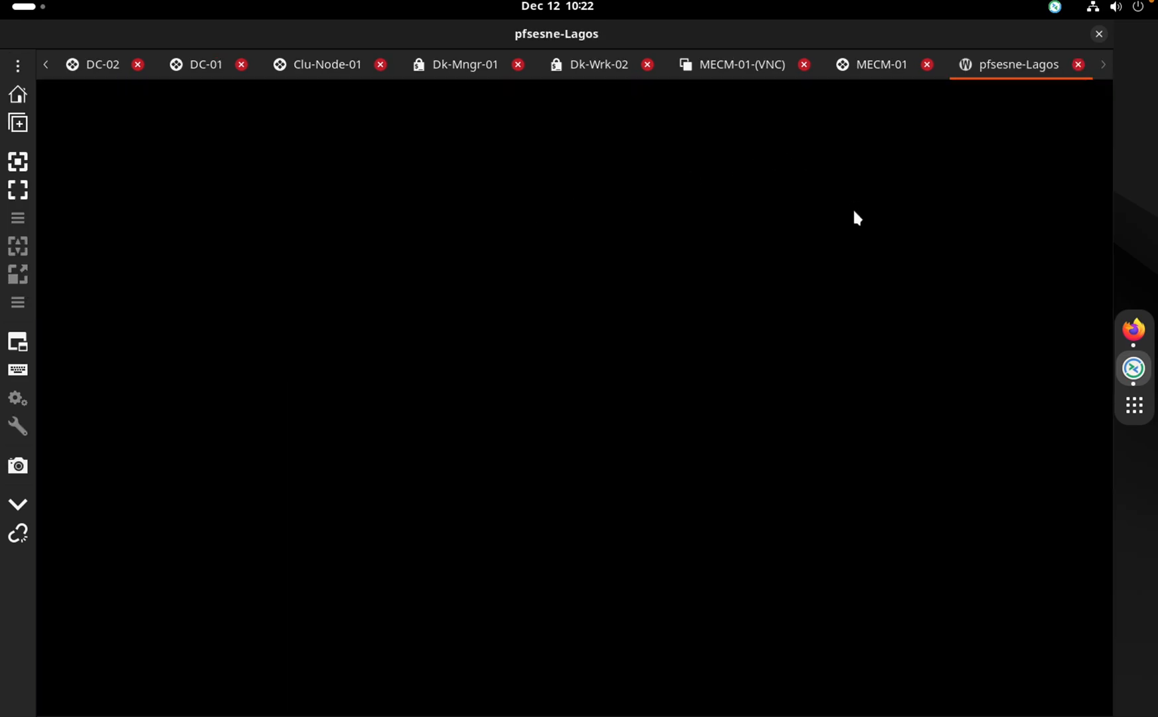
{"action": "type", "text": "a"}
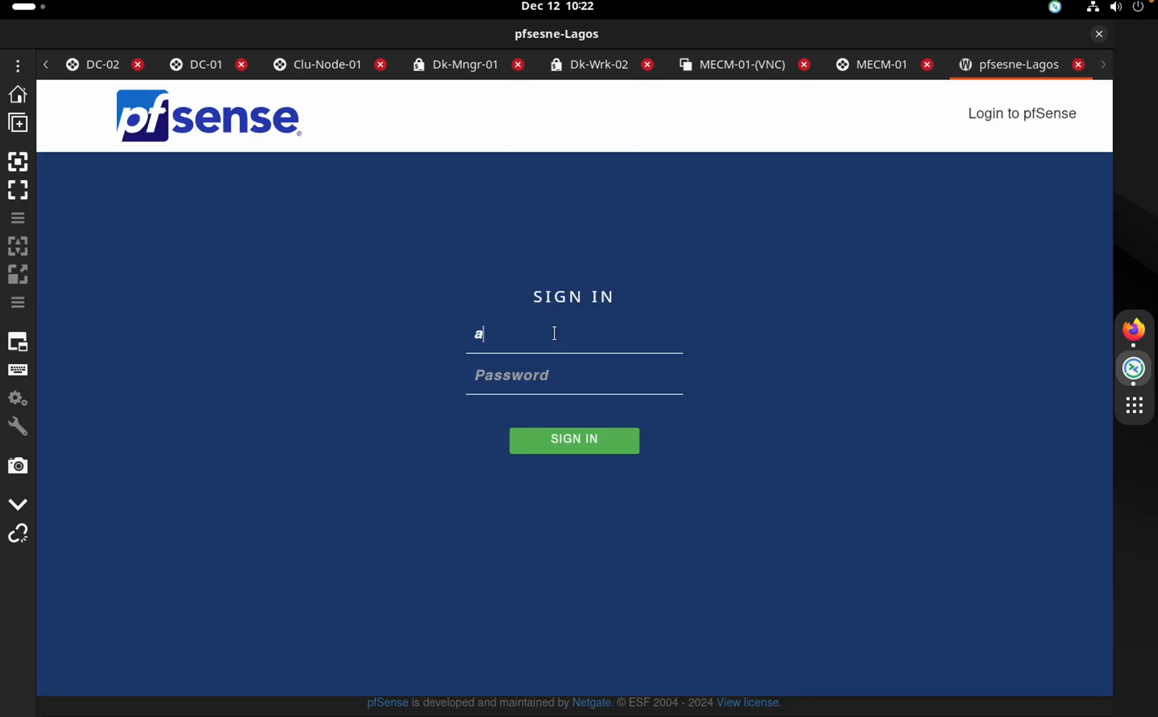
{"action": "type", "text": "dmin•••"}
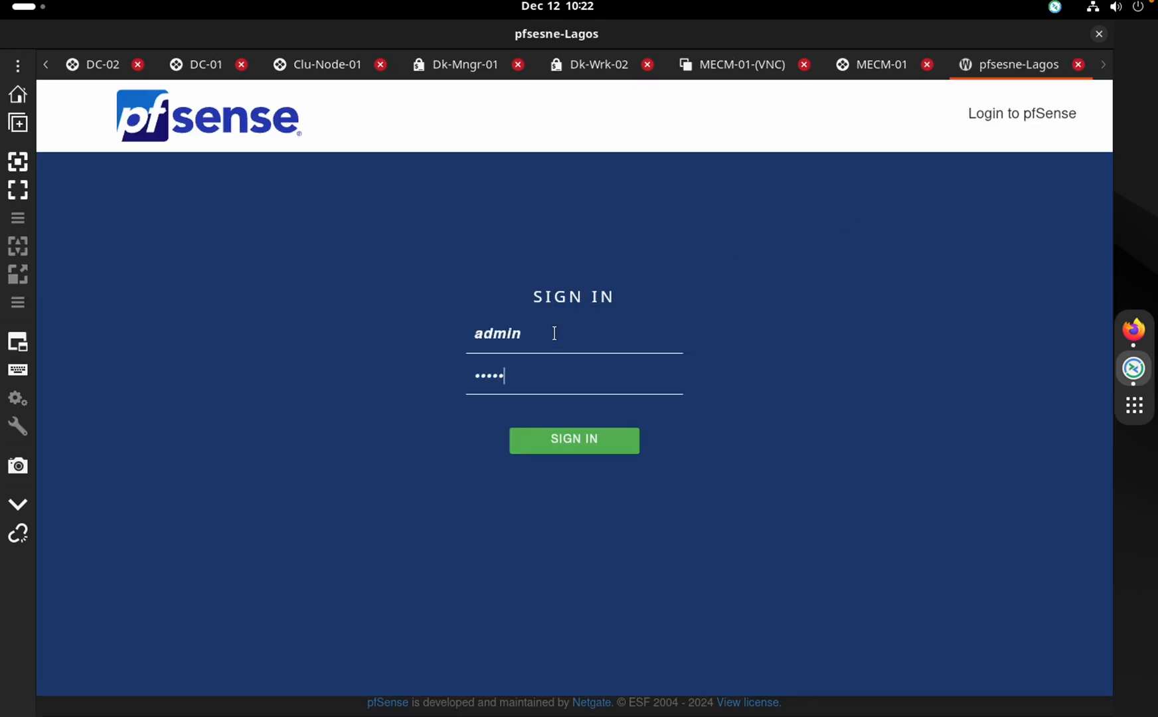
{"action": "left_click", "coordinate": [576, 433]}
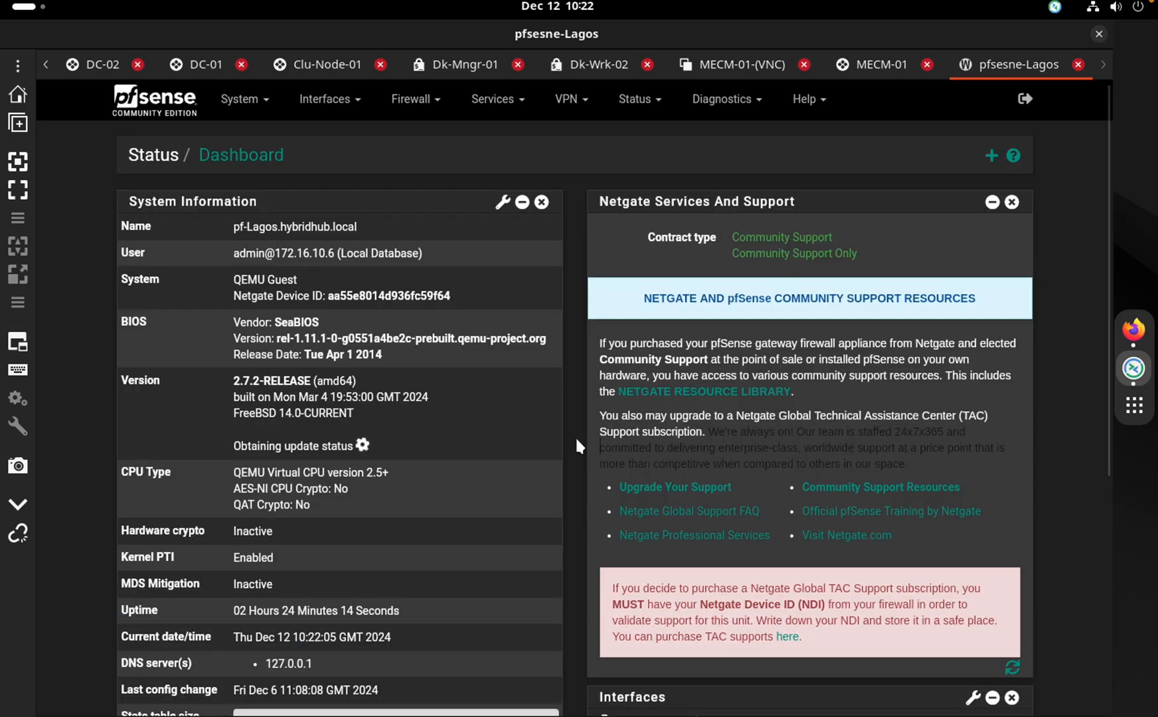
Review the Lagos firewall's LAGG interfaces and interface assignments
{"action": "left_click", "coordinate": [332, 99]}
{"action": "left_click", "coordinate": [354, 141]}
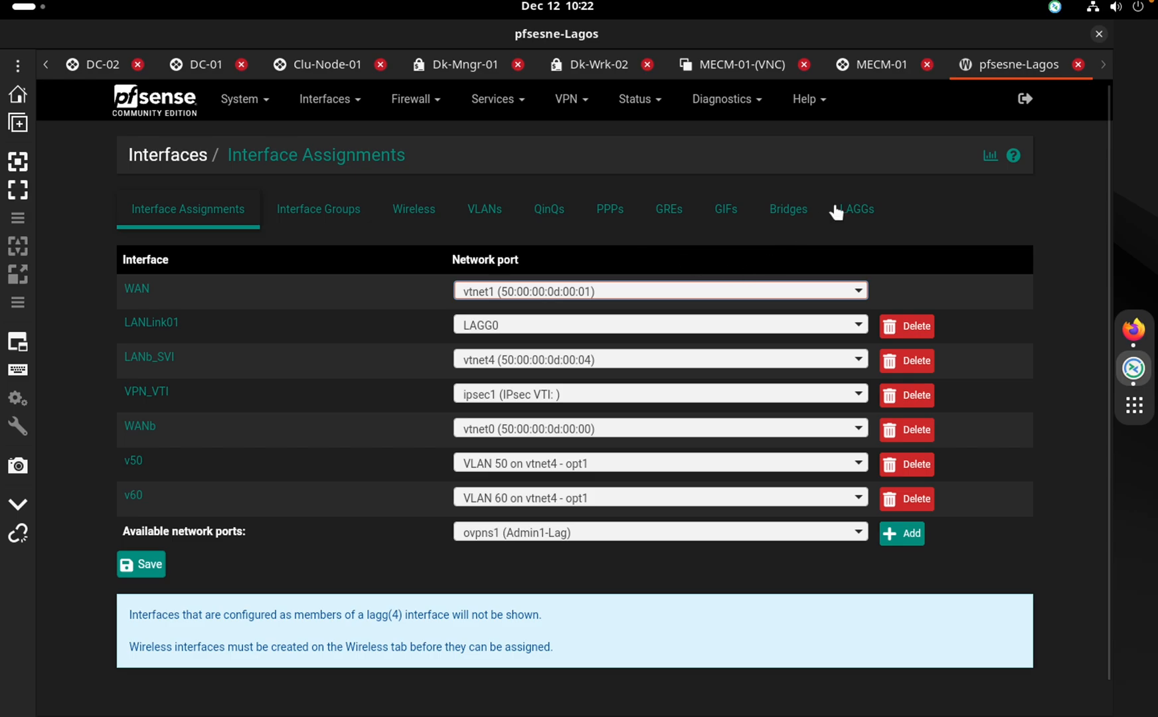
{"action": "left_click", "coordinate": [846, 223]}
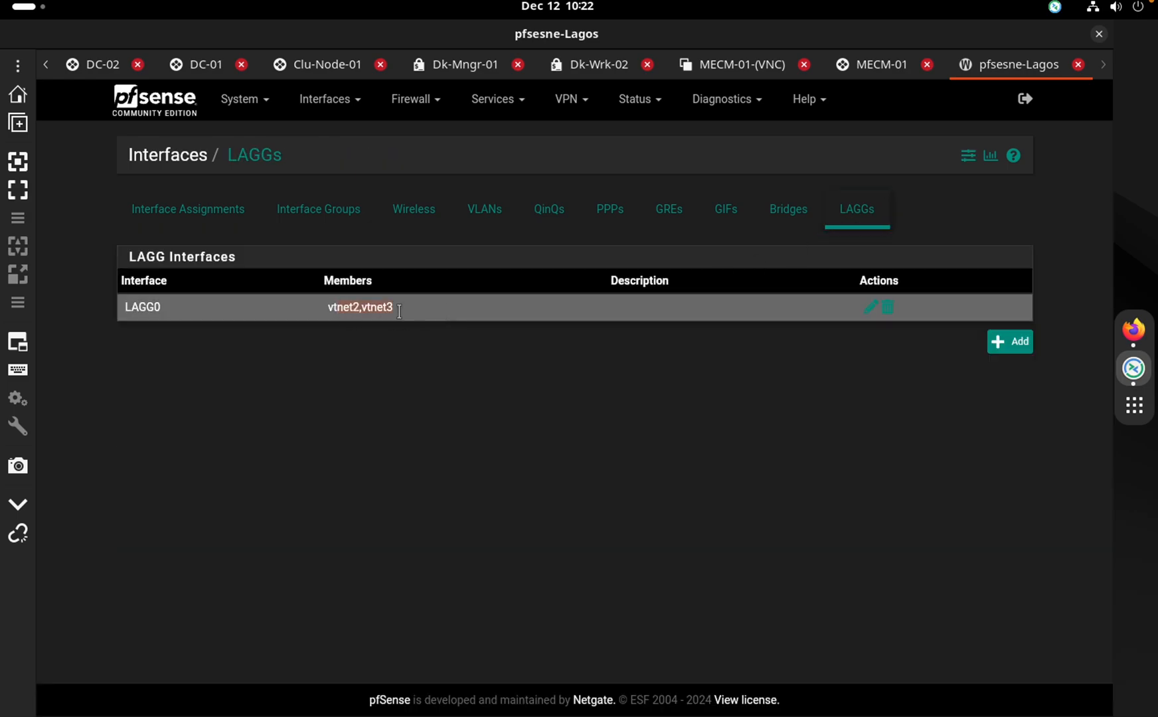
{"action": "key", "text": "ctrl+Right"}
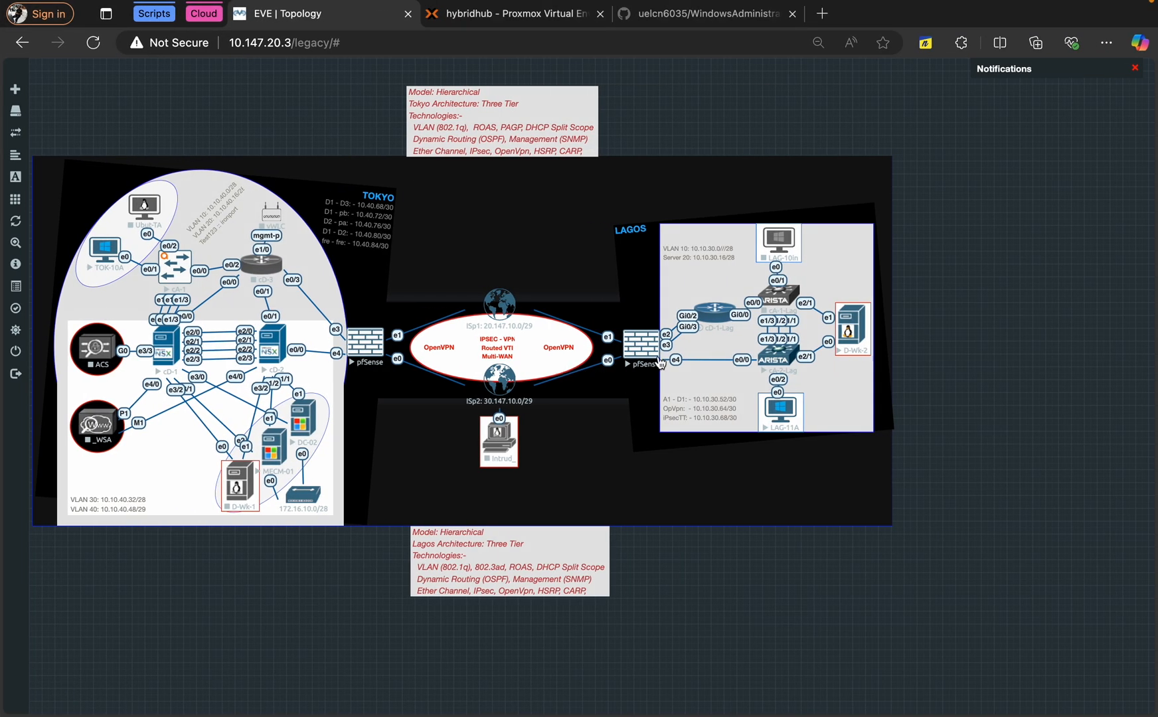
{"action": "key", "text": "ctrl+Left"}
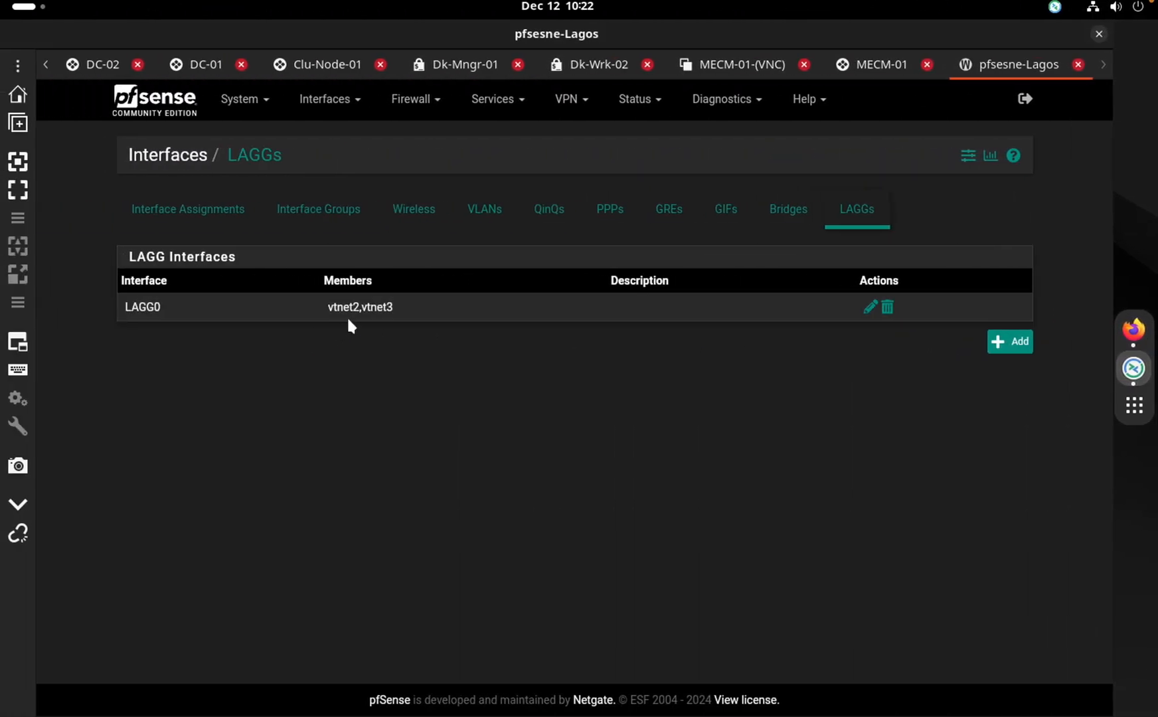
{"action": "left_click", "coordinate": [225, 221]}
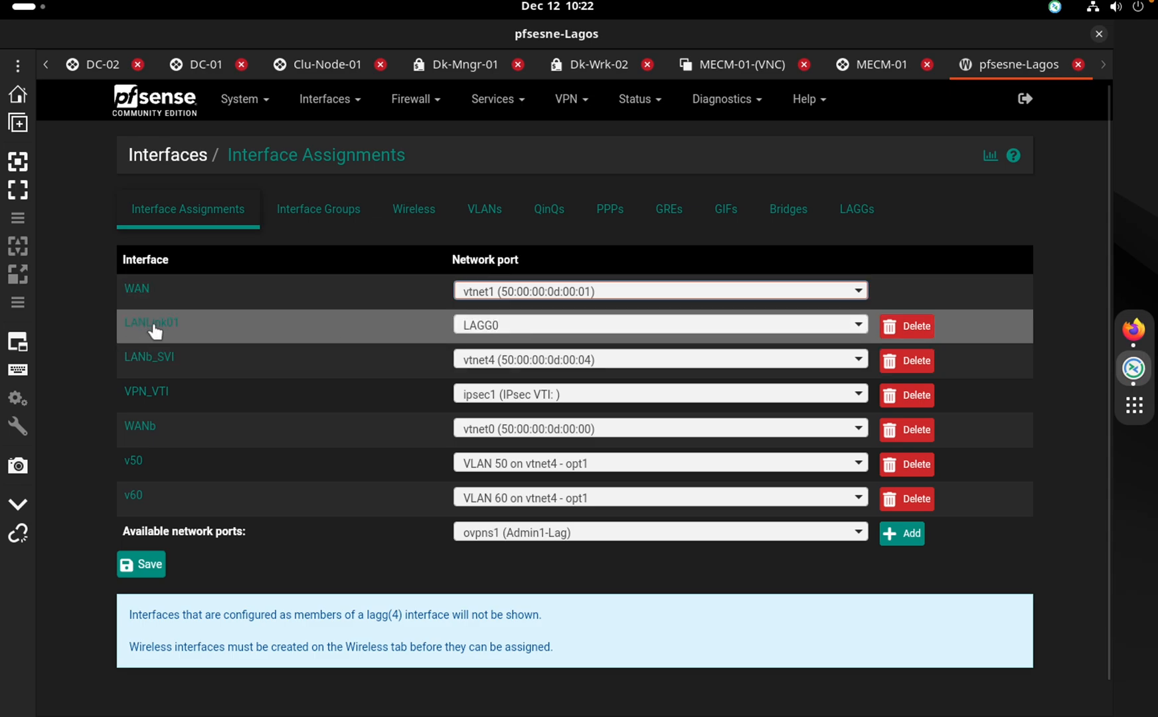
Open Status / Interfaces to check WAN and LANLINK01 (lagg0) are up
{"action": "left_click", "coordinate": [419, 101]}
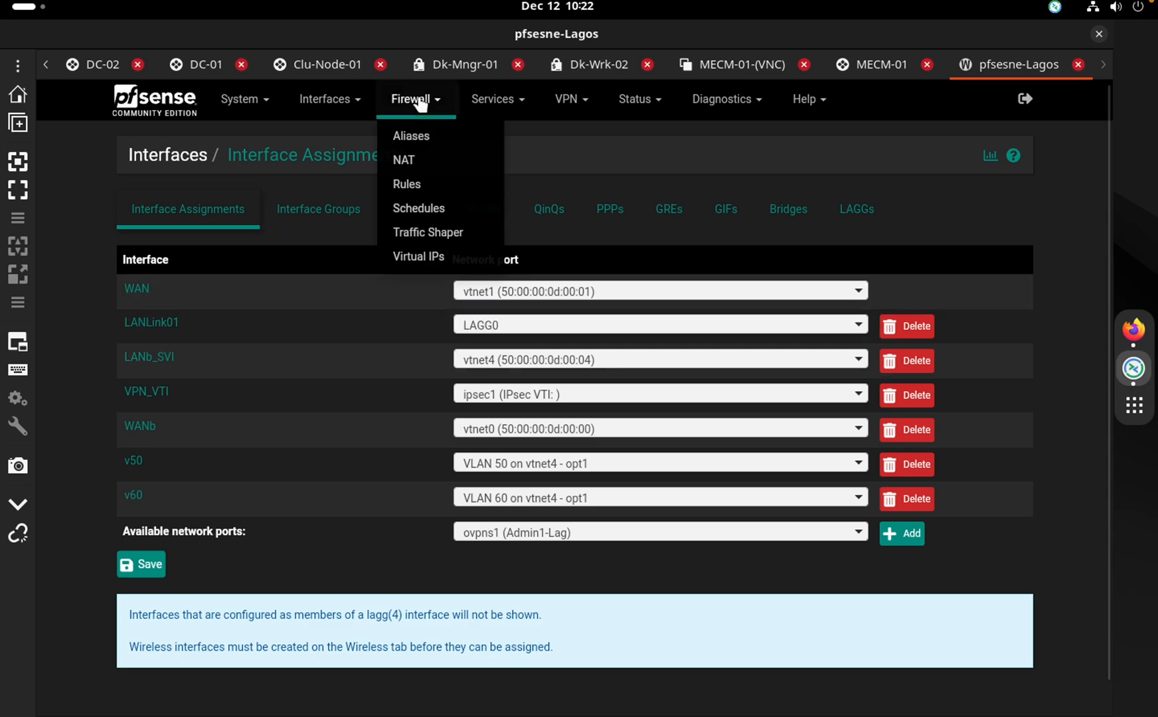
{"action": "left_click", "coordinate": [551, 128]}
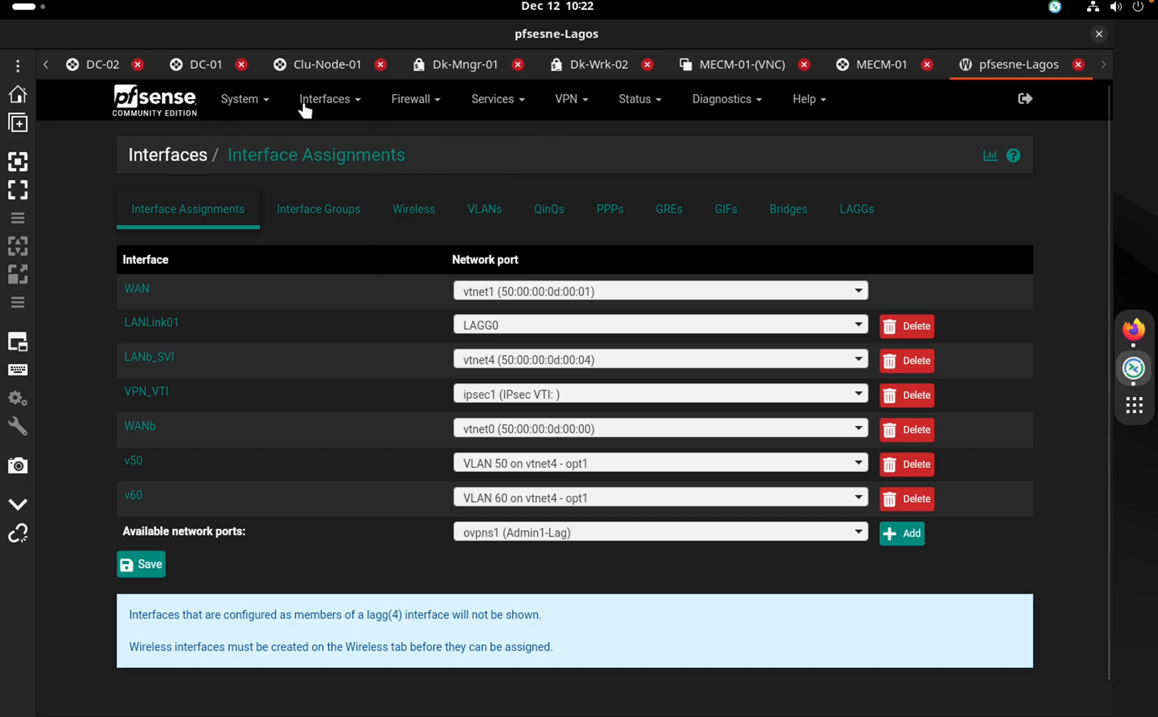
{"action": "left_click", "coordinate": [324, 107]}
{"action": "left_click", "coordinate": [330, 134]}
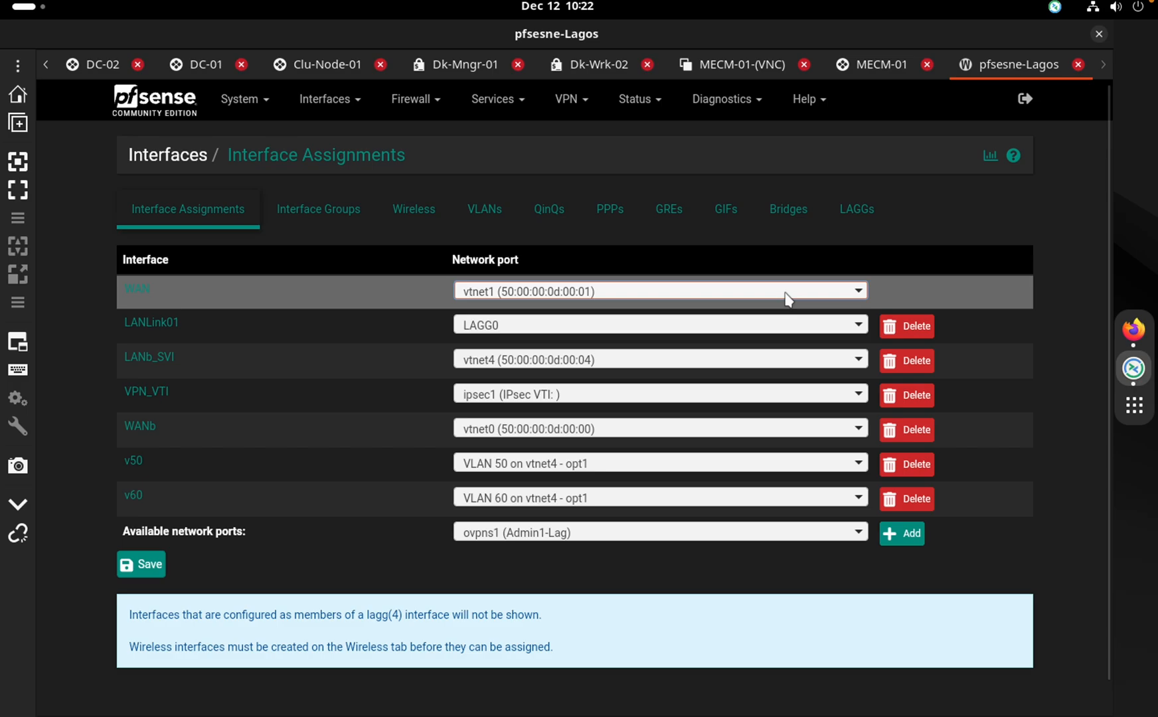
{"action": "left_click", "coordinate": [989, 156]}
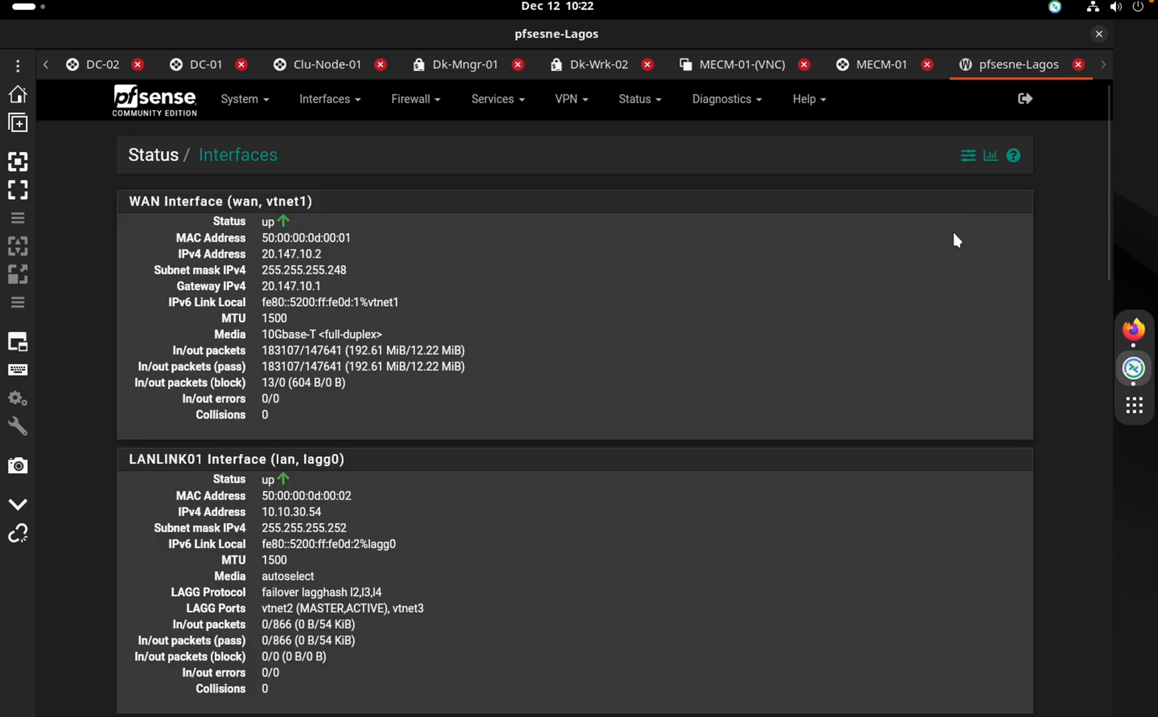
{"action": "scroll", "coordinate": [953, 238], "scroll_direction": "down", "scroll_amount": 15}
{"action": "scroll", "coordinate": [953, 238], "scroll_direction": "up", "scroll_amount": 15}
{"action": "left_click", "coordinate": [897, 68]}
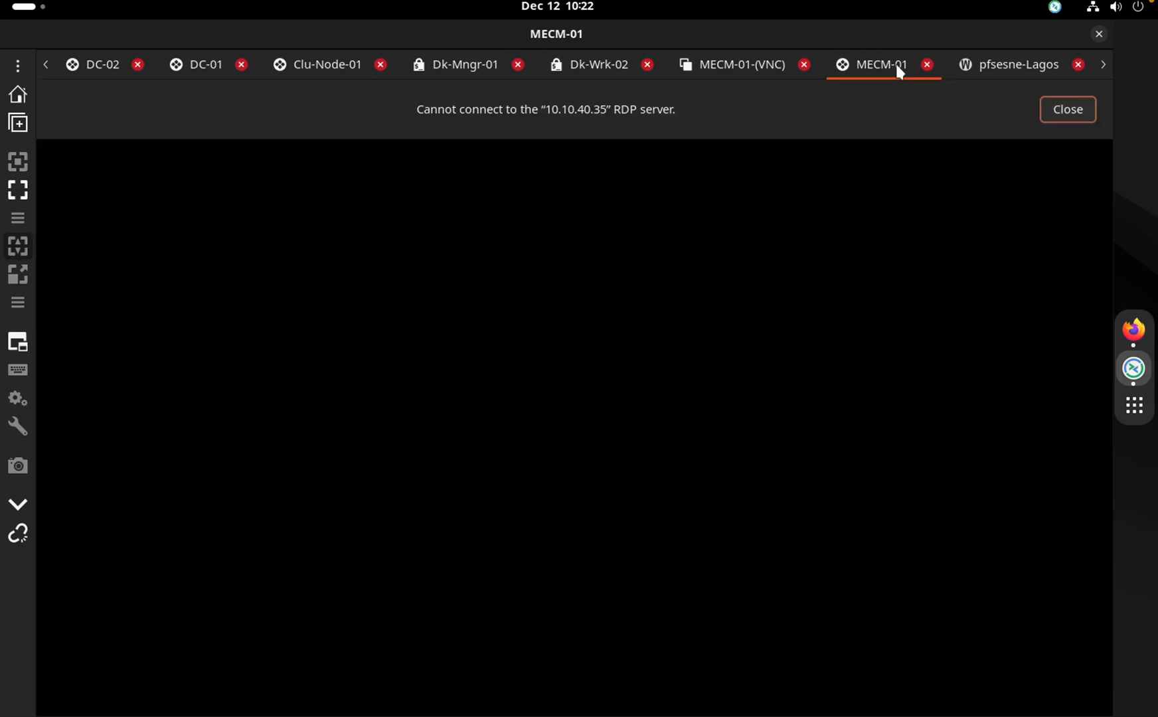
{"action": "left_click", "coordinate": [988, 69]}
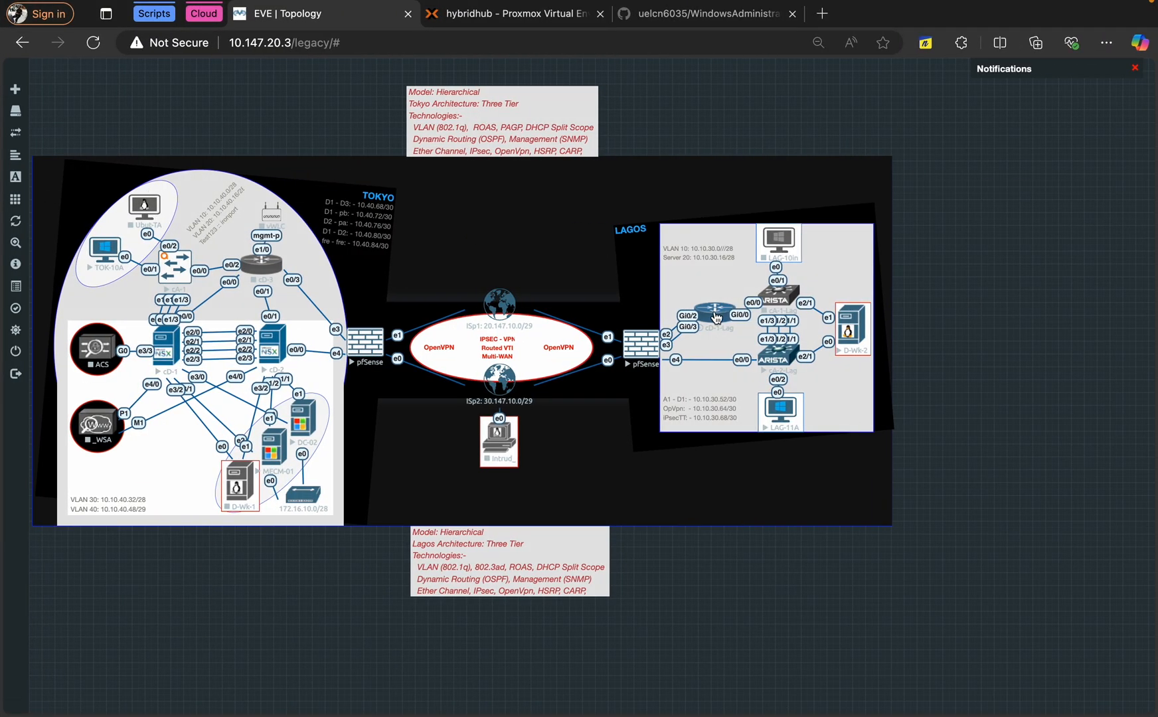
Stop the cD-1-Lag router in the Lagos part of the EVE-NG topology
{"action": "right_click", "coordinate": [716, 318]}
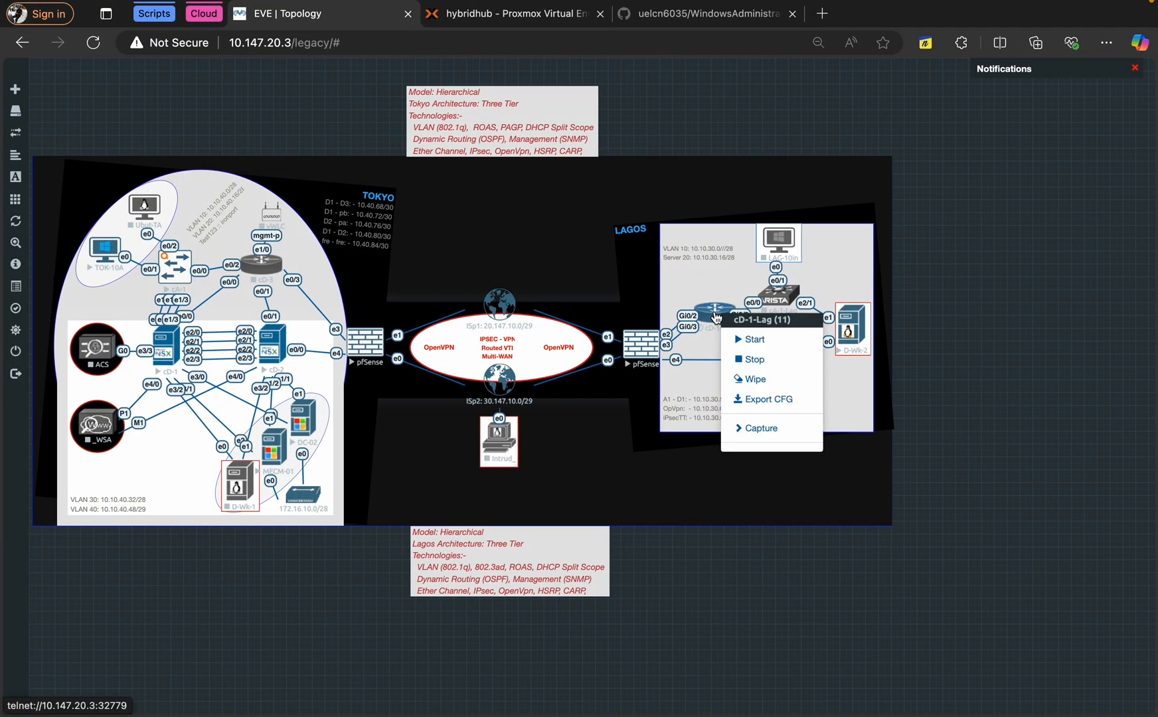
{"action": "left_click", "coordinate": [756, 362]}
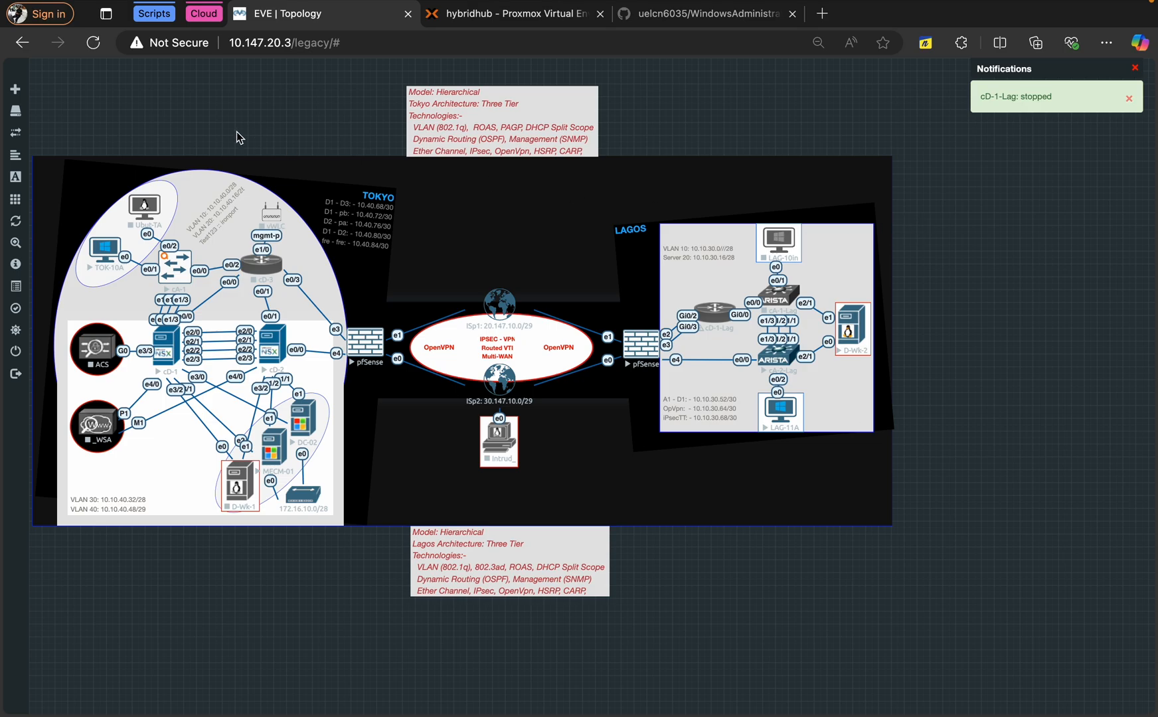
{"action": "scroll", "coordinate": [289, 102], "scroll_direction": "left", "scroll_amount": 2}
{"action": "scroll", "coordinate": [289, 102], "scroll_direction": "left", "scroll_amount": 3}
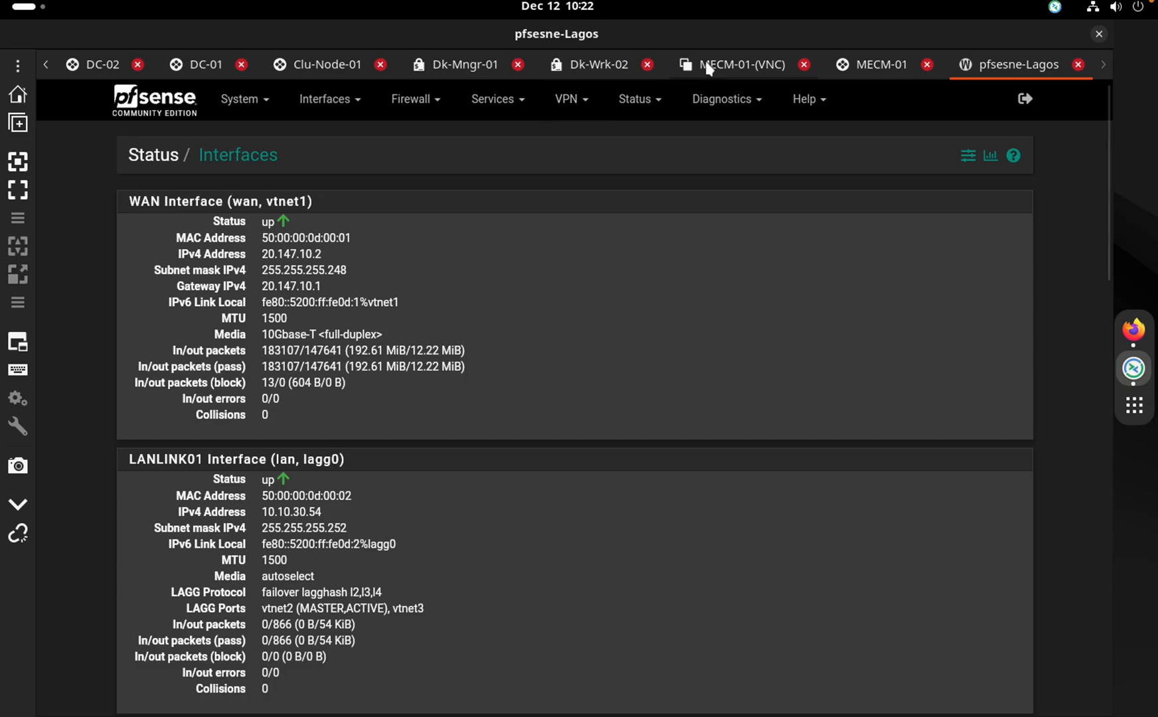
Unlock MECM-01's VNC session with Ctrl+Alt+Delete and the administrator password
{"action": "left_click", "coordinate": [709, 69]}
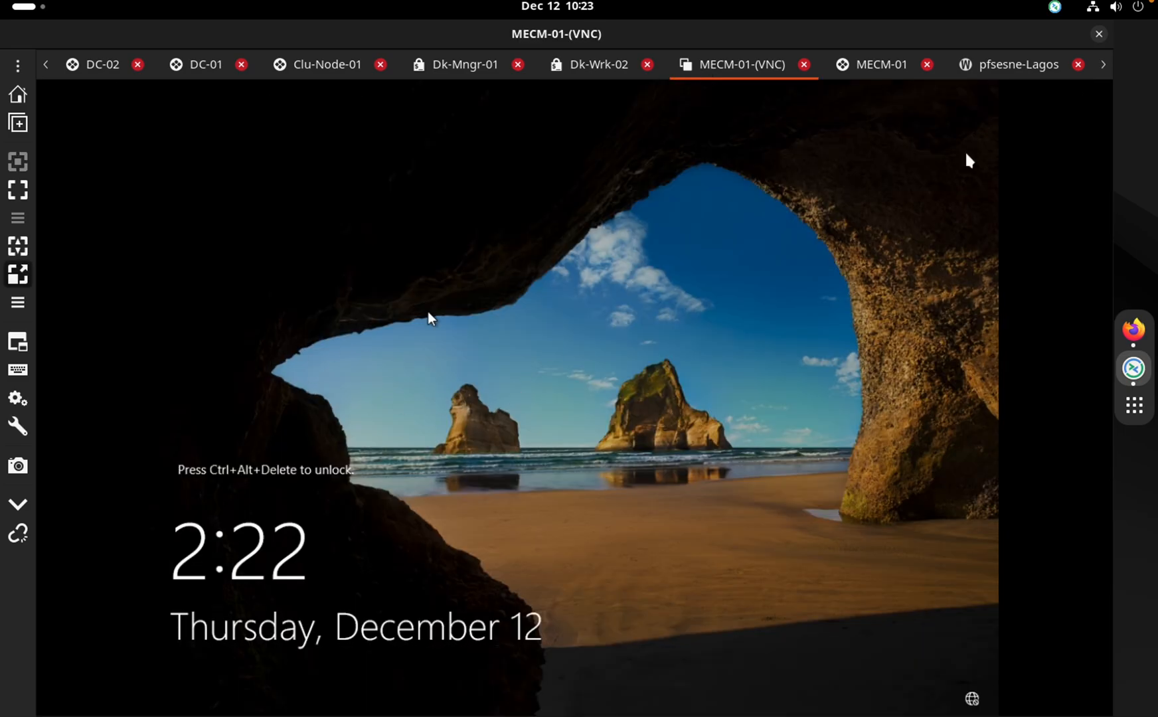
{"action": "left_click", "coordinate": [914, 74]}
{"action": "left_click", "coordinate": [714, 61]}
{"action": "left_click", "coordinate": [18, 426]}
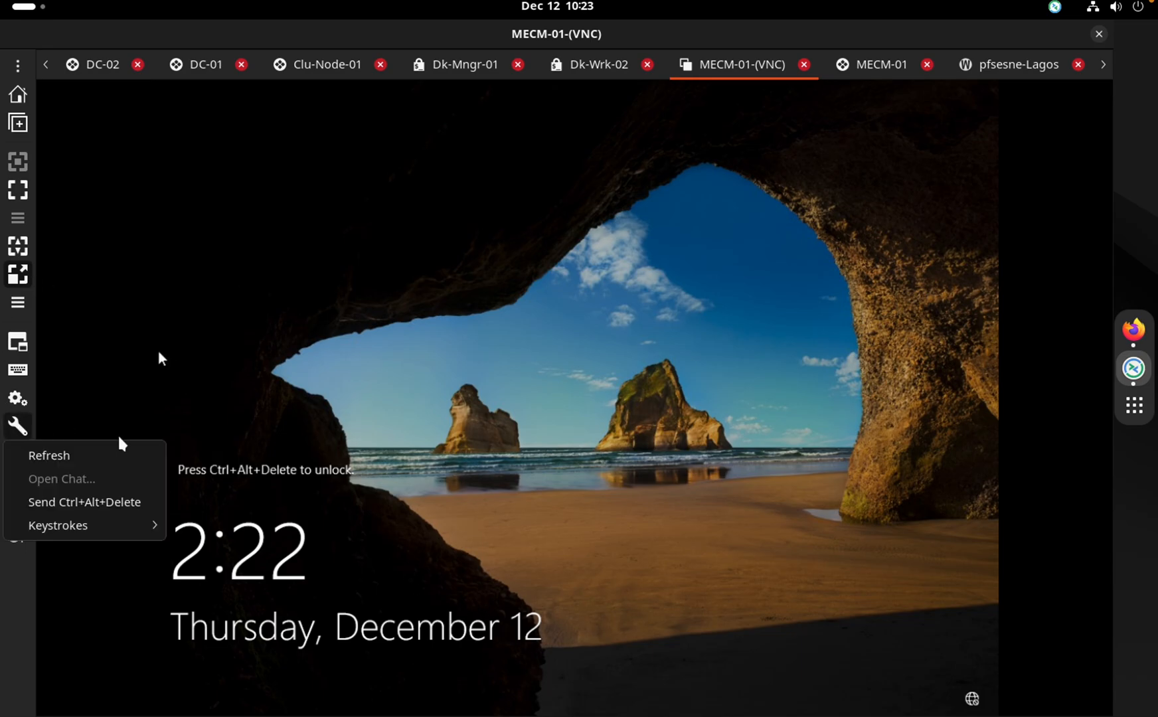
{"action": "left_click", "coordinate": [91, 503]}
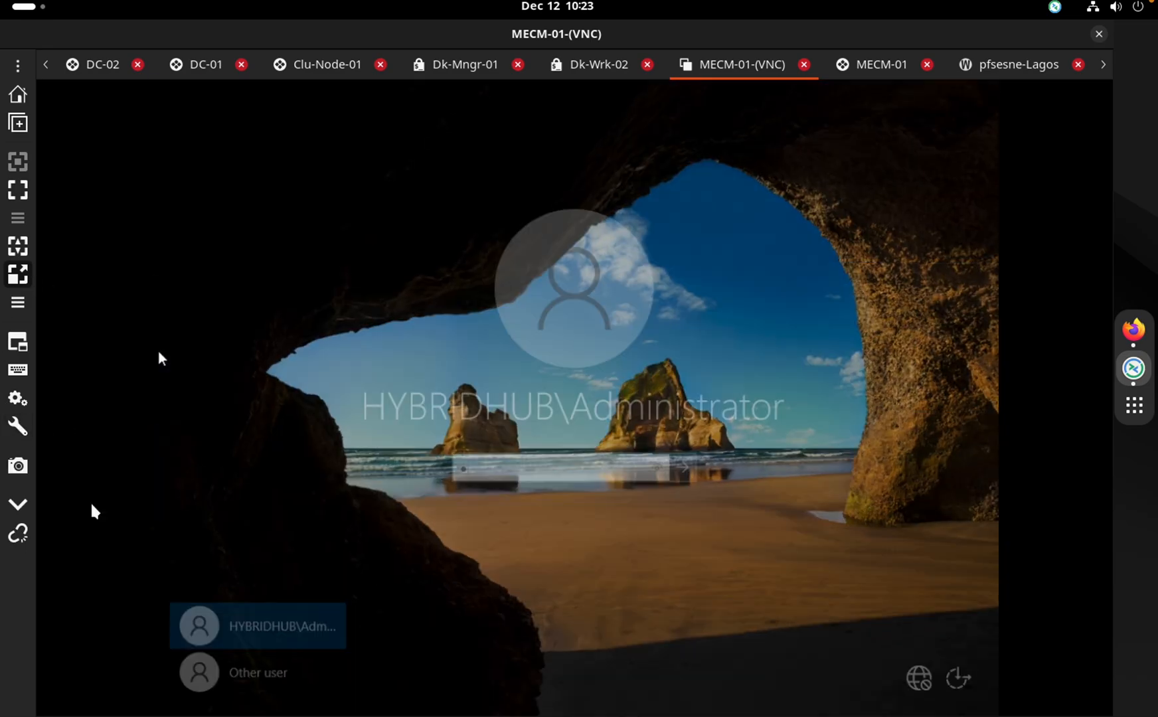
{"action": "type", "text": "••••••••••"}
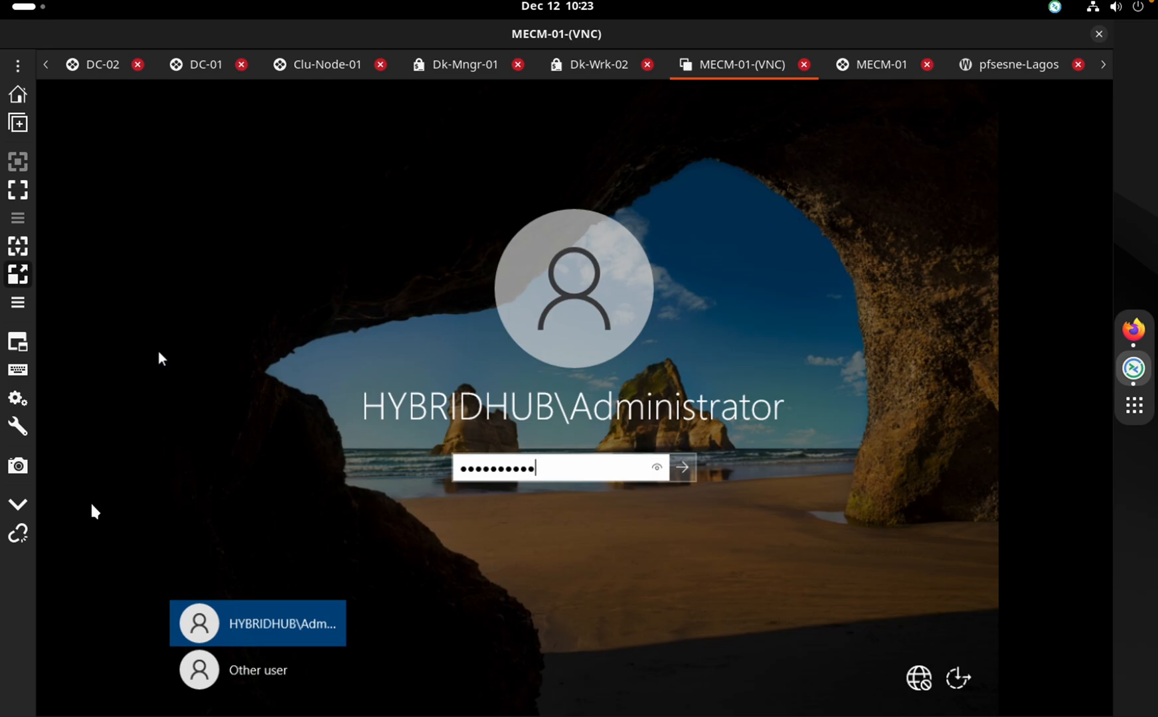
{"action": "key", "text": "Return"}
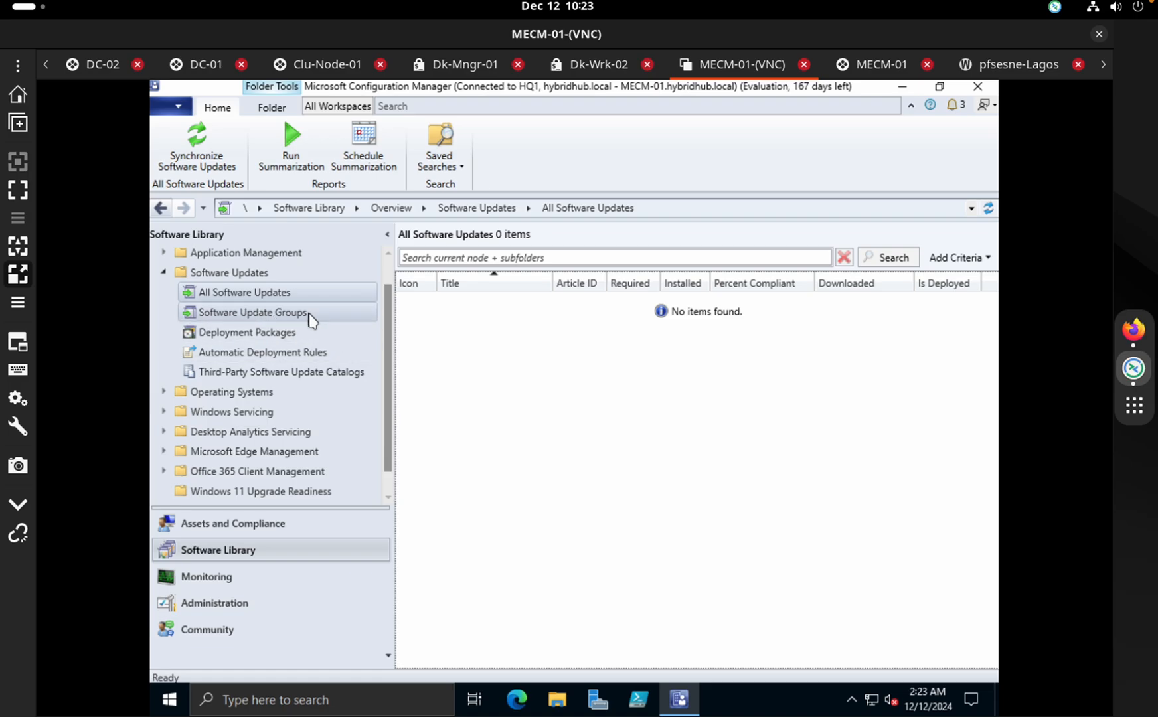
{"action": "key", "text": "ctrl+Right"}
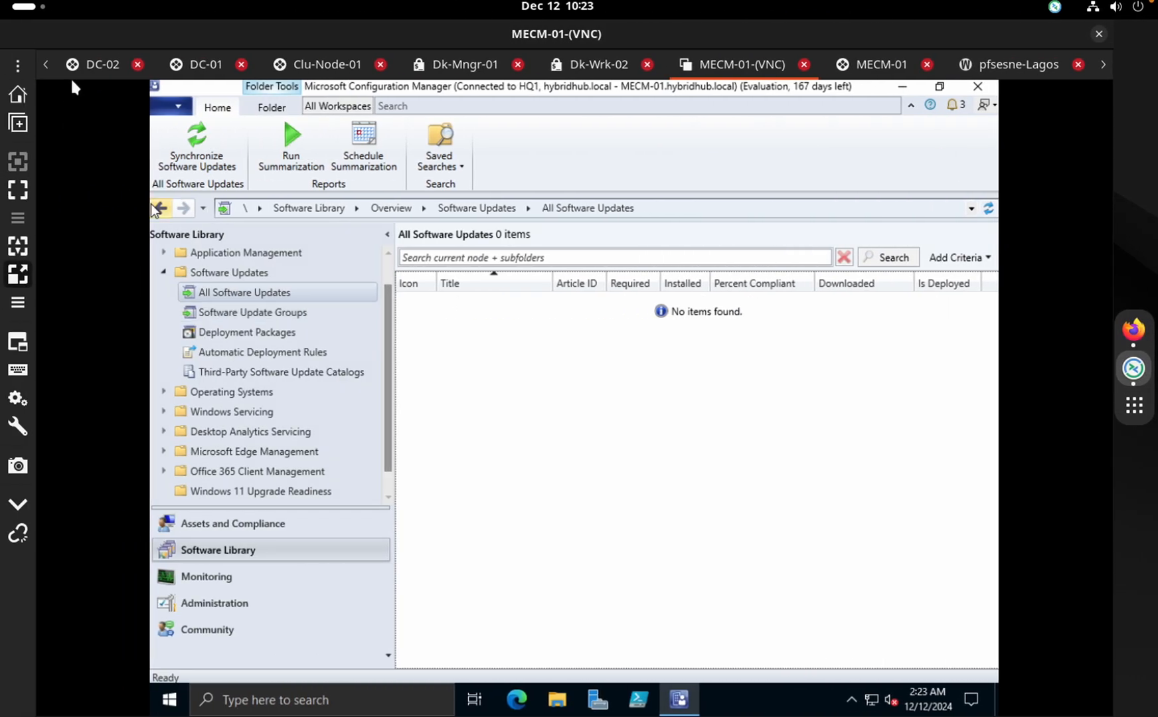
Switch back through the remote sessions to the Site-01 Proxmox tab
{"action": "left_click", "coordinate": [46, 64]}
{"action": "left_click", "coordinate": [46, 63]}
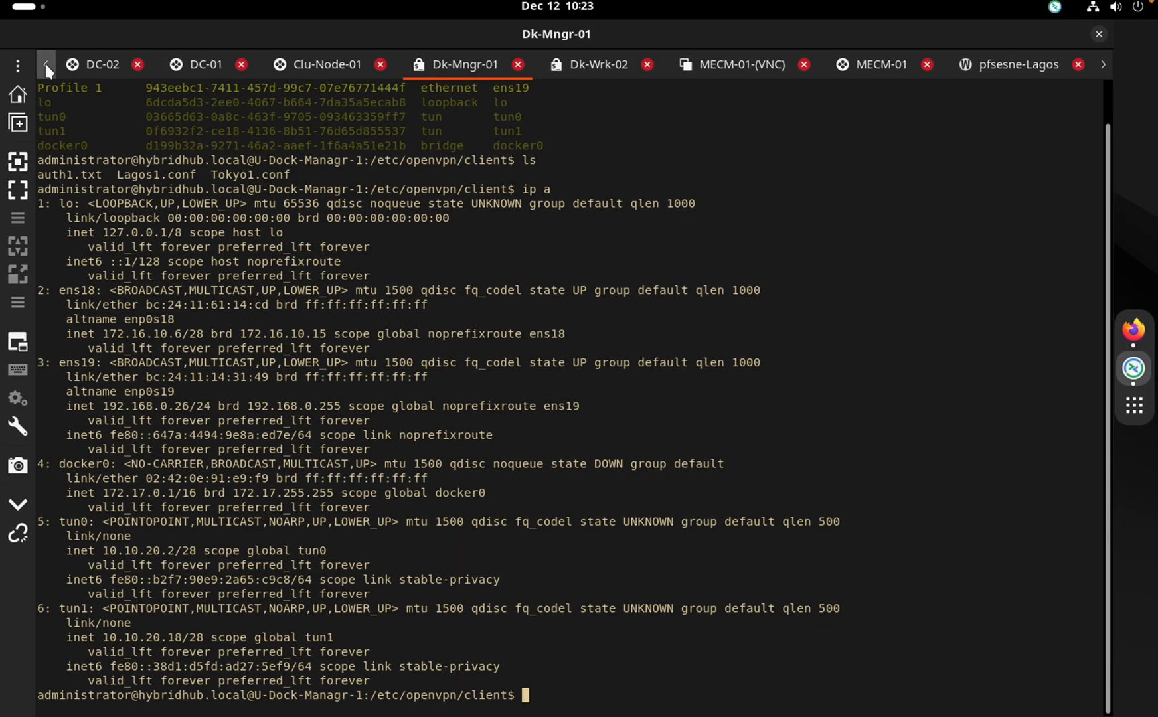
{"action": "left_click", "coordinate": [46, 63]}
{"action": "left_click", "coordinate": [46, 64]}
{"action": "left_click", "coordinate": [46, 64]}
{"action": "left_click", "coordinate": [46, 64]}
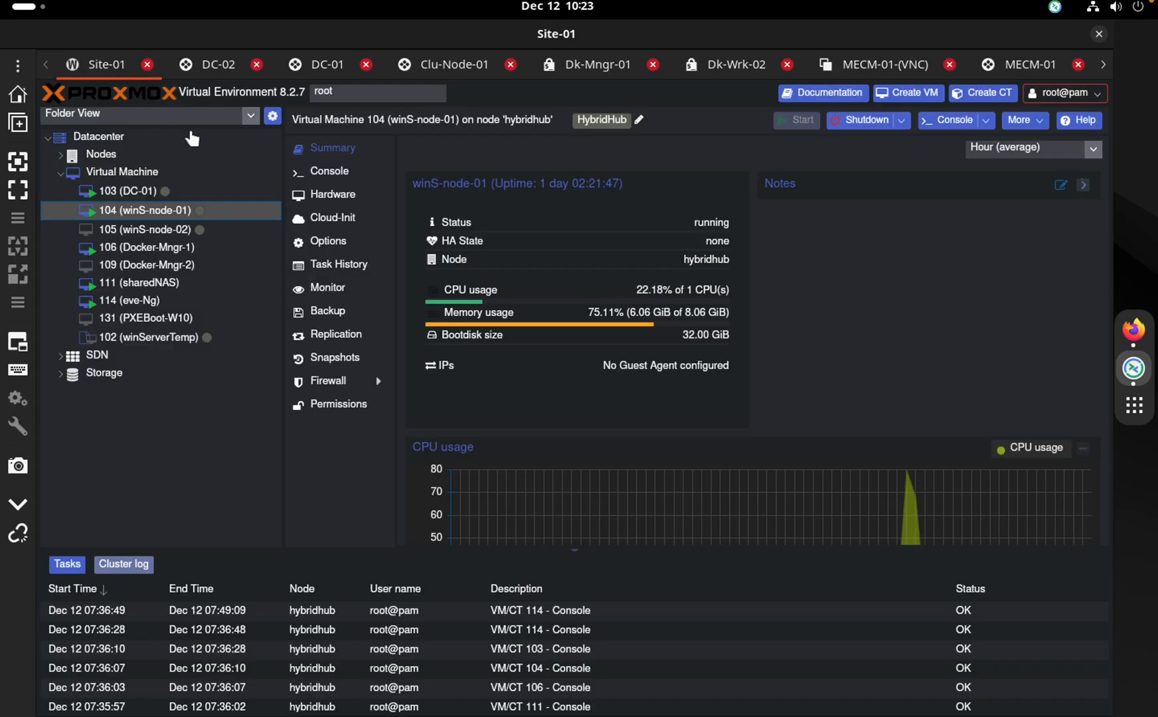
Open a Shell on the hybridhub node and run clear
{"action": "left_click", "coordinate": [85, 153]}
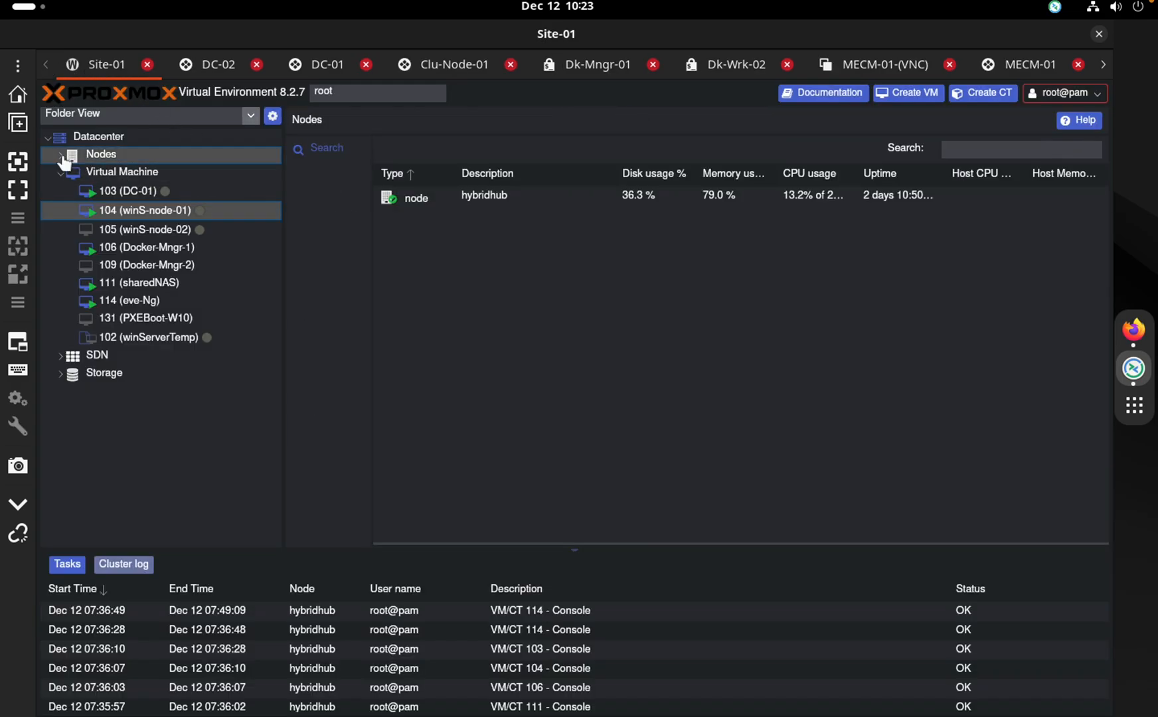
{"action": "left_click", "coordinate": [62, 156]}
{"action": "left_click", "coordinate": [115, 174]}
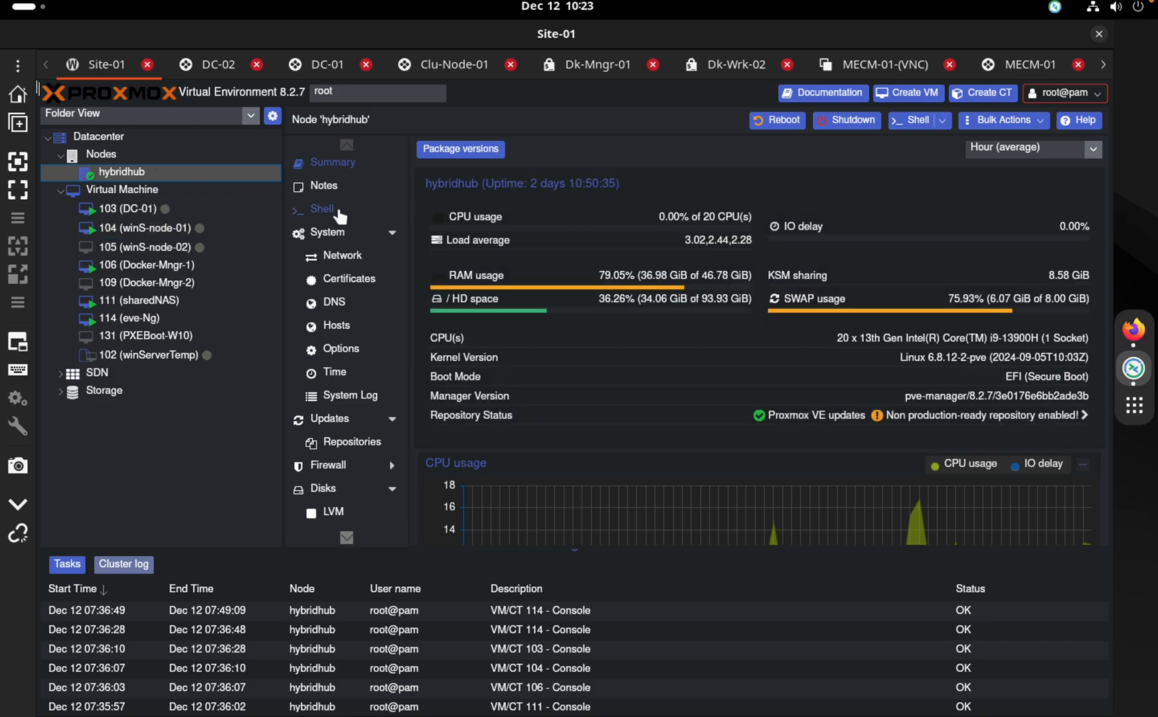
{"action": "left_click", "coordinate": [338, 212]}
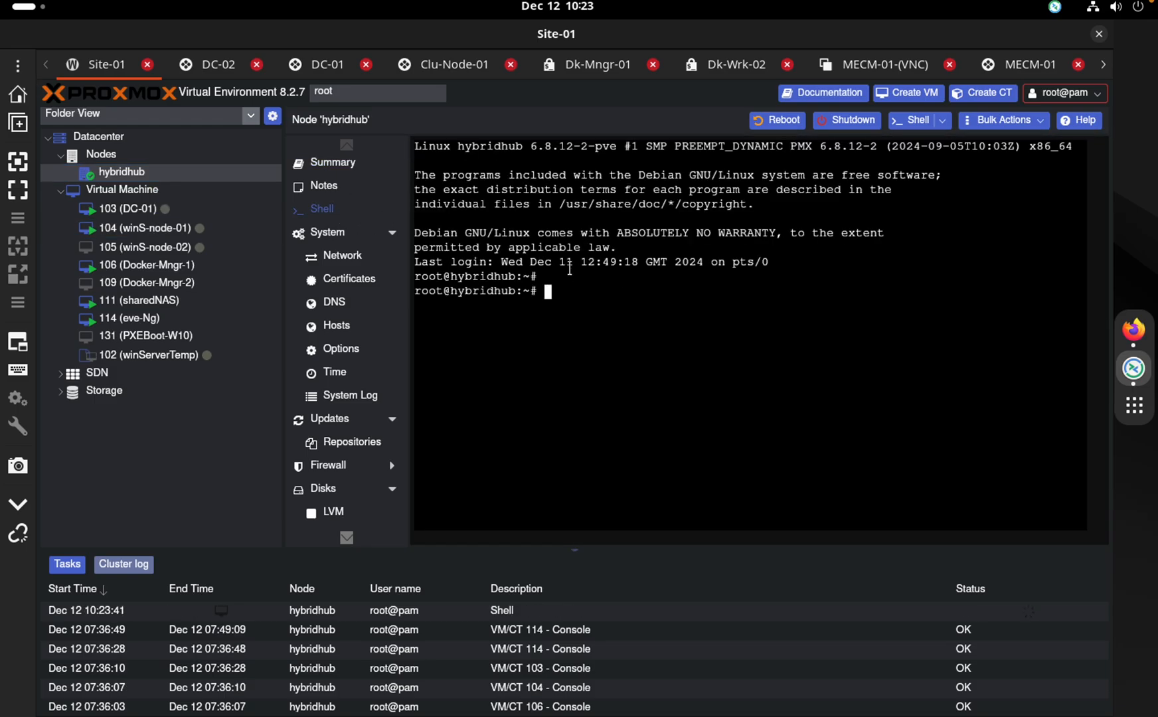
{"action": "type", "text": "clear"}
{"action": "key", "text": "Return"}
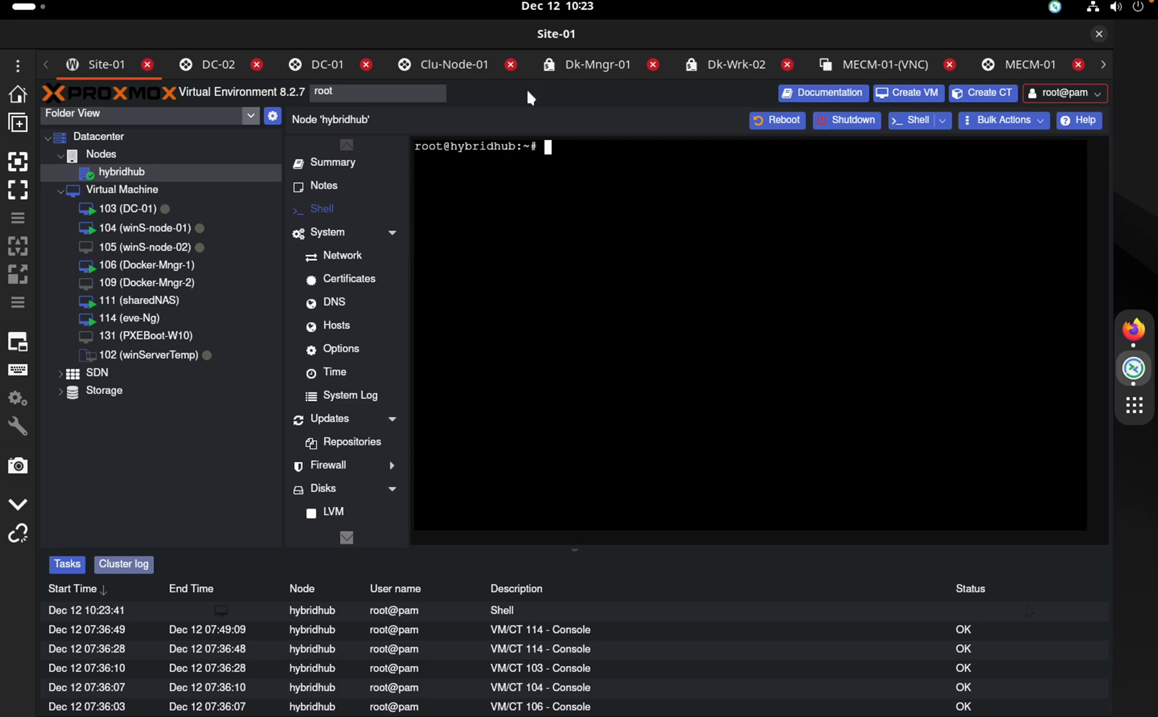
Clear the Dk-Mngr-01 terminal screen
{"action": "left_click", "coordinate": [599, 64]}
{"action": "type", "text": "celar"}
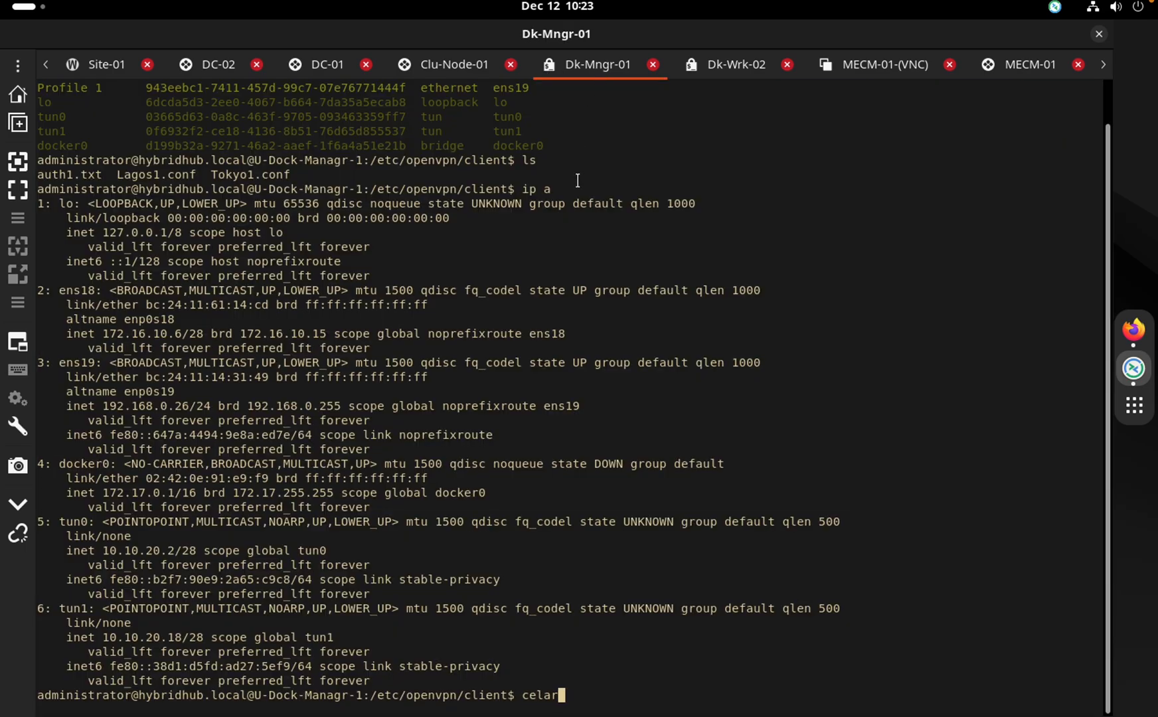
{"action": "key", "text": "Return"}
{"action": "type", "text": "clear"}
{"action": "key", "text": "Return"}
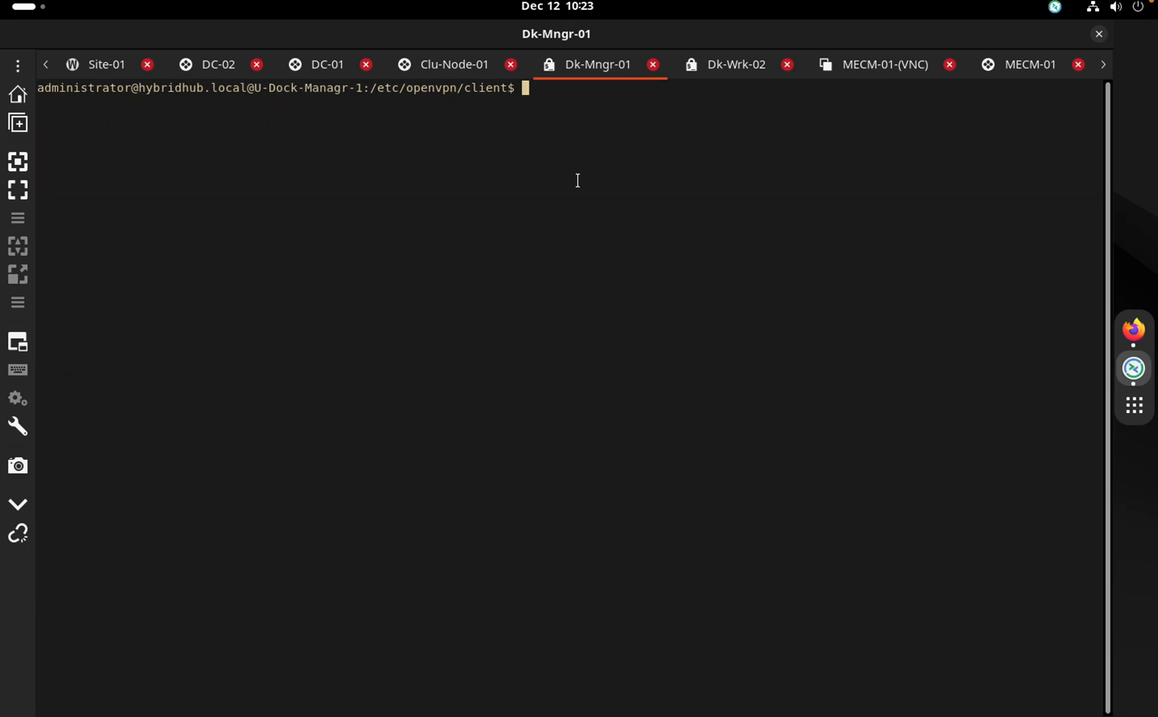
{"action": "type", "text": "ssh "}
{"action": "type", "text": "r00t"}
{"action": "key", "text": "BackSpace"}
{"action": "key", "text": "BackSpace"}
{"action": "key", "text": "BackSpace"}
{"action": "type", "text": "oot@192.16.0.27"}
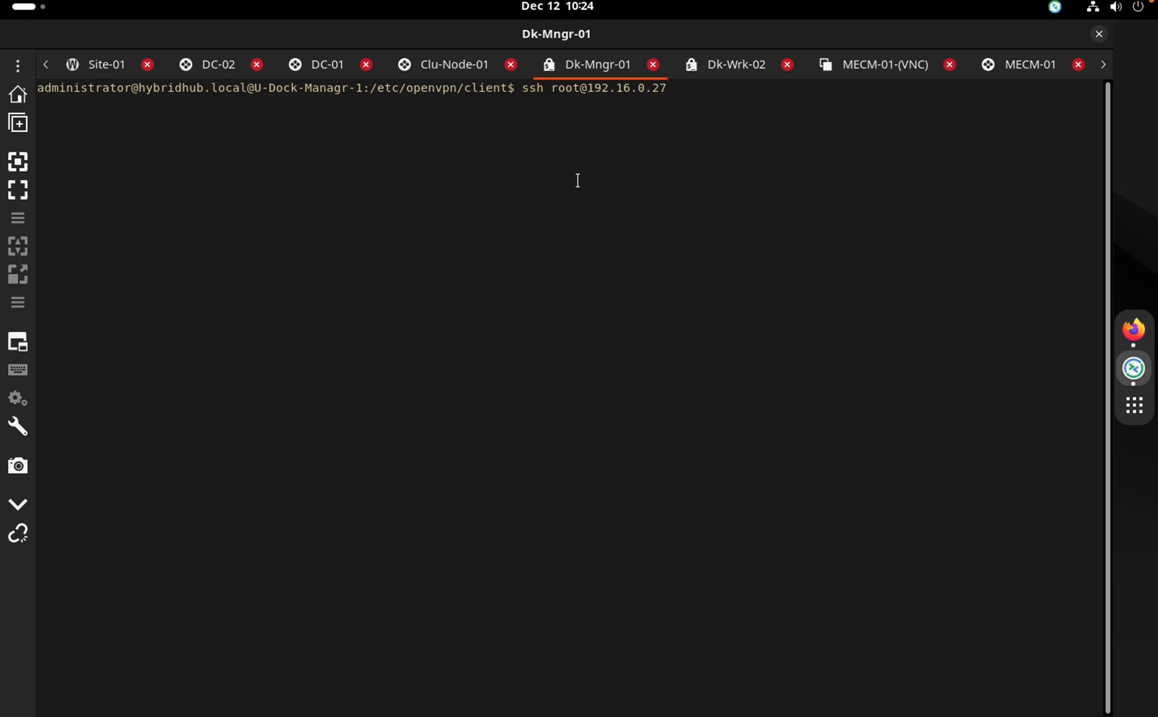
{"action": "key", "text": "Return"}
{"action": "key", "text": "ctrl+c"}
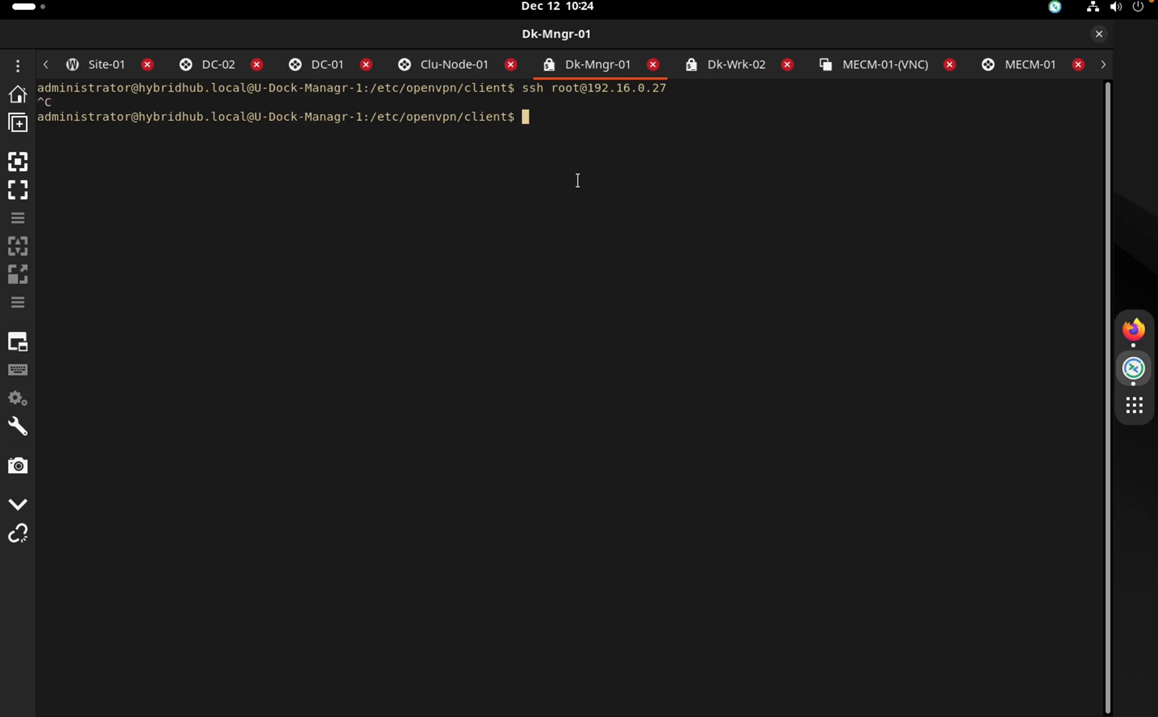
{"action": "key", "text": "Up"}
{"action": "key", "text": "Left"}
{"action": "key", "text": "Left"}
{"action": "key", "text": "Left"}
{"action": "key", "text": "Left"}
{"action": "key", "text": "Left"}
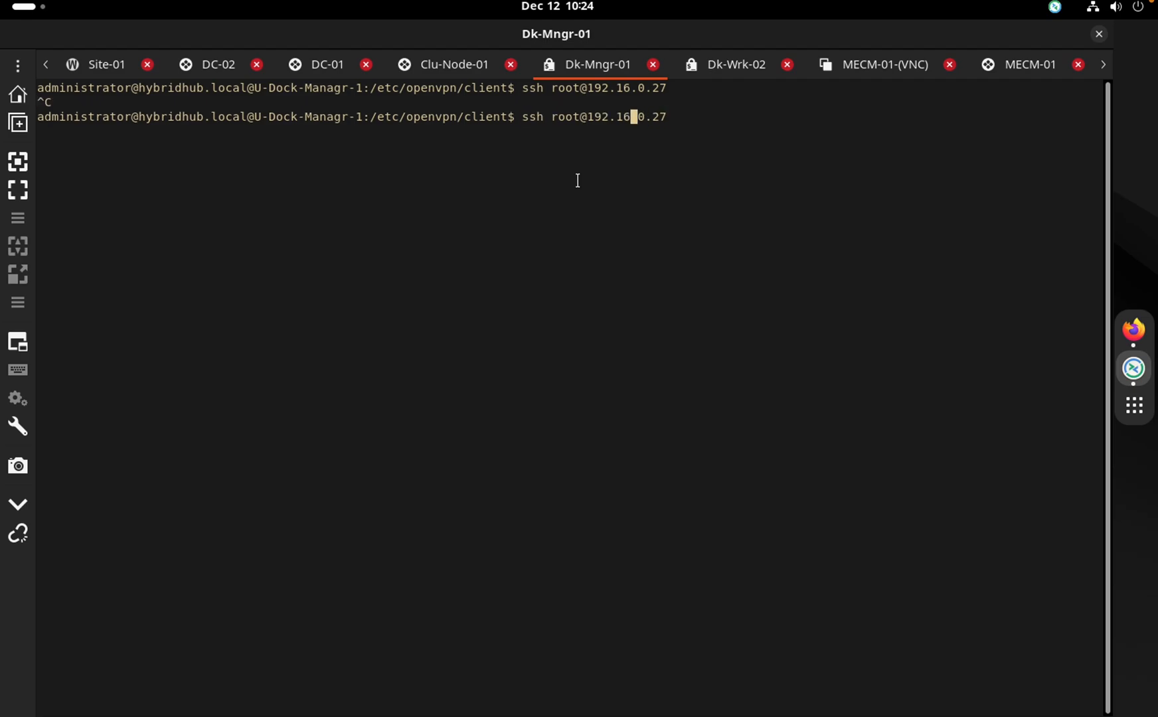
{"action": "type", "text": "8"}
{"action": "key", "text": "Return"}
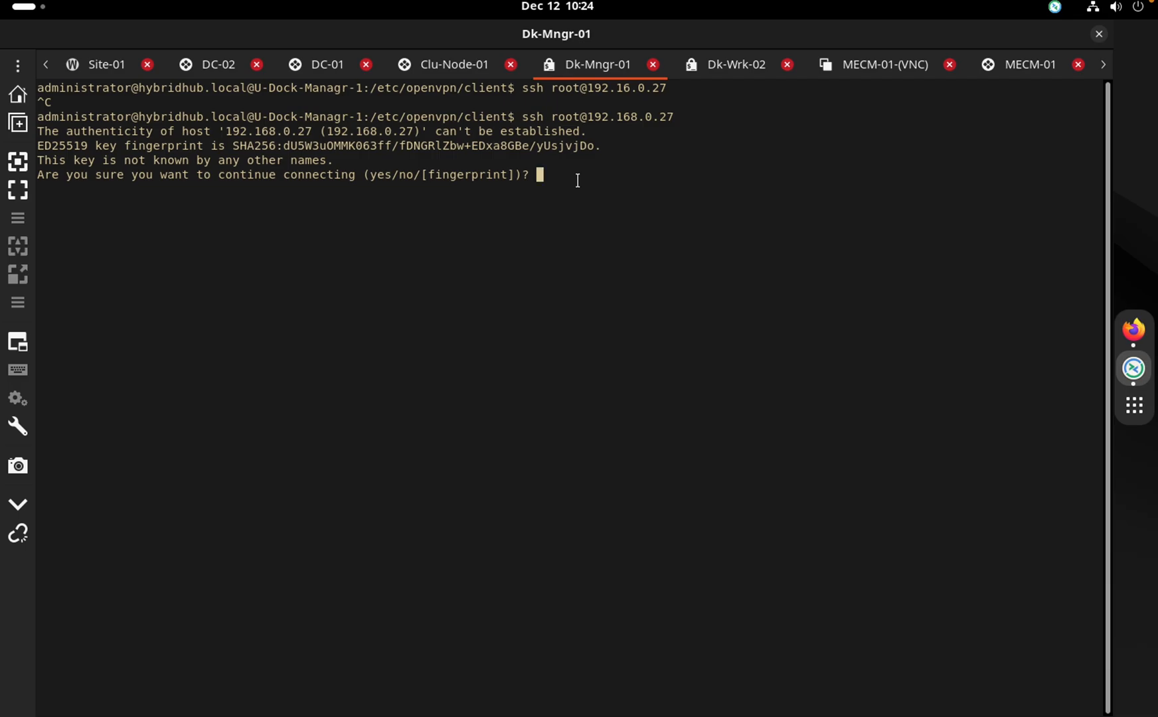
Accept hybridhub's host key, log in as root, and clear the screen
{"action": "type", "text": "yes"}
{"action": "key", "text": "Return"}
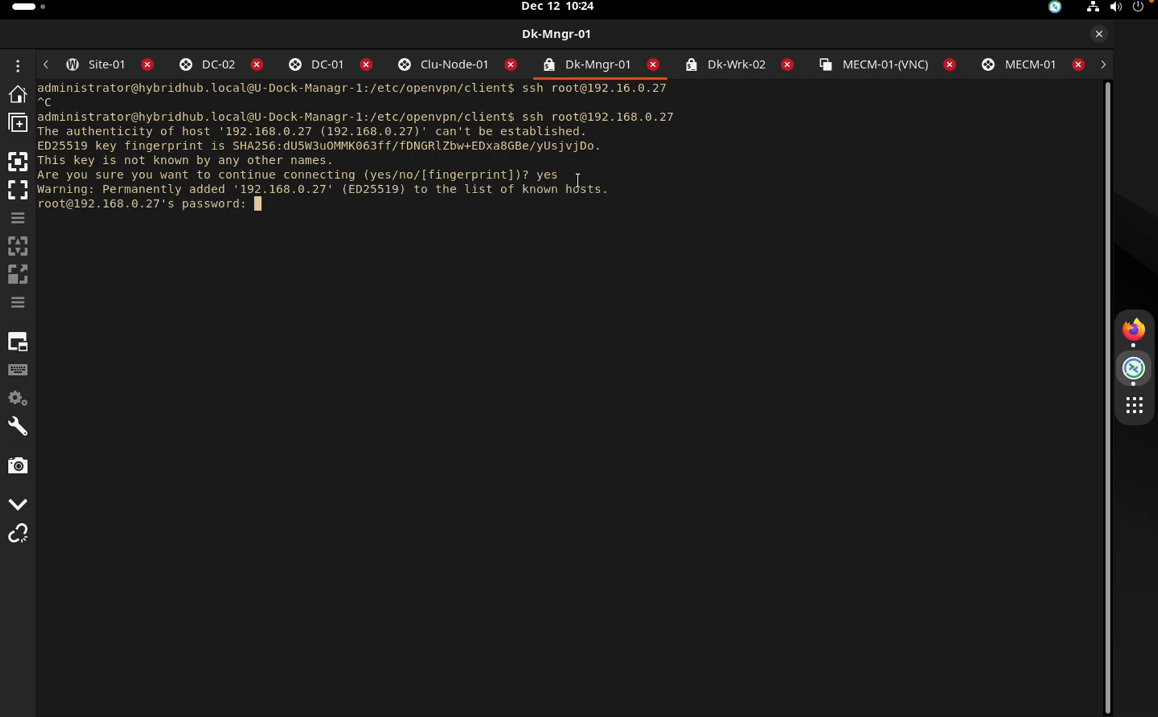
{"action": "key", "text": "Return"}
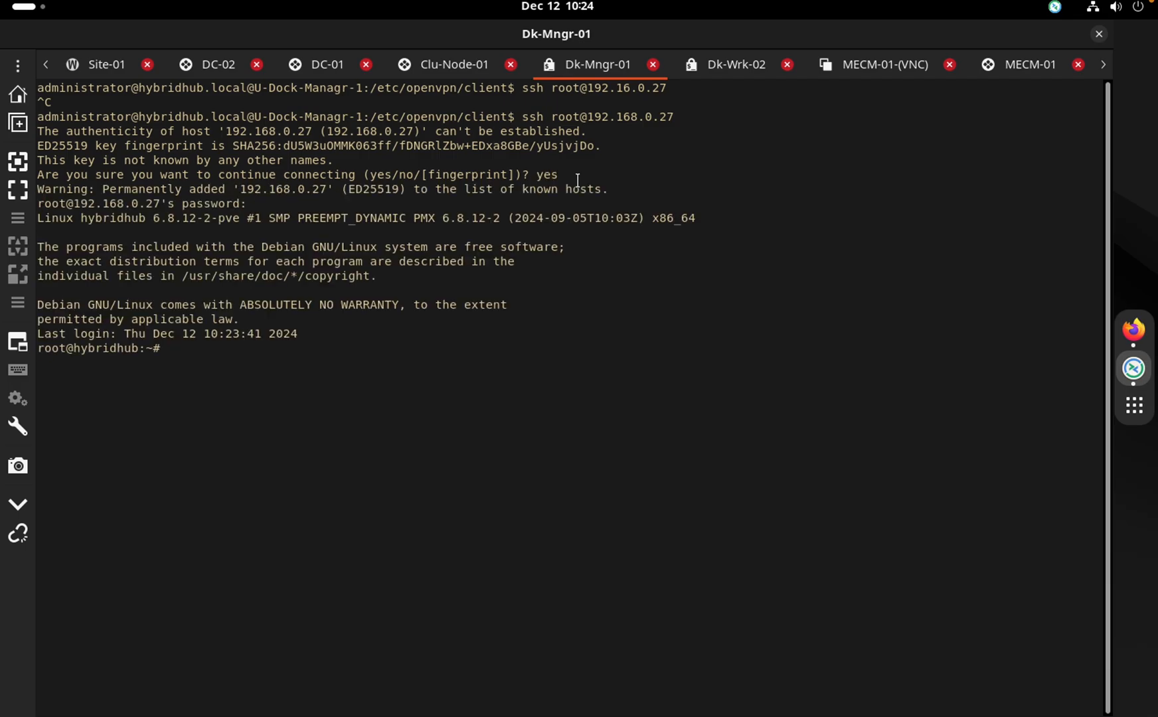
{"action": "type", "text": "clear"}
{"action": "key", "text": "Return"}
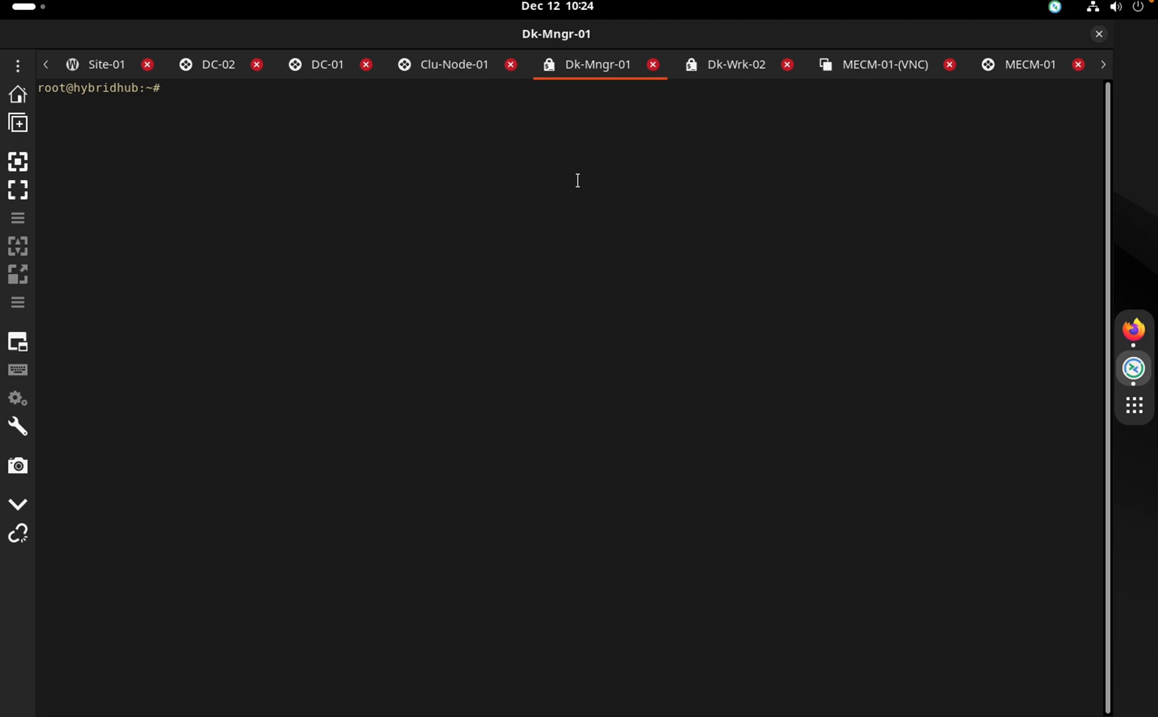
Start typing the command nano /etc/network/interfaces
{"action": "type", "text": "cat"}
{"action": "key", "text": "BackSpace"}
{"action": "key", "text": "BackSpace"}
{"action": "key", "text": "BackSpace"}
{"action": "type", "text": "cat"}
{"action": "key", "text": "BackSpace"}
{"action": "key", "text": "BackSpace"}
{"action": "key", "text": "BackSpace"}
{"action": "type", "text": "ront"}
{"action": "key", "text": "BackSpace"}
{"action": "key", "text": "BackSpace"}
{"action": "key", "text": "BackSpace"}
{"action": "key", "text": "BackSpace"}
{"action": "key", "text": "BackSpace"}
{"action": "type", "text": "nano /etc/network/in"}
Open /etc/network/interfaces in nano and read through the vmbr2–vmbr5 bridge blocks
{"action": "key", "text": "Tab"}
{"action": "key", "text": "Return"}
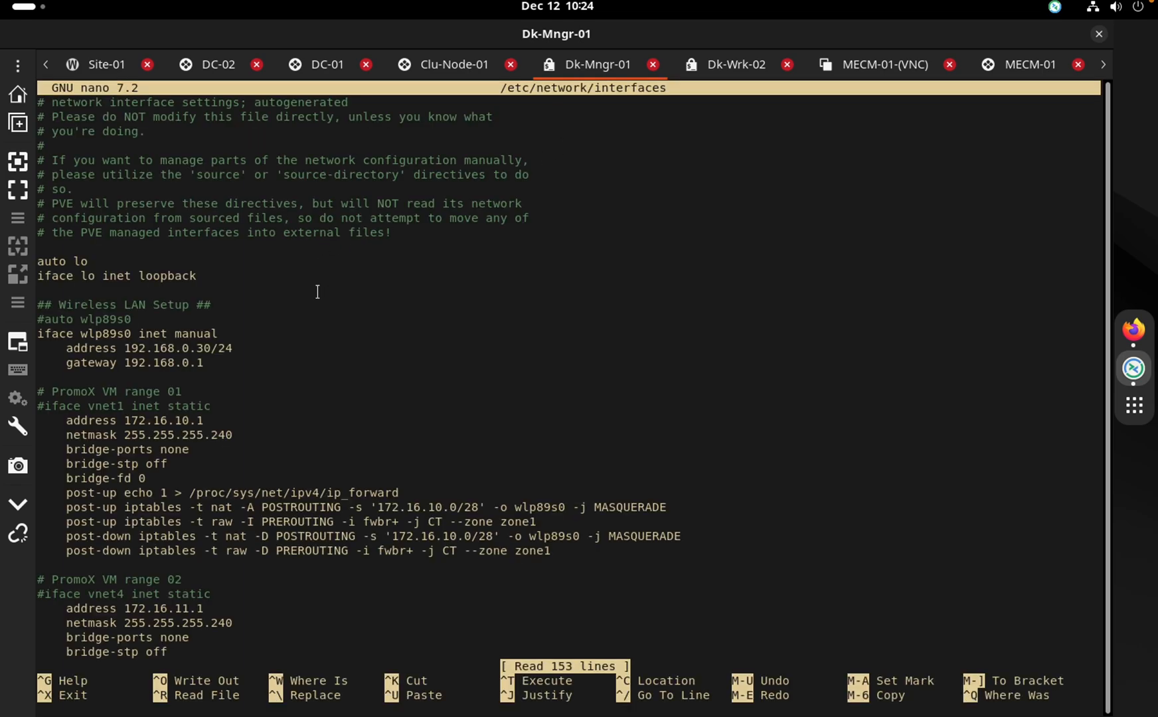
{"action": "scroll", "coordinate": [317, 291], "scroll_direction": "down", "scroll_amount": 20}
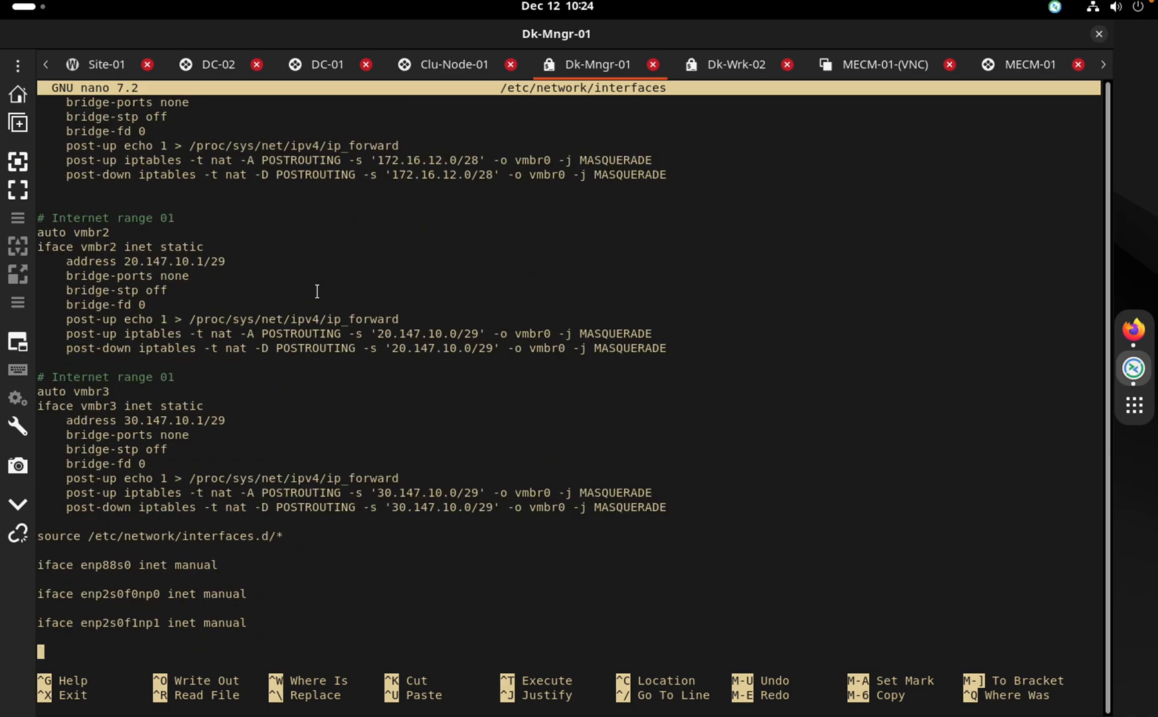
{"action": "key", "text": "Up"}
{"action": "key", "text": "Up"}
{"action": "key", "text": "Up"}
{"action": "key", "text": "Up"}
{"action": "key", "text": "Up"}
{"action": "key", "text": "Up"}
{"action": "key", "text": "Up"}
{"action": "key", "text": "Up"}
{"action": "key", "text": "Up"}
{"action": "key", "text": "Up"}
{"action": "key", "text": "Up"}
{"action": "key", "text": "Up"}
{"action": "key", "text": "Up"}
{"action": "key", "text": "Up"}
{"action": "key", "text": "Up"}
{"action": "key", "text": "Up"}
{"action": "key", "text": "Up"}
{"action": "key", "text": "Up"}
{"action": "key", "text": "Up"}
{"action": "key", "text": "Up"}
{"action": "key", "text": "Up"}
{"action": "key", "text": "Up"}
{"action": "key", "text": "Up"}
{"action": "key", "text": "Up"}
{"action": "key", "text": "Down"}
{"action": "key", "text": "Down"}
{"action": "key", "text": "Down"}
{"action": "key", "text": "Down"}
{"action": "key", "text": "Down"}
{"action": "key", "text": "Down"}
{"action": "key", "text": "Down"}
{"action": "key", "text": "Down"}
{"action": "key", "text": "Down"}
{"action": "key", "text": "Down"}
{"action": "key", "text": "Up"}
{"action": "key", "text": "Up"}
{"action": "key", "text": "Up"}
{"action": "key", "text": "Up"}
{"action": "key", "text": "Down"}
{"action": "key", "text": "Down"}
{"action": "key", "text": "Down"}
{"action": "key", "text": "Down"}
{"action": "key", "text": "Down"}
{"action": "key", "text": "Up"}
{"action": "key", "text": "Up"}
{"action": "key", "text": "Up"}
{"action": "key", "text": "Up"}
{"action": "key", "text": "Up"}
{"action": "key", "text": "Up"}
{"action": "key", "text": "Up"}
{"action": "key", "text": "Up"}
{"action": "key", "text": "Up"}
{"action": "key", "text": "Up"}
{"action": "key", "text": "Up"}
{"action": "key", "text": "Up"}
{"action": "key", "text": "Up"}
{"action": "key", "text": "Up"}
{"action": "key", "text": "Up"}
{"action": "key", "text": "Up"}
{"action": "key", "text": "Up"}
{"action": "key", "text": "Up"}
{"action": "key", "text": "Up"}
{"action": "key", "text": "Up"}
{"action": "key", "text": "Up"}
{"action": "key", "text": "Up"}
{"action": "key", "text": "Up"}
{"action": "key", "text": "Up"}
{"action": "key", "text": "Up"}
{"action": "key", "text": "Up"}
{"action": "key", "text": "Up"}
{"action": "key", "text": "Up"}
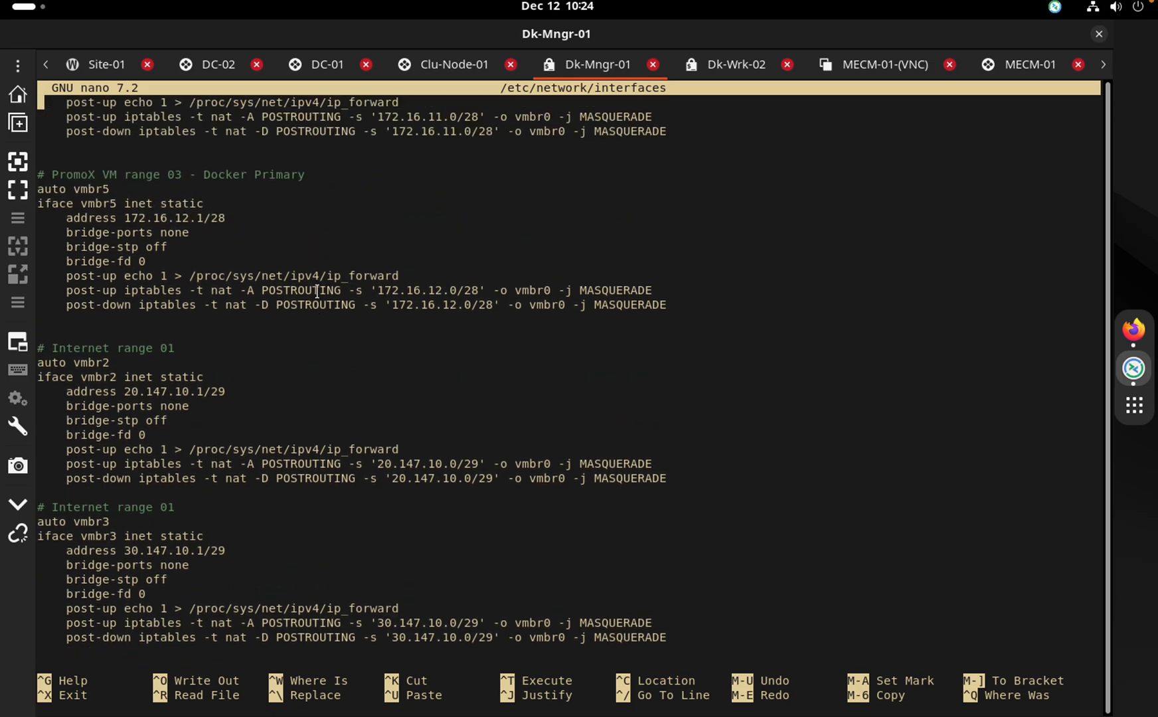
{"action": "key", "text": "Down"}
{"action": "key", "text": "Down"}
{"action": "key", "text": "Down"}
{"action": "key", "text": "Down"}
{"action": "key", "text": "Down"}
{"action": "key", "text": "Down"}
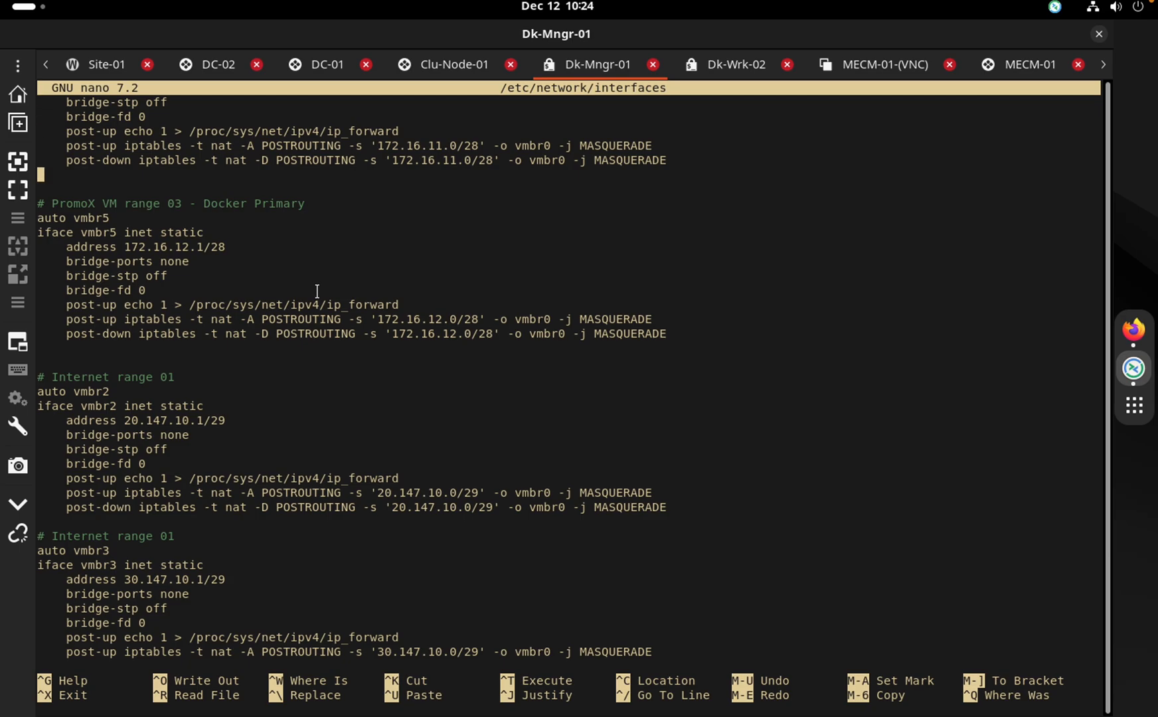
{"action": "key", "text": "Down"}
{"action": "key", "text": "Down"}
{"action": "key", "text": "Up"}
{"action": "key", "text": "Up"}
{"action": "key", "text": "Up"}
{"action": "key", "text": "Up"}
{"action": "key", "text": "Up"}
{"action": "key", "text": "Up"}
{"action": "key", "text": "Up"}
{"action": "key", "text": "Up"}
{"action": "key", "text": "Up"}
{"action": "key", "text": "Up"}
{"action": "key", "text": "Up"}
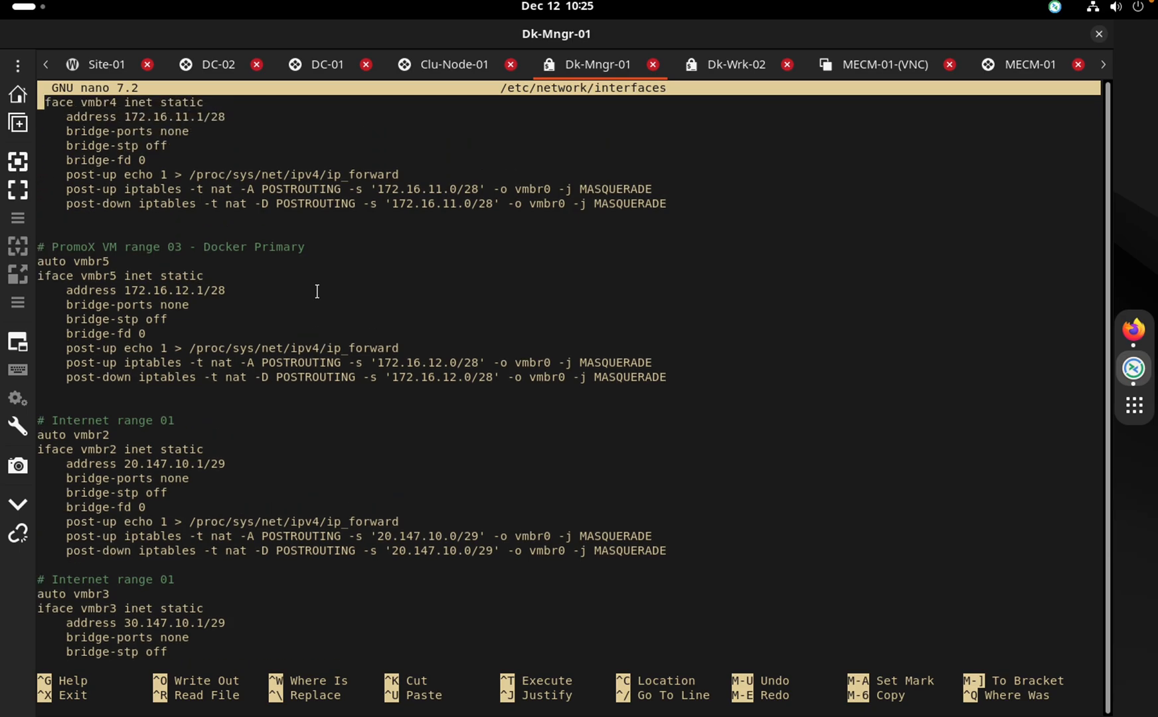
{"action": "key", "text": "Up"}
{"action": "key", "text": "Up"}
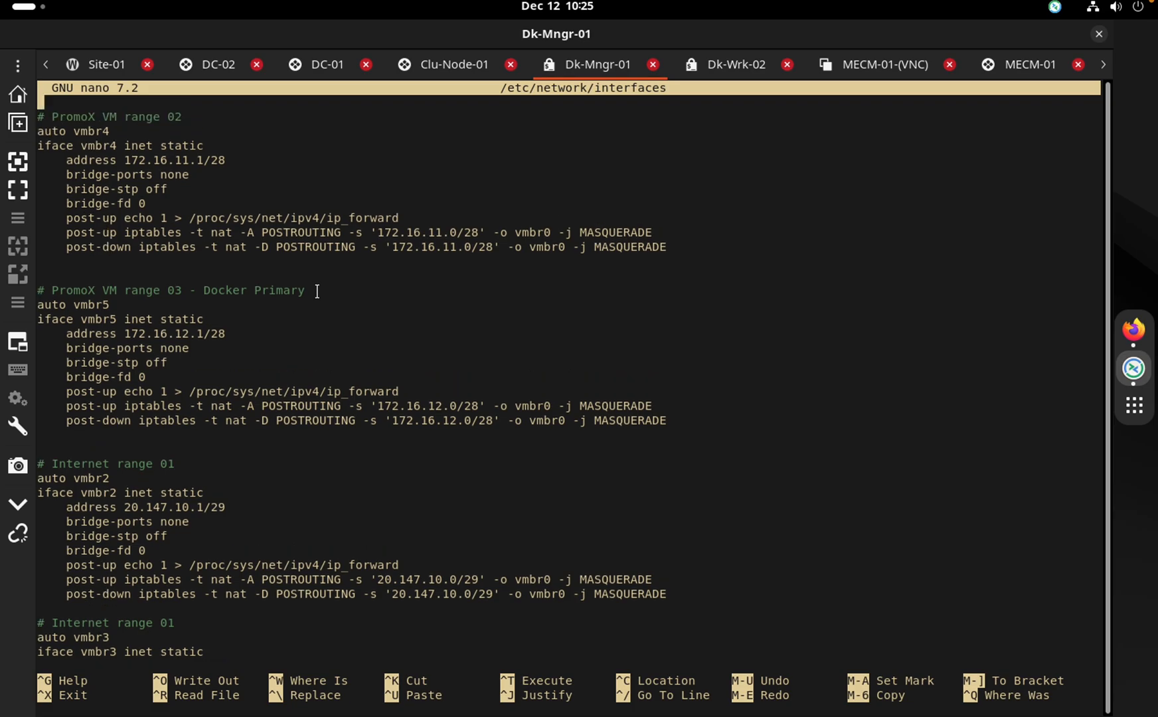
{"action": "key", "text": "Up"}
{"action": "key", "text": "Up"}
{"action": "key", "text": "Up"}
{"action": "key", "text": "Up"}
{"action": "key", "text": "Up"}
{"action": "key", "text": "Up"}
{"action": "key", "text": "Up"}
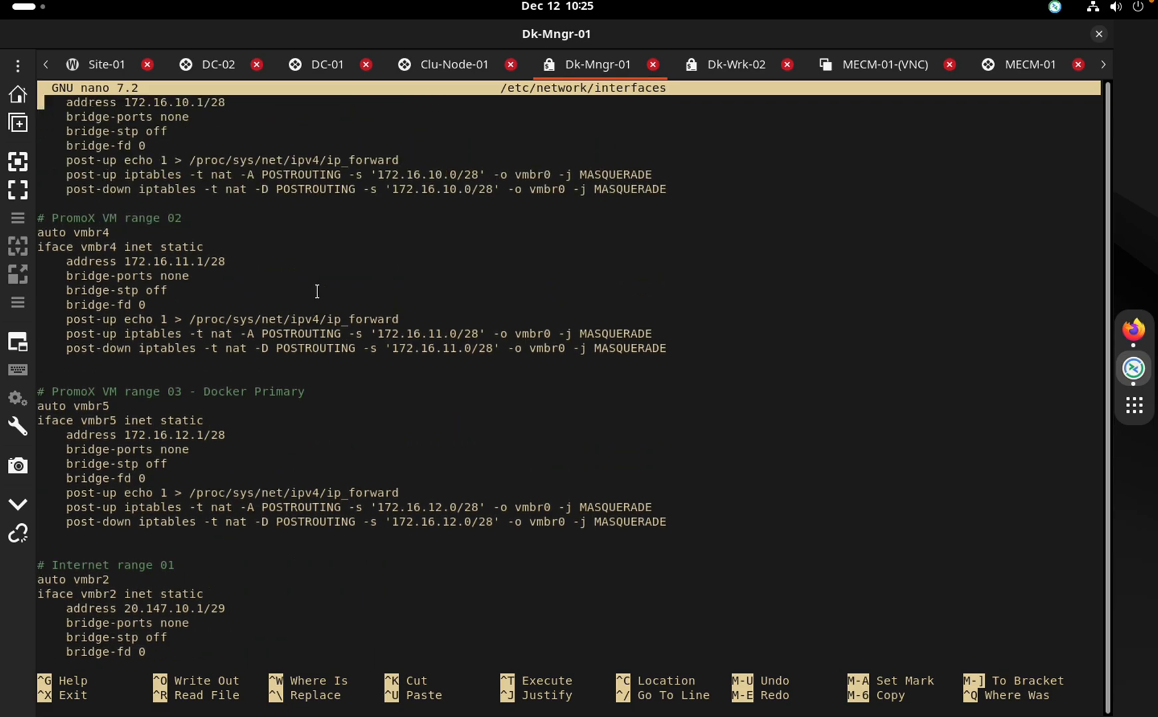
{"action": "key", "text": "Up"}
{"action": "key", "text": "Up"}
{"action": "key", "text": "Up"}
Review the vmbr1, Internet Bridge and header sections, then exit nano without saving
{"action": "key", "text": "Down"}
{"action": "key", "text": "Down"}
{"action": "key", "text": "Down"}
{"action": "key", "text": "Down"}
{"action": "key", "text": "Down"}
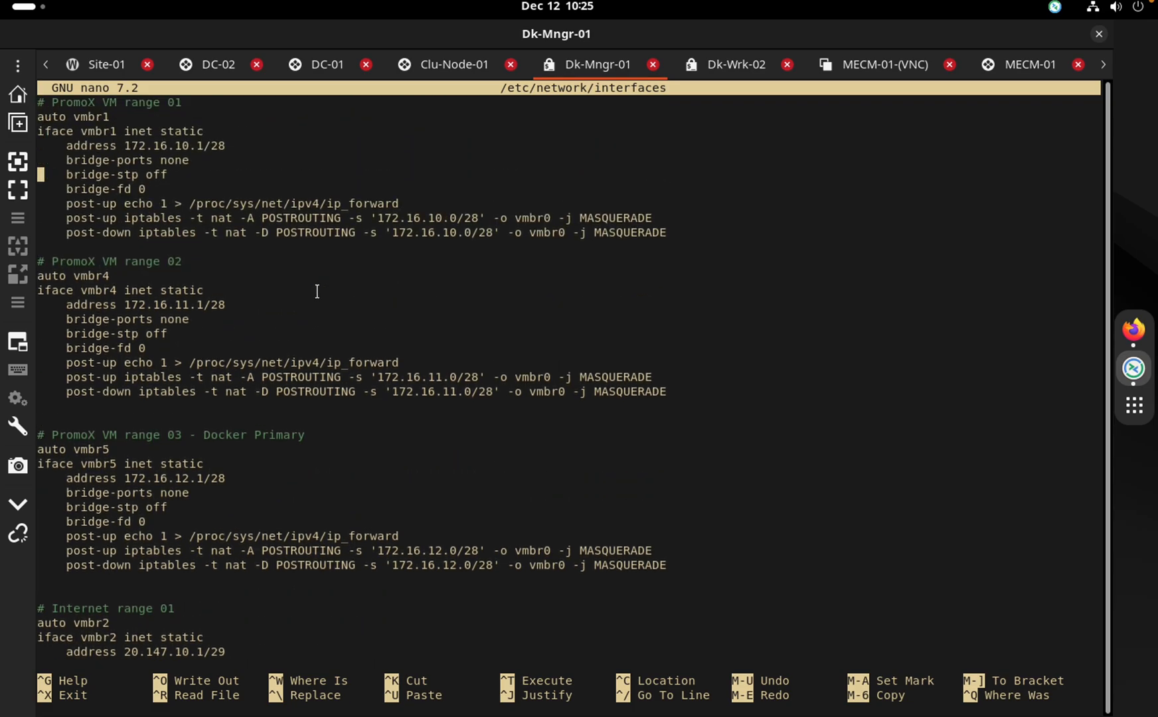
{"action": "key", "text": "Down"}
{"action": "key", "text": "Down"}
{"action": "key", "text": "Down"}
{"action": "key", "text": "Up"}
{"action": "key", "text": "Up"}
{"action": "key", "text": "Up"}
{"action": "key", "text": "Up"}
{"action": "key", "text": "Up"}
{"action": "key", "text": "Up"}
{"action": "key", "text": "Up"}
{"action": "key", "text": "Up"}
{"action": "key", "text": "Up"}
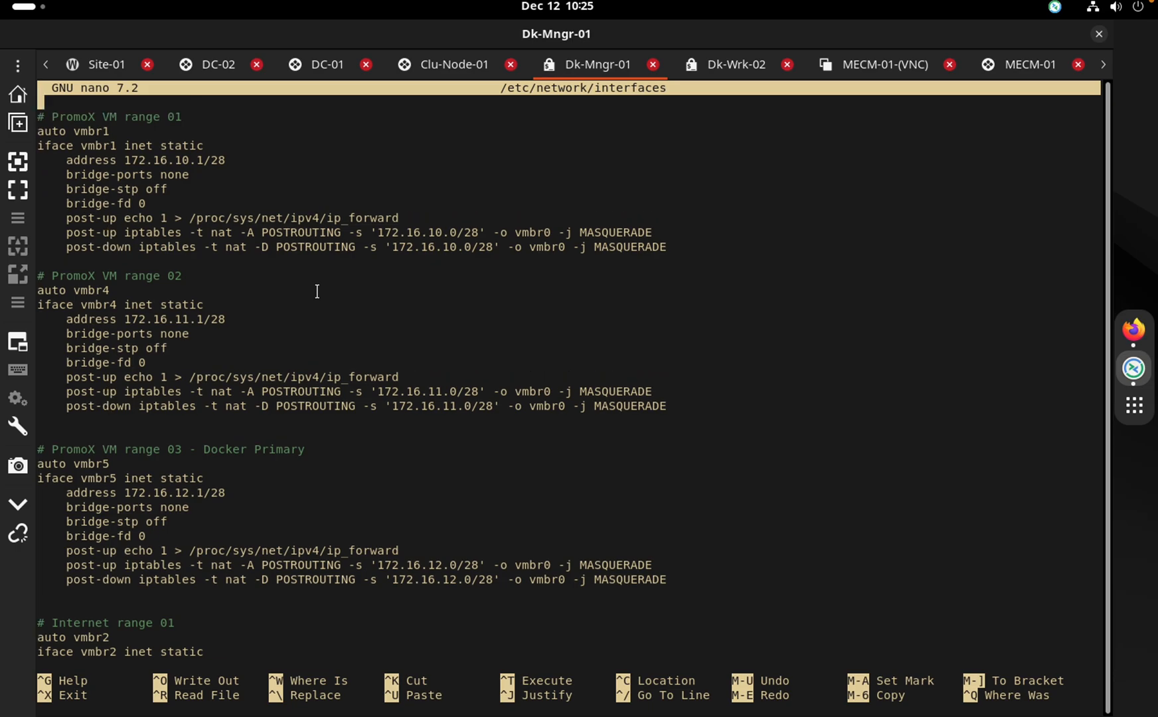
{"action": "key", "text": "Down"}
{"action": "key", "text": "Up"}
{"action": "key", "text": "Up"}
{"action": "key", "text": "Up"}
{"action": "key", "text": "Up"}
{"action": "key", "text": "Up"}
{"action": "key", "text": "Up"}
{"action": "key", "text": "Up"}
{"action": "key", "text": "Up"}
{"action": "key", "text": "Up"}
{"action": "key", "text": "Up"}
{"action": "key", "text": "Up"}
{"action": "key", "text": "Up"}
{"action": "key", "text": "Up"}
{"action": "key", "text": "Up"}
{"action": "key", "text": "Up"}
{"action": "key", "text": "Up"}
{"action": "key", "text": "Up"}
{"action": "key", "text": "Up"}
{"action": "key", "text": "Up"}
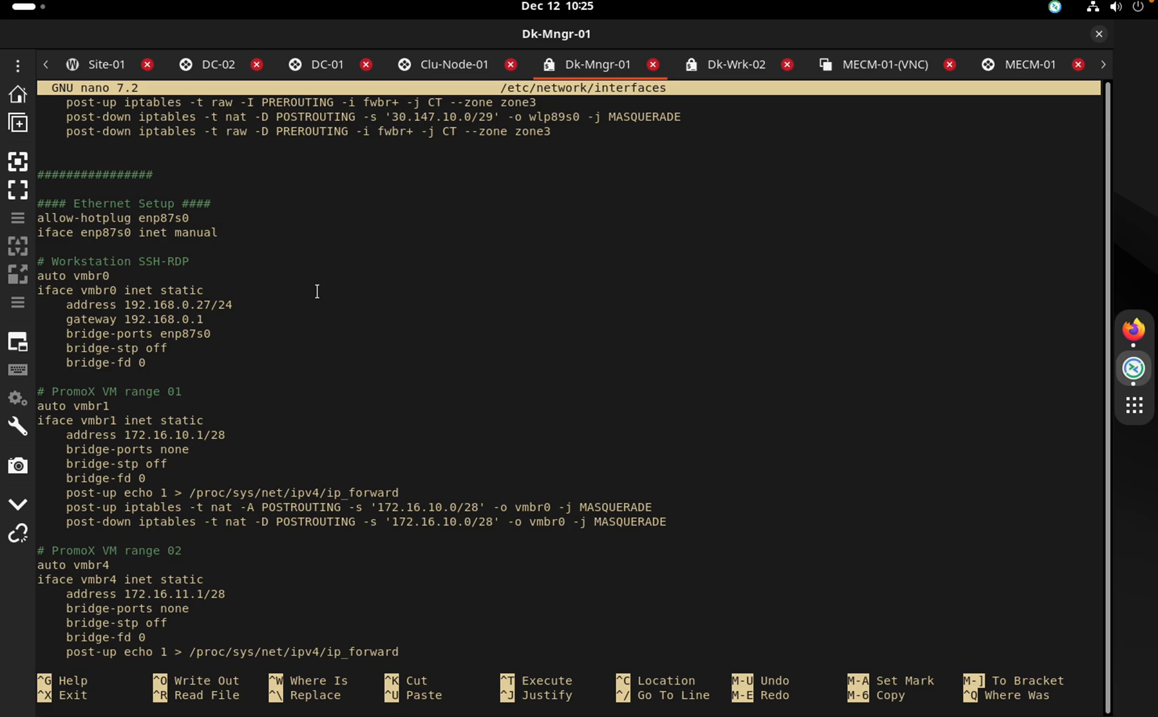
{"action": "key", "text": "Up"}
{"action": "key", "text": "Up"}
{"action": "key", "text": "Up"}
{"action": "key", "text": "Up"}
{"action": "key", "text": "Up"}
{"action": "key", "text": "Up"}
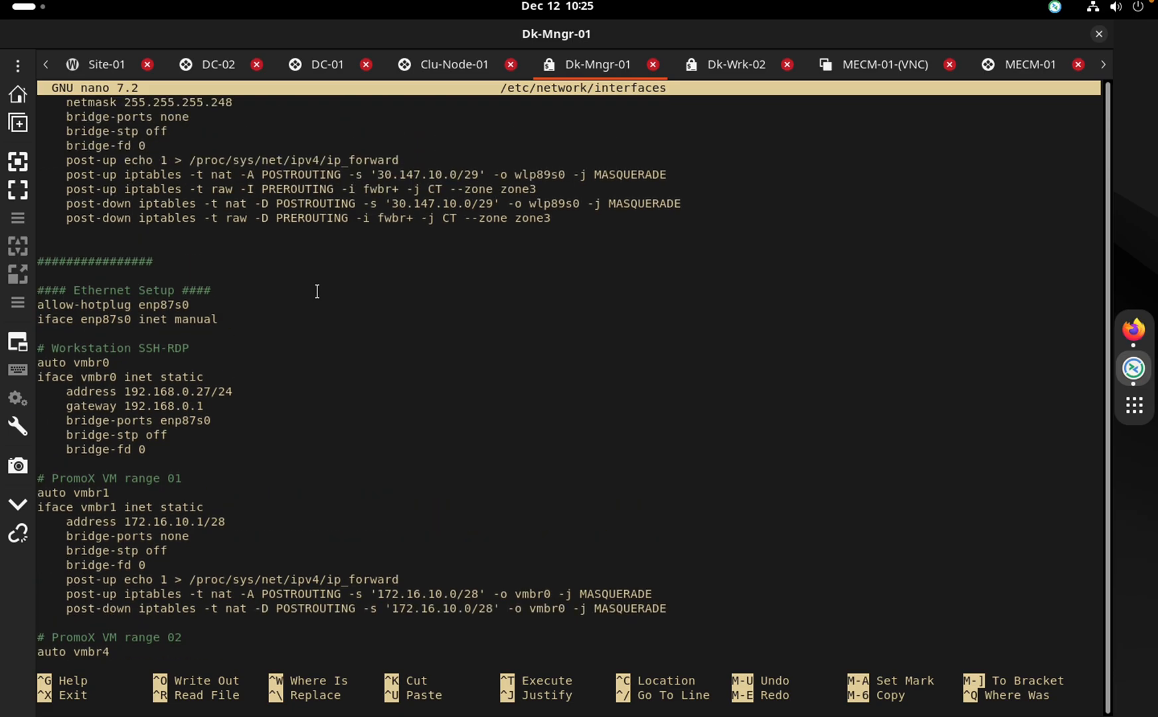
{"action": "key", "text": "Down"}
{"action": "key", "text": "Down"}
{"action": "key", "text": "Down"}
{"action": "key", "text": "Down"}
{"action": "key", "text": "Down"}
{"action": "key", "text": "Down"}
{"action": "key", "text": "Down"}
{"action": "key", "text": "Down"}
{"action": "key", "text": "Down"}
{"action": "key", "text": "Down"}
{"action": "key", "text": "Down"}
{"action": "key", "text": "Down"}
{"action": "key", "text": "Down"}
{"action": "key", "text": "Up"}
{"action": "key", "text": "Up"}
{"action": "key", "text": "Up"}
{"action": "key", "text": "Up"}
{"action": "key", "text": "Up"}
{"action": "key", "text": "Up"}
{"action": "key", "text": "Up"}
{"action": "key", "text": "Up"}
{"action": "key", "text": "Up"}
{"action": "key", "text": "Up"}
{"action": "key", "text": "Up"}
{"action": "key", "text": "Up"}
{"action": "key", "text": "Up"}
{"action": "key", "text": "Up"}
{"action": "key", "text": "Up"}
{"action": "key", "text": "Up"}
{"action": "key", "text": "Up"}
{"action": "key", "text": "Up"}
{"action": "key", "text": "Up"}
{"action": "key", "text": "Up"}
{"action": "key", "text": "Up"}
{"action": "key", "text": "Up"}
{"action": "key", "text": "Up"}
{"action": "key", "text": "Up"}
{"action": "key", "text": "Up"}
{"action": "key", "text": "Up"}
{"action": "key", "text": "Up"}
{"action": "key", "text": "Up"}
{"action": "key", "text": "Up"}
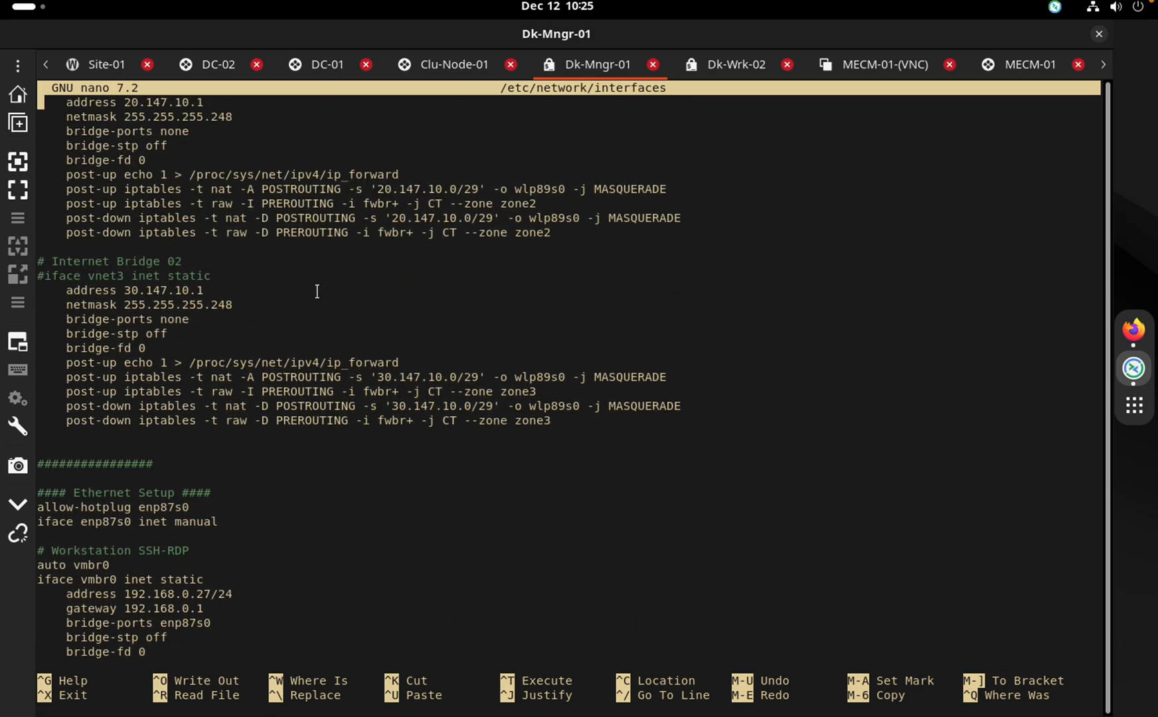
{"action": "key", "text": "Up"}
{"action": "key", "text": "Up"}
{"action": "key", "text": "Up"}
{"action": "key", "text": "Up"}
{"action": "key", "text": "Up"}
{"action": "key", "text": "Up"}
{"action": "key", "text": "Up"}
{"action": "key", "text": "Up"}
{"action": "key", "text": "Up"}
{"action": "key", "text": "Up"}
{"action": "key", "text": "Up"}
{"action": "key", "text": "Up"}
{"action": "key", "text": "Up"}
{"action": "key", "text": "Up"}
{"action": "key", "text": "Up"}
{"action": "key", "text": "Up"}
{"action": "key", "text": "Up"}
{"action": "key", "text": "Up"}
{"action": "key", "text": "Up"}
{"action": "key", "text": "Up"}
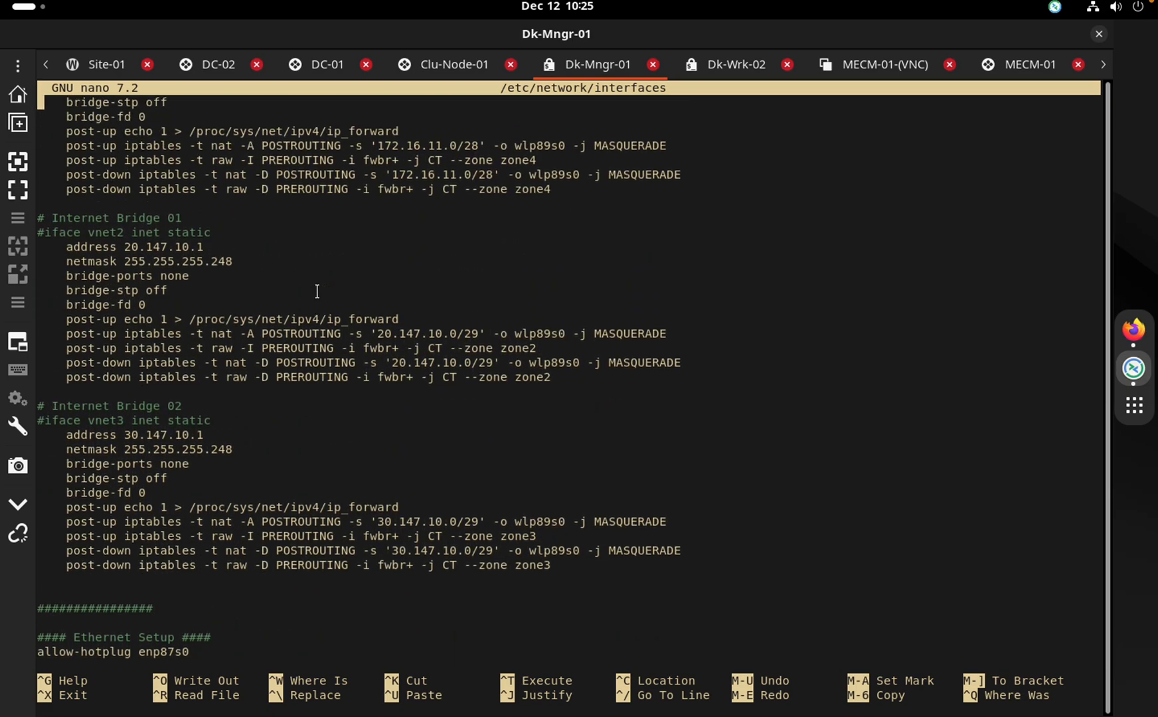
{"action": "key", "text": "Up"}
{"action": "key", "text": "Up"}
{"action": "key", "text": "Up"}
{"action": "key", "text": "Up"}
{"action": "key", "text": "Up"}
{"action": "key", "text": "Up"}
{"action": "key", "text": "Up"}
{"action": "key", "text": "Up"}
{"action": "key", "text": "Up"}
{"action": "key", "text": "Up"}
{"action": "key", "text": "Up"}
{"action": "key", "text": "Up"}
{"action": "key", "text": "Up"}
{"action": "key", "text": "Up"}
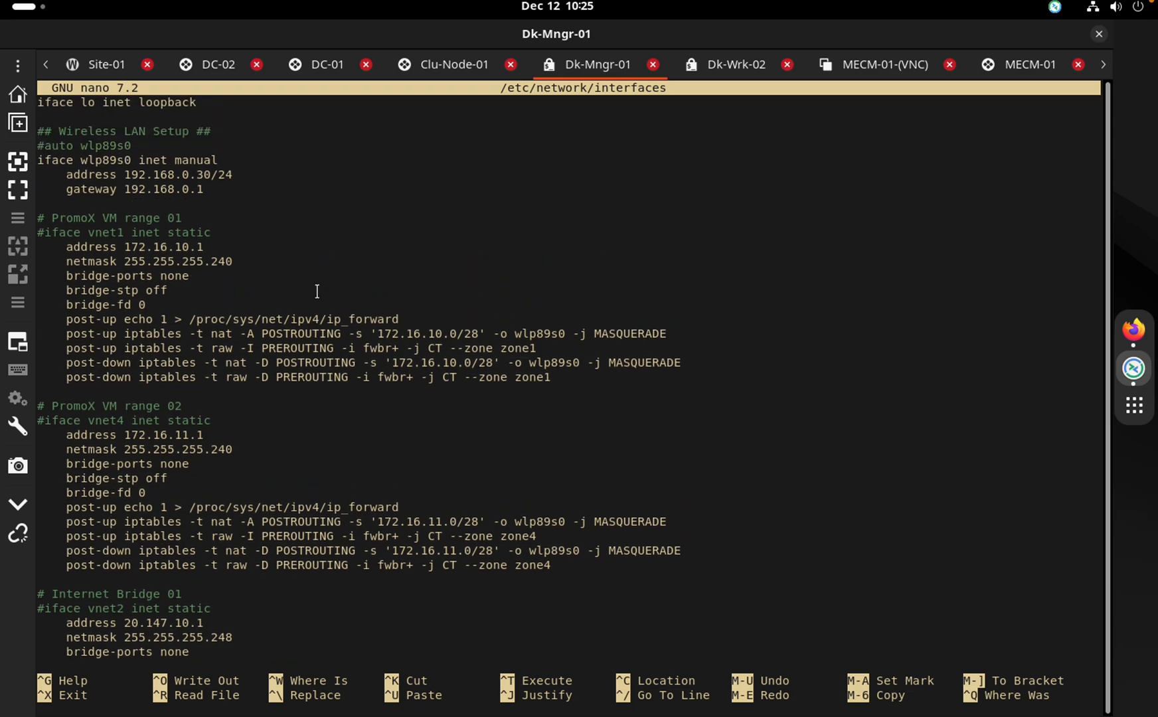
{"action": "key", "text": "Up"}
{"action": "key", "text": "Up"}
{"action": "key", "text": "Up"}
{"action": "key", "text": "Up"}
{"action": "key", "text": "Up"}
{"action": "key", "text": "Up"}
{"action": "key", "text": "Up"}
{"action": "key", "text": "Up"}
{"action": "key", "text": "Up"}
{"action": "key", "text": "Up"}
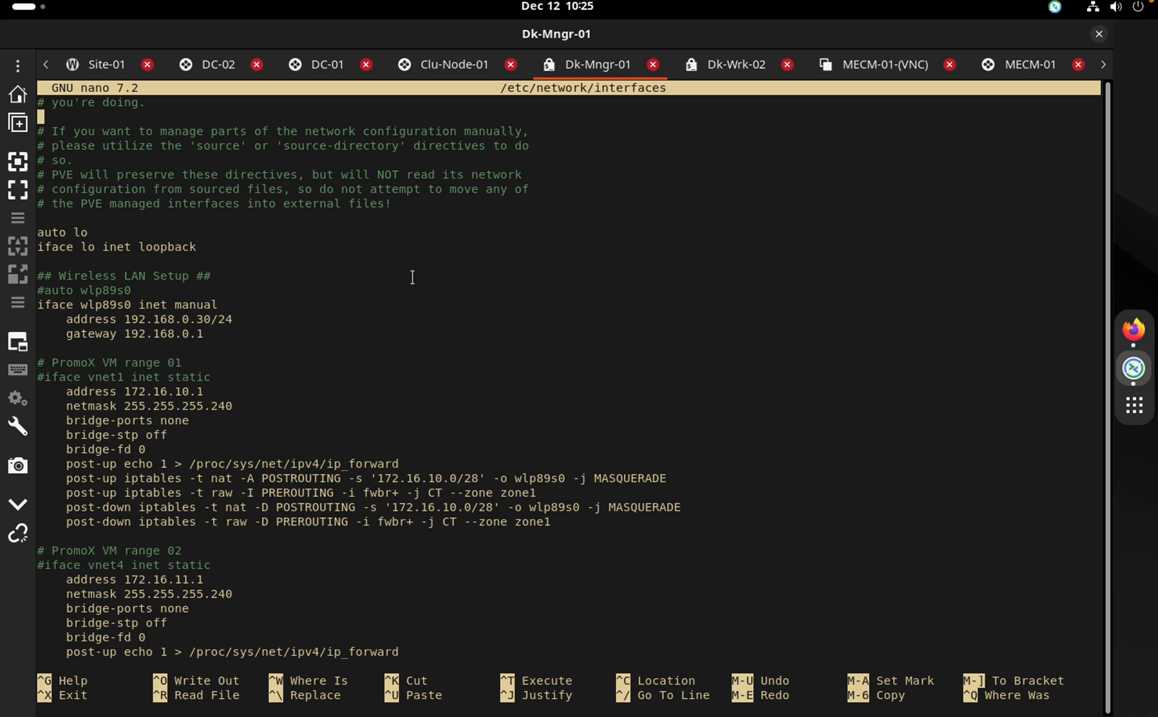
{"action": "key", "text": "ctrl+x"}
{"action": "key", "text": "Return"}
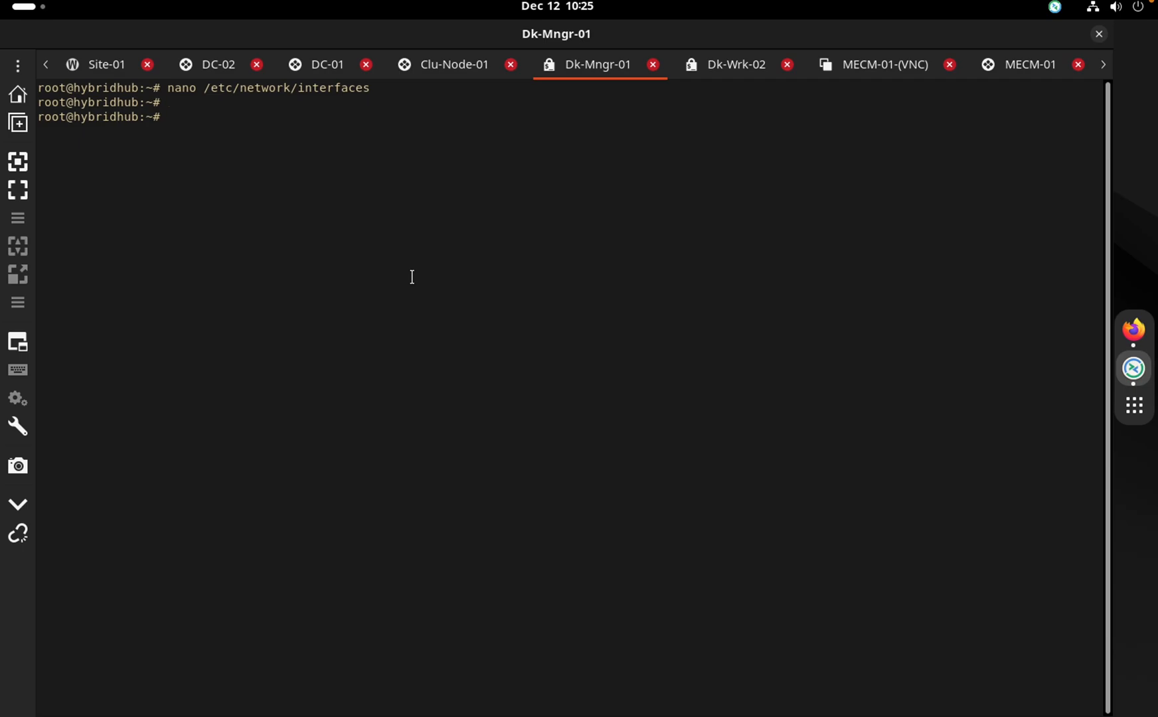
Type and erase the partial commands 'shu', 'clear' and 'syst' without running any of them
{"action": "type", "text": "shu"}
{"action": "key", "text": "BackSpace"}
{"action": "key", "text": "BackSpace"}
{"action": "key", "text": "BackSpace"}
{"action": "type", "text": "clear"}
{"action": "key", "text": "BackSpace"}
{"action": "key", "text": "BackSpace"}
{"action": "key", "text": "BackSpace"}
{"action": "key", "text": "BackSpace"}
{"action": "key", "text": "BackSpace"}
{"action": "type", "text": "syst"}
{"action": "key", "text": "BackSpace"}
{"action": "key", "text": "BackSpace"}
{"action": "key", "text": "BackSpace"}
{"action": "key", "text": "BackSpace"}
Show VM 105 (winS-node-02) as stopped on Site-01, then bring up the MECM-01 RDP tab
{"action": "left_click", "coordinate": [154, 57]}
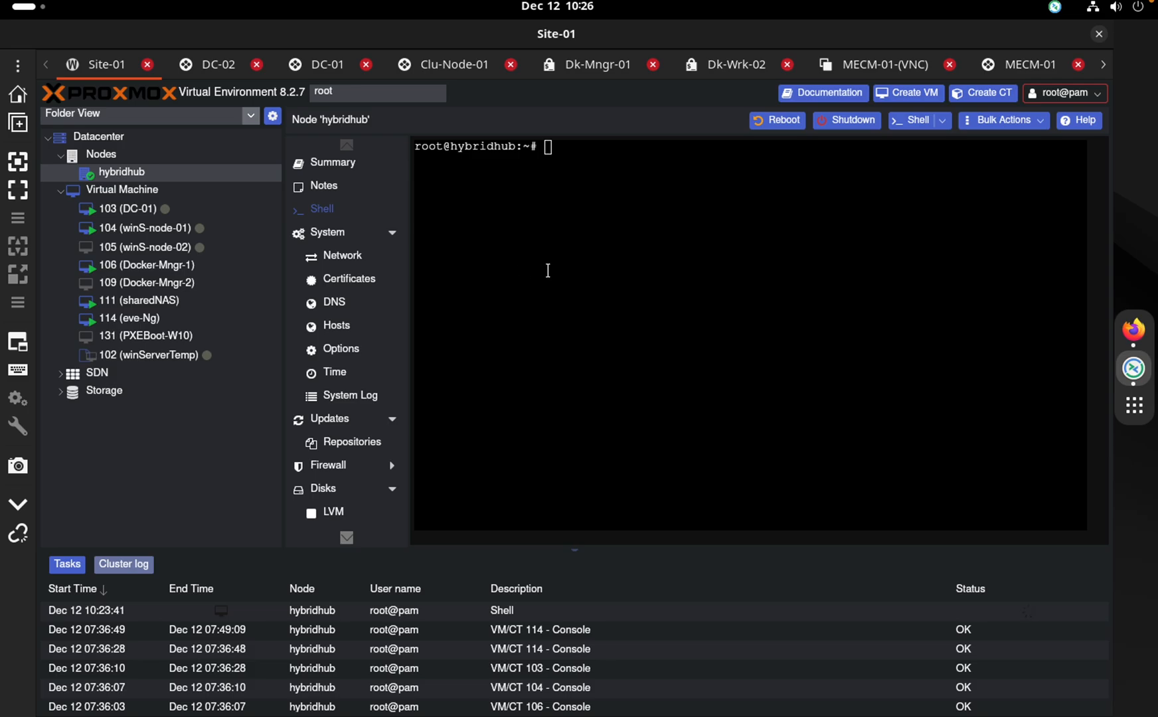
{"action": "key", "text": "ctrl+Right"}
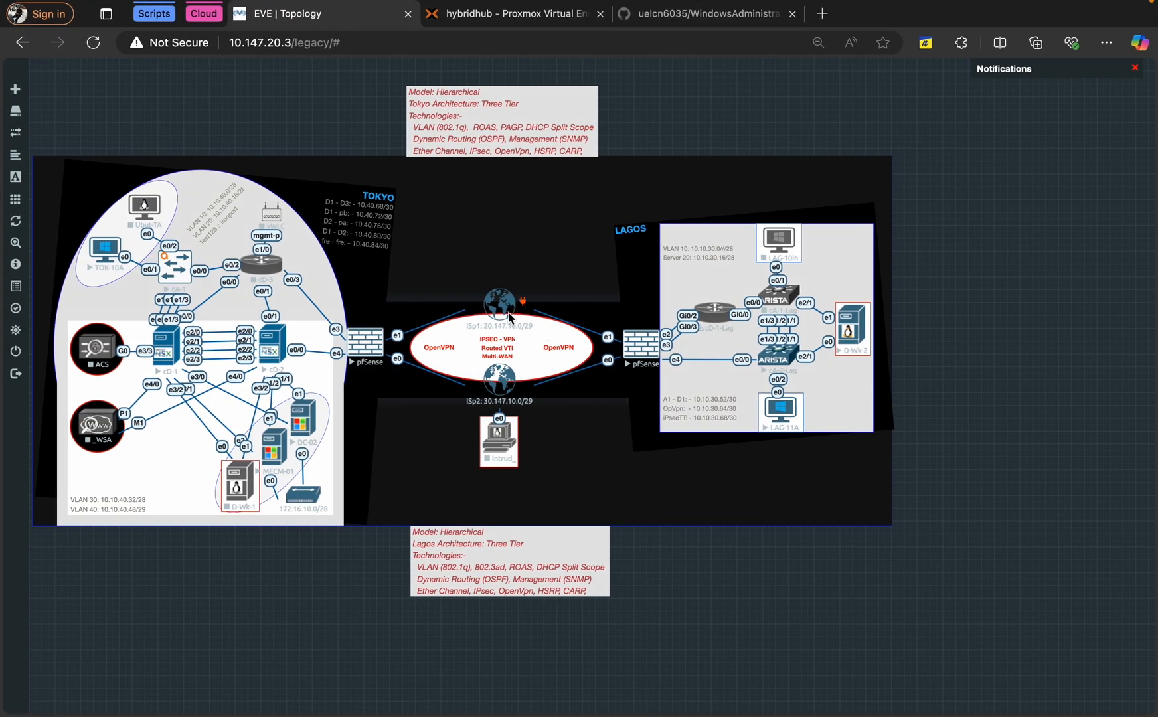
{"action": "key", "text": "ctrl+Left"}
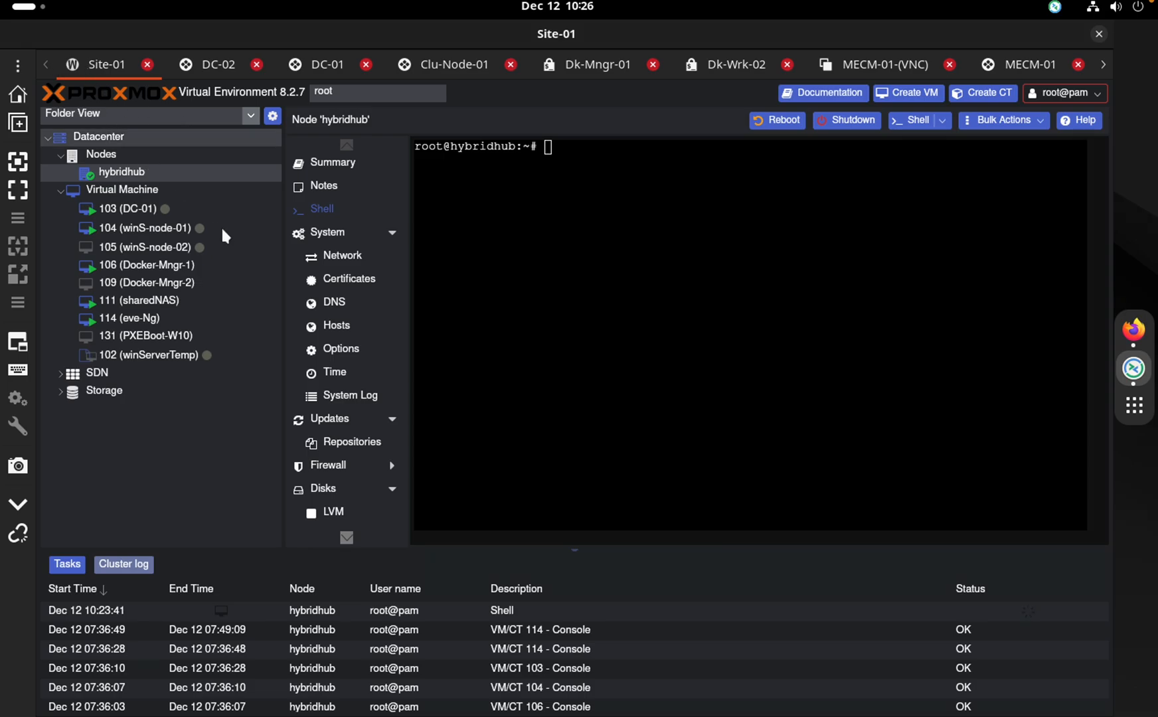
{"action": "left_click", "coordinate": [166, 255]}
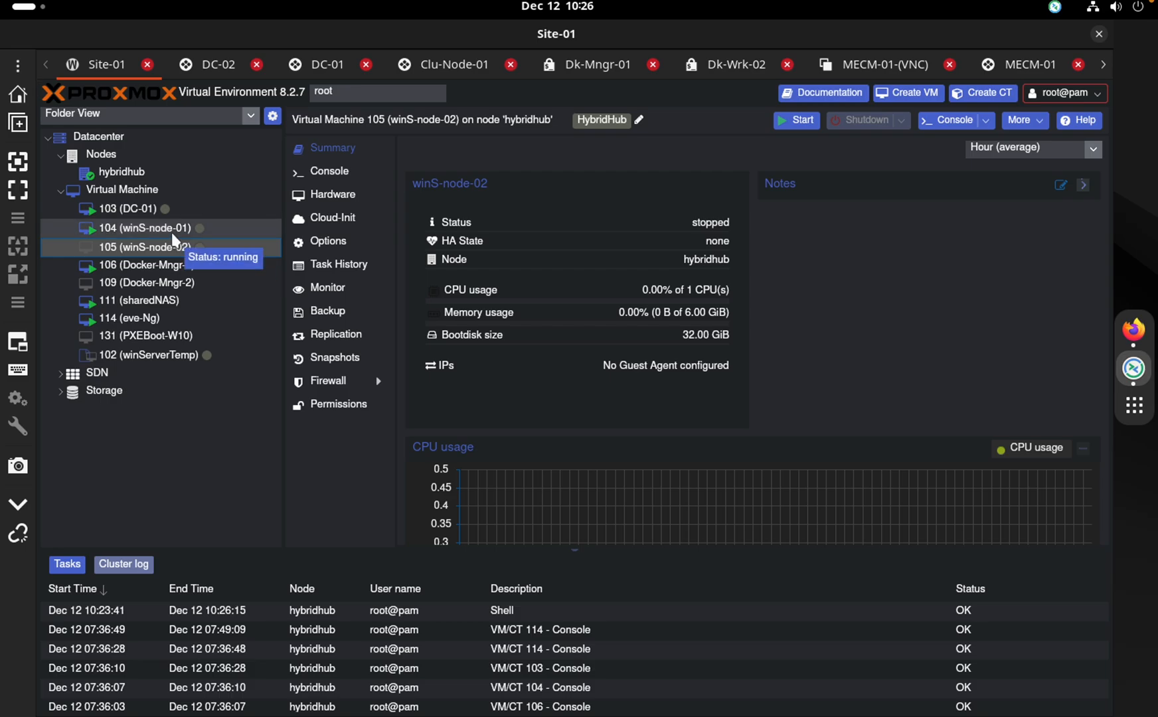
{"action": "left_click", "coordinate": [1005, 67]}
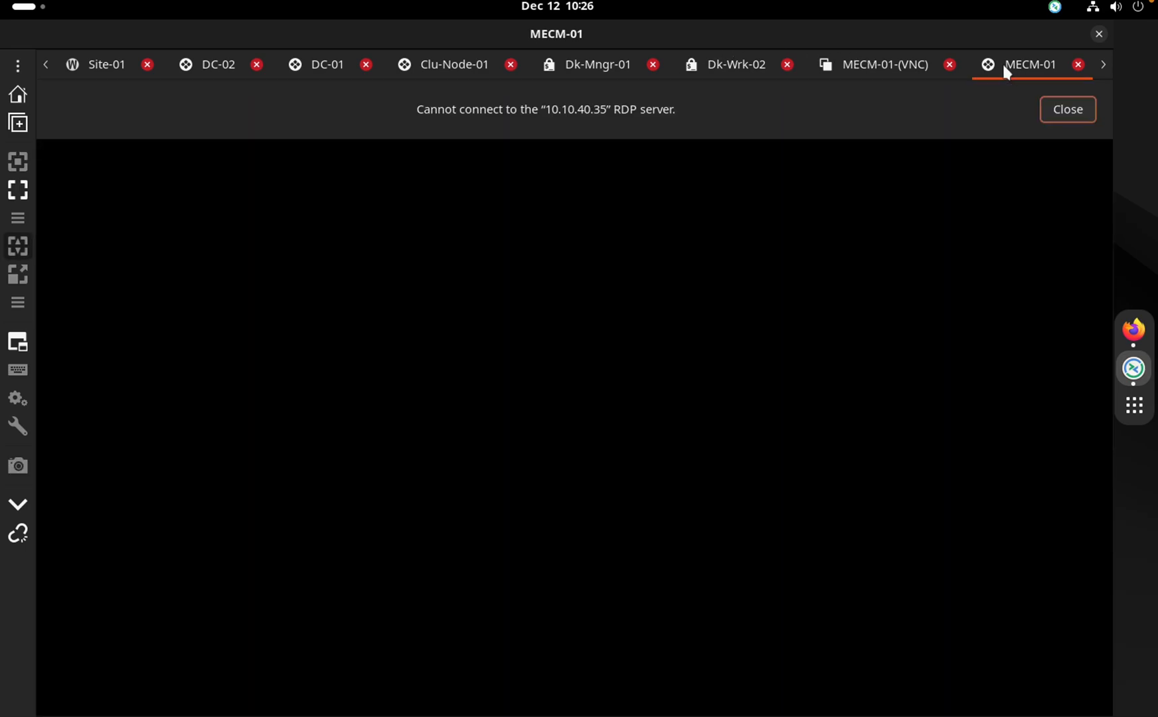
Close the Dk-Wrk-02 session and return to Site-01, where VM 105 shows stopped
{"action": "left_click", "coordinate": [856, 67]}
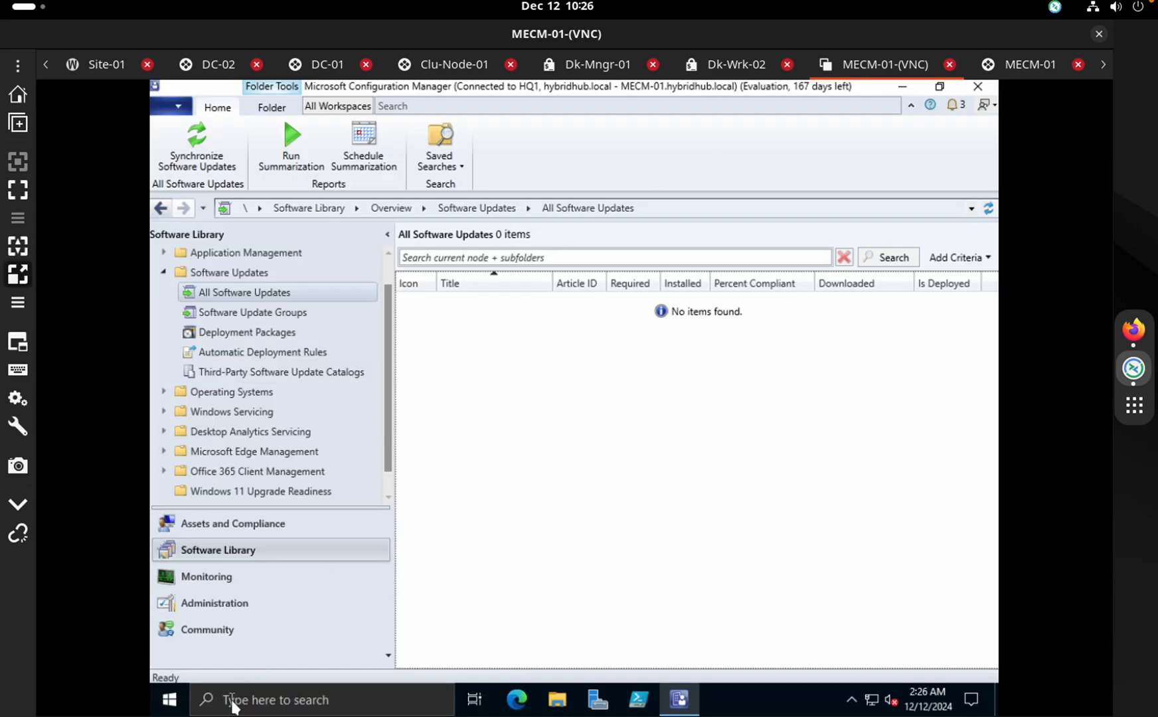
{"action": "right_click", "coordinate": [170, 699]}
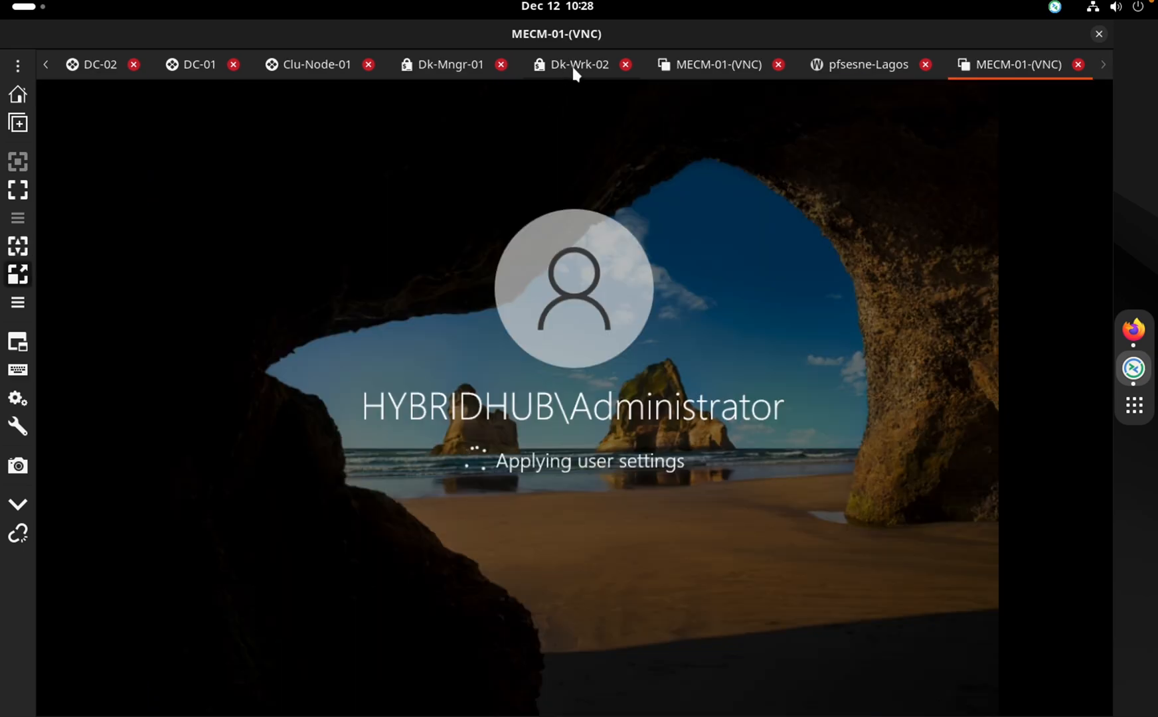
{"action": "left_click", "coordinate": [574, 66]}
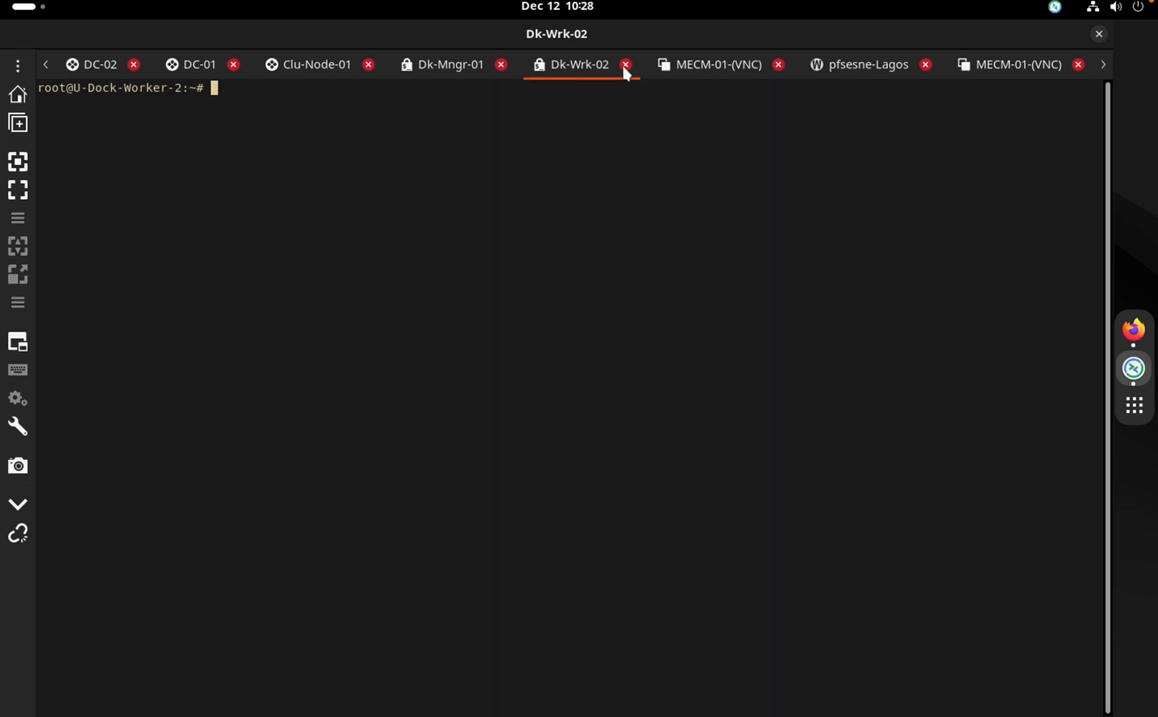
{"action": "left_click", "coordinate": [625, 65]}
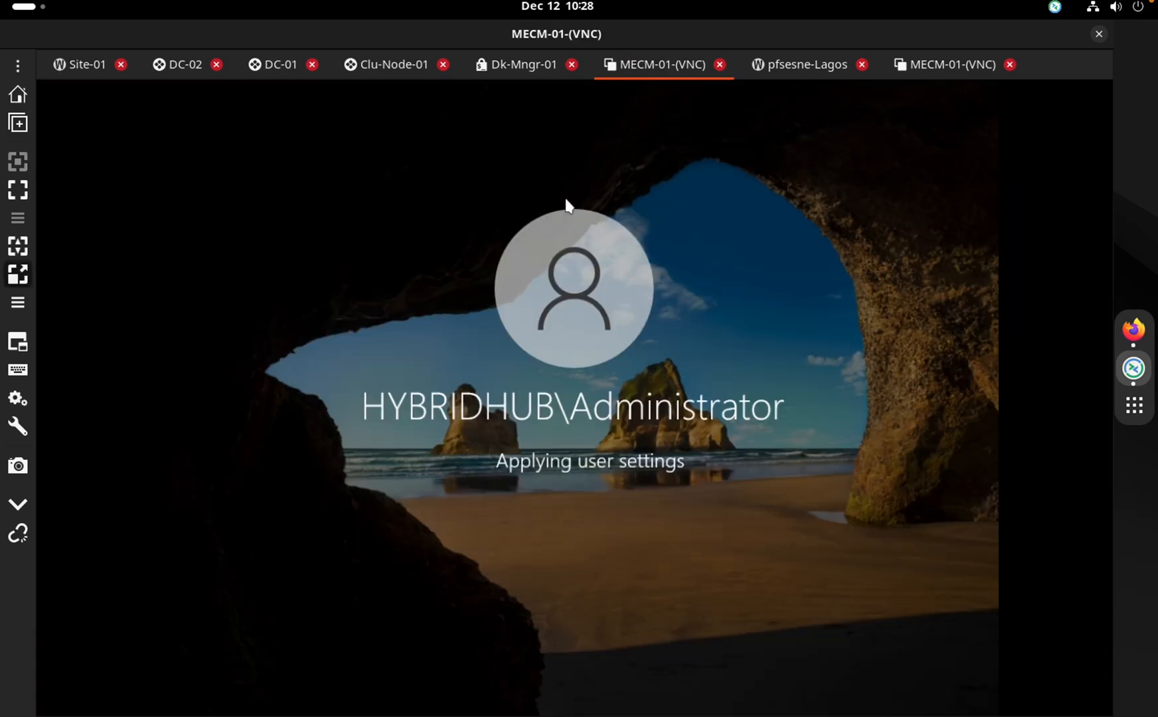
{"action": "key", "text": "ctrl+Right"}
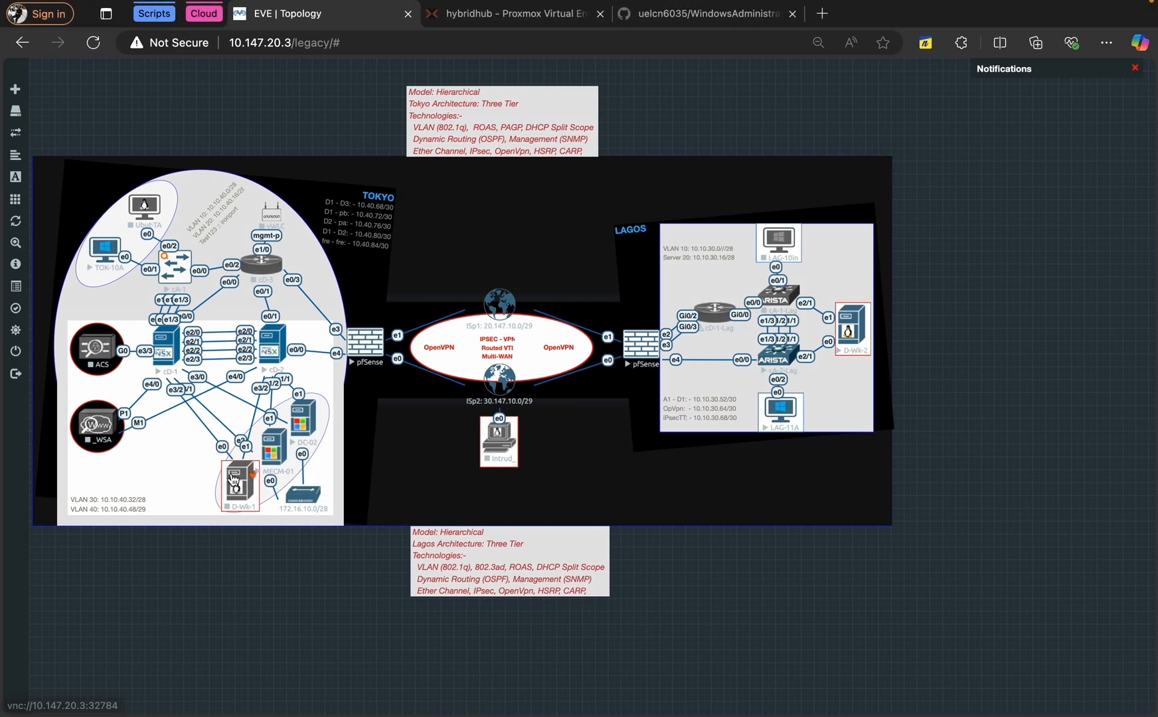
{"action": "left_click", "coordinate": [275, 463]}
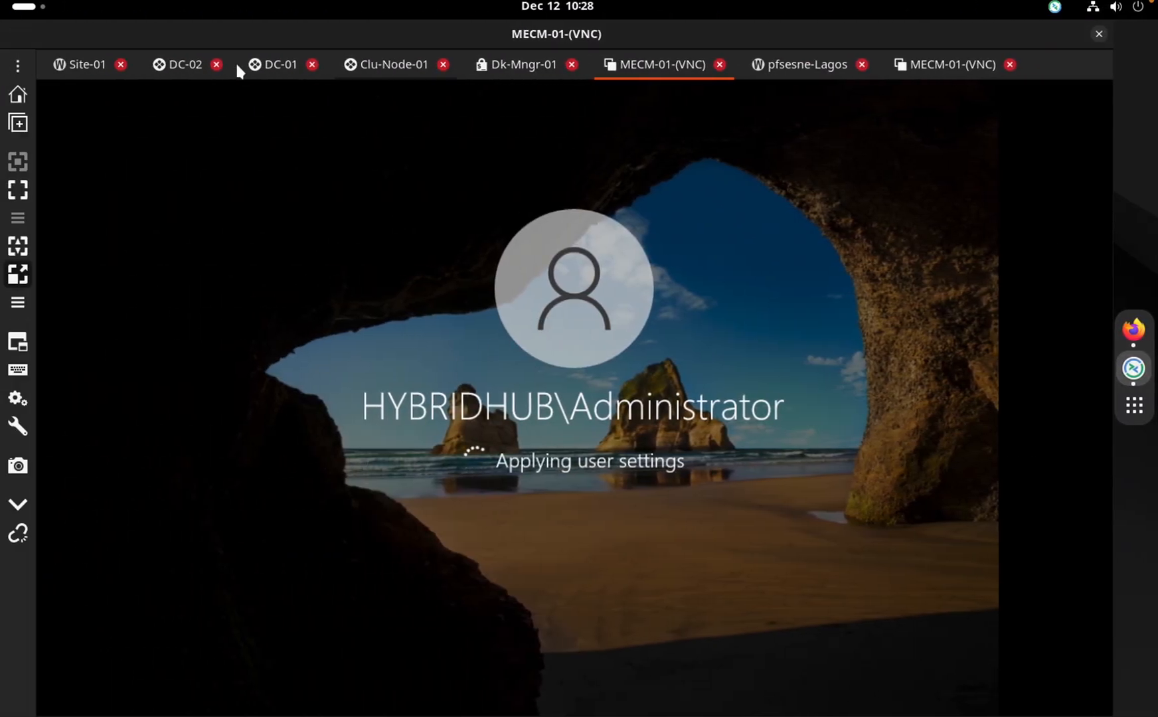
{"action": "left_click", "coordinate": [72, 66]}
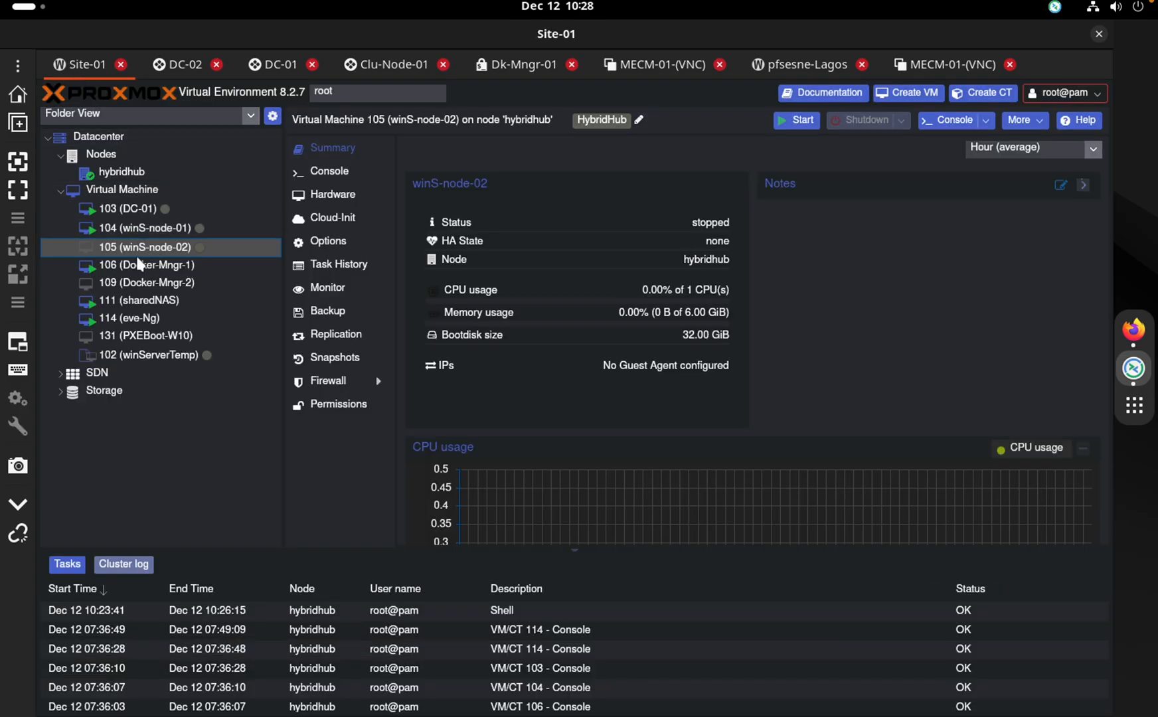
Compare the VM 104 (winS-node-01) and VM 105 summaries, ending on VM 104
{"action": "left_click", "coordinate": [134, 234]}
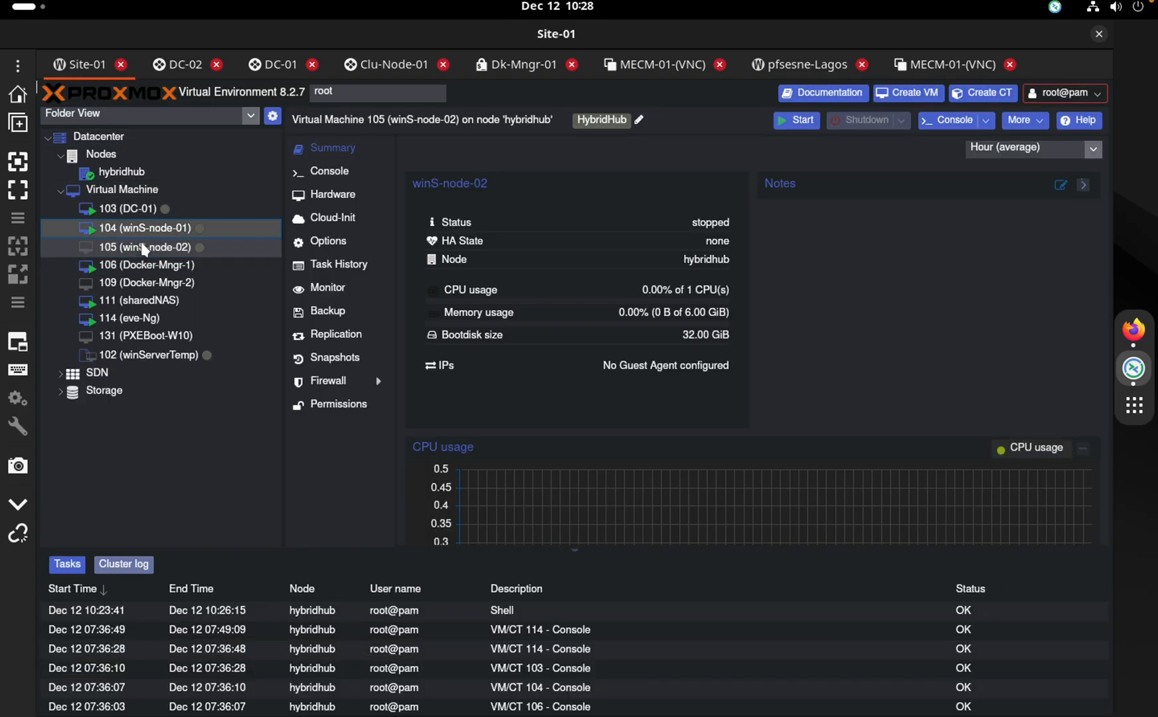
{"action": "left_click", "coordinate": [148, 252]}
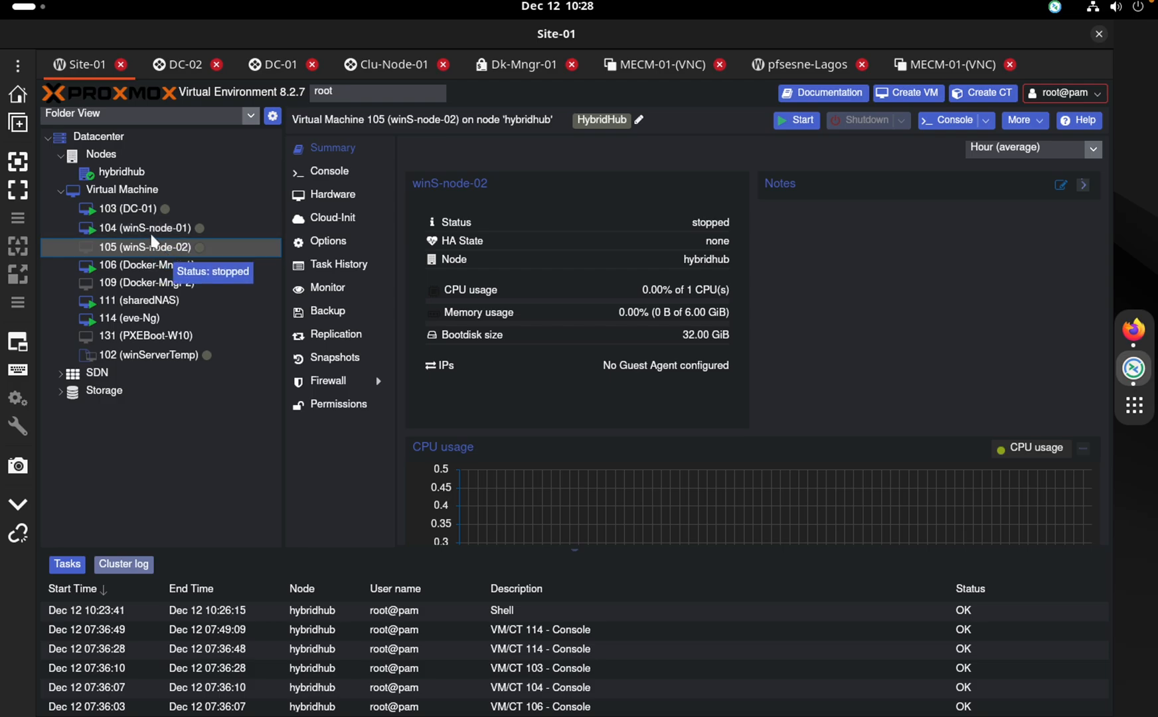
{"action": "left_click", "coordinate": [151, 231]}
Reopen Clu-Node-01 from the Failover-Cluster group after DC-01, then show the MECM-01-(VNC) desktop
{"action": "left_click", "coordinate": [382, 66]}
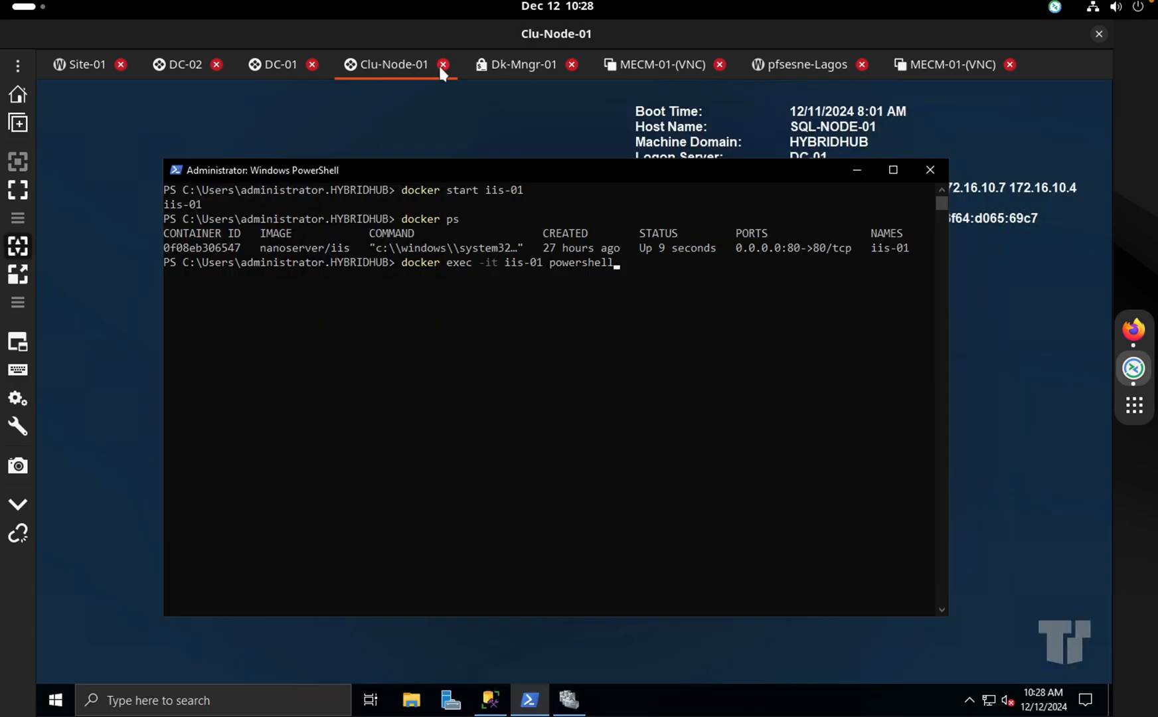
{"action": "left_click", "coordinate": [443, 66]}
{"action": "left_click", "coordinate": [18, 65]}
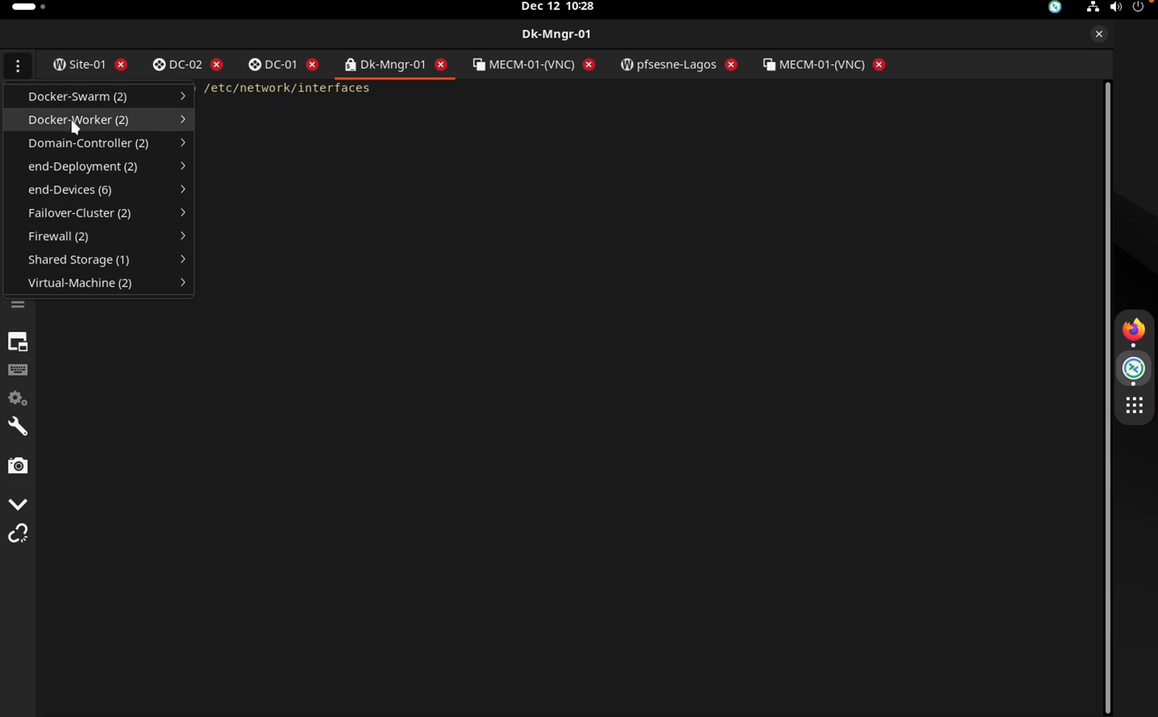
{"action": "mouse_move", "coordinate": [93, 213]}
{"action": "left_click", "coordinate": [270, 217]}
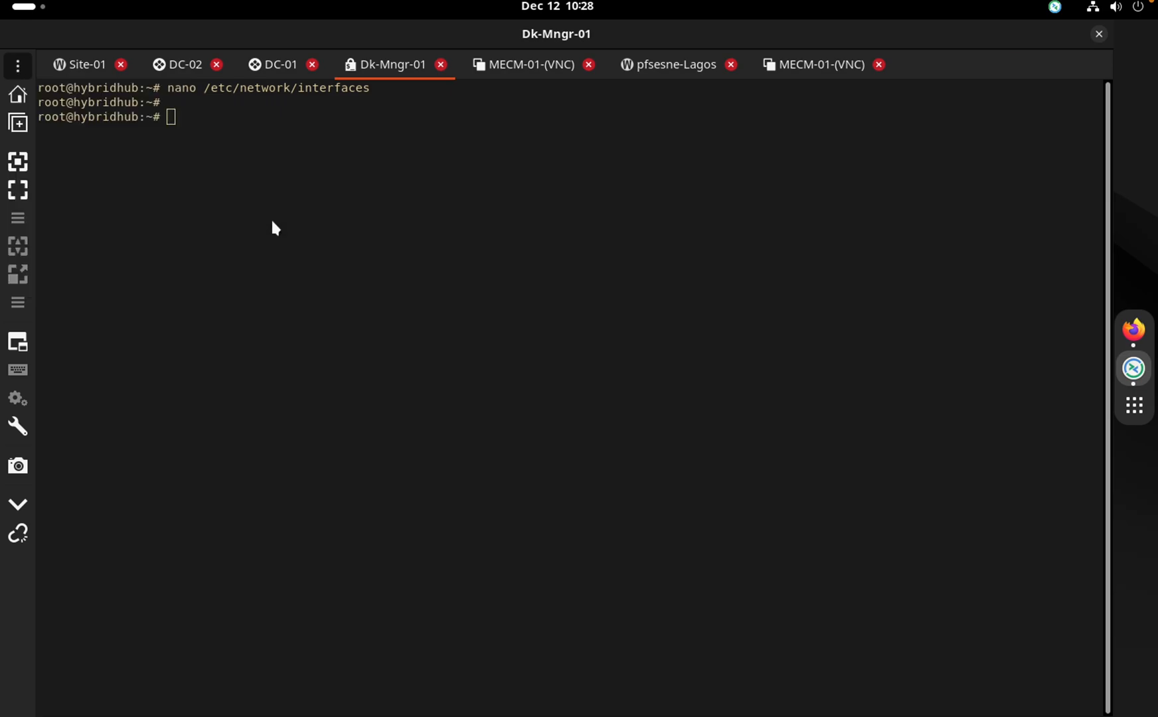
{"action": "left_click_drag", "start_coordinate": [945, 66], "coordinate": [362, 56]}
{"action": "left_click", "coordinate": [908, 59]}
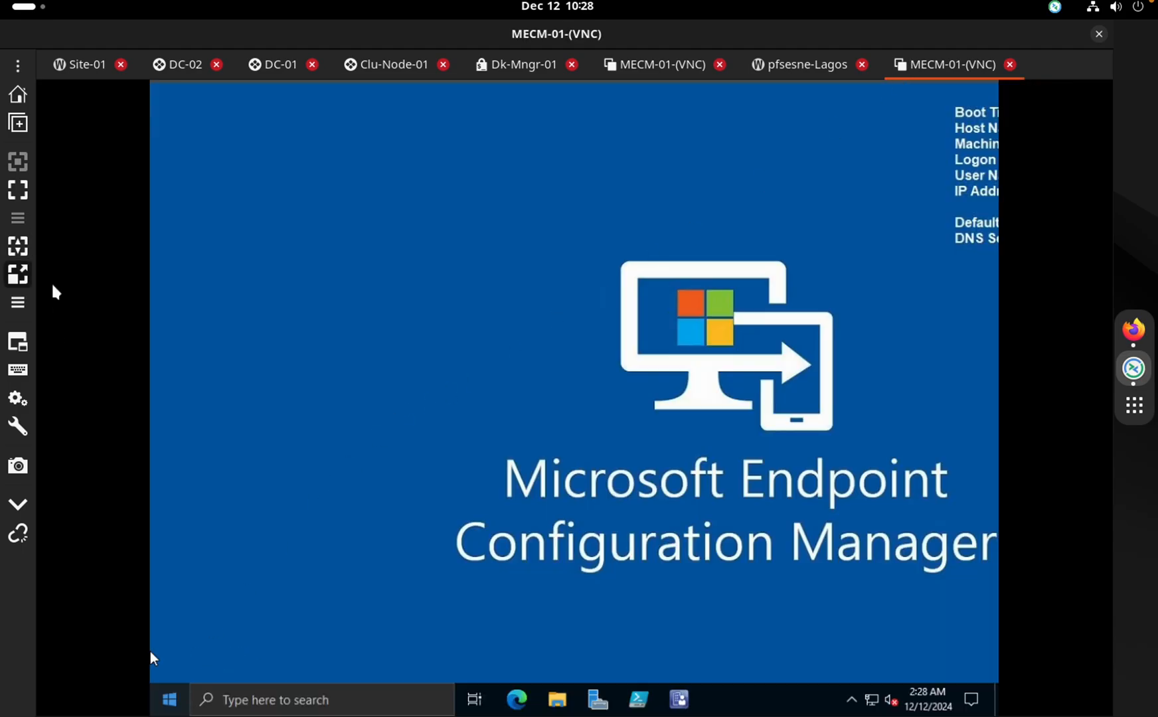
Open an MECM-01 RDP connection from end-Deployment and sign out of the VNC session
{"action": "left_click", "coordinate": [16, 67]}
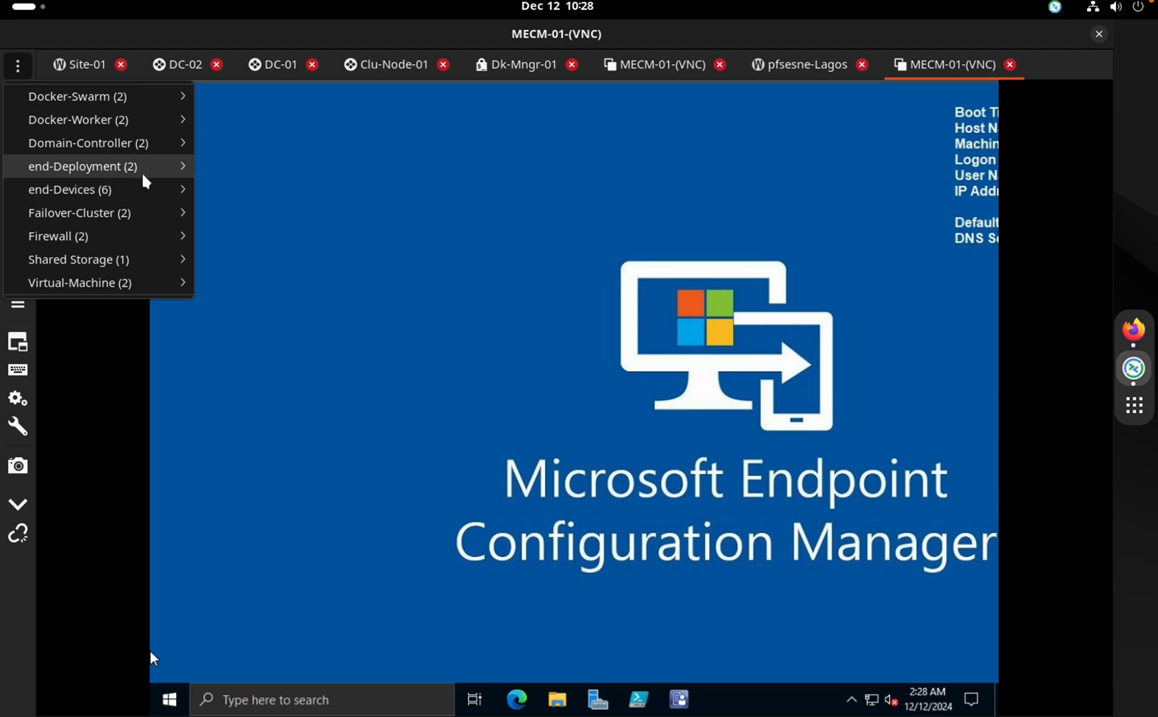
{"action": "mouse_move", "coordinate": [143, 170]}
{"action": "left_click", "coordinate": [216, 193]}
{"action": "left_click", "coordinate": [823, 65]}
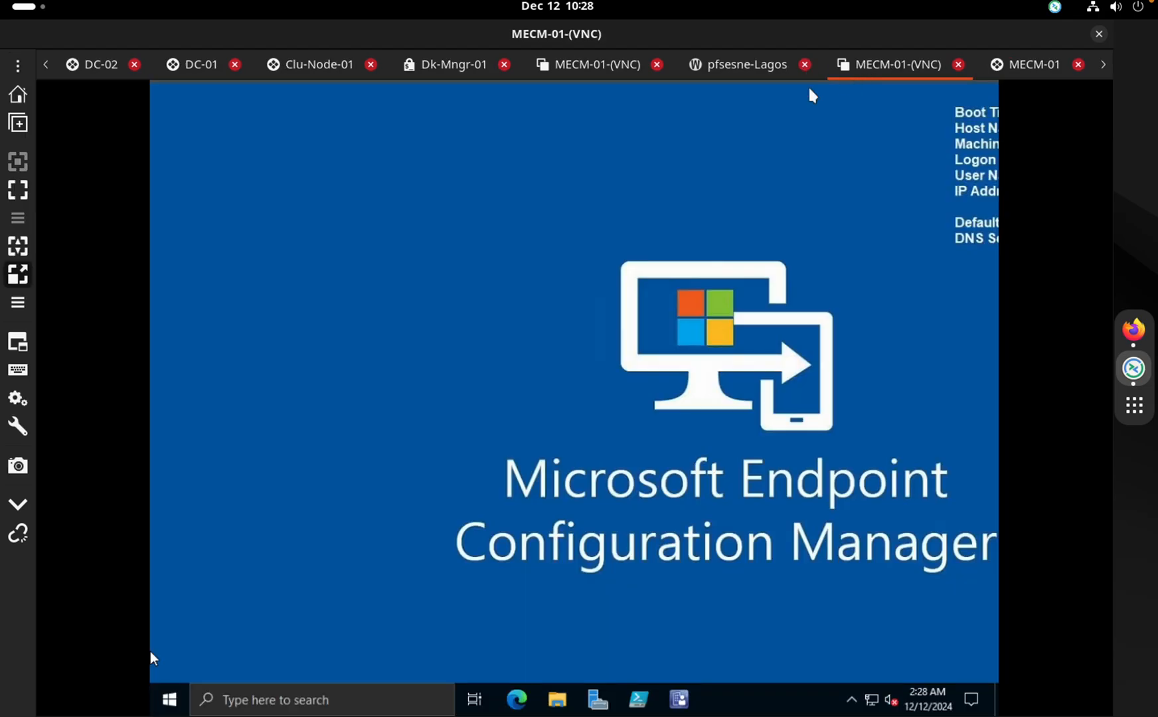
{"action": "right_click", "coordinate": [170, 699]}
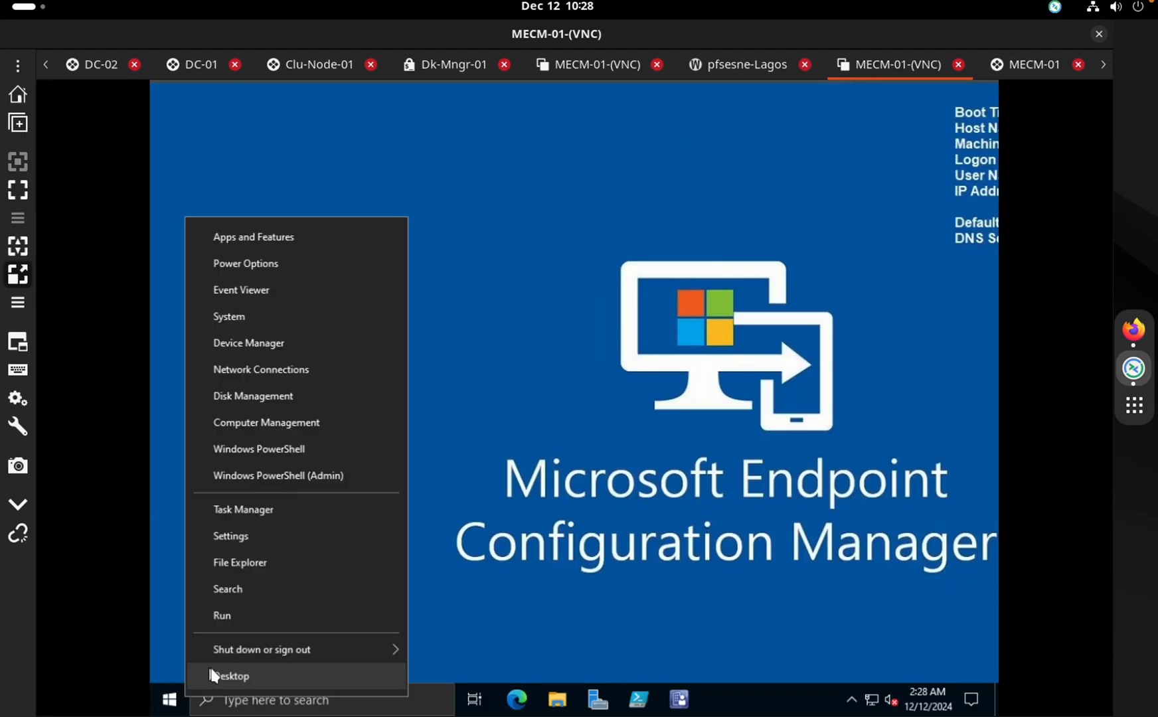
{"action": "mouse_move", "coordinate": [247, 649]}
{"action": "left_click", "coordinate": [483, 589]}
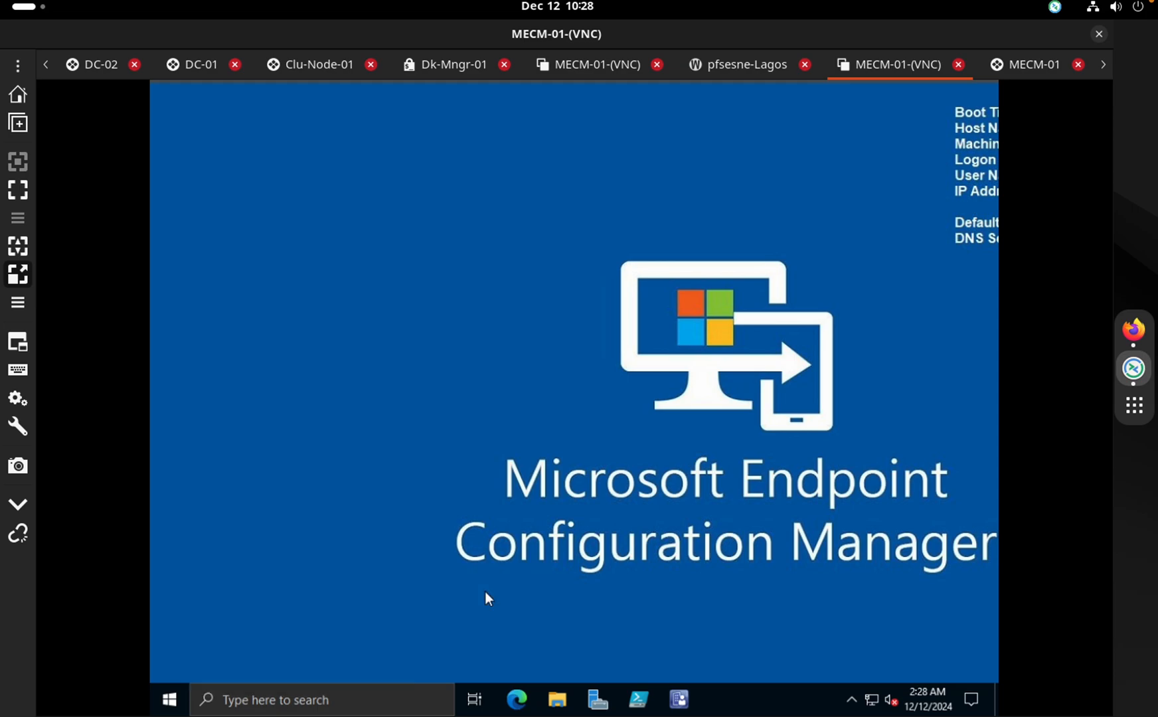
Retry the MECM-01 RDP connection, close the failed tab, and return to the VNC lock screen
{"action": "left_click", "coordinate": [1004, 65]}
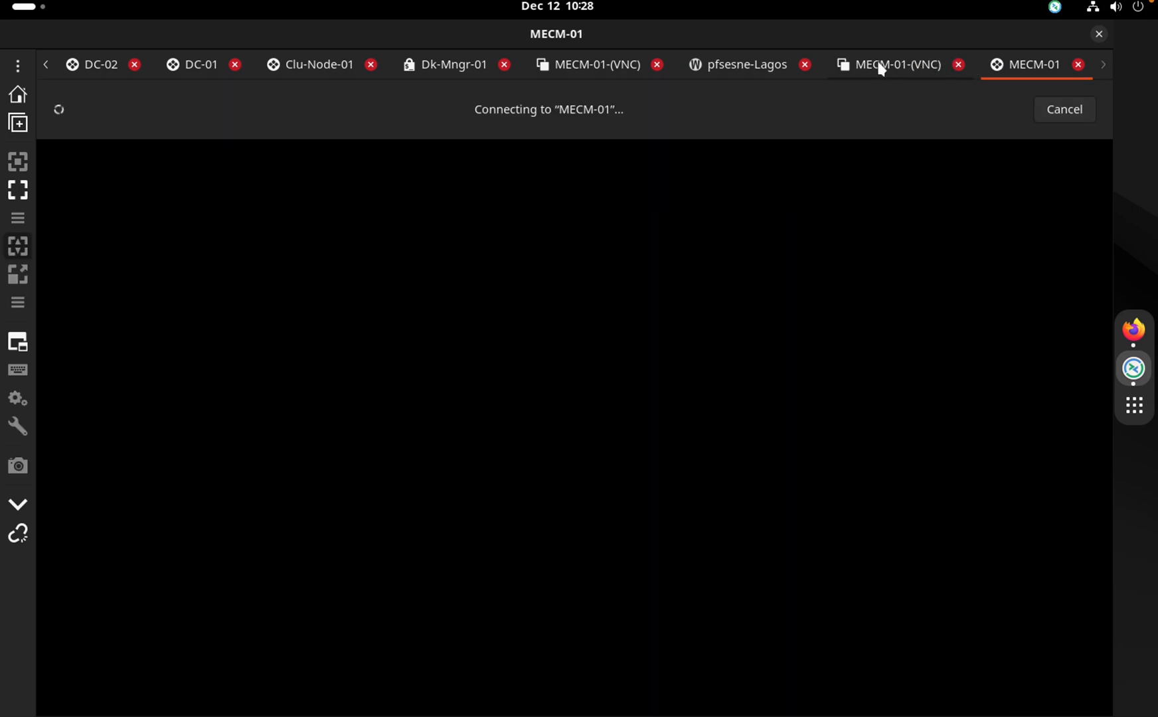
{"action": "left_click", "coordinate": [18, 65]}
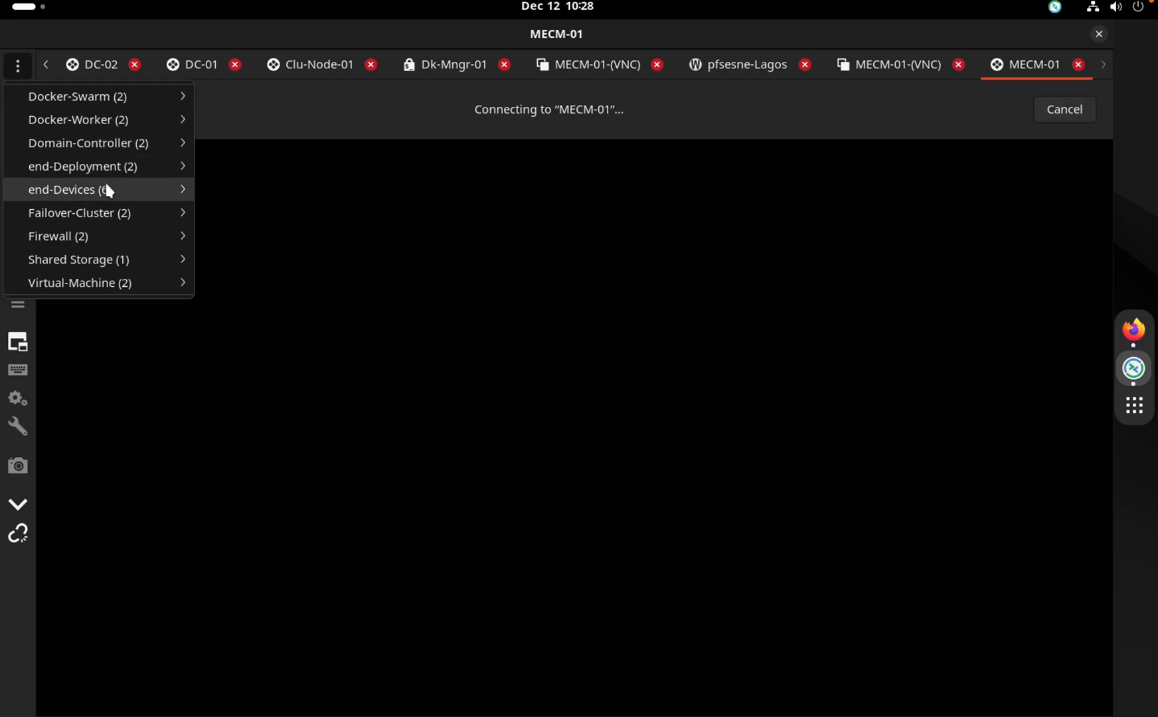
{"action": "mouse_move", "coordinate": [126, 174]}
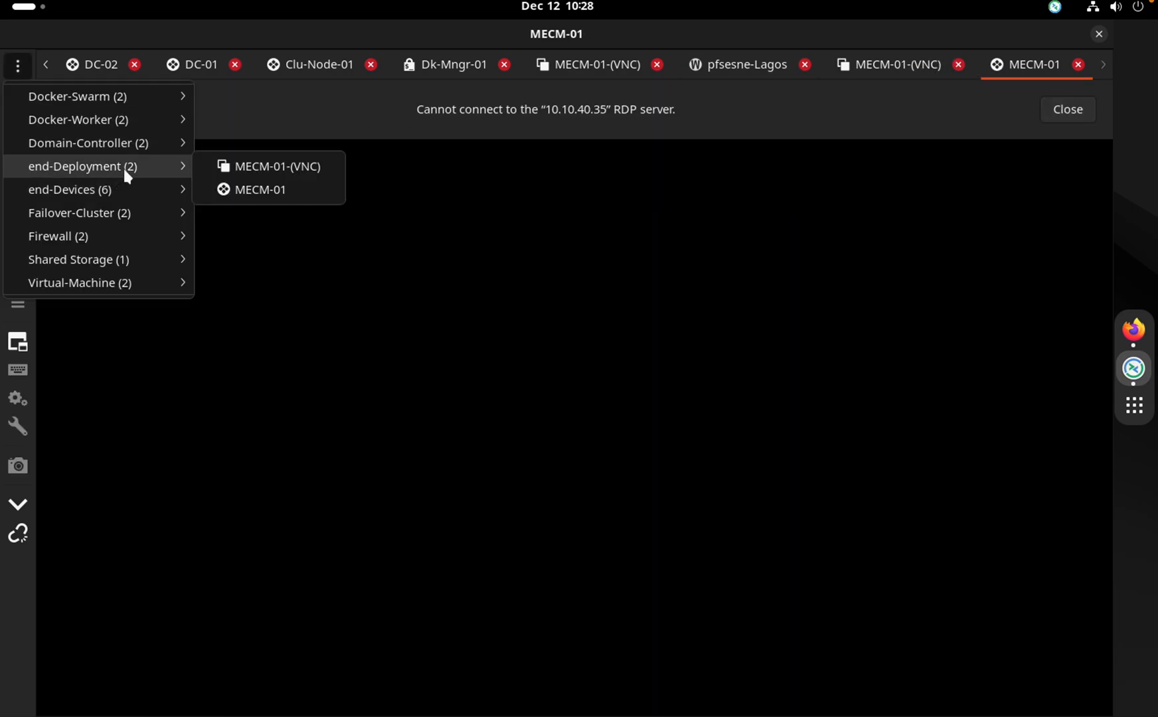
{"action": "left_click", "coordinate": [239, 191]}
{"action": "left_click", "coordinate": [920, 66]}
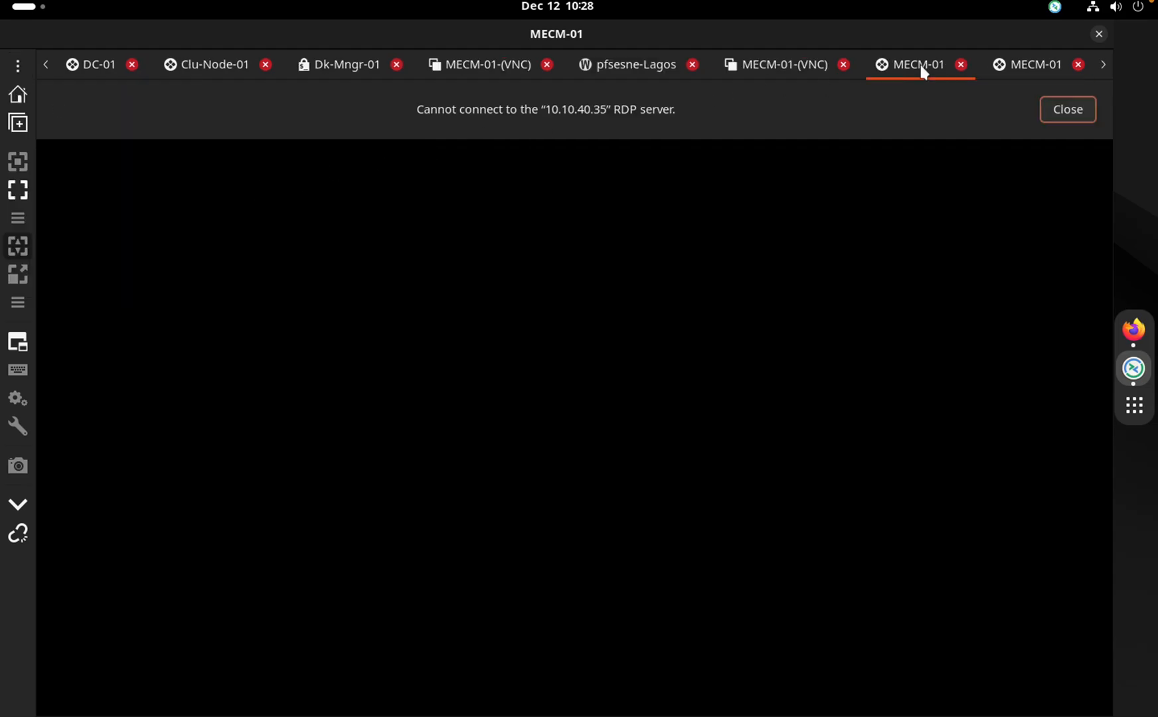
{"action": "left_click", "coordinate": [961, 65]}
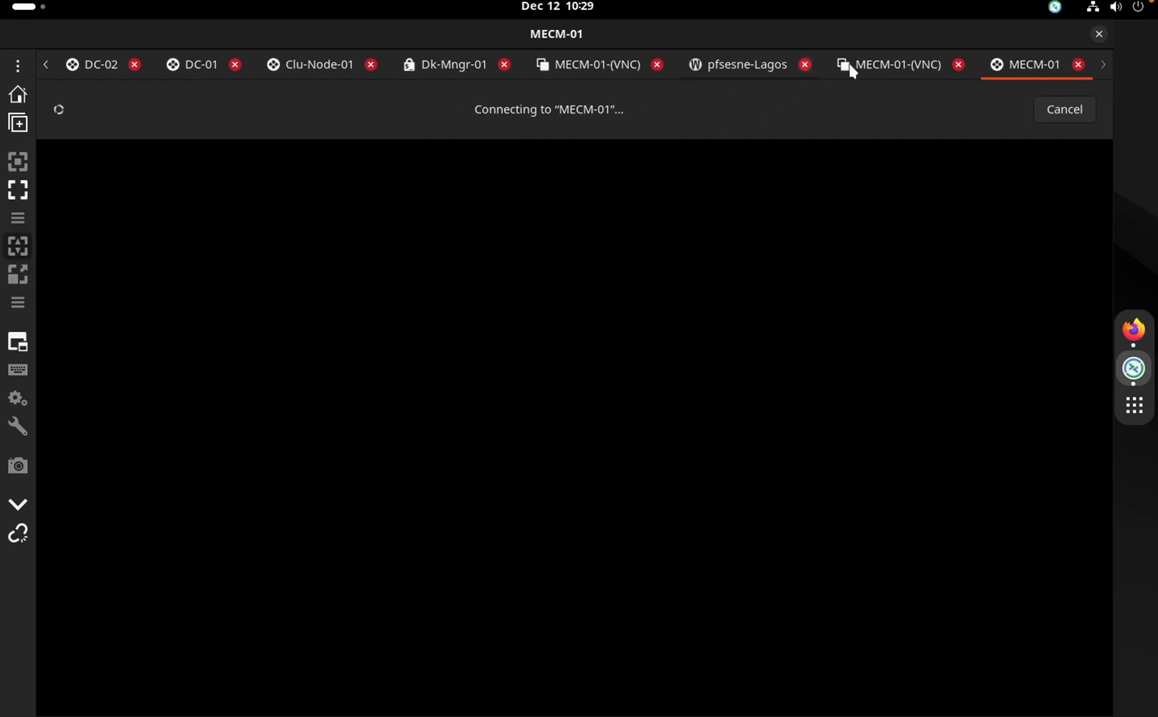
{"action": "left_click", "coordinate": [876, 63]}
{"action": "left_click", "coordinate": [1011, 67]}
{"action": "left_click", "coordinate": [863, 66]}
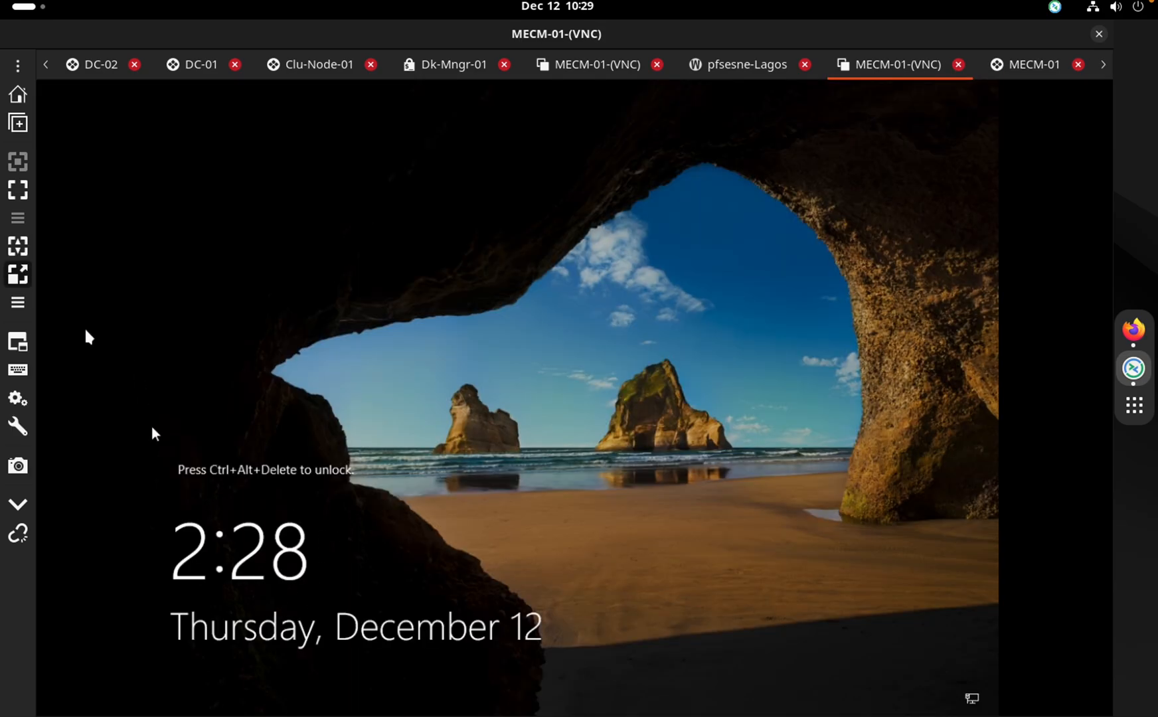
Send Ctrl+Alt+Delete to MECM-01 over VNC and sign in with the administrator password
{"action": "left_click", "coordinate": [18, 427]}
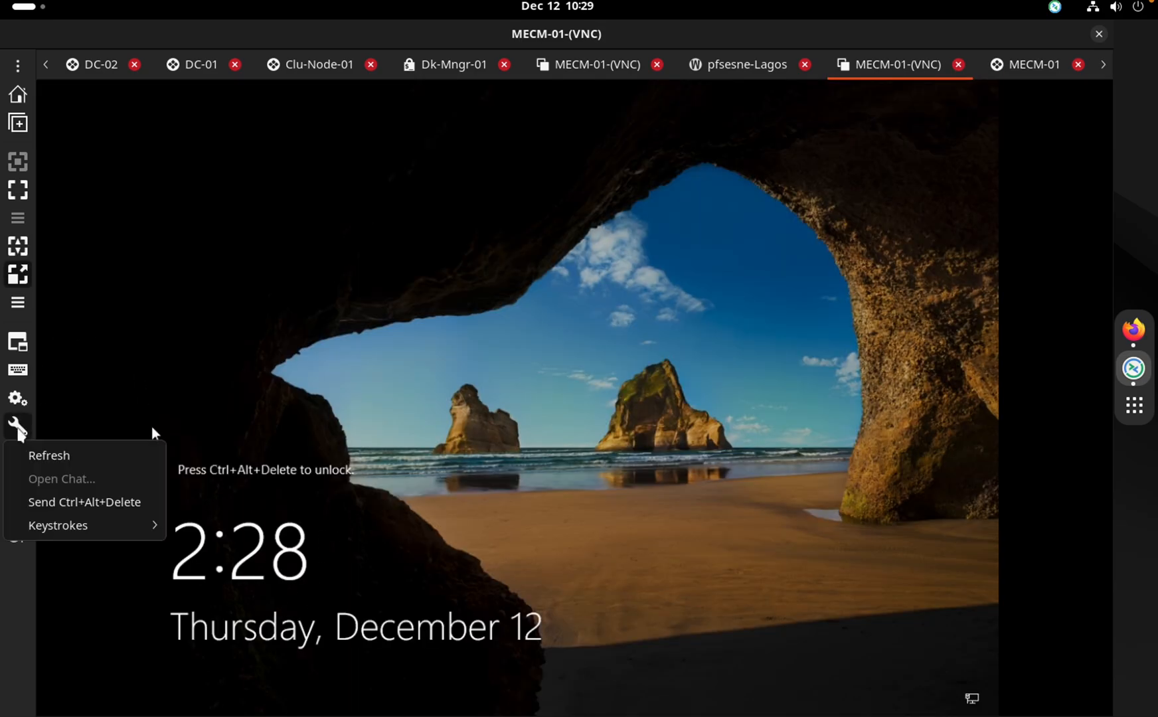
{"action": "left_click", "coordinate": [90, 503]}
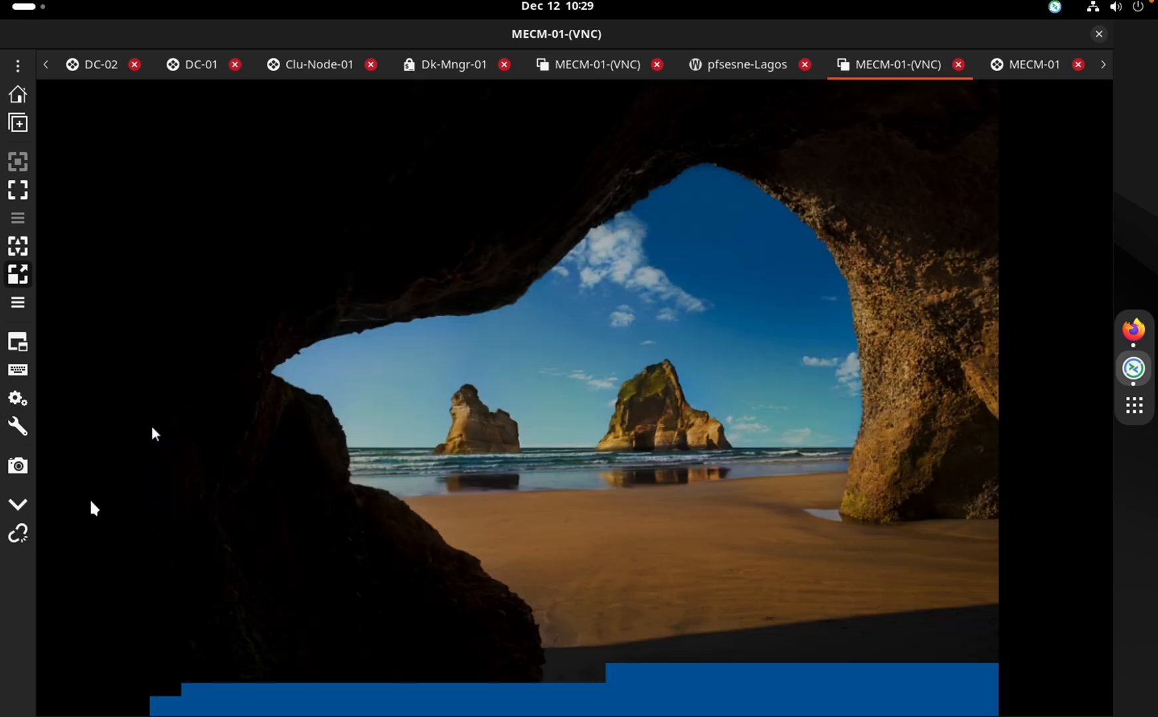
{"action": "type", "text": "••••••••••"}
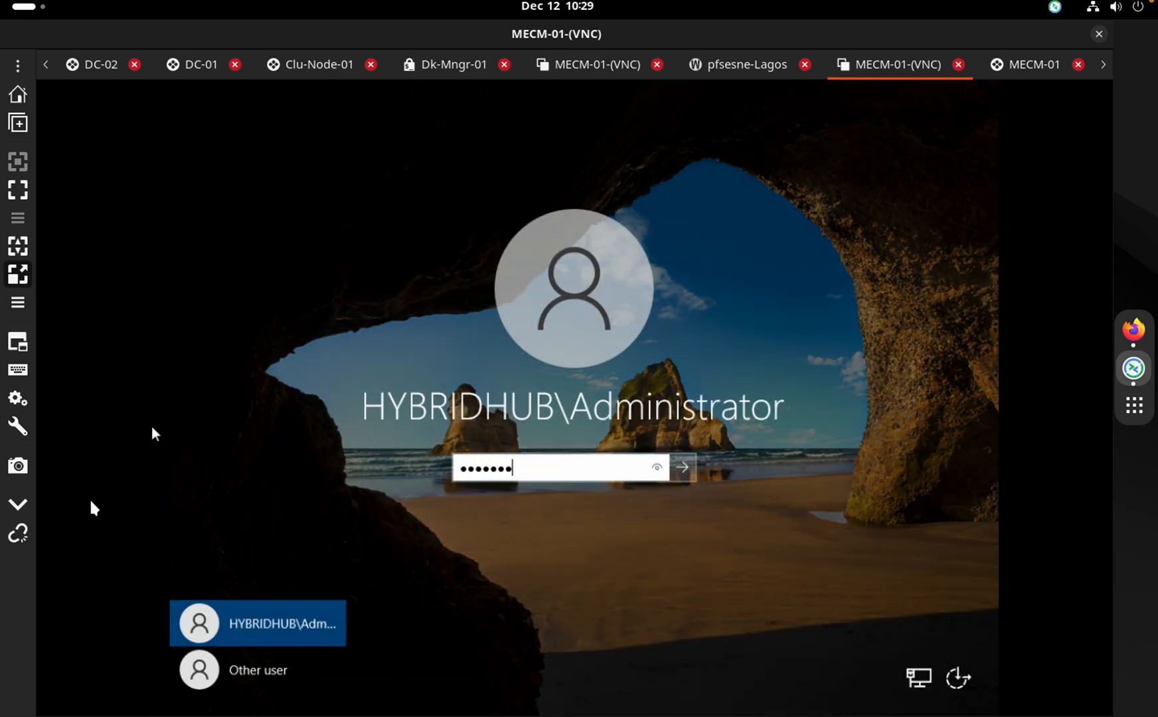
{"action": "type", "text": "••"}
{"action": "key", "text": "Return"}
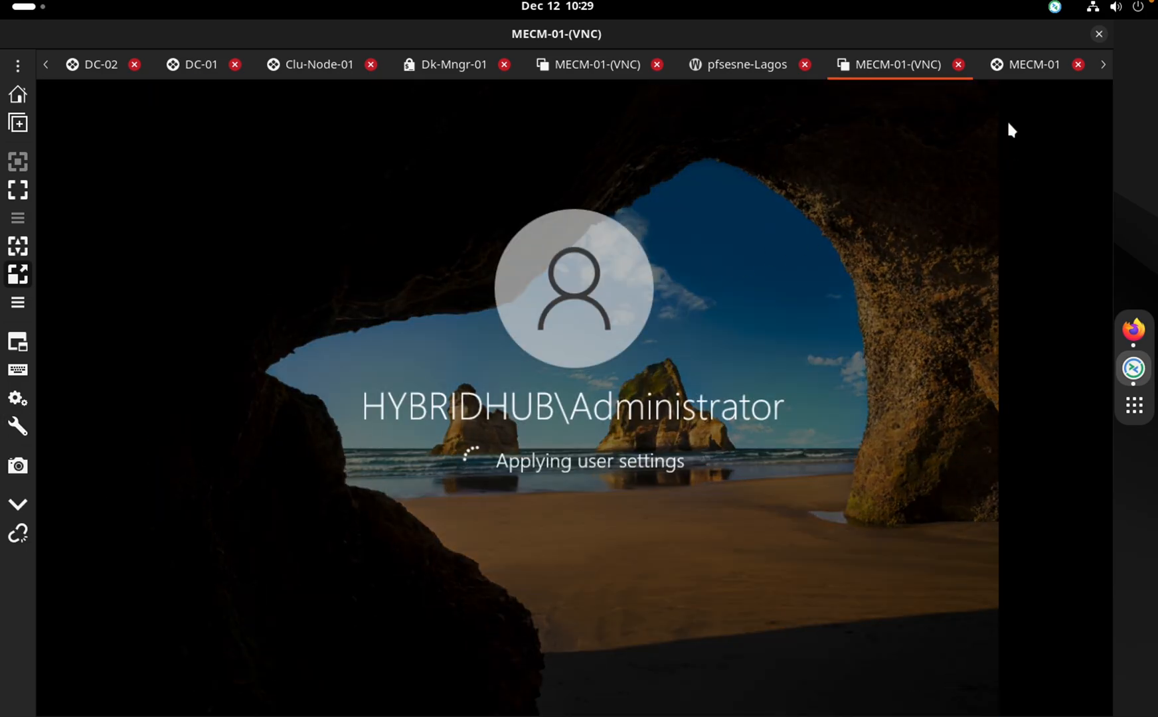
Replace the failed MECM-01 RDP tab with a fresh connection, then move to the EVE-NG workspace
{"action": "left_click", "coordinate": [1041, 73]}
{"action": "left_click", "coordinate": [1079, 64]}
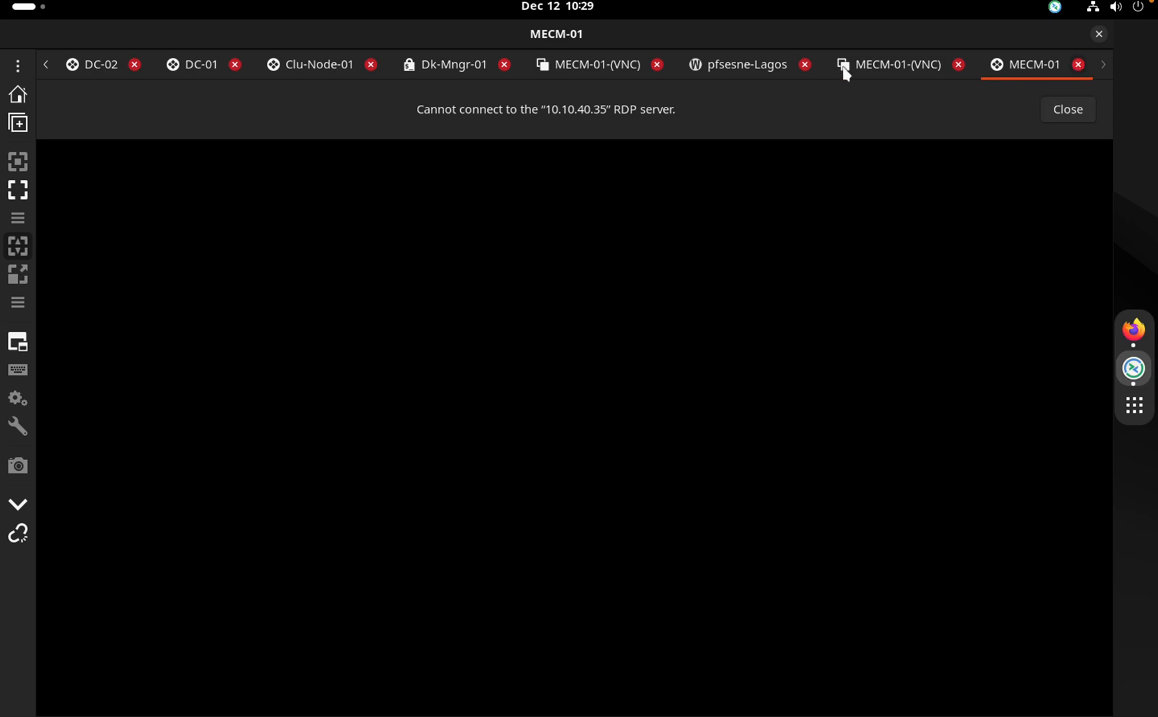
{"action": "left_click", "coordinate": [14, 70]}
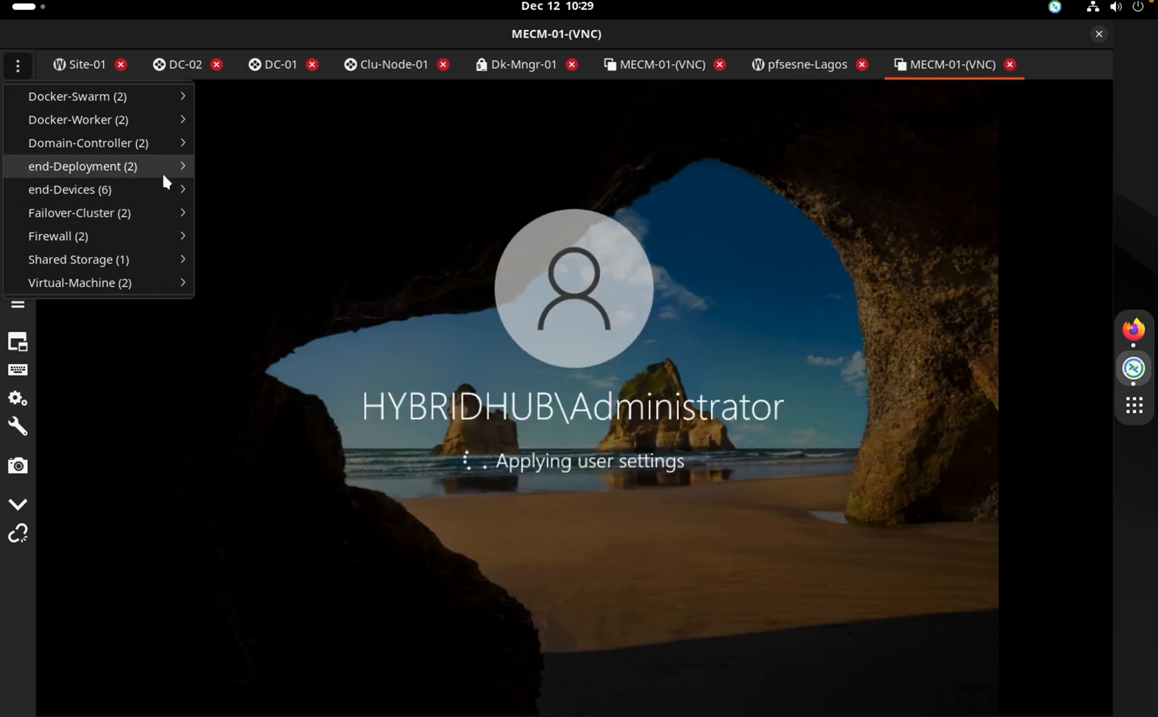
{"action": "mouse_move", "coordinate": [162, 171]}
{"action": "left_click", "coordinate": [261, 197]}
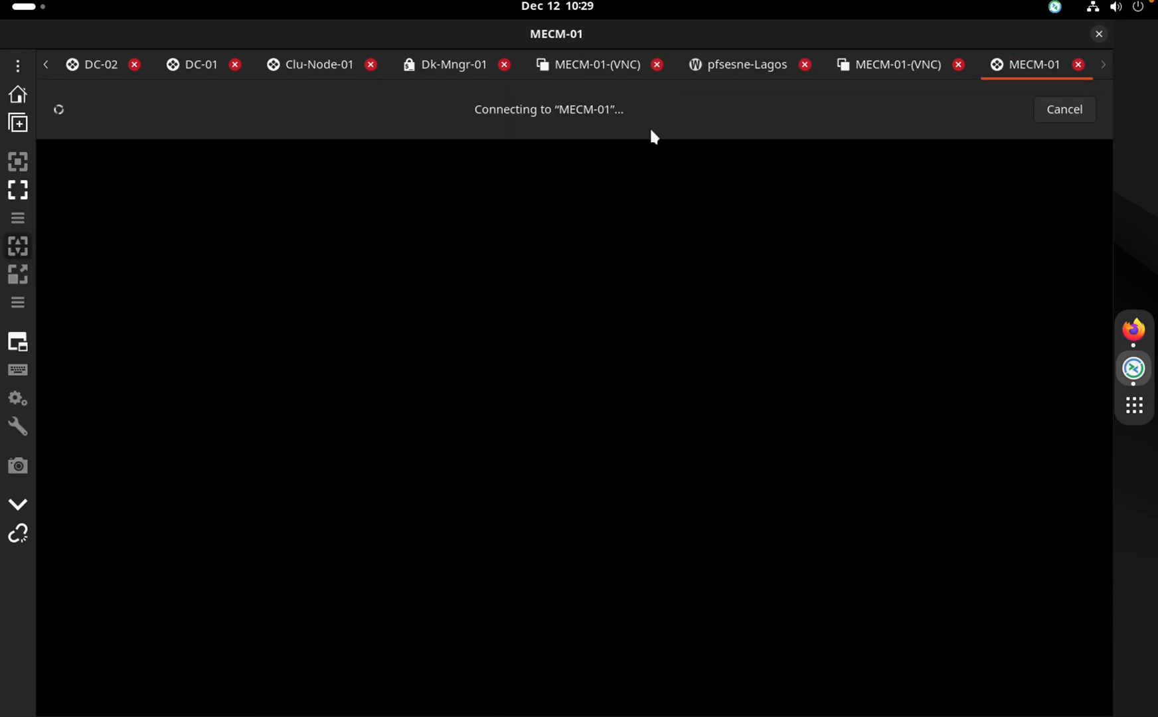
{"action": "left_click", "coordinate": [900, 67]}
{"action": "left_click", "coordinate": [1031, 67]}
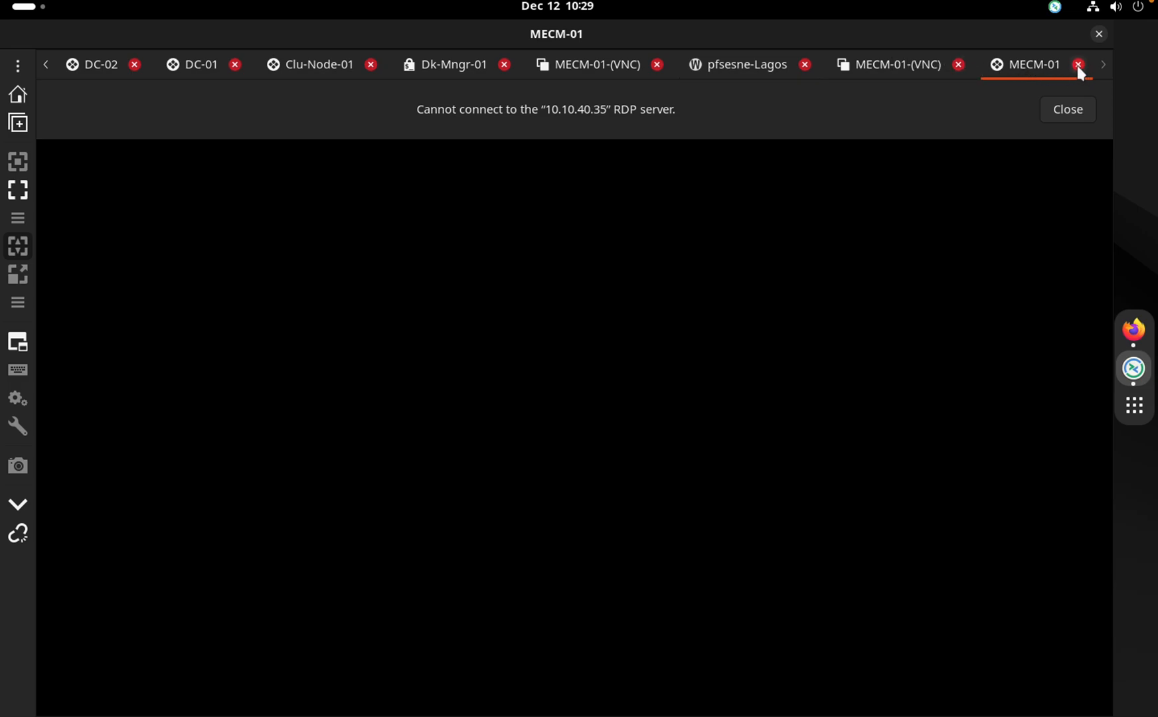
{"action": "left_click", "coordinate": [902, 62]}
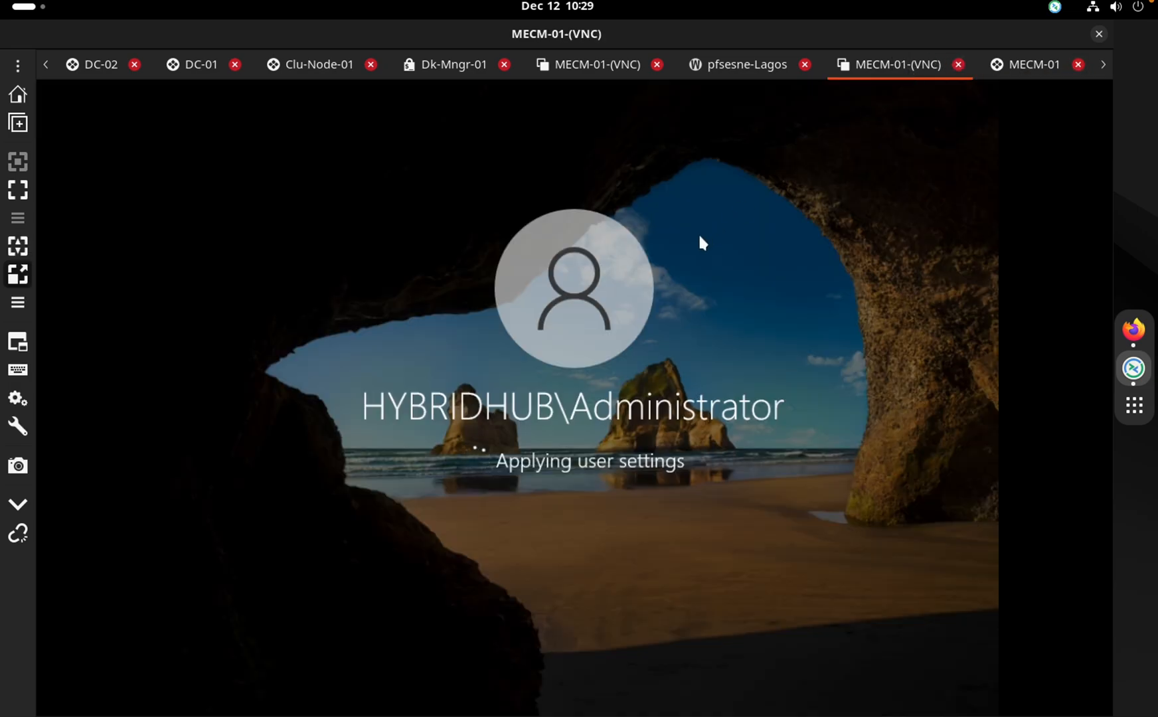
{"action": "key", "text": "ctrl+Right"}
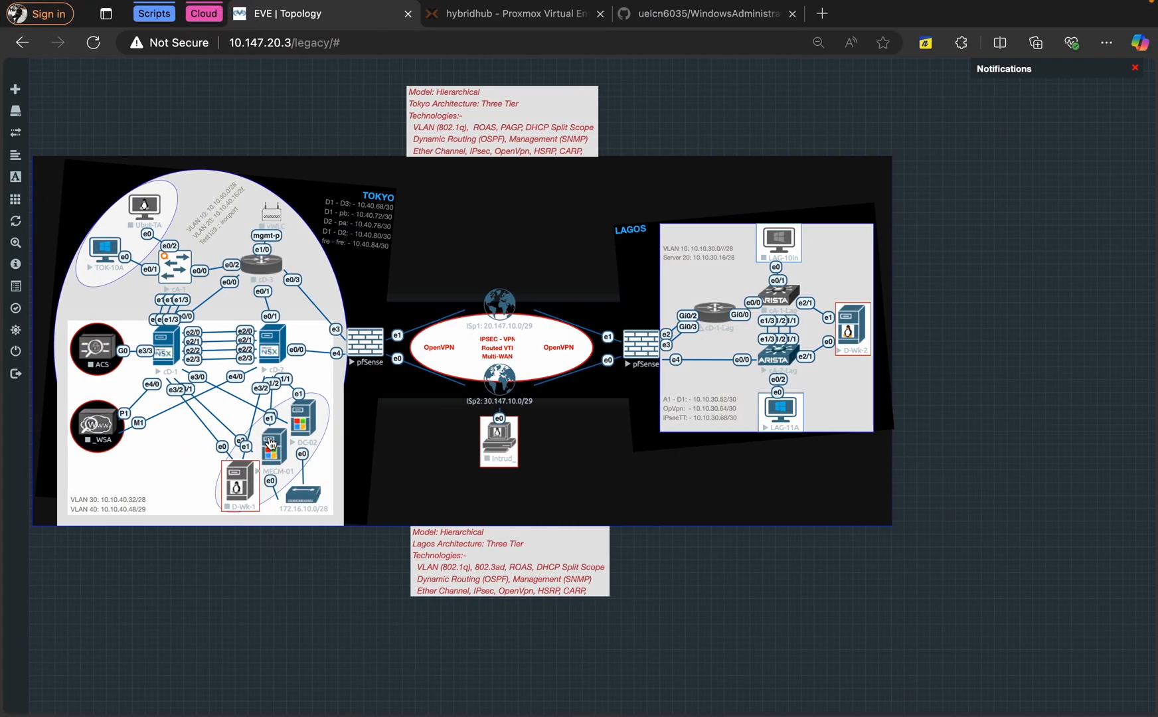
Review and close the EVE-NG lab's Configured Nodes list, then return to the first MECM-01-(VNC) tab
{"action": "mouse_move", "coordinate": [21, 134]}
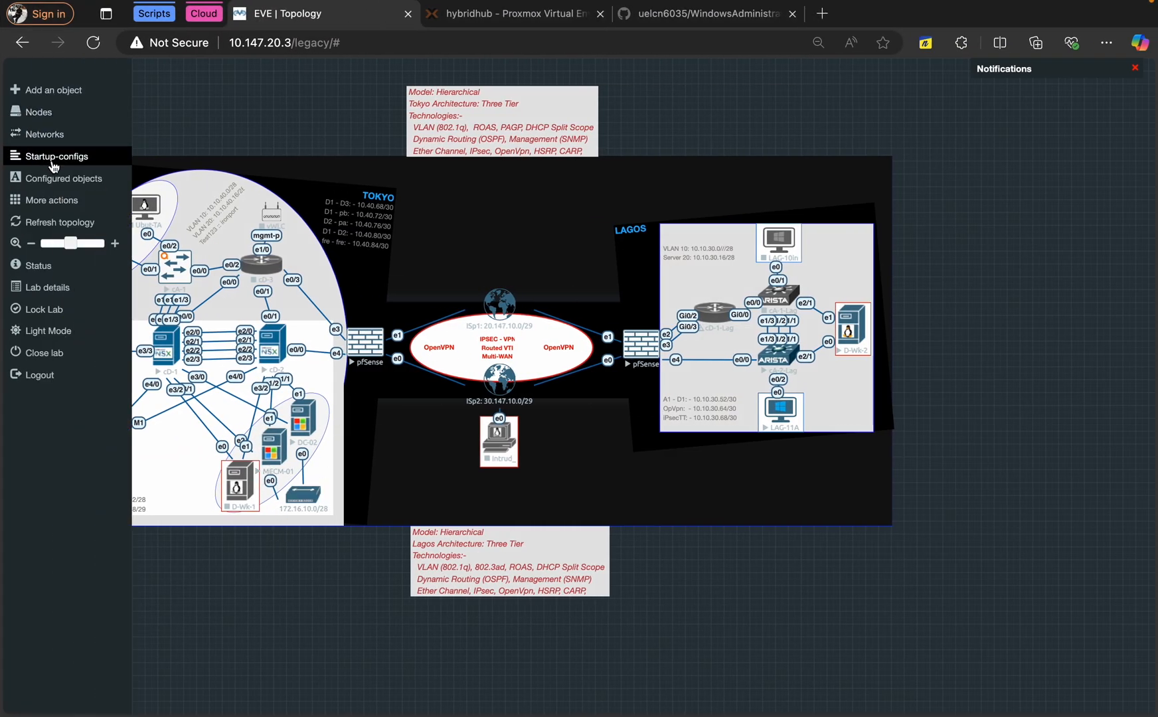
{"action": "left_click", "coordinate": [44, 120]}
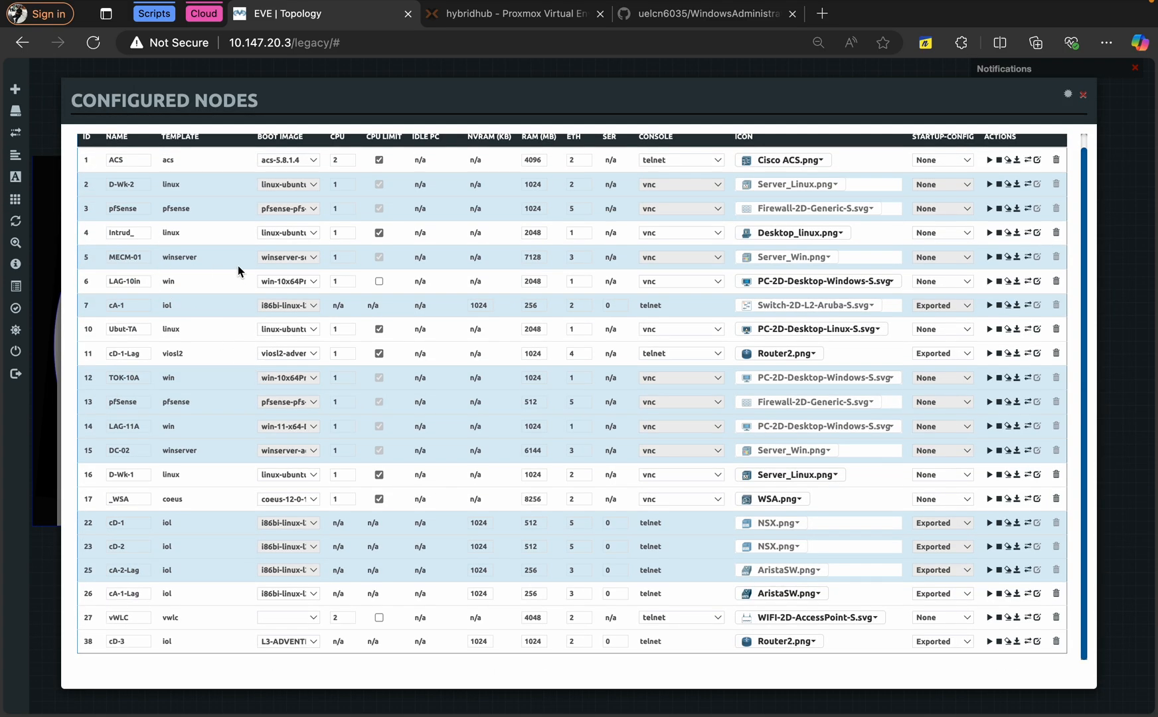
{"action": "scroll", "coordinate": [342, 276], "scroll_direction": "up", "scroll_amount": 1}
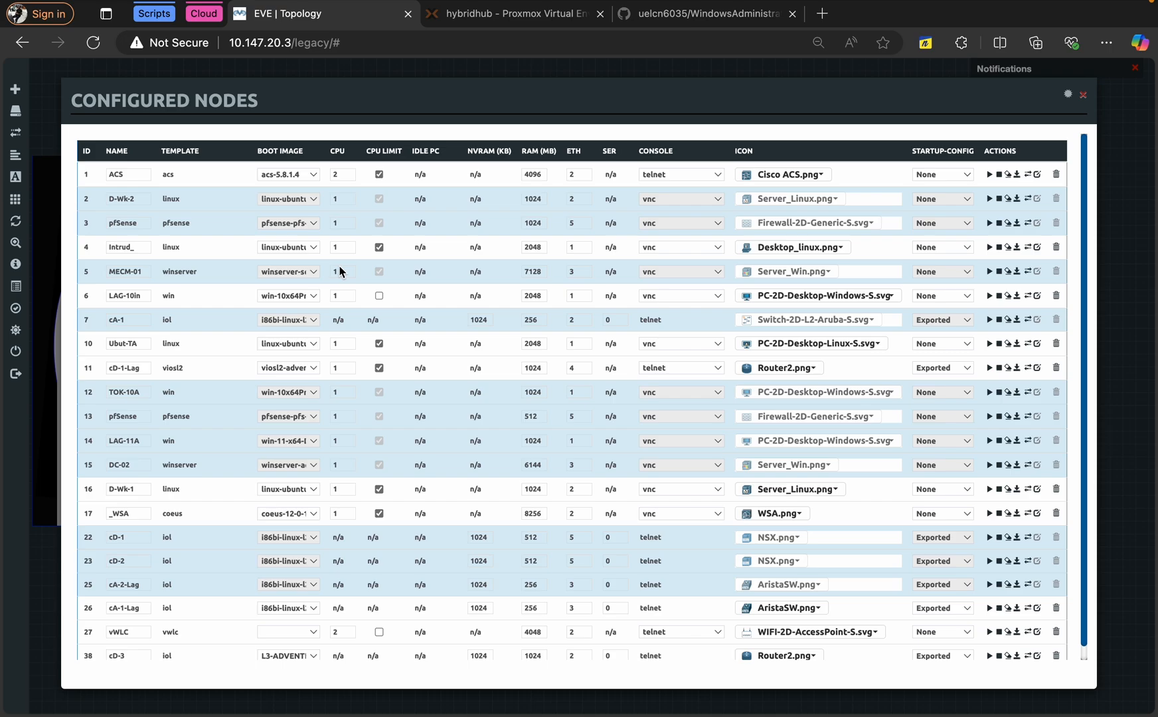
{"action": "left_click", "coordinate": [1083, 95]}
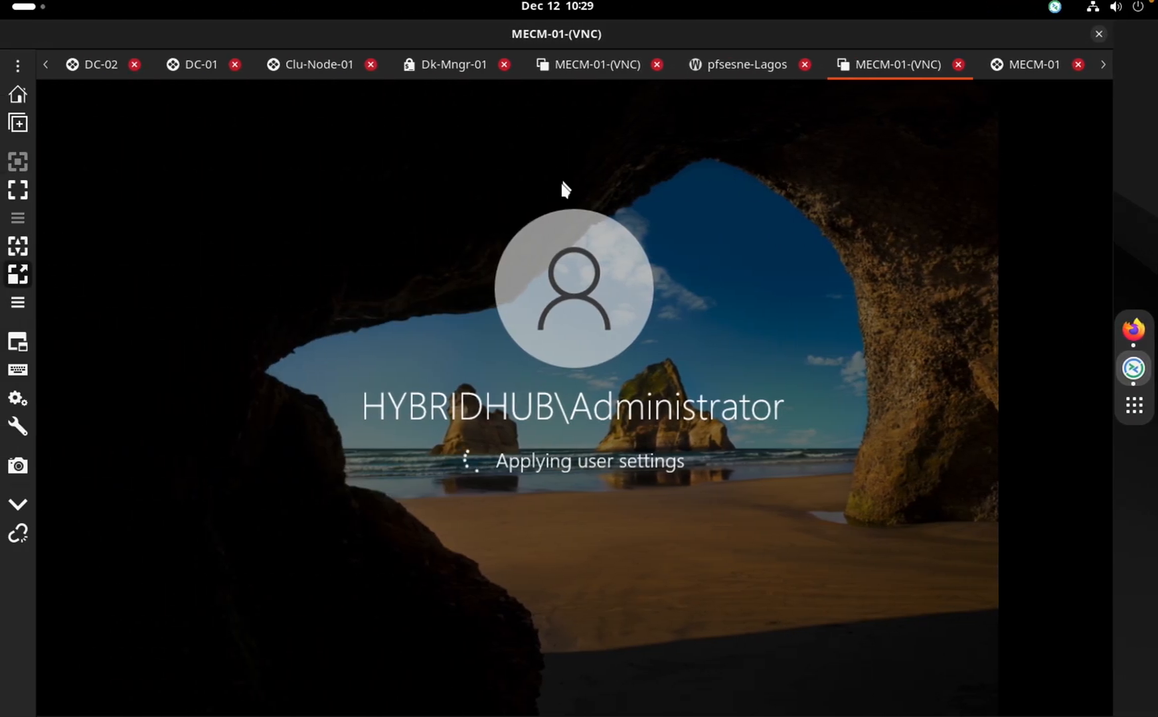
{"action": "left_click", "coordinate": [595, 66]}
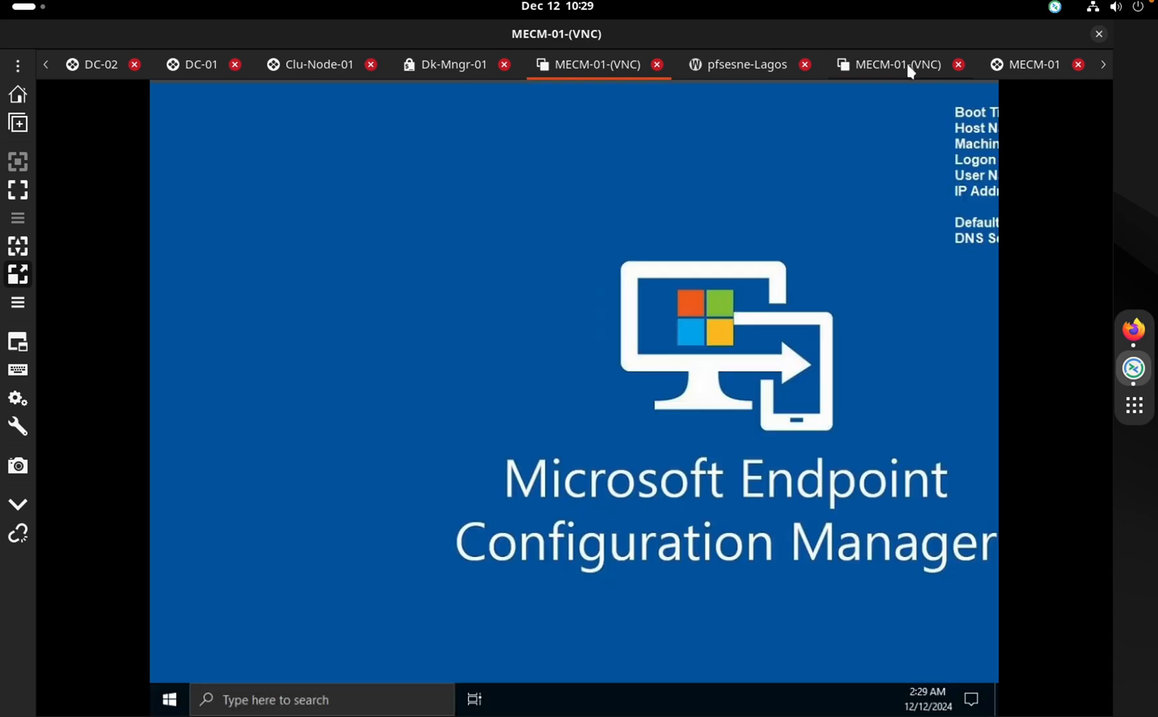
Close the MECM-01 RDP tab, open a new MECM-01 connection from end-Deployment, and show Clu-Node-01
{"action": "left_click", "coordinate": [906, 65]}
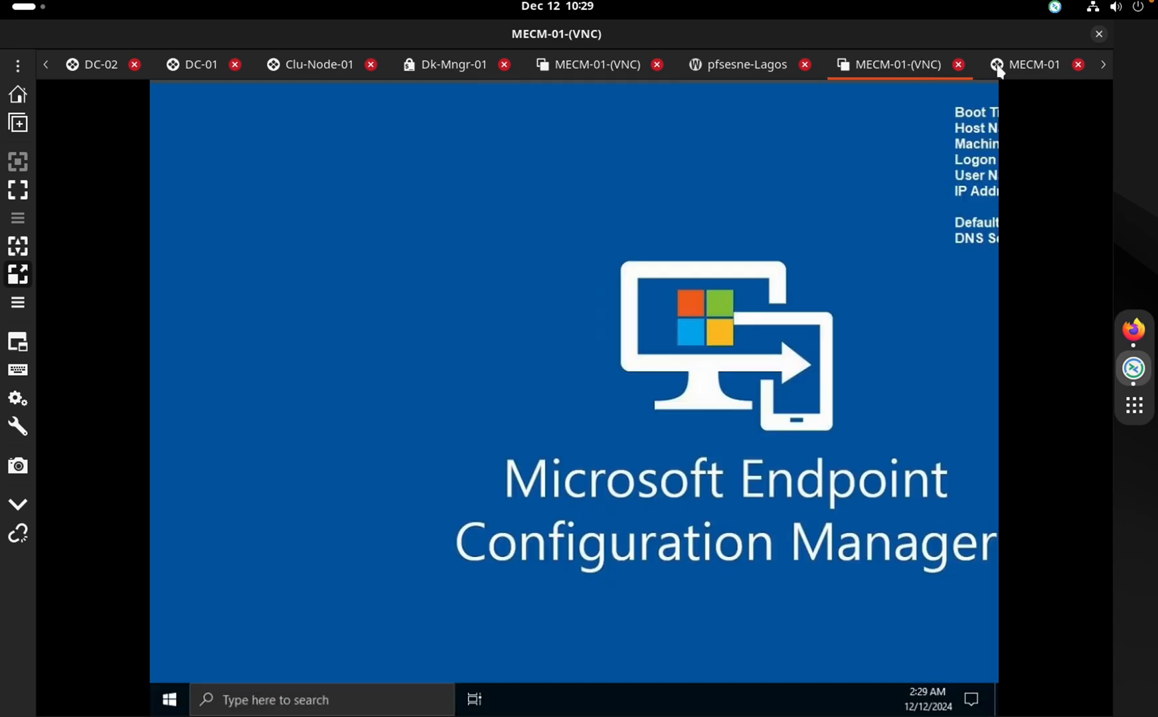
{"action": "left_click", "coordinate": [1015, 66]}
{"action": "left_click", "coordinate": [1078, 61]}
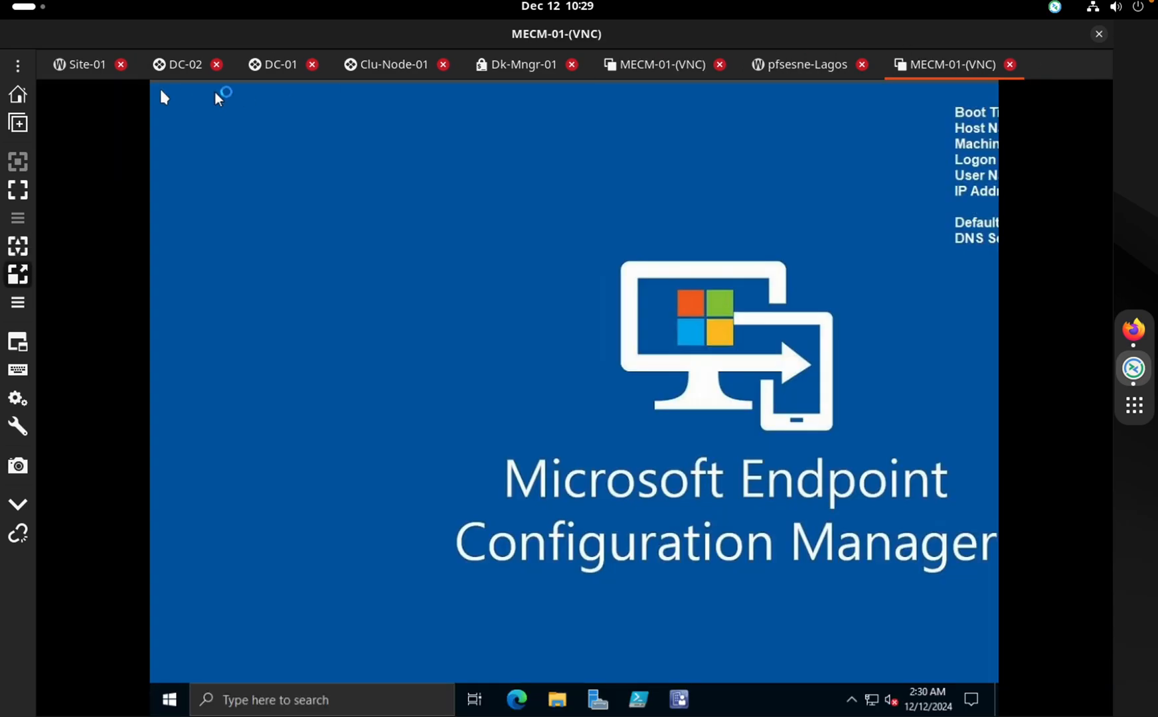
{"action": "left_click", "coordinate": [18, 65]}
{"action": "mouse_move", "coordinate": [95, 167]}
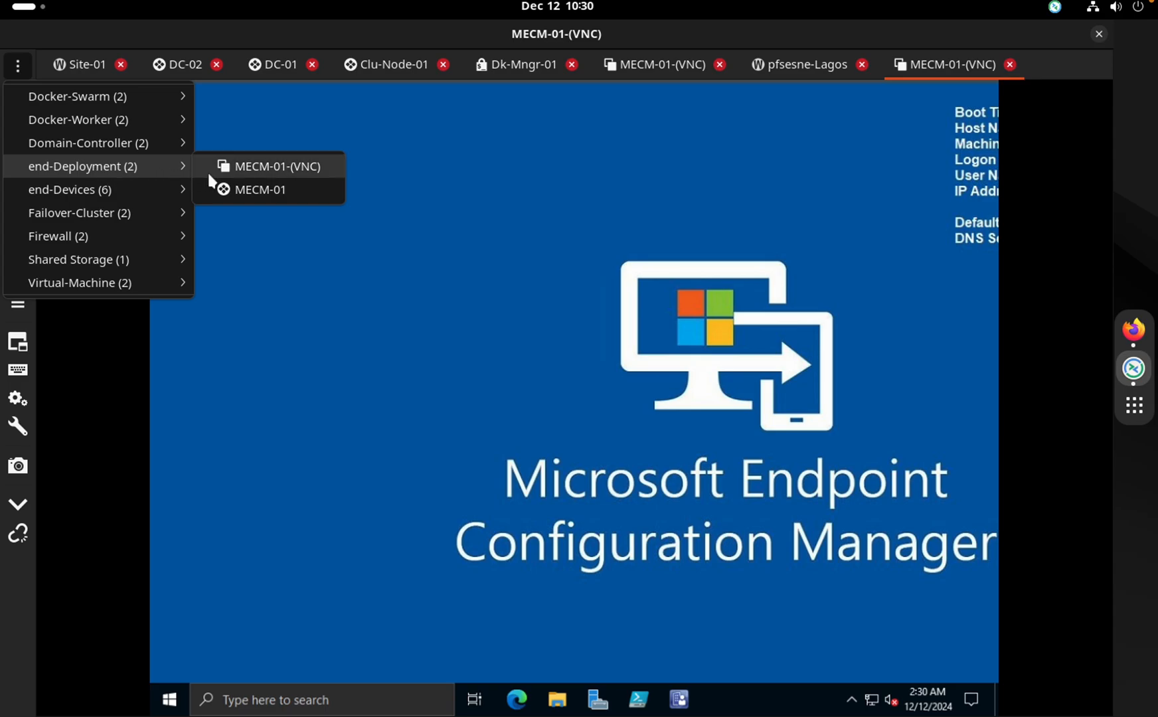
{"action": "left_click", "coordinate": [225, 189]}
{"action": "left_click", "coordinate": [723, 65]}
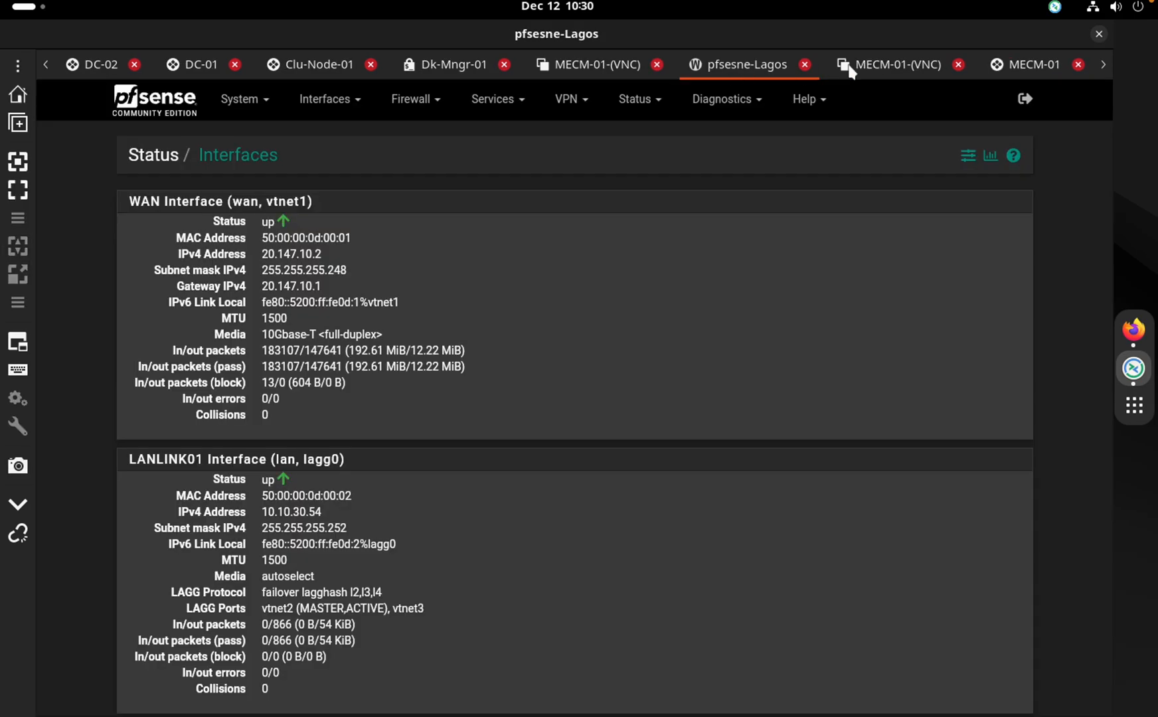
{"action": "left_click", "coordinate": [853, 67]}
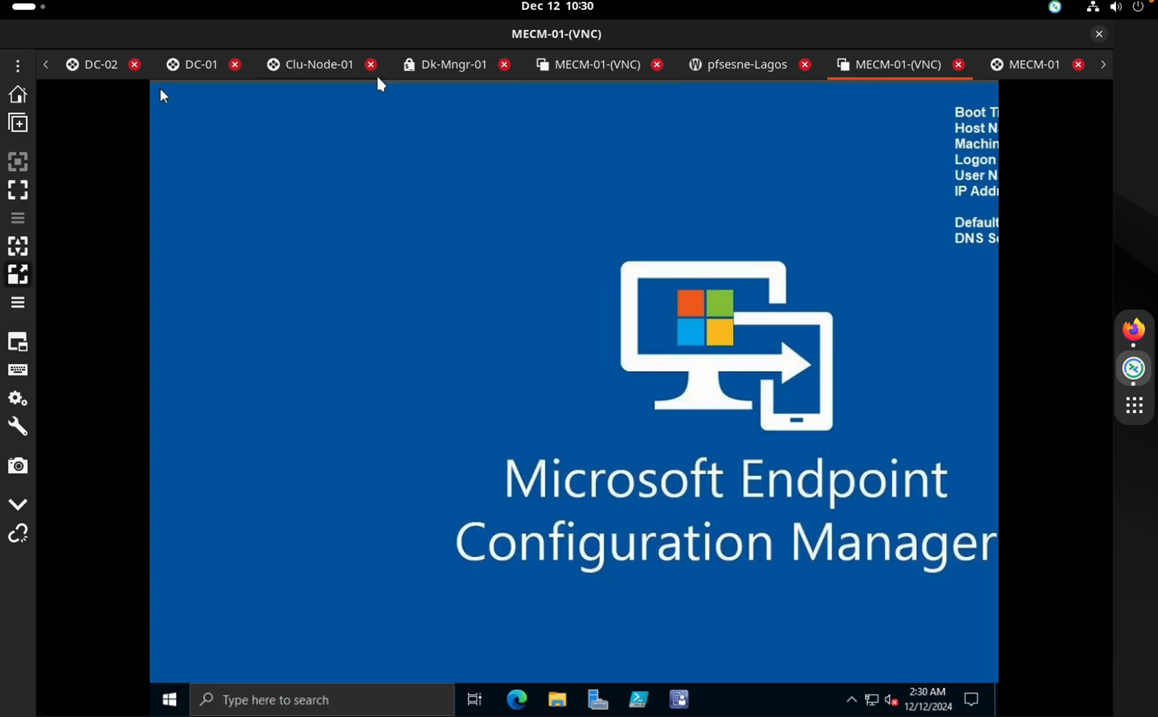
{"action": "left_click", "coordinate": [322, 66]}
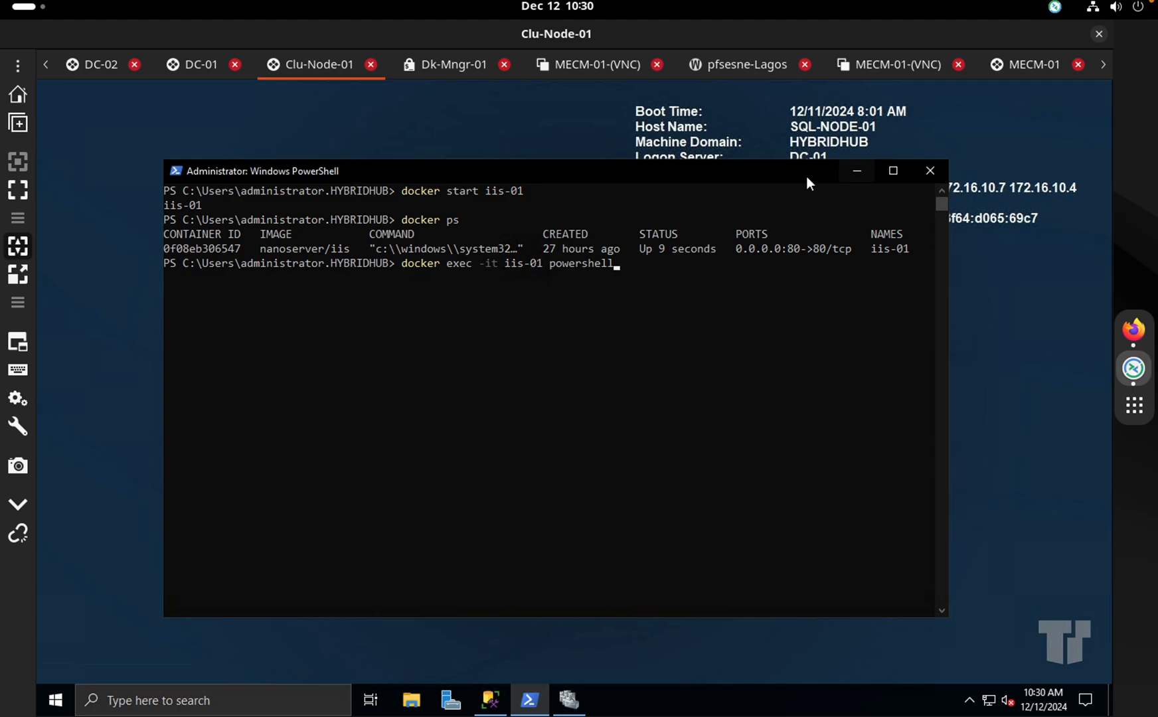
Move and minimize Clu-Node-01's PowerShell window, then open Failover Cluster Manager's role list
{"action": "left_click_drag", "start_coordinate": [808, 180], "coordinate": [715, 193]}
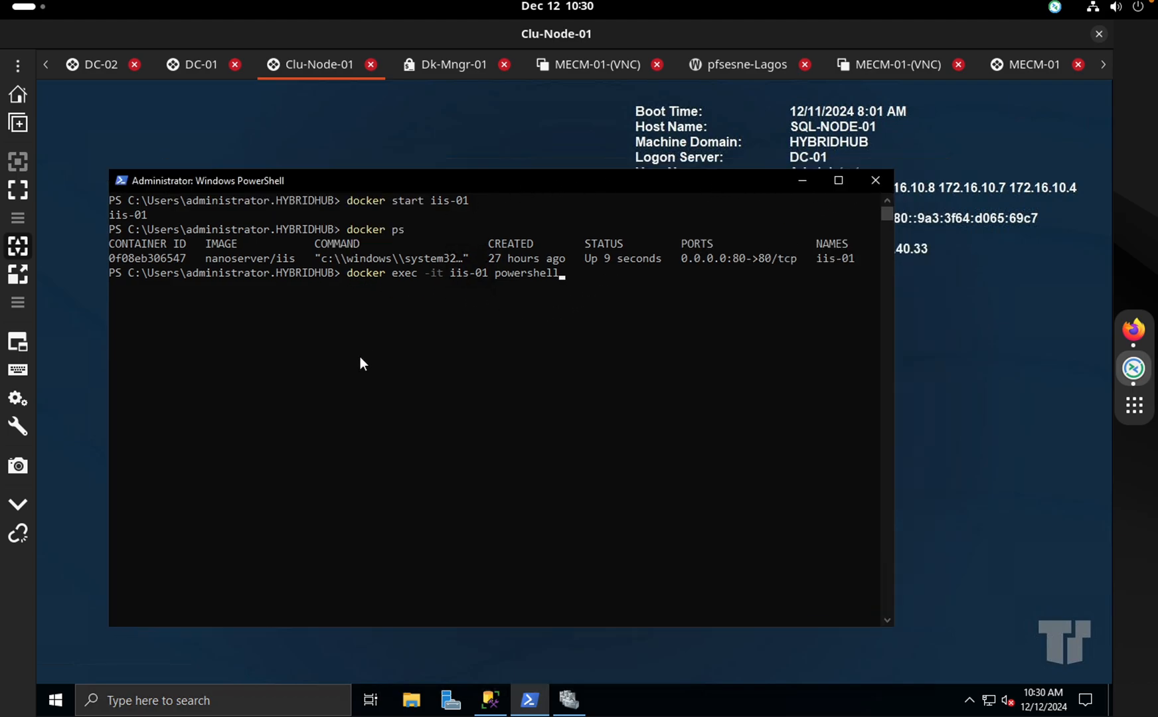
{"action": "left_click", "coordinate": [807, 184]}
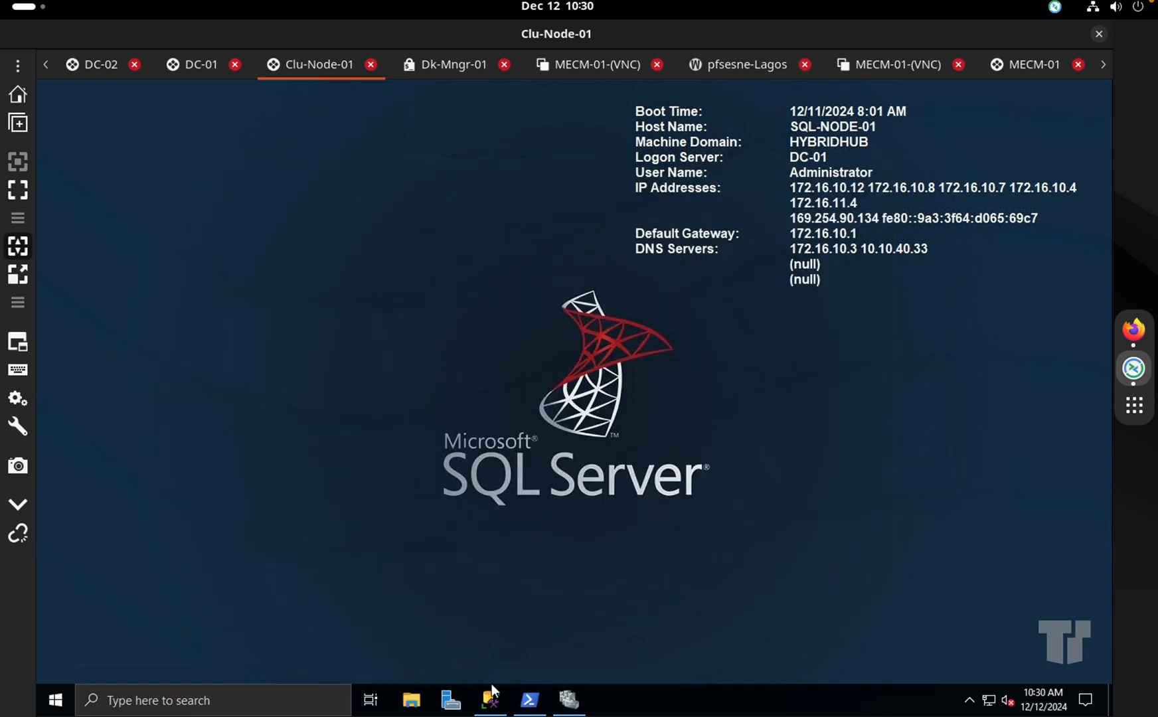
{"action": "left_click", "coordinate": [569, 700]}
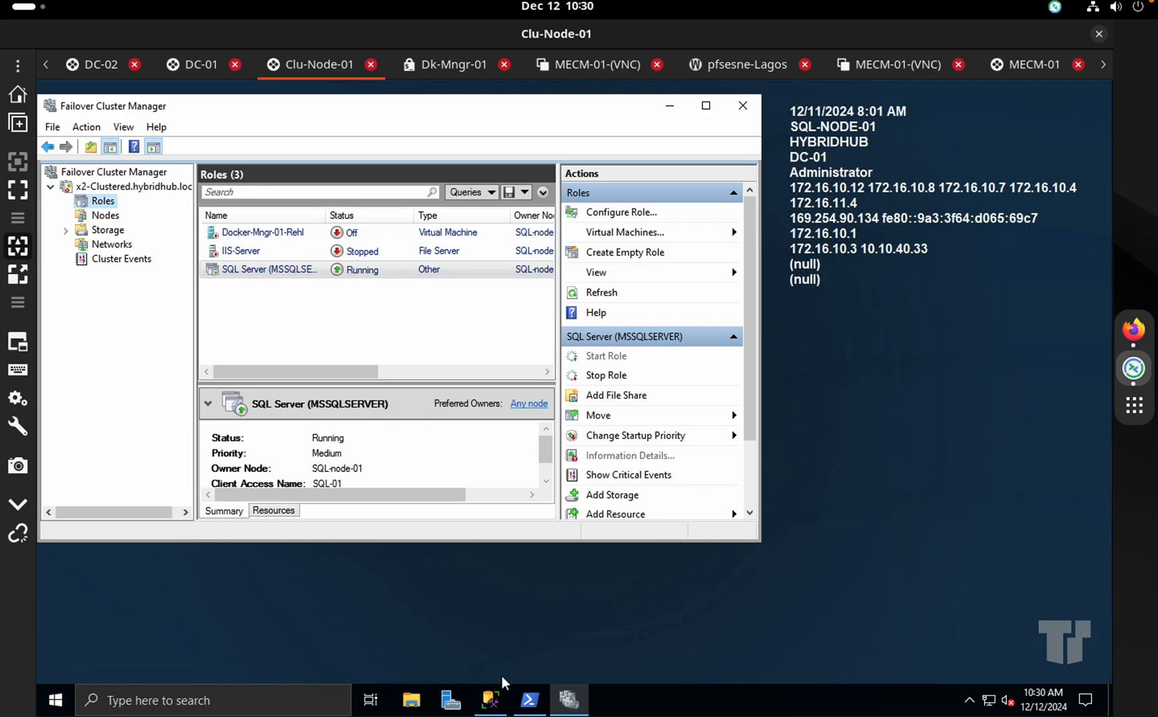
Bring up SSMS, select the MECM and SUSDB databases, then return Failover Cluster Manager to the front
{"action": "left_click", "coordinate": [498, 694]}
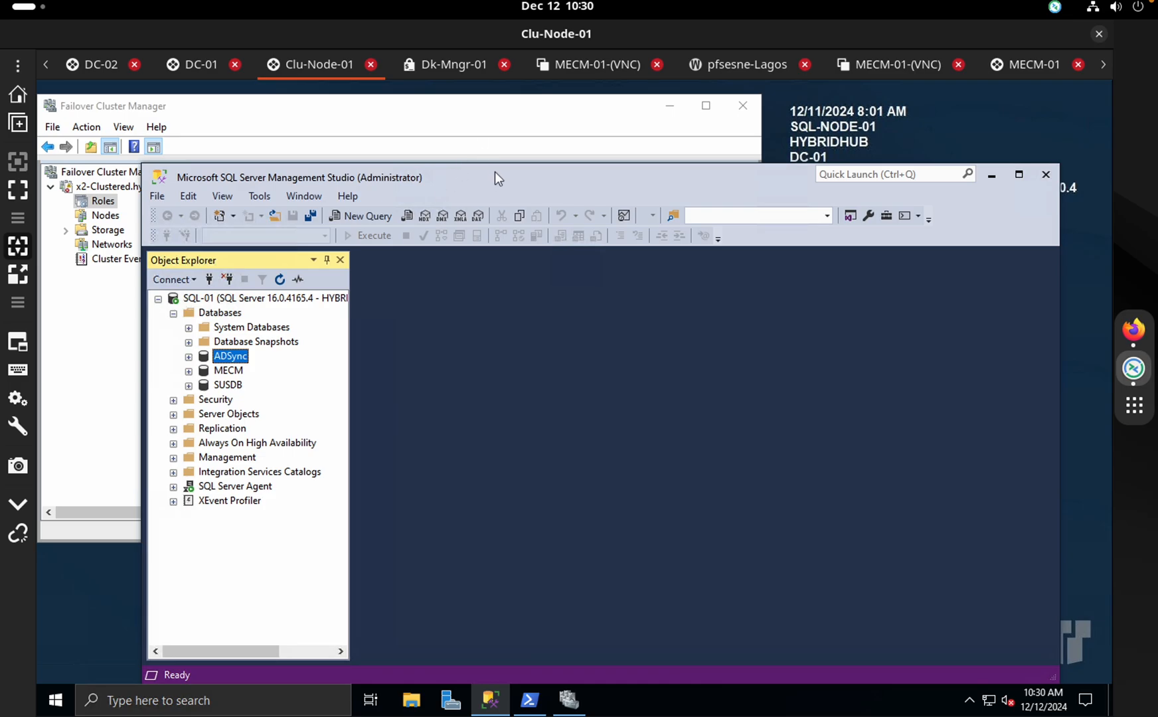
{"action": "left_click_drag", "start_coordinate": [495, 172], "coordinate": [504, 136]}
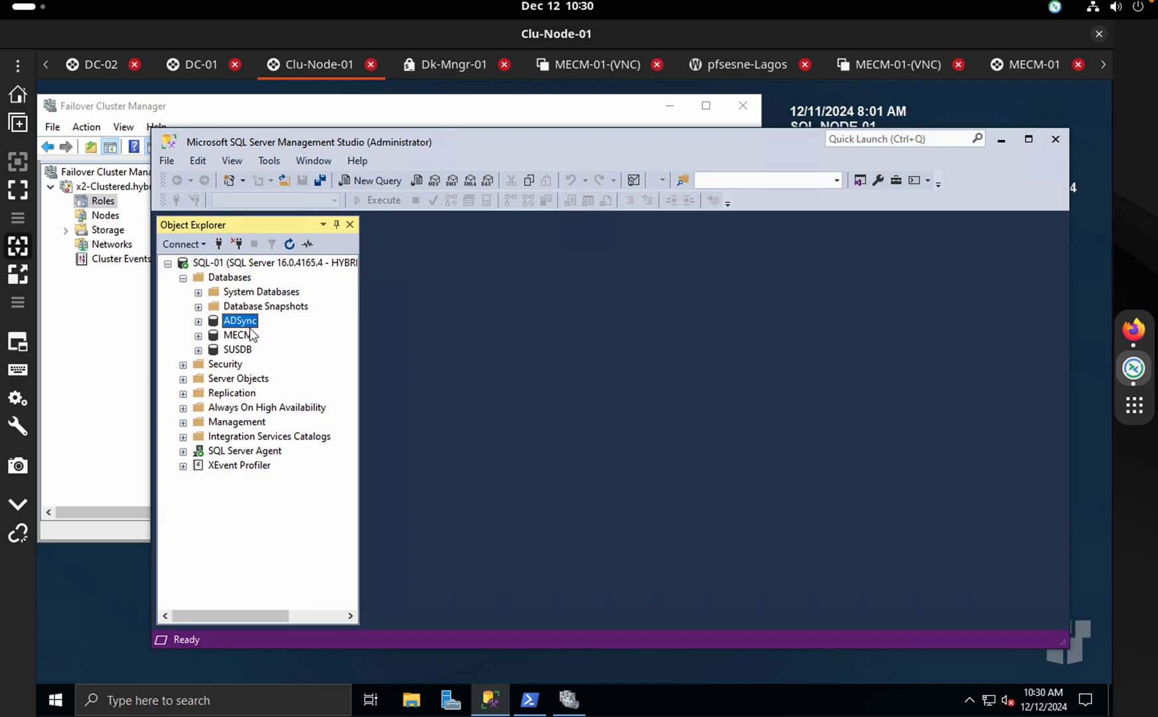
{"action": "left_click", "coordinate": [234, 338]}
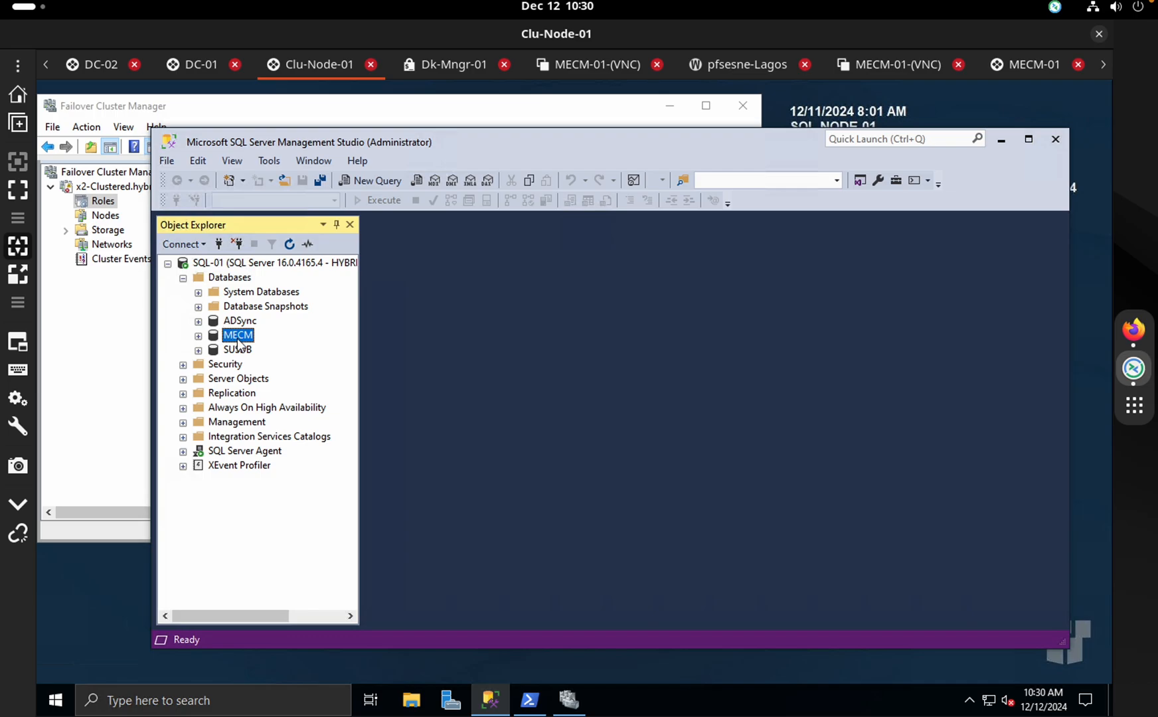
{"action": "left_click", "coordinate": [236, 351]}
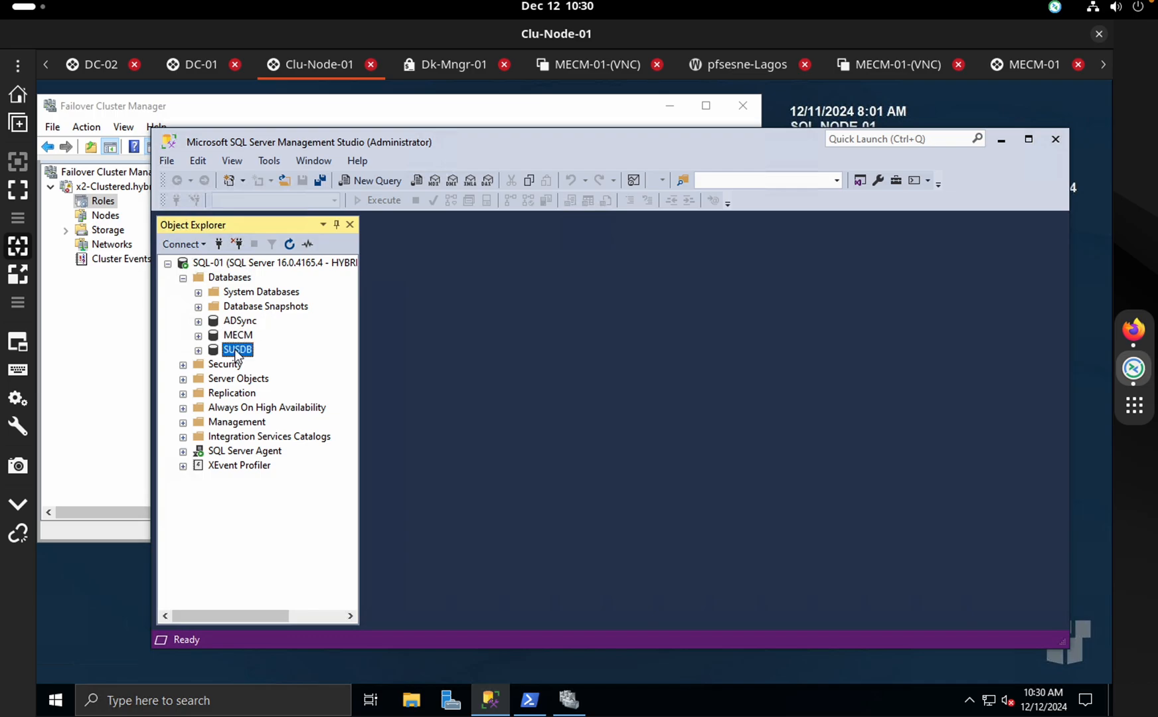
{"action": "left_click", "coordinate": [109, 336]}
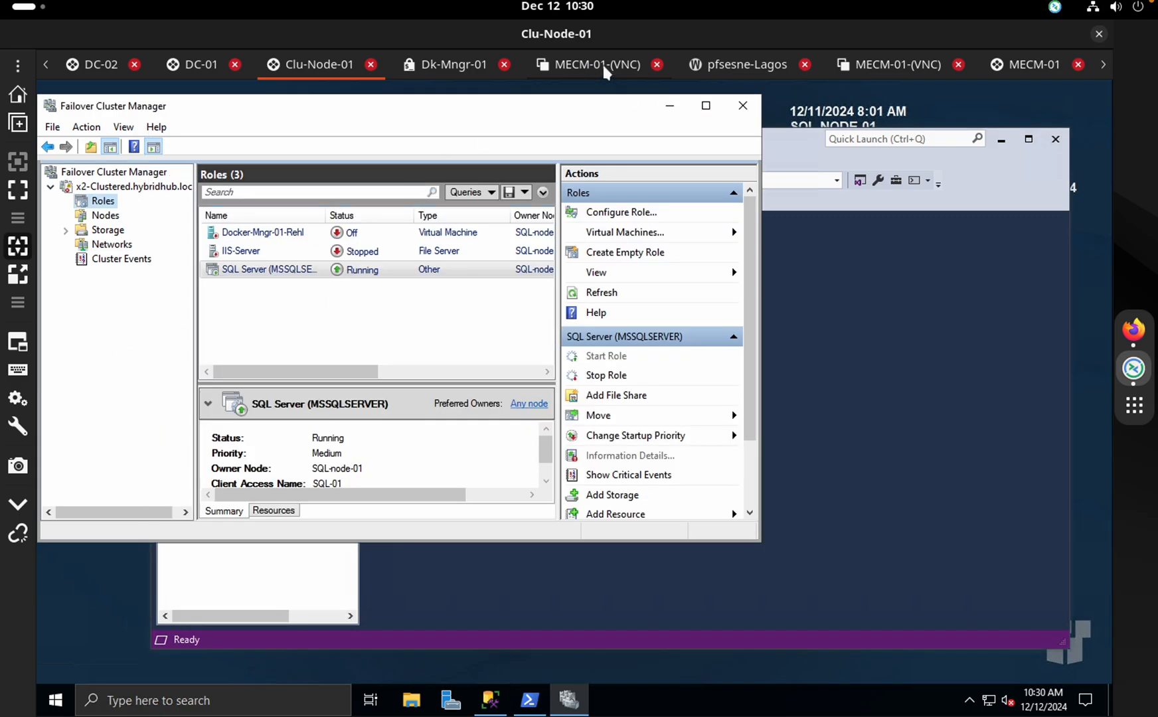
Show the stopped IIS-Server role's details, minimize SSMS, and restore the PowerShell window
{"action": "key", "text": "ctrl+Right"}
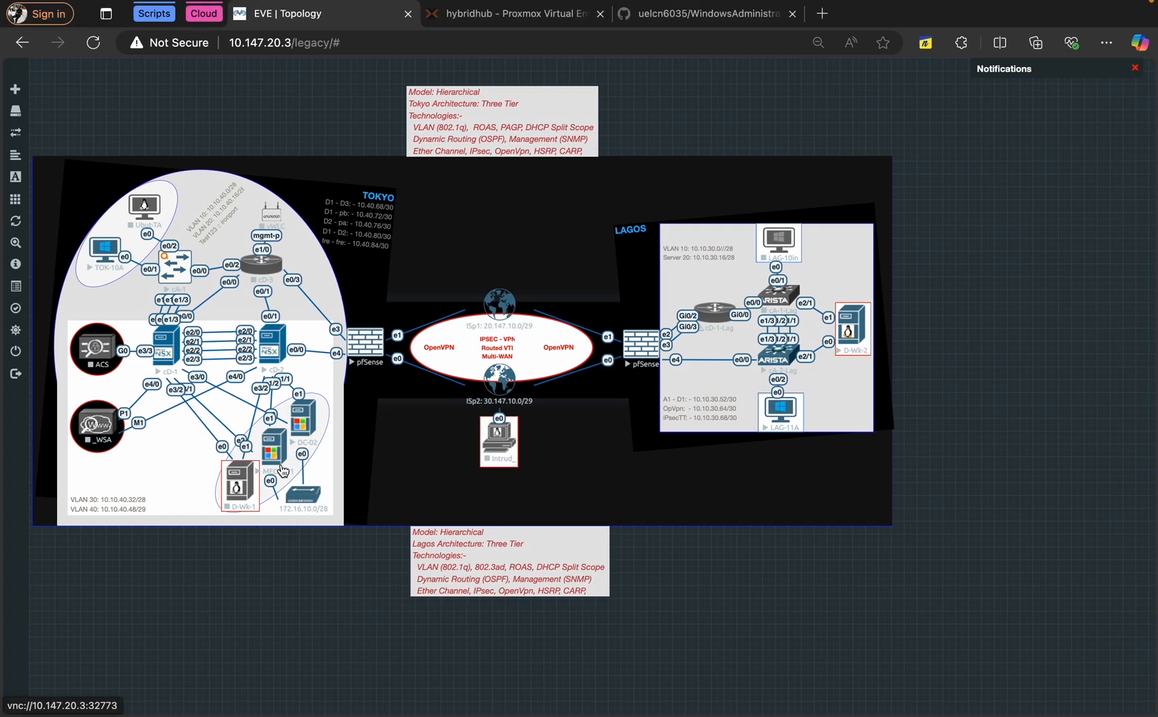
{"action": "key", "text": "ctrl+Left"}
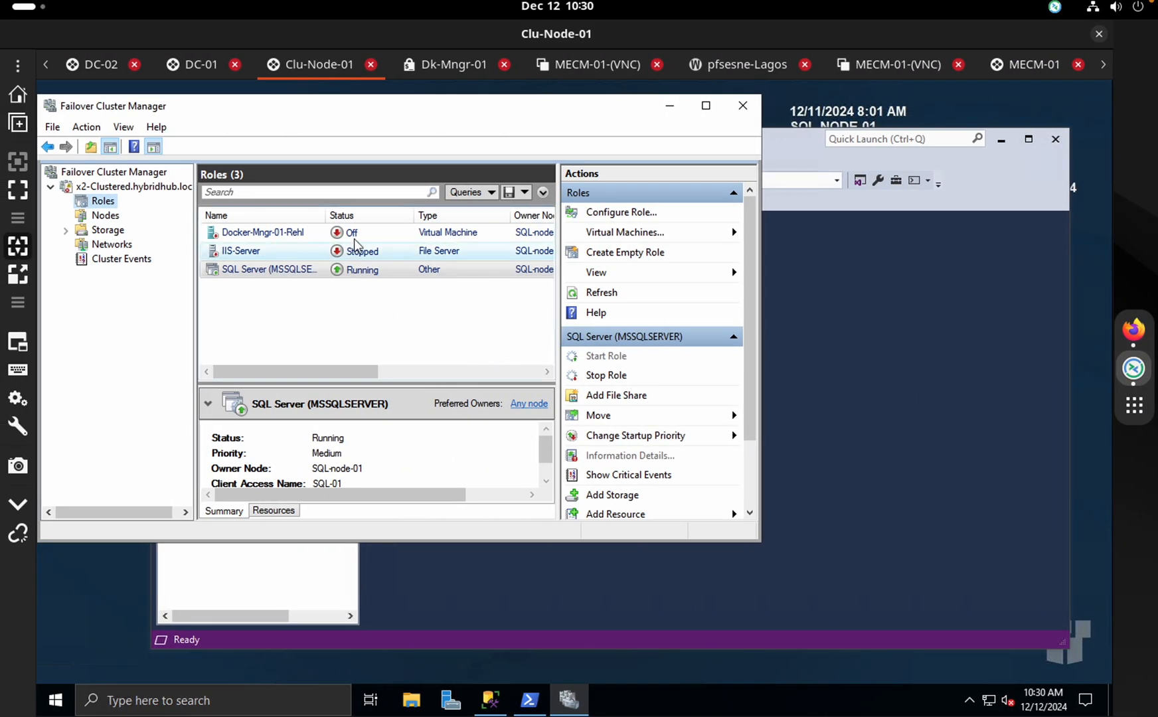
{"action": "left_click", "coordinate": [339, 251]}
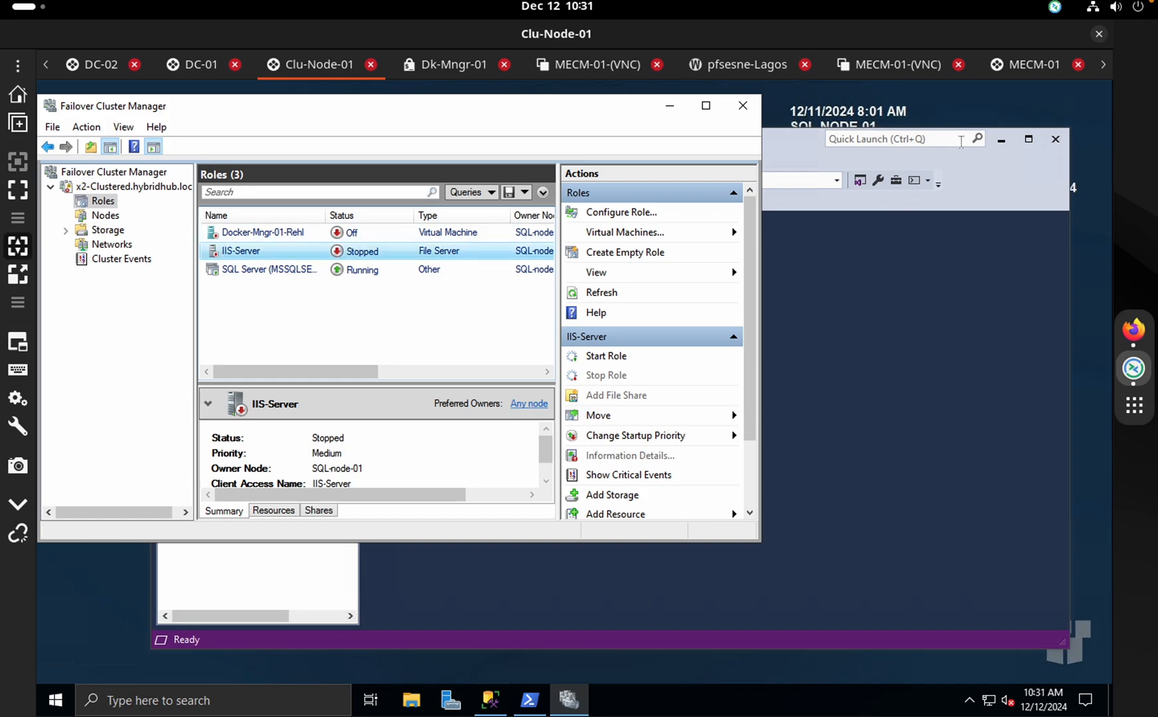
{"action": "left_click", "coordinate": [1001, 141]}
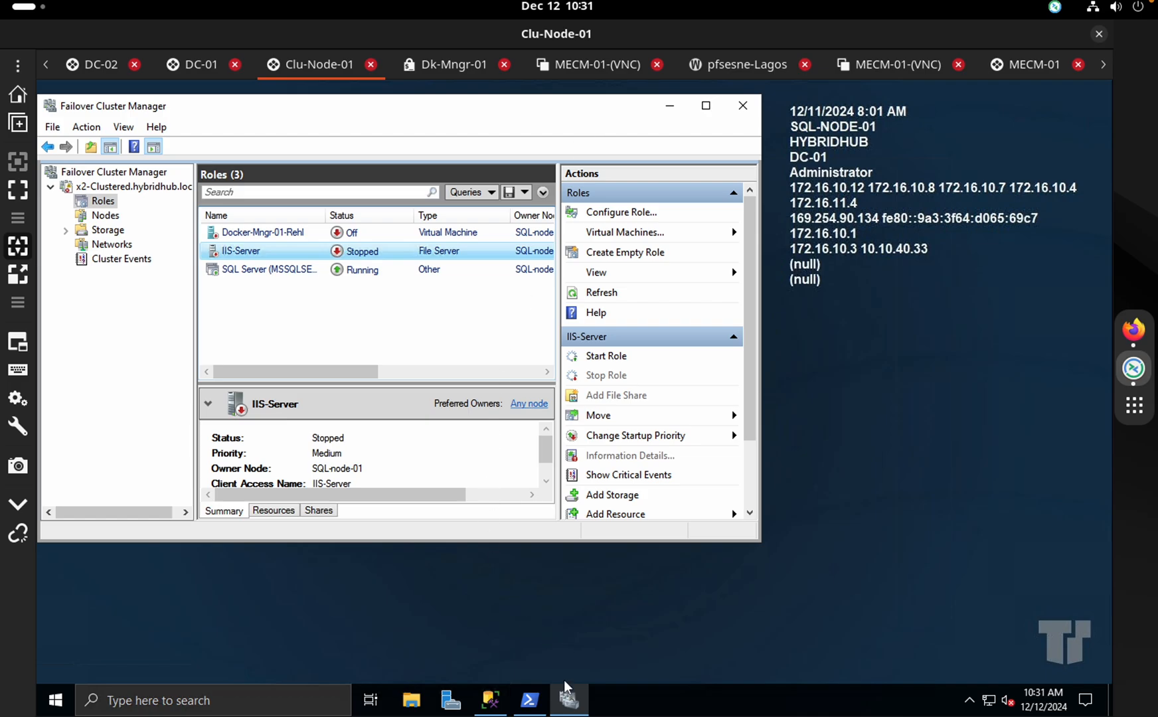
{"action": "left_click", "coordinate": [541, 701]}
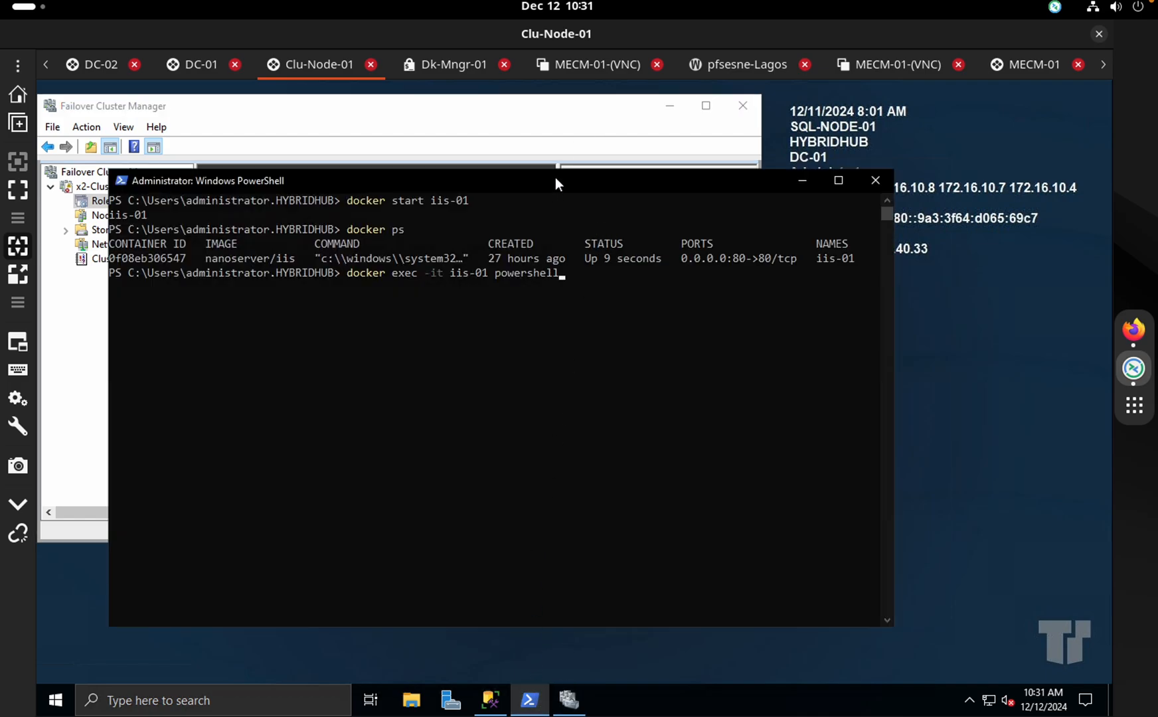
Clear the console and run docker ps to confirm iis-01 is running
{"action": "left_click_drag", "start_coordinate": [555, 177], "coordinate": [729, 196]}
{"action": "left_click", "coordinate": [688, 336]}
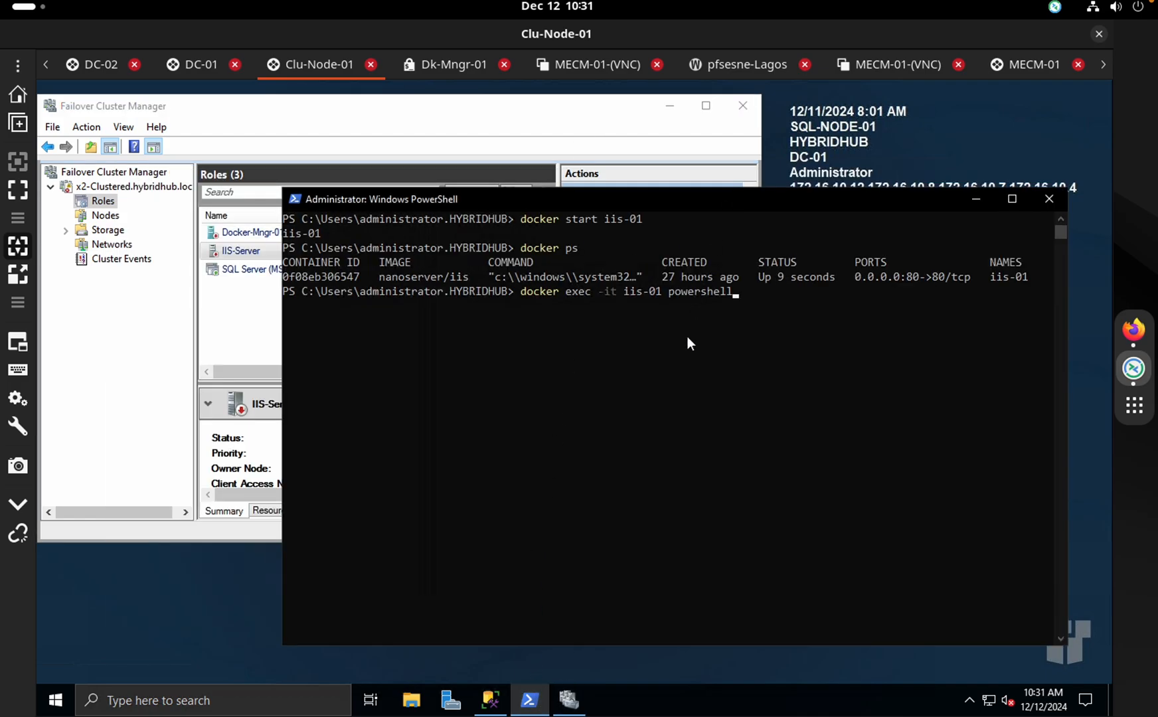
{"action": "type", "text": "clear"}
{"action": "key", "text": "Return"}
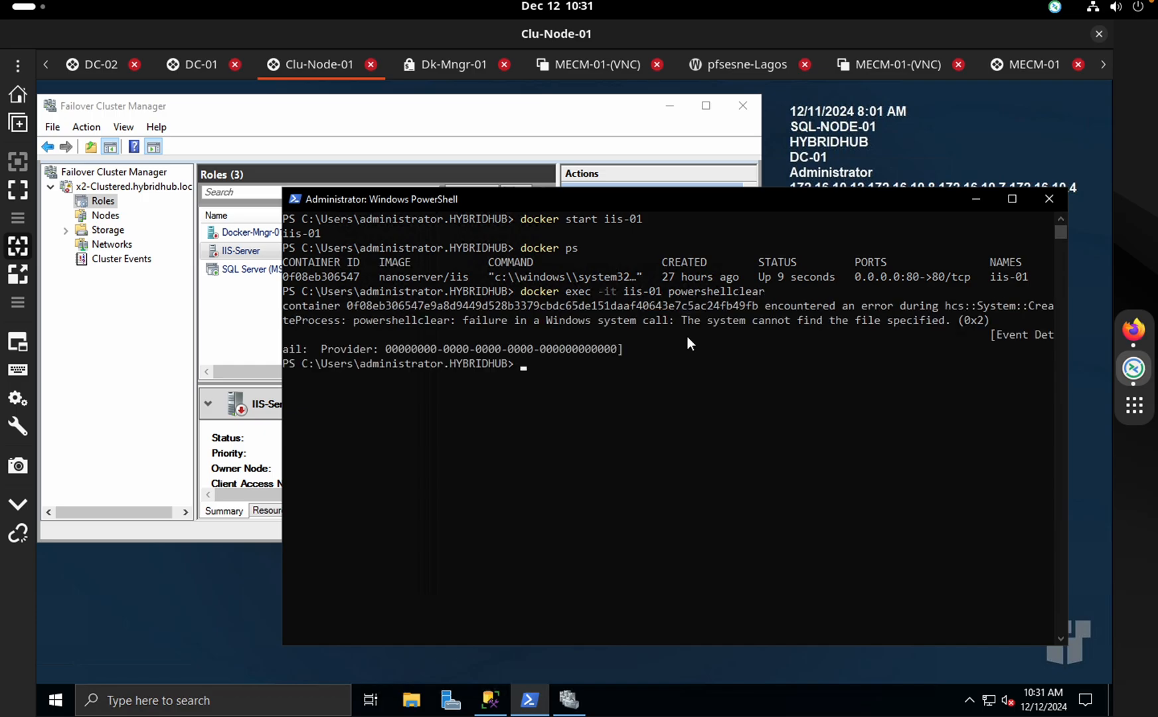
{"action": "type", "text": "clear"}
{"action": "key", "text": "Return"}
{"action": "type", "text": "do"}
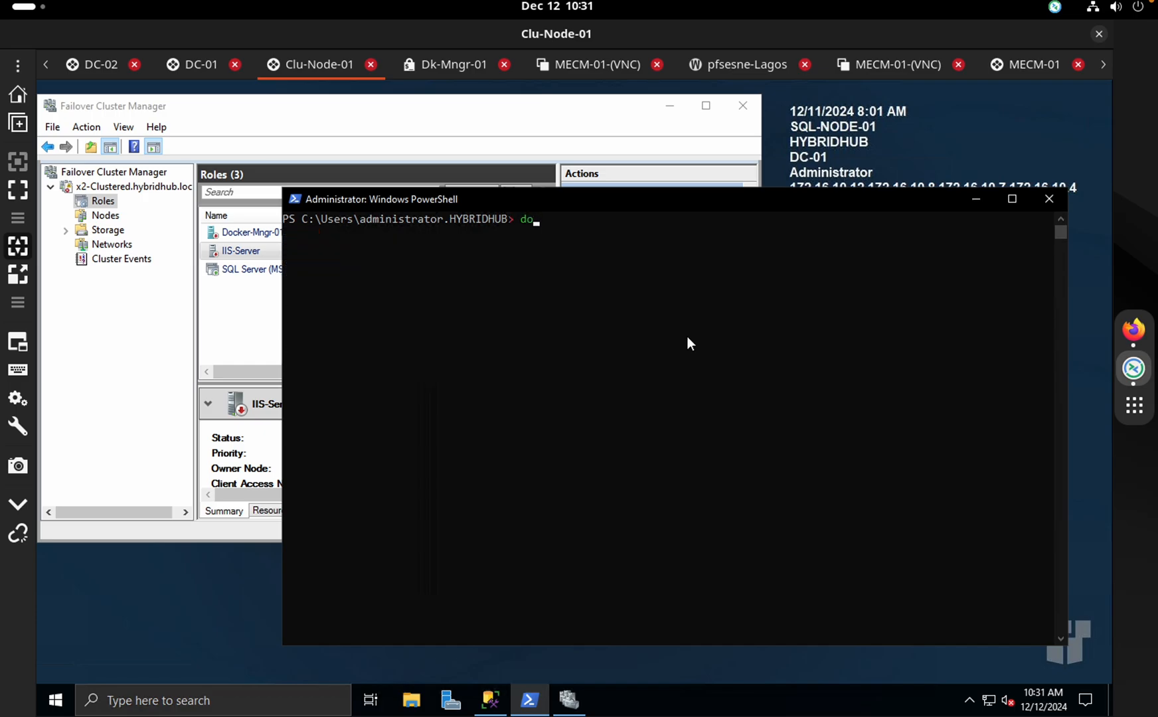
{"action": "type", "text": "cker ps"}
{"action": "key", "text": "Return"}
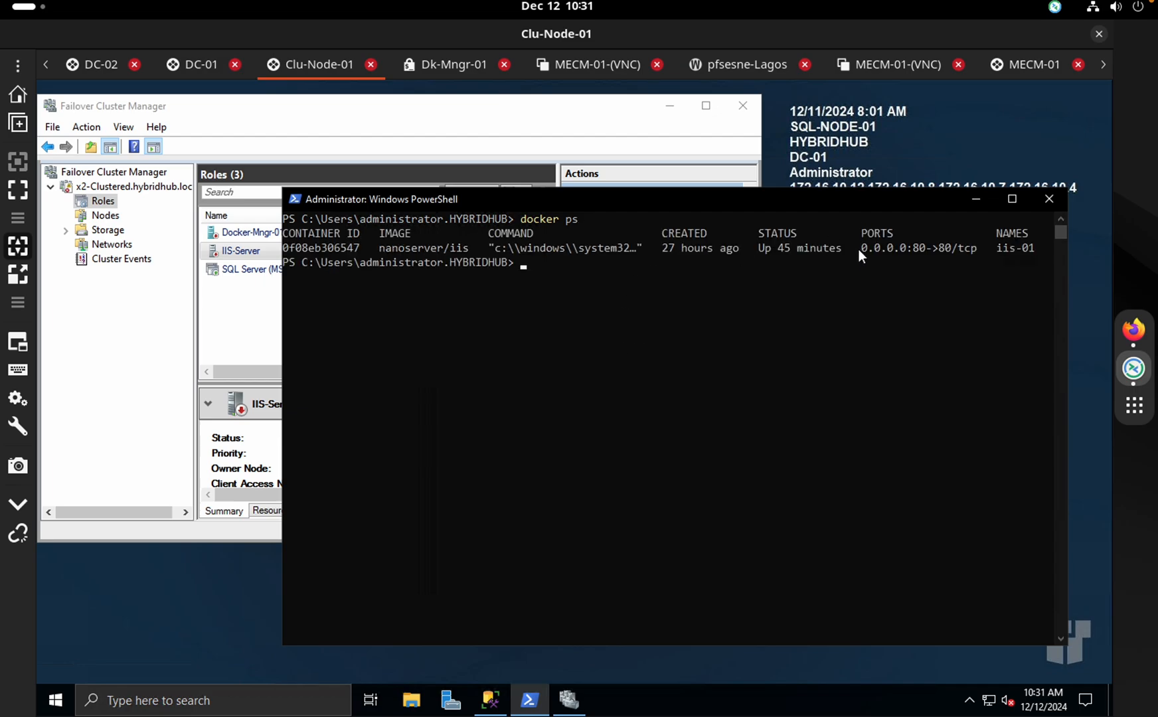
{"action": "left_click_drag", "start_coordinate": [858, 249], "coordinate": [682, 249]}
{"action": "left_click", "coordinate": [682, 249]}
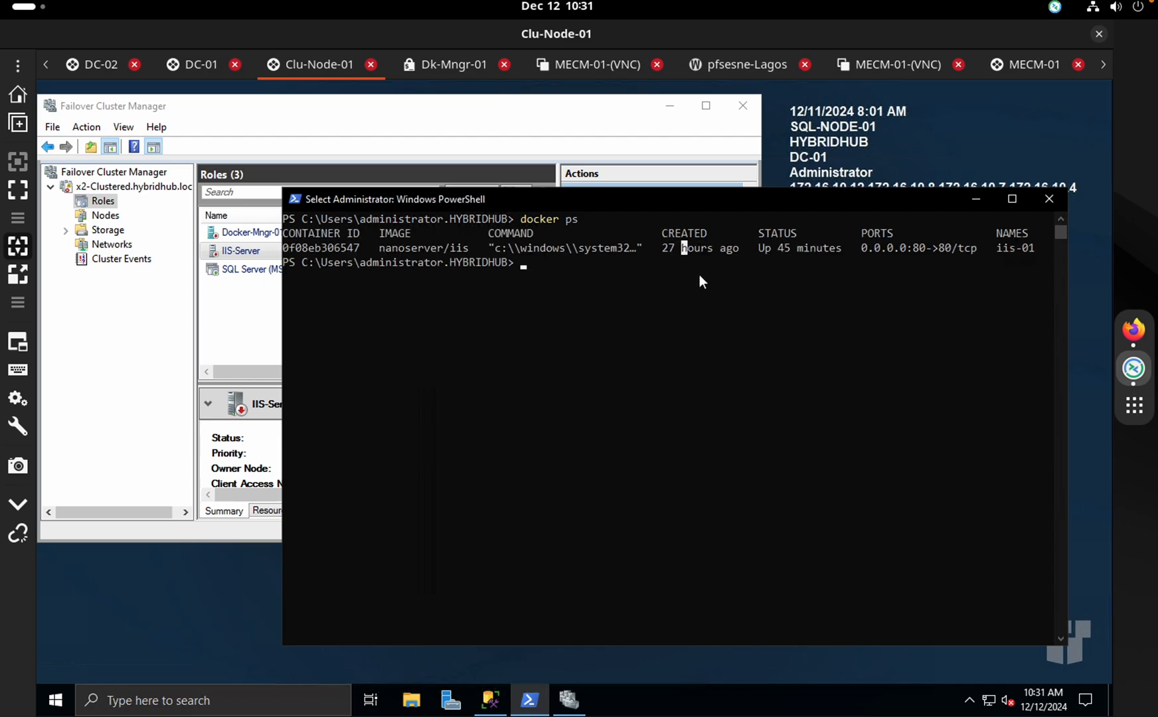
{"action": "key", "text": "Escape"}
Clear the console and attempt docker exec -it iis-01 powershell, which fails from a mistype
{"action": "type", "text": "clear"}
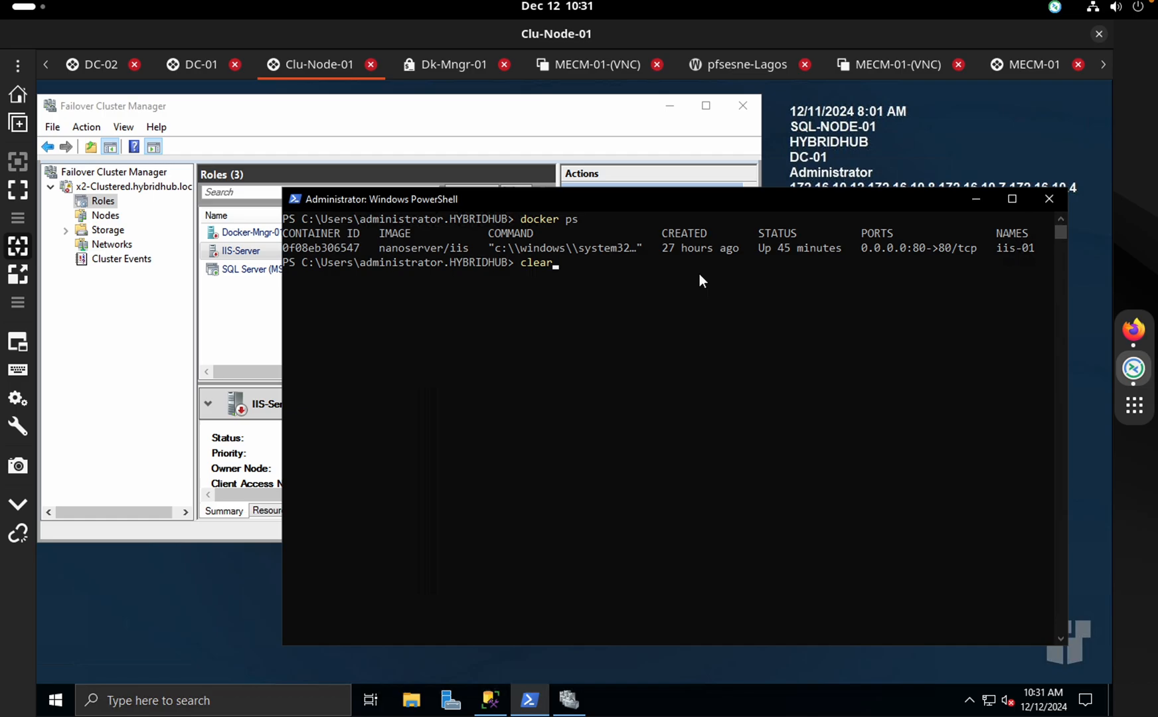
{"action": "key", "text": "BackSpace"}
{"action": "key", "text": "BackSpace"}
{"action": "key", "text": "BackSpace"}
{"action": "key", "text": "BackSpace"}
{"action": "key", "text": "BackSpace"}
{"action": "type", "text": "docek"}
{"action": "key", "text": "BackSpace"}
{"action": "key", "text": "BackSpace"}
{"action": "key", "text": "BackSpace"}
{"action": "key", "text": "BackSpace"}
{"action": "key", "text": "BackSpace"}
{"action": "type", "text": "celar"}
{"action": "key", "text": "Return"}
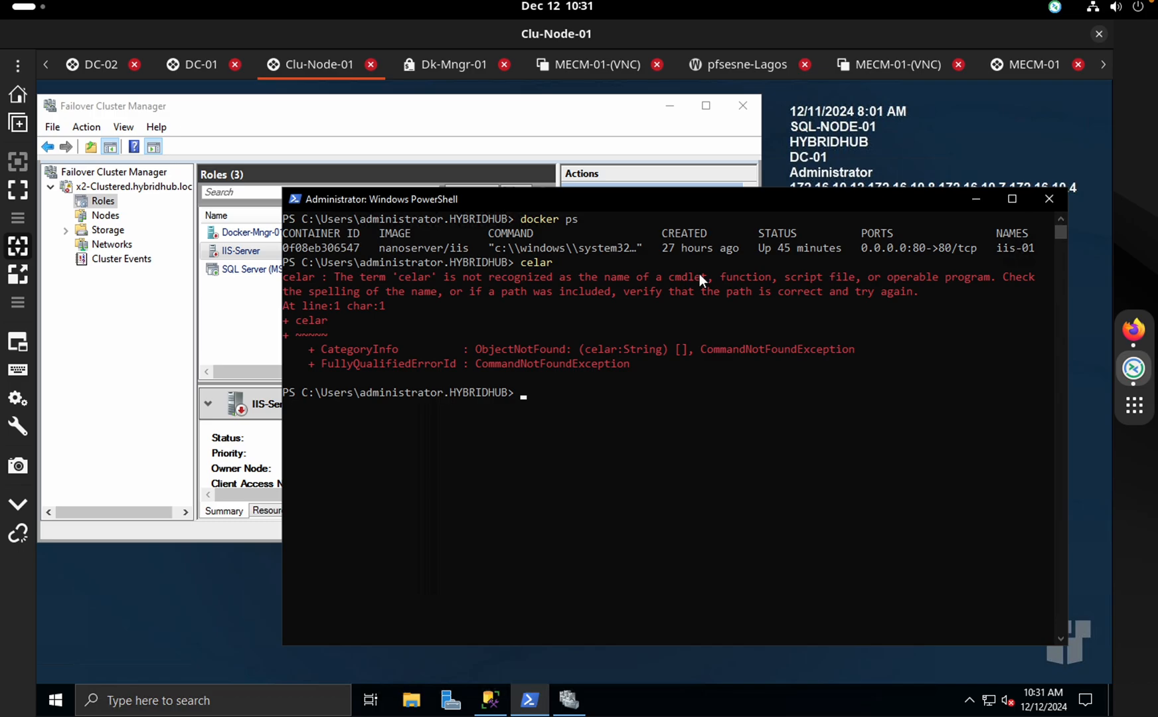
{"action": "type", "text": "clear"}
{"action": "key", "text": "Return"}
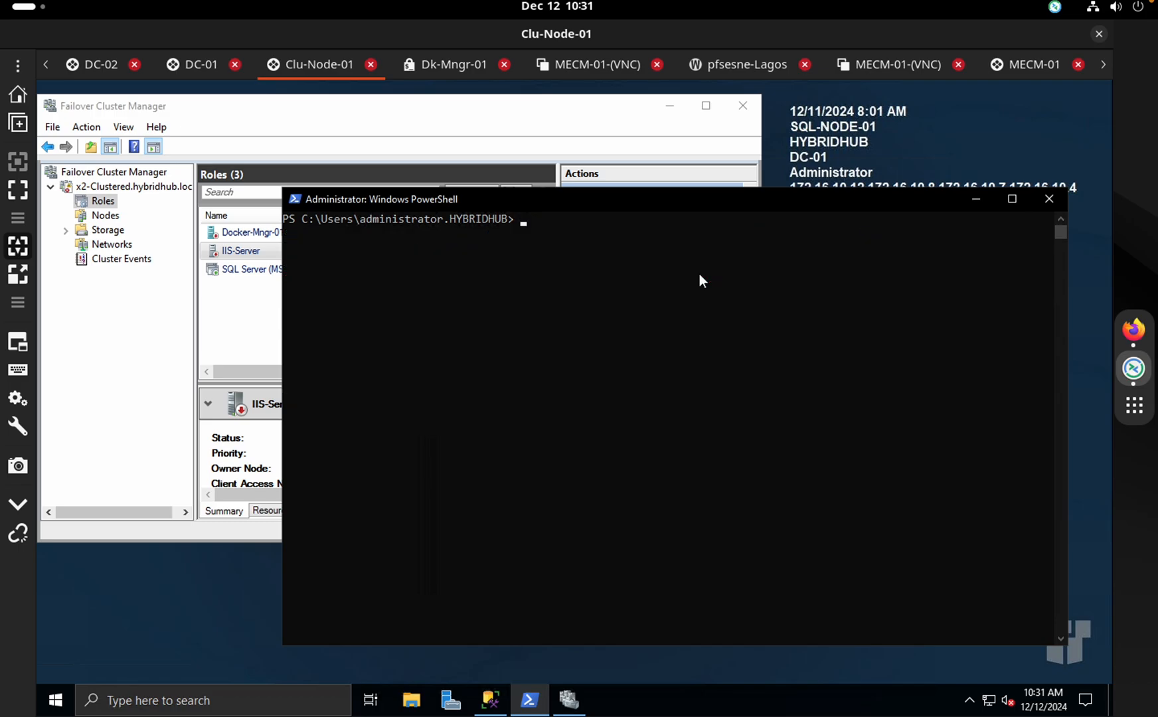
{"action": "type", "text": "docker exec -it iis-01 powershellclear"}
{"action": "key", "text": "Return"}
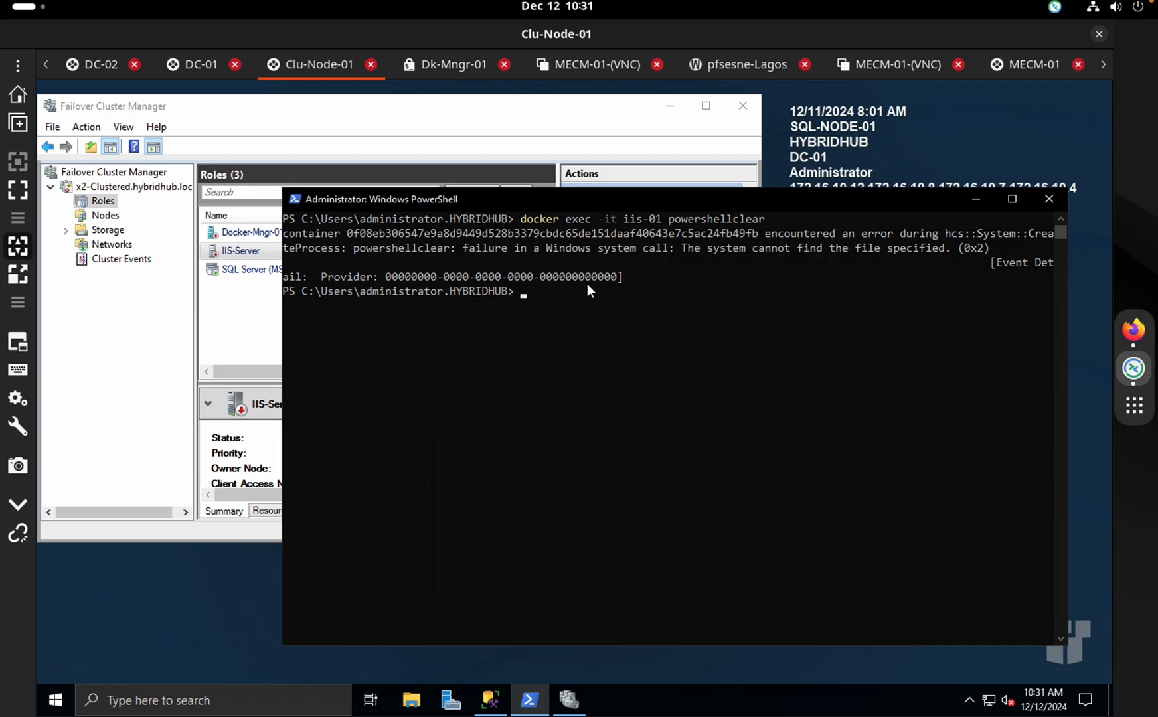
Recall the docker exec command, strip the stray 'clear', and enter PowerShell inside iis-01
{"action": "type", "text": "celar"}
{"action": "key", "text": "Return"}
{"action": "type", "text": "clear"}
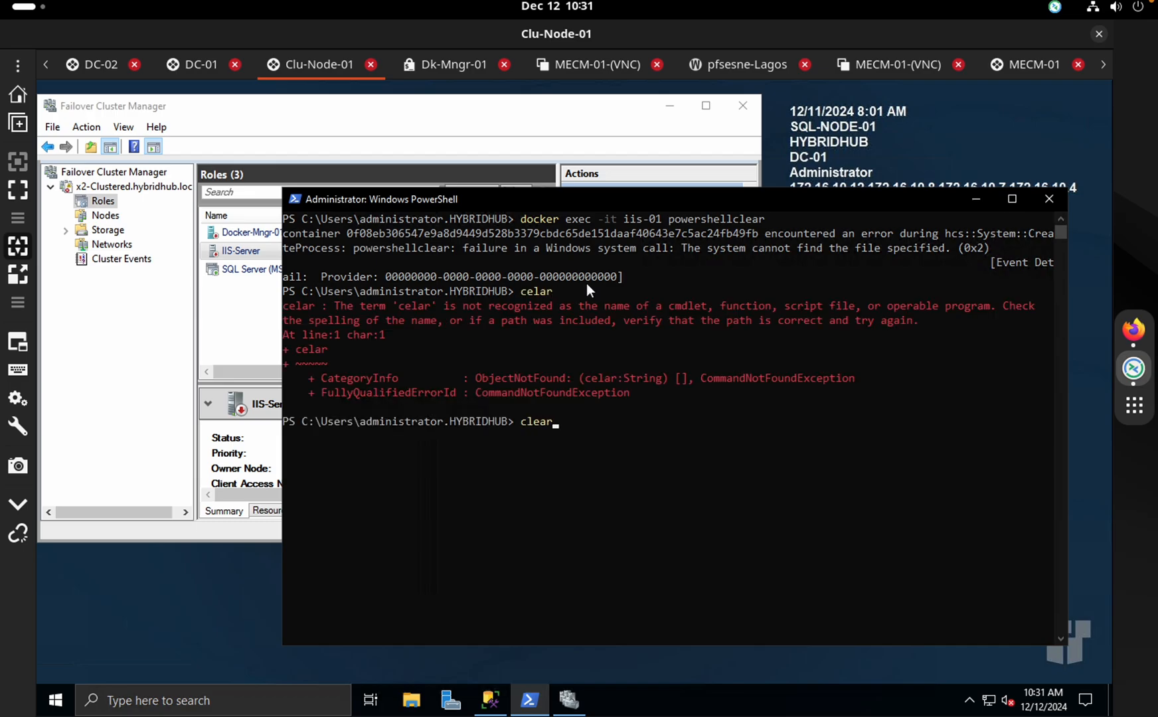
{"action": "key", "text": "Return"}
{"action": "key", "text": "Up"}
{"action": "key", "text": "Up"}
{"action": "key", "text": "Up"}
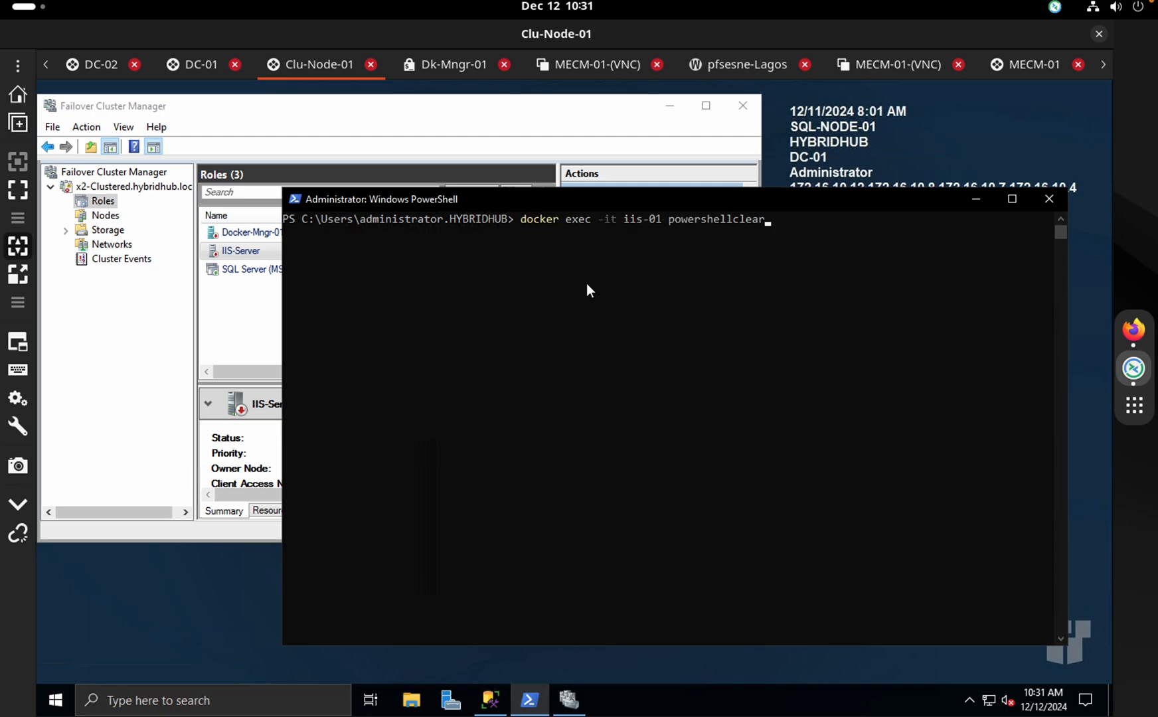
{"action": "key", "text": "BackSpace"}
{"action": "key", "text": "BackSpace"}
{"action": "key", "text": "BackSpace"}
{"action": "key", "text": "BackSpace"}
{"action": "key", "text": "BackSpace"}
{"action": "key", "text": "Return"}
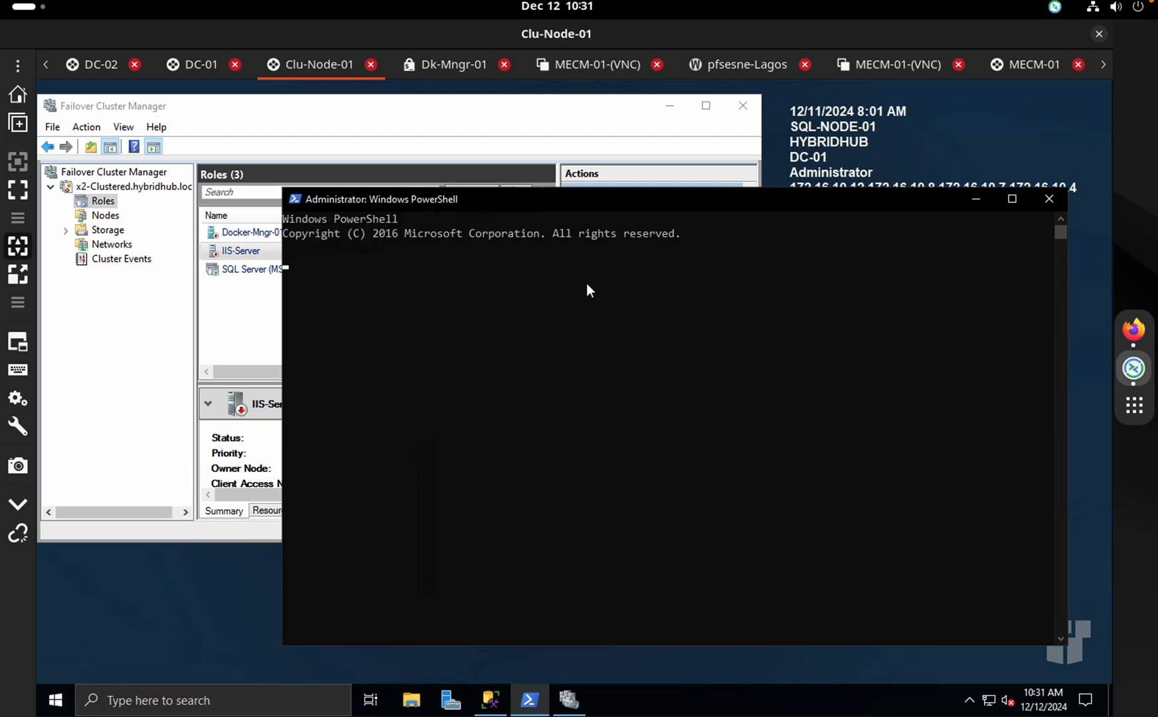
List the container's C:\ contents and change into the inetpub folder
{"action": "type", "text": "ld"}
{"action": "key", "text": "Return"}
{"action": "type", "text": "ls"}
{"action": "key", "text": "Return"}
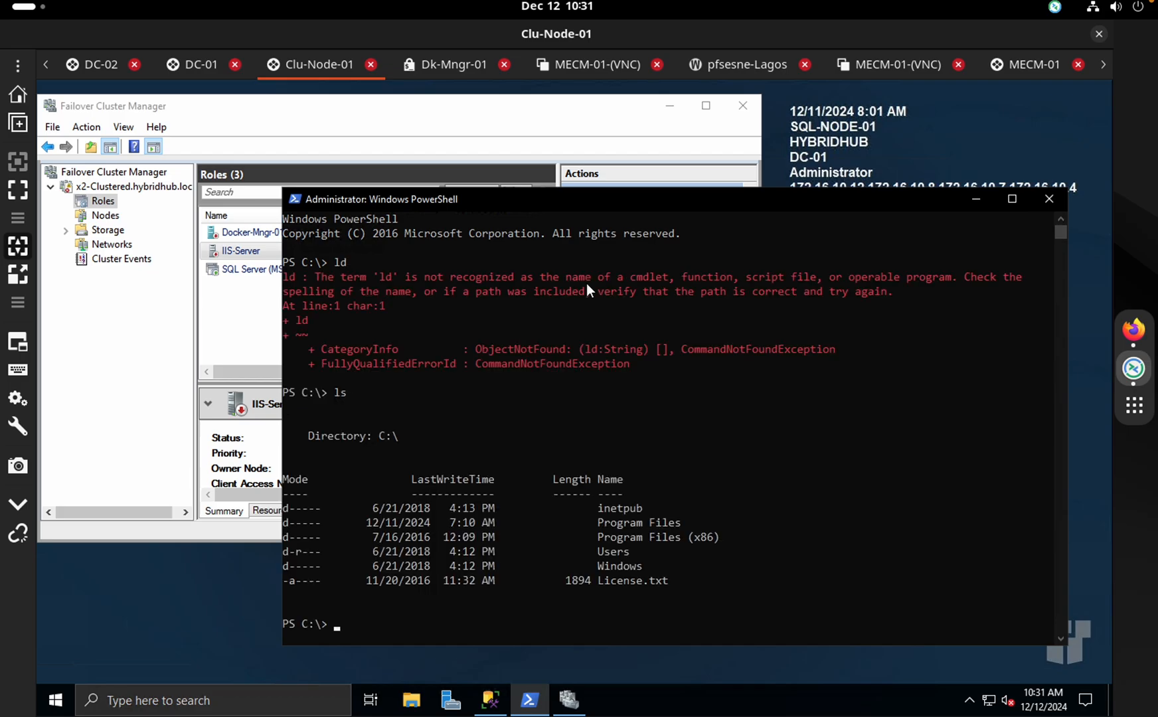
{"action": "type", "text": "d .\\in"}
{"action": "key", "text": "Tab"}
{"action": "key", "text": "Return"}
{"action": "type", "text": "celar"}
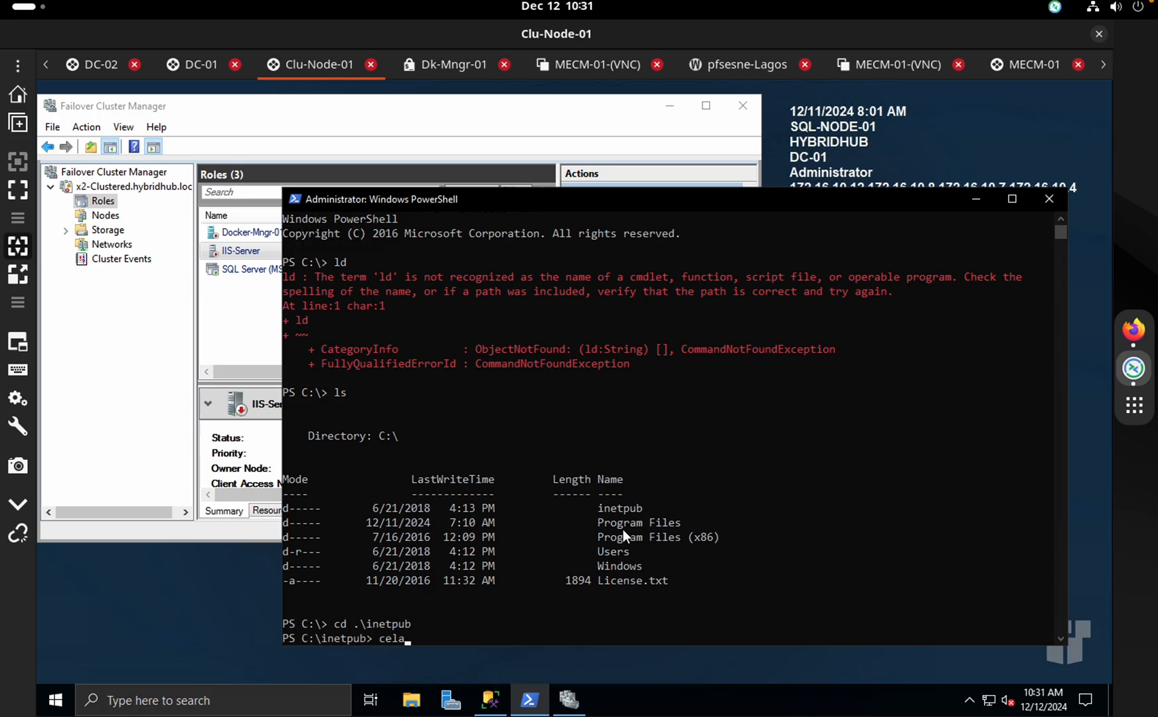
{"action": "key", "text": "Return"}
{"action": "type", "text": "clear"}
{"action": "key", "text": "Return"}
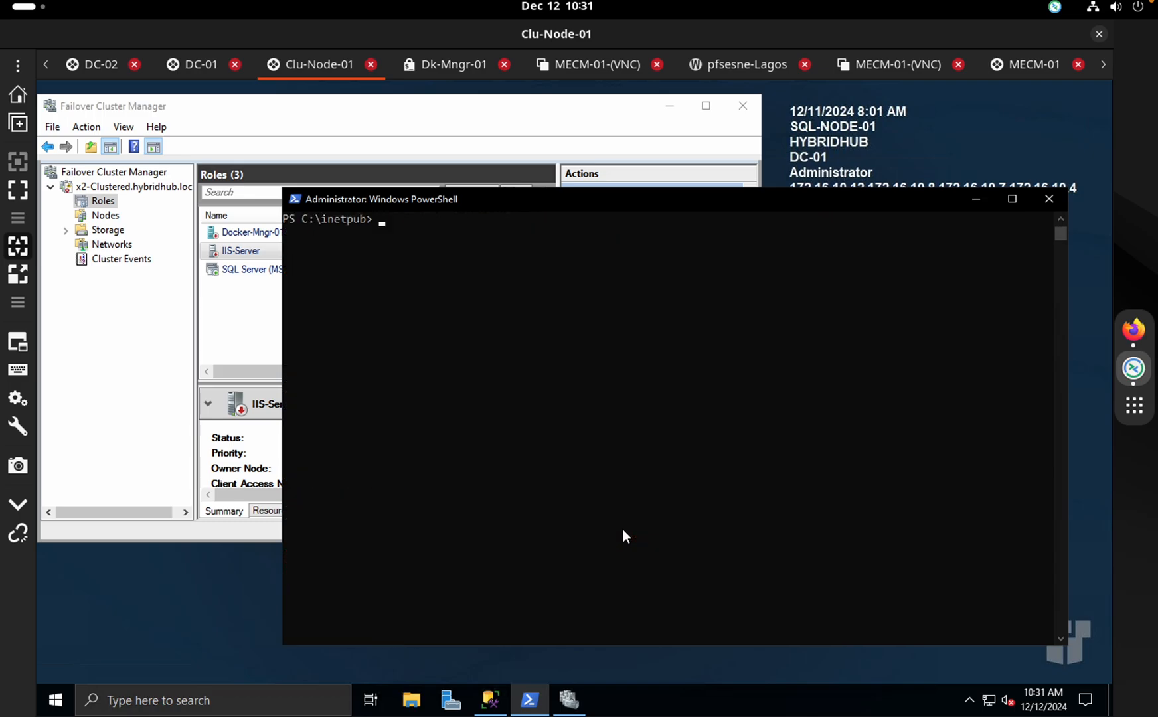
List inetpub, move into wwwroot, and list the site files there
{"action": "type", "text": "cd"}
{"action": "key", "text": "BackSpace"}
{"action": "key", "text": "BackSpace"}
{"action": "key", "text": "BackSpace"}
{"action": "type", "text": "ls"}
{"action": "key", "text": "Return"}
{"action": "type", "text": "cd"}
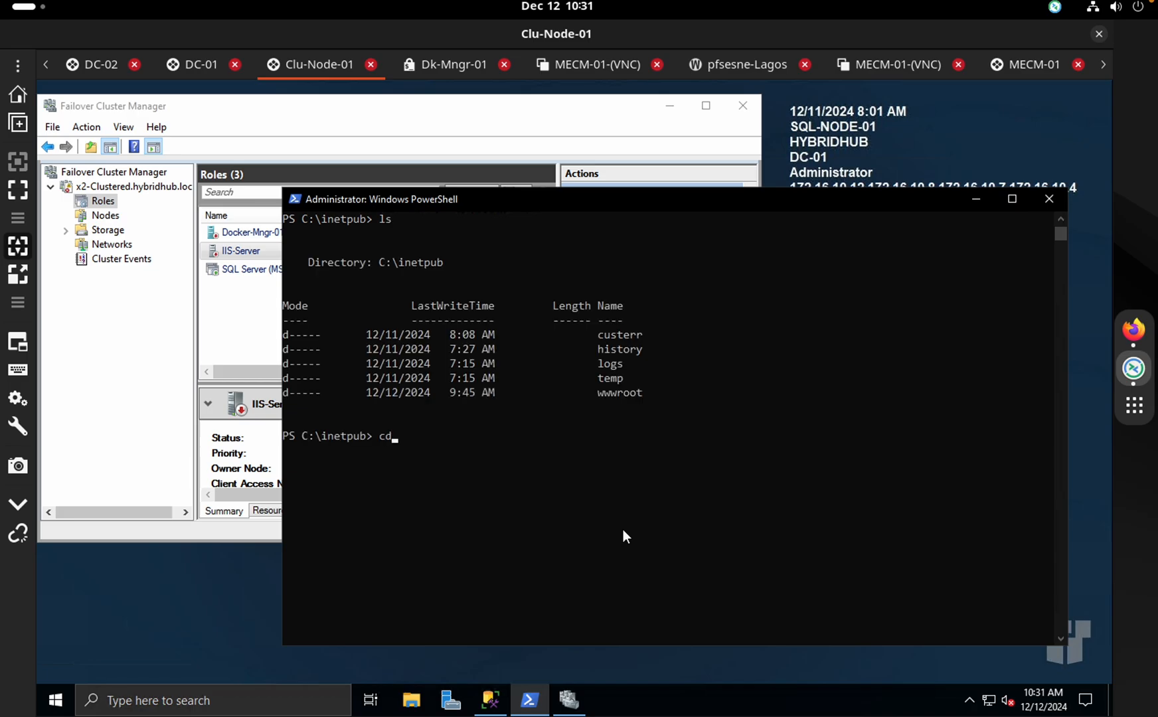
{"action": "type", "text": " .\\ww"}
{"action": "key", "text": "Tab"}
{"action": "key", "text": "Return"}
{"action": "type", "text": "l"}
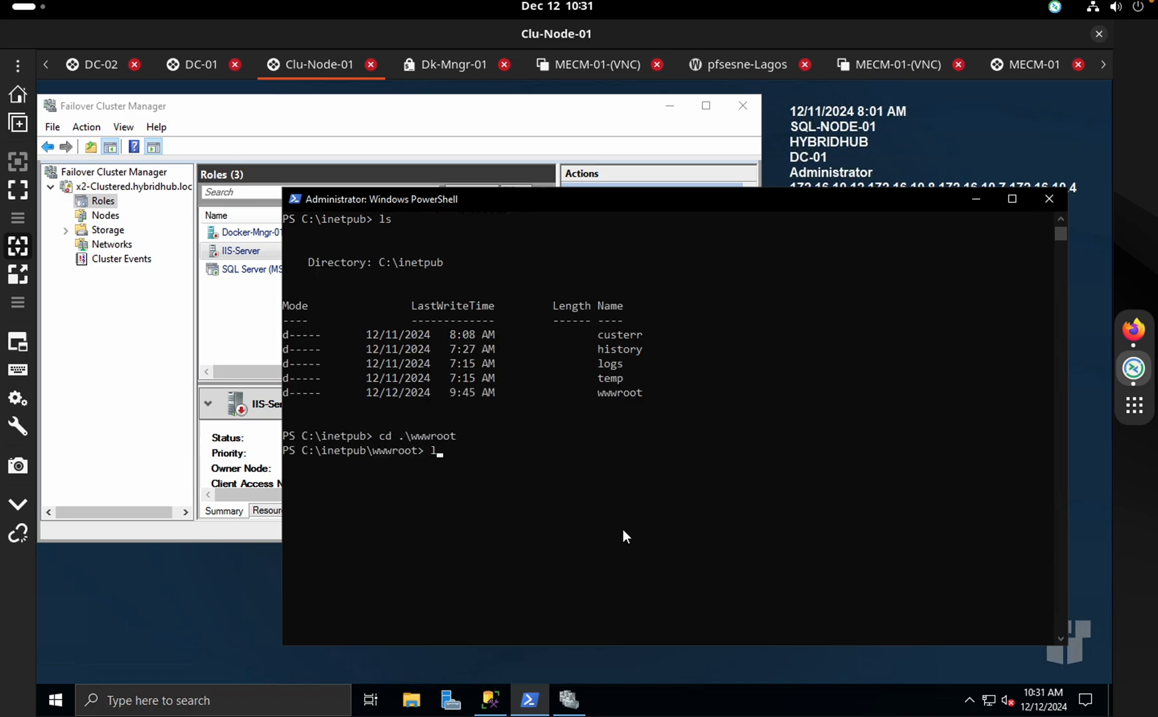
{"action": "type", "text": "s"}
{"action": "key", "text": "Return"}
{"action": "left_click_drag", "start_coordinate": [643, 599], "coordinate": [547, 552]}
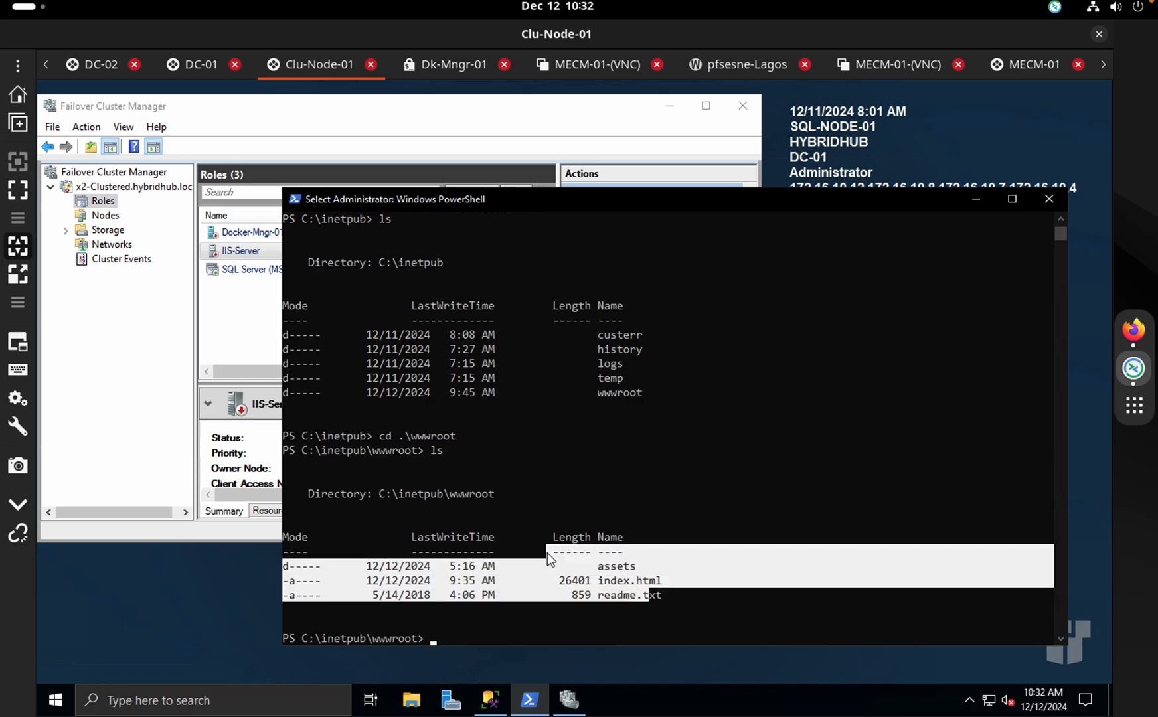
{"action": "left_click", "coordinate": [547, 552]}
{"action": "key", "text": "Escape"}
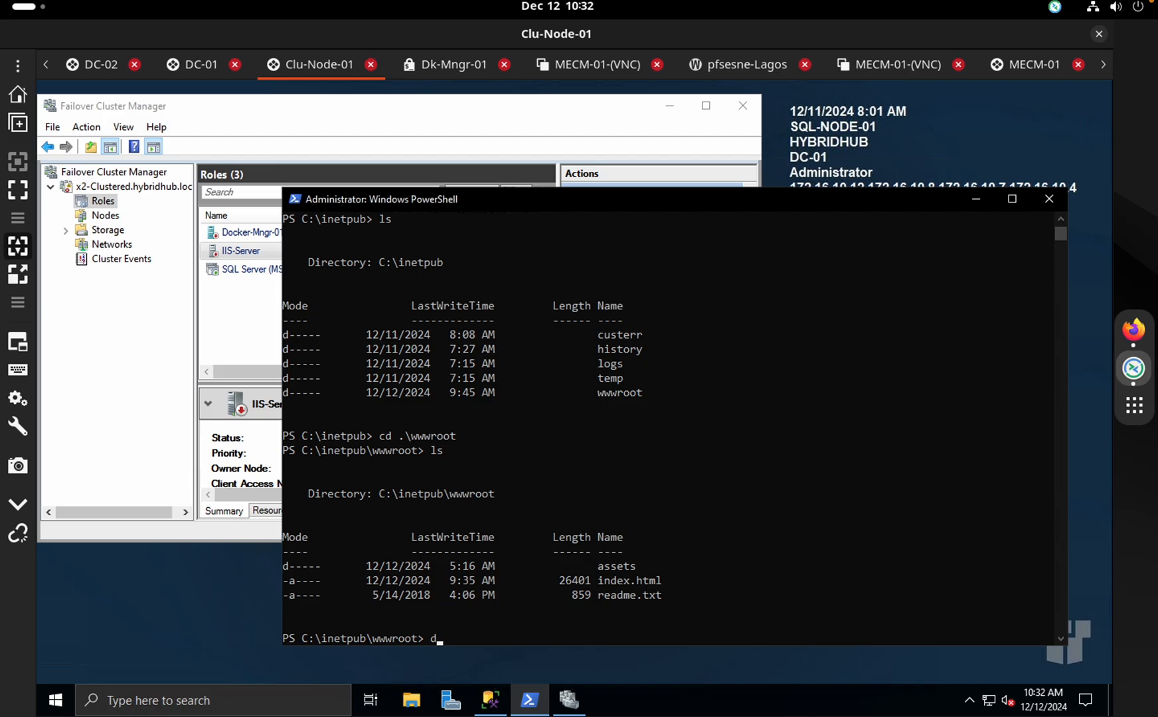
{"action": "type", "text": "c"}
{"action": "key", "text": "BackSpace"}
Exit the container and run ipconfig showing 172.16.10.4, 172.16.10.7 and 172.16.10.8
{"action": "type", "text": "exit"}
{"action": "key", "text": "Return"}
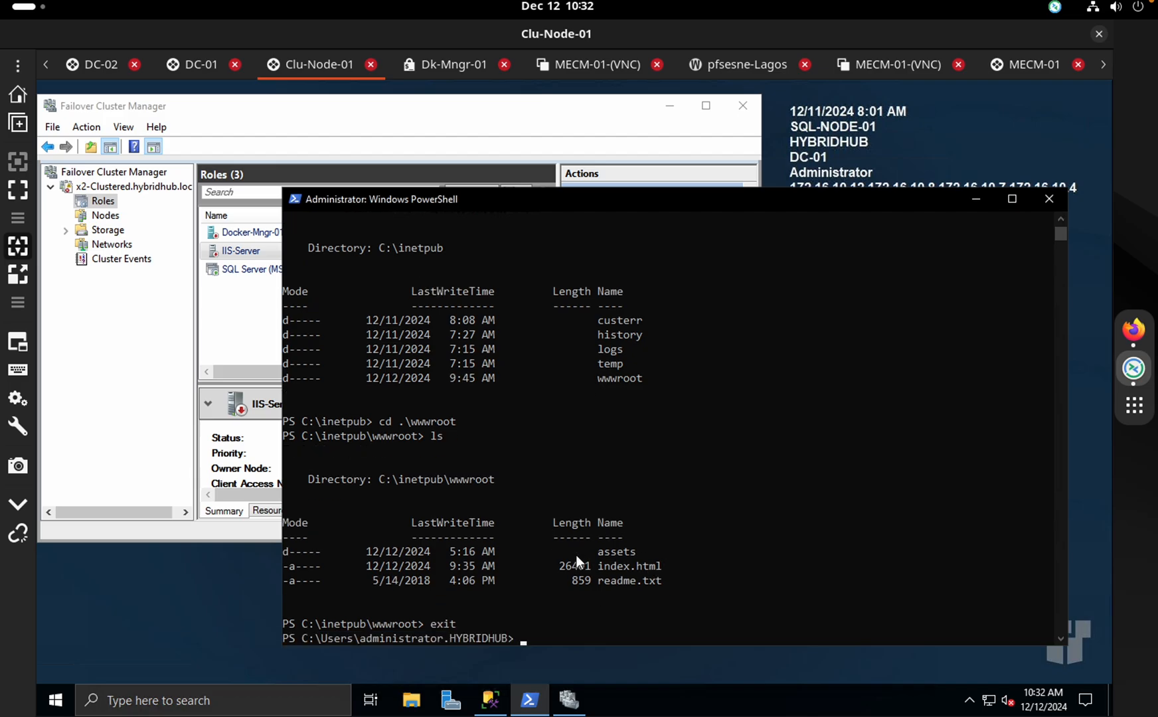
{"action": "type", "text": "ipconfig"}
{"action": "key", "text": "Return"}
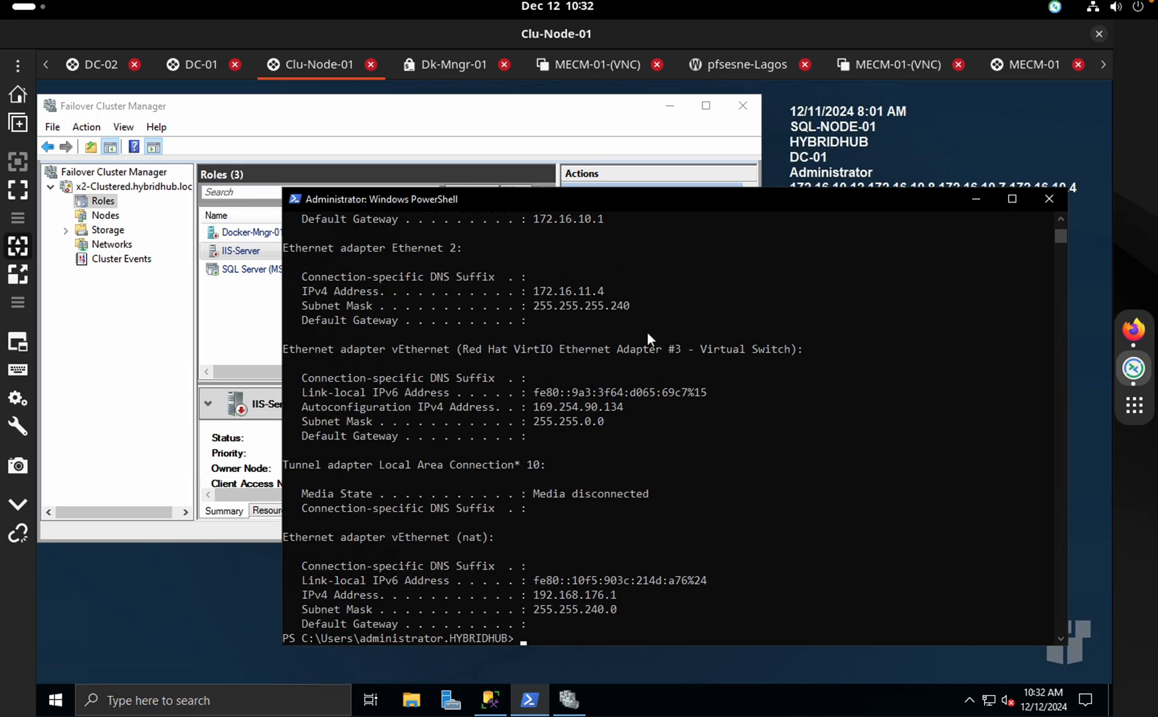
{"action": "scroll", "coordinate": [596, 235], "scroll_direction": "up", "scroll_amount": 12}
{"action": "scroll", "coordinate": [596, 236], "scroll_direction": "down", "scroll_amount": 9}
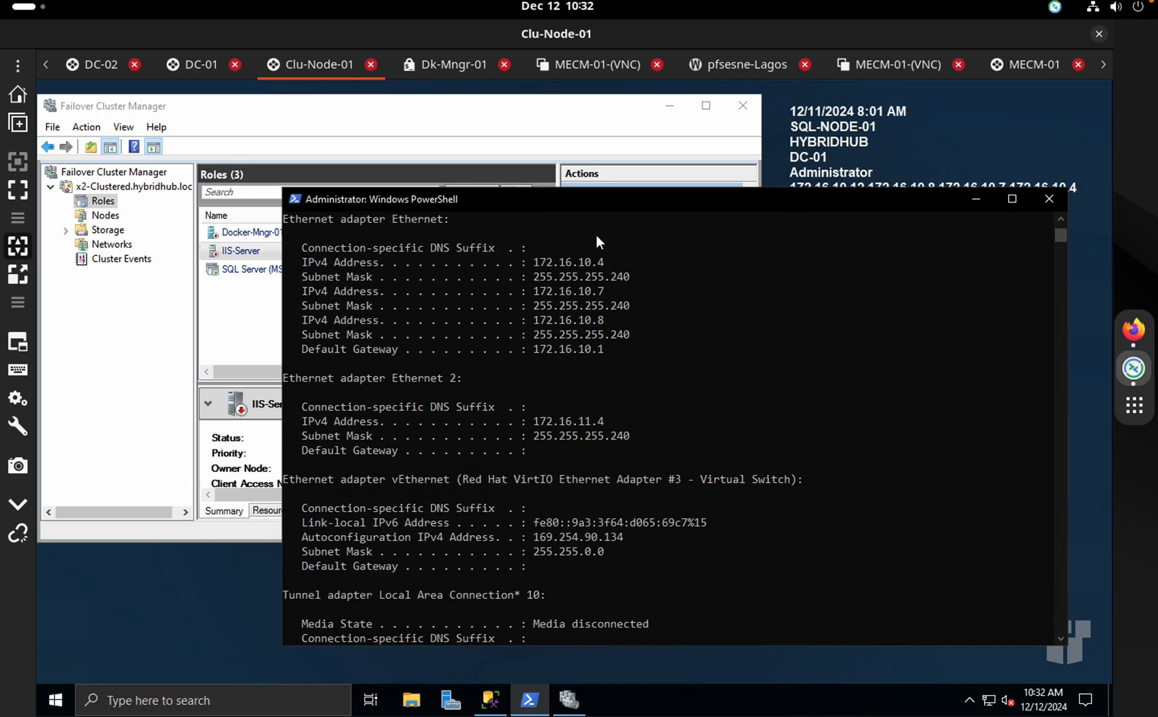
{"action": "left_click", "coordinate": [624, 259]}
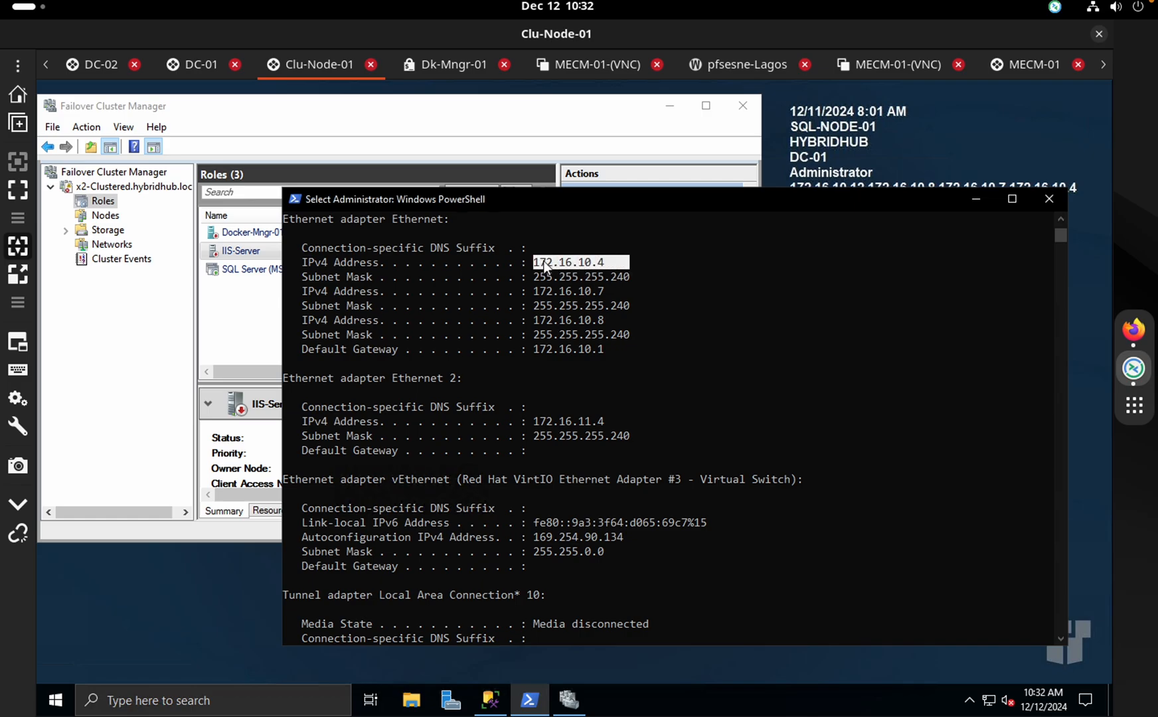
Copy 172.16.10.4, reload mycv.local in Firefox, and switch to the DC-01 session
{"action": "left_click_drag", "start_coordinate": [537, 259], "coordinate": [517, 265]}
{"action": "key", "text": "ctrl+c"}
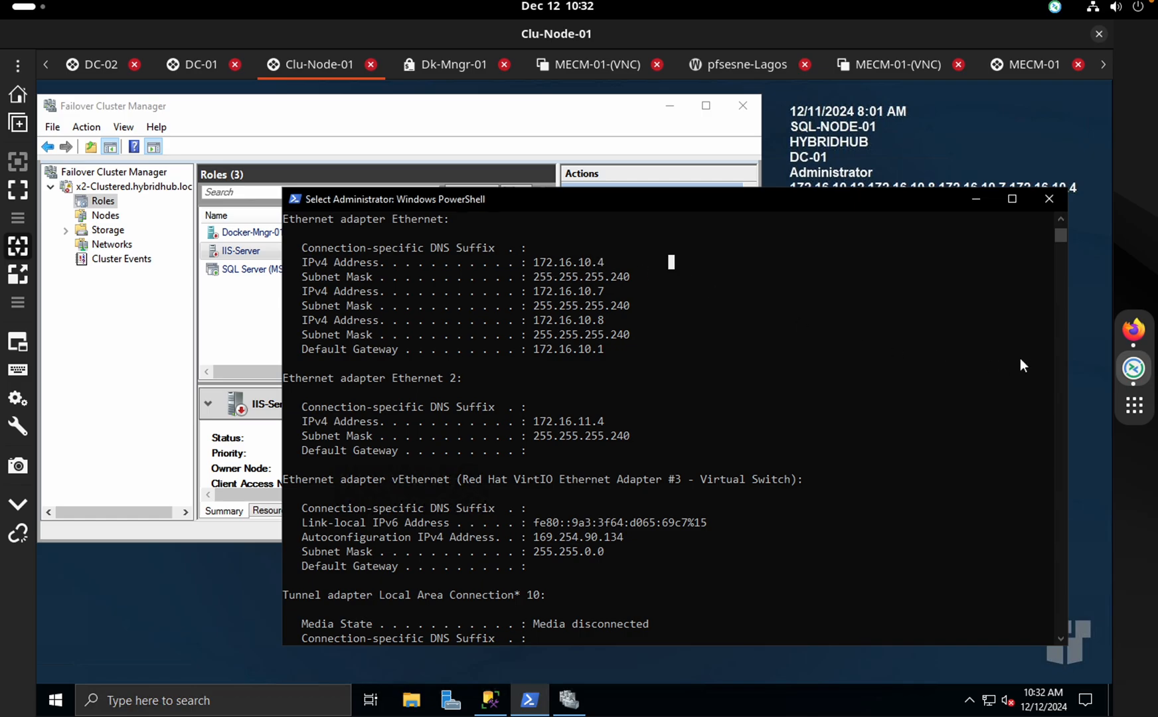
{"action": "left_click", "coordinate": [1131, 334]}
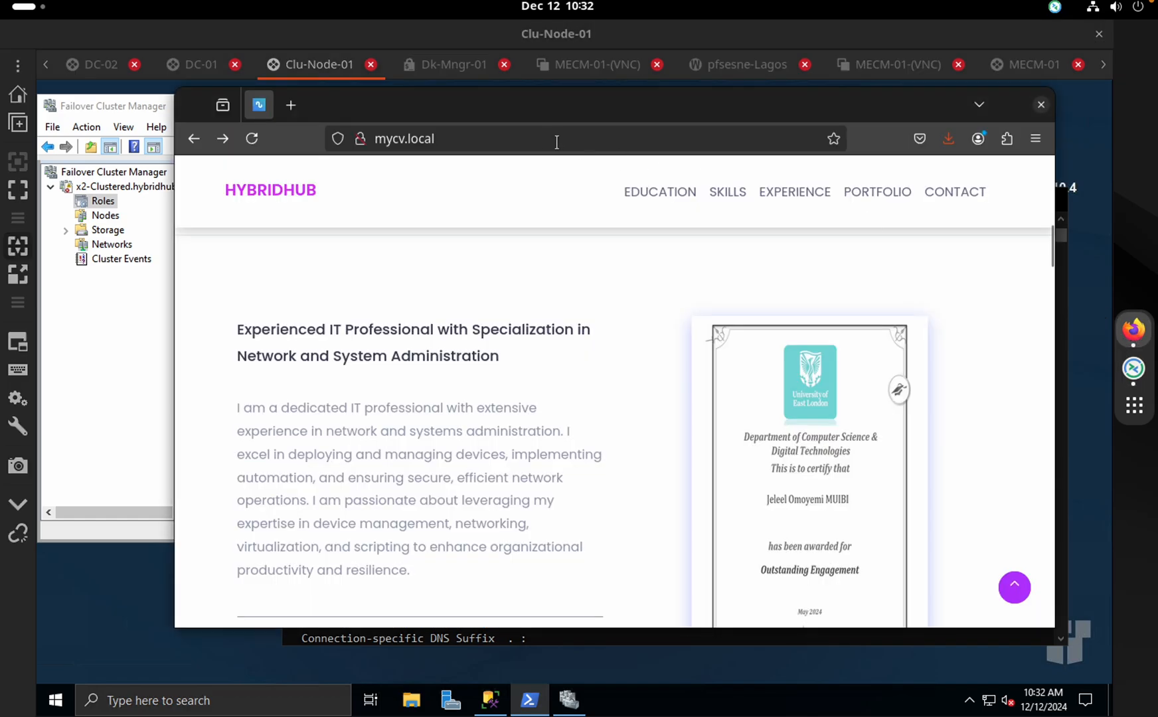
{"action": "left_click", "coordinate": [404, 136]}
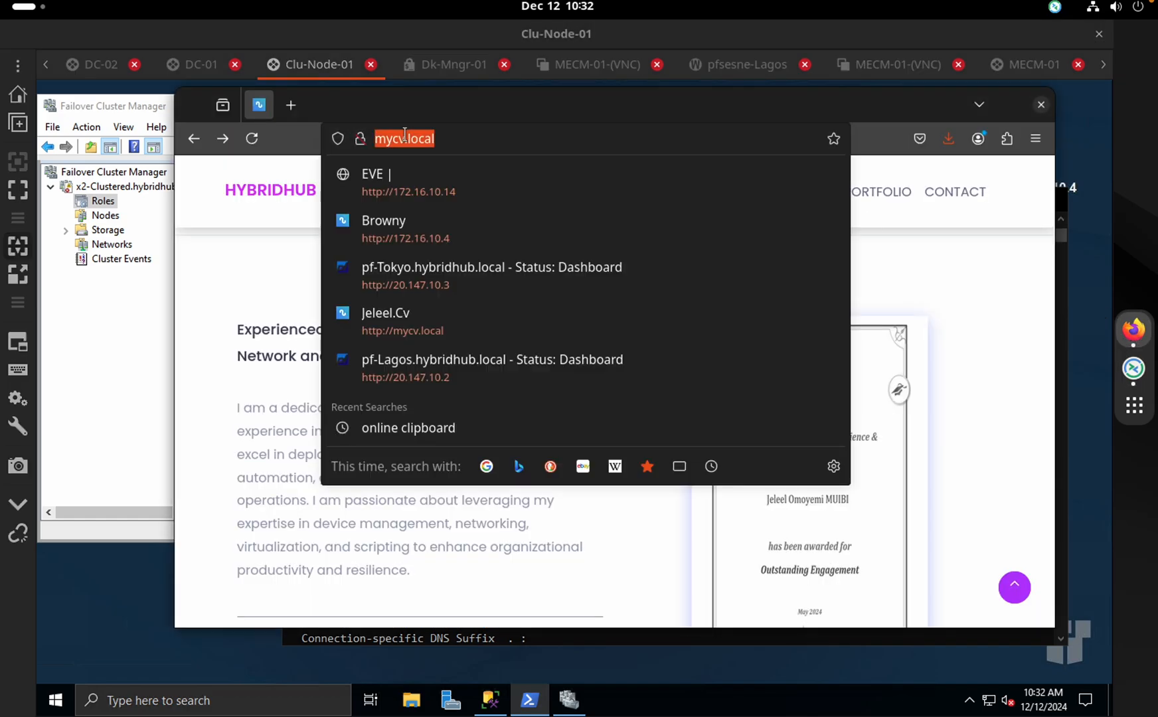
{"action": "key", "text": "Return"}
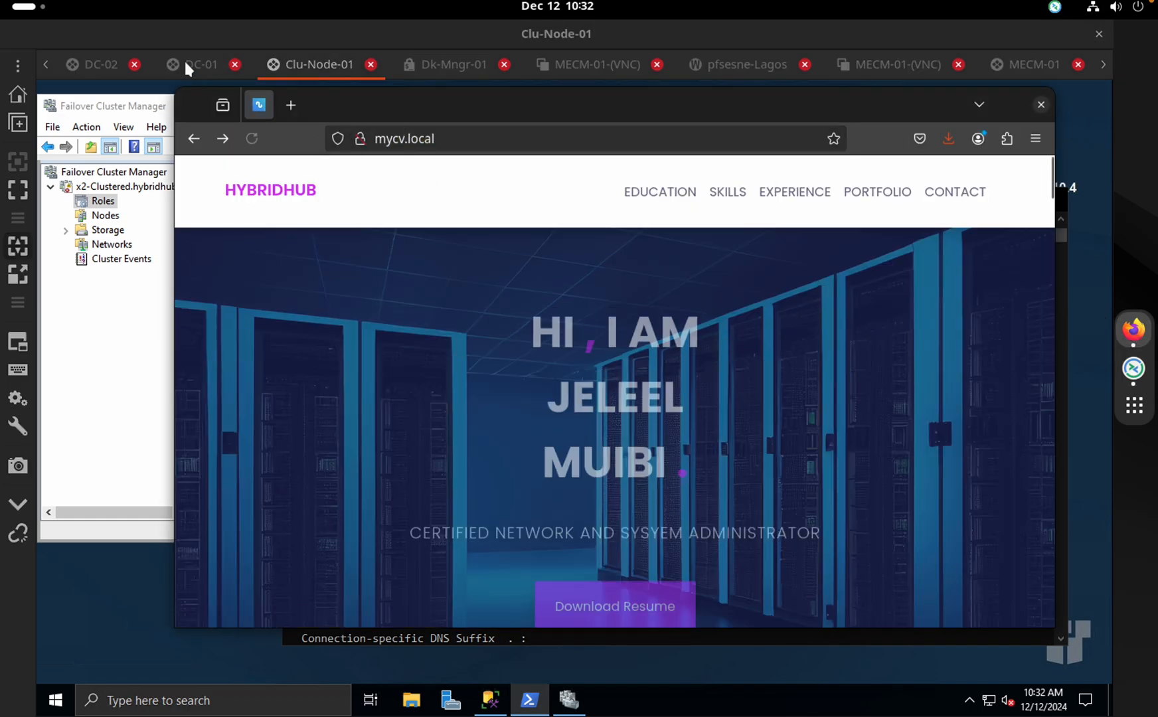
{"action": "left_click", "coordinate": [184, 61]}
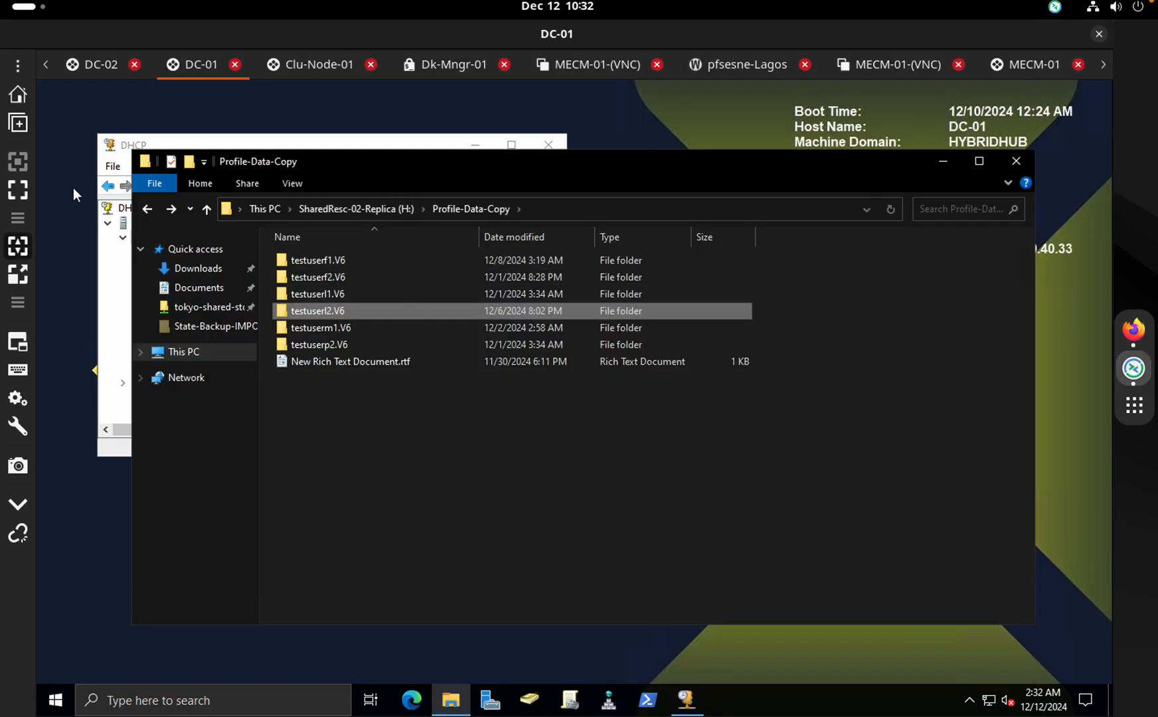
Launch DNS Manager on DC-01 by searching for dns
{"action": "left_click", "coordinate": [130, 146]}
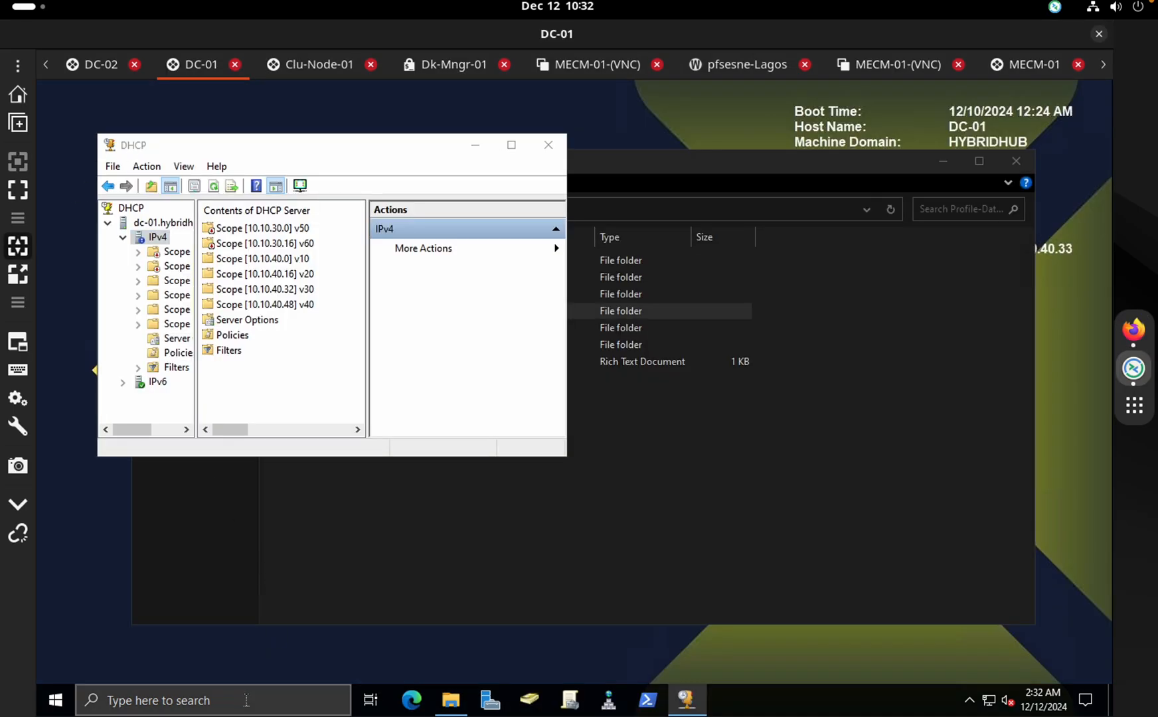
{"action": "left_click", "coordinate": [247, 702]}
{"action": "type", "text": "cns"}
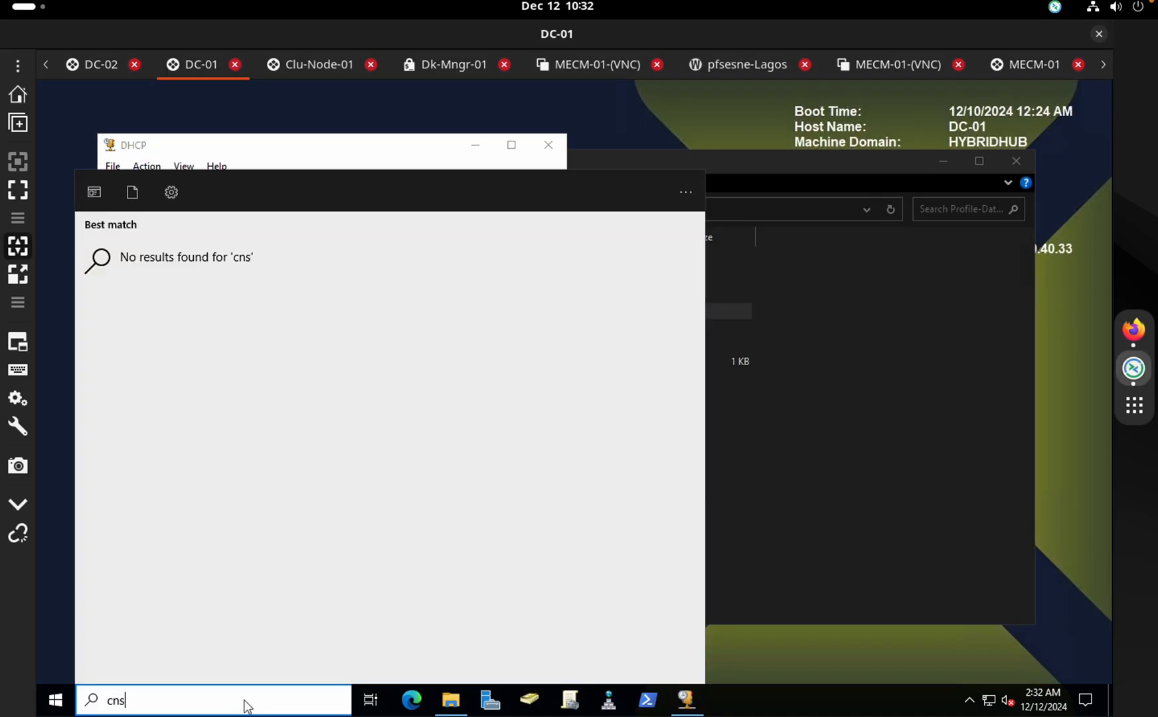
{"action": "key", "text": "BackSpace"}
{"action": "key", "text": "BackSpace"}
{"action": "key", "text": "BackSpace"}
{"action": "type", "text": "dns"}
{"action": "key", "text": "Return"}
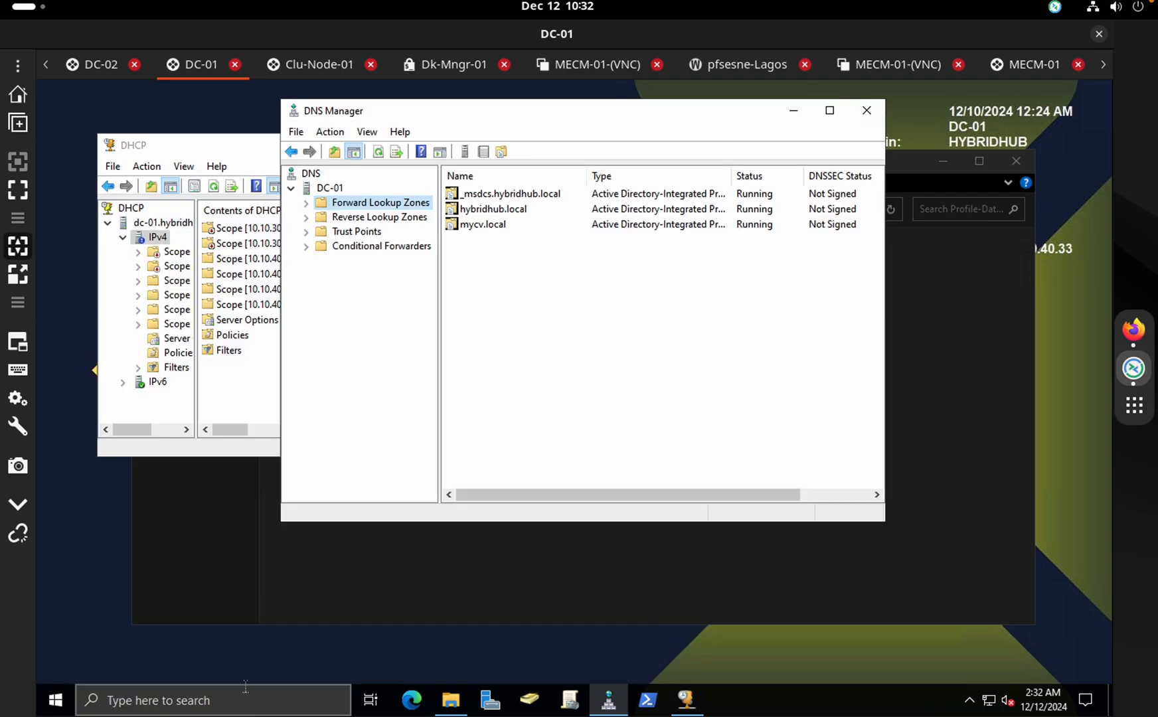
Check the mycv.local Host (A) record at 172.16.10.4, then switch to Dk-Mngr-01
{"action": "double_click", "coordinate": [518, 223]}
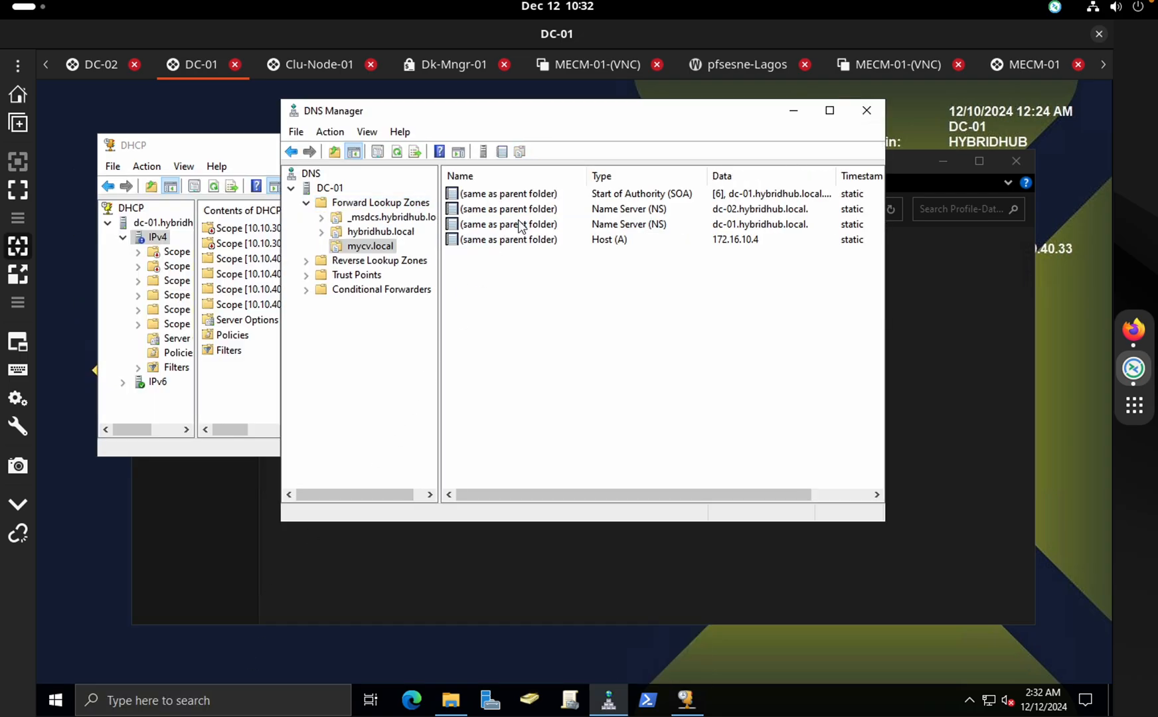
{"action": "left_click", "coordinate": [756, 246]}
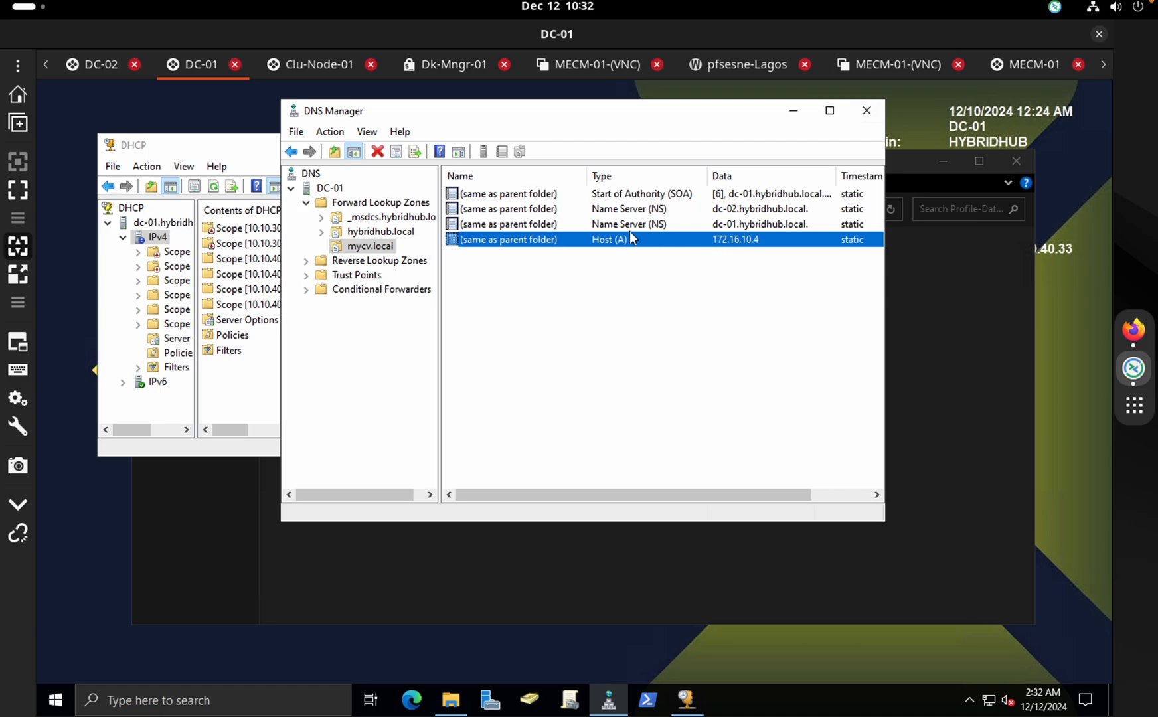
{"action": "left_click", "coordinate": [390, 243]}
{"action": "left_click", "coordinate": [597, 240]}
{"action": "left_click", "coordinate": [959, 289]}
{"action": "left_click", "coordinate": [588, 127]}
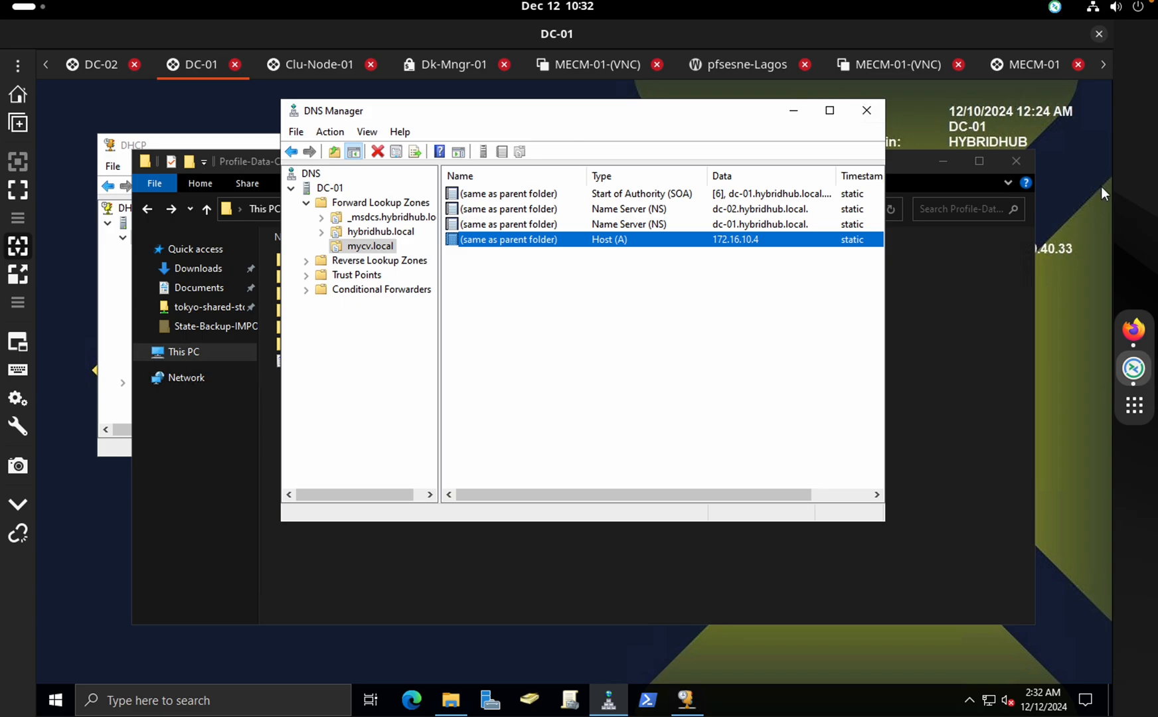
{"action": "left_click", "coordinate": [1132, 330]}
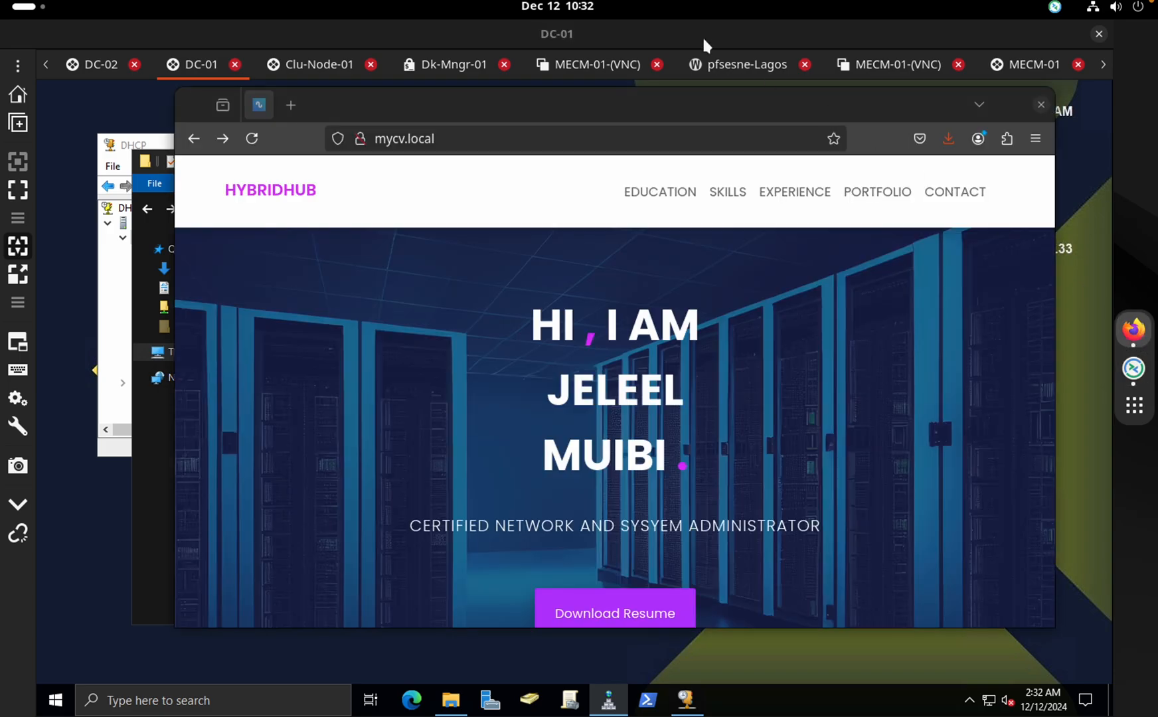
{"action": "left_click", "coordinate": [425, 65]}
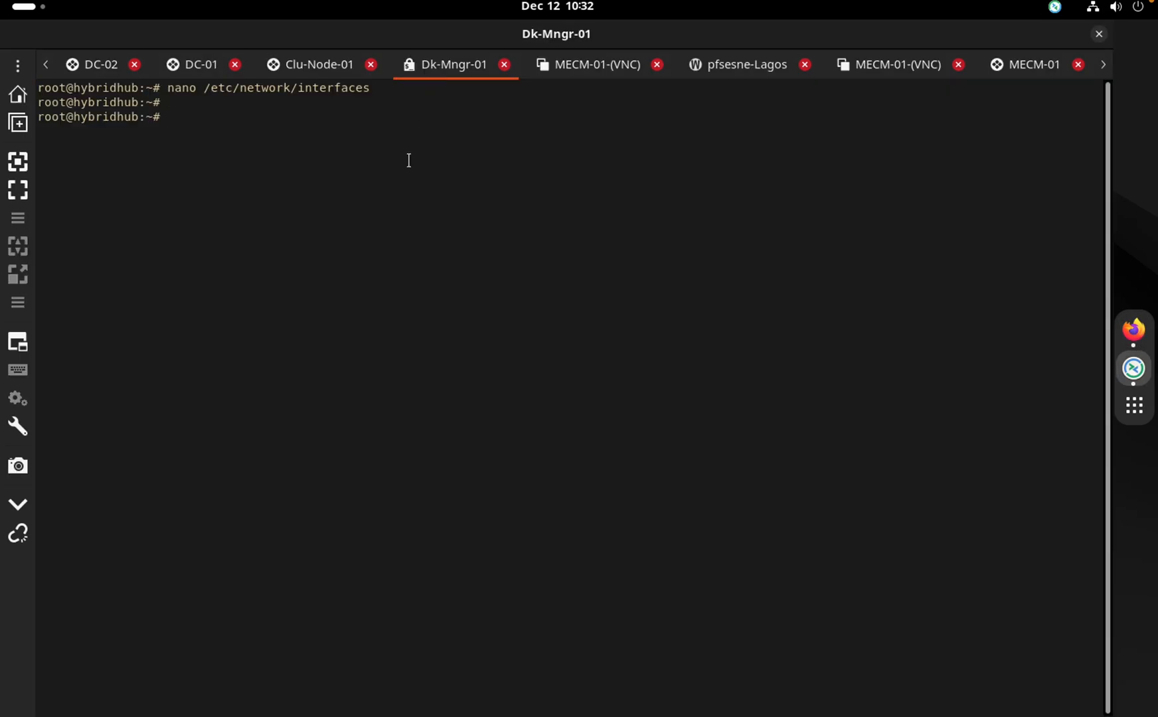
Clear the terminal and print /etc/hosts, showing 192.168.0.27 for hybridhub.local
{"action": "key", "text": "Return"}
{"action": "type", "text": "clear"}
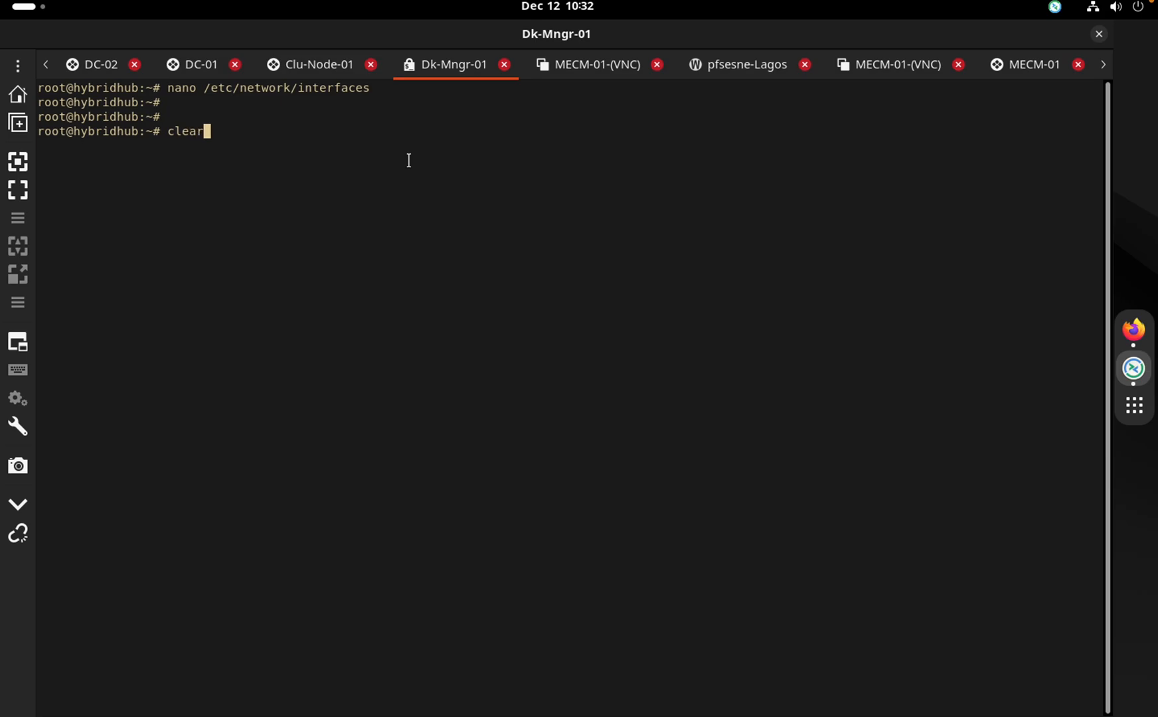
{"action": "key", "text": "Return"}
{"action": "type", "text": "cd"}
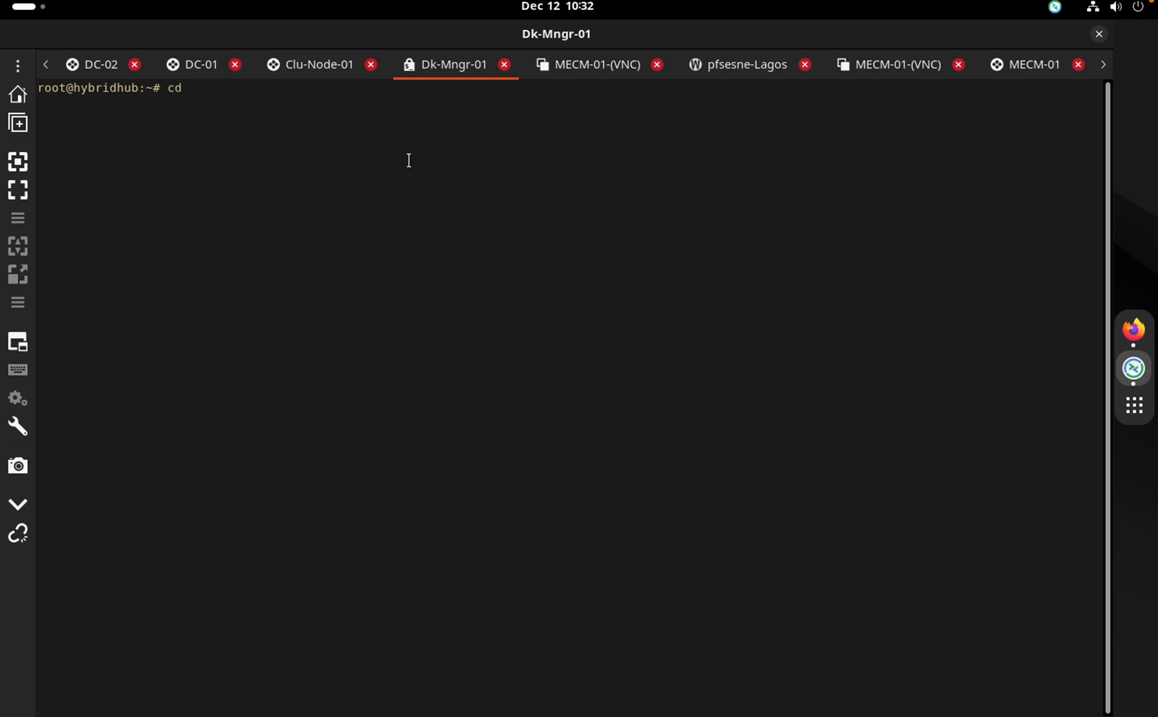
{"action": "key", "text": "BackSpace"}
{"action": "key", "text": "BackSpace"}
{"action": "type", "text": "cat /"}
{"action": "type", "text": "ect/host"}
{"action": "key", "text": "BackSpace"}
{"action": "key", "text": "BackSpace"}
{"action": "key", "text": "BackSpace"}
{"action": "key", "text": "BackSpace"}
{"action": "key", "text": "BackSpace"}
{"action": "key", "text": "BackSpace"}
{"action": "key", "text": "BackSpace"}
{"action": "type", "text": "tc/hjo"}
{"action": "key", "text": "BackSpace"}
{"action": "key", "text": "BackSpace"}
{"action": "type", "text": "osts"}
{"action": "key", "text": "Return"}
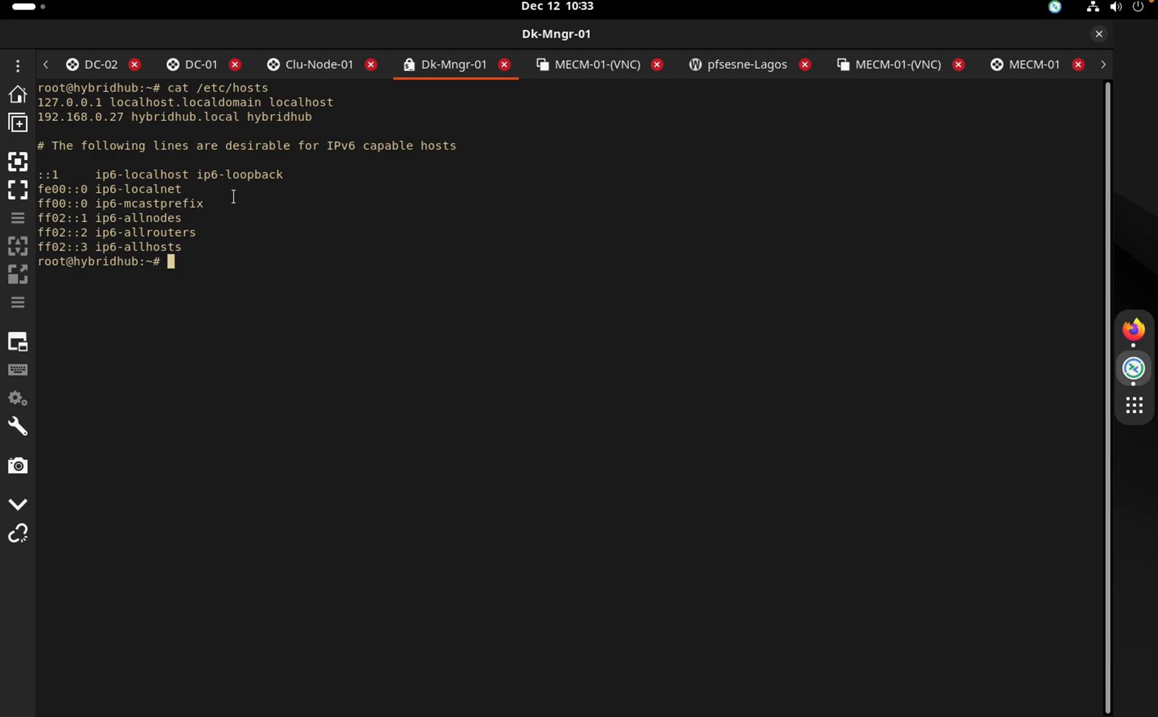
Clear the terminal and switch through DC-02 back to the DC-01 session
{"action": "left_click_drag", "start_coordinate": [234, 196], "coordinate": [138, 103]}
{"action": "type", "text": "clear"}
{"action": "key", "text": "Return"}
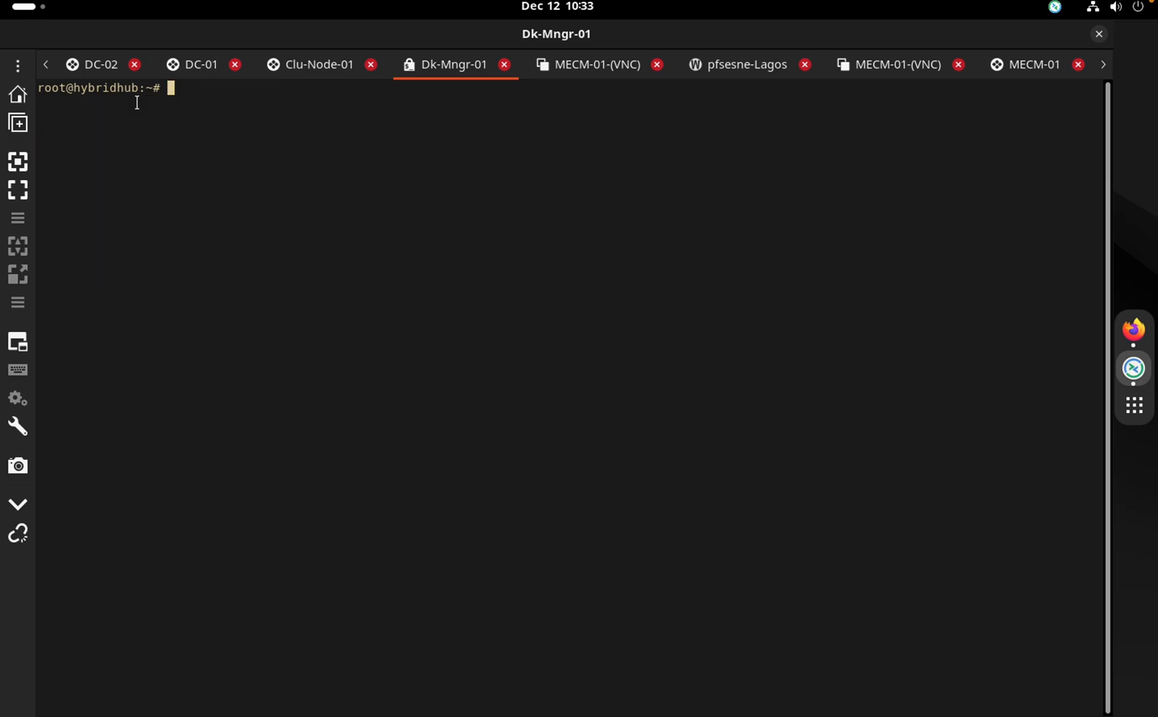
{"action": "left_click", "coordinate": [96, 63]}
{"action": "left_click", "coordinate": [177, 61]}
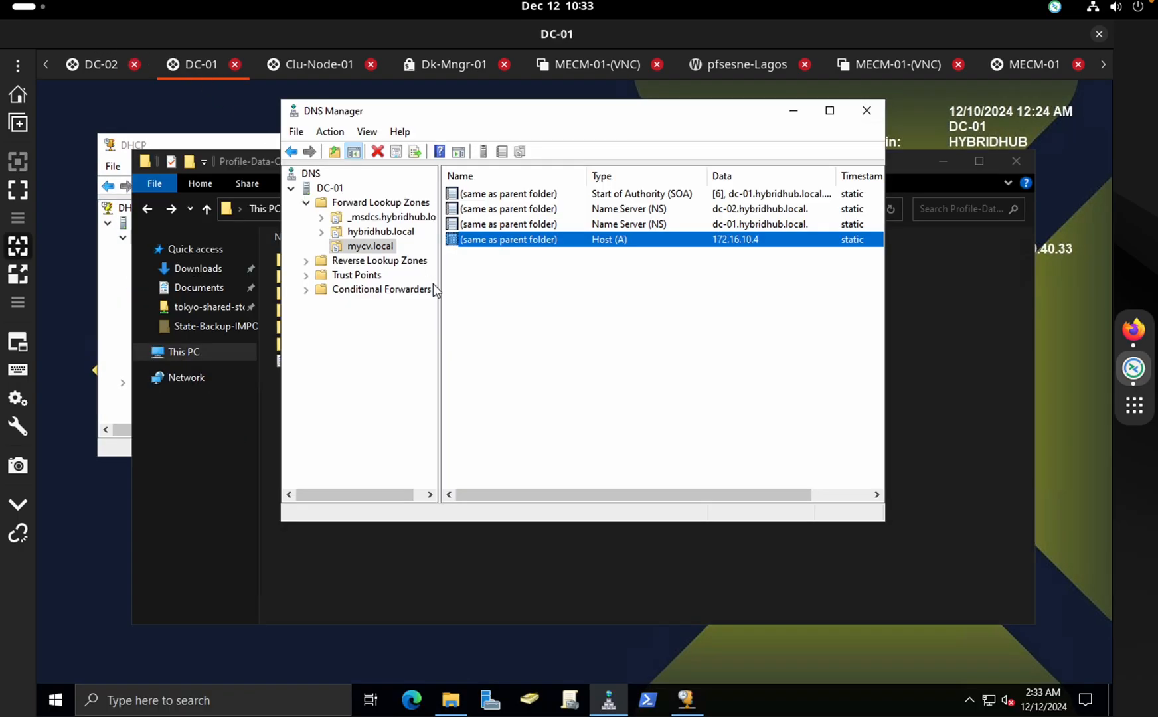
In DC-02's DNS Manager, check mycv.local's host record at 172.16.10.4, then return to Dk-Mngr-01
{"action": "left_click", "coordinate": [90, 66]}
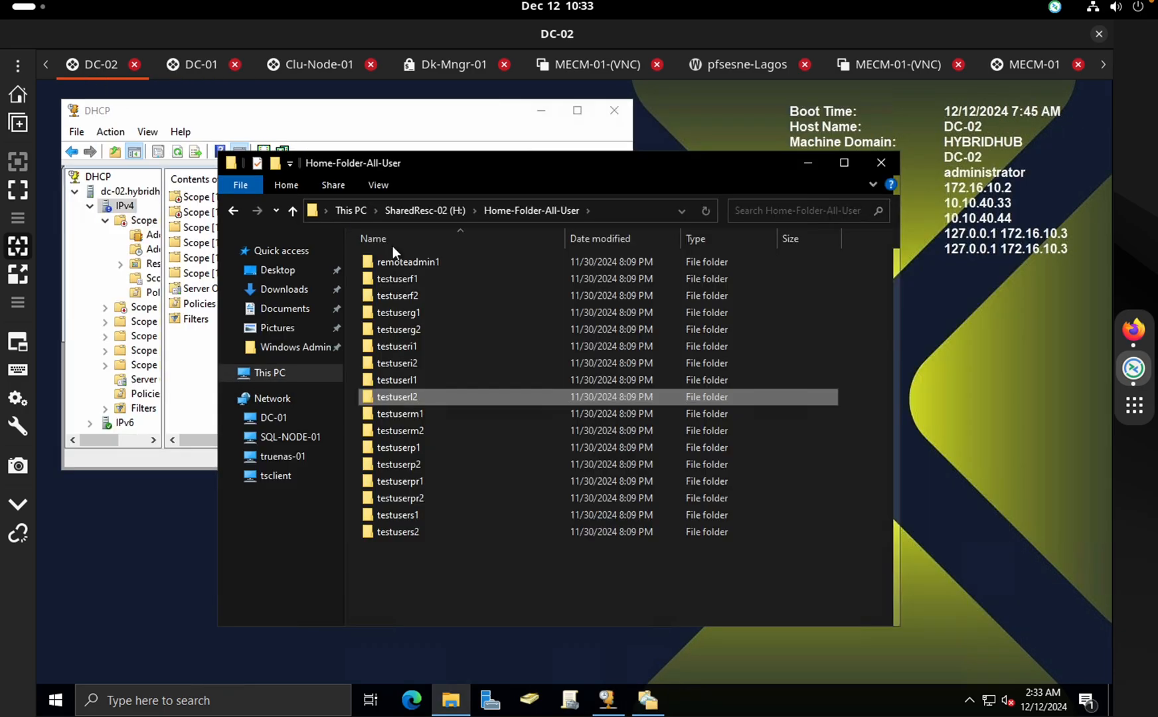
{"action": "left_click", "coordinate": [189, 699]}
{"action": "type", "text": "dns"}
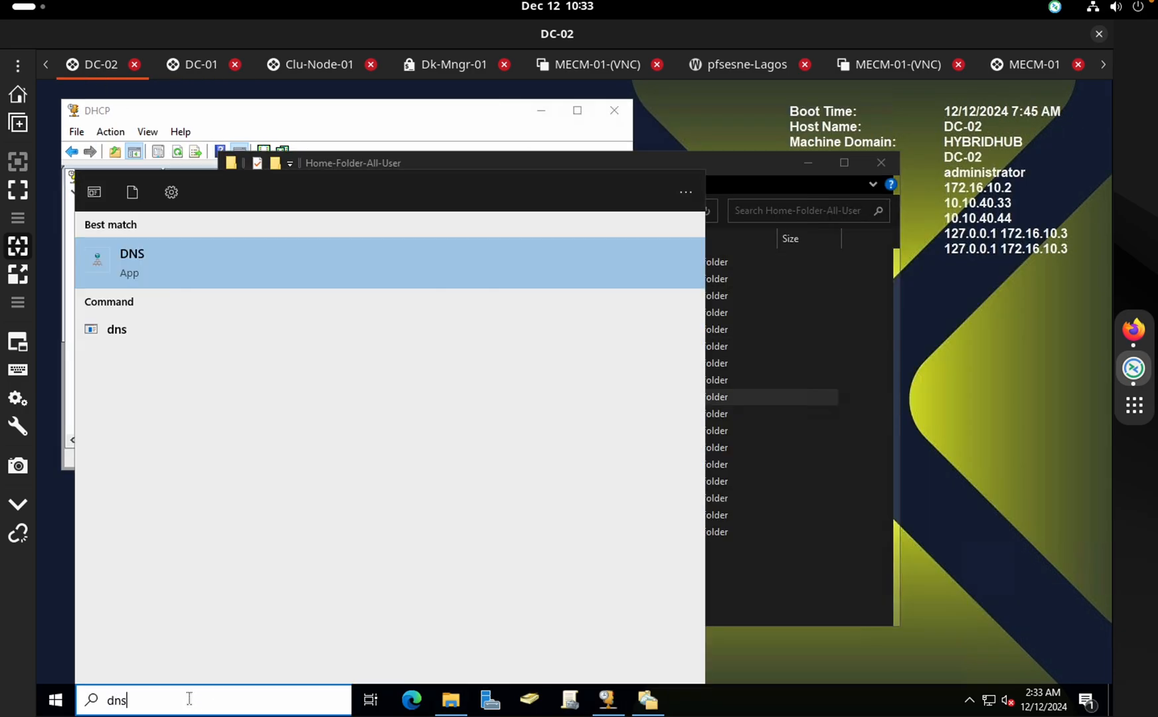
{"action": "key", "text": "Return"}
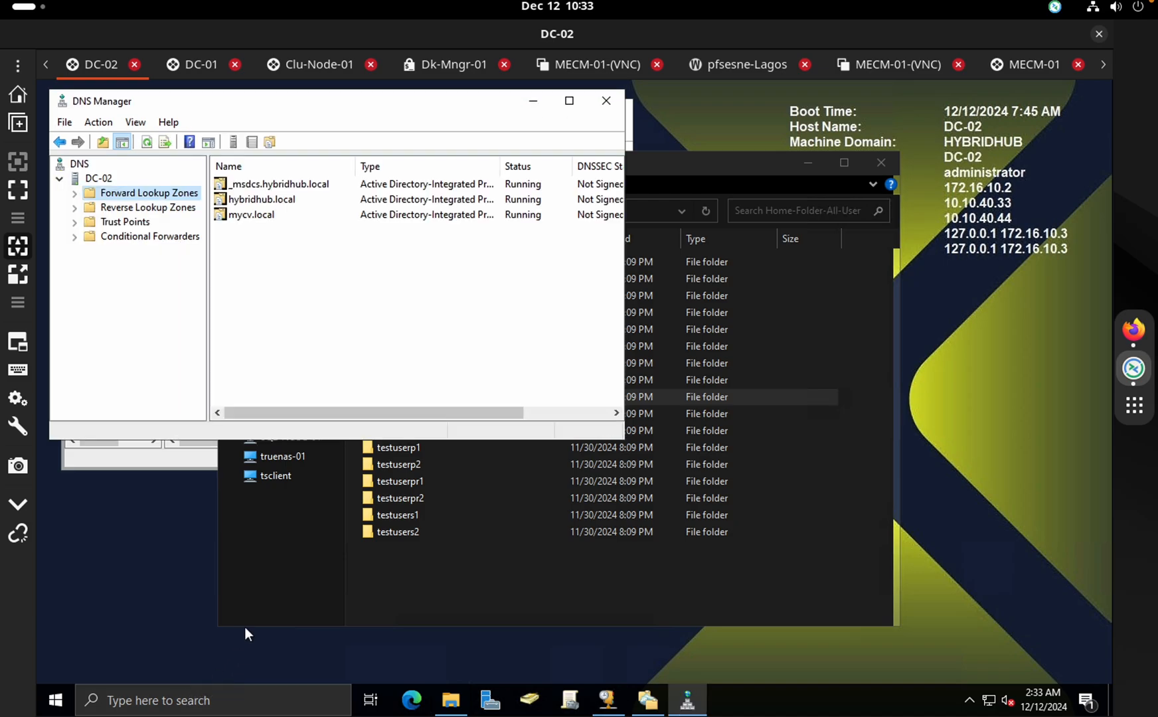
{"action": "double_click", "coordinate": [313, 214]}
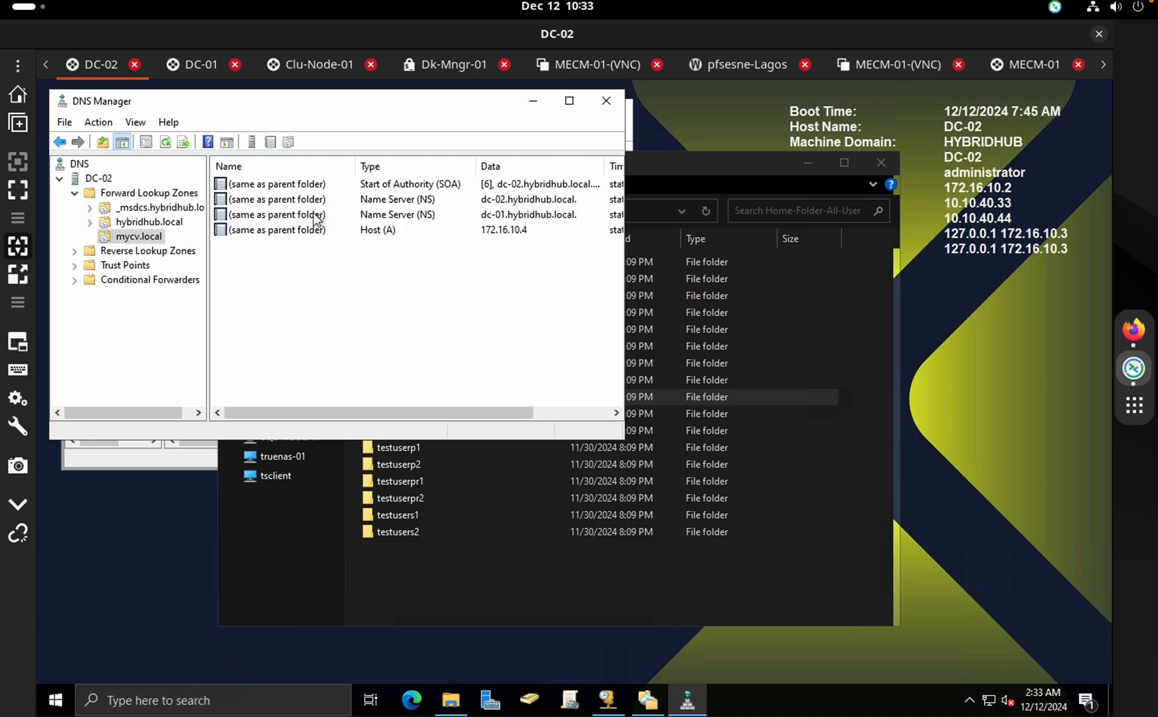
{"action": "left_click", "coordinate": [319, 229]}
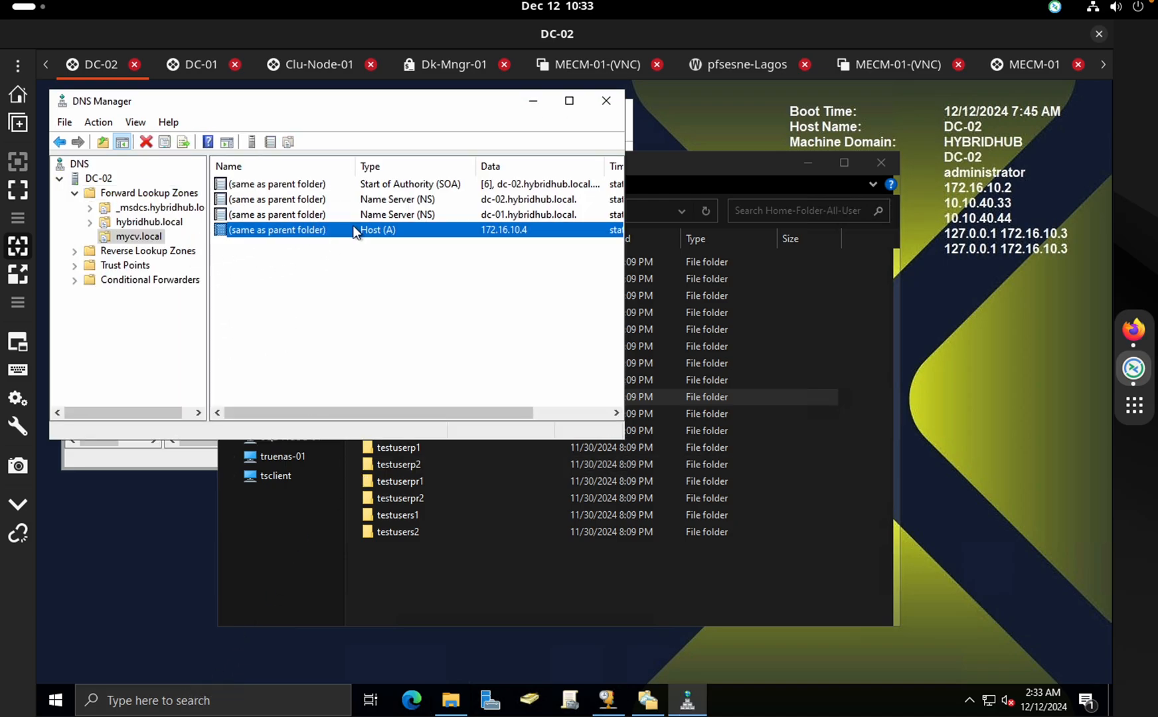
{"action": "left_click_drag", "start_coordinate": [441, 411], "coordinate": [715, 194]}
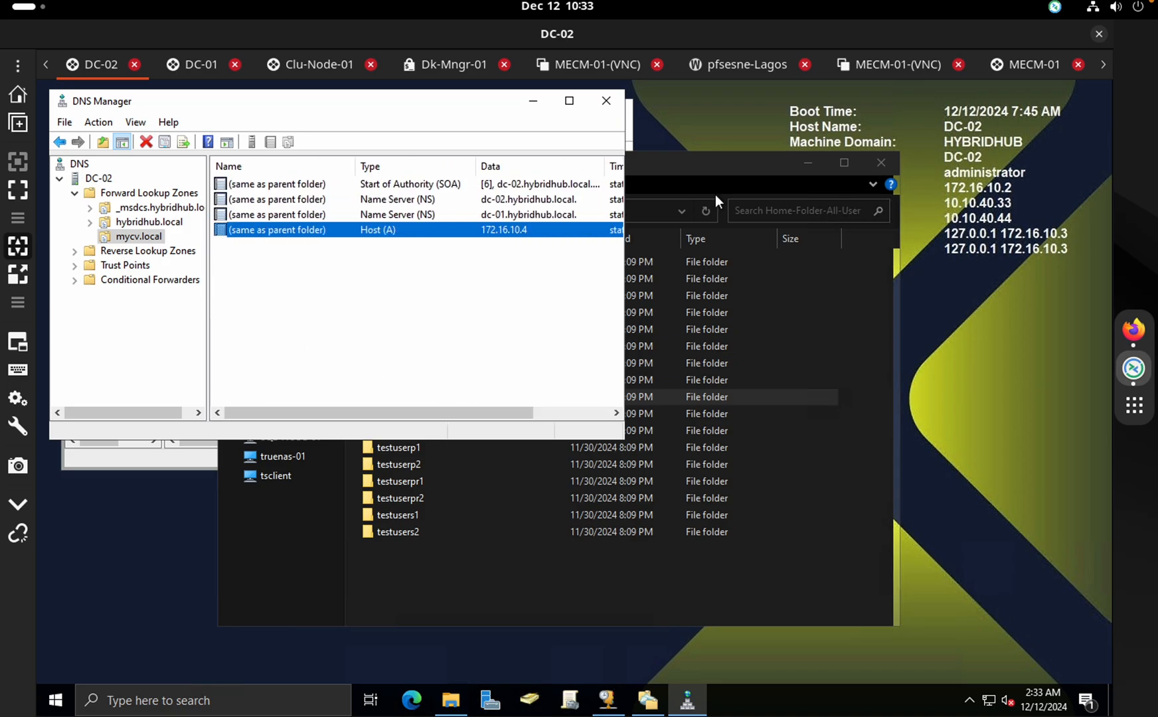
{"action": "left_click", "coordinate": [318, 70]}
Reprint /etc/hosts with its 192.168.0.27 entry, clear the terminal, and bring up Firefox
{"action": "type", "text": "cat"}
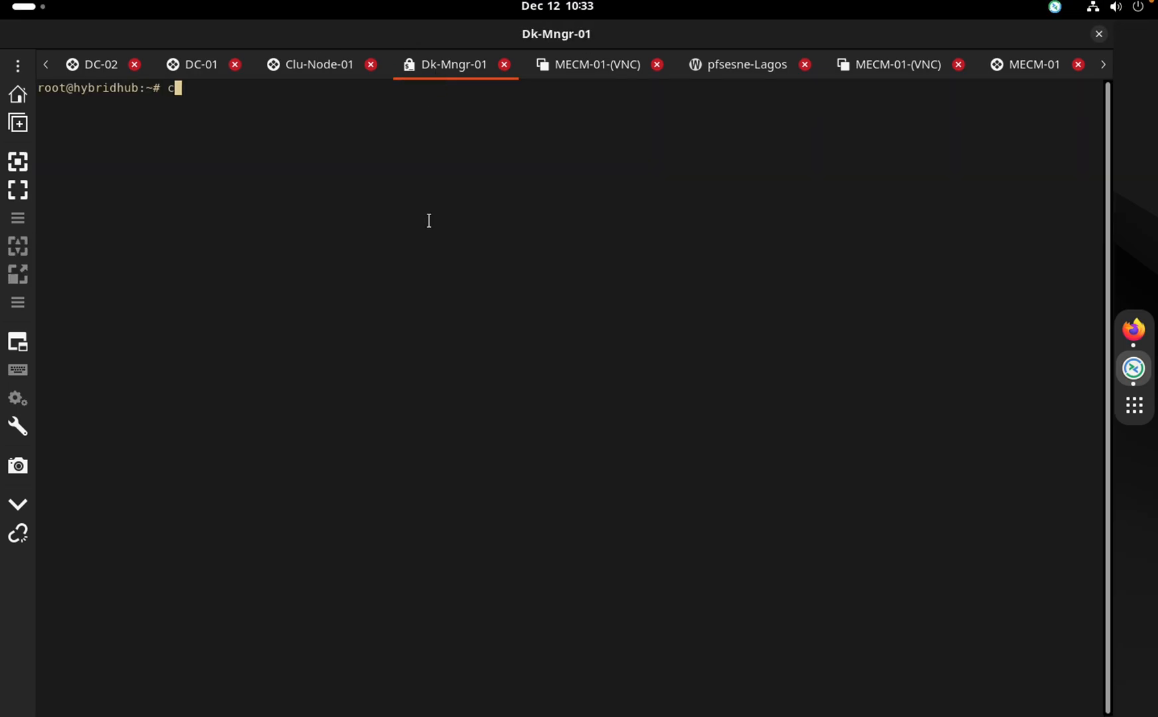
{"action": "key", "text": "BackSpace"}
{"action": "key", "text": "BackSpace"}
{"action": "key", "text": "BackSpace"}
{"action": "type", "text": "at /etc/hosts"}
{"action": "key", "text": "Return"}
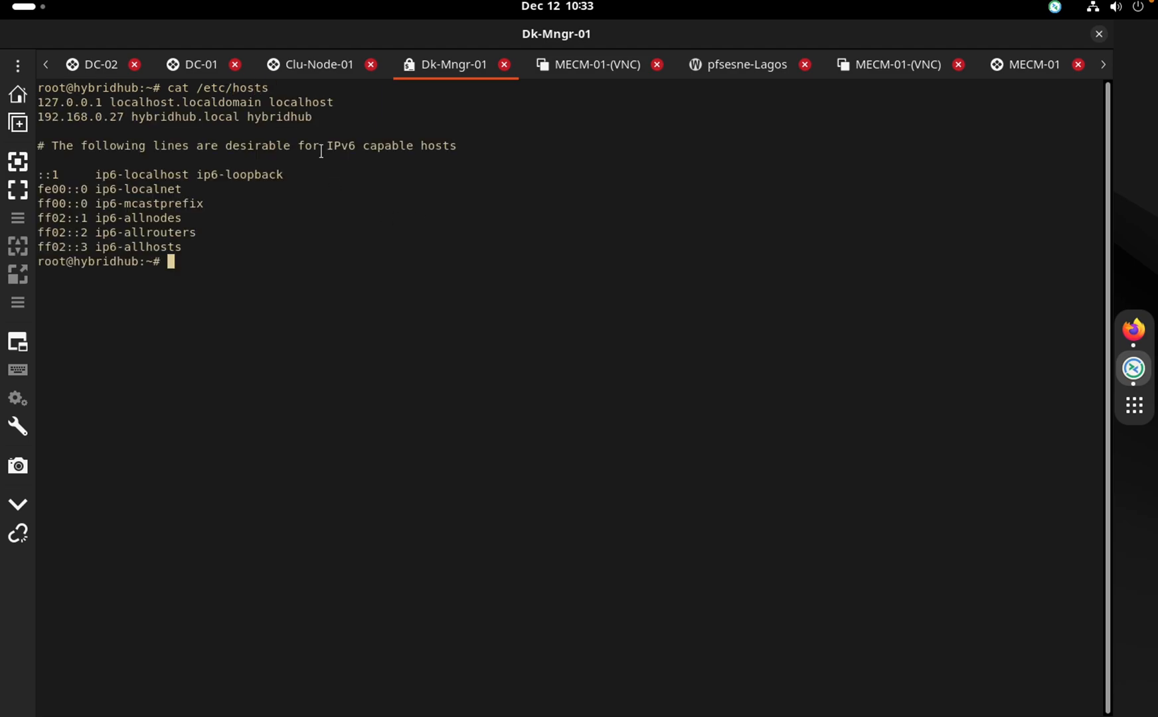
{"action": "left_click_drag", "start_coordinate": [321, 116], "coordinate": [233, 118]}
{"action": "left_click", "coordinate": [243, 119]}
{"action": "type", "text": "clear"}
{"action": "key", "text": "Return"}
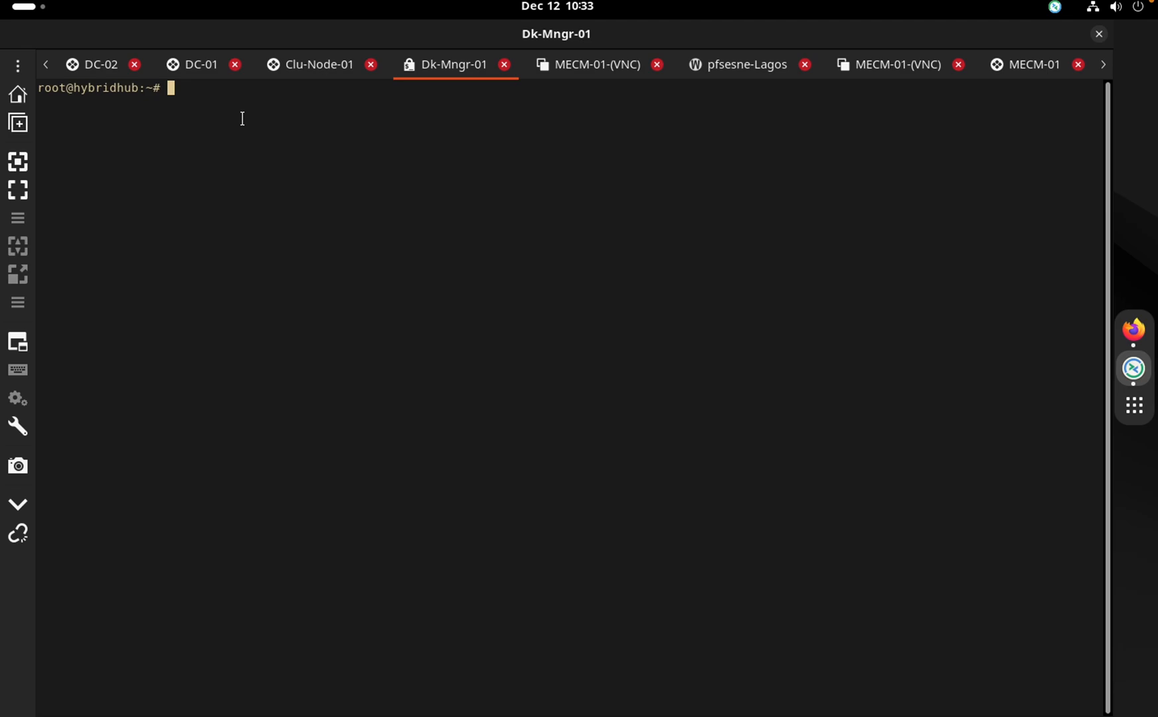
{"action": "left_click", "coordinate": [1131, 328]}
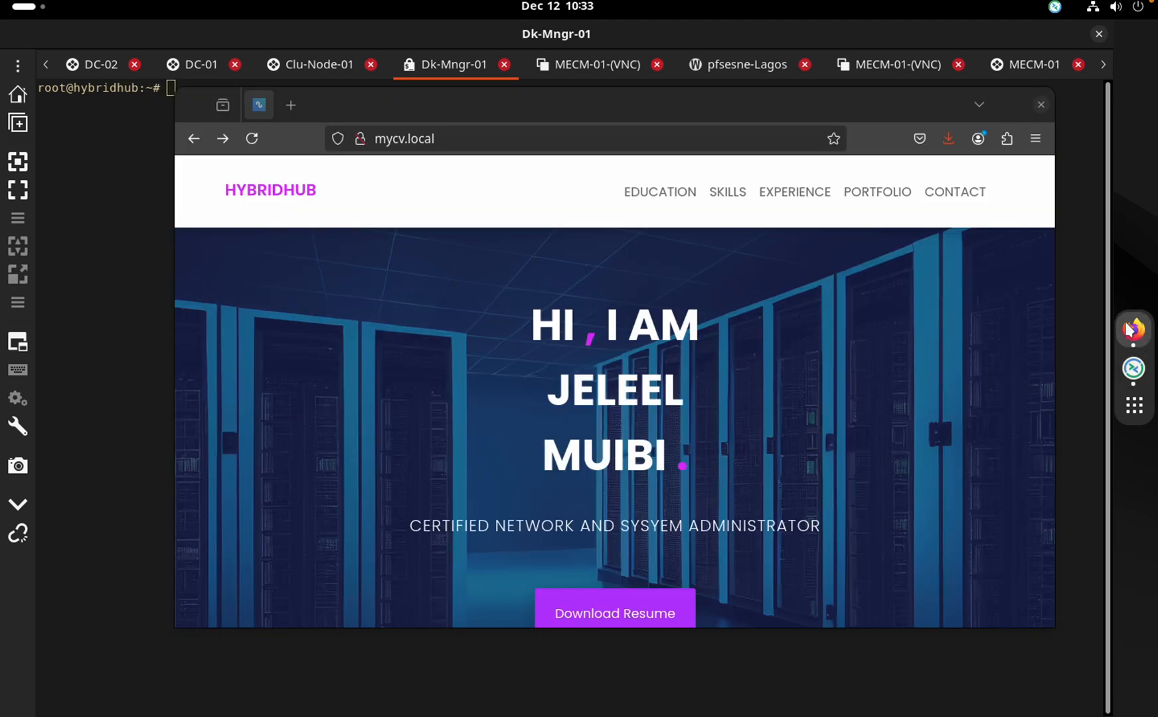
Reload mycv.local and open a new tab at 172.16.10.3
{"action": "left_click", "coordinate": [458, 139]}
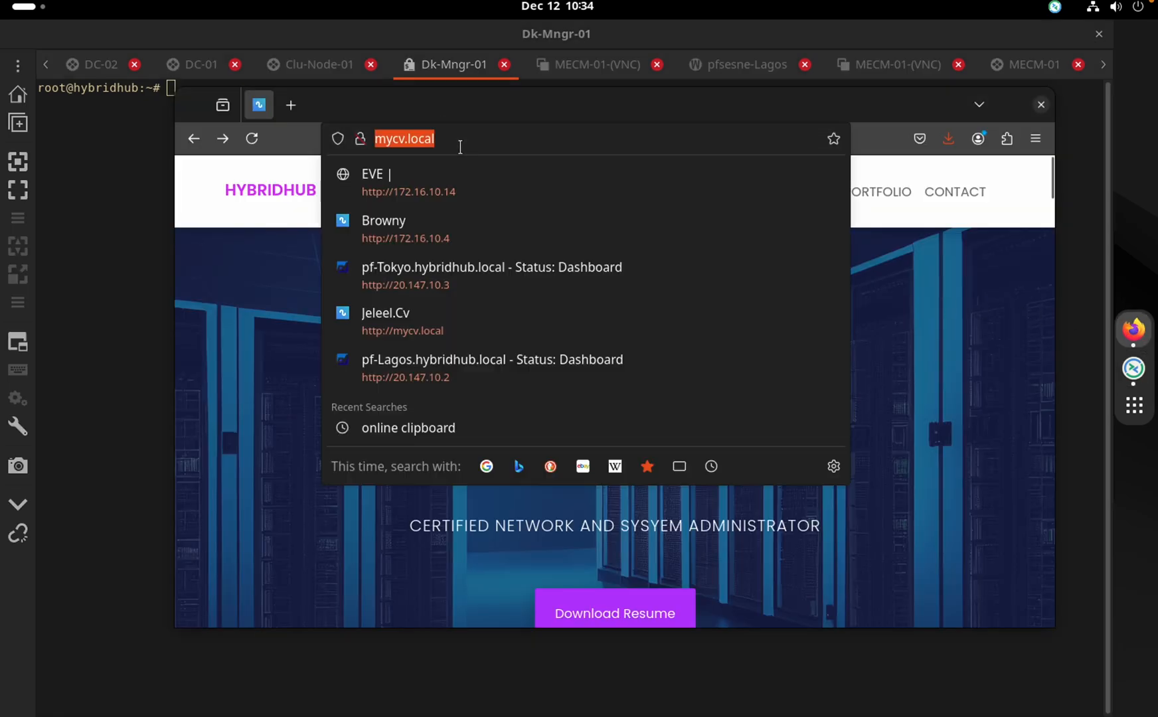
{"action": "key", "text": "Return"}
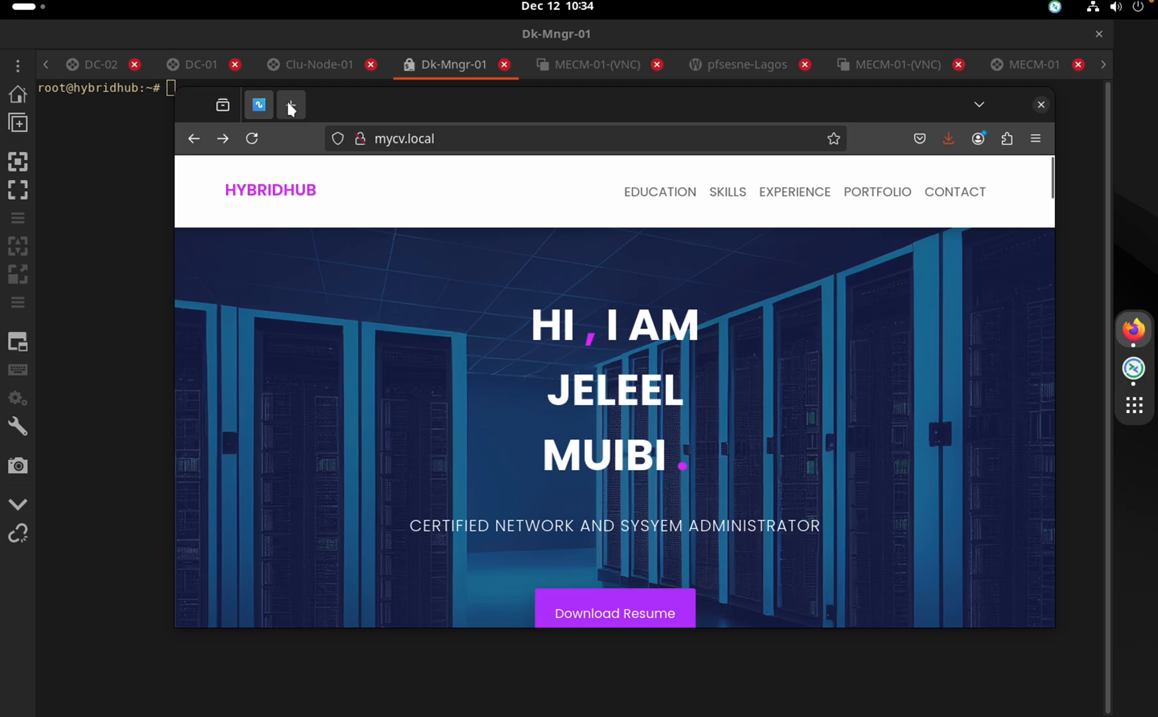
{"action": "left_click", "coordinate": [289, 105]}
{"action": "type", "text": "172.16.10.14/"}
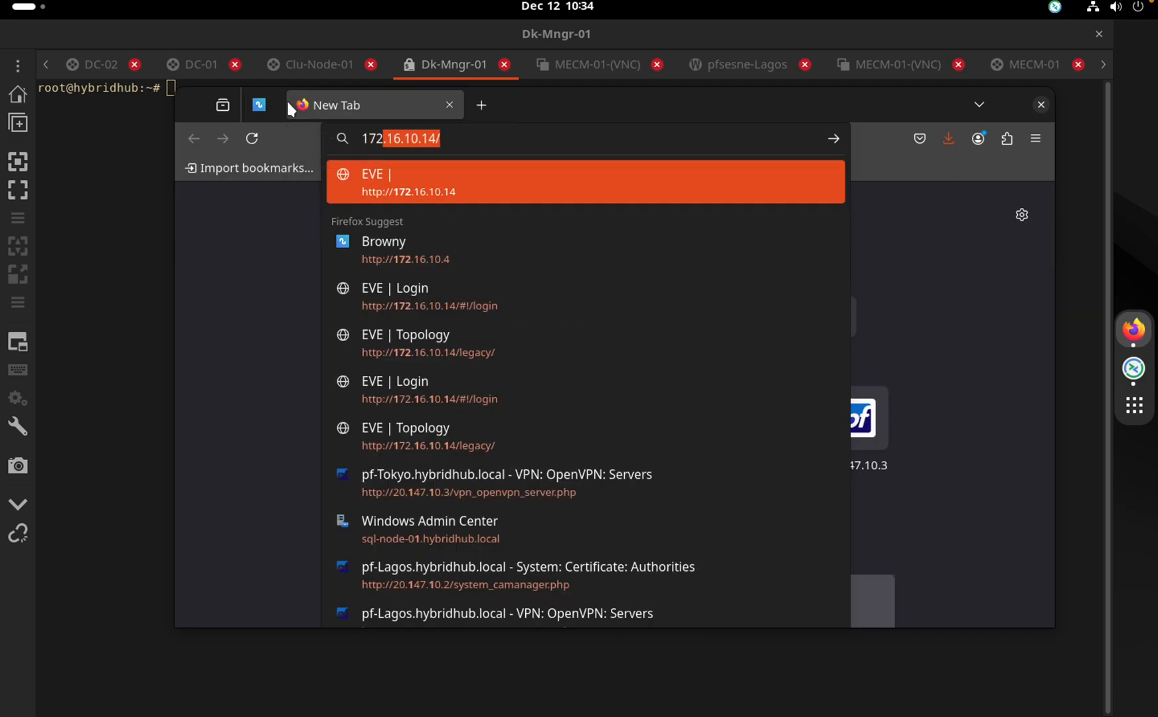
{"action": "key", "text": "Right"}
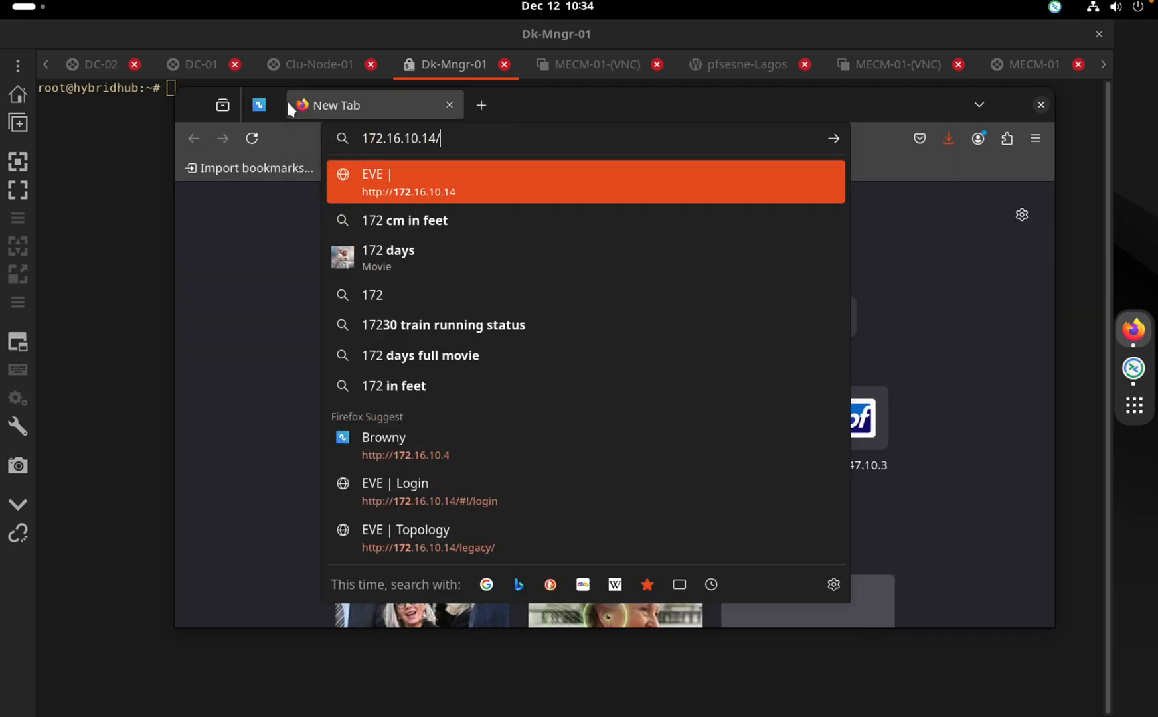
{"action": "key", "text": "BackSpace"}
{"action": "key", "text": "BackSpace"}
{"action": "key", "text": "BackSpace"}
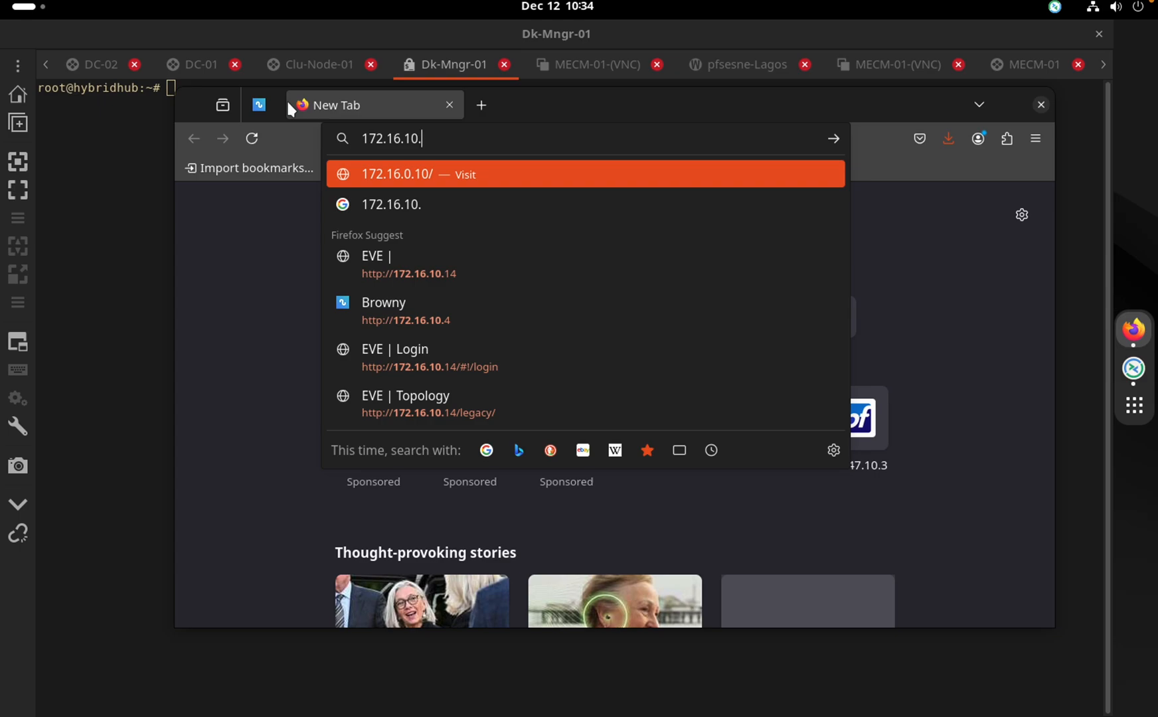
{"action": "type", "text": "3"}
{"action": "key", "text": "Return"}
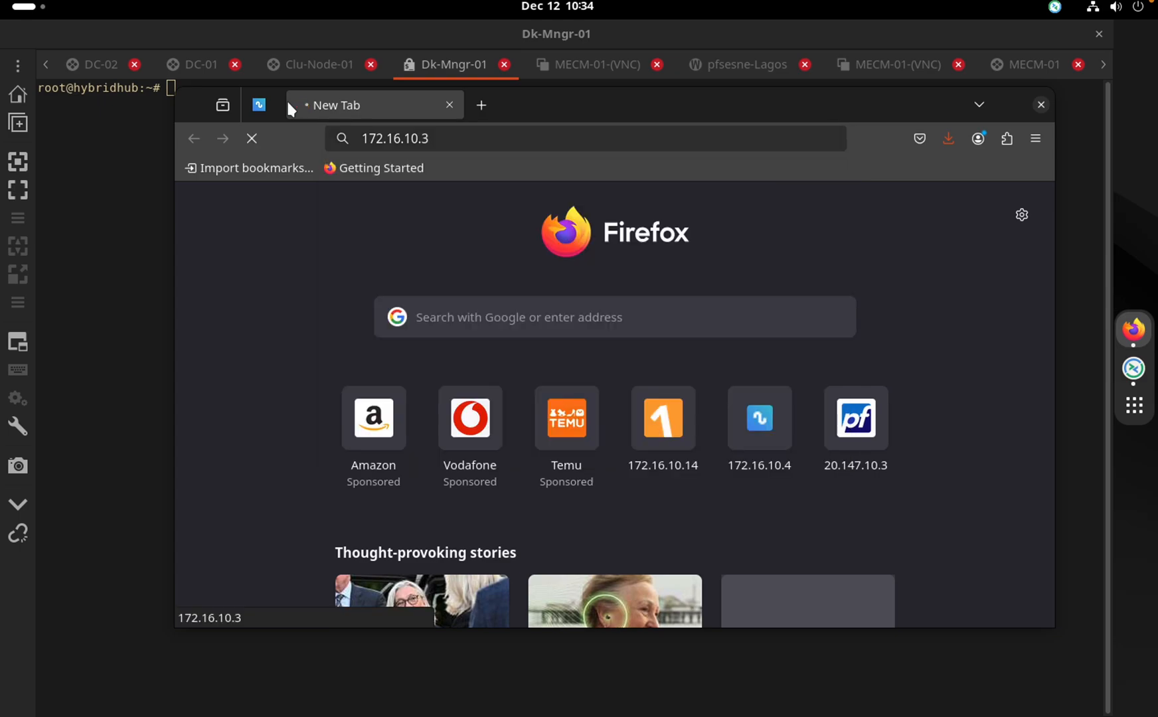
Change the new tab's address to 172.16.10.4 and load it
{"action": "left_click", "coordinate": [544, 143]}
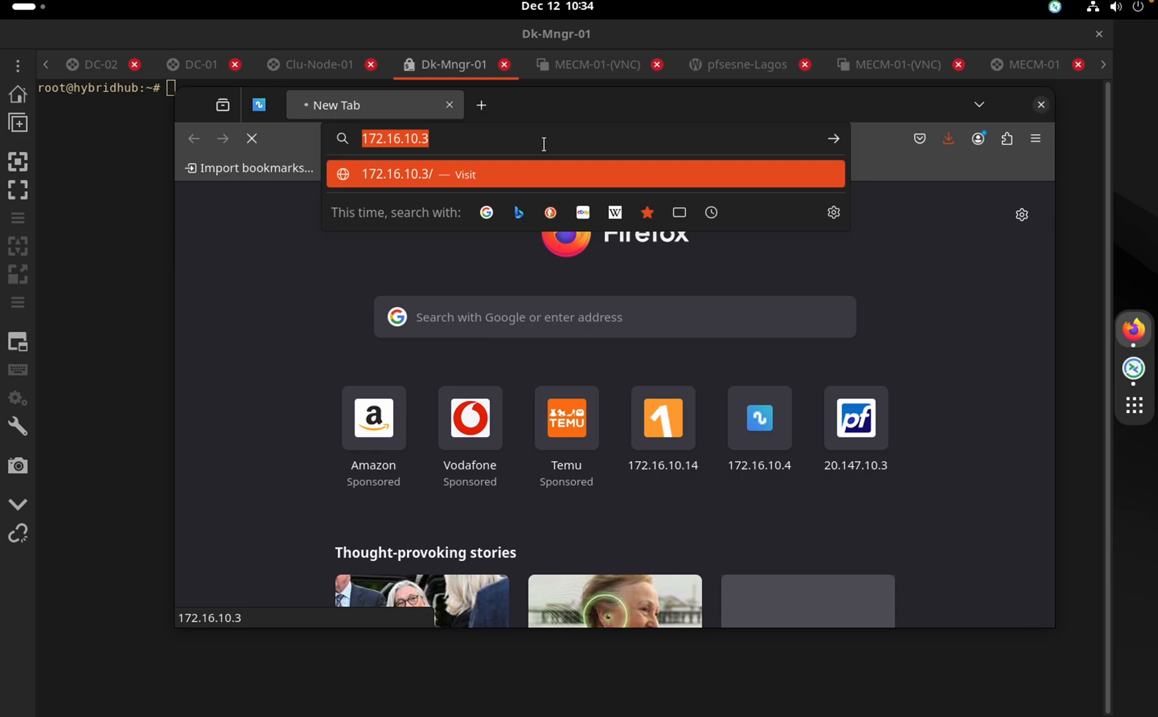
{"action": "left_click", "coordinate": [544, 144]}
{"action": "key", "text": "BackSpace"}
{"action": "type", "text": "4"}
{"action": "key", "text": "Return"}
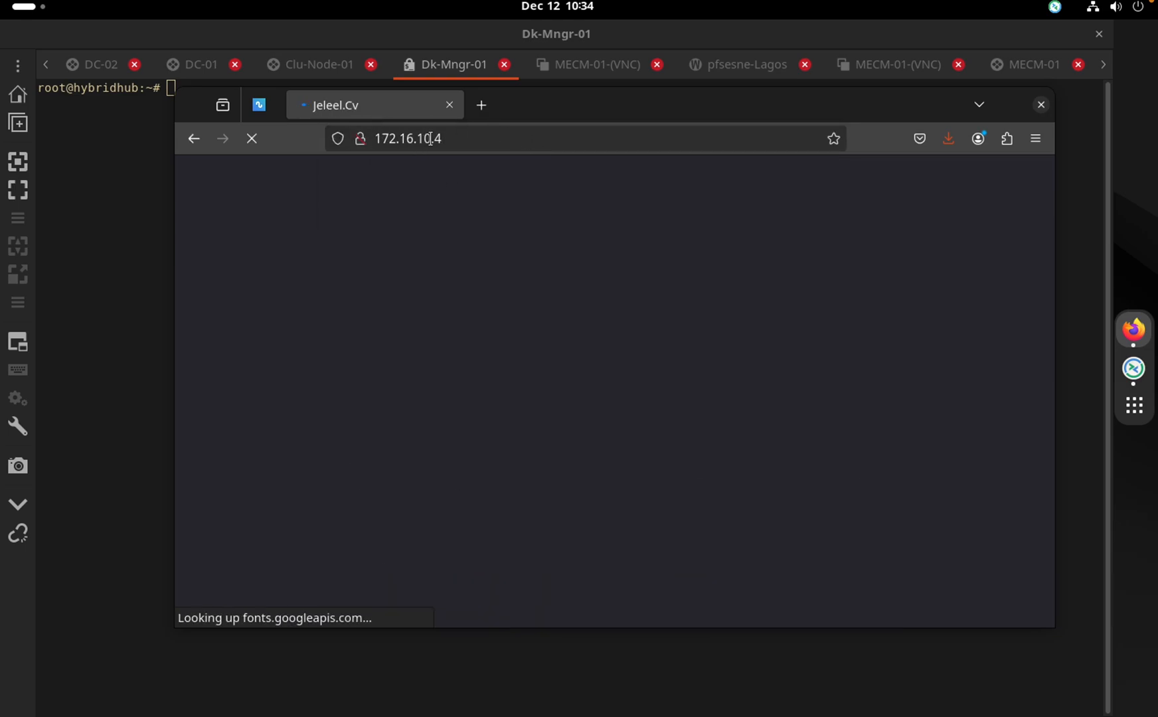
Switch to the DC-02 session and expand its hybridhub.local DNS zone
{"action": "left_click", "coordinate": [197, 67]}
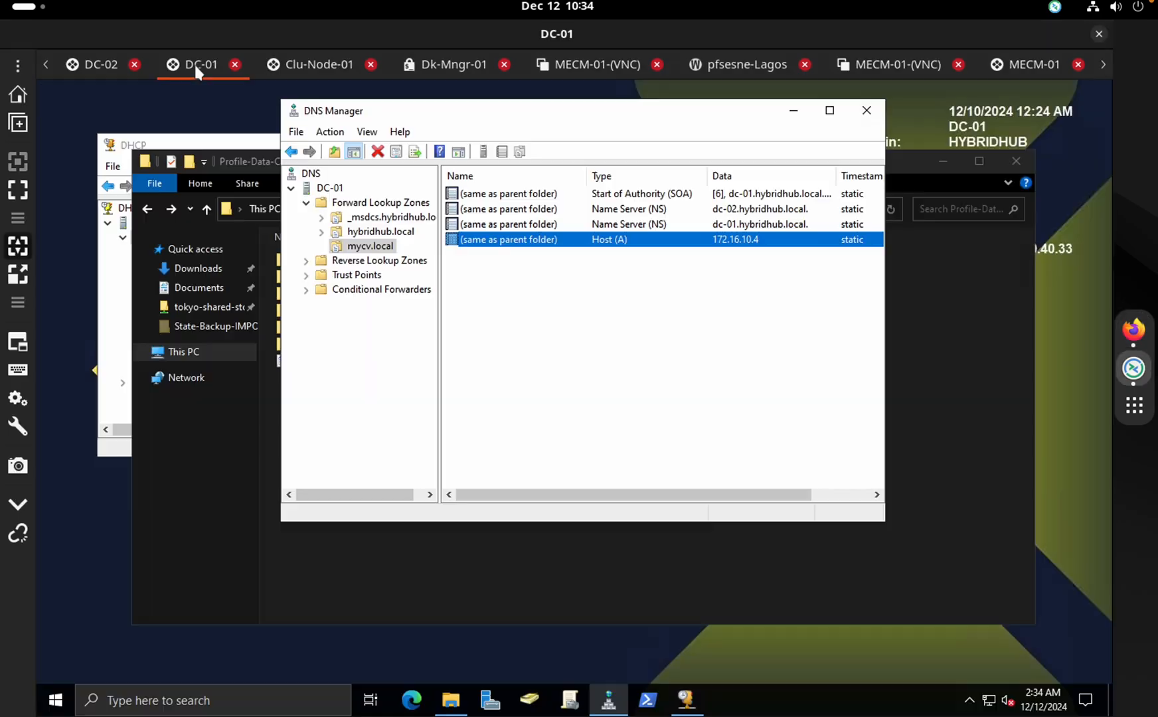
{"action": "left_click", "coordinate": [101, 66]}
{"action": "left_click", "coordinate": [377, 274]}
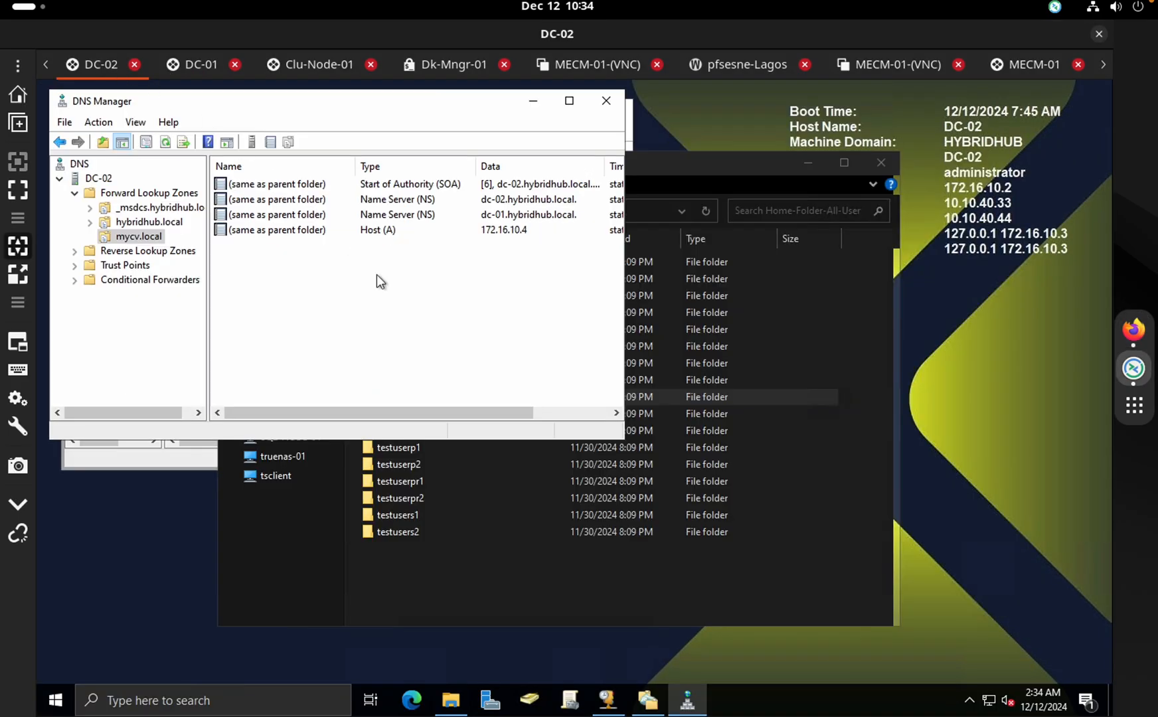
{"action": "right_click", "coordinate": [376, 274]}
{"action": "double_click", "coordinate": [168, 224]}
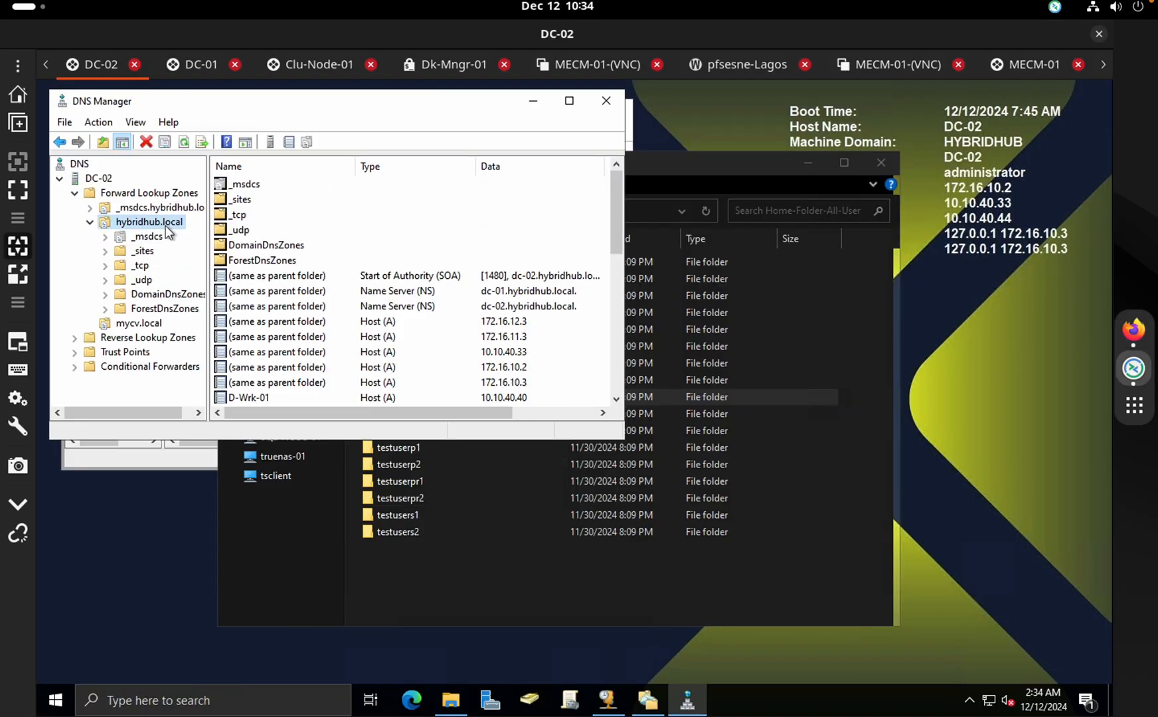
{"action": "scroll", "coordinate": [365, 327], "scroll_direction": "down", "scroll_amount": 9}
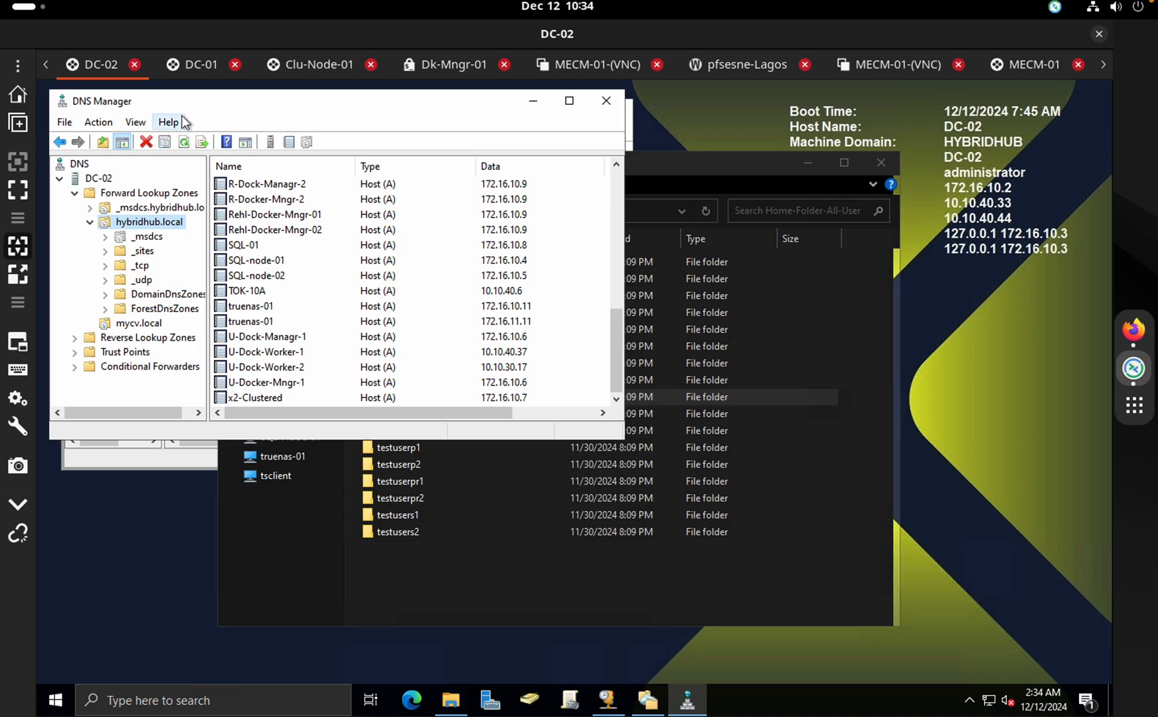
Expand DC-01's hybridhub.local zone for comparison, then return to the DC-02 session
{"action": "left_click", "coordinate": [188, 62]}
{"action": "double_click", "coordinate": [381, 233]}
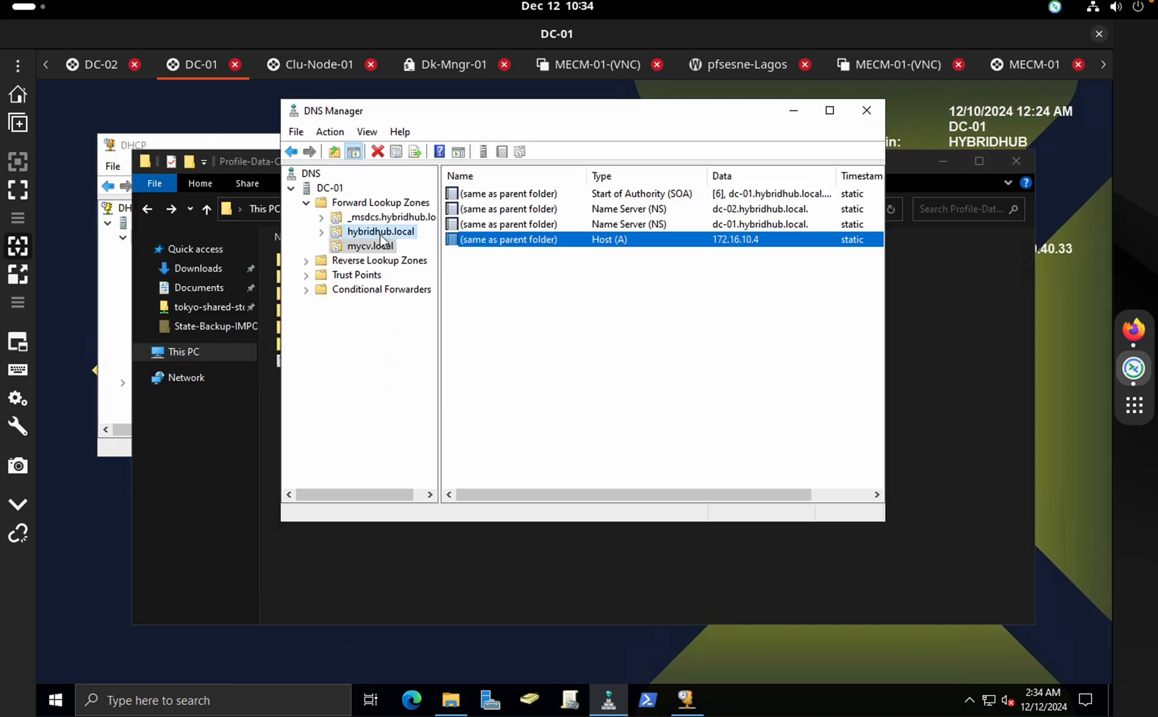
{"action": "scroll", "coordinate": [491, 284], "scroll_direction": "down", "scroll_amount": 7}
{"action": "scroll", "coordinate": [492, 284], "scroll_direction": "up", "scroll_amount": 5}
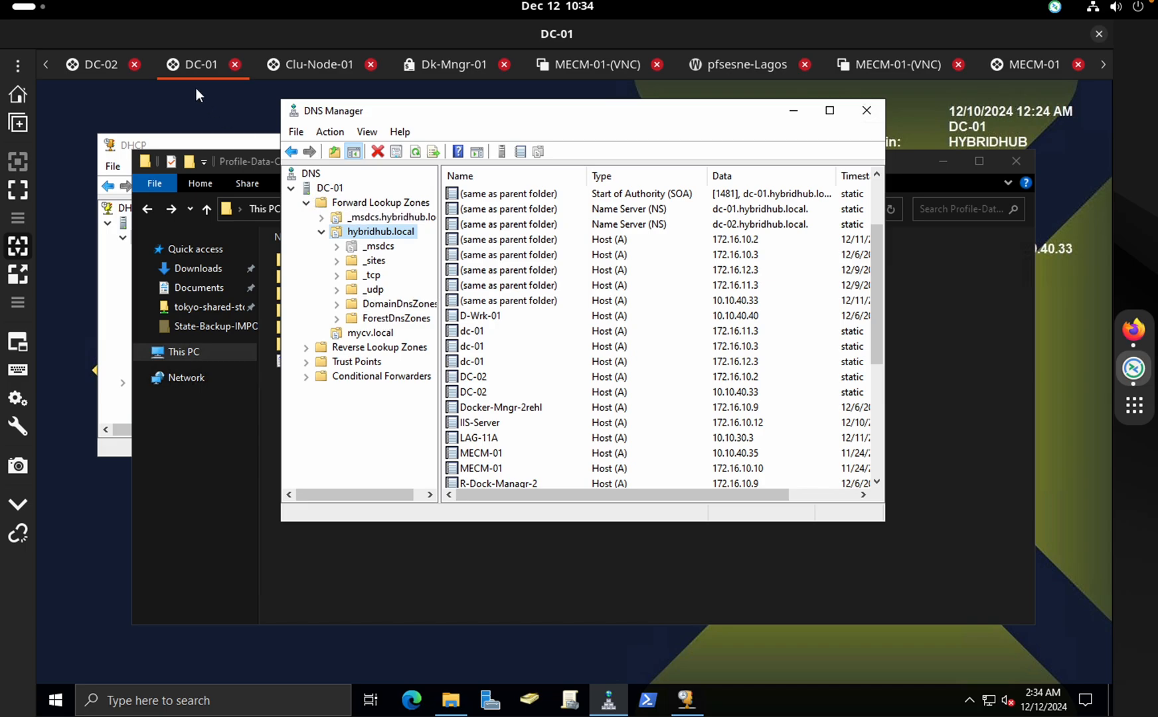
{"action": "left_click", "coordinate": [100, 64]}
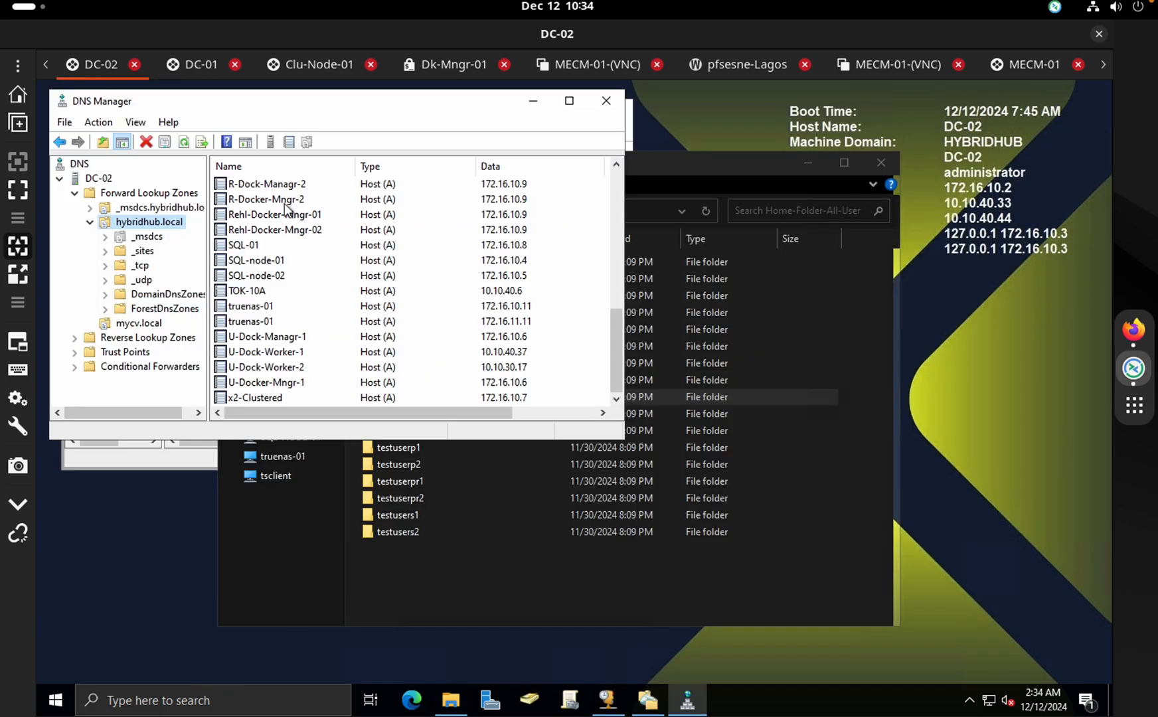
Start a New Host record in hybridhub.local, cancel it, and show the mycv.local zone records
{"action": "right_click", "coordinate": [125, 223]}
{"action": "left_click", "coordinate": [197, 273]}
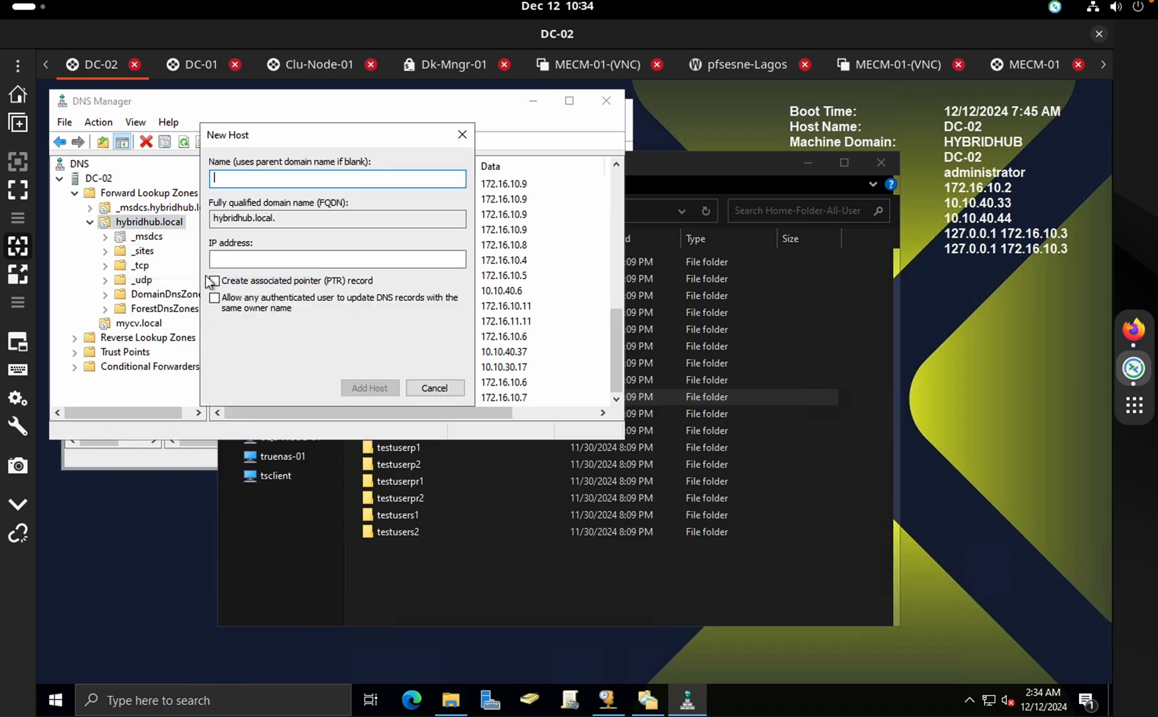
{"action": "left_click", "coordinate": [431, 389]}
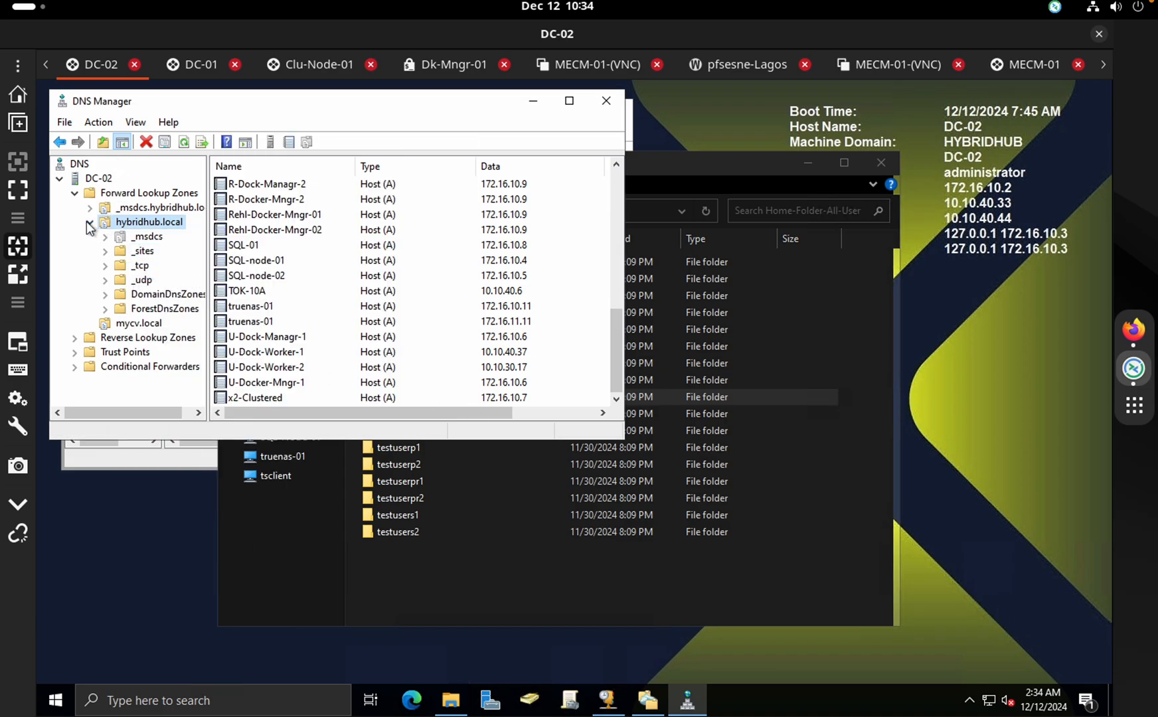
{"action": "left_click", "coordinate": [136, 324]}
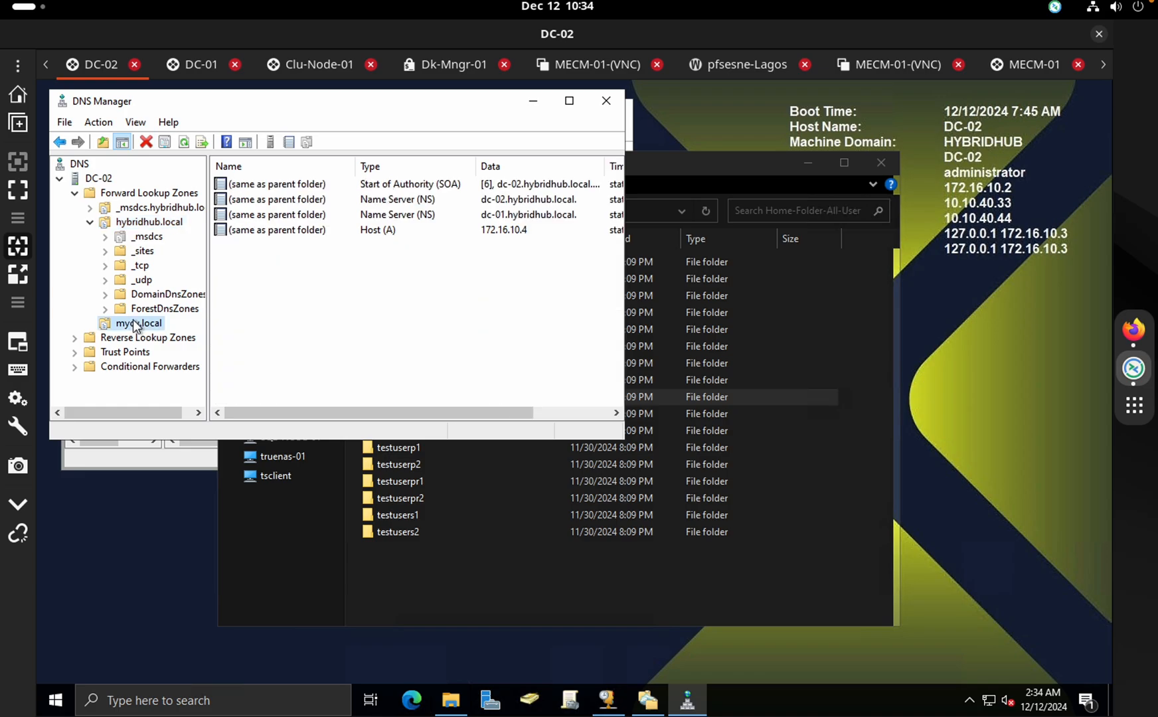
{"action": "left_click_drag", "start_coordinate": [279, 412], "coordinate": [356, 413]}
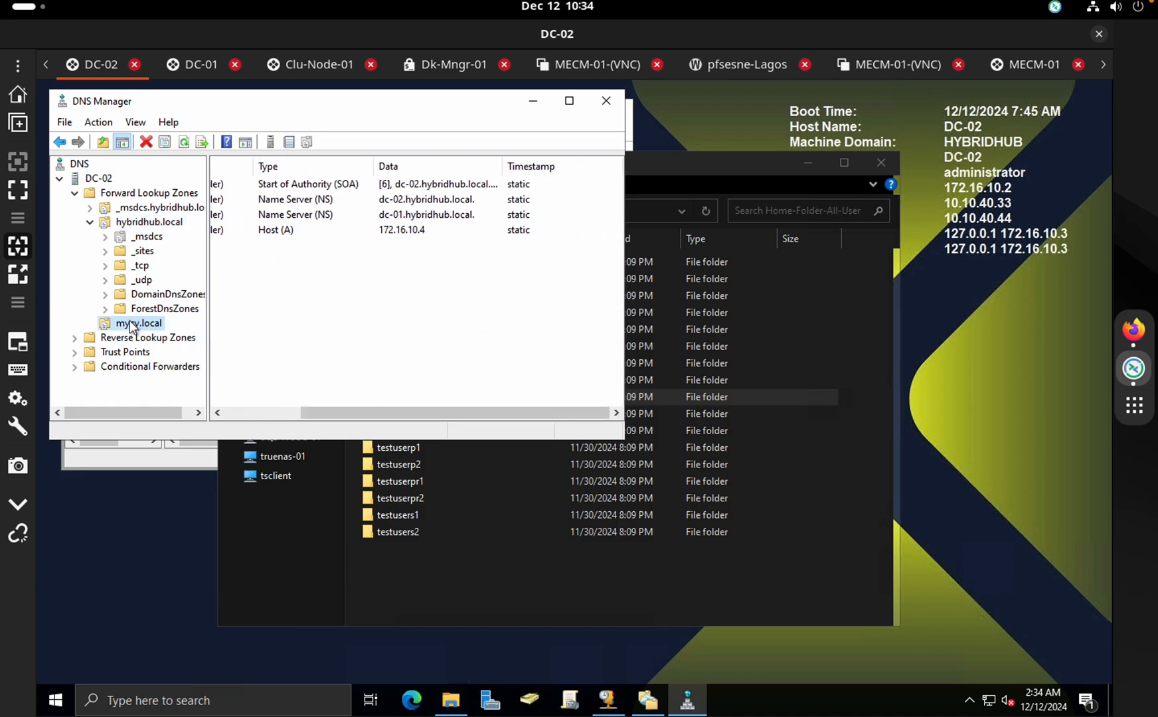
Check the ForestDnsZones and mycv.local records, then bring the Home-Folder-All-User window and Firefox forward
{"action": "left_click", "coordinate": [741, 155]}
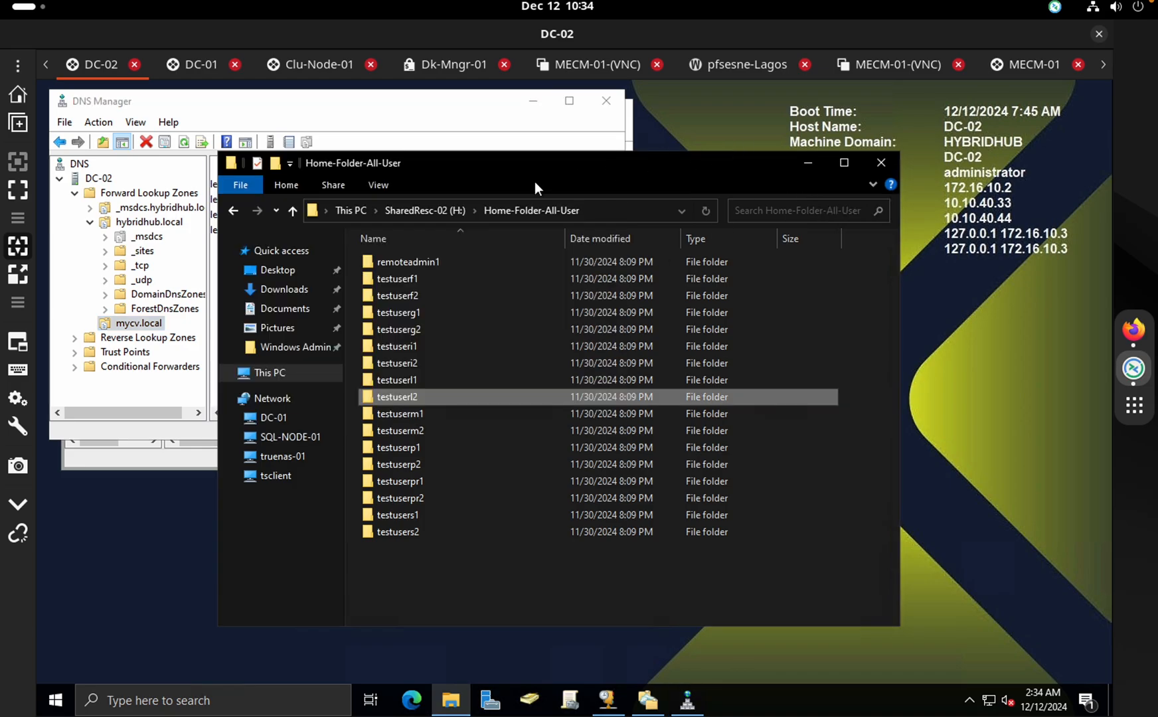
{"action": "left_click", "coordinate": [417, 114]}
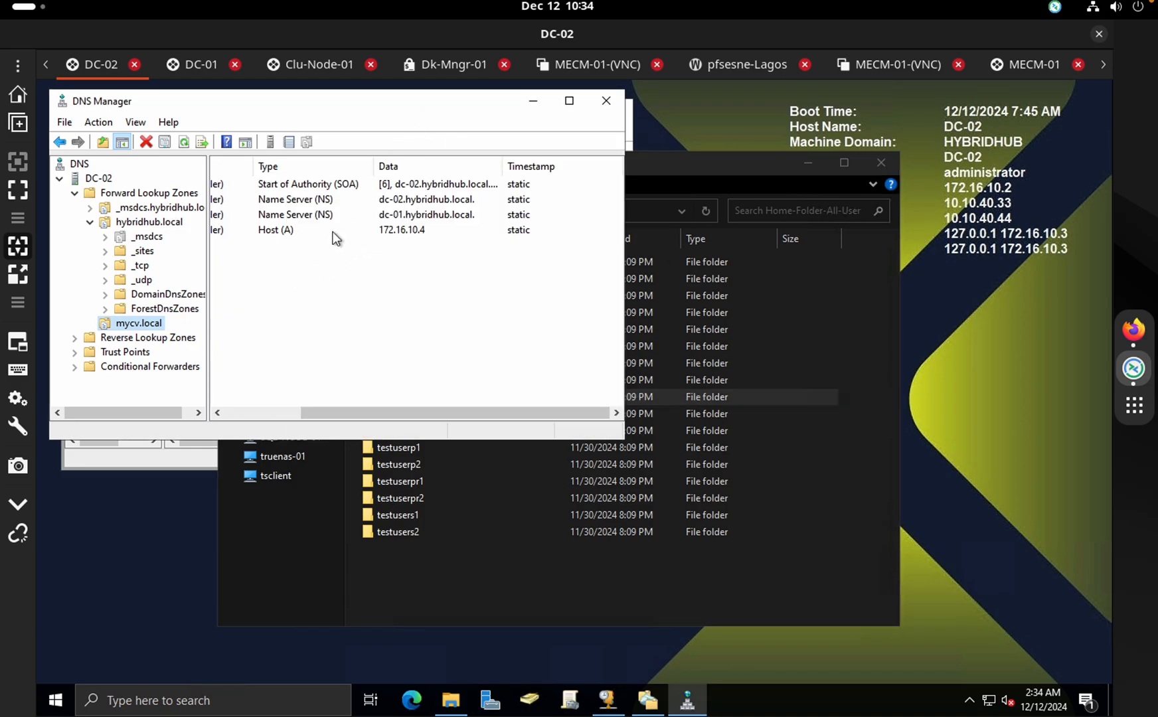
{"action": "left_click", "coordinate": [136, 309]}
{"action": "left_click", "coordinate": [152, 325]}
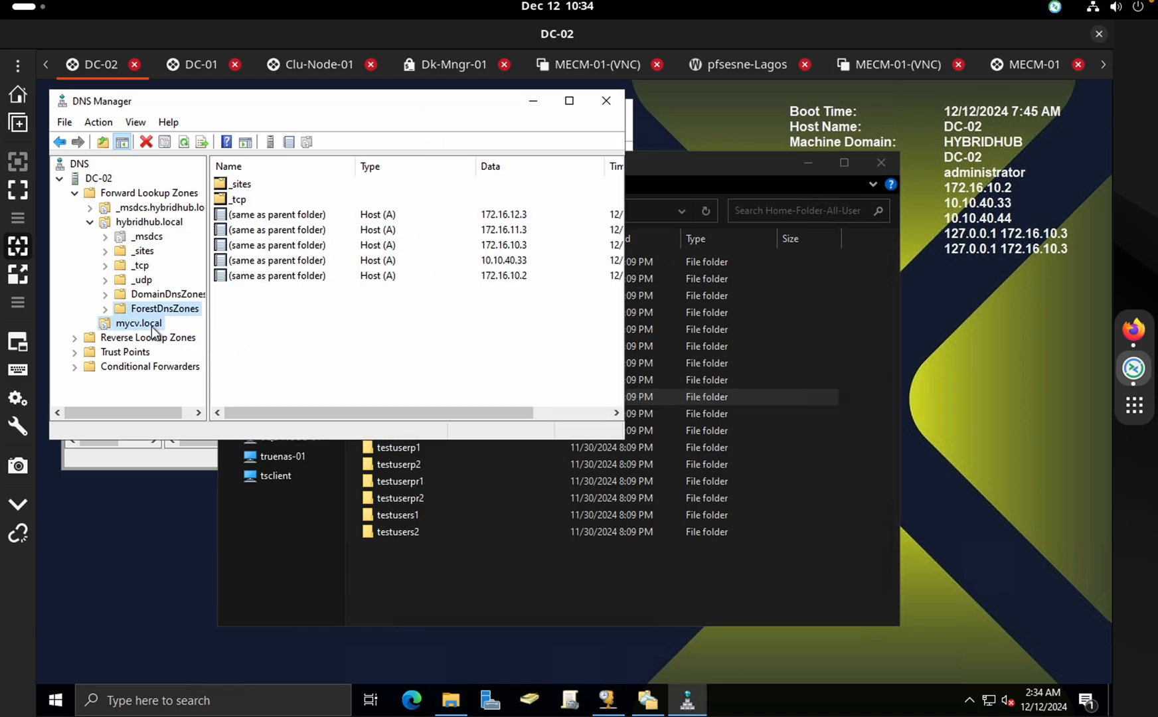
{"action": "left_click", "coordinate": [700, 161]}
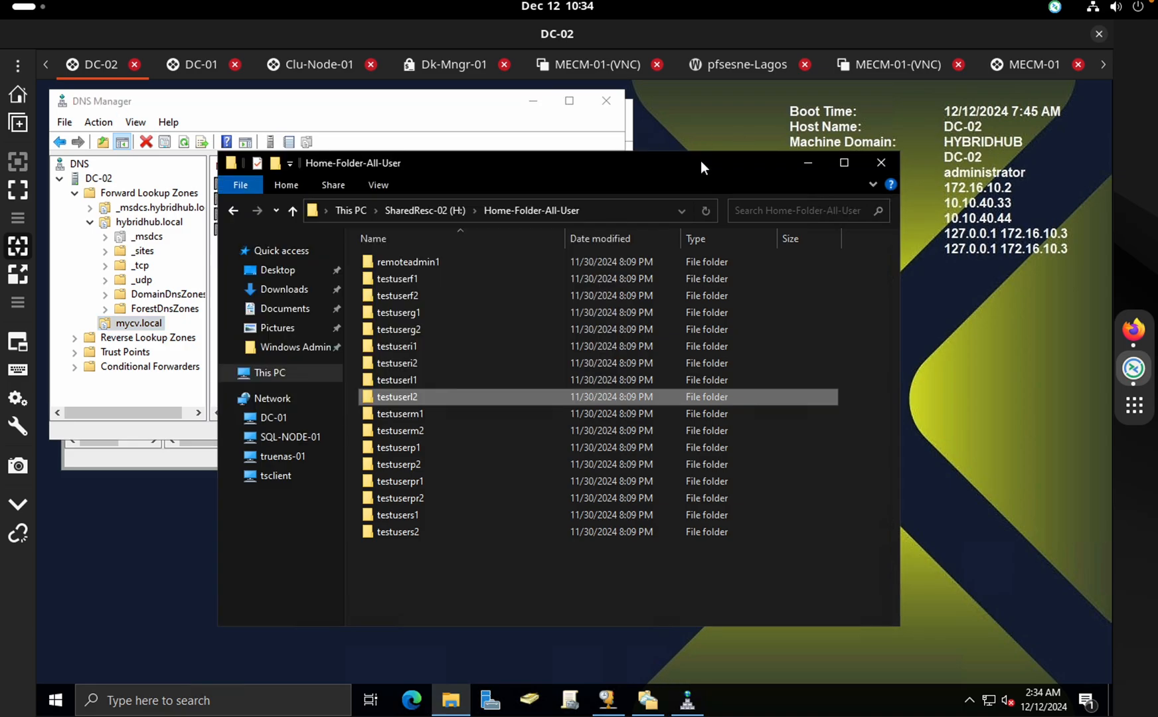
{"action": "left_click", "coordinate": [1134, 332]}
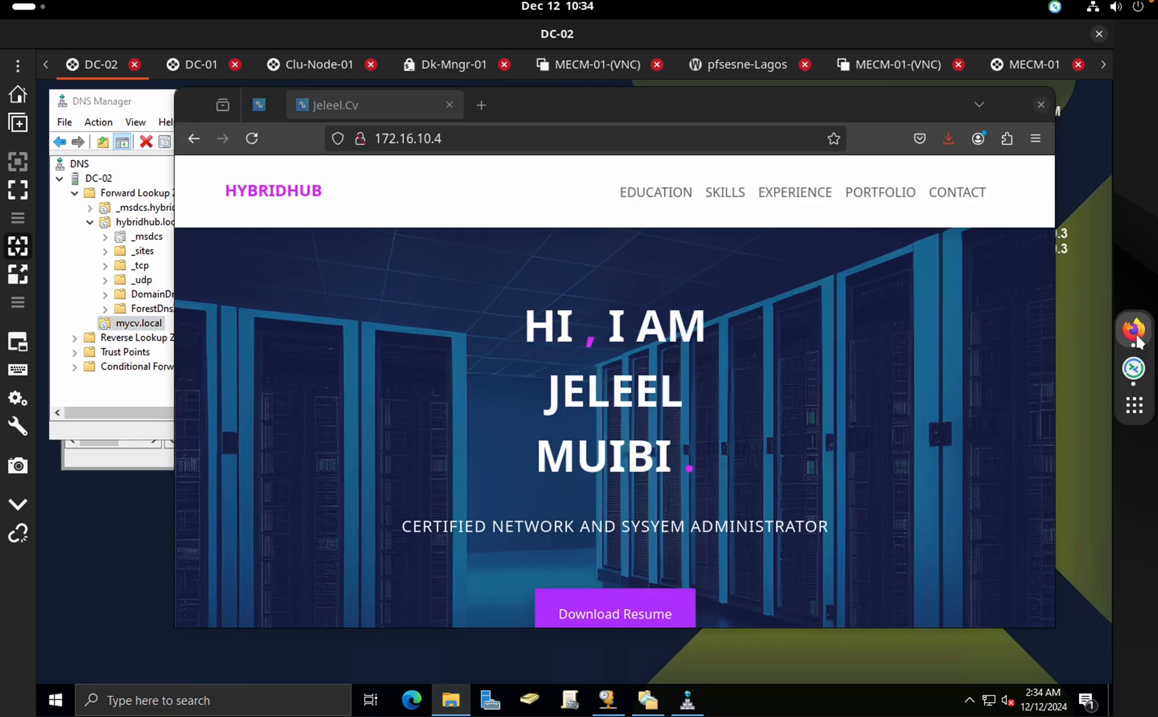
Load mycv.local in a new tab, maximize Firefox, and scroll down to the Portfolio and Contact Me sections
{"action": "left_click", "coordinate": [482, 106]}
{"action": "type", "text": "mycv.local/"}
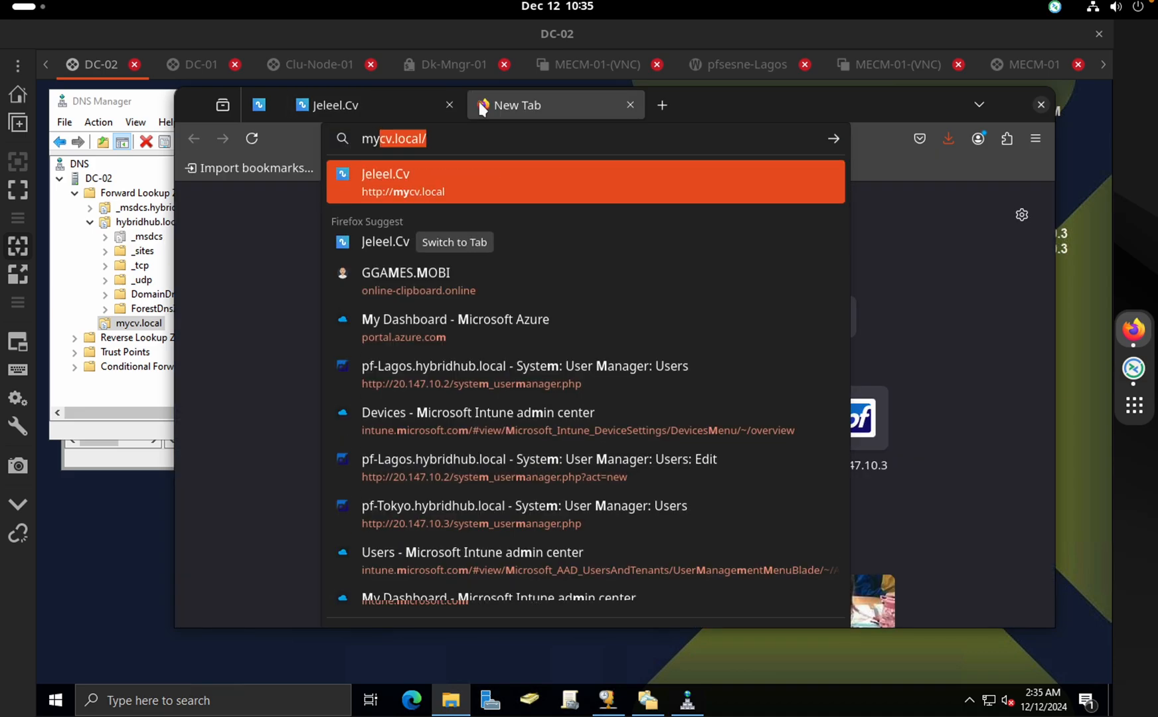
{"action": "key", "text": "Return"}
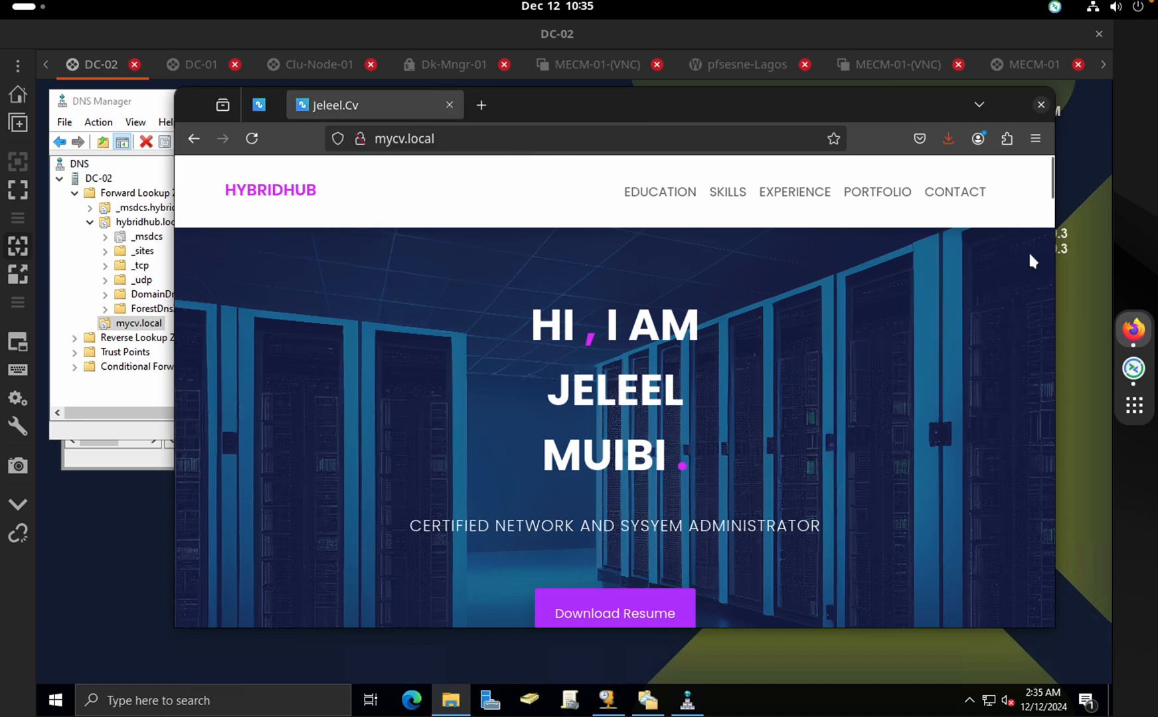
{"action": "left_click_drag", "start_coordinate": [1050, 188], "coordinate": [1049, 197]}
{"action": "scroll", "coordinate": [1050, 197], "scroll_direction": "down", "scroll_amount": 4}
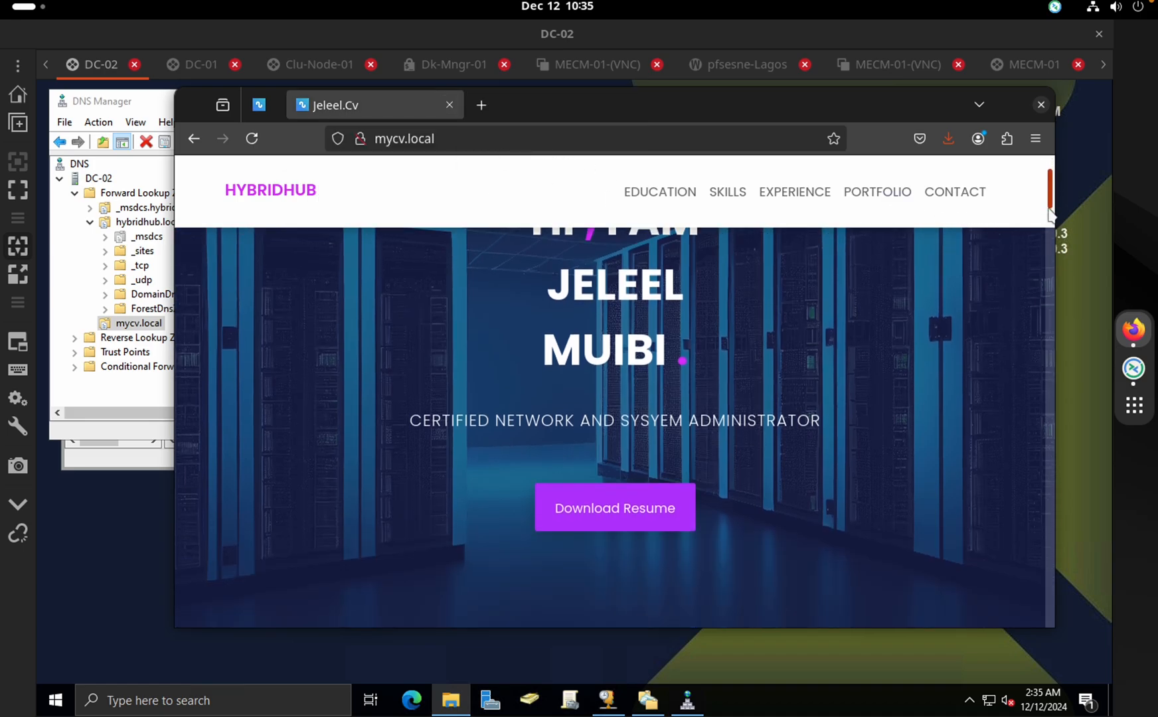
{"action": "double_click", "coordinate": [874, 111]}
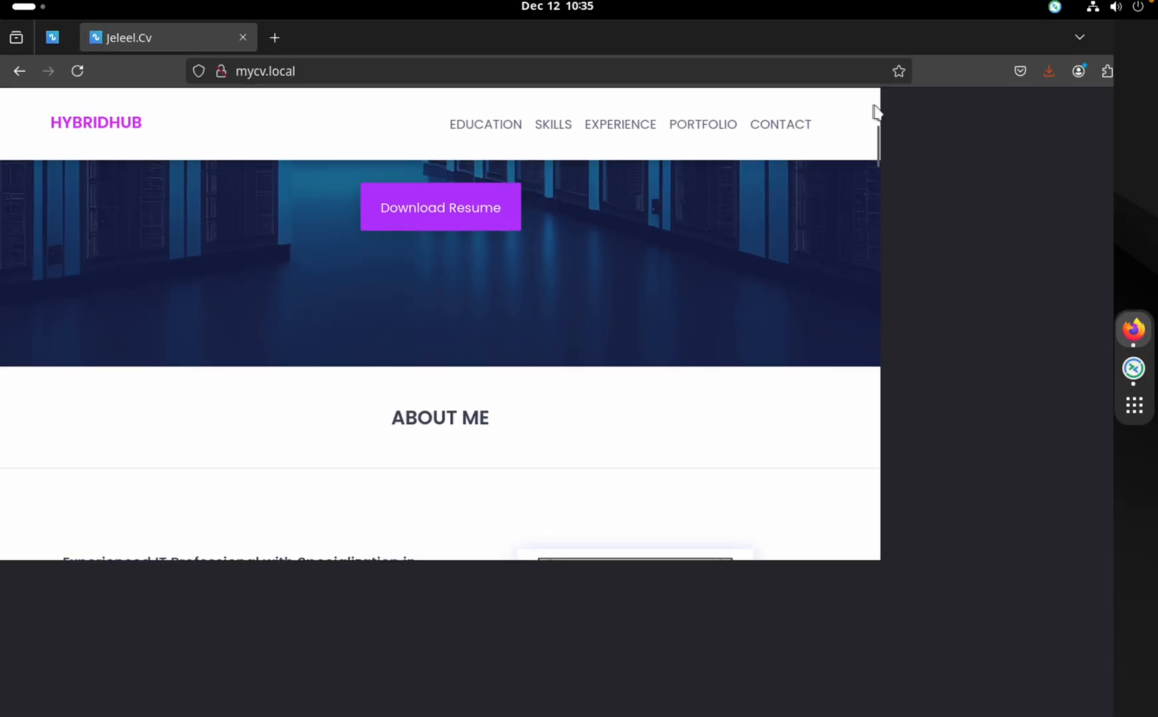
{"action": "left_click_drag", "start_coordinate": [1116, 169], "coordinate": [1093, 603]}
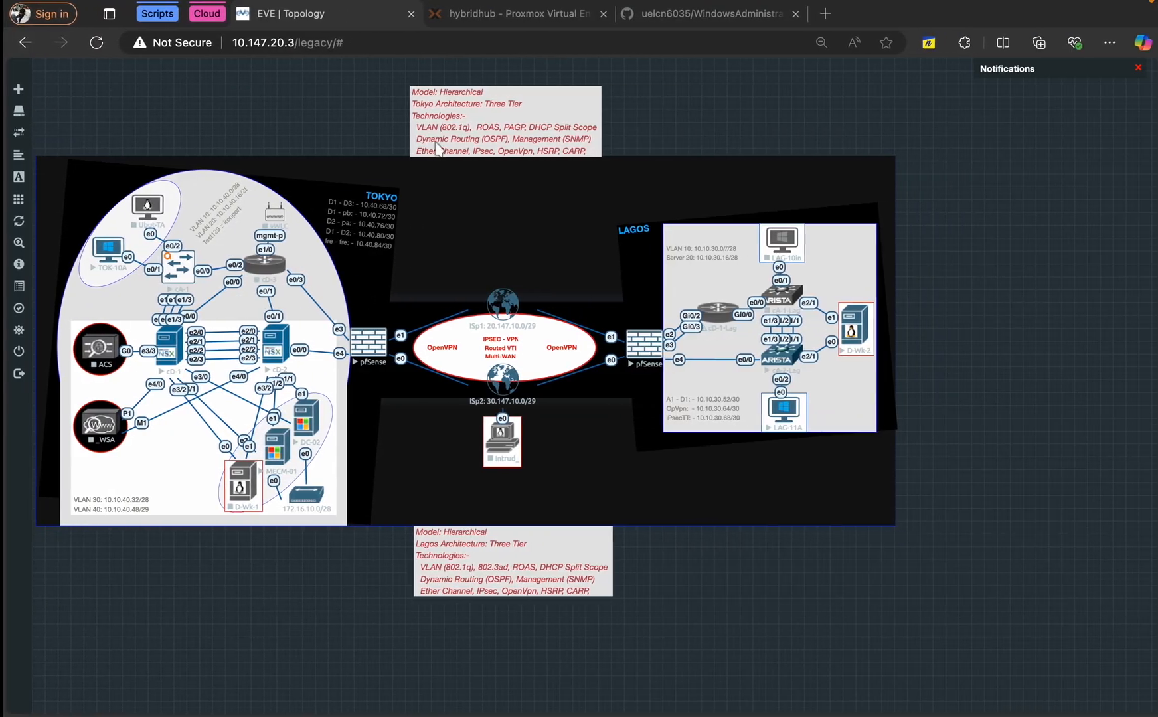
Review the user_creation_with_csv.ps1 script in the WindowsAdministration repository on GitHub
{"action": "left_click", "coordinate": [677, 13]}
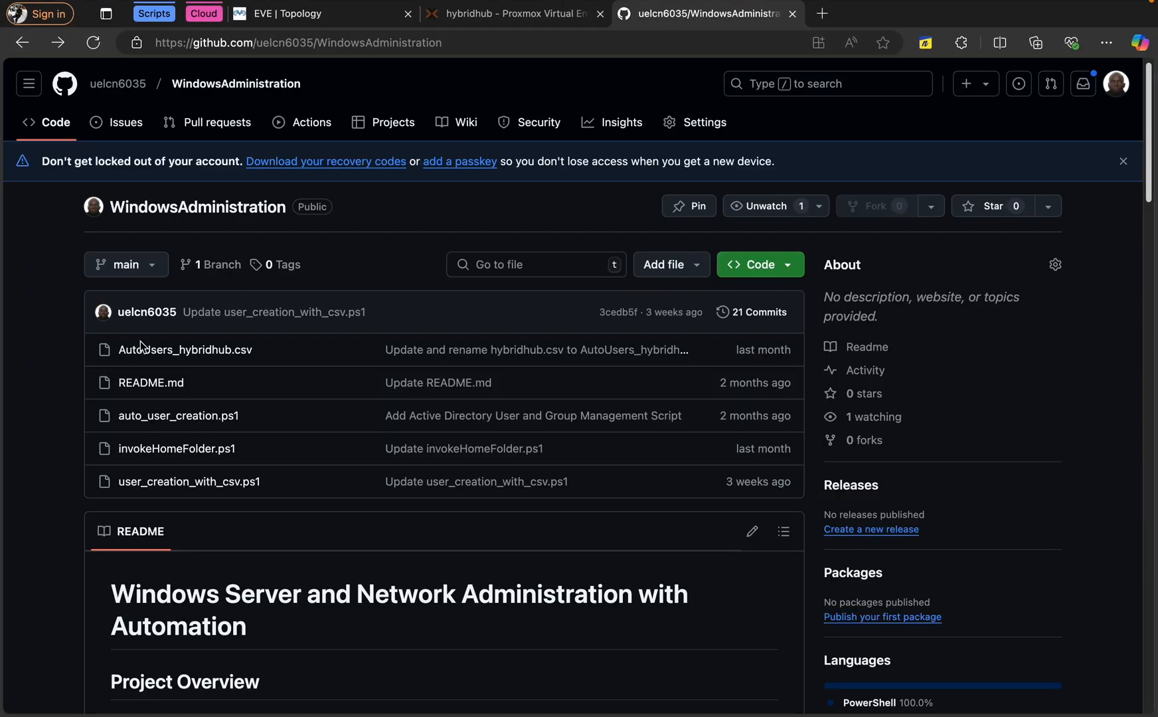
{"action": "left_click", "coordinate": [176, 484]}
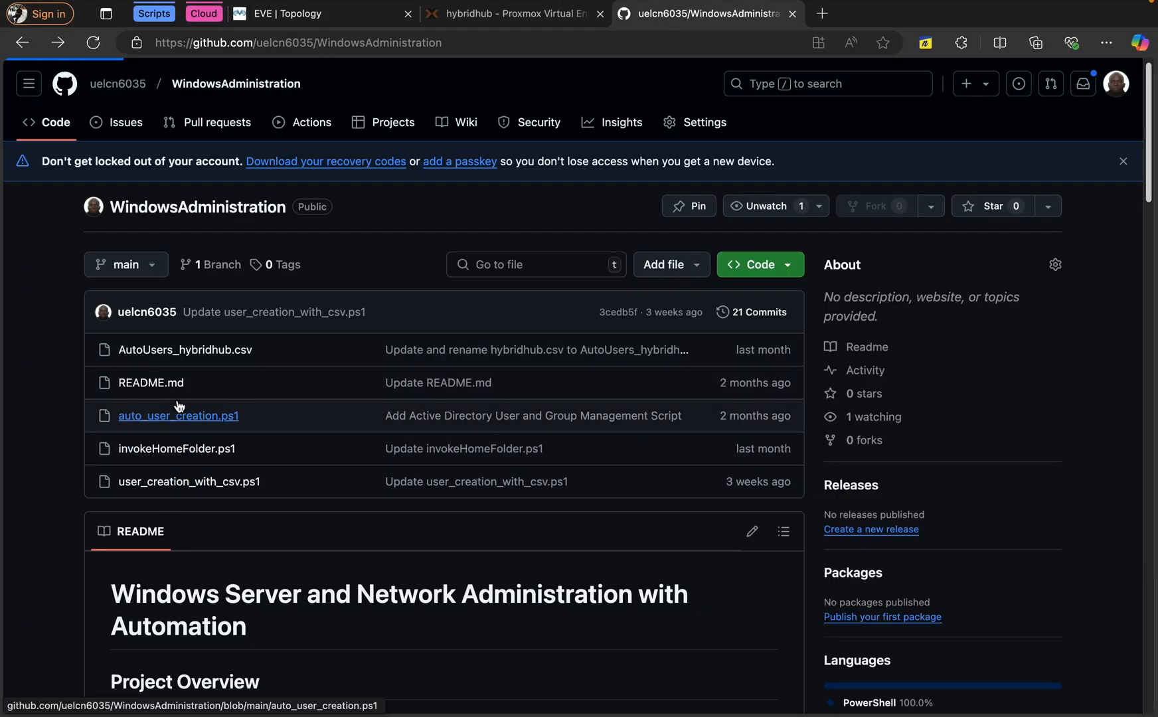
{"action": "scroll", "coordinate": [308, 408], "scroll_direction": "down", "scroll_amount": 15}
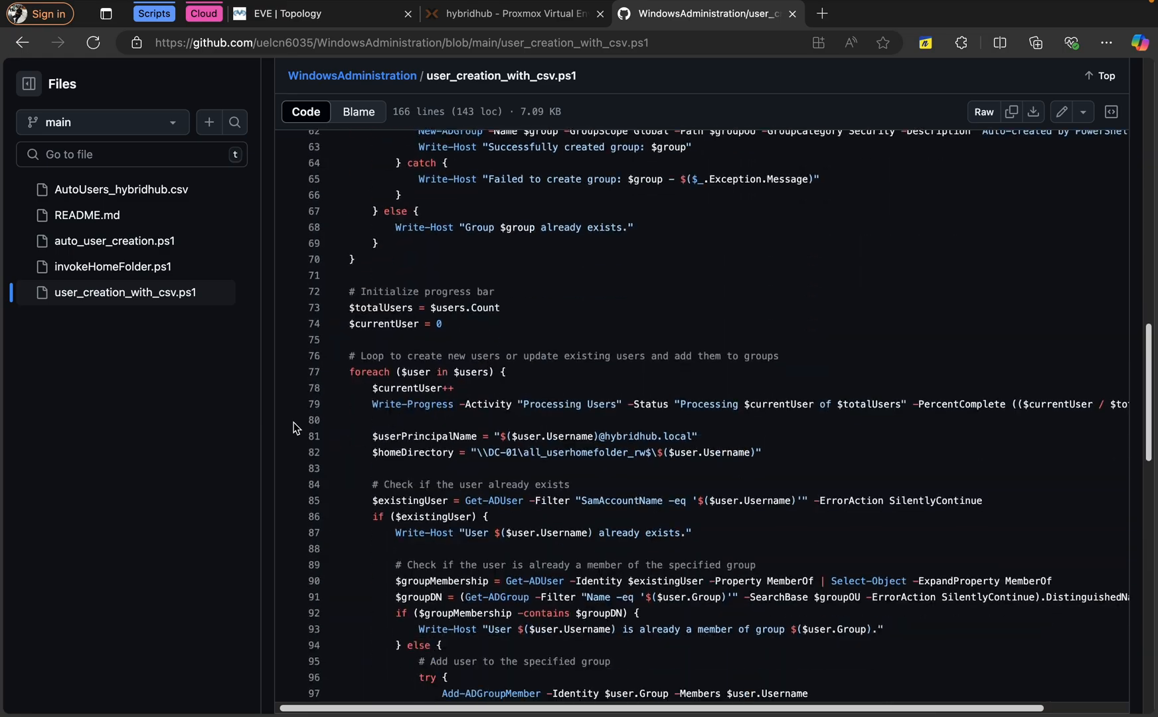
{"action": "scroll", "coordinate": [295, 429], "scroll_direction": "up", "scroll_amount": 7}
{"action": "left_click", "coordinate": [317, 75]}
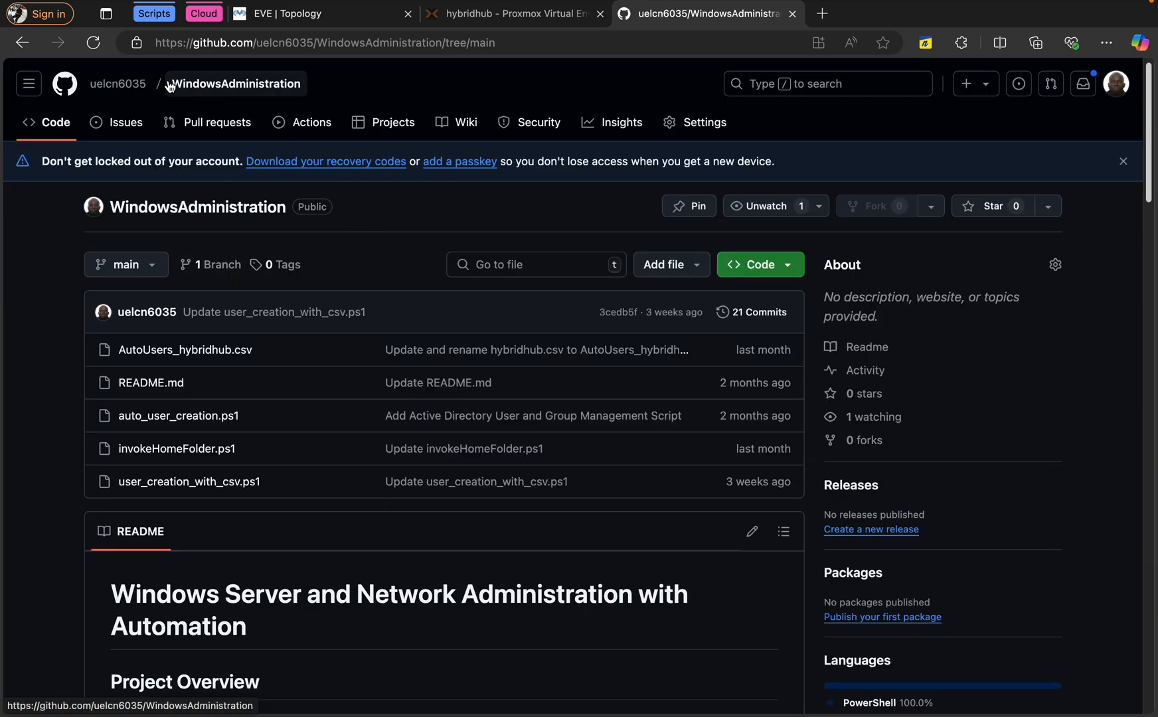
View device_data.py in Network_automation_and_Abstraction's runbooks folder, then return to the runbooks listing
{"action": "left_click", "coordinate": [117, 83]}
{"action": "scroll", "coordinate": [422, 309], "scroll_direction": "up", "scroll_amount": 1}
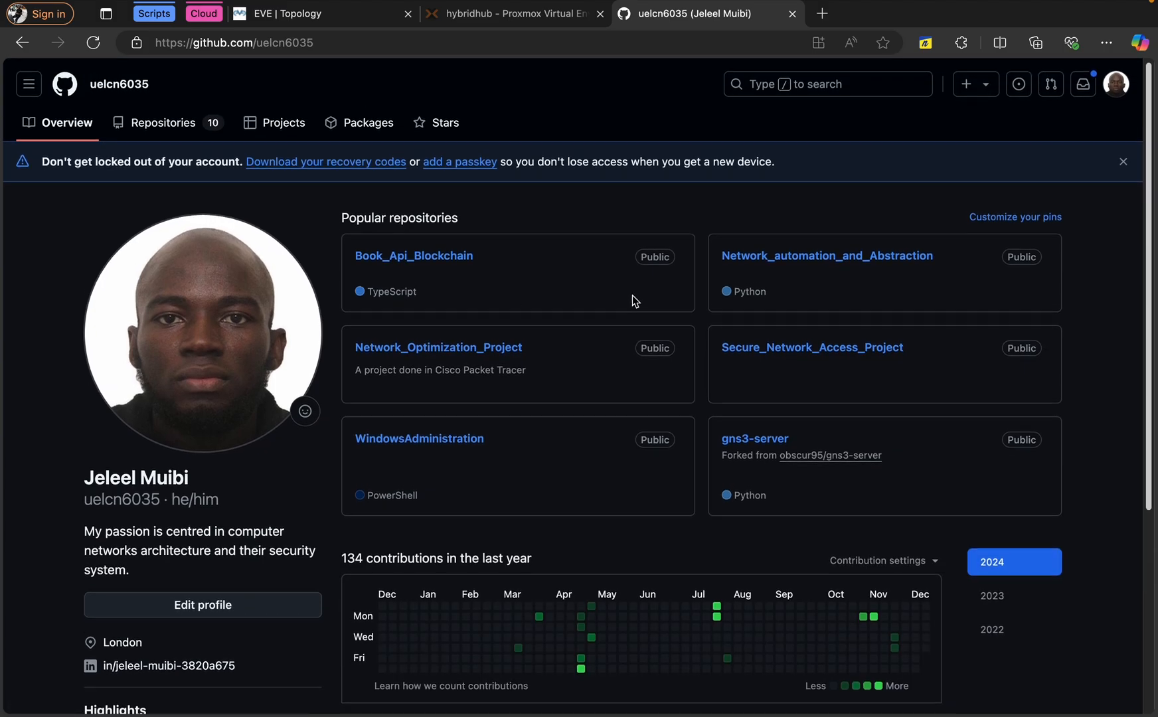
{"action": "left_click", "coordinate": [822, 258]}
{"action": "scroll", "coordinate": [466, 322], "scroll_direction": "down", "scroll_amount": 2}
{"action": "scroll", "coordinate": [466, 318], "scroll_direction": "down", "scroll_amount": 1}
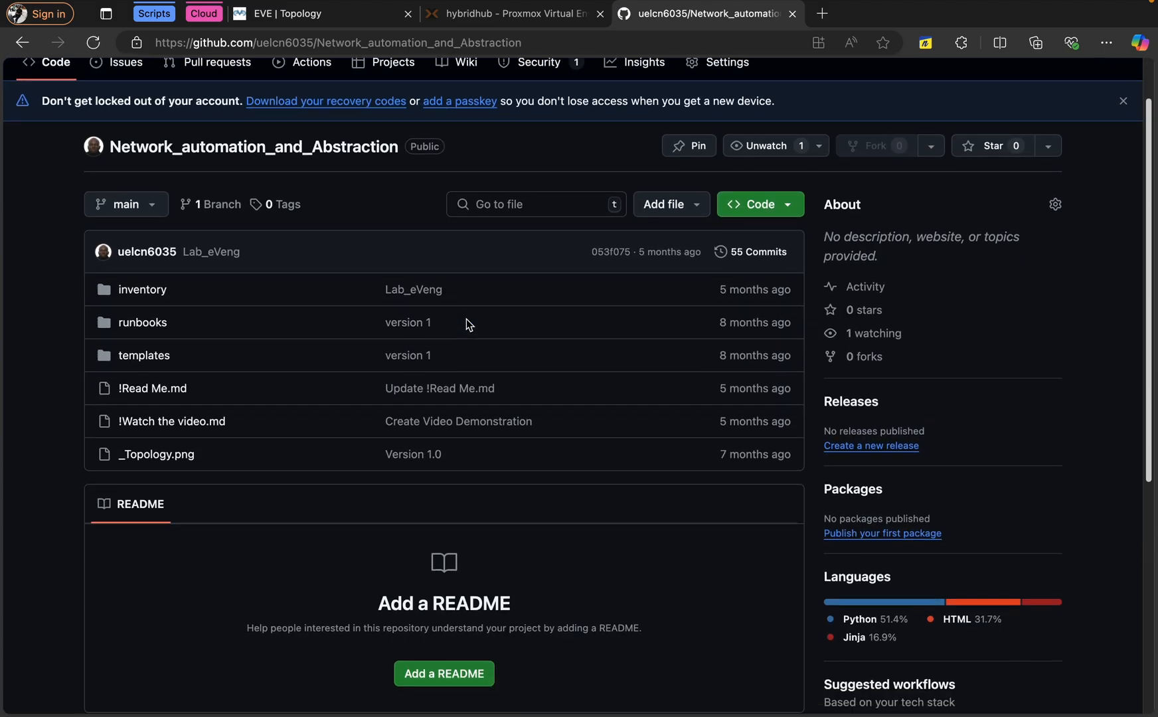
{"action": "left_click", "coordinate": [141, 320]}
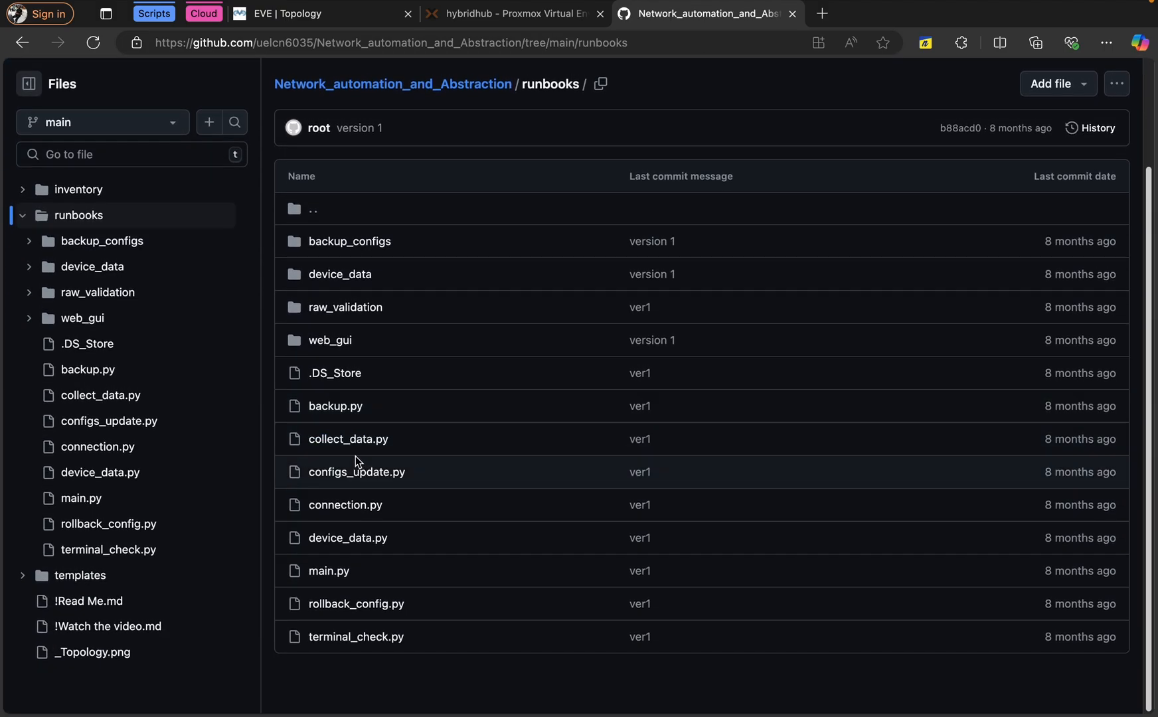
{"action": "left_click", "coordinate": [348, 539]}
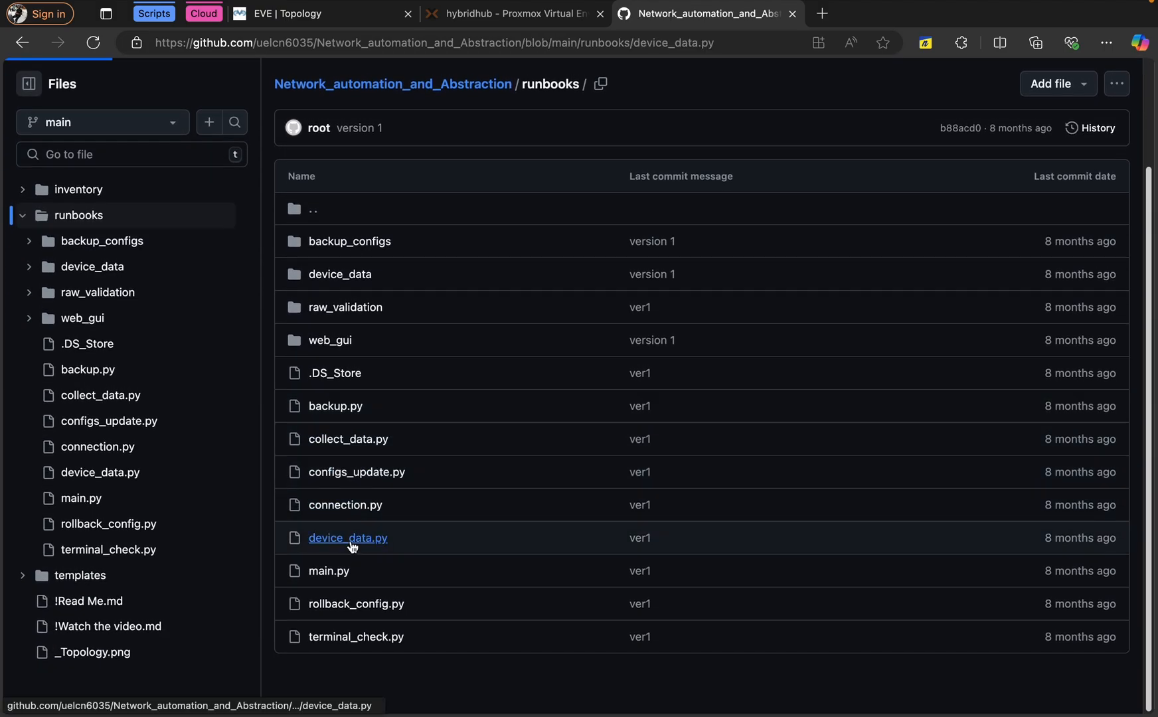
{"action": "scroll", "coordinate": [351, 541], "scroll_direction": "down", "scroll_amount": 15}
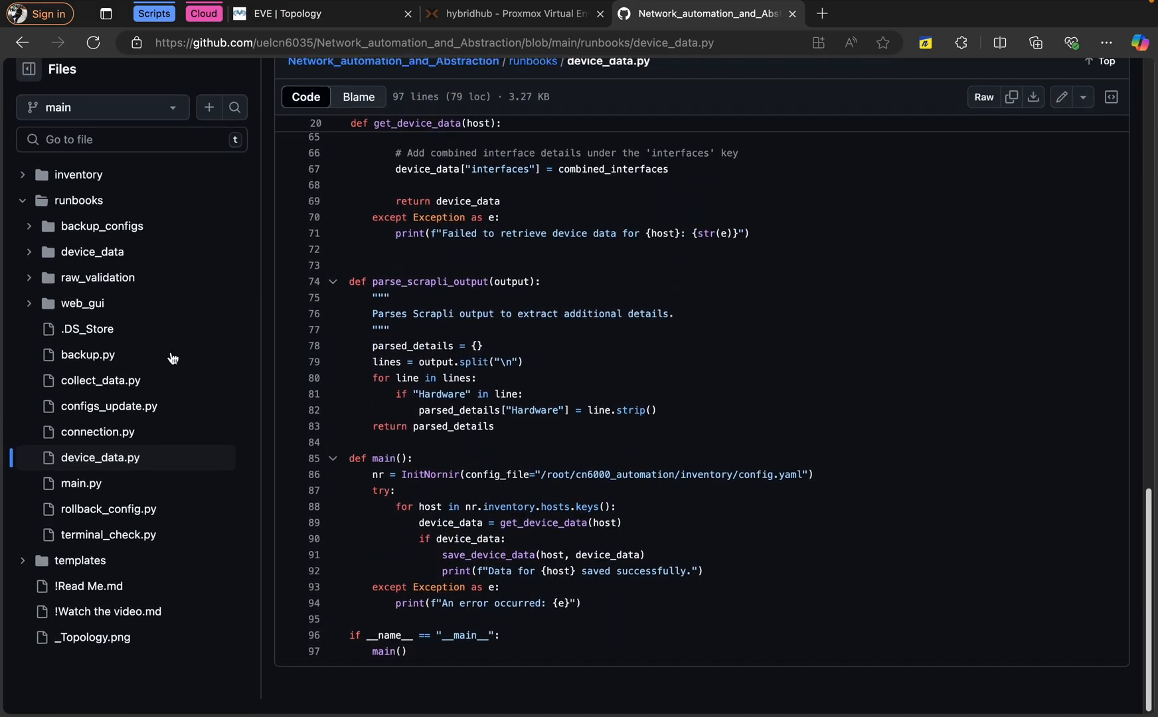
{"action": "left_click", "coordinate": [22, 44]}
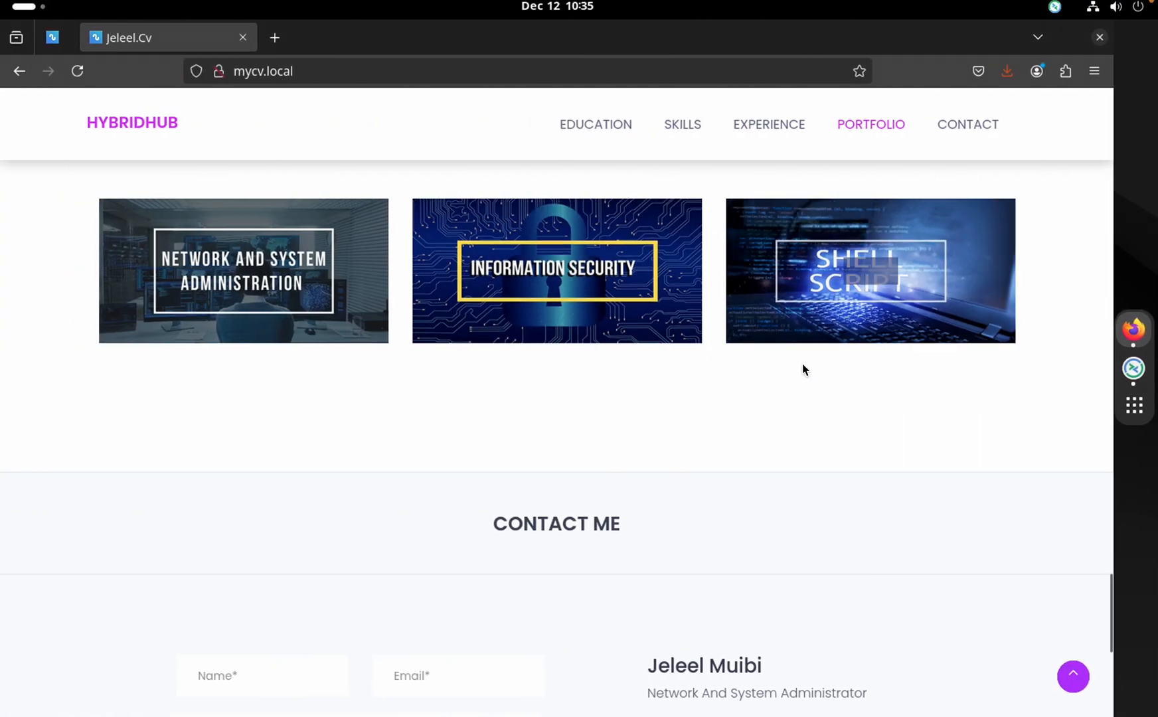
Return the CV page to its top, then switch to Remmina's Clu-Node-01 session
{"action": "scroll", "coordinate": [803, 366], "scroll_direction": "down", "scroll_amount": 4}
{"action": "left_click", "coordinate": [132, 123]}
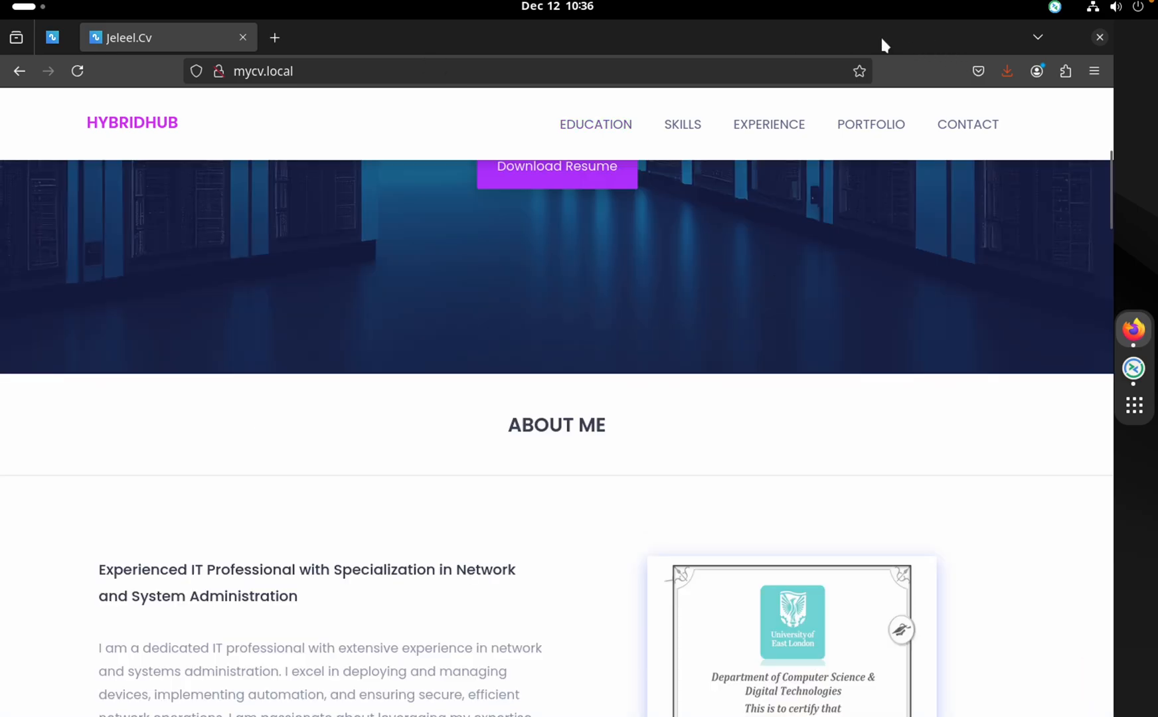
{"action": "key", "text": "alt+Tab"}
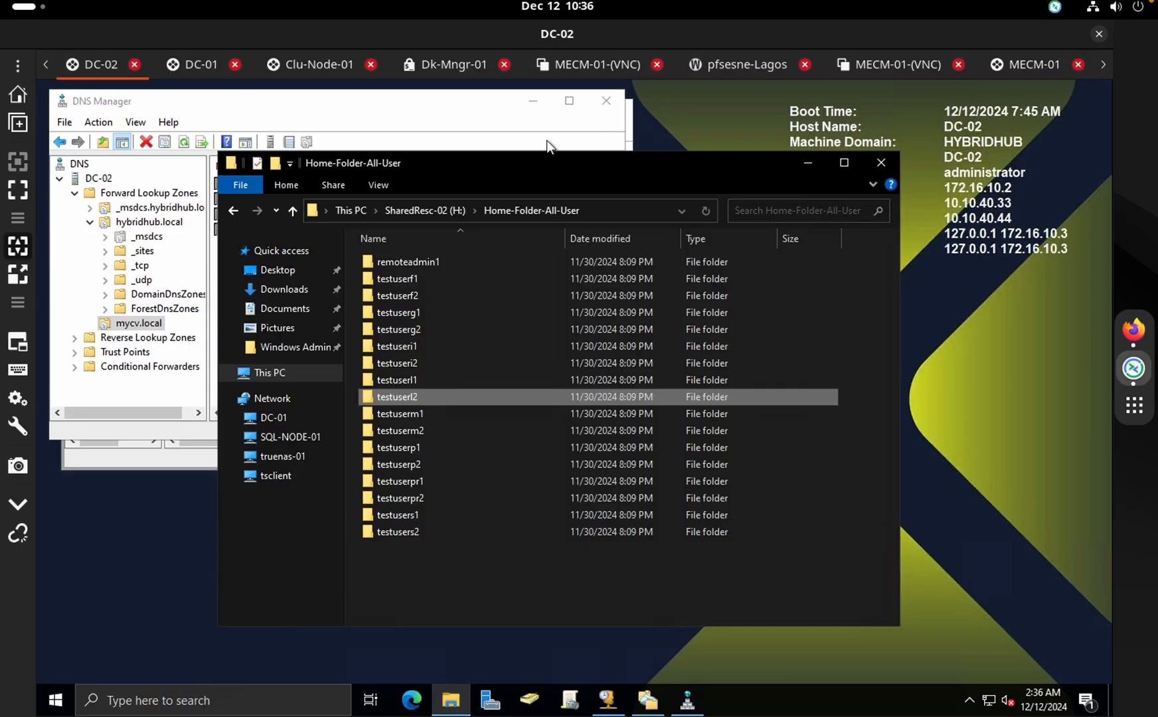
{"action": "left_click", "coordinate": [522, 115]}
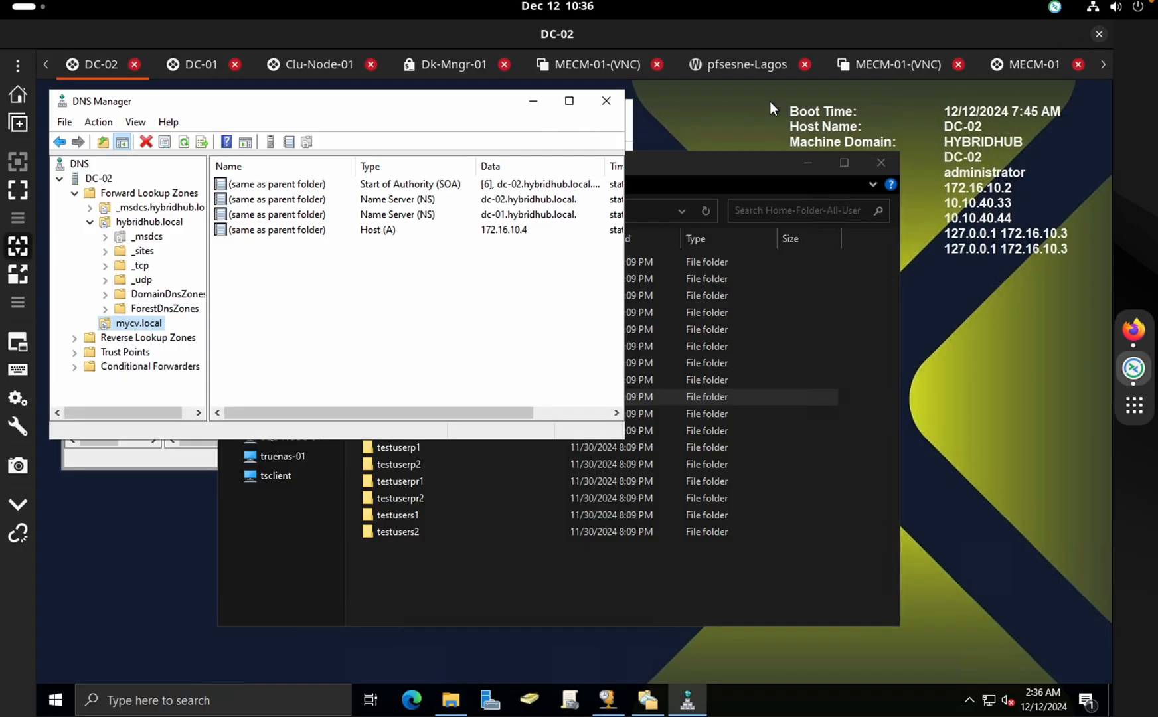
{"action": "left_click", "coordinate": [319, 64]}
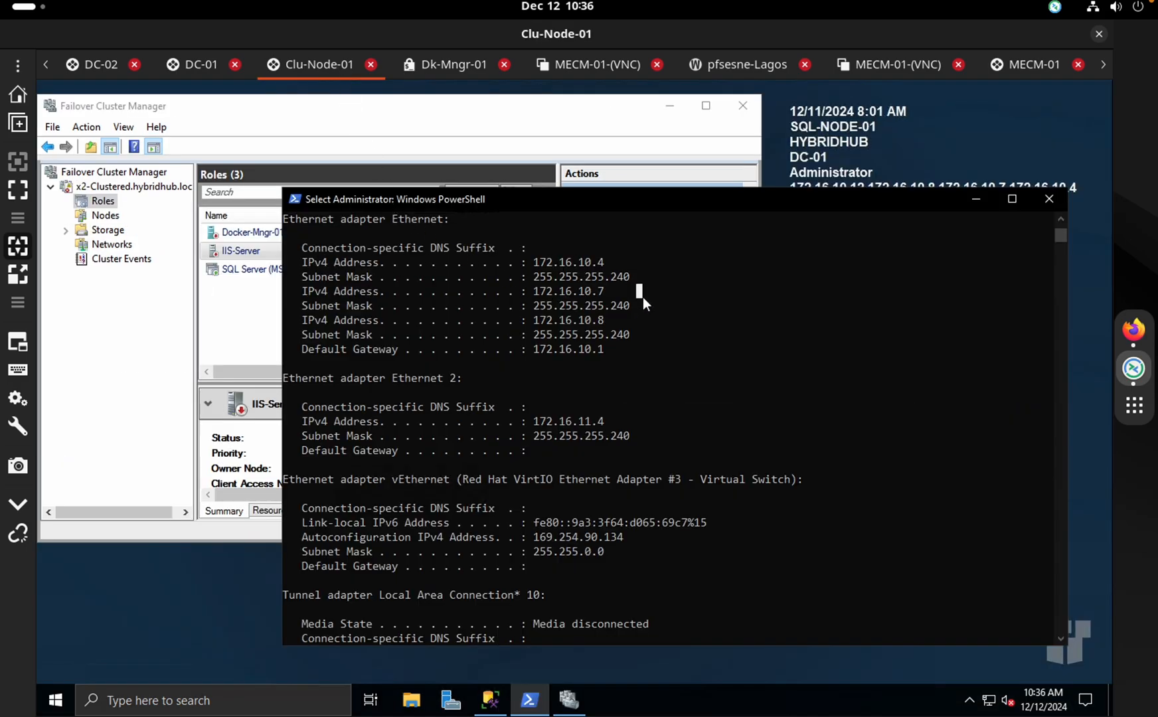
Clear the Clu-Node-01 console and run docker ps to list the running iis-01 container
{"action": "key", "text": "Return"}
{"action": "key", "text": "Return"}
{"action": "key", "text": "Return"}
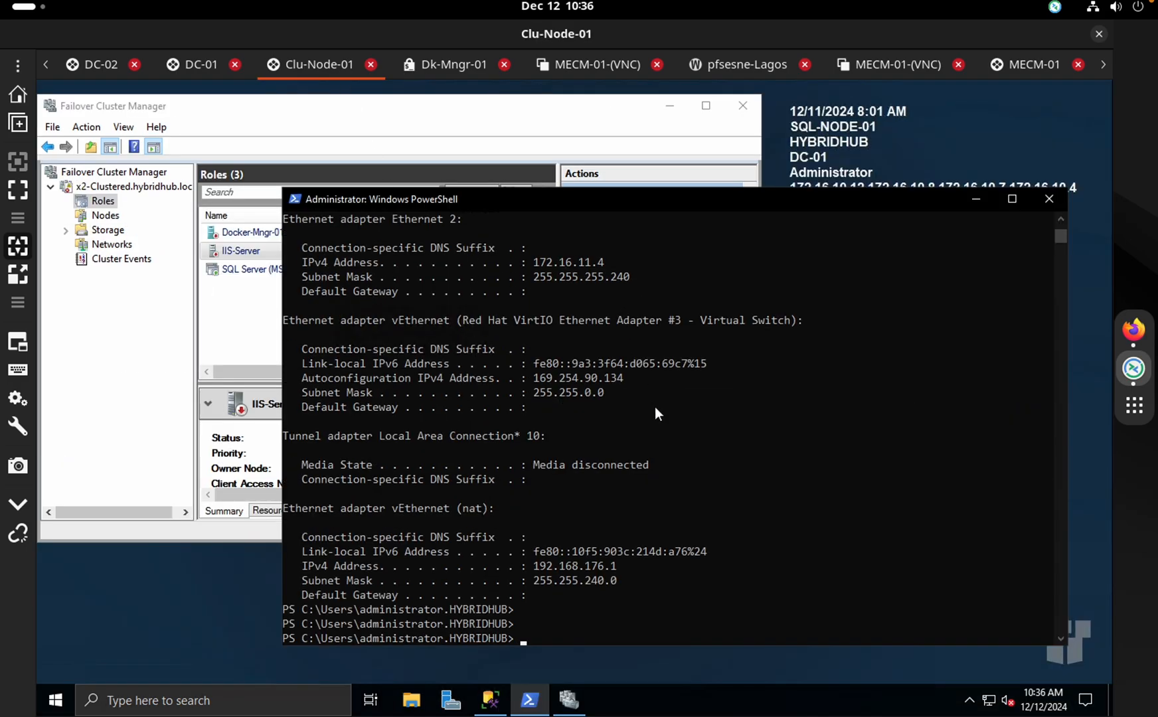
{"action": "type", "text": "clear"}
{"action": "key", "text": "Return"}
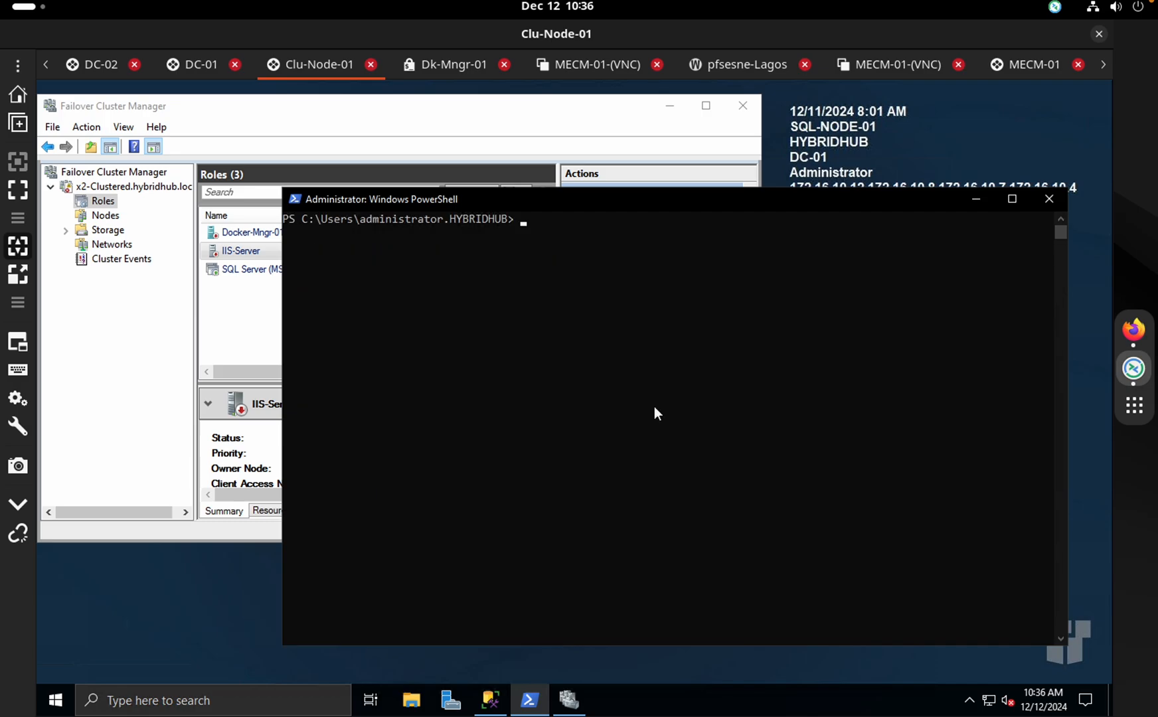
{"action": "type", "text": "docker ps"}
{"action": "key", "text": "Return"}
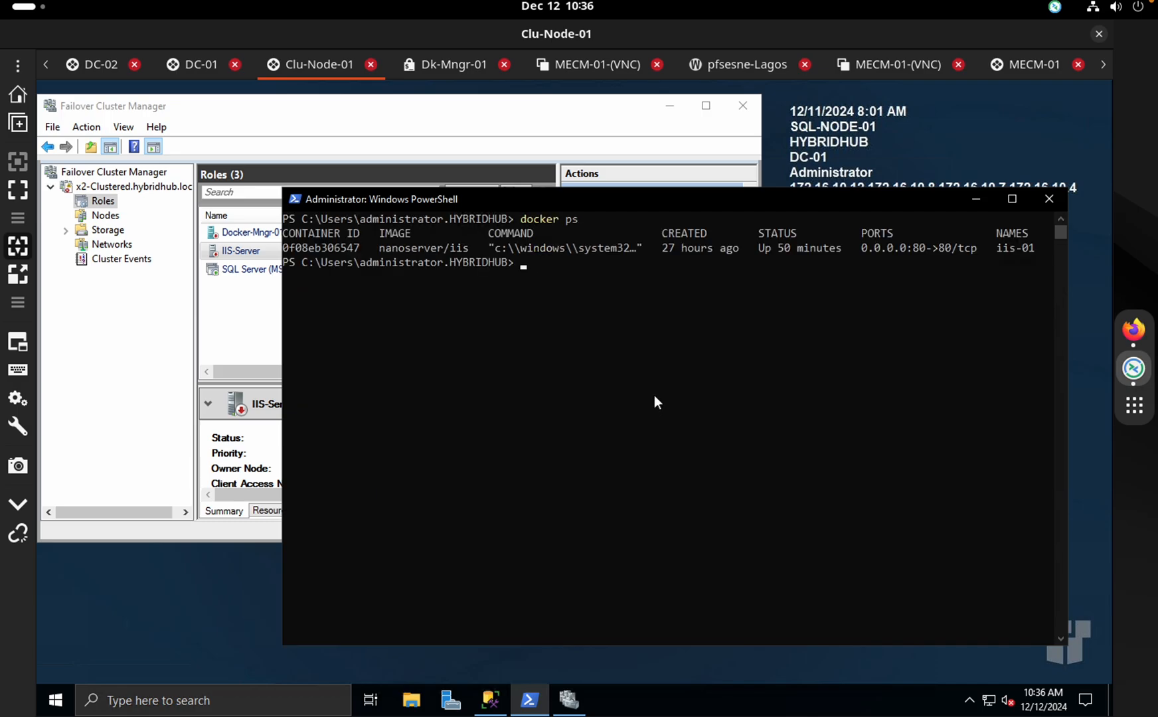
Review the Docker-Mngr-01-Rehl and SQL Server (MSSQLSERVER) cluster roles, then show the MECM-01-(VNC) session
{"action": "left_click", "coordinate": [970, 199]}
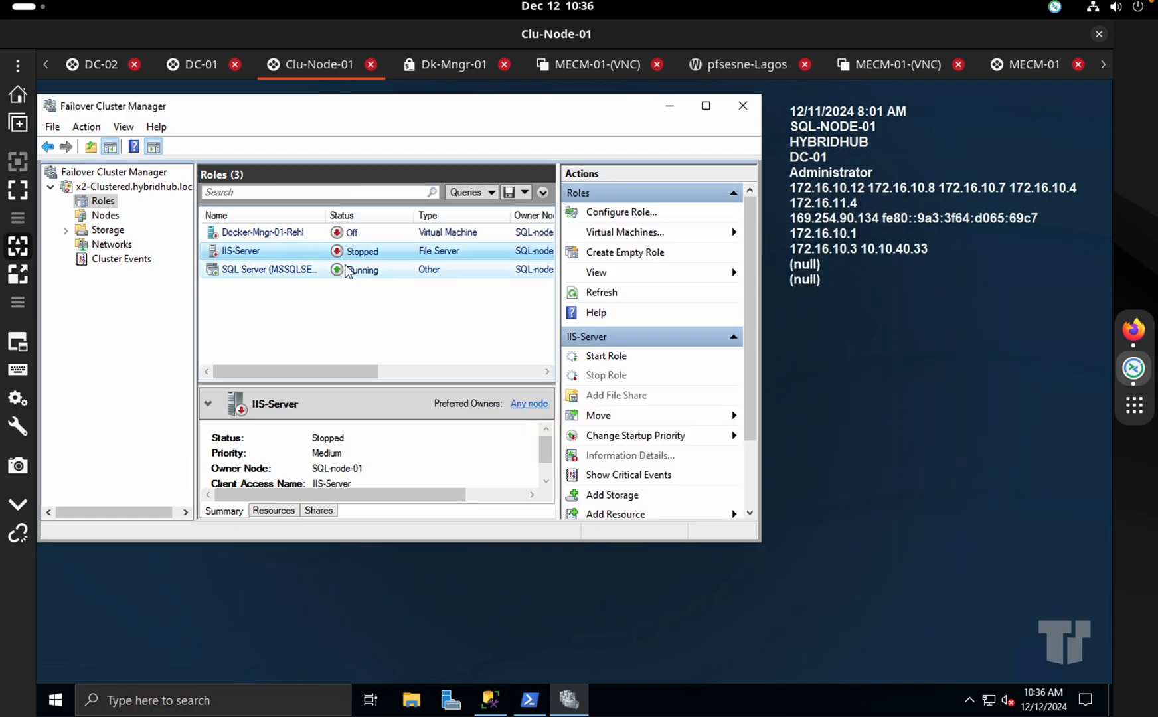
{"action": "left_click", "coordinate": [365, 236]}
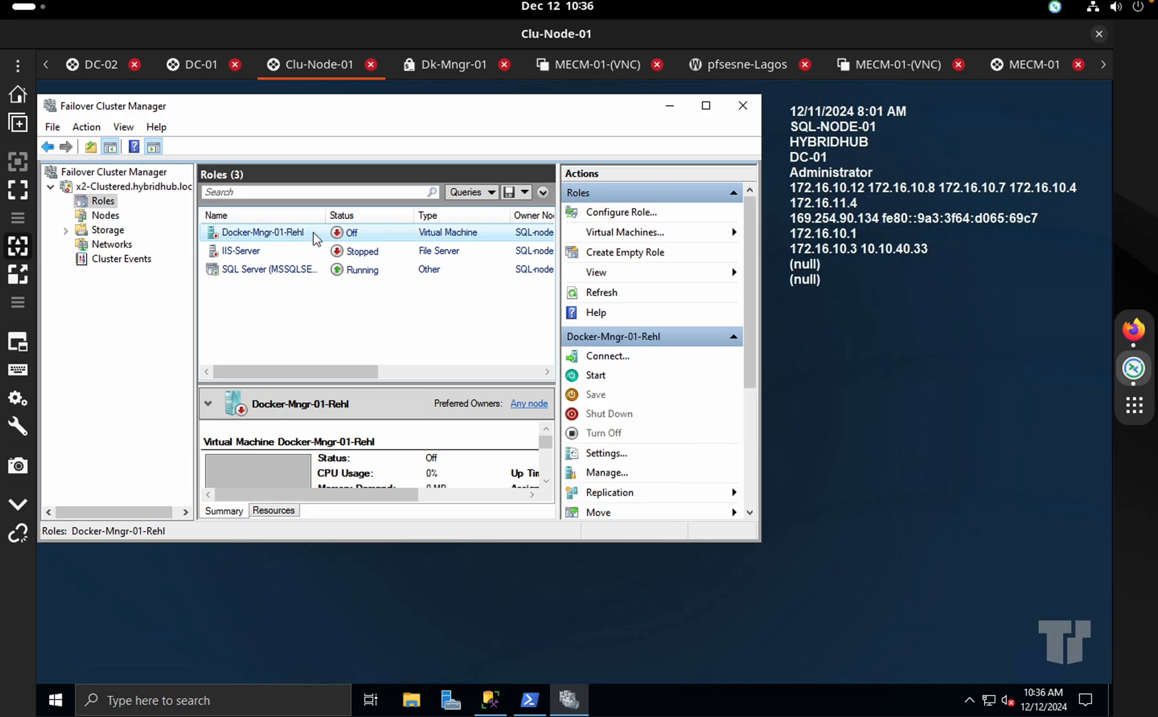
{"action": "left_click", "coordinate": [366, 269]}
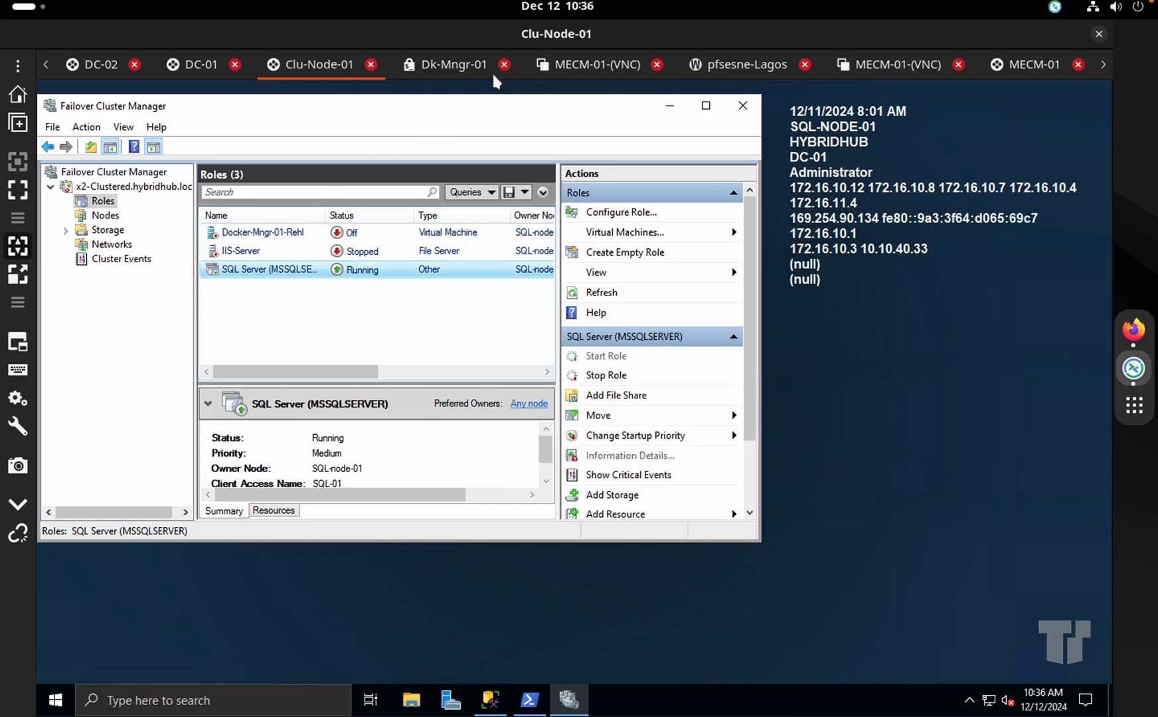
{"action": "left_click", "coordinate": [606, 68]}
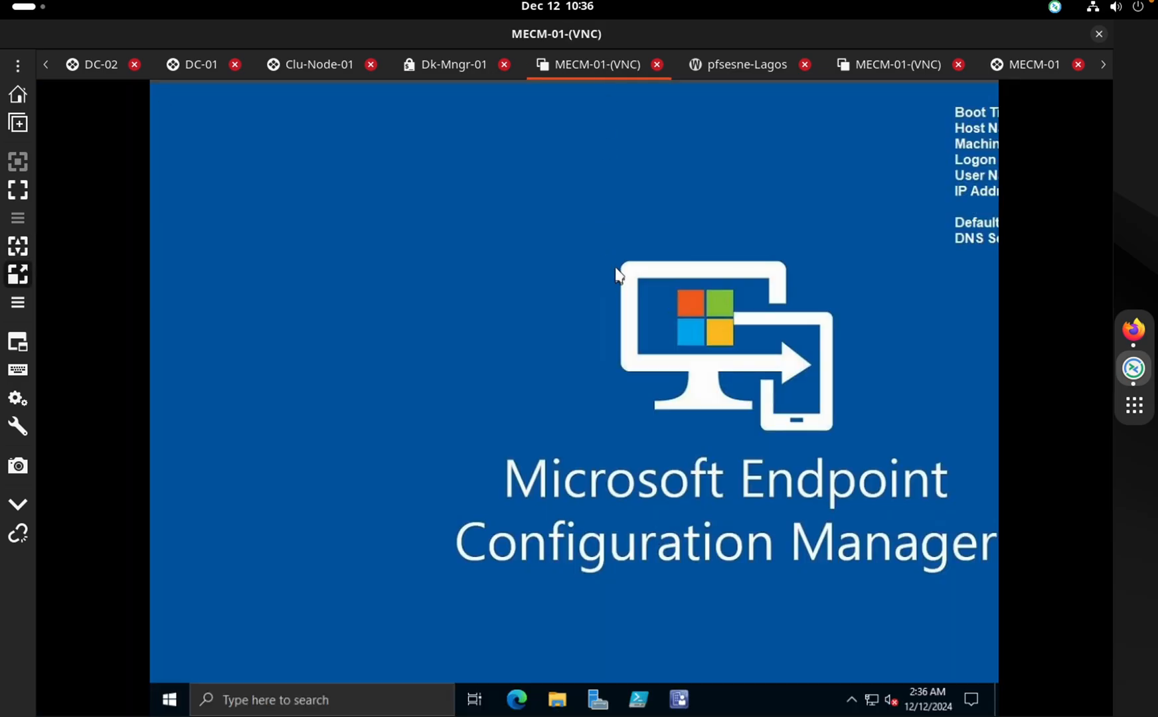
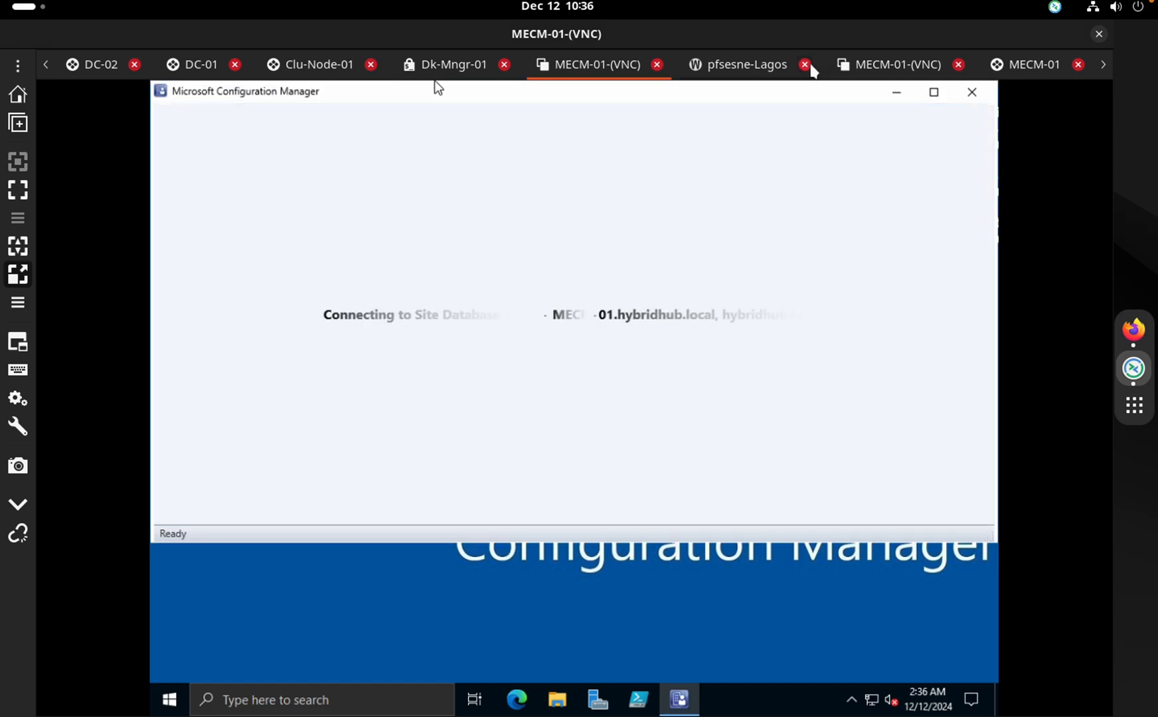
Close the pfsense-Lagos and failed MECM-01 sessions, settling on the MECM-01 VNC console
{"action": "left_click", "coordinate": [805, 65]}
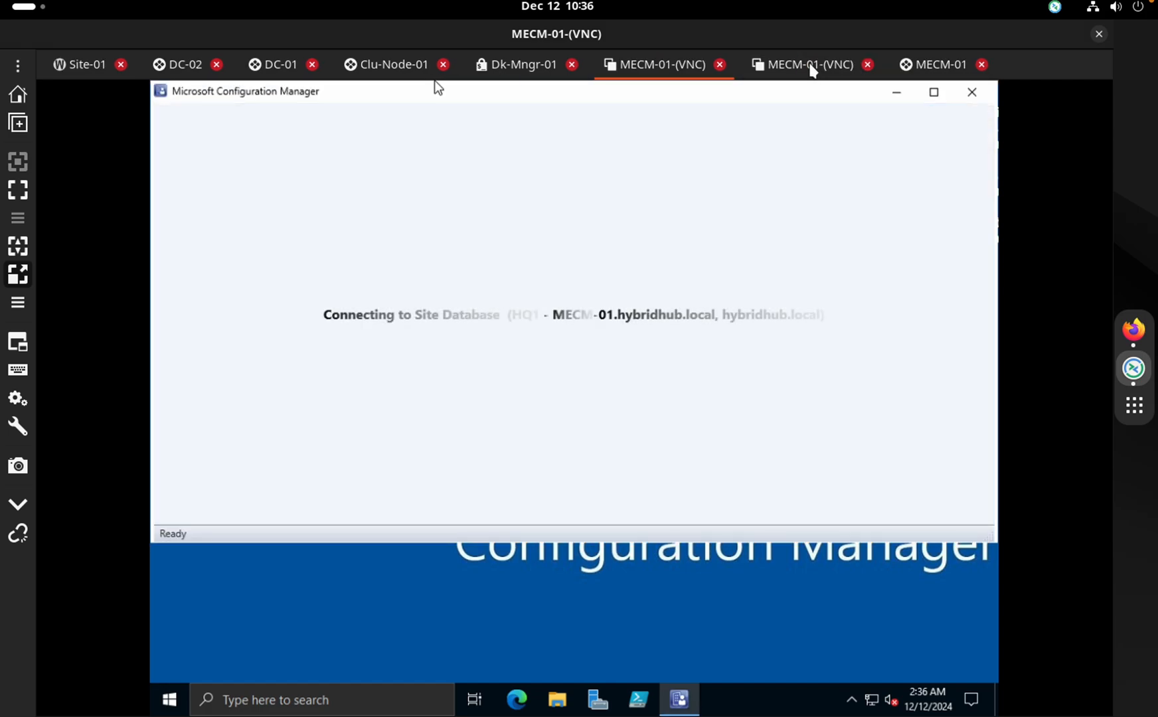
{"action": "left_click", "coordinate": [812, 65]}
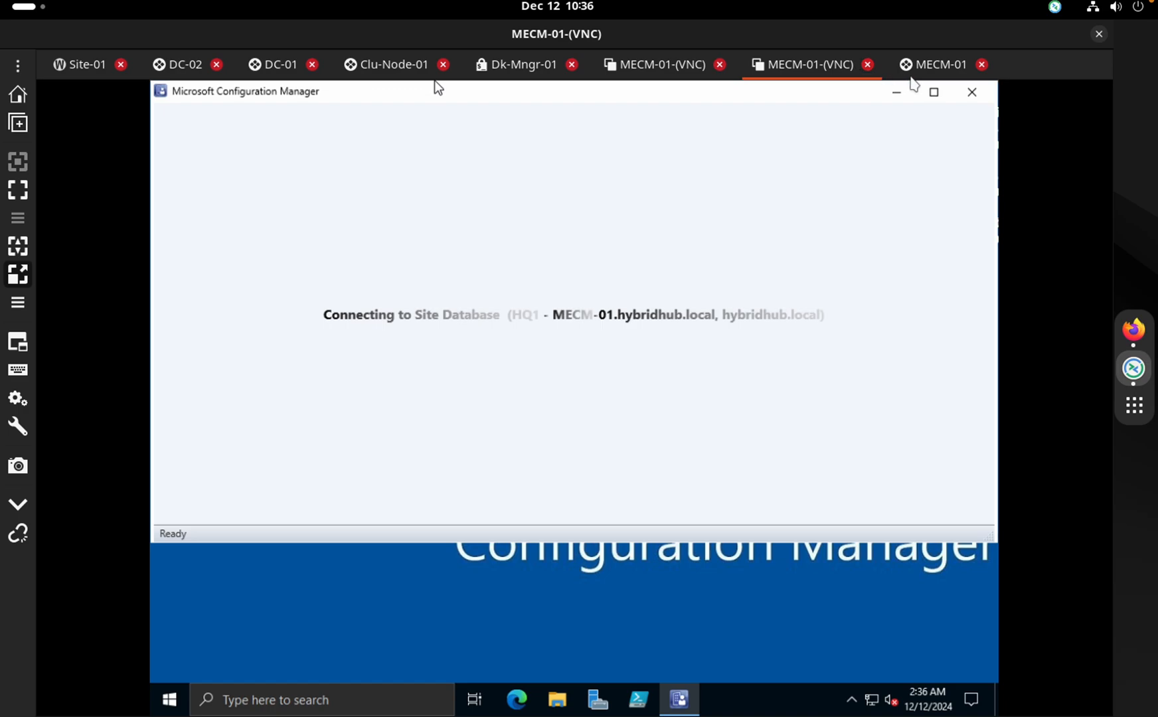
{"action": "left_click", "coordinate": [936, 66]}
{"action": "left_click", "coordinate": [982, 65]}
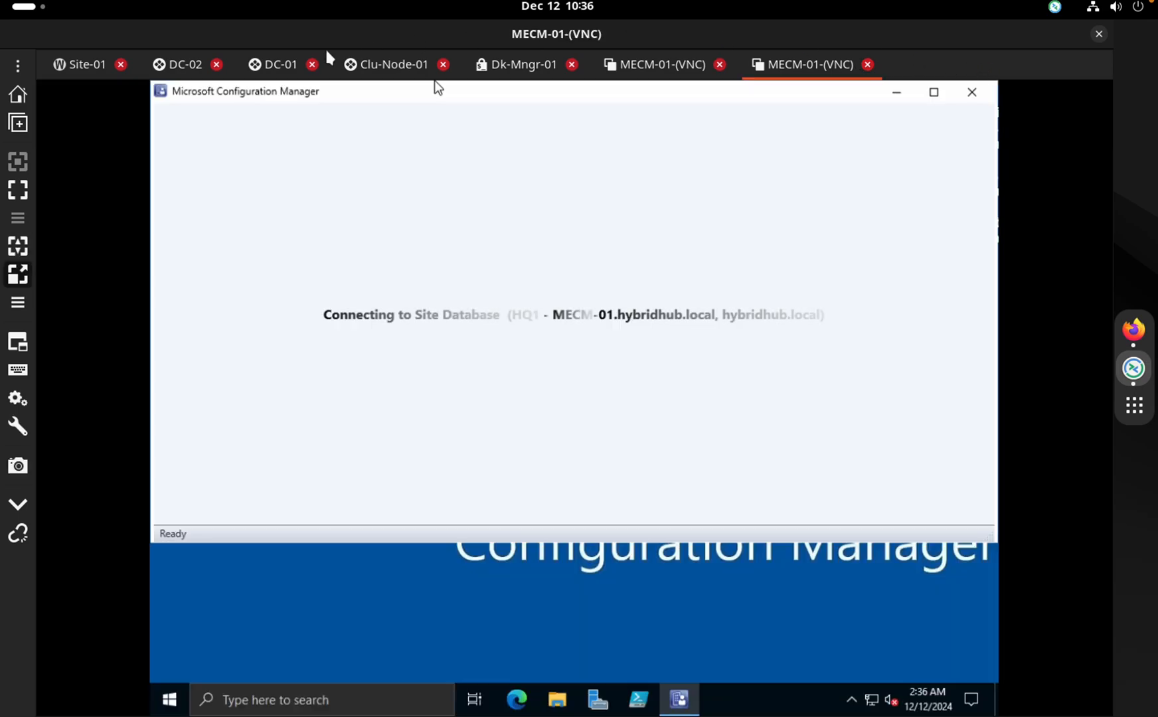
{"action": "left_click", "coordinate": [20, 65]}
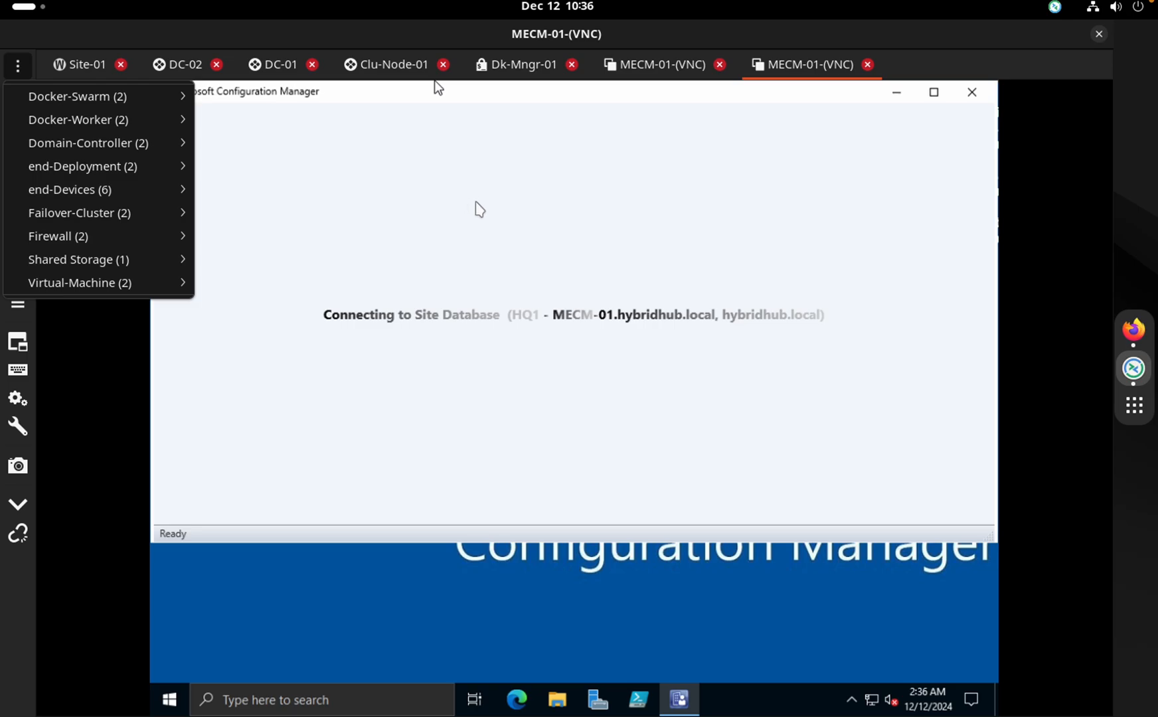
{"action": "left_click", "coordinate": [435, 81]}
Maximize Configuration Manager, list its 23 devices and show LAG-11A's client summary
{"action": "left_click", "coordinate": [944, 89]}
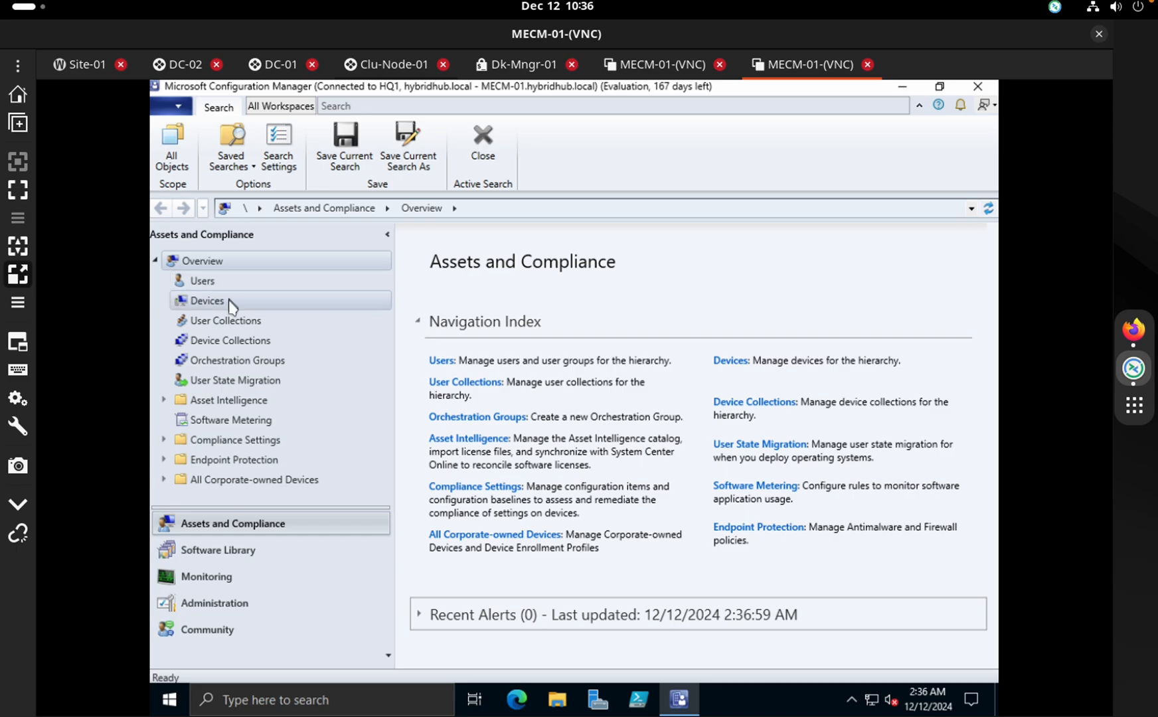
{"action": "left_click", "coordinate": [230, 303]}
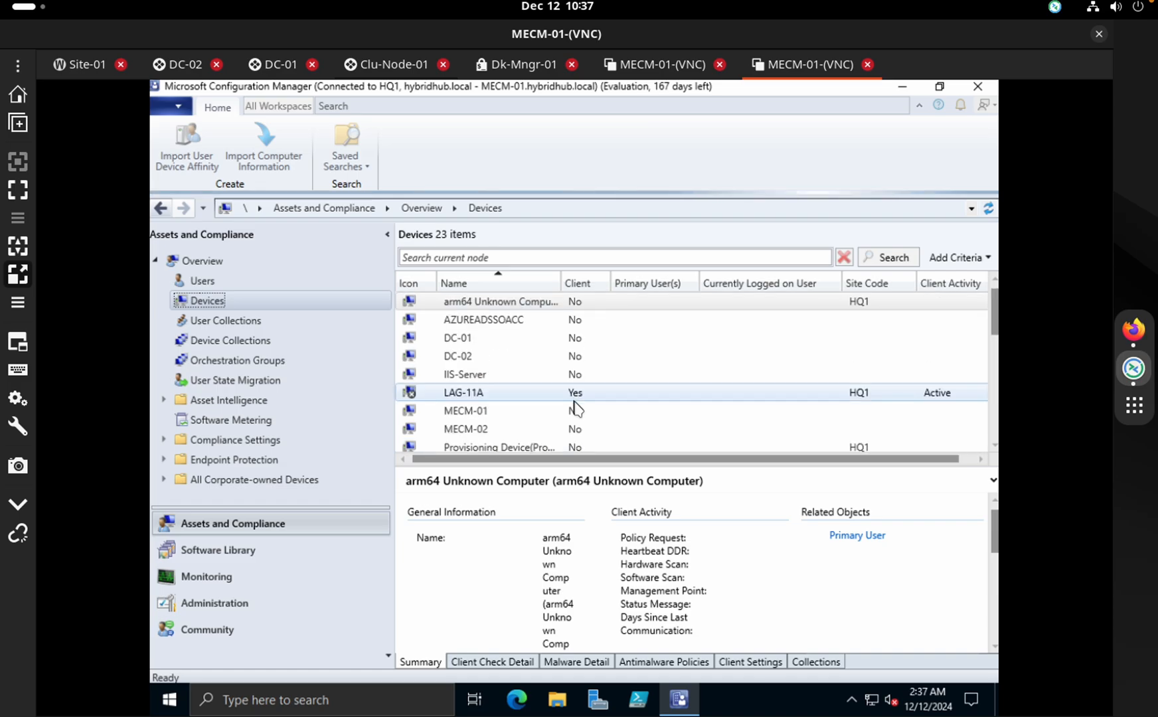
{"action": "left_click", "coordinate": [506, 398]}
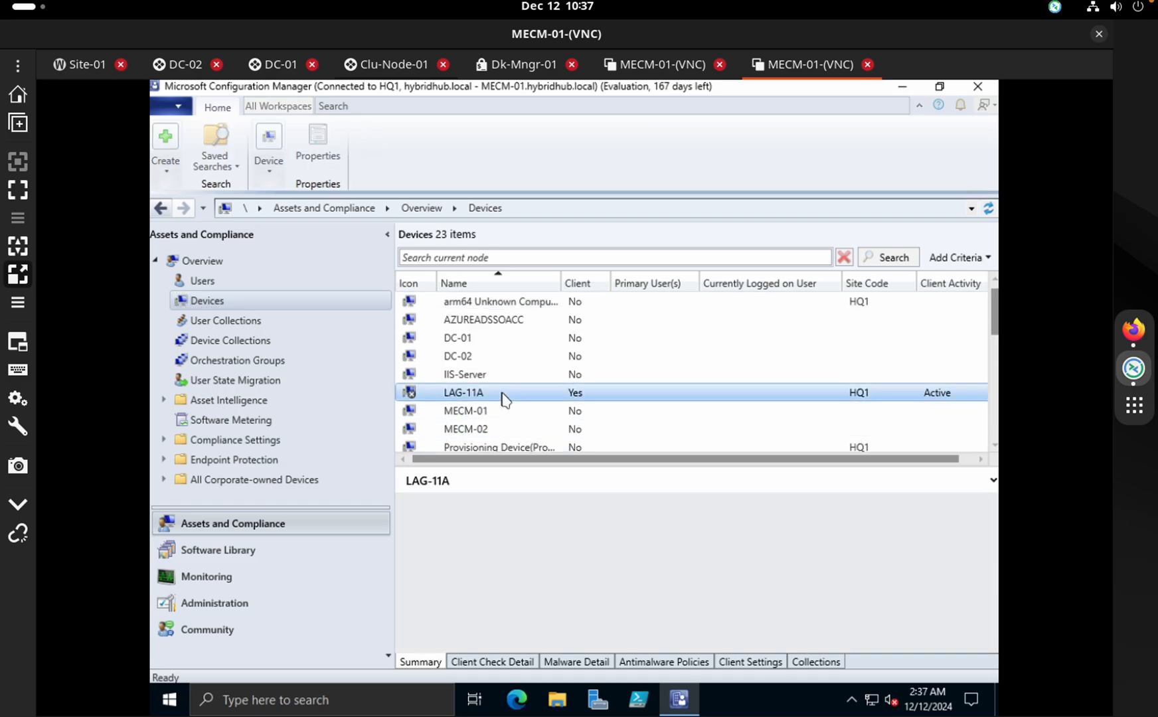
{"action": "key", "text": "ctrl+Right"}
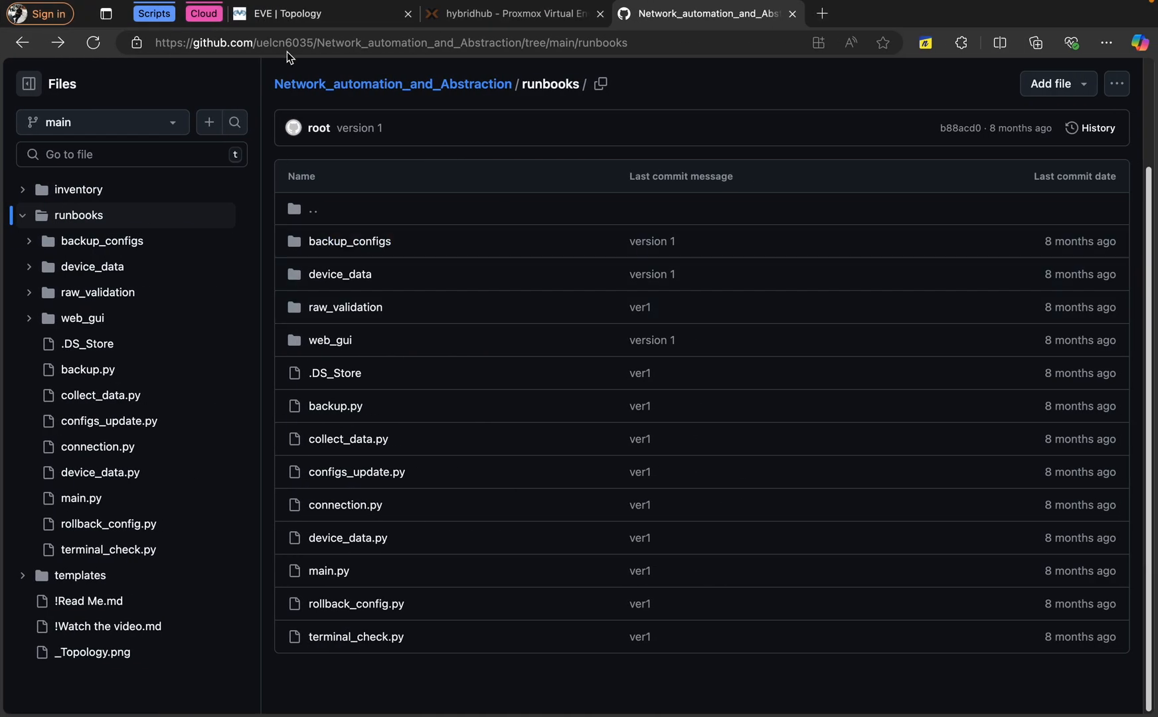
Review the Tokyo and Lagos EVE-NG topology, then return to the Configuration Manager device list
{"action": "left_click", "coordinate": [362, 24]}
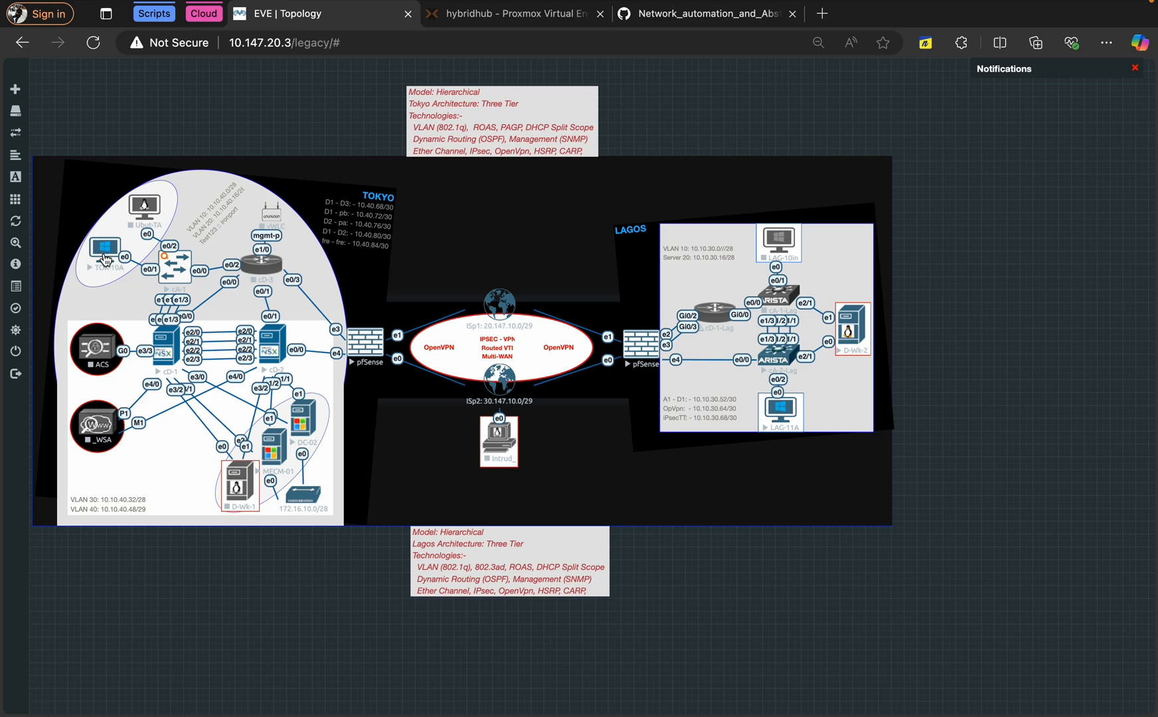
{"action": "left_click", "coordinate": [786, 418]}
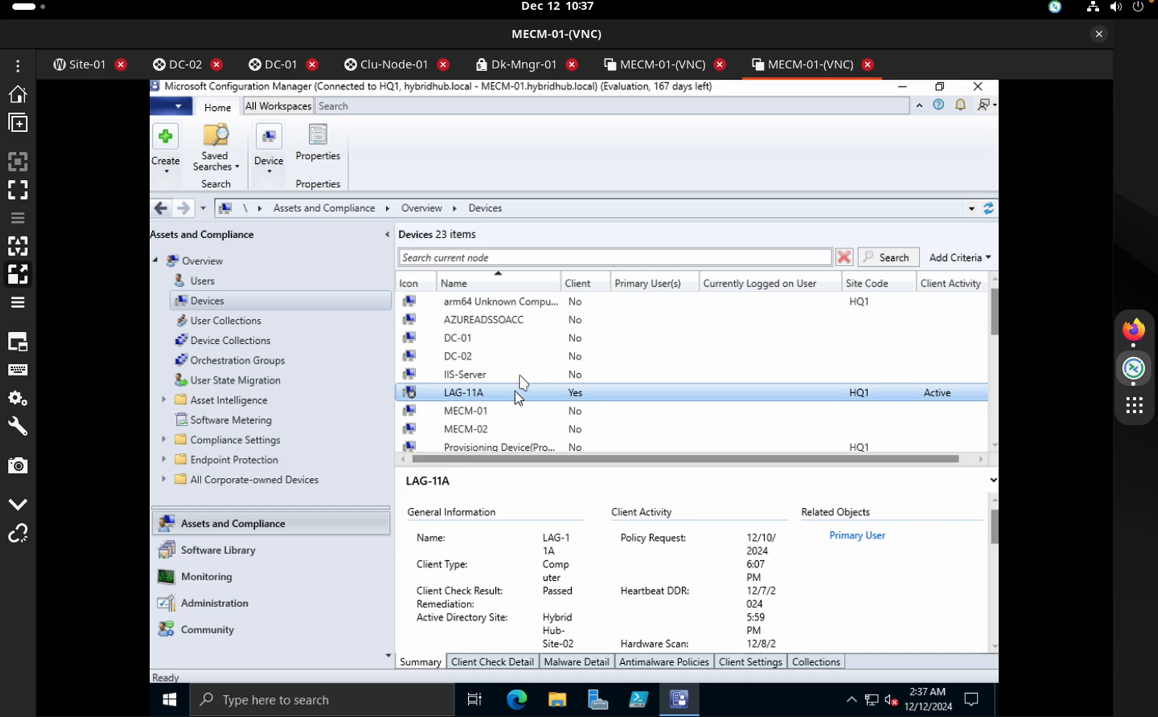
View MECM-02's details, close the duplicate MECM-01 session and open a LAG-11A remote session
{"action": "left_click", "coordinate": [519, 428]}
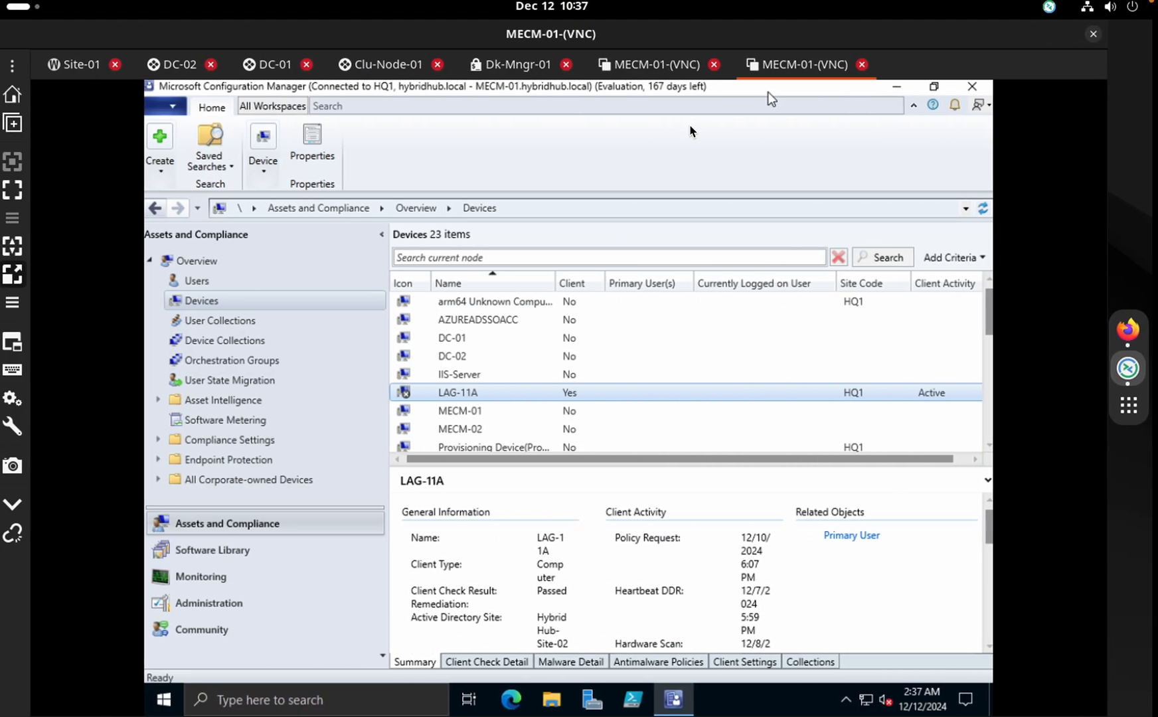
{"action": "left_click", "coordinate": [702, 64]}
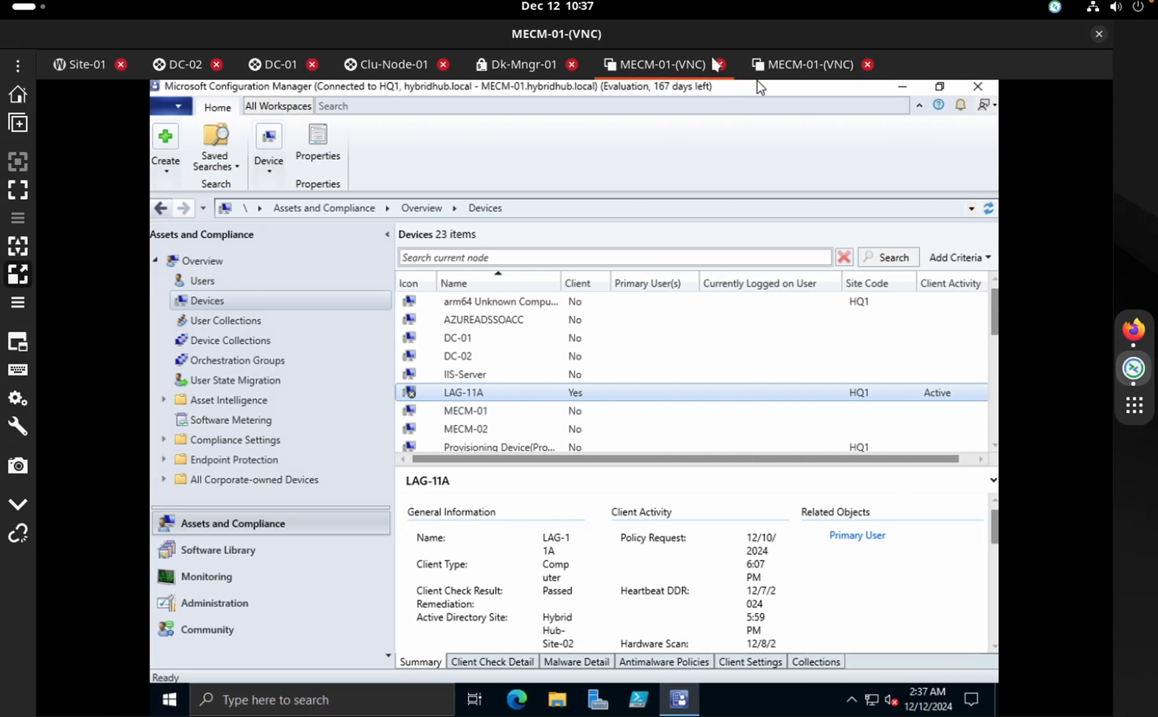
{"action": "left_click", "coordinate": [18, 66]}
{"action": "mouse_move", "coordinate": [83, 189]}
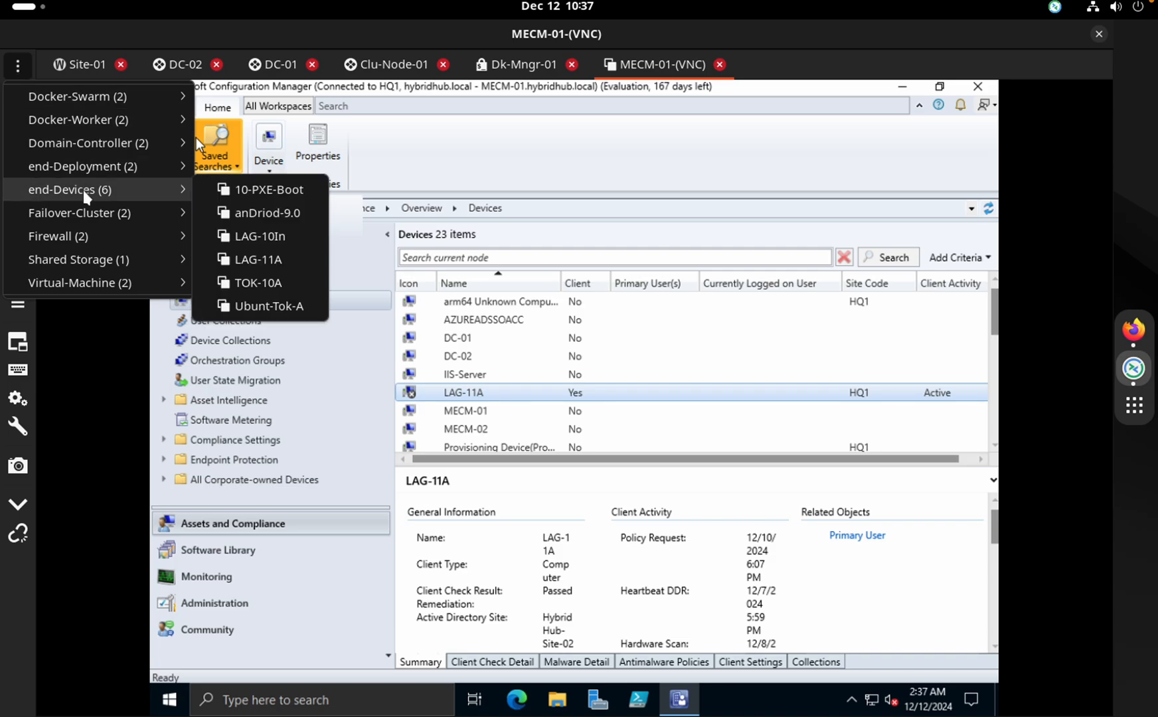
{"action": "left_click", "coordinate": [269, 260]}
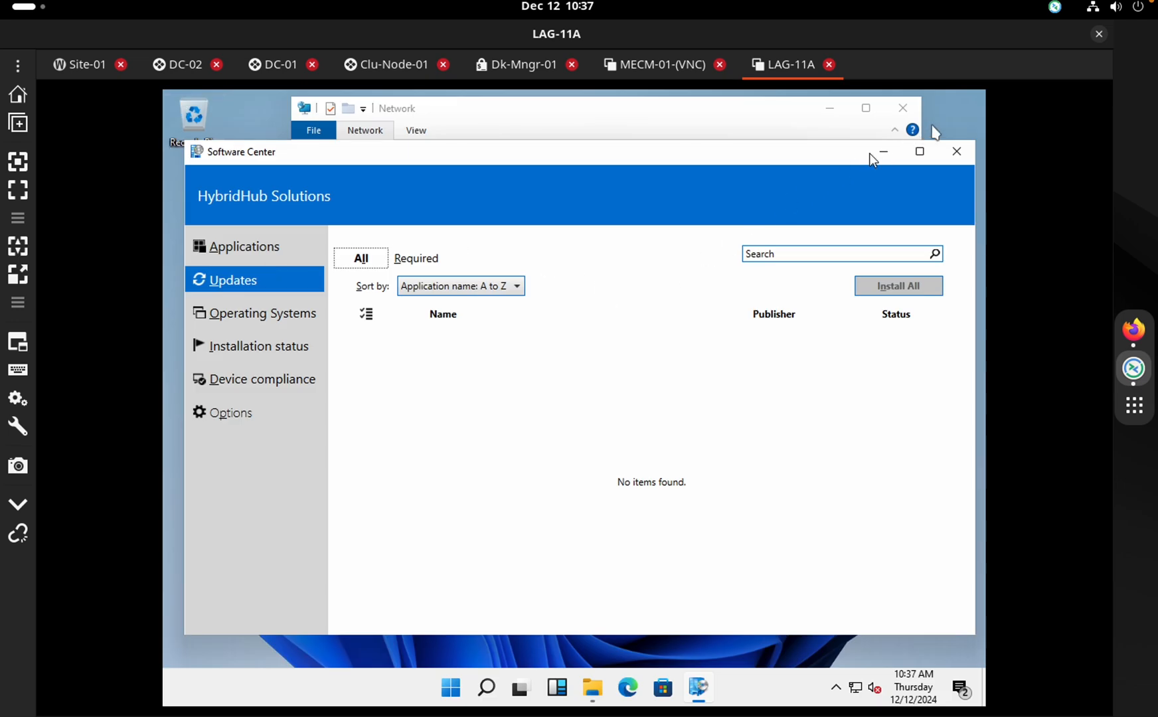
Confirm LAG-11A's Software Center finds no updates, then return to Configuration Manager
{"action": "key", "text": "ctrl+Right"}
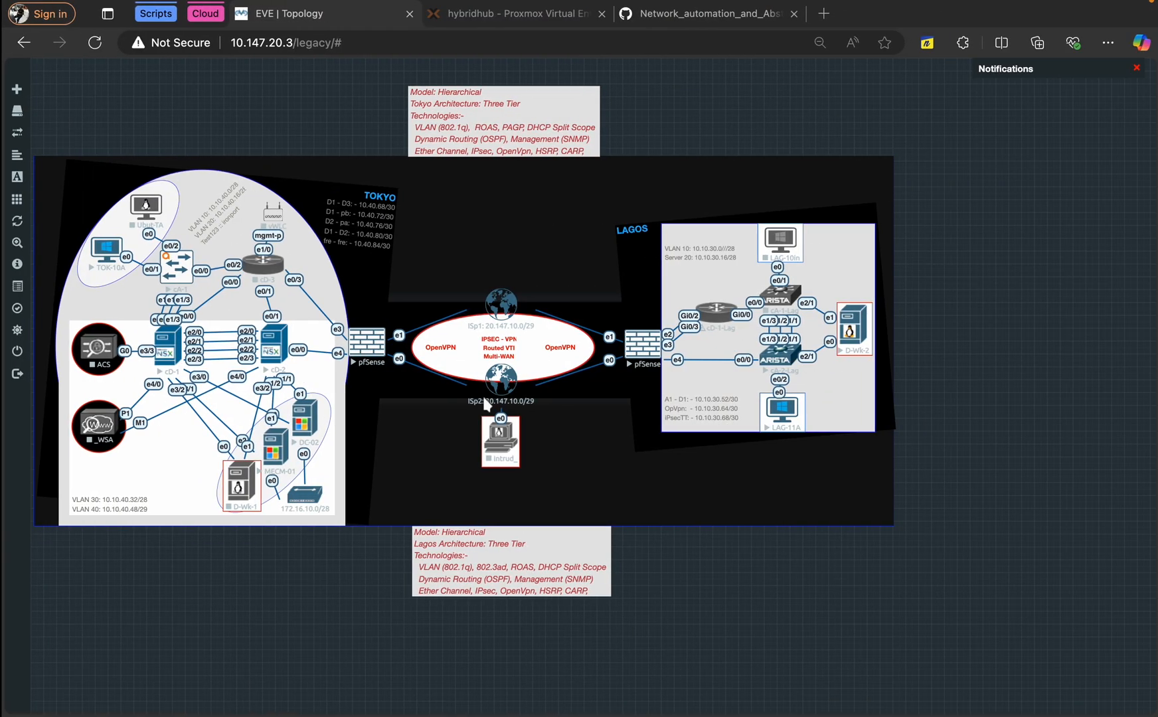
{"action": "key", "text": "ctrl+Left"}
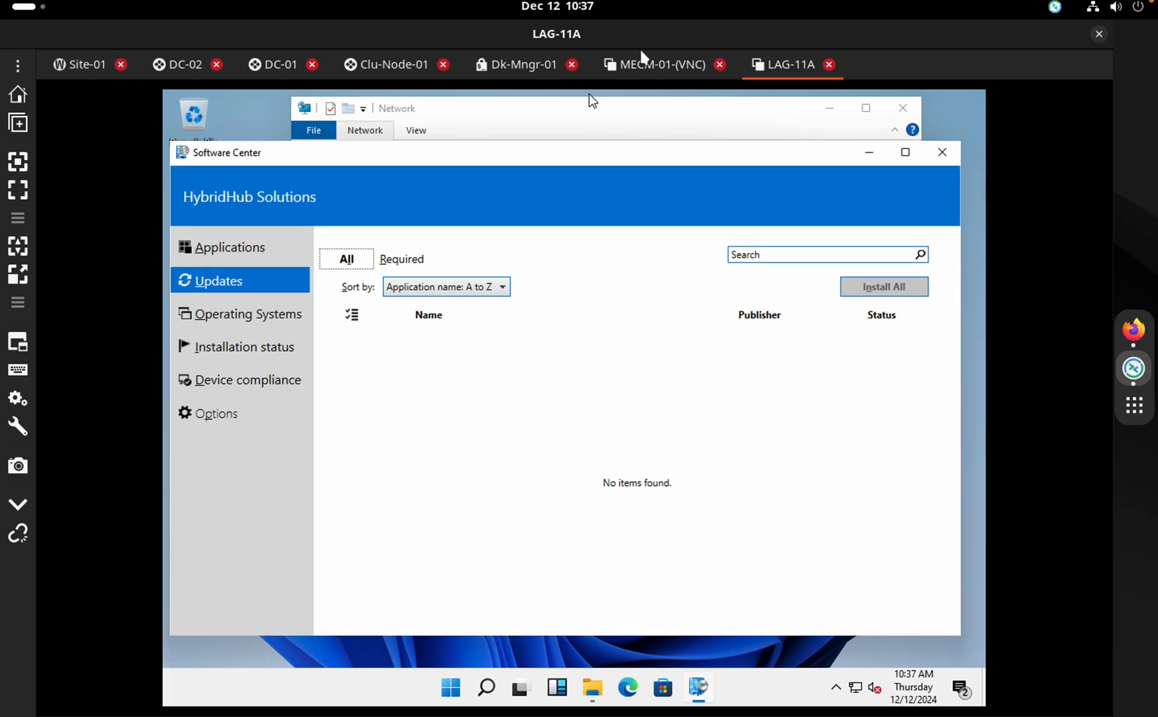
{"action": "left_click", "coordinate": [635, 66]}
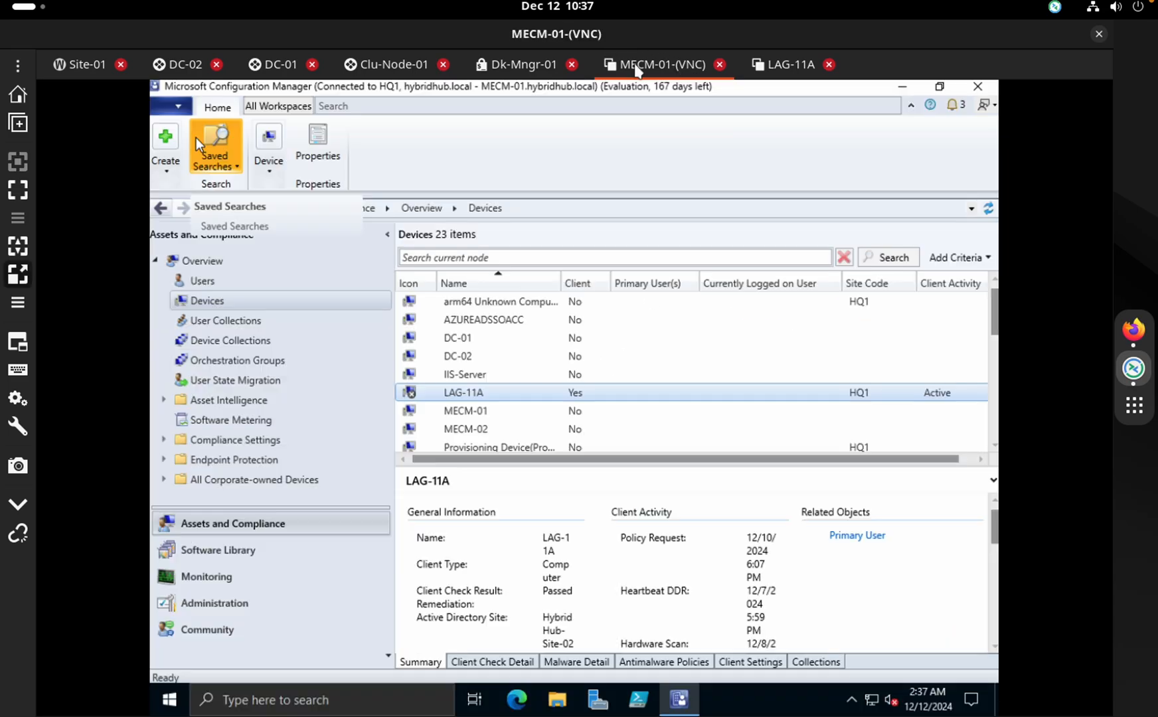
Start Remote Control of LAG-11A from Configuration Manager and approve the request on LAG-11A
{"action": "right_click", "coordinate": [483, 396]}
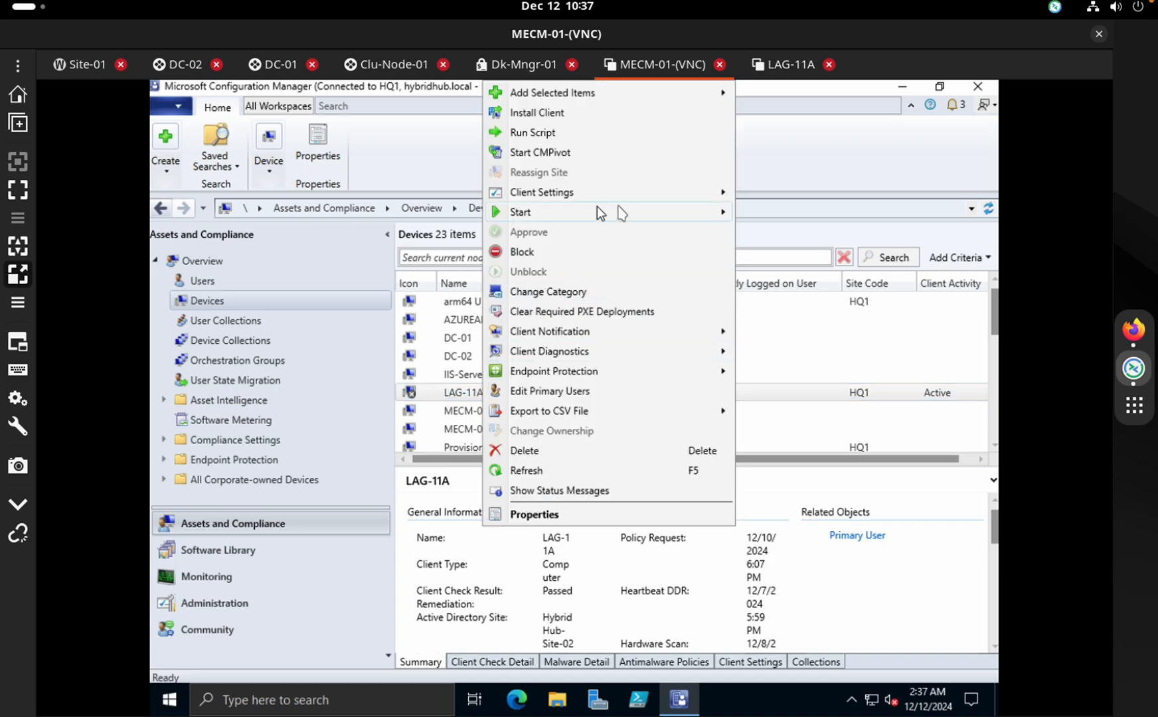
{"action": "mouse_move", "coordinate": [628, 213]}
{"action": "left_click", "coordinate": [770, 232]}
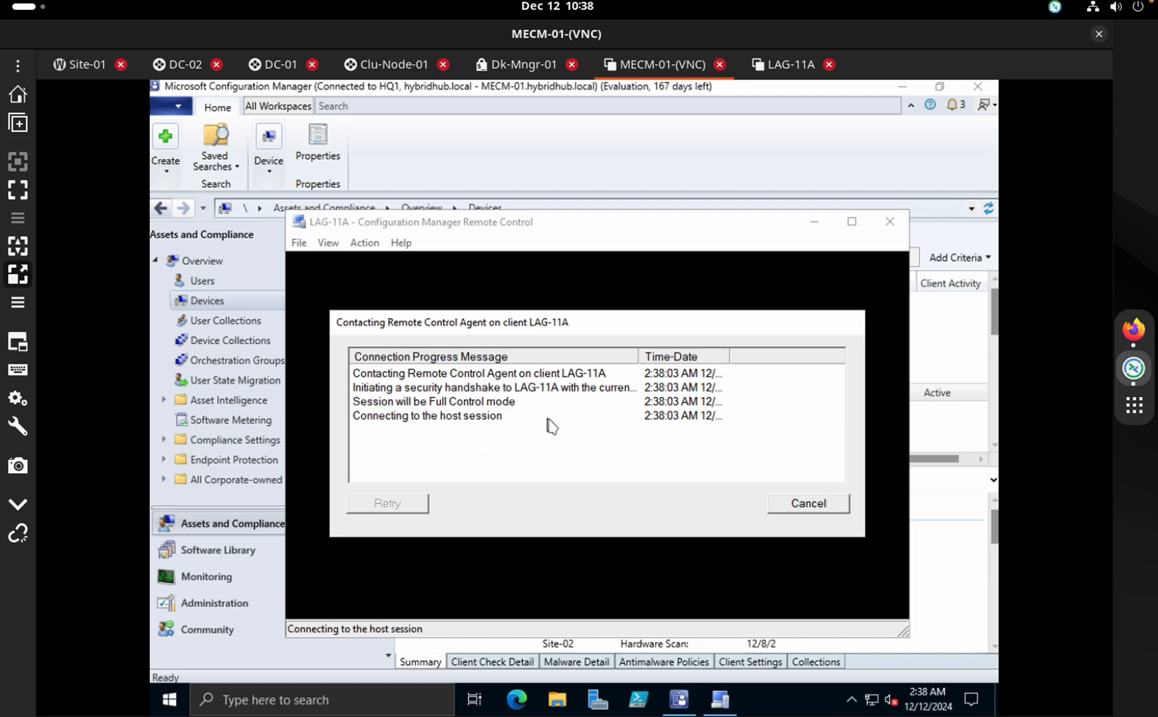
{"action": "left_click", "coordinate": [767, 70]}
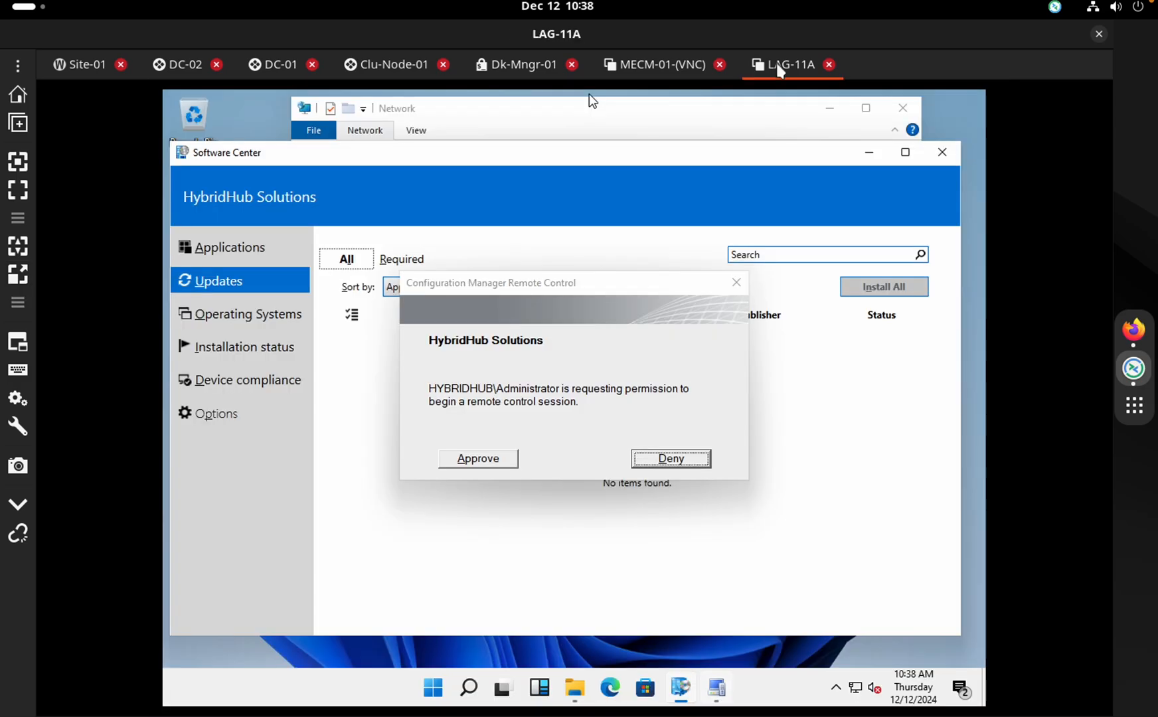
{"action": "left_click", "coordinate": [495, 465]}
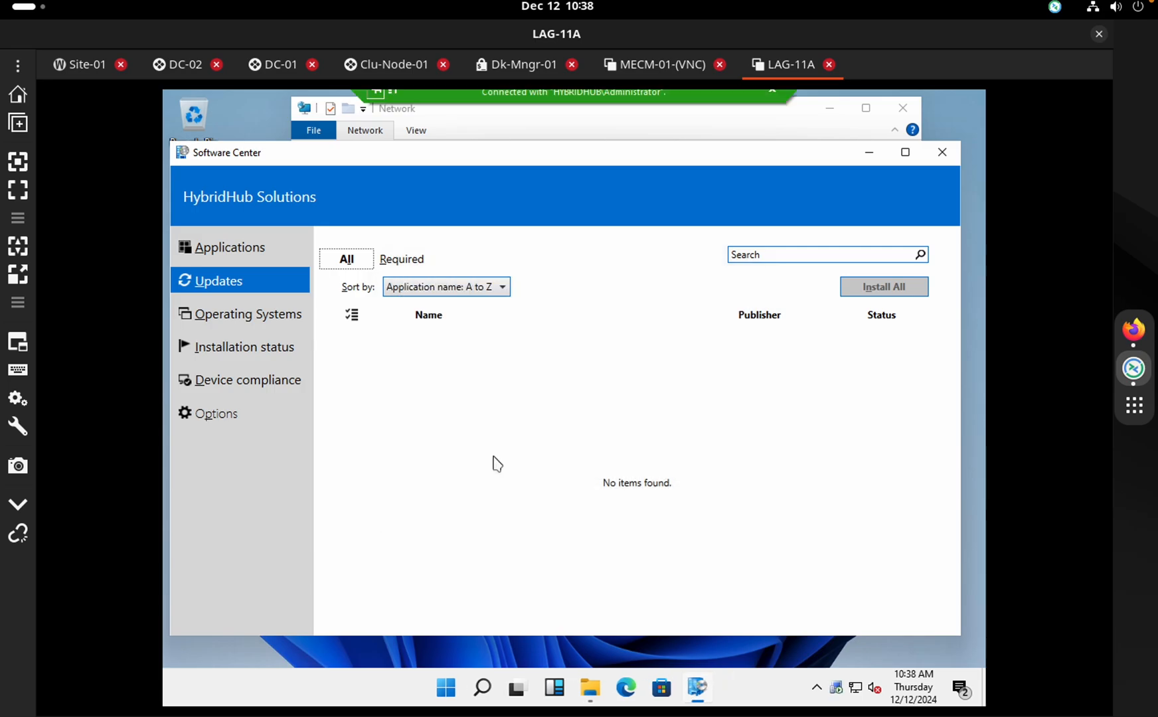
{"action": "left_click", "coordinate": [661, 70]}
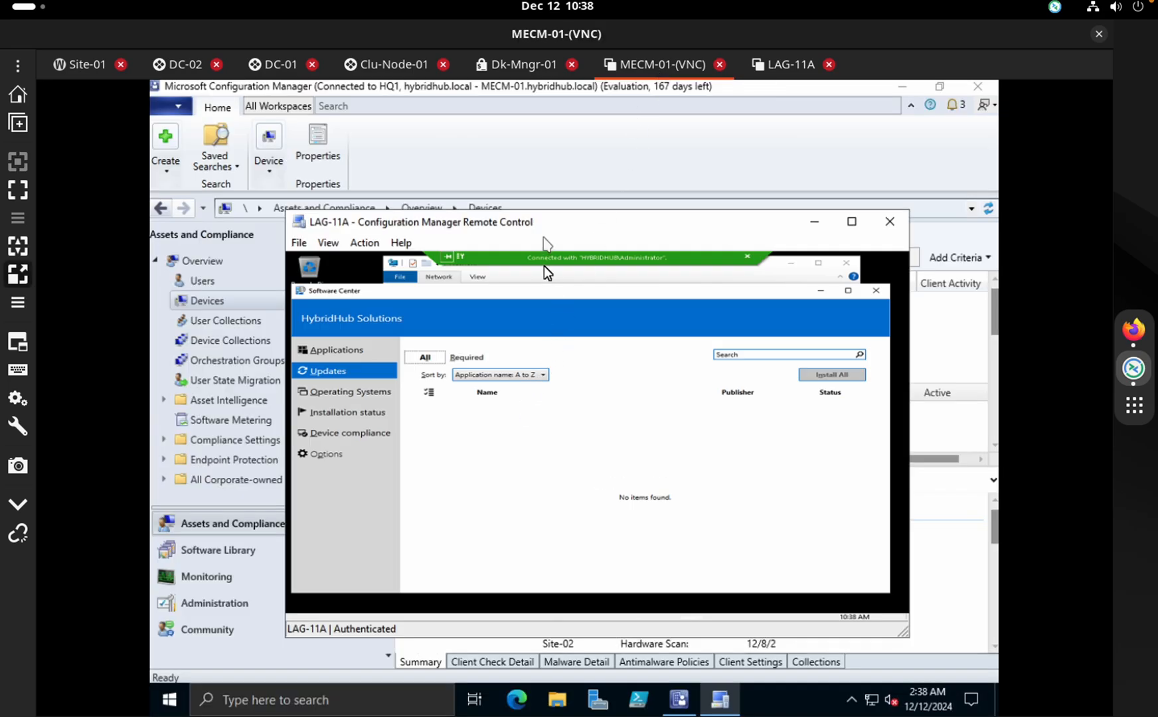
Move the Remote Control window up and show LAG-11A's Software Center Applications page
{"action": "left_click_drag", "start_coordinate": [549, 238], "coordinate": [526, 178]}
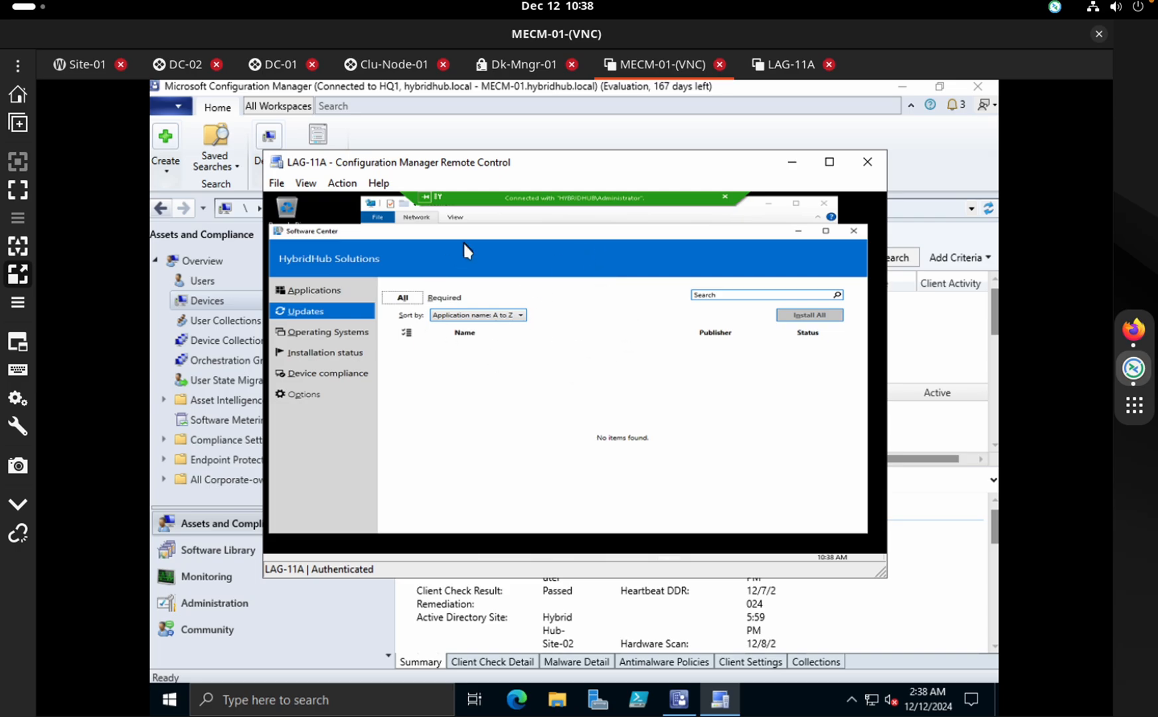
{"action": "left_click", "coordinate": [459, 432]}
{"action": "left_click", "coordinate": [323, 292]}
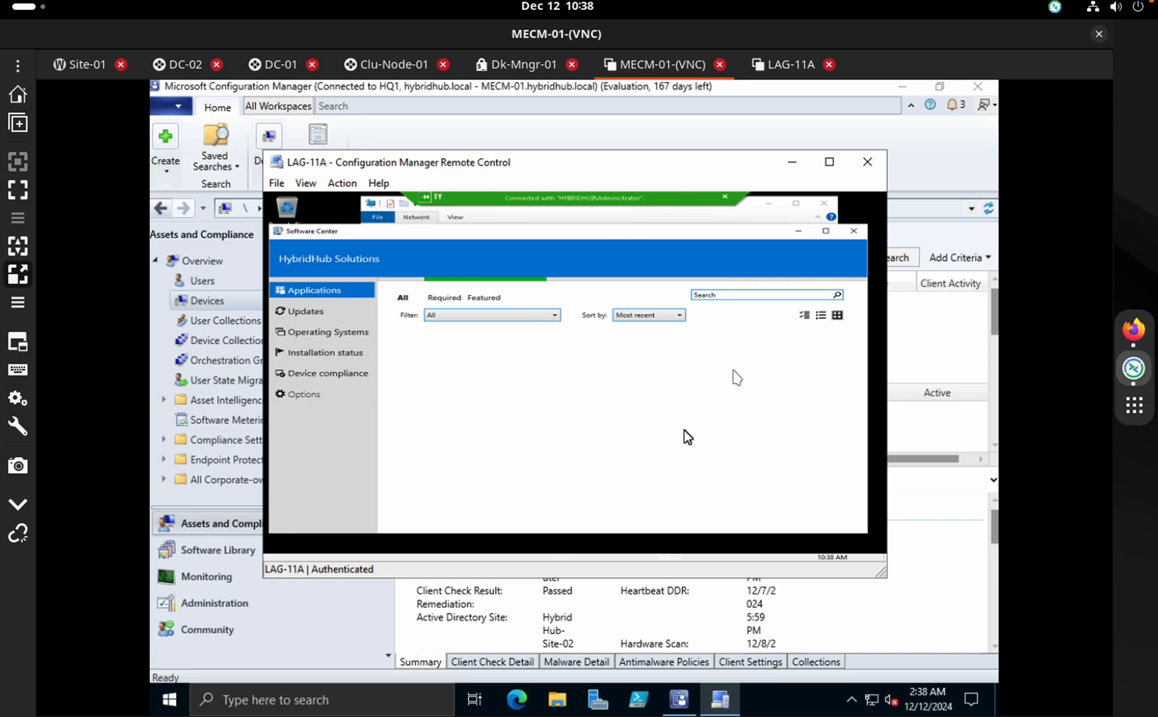
{"action": "left_click", "coordinate": [761, 78]}
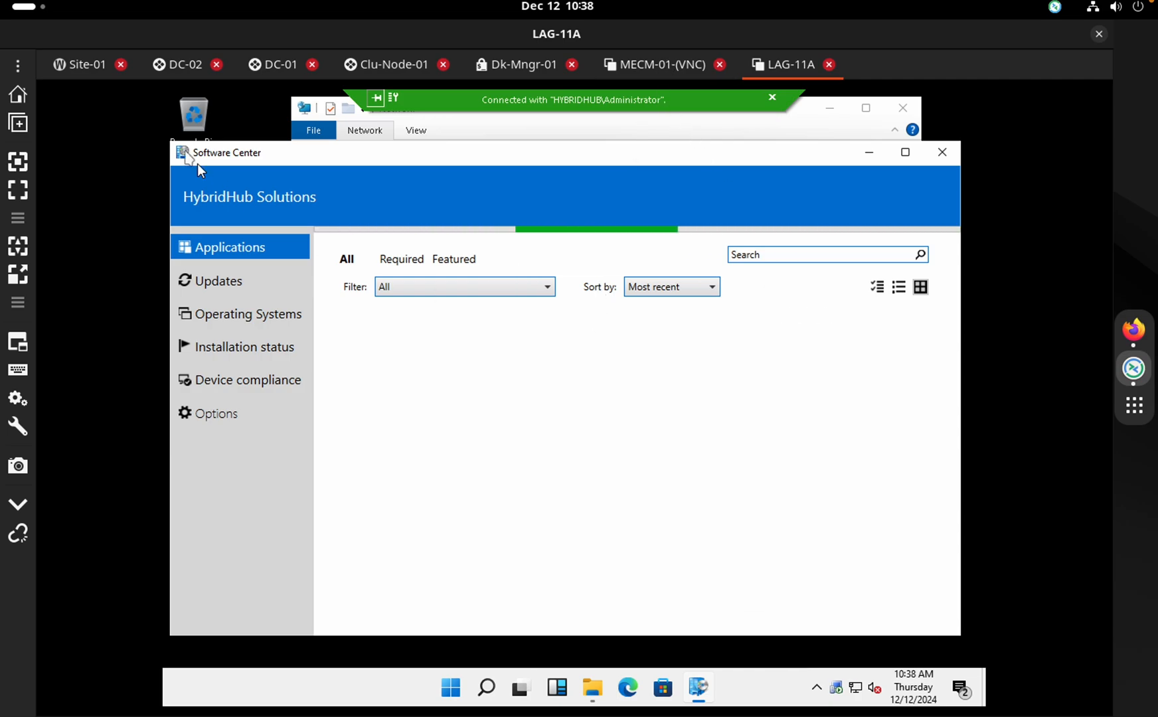
Open a new remote desktop session to TOK-10A from the end-Devices group
{"action": "left_click", "coordinate": [17, 64]}
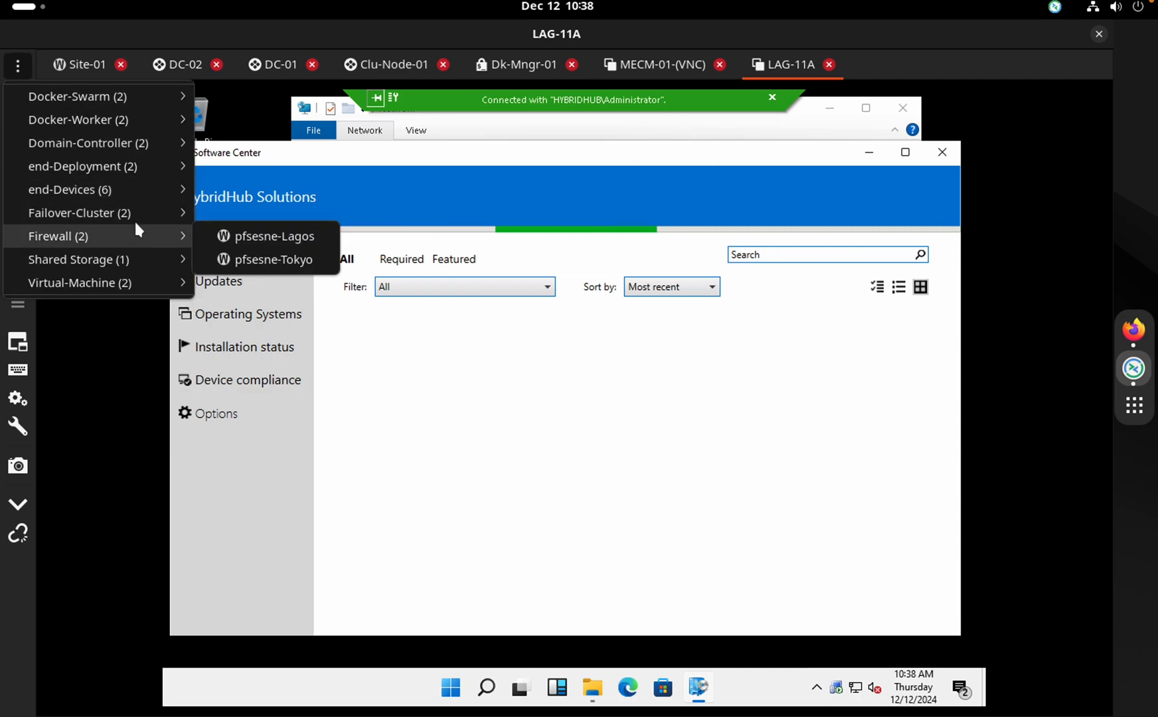
{"action": "mouse_move", "coordinate": [117, 189]}
{"action": "left_click", "coordinate": [269, 285]}
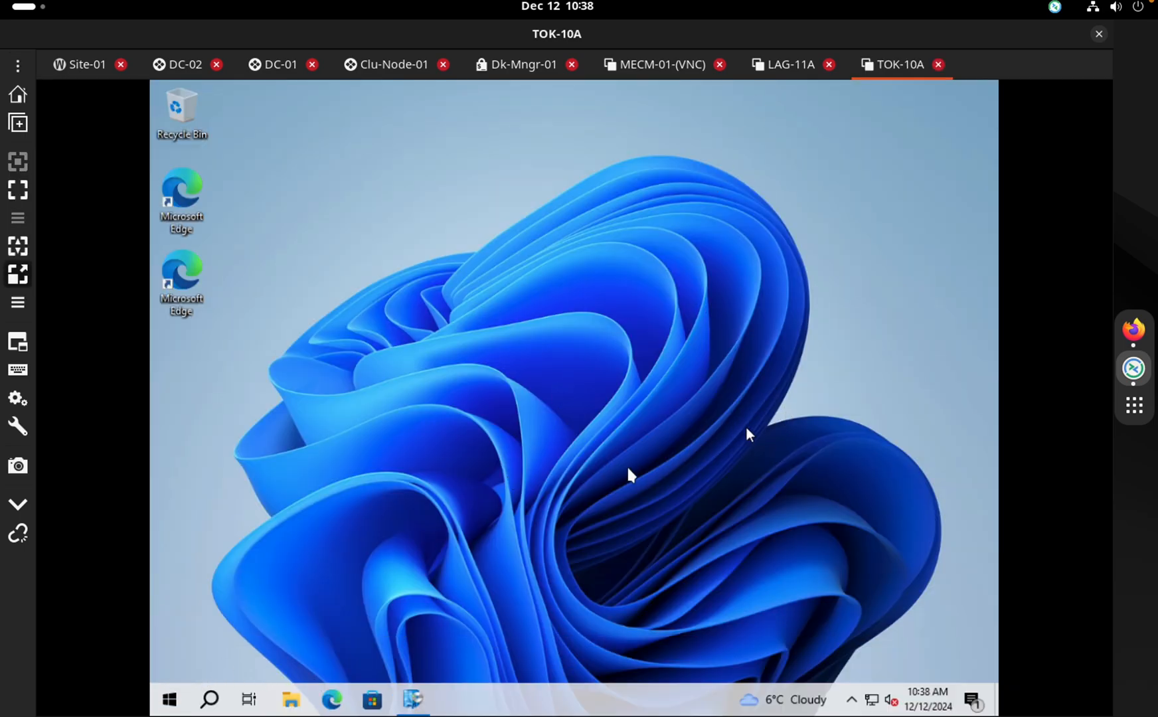
Launch Software Center on TOK-10A, then check the LAG-11A and Configuration Manager sessions
{"action": "left_click", "coordinate": [413, 698]}
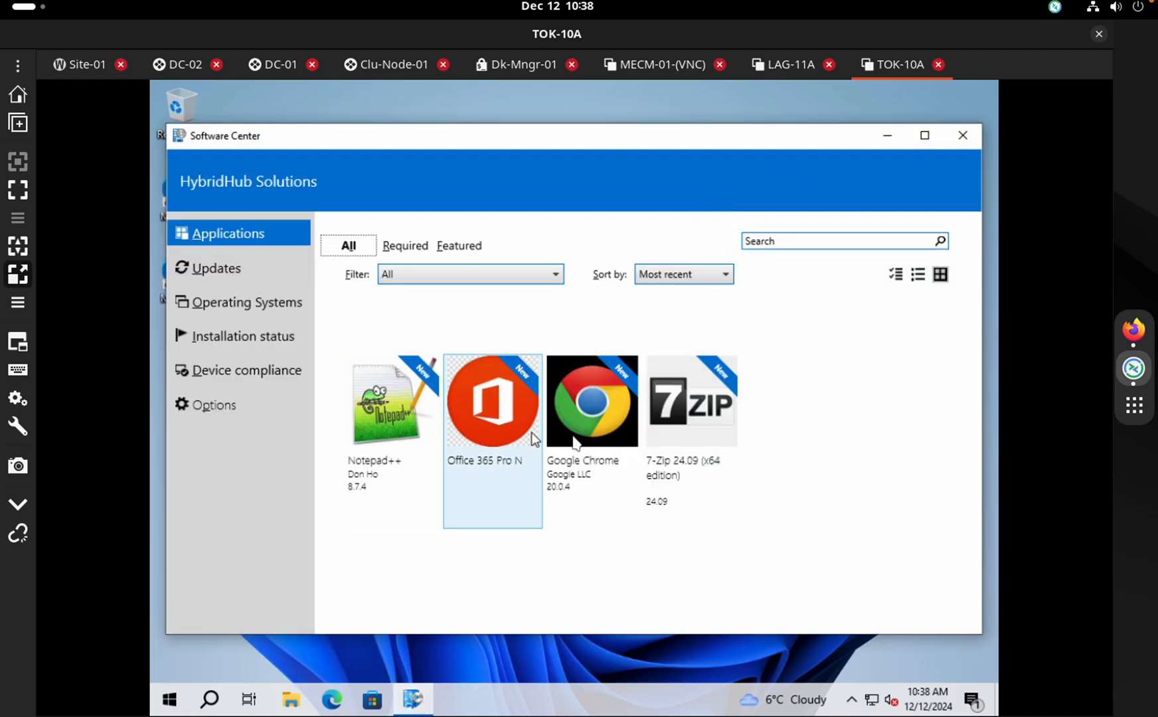
{"action": "left_click", "coordinate": [789, 73]}
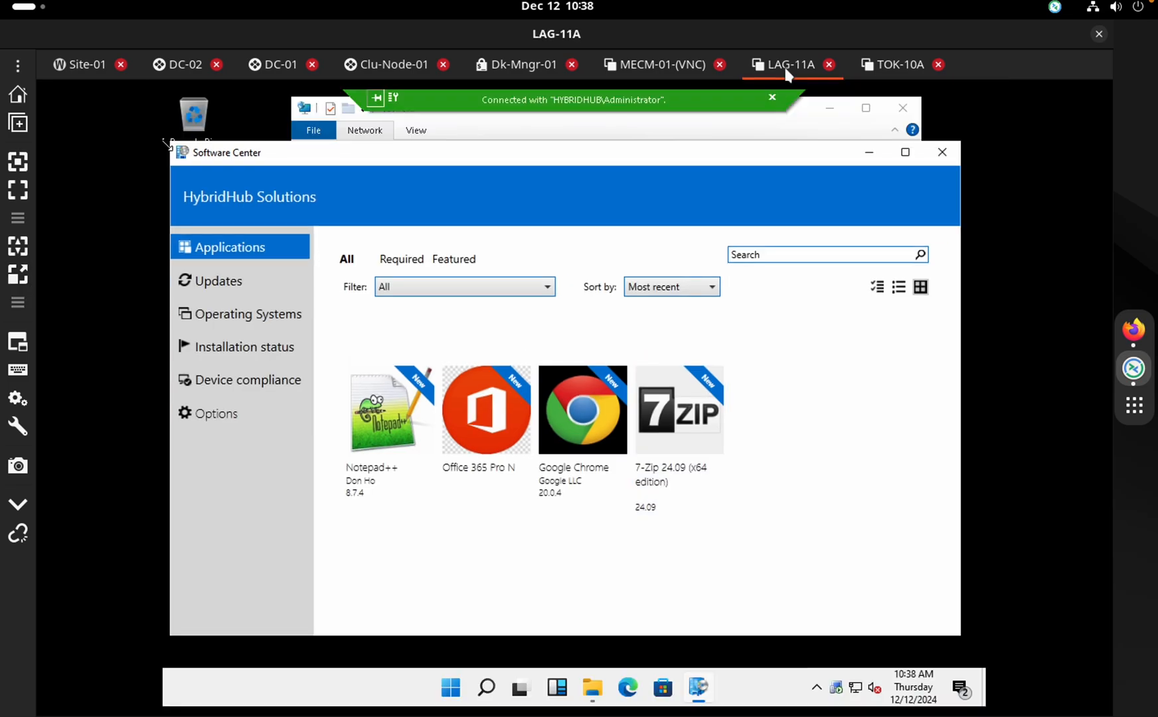
{"action": "left_click", "coordinate": [641, 69]}
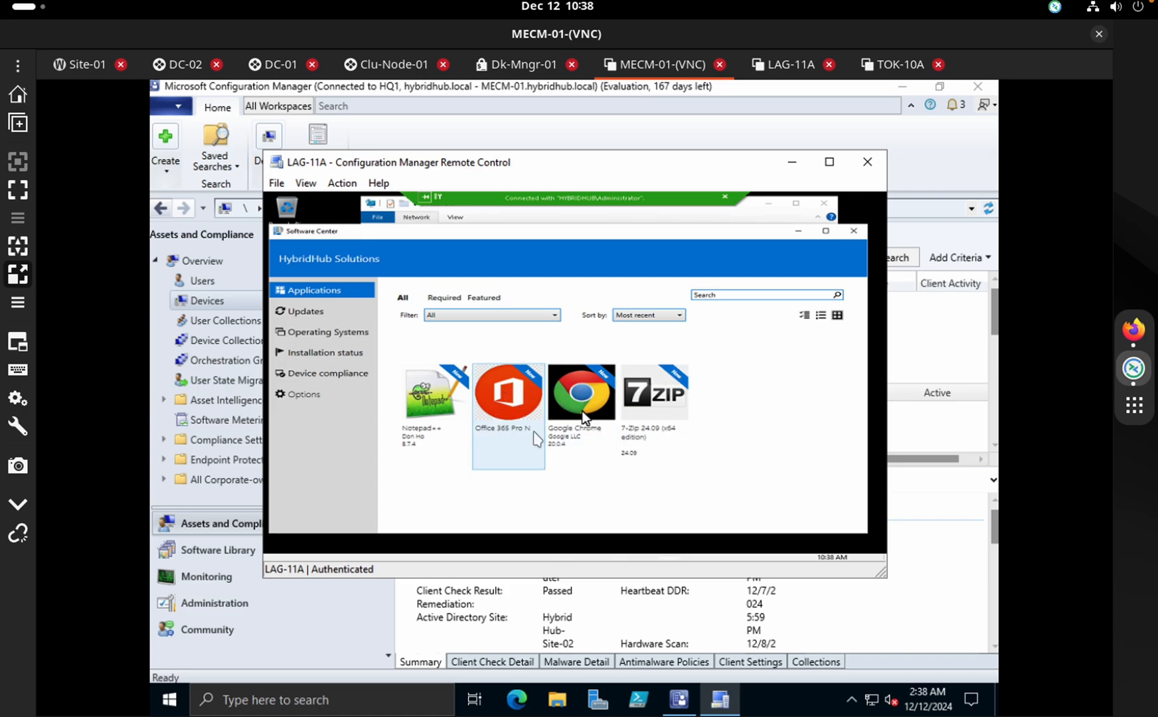
On TOK-10A, confirm Office 365 Pro N is installed, then return to Applications
{"action": "left_click", "coordinate": [890, 64]}
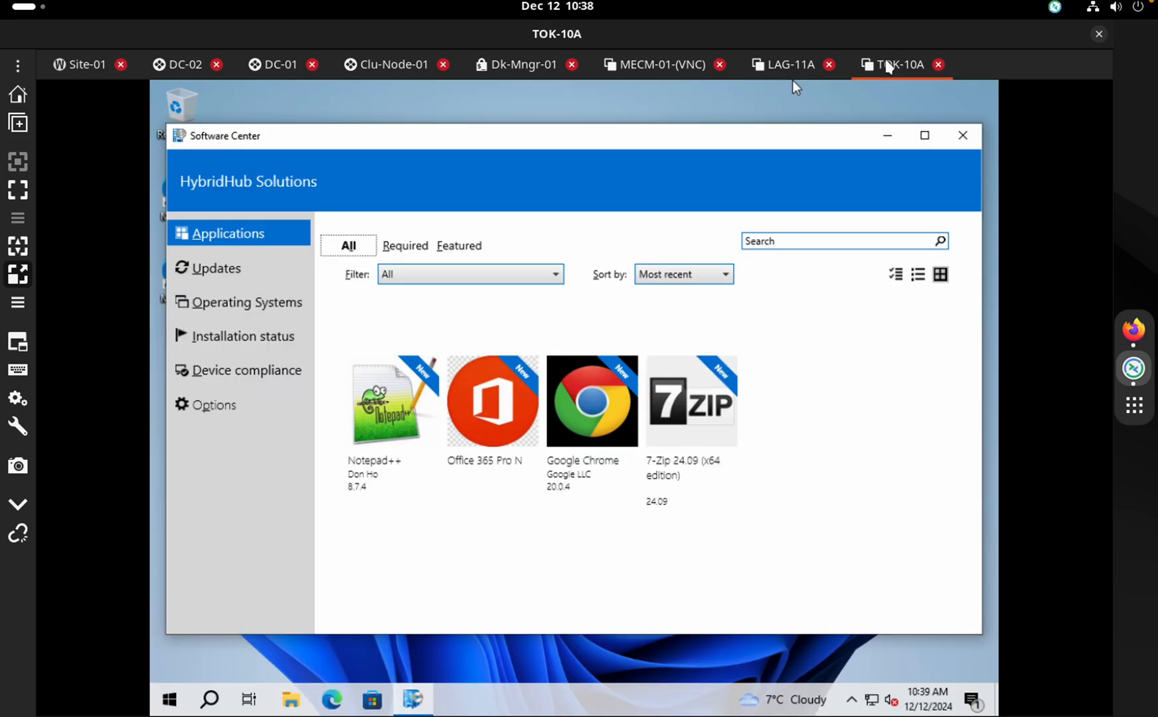
{"action": "left_click", "coordinate": [252, 340]}
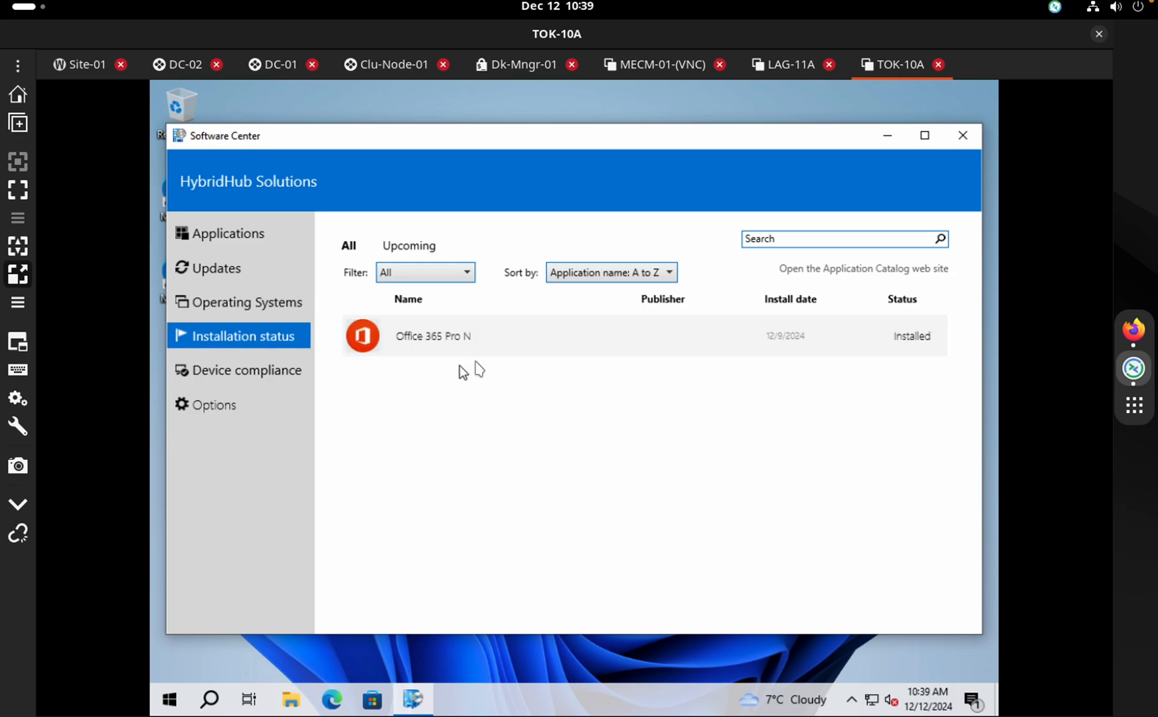
{"action": "left_click", "coordinate": [496, 348]}
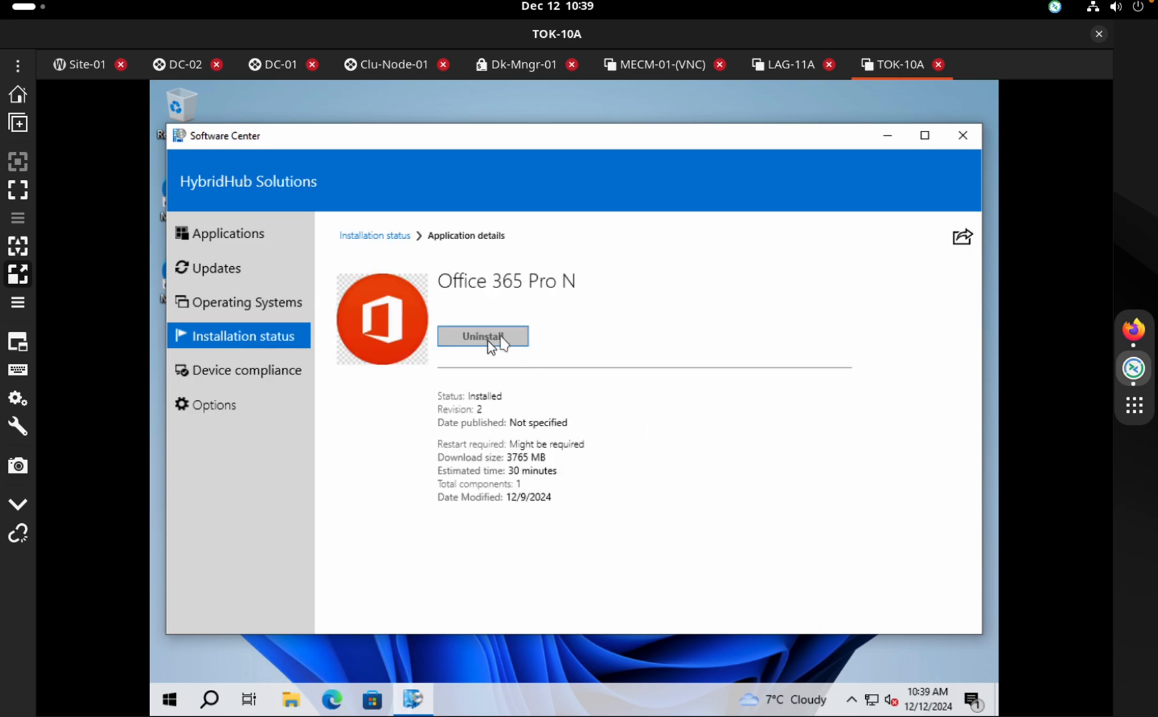
{"action": "left_click", "coordinate": [253, 247]}
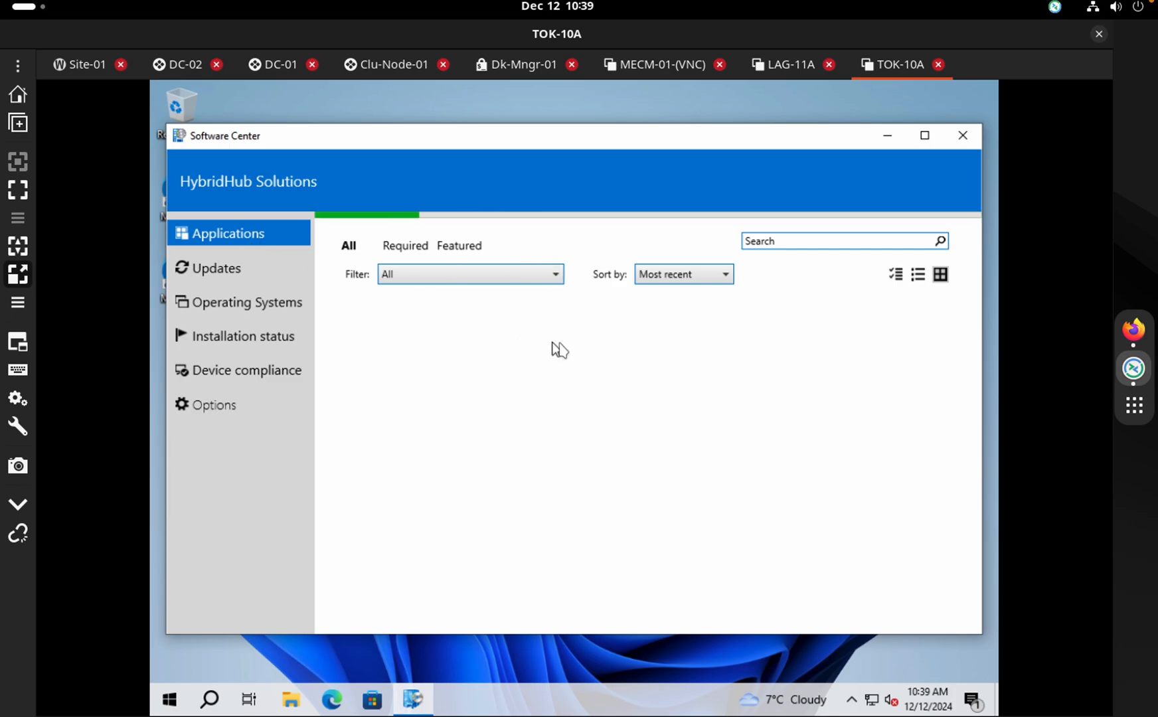
Install 7-Zip 24.09 on LAG-11A and retry it after the first failure
{"action": "left_click", "coordinate": [780, 66]}
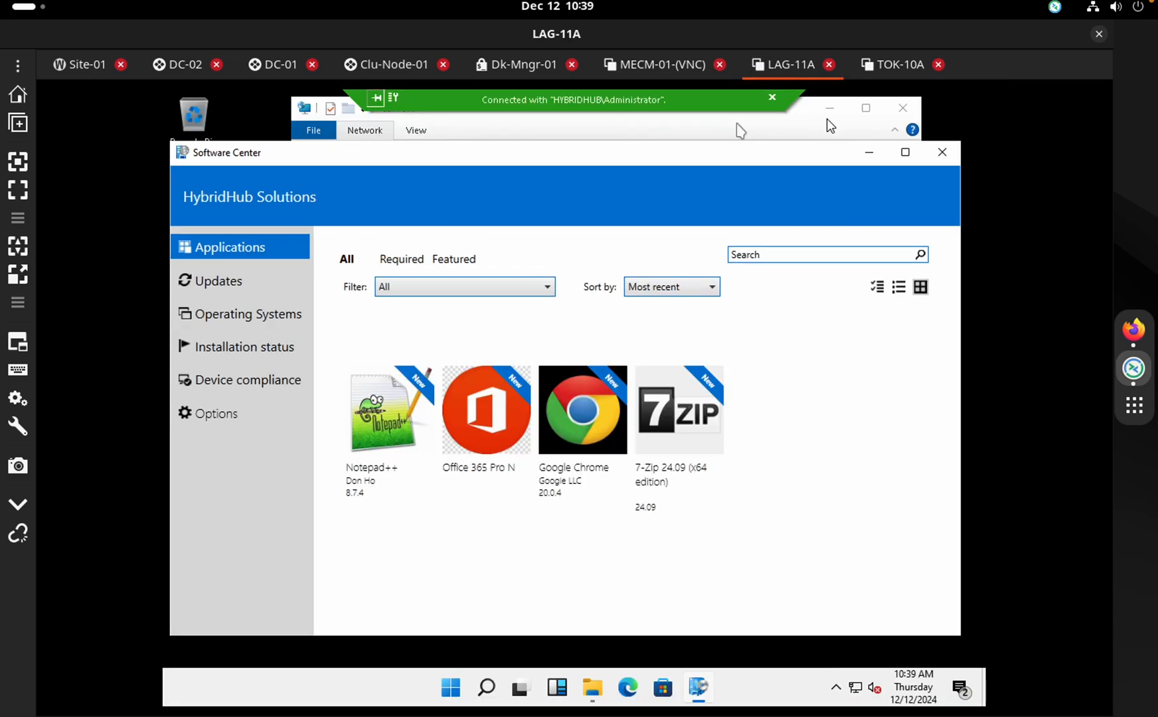
{"action": "left_click", "coordinate": [687, 420]}
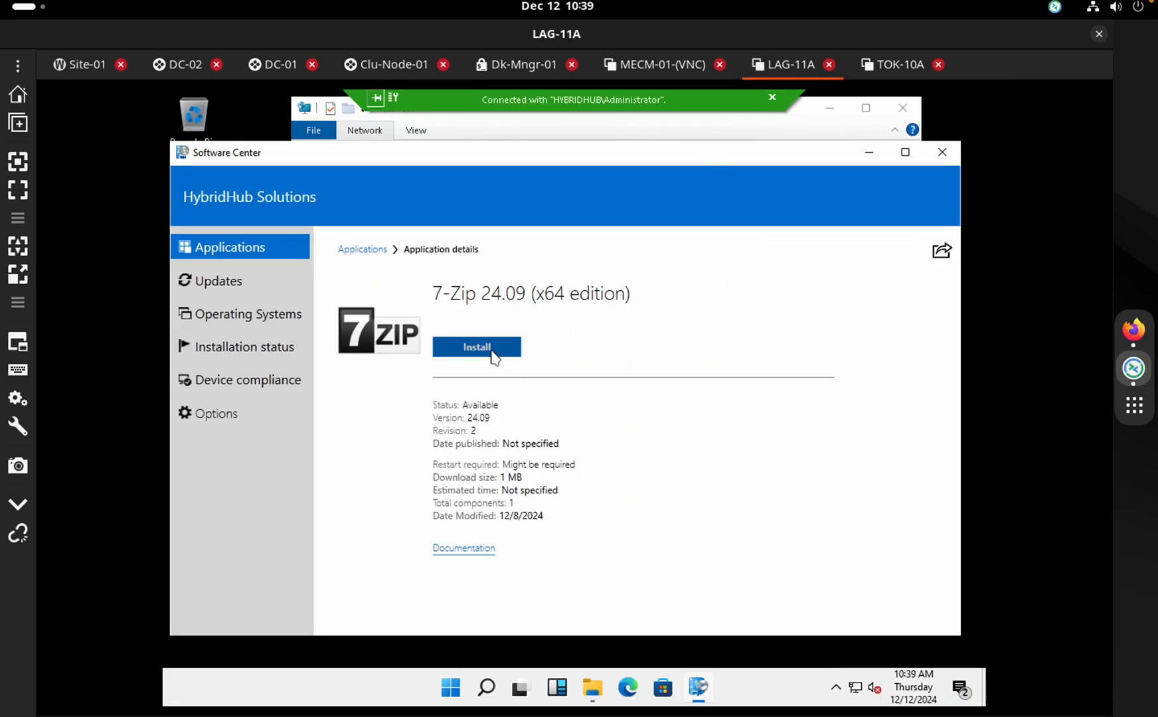
{"action": "left_click", "coordinate": [492, 355]}
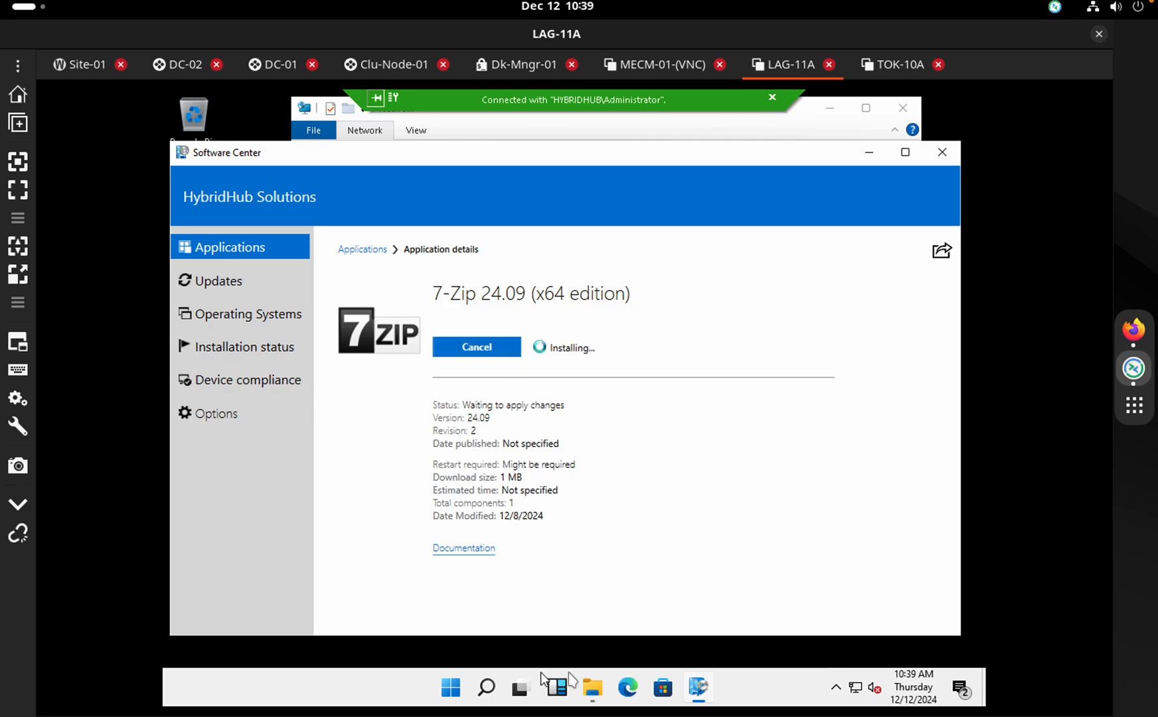
{"action": "left_click", "coordinate": [445, 701]}
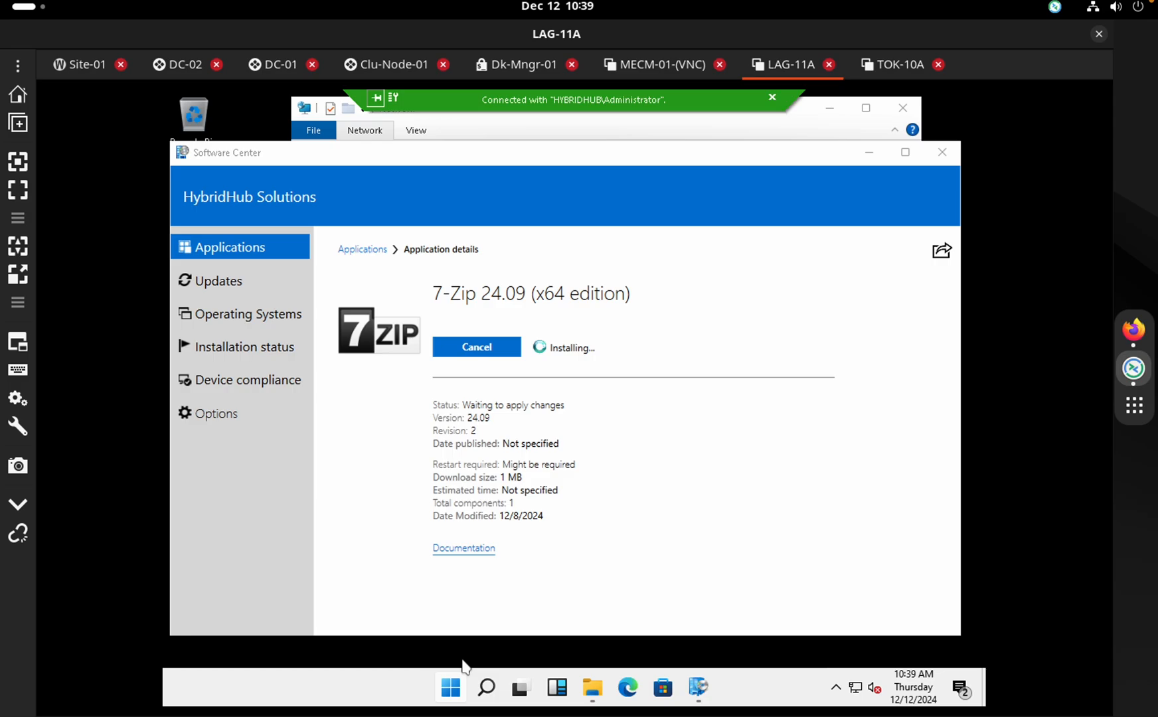
{"action": "left_click", "coordinate": [454, 688]}
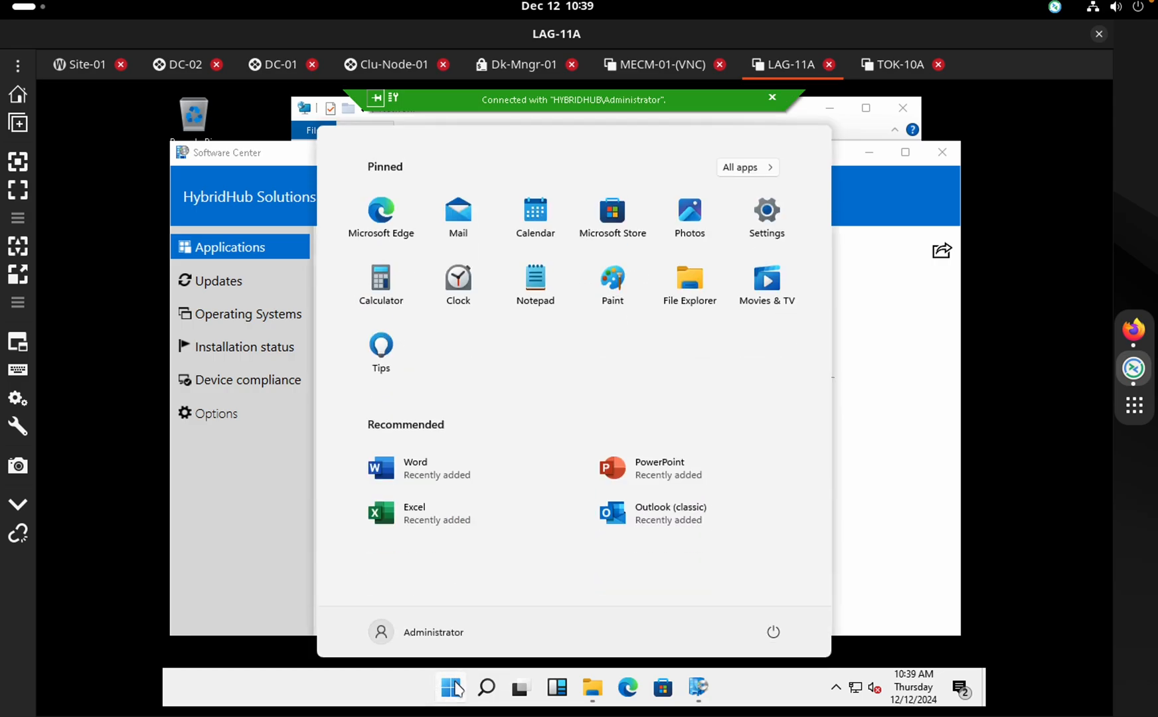
{"action": "left_click", "coordinate": [454, 688]}
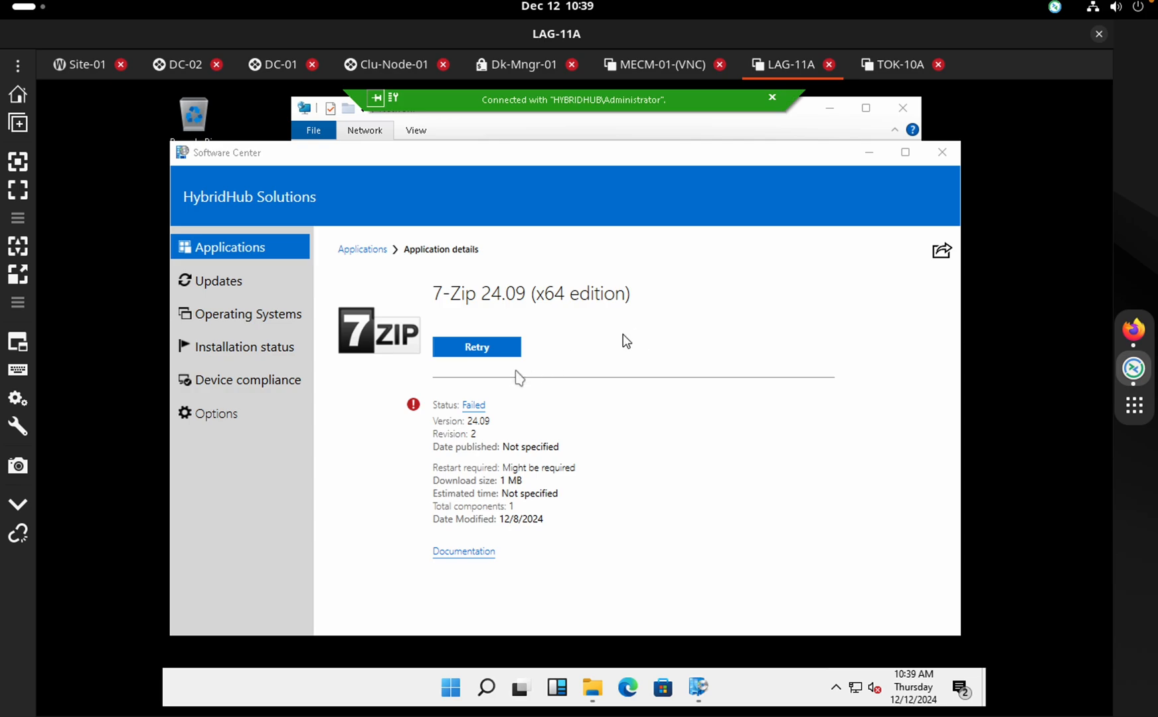
{"action": "left_click", "coordinate": [490, 352]}
{"action": "left_click", "coordinate": [513, 347]}
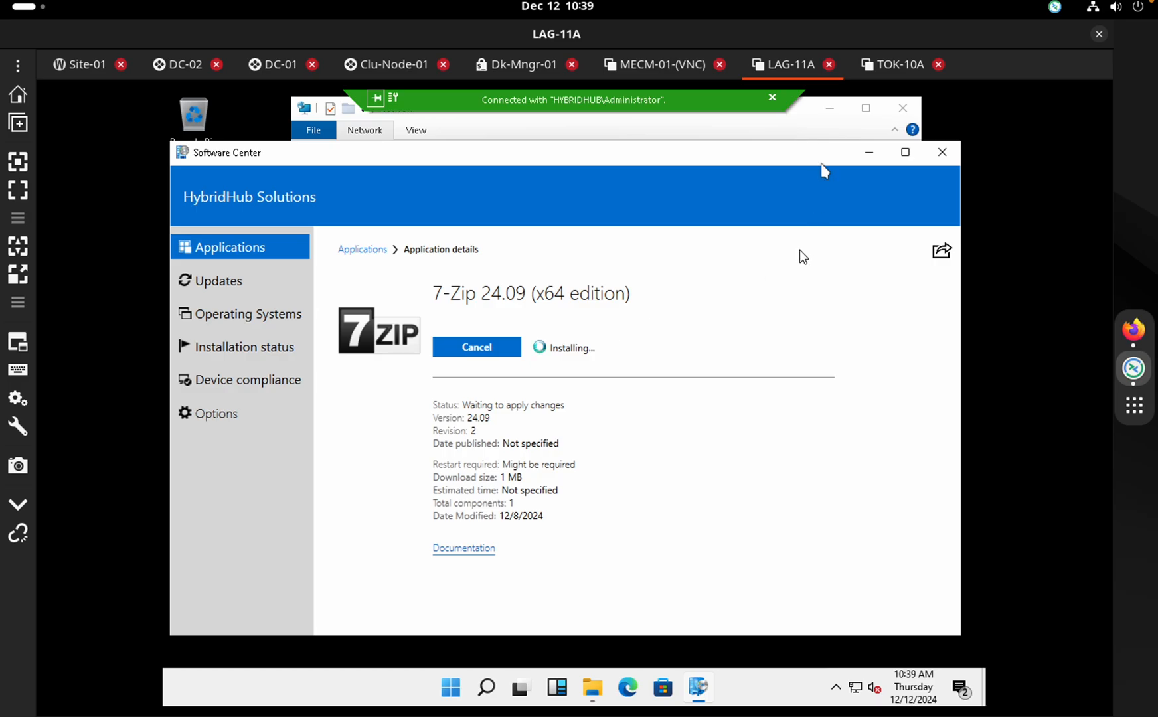
Compare LAG-11A's failed 7-Zip install with TOK-10A's 7-Zip details page
{"action": "left_click", "coordinate": [886, 67]}
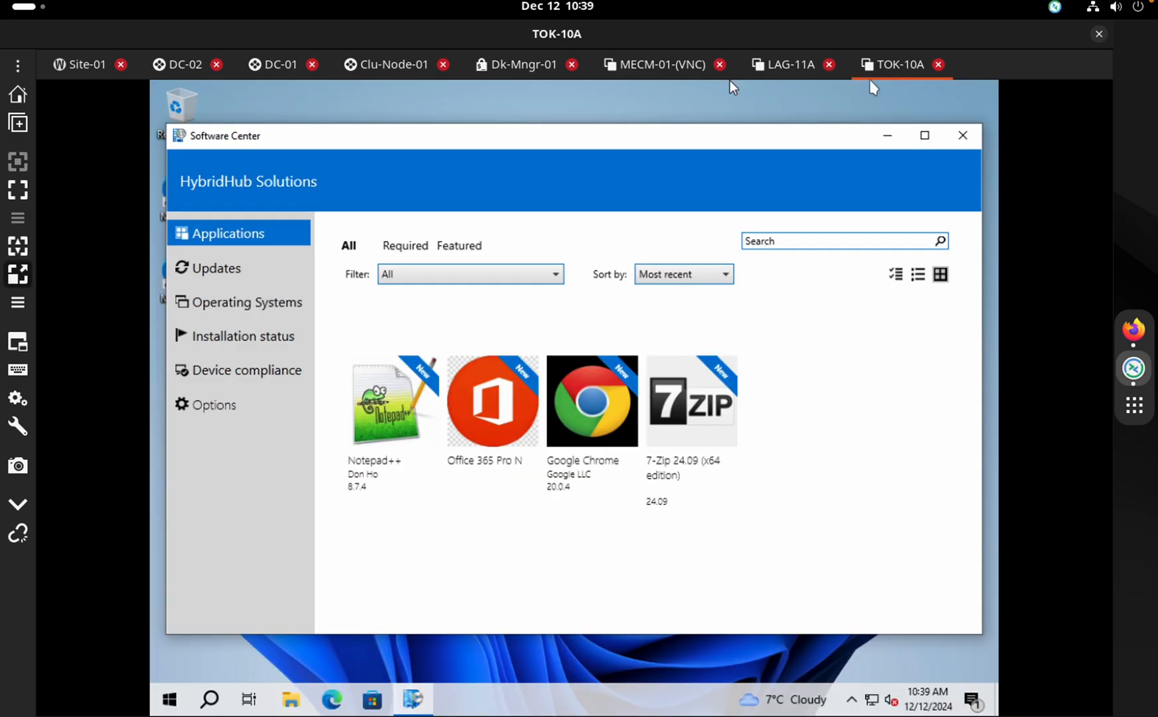
{"action": "left_click", "coordinate": [694, 372]}
{"action": "left_click", "coordinate": [789, 65]}
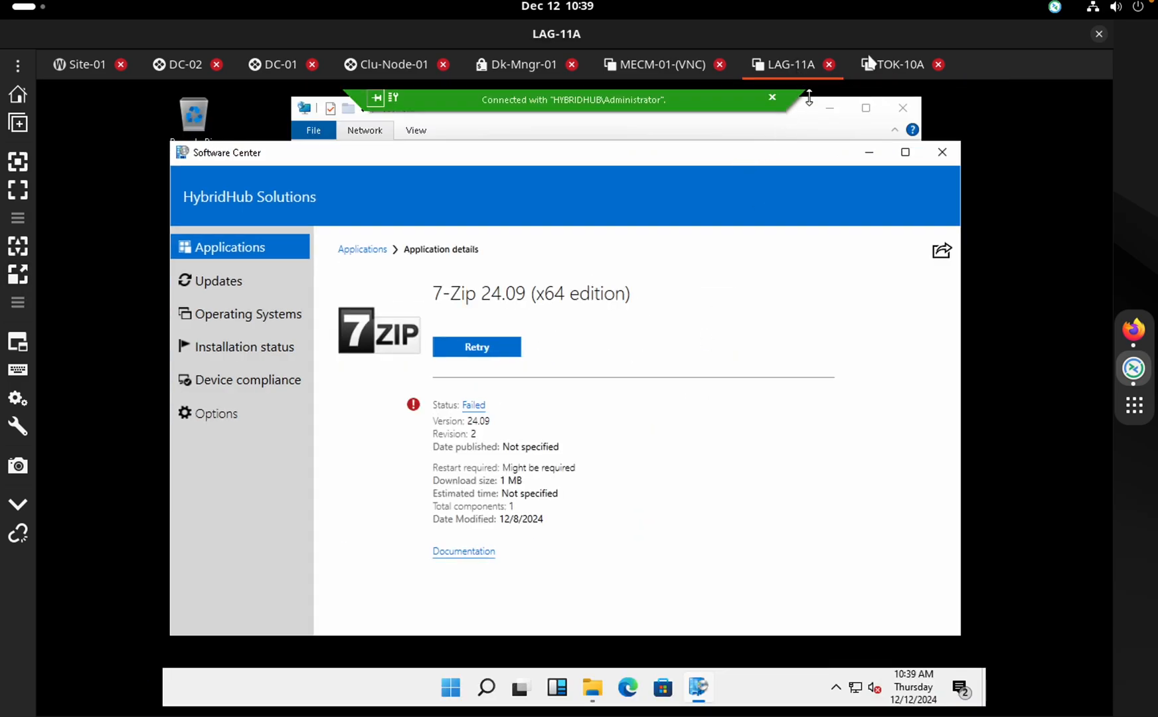
{"action": "left_click", "coordinate": [870, 63]}
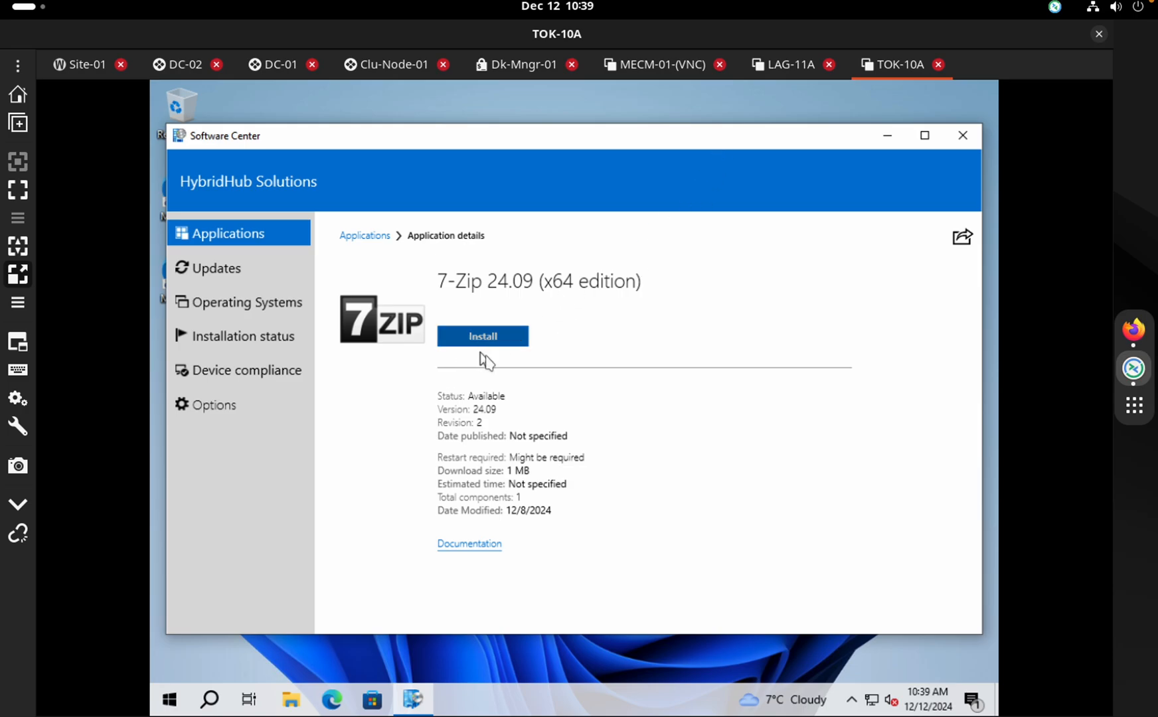
{"action": "left_click", "coordinate": [784, 65]}
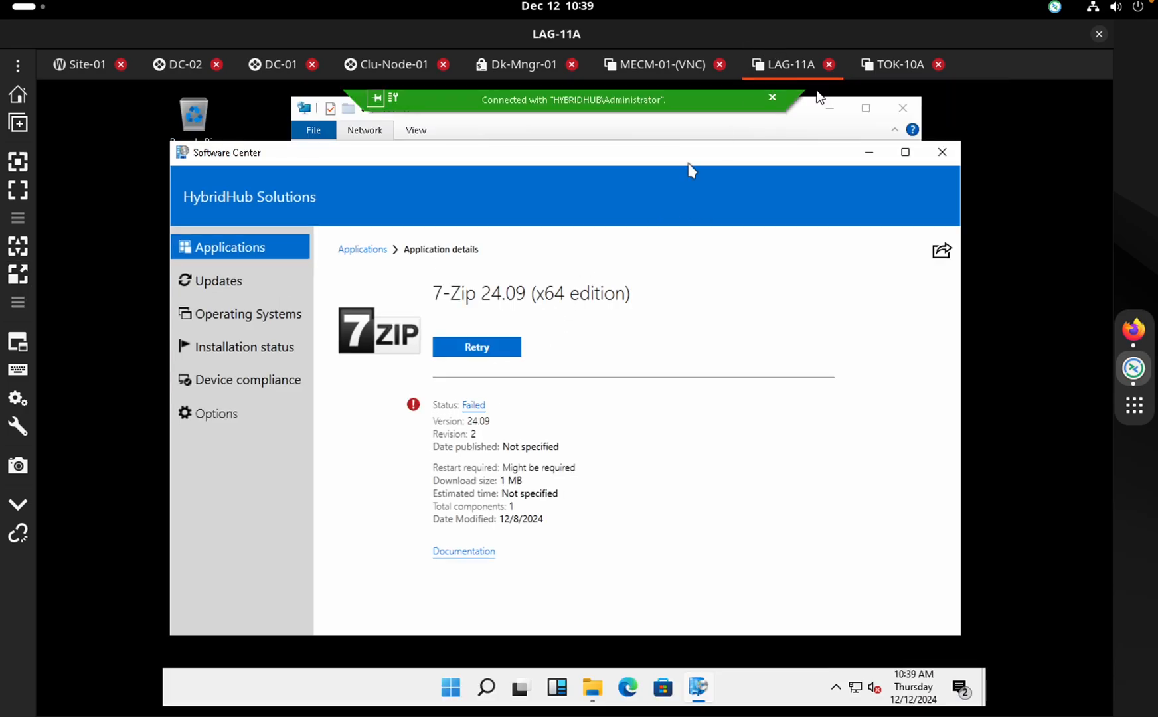
{"action": "left_click", "coordinate": [461, 692]}
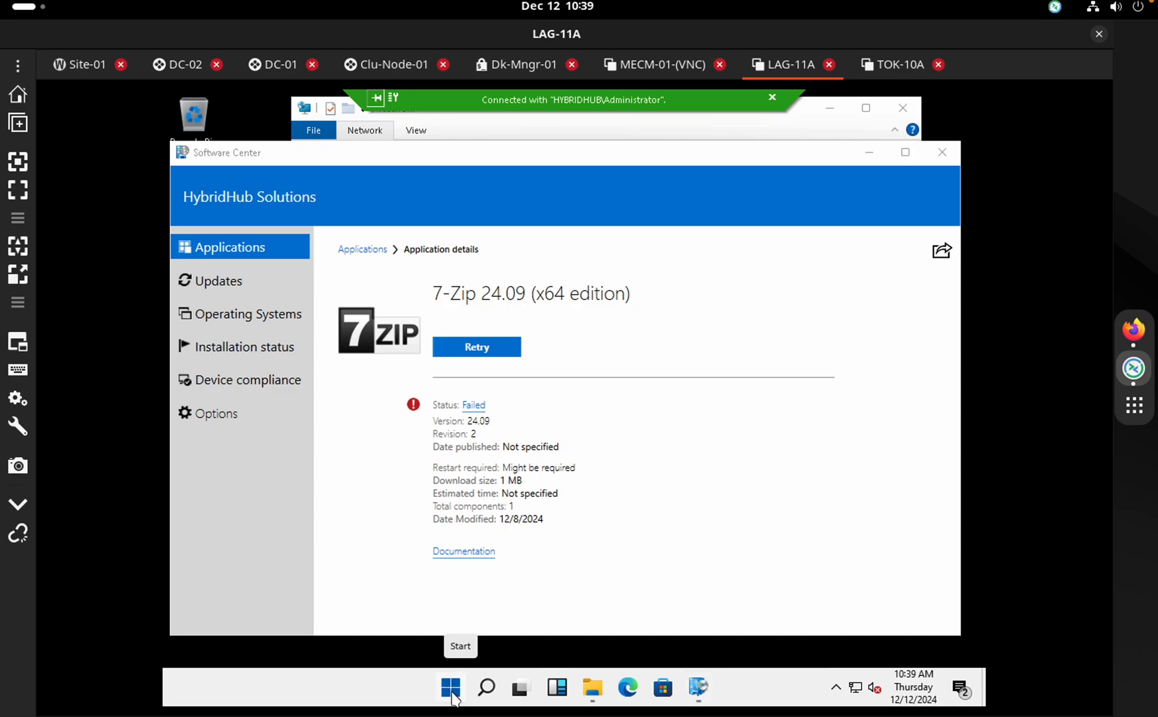
Shut down LAG-11A from the Start quick menu, checking both client sessions afterwards
{"action": "right_click", "coordinate": [454, 696]}
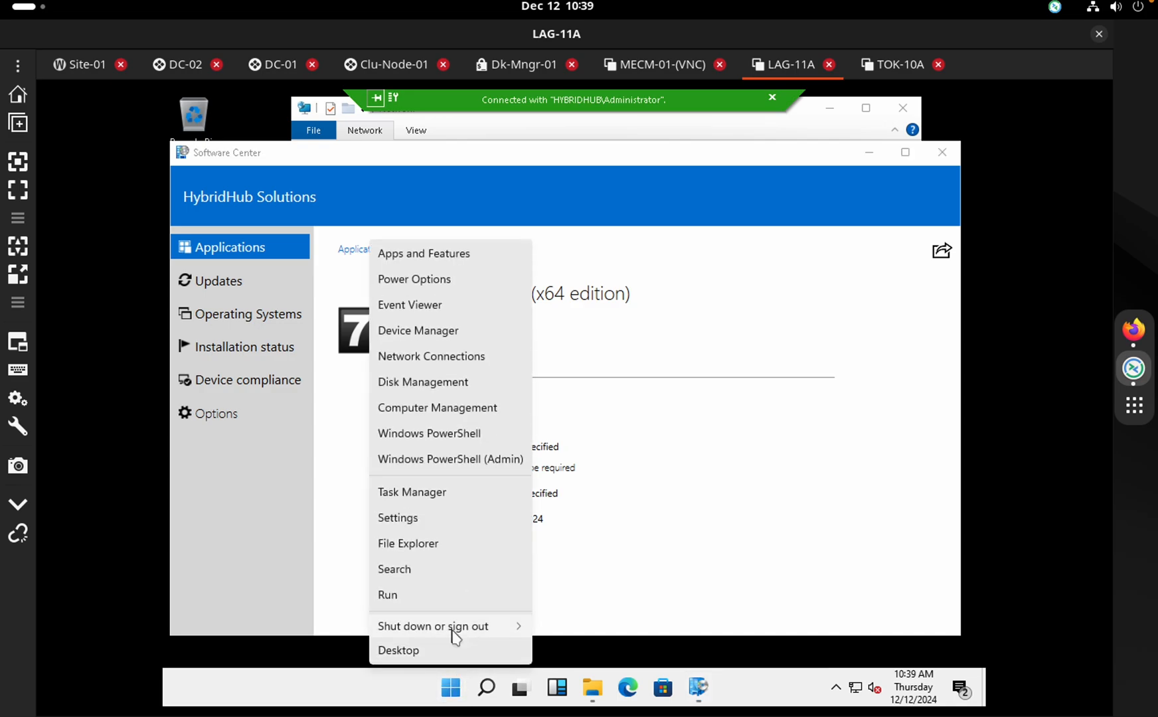
{"action": "mouse_move", "coordinate": [455, 636]}
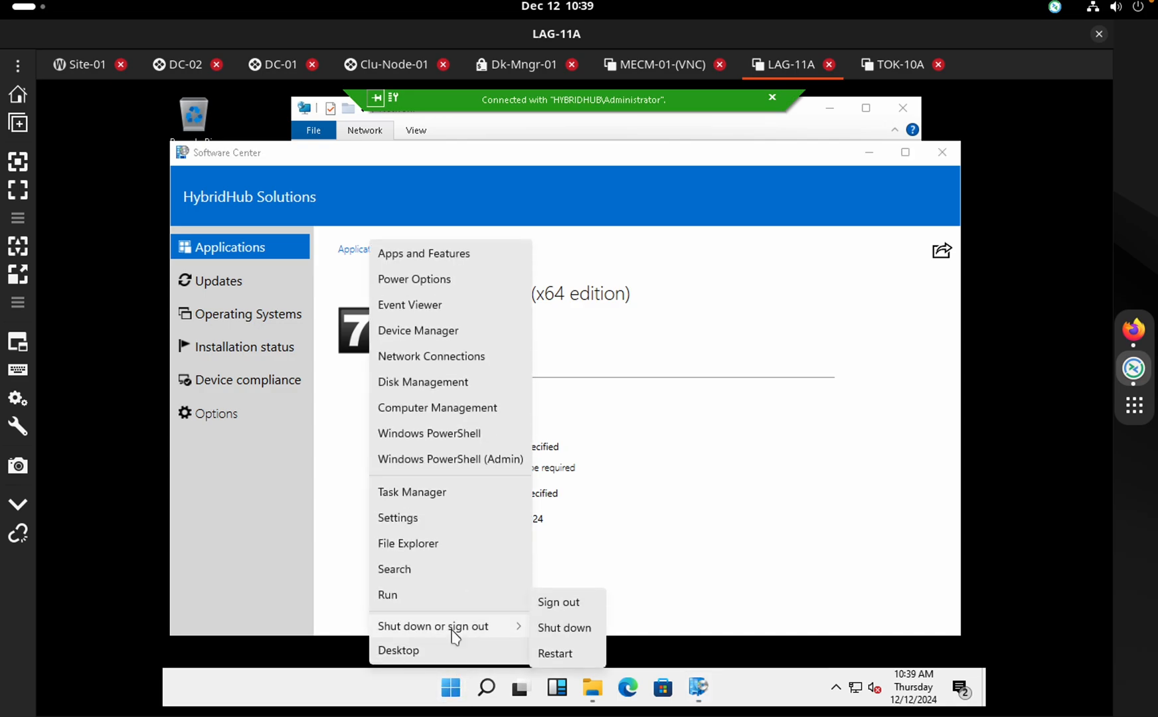
{"action": "left_click", "coordinate": [578, 628]}
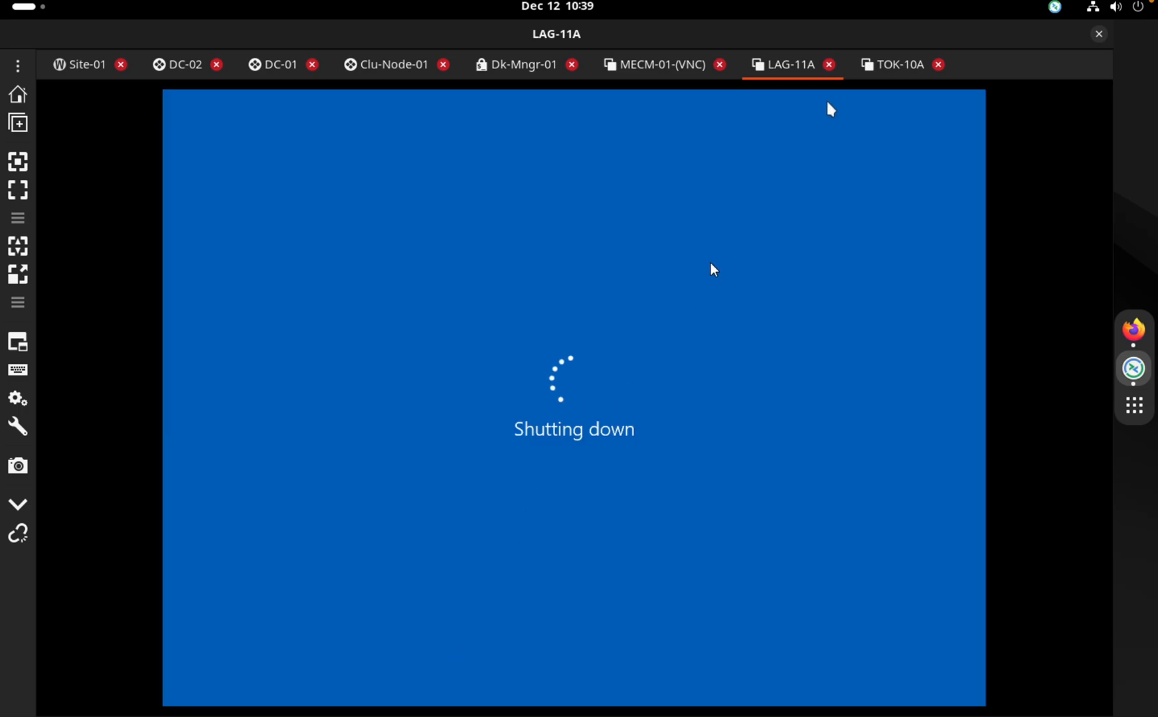
{"action": "left_click", "coordinate": [886, 65]}
{"action": "left_click", "coordinate": [776, 67]}
Close and confirm ending the LAG-11A Remote Control window in Configuration Manager
{"action": "left_click", "coordinate": [654, 73]}
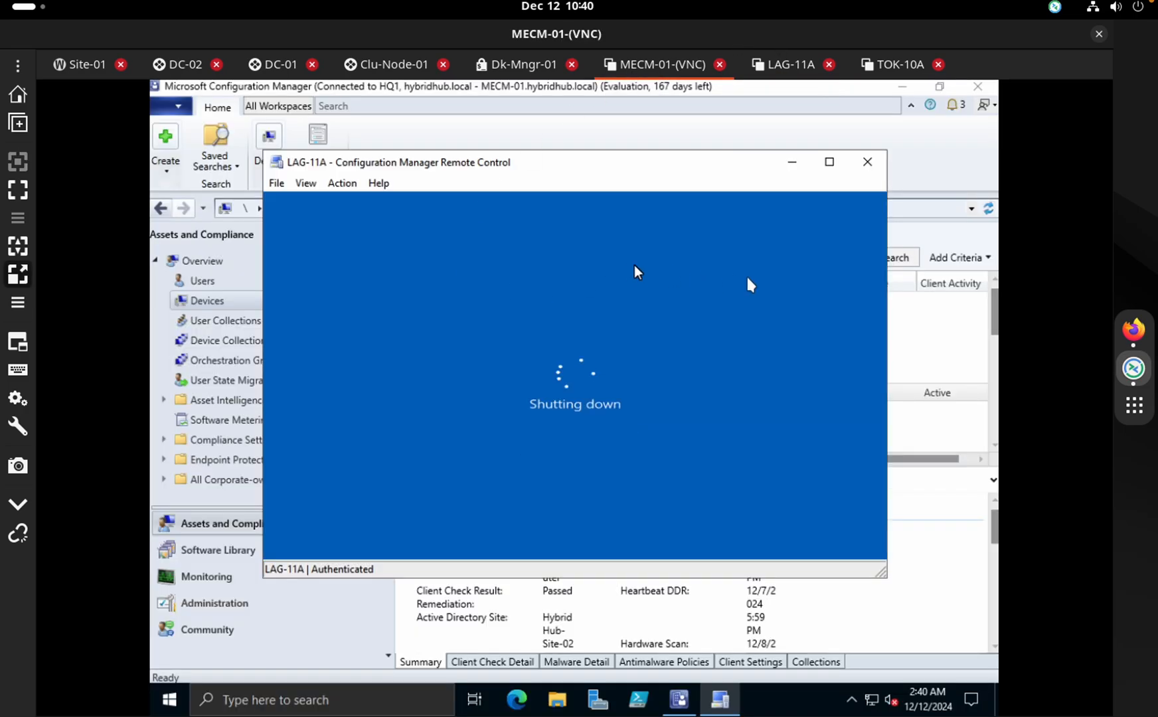
{"action": "left_click", "coordinate": [874, 170]}
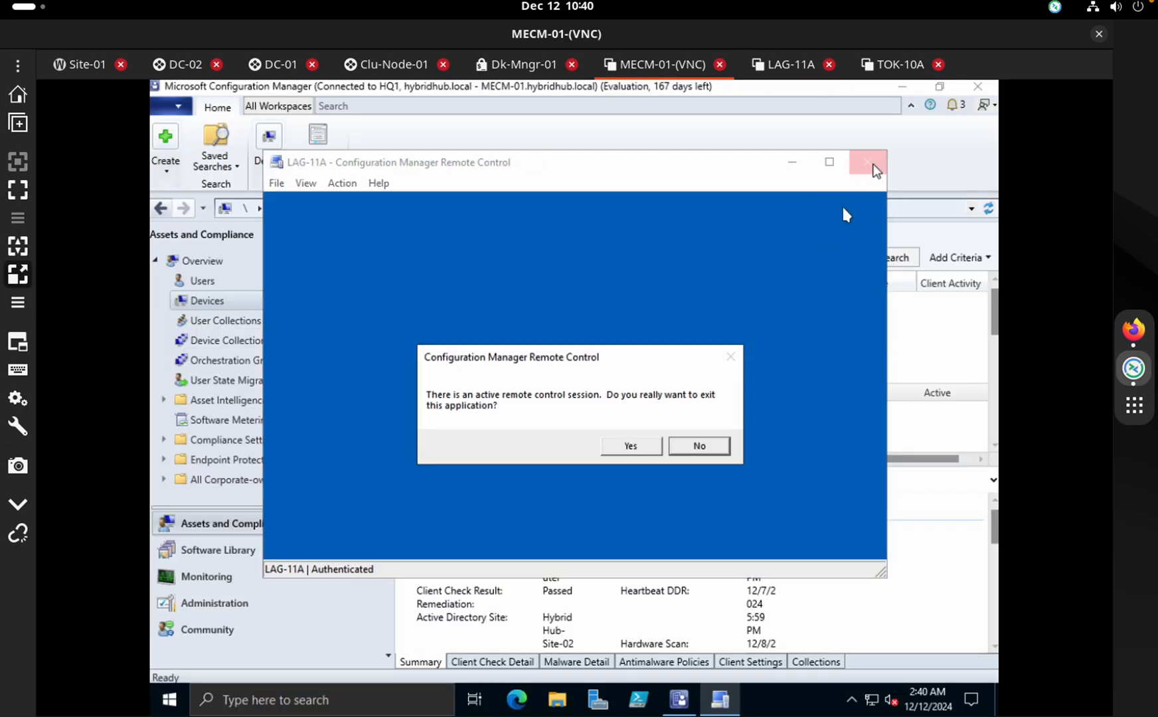
{"action": "left_click", "coordinate": [630, 446]}
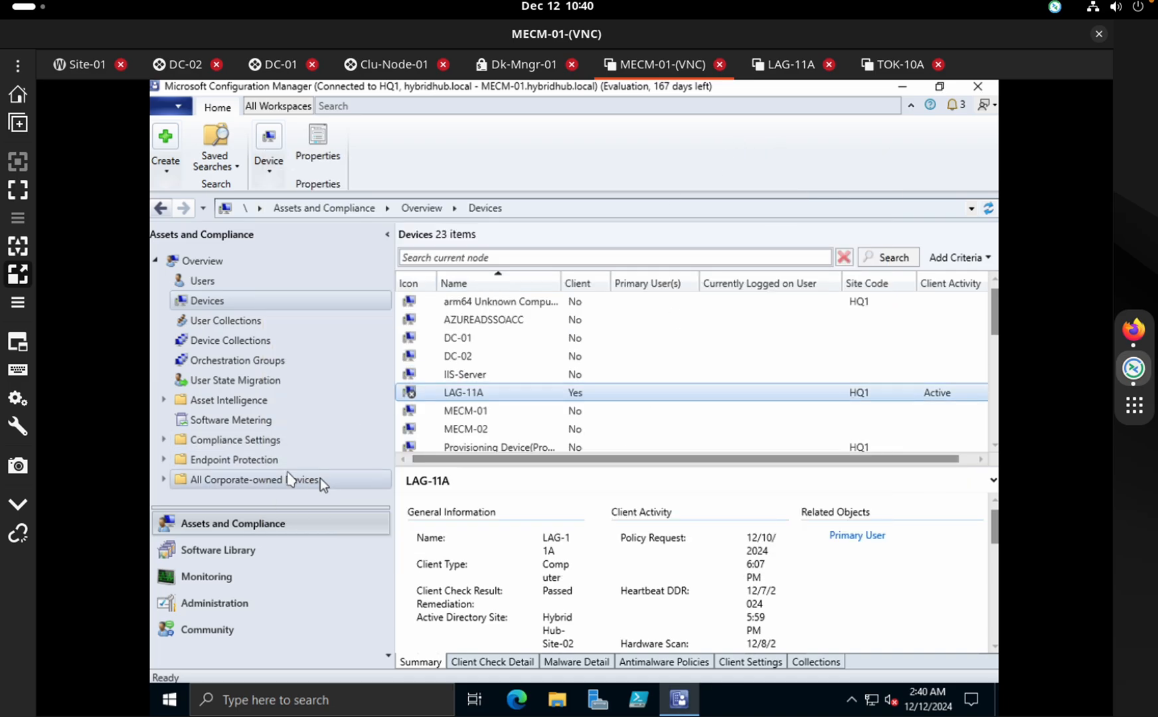
Glance at Administration's Site Configuration, then list Software Library > Application Management > Applications
{"action": "left_click", "coordinate": [239, 550]}
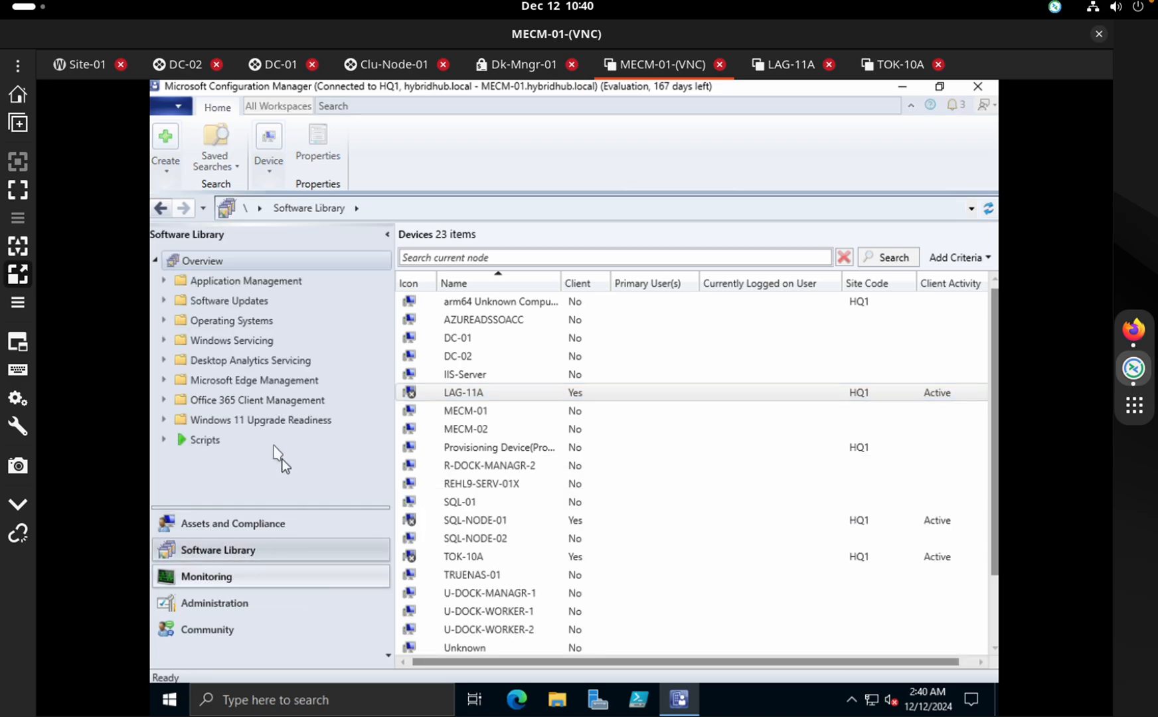
{"action": "left_click", "coordinate": [230, 601]}
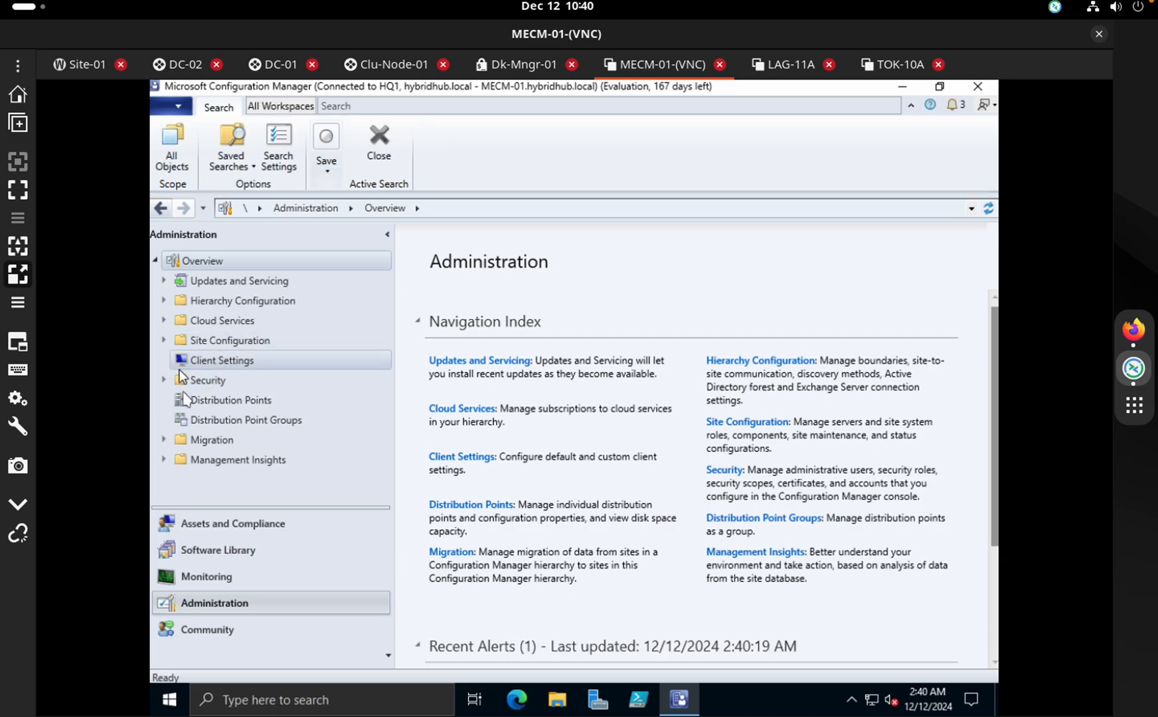
{"action": "left_click", "coordinate": [163, 341]}
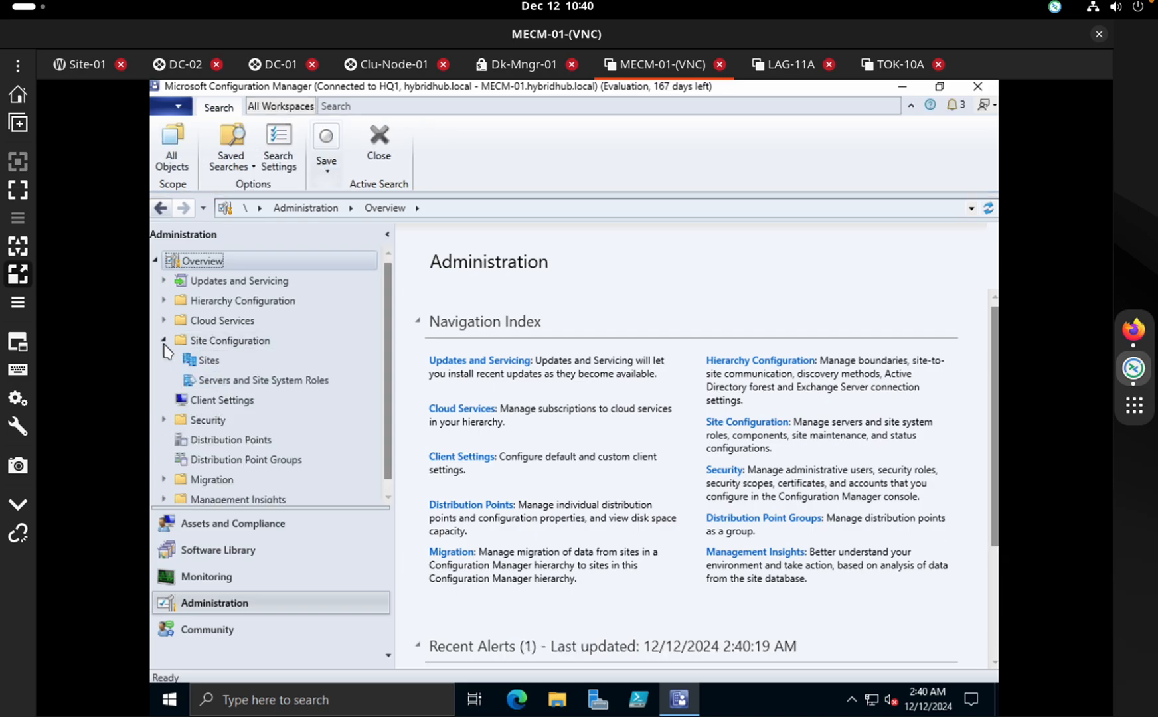
{"action": "left_click", "coordinate": [164, 342]}
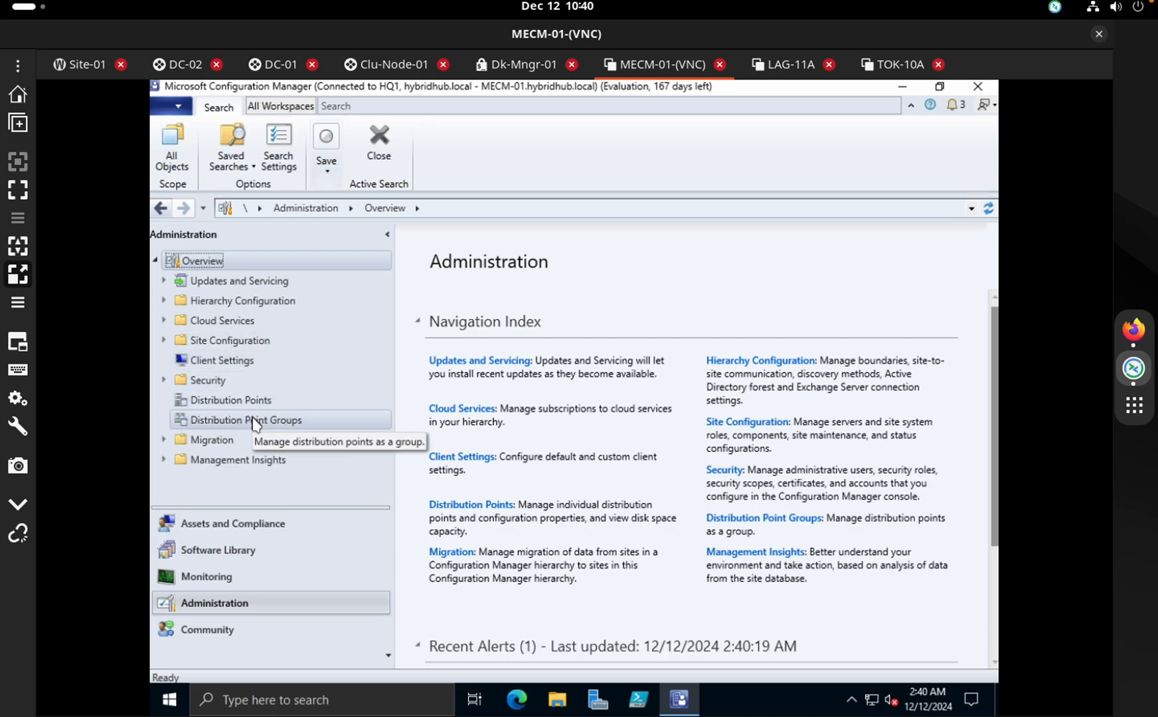
{"action": "left_click", "coordinate": [239, 550]}
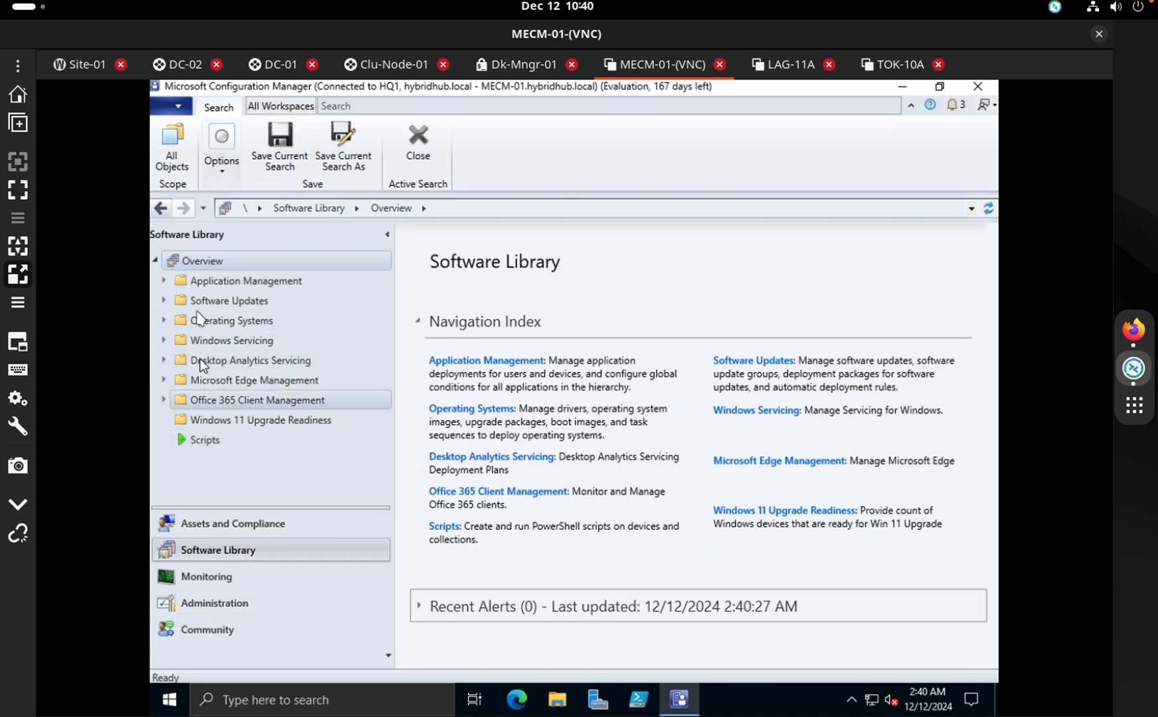
{"action": "left_click", "coordinate": [193, 281]}
{"action": "left_click", "coordinate": [164, 280]}
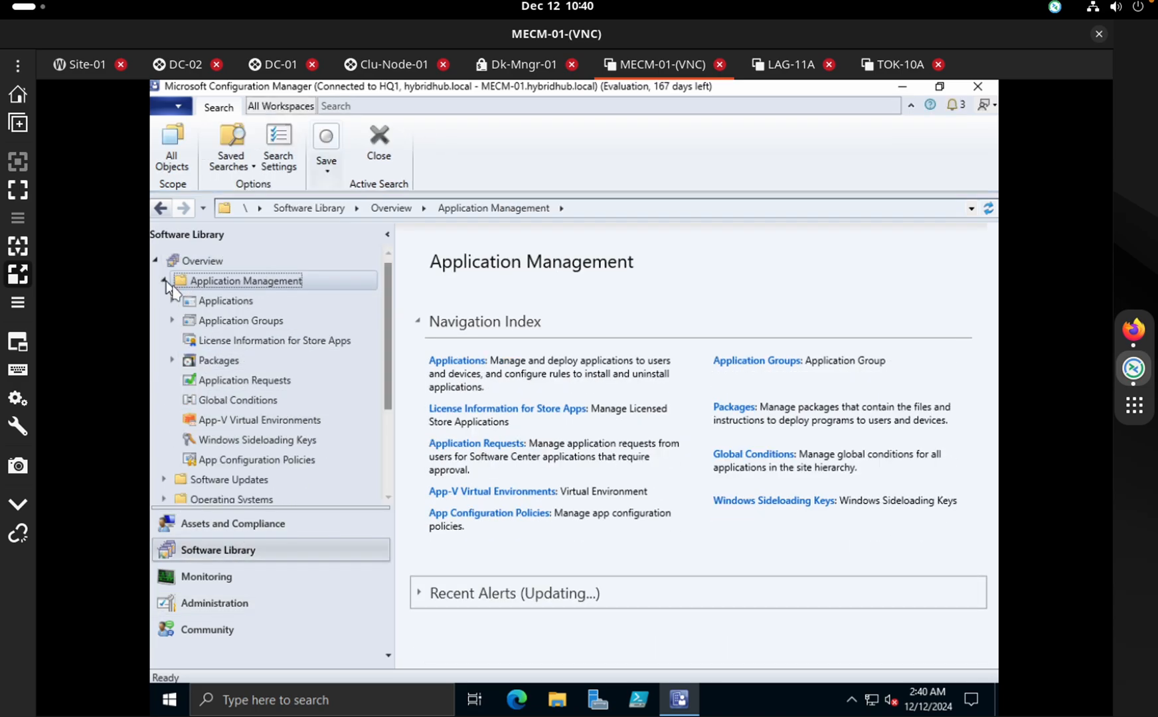
{"action": "left_click", "coordinate": [199, 301]}
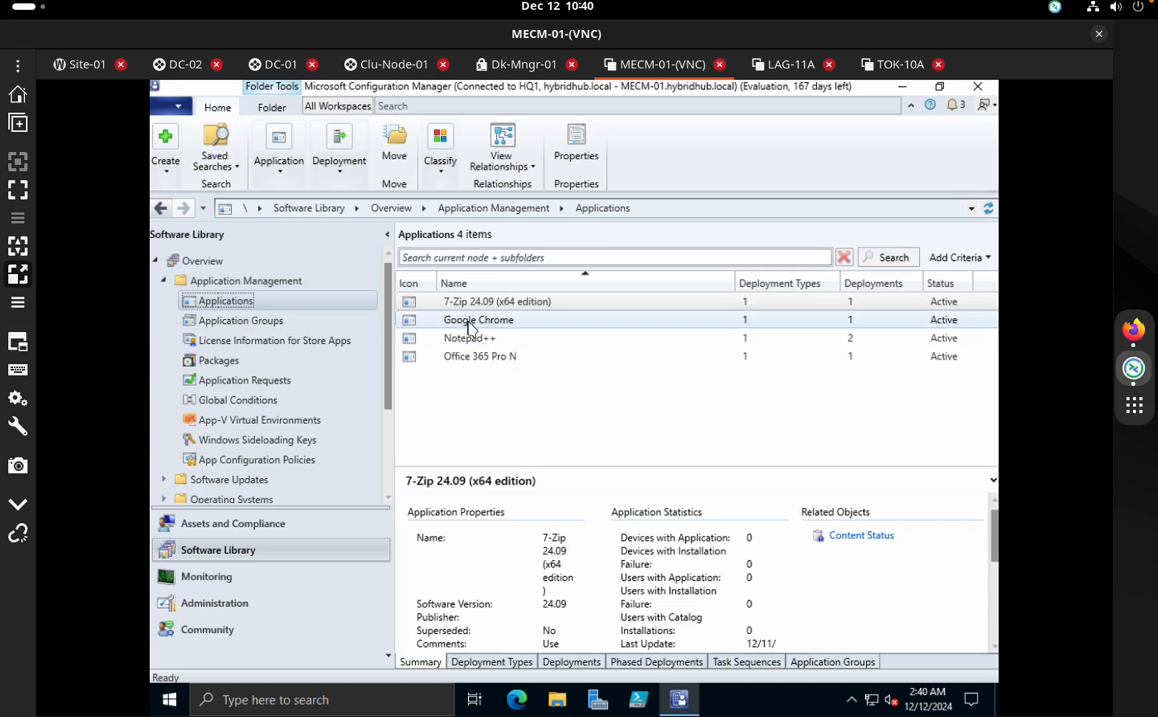
{"action": "left_click", "coordinate": [513, 306]}
{"action": "left_click", "coordinate": [508, 321]}
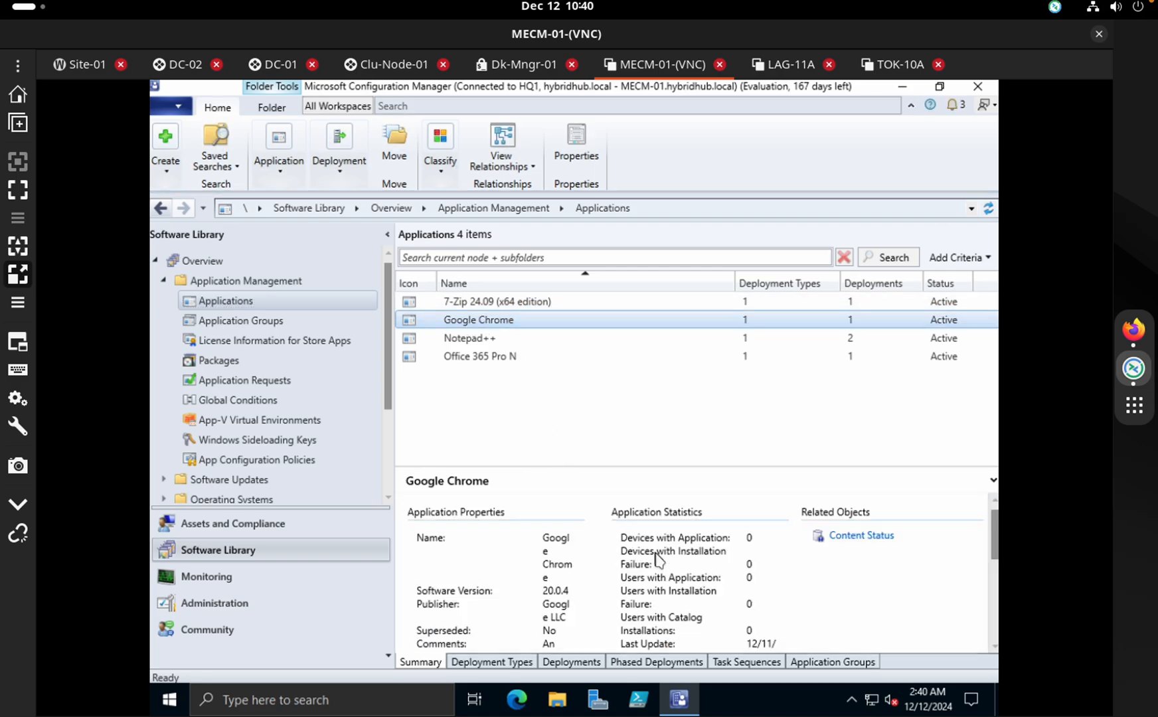
{"action": "scroll", "coordinate": [654, 555], "scroll_direction": "down", "scroll_amount": 3}
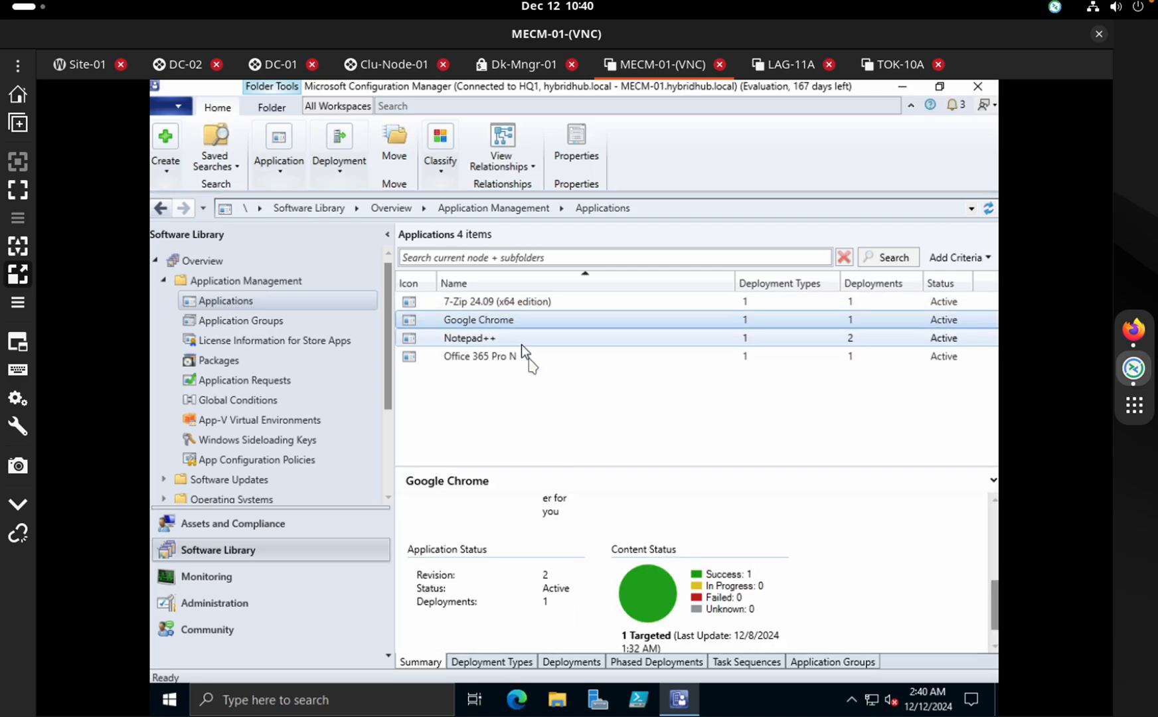
{"action": "left_click", "coordinate": [709, 579]}
{"action": "left_click", "coordinate": [473, 338]}
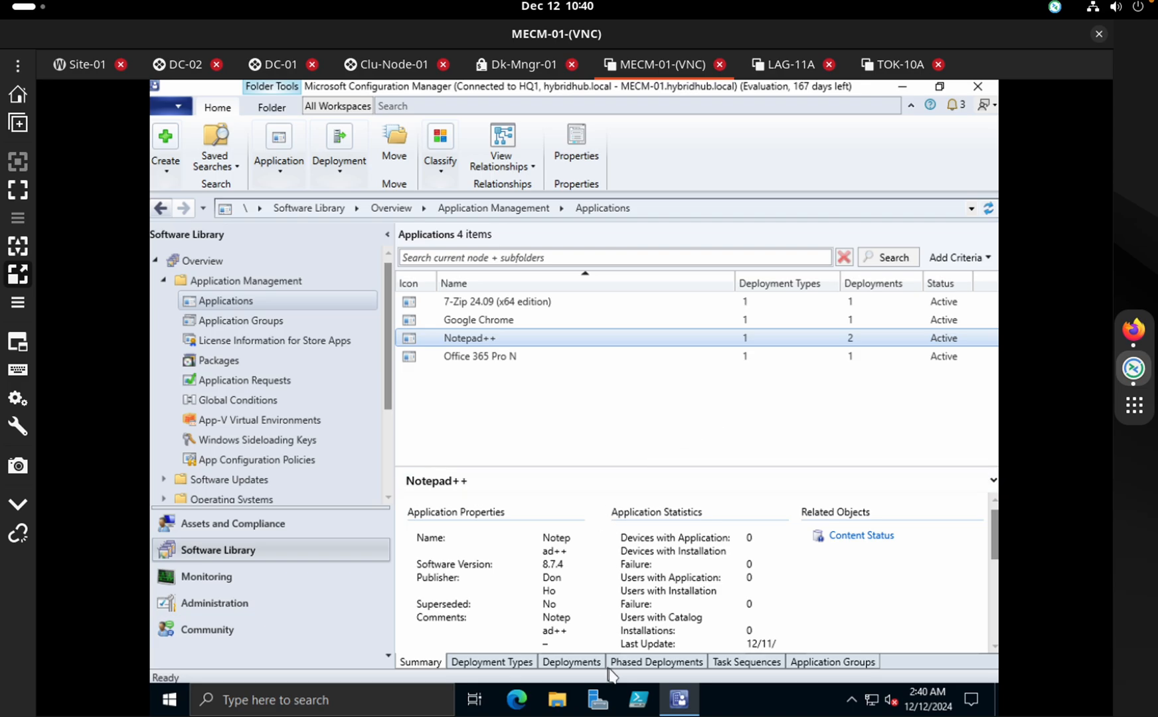
{"action": "left_click", "coordinate": [571, 662]}
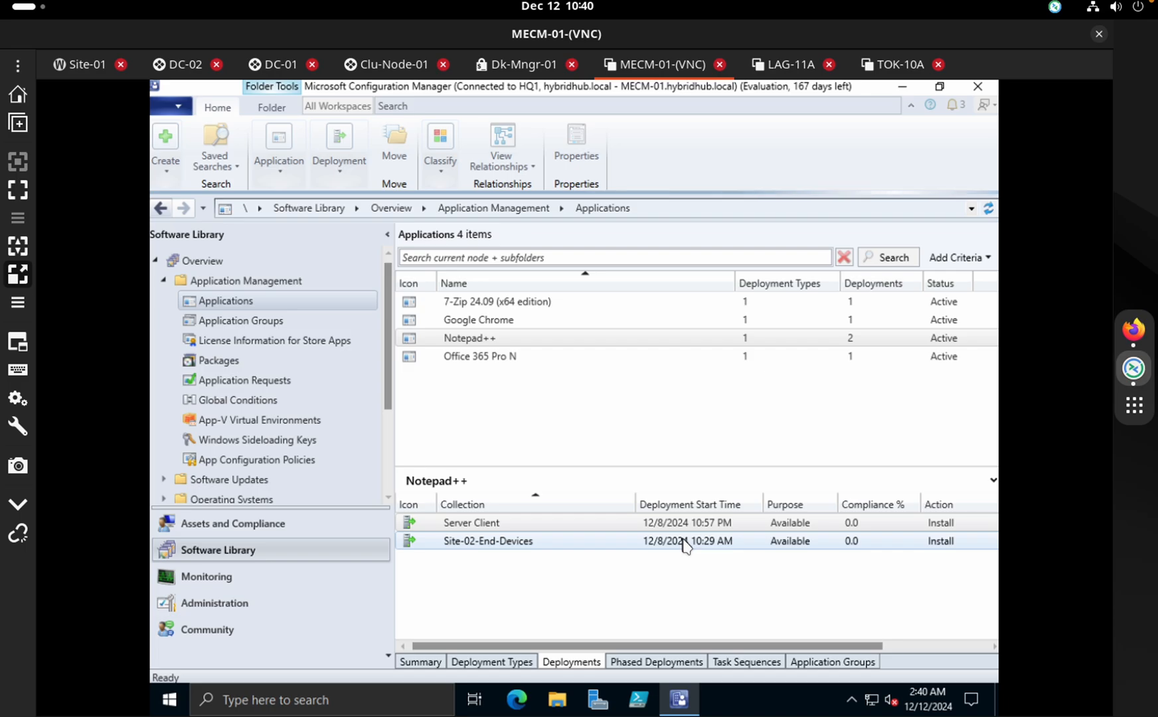
{"action": "left_click", "coordinate": [608, 540]}
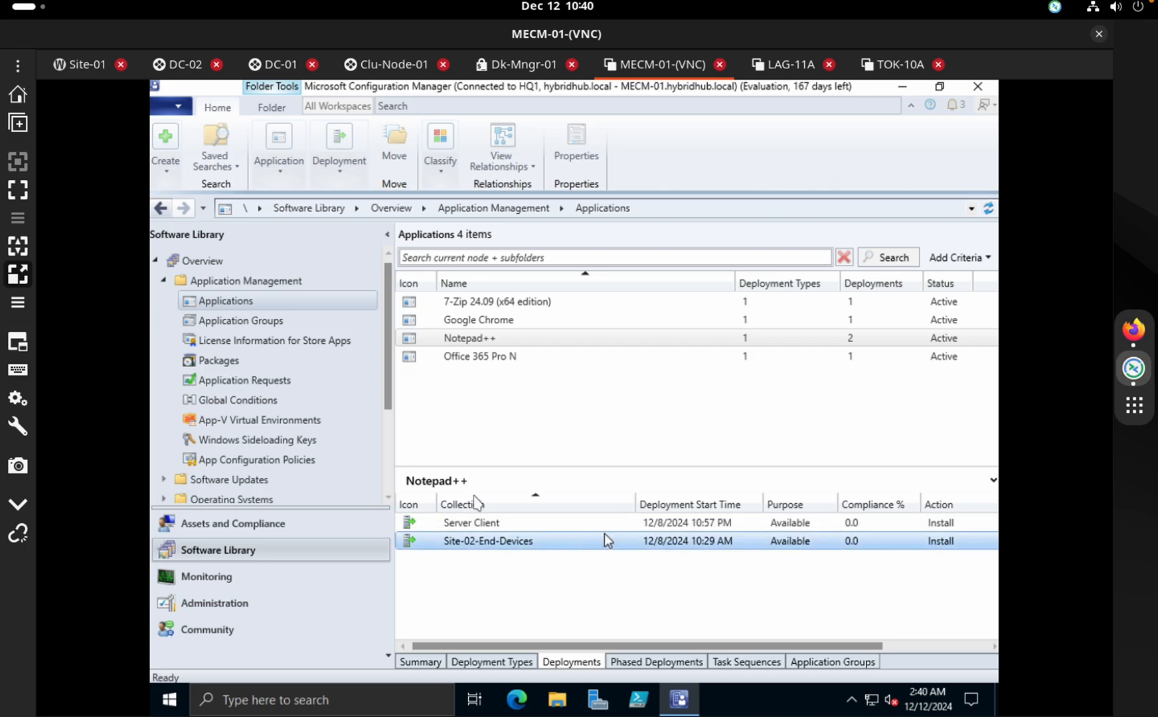
{"action": "scroll", "coordinate": [387, 360], "scroll_direction": "down", "scroll_amount": 1}
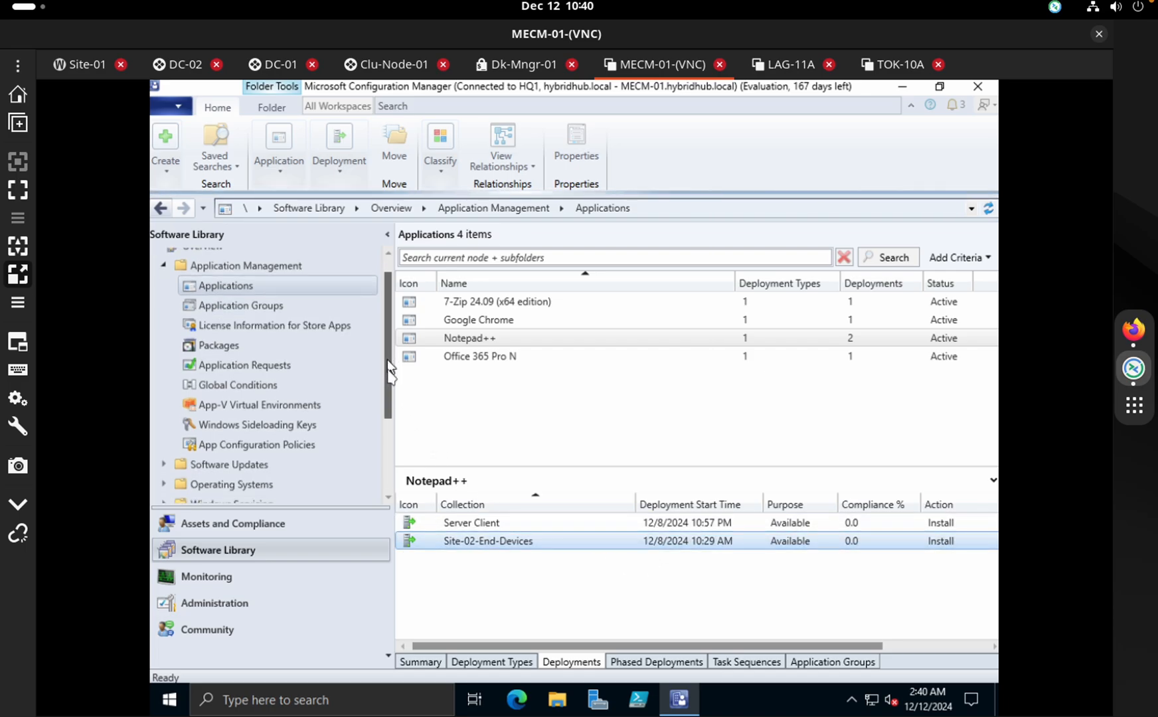
{"action": "scroll", "coordinate": [387, 360], "scroll_direction": "down", "scroll_amount": 1}
{"action": "scroll", "coordinate": [304, 304], "scroll_direction": "up", "scroll_amount": 2}
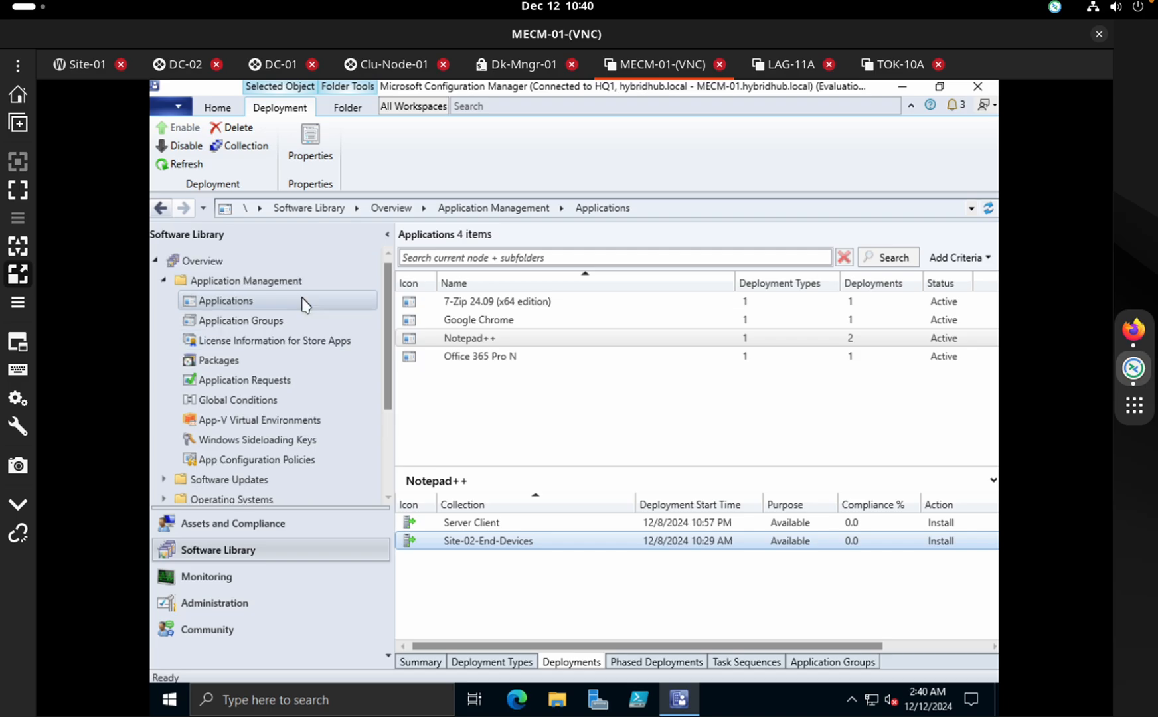
{"action": "left_click", "coordinate": [296, 364]}
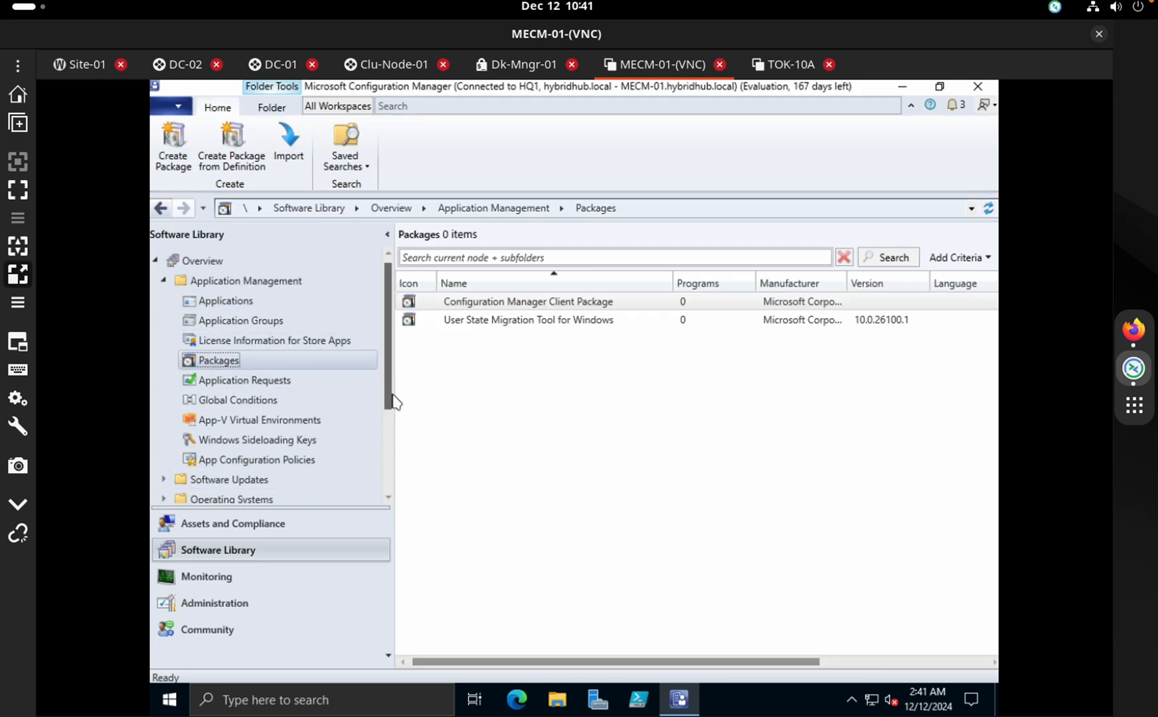
{"action": "scroll", "coordinate": [391, 445], "scroll_direction": "down", "scroll_amount": 2}
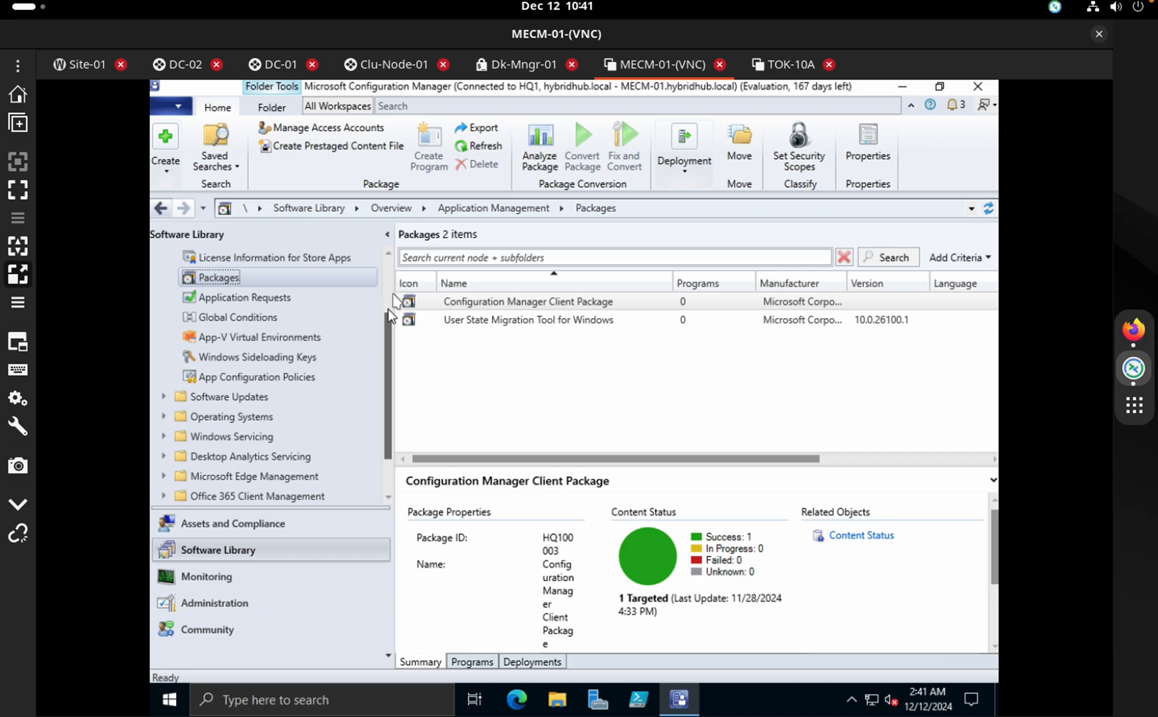
{"action": "scroll", "coordinate": [391, 287], "scroll_direction": "up", "scroll_amount": 2}
{"action": "left_click", "coordinate": [288, 281]}
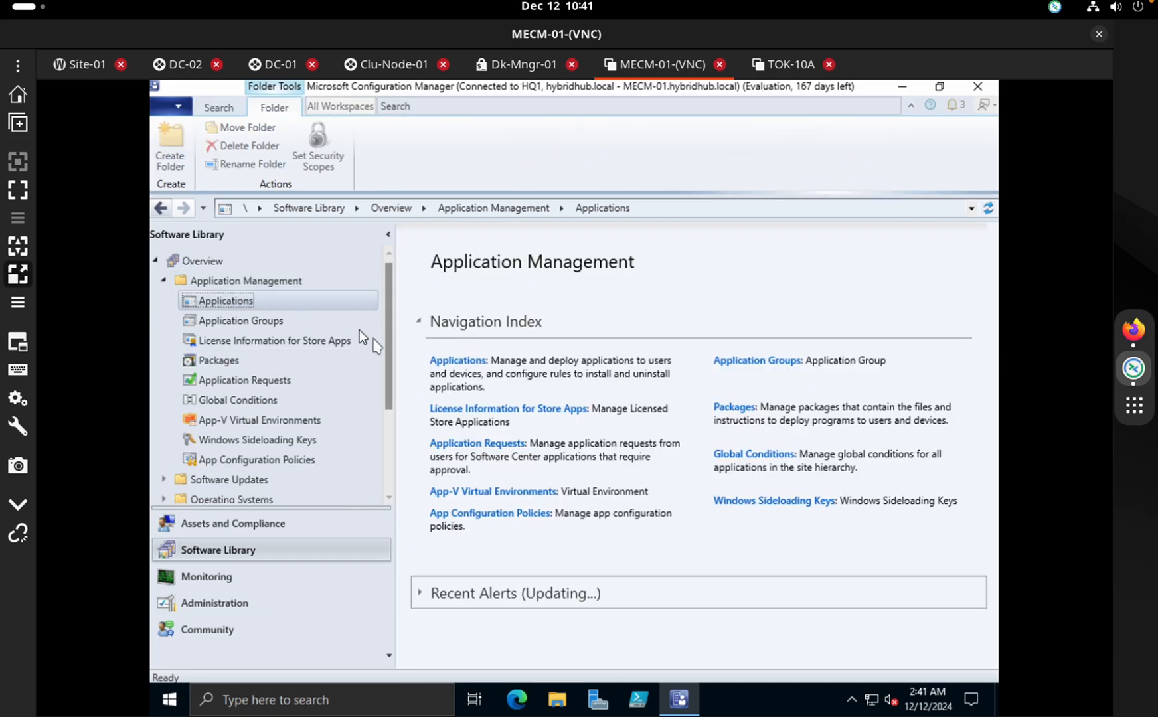
{"action": "left_click", "coordinate": [292, 303]}
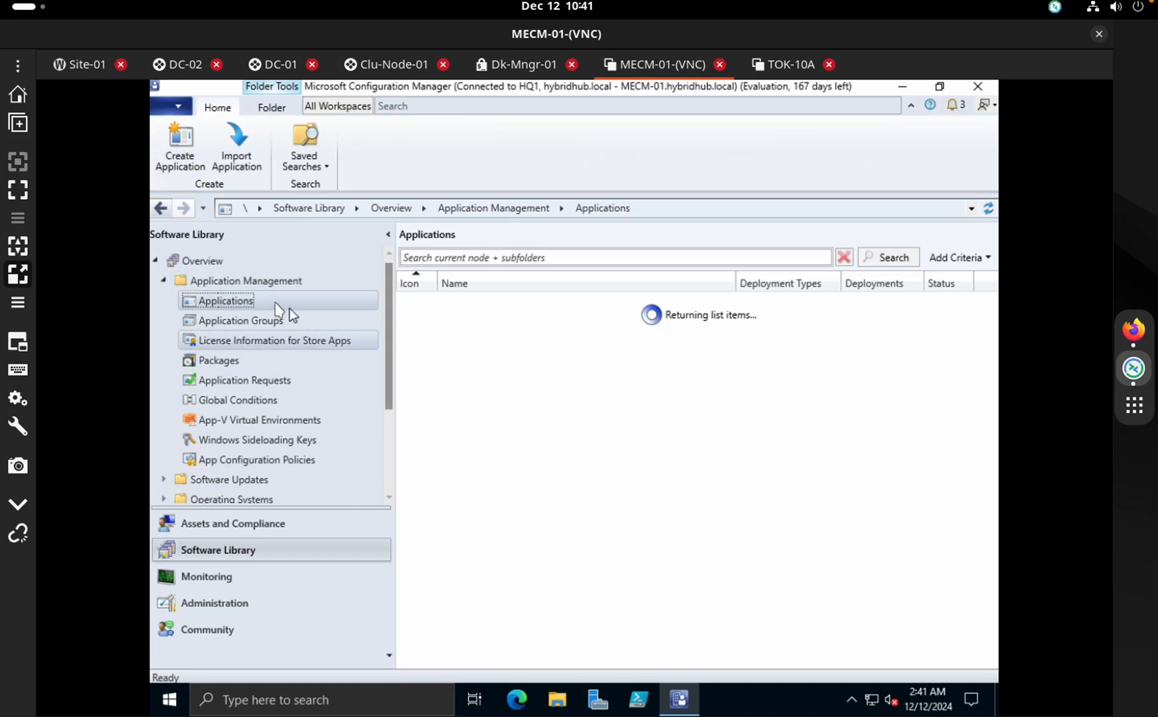
{"action": "scroll", "coordinate": [389, 439], "scroll_direction": "down", "scroll_amount": 3}
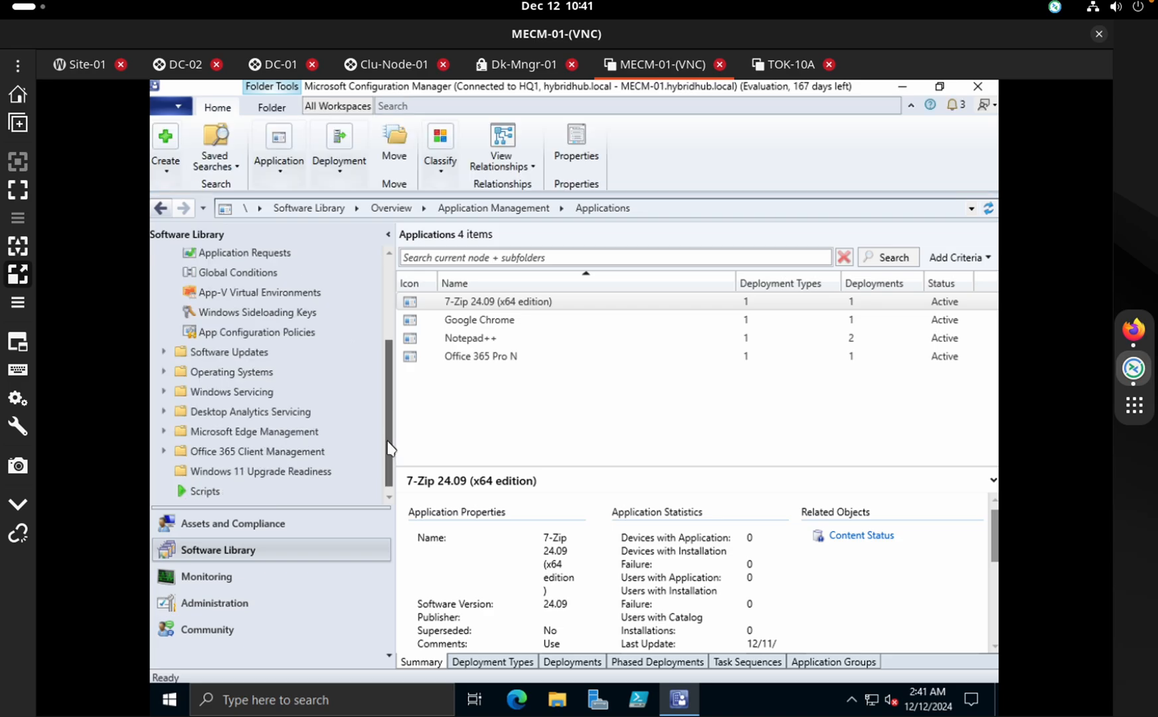
Check the Windows-10-Pro-N Evaluation image's successful distribution, then switch to the Site-01 Proxmox tab
{"action": "left_click", "coordinate": [169, 370]}
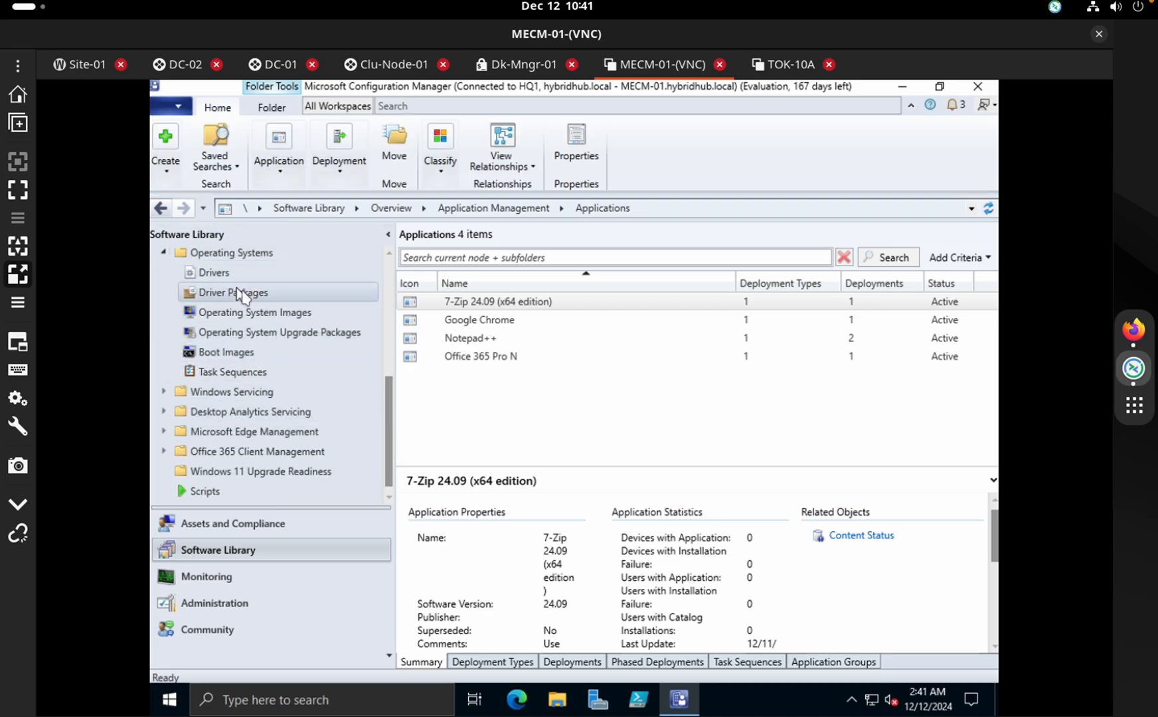
{"action": "left_click", "coordinate": [267, 316]}
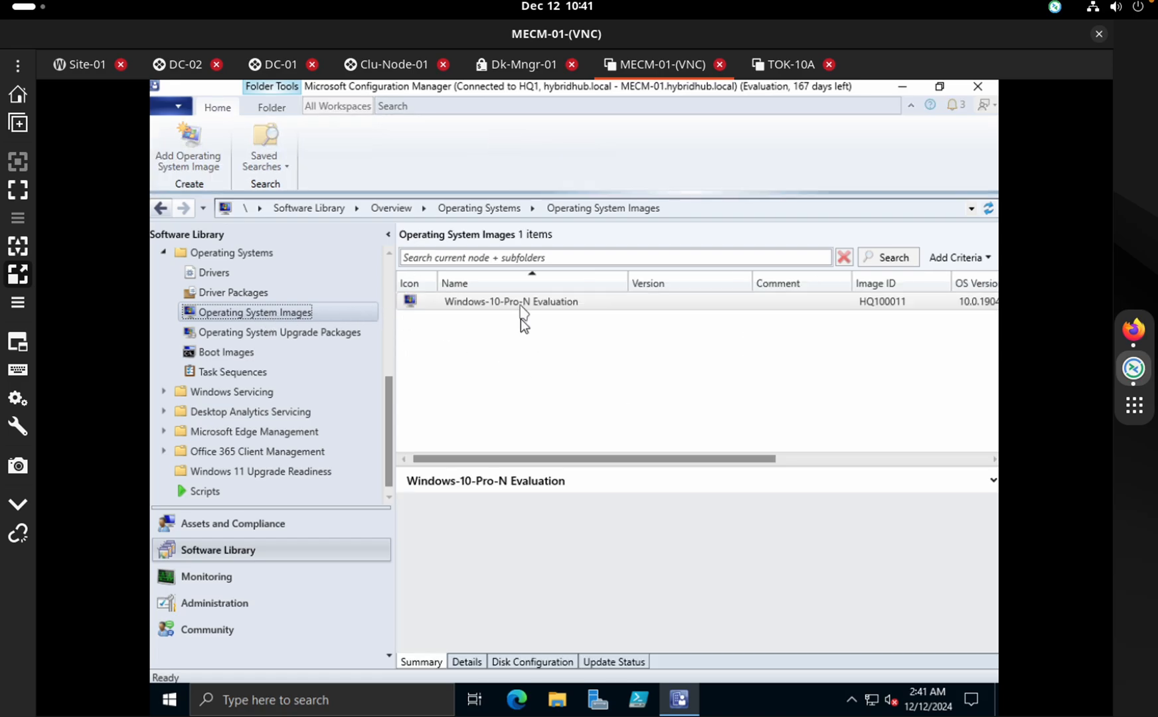
{"action": "left_click", "coordinate": [644, 302]}
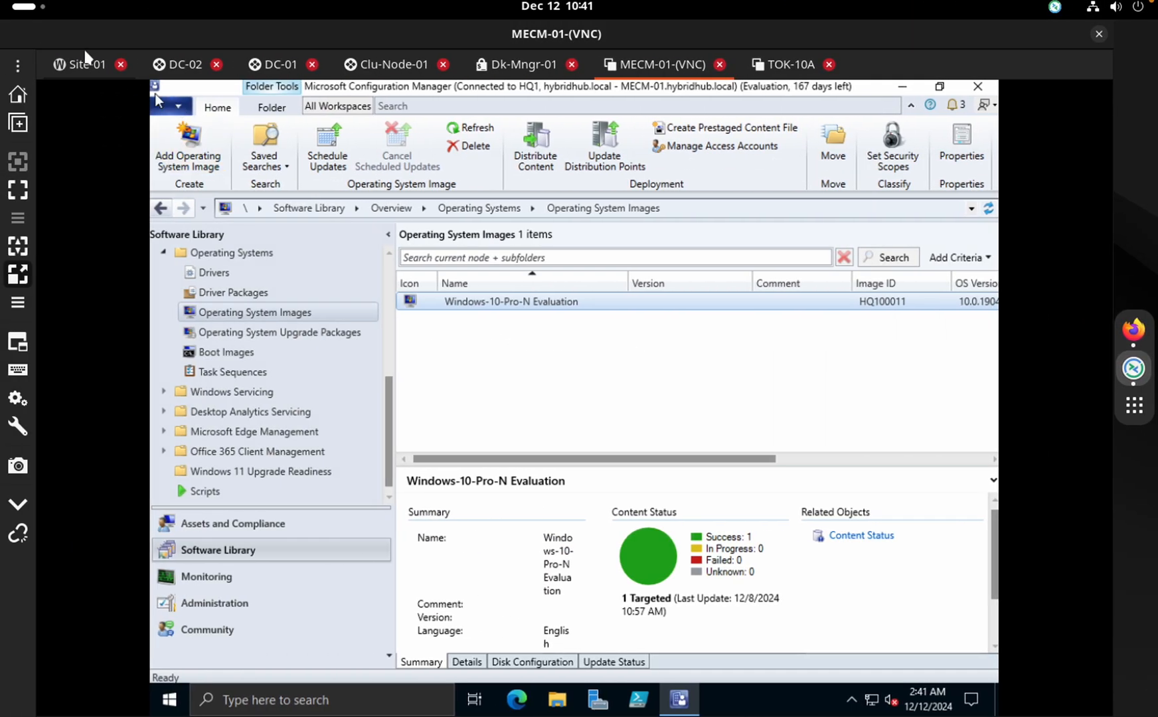
{"action": "left_click", "coordinate": [87, 63]}
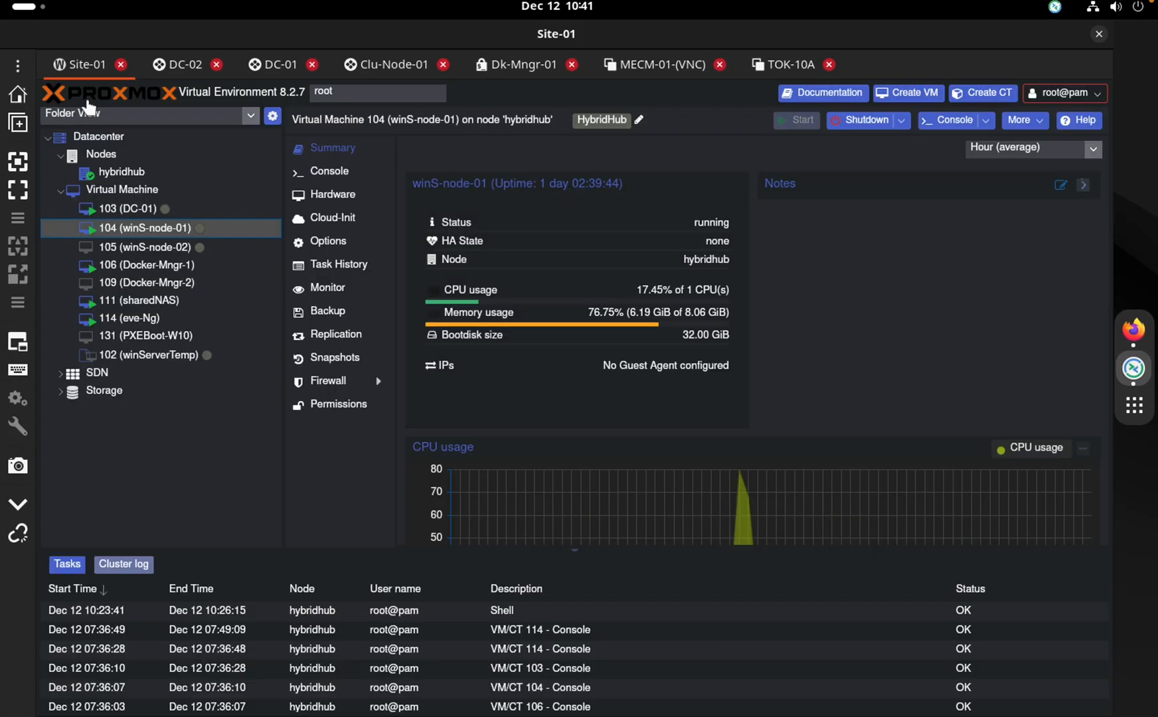
Power on VM 131 (PXEBoot-W10) from its console and watch it attempt a PXE boot
{"action": "left_click", "coordinate": [154, 339]}
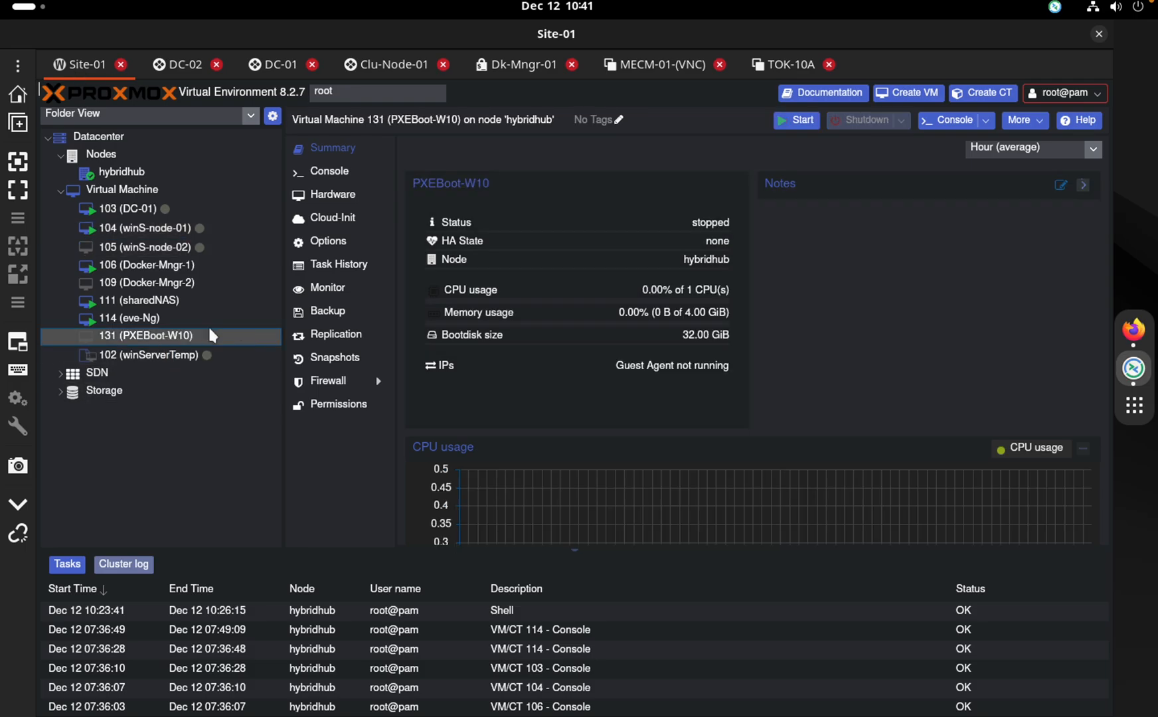
{"action": "left_click", "coordinate": [345, 174]}
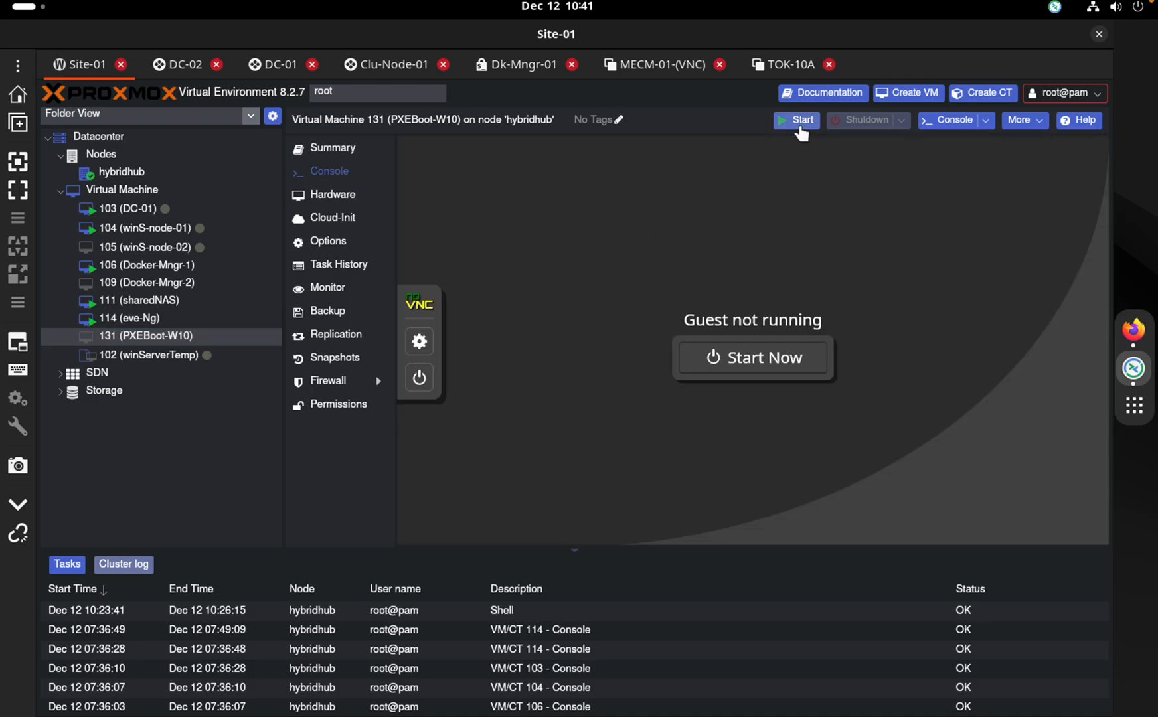
{"action": "left_click", "coordinate": [753, 358]}
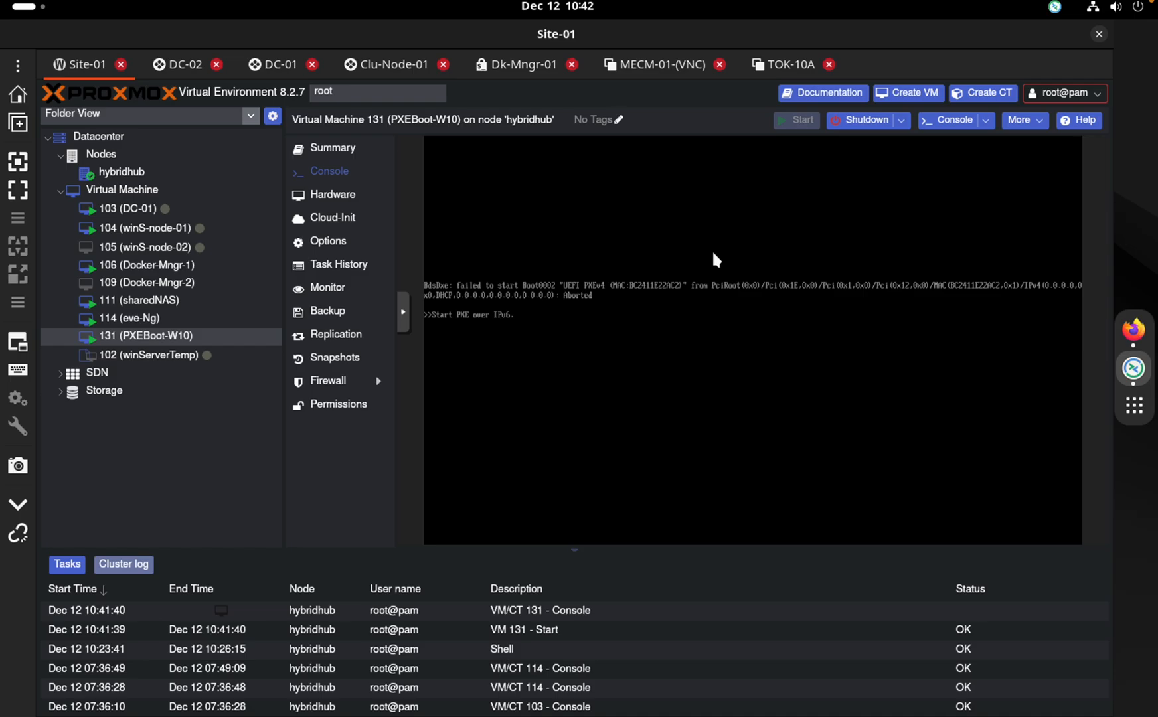
Request shutdown of VM 131, force-stop it, and start it again
{"action": "left_click", "coordinate": [882, 121]}
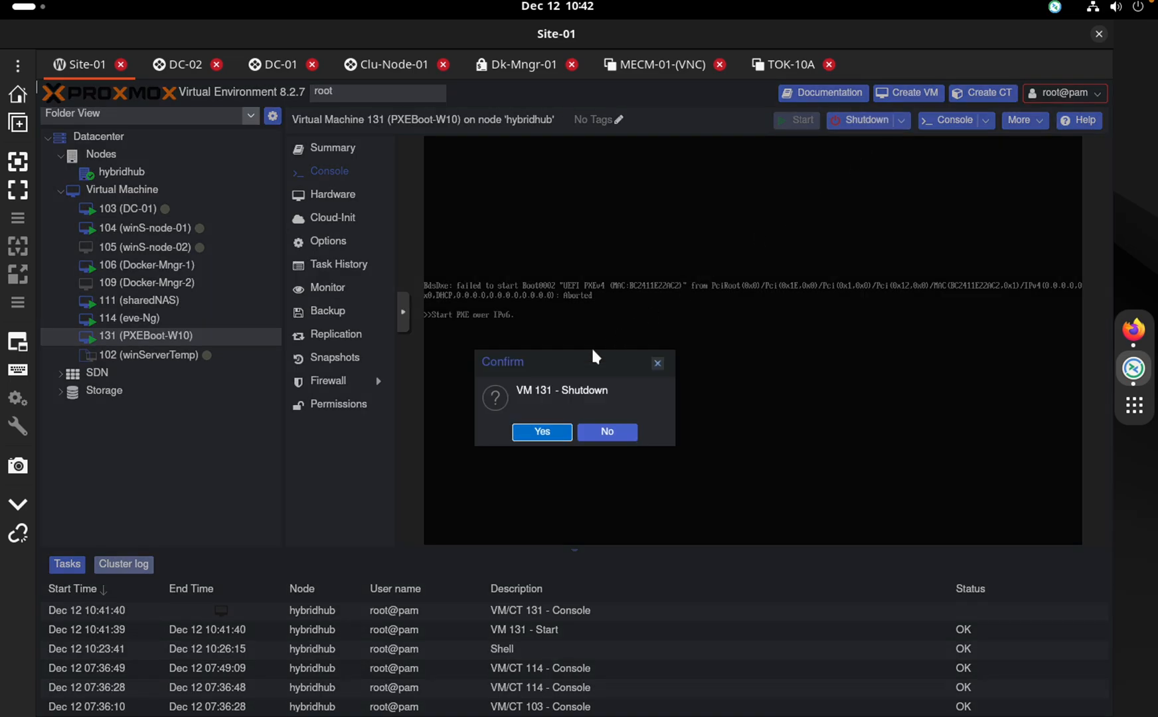
{"action": "left_click", "coordinate": [538, 433]}
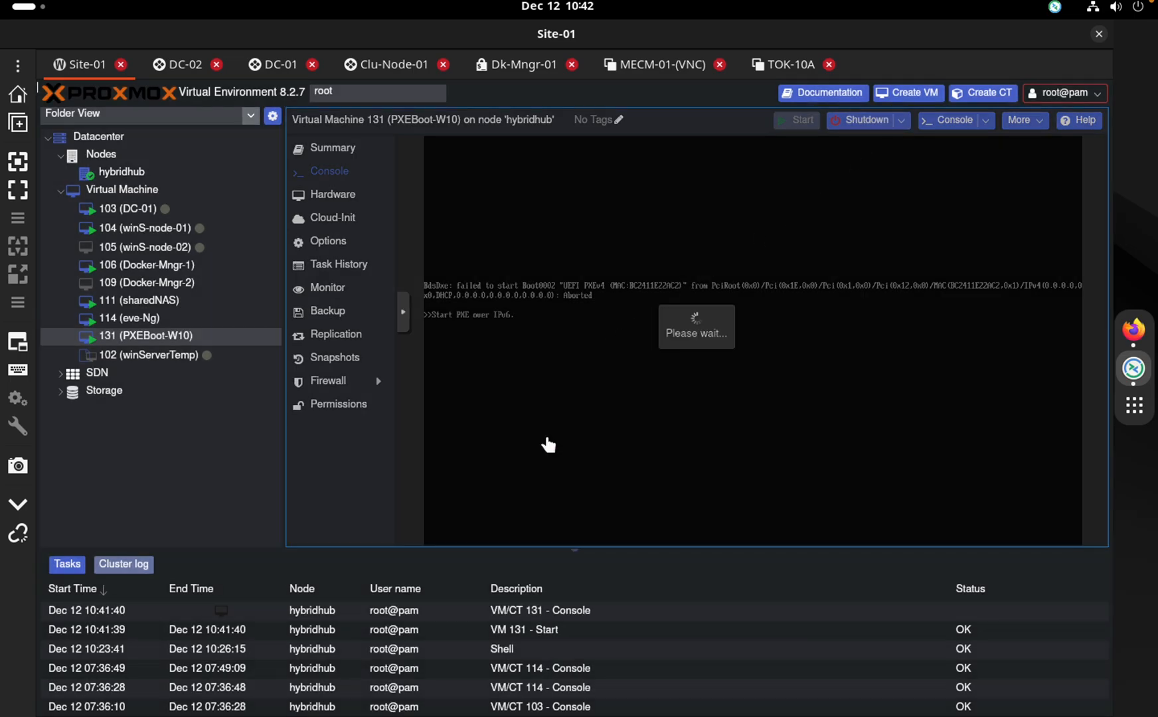
{"action": "left_click", "coordinate": [902, 121]}
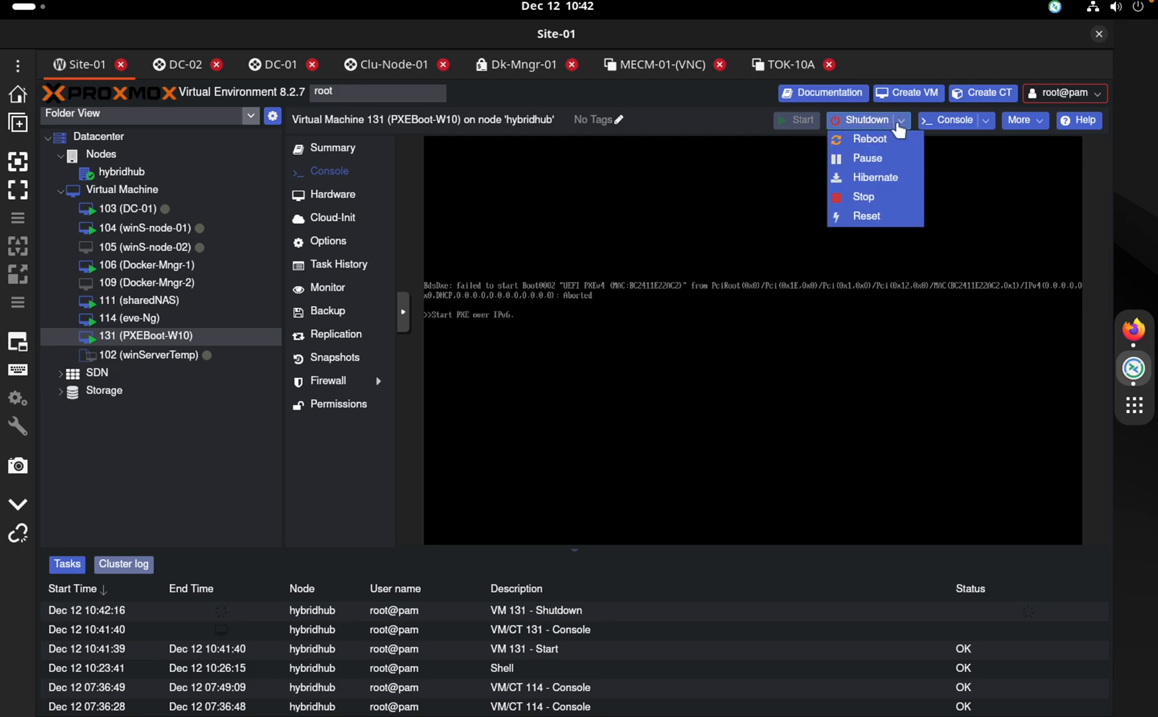
{"action": "left_click", "coordinate": [861, 204]}
{"action": "left_click", "coordinate": [545, 439]}
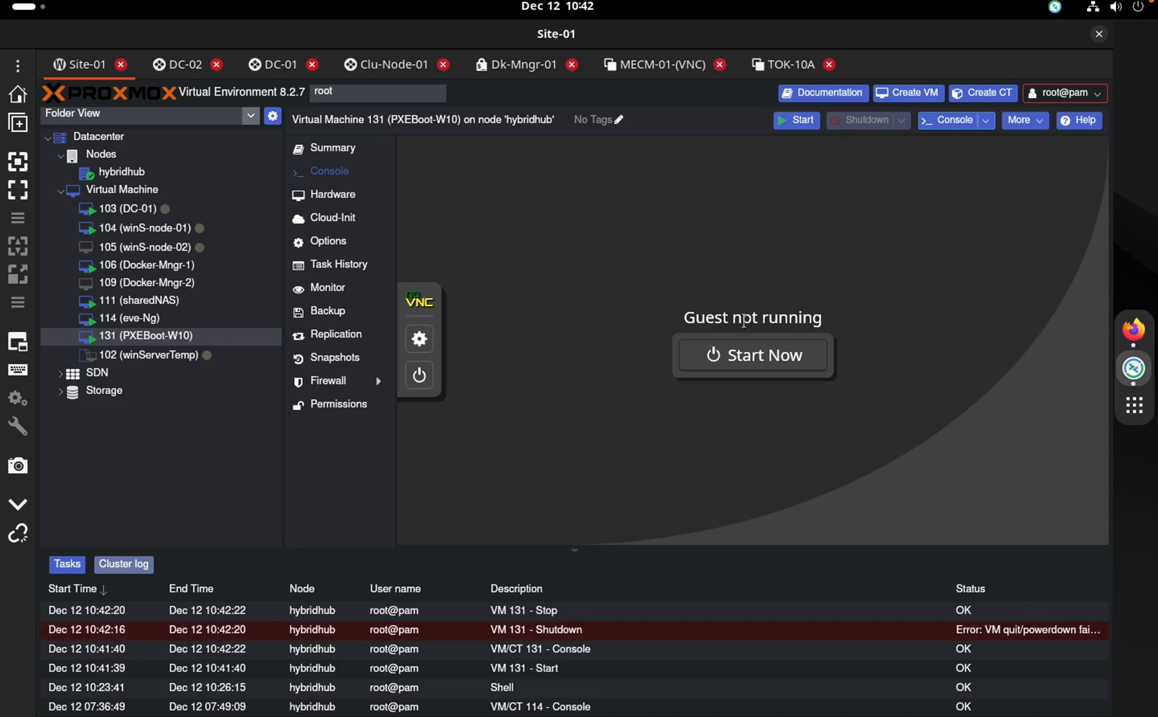
{"action": "left_click", "coordinate": [746, 356]}
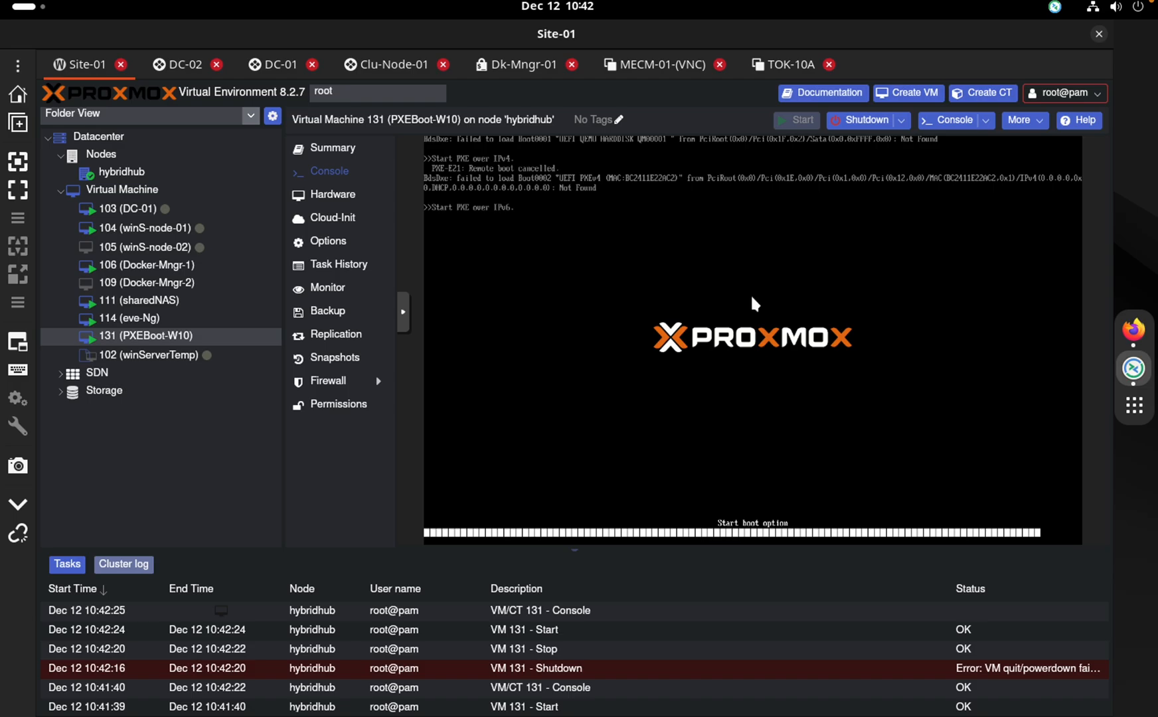
Stop VM 131, then start it from its Console on the hybridhub Proxmox page
{"action": "left_click", "coordinate": [902, 124]}
{"action": "left_click", "coordinate": [867, 197]}
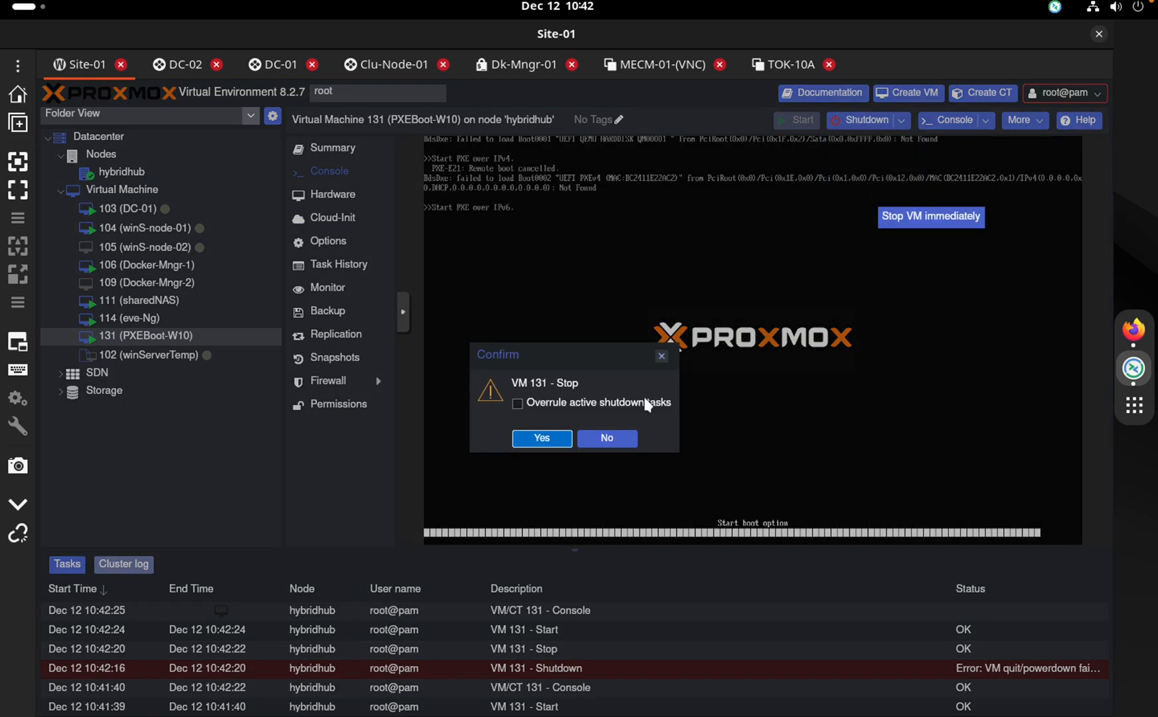
{"action": "left_click", "coordinate": [542, 439]}
{"action": "key", "text": "super+Page_Down"}
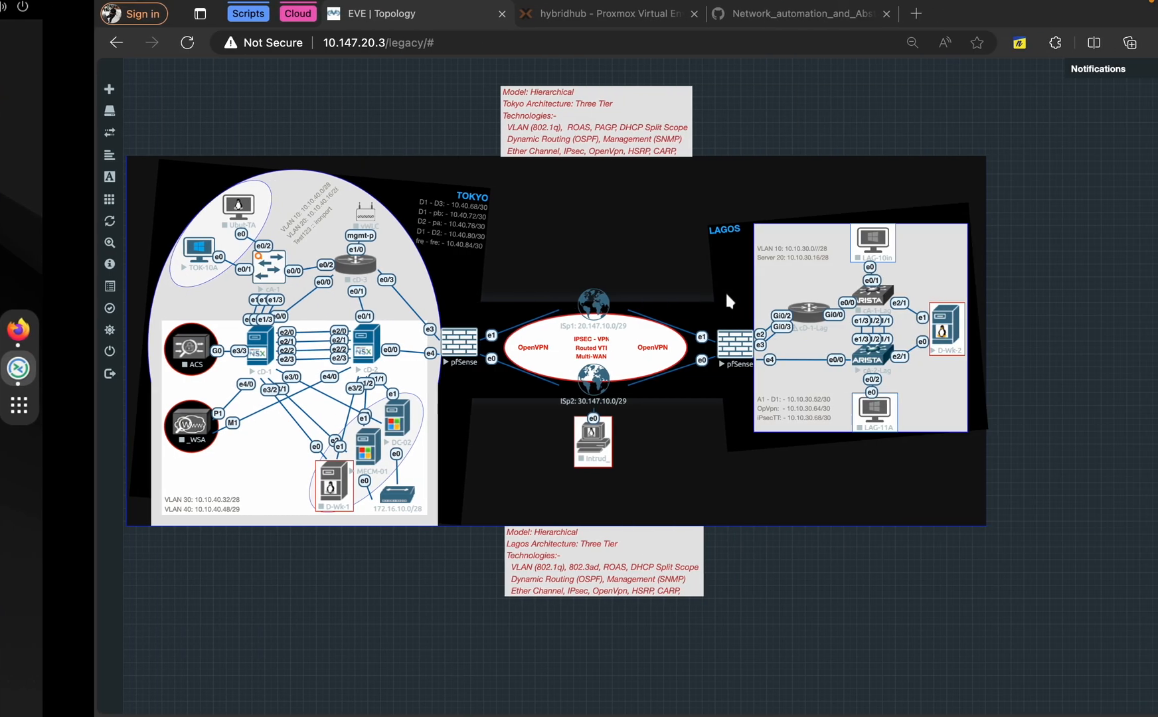
{"action": "left_click", "coordinate": [561, 13]}
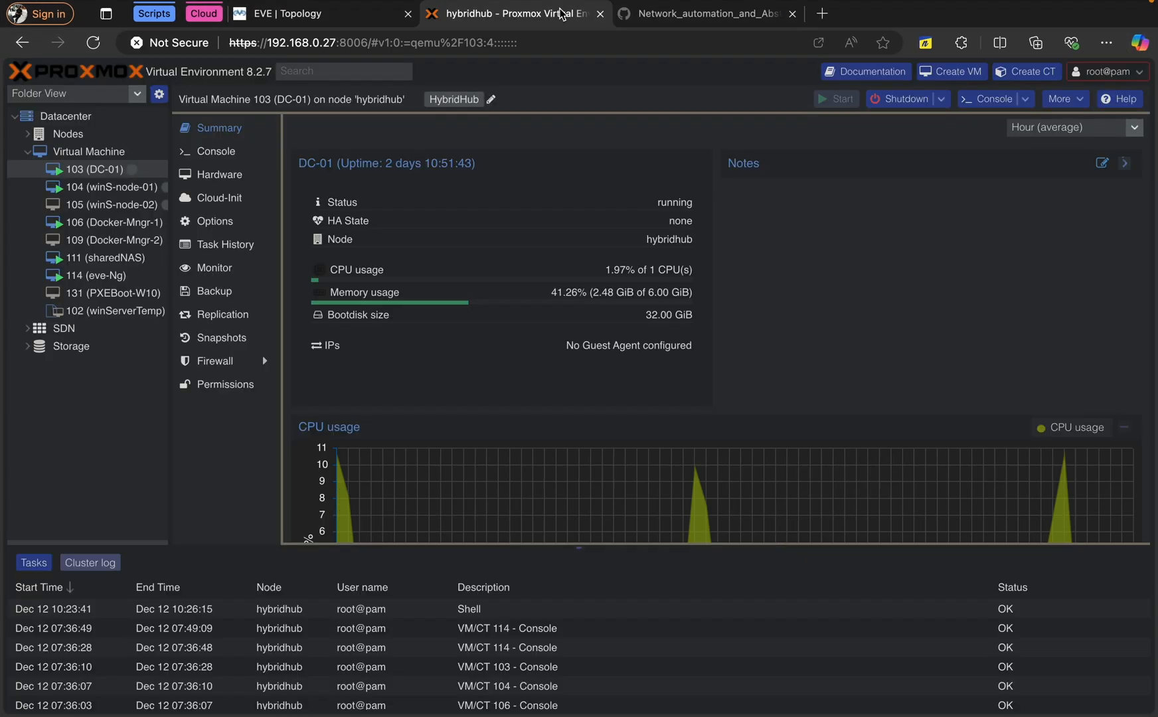
{"action": "left_click", "coordinate": [110, 293]}
{"action": "left_click", "coordinate": [221, 155]}
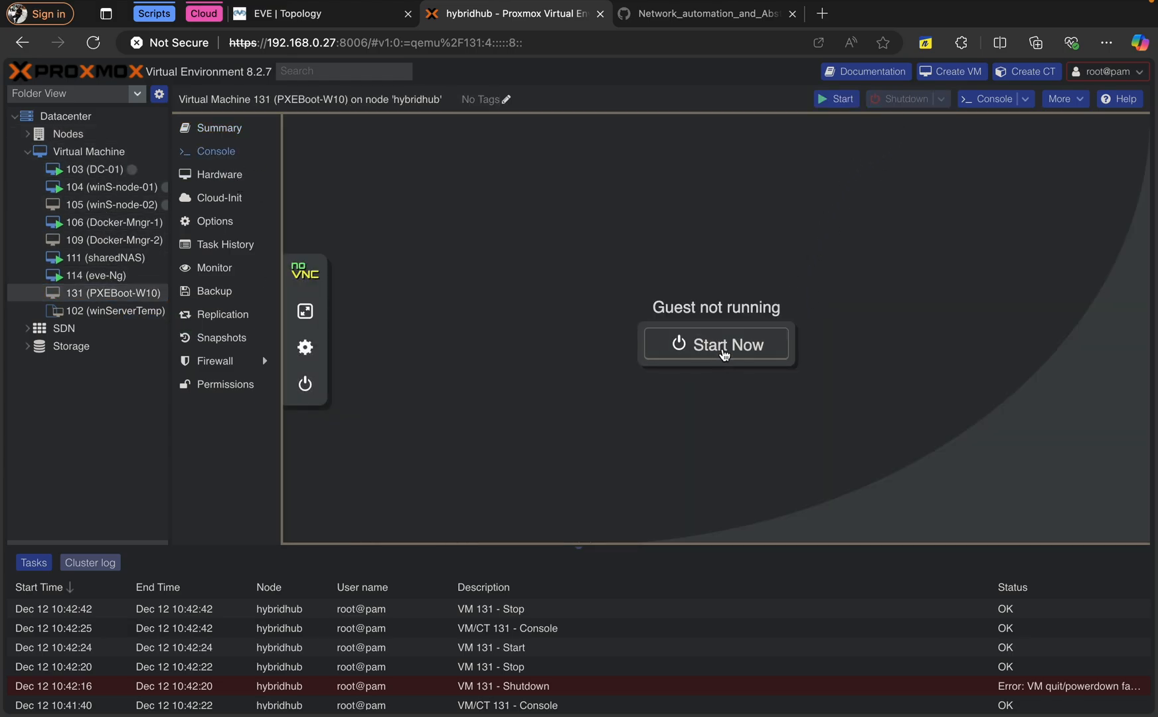
{"action": "left_click", "coordinate": [724, 346]}
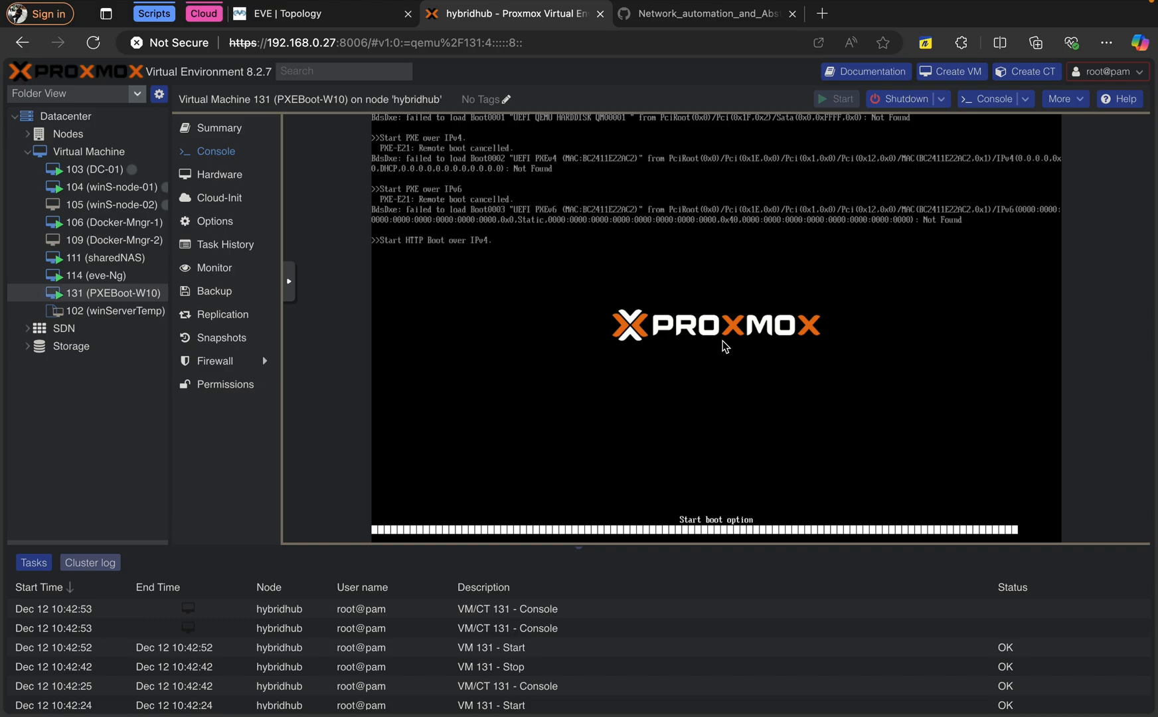
Force-stop VM 131 once more and start it so it reaches the boot logo
{"action": "key", "text": "Escape"}
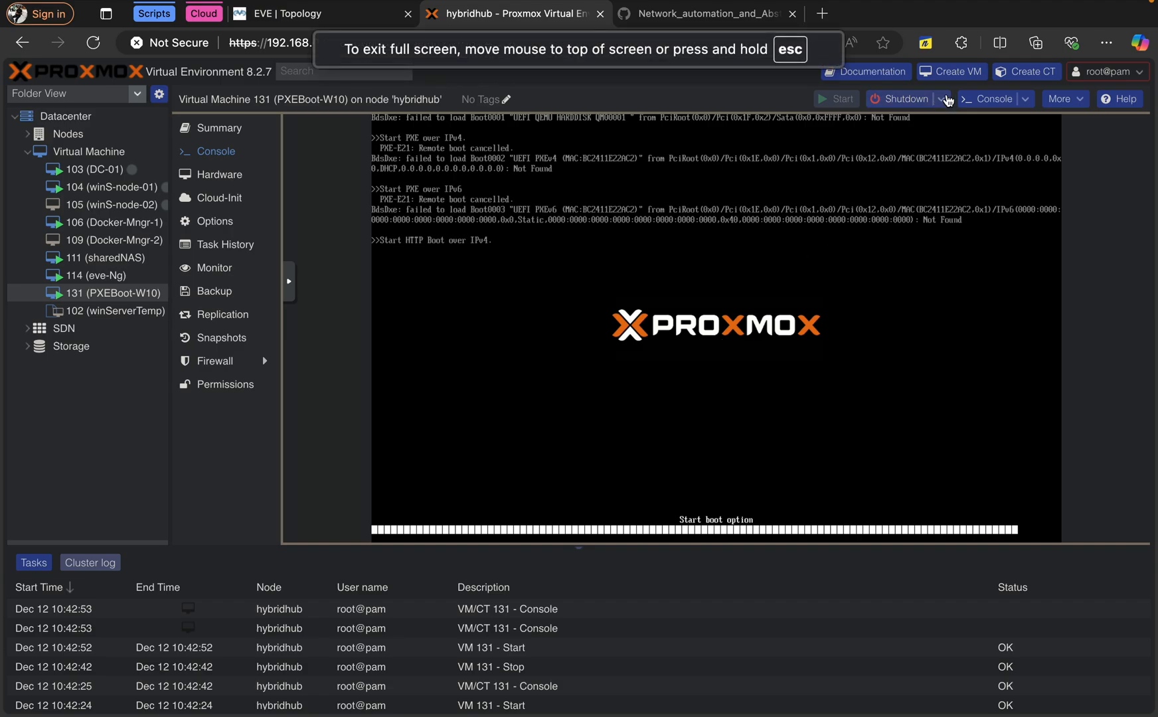
{"action": "left_click", "coordinate": [941, 99]}
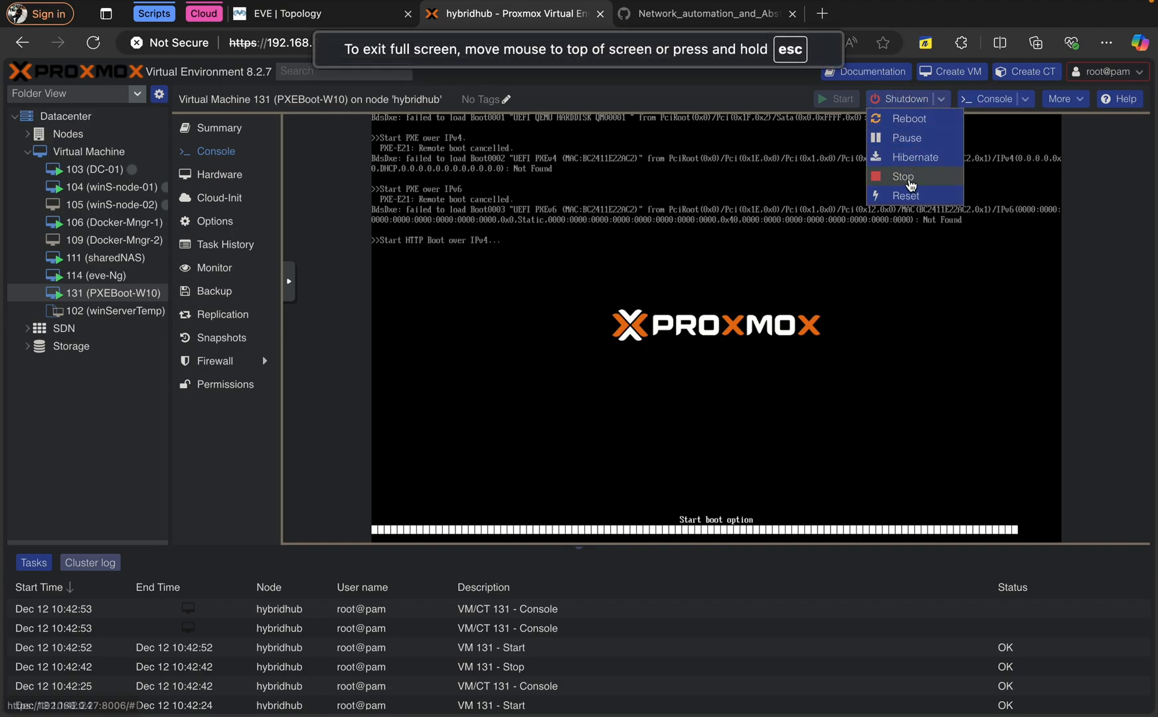
{"action": "left_click", "coordinate": [908, 178]}
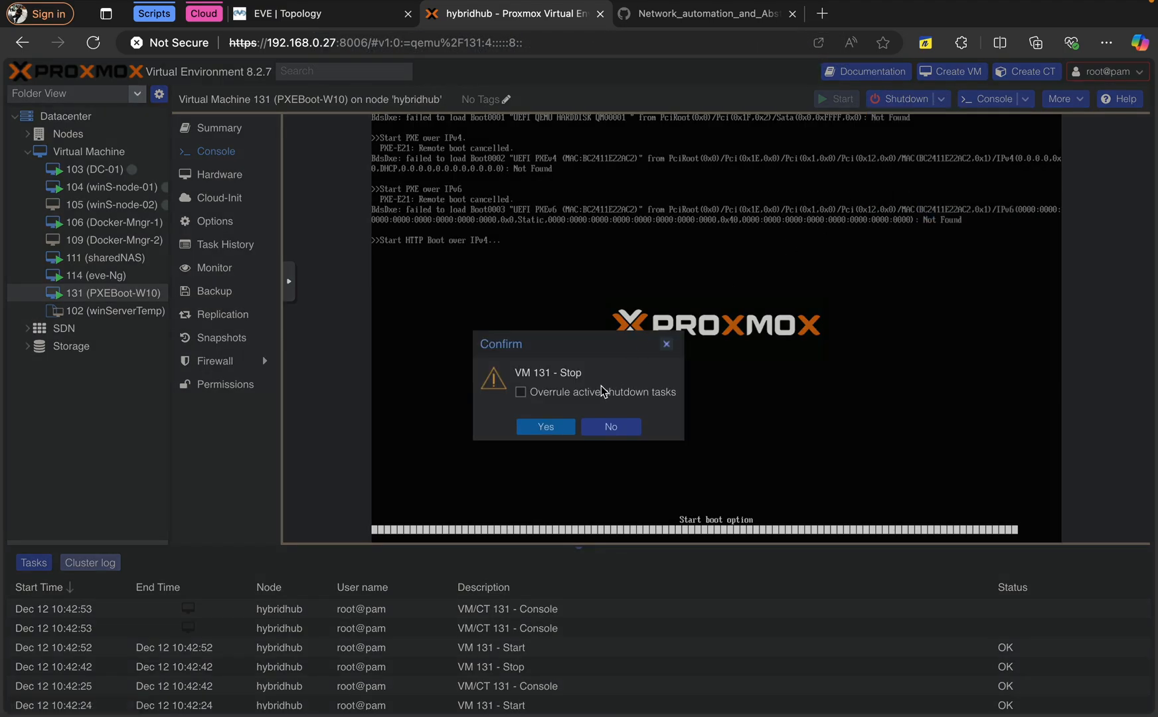
{"action": "left_click", "coordinate": [555, 431]}
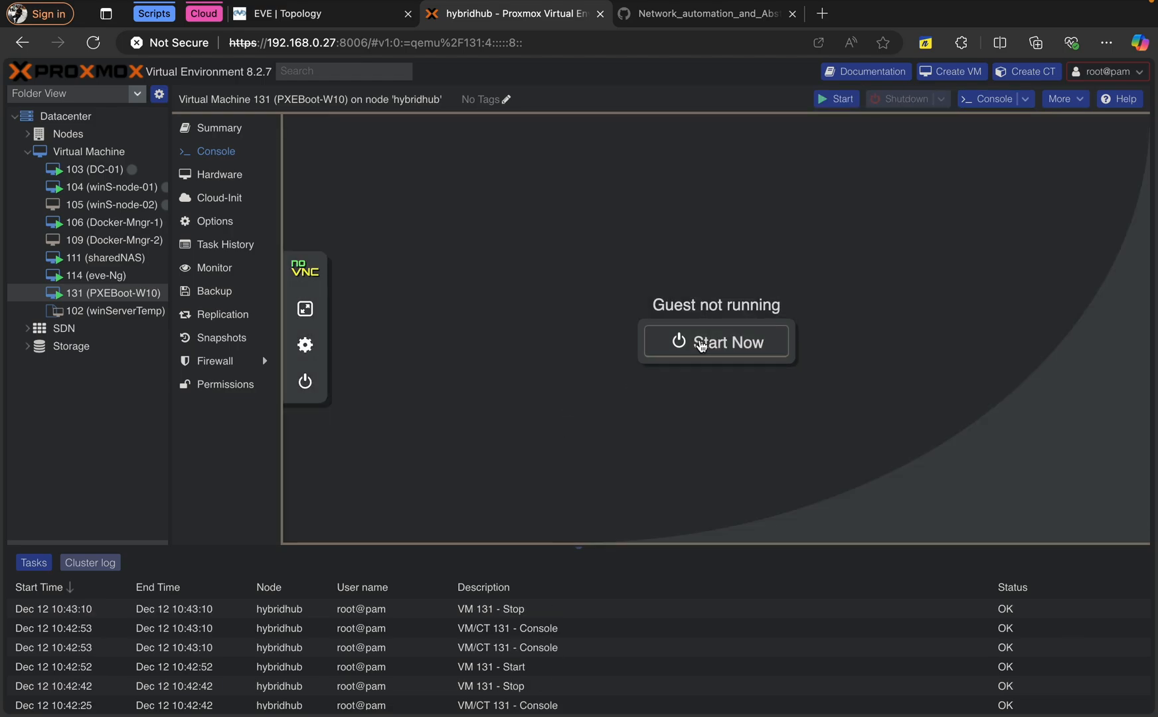
{"action": "left_click", "coordinate": [701, 344]}
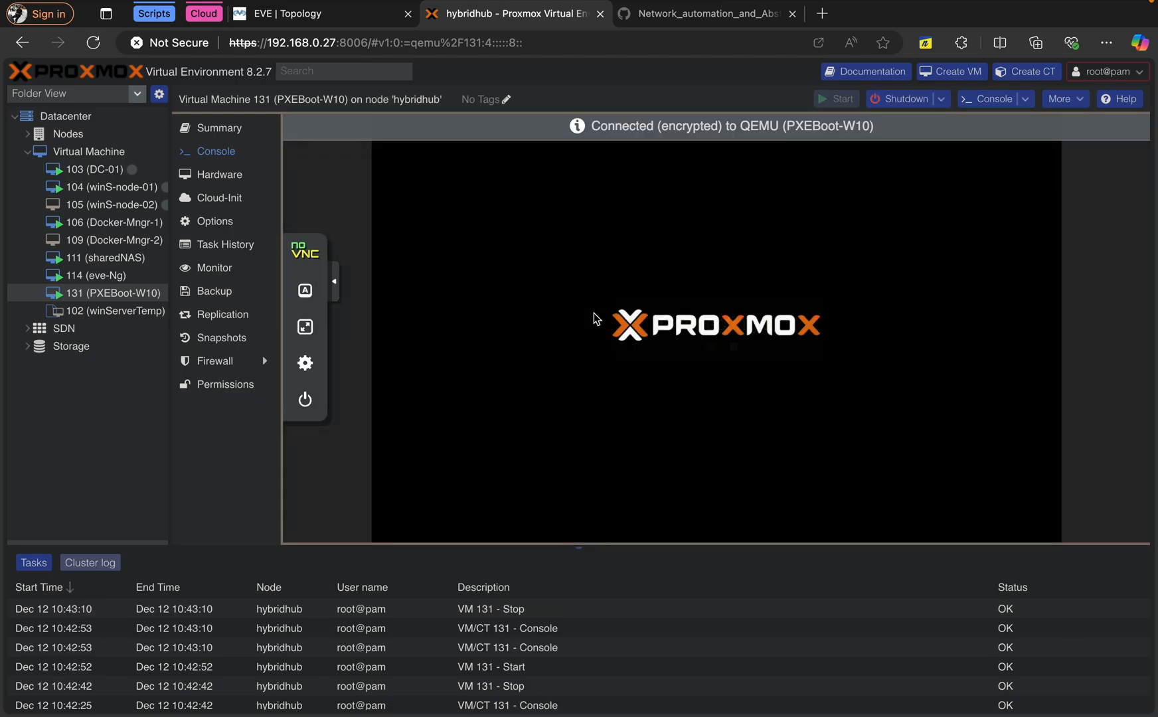
Boot VM 131 over UEFI PXEv4 from the UEFI setup's Boot Manager
{"action": "key", "text": "Escape"}
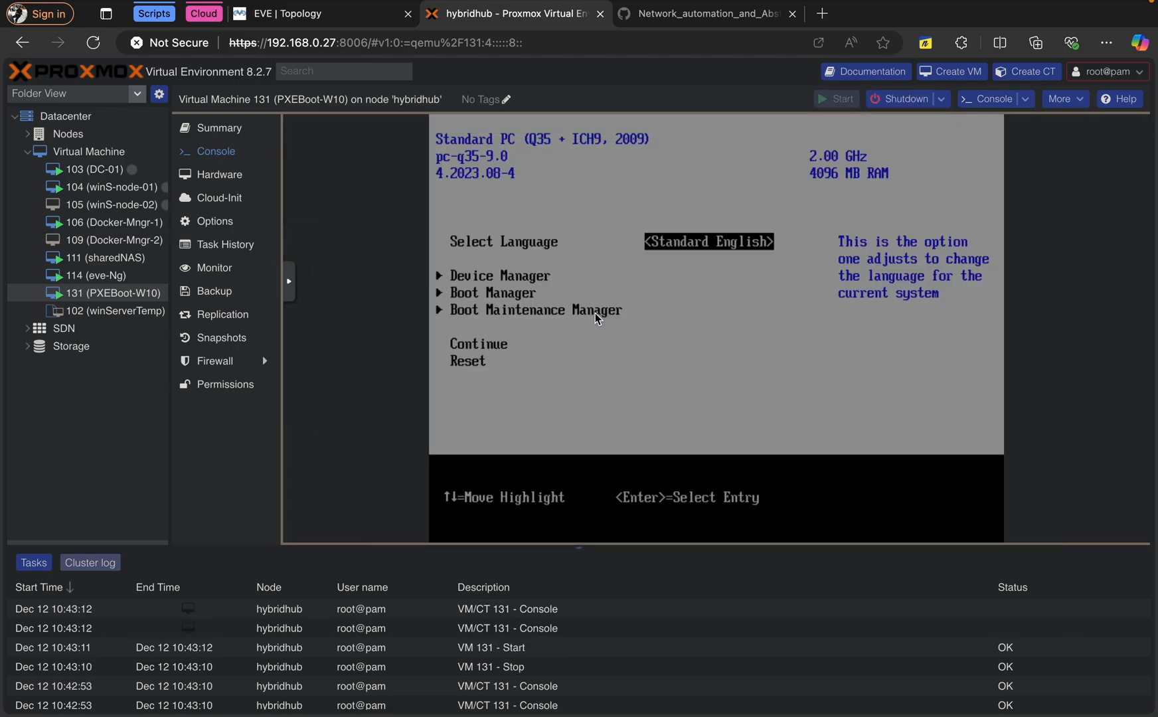
{"action": "key", "text": "Up"}
{"action": "key", "text": "Up"}
{"action": "key", "text": "Up"}
{"action": "key", "text": "Up"}
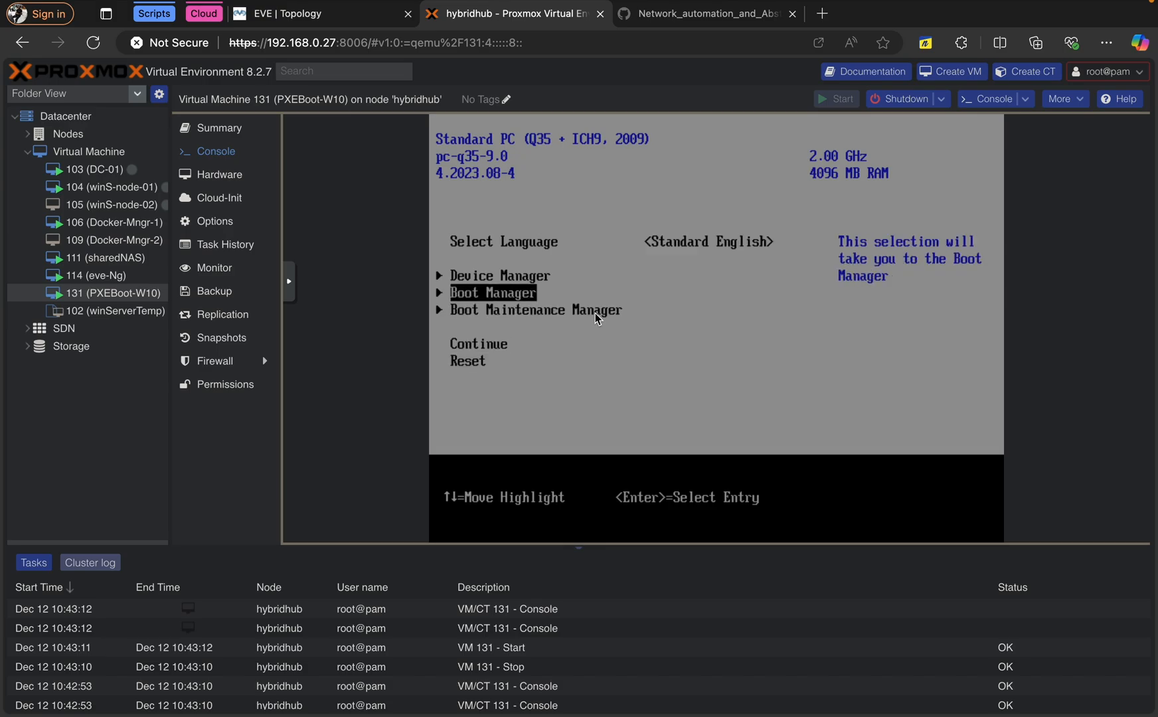
{"action": "key", "text": "Return"}
{"action": "key", "text": "Down"}
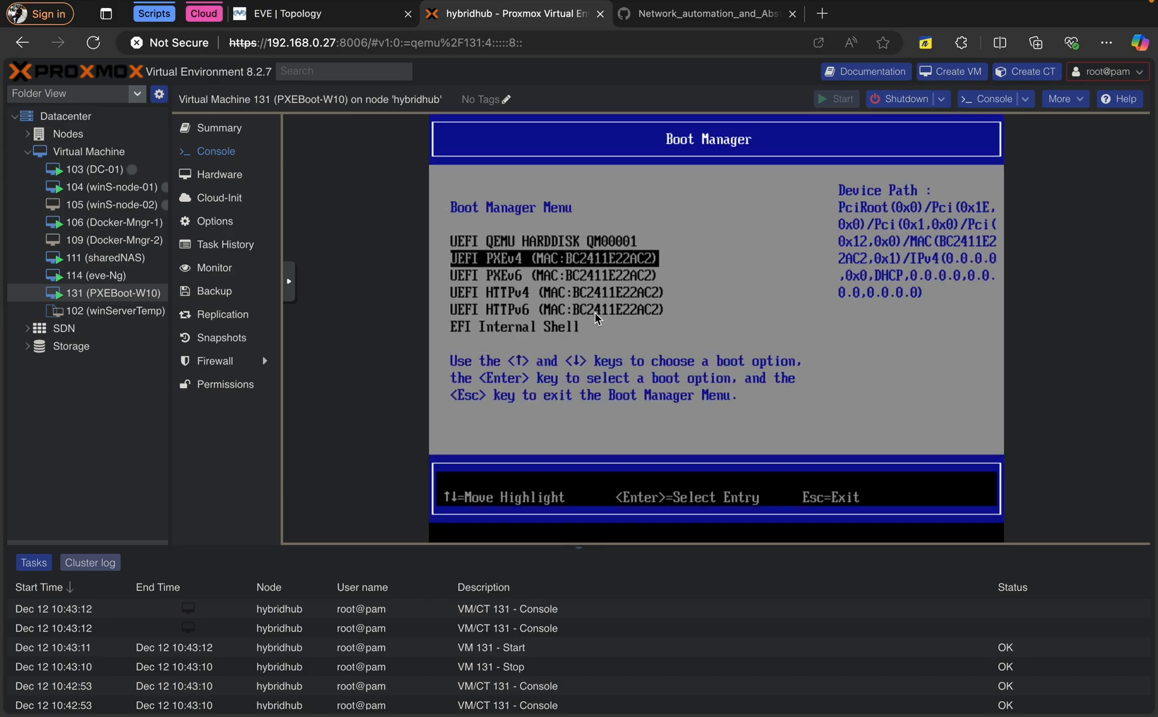
{"action": "key", "text": "Return"}
{"action": "key", "text": "Return"}
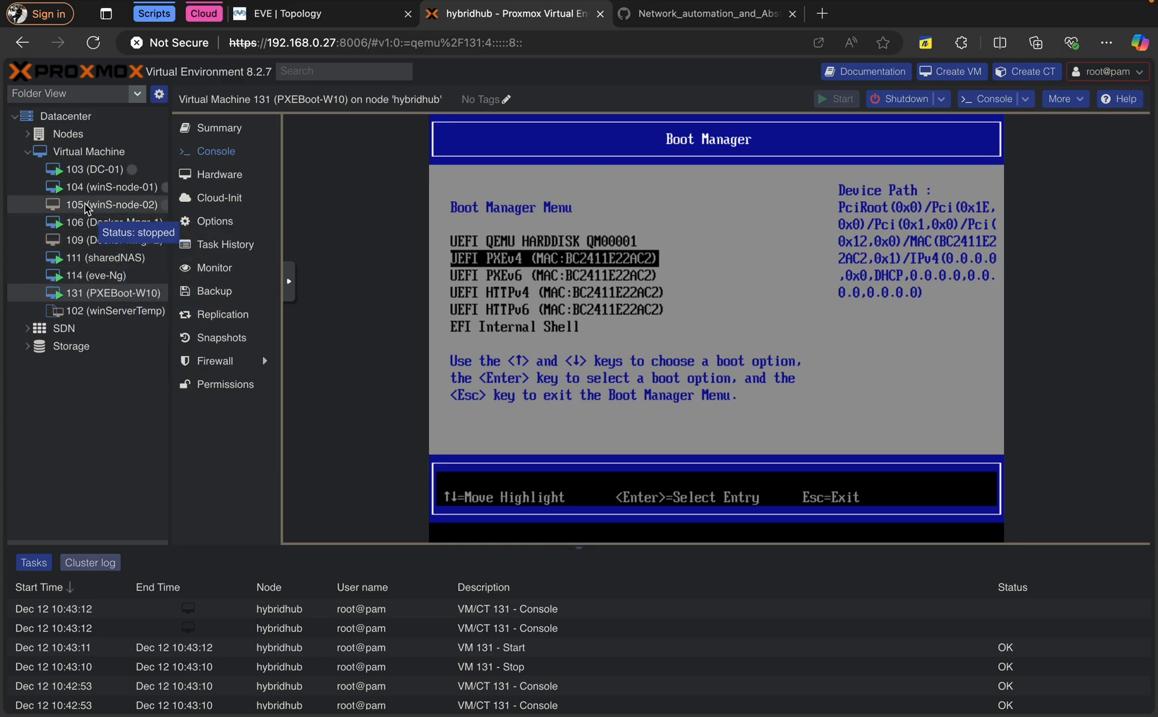
Open a root shell on the hybridhub node
{"action": "left_click", "coordinate": [75, 139]}
{"action": "double_click", "coordinate": [75, 138]}
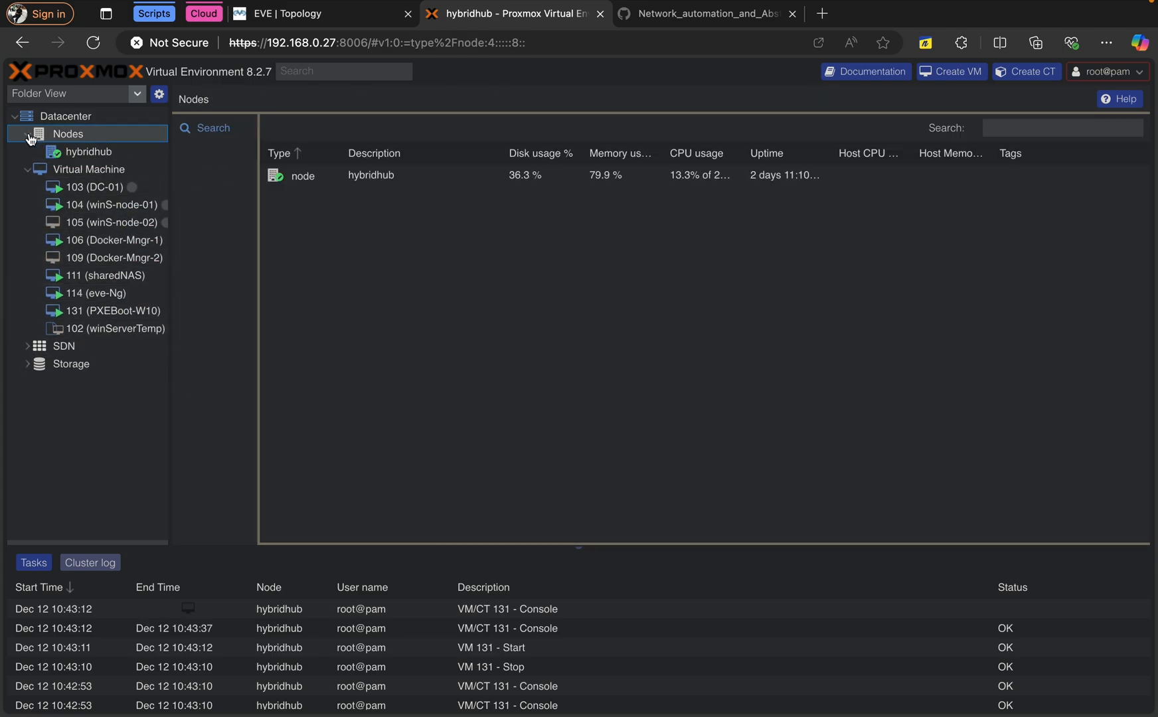
{"action": "left_click", "coordinate": [84, 157]}
{"action": "left_click", "coordinate": [212, 190]}
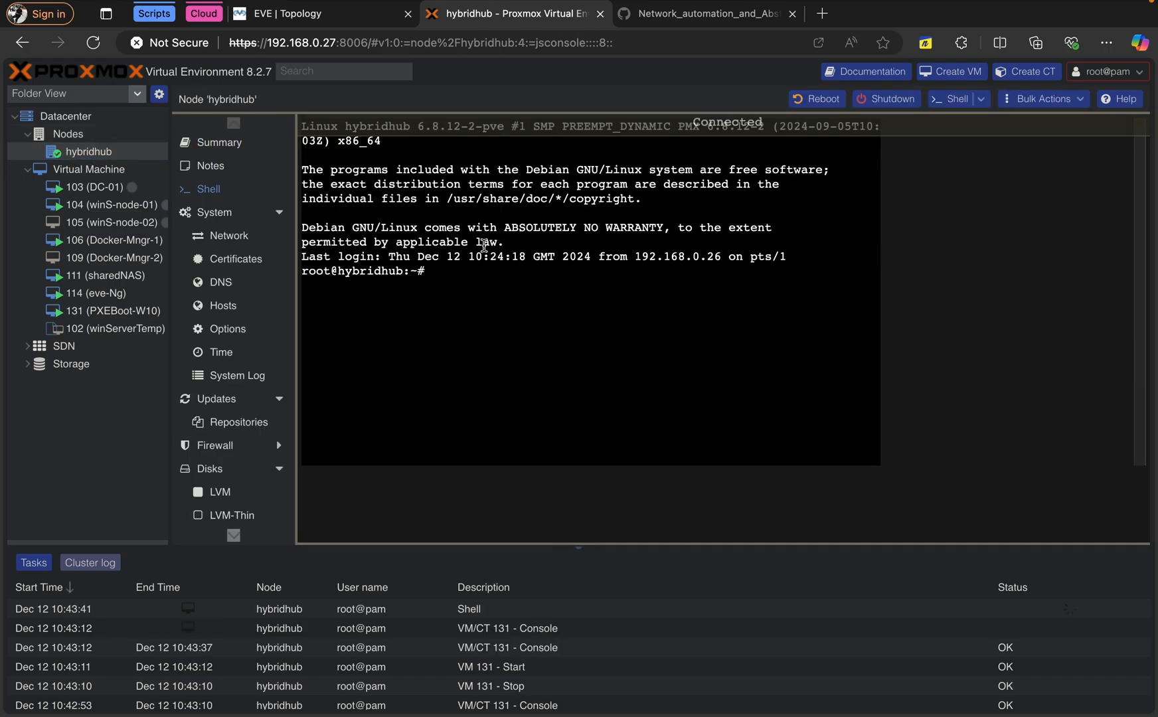
Stop the DHCP service with systemctl stop isc-dhcp-server
{"action": "key", "text": "Up"}
{"action": "key", "text": "Up"}
{"action": "key", "text": "Up"}
{"action": "key", "text": "Up"}
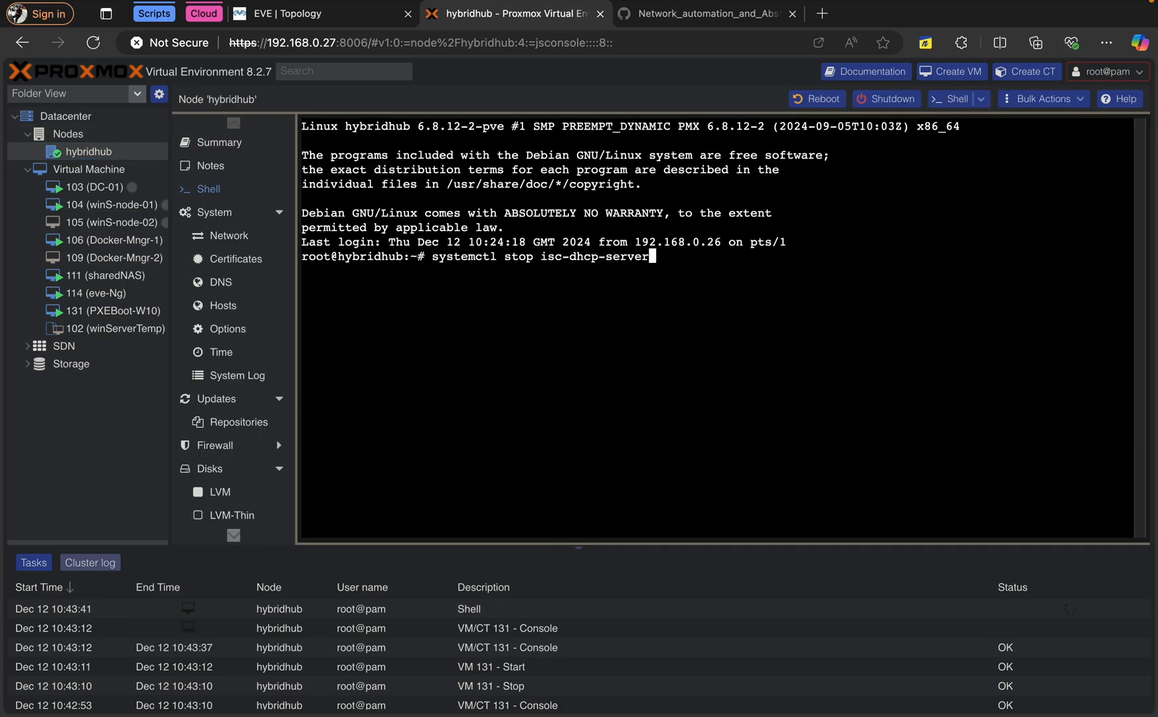
{"action": "key", "text": "Up"}
{"action": "key", "text": "Up"}
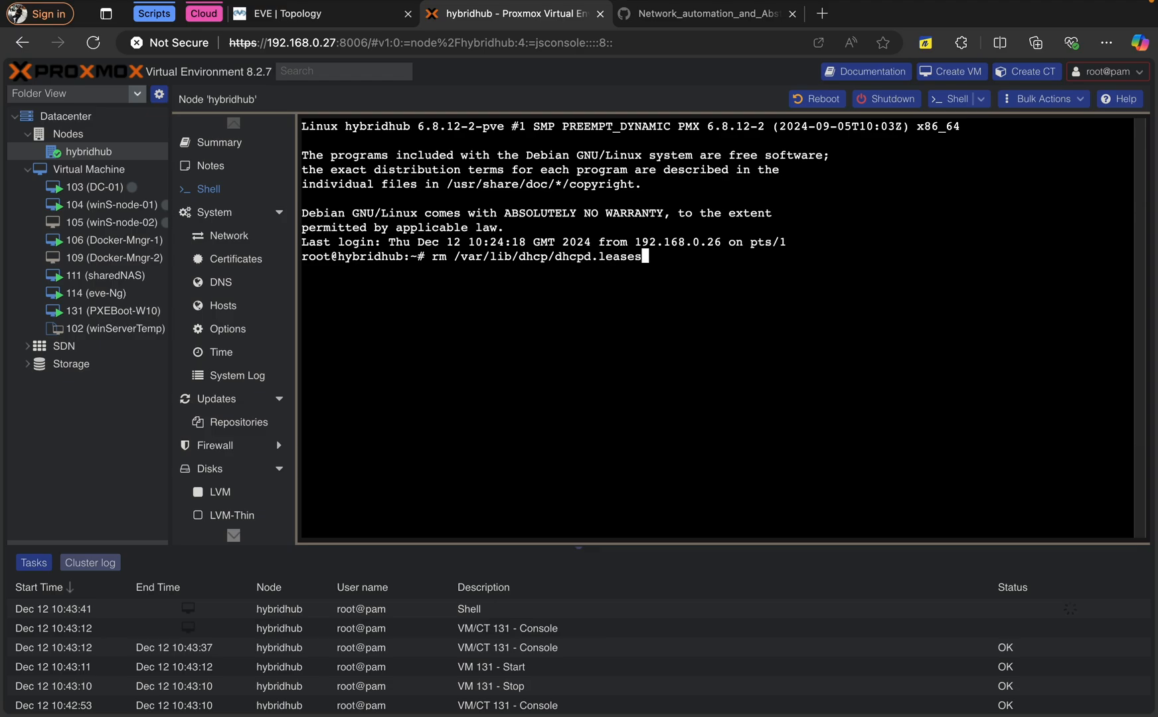
{"action": "key", "text": "Down"}
{"action": "key", "text": "Up"}
{"action": "key", "text": "Down"}
{"action": "key", "text": "Left"}
{"action": "key", "text": "Left"}
{"action": "key", "text": "Left"}
{"action": "key", "text": "Left"}
{"action": "key", "text": "Left"}
{"action": "key", "text": "Left"}
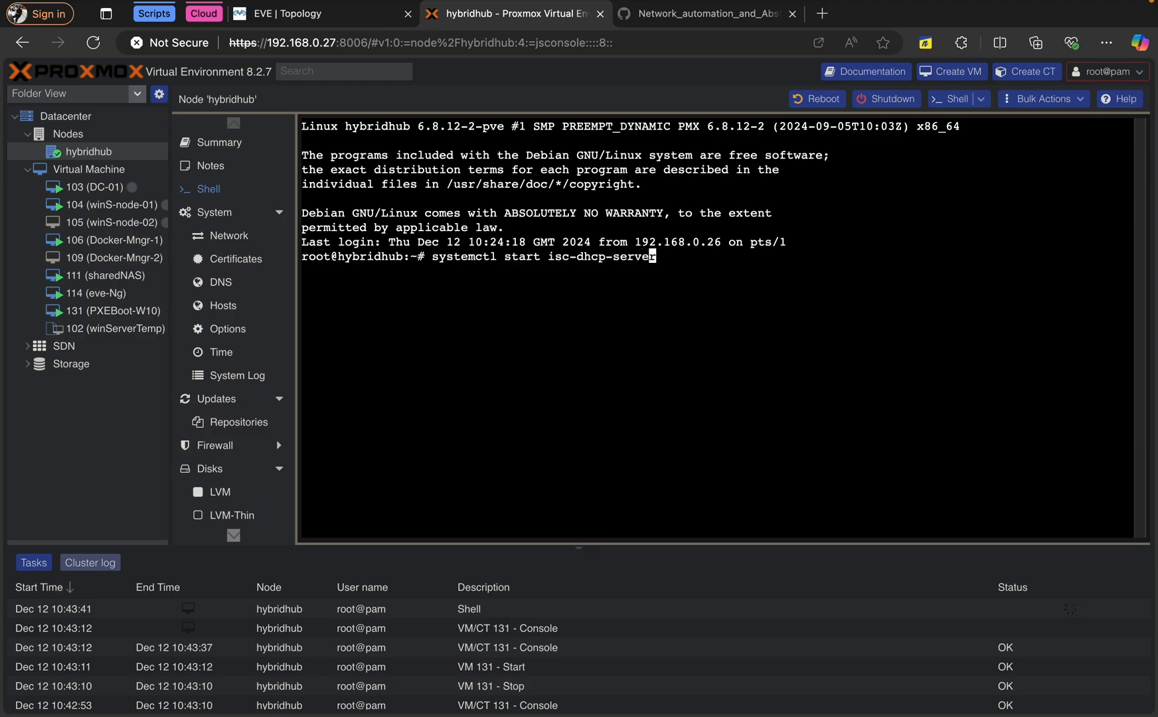
{"action": "key", "text": "Left"}
{"action": "key", "text": "Left"}
{"action": "key", "text": "Left"}
{"action": "key", "text": "Left"}
{"action": "key", "text": "Left"}
{"action": "key", "text": "Left"}
{"action": "key", "text": "Left"}
{"action": "key", "text": "Left"}
{"action": "key", "text": "Left"}
{"action": "key", "text": "Left"}
{"action": "key", "text": "BackSpace"}
{"action": "key", "text": "BackSpace"}
{"action": "key", "text": "BackSpace"}
{"action": "type", "text": "op"}
{"action": "key", "text": "Return"}
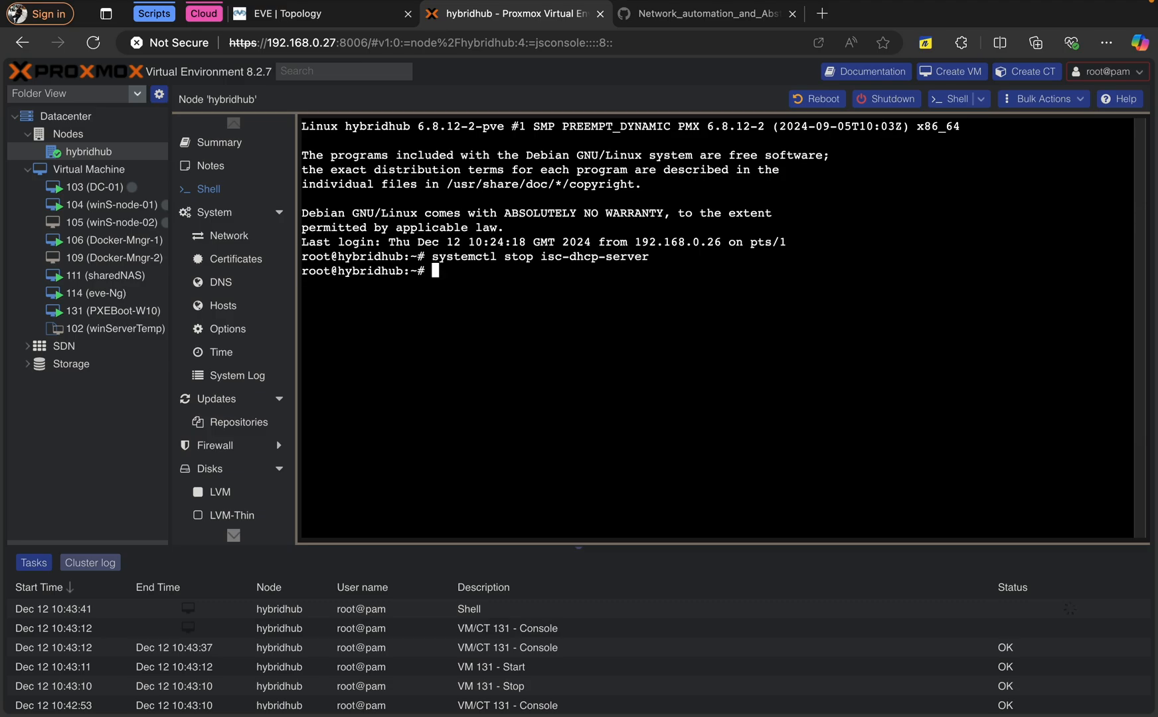
Delete the /var/lib/dhcp/dhcpd.leases file
{"action": "key", "text": "Up"}
{"action": "key", "text": "Up"}
{"action": "key", "text": "Up"}
{"action": "key", "text": "Up"}
{"action": "key", "text": "Up"}
{"action": "key", "text": "Up"}
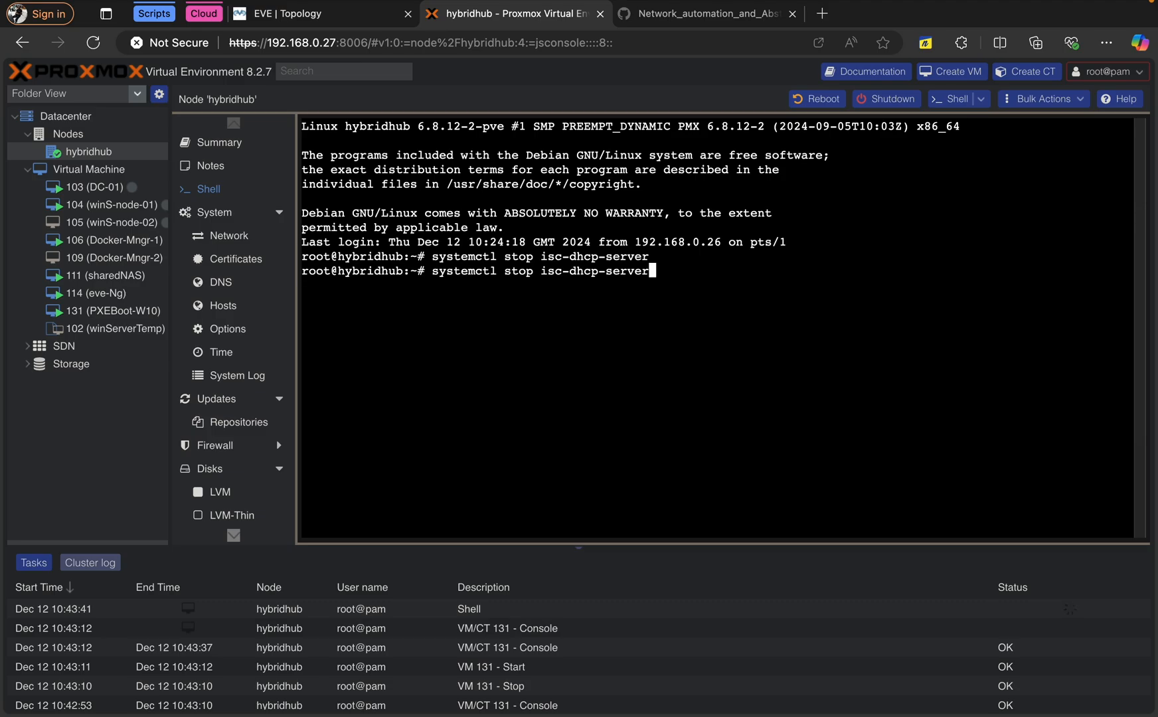
{"action": "key", "text": "Up"}
{"action": "key", "text": "Down"}
{"action": "key", "text": "Return"}
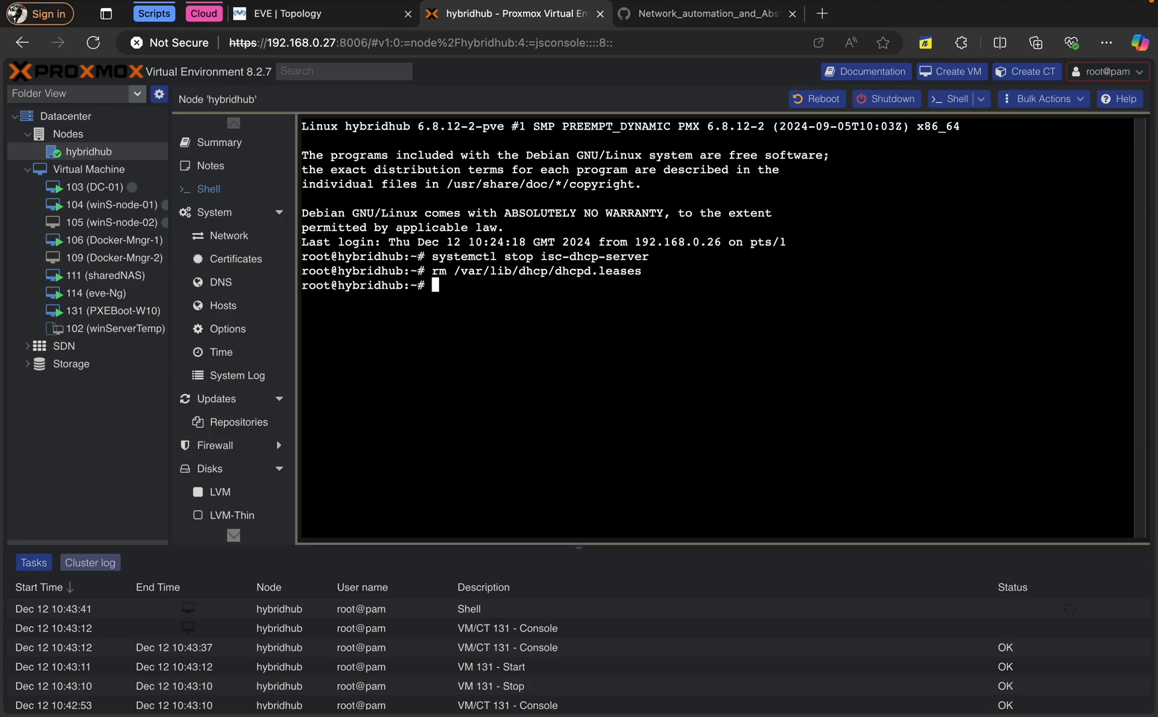
{"action": "key", "text": "Return"}
Start the DHCP service again with systemctl start isc-dhcp-server
{"action": "key", "text": "Up"}
{"action": "key", "text": "Up"}
{"action": "key", "text": "Up"}
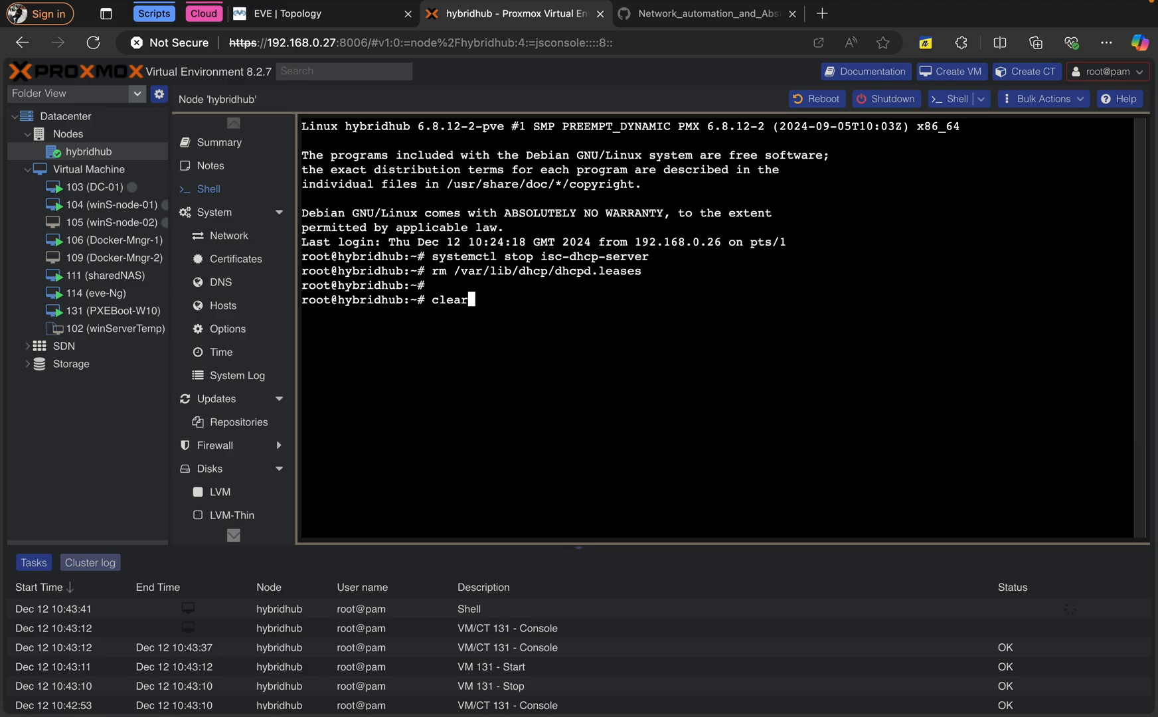
{"action": "key", "text": "Up"}
{"action": "key", "text": "Up"}
{"action": "key", "text": "Left"}
{"action": "key", "text": "Left"}
{"action": "key", "text": "Left"}
{"action": "key", "text": "Left"}
{"action": "key", "text": "Left"}
{"action": "key", "text": "Left"}
{"action": "key", "text": "Left"}
{"action": "key", "text": "Left"}
{"action": "key", "text": "Left"}
{"action": "key", "text": "Left"}
{"action": "key", "text": "Left"}
{"action": "key", "text": "Left"}
{"action": "key", "text": "Left"}
{"action": "key", "text": "Left"}
{"action": "key", "text": "Left"}
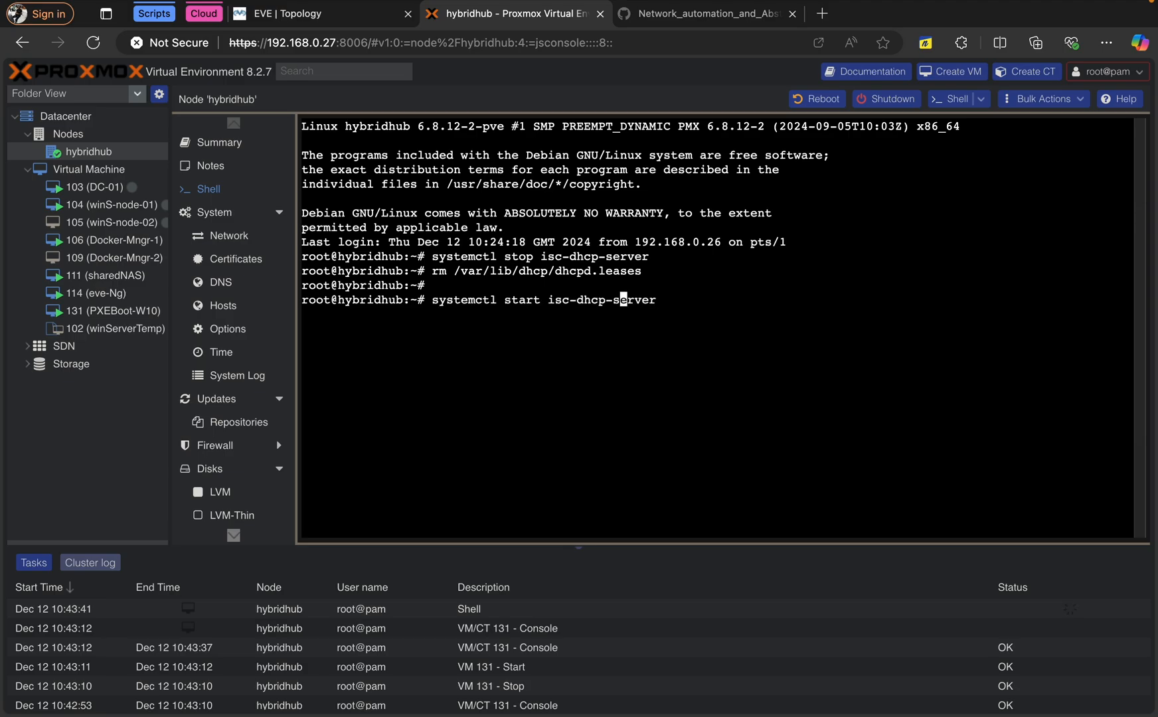
{"action": "key", "text": "Left"}
{"action": "key", "text": "Return"}
{"action": "left_click", "coordinate": [108, 312]}
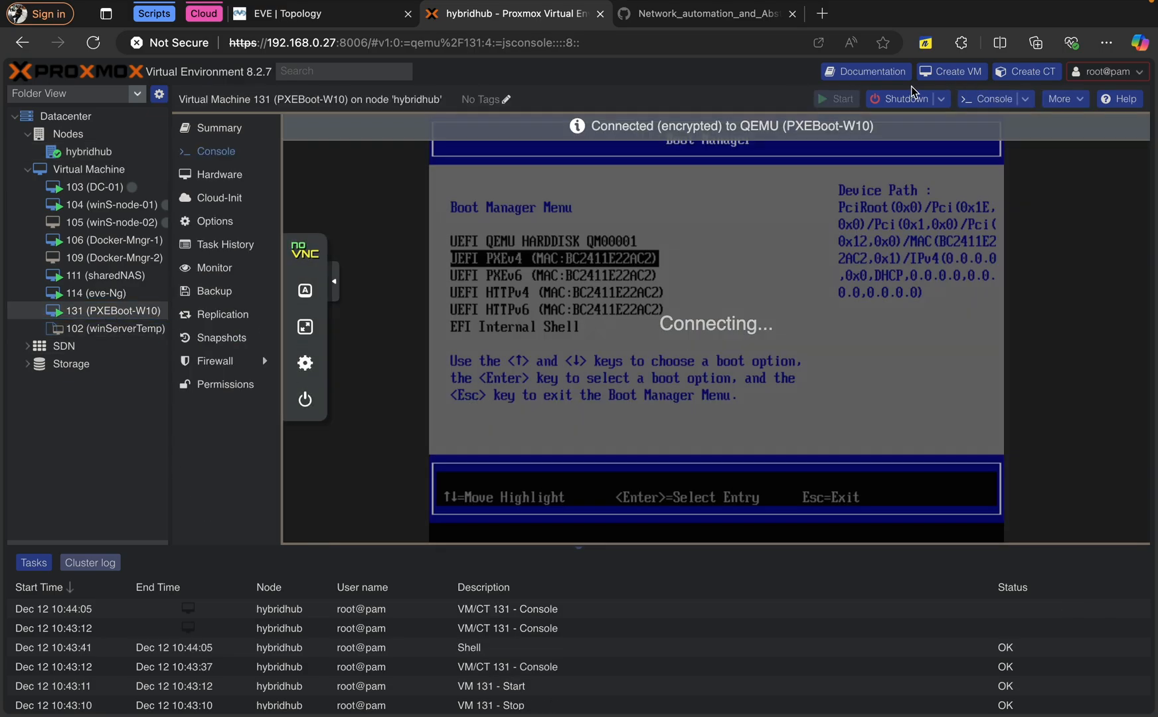
Shut down VM 131 and return to its console
{"action": "left_click", "coordinate": [900, 98]}
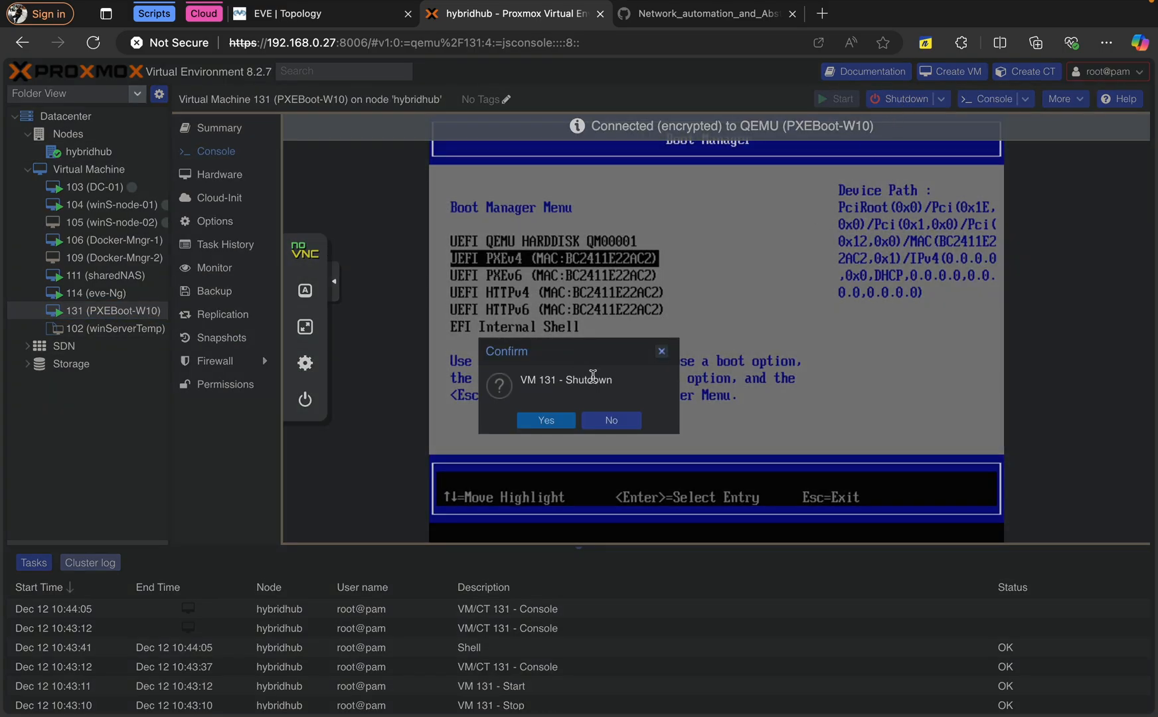
{"action": "left_click", "coordinate": [553, 415]}
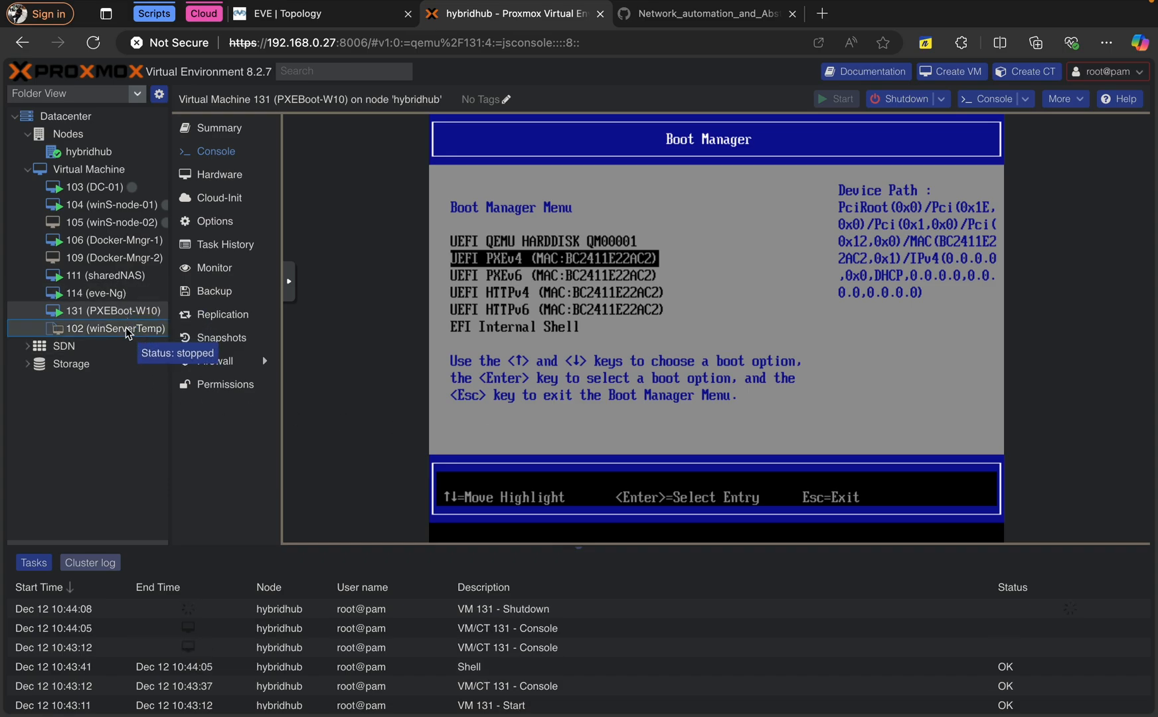
{"action": "left_click", "coordinate": [128, 330]}
{"action": "left_click", "coordinate": [128, 313]}
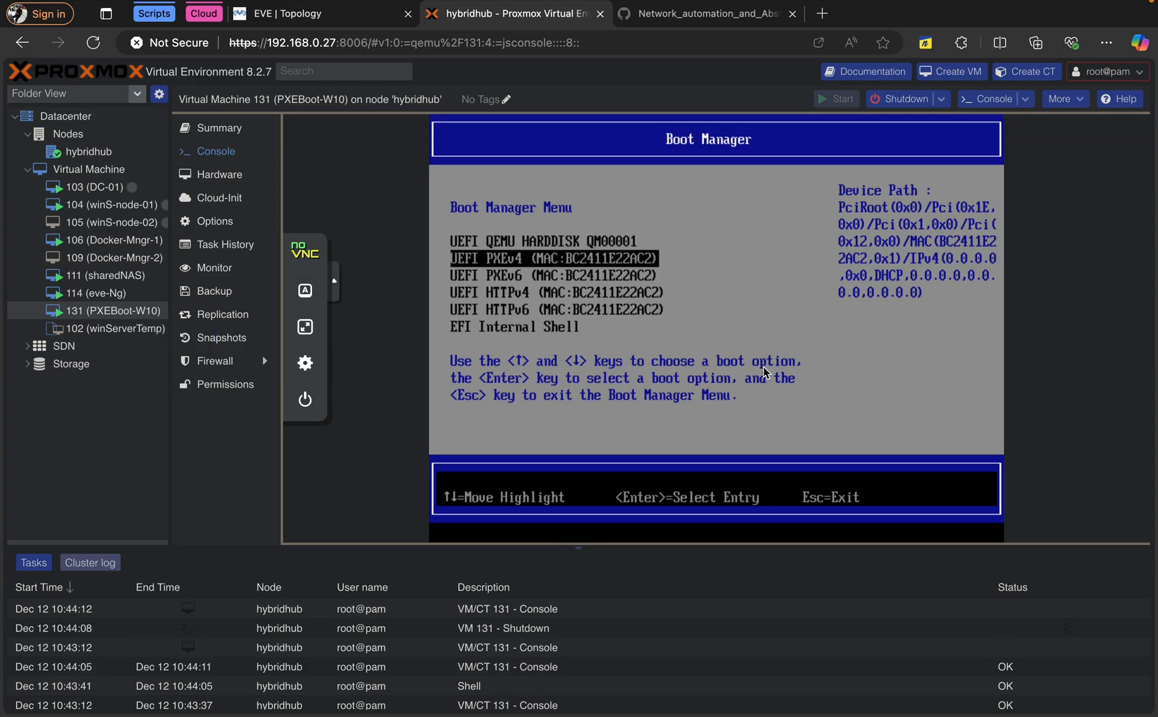
Reset VM 131 from UEFI setup and accept the network boot from WDS at 172.16.10.10
{"action": "key", "text": "Escape"}
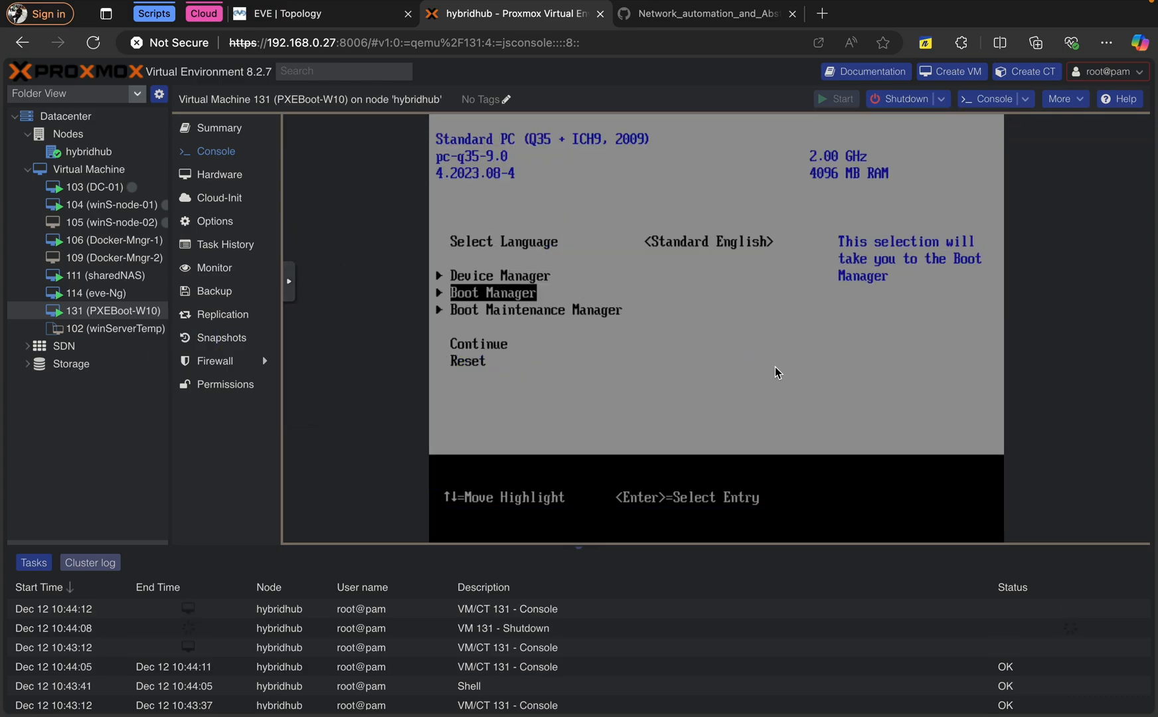
{"action": "key", "text": "Down"}
{"action": "key", "text": "Down"}
{"action": "key", "text": "Down"}
{"action": "key", "text": "Return"}
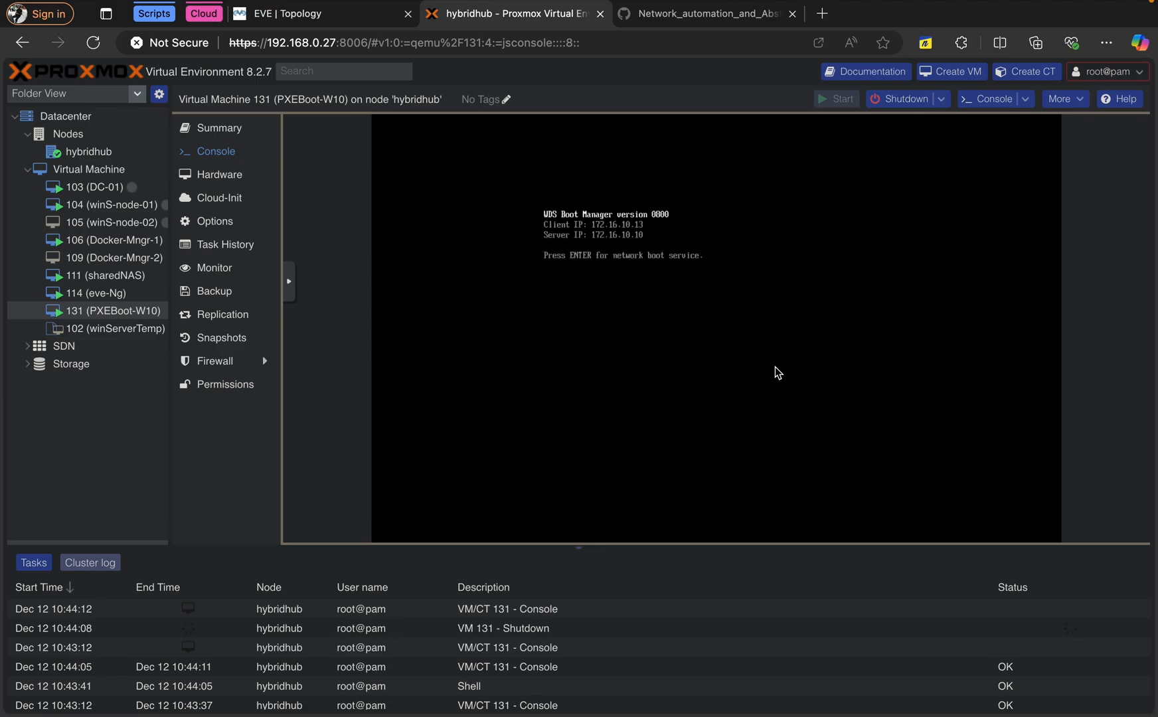
{"action": "key", "text": "Return"}
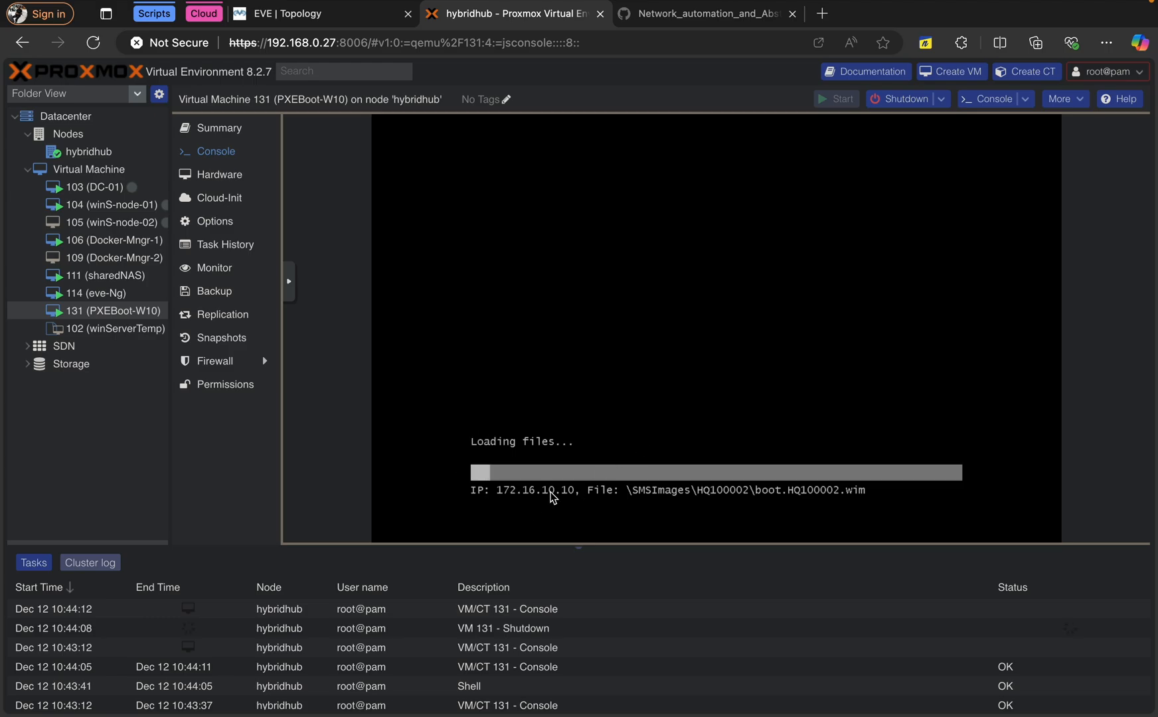
{"action": "key", "text": "ctrl+Left"}
{"action": "key", "text": "ctrl+Left"}
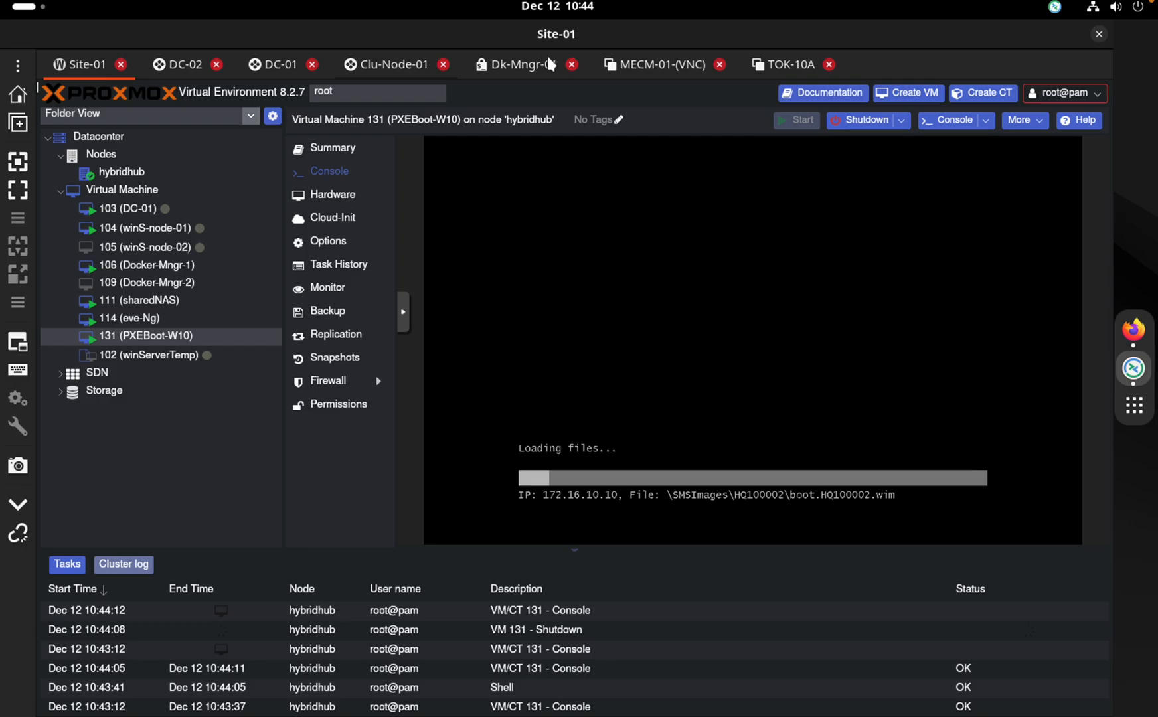
On MECM-01, open Network Connections with ncpa.cpl
{"action": "left_click", "coordinate": [664, 71]}
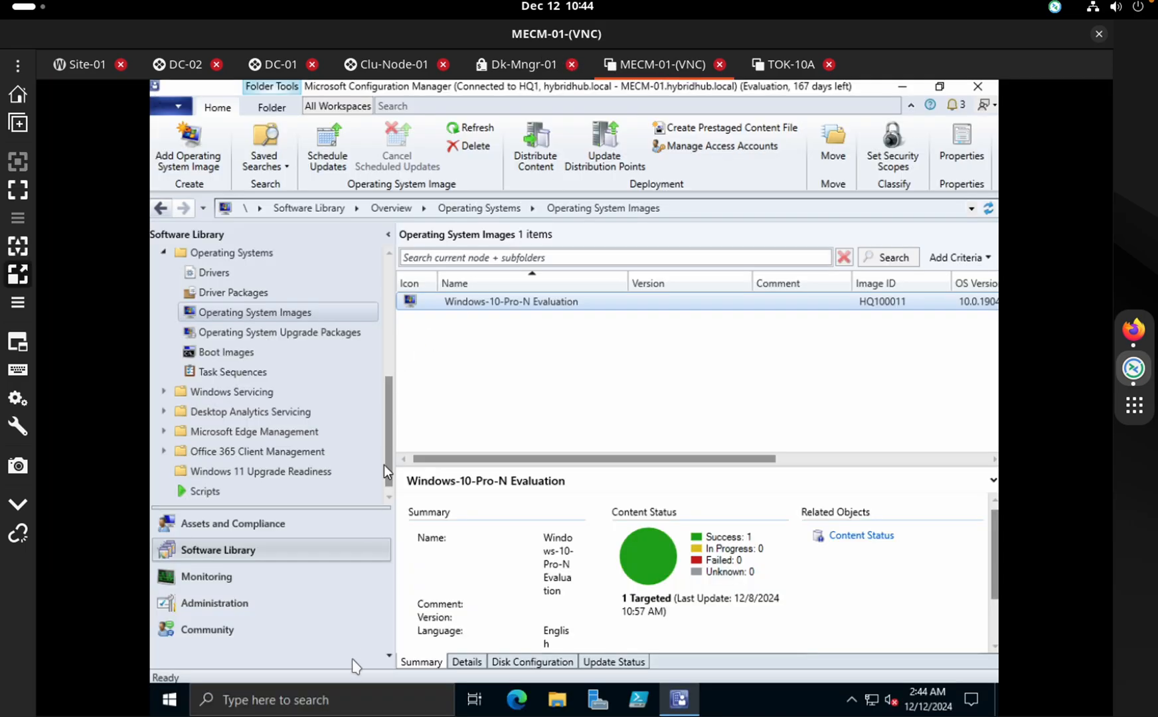
{"action": "left_click", "coordinate": [332, 702]}
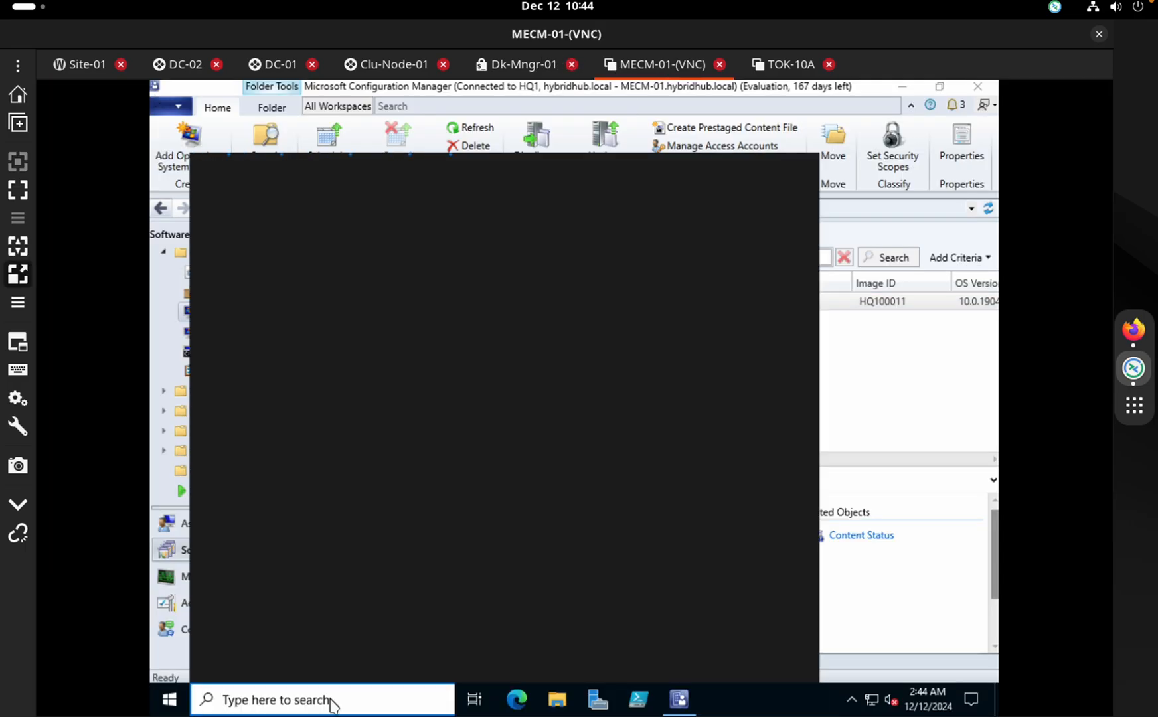
{"action": "type", "text": "ncp"}
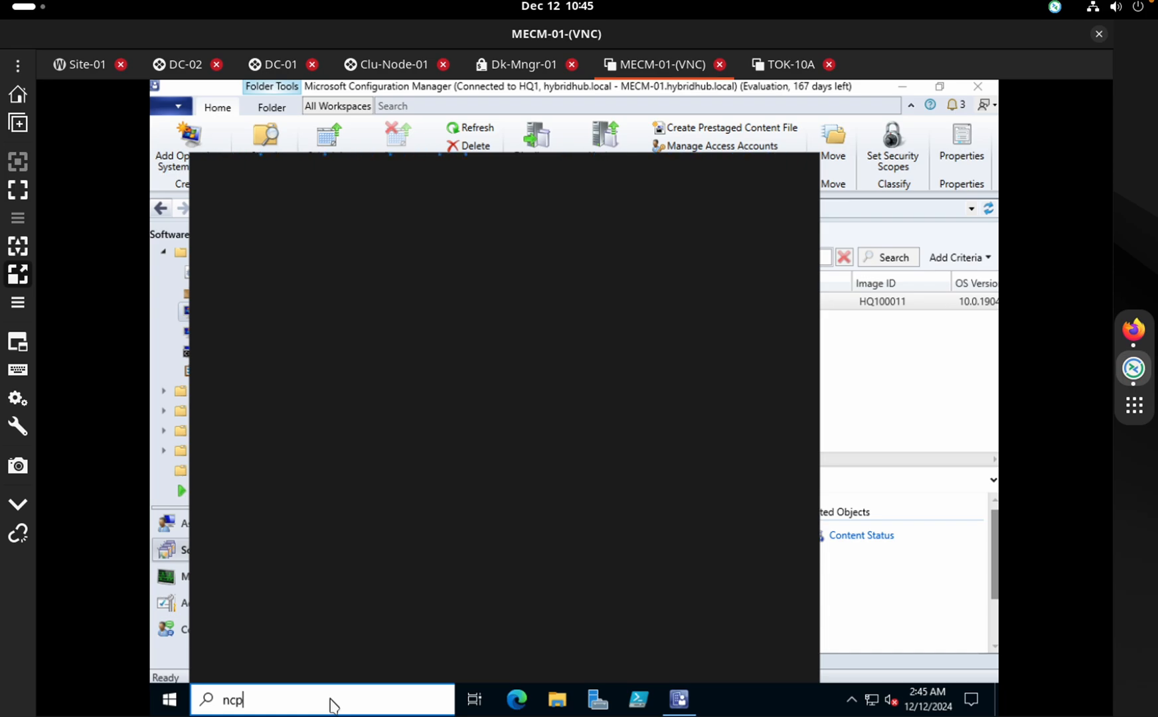
{"action": "type", "text": "a.cpl"}
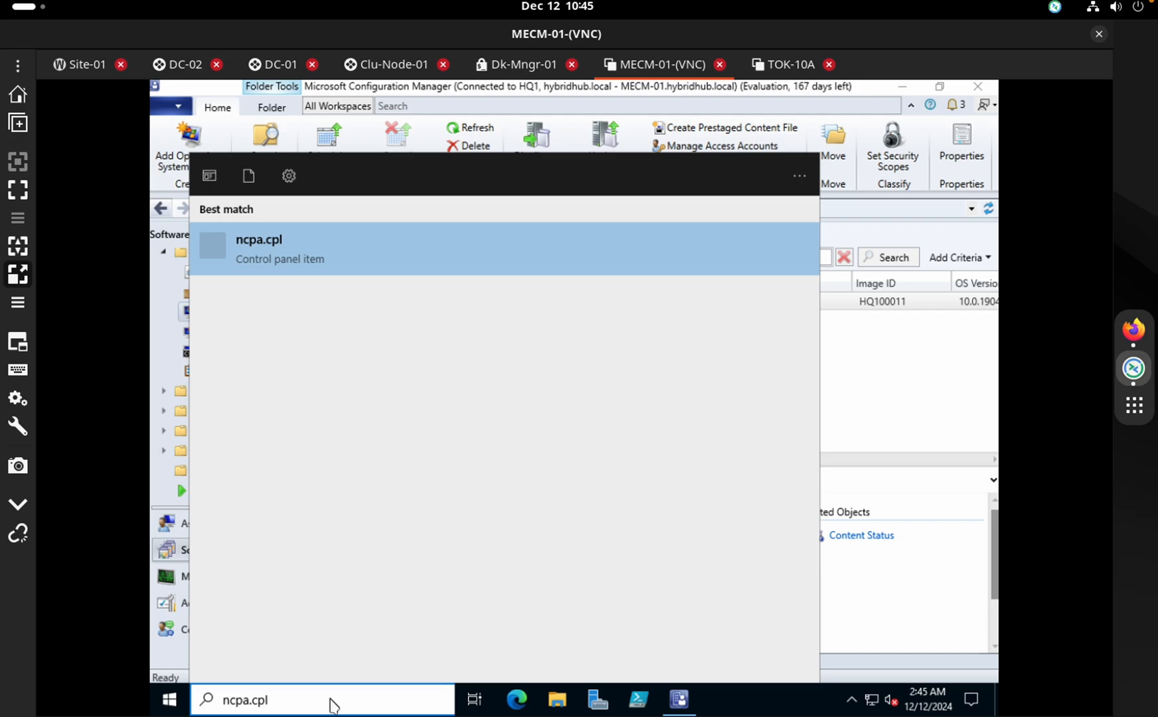
{"action": "key", "text": "Return"}
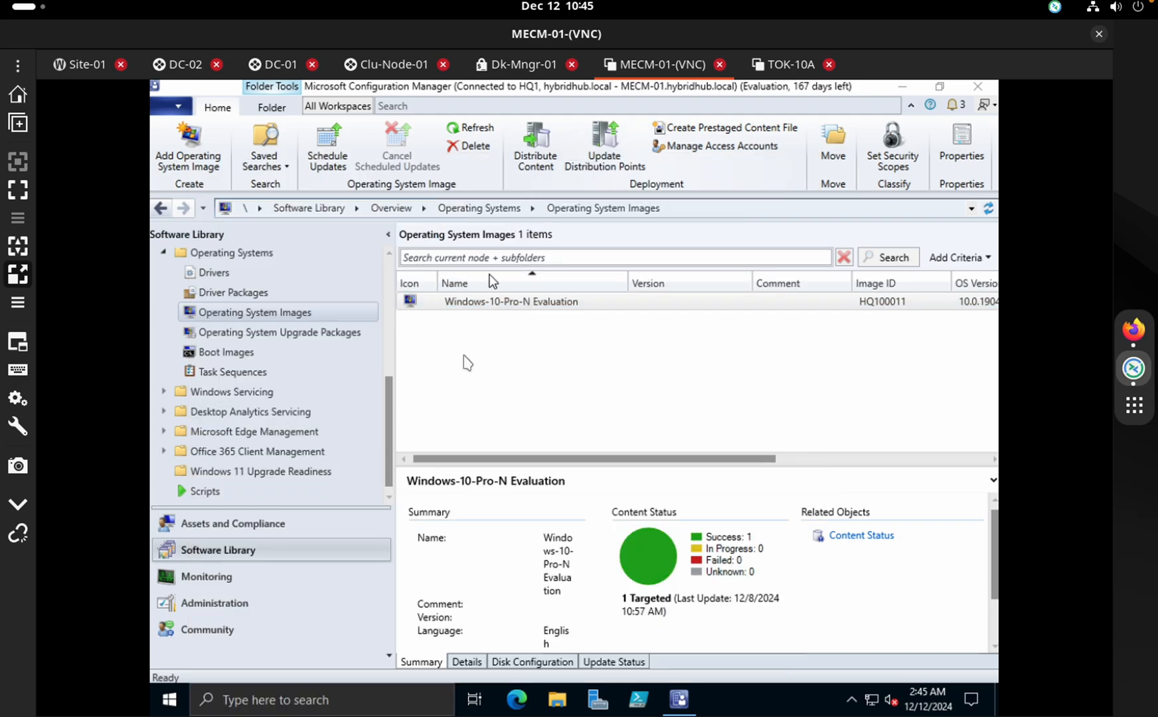
Run ipconfig in an admin Command Prompt to confirm 172.16.10.10, then bring Configuration Manager forward
{"action": "left_click", "coordinate": [286, 700]}
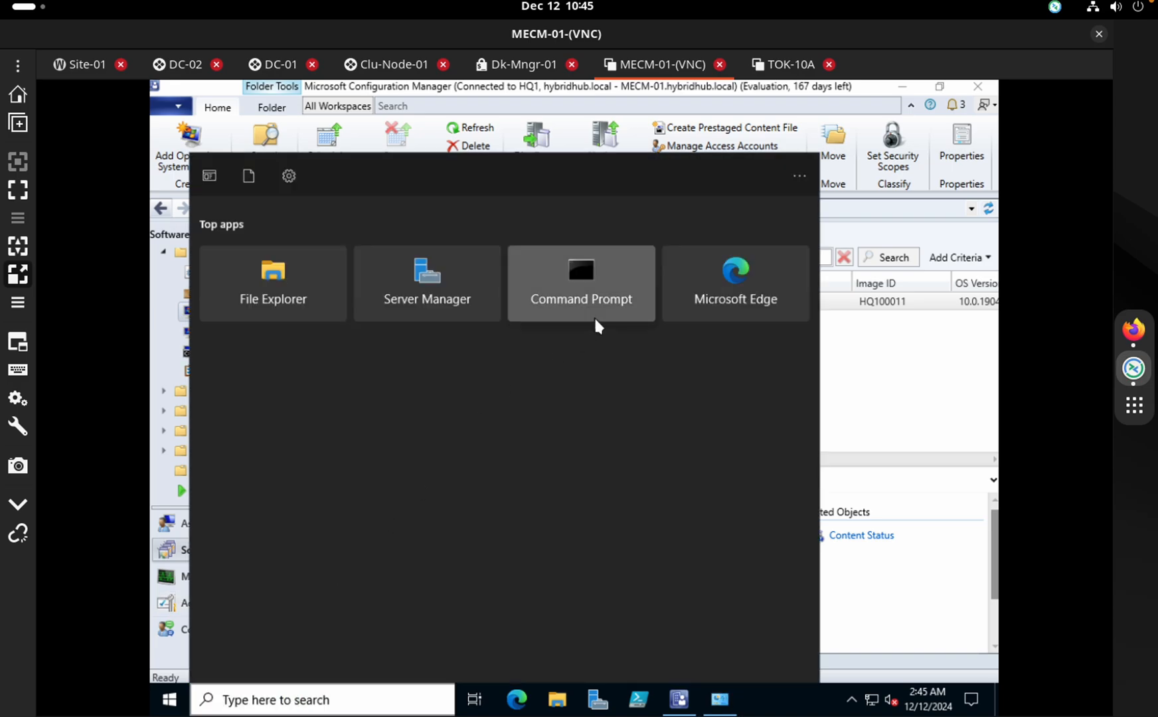
{"action": "left_click", "coordinate": [595, 319]}
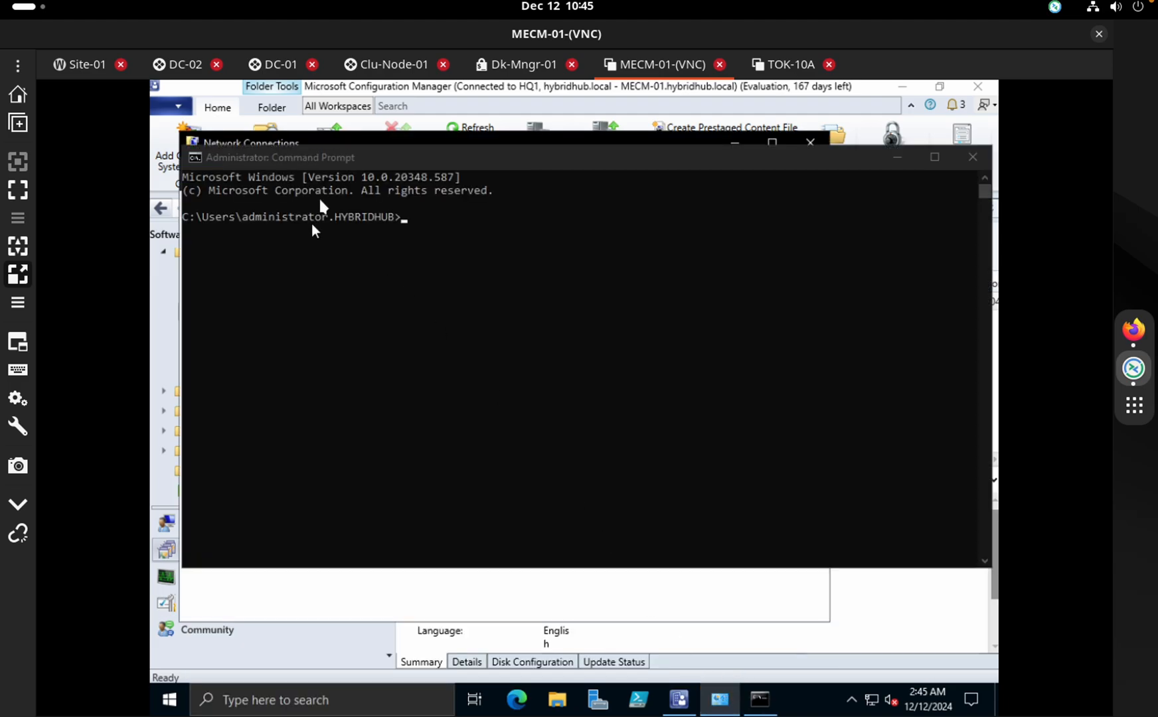
{"action": "left_click", "coordinate": [426, 218]}
{"action": "type", "text": "i"}
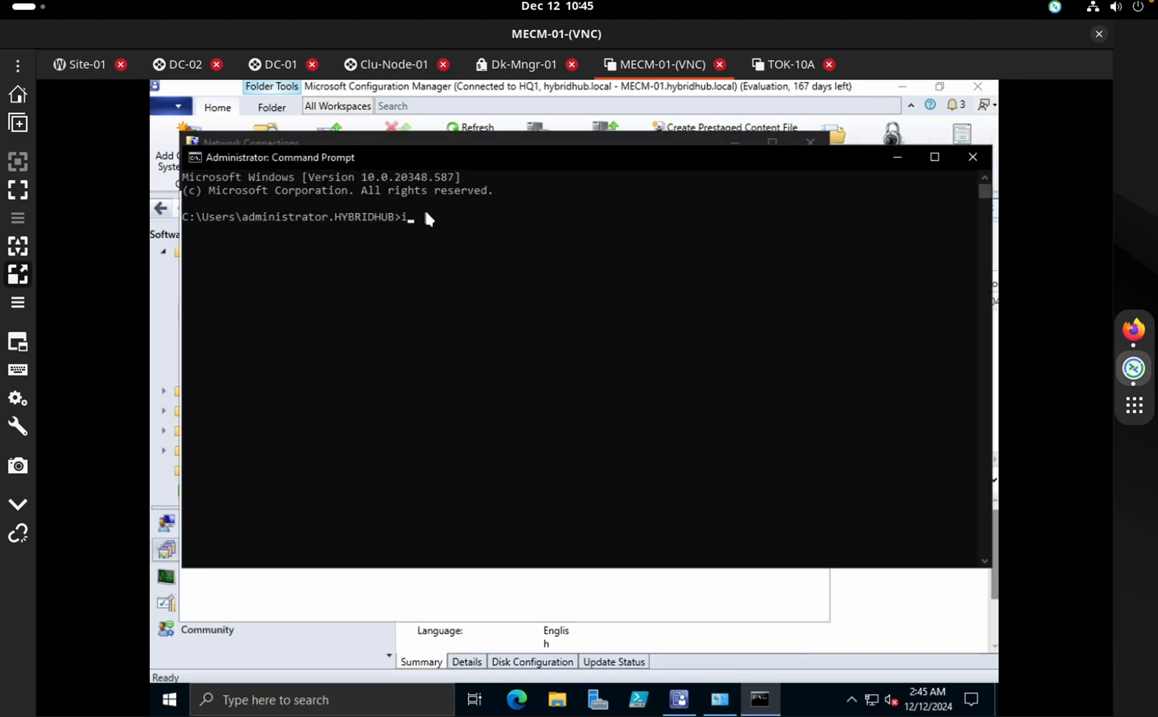
{"action": "type", "text": "pconfig"}
{"action": "key", "text": "Return"}
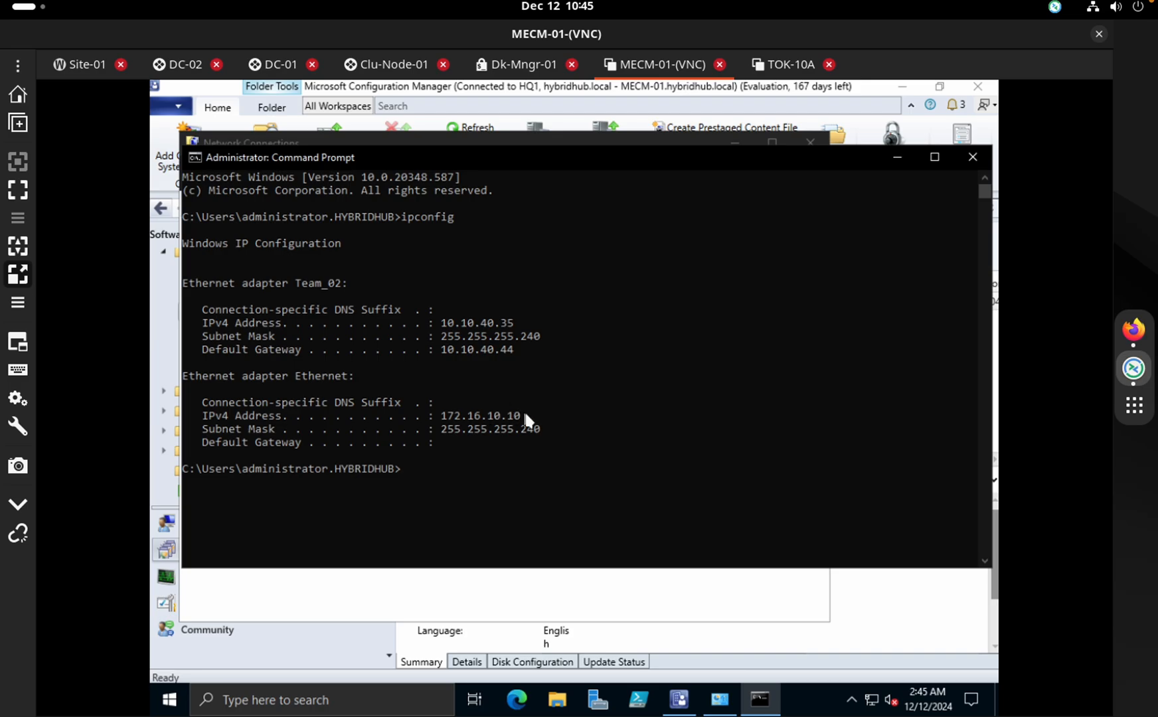
{"action": "left_click_drag", "start_coordinate": [524, 413], "coordinate": [444, 416]}
{"action": "left_click", "coordinate": [478, 414]}
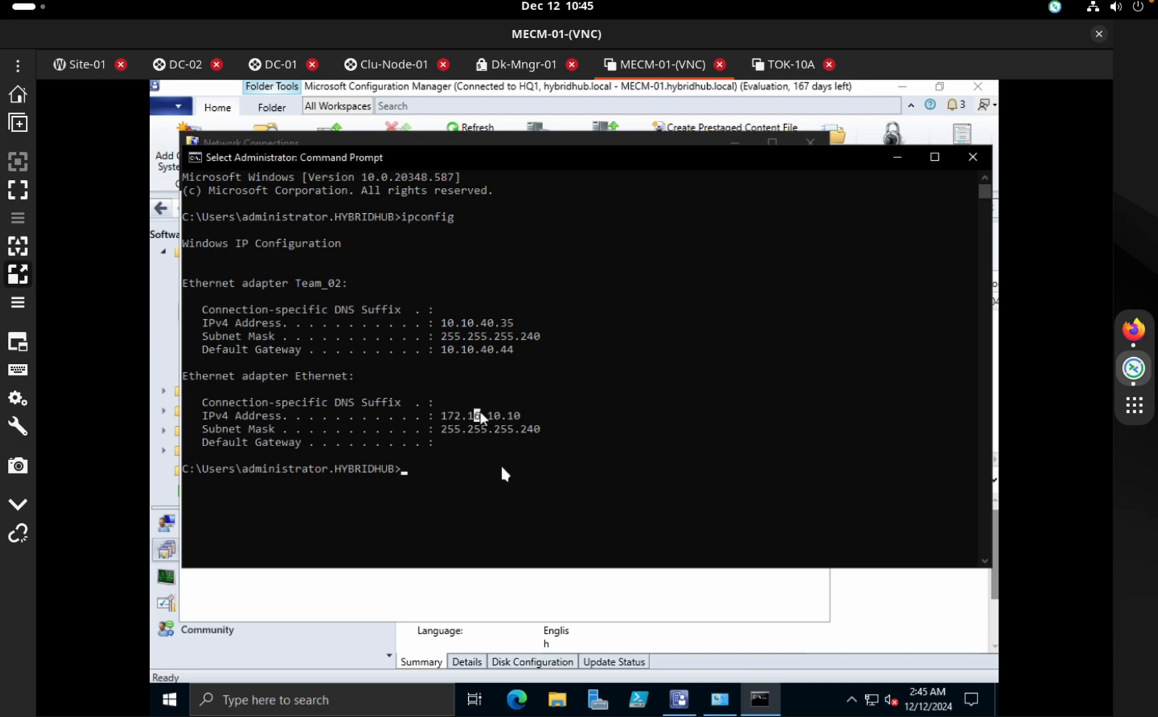
{"action": "left_click", "coordinate": [571, 594]}
{"action": "left_click", "coordinate": [887, 632]}
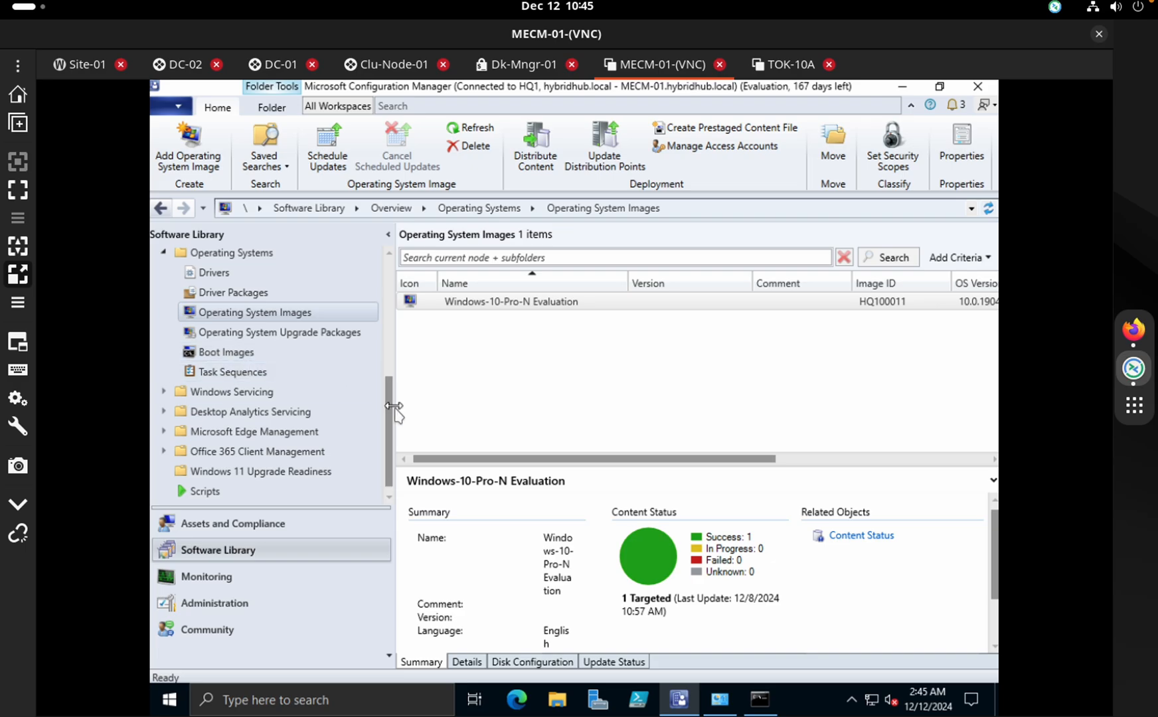
Review Task Sequence 1 in the Task Sequence Editor, then move on to DC-01's DNS Manager
{"action": "left_click", "coordinate": [277, 374]}
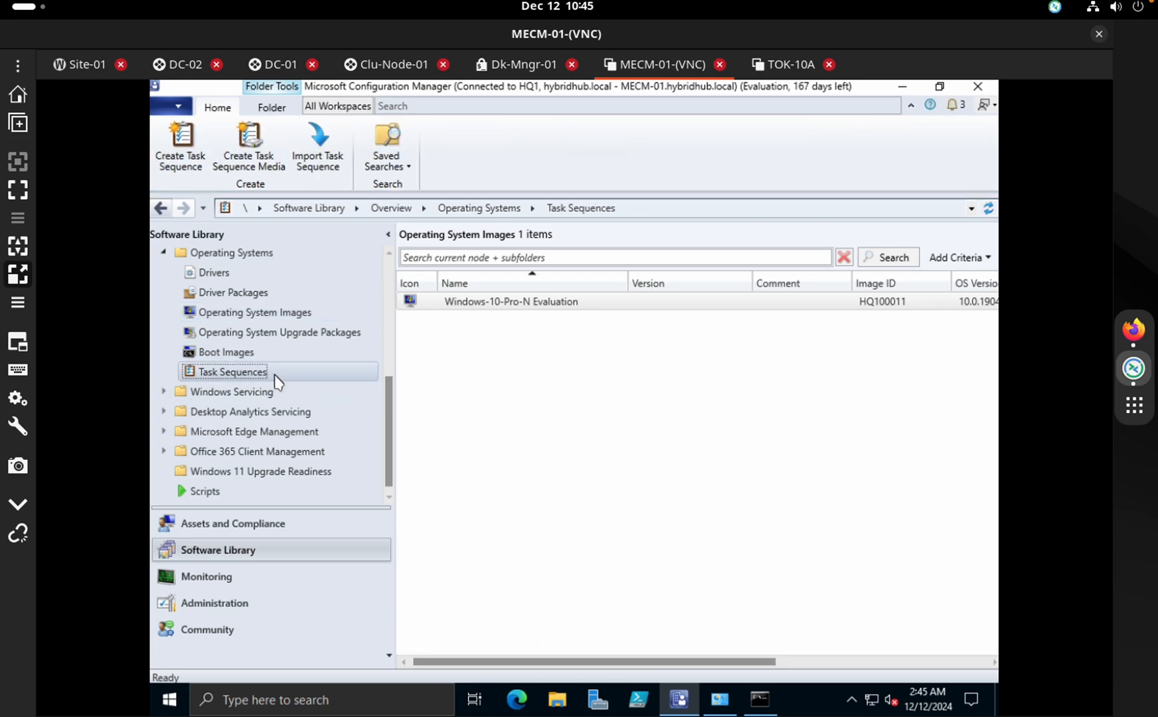
{"action": "left_click", "coordinate": [501, 303]}
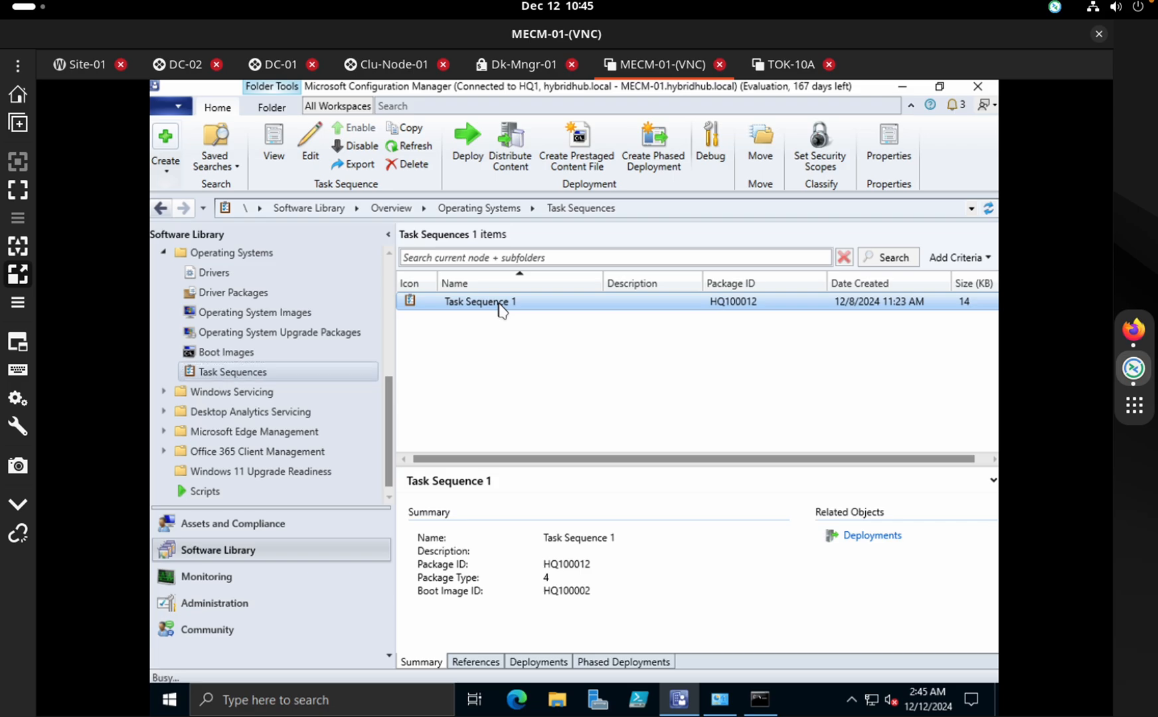
{"action": "right_click", "coordinate": [501, 303]}
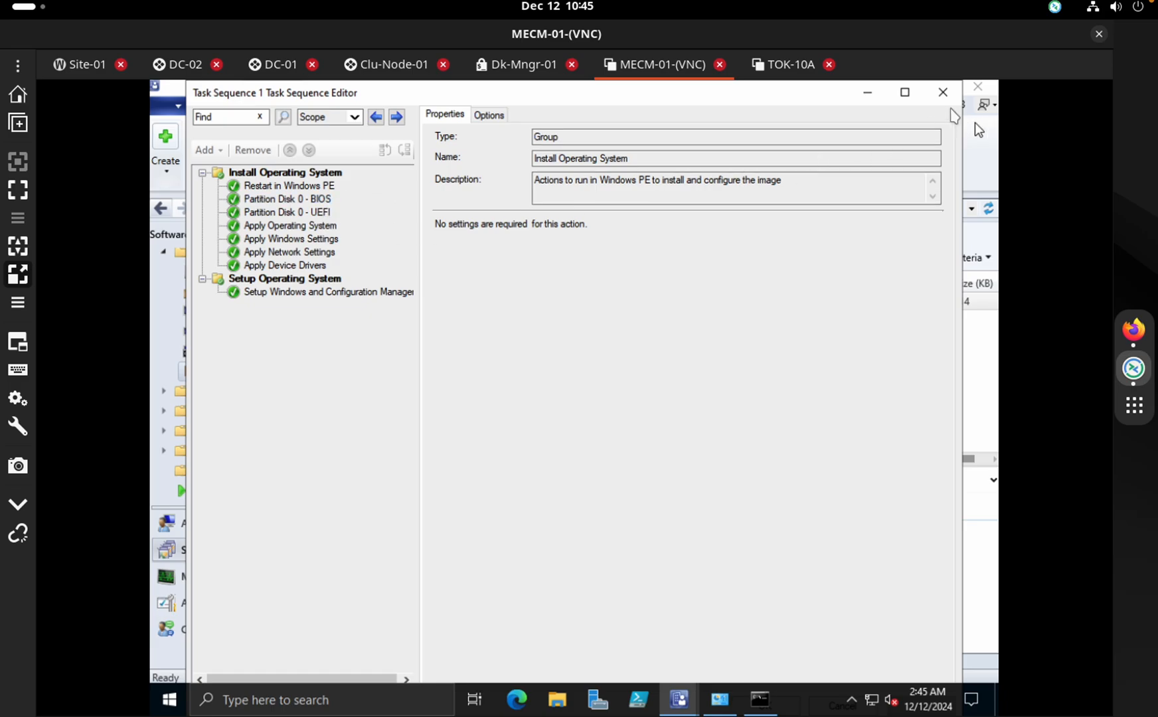
{"action": "left_click", "coordinate": [943, 97]}
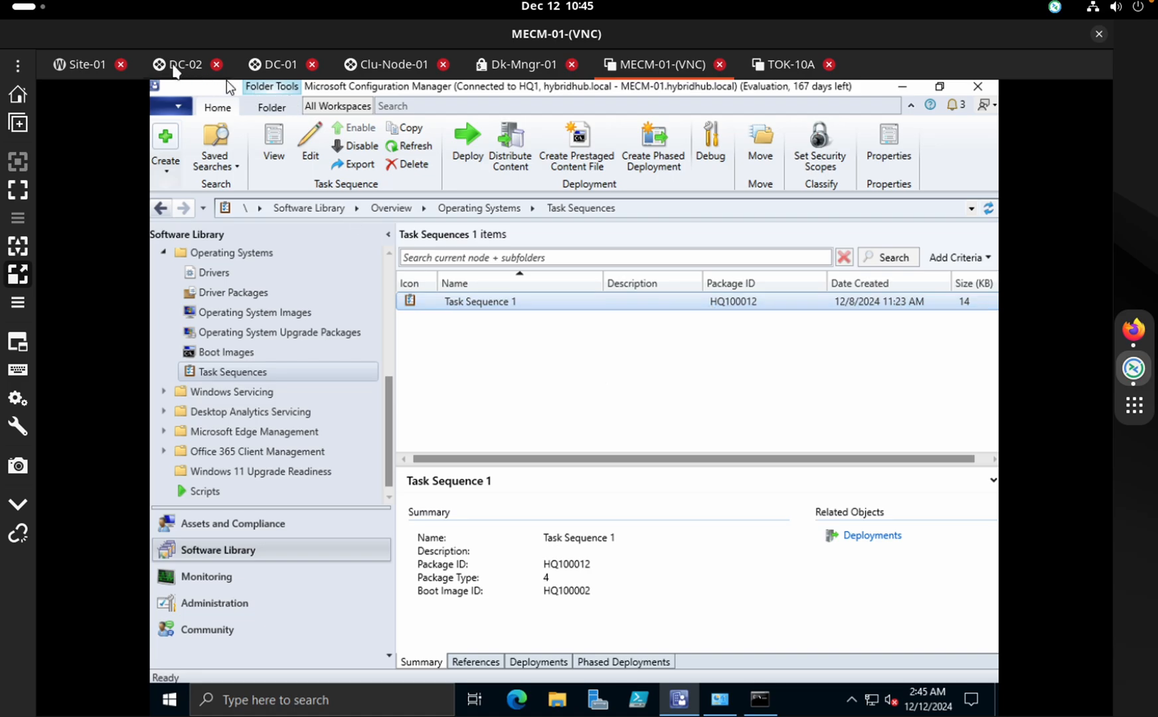
{"action": "left_click", "coordinate": [199, 66]}
{"action": "left_click", "coordinate": [278, 64]}
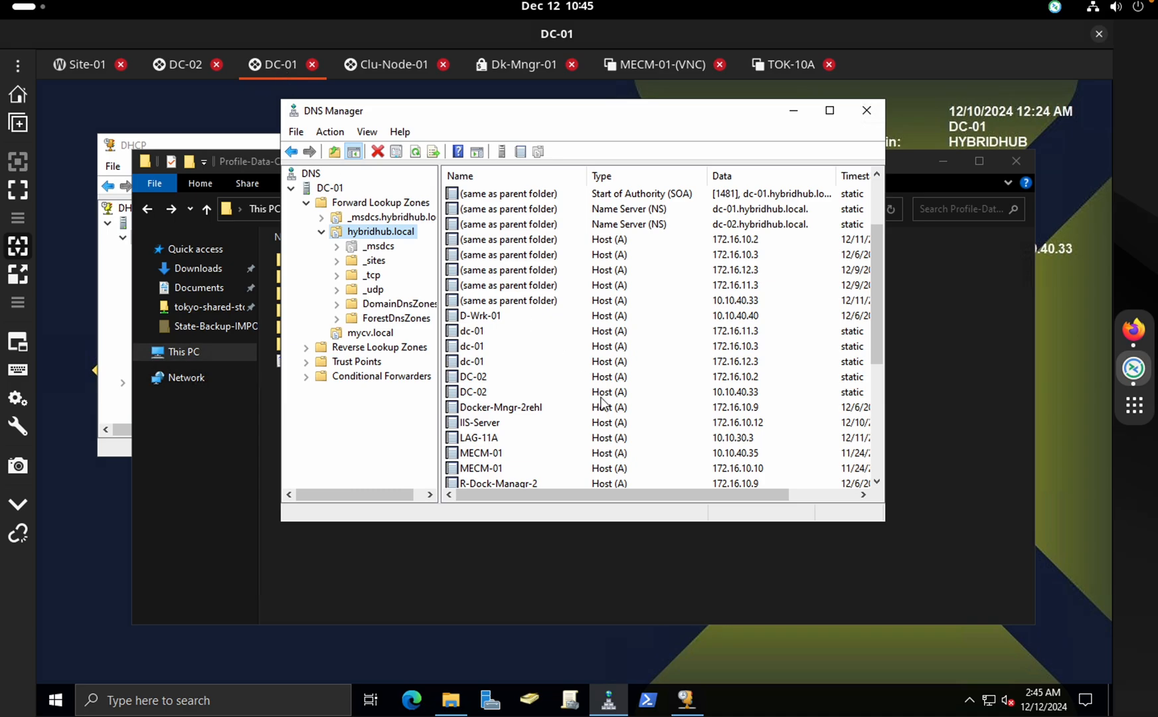
Connect to the _NAS session and log into TrueNAS CORE as root with the account password
{"action": "left_click", "coordinate": [989, 388]}
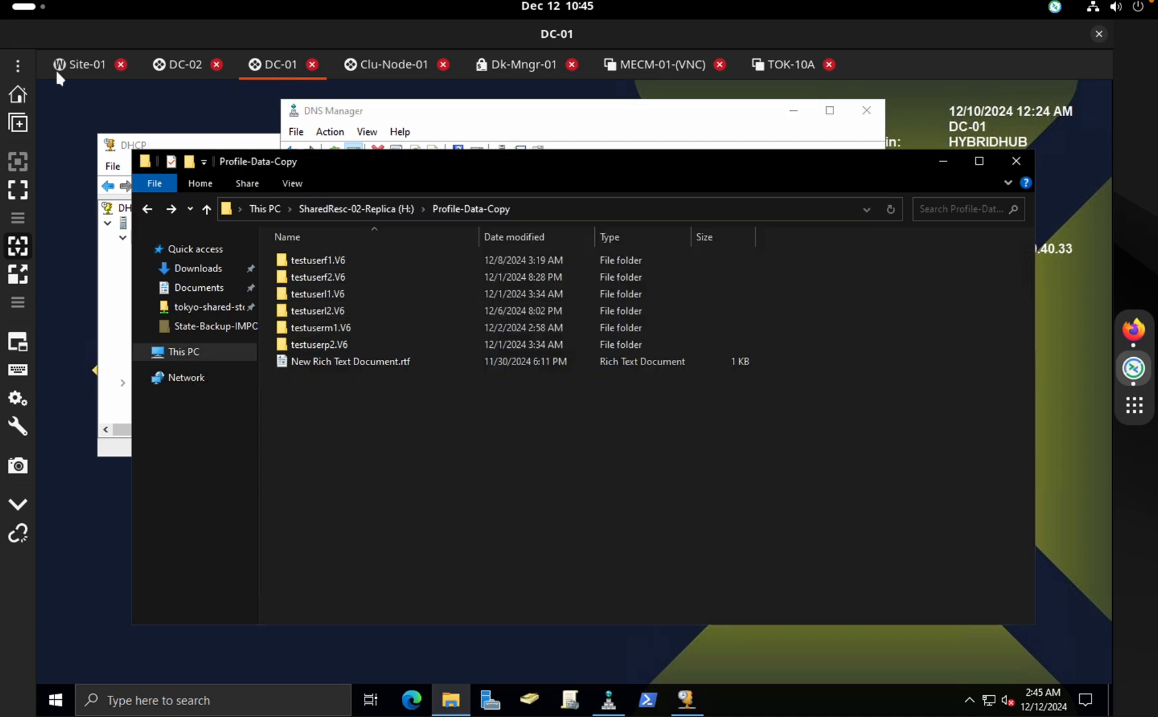
{"action": "left_click", "coordinate": [20, 63]}
{"action": "mouse_move", "coordinate": [124, 259]}
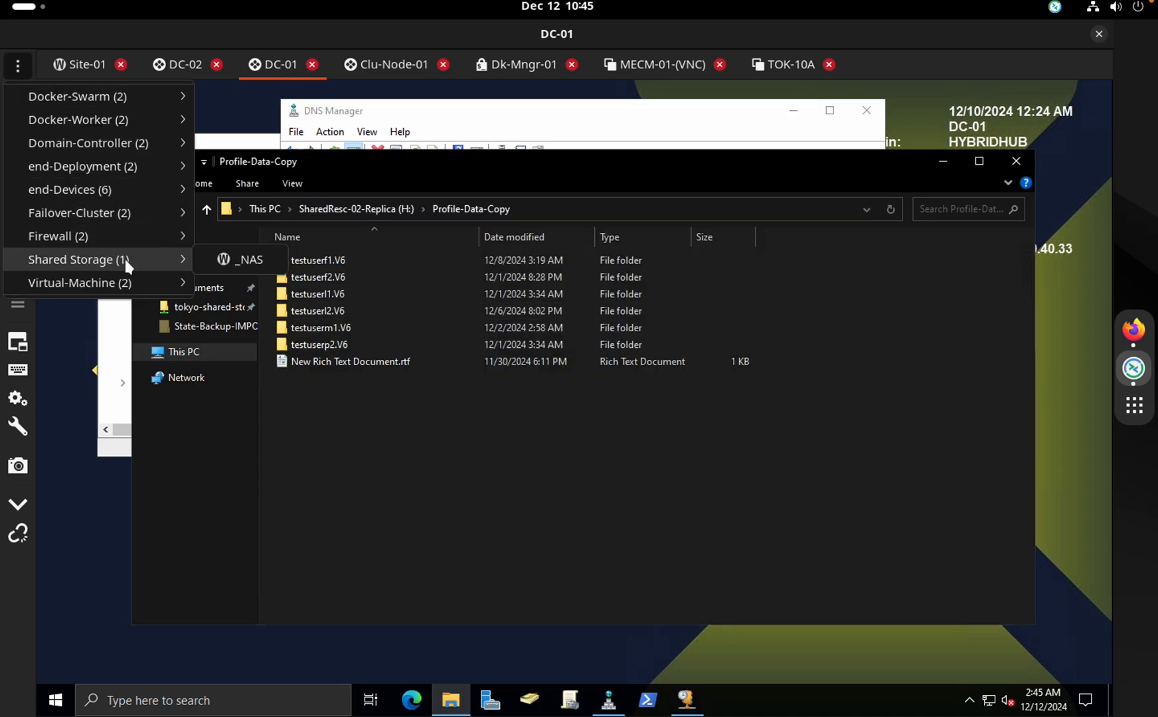
{"action": "left_click", "coordinate": [234, 260]}
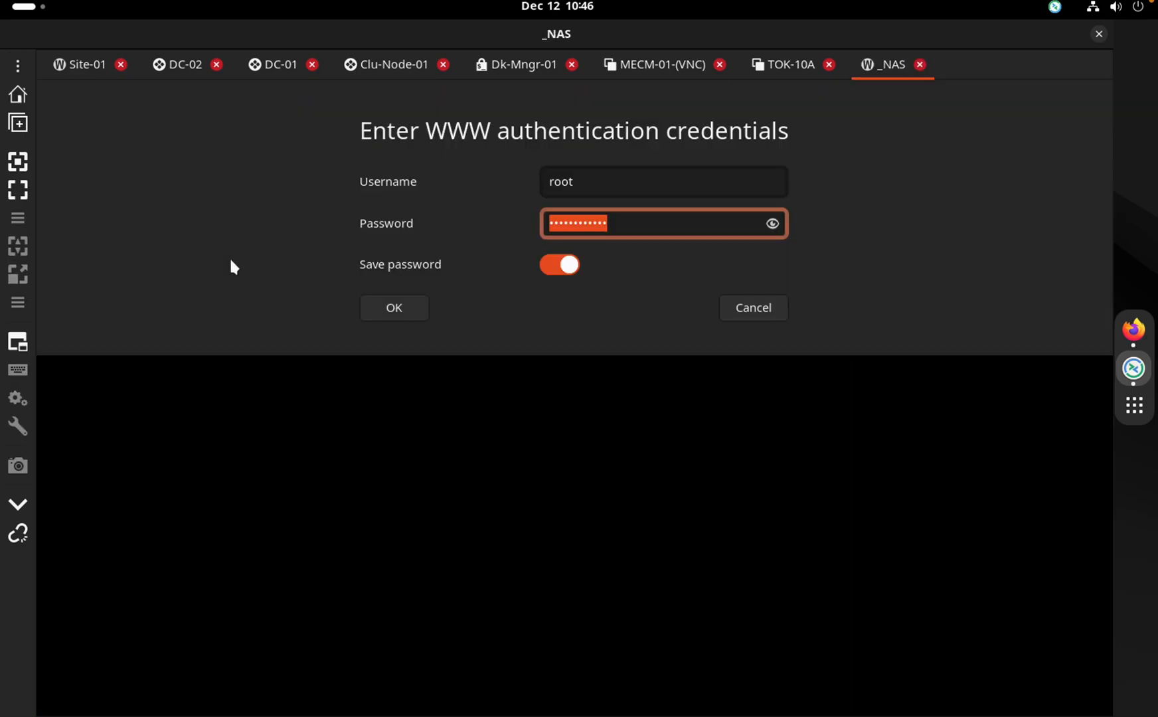
{"action": "left_click", "coordinate": [410, 307]}
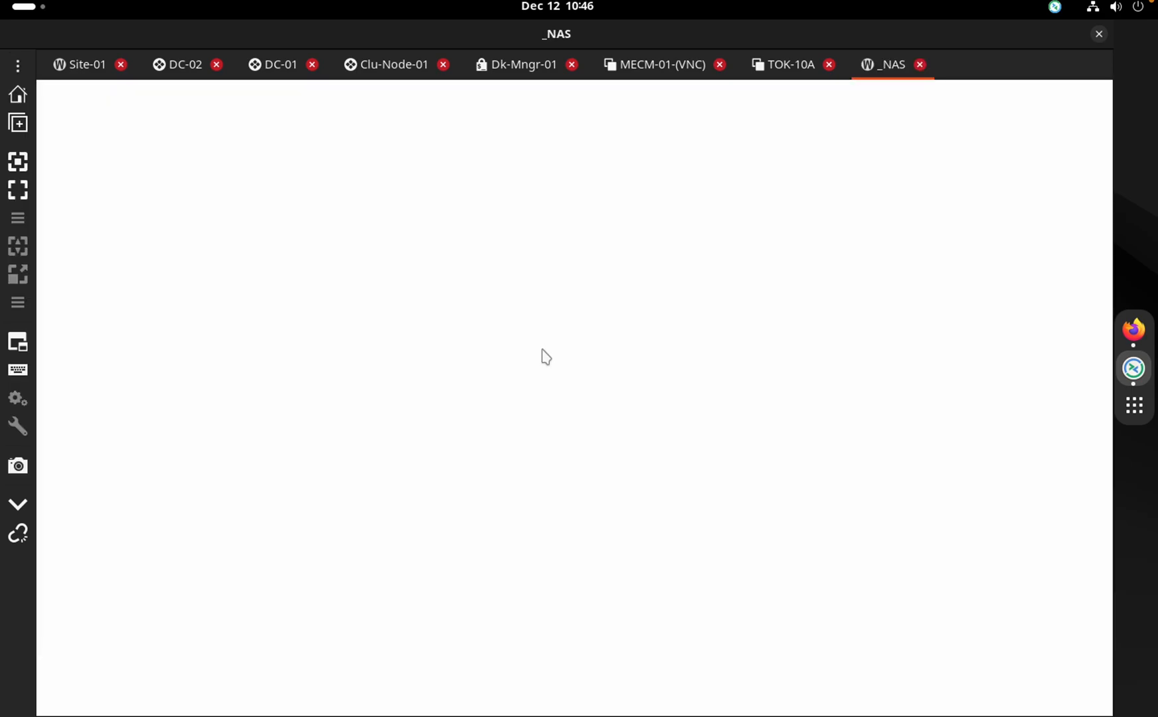
{"action": "type", "text": "r"}
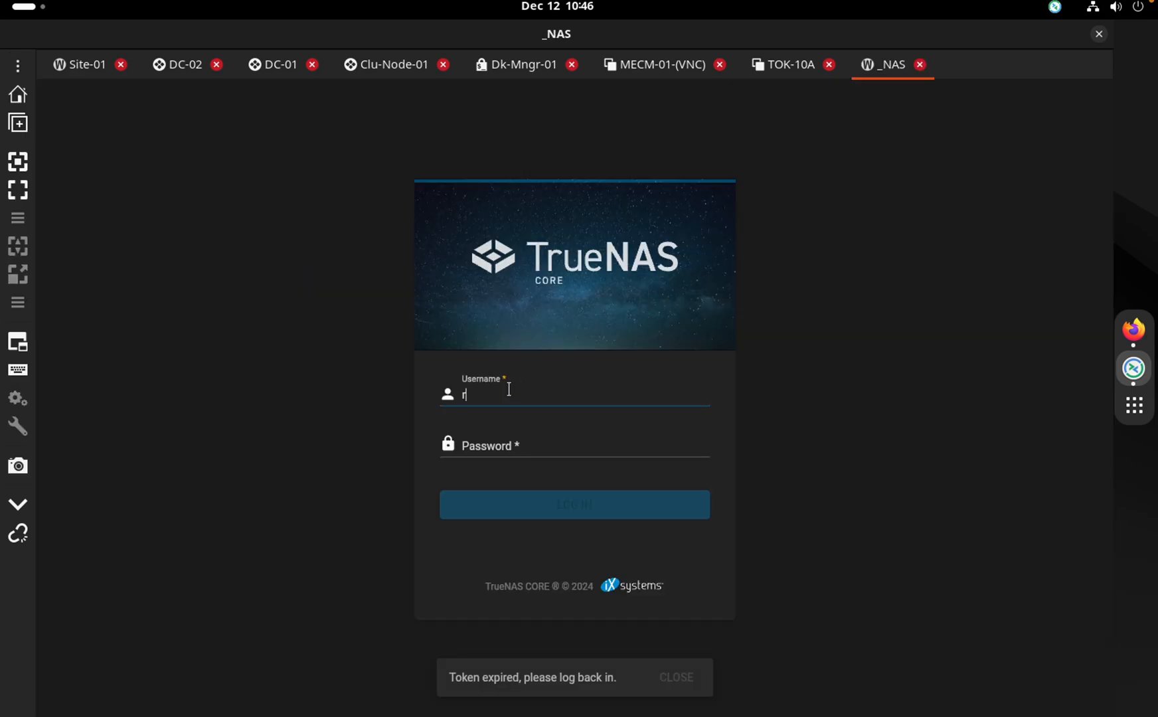
{"action": "type", "text": "ootq"}
{"action": "key", "text": "BackSpace"}
{"action": "key", "text": "Tab"}
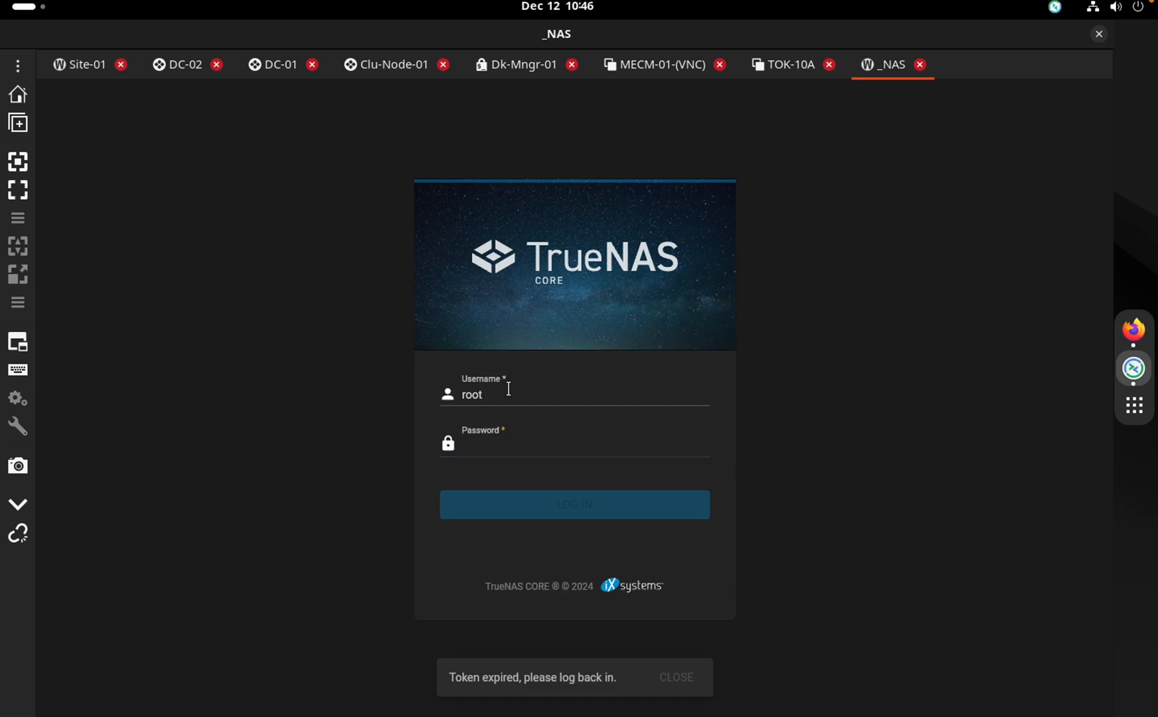
{"action": "type", "text": "******"}
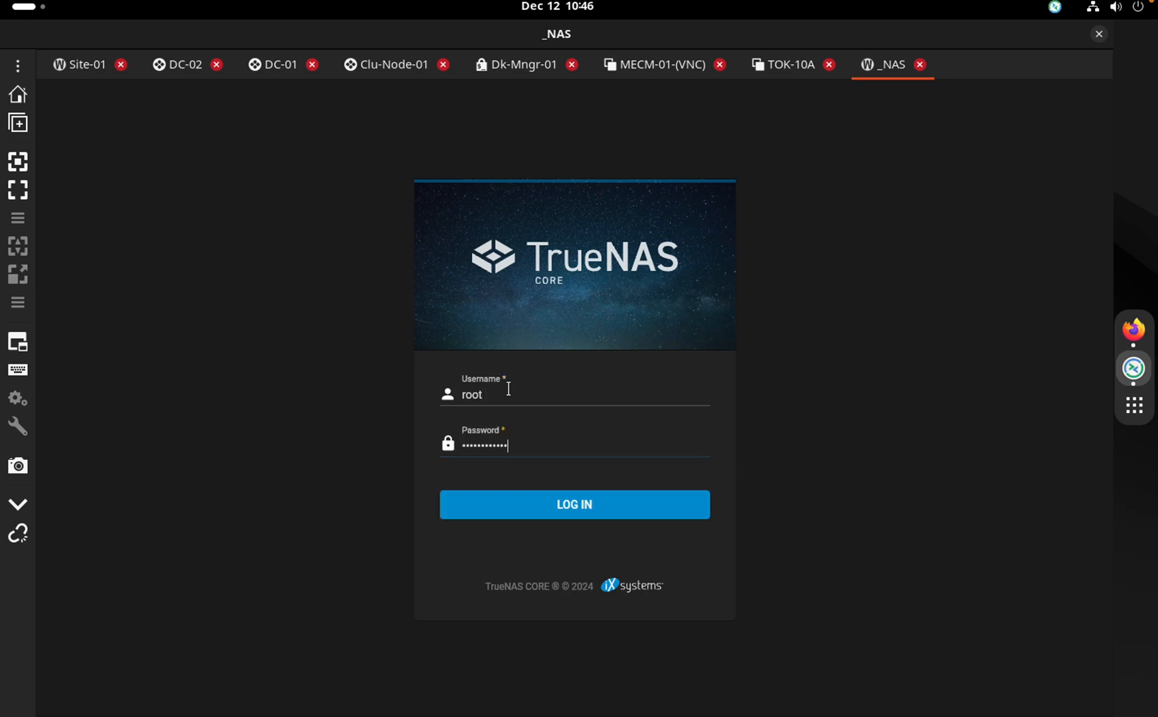
{"action": "key", "text": "Return"}
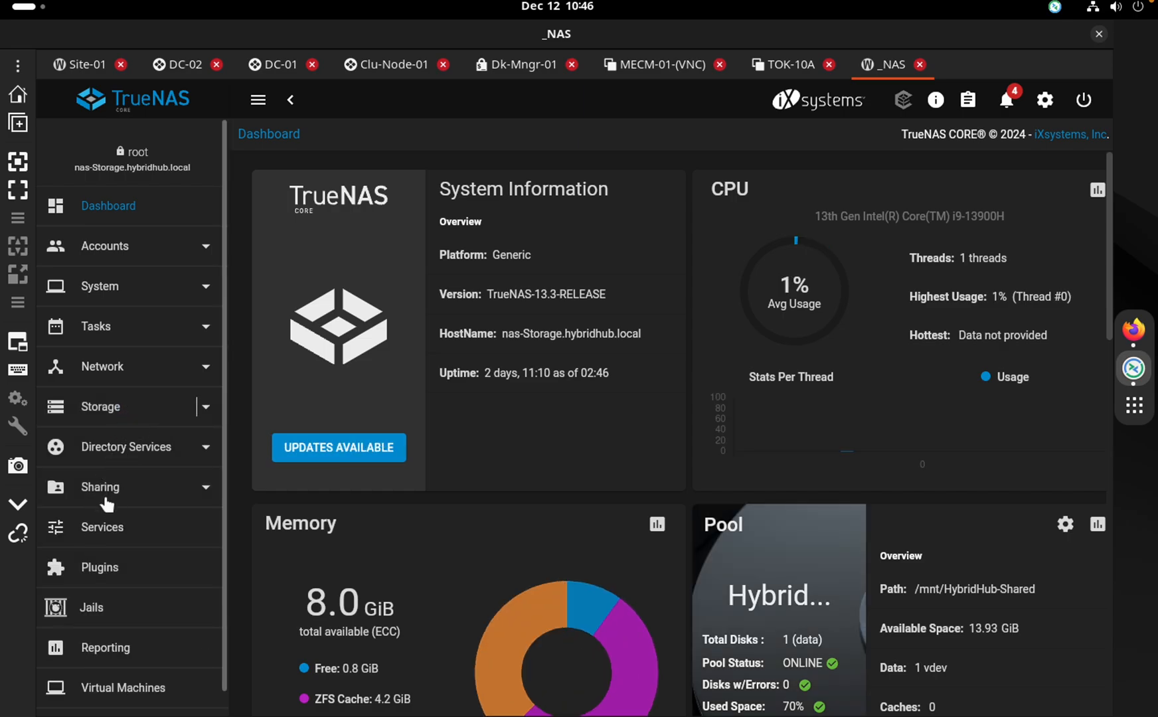
Review Active Directory advanced options, keeping HYBRIDHUB.LOCAL as the Kerberos realm
{"action": "left_click", "coordinate": [144, 458]}
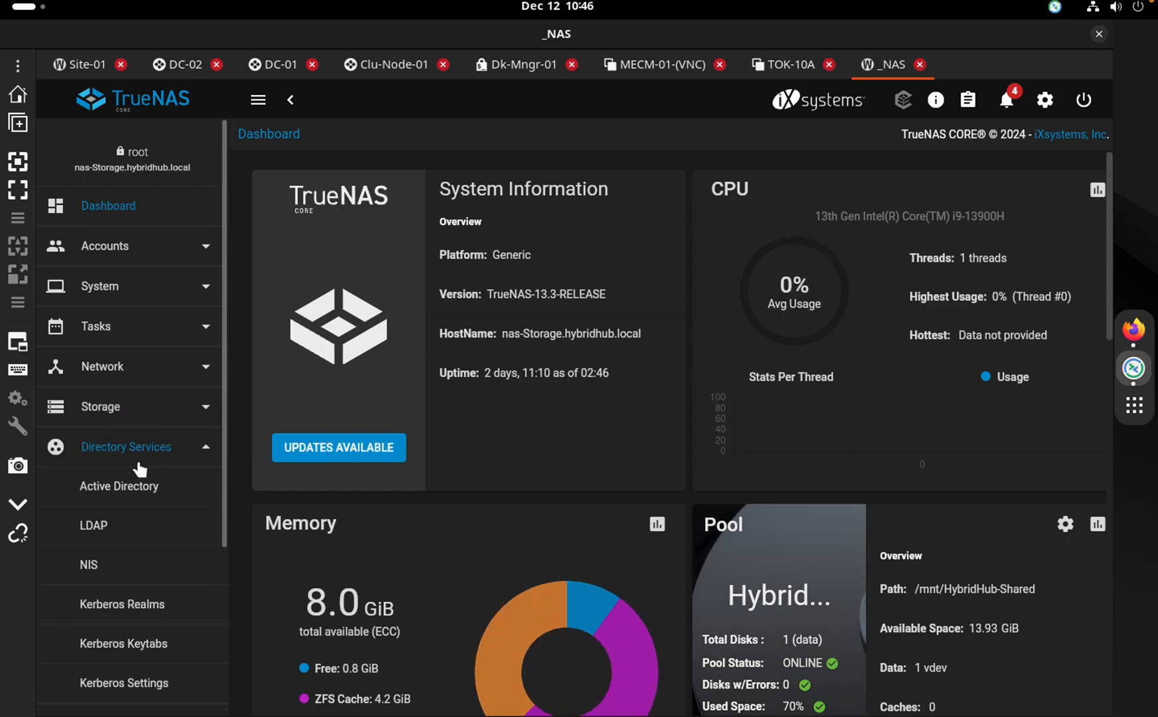
{"action": "left_click", "coordinate": [128, 484]}
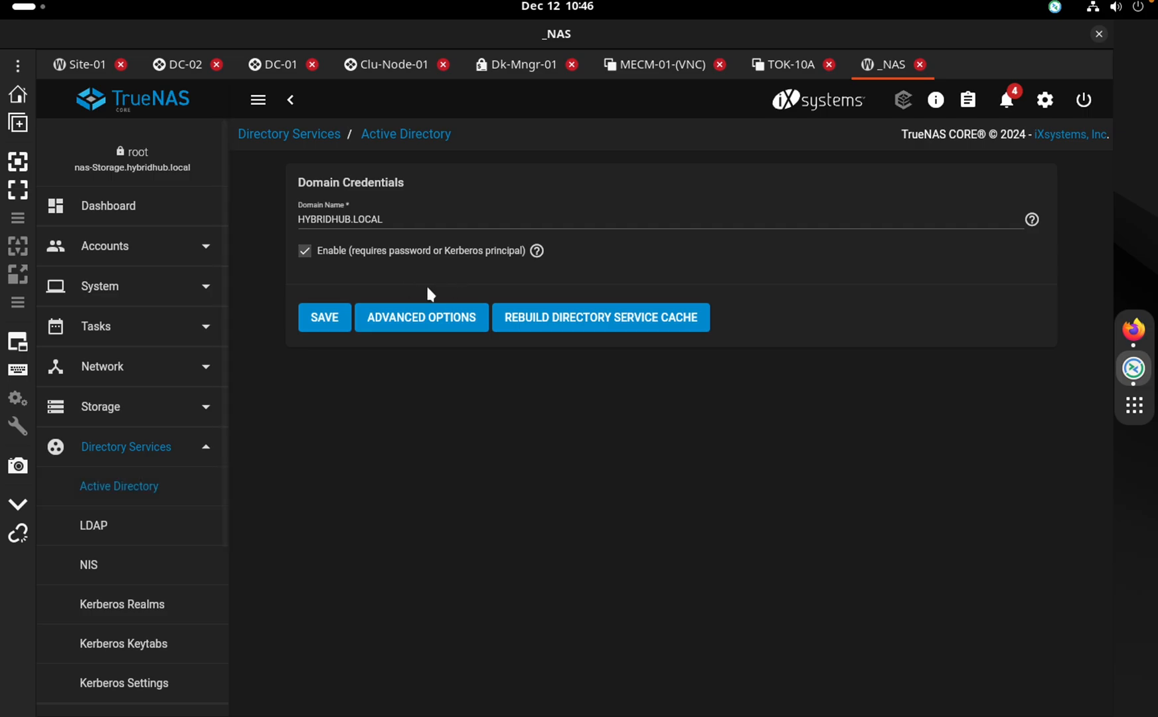
{"action": "left_click", "coordinate": [388, 318]}
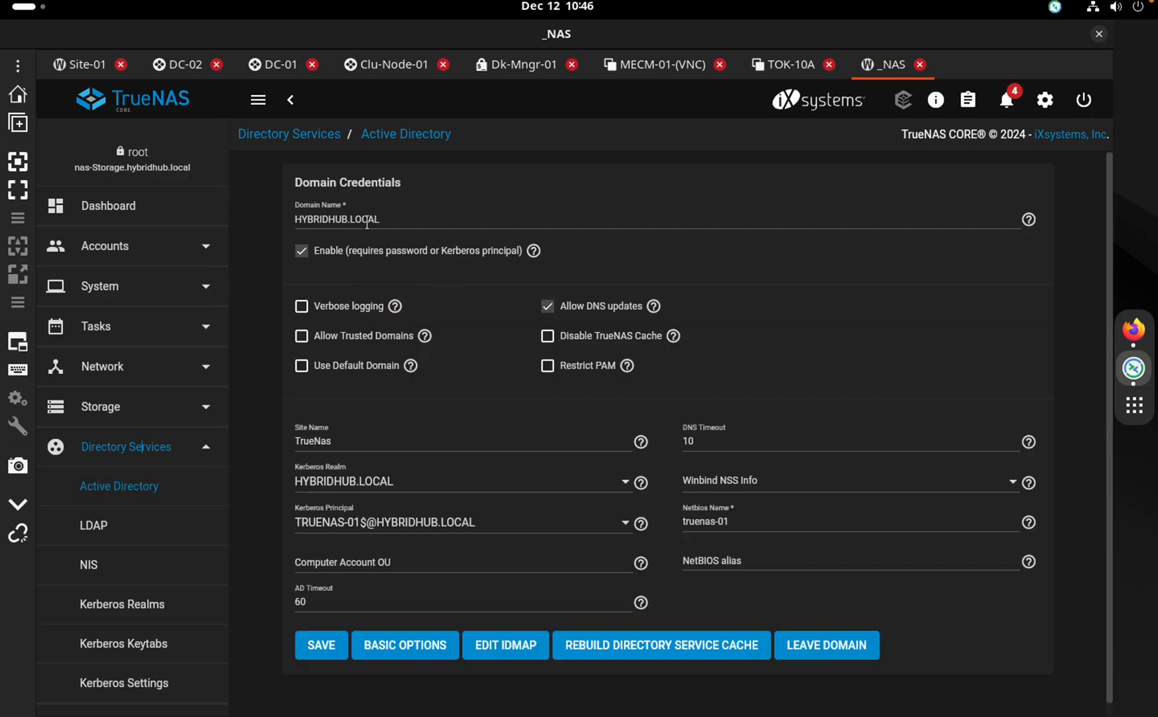
{"action": "left_click", "coordinate": [385, 479]}
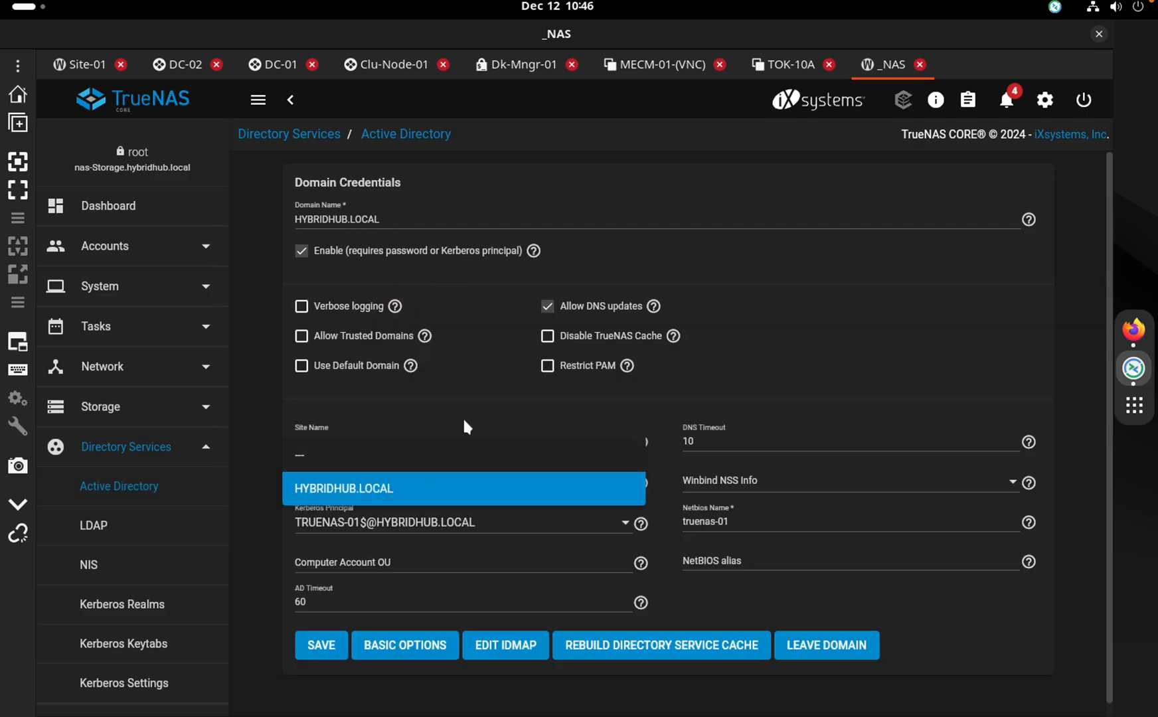
{"action": "left_click", "coordinate": [220, 421]}
Inspect the storage pools and datasets, including the MECM-01 Backup dataset in Disaster Recovery
{"action": "left_click", "coordinate": [132, 407]}
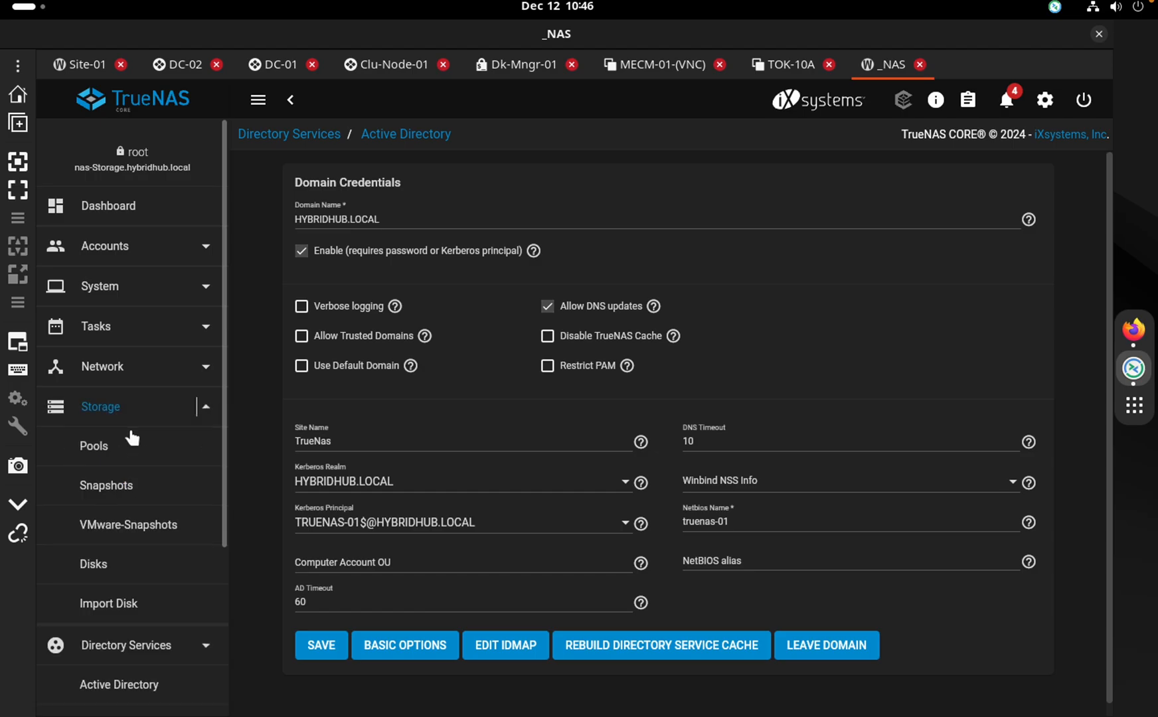
{"action": "left_click", "coordinate": [113, 451]}
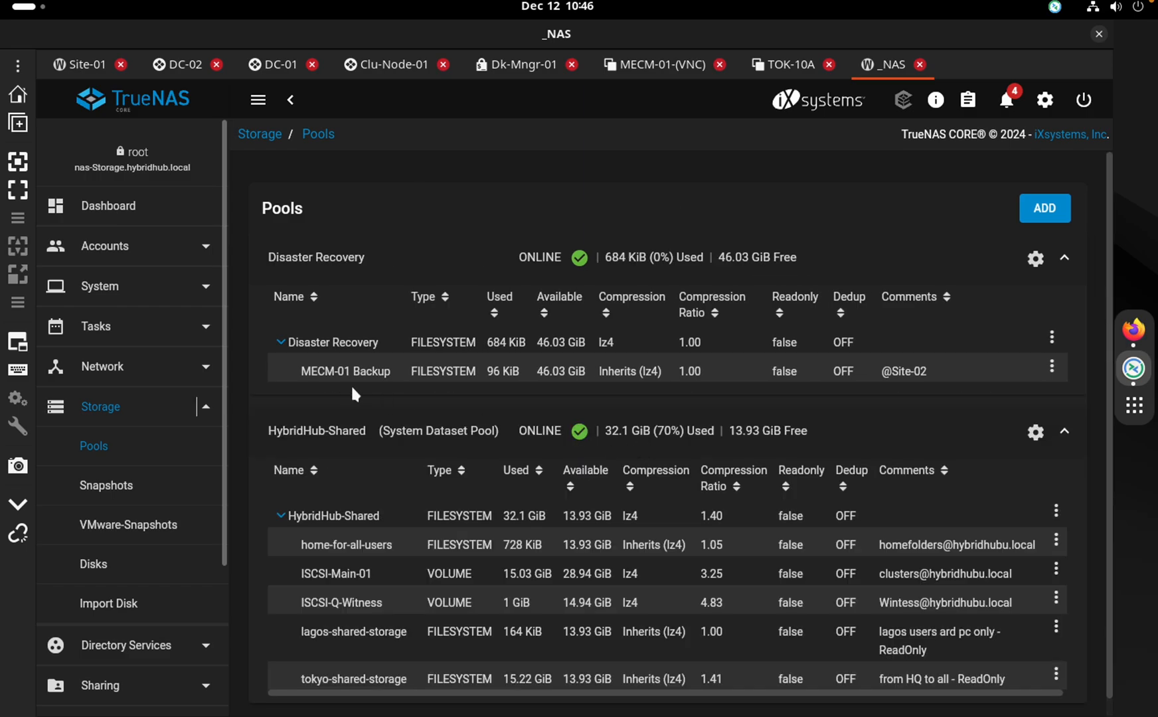
{"action": "left_click", "coordinate": [409, 573]}
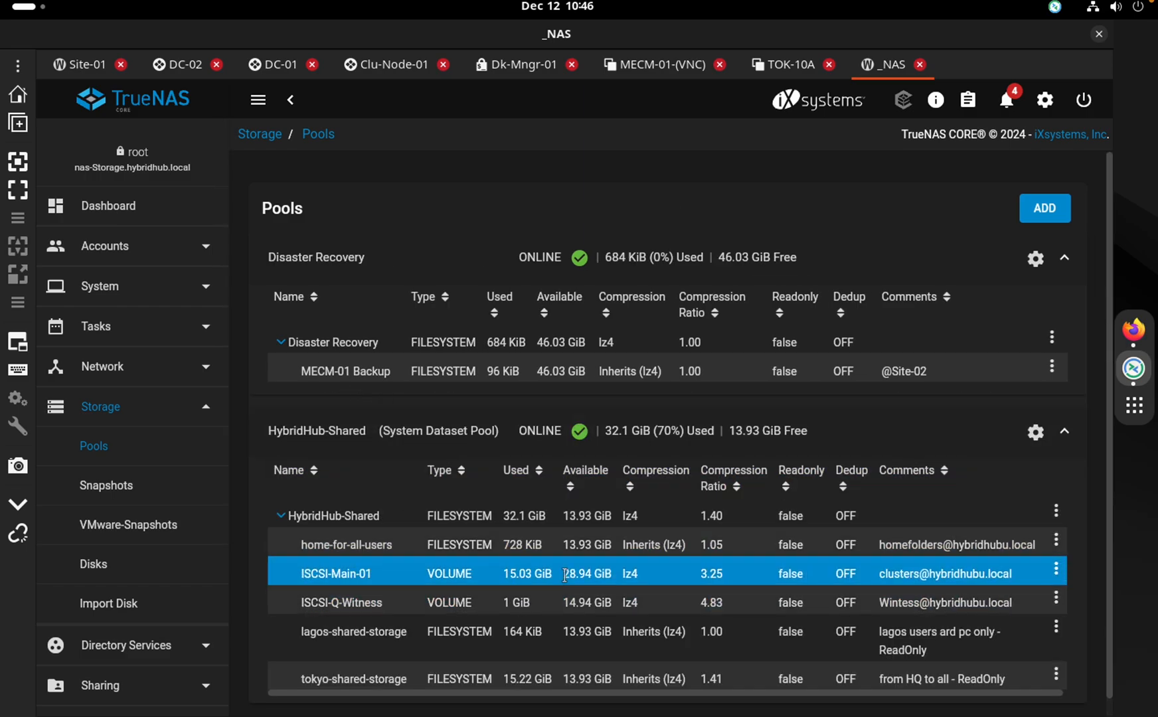
{"action": "left_click", "coordinate": [310, 630]}
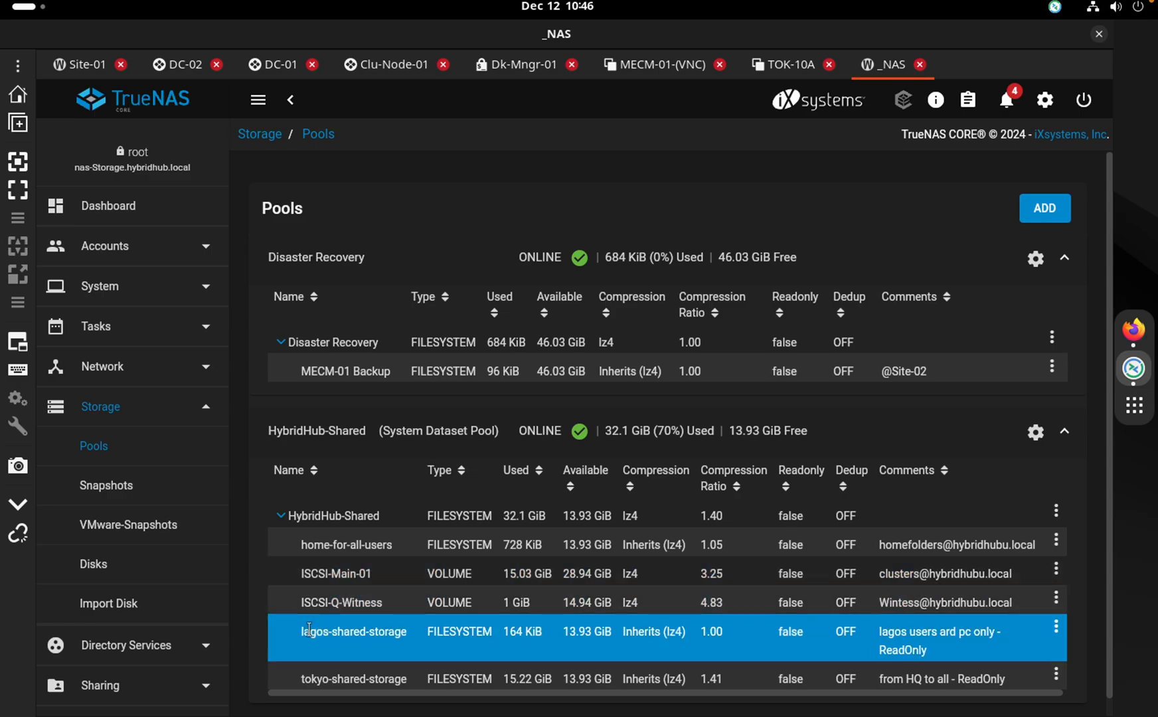
{"action": "left_click", "coordinate": [304, 677]}
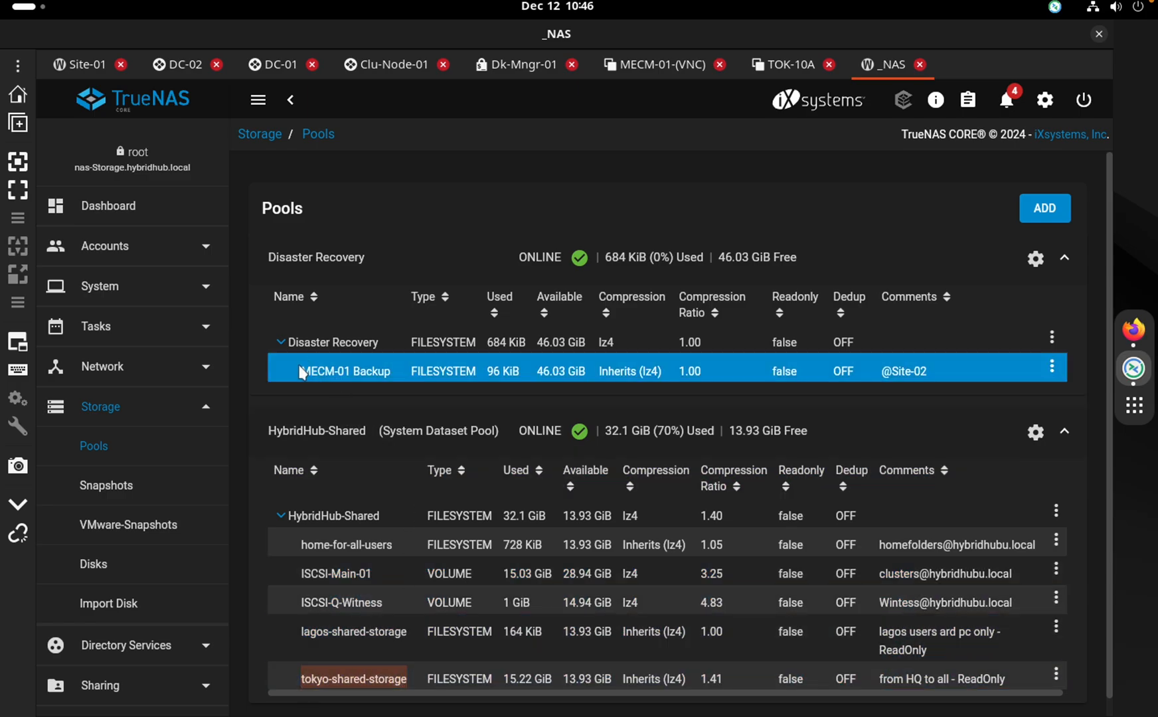
{"action": "left_click_drag", "start_coordinate": [302, 373], "coordinate": [393, 372]}
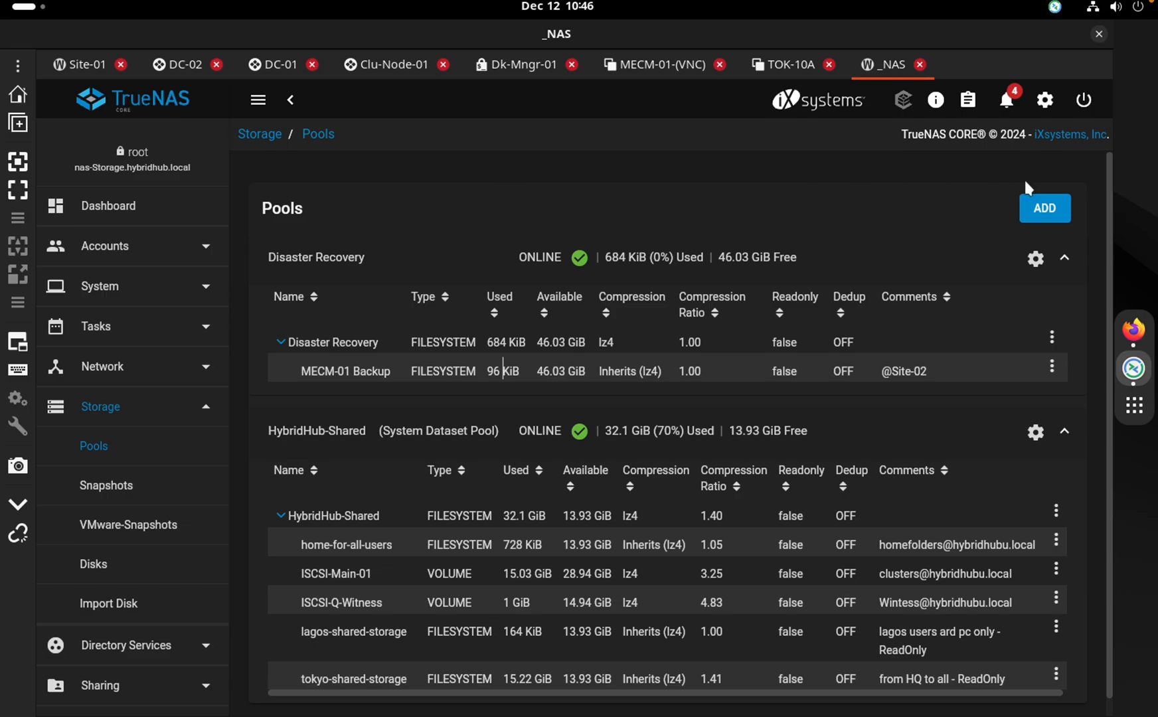
{"action": "left_click", "coordinate": [290, 103]}
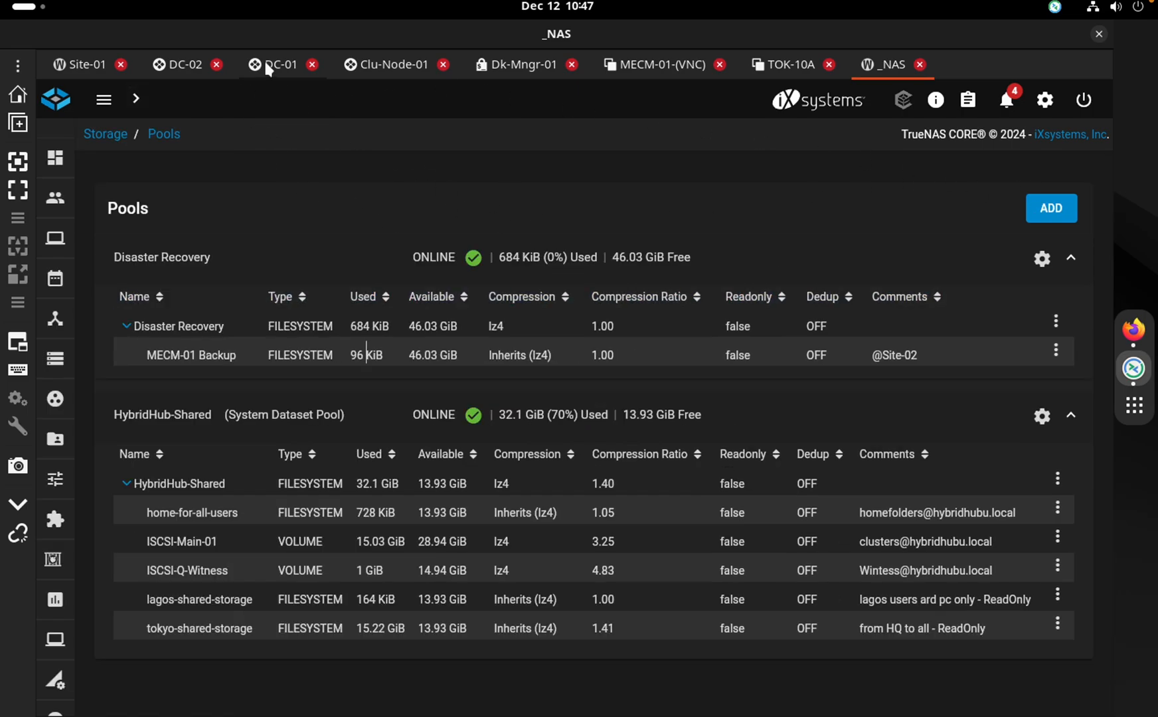
On DC-01, narrow the Profile-Data-Copy window and shift it right and down beside the consoles
{"action": "left_click", "coordinate": [266, 65]}
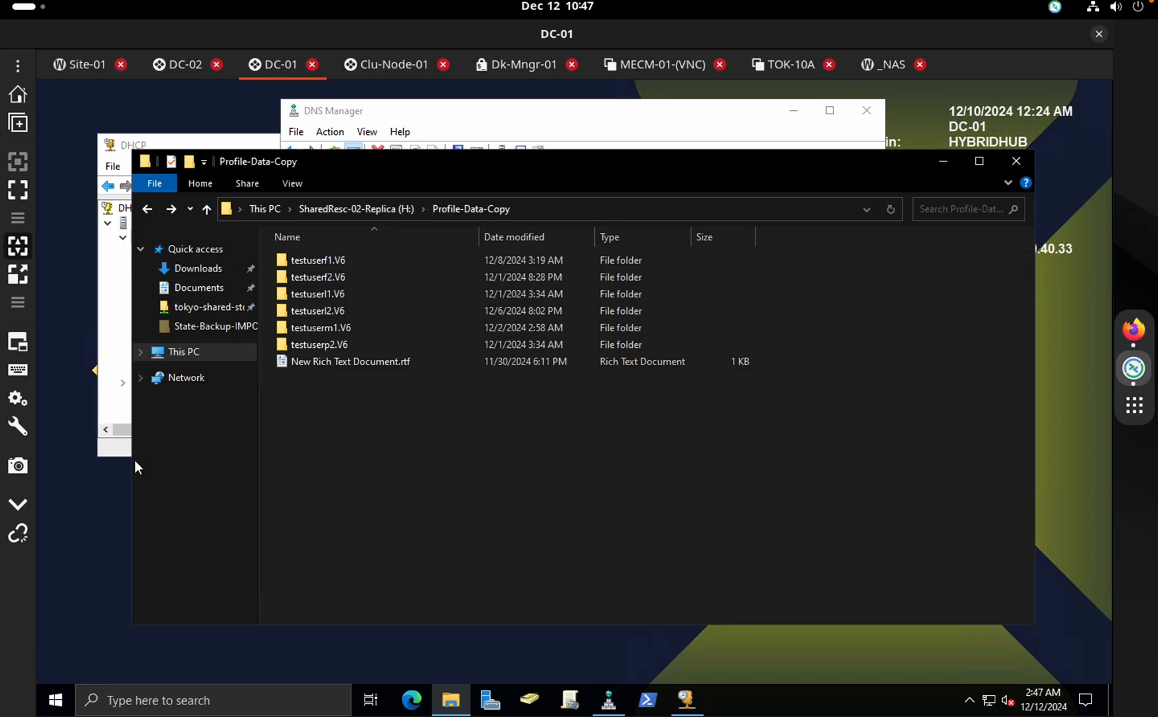
{"action": "left_click_drag", "start_coordinate": [131, 471], "coordinate": [317, 473]}
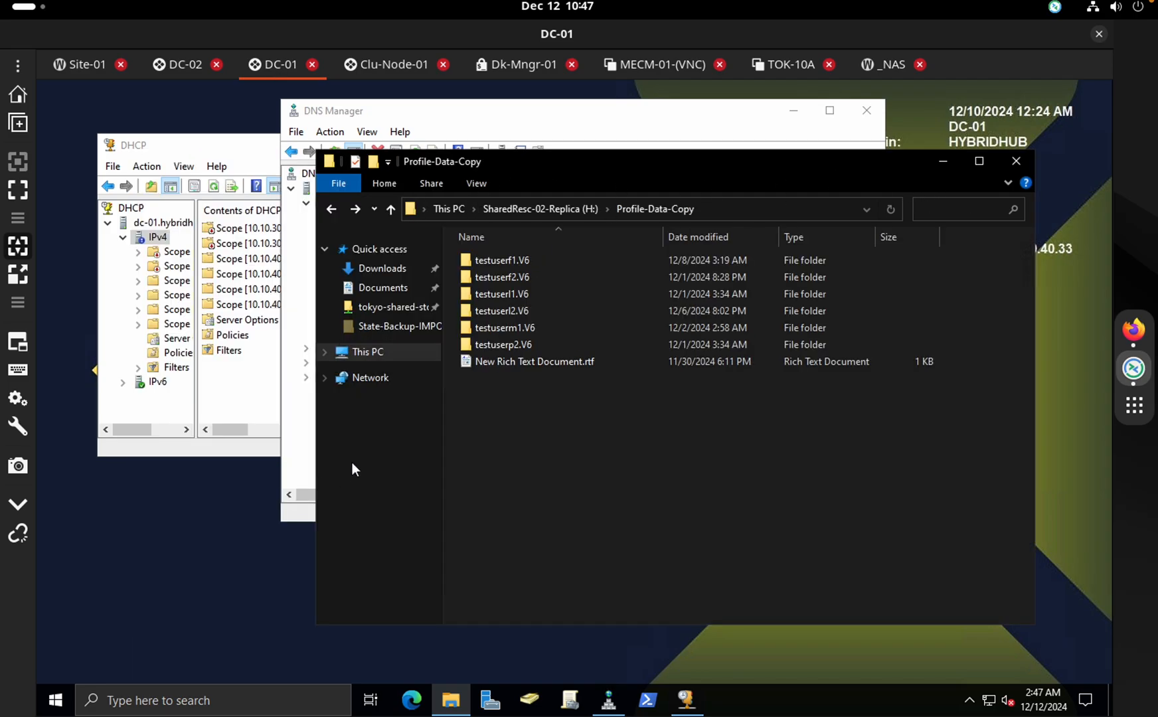
{"action": "left_click_drag", "start_coordinate": [646, 164], "coordinate": [709, 180]}
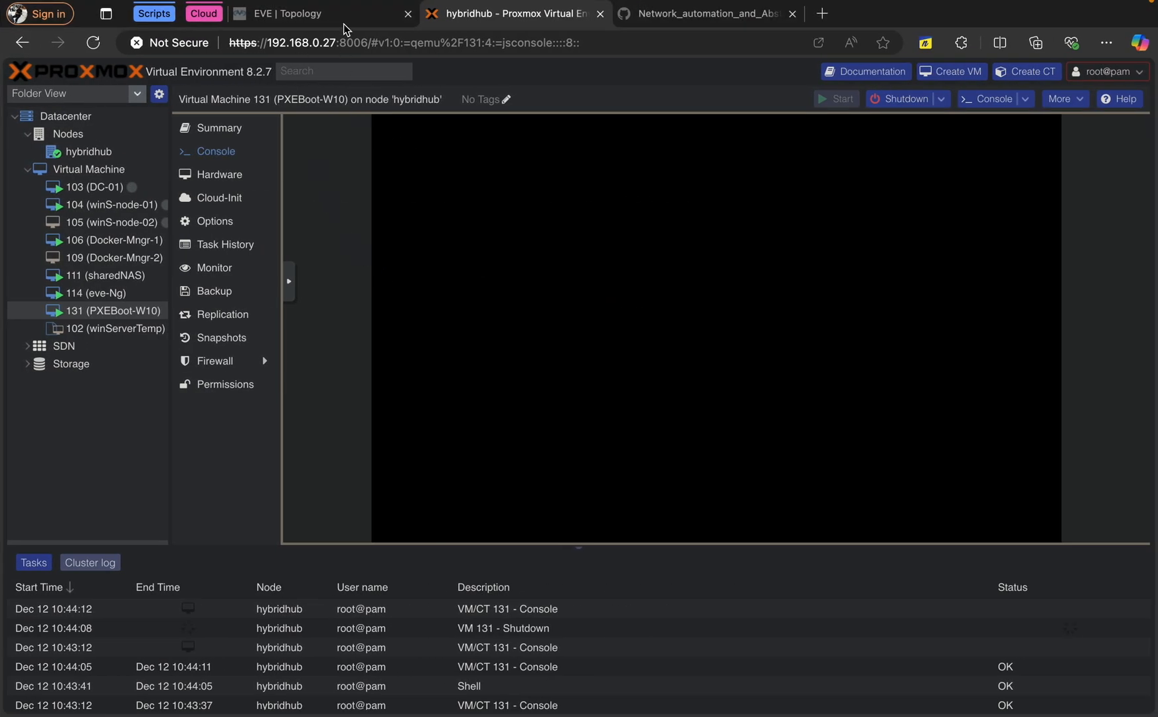
{"action": "left_click", "coordinate": [344, 24]}
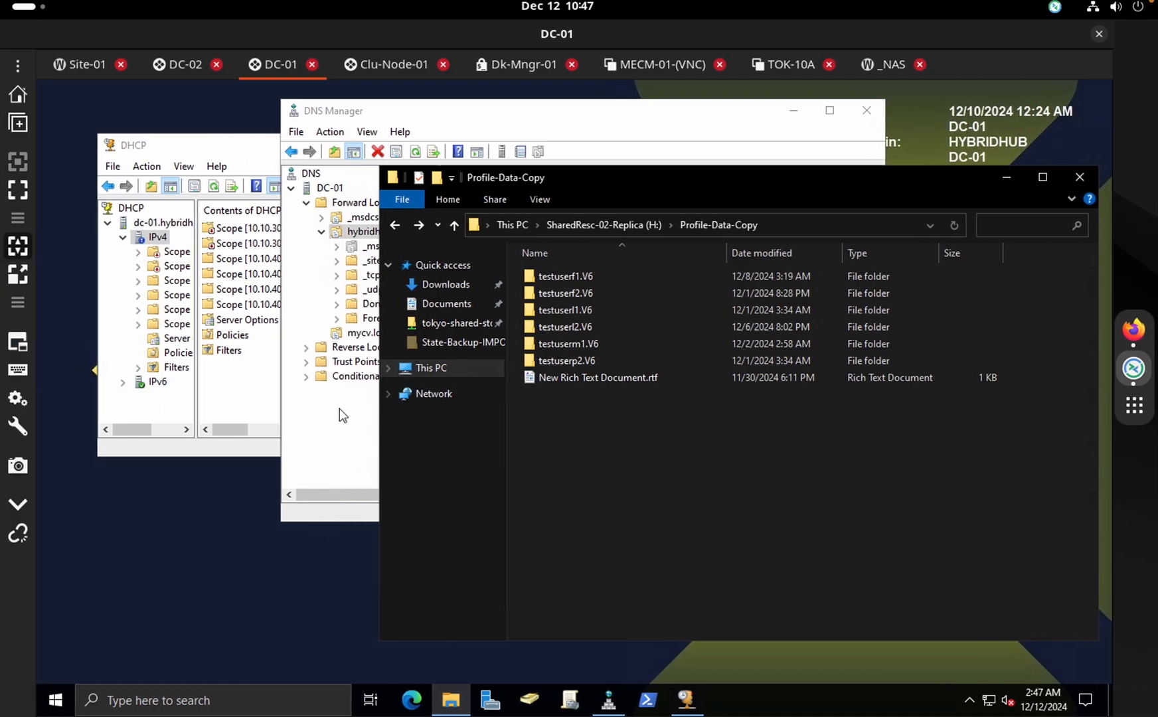
On DC-02, close DNS Manager and reposition the DHCP console
{"action": "left_click", "coordinate": [183, 67]}
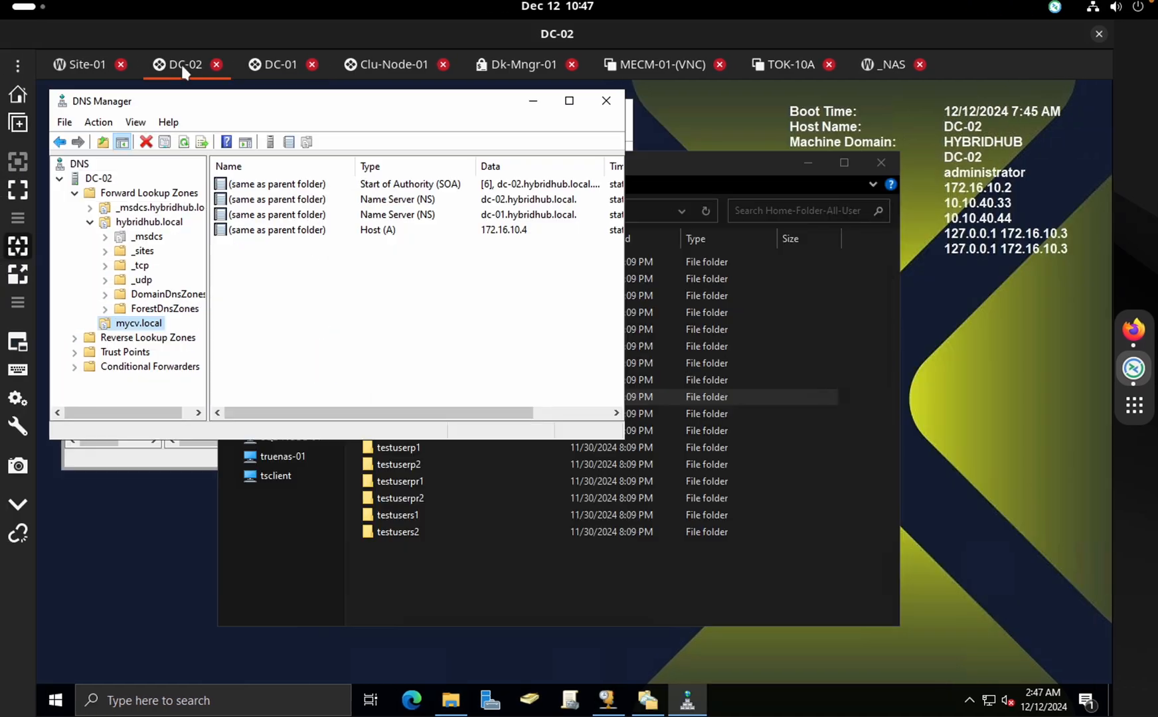
{"action": "left_click", "coordinate": [158, 445]}
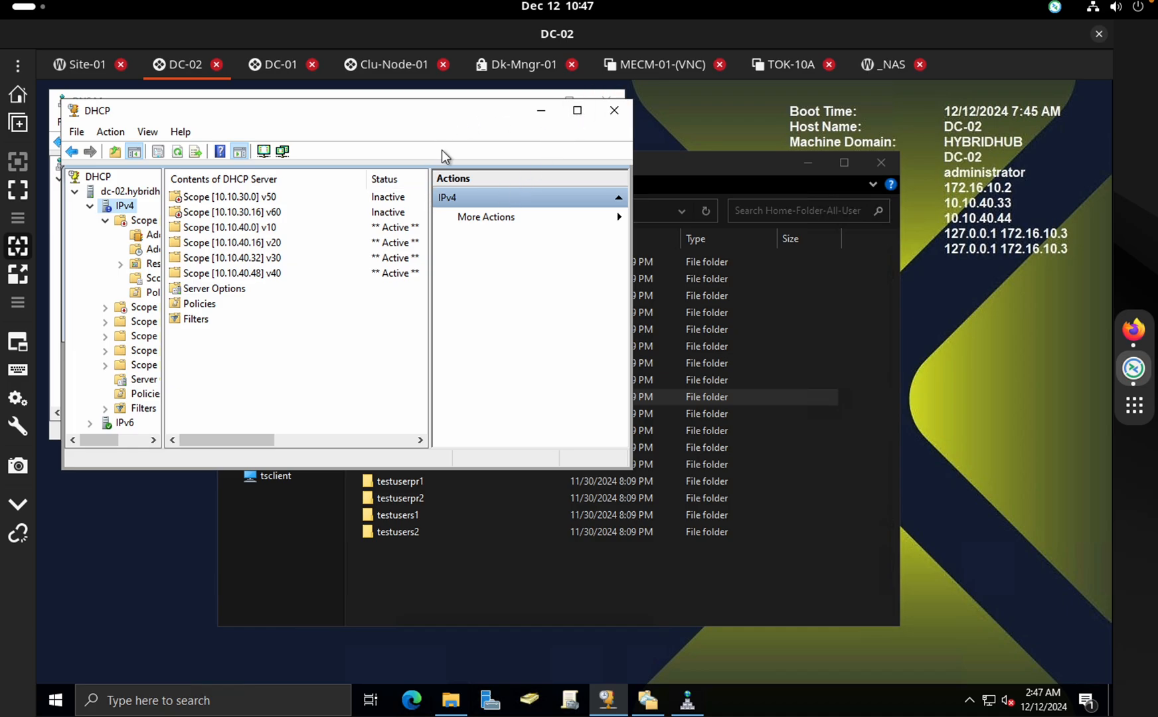
{"action": "left_click_drag", "start_coordinate": [468, 106], "coordinate": [442, 192]}
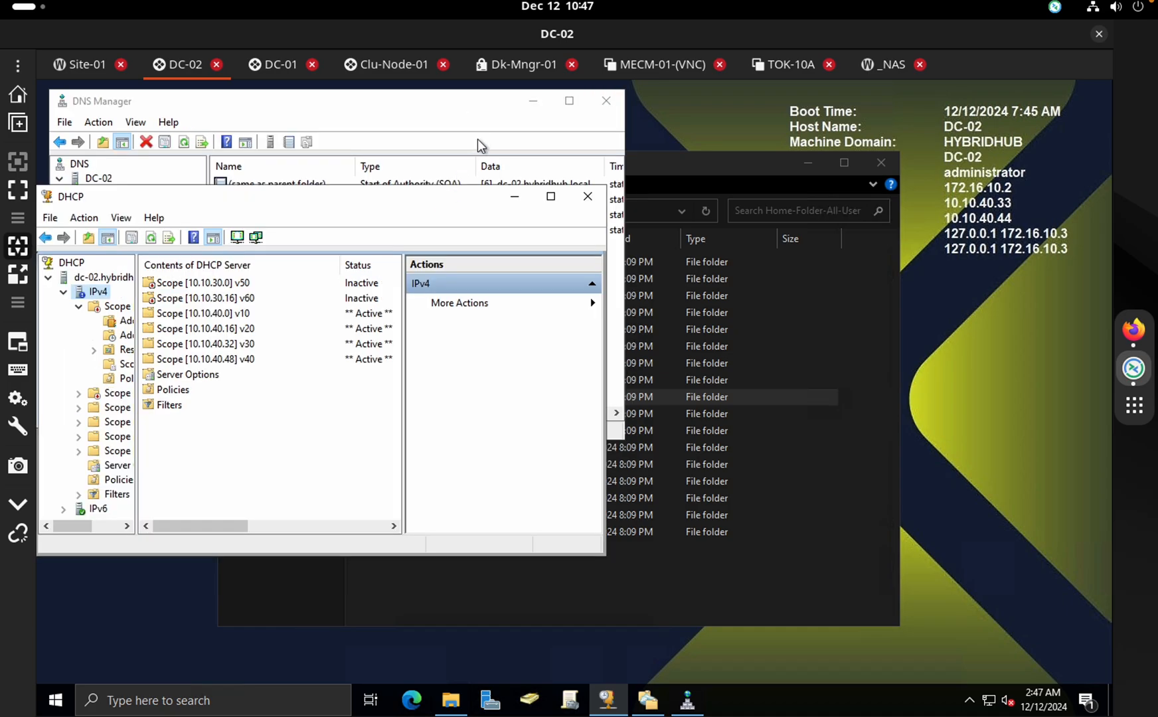
{"action": "double_click", "coordinate": [588, 98]}
{"action": "double_click", "coordinate": [589, 97]}
{"action": "left_click", "coordinate": [607, 100]}
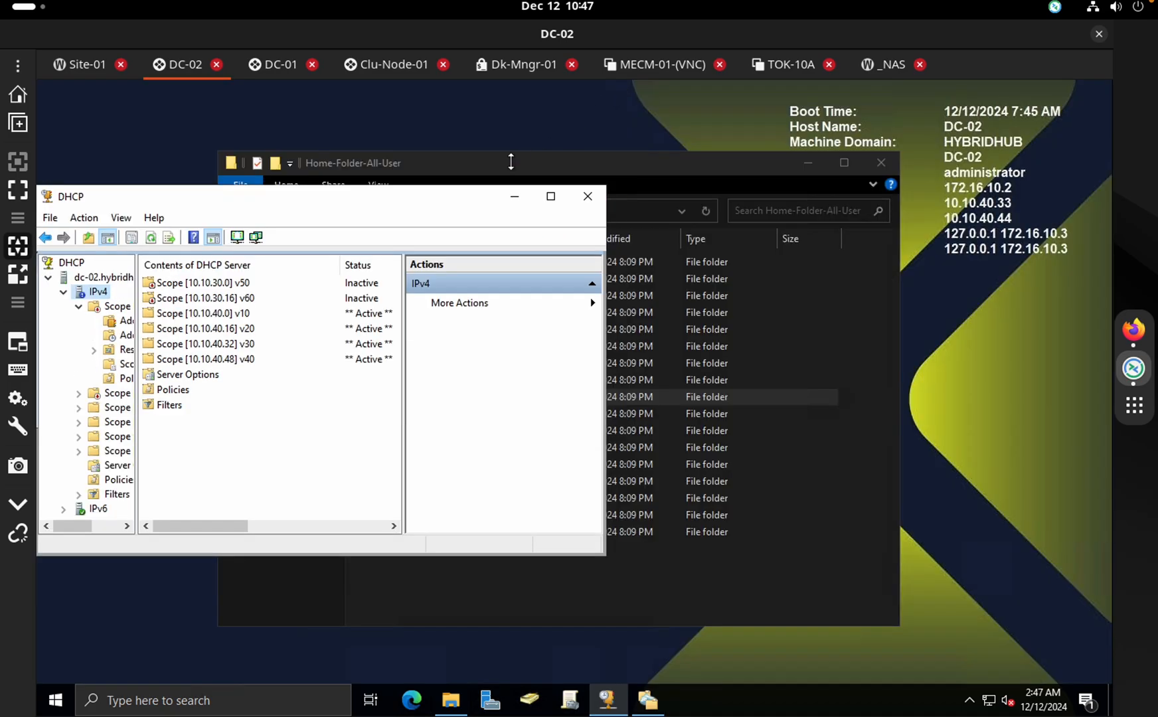
{"action": "left_click_drag", "start_coordinate": [440, 195], "coordinate": [481, 131]}
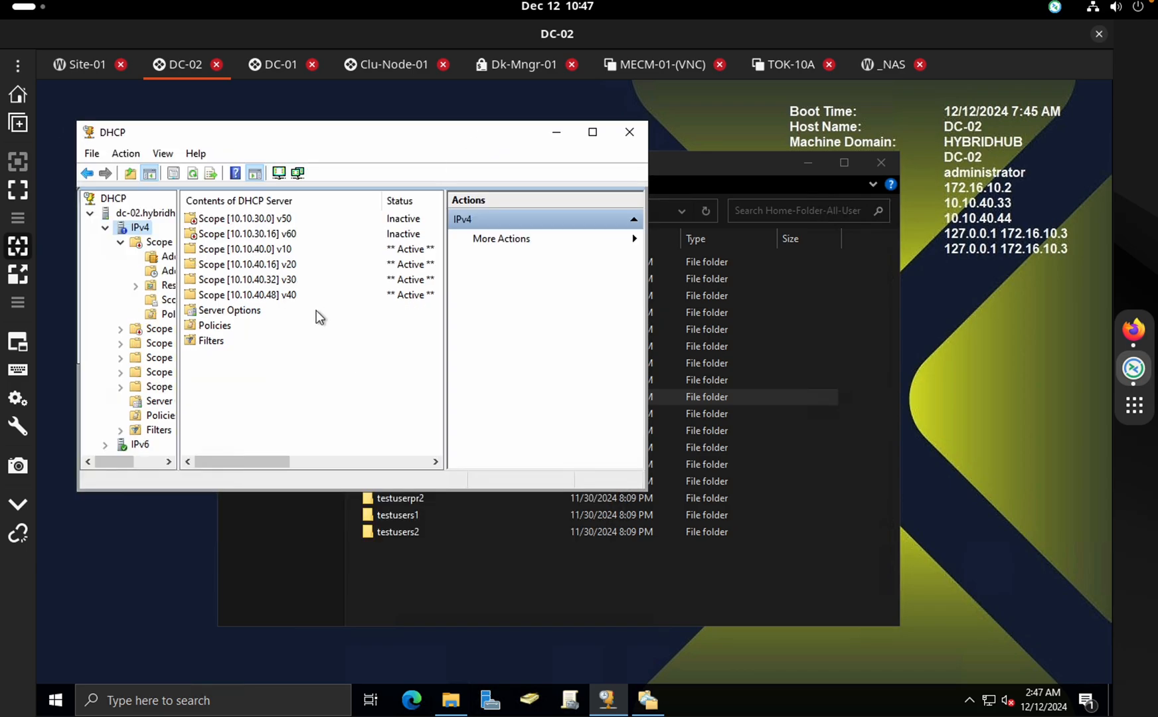
Confirm dc-02's IPv4 failover partnership with dc-01 is Normal in load-balance mode
{"action": "left_click", "coordinate": [136, 213]}
{"action": "left_click", "coordinate": [140, 227]}
{"action": "right_click", "coordinate": [136, 228]}
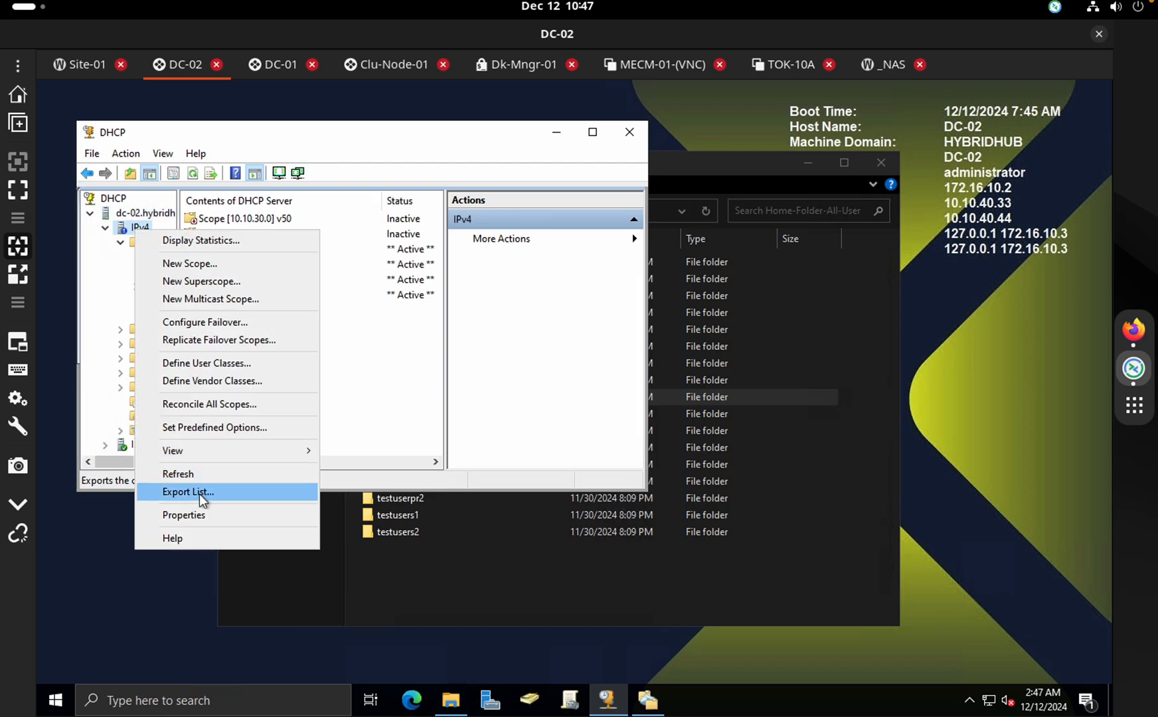
{"action": "left_click", "coordinate": [193, 515]}
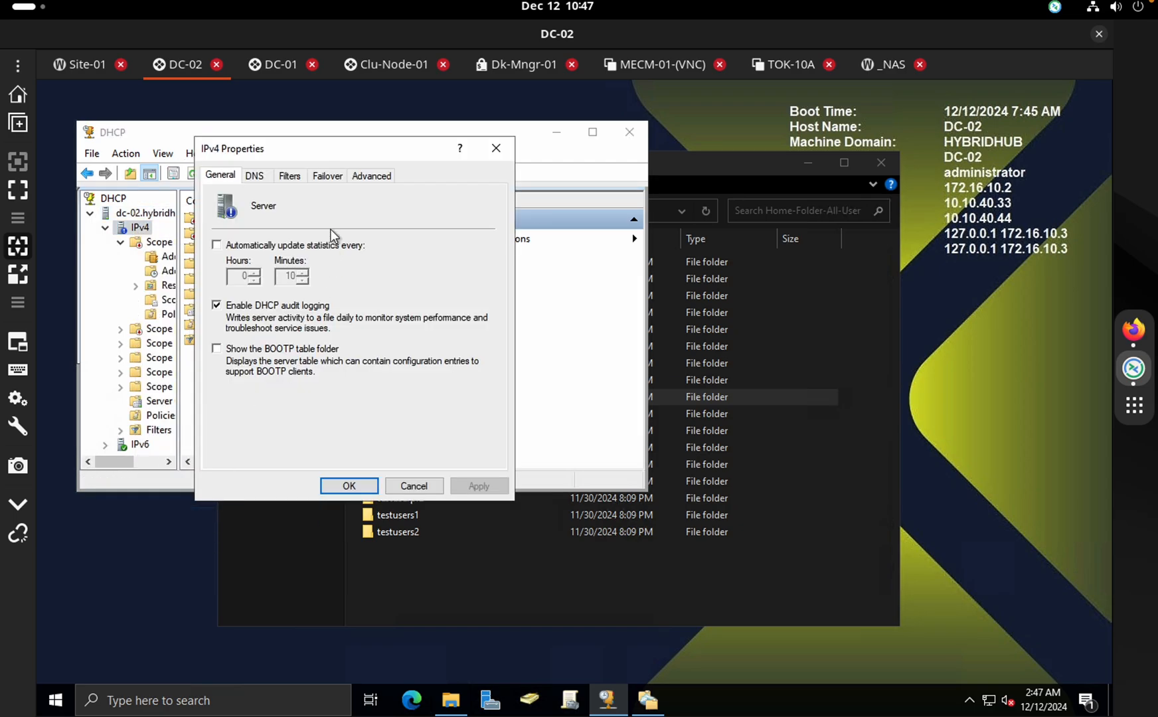
{"action": "left_click", "coordinate": [330, 177]}
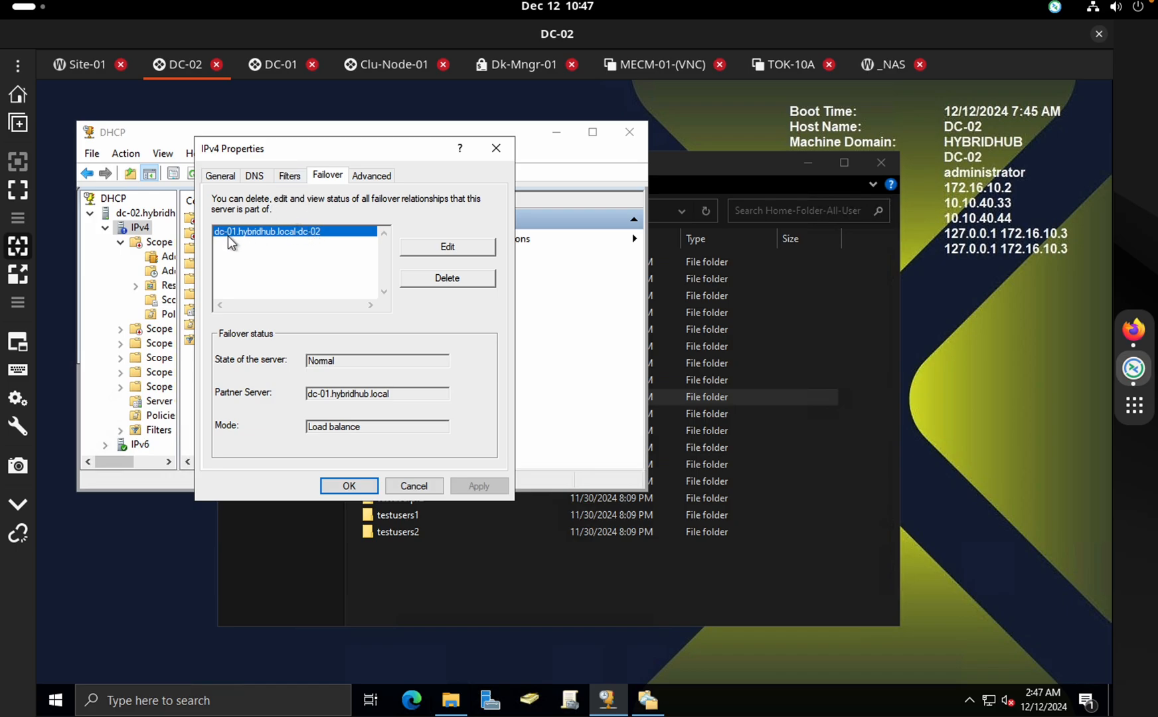
{"action": "left_click", "coordinate": [269, 64]}
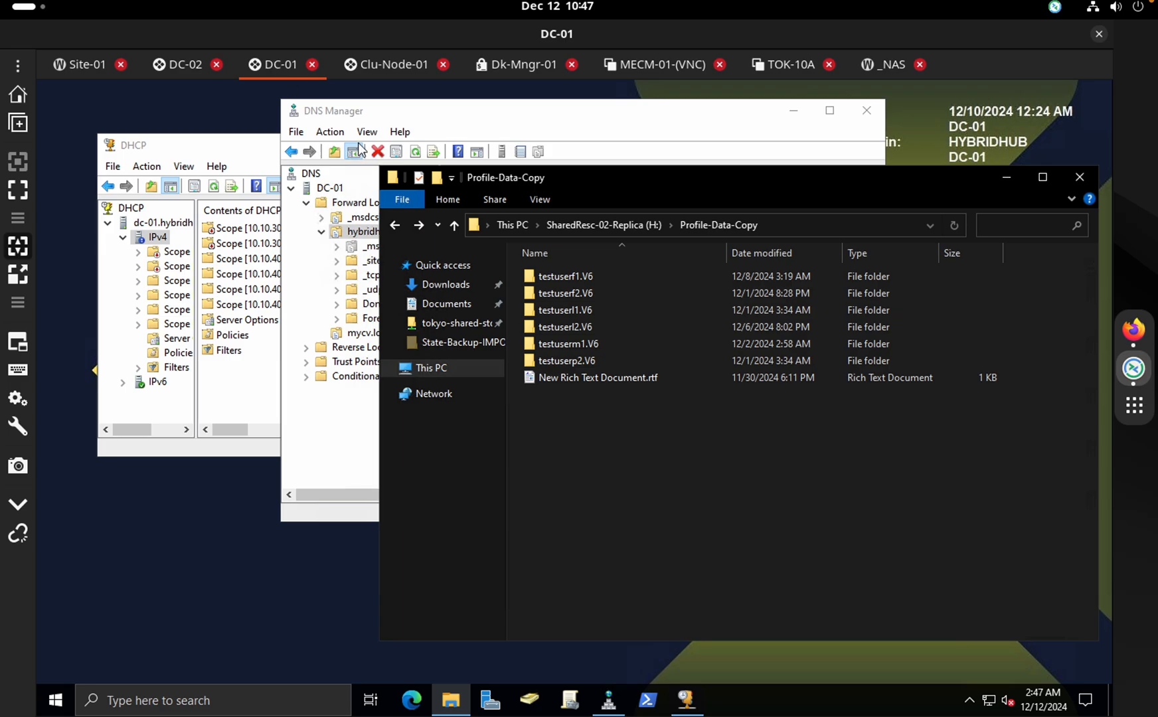
Verify DC-01's IPv4 failover with dc-02 is Normal and load-balanced, then close DHCP Manager
{"action": "left_click", "coordinate": [277, 350]}
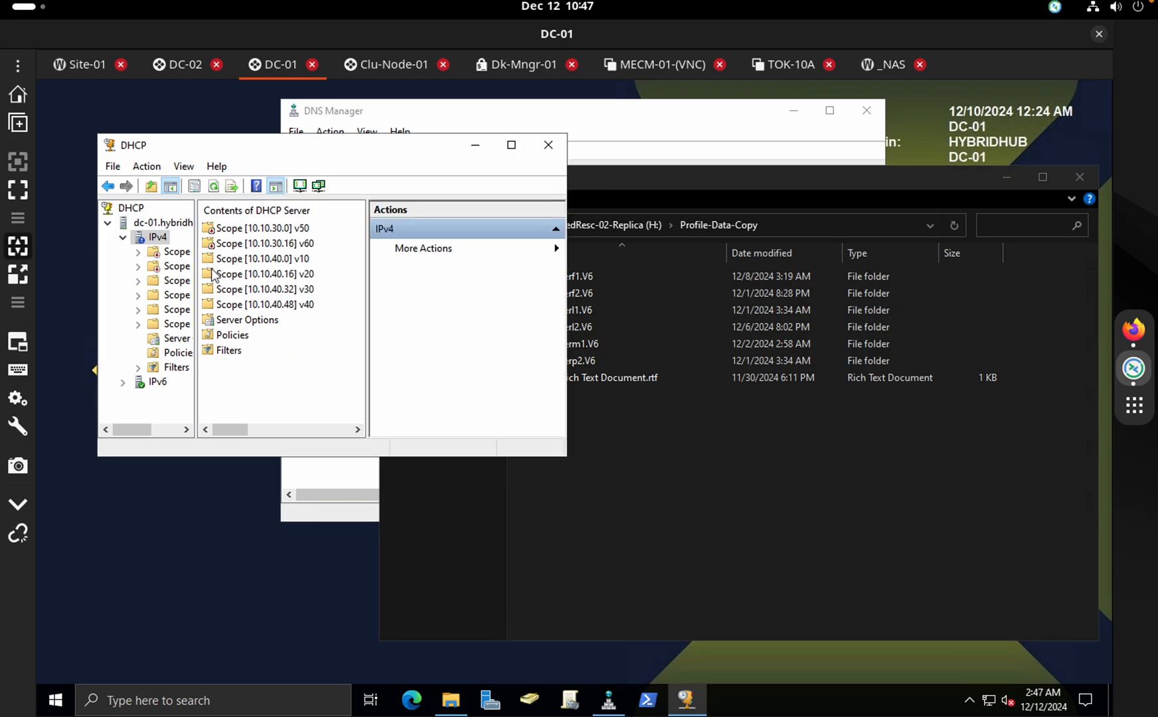
{"action": "right_click", "coordinate": [164, 239]}
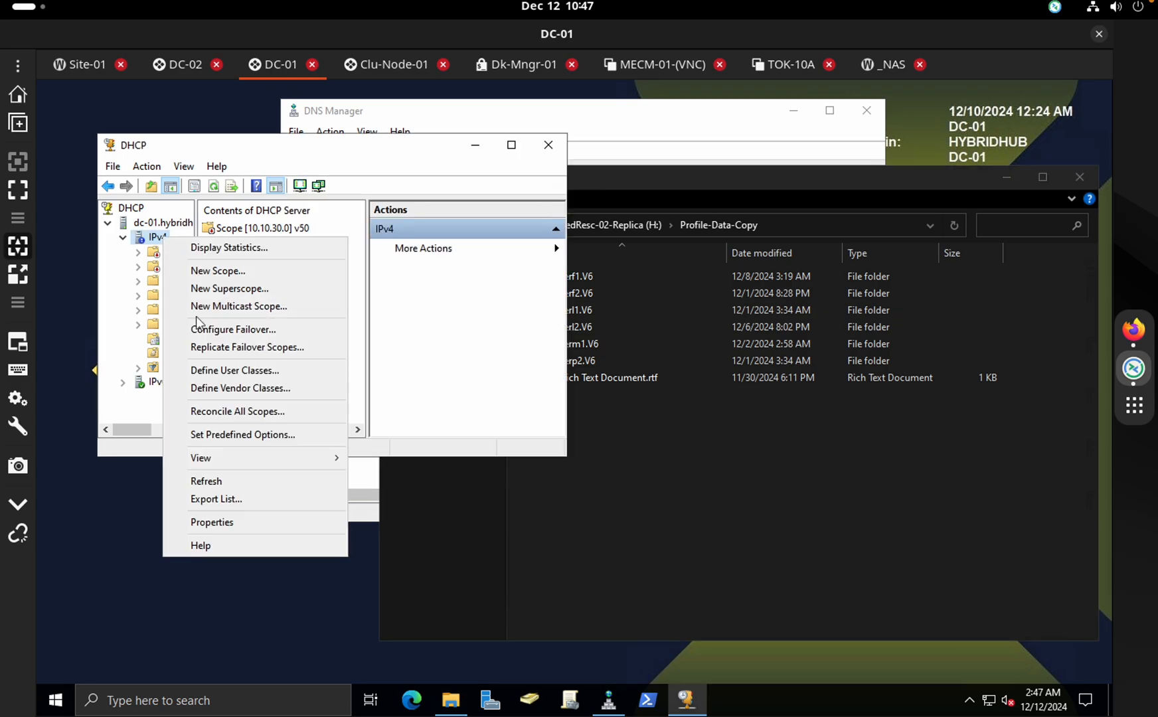
{"action": "left_click", "coordinate": [212, 523]}
{"action": "left_click", "coordinate": [304, 152]}
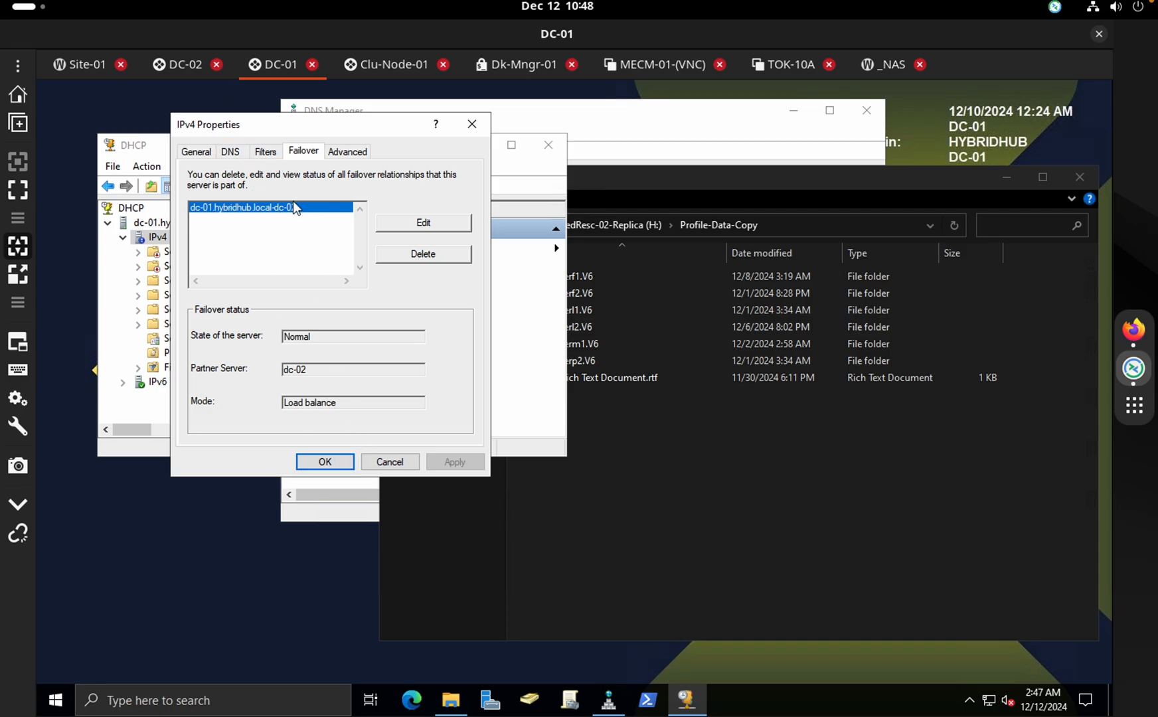
{"action": "left_click", "coordinate": [325, 461]}
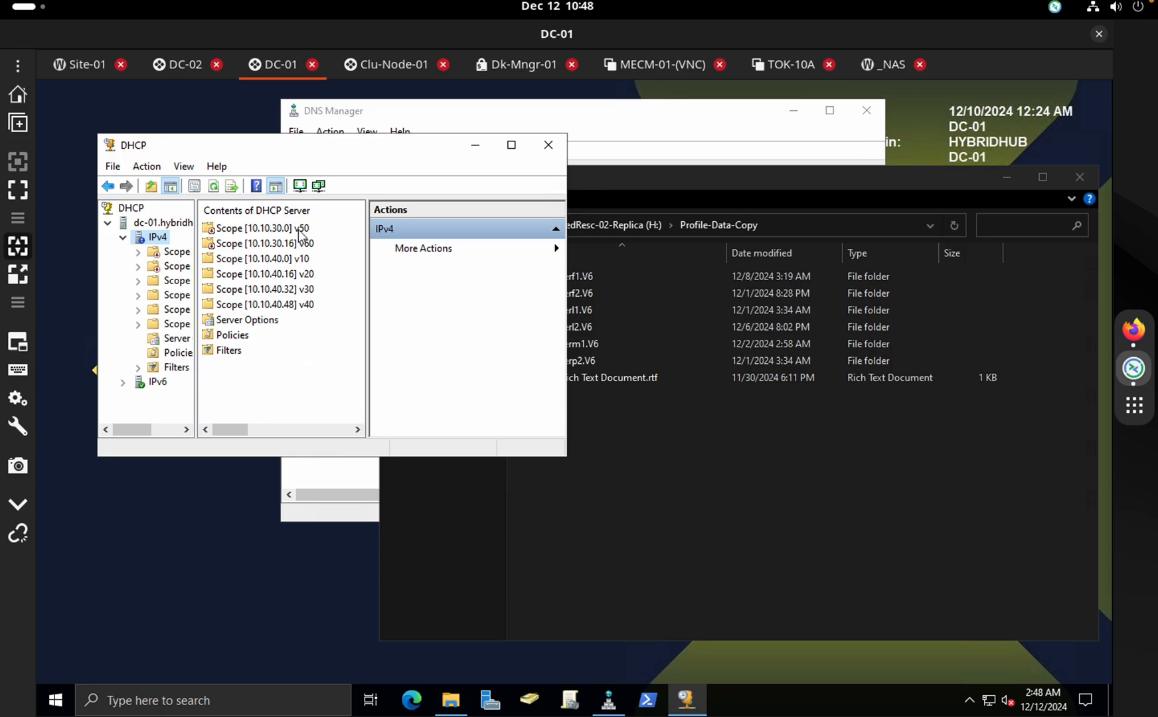
{"action": "left_click", "coordinate": [548, 145]}
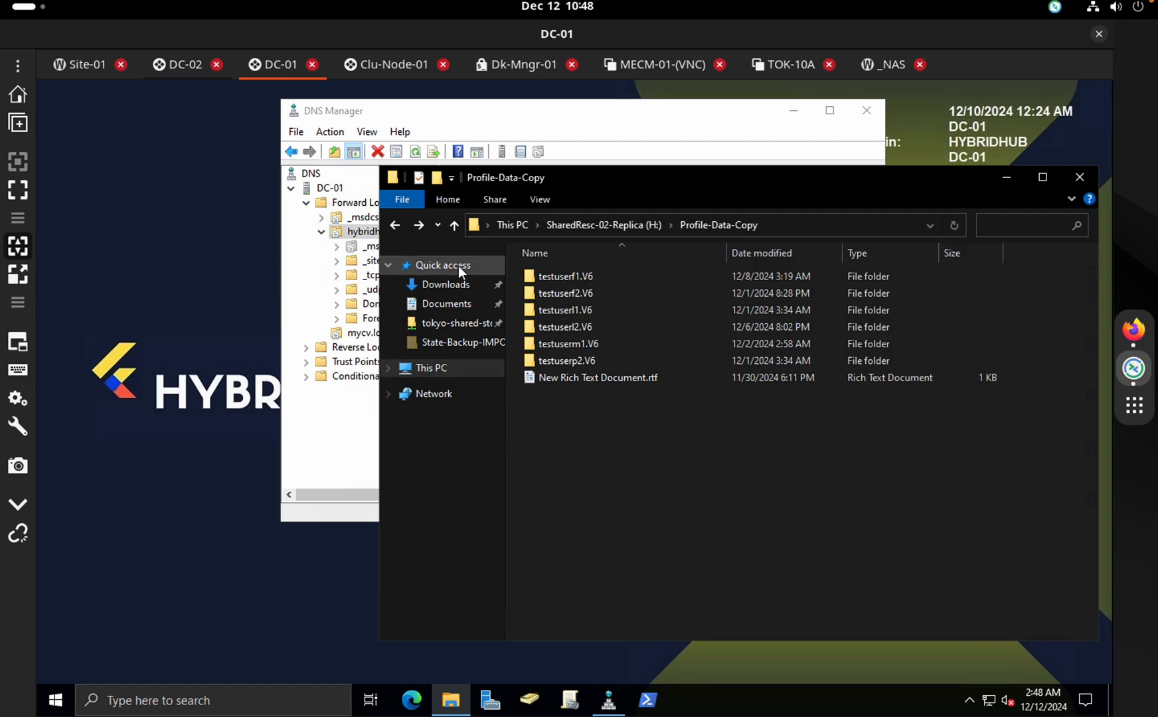
On DC-02, cancel the IPv4 properties and show This PC in File Explorer
{"action": "left_click", "coordinate": [167, 66]}
{"action": "left_click_drag", "start_coordinate": [203, 61], "coordinate": [278, 64]}
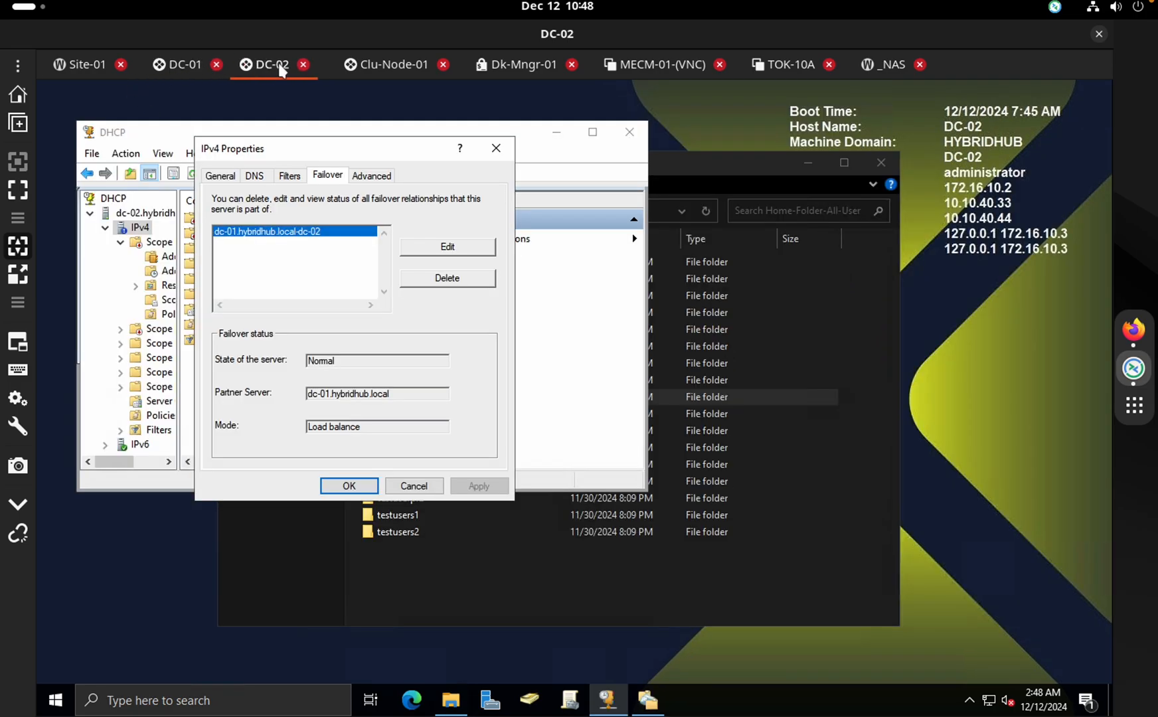
{"action": "left_click", "coordinate": [413, 488]}
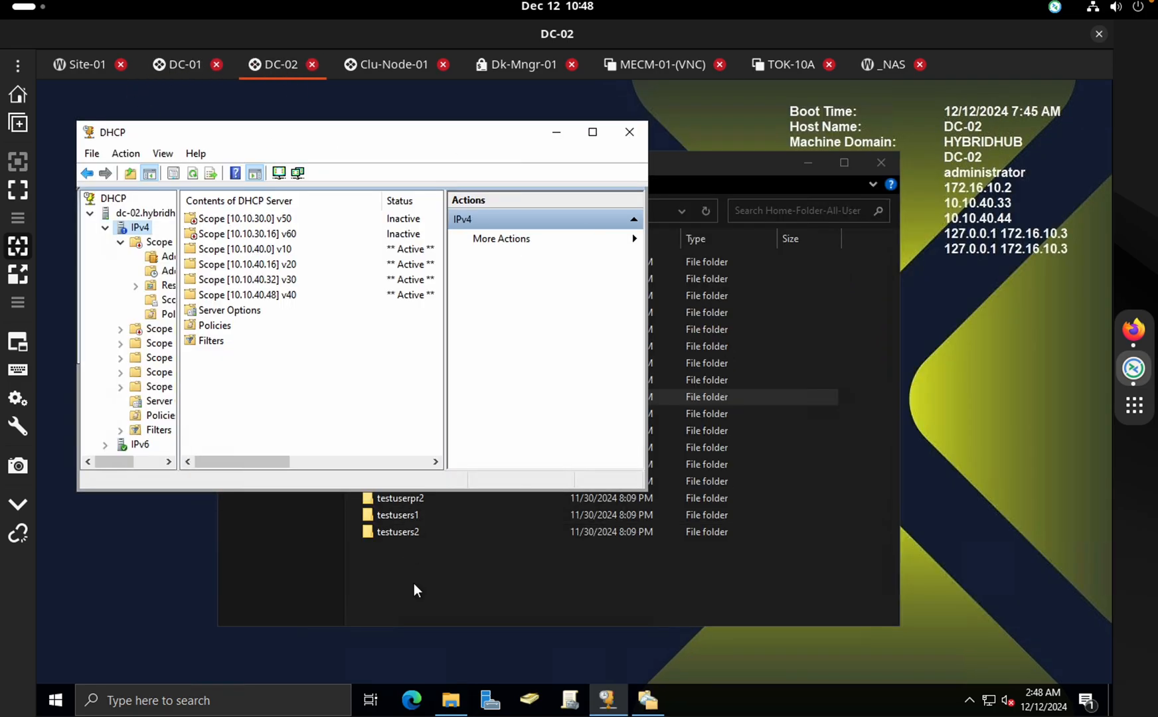
{"action": "left_click", "coordinate": [414, 582]}
{"action": "left_click", "coordinate": [279, 373]}
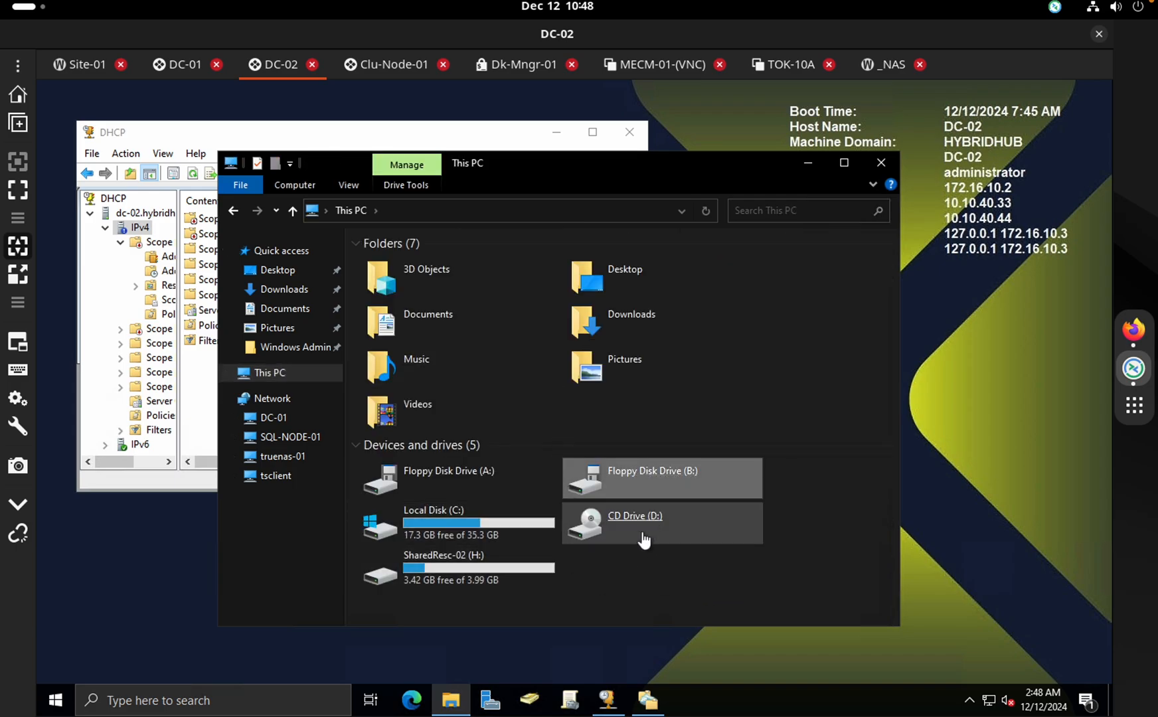
Open the SharedResc-02 (H:) drive, launch Server Manager, and close the DHCP console
{"action": "left_click", "coordinate": [602, 566]}
{"action": "double_click", "coordinate": [490, 564]}
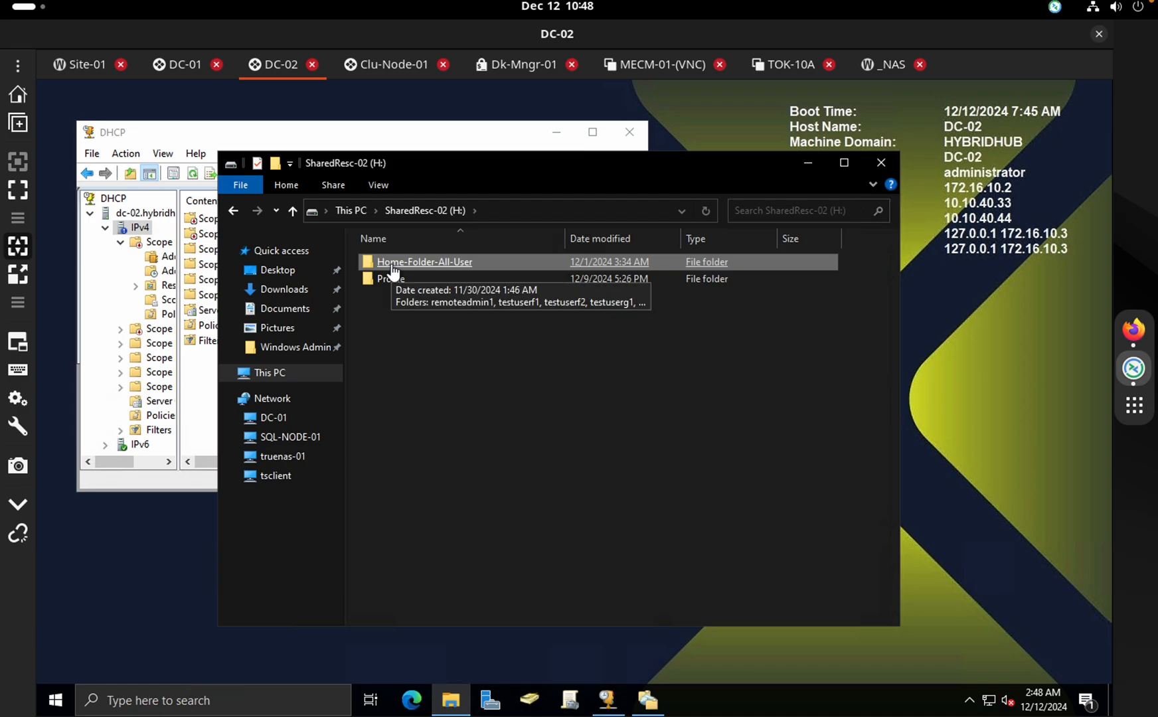
{"action": "mouse_move", "coordinate": [528, 698]}
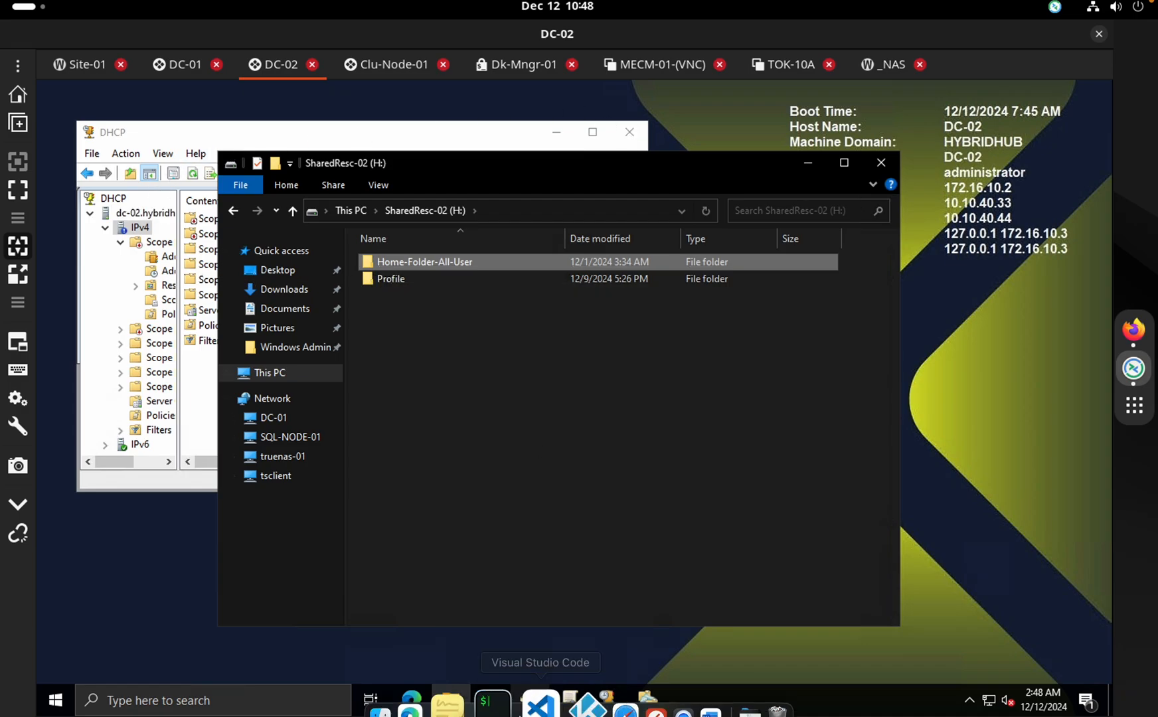
{"action": "left_click", "coordinate": [525, 653]}
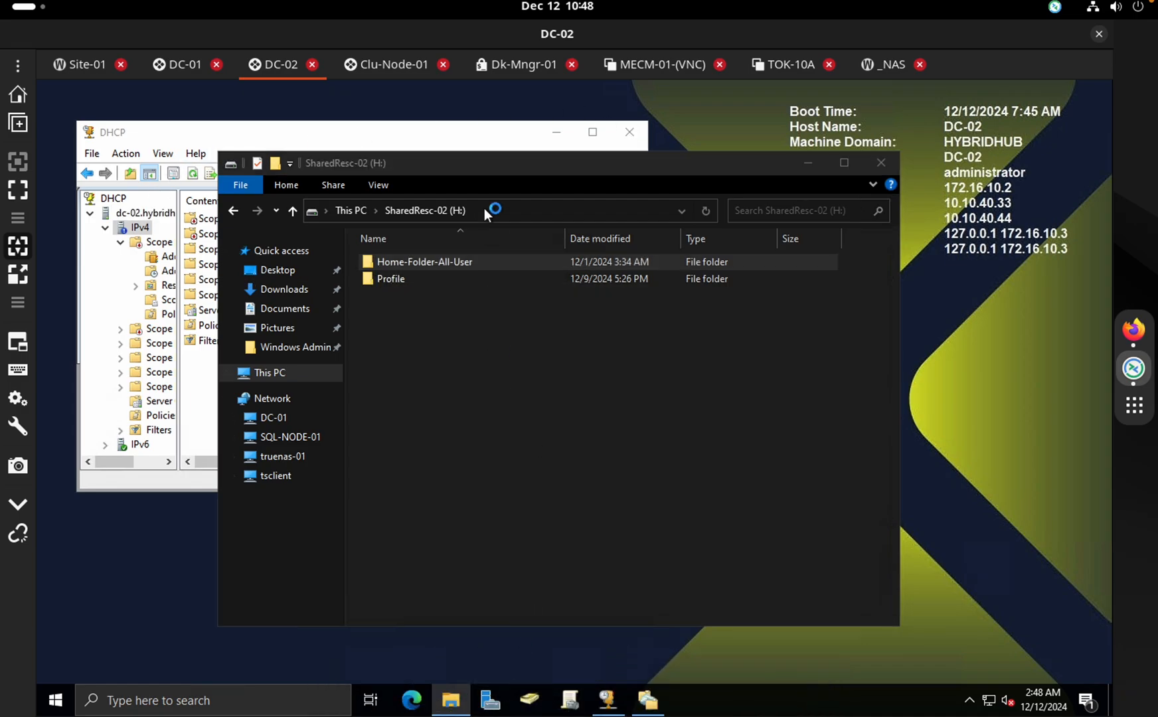
{"action": "left_click", "coordinate": [425, 135]}
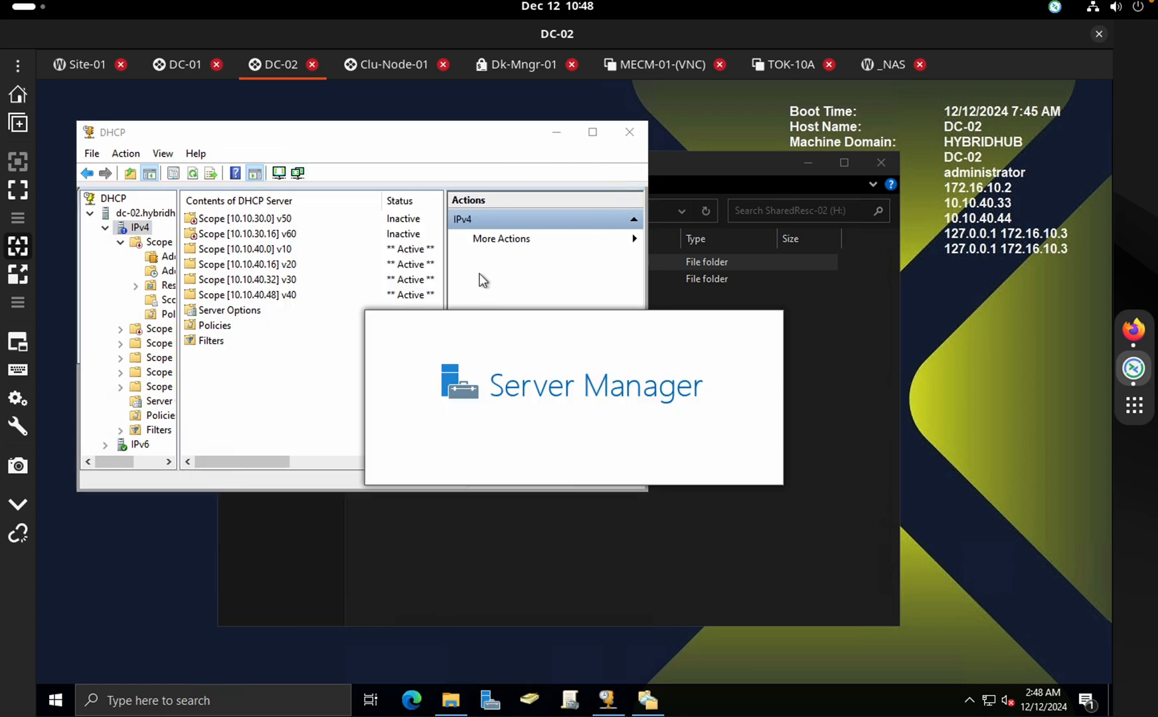
{"action": "left_click_drag", "start_coordinate": [483, 220], "coordinate": [793, 221]}
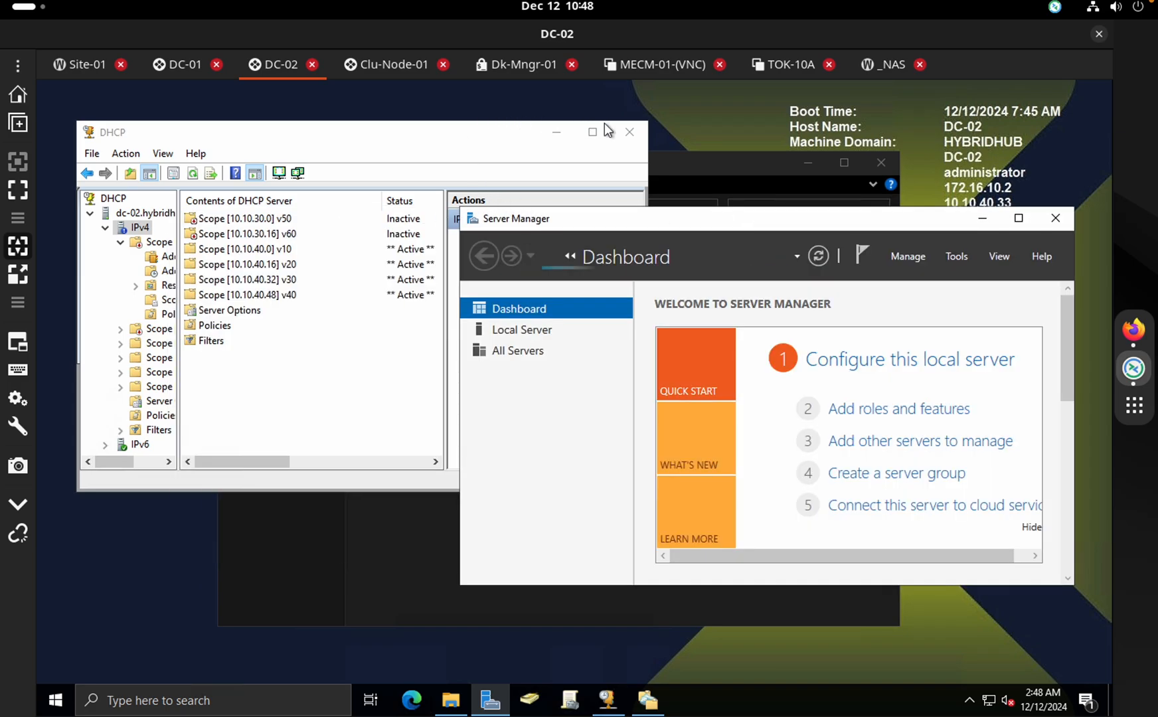
{"action": "left_click", "coordinate": [625, 131]}
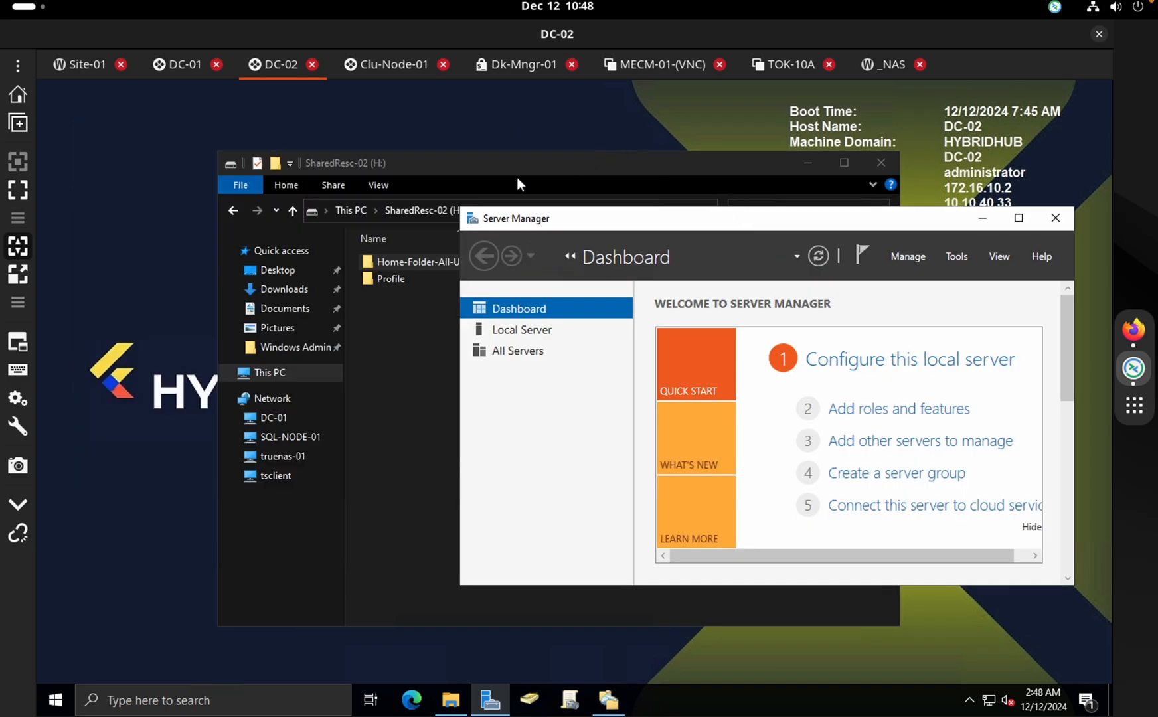
{"action": "left_click_drag", "start_coordinate": [515, 164], "coordinate": [476, 138]}
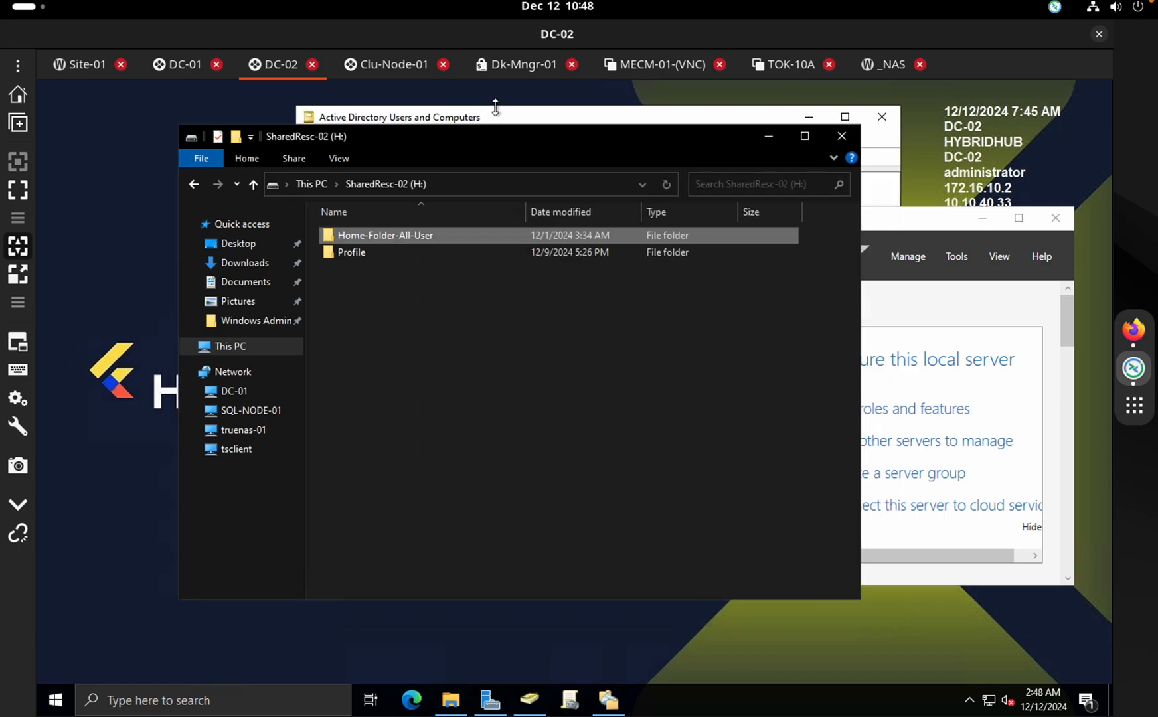
Inspect the guest visitor account's profile and home folder paths in Active Directory Users and Computers
{"action": "left_click", "coordinate": [495, 114]}
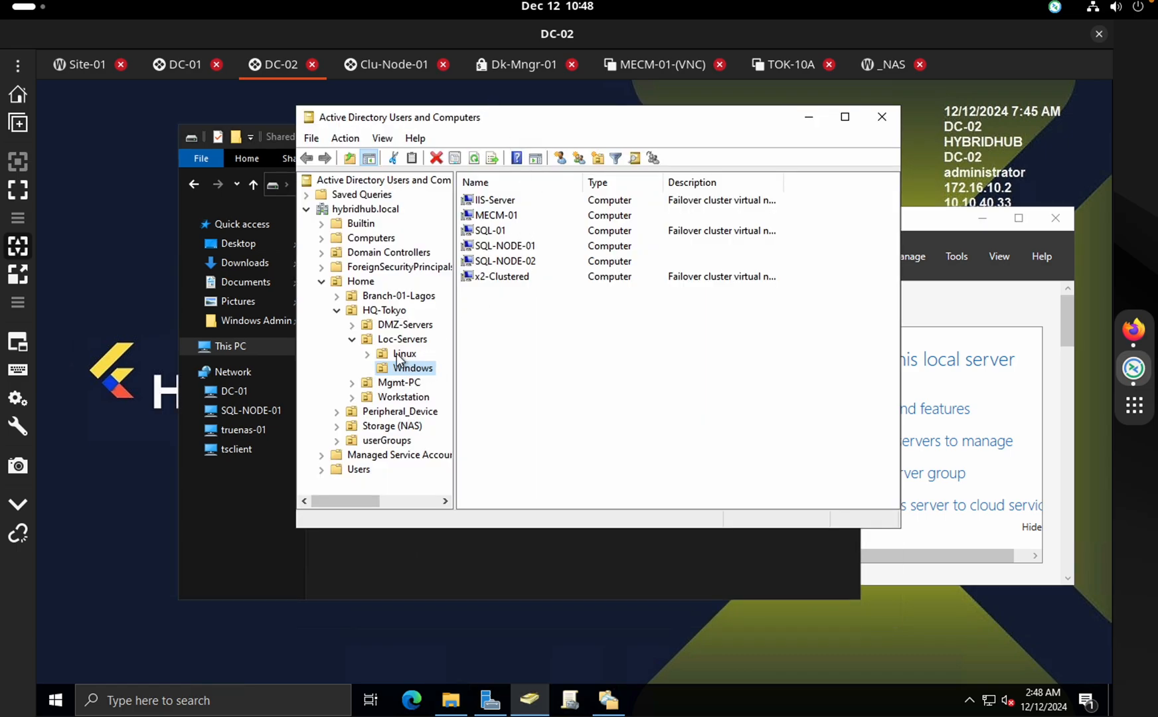
{"action": "left_click", "coordinate": [337, 441]}
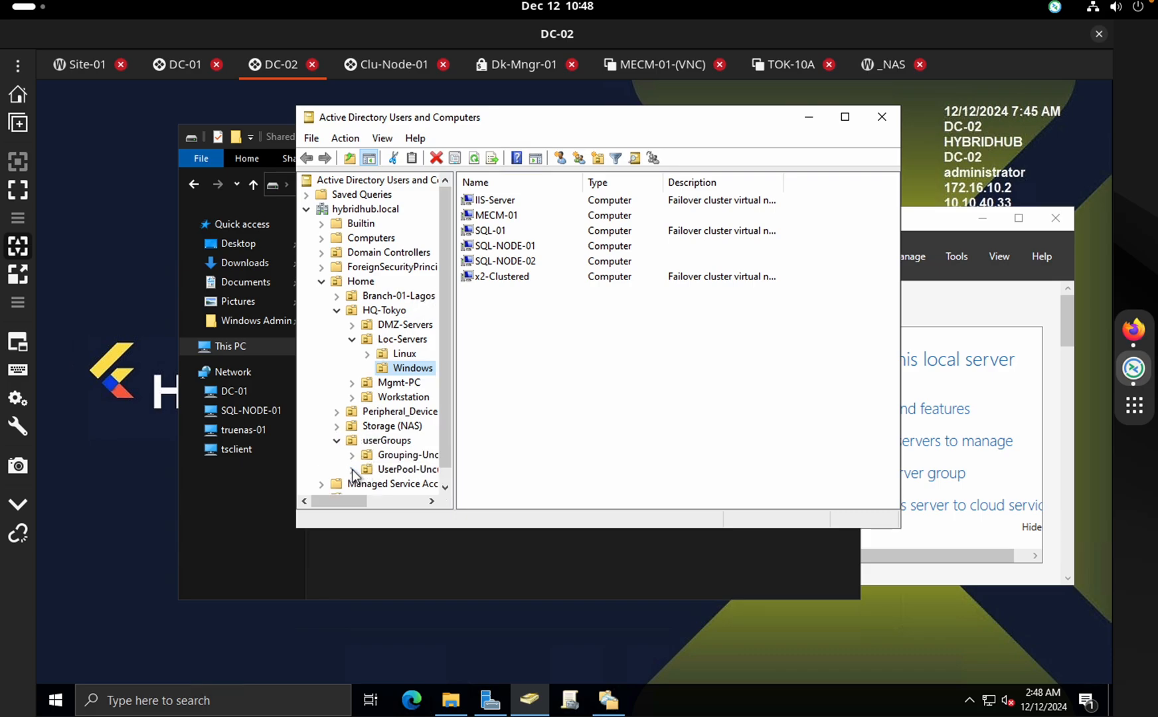
{"action": "left_click", "coordinate": [410, 469]}
{"action": "double_click", "coordinate": [552, 247]}
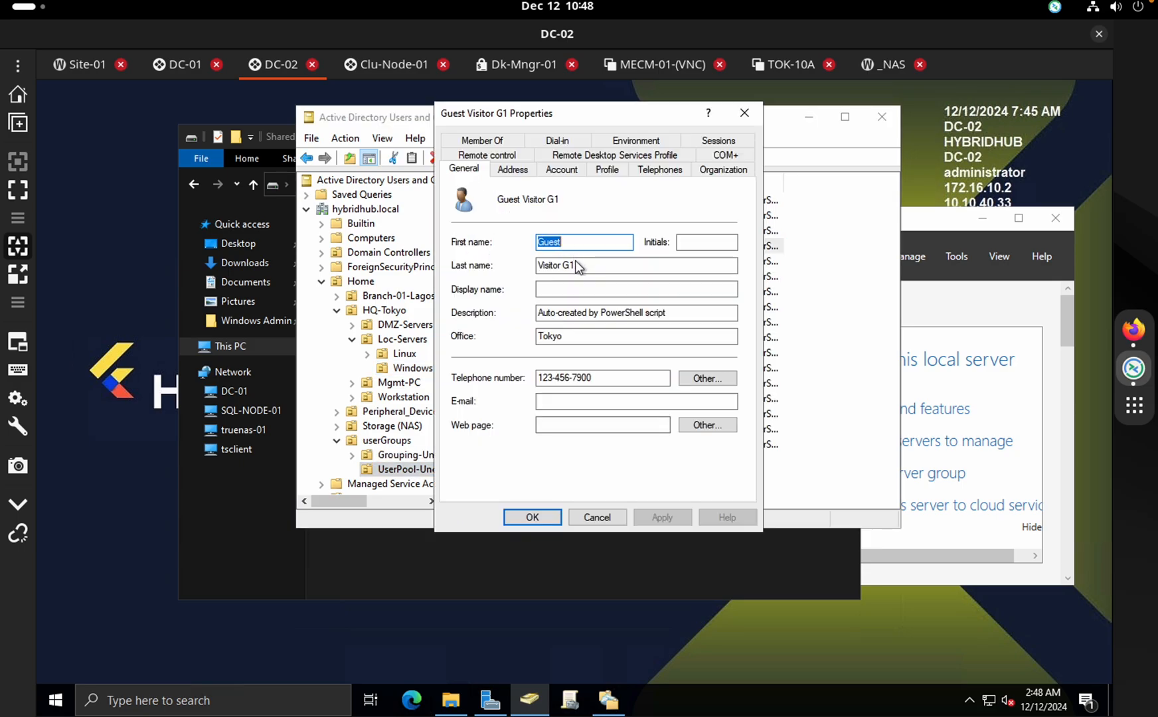
{"action": "left_click", "coordinate": [609, 171]}
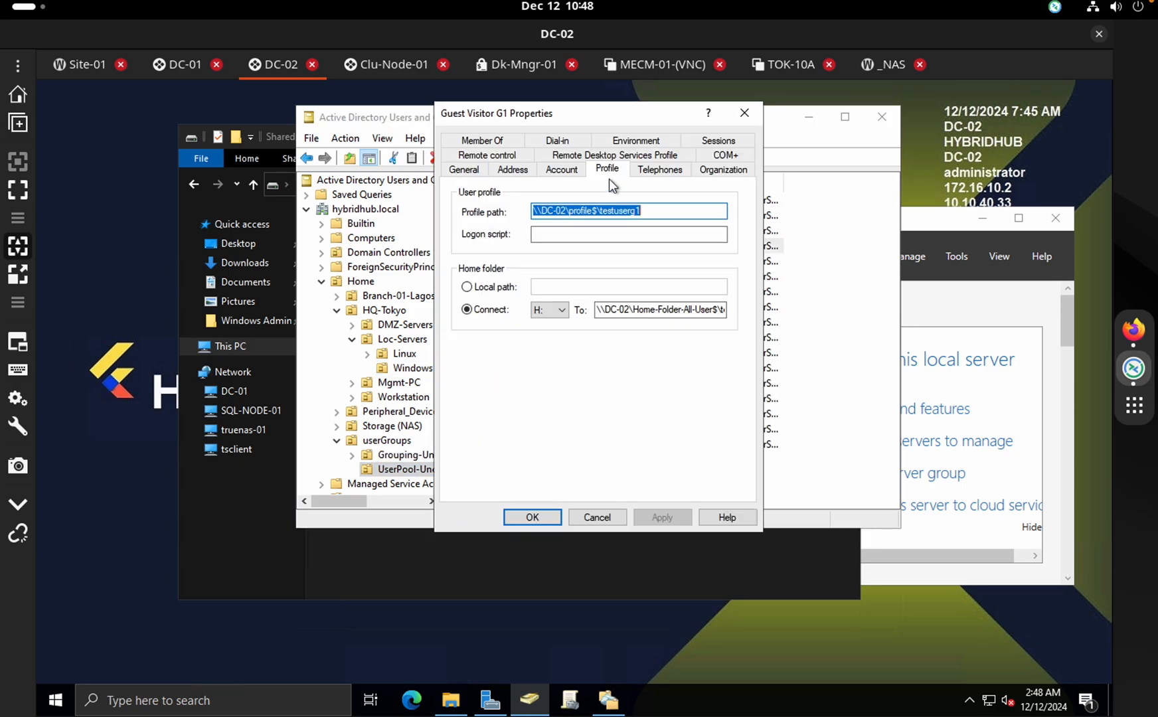
{"action": "left_click", "coordinate": [585, 212]}
{"action": "left_click_drag", "start_coordinate": [565, 211], "coordinate": [641, 212]}
{"action": "left_click_drag", "start_coordinate": [631, 309], "coordinate": [769, 307]}
{"action": "left_click", "coordinate": [597, 518]}
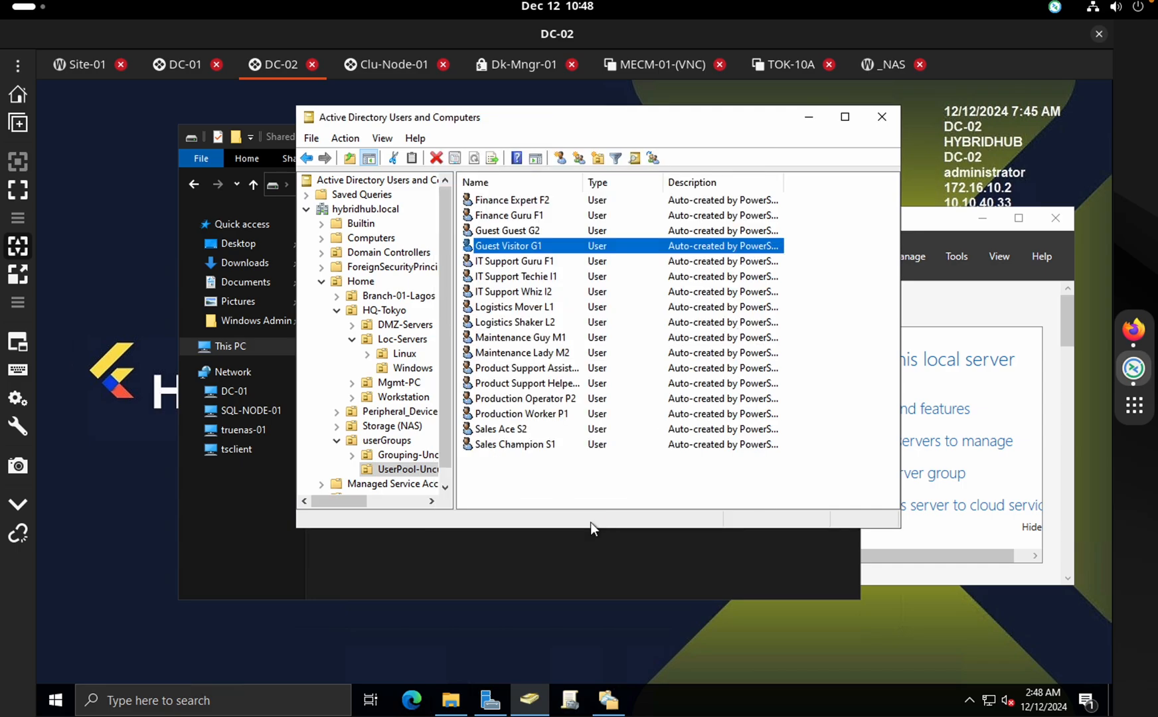
Browse the testuseri1 home folder and the Profile folder on SharedResc-02 (H:)
{"action": "left_click", "coordinate": [524, 565]}
{"action": "double_click", "coordinate": [383, 242]}
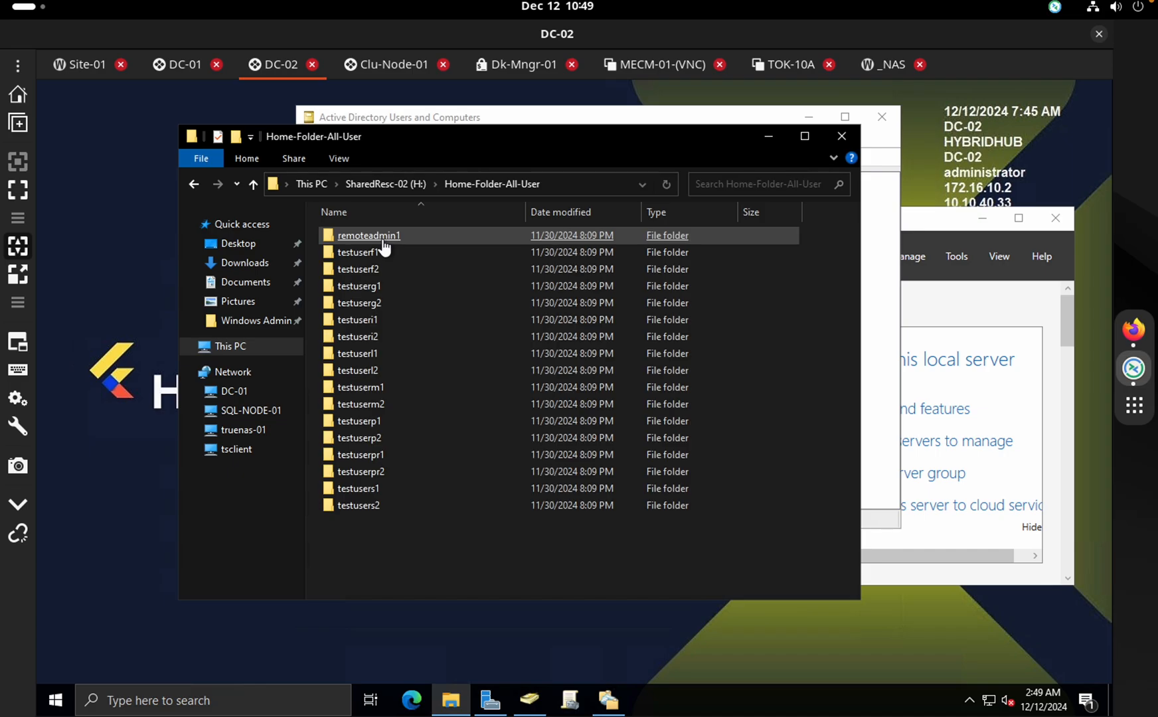
{"action": "double_click", "coordinate": [367, 321]}
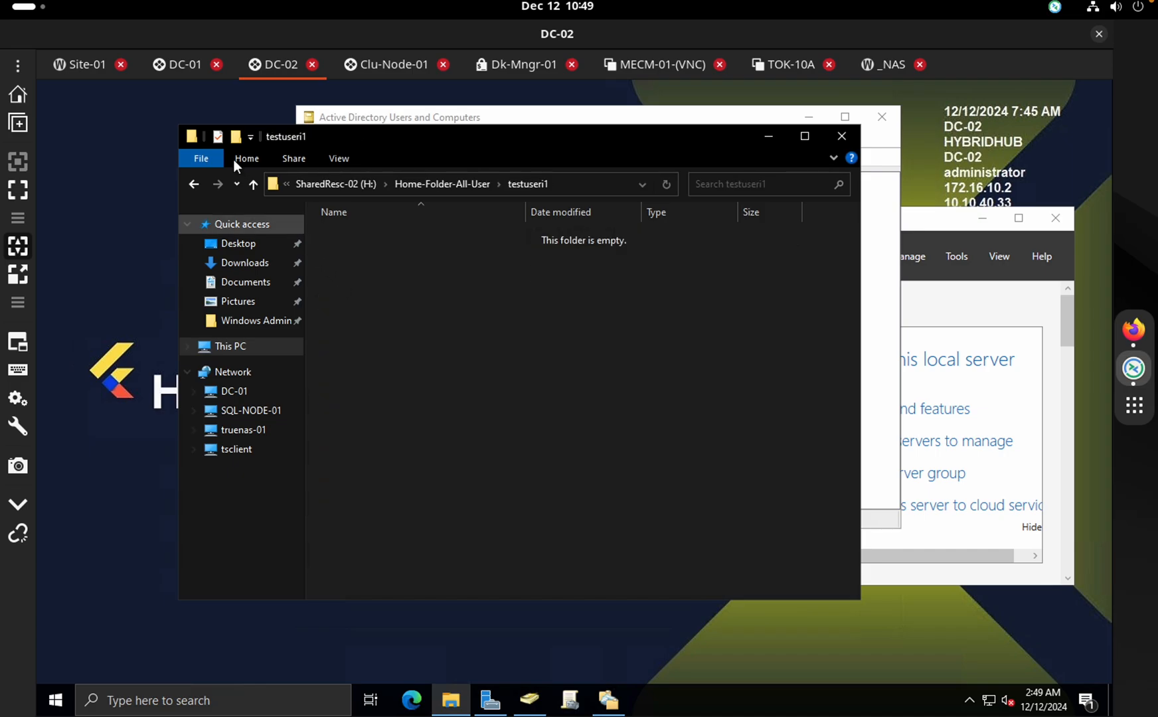
{"action": "left_click", "coordinate": [197, 185]}
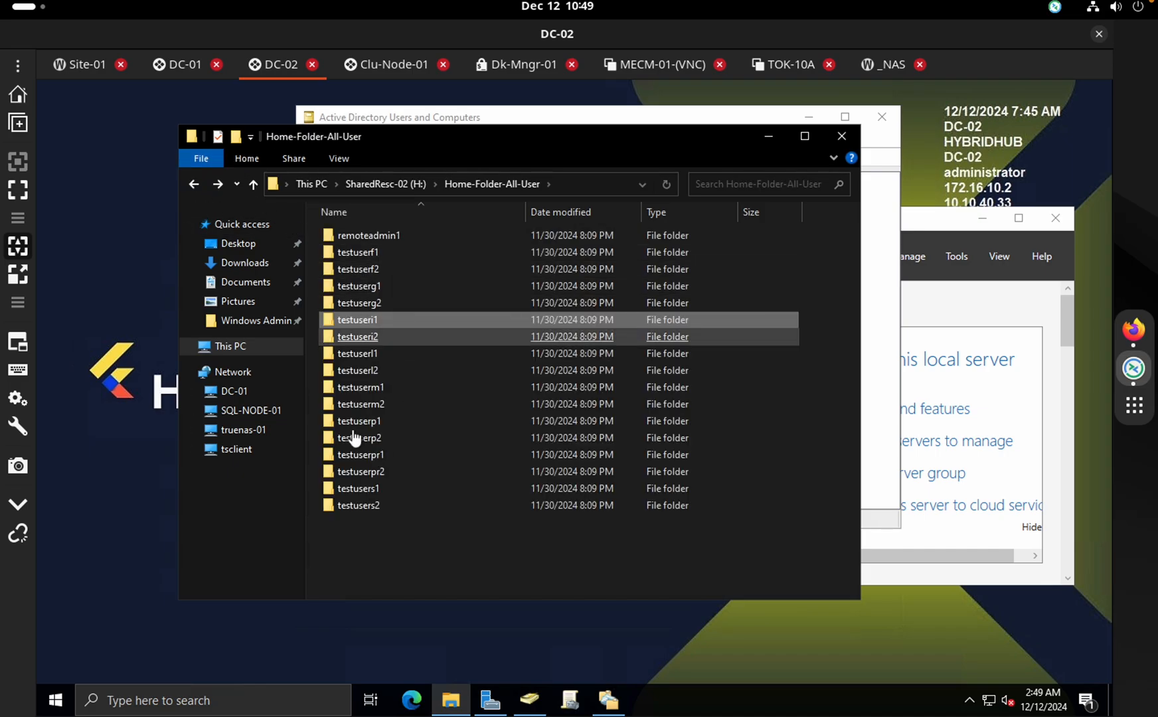
{"action": "left_click", "coordinate": [194, 182]}
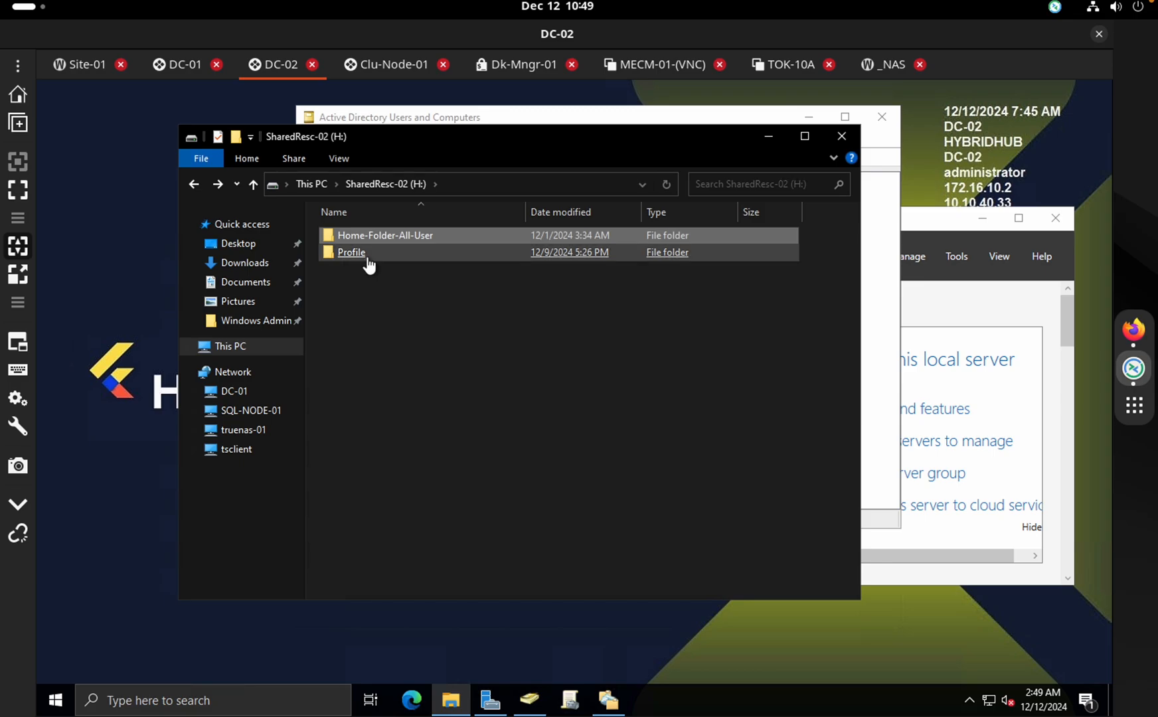
{"action": "double_click", "coordinate": [365, 258]}
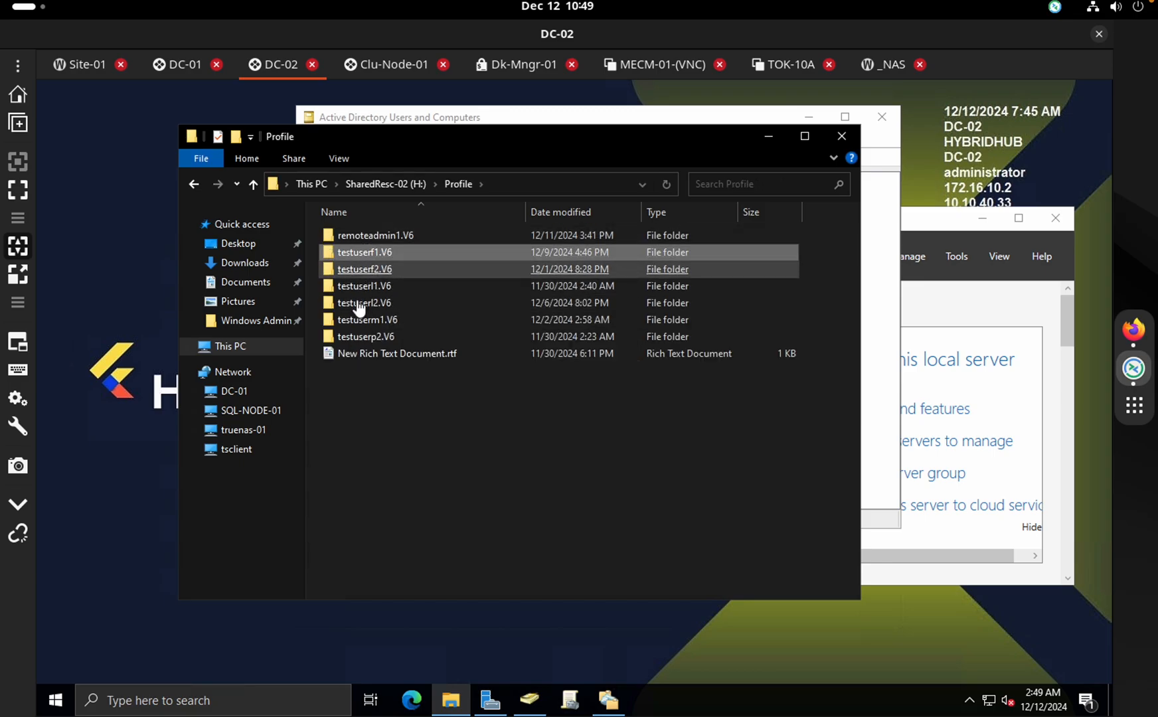
{"action": "left_click", "coordinate": [194, 185]}
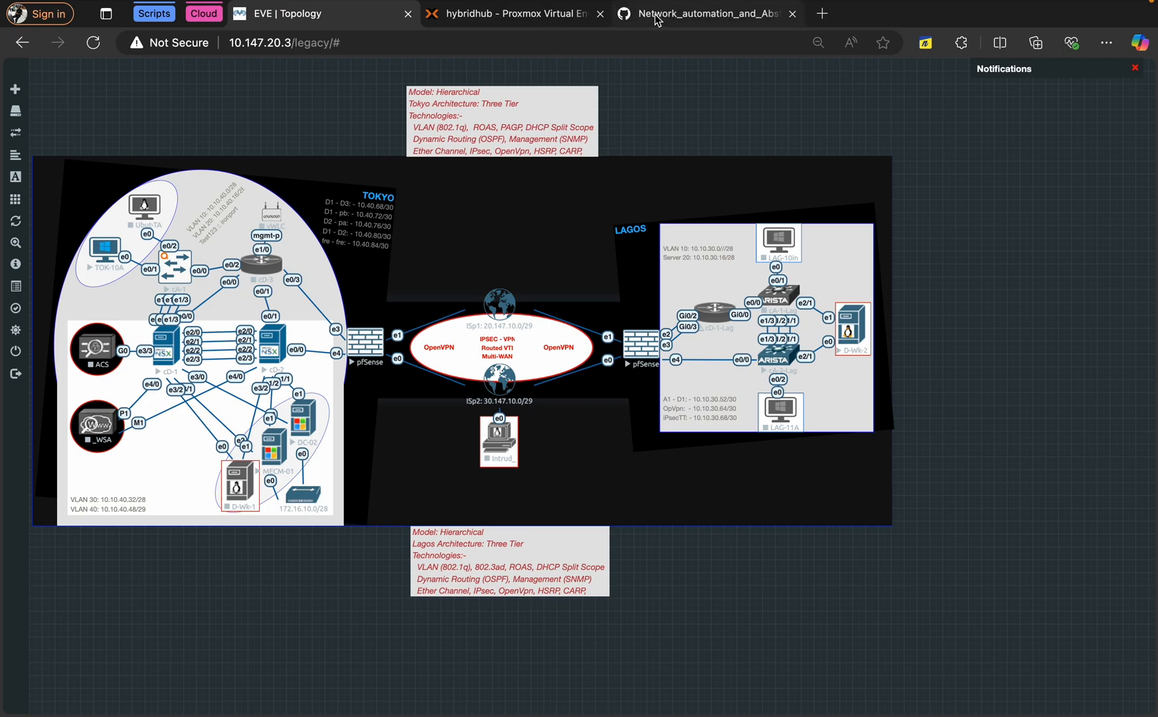
View auto_user_creation.ps1 in the WindowsAdministration GitHub repository
{"action": "left_click", "coordinate": [698, 14]}
{"action": "scroll", "coordinate": [373, 96], "scroll_direction": "up", "scroll_amount": 4}
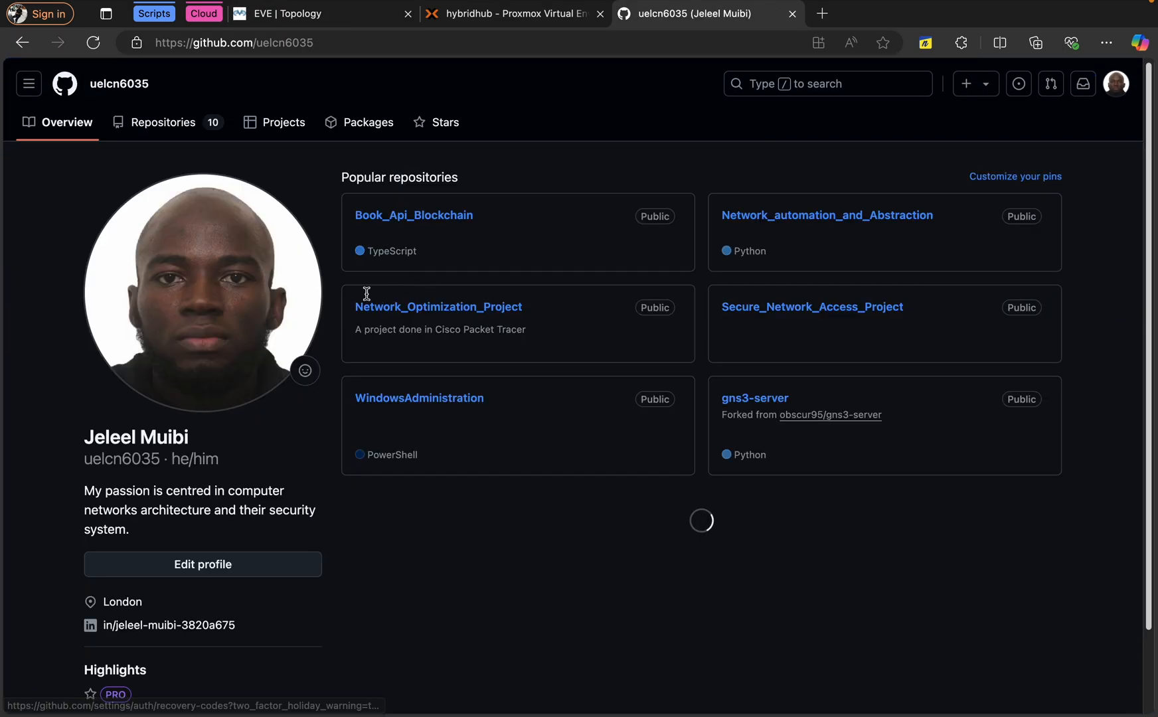
{"action": "left_click", "coordinate": [426, 445]}
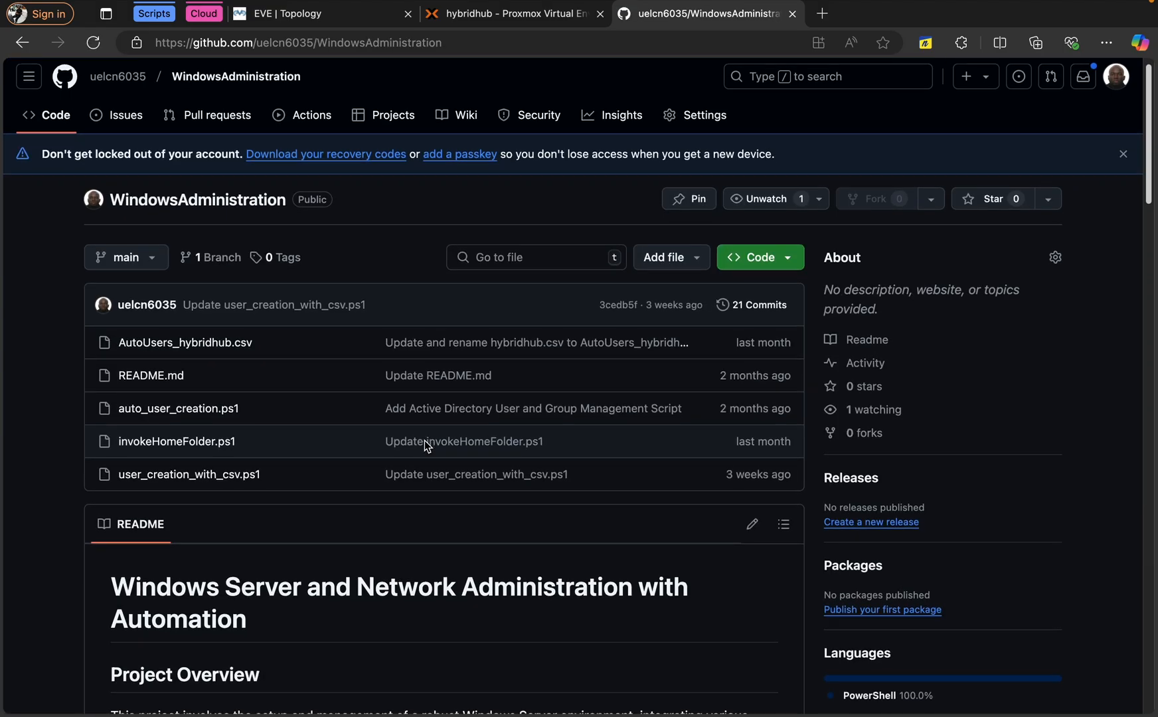
{"action": "scroll", "coordinate": [425, 441], "scroll_direction": "down", "scroll_amount": 1}
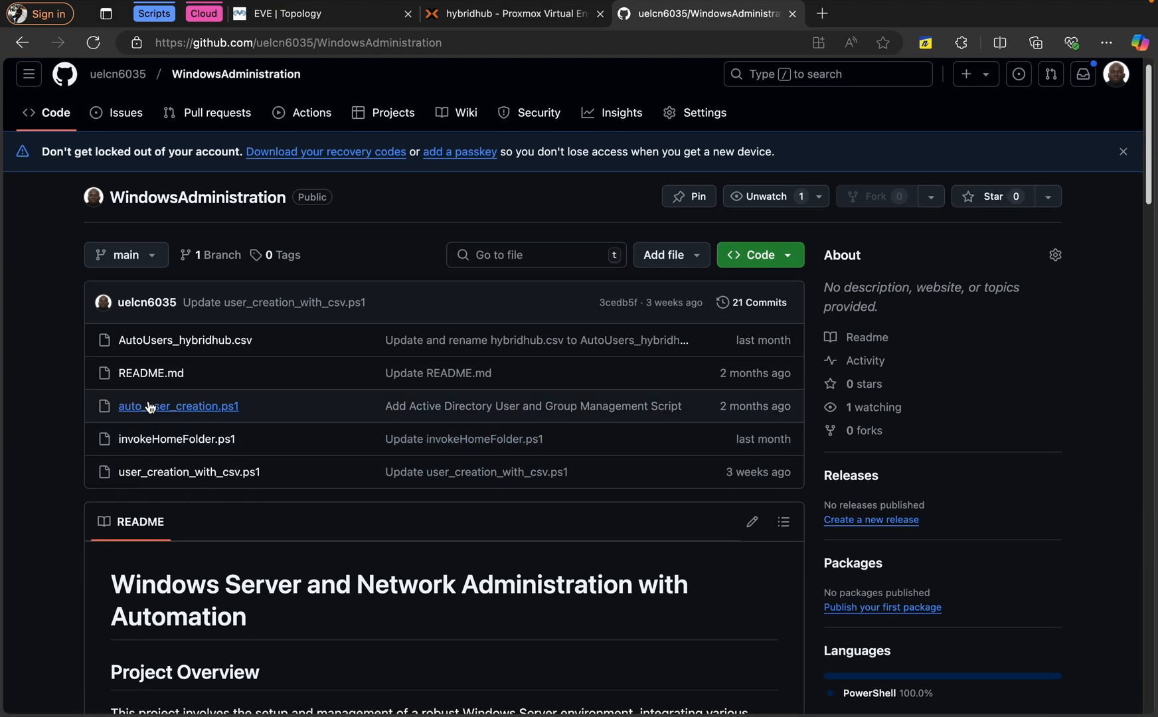
{"action": "left_click", "coordinate": [174, 408]}
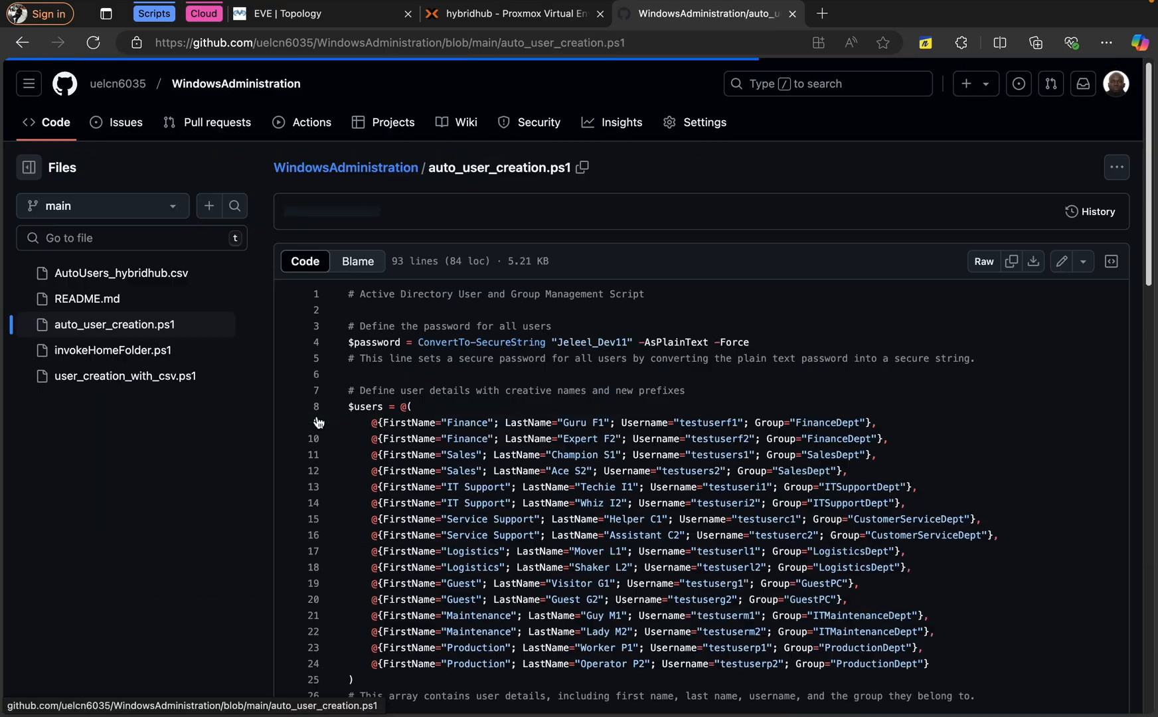
{"action": "scroll", "coordinate": [318, 423], "scroll_direction": "down", "scroll_amount": 10}
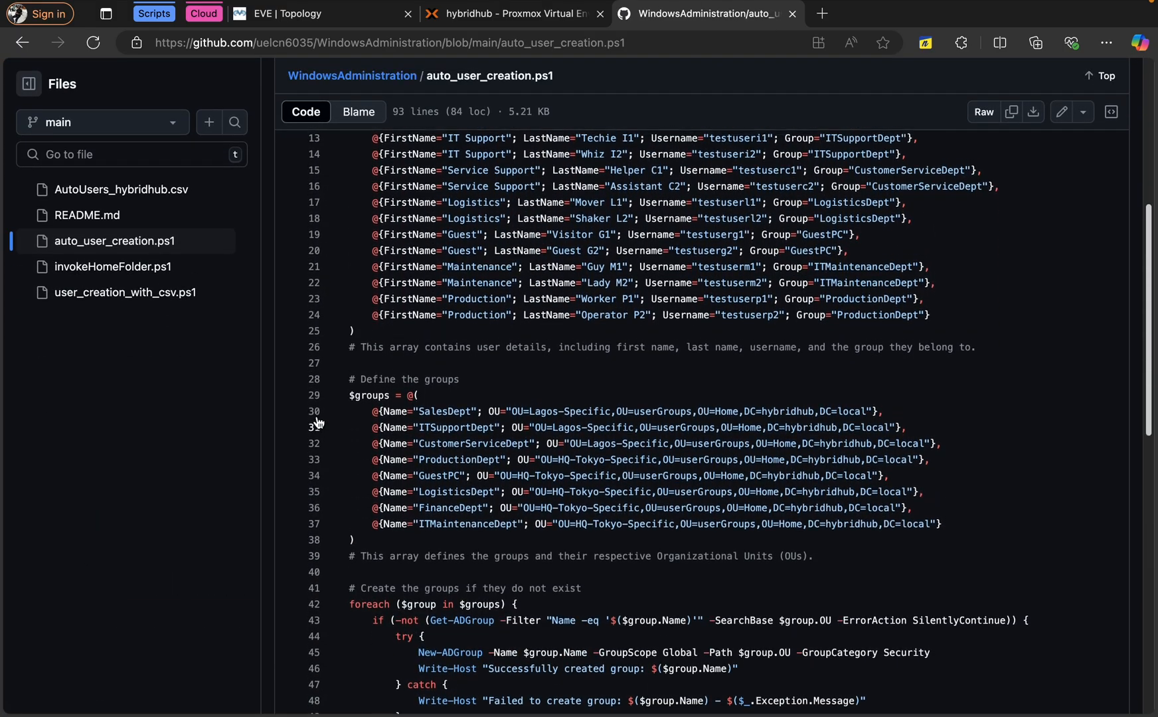
{"action": "scroll", "coordinate": [317, 422], "scroll_direction": "up", "scroll_amount": 5}
Return to the repository and read the invokeHomeFolder.ps1 script
{"action": "left_click", "coordinate": [23, 43]}
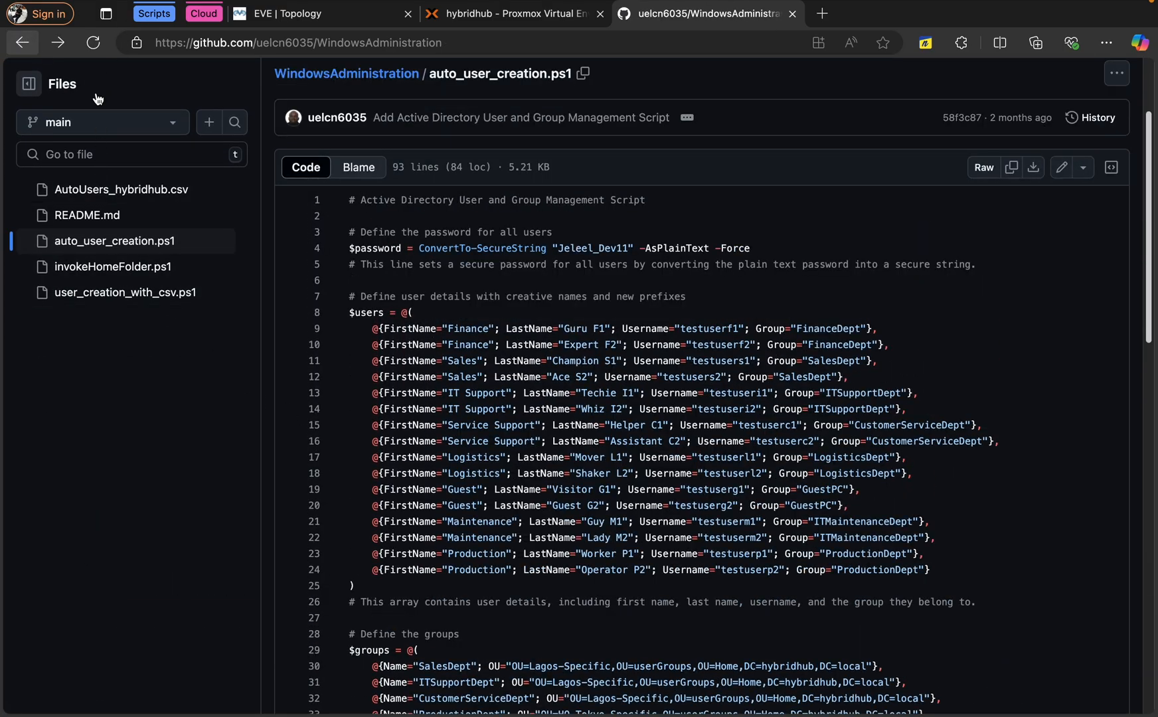
{"action": "scroll", "coordinate": [520, 369], "scroll_direction": "down", "scroll_amount": 3}
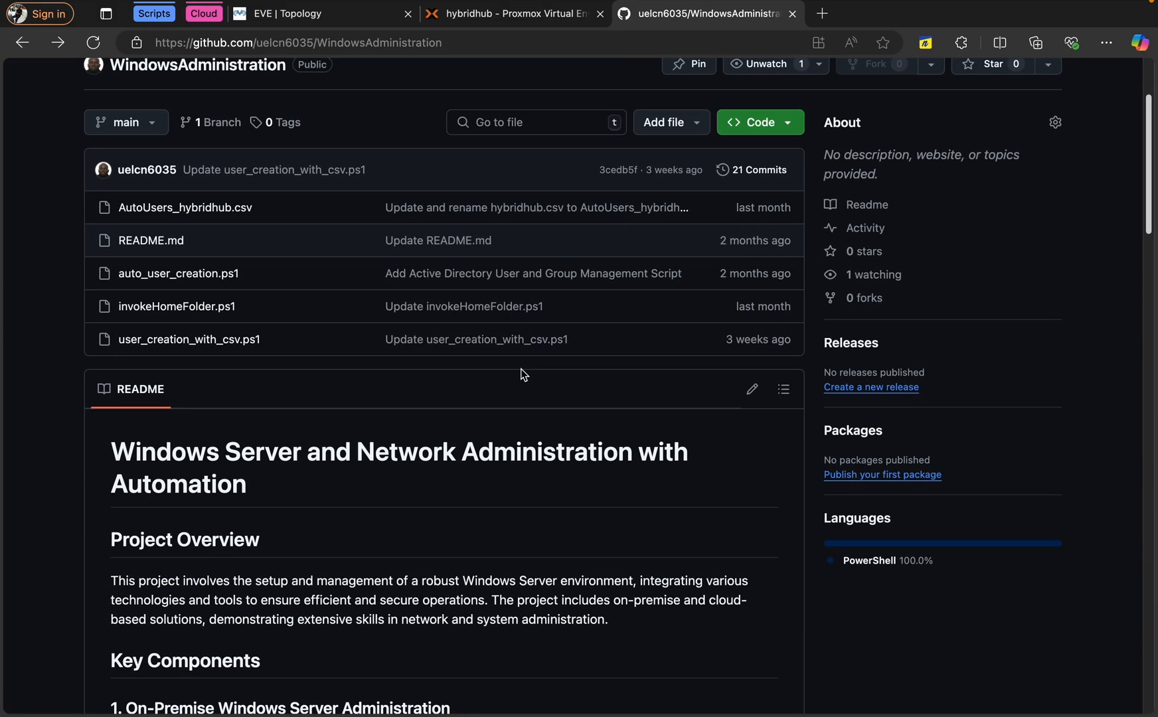
{"action": "left_click", "coordinate": [197, 307]}
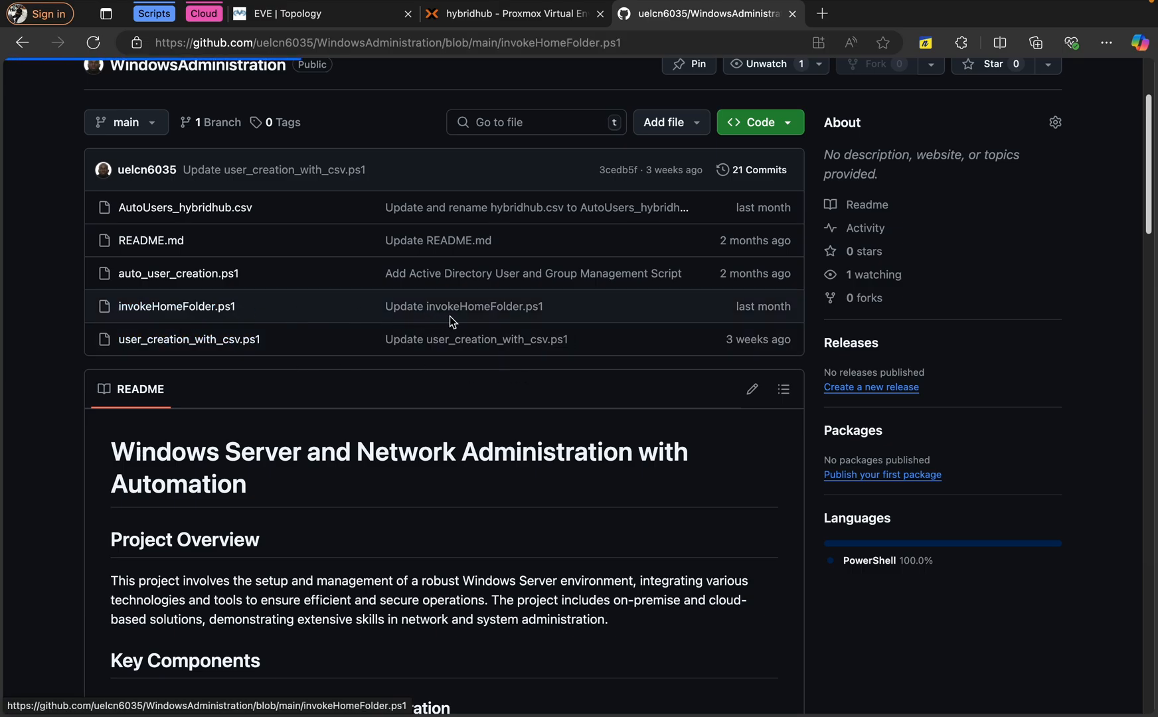
{"action": "scroll", "coordinate": [474, 359], "scroll_direction": "down", "scroll_amount": 3}
{"action": "scroll", "coordinate": [474, 360], "scroll_direction": "up", "scroll_amount": 3}
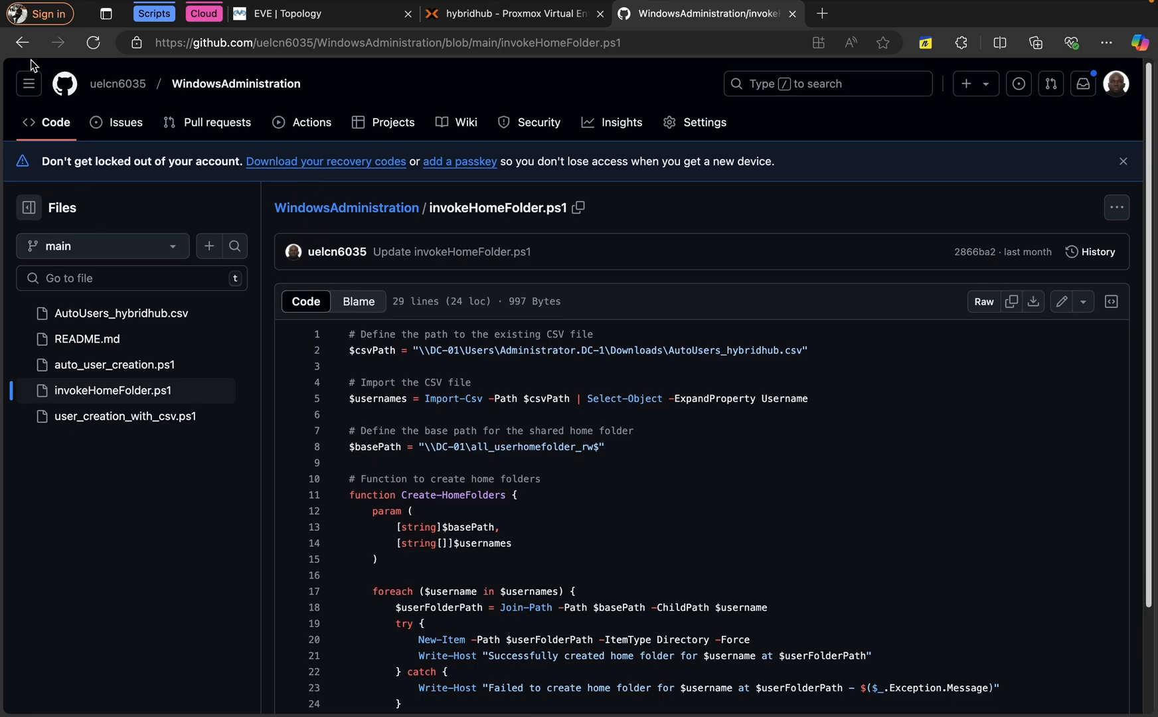
{"action": "left_click", "coordinate": [22, 42]}
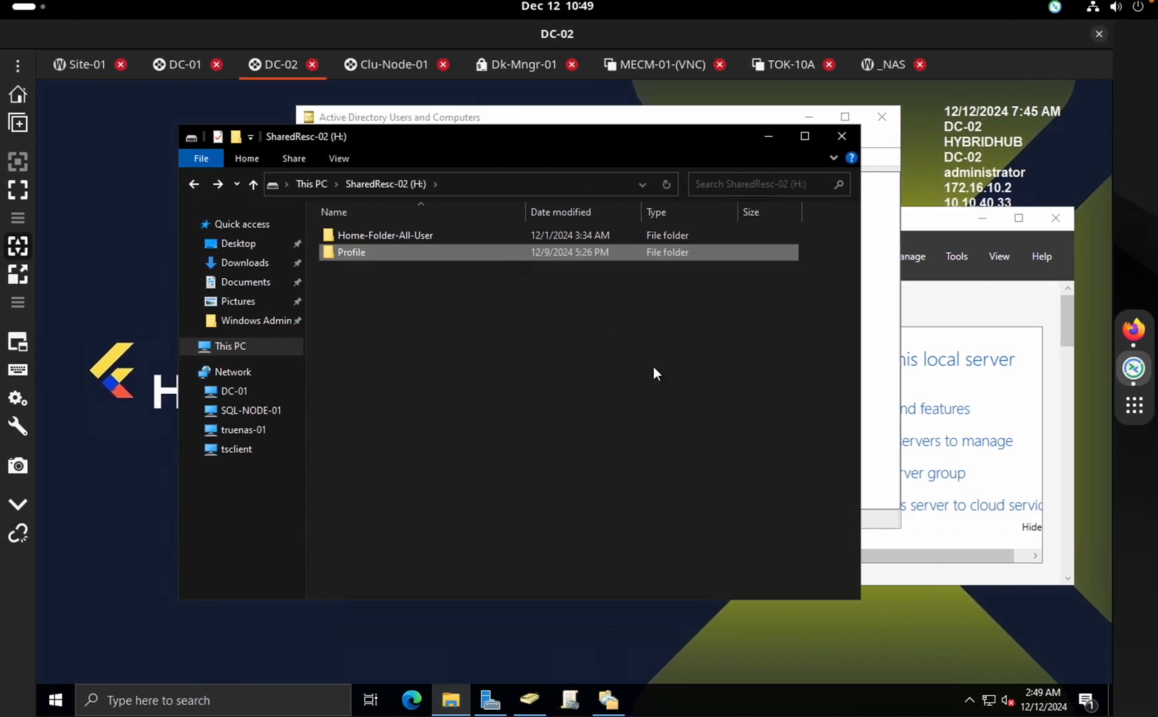
On DC-02, browse the Profile folder's testuserf2.V6 and remoteadmin1.V6 profiles
{"action": "double_click", "coordinate": [381, 252]}
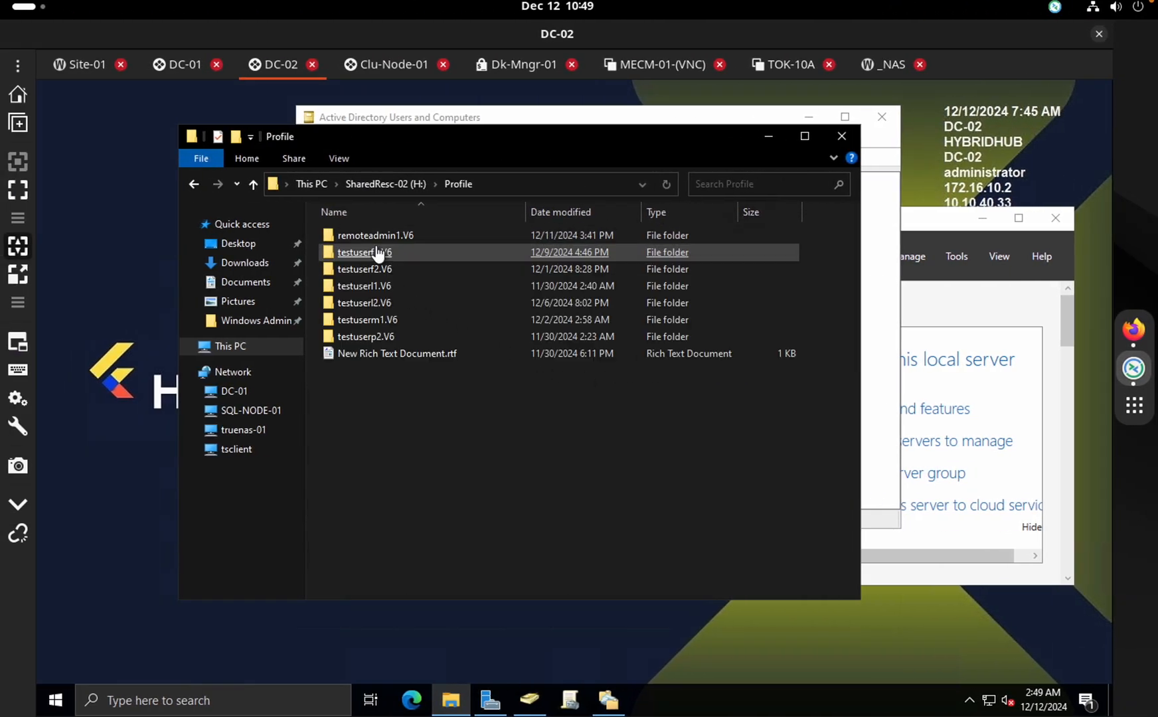
{"action": "double_click", "coordinate": [397, 274]}
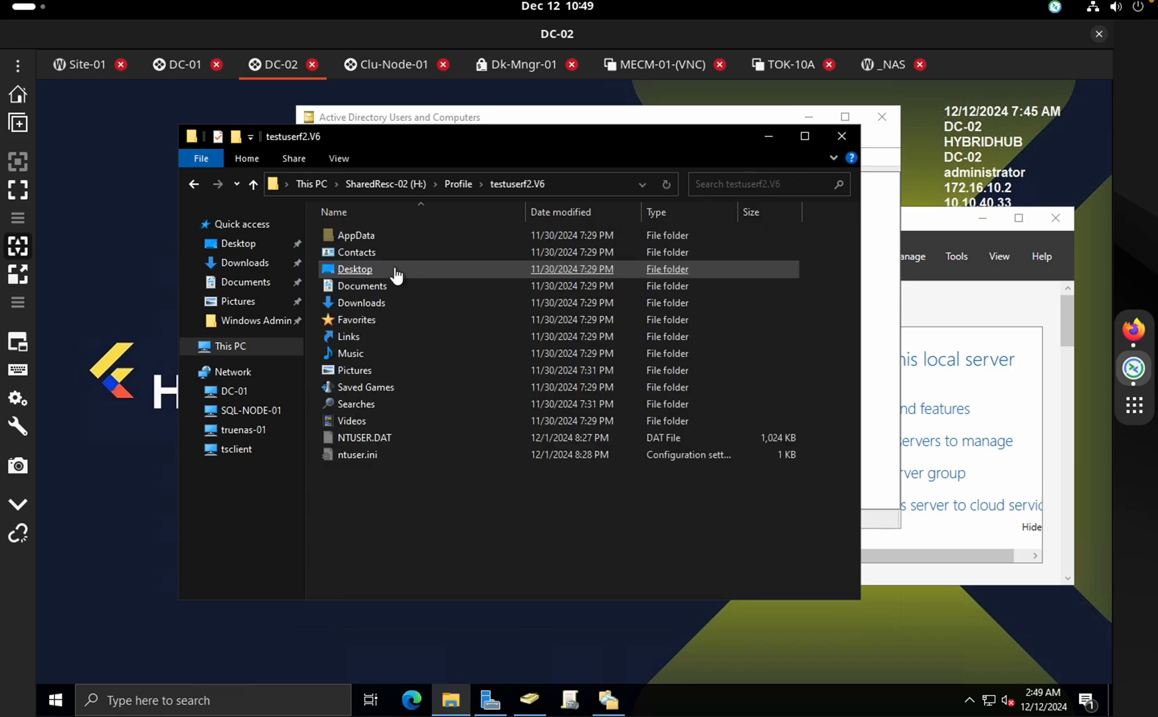
{"action": "left_click", "coordinate": [193, 184]}
{"action": "double_click", "coordinate": [375, 235]}
{"action": "double_click", "coordinate": [392, 320]}
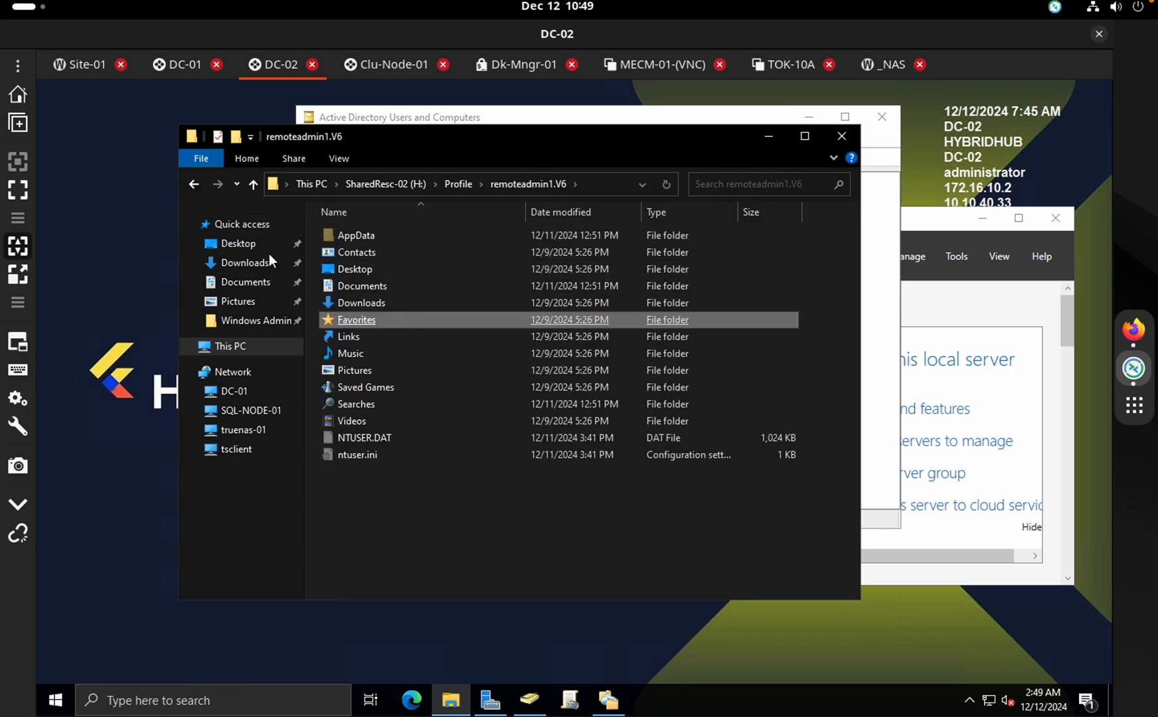
{"action": "left_click", "coordinate": [197, 180]}
{"action": "left_click_drag", "start_coordinate": [389, 134], "coordinate": [329, 152]}
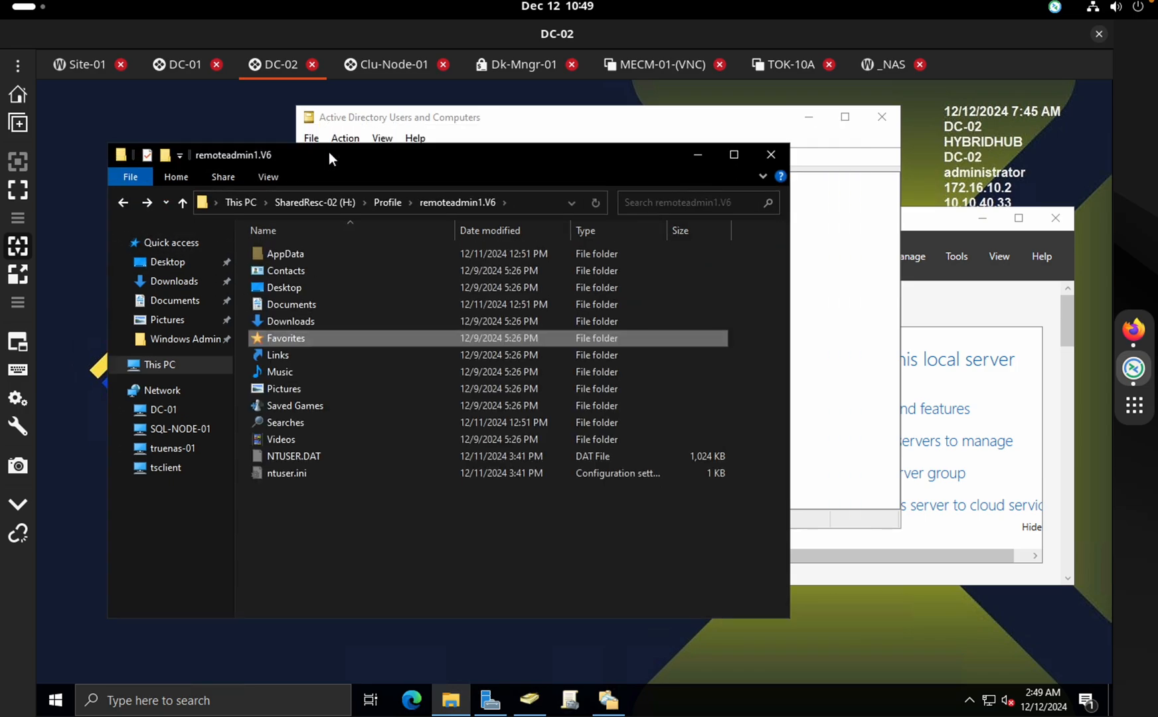
On DC-01, open testuserl2.V6 in the Profile-Data-Copy replica folder
{"action": "left_click", "coordinate": [170, 67]}
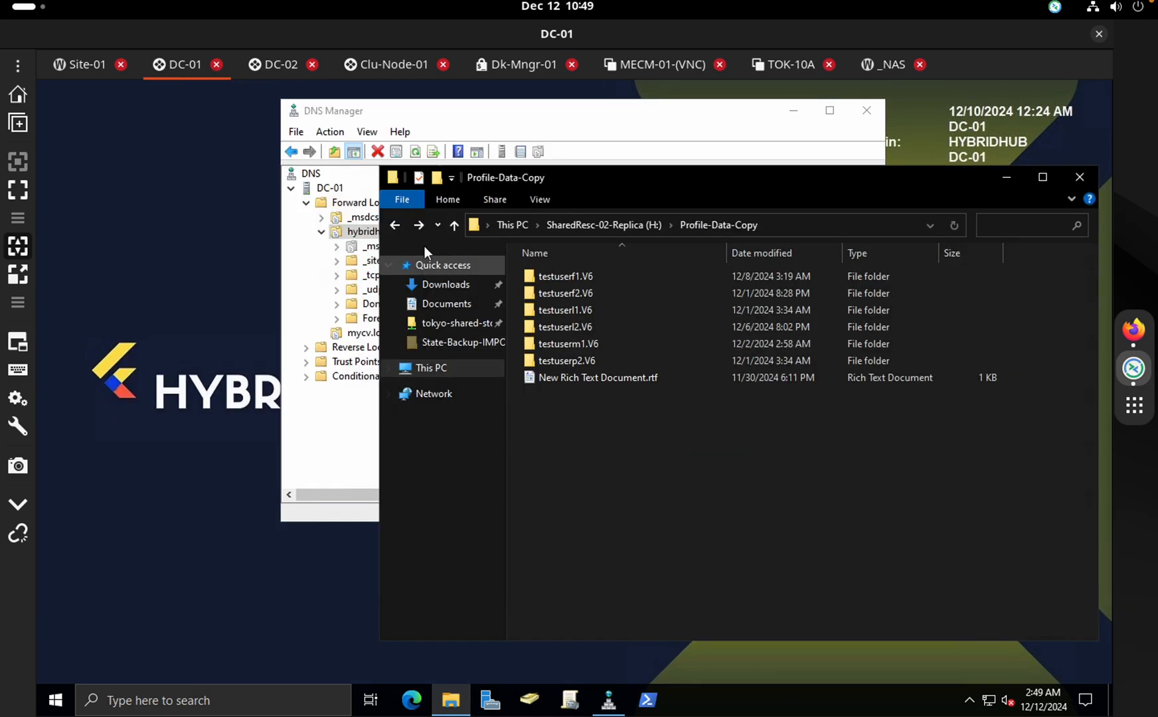
{"action": "left_click", "coordinate": [454, 225]}
{"action": "left_click", "coordinate": [574, 299]}
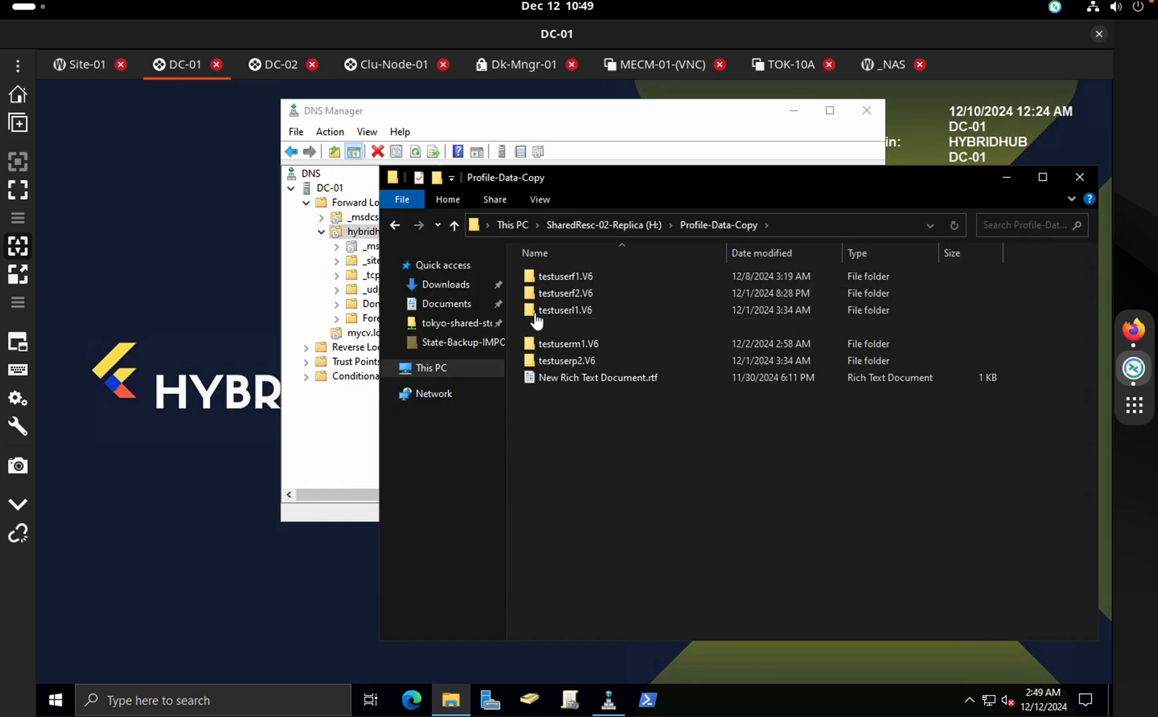
{"action": "double_click", "coordinate": [565, 326]}
{"action": "left_click", "coordinate": [397, 225]}
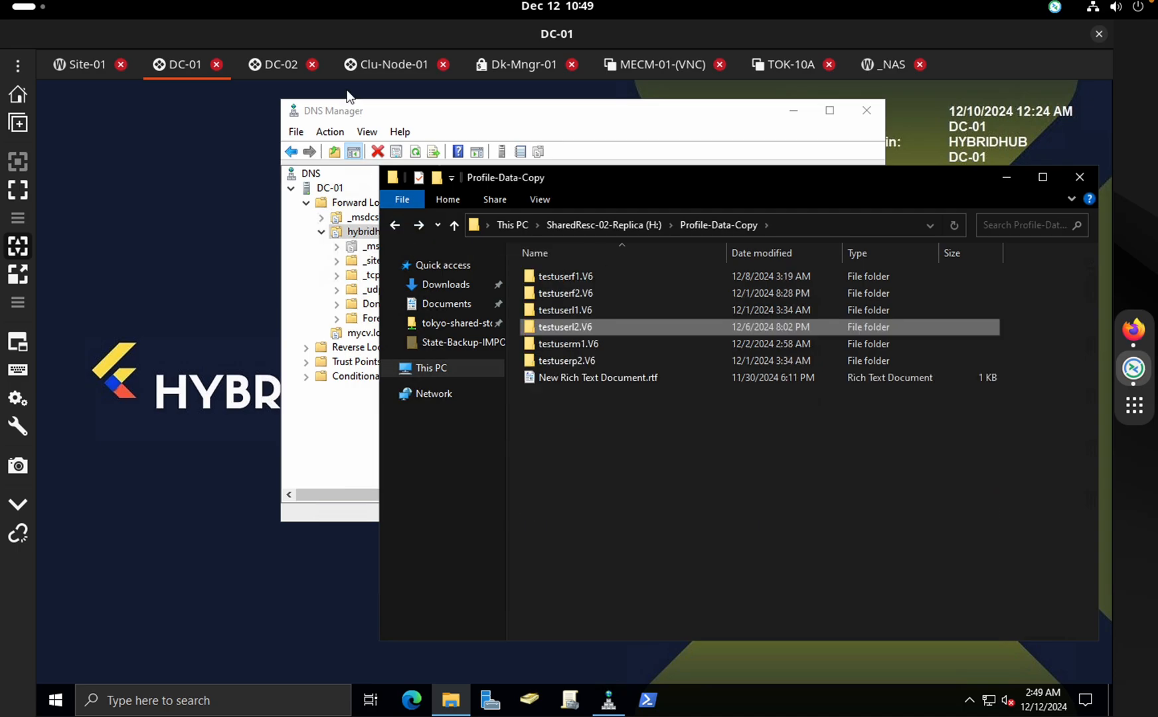
Back on DC-02, bring up Active Directory Users and Computers and DFS Management
{"action": "left_click", "coordinate": [269, 63]}
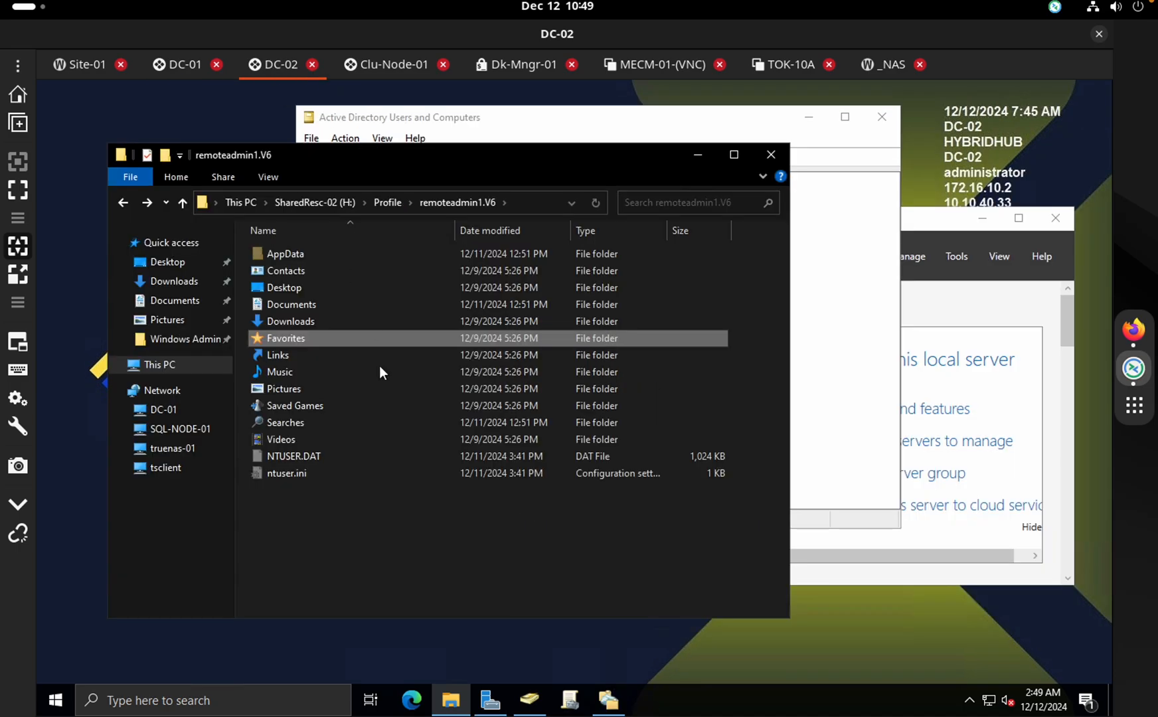
{"action": "left_click", "coordinate": [529, 698]}
{"action": "left_click", "coordinate": [608, 701]}
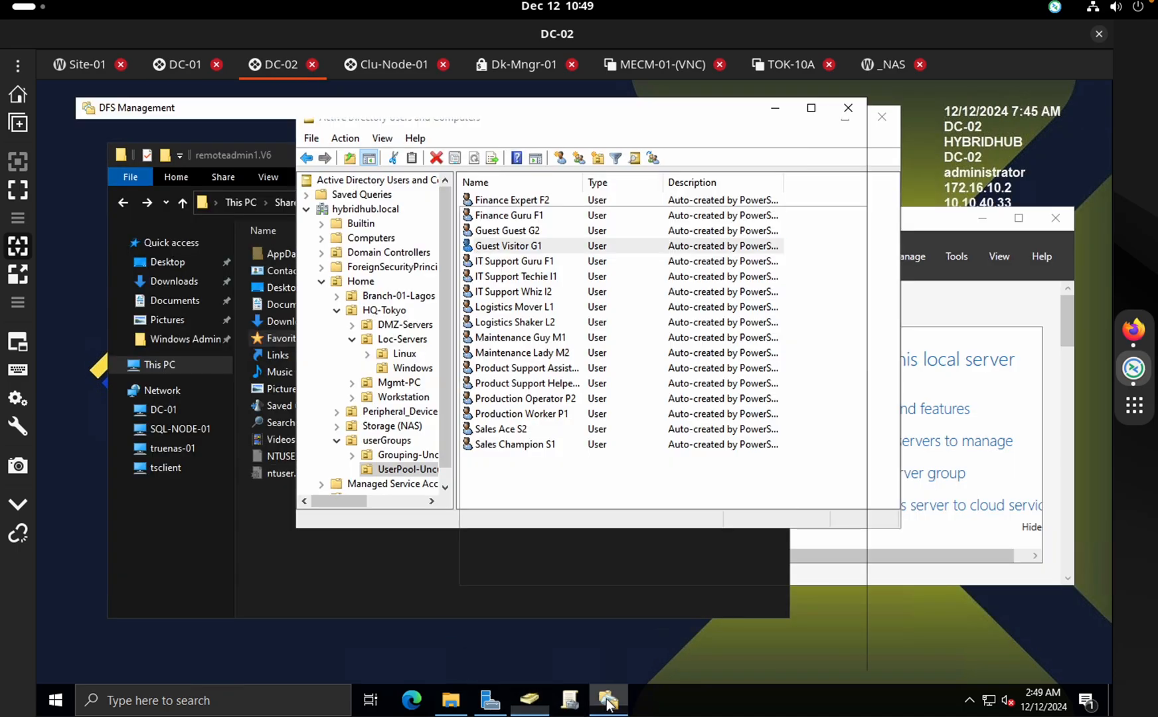
Review DC-01 and DC-02 targets for User-Roaming-Profile-Data and Home-Folder-All-User, then close DFS Management
{"action": "left_click", "coordinate": [145, 202]}
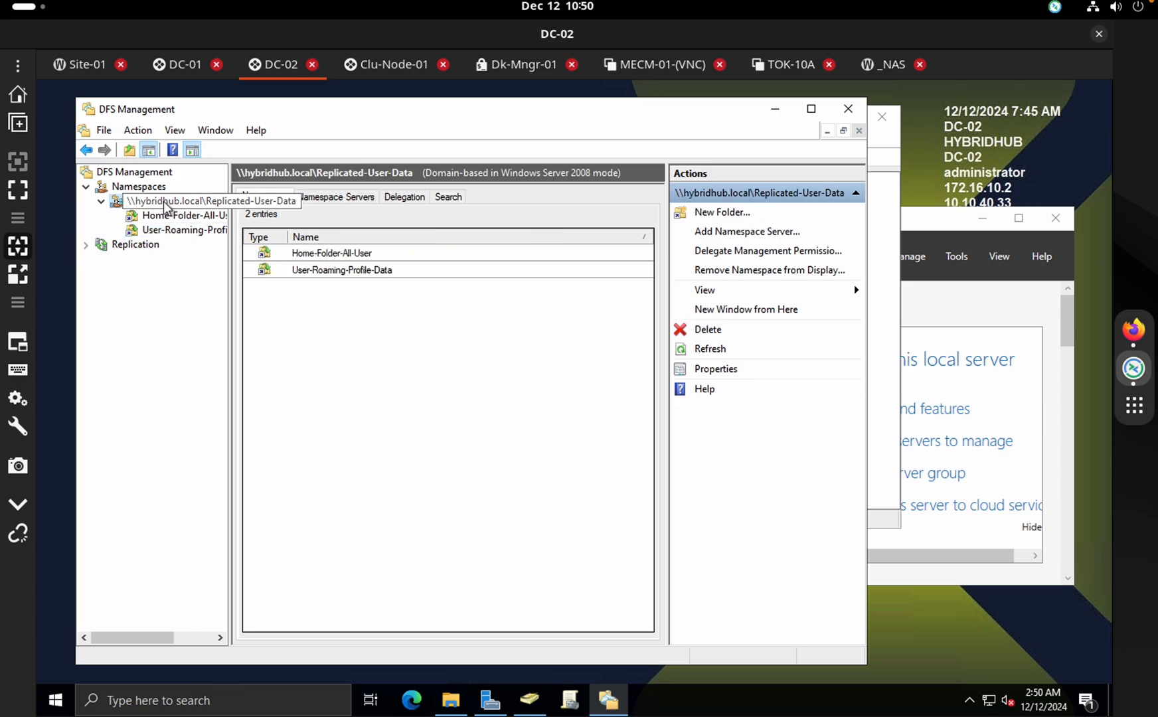
{"action": "left_click", "coordinate": [176, 215]}
{"action": "left_click", "coordinate": [179, 229]}
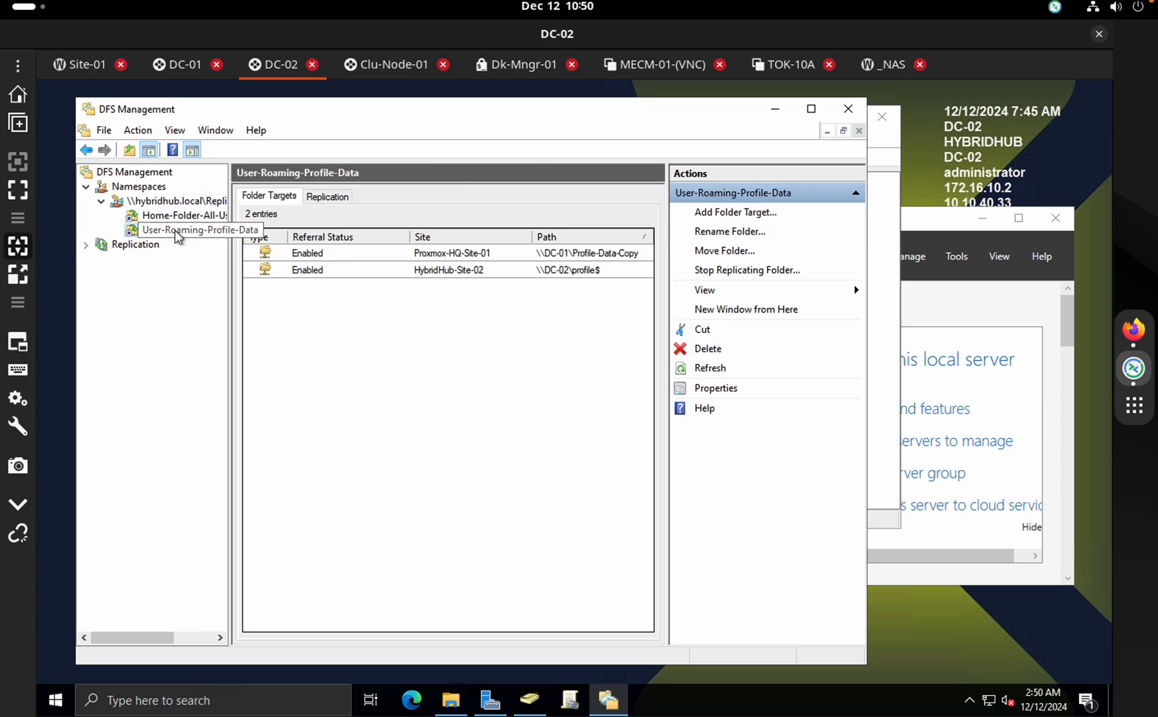
{"action": "left_click", "coordinate": [568, 255]}
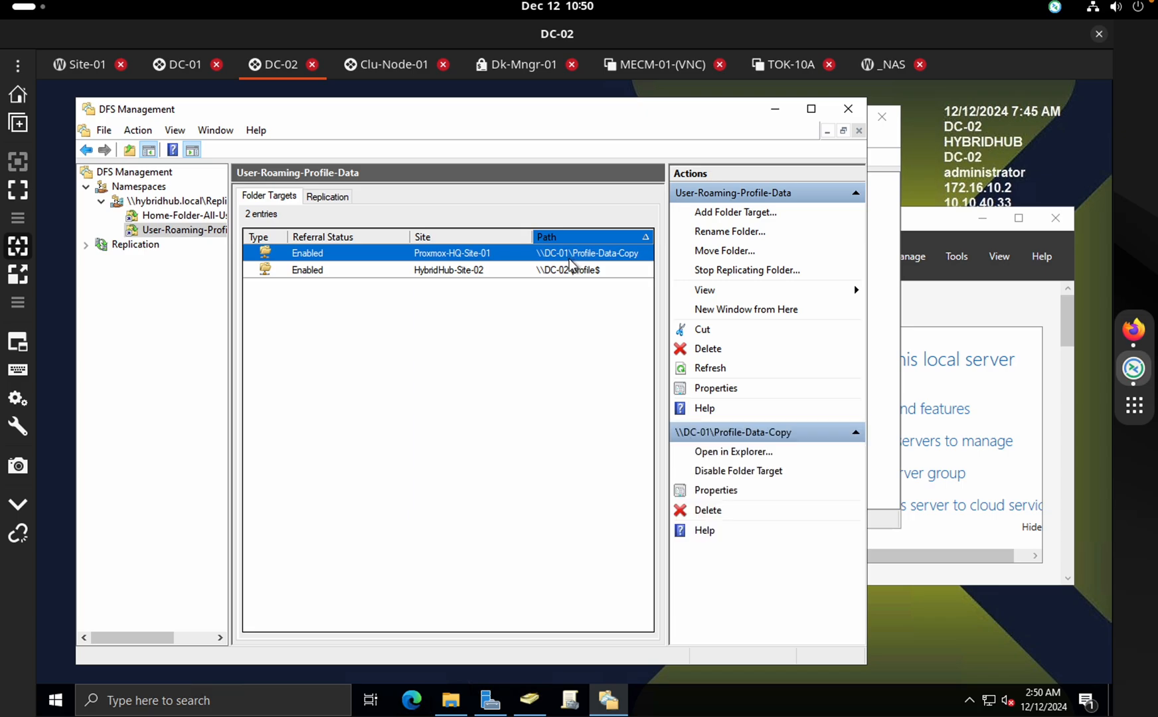
{"action": "left_click", "coordinate": [202, 216]}
{"action": "left_click", "coordinate": [604, 255]}
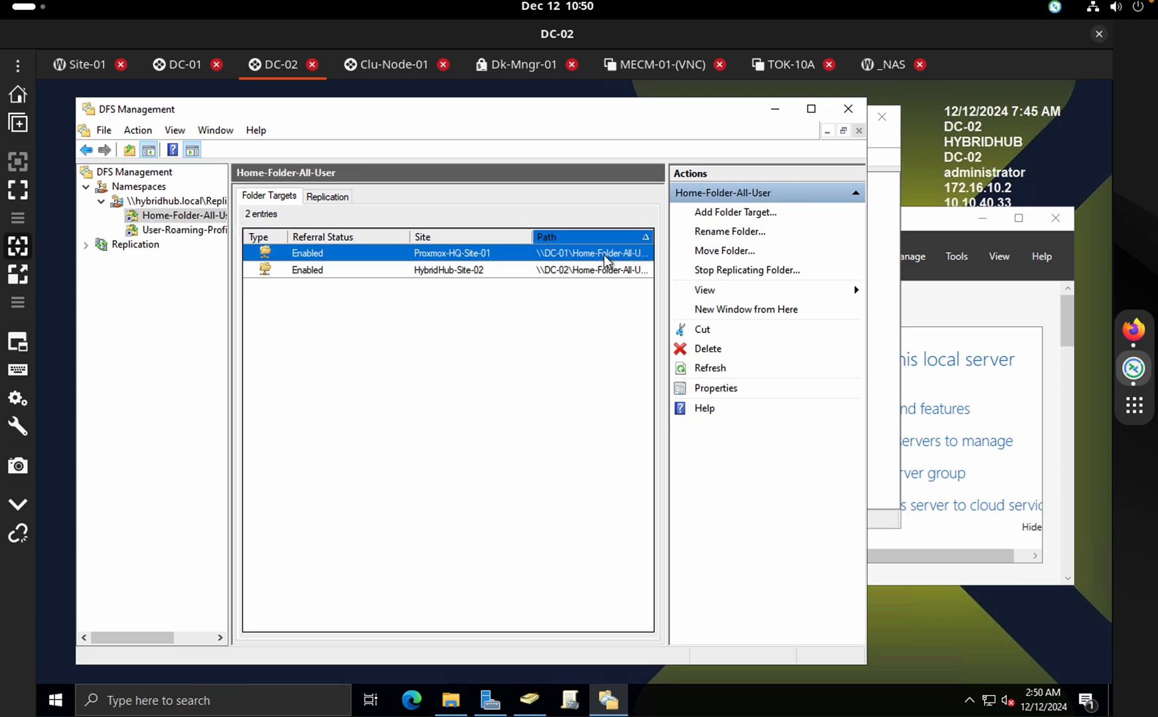
{"action": "left_click", "coordinate": [847, 109]}
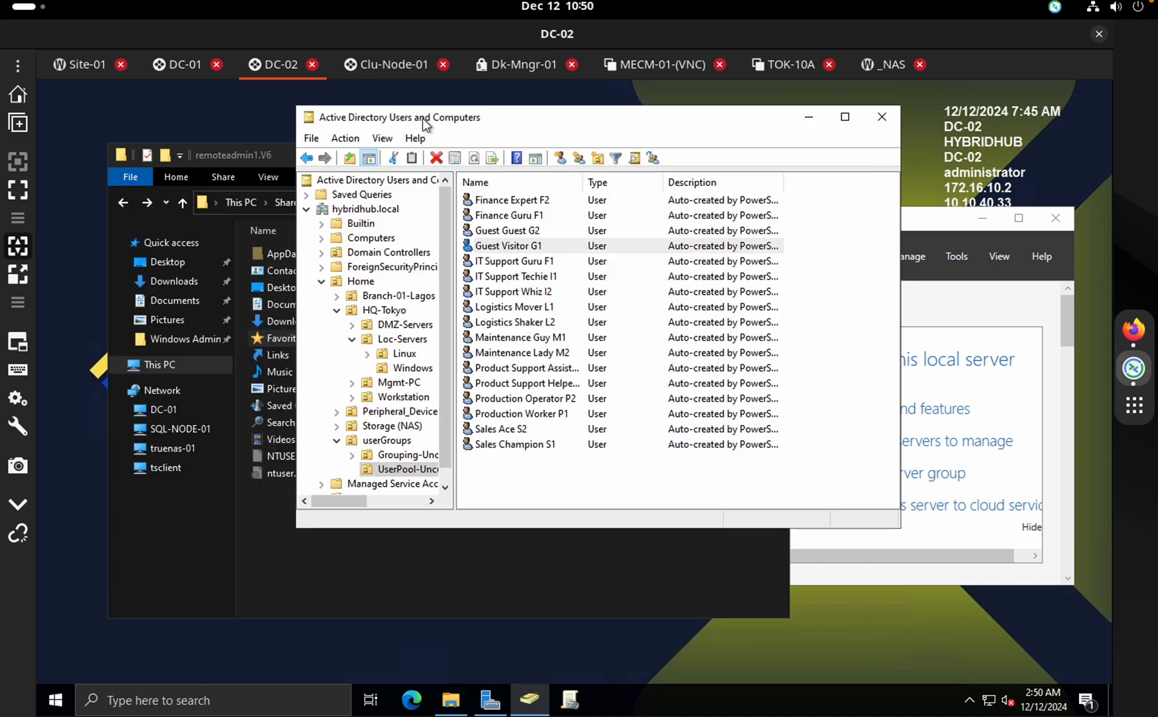
On DC-01, browse truenas-01's shares, including tokyo-shared-storage and MECM-01 Backup's HQ1Backup
{"action": "left_click", "coordinate": [177, 59]}
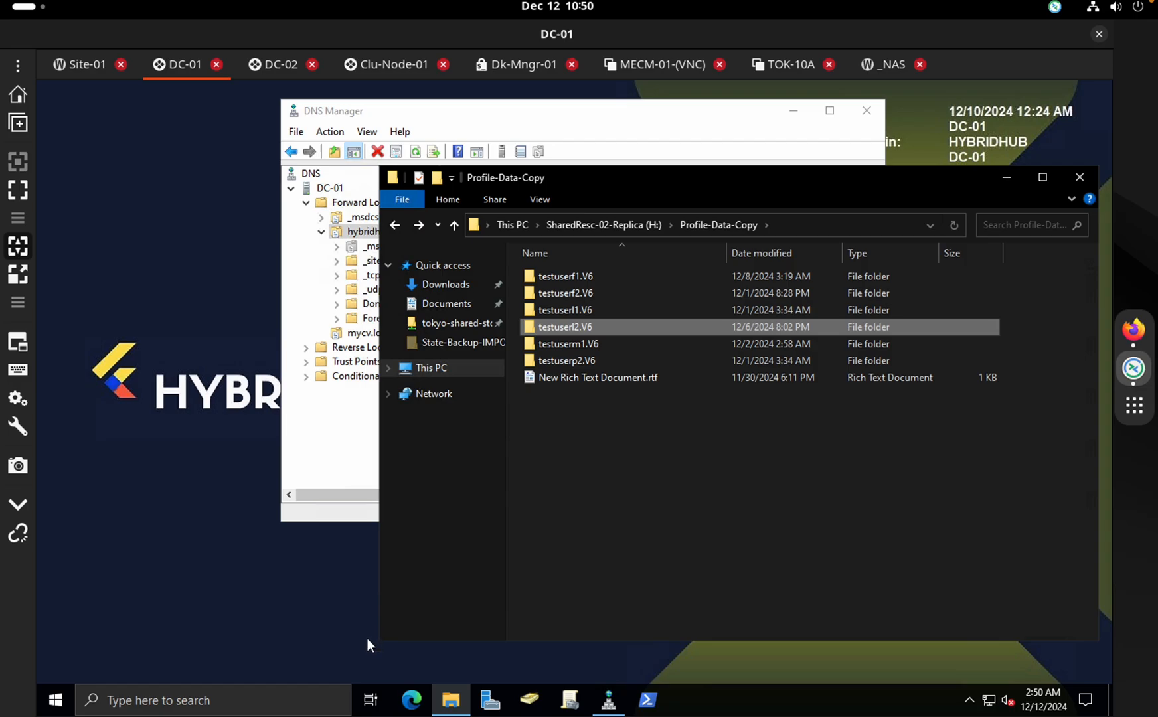
{"action": "left_click", "coordinate": [490, 700]}
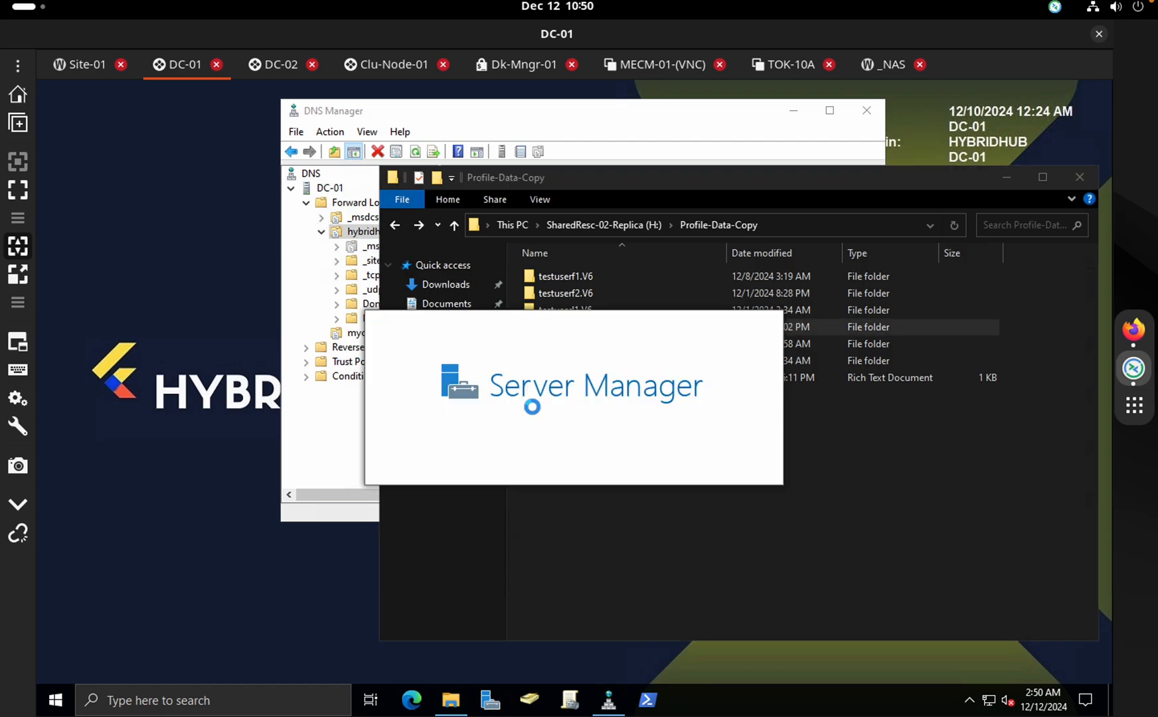
{"action": "left_click", "coordinate": [885, 469]}
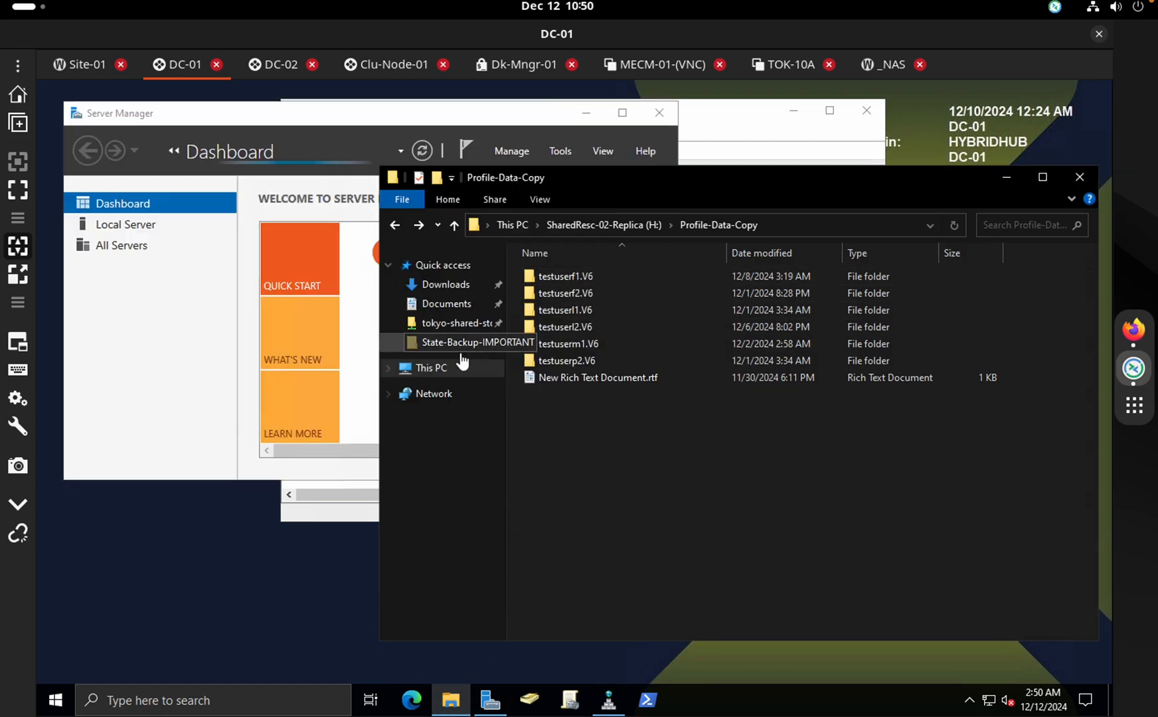
{"action": "left_click", "coordinate": [452, 322]}
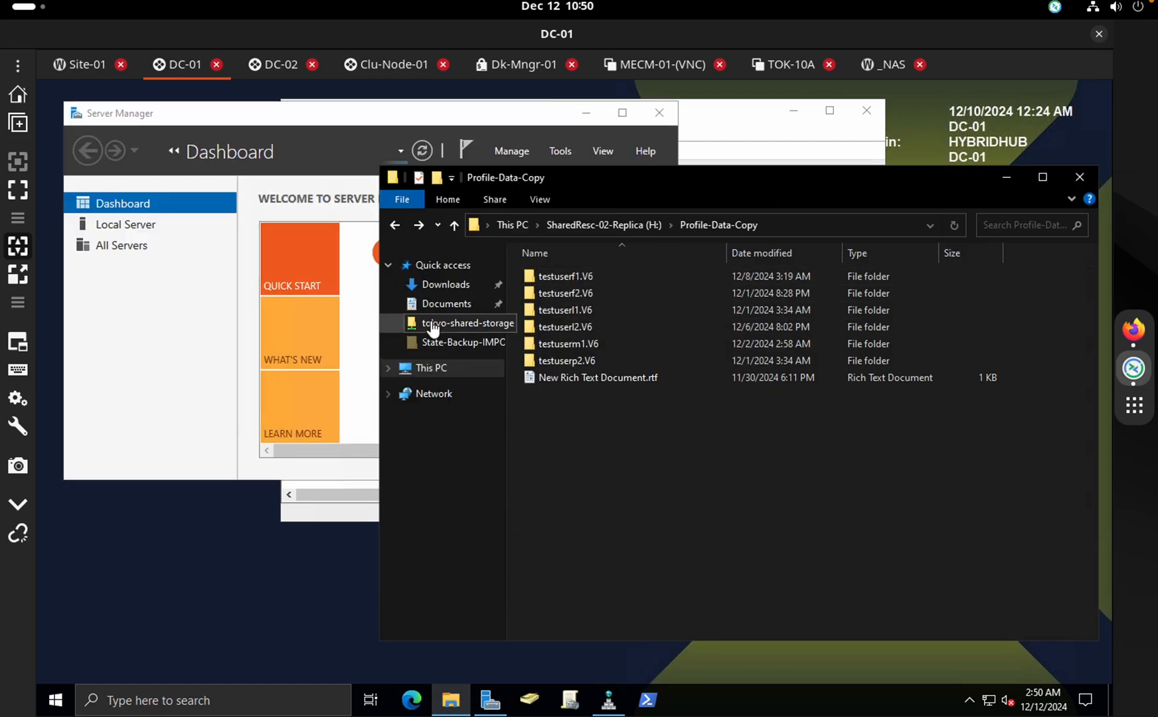
{"action": "left_click", "coordinate": [430, 397]}
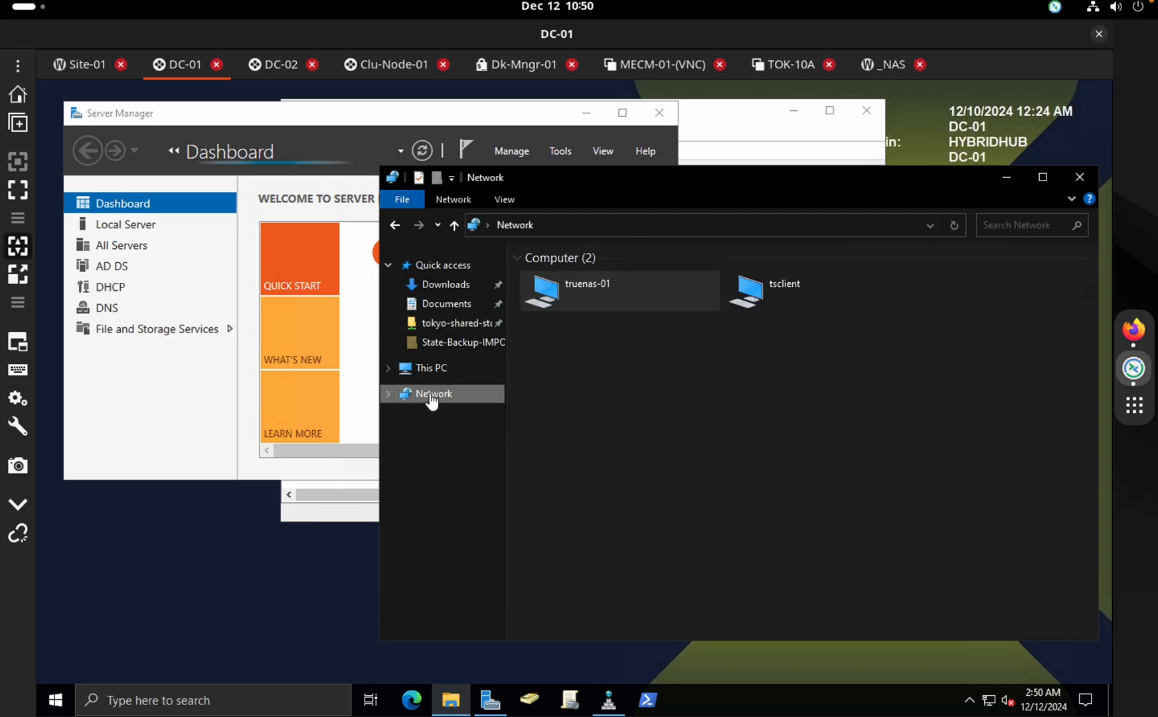
{"action": "double_click", "coordinate": [596, 300]}
{"action": "double_click", "coordinate": [612, 364]}
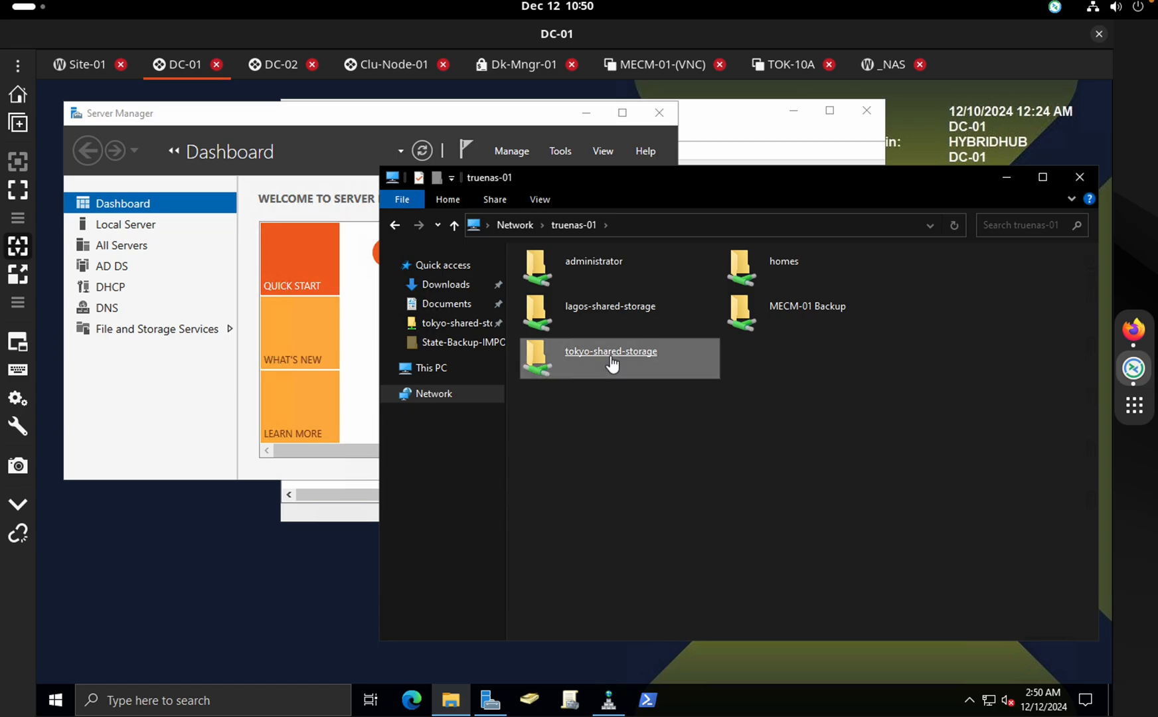
{"action": "left_click", "coordinate": [395, 225]}
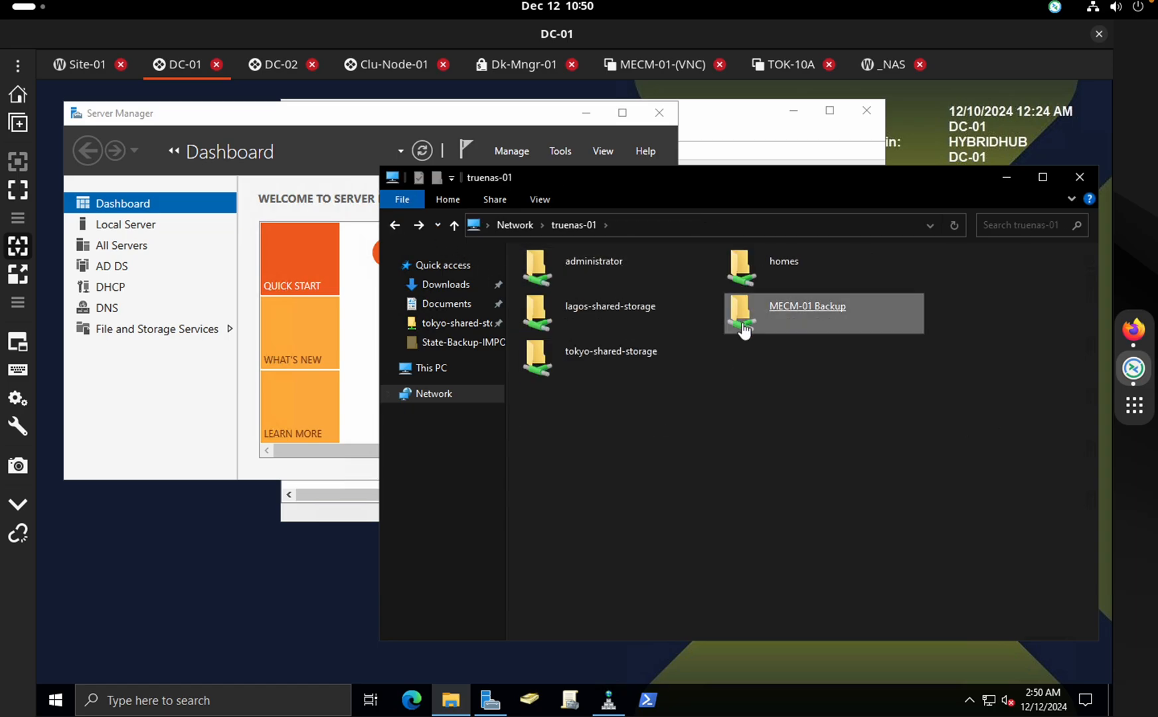
{"action": "double_click", "coordinate": [739, 320]}
{"action": "double_click", "coordinate": [648, 276]}
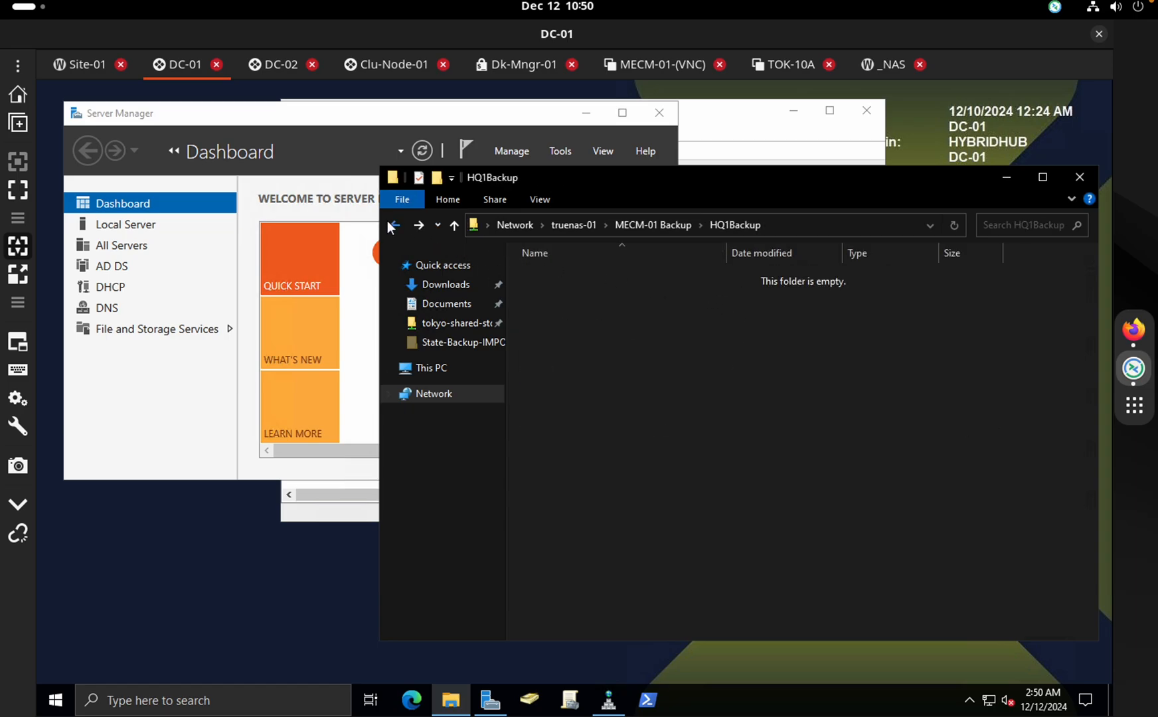
{"action": "left_click", "coordinate": [394, 225]}
{"action": "left_click", "coordinate": [395, 225]}
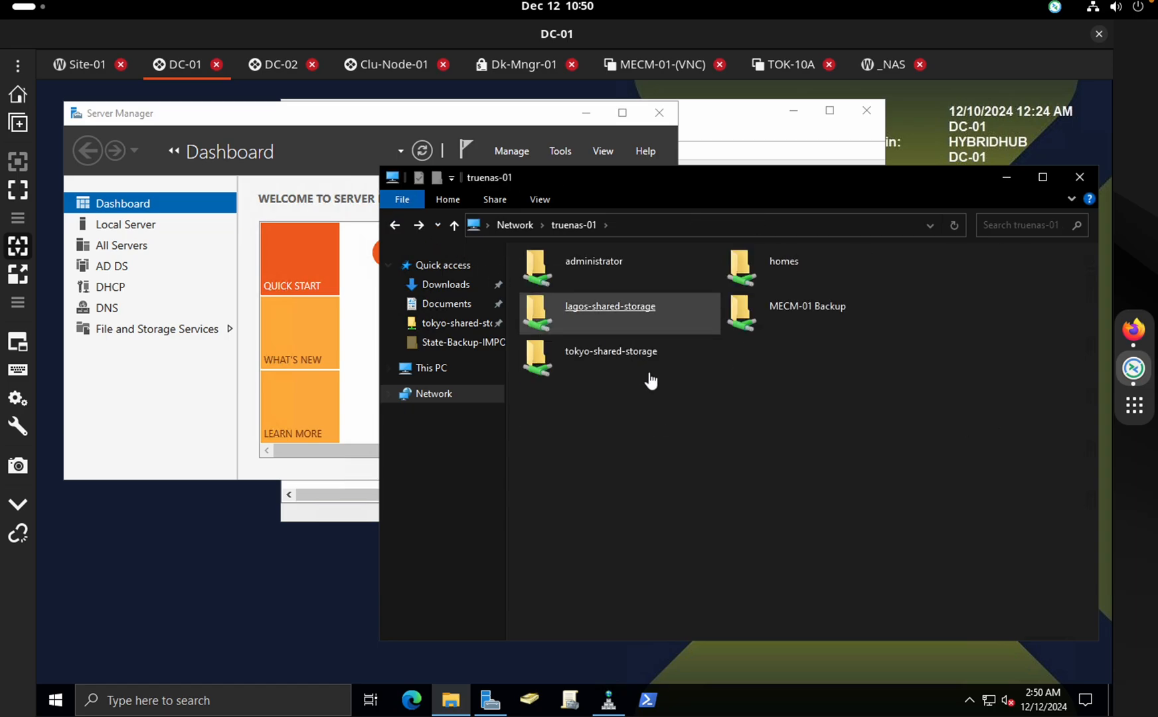
Delete the MECM-01 Backup folder from tokyo-shared-storage's State-Backup-IMPORTANT folder
{"action": "double_click", "coordinate": [615, 363]}
{"action": "double_click", "coordinate": [587, 396]}
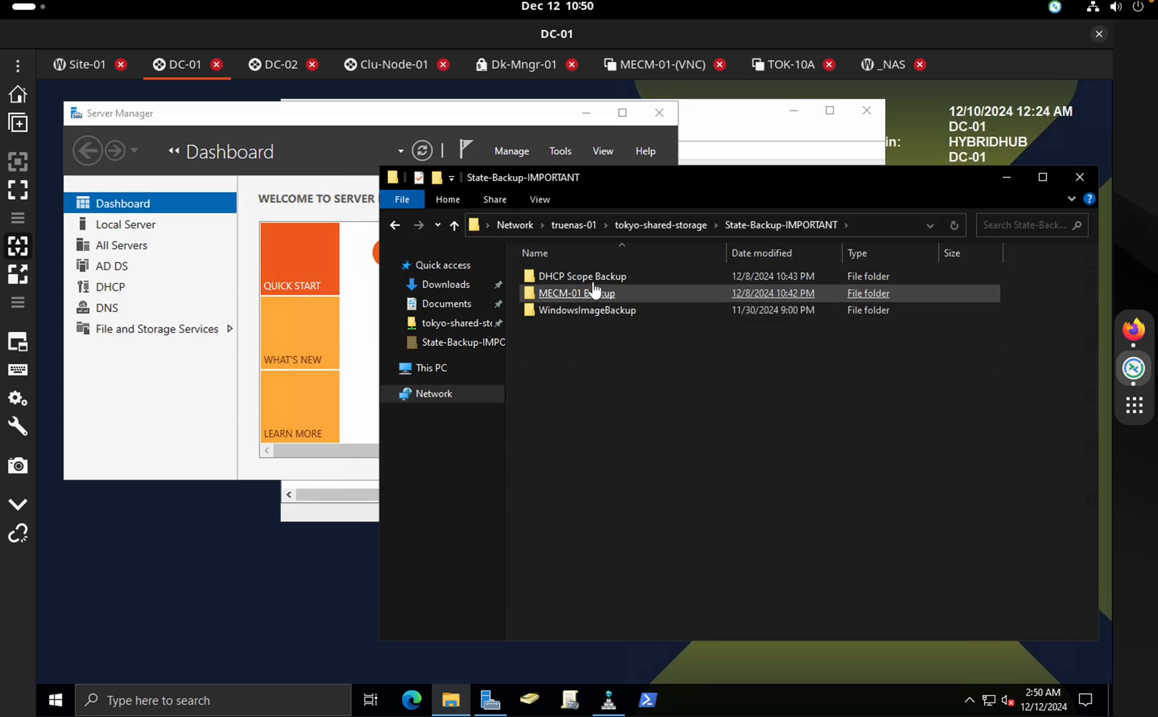
{"action": "double_click", "coordinate": [589, 296]}
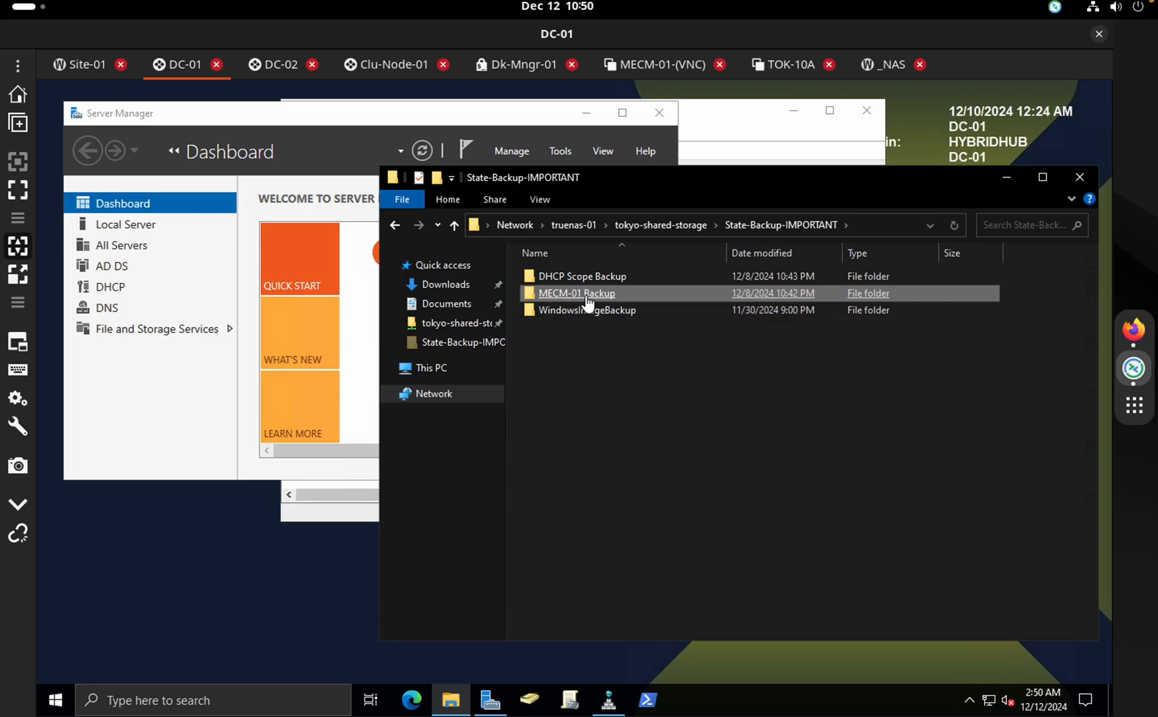
{"action": "left_click", "coordinate": [394, 226]}
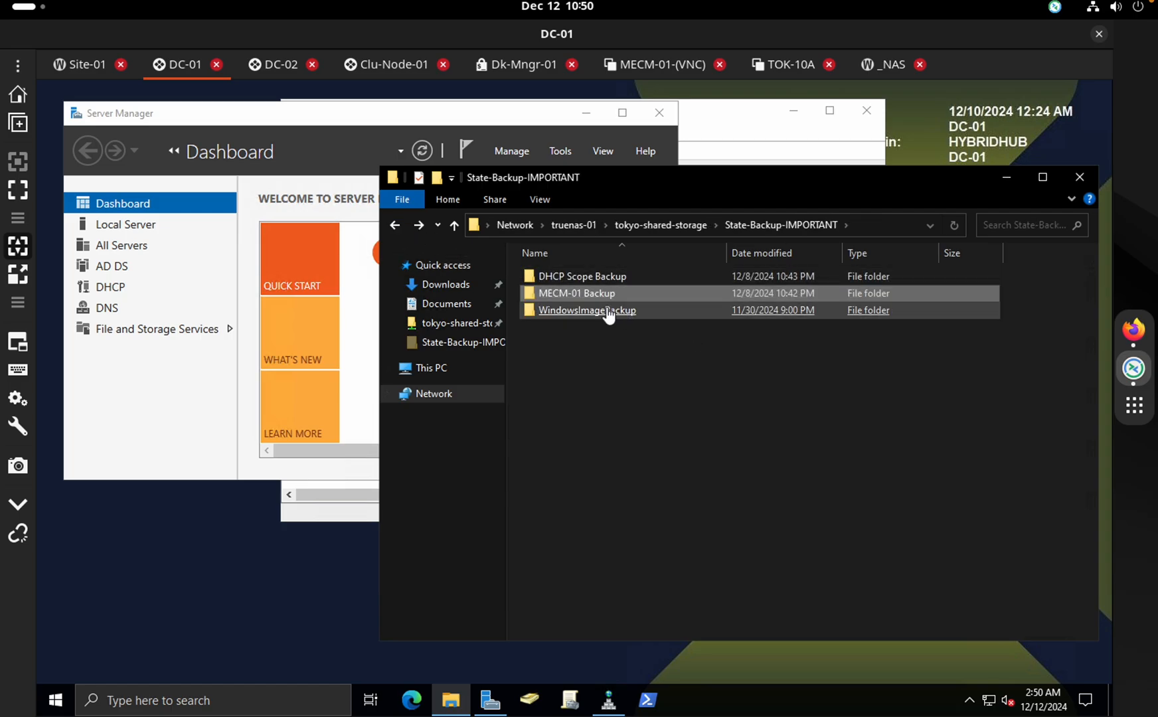
{"action": "right_click", "coordinate": [582, 286]}
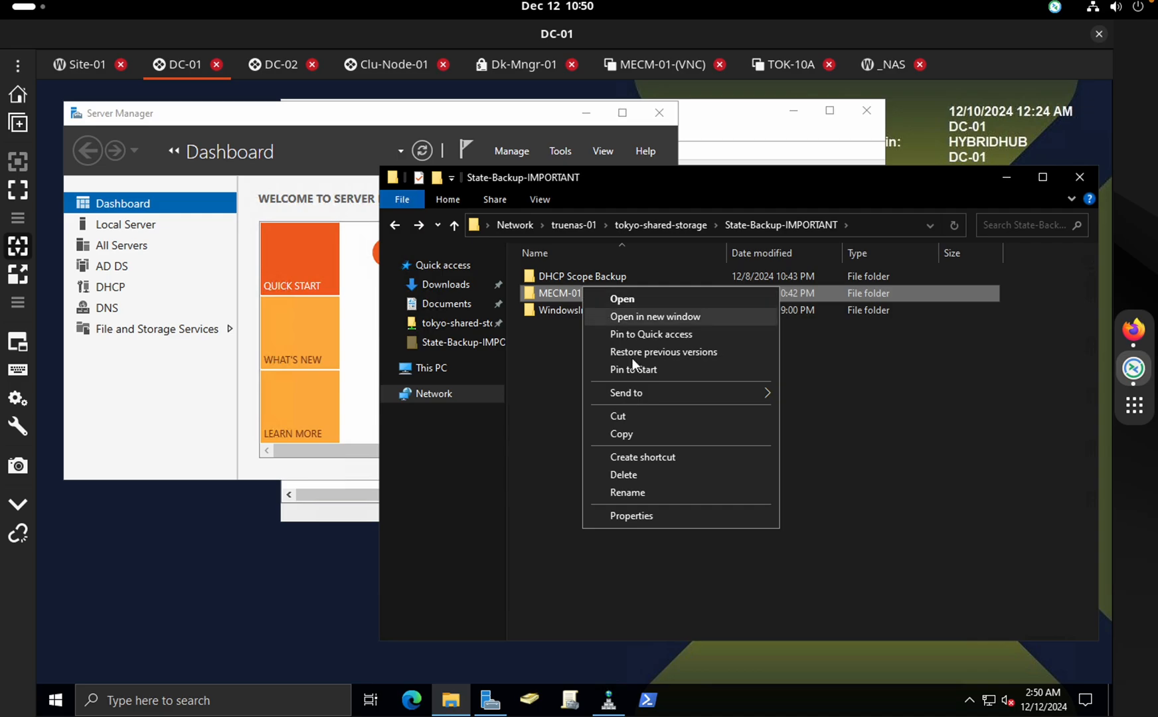
{"action": "left_click", "coordinate": [632, 476]}
{"action": "left_click", "coordinate": [638, 455]}
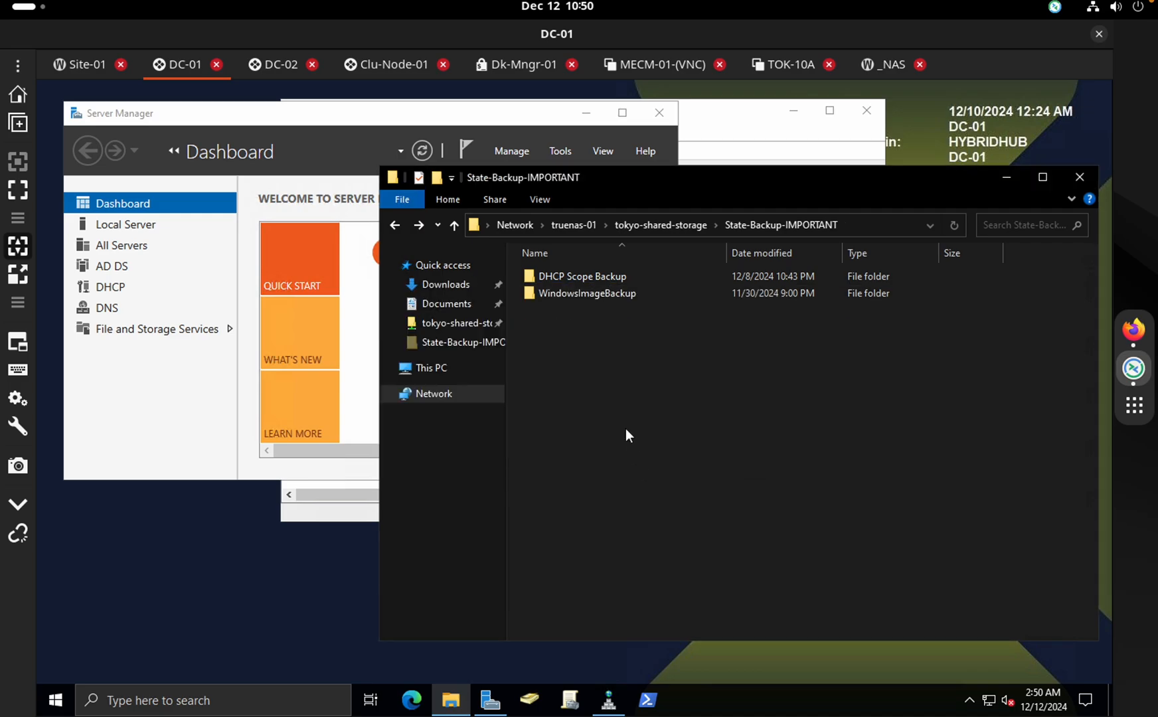
{"action": "double_click", "coordinate": [562, 294]}
{"action": "double_click", "coordinate": [551, 277]}
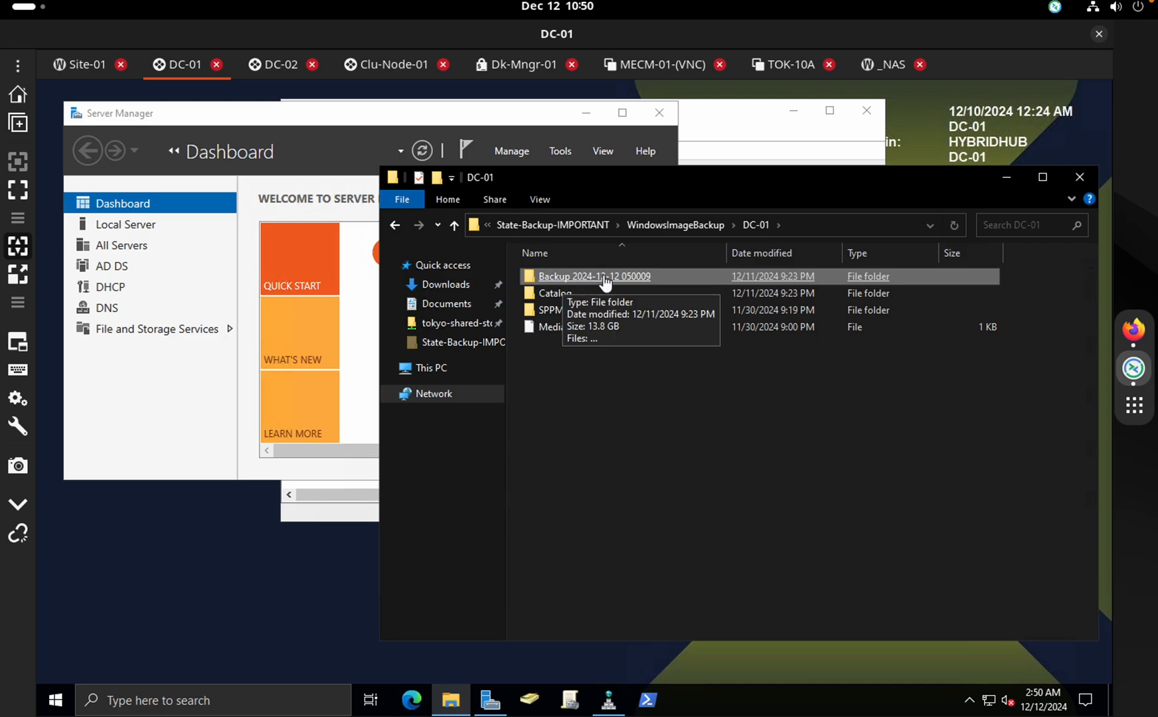
{"action": "double_click", "coordinate": [604, 278]}
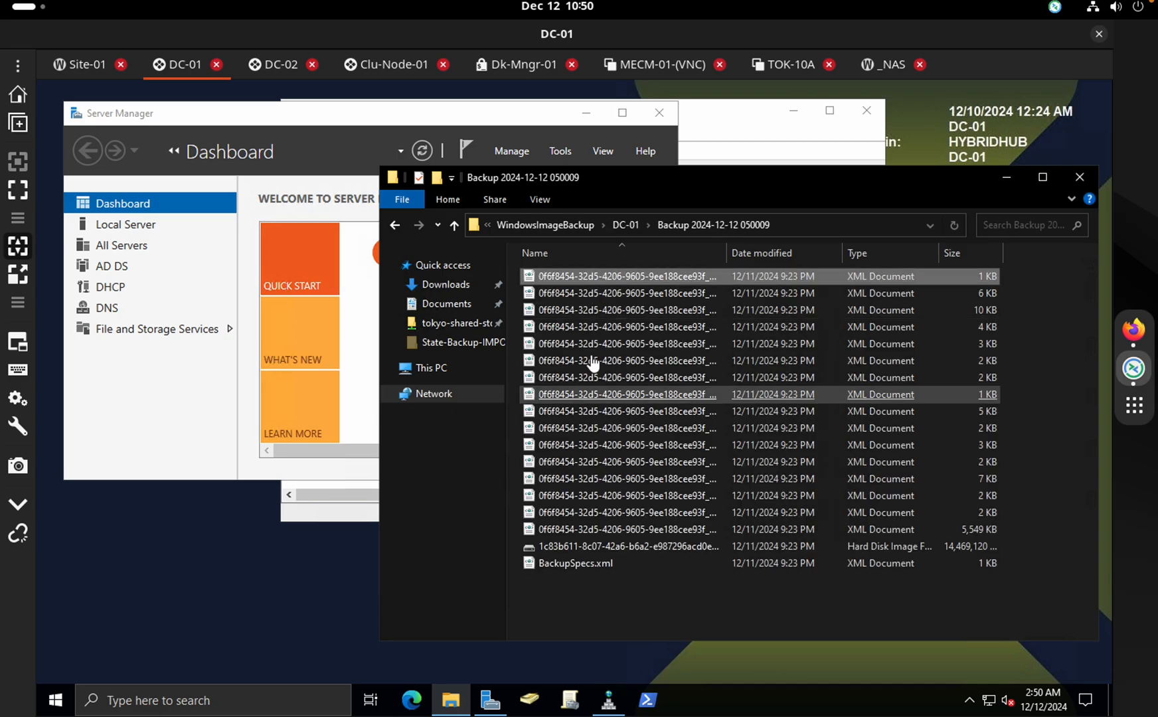
{"action": "left_click", "coordinate": [162, 415]}
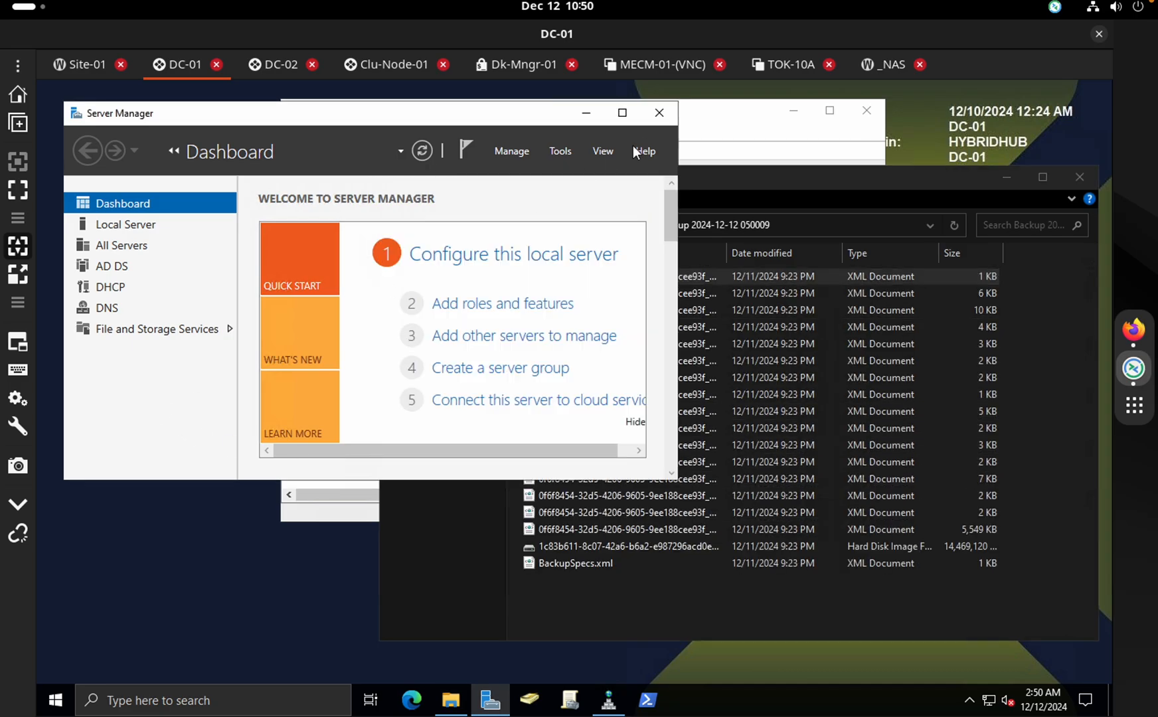
Launch Windows Server Backup and review the 12/10/2024 9:00 PM backup entry
{"action": "left_click", "coordinate": [560, 151]}
{"action": "scroll", "coordinate": [658, 542], "scroll_direction": "down", "scroll_amount": 2}
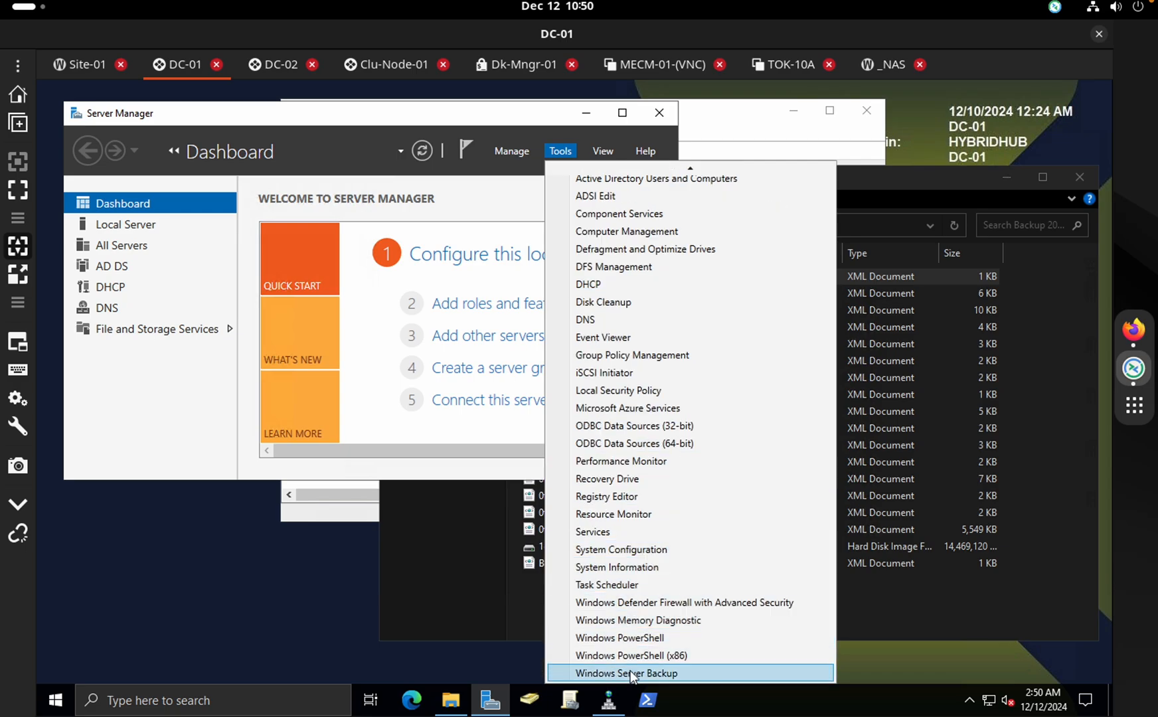
{"action": "left_click", "coordinate": [630, 673]}
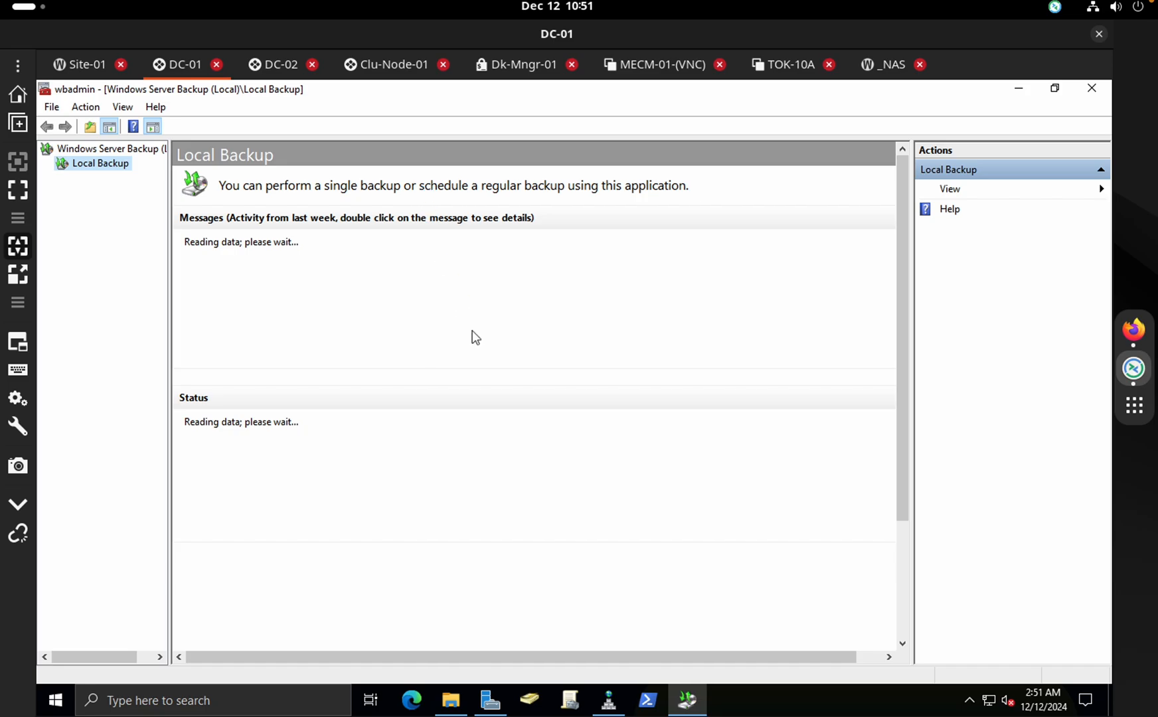
{"action": "left_click", "coordinate": [407, 282]}
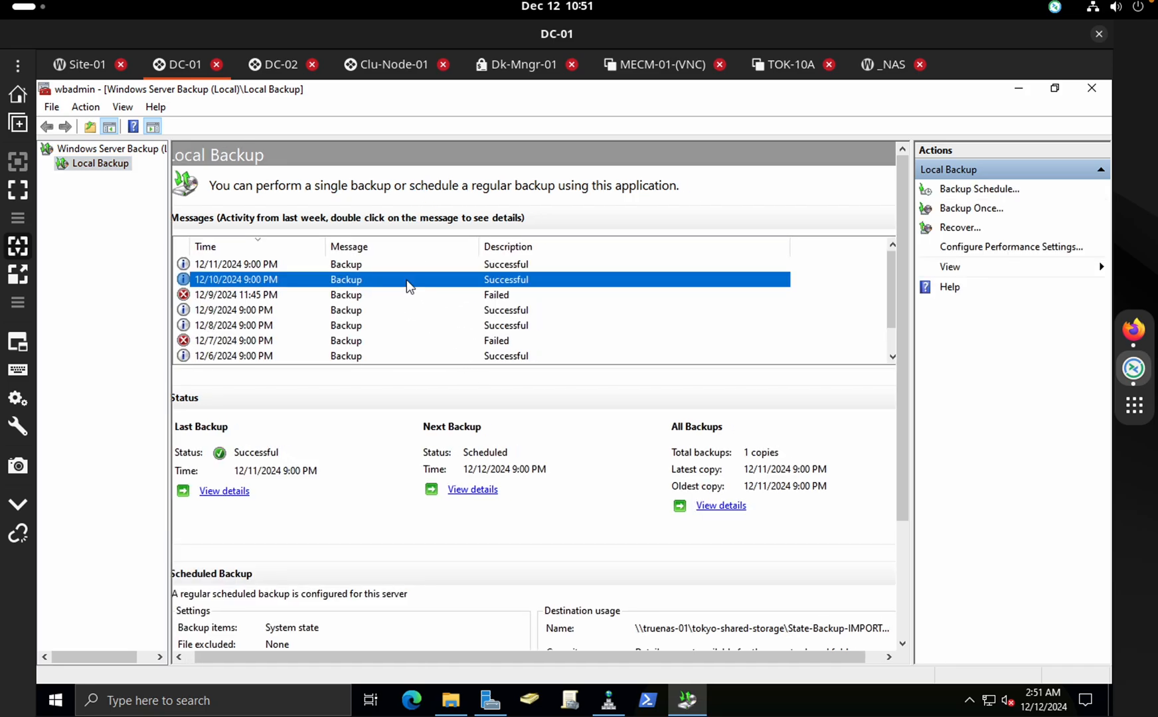
{"action": "scroll", "coordinate": [506, 328], "scroll_direction": "down", "scroll_amount": 1}
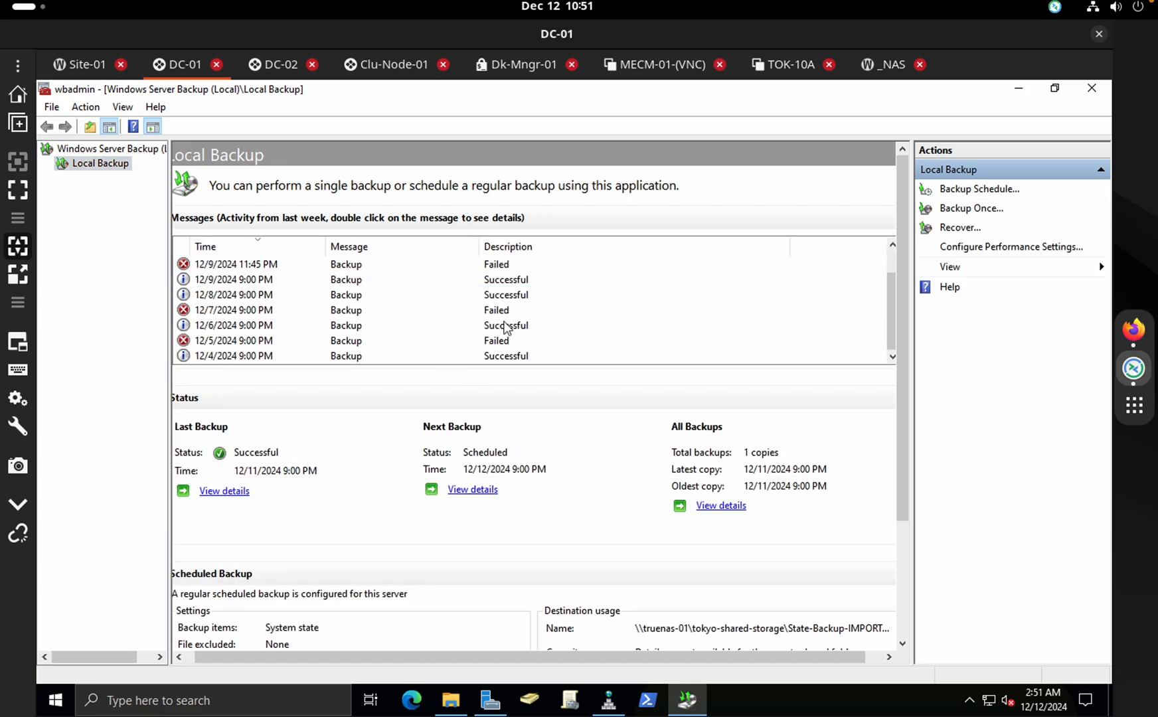
{"action": "scroll", "coordinate": [606, 454], "scroll_direction": "down", "scroll_amount": 2}
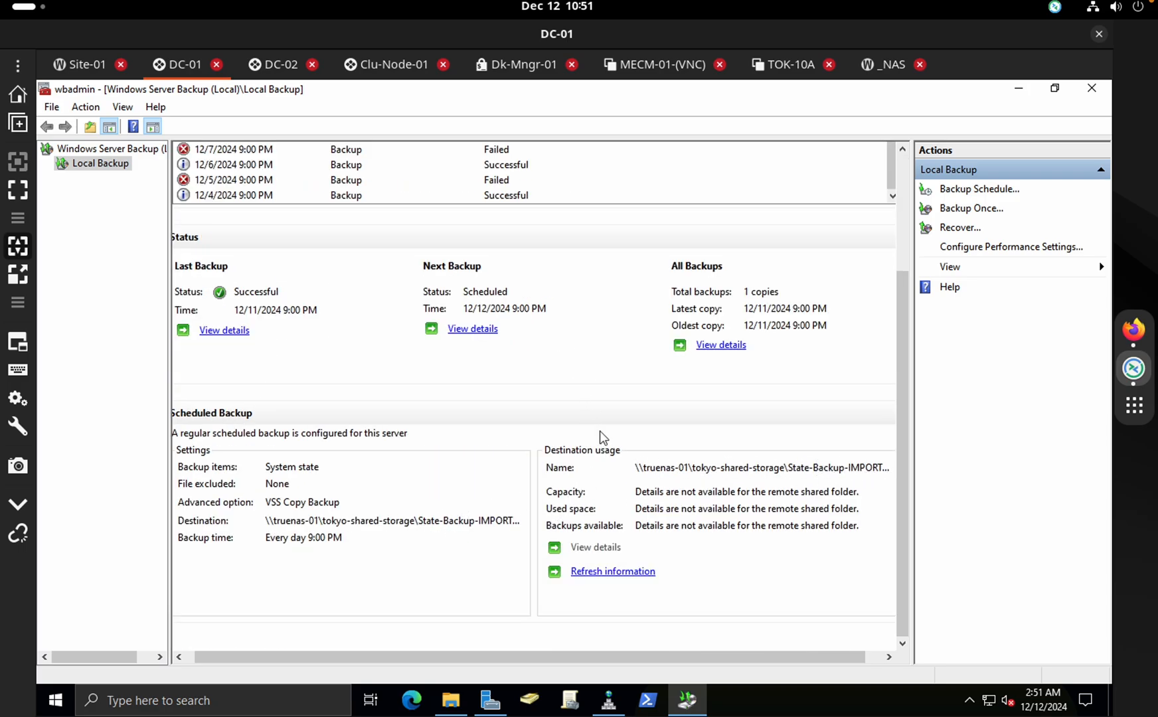
Navigate Explorer back to WindowsImageBackup, then close Windows Server Backup and Explorer
{"action": "left_click", "coordinate": [1055, 89]}
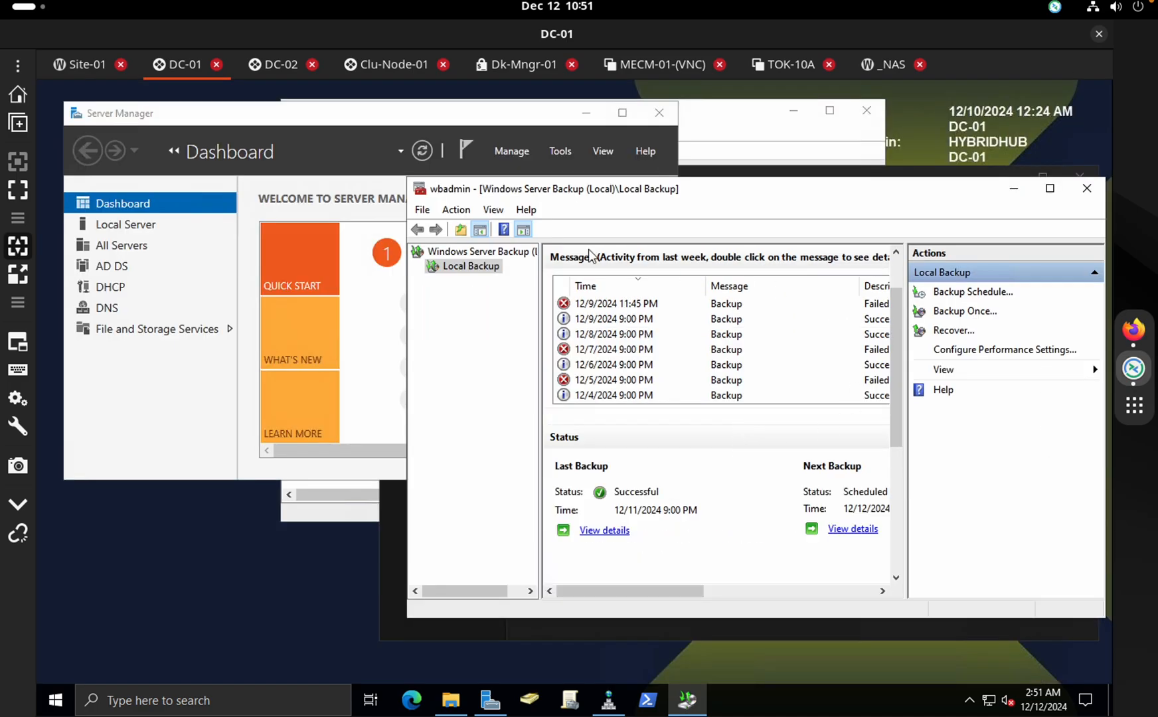
{"action": "left_click_drag", "start_coordinate": [699, 188], "coordinate": [630, 262]}
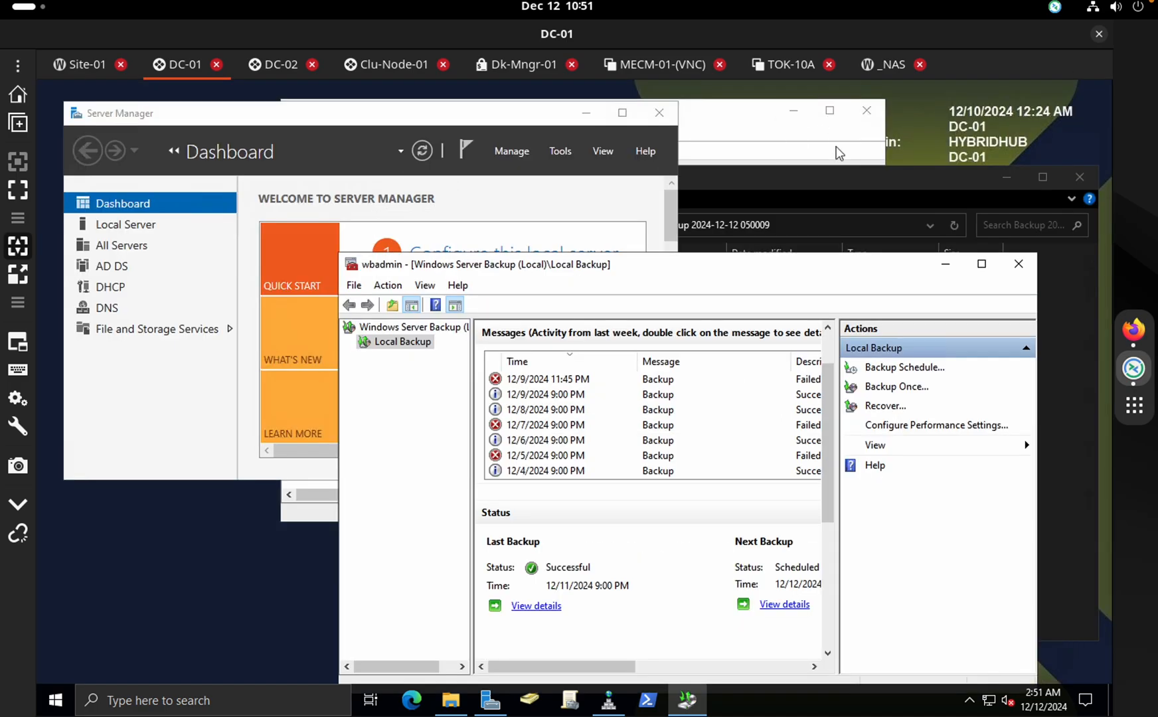
{"action": "left_click", "coordinate": [876, 177]}
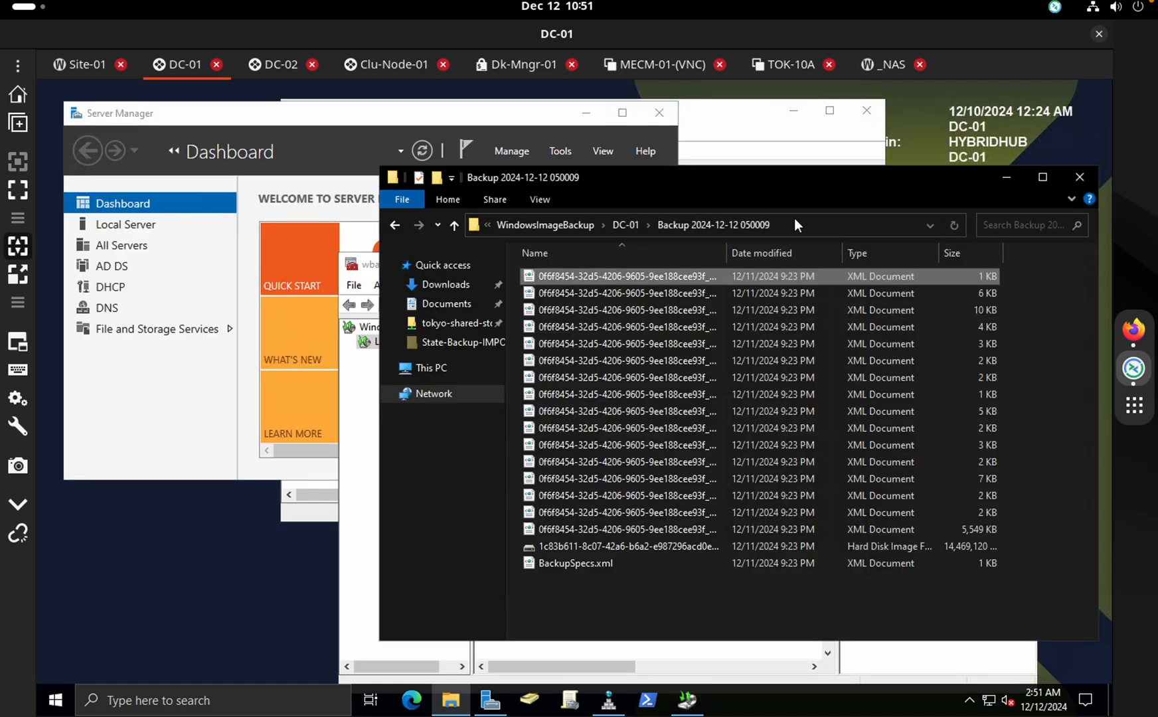
{"action": "left_click", "coordinate": [396, 225]}
{"action": "left_click", "coordinate": [395, 226]}
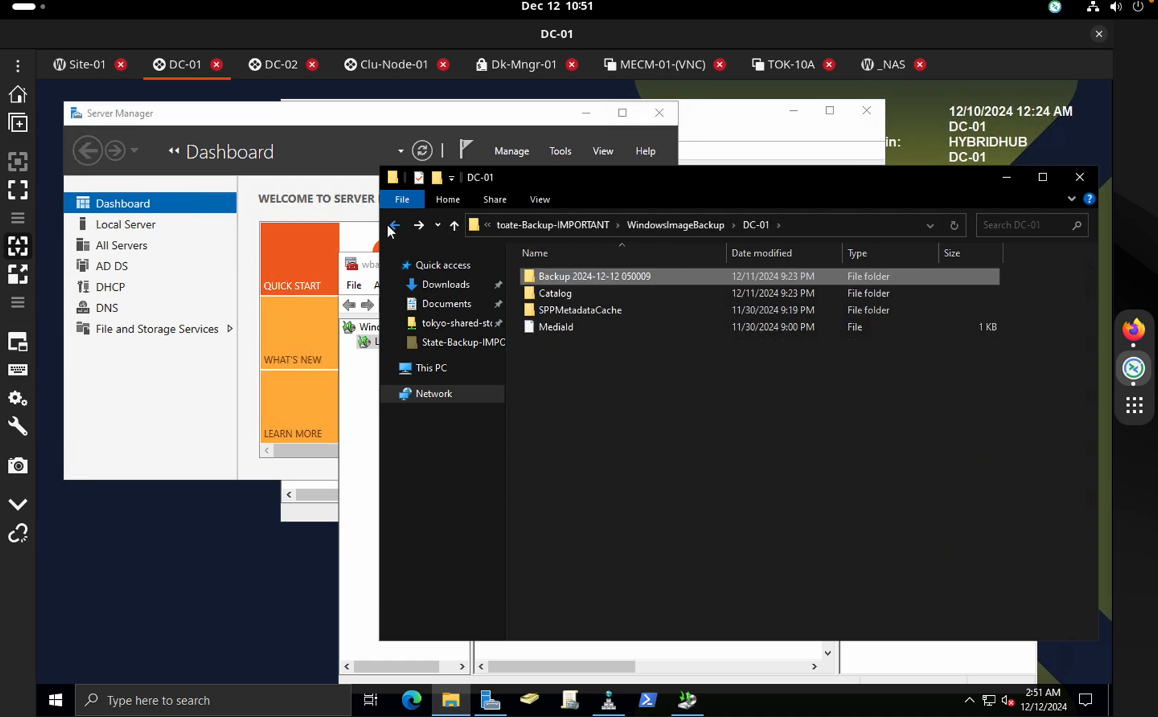
{"action": "left_click", "coordinate": [373, 568]}
{"action": "left_click", "coordinate": [1019, 265]}
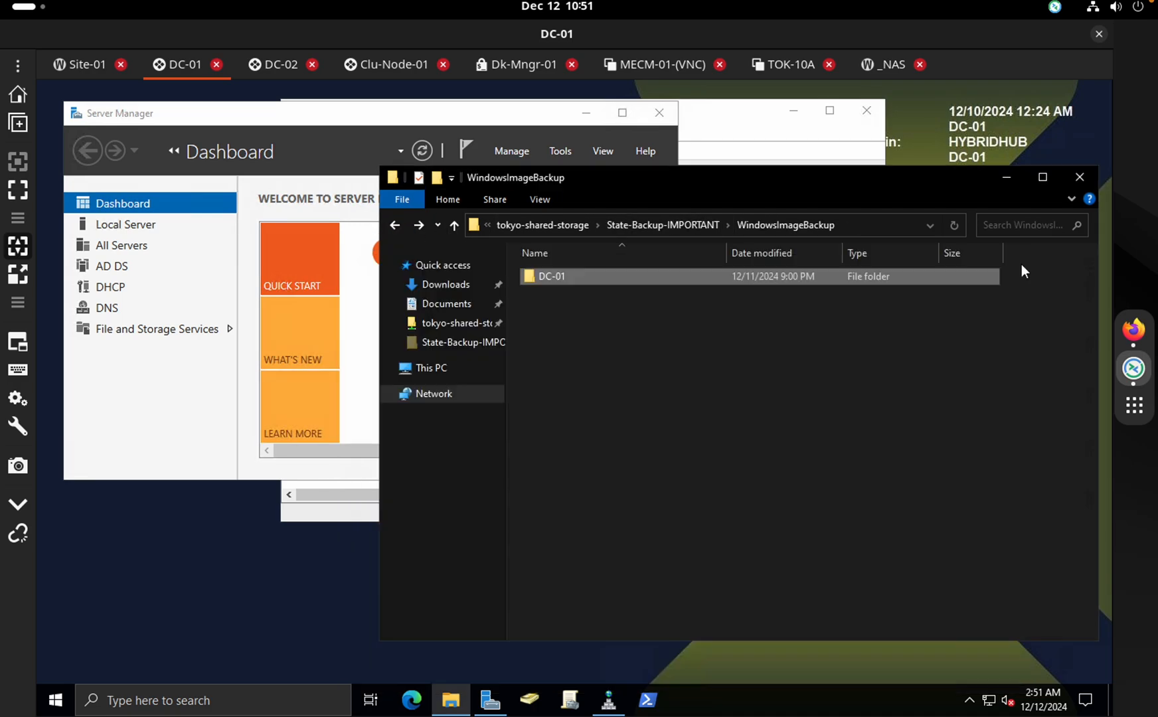
{"action": "left_click", "coordinate": [1083, 181]}
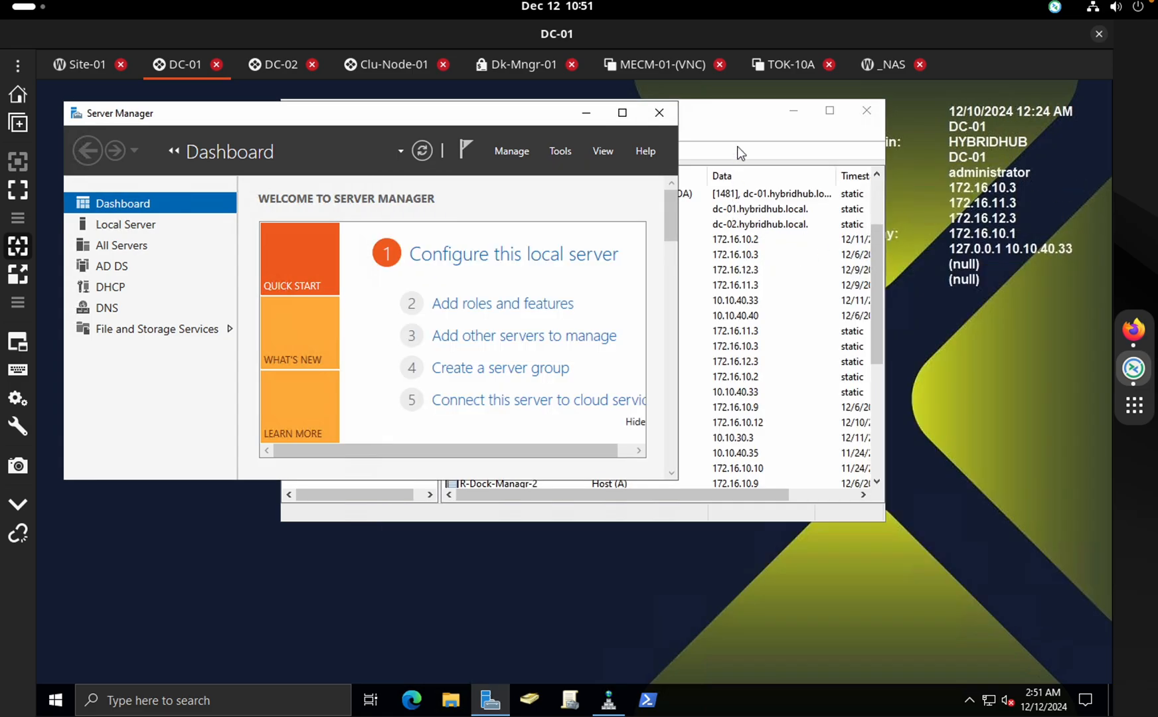
View the EVE network topology in the browser workspace
{"action": "left_click", "coordinate": [743, 118]}
{"action": "left_click_drag", "start_coordinate": [717, 119], "coordinate": [804, 232]}
{"action": "key", "text": "ctrl+Right"}
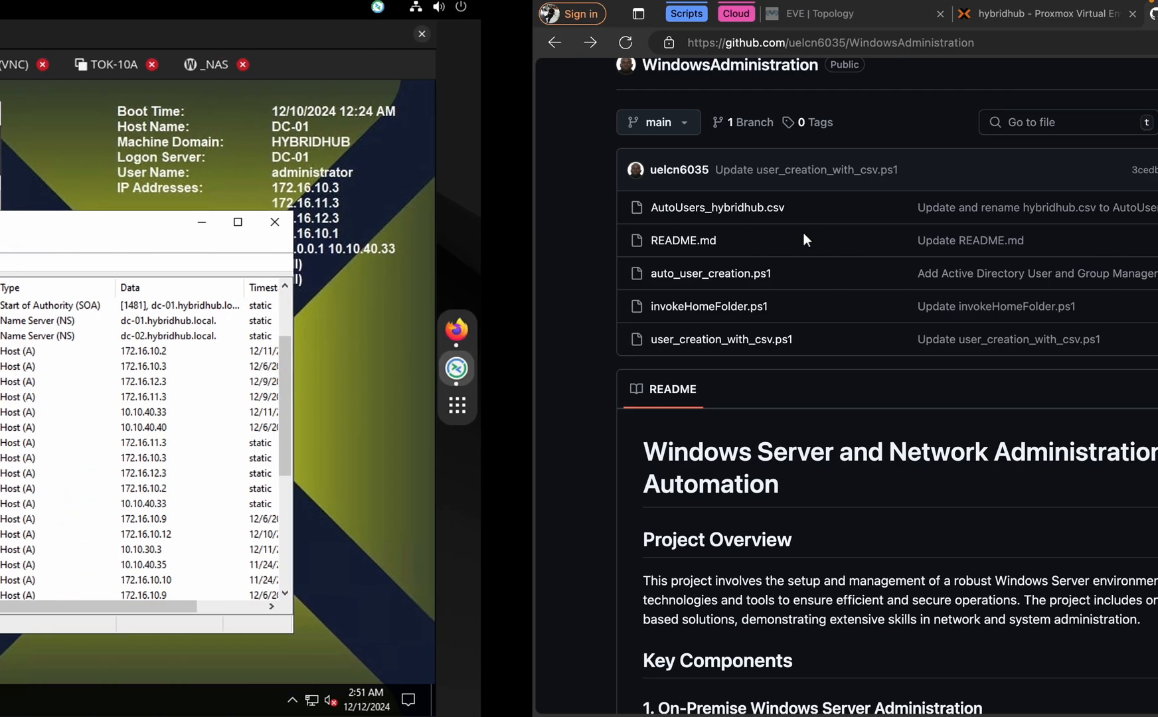
{"action": "left_click", "coordinate": [298, 27]}
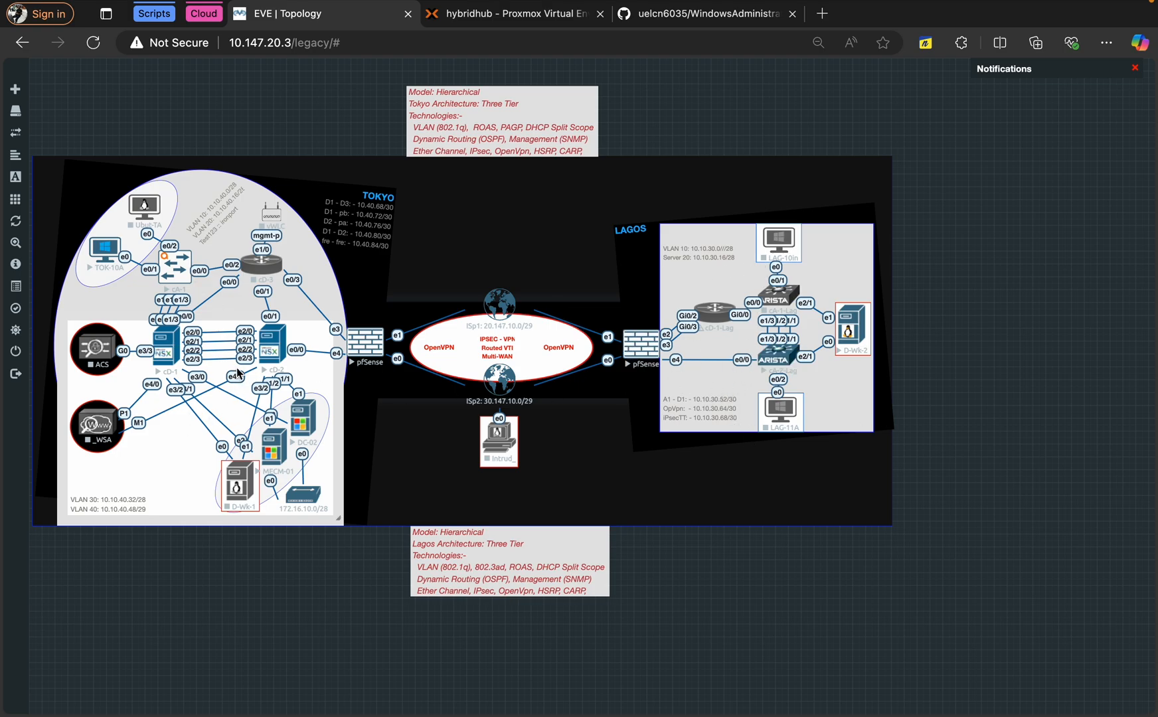
{"action": "key", "text": "ctrl+Left"}
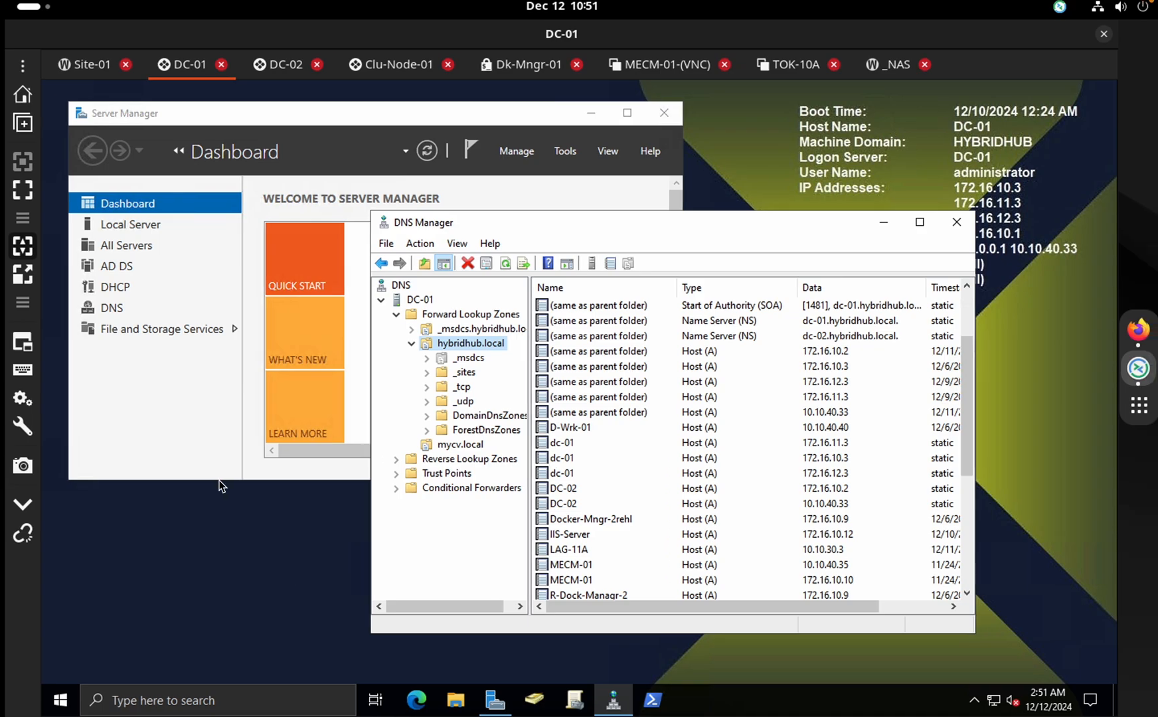
Check the Site-01 Proxmox connection, then close DNS Manager on DC-01
{"action": "left_click", "coordinate": [91, 63]}
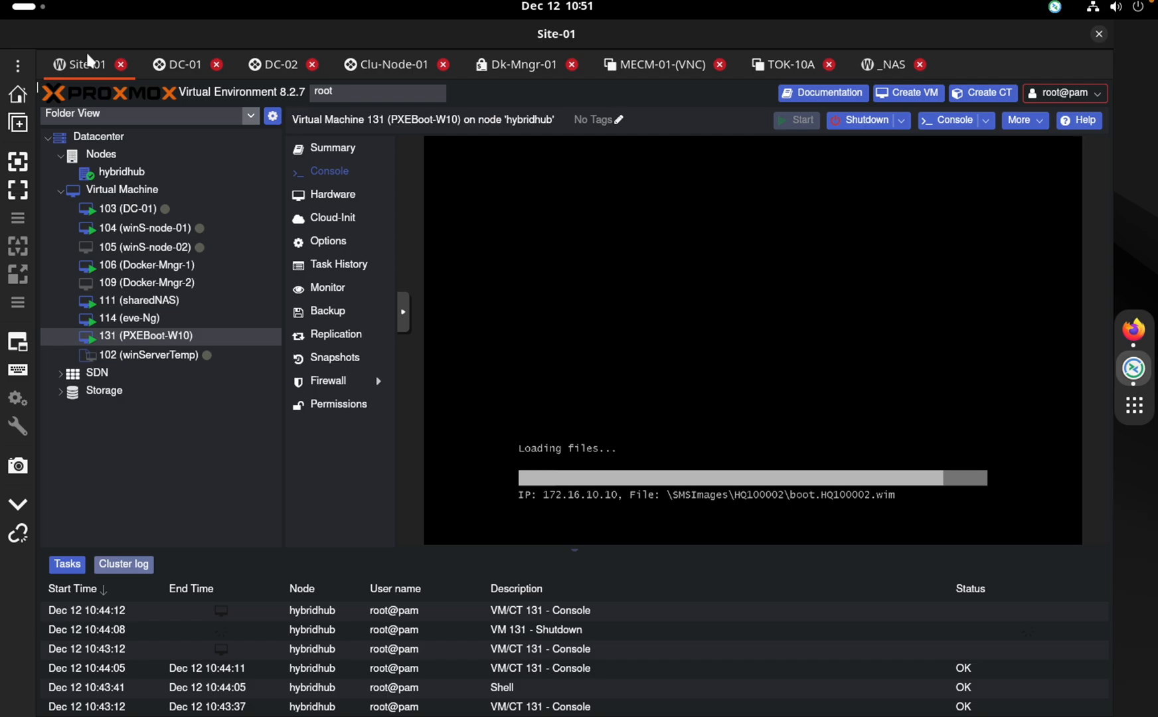
{"action": "left_click", "coordinate": [181, 64]}
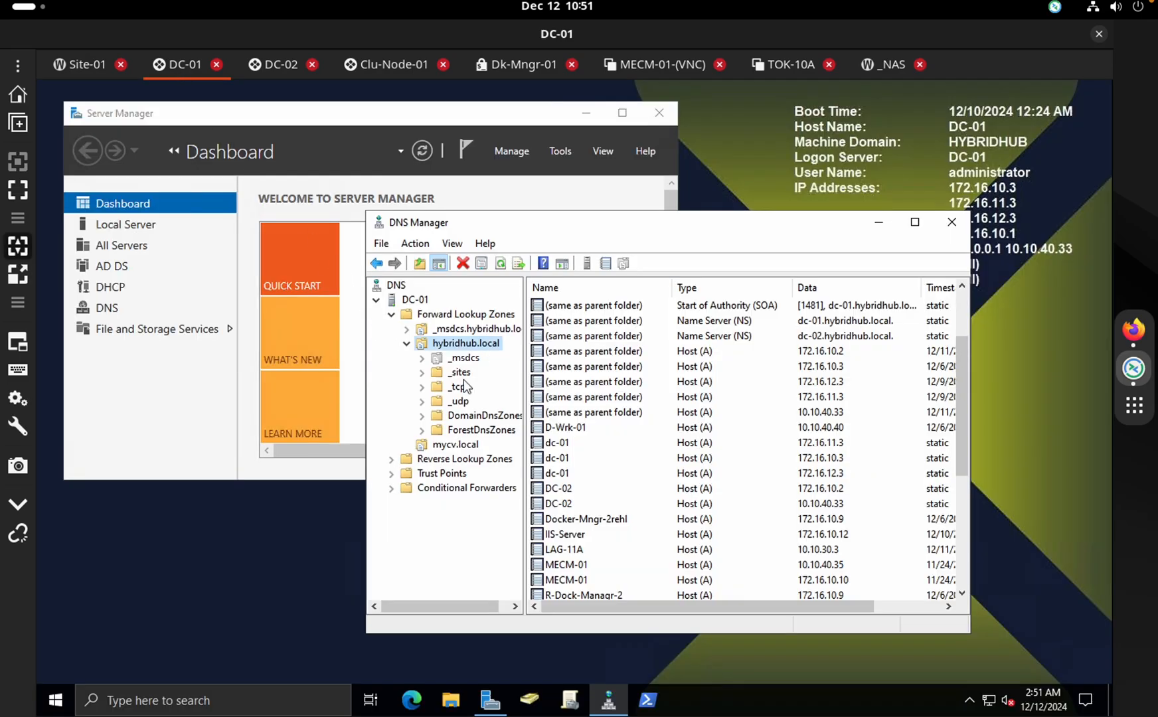
{"action": "left_click", "coordinate": [950, 222]}
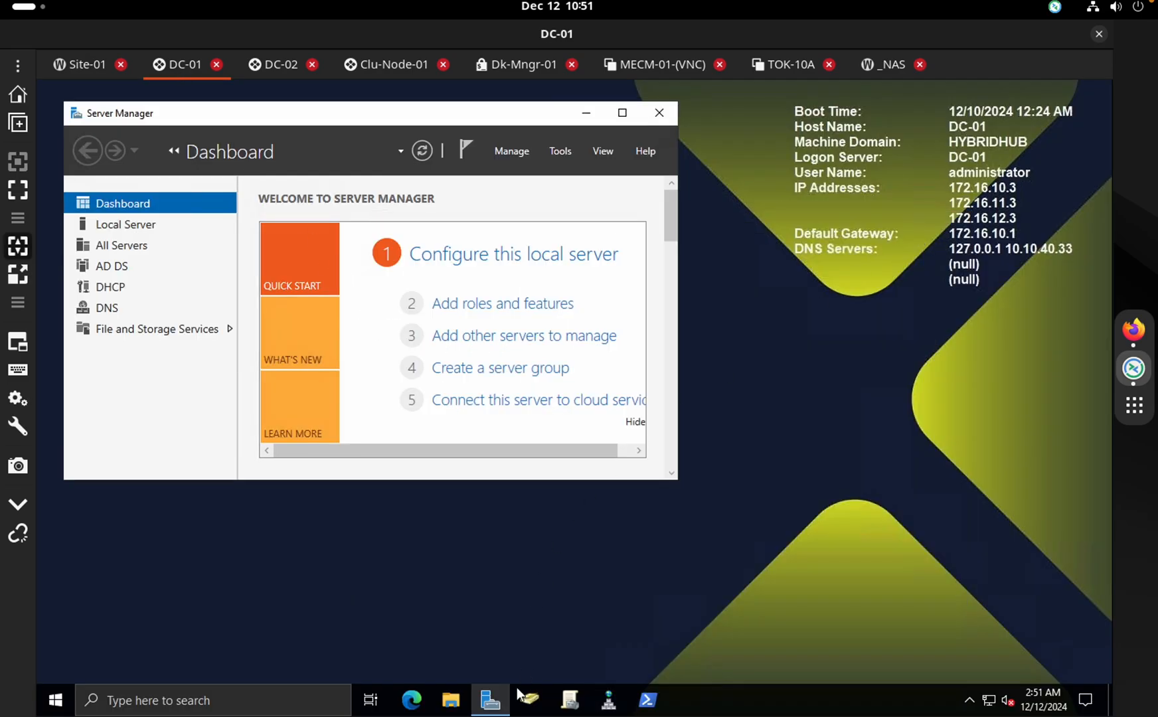
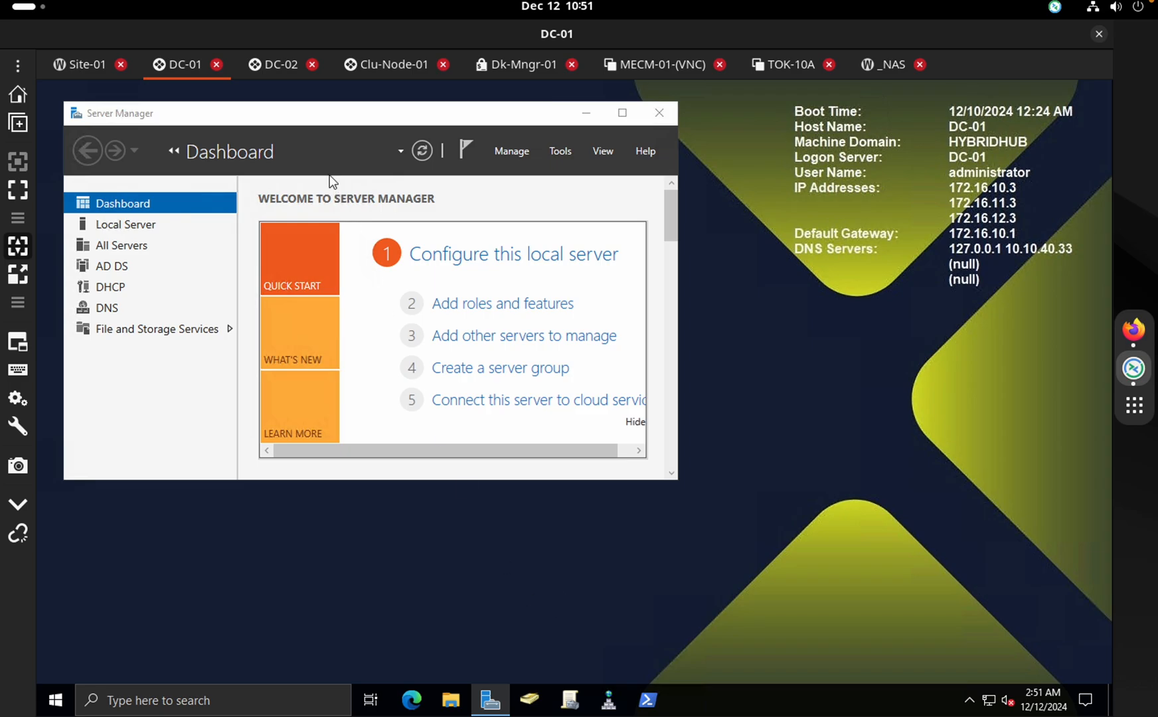
On DC-02, expand Home > HQ-Tokyo > Loc-Servers and list the Linux and Windows OUs
{"action": "left_click", "coordinate": [279, 66]}
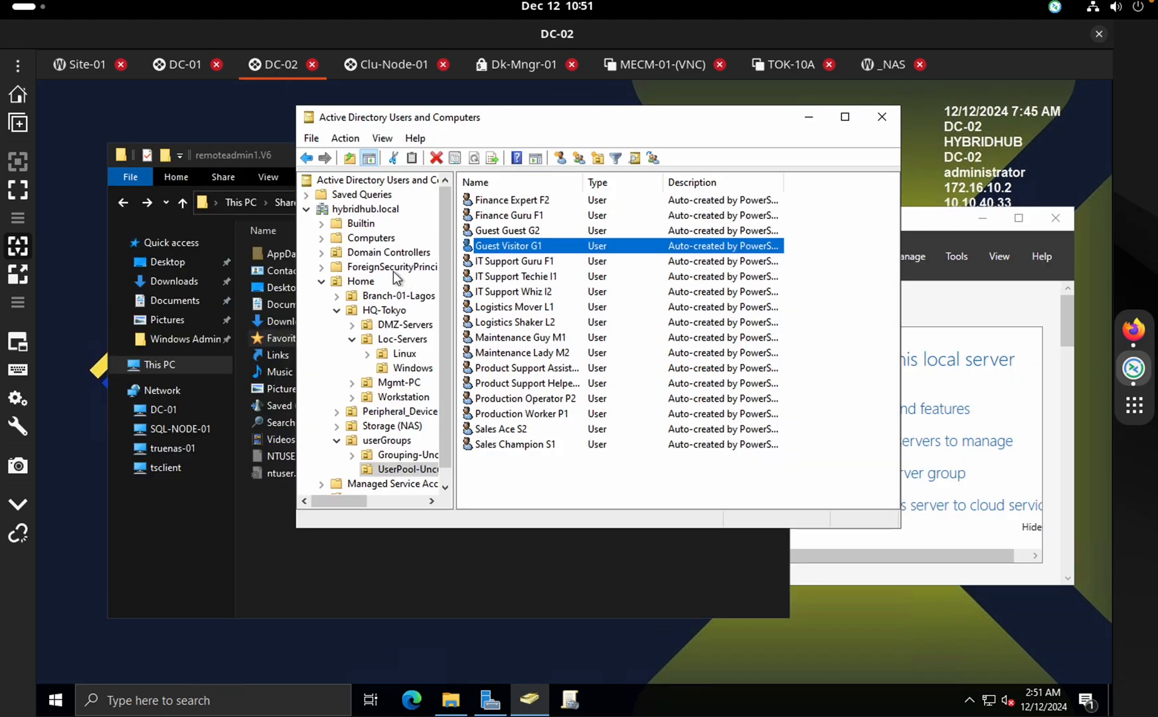
{"action": "left_click", "coordinate": [375, 297]}
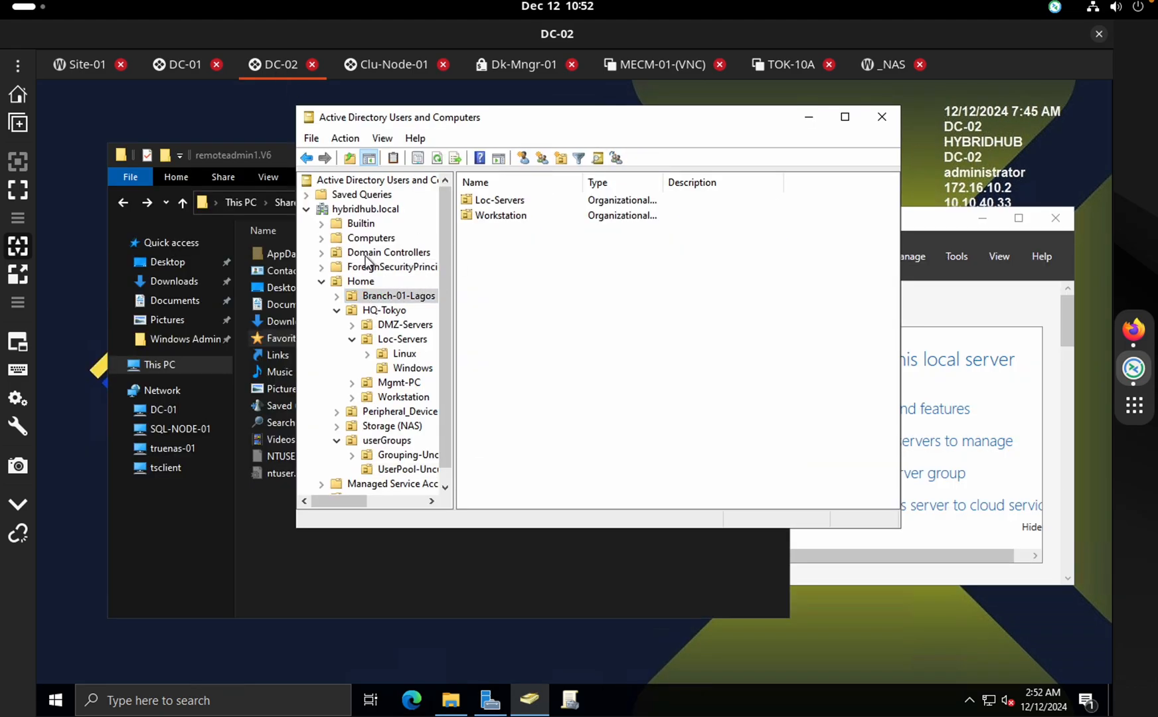
{"action": "left_click", "coordinate": [325, 281]}
{"action": "left_click", "coordinate": [325, 281]}
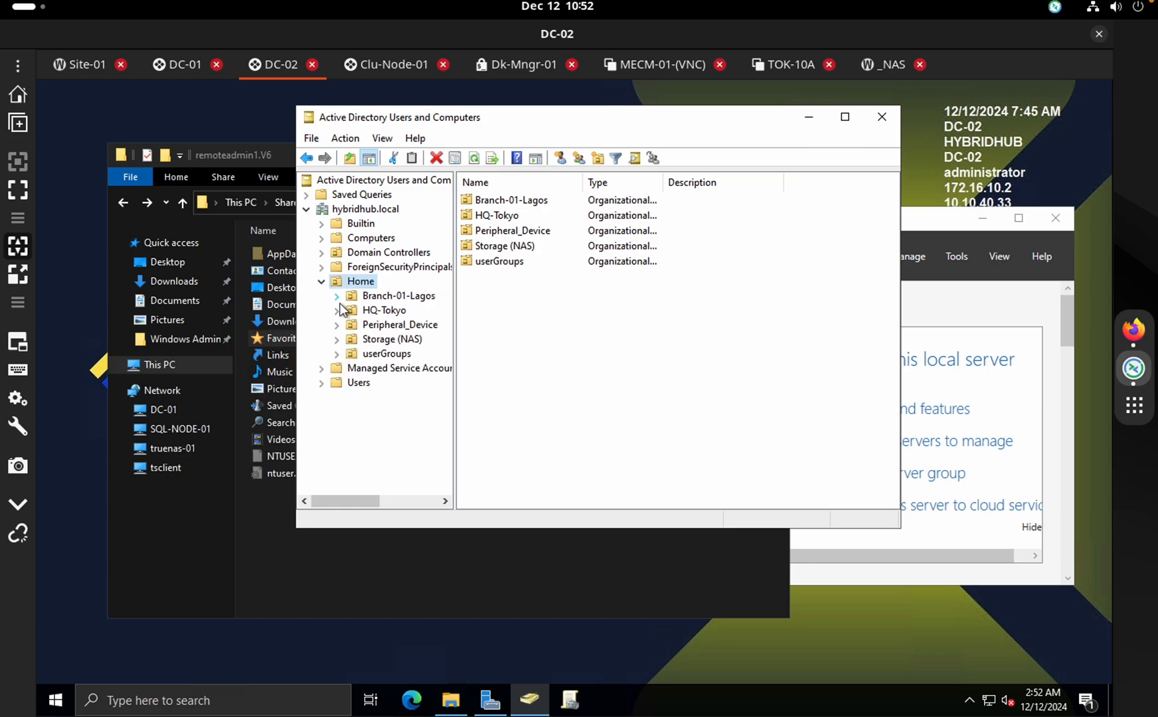
{"action": "left_click", "coordinate": [337, 310]}
{"action": "left_click", "coordinate": [352, 339]}
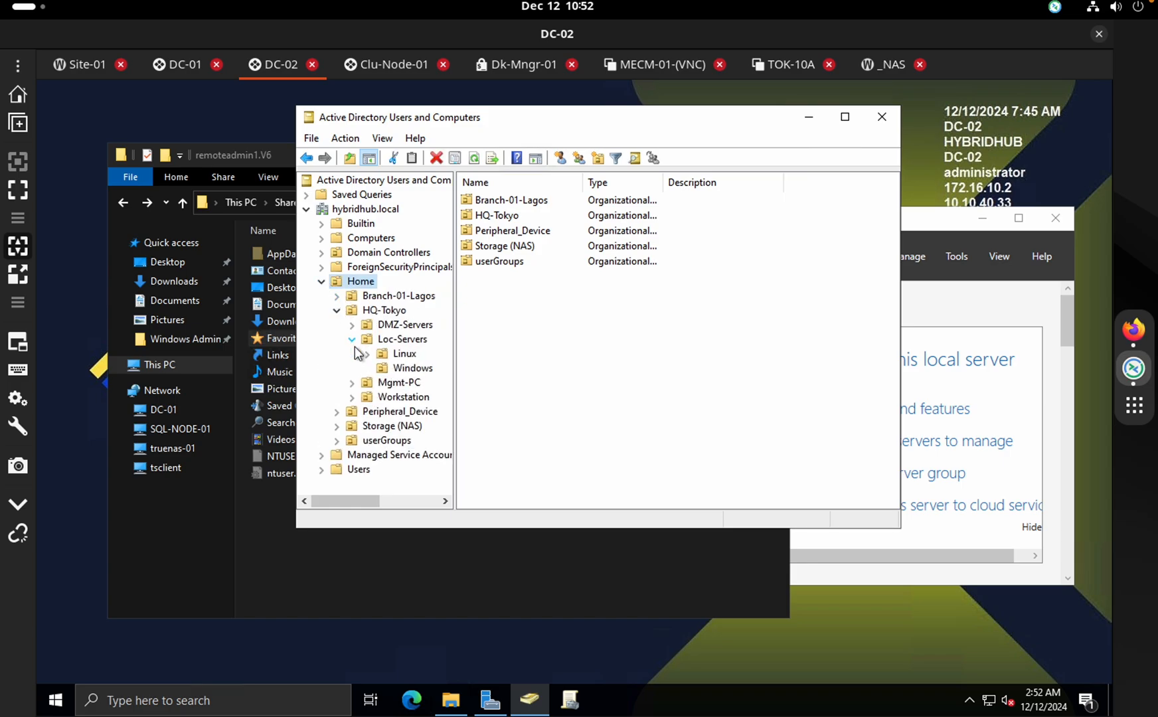
{"action": "left_click", "coordinate": [367, 357]}
{"action": "left_click", "coordinate": [387, 358]}
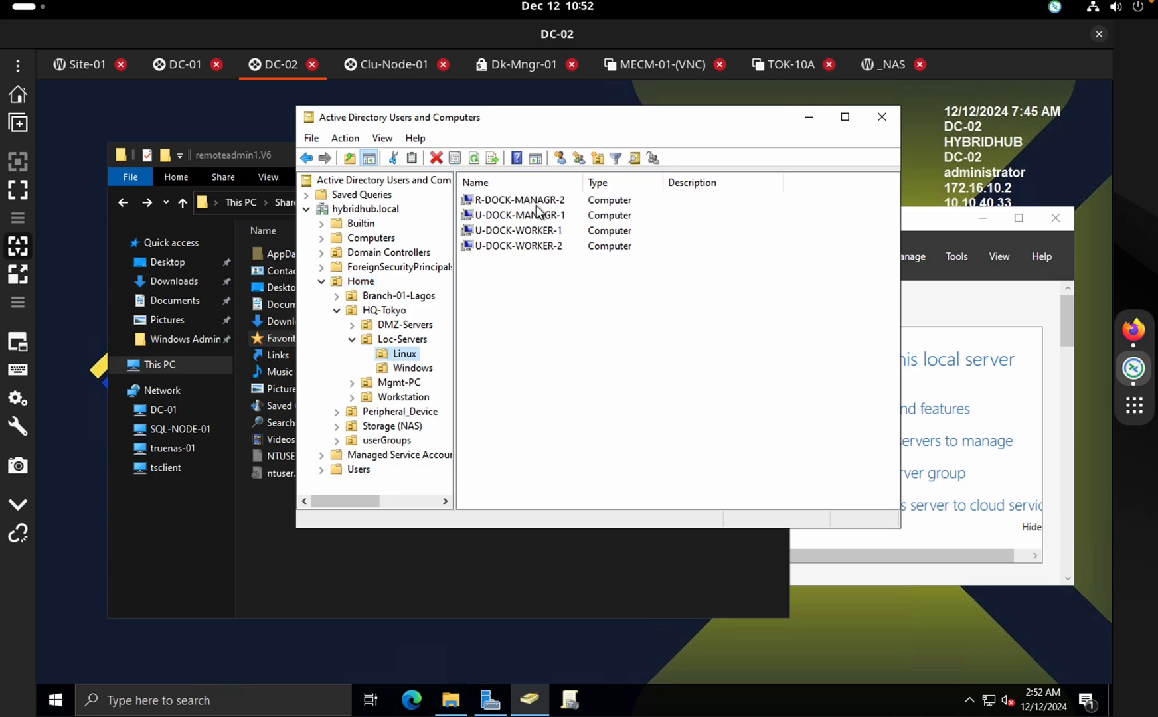
{"action": "left_click", "coordinate": [412, 368]}
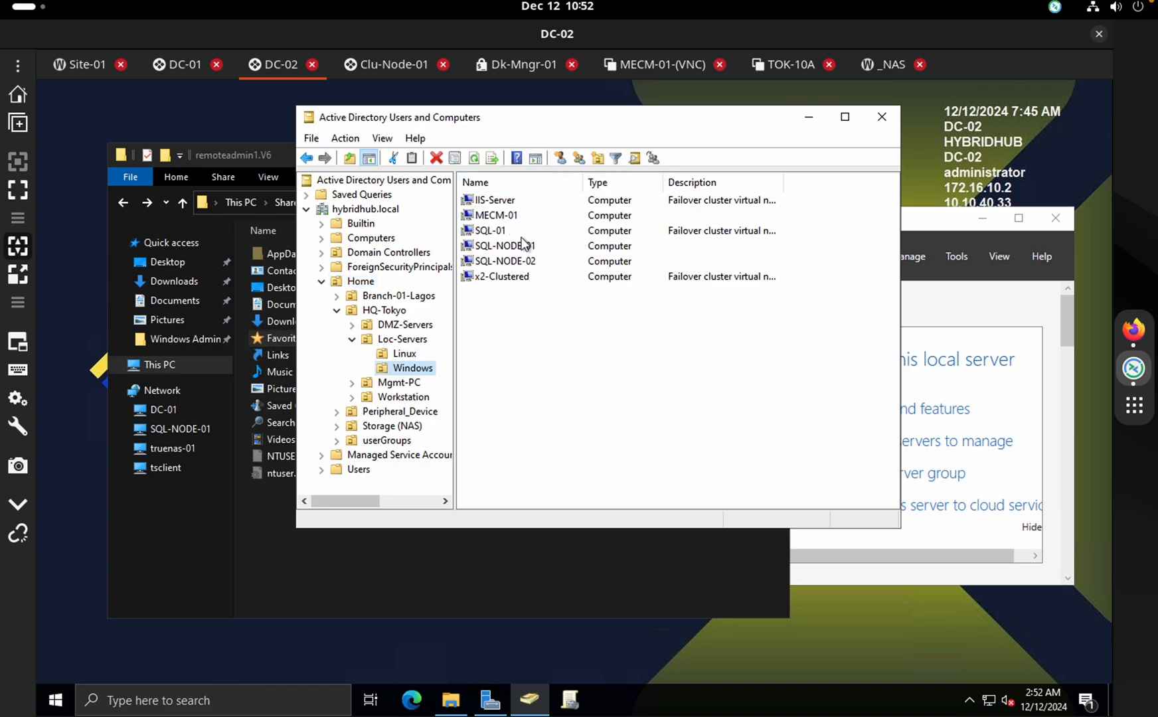
Inspect the Windows OU computers: SQL-NODE-01, SQL-NODE-02, SQL-01, x2-Clustered, IIS-Server and MECM-01
{"action": "left_click", "coordinate": [540, 252]}
{"action": "left_click", "coordinate": [520, 265]}
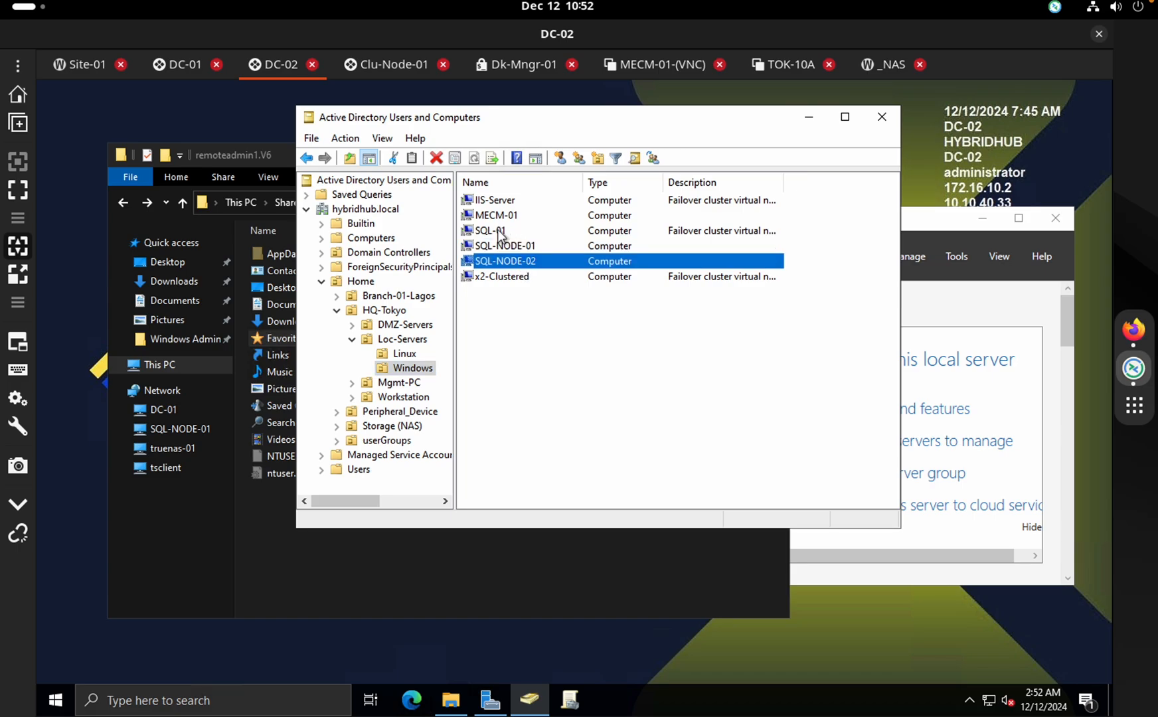
{"action": "left_click", "coordinate": [512, 234]}
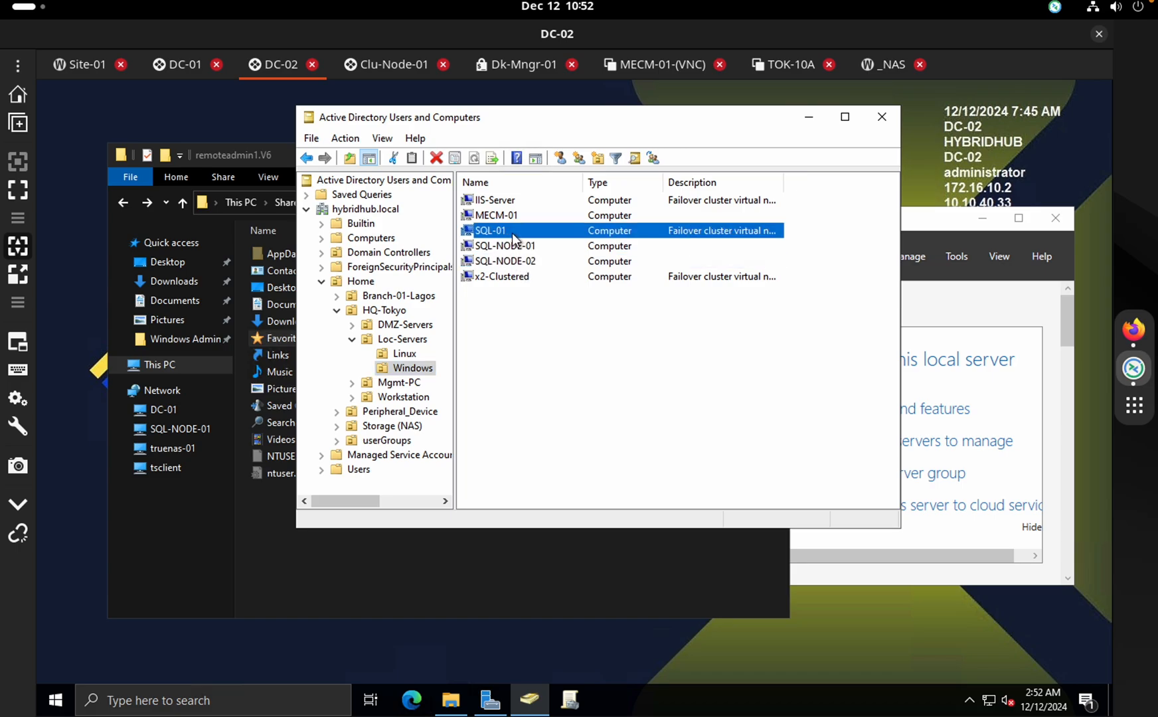
{"action": "left_click", "coordinate": [520, 279]}
{"action": "left_click", "coordinate": [552, 327]}
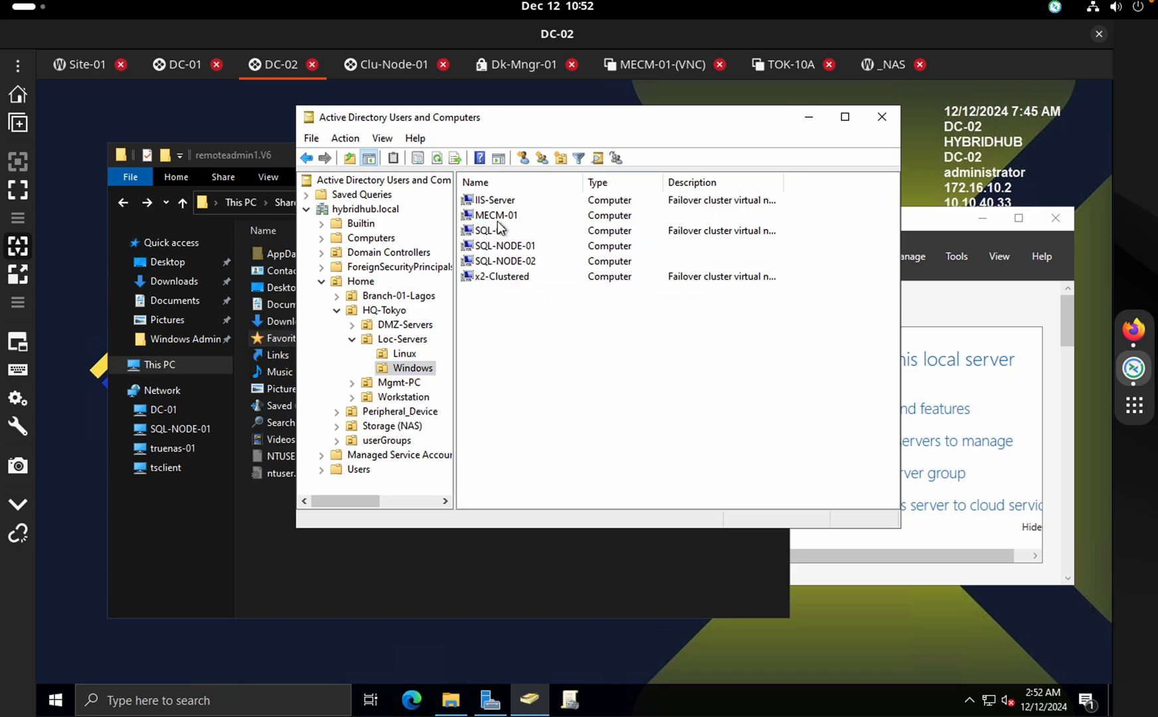
{"action": "left_click", "coordinate": [492, 200]}
{"action": "left_click", "coordinate": [579, 329]}
{"action": "left_click", "coordinate": [536, 215]}
{"action": "left_click", "coordinate": [625, 201]}
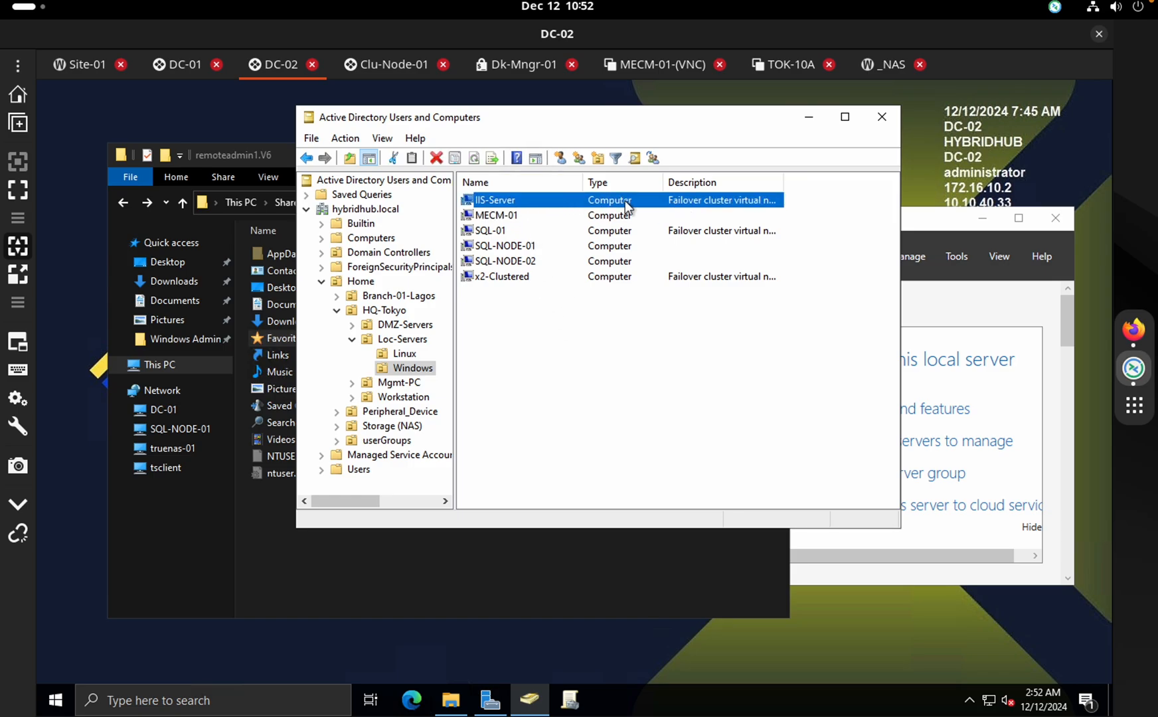
{"action": "left_click", "coordinate": [571, 379]}
{"action": "left_click", "coordinate": [440, 610]}
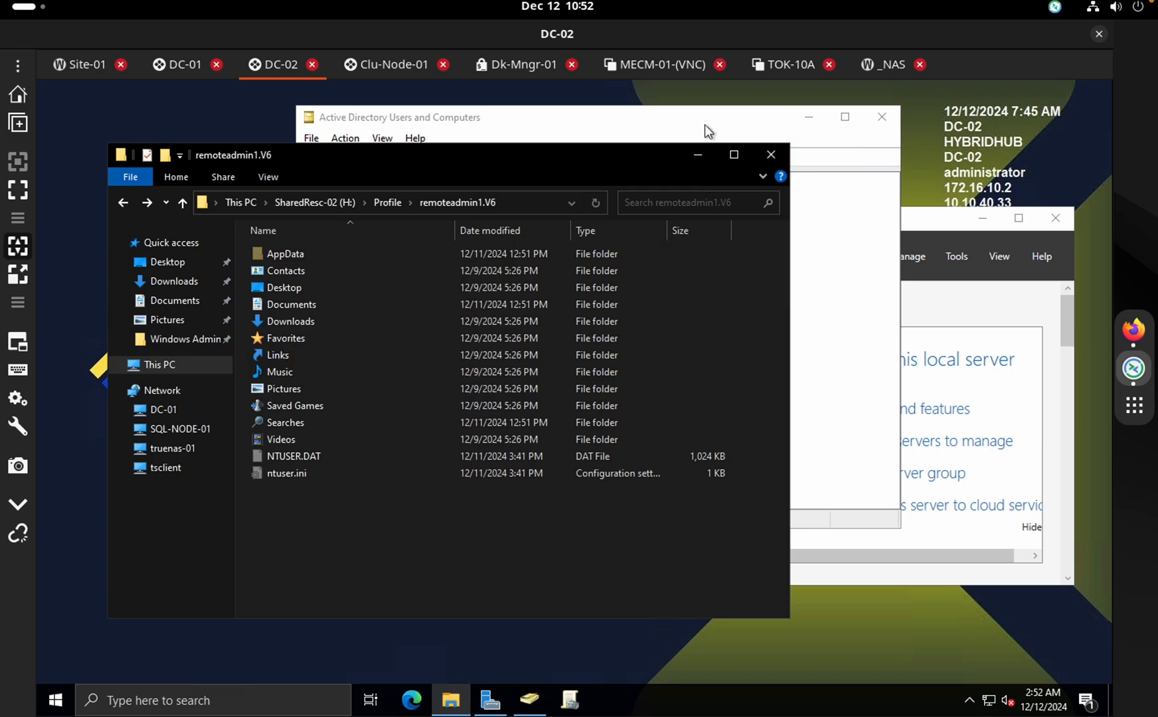
Launch Active Directory Sites and Services from the DC-01 Server Manager Tools menu
{"action": "left_click", "coordinate": [559, 125]}
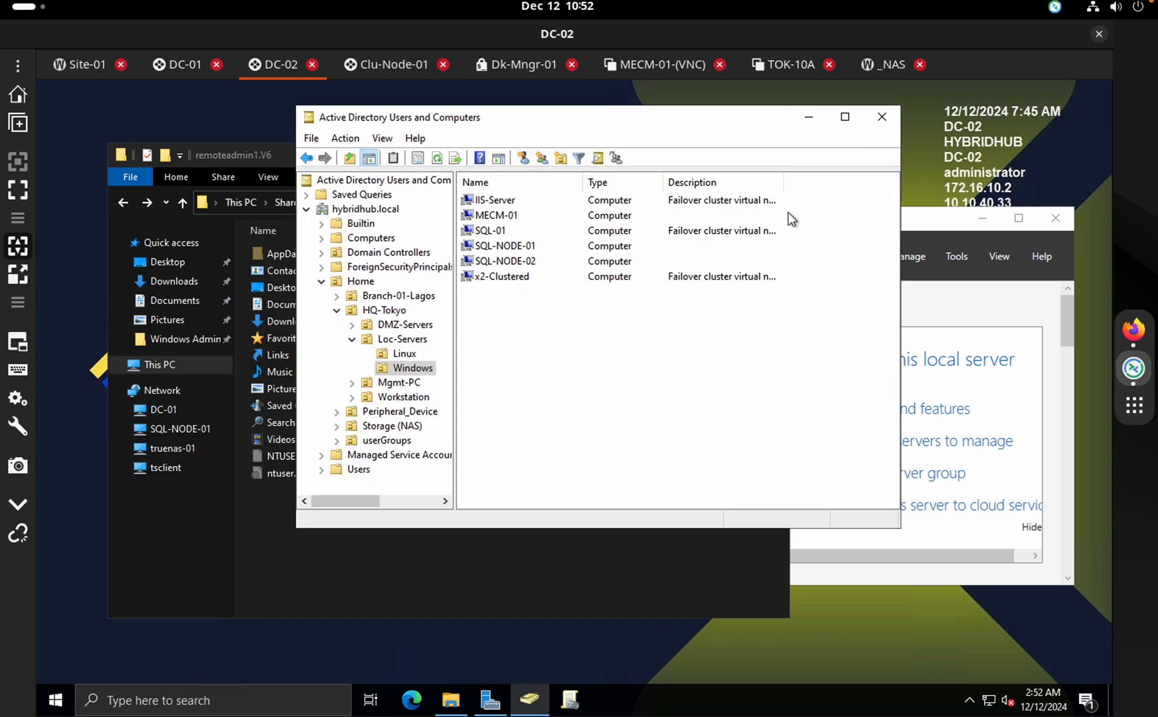
{"action": "left_click", "coordinate": [944, 266]}
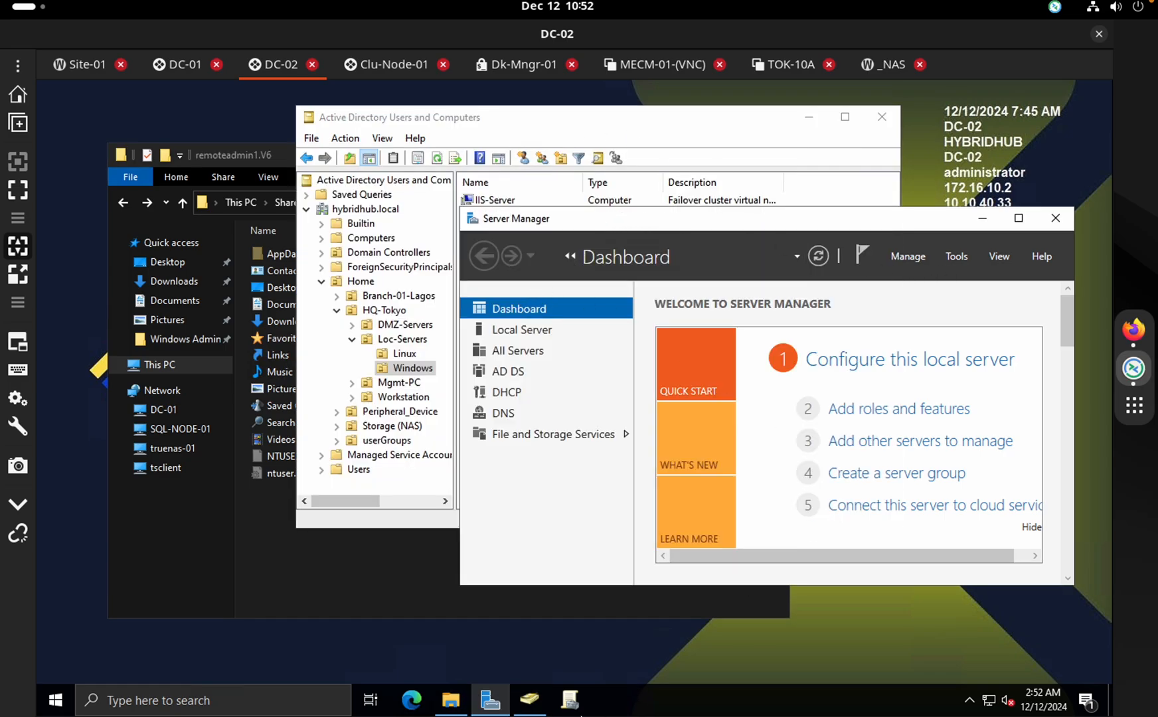
{"action": "left_click", "coordinate": [581, 706]}
{"action": "left_click", "coordinate": [178, 67]}
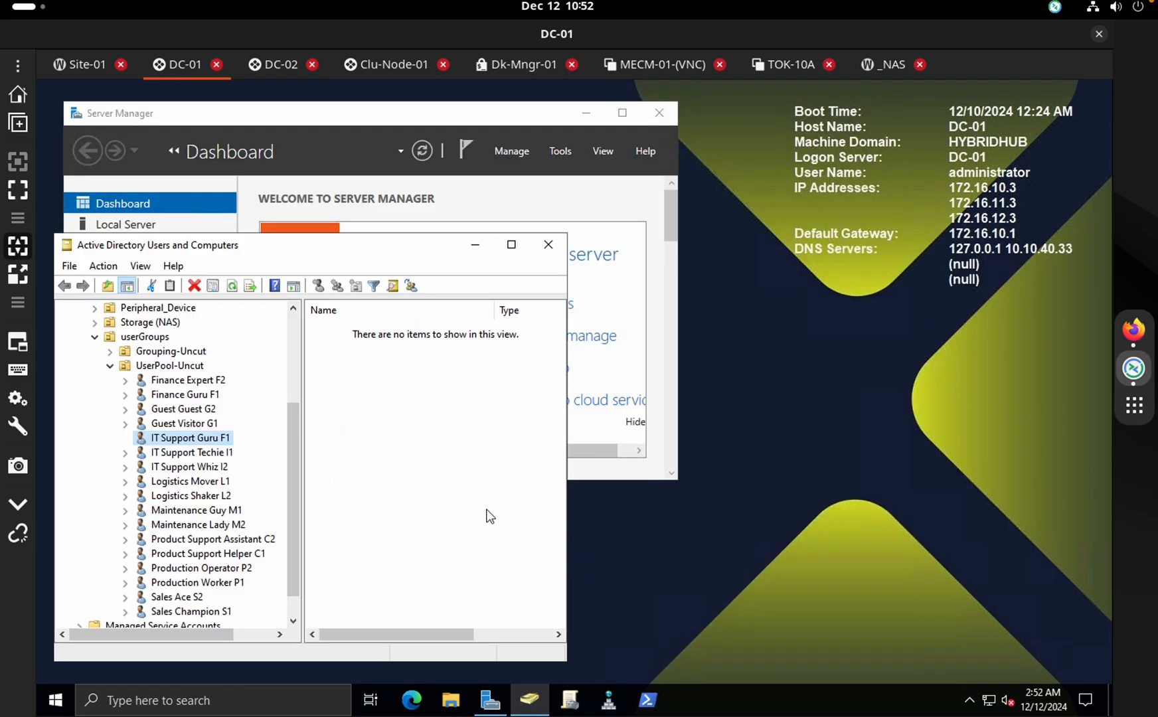
{"action": "left_click", "coordinate": [473, 125]}
{"action": "left_click", "coordinate": [561, 150]}
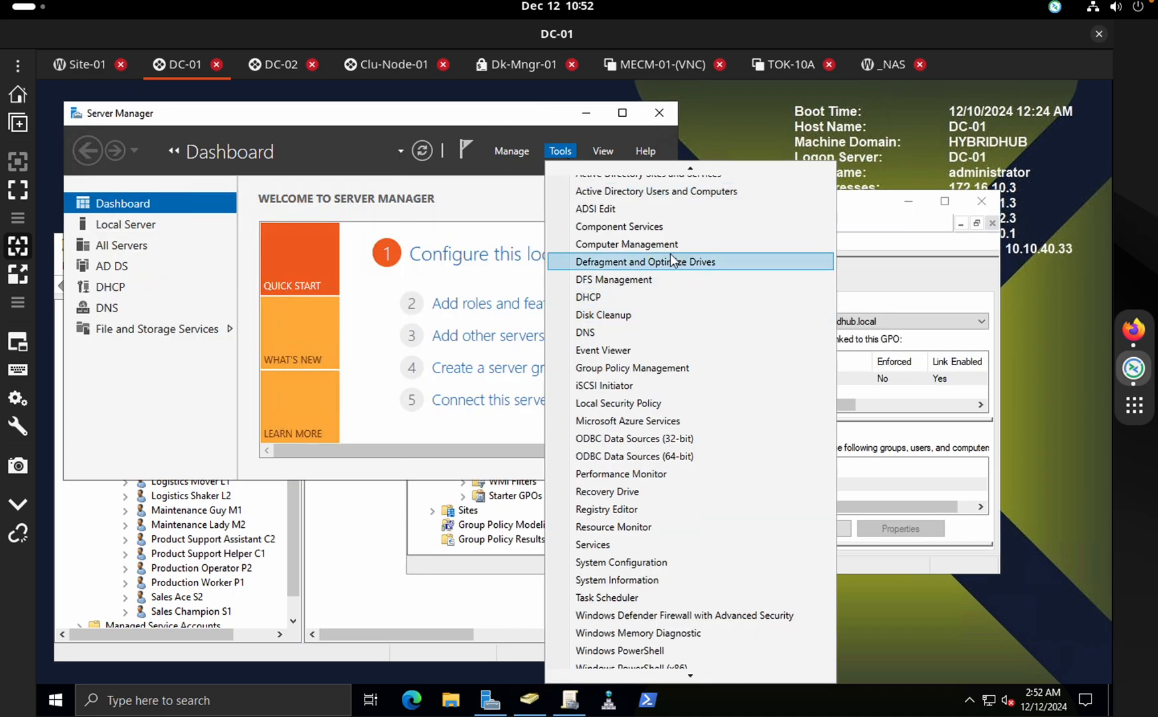
{"action": "scroll", "coordinate": [631, 269], "scroll_direction": "up", "scroll_amount": 1}
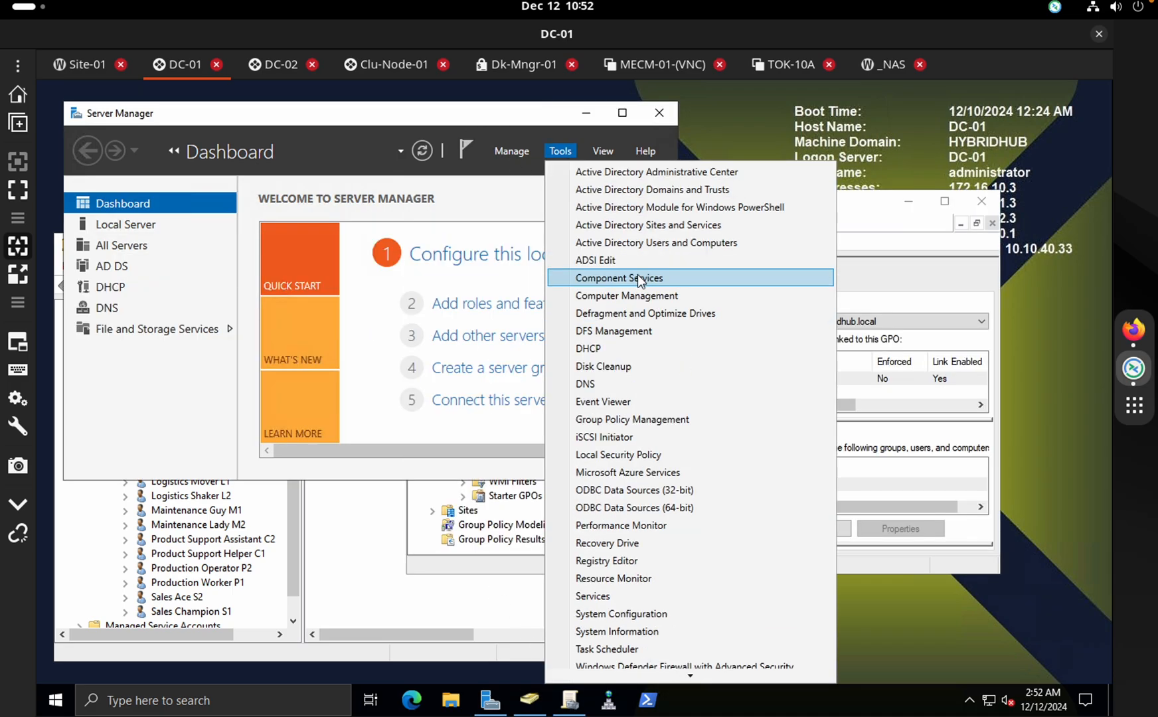
{"action": "left_click", "coordinate": [676, 225]}
Launch Sites and Services on DC-02 too, then shift DC-01's Group Policy Management window right
{"action": "left_click", "coordinate": [278, 64]}
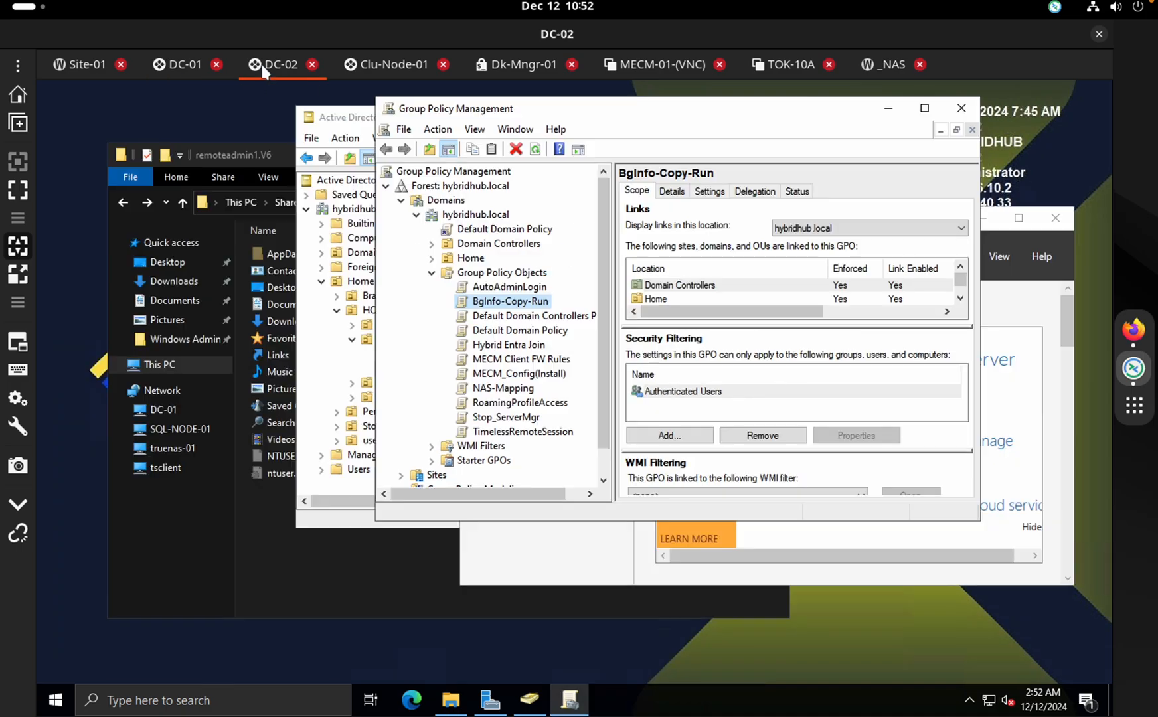
{"action": "left_click", "coordinate": [490, 700]}
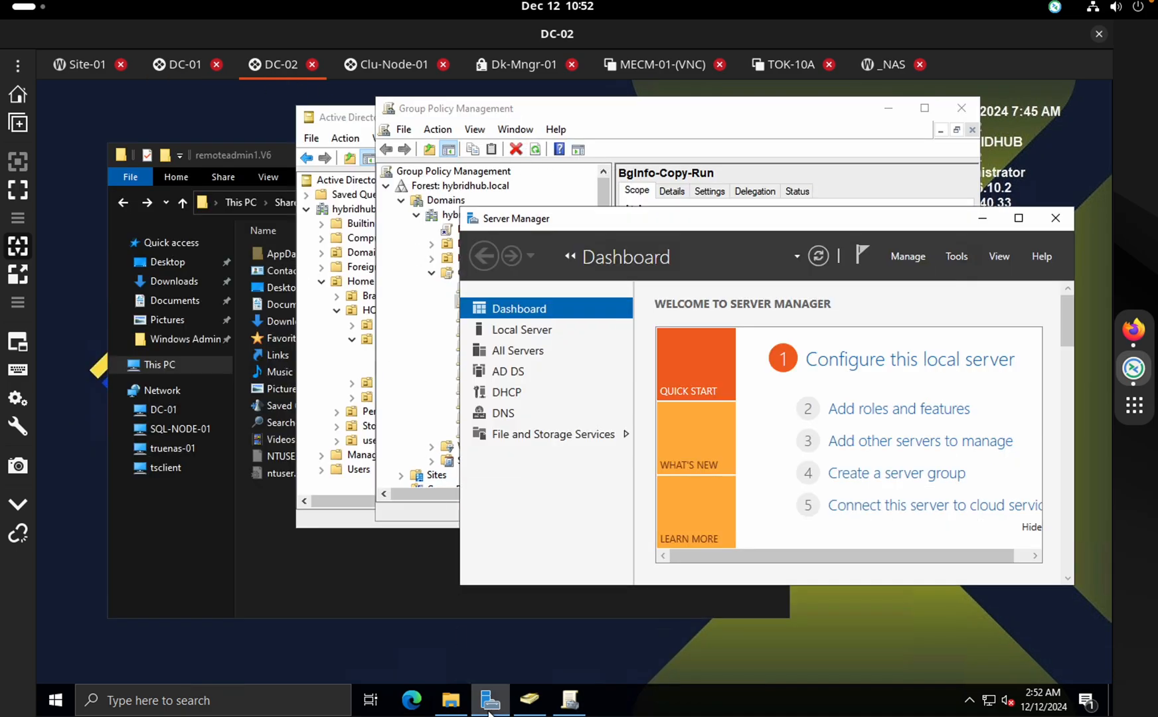
{"action": "left_click", "coordinate": [956, 256]}
{"action": "left_click", "coordinate": [957, 330]}
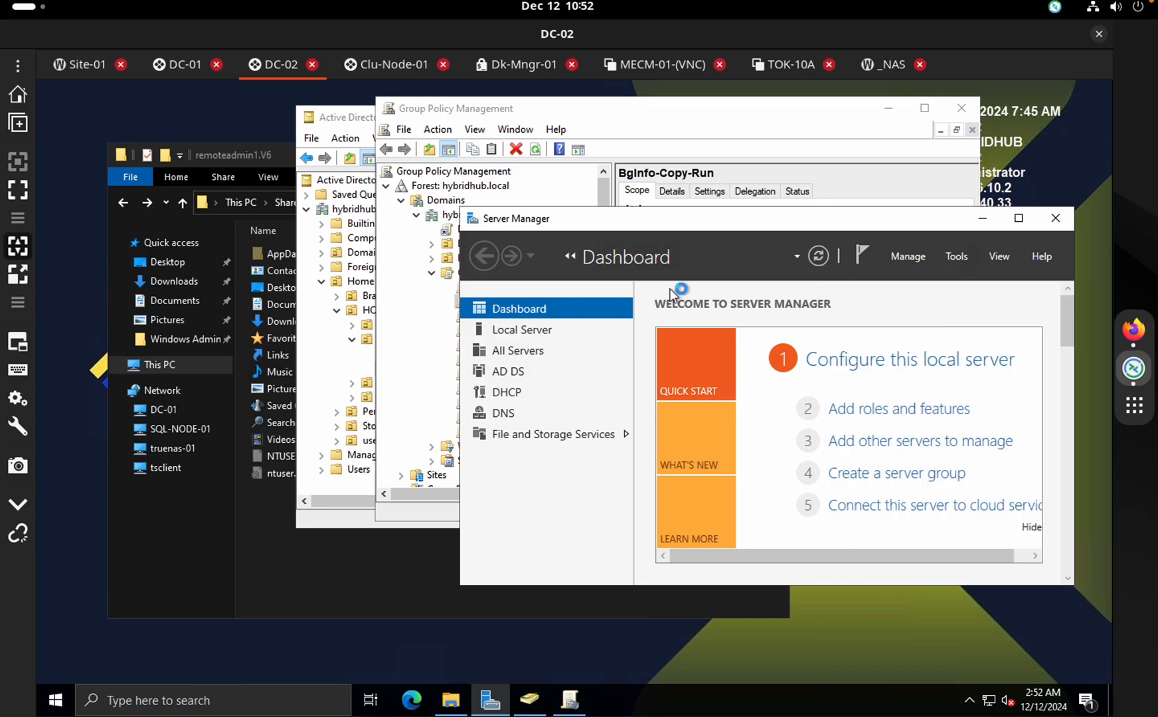
{"action": "left_click", "coordinate": [188, 63]}
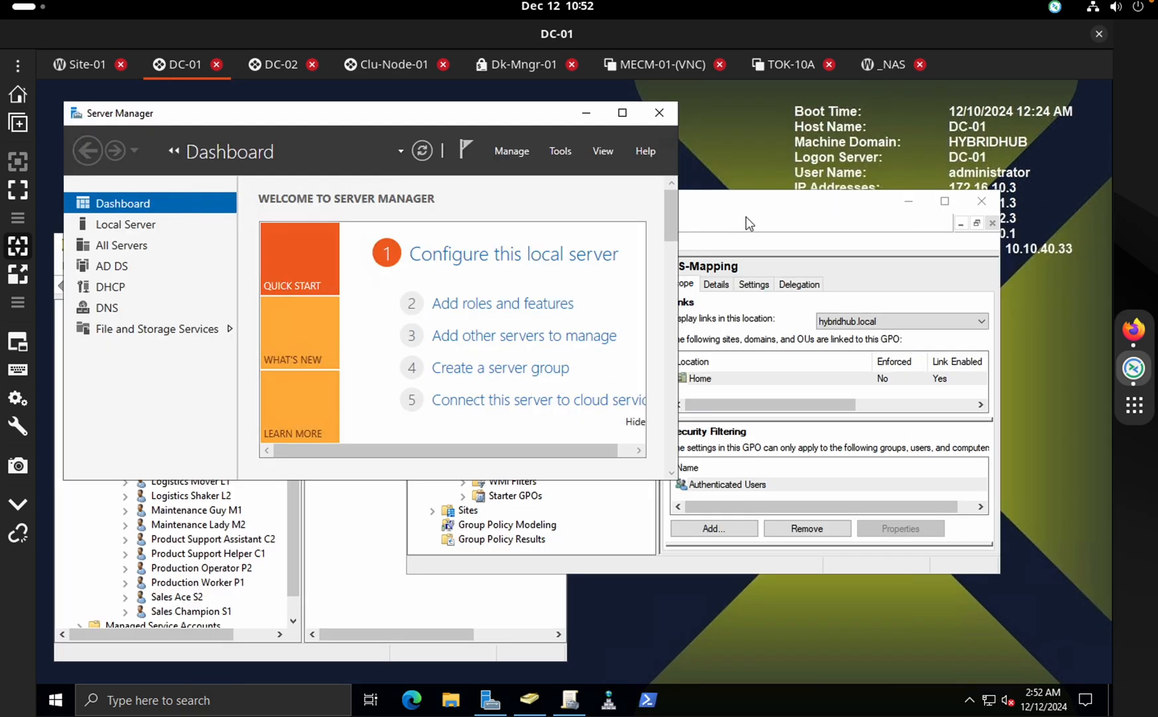
{"action": "left_click", "coordinate": [699, 214]}
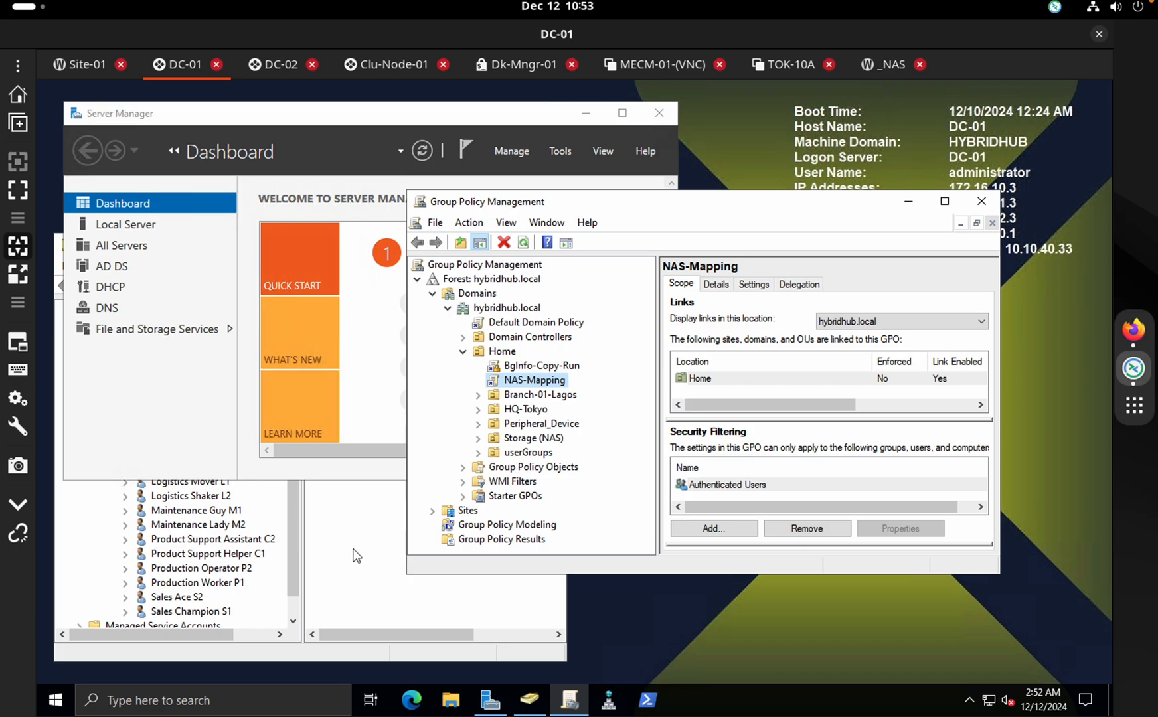
{"action": "left_click_drag", "start_coordinate": [753, 212], "coordinate": [840, 208]}
{"action": "left_click", "coordinate": [330, 543]}
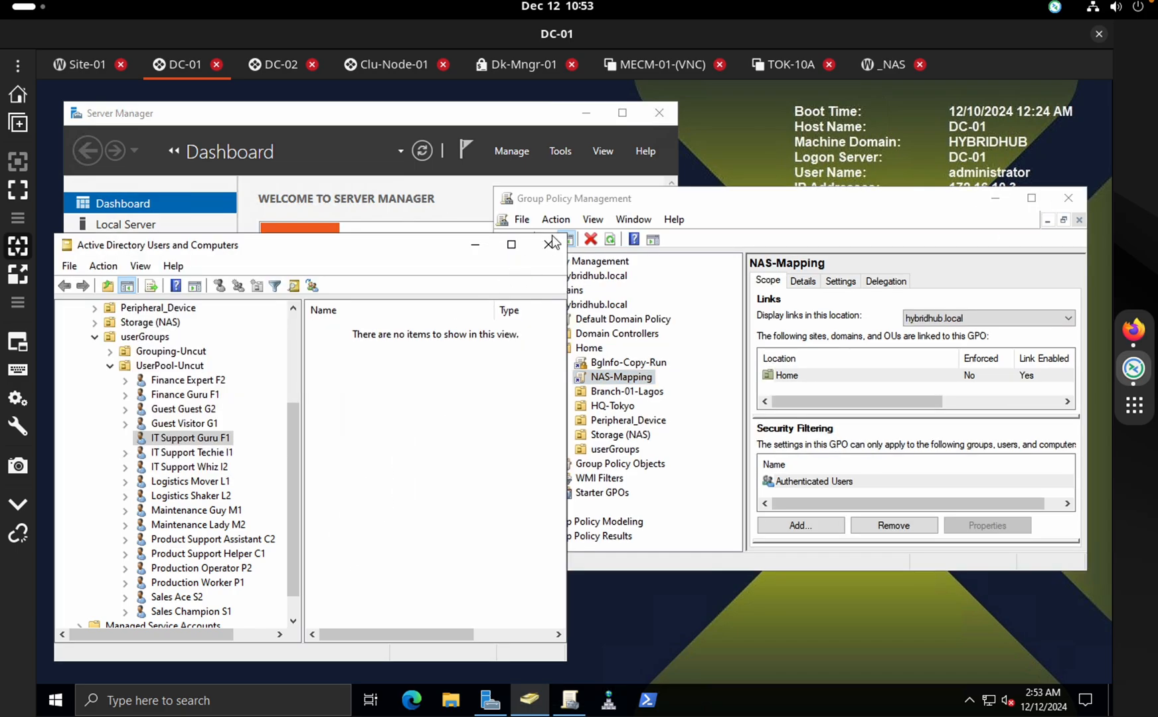
Move Sites and Services into view and browse the Proxmox-HQ-Site-01 and HybridHub-Site-02 sites
{"action": "left_click", "coordinate": [477, 246]}
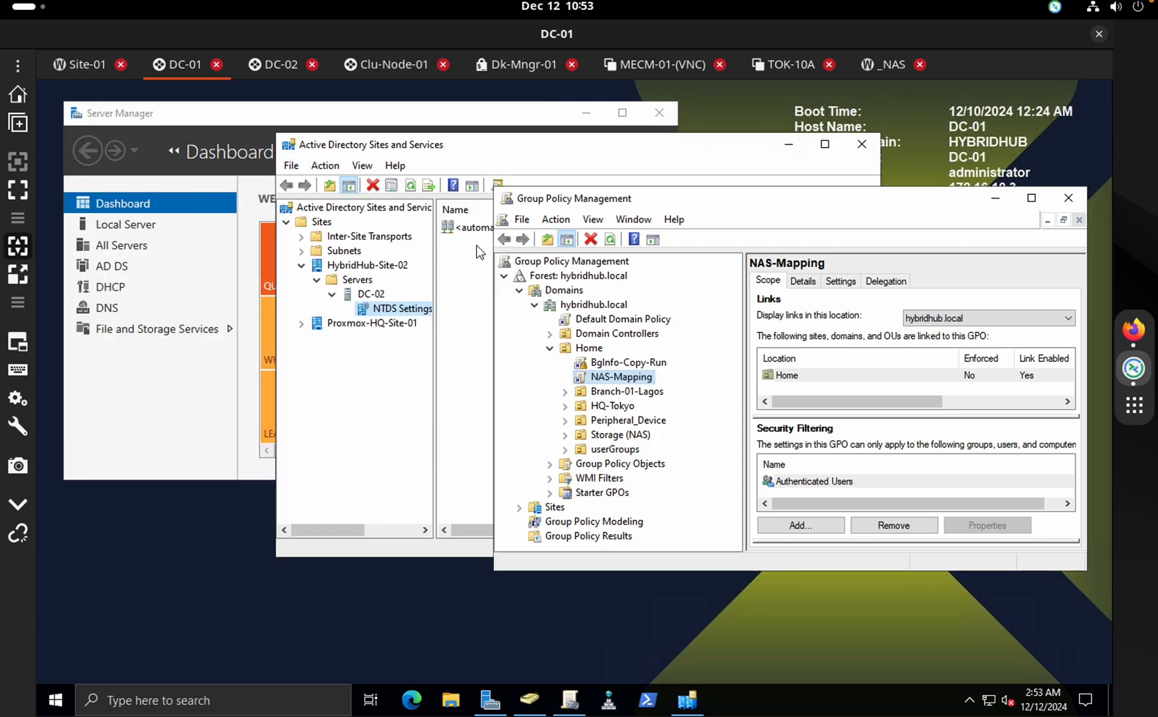
{"action": "left_click", "coordinate": [492, 154]}
{"action": "left_click_drag", "start_coordinate": [453, 148], "coordinate": [367, 210]}
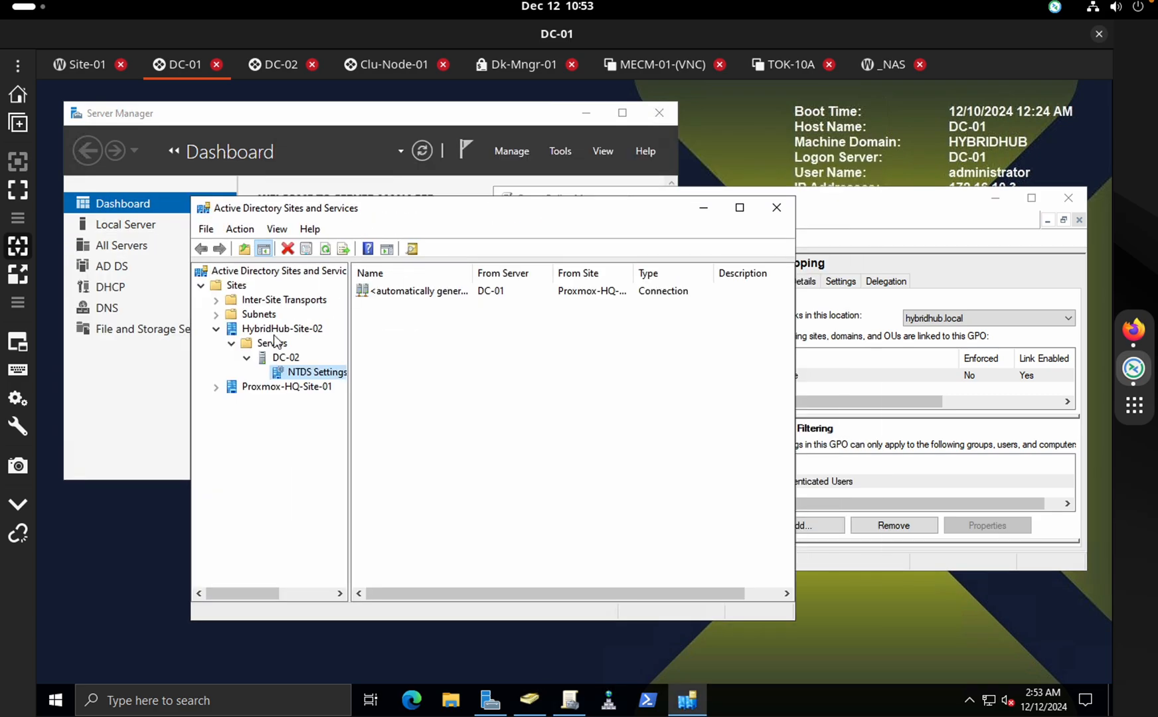
{"action": "left_click", "coordinate": [247, 388]}
{"action": "left_click", "coordinate": [218, 388]}
{"action": "left_click", "coordinate": [282, 331]}
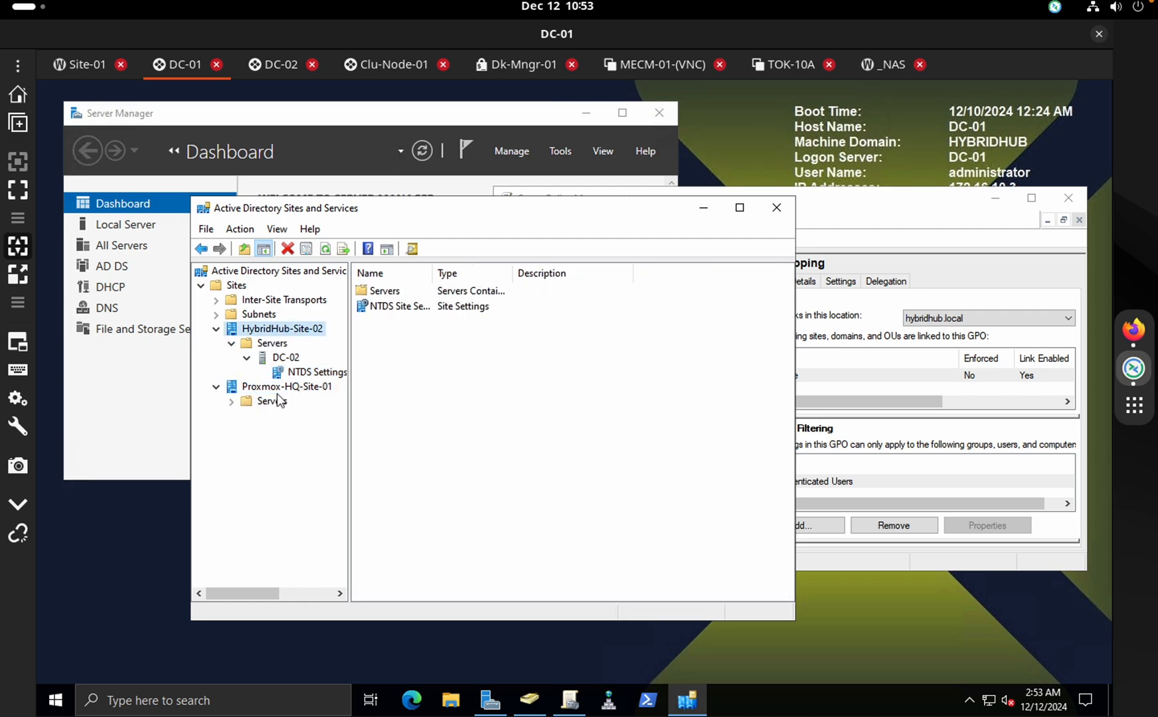
{"action": "left_click", "coordinate": [278, 387]}
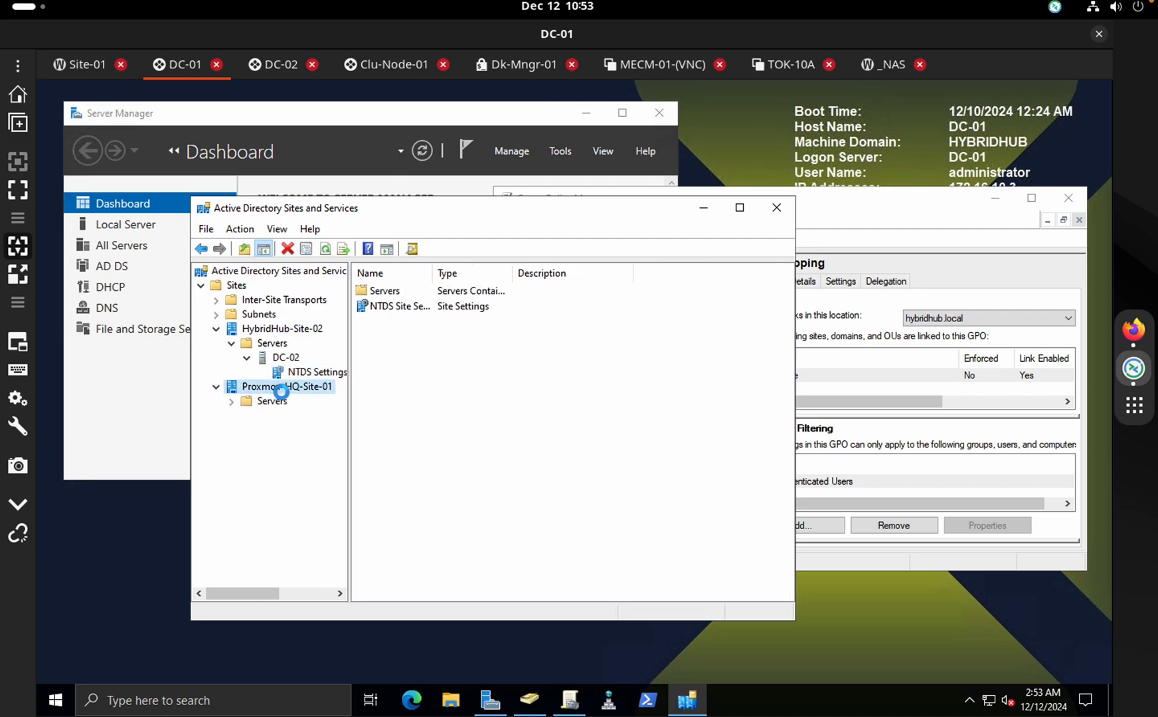
Expand Subnets and confirm 10.10.40.0/28 is assigned to HybridHub-Site-02 without changes
{"action": "left_click", "coordinate": [215, 315]}
{"action": "left_click", "coordinate": [278, 328]}
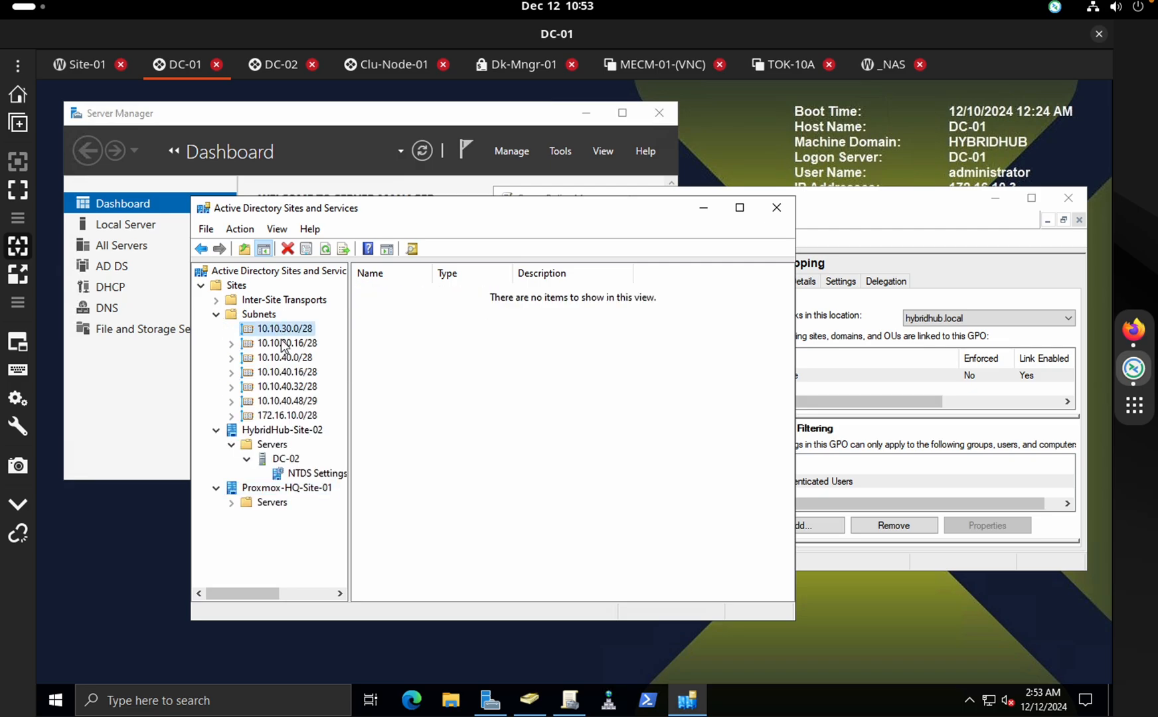
{"action": "left_click", "coordinate": [289, 343]}
{"action": "left_click", "coordinate": [291, 359]}
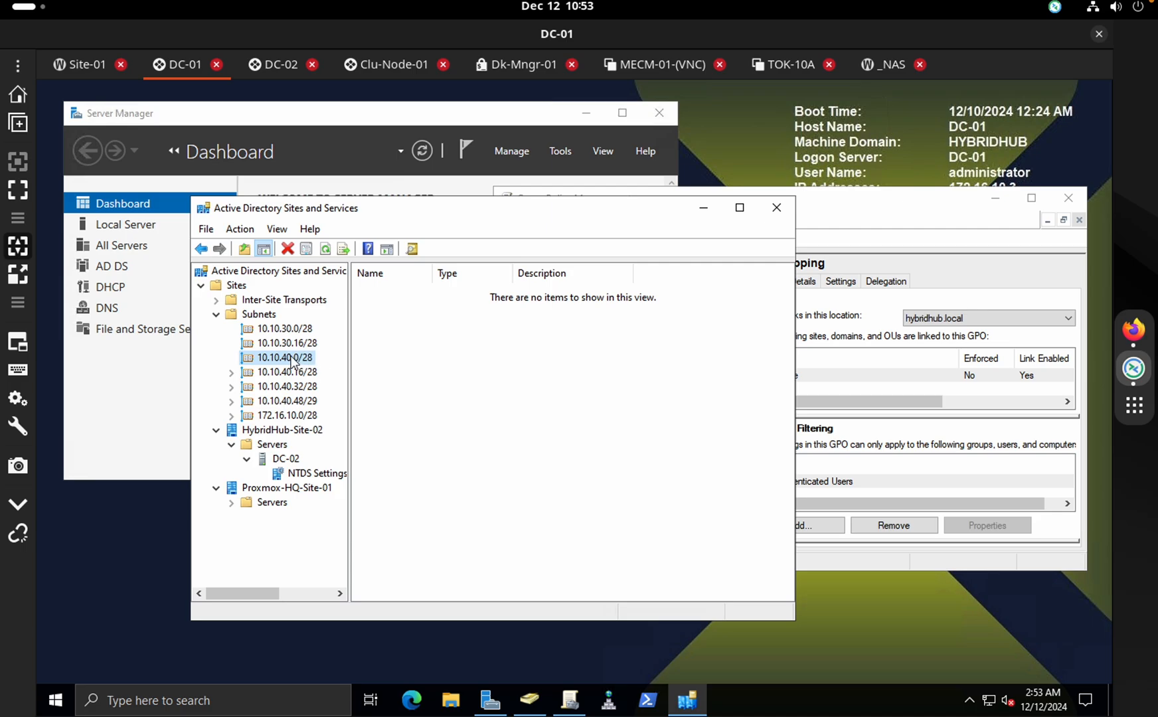
{"action": "right_click", "coordinate": [291, 357]}
{"action": "left_click", "coordinate": [340, 528]}
{"action": "left_click", "coordinate": [437, 347]}
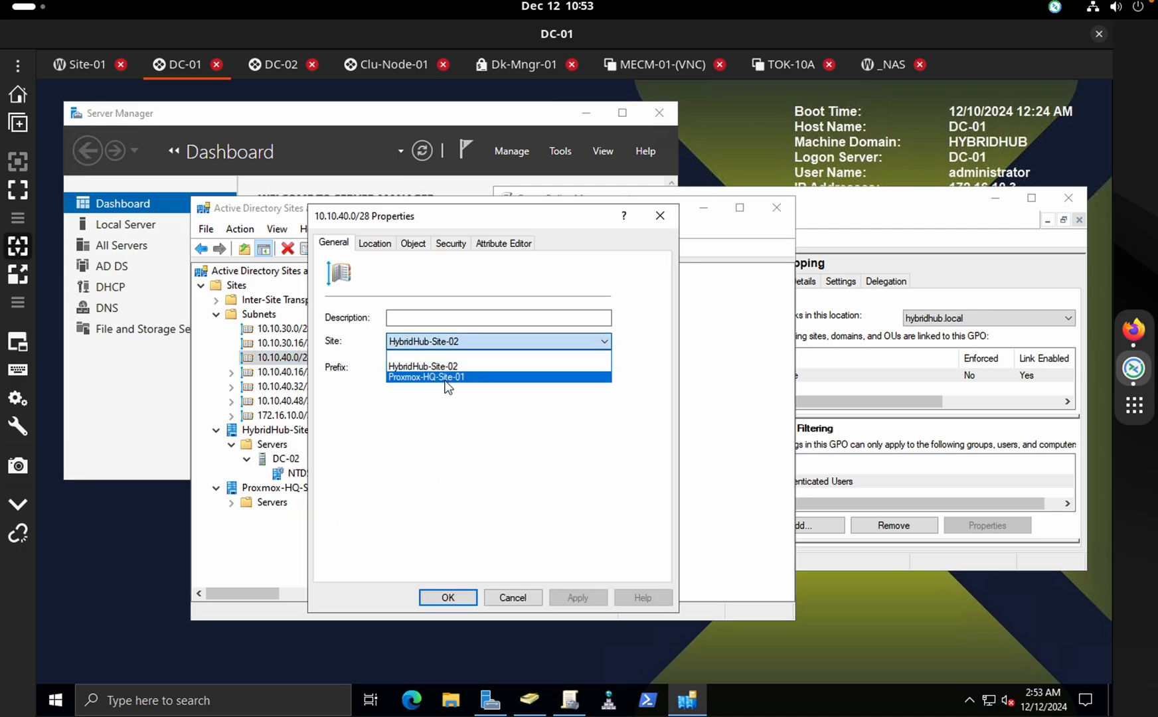
{"action": "left_click", "coordinate": [426, 426]}
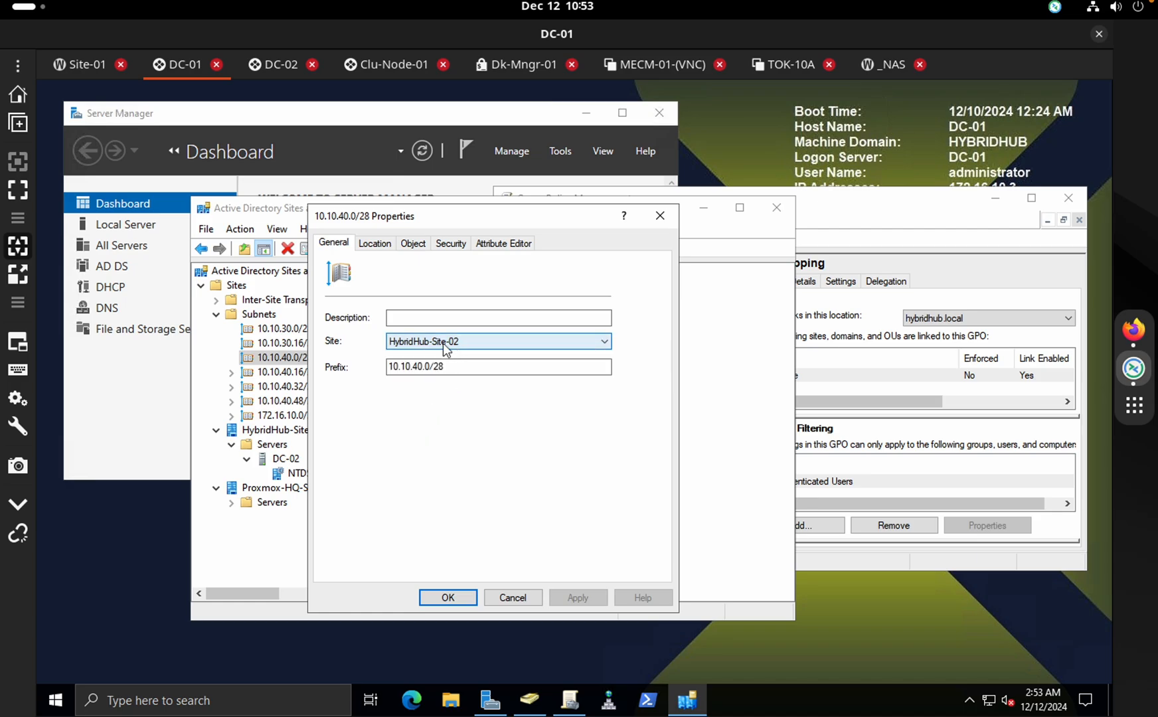
{"action": "left_click", "coordinate": [524, 597]}
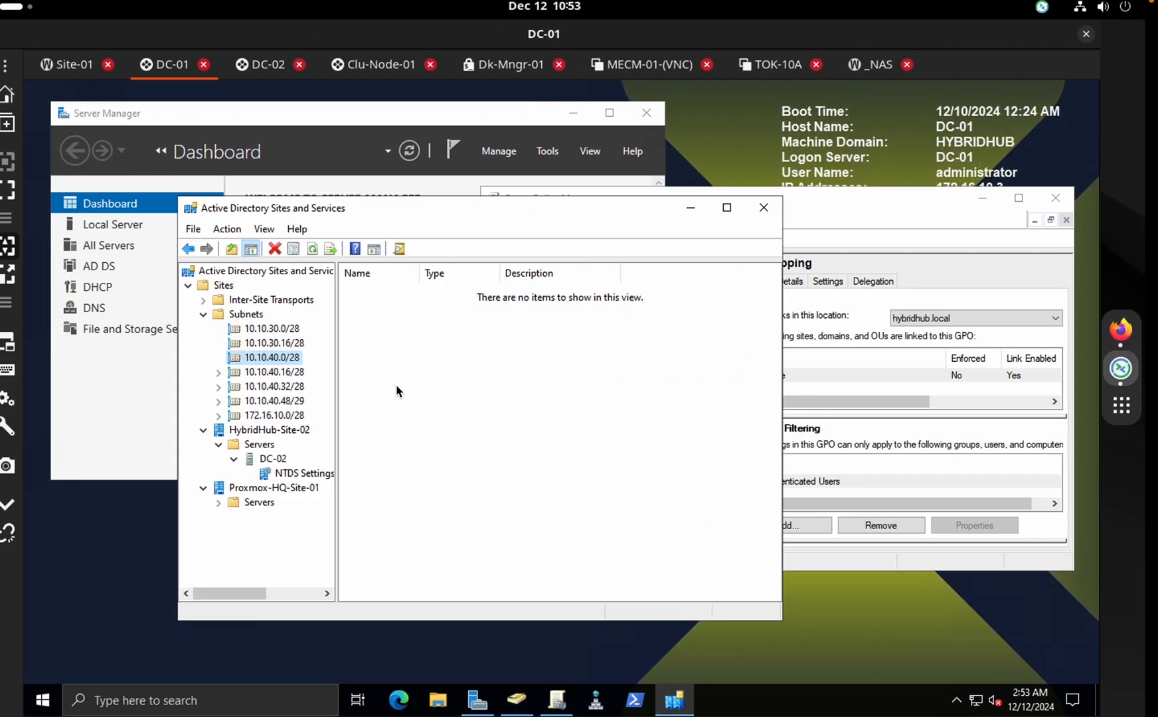
Check subnet 172.16.10.0/28's site in its properties, then close Sites and Services
{"action": "left_click", "coordinate": [282, 417]}
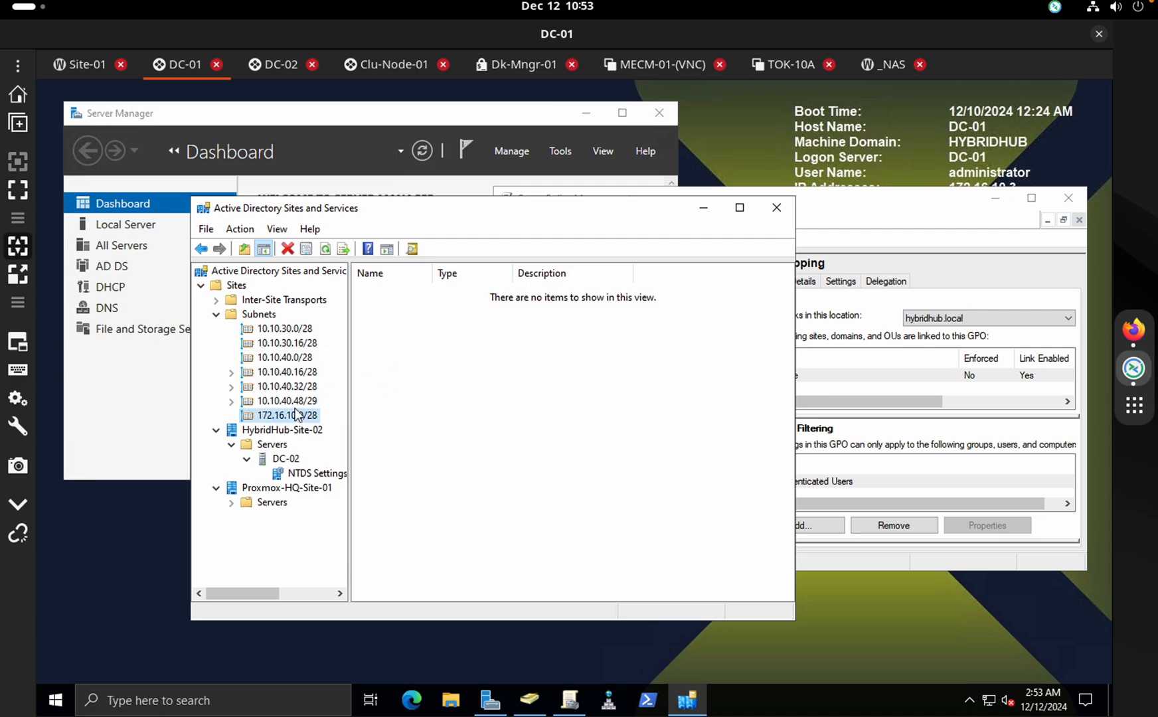
{"action": "right_click", "coordinate": [296, 415]}
{"action": "left_click", "coordinate": [276, 419]}
{"action": "right_click", "coordinate": [276, 419]}
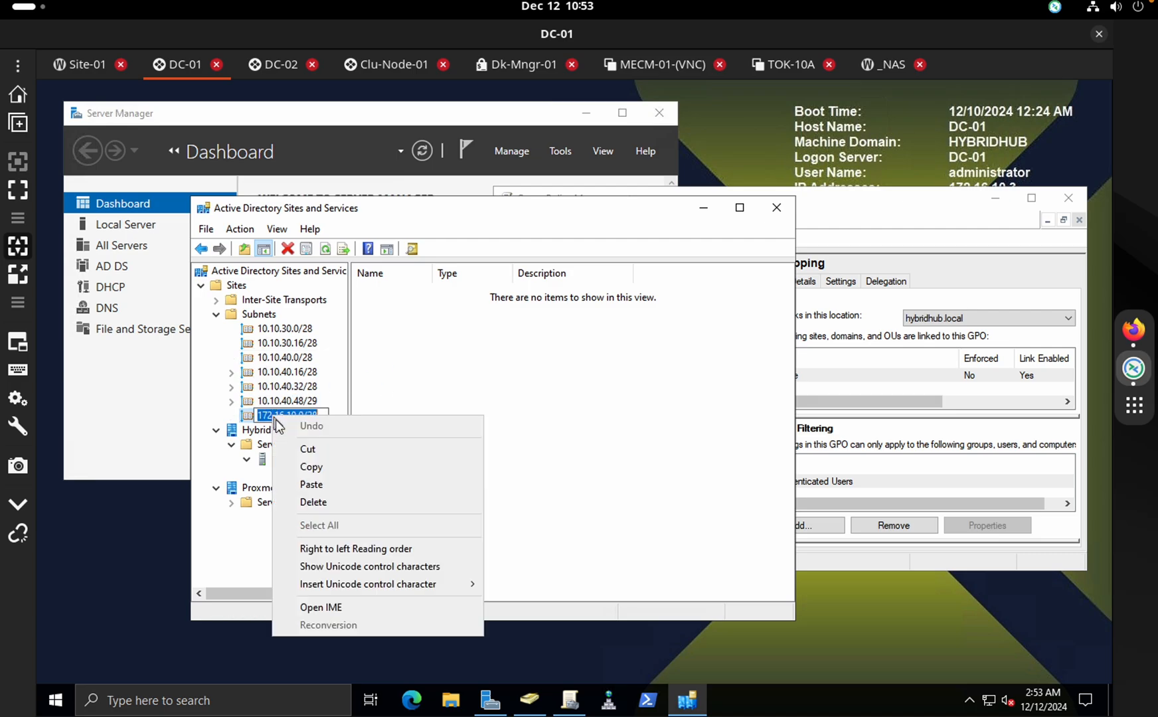
{"action": "left_click", "coordinate": [243, 538]}
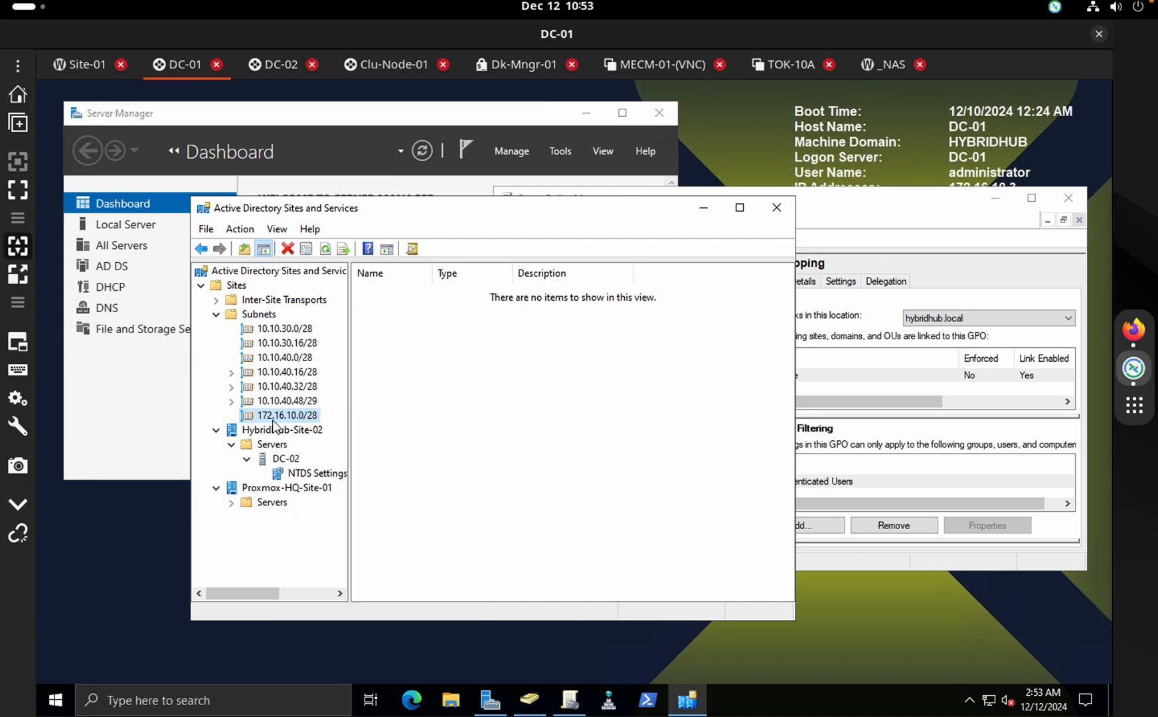
{"action": "right_click", "coordinate": [274, 424]}
{"action": "left_click", "coordinate": [336, 591]}
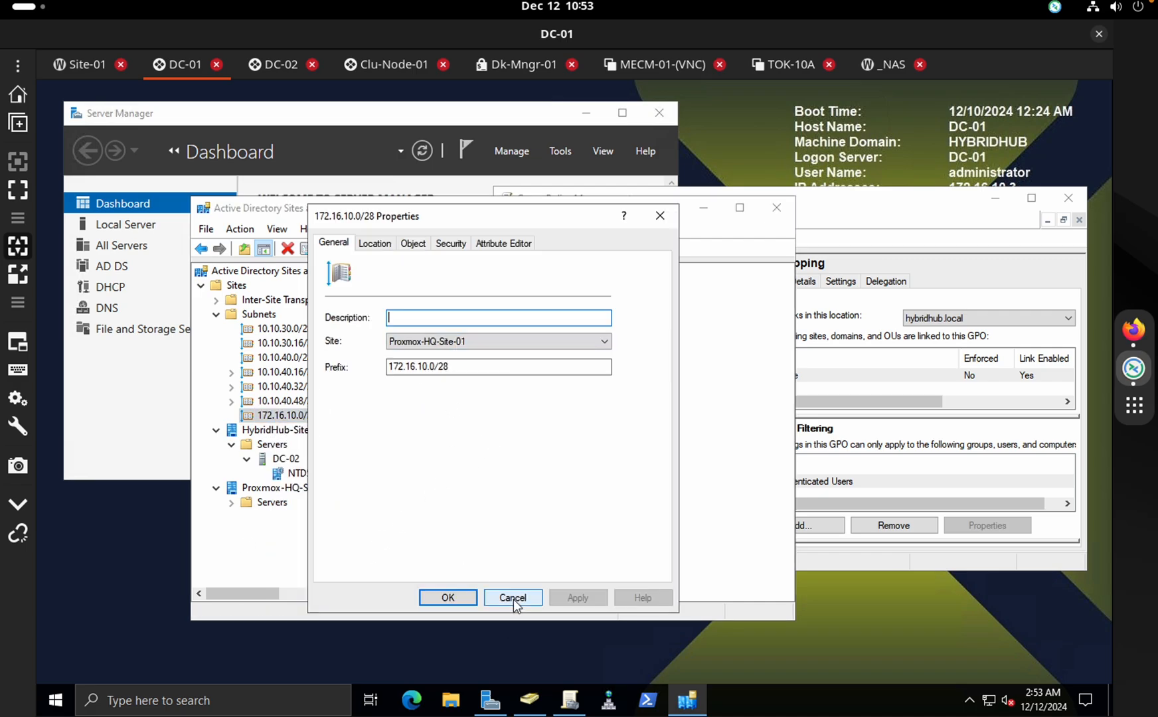
{"action": "left_click", "coordinate": [513, 598]}
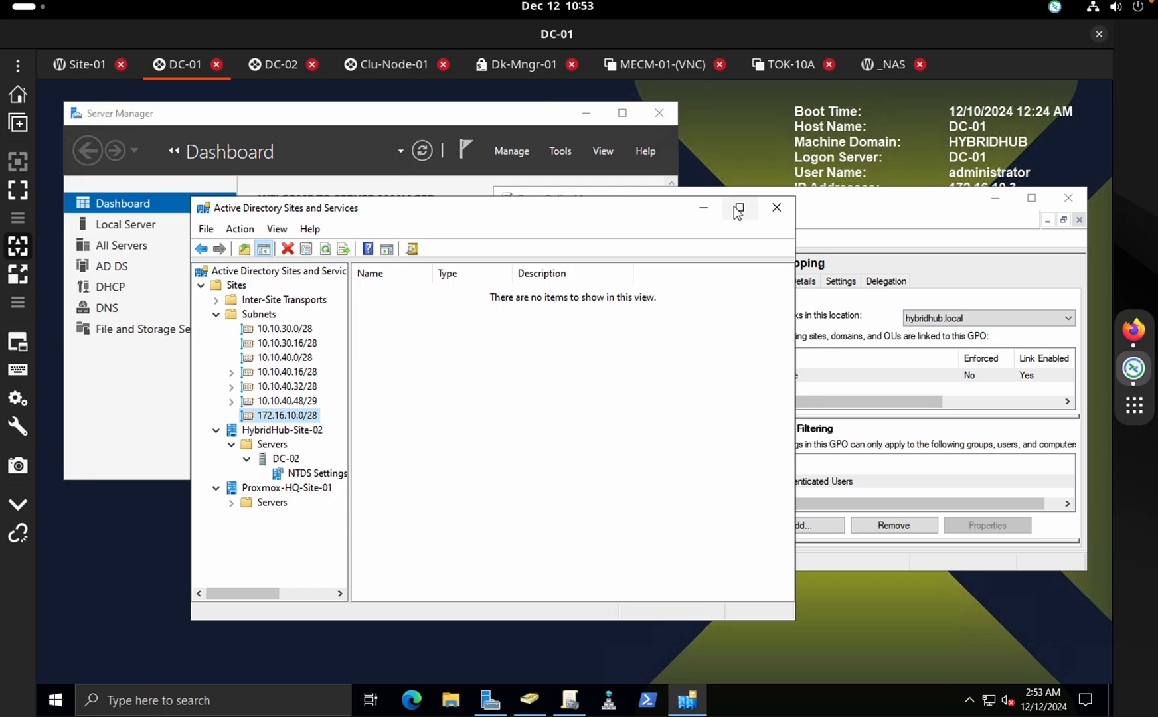
{"action": "left_click", "coordinate": [777, 208]}
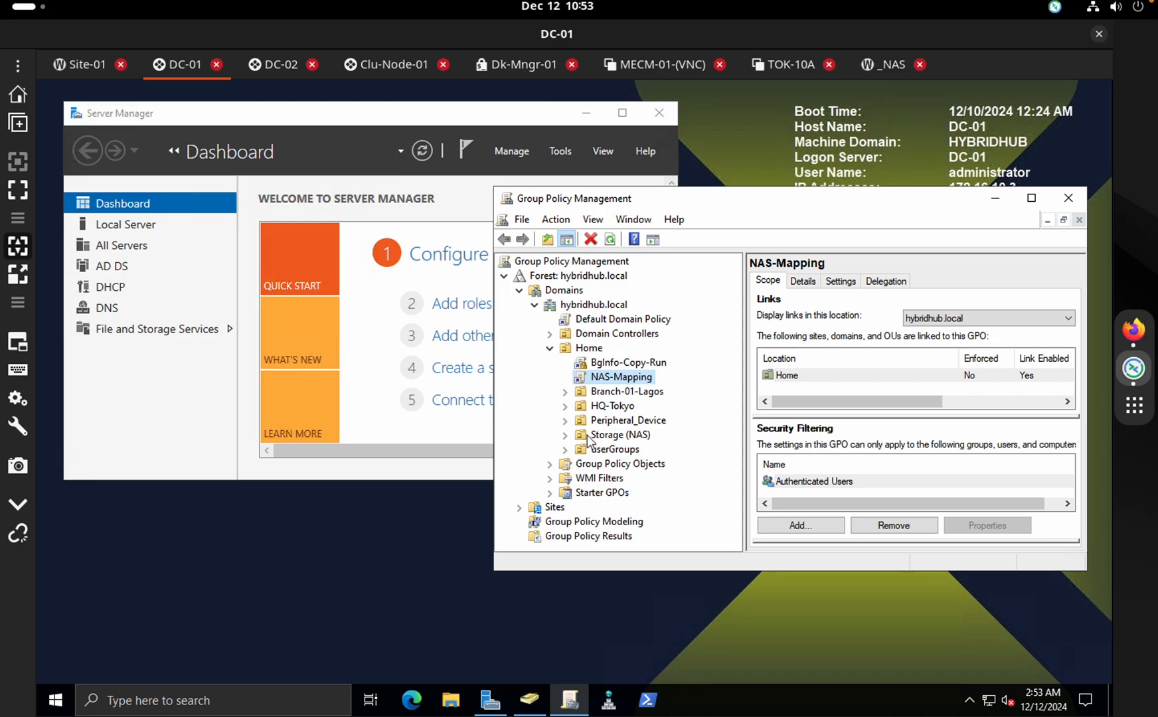
Create a new GPO named London under Group Policy Objects
{"action": "left_click", "coordinate": [588, 464]}
{"action": "left_click", "coordinate": [550, 464]}
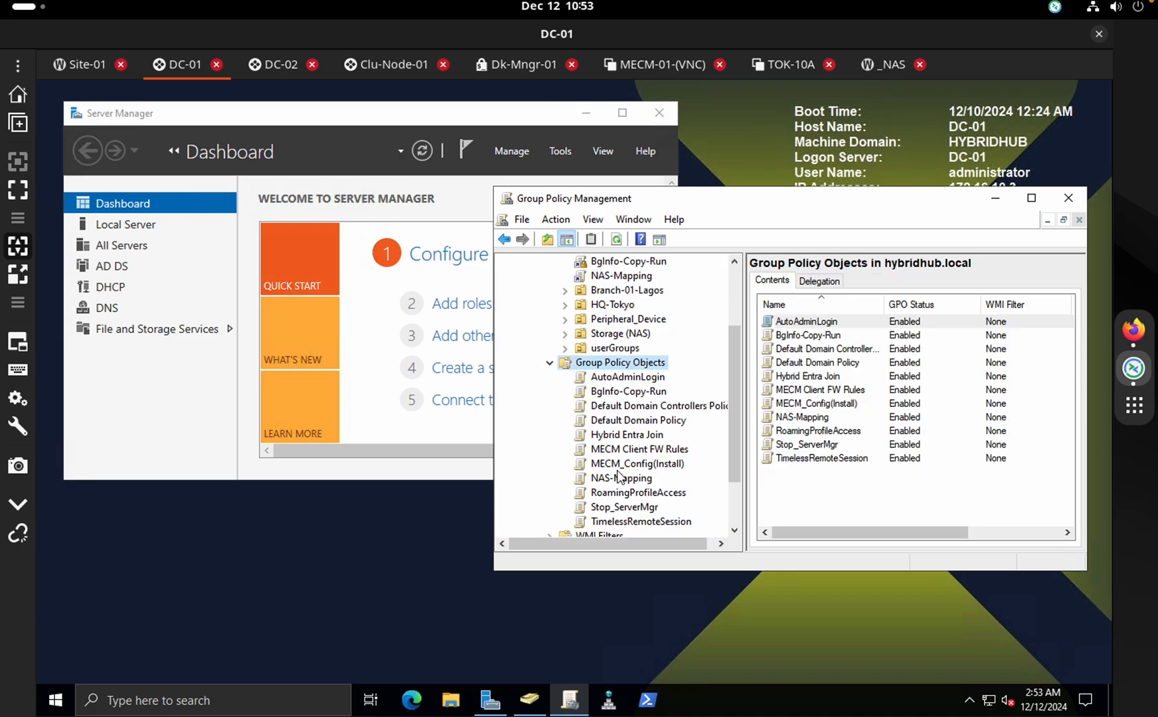
{"action": "scroll", "coordinate": [617, 458], "scroll_direction": "up", "scroll_amount": 4}
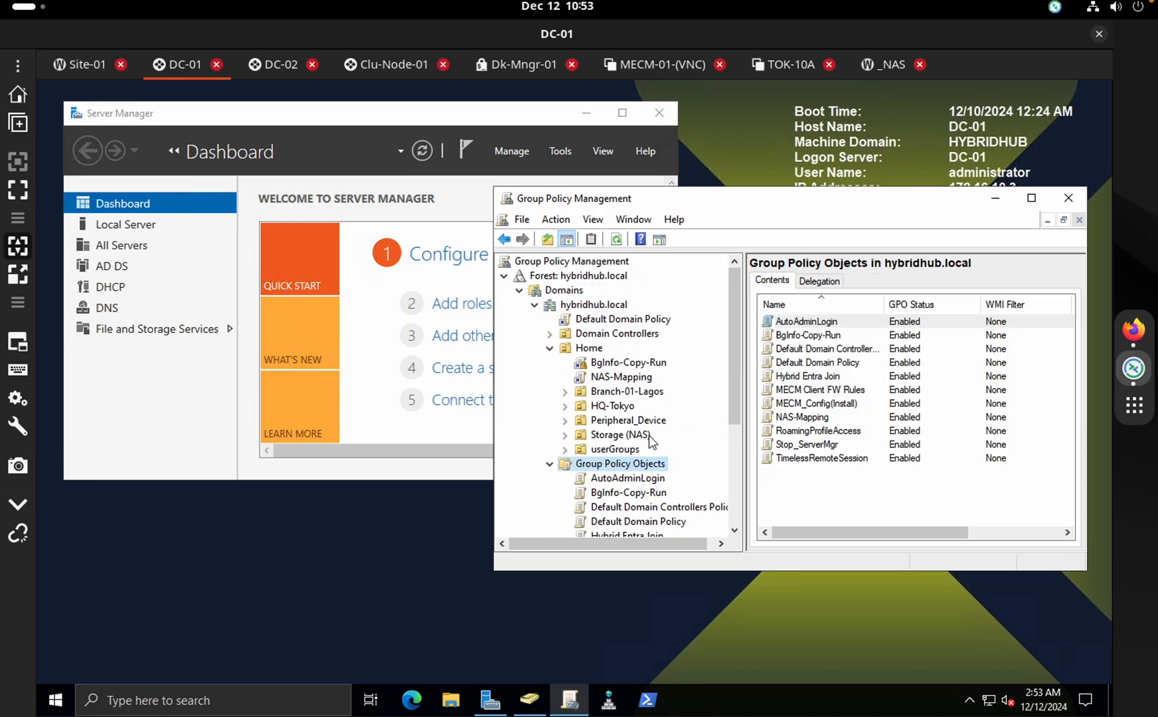
{"action": "left_click_drag", "start_coordinate": [731, 404], "coordinate": [714, 438]}
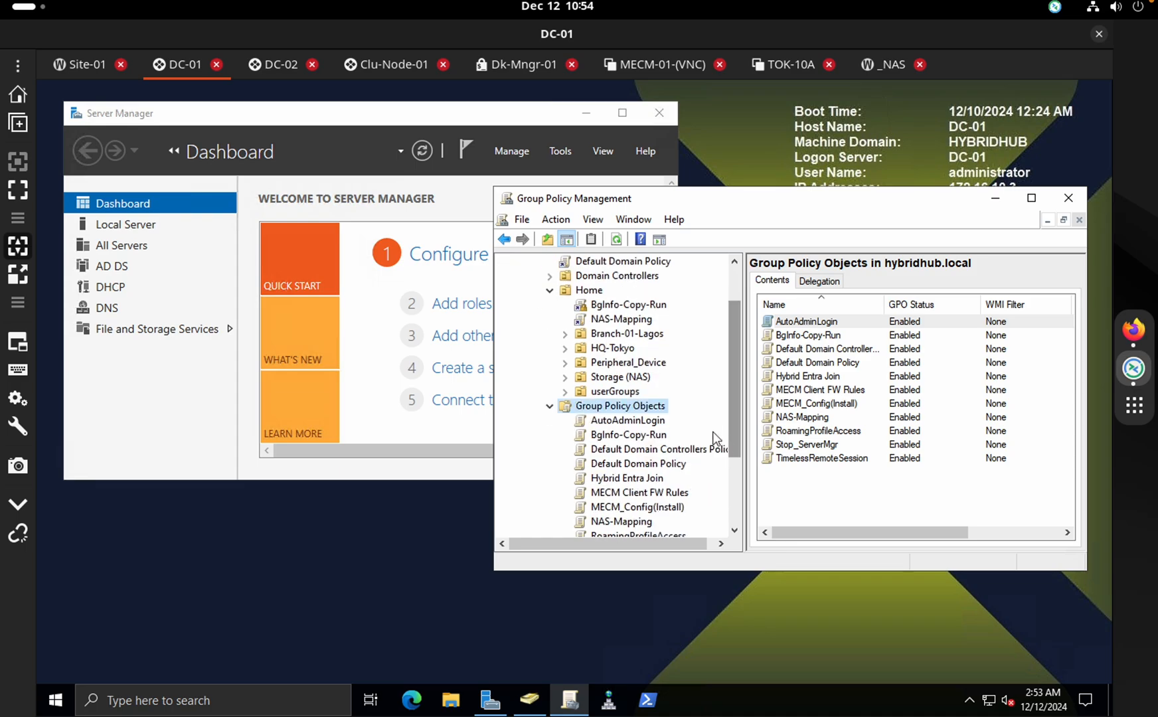
{"action": "right_click", "coordinate": [625, 412]}
{"action": "left_click", "coordinate": [662, 421]}
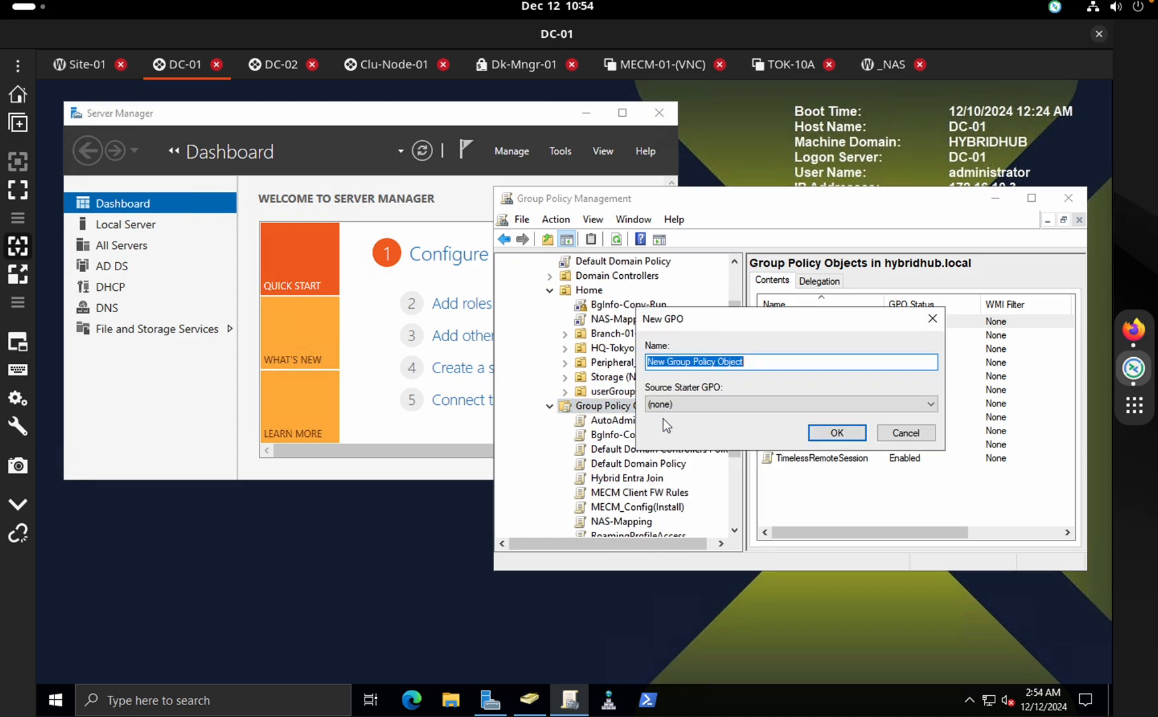
{"action": "type", "text": "TTTETE"}
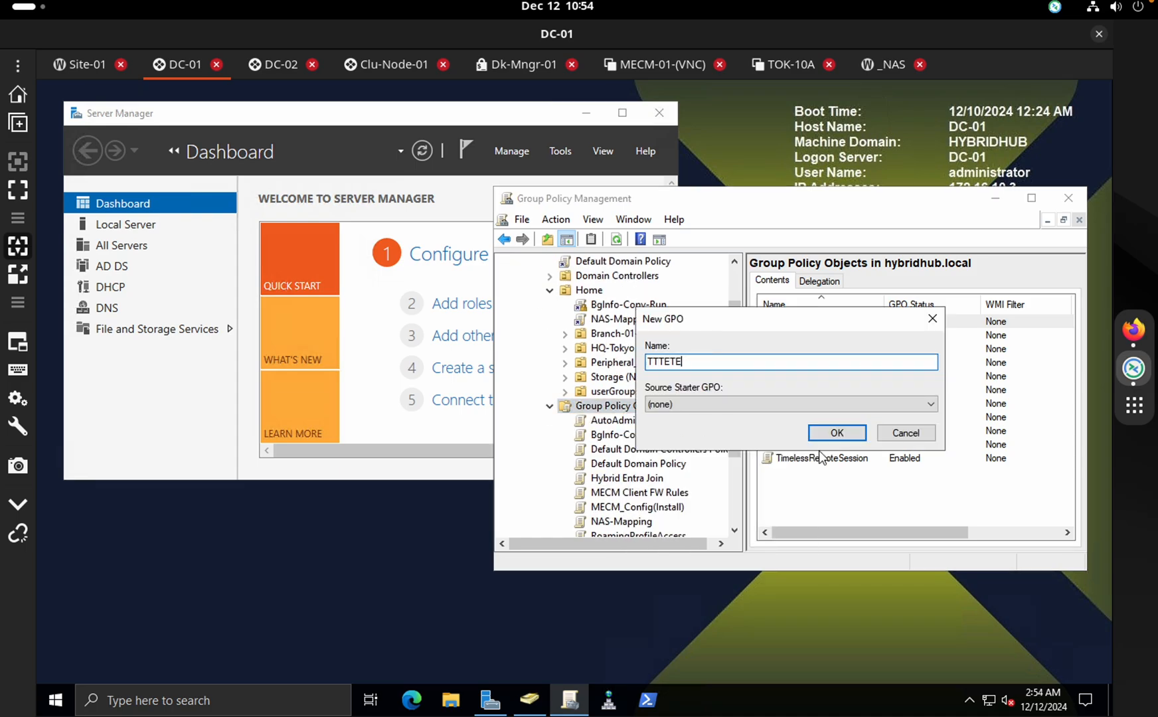
{"action": "key", "text": "BackSpace"}
{"action": "key", "text": "BackSpace"}
{"action": "key", "text": "BackSpace"}
{"action": "key", "text": "BackSpace"}
{"action": "type", "text": "Londoin"}
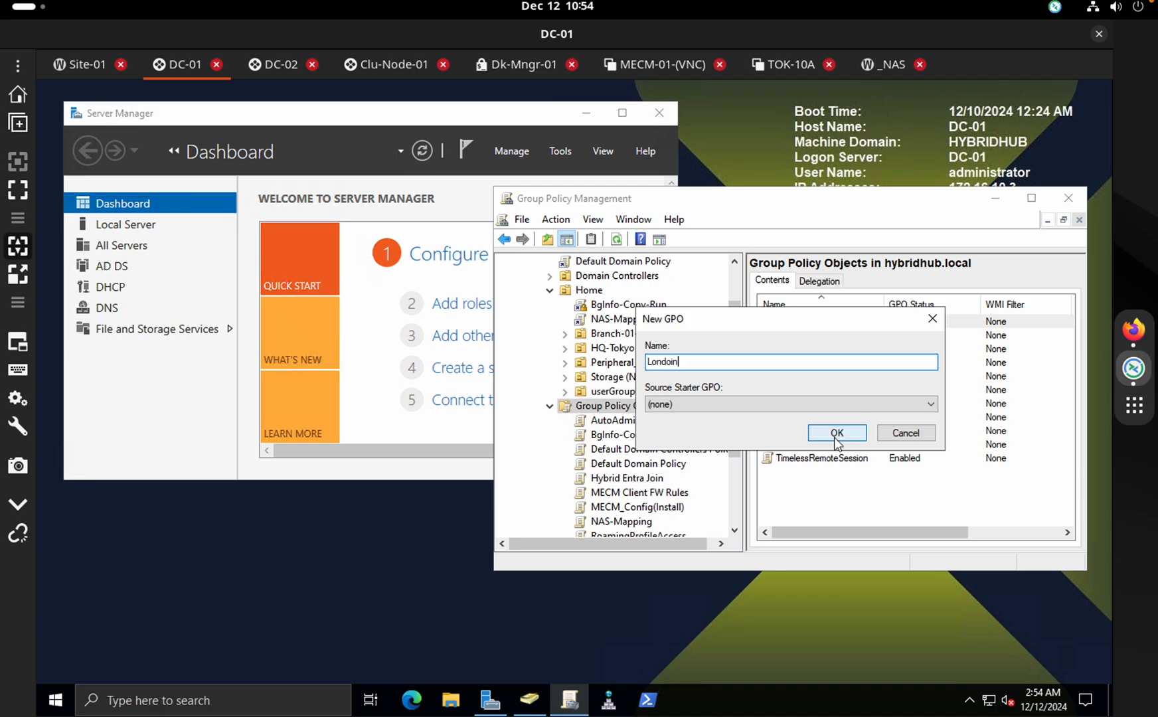
{"action": "key", "text": "BackSpace"}
{"action": "key", "text": "BackSpace"}
{"action": "type", "text": "n"}
{"action": "left_click", "coordinate": [837, 433]}
Review a few GPOs, then bring DC-02's Group Policy Management forward and select hybridhub.local
{"action": "scroll", "coordinate": [659, 465], "scroll_direction": "down", "scroll_amount": 3}
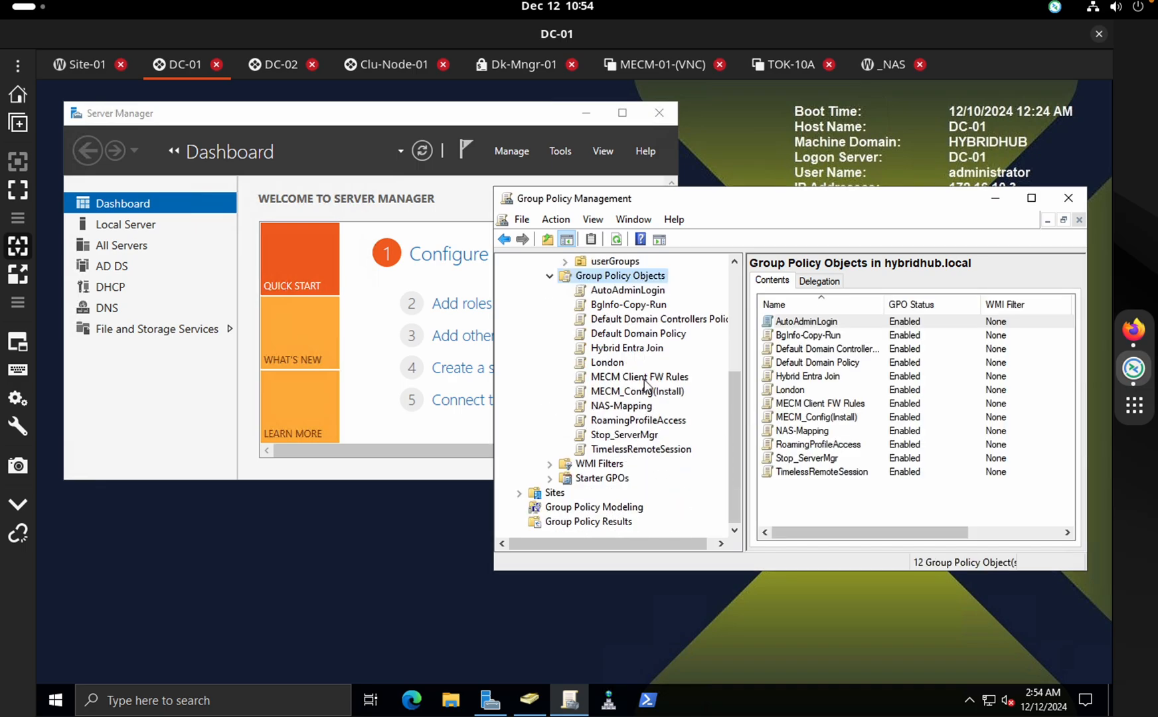
{"action": "left_click", "coordinate": [640, 377]}
{"action": "left_click", "coordinate": [638, 334]}
{"action": "scroll", "coordinate": [638, 333], "scroll_direction": "up", "scroll_amount": 5}
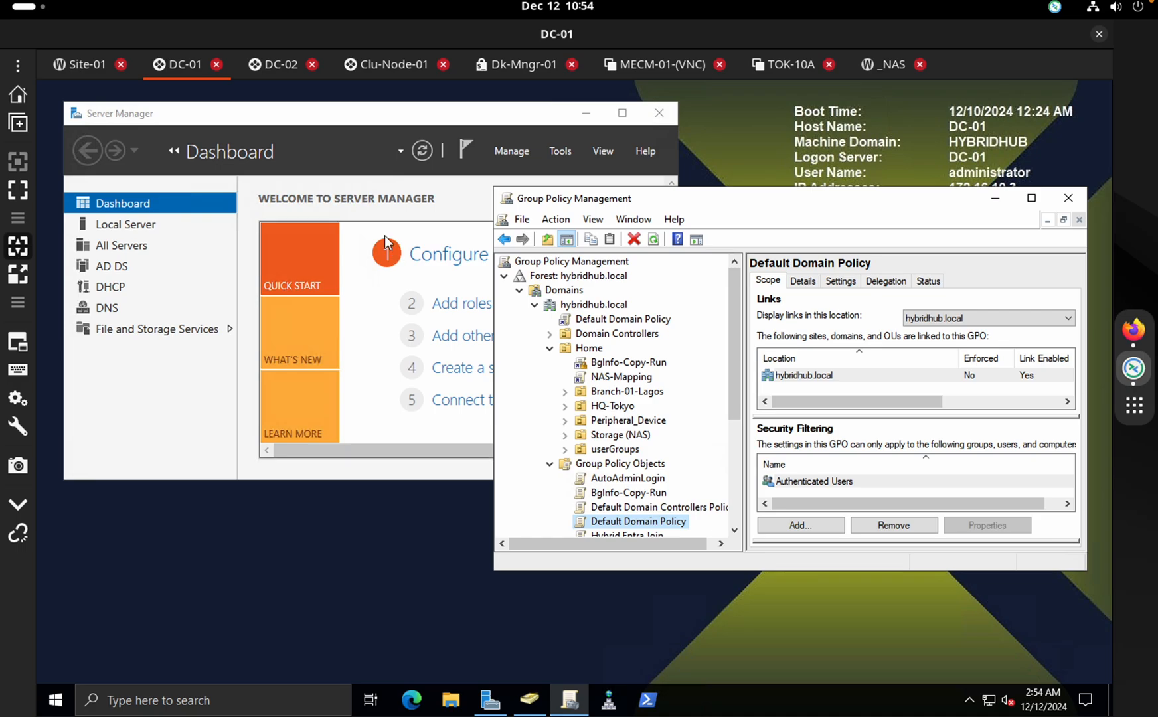
{"action": "left_click", "coordinate": [271, 66]}
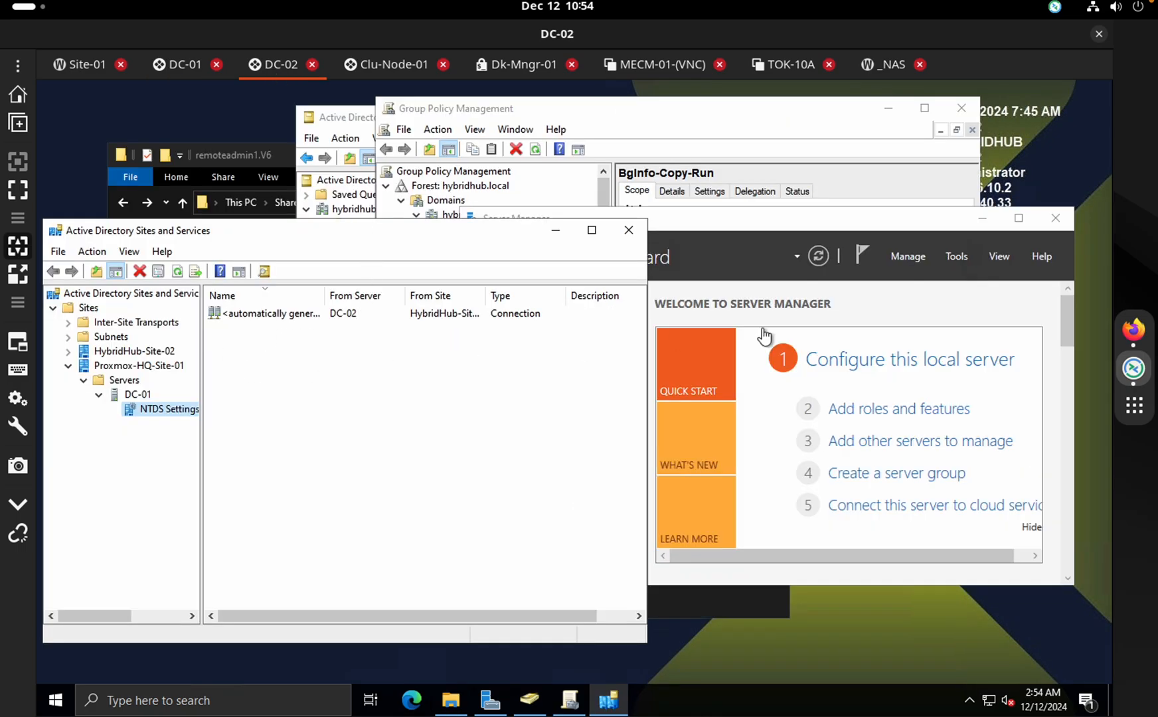
{"action": "left_click", "coordinate": [669, 111]}
{"action": "left_click", "coordinate": [492, 345]}
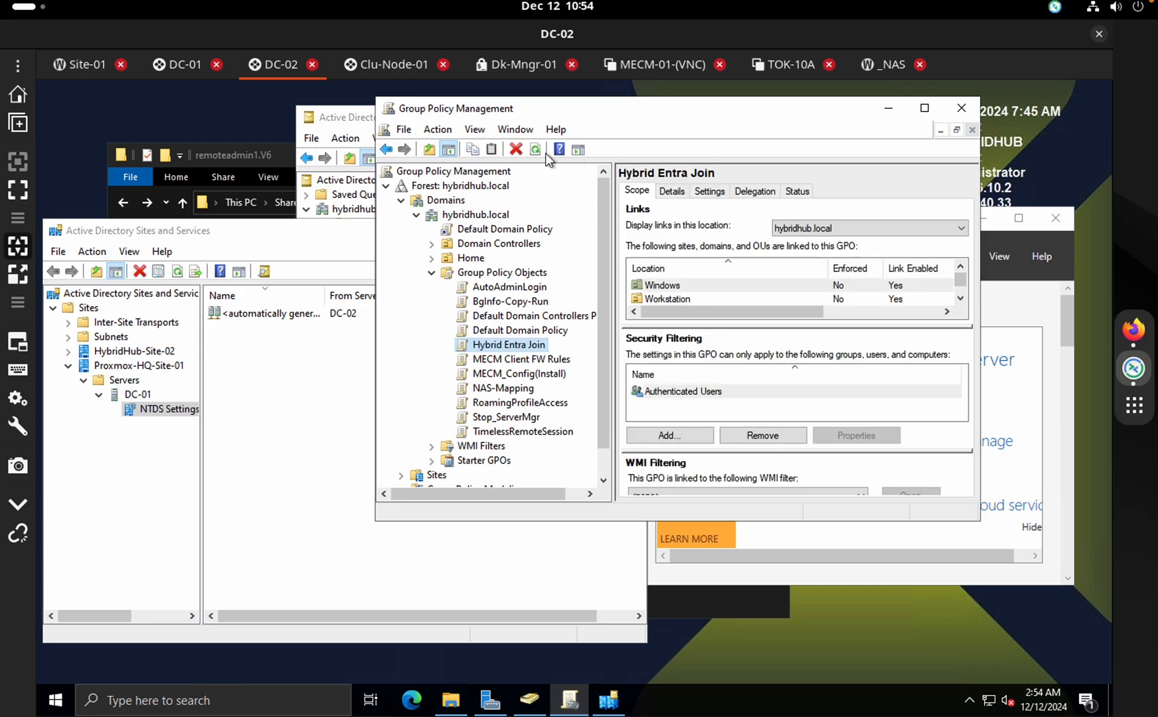
{"action": "left_click", "coordinate": [446, 187]}
{"action": "right_click", "coordinate": [447, 187]}
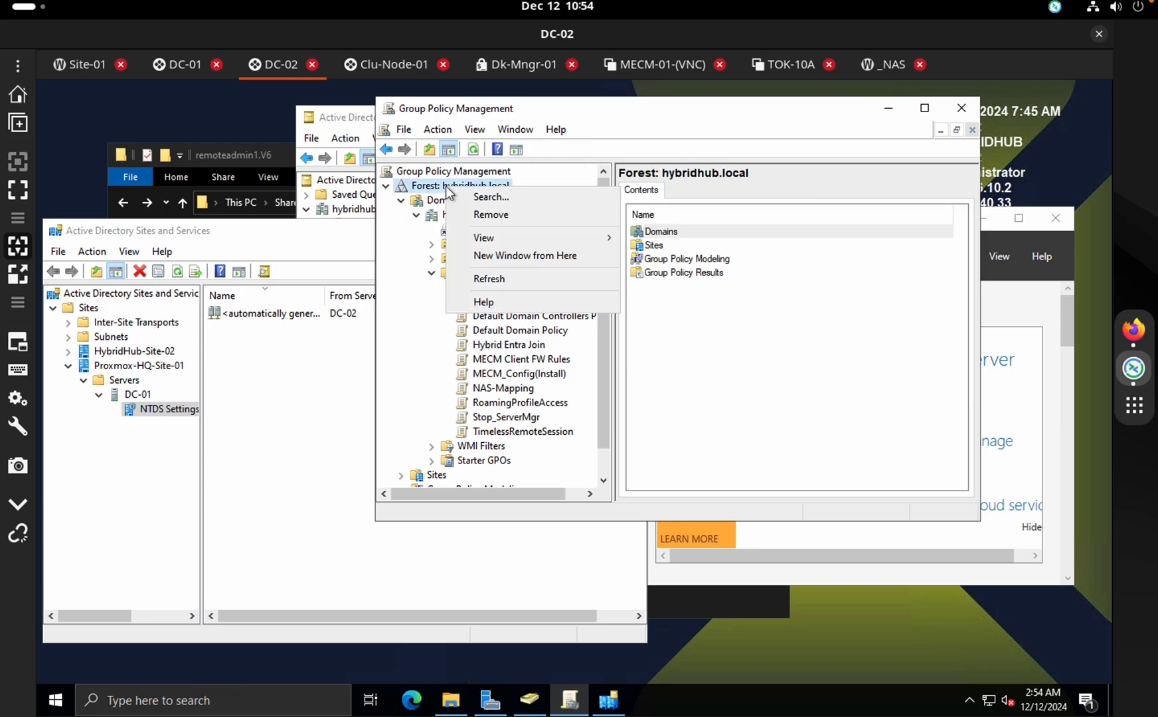
Refresh the hybridhub.local forest on DC-02 and confirm the London GPO has replicated
{"action": "left_click", "coordinate": [524, 281]}
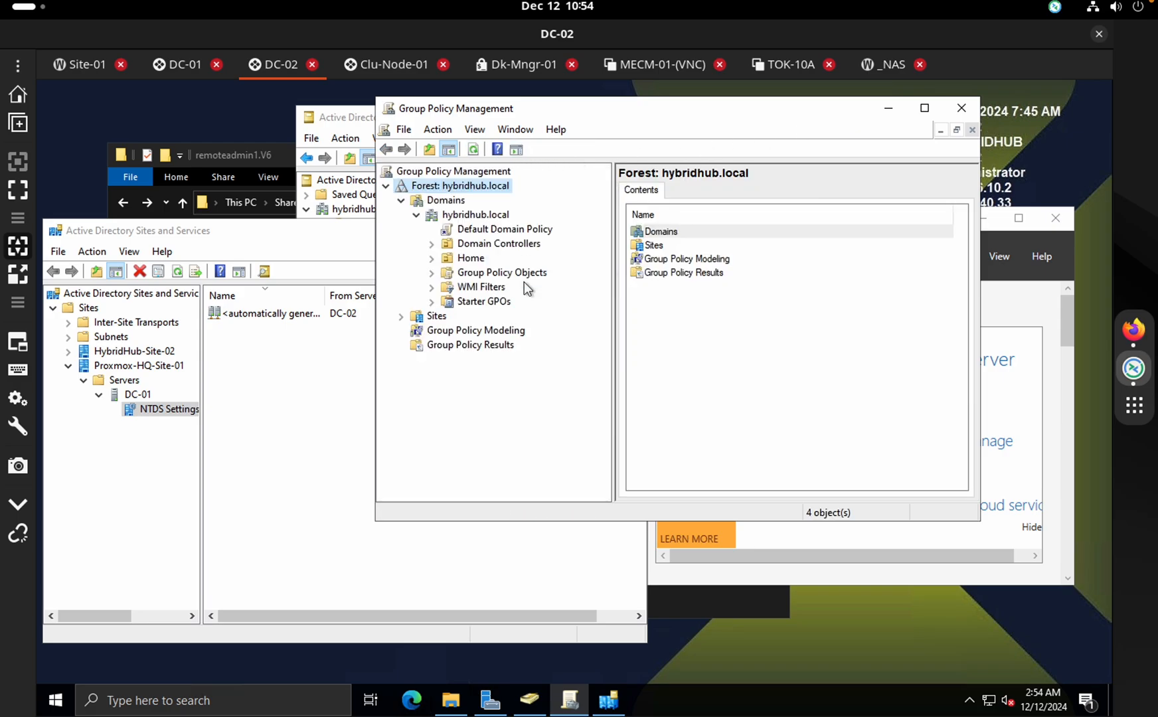
{"action": "left_click", "coordinate": [432, 276]}
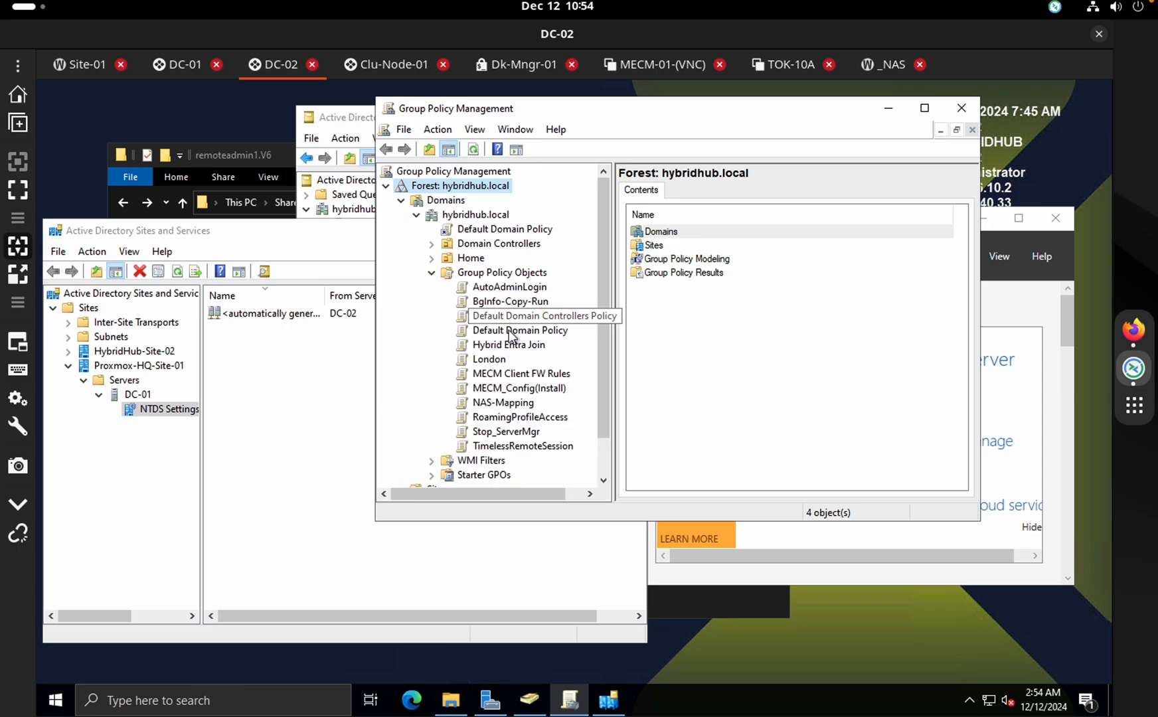
{"action": "left_click", "coordinate": [496, 359]}
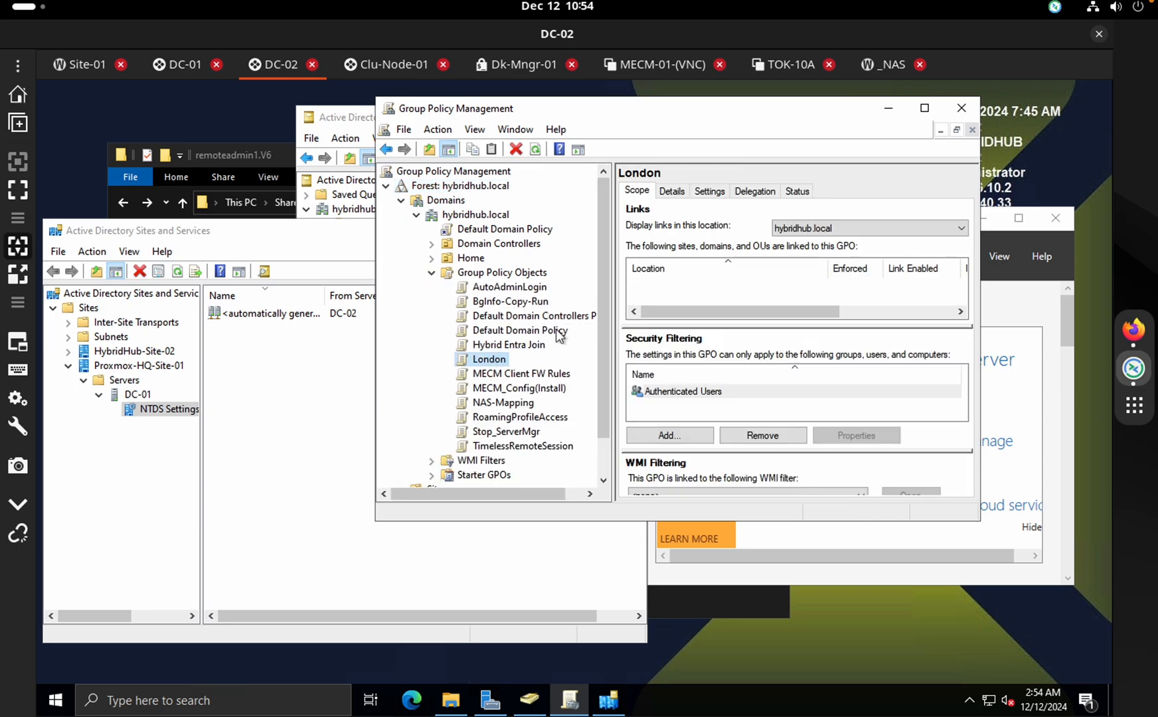
{"action": "left_click", "coordinate": [509, 331]}
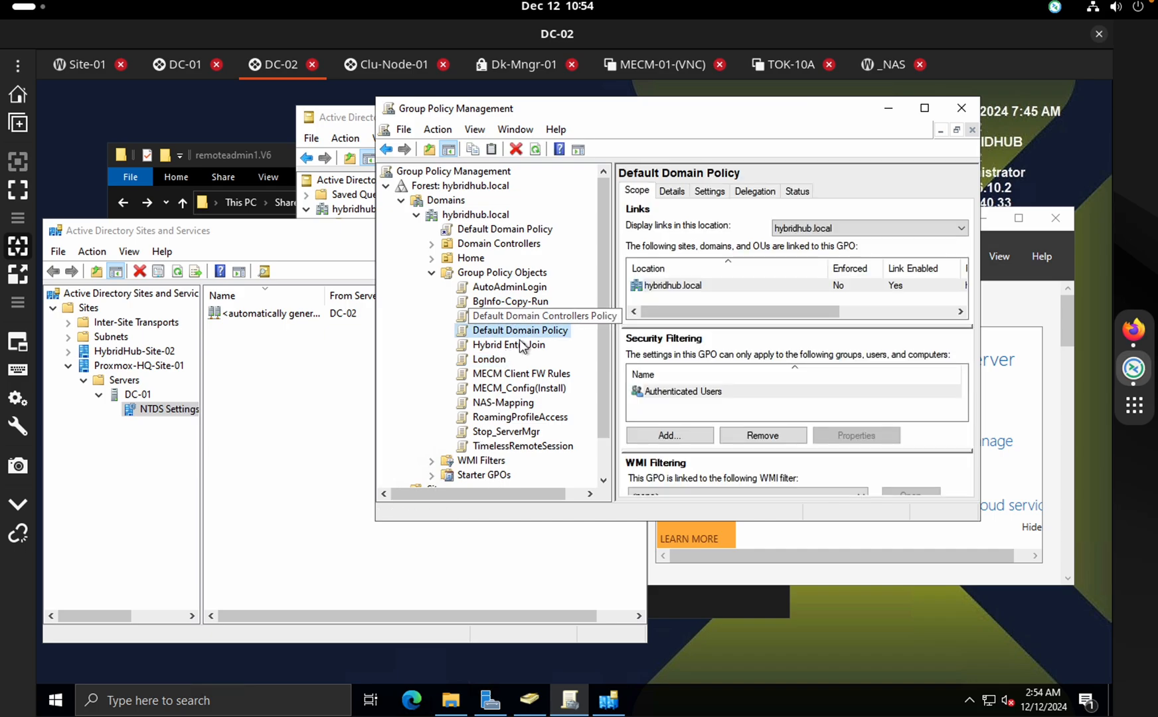
{"action": "left_click", "coordinate": [512, 391]}
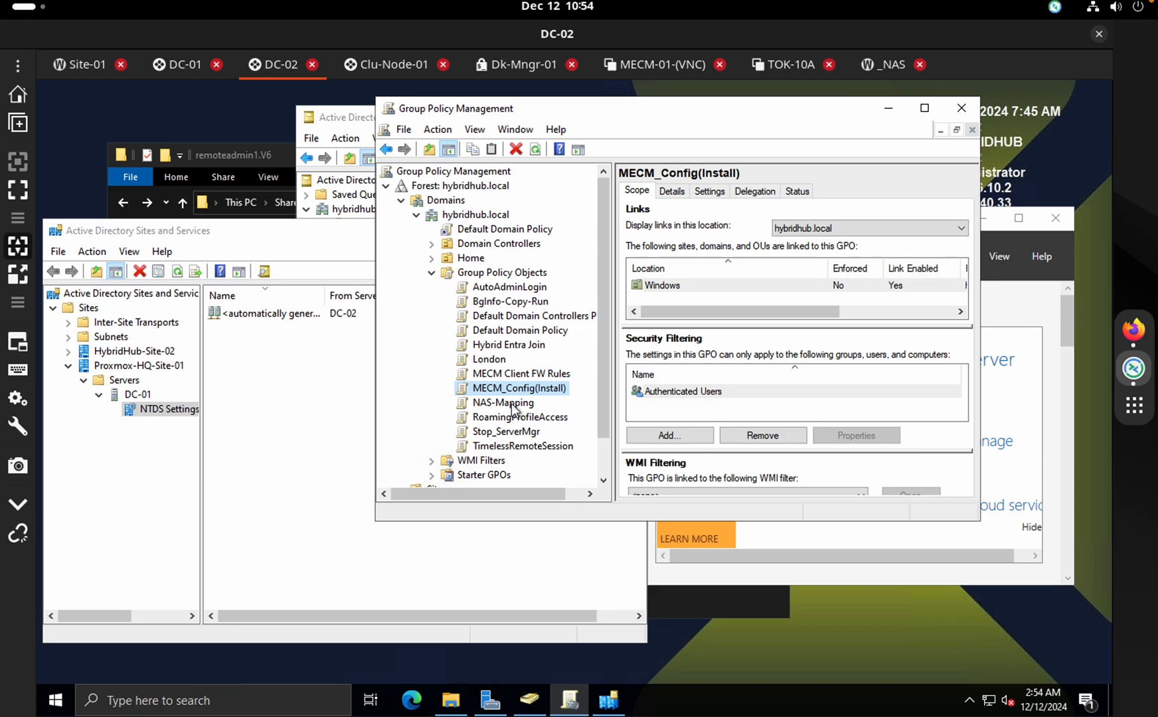
{"action": "key", "text": "F5"}
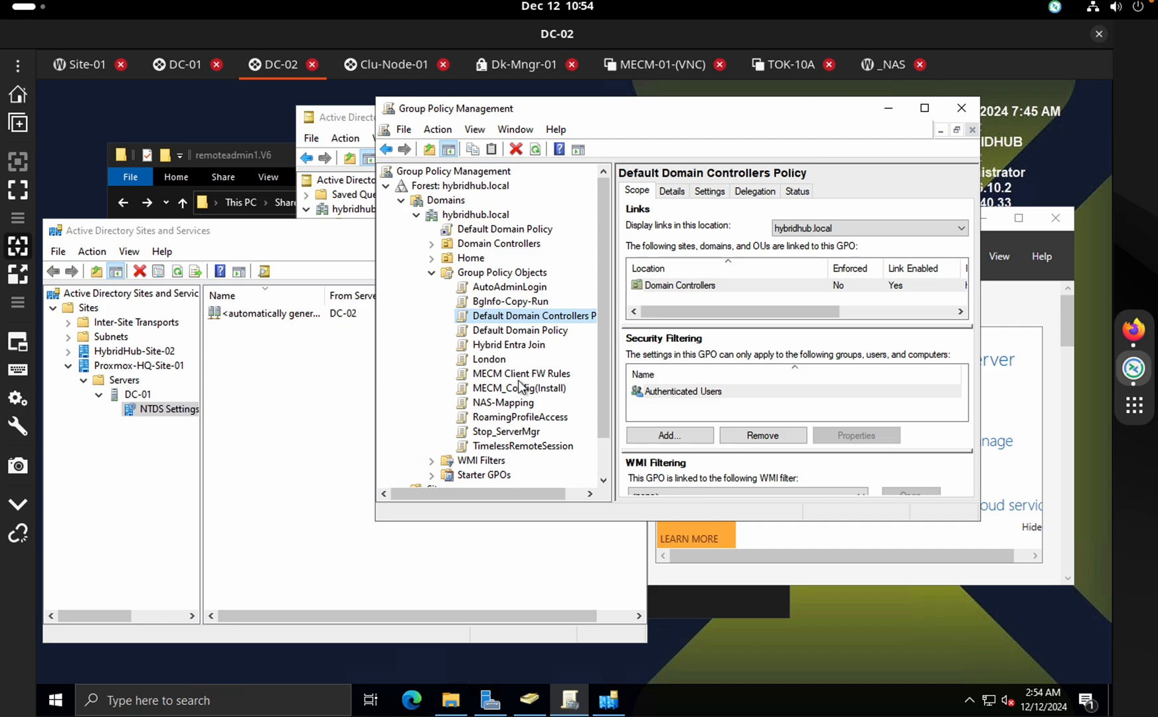
Review the Hybrid Entra Join, Domain Controllers and MECM Client FW Rules GPOs, then view TOK-10A
{"action": "left_click", "coordinate": [518, 346]}
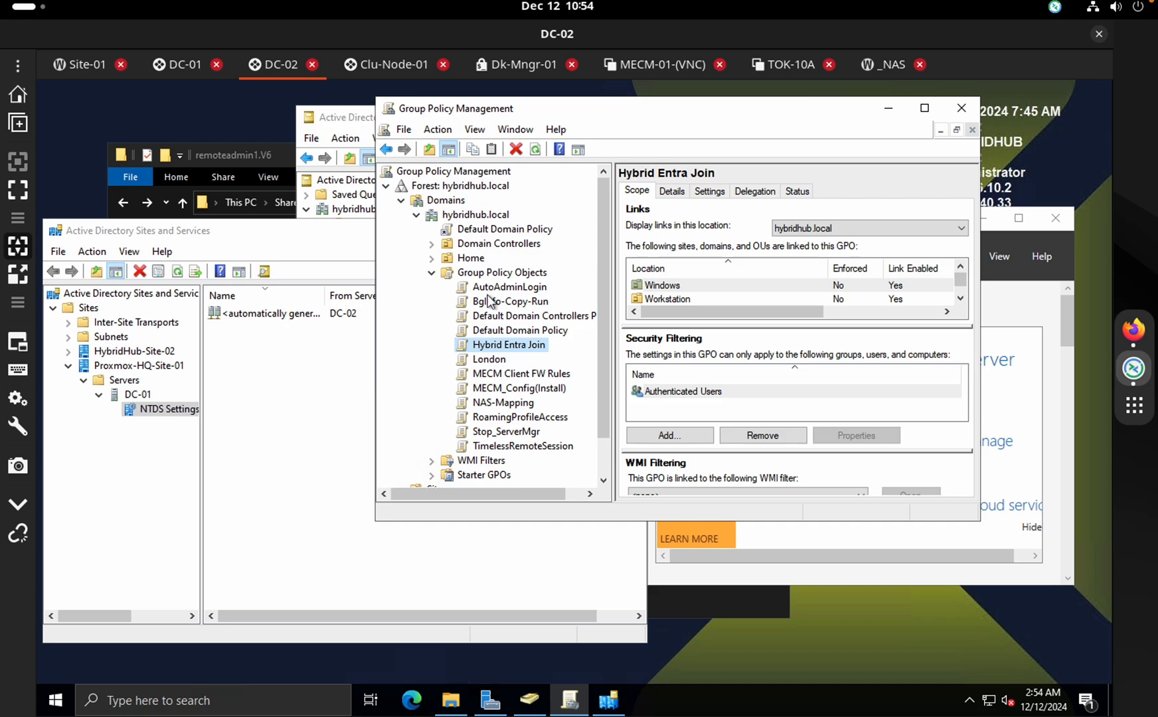
{"action": "left_click", "coordinate": [503, 320]}
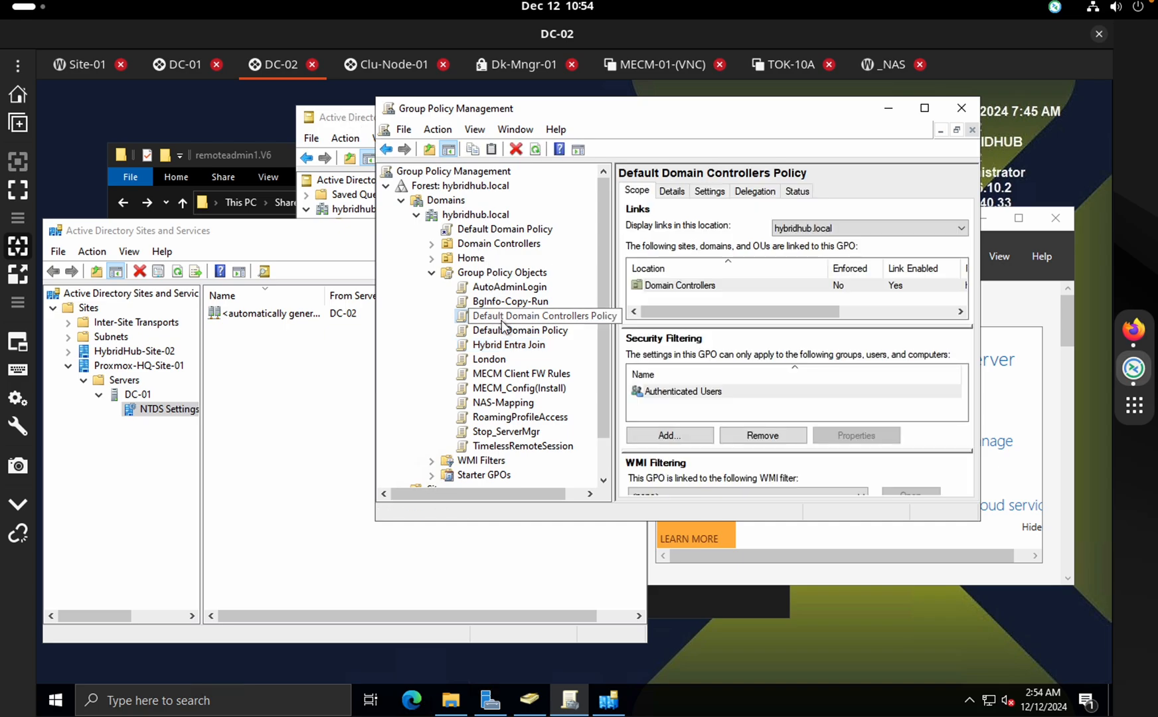
{"action": "left_click", "coordinate": [514, 376]}
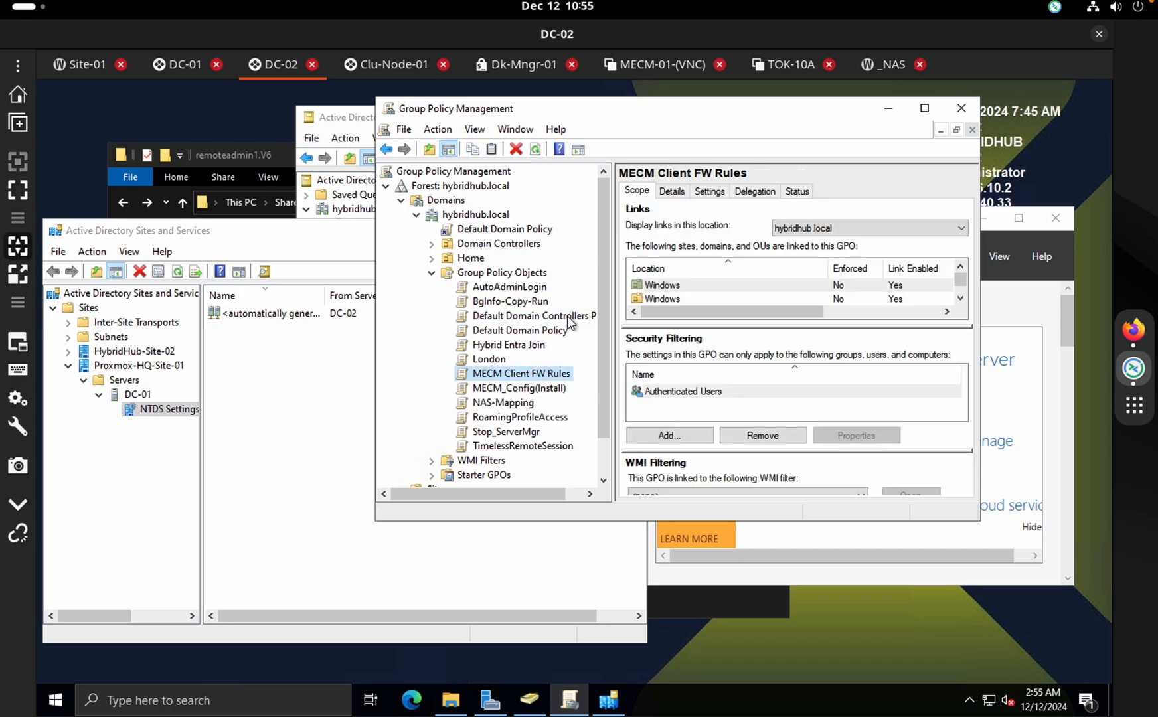
{"action": "left_click", "coordinate": [517, 346]}
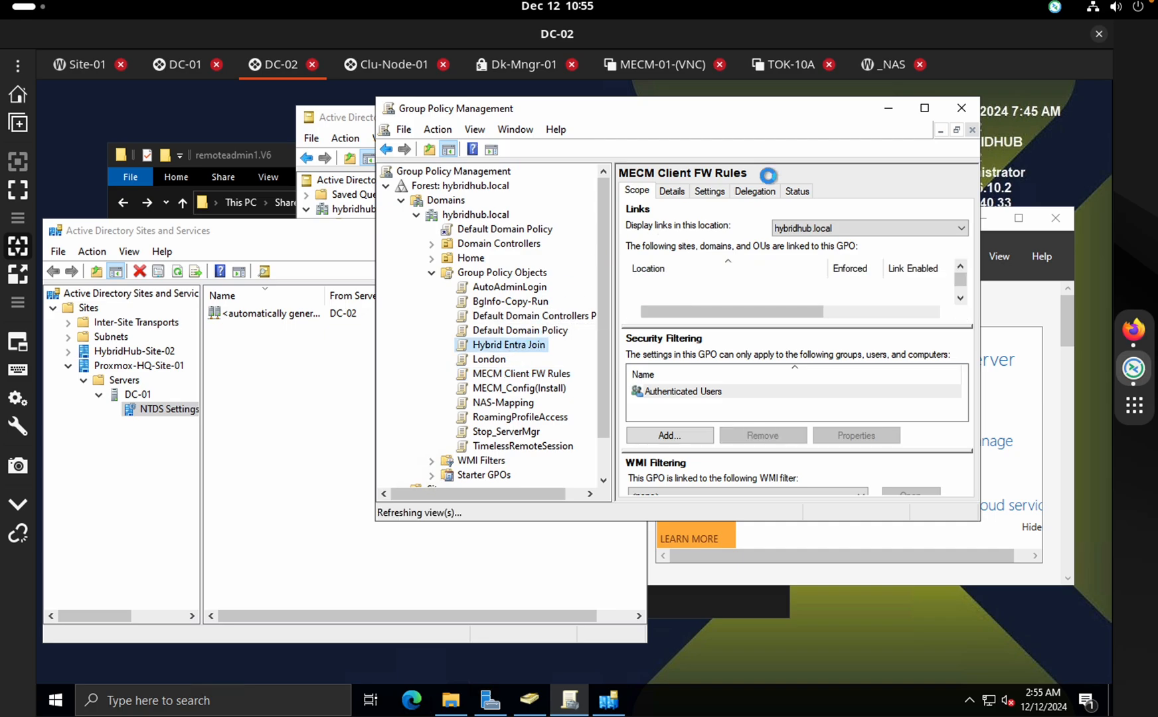
{"action": "left_click", "coordinate": [790, 64]}
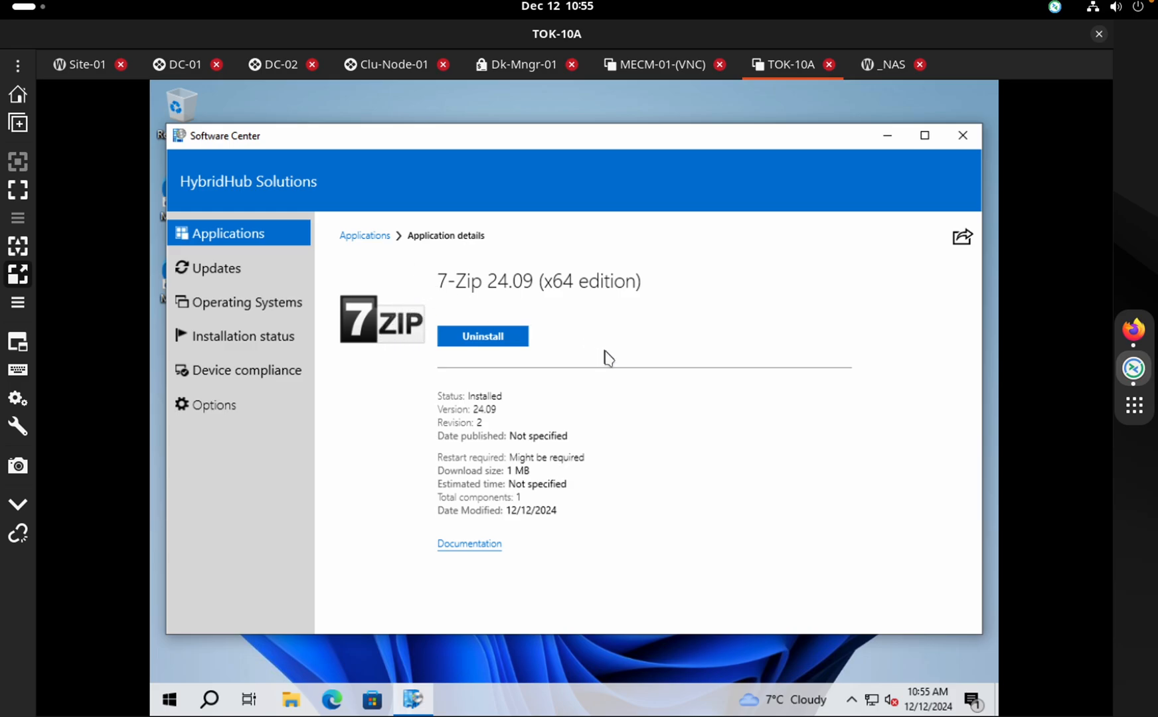
Glance at the EVE topology workspace, then return to TOK-10A and close Software Center
{"action": "key", "text": "ctrl+Right"}
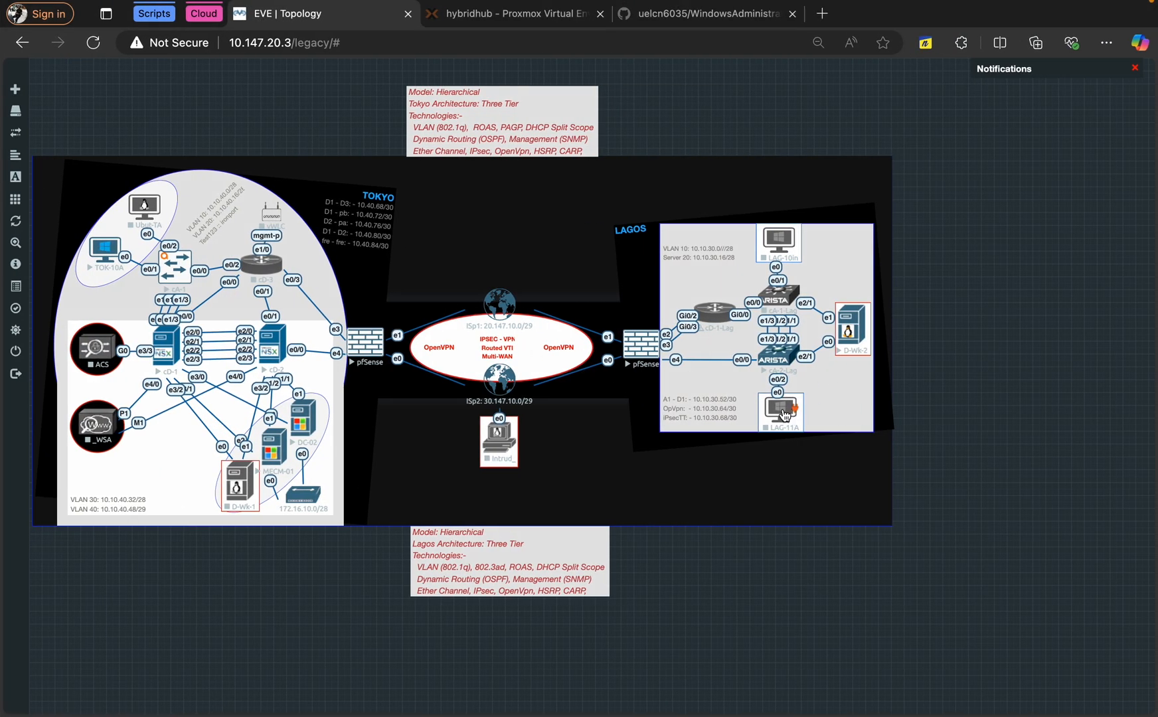
{"action": "key", "text": "ctrl+Left"}
{"action": "key", "text": "ctrl+Right"}
{"action": "key", "text": "ctrl+Left"}
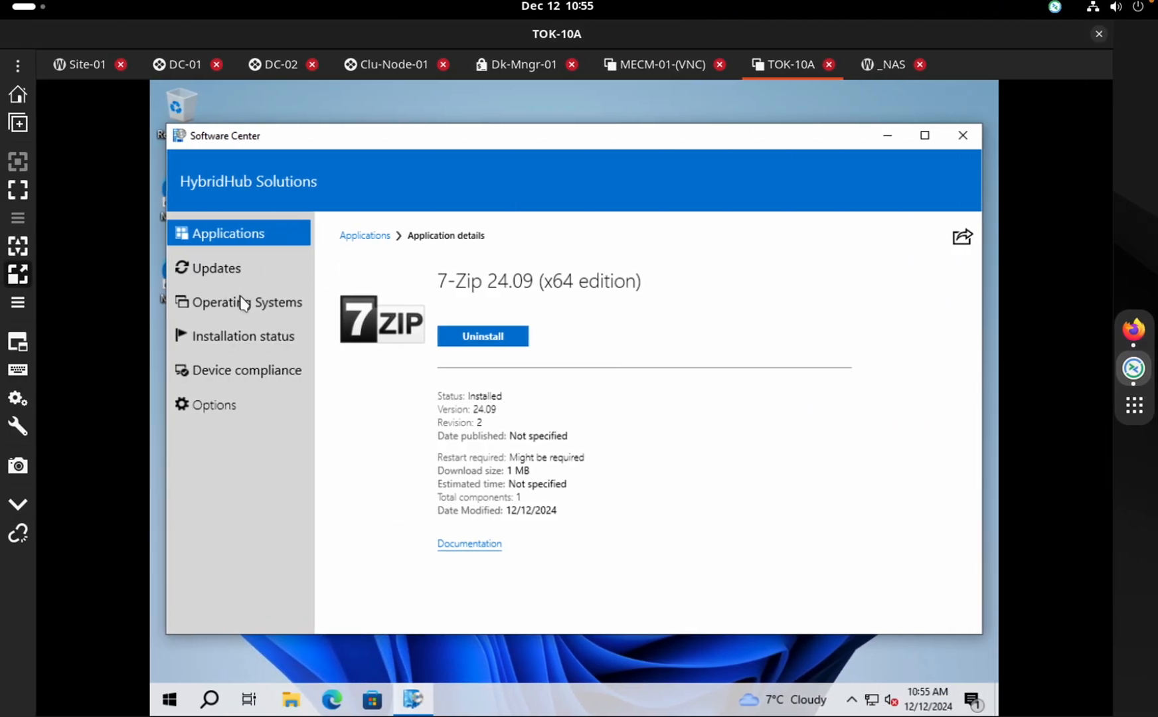
{"action": "left_click", "coordinate": [964, 138]}
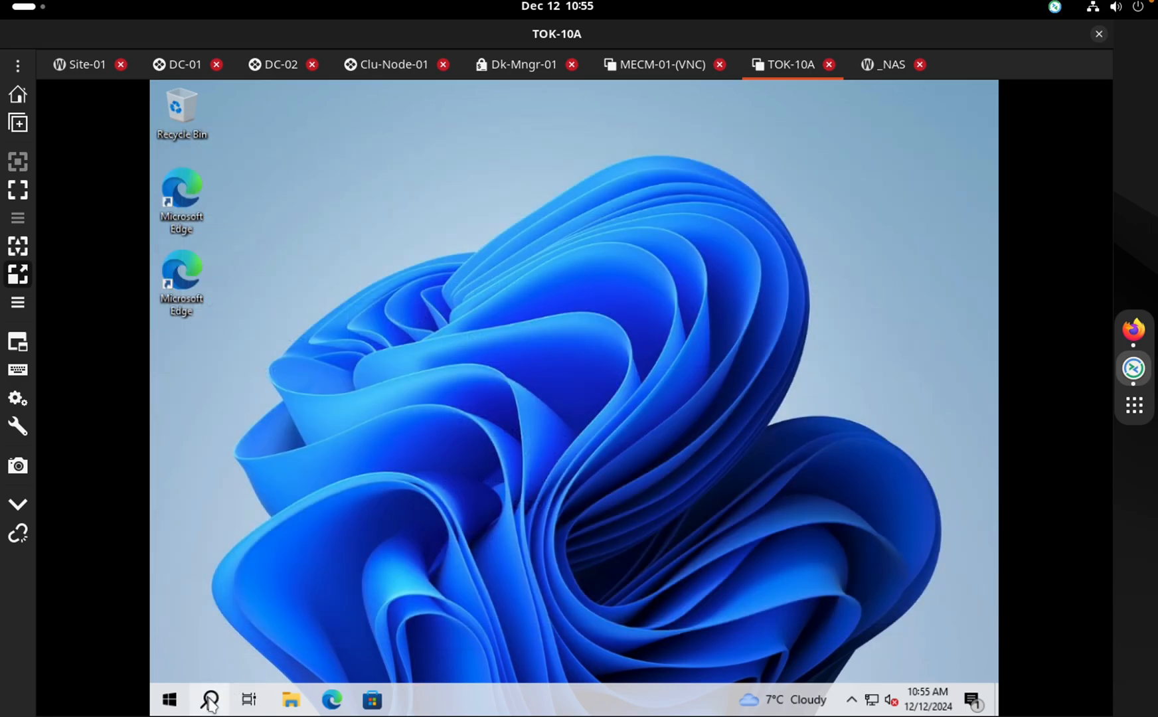
Open Command Prompt on TOK-10A by searching Windows for cmd
{"action": "left_click", "coordinate": [211, 700]}
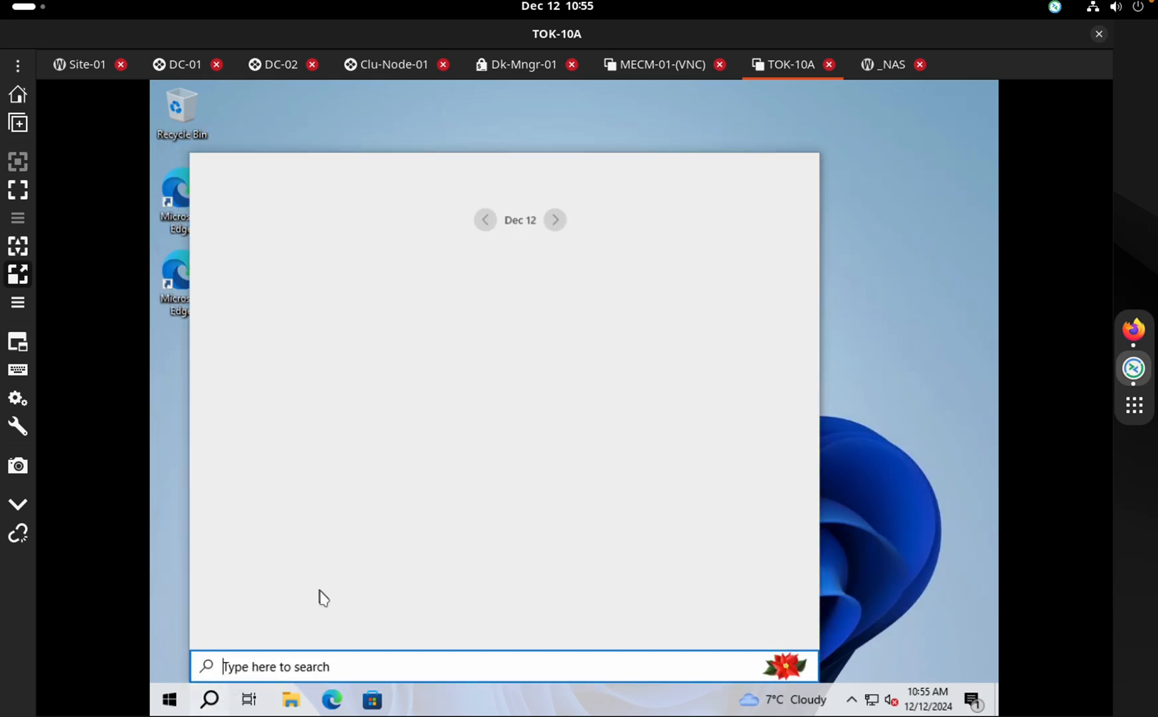
{"action": "type", "text": "cm"}
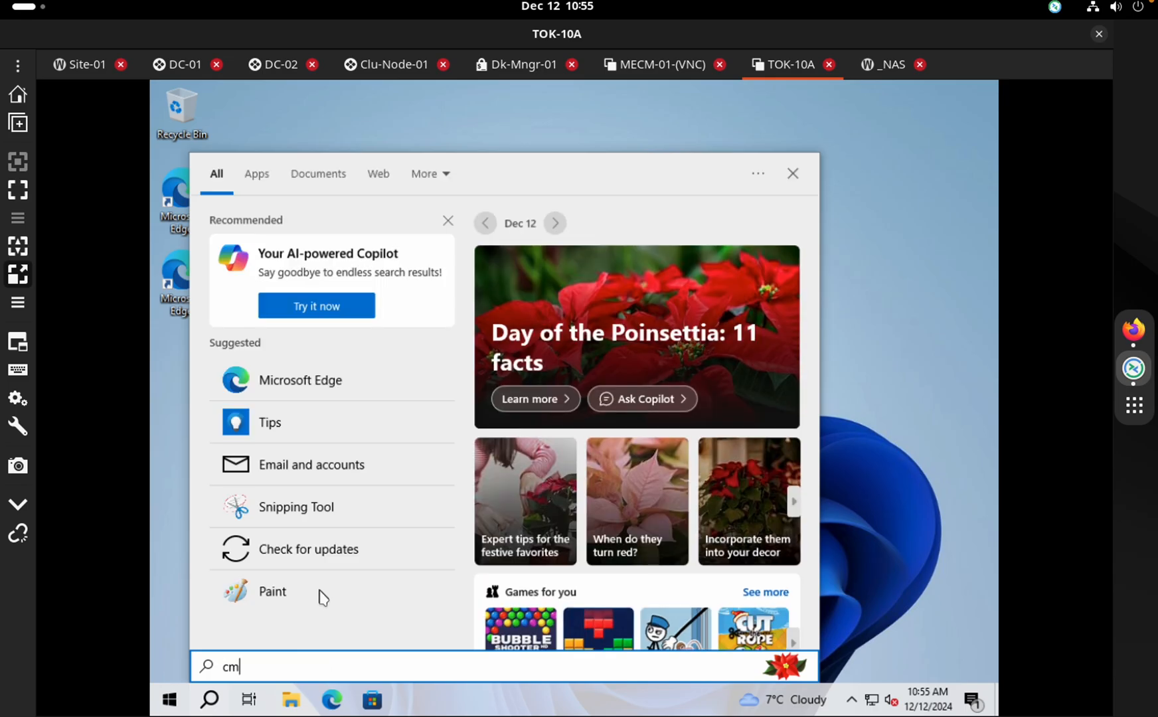
{"action": "key", "text": "BackSpace"}
{"action": "key", "text": "BackSpace"}
{"action": "type", "text": "p"}
{"action": "key", "text": "BackSpace"}
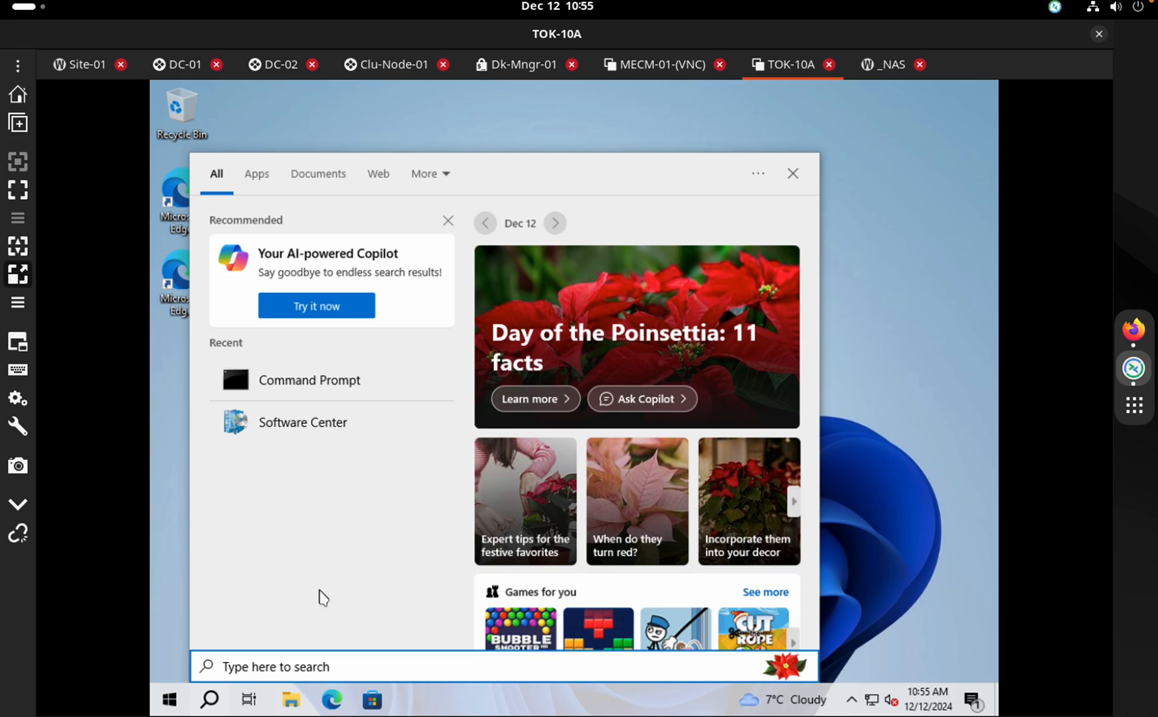
{"action": "type", "text": "paint"}
{"action": "key", "text": "BackSpace"}
{"action": "key", "text": "BackSpace"}
{"action": "key", "text": "BackSpace"}
{"action": "key", "text": "BackSpace"}
{"action": "key", "text": "BackSpace"}
{"action": "type", "text": "cmd"}
{"action": "key", "text": "Return"}
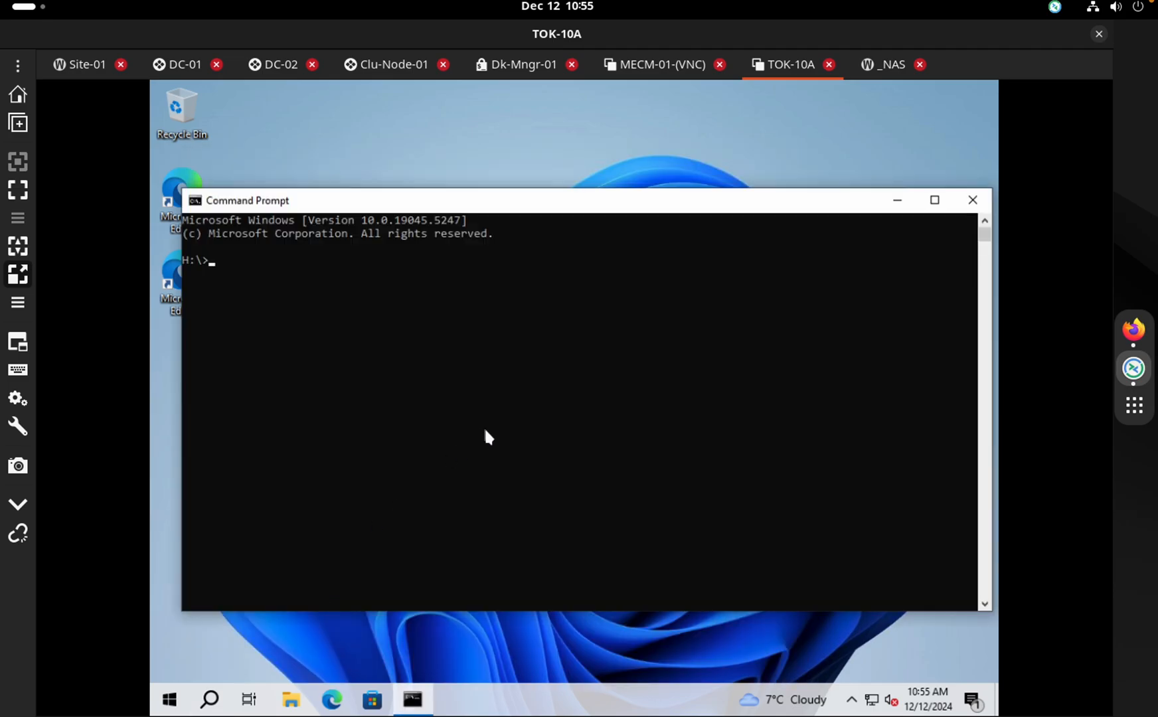
Run gpresult -r, highlight the applied GPOs BgInfo-Copy-Run and NAS-Mapping, then close the prompt
{"action": "left_click", "coordinate": [485, 431]}
{"action": "type", "text": "gp"}
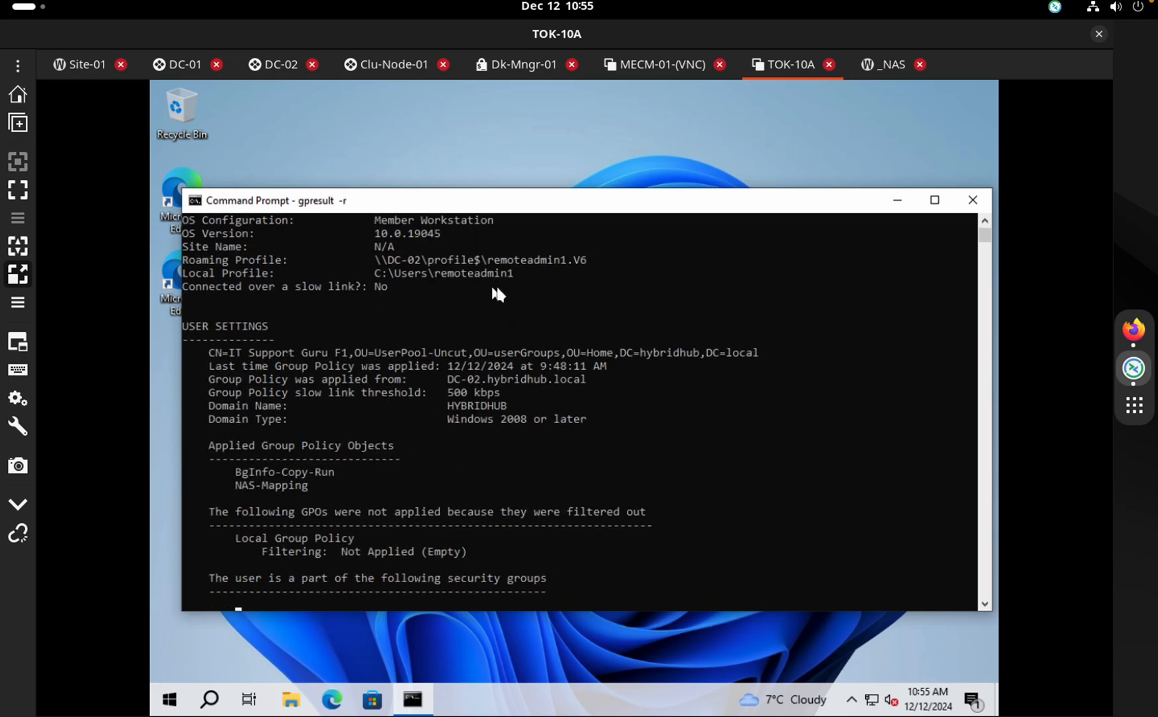
{"action": "left_click", "coordinate": [985, 220]}
{"action": "left_click", "coordinate": [985, 220]}
{"action": "left_click", "coordinate": [985, 220]}
{"action": "left_click", "coordinate": [984, 220]}
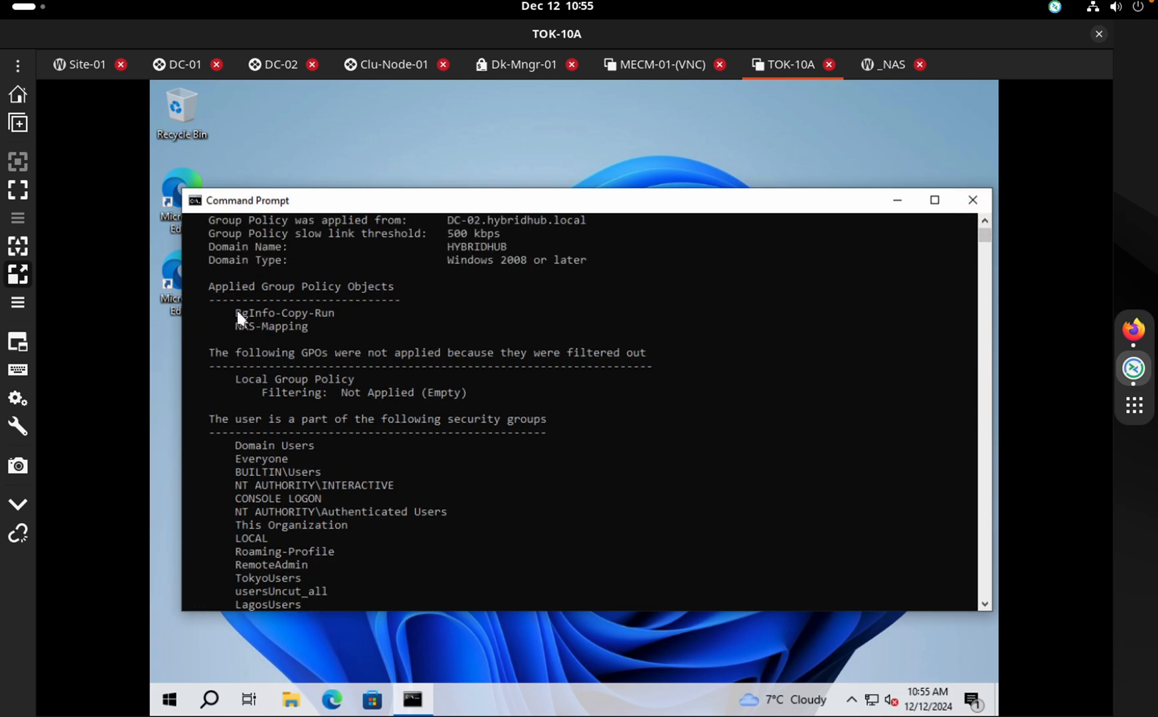
{"action": "mouse_move", "coordinate": [237, 312]}
{"action": "left_mouse_down"}
{"action": "mouse_move", "coordinate": [306, 326]}
{"action": "mouse_move", "coordinate": [236, 305]}
{"action": "left_mouse_up"}
{"action": "left_click", "coordinate": [331, 329]}
{"action": "left_click", "coordinate": [363, 312]}
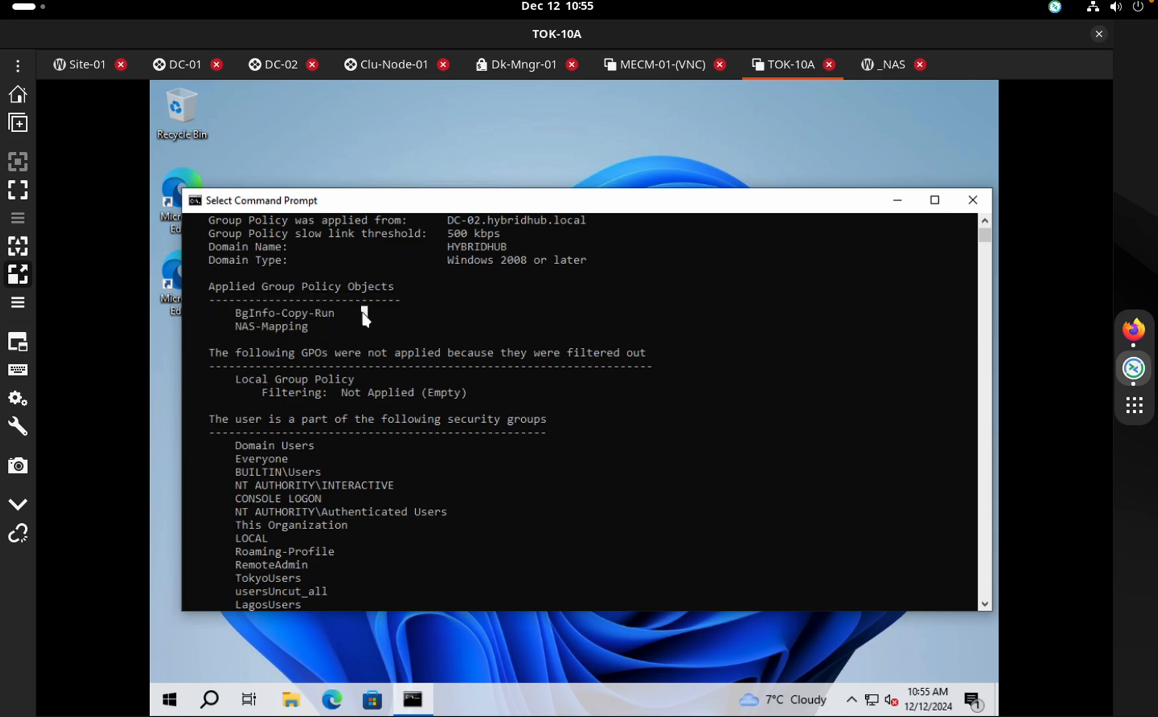
{"action": "left_click", "coordinate": [976, 199]}
Open File Explorer and browse to the \\172.16.10.11 network shares
{"action": "right_click", "coordinate": [379, 148]}
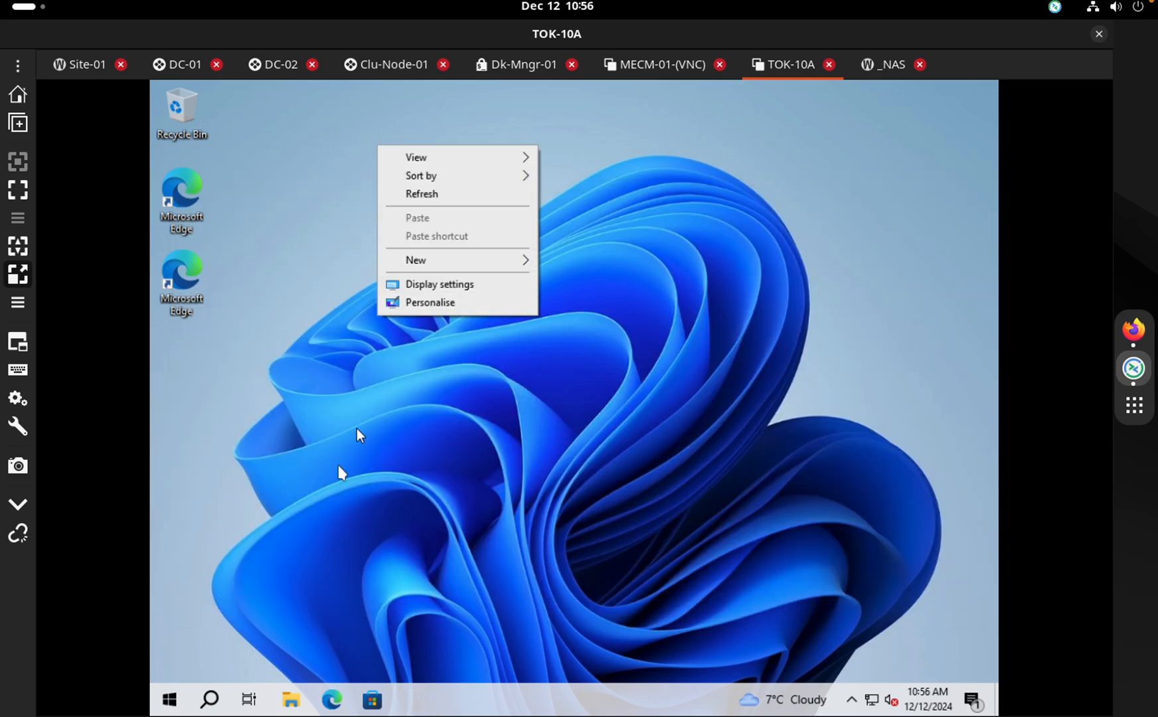
{"action": "left_click", "coordinate": [287, 702]}
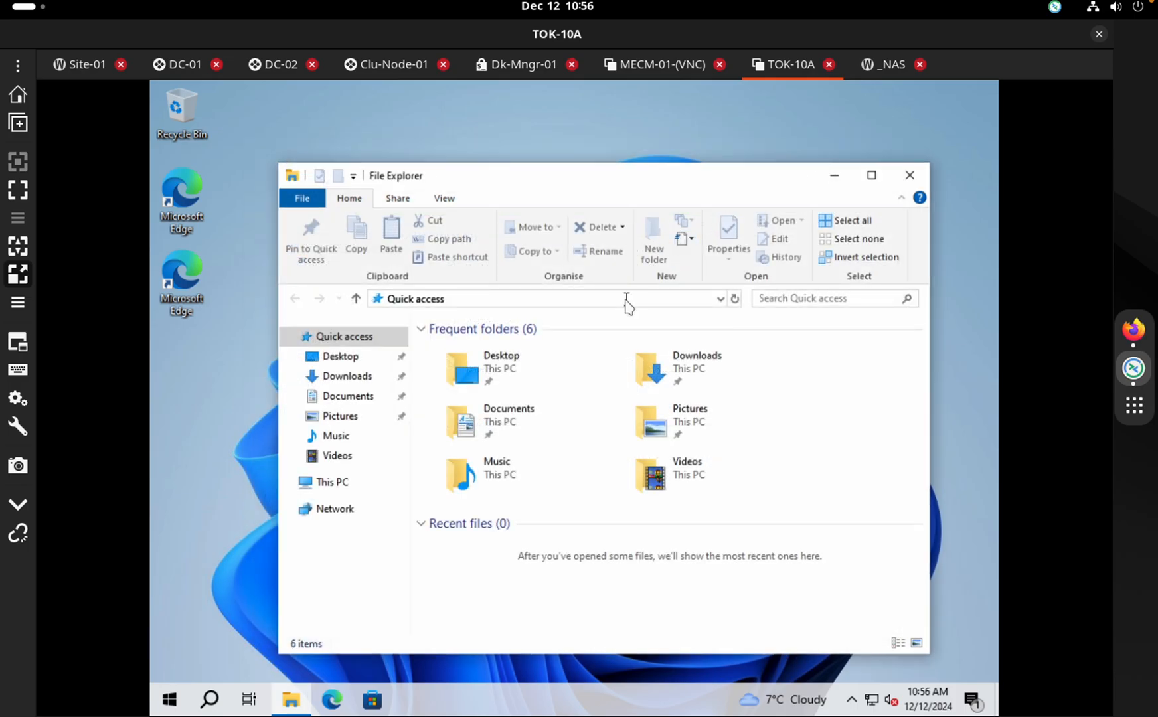
{"action": "left_click", "coordinate": [626, 302]}
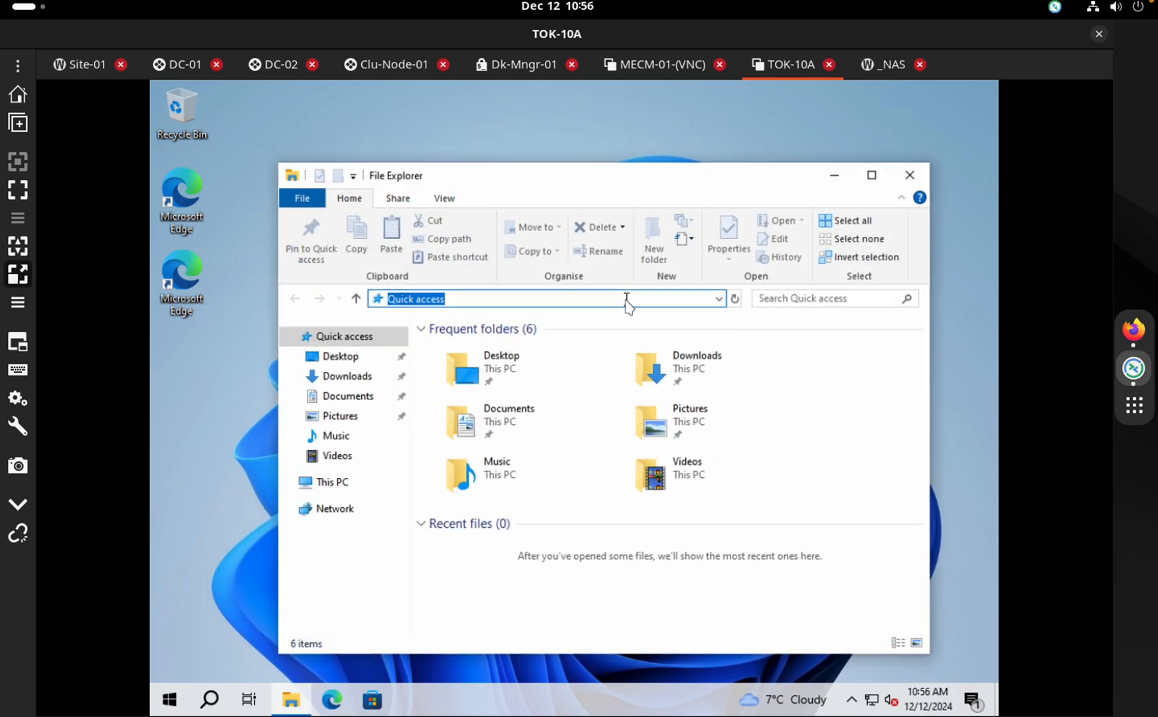
{"action": "type", "text": "\\\\"}
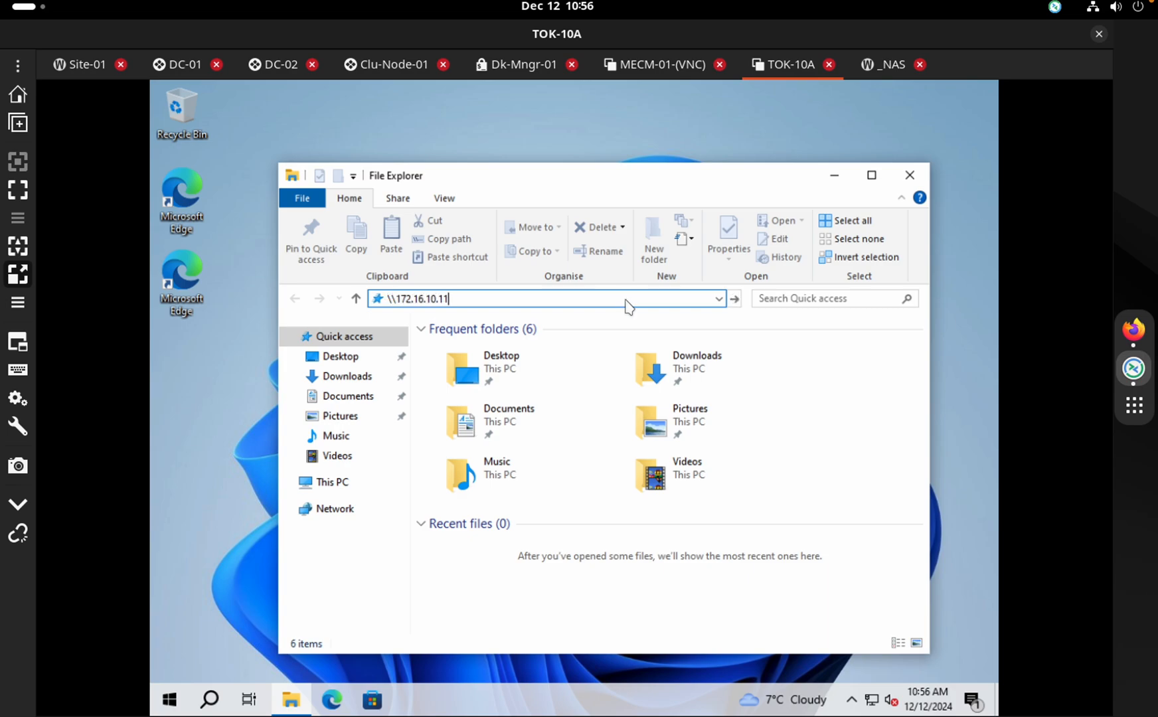
{"action": "type", "text": "172.16.10.11"}
{"action": "key", "text": "Return"}
Go to tokyo-shared-storage > Scripts > BGInfo > BgInfo-Prep > BgInfo-Deploy and launch Bginfo64
{"action": "double_click", "coordinate": [533, 429]}
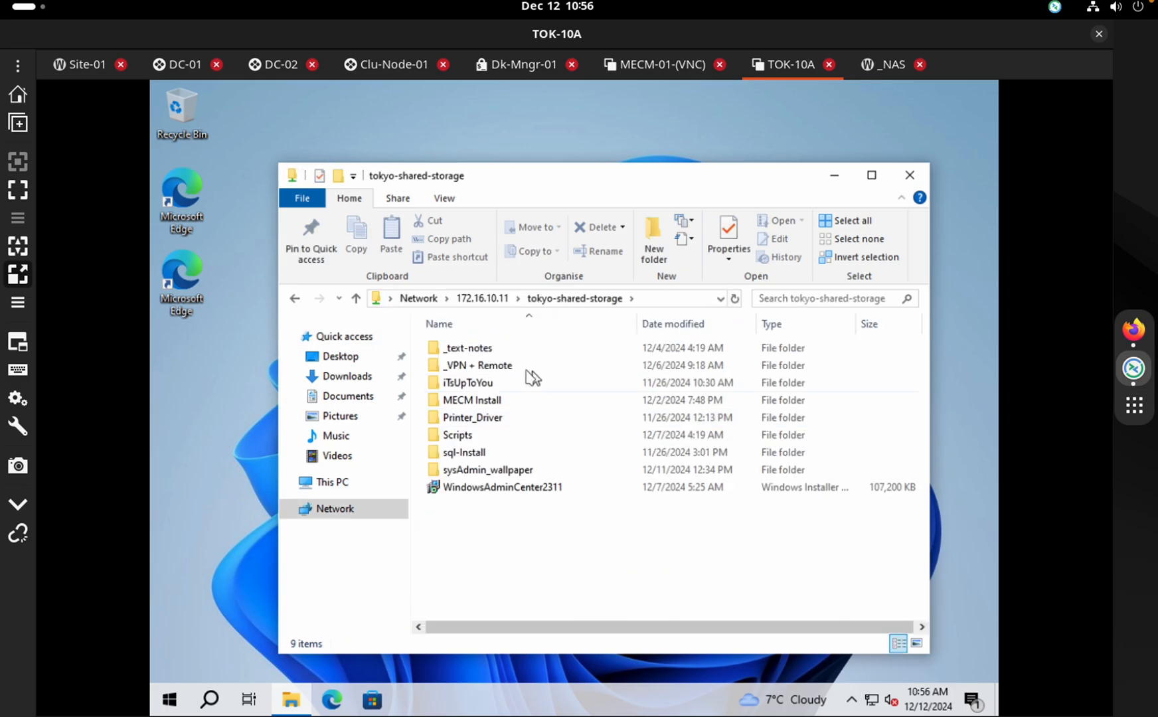
{"action": "left_click", "coordinate": [485, 435]}
{"action": "key", "text": "Return"}
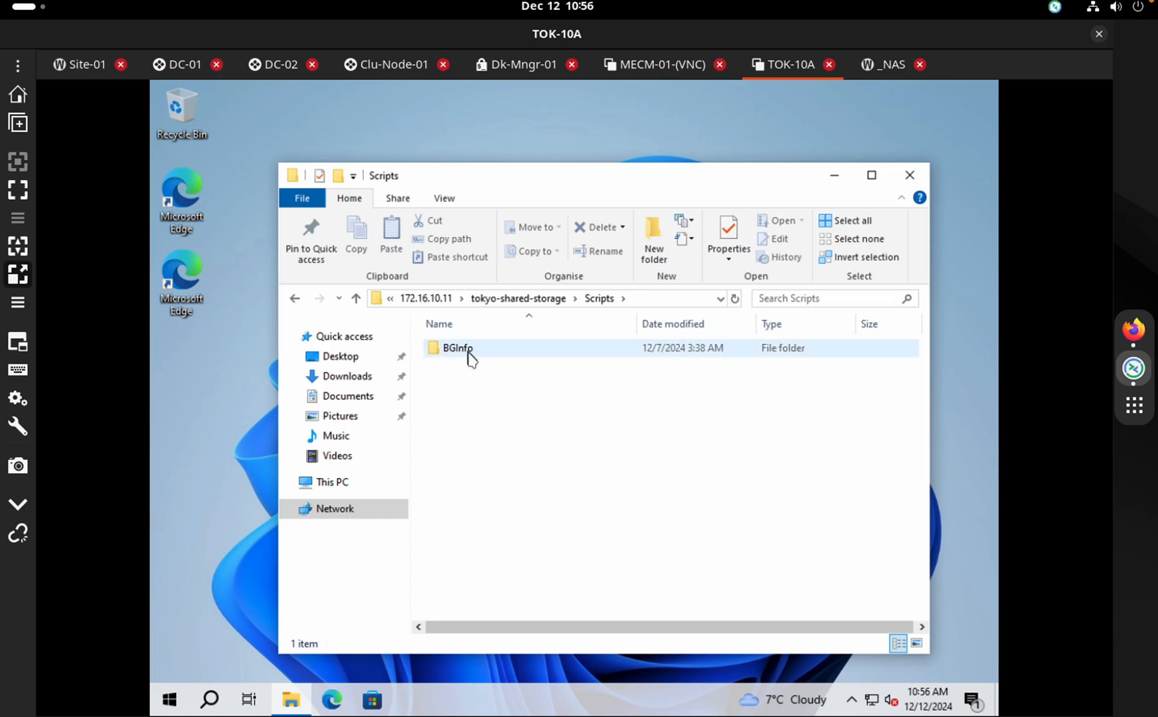
{"action": "double_click", "coordinate": [468, 352]}
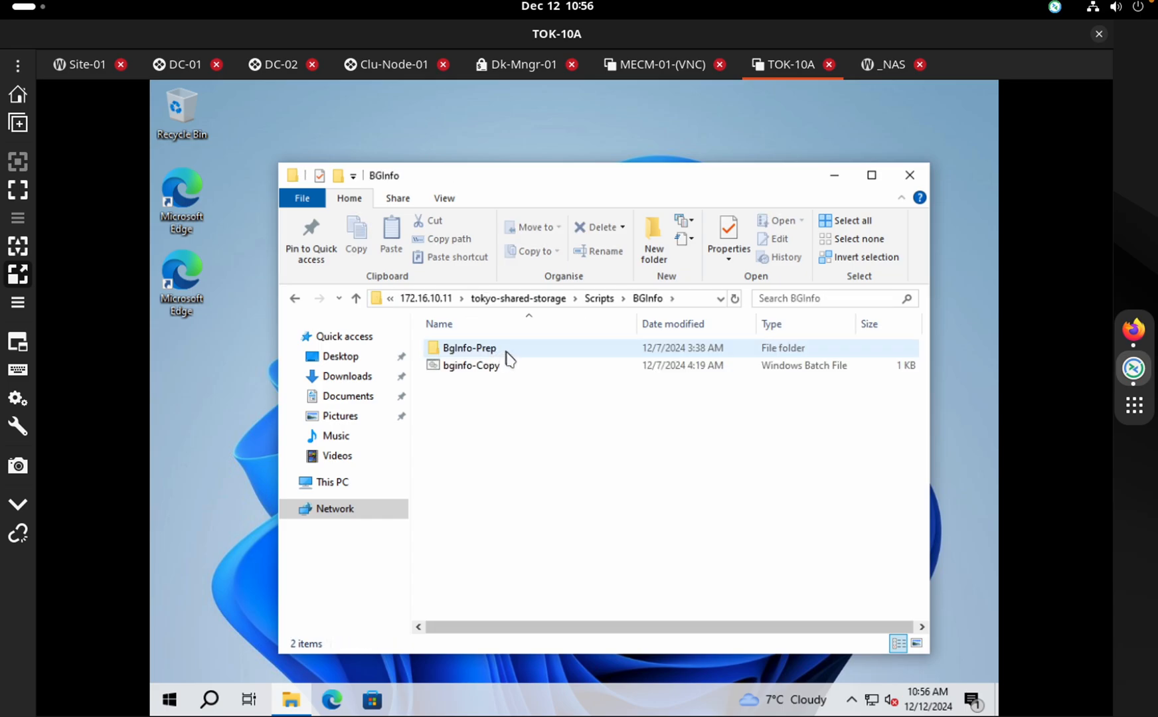
{"action": "double_click", "coordinate": [503, 350]}
{"action": "left_click", "coordinate": [469, 352]}
{"action": "double_click", "coordinate": [470, 352]}
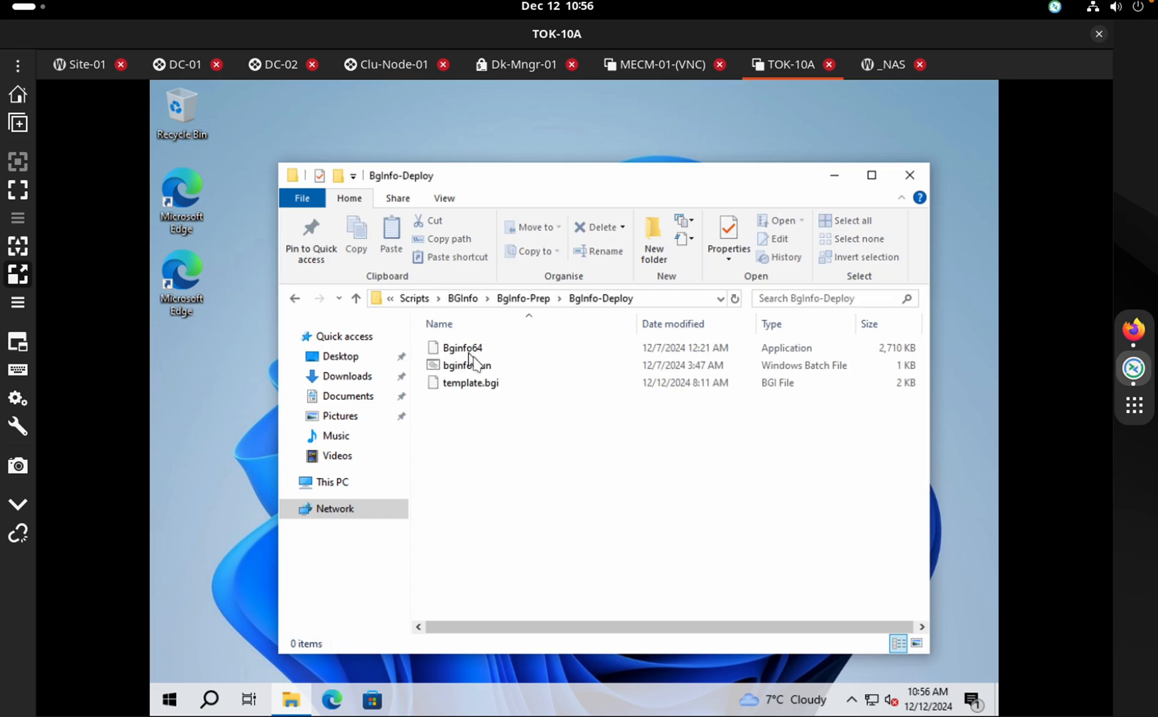
{"action": "double_click", "coordinate": [468, 347]}
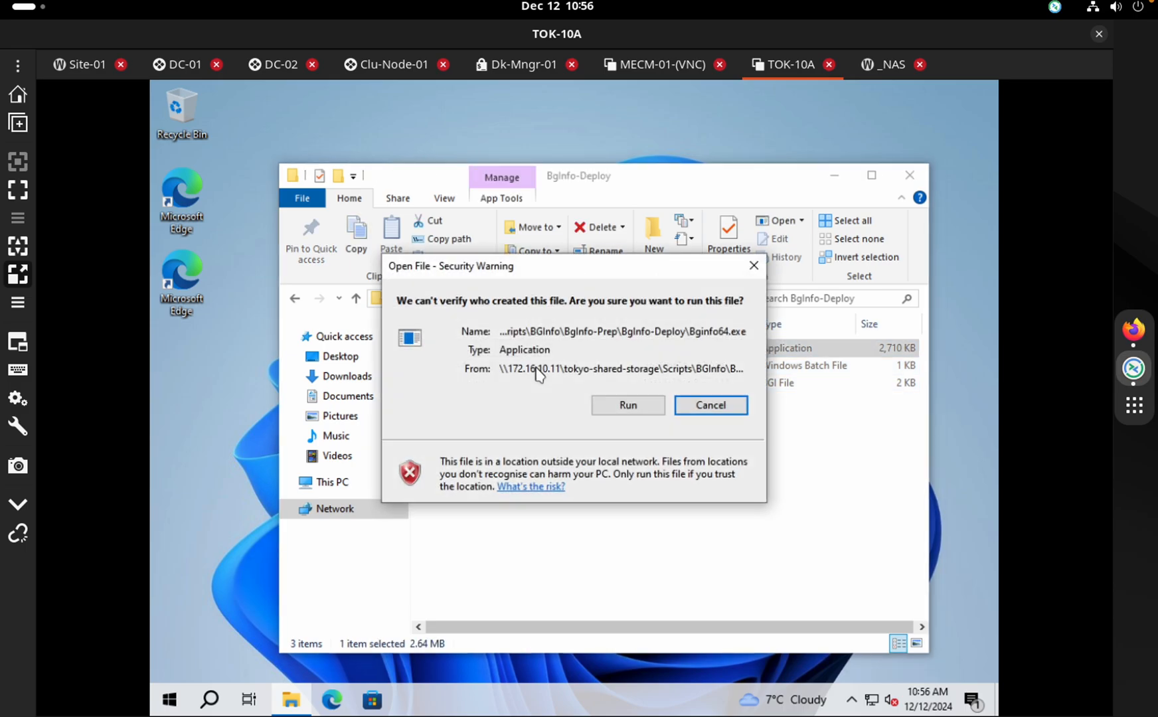
Run Bginfo64, accept the licence, skip the default config, and apply template.bgi to the desktop
{"action": "left_click", "coordinate": [624, 407]}
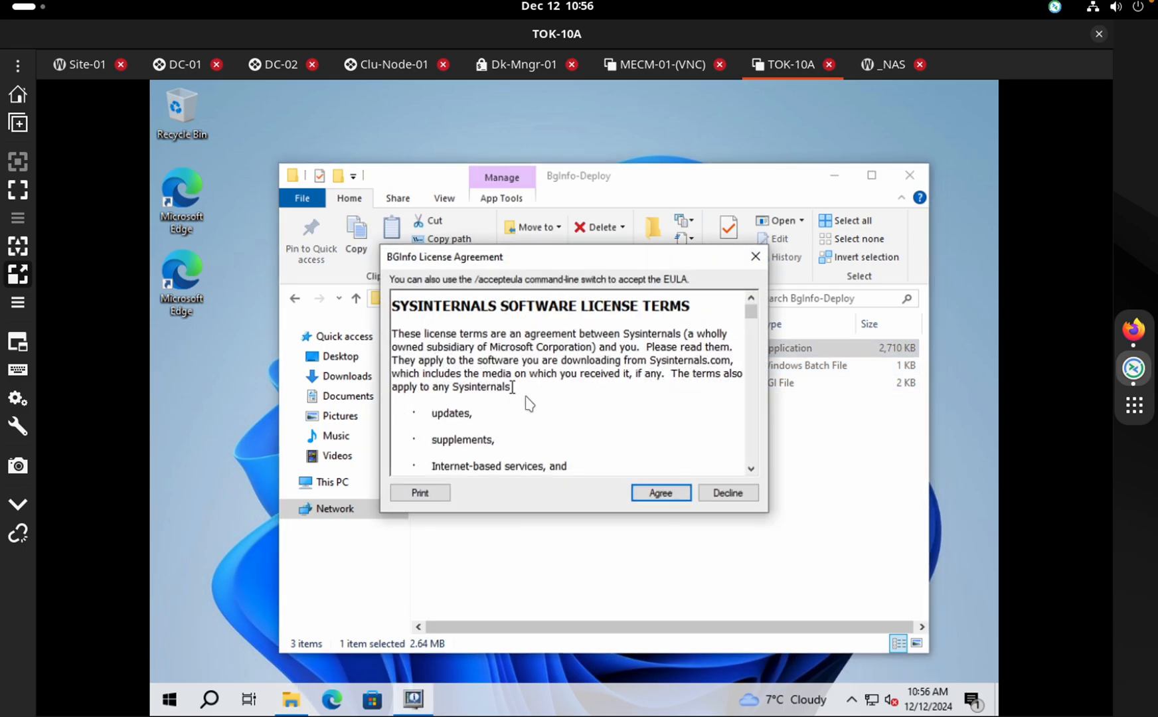
{"action": "left_click", "coordinate": [659, 490]}
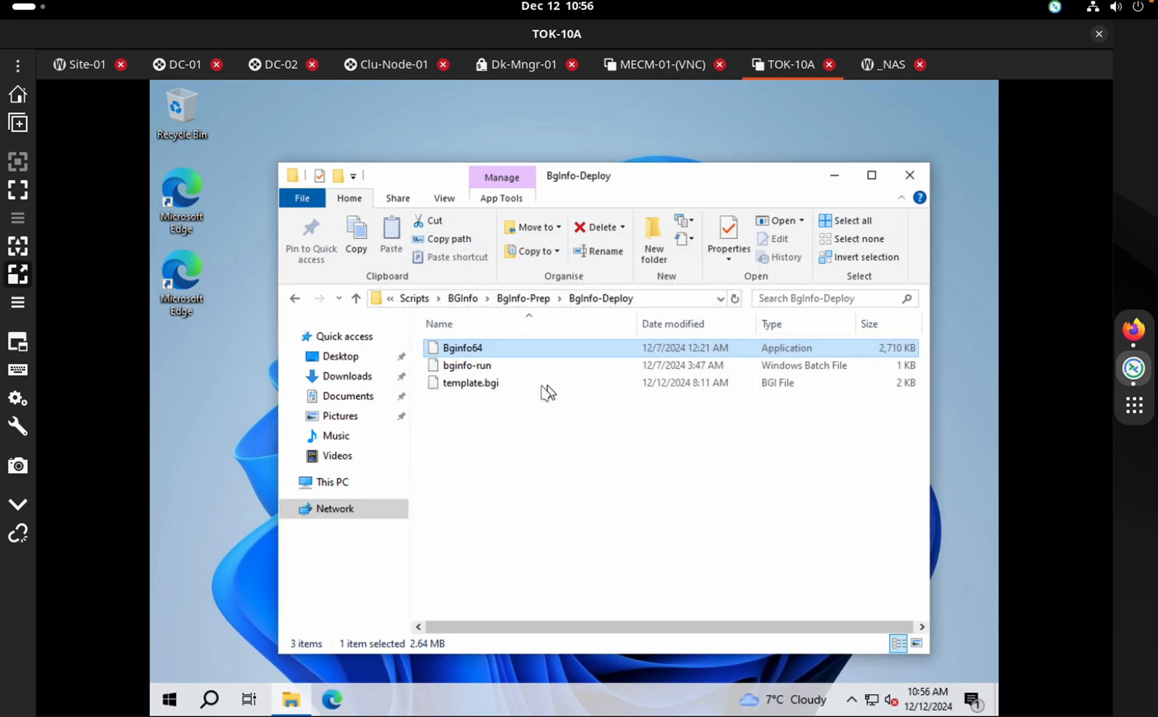
{"action": "left_click", "coordinate": [759, 557]}
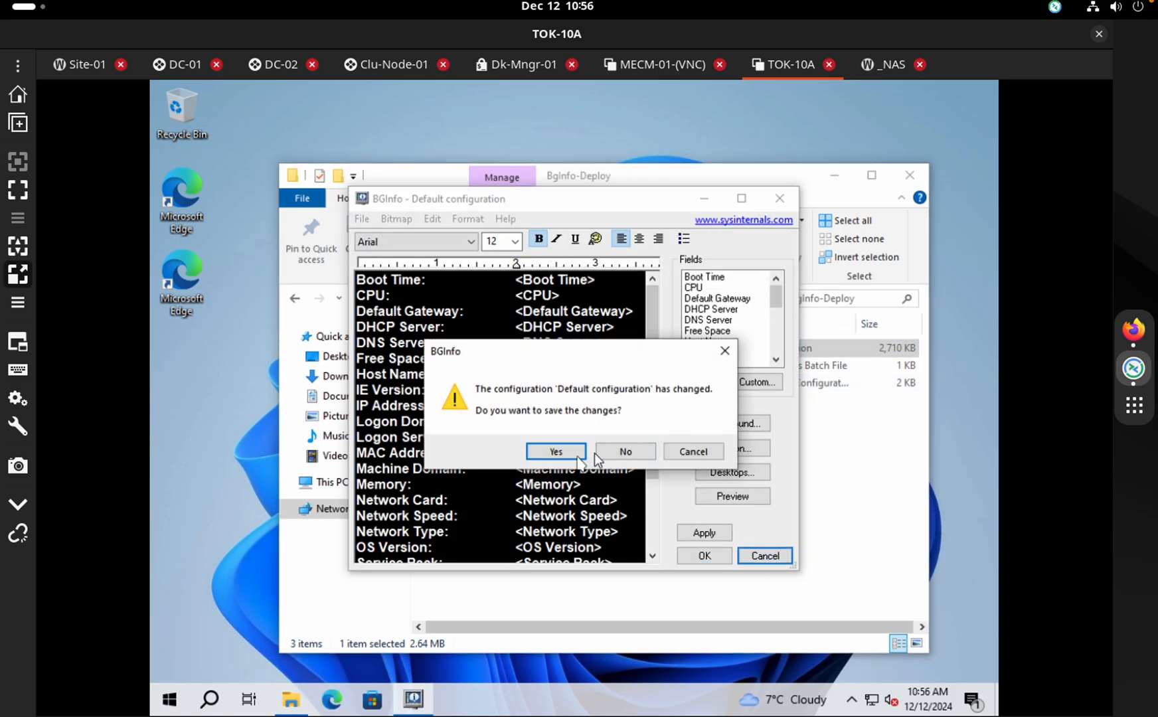
{"action": "left_click", "coordinate": [624, 452]}
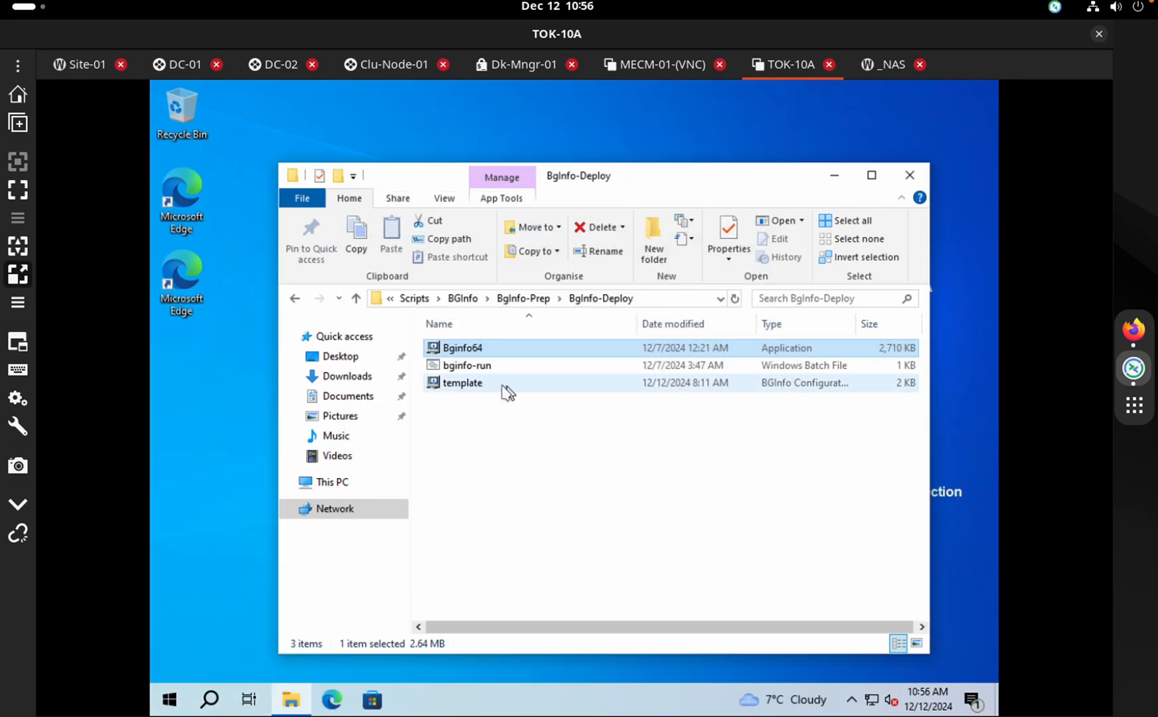
{"action": "left_click", "coordinate": [494, 388]}
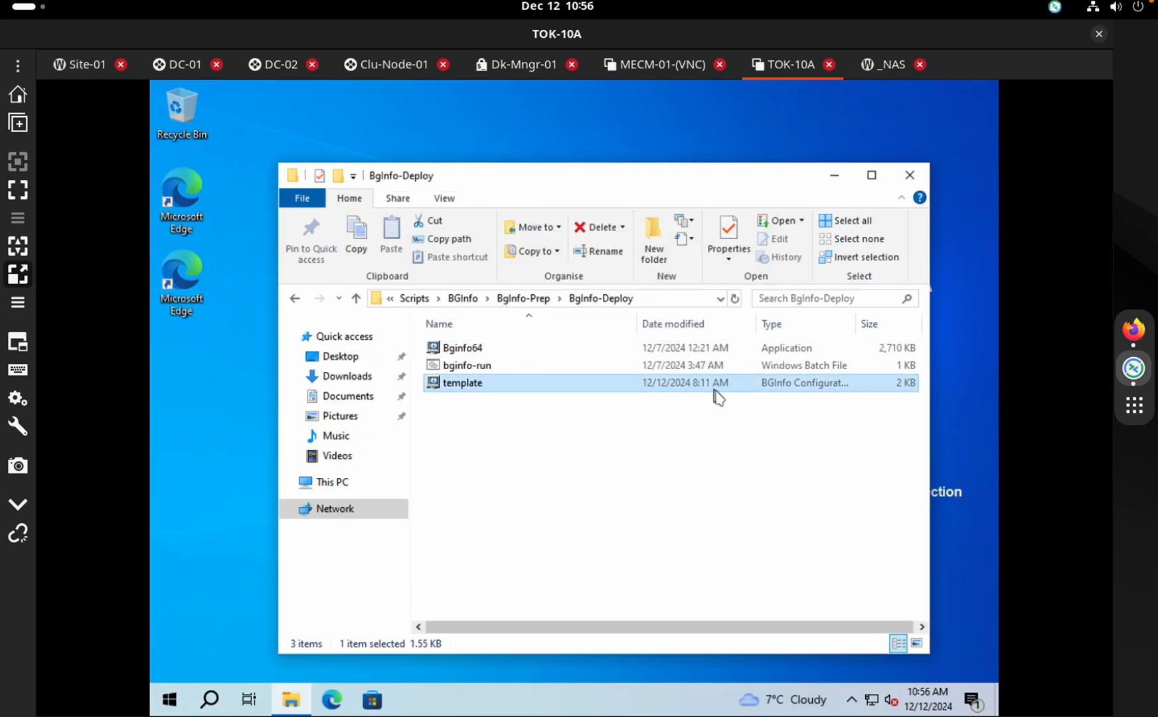
{"action": "double_click", "coordinate": [601, 383]}
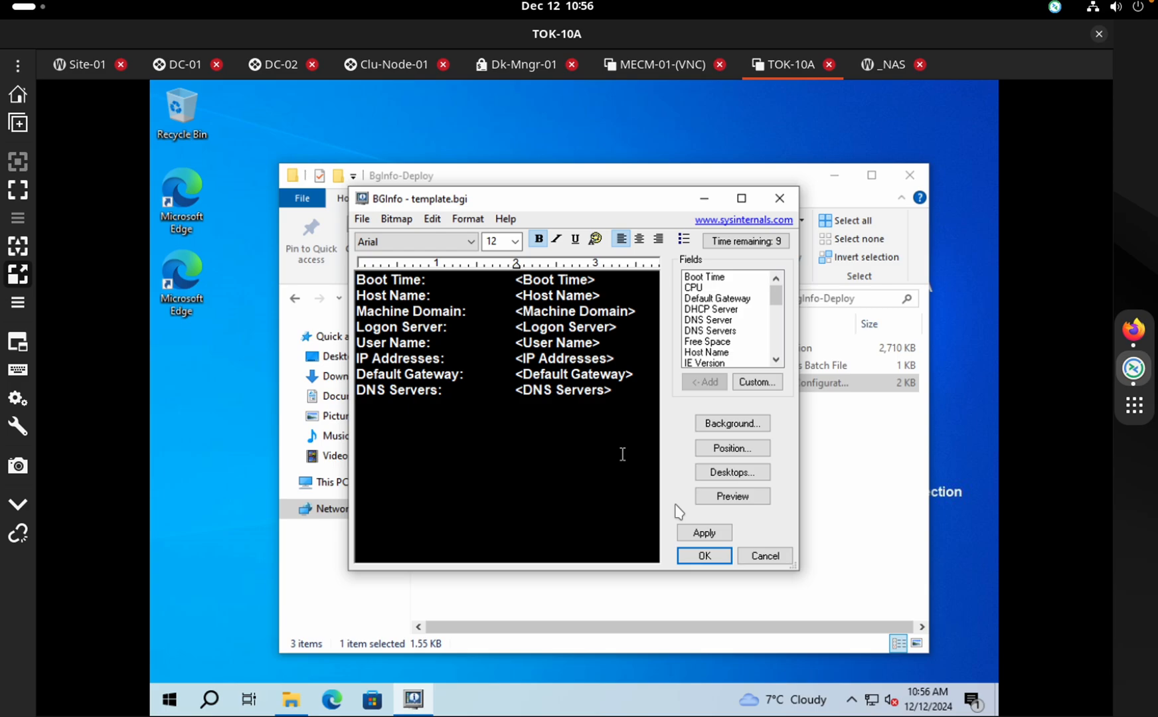
{"action": "left_click", "coordinate": [703, 534]}
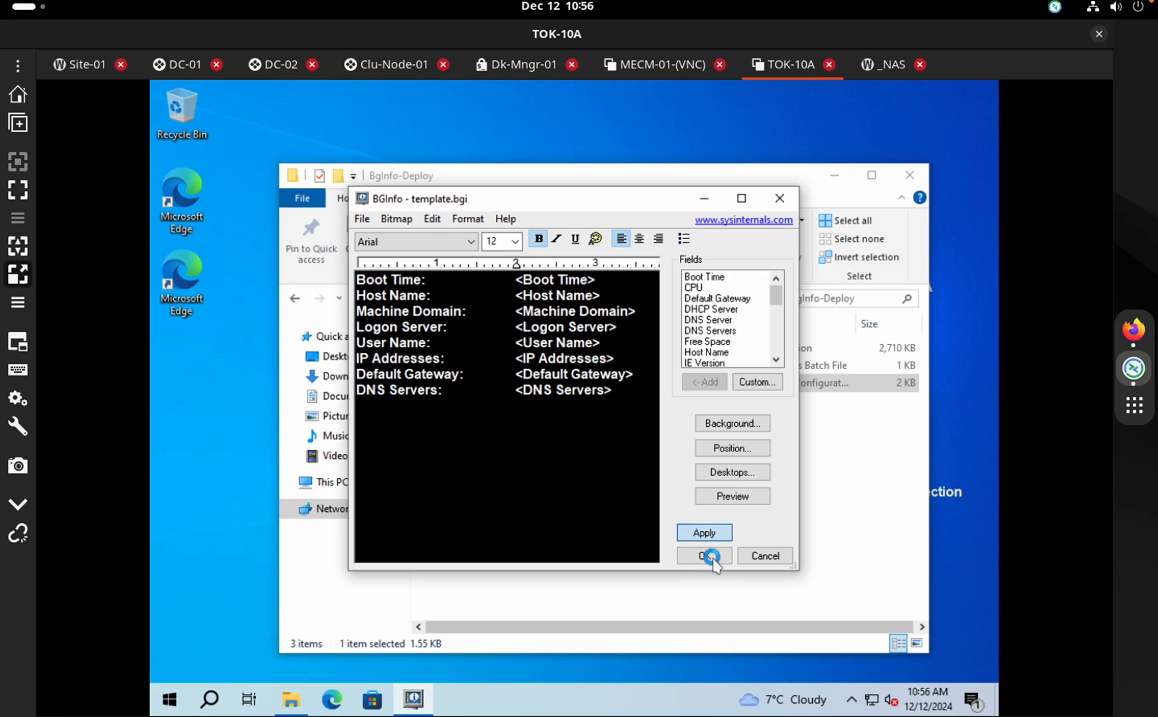
{"action": "left_click", "coordinate": [180, 79]}
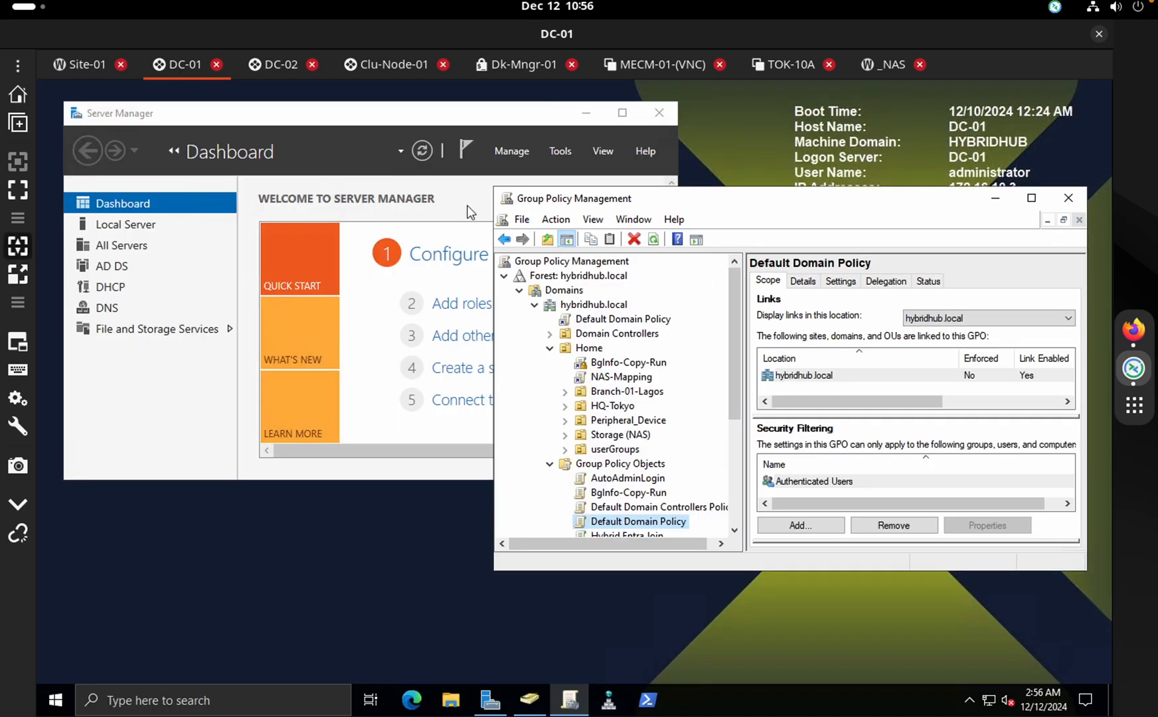
{"action": "left_click", "coordinate": [638, 492]}
{"action": "right_click", "coordinate": [638, 492]}
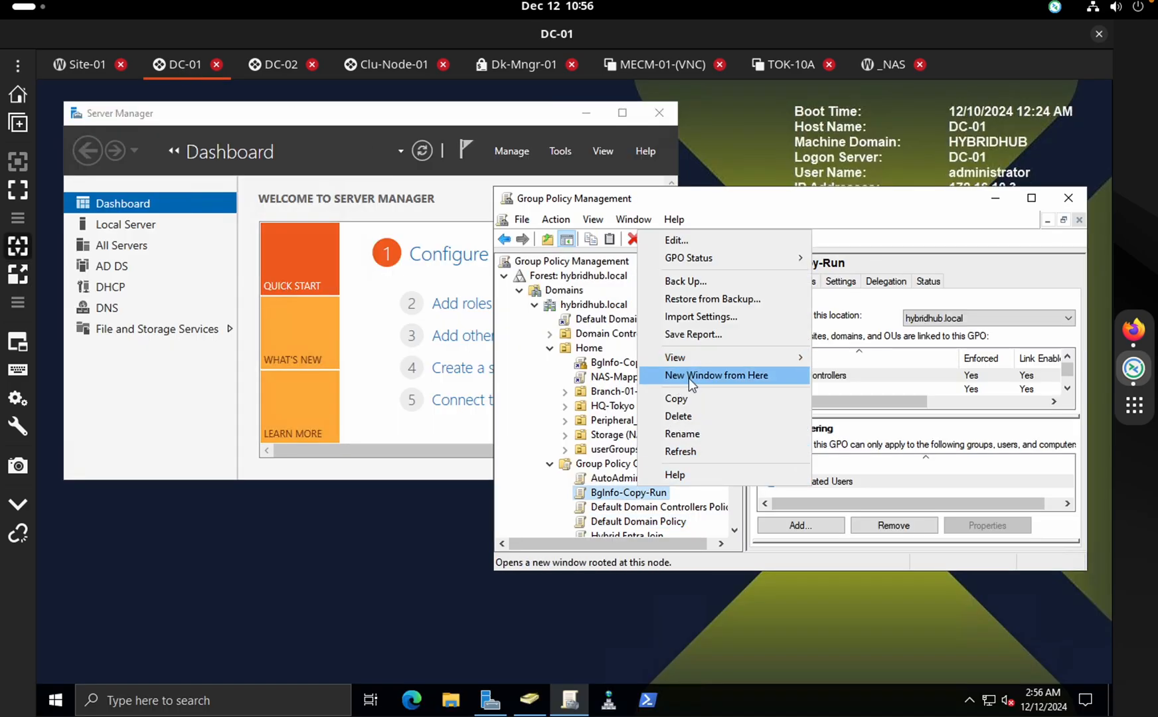
{"action": "left_click", "coordinate": [682, 239]}
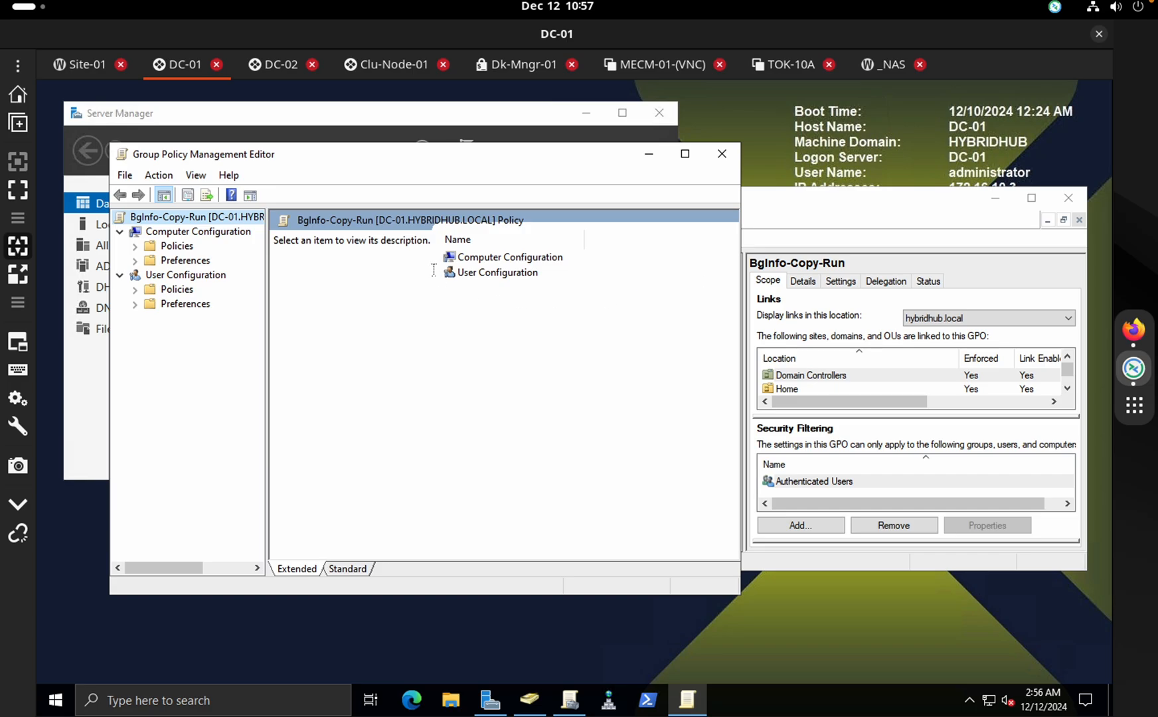
{"action": "left_click", "coordinate": [136, 246]}
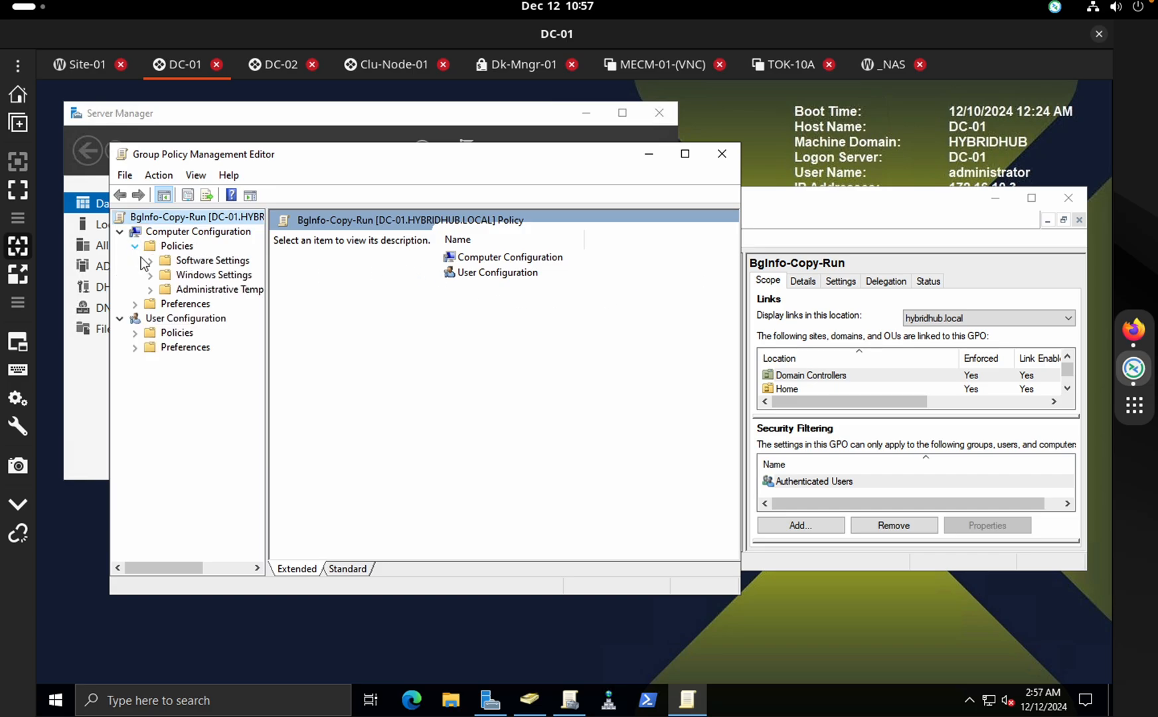
{"action": "left_click", "coordinate": [151, 274]}
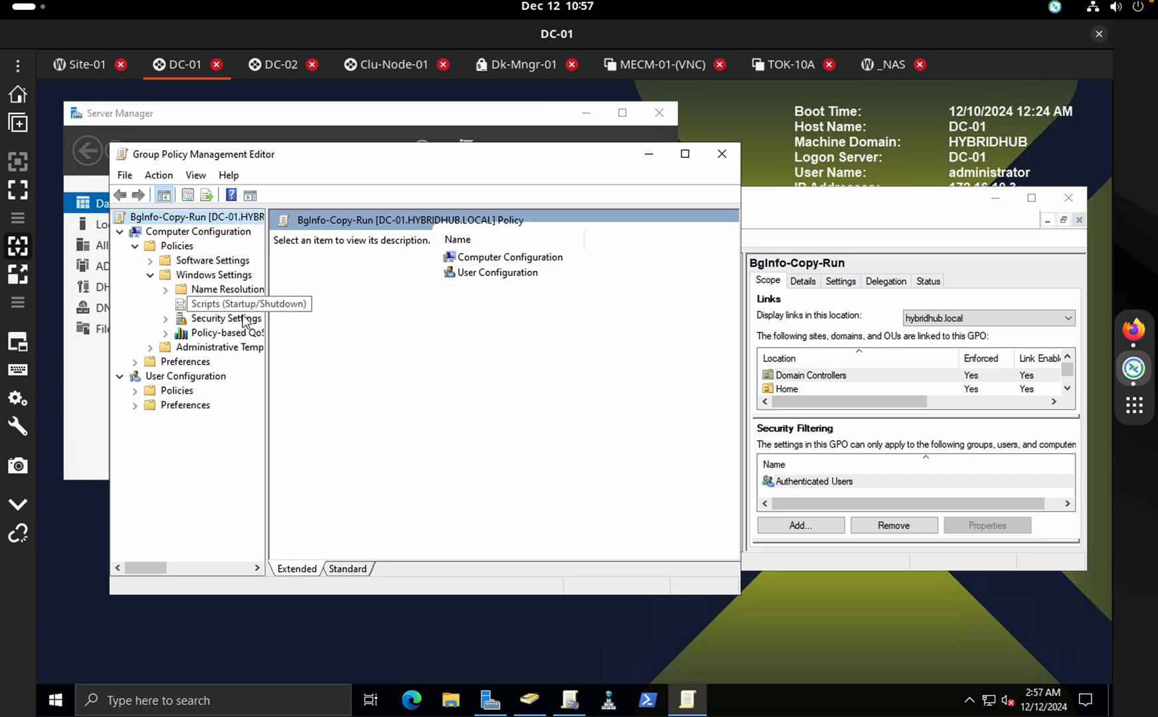
{"action": "left_click", "coordinate": [226, 304]}
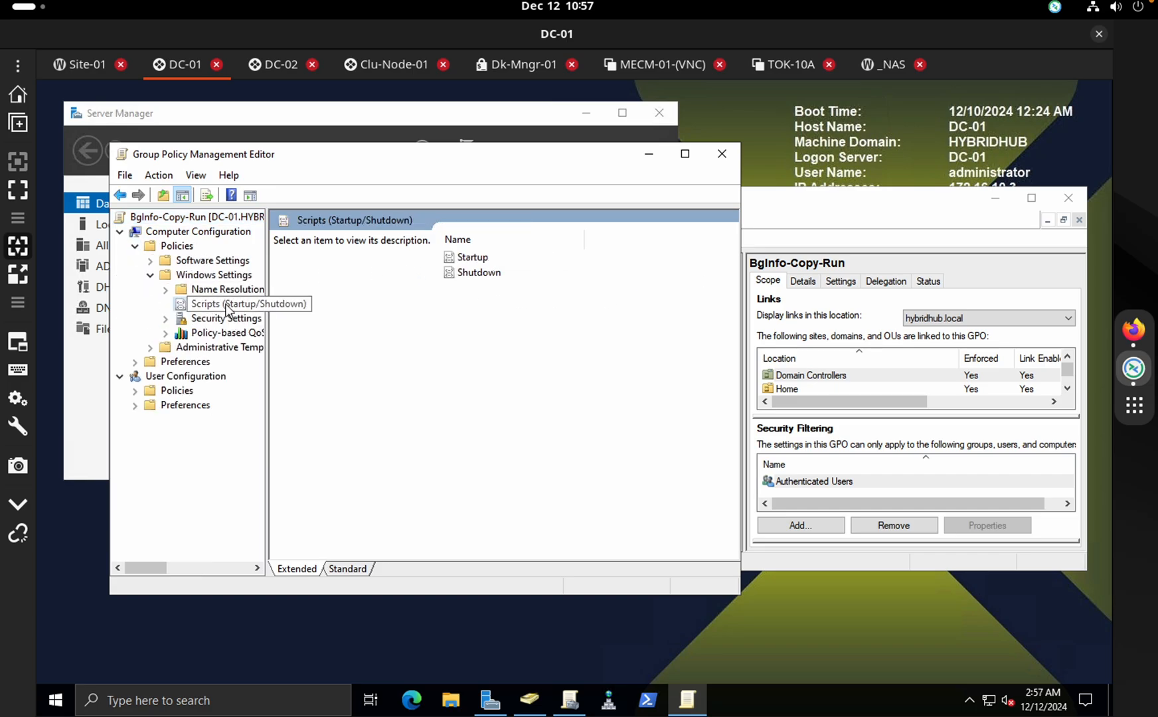
{"action": "double_click", "coordinate": [471, 257]}
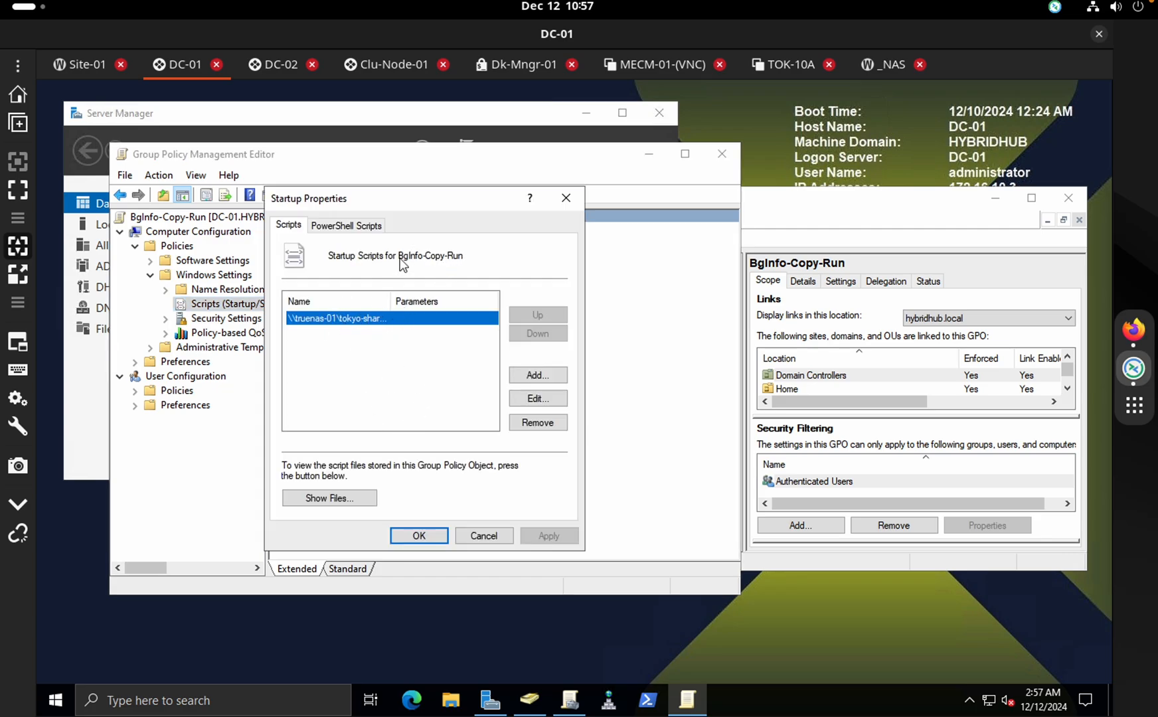
{"action": "left_click", "coordinate": [431, 535]}
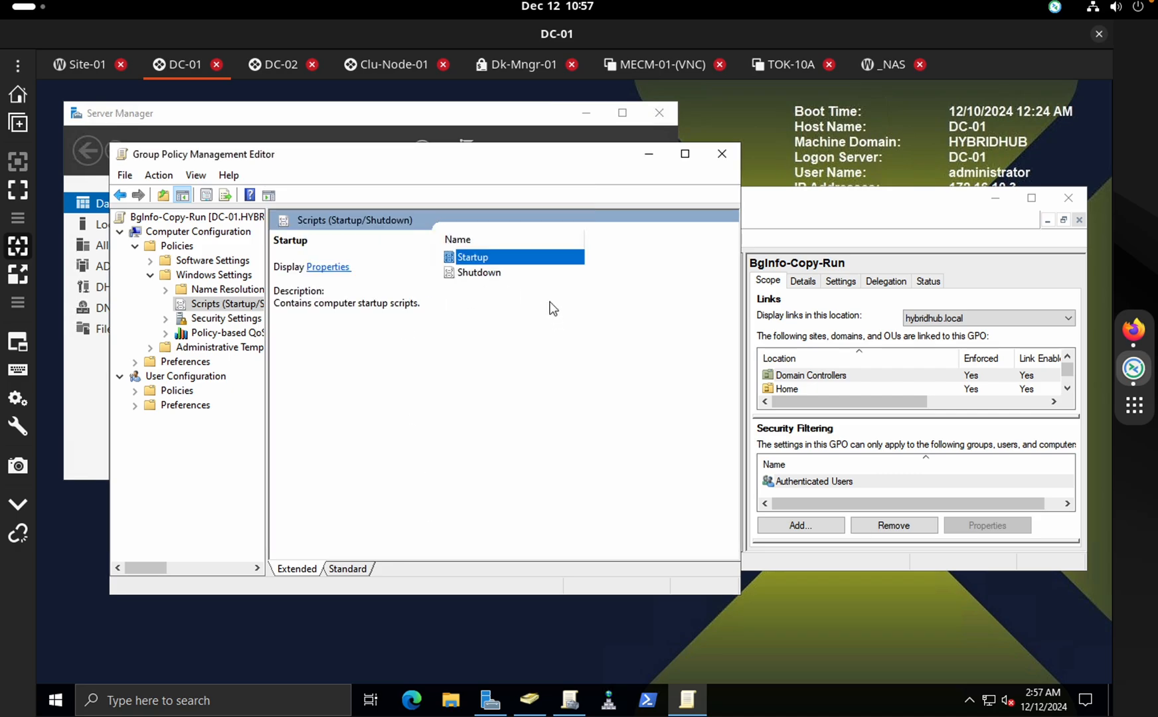
{"action": "left_click", "coordinate": [721, 154]}
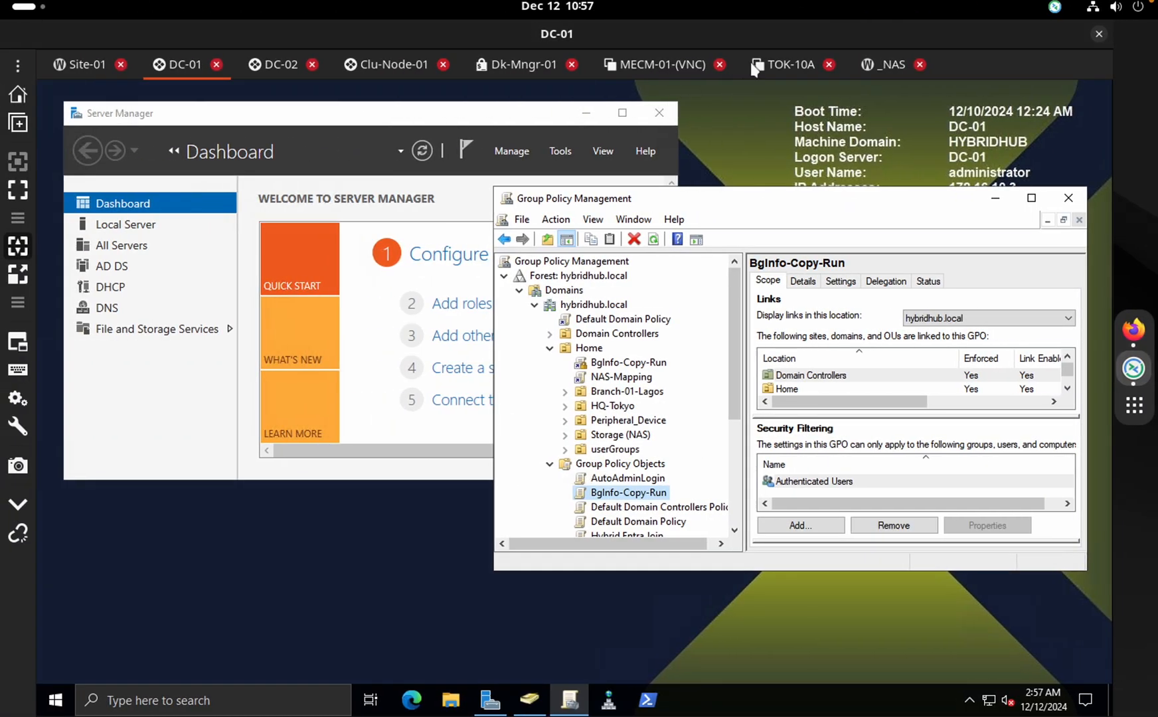
On TOK-10A, try applying the BGInfo template, hit Access denied, and discard it unsaved
{"action": "left_click", "coordinate": [784, 64]}
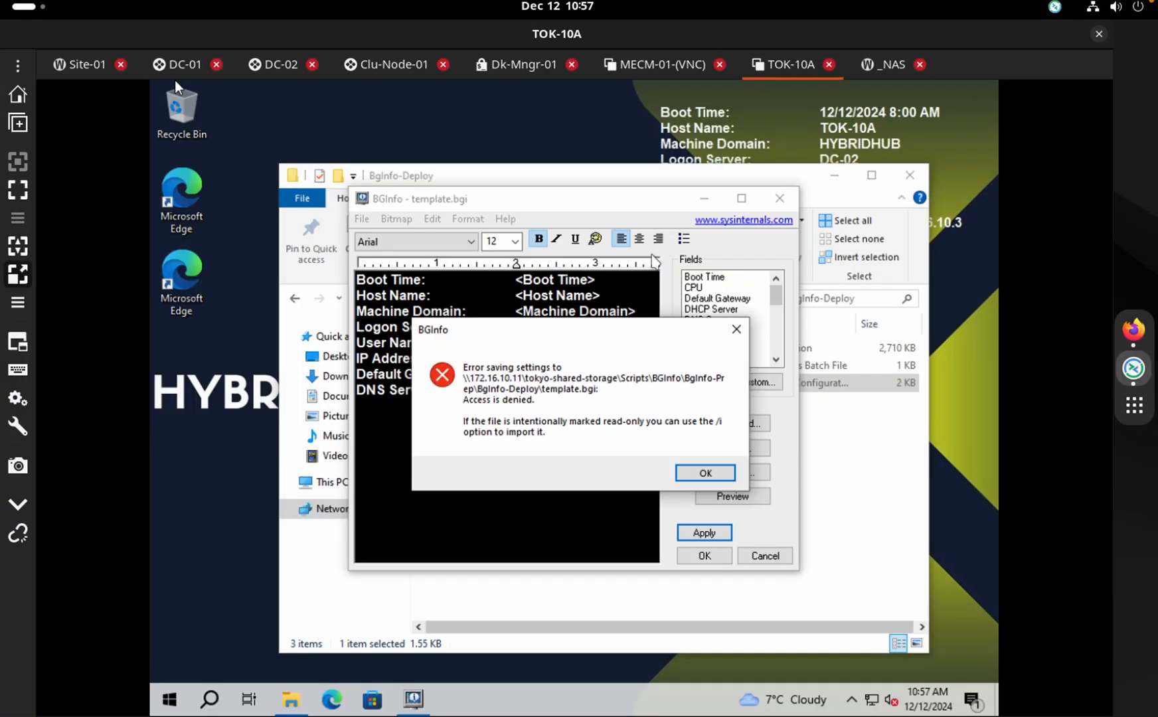
{"action": "left_click", "coordinate": [706, 473]}
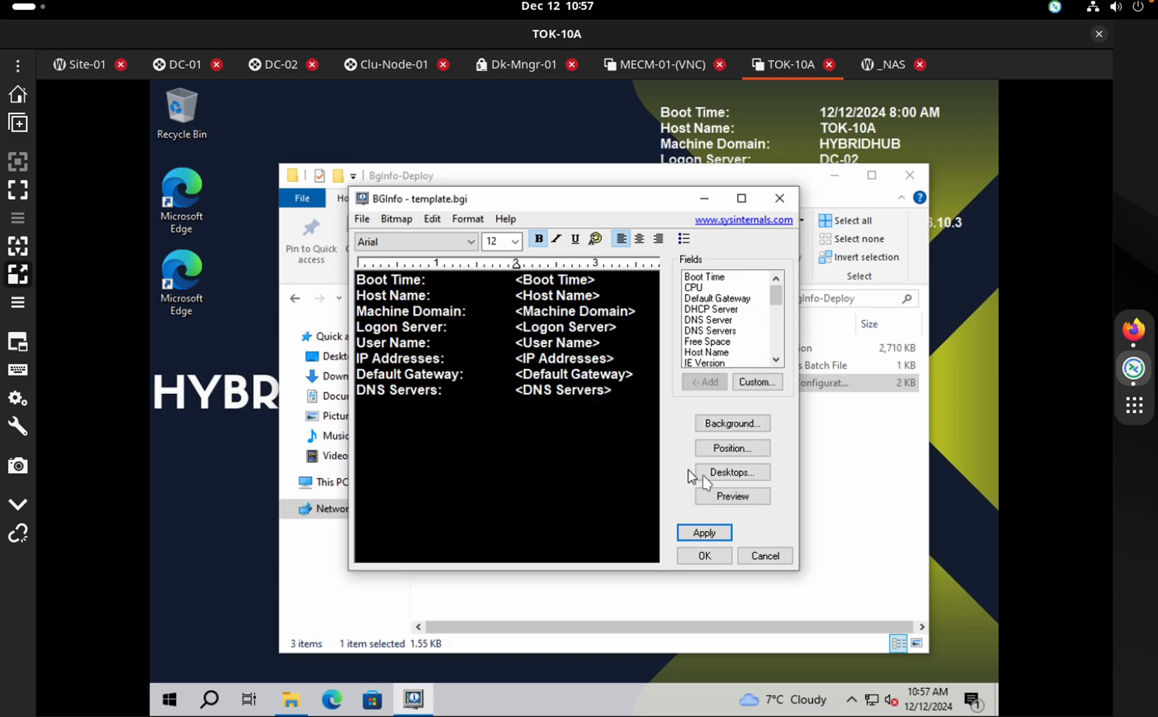
{"action": "left_click", "coordinate": [697, 531]}
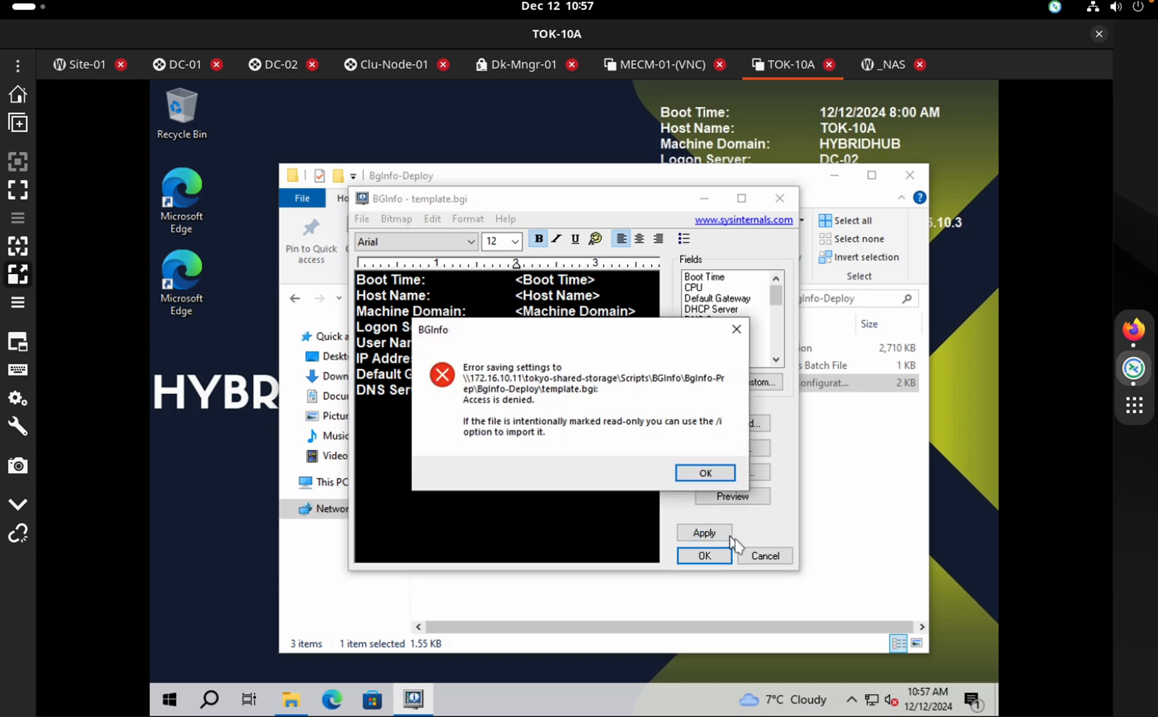
{"action": "left_click", "coordinate": [705, 473]}
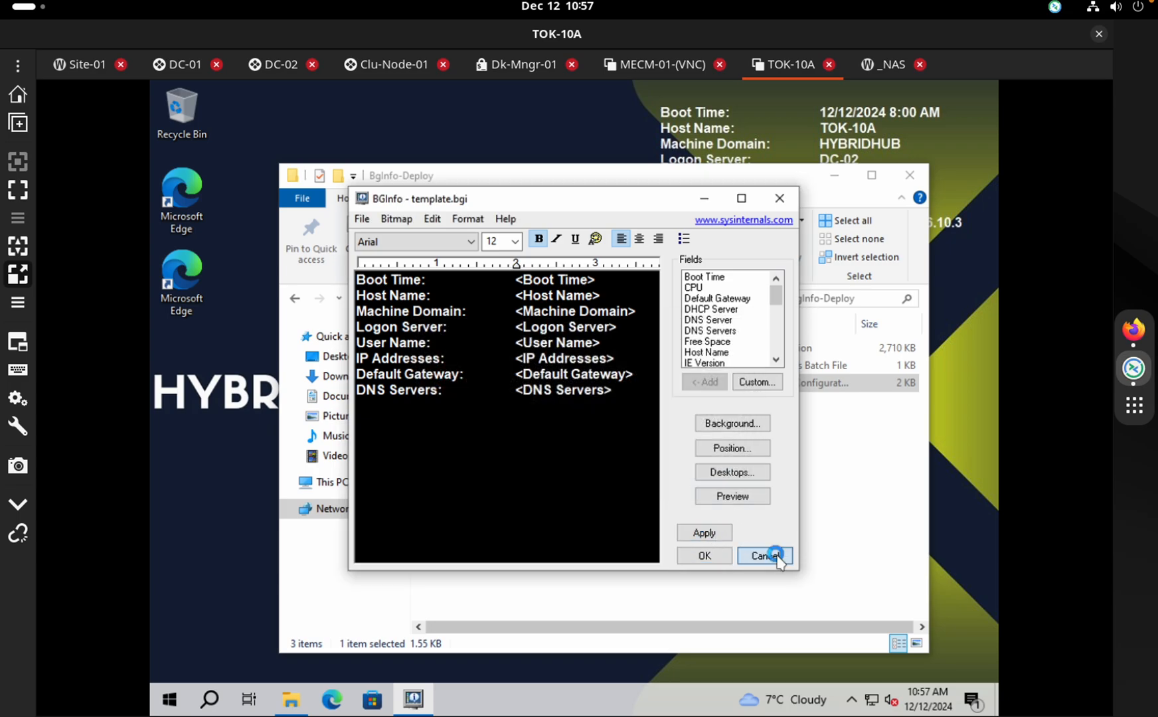
{"action": "left_click", "coordinate": [764, 555]}
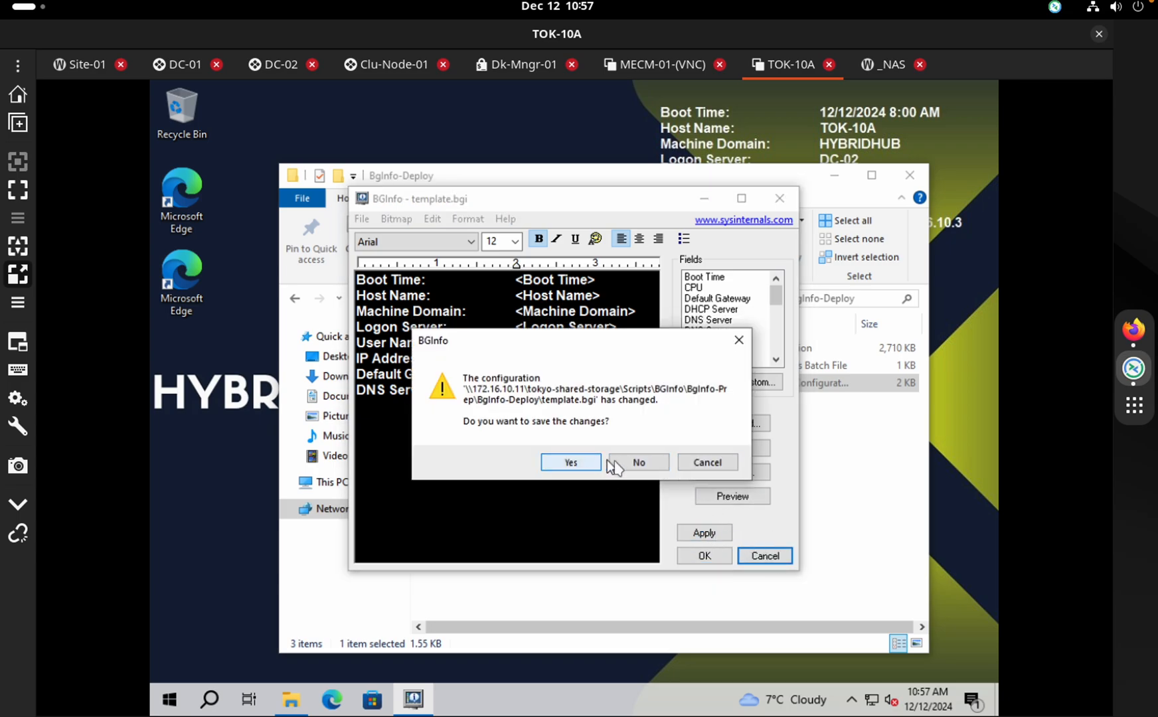
{"action": "left_click", "coordinate": [634, 463]}
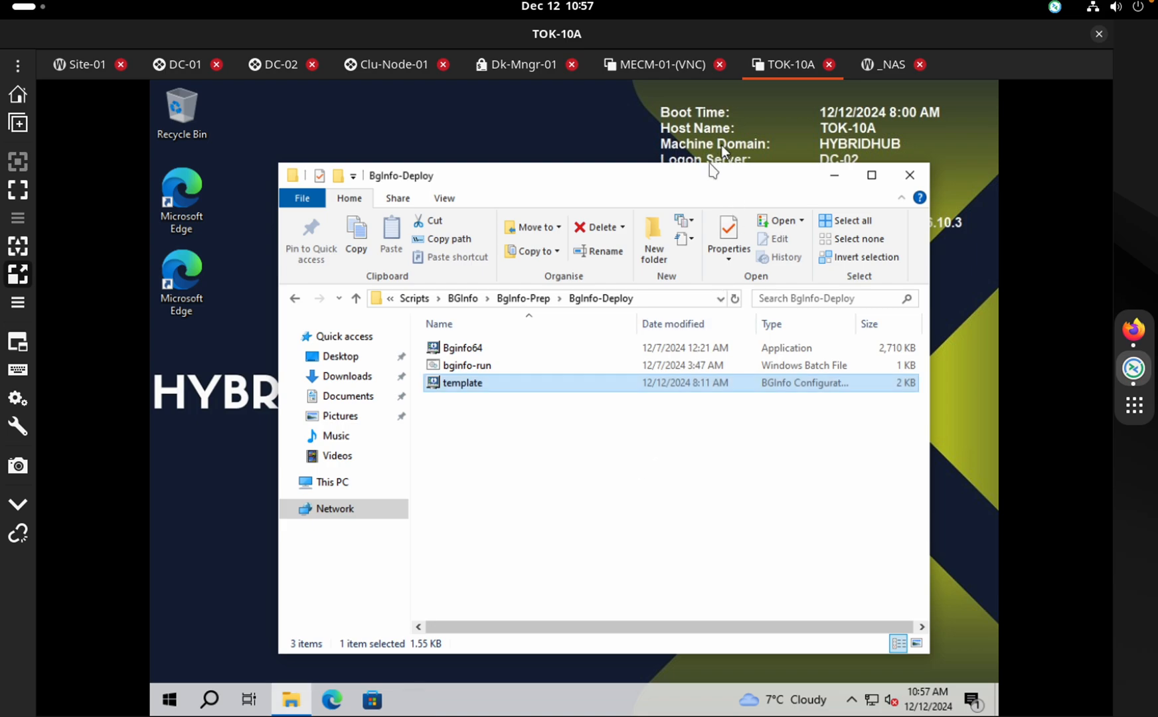
Retry the BGInfo template, discard it after Access denied, and close the BgInfo-Deploy folder
{"action": "left_click_drag", "start_coordinate": [666, 175], "coordinate": [664, 175]}
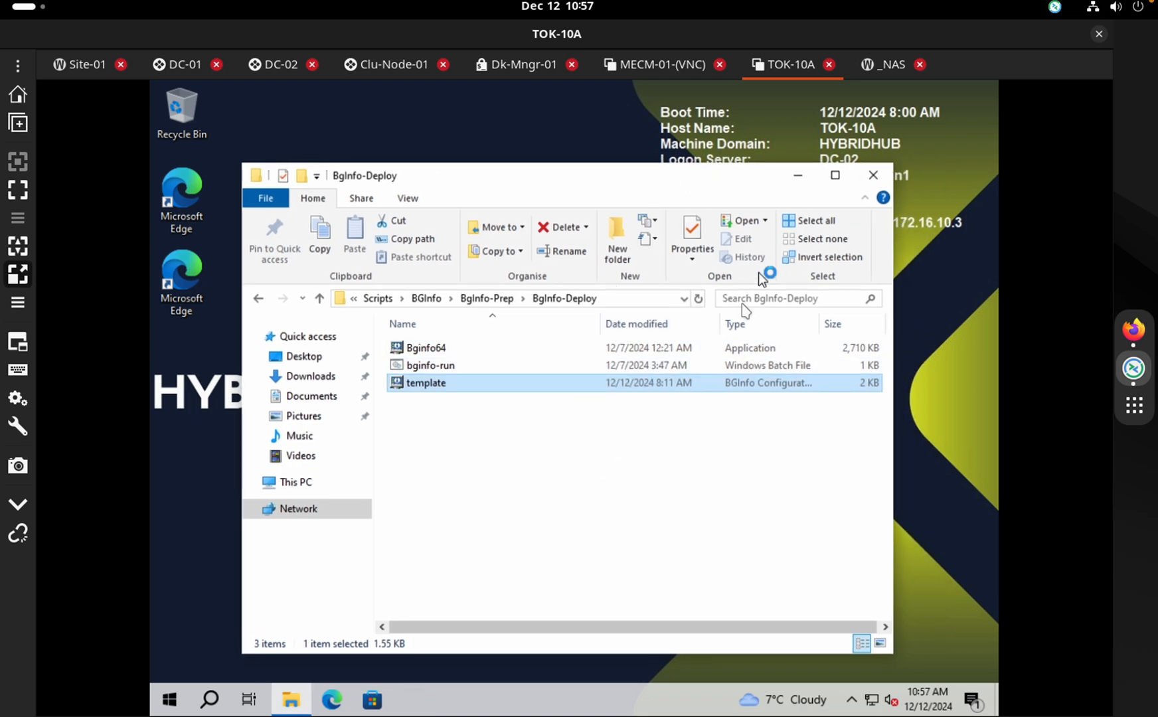
{"action": "left_click", "coordinate": [682, 406]}
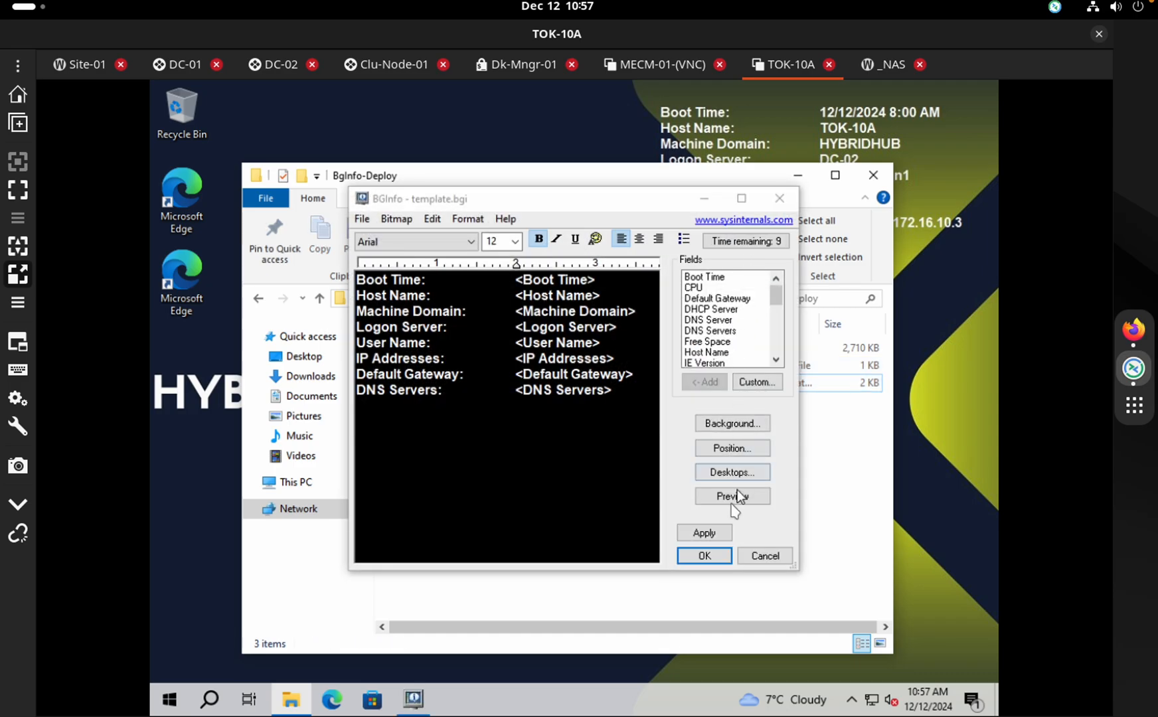
{"action": "left_click", "coordinate": [704, 533]}
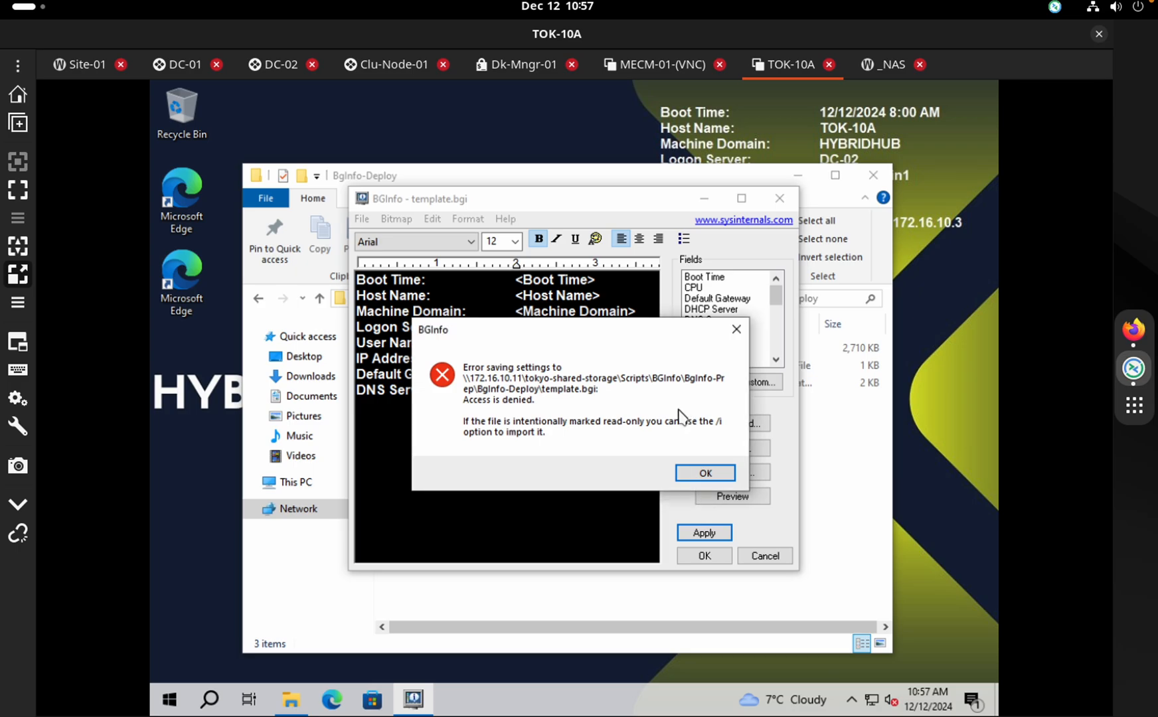
{"action": "left_click", "coordinate": [692, 472]}
{"action": "left_click", "coordinate": [708, 557]}
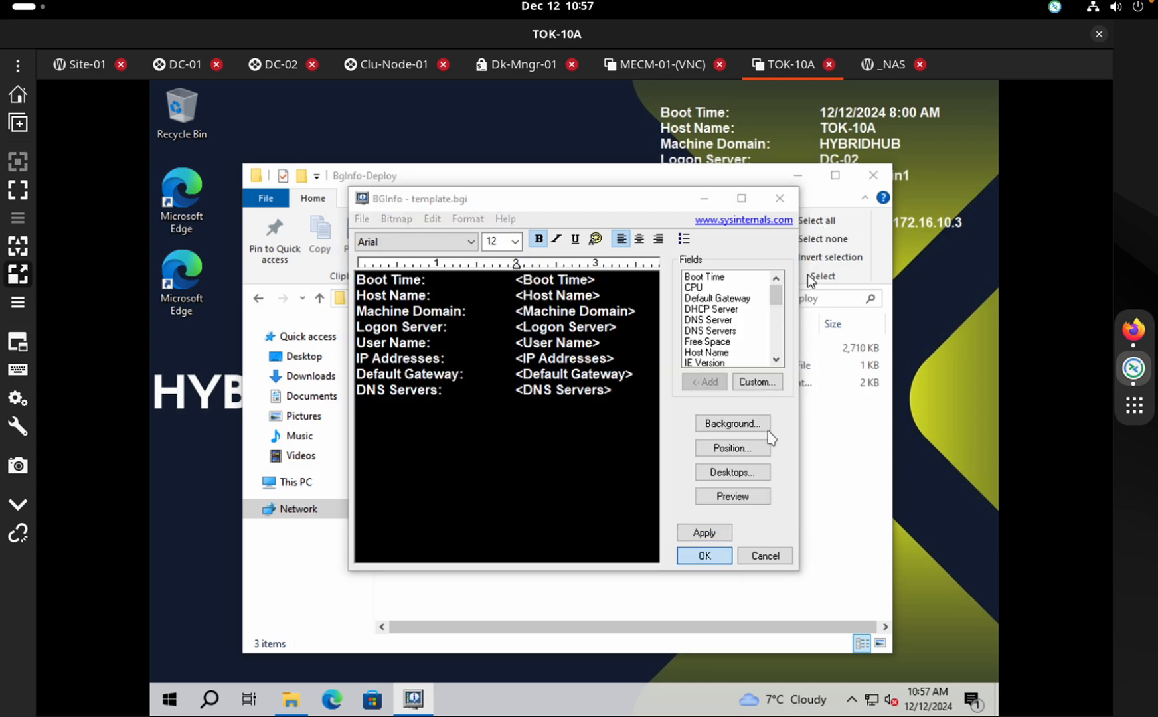
{"action": "left_click", "coordinate": [707, 474]}
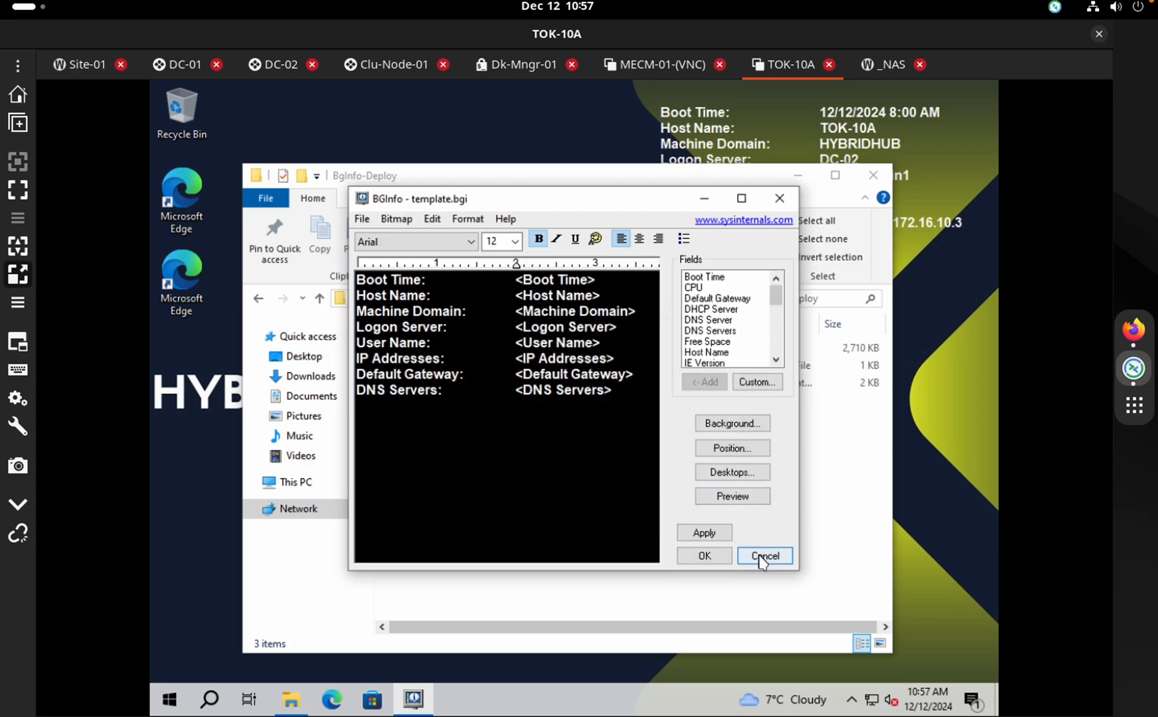
{"action": "left_click", "coordinate": [765, 555]}
{"action": "left_click", "coordinate": [631, 462]}
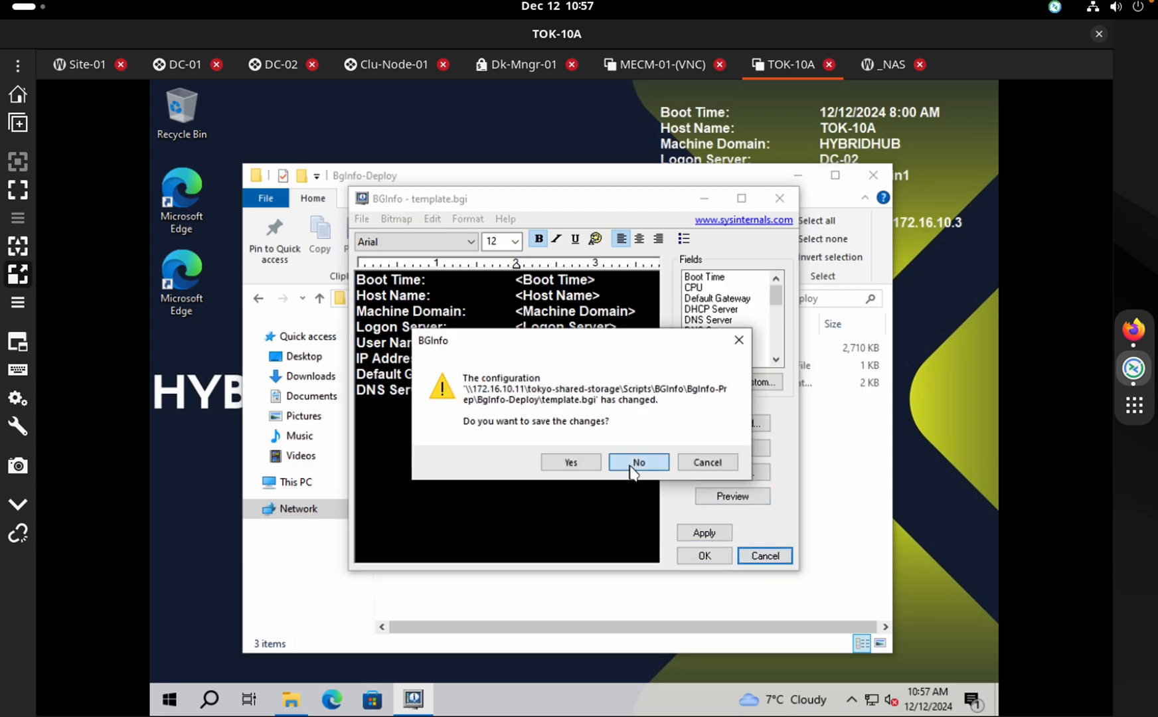
{"action": "left_click", "coordinate": [873, 176]}
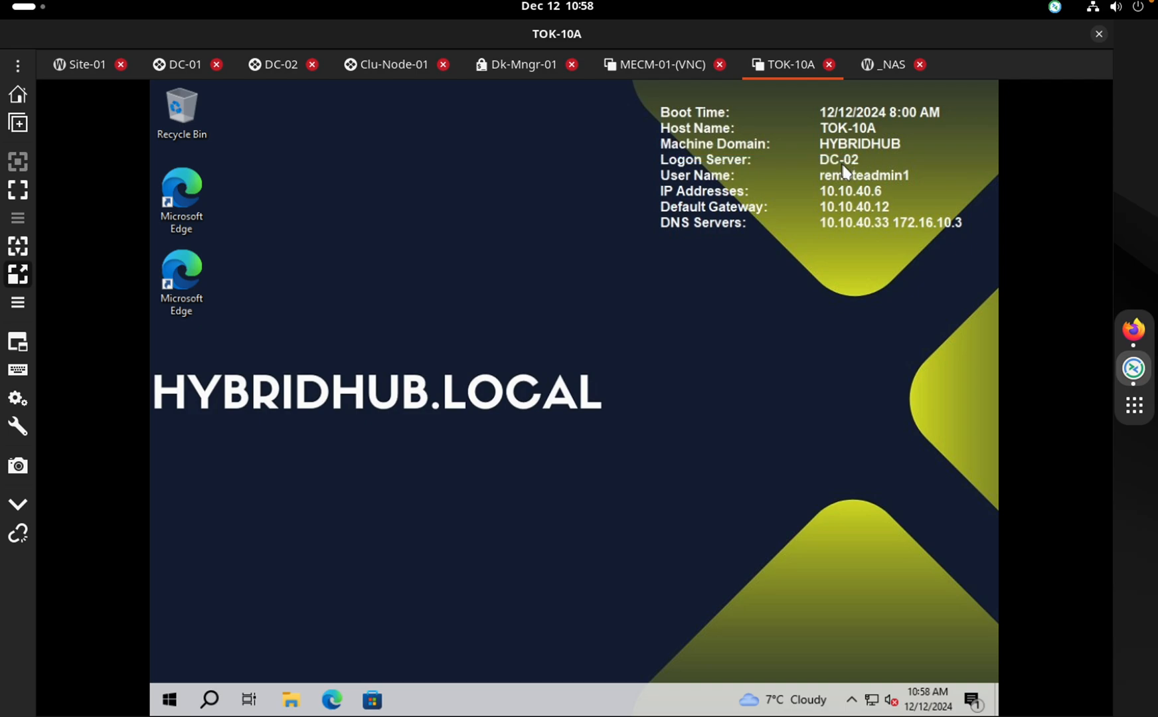
{"action": "left_click", "coordinate": [210, 700]}
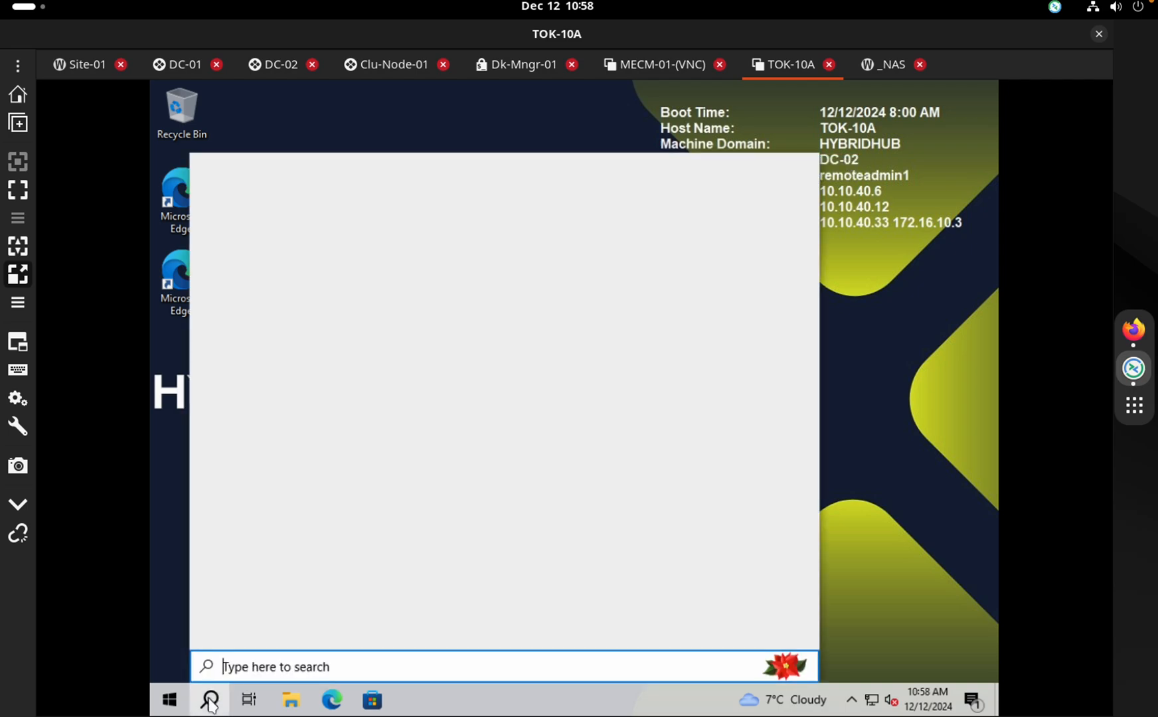
{"action": "left_click", "coordinate": [933, 207]}
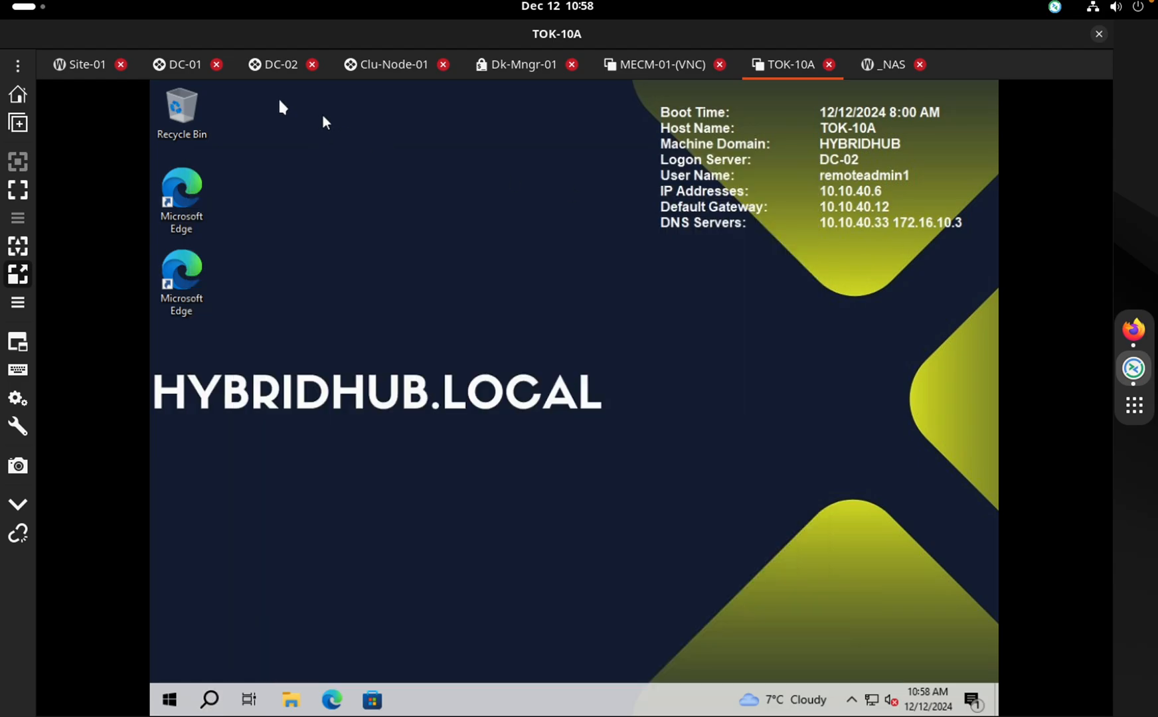
{"action": "left_click", "coordinate": [193, 70]}
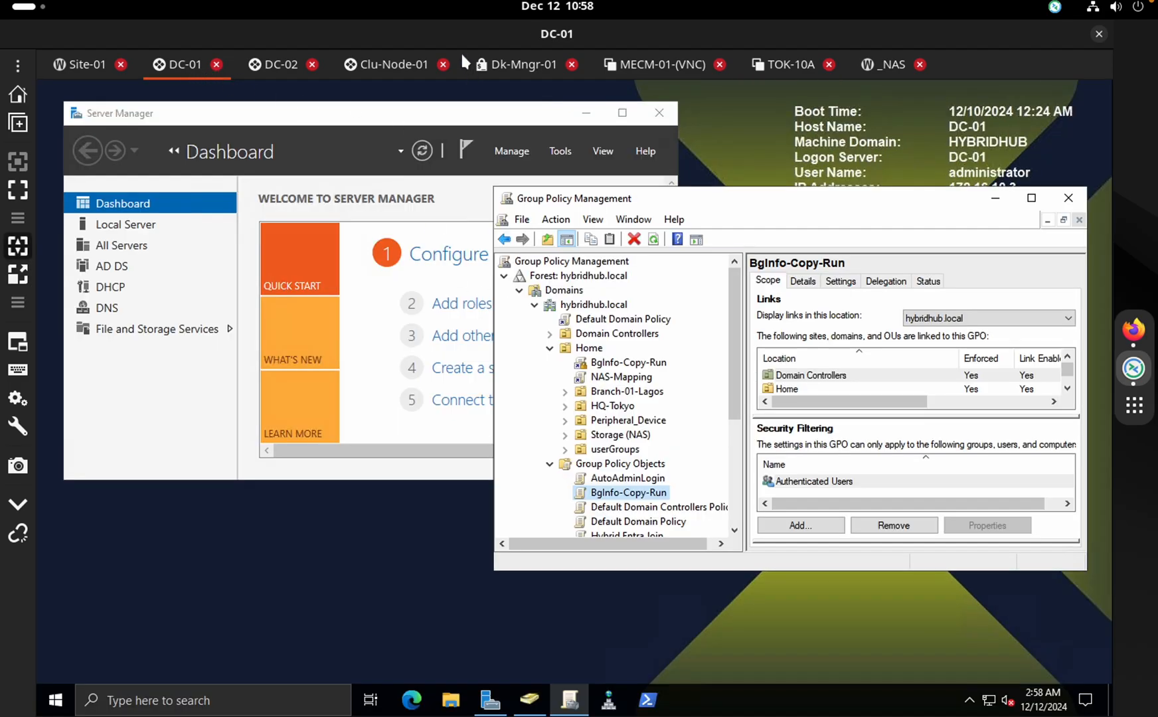
{"action": "left_click", "coordinate": [275, 63]}
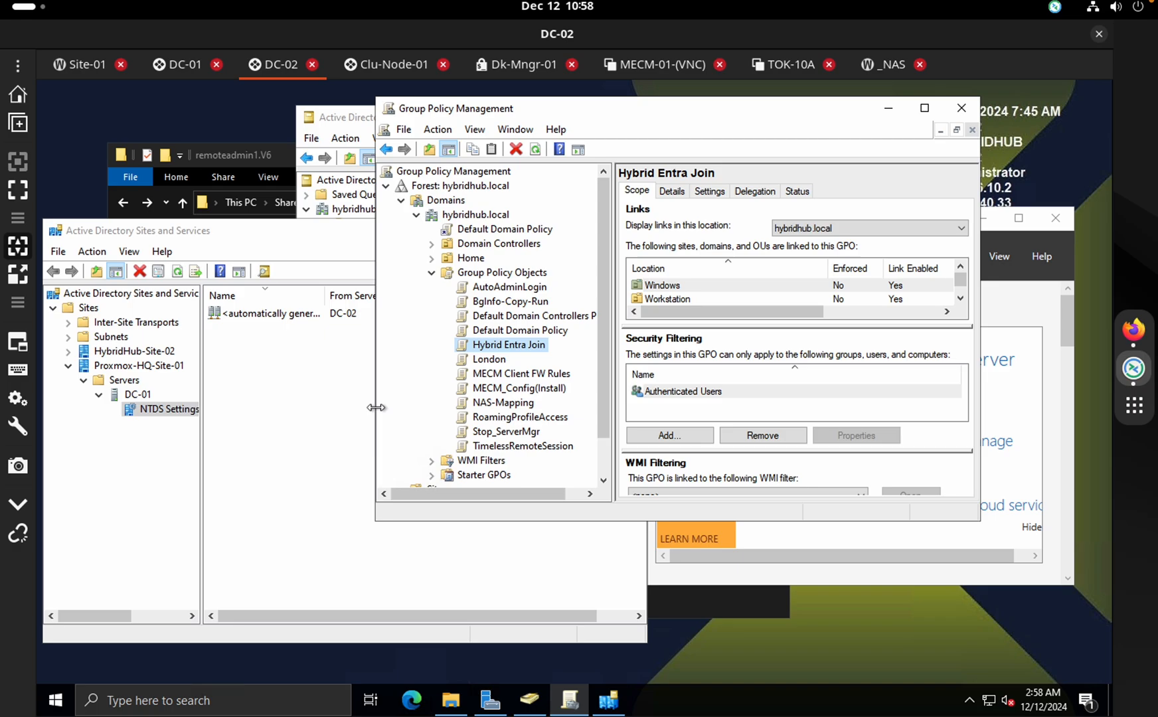
{"action": "left_click", "coordinate": [334, 404]}
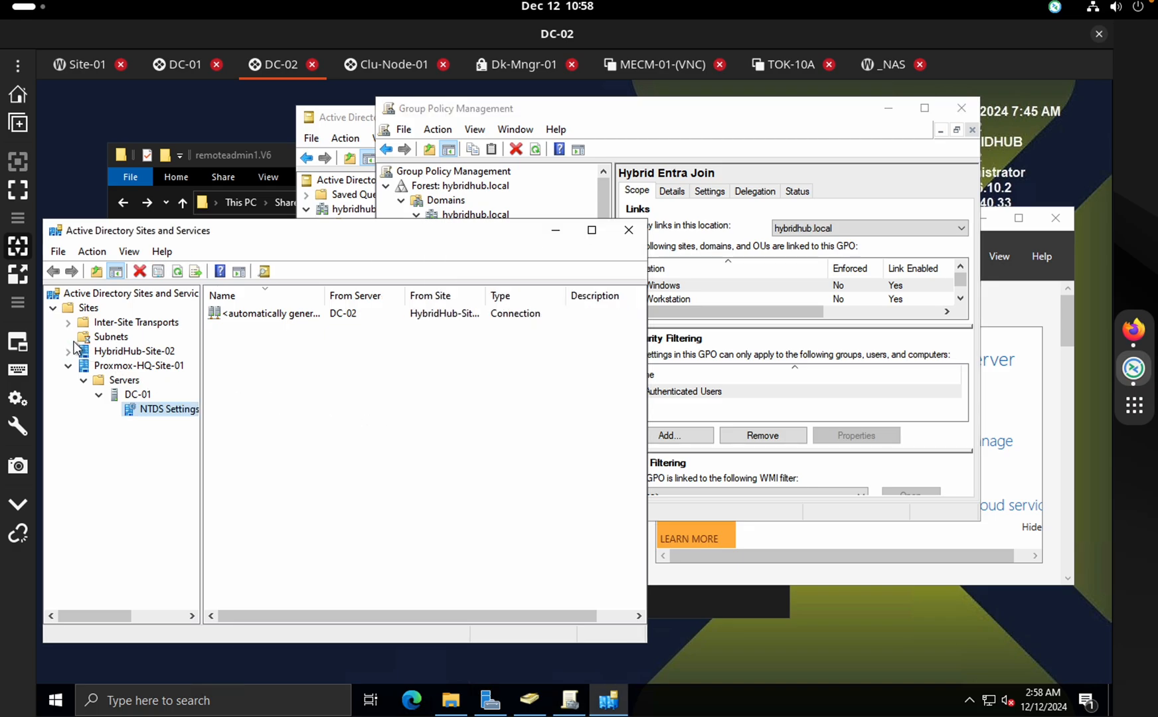
{"action": "left_click", "coordinate": [69, 338]}
{"action": "left_click", "coordinate": [133, 365]}
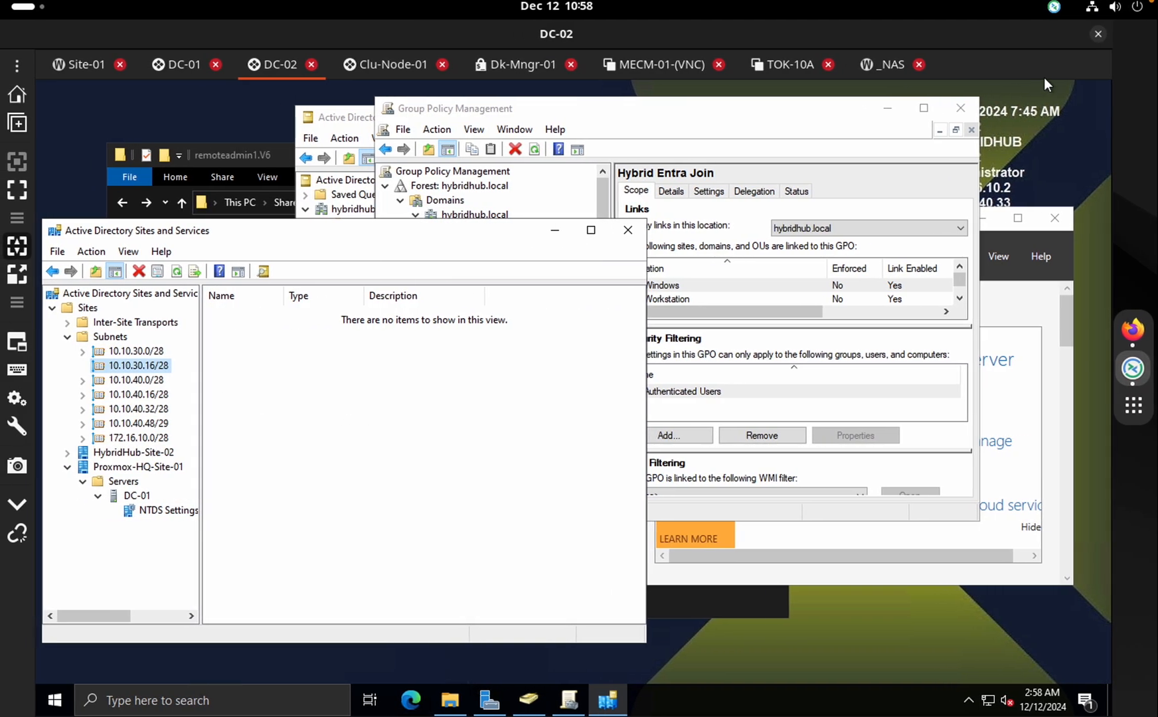
{"action": "left_click", "coordinate": [1075, 155]}
{"action": "left_click_drag", "start_coordinate": [813, 116], "coordinate": [706, 122]}
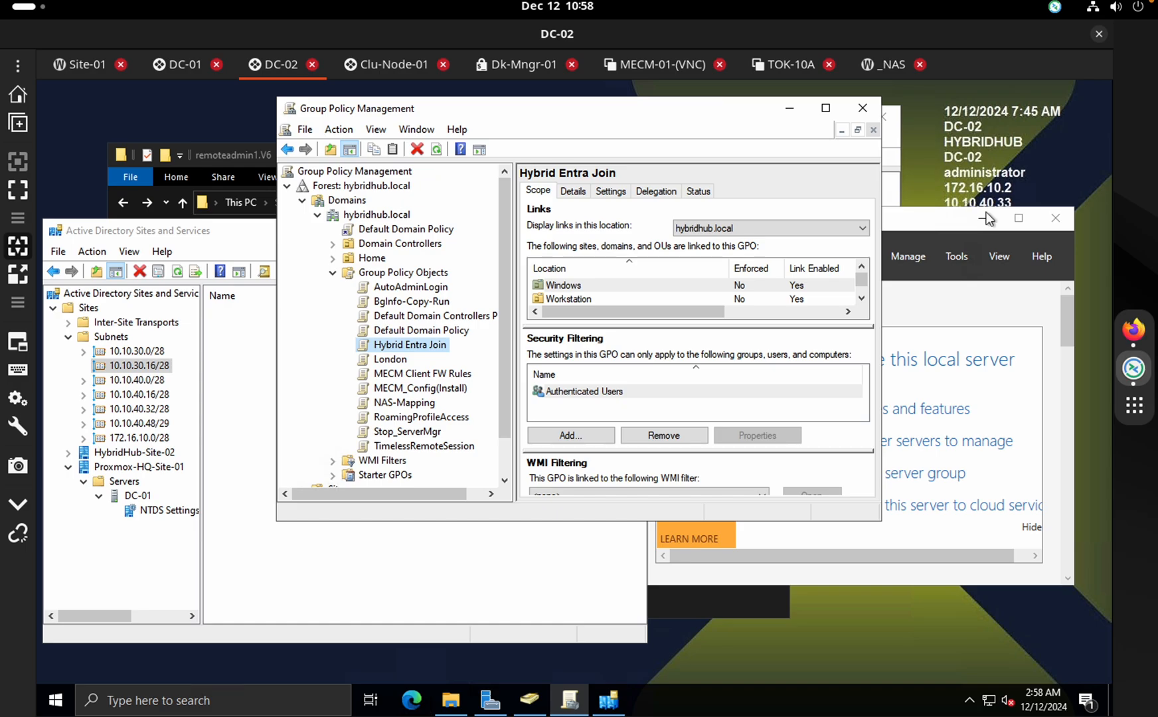
{"action": "left_click_drag", "start_coordinate": [956, 219], "coordinate": [946, 303]}
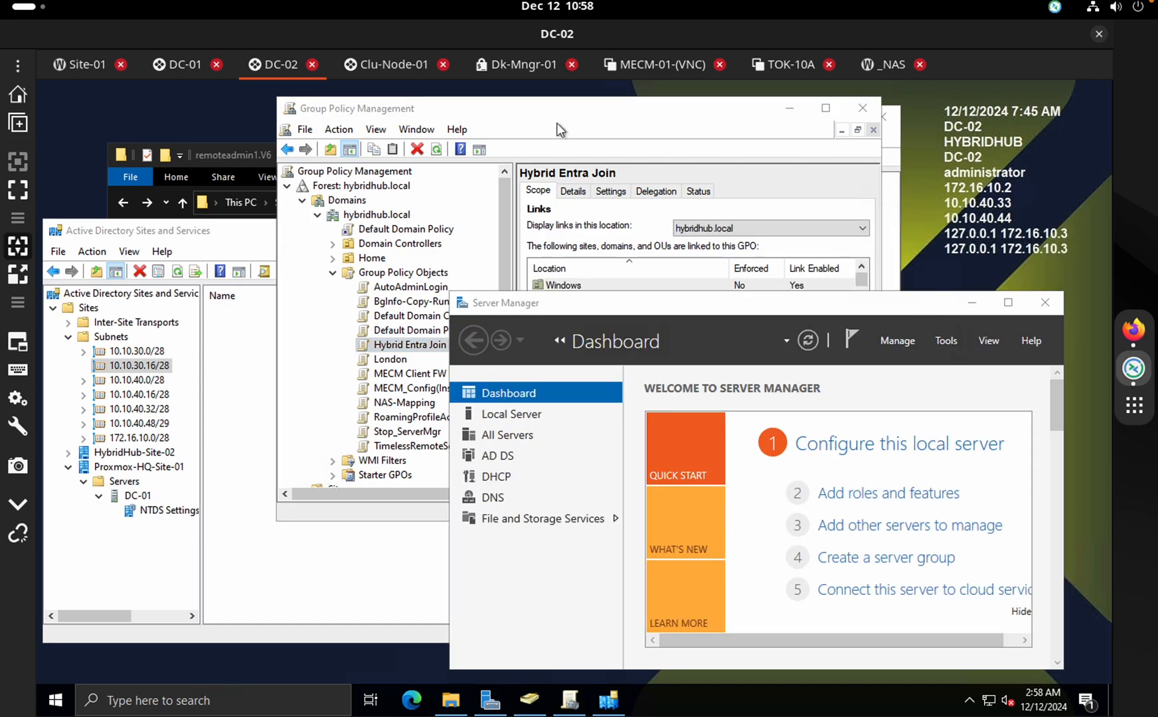
{"action": "left_click", "coordinate": [768, 67]}
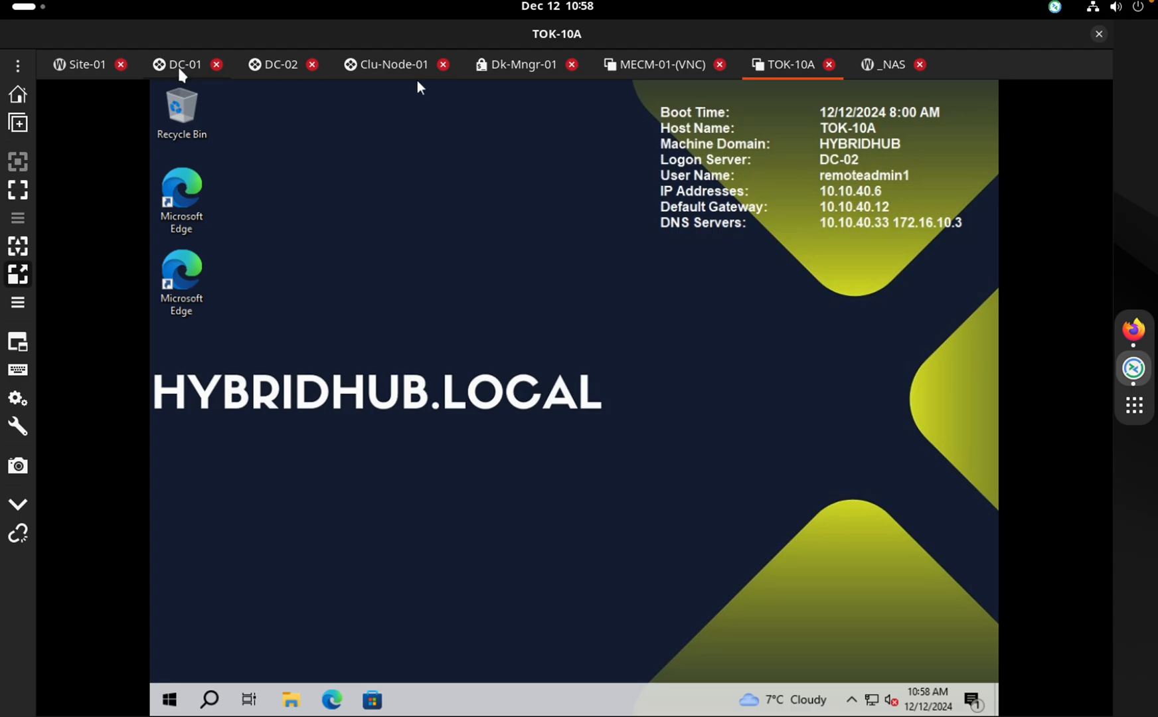
{"action": "left_click", "coordinate": [199, 65]}
{"action": "left_click", "coordinate": [264, 67]}
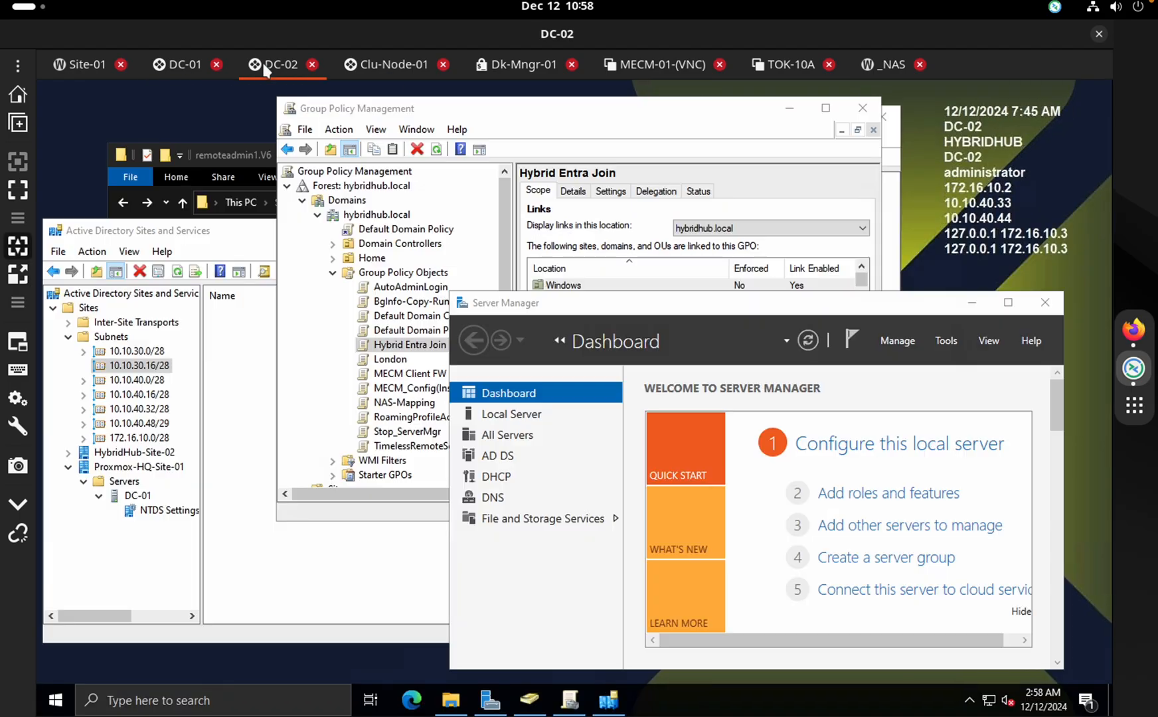
{"action": "left_click", "coordinate": [139, 381]}
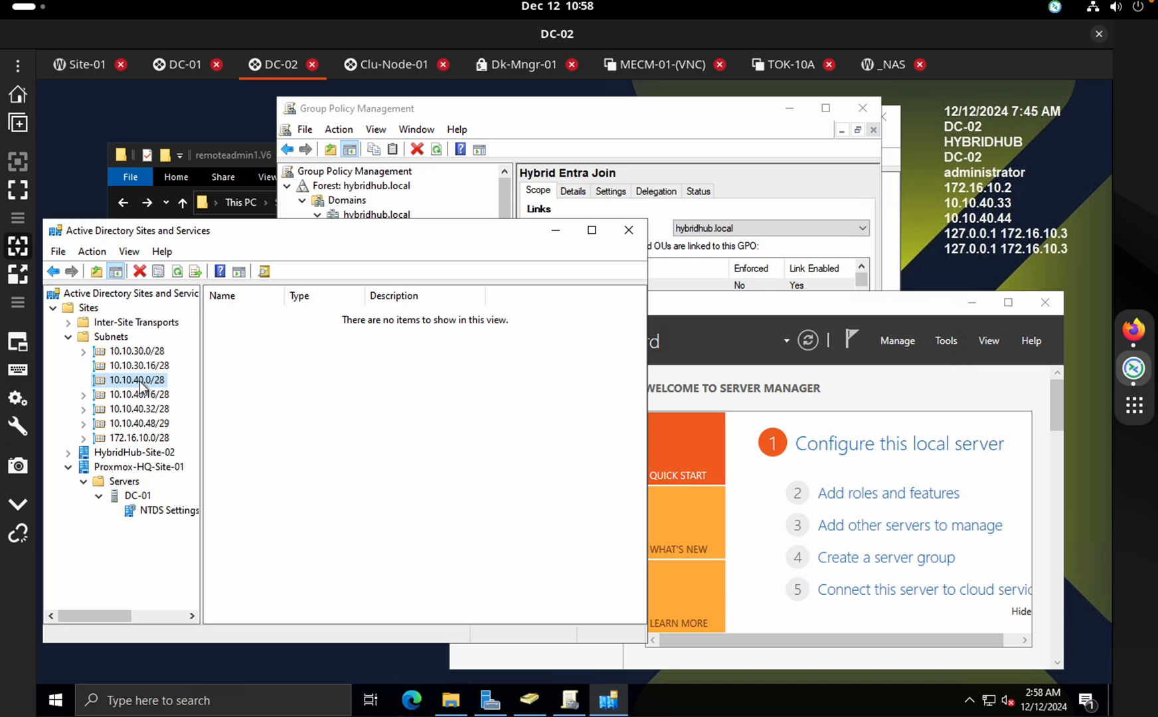
{"action": "right_click", "coordinate": [140, 381]}
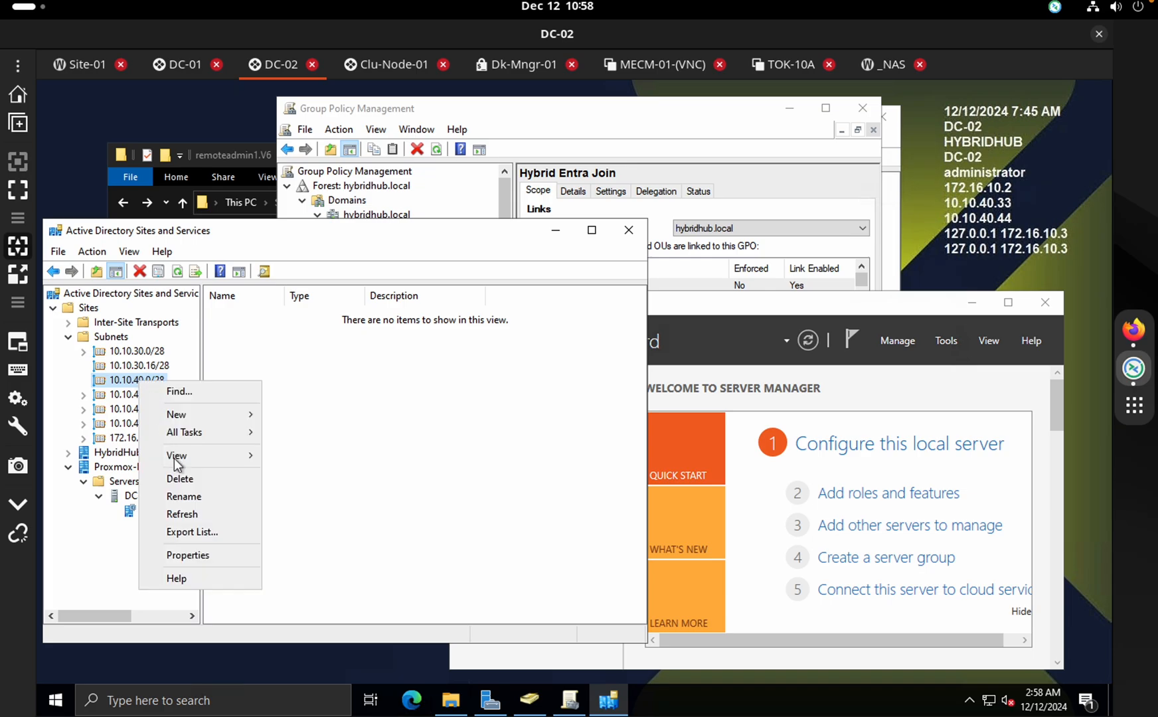
{"action": "left_click", "coordinate": [193, 552]}
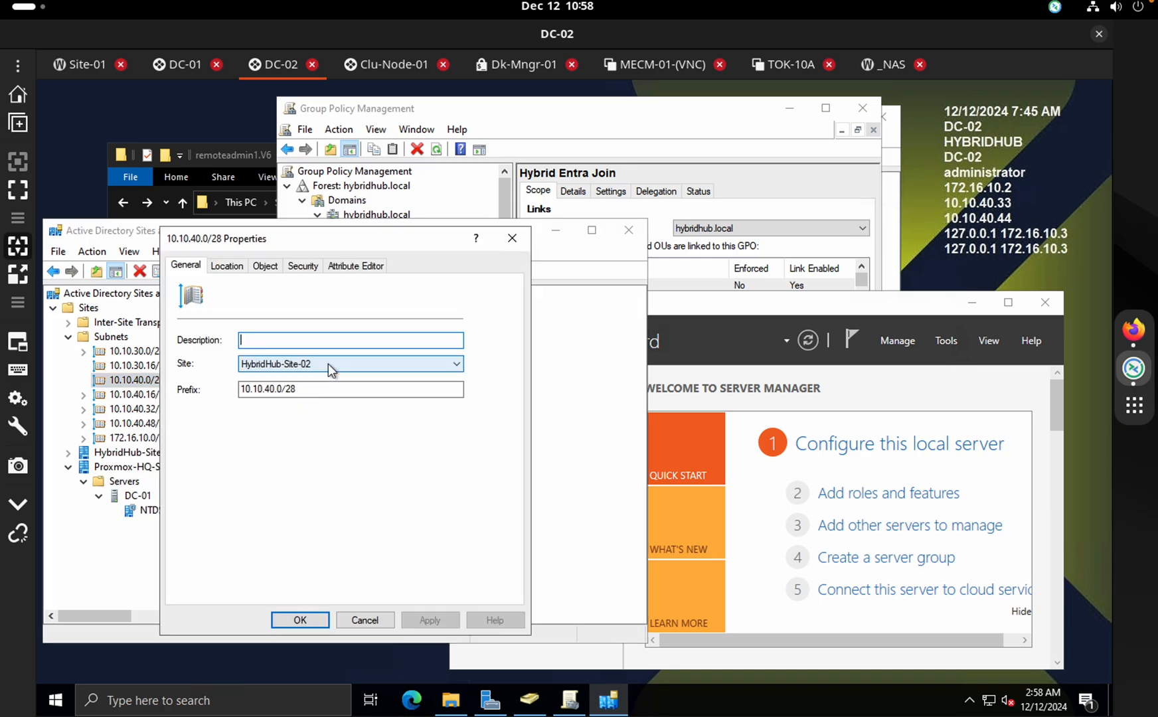
{"action": "left_click", "coordinate": [300, 622]}
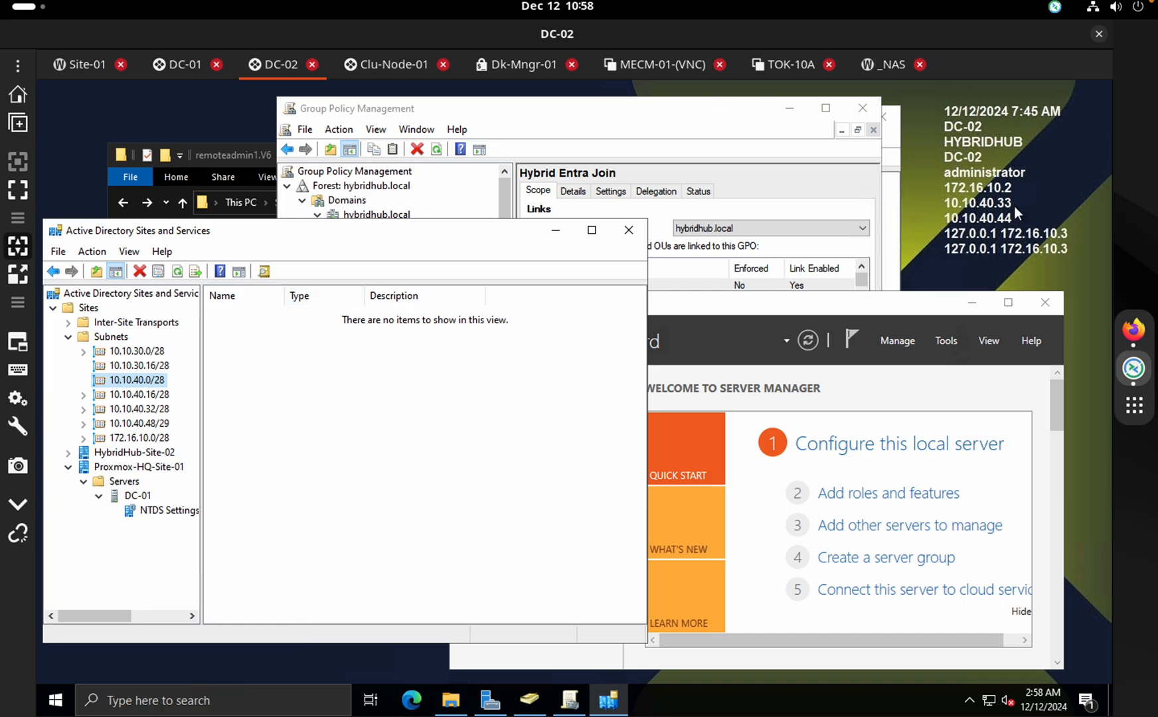
{"action": "left_click", "coordinate": [785, 63]}
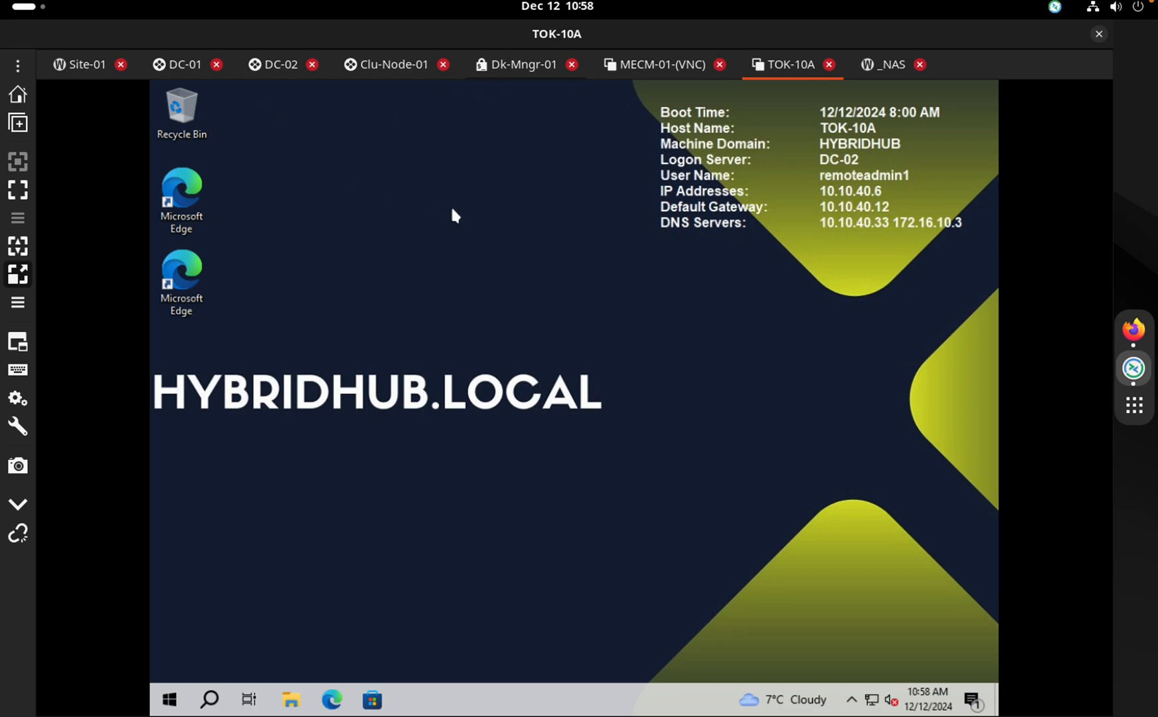
On DC-01, minimize Group Policy Management and maximize Server Manager
{"action": "left_click", "coordinate": [179, 69]}
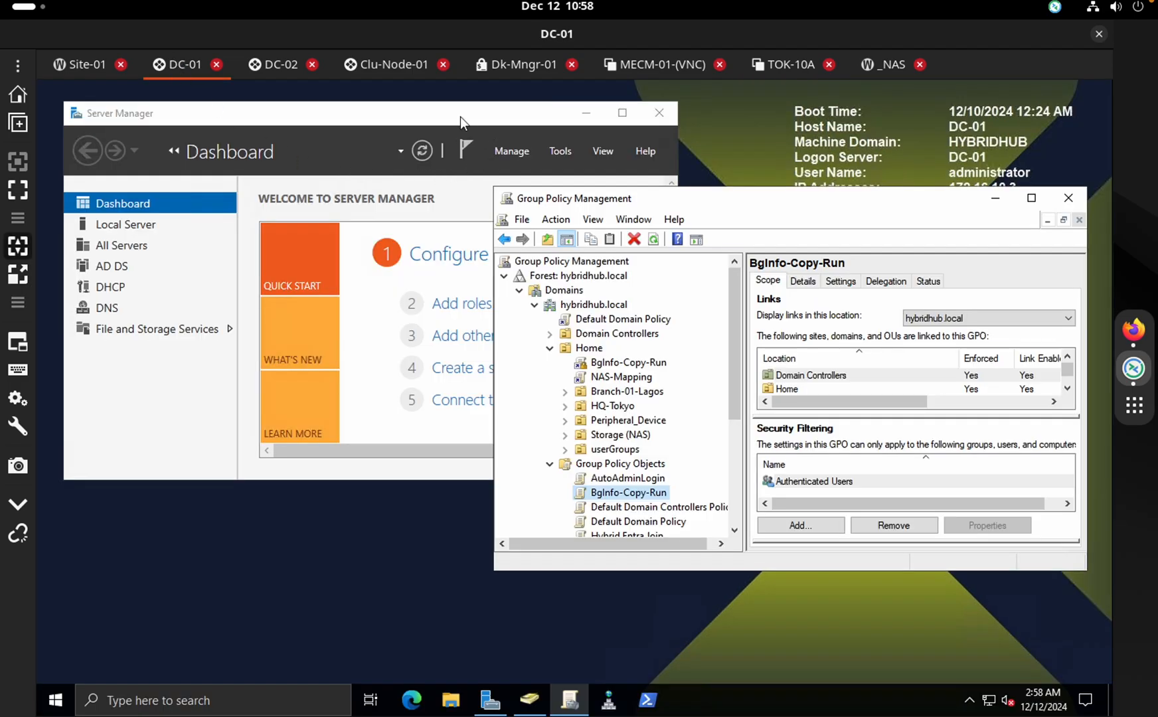
{"action": "left_click_drag", "start_coordinate": [461, 115], "coordinate": [476, 210]}
{"action": "left_click_drag", "start_coordinate": [807, 211], "coordinate": [779, 159]}
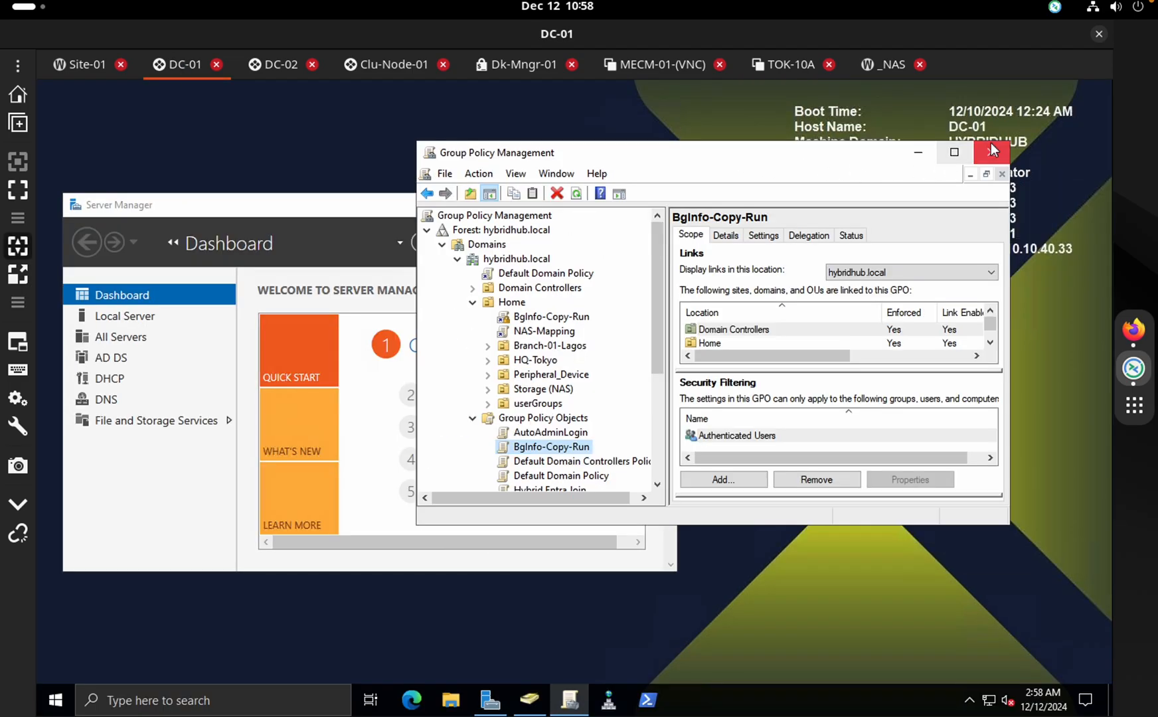
{"action": "left_click", "coordinate": [971, 152]}
{"action": "left_click_drag", "start_coordinate": [523, 216], "coordinate": [518, 183]}
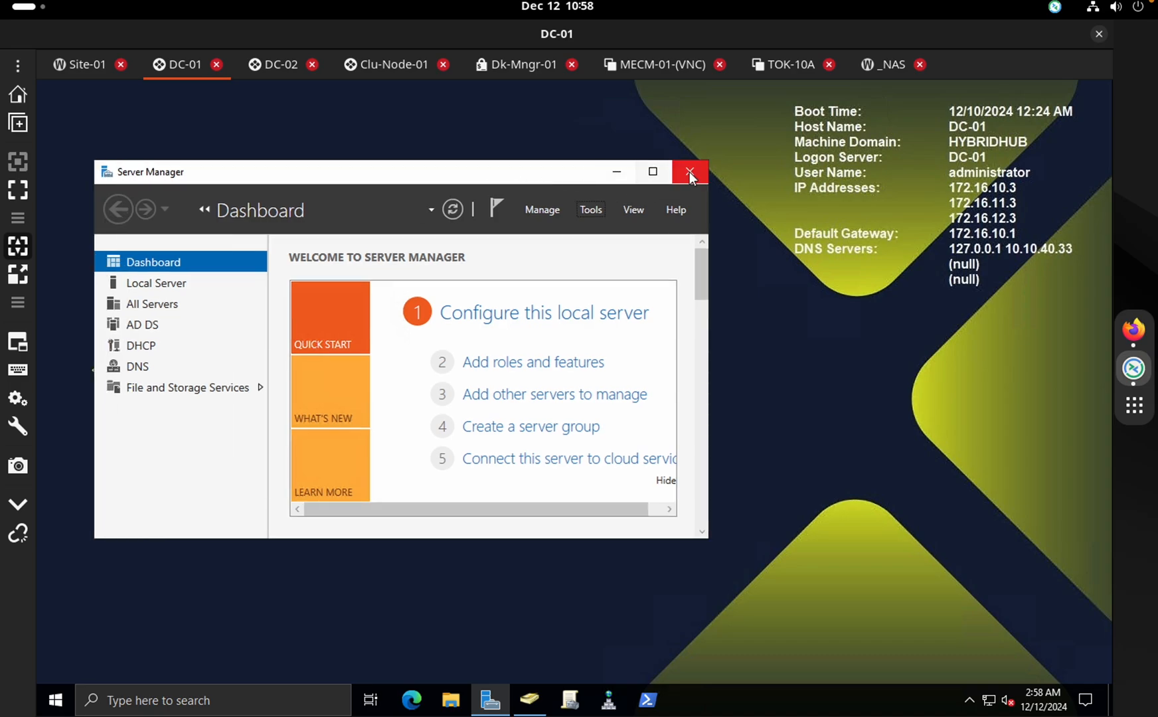
{"action": "double_click", "coordinate": [587, 176]}
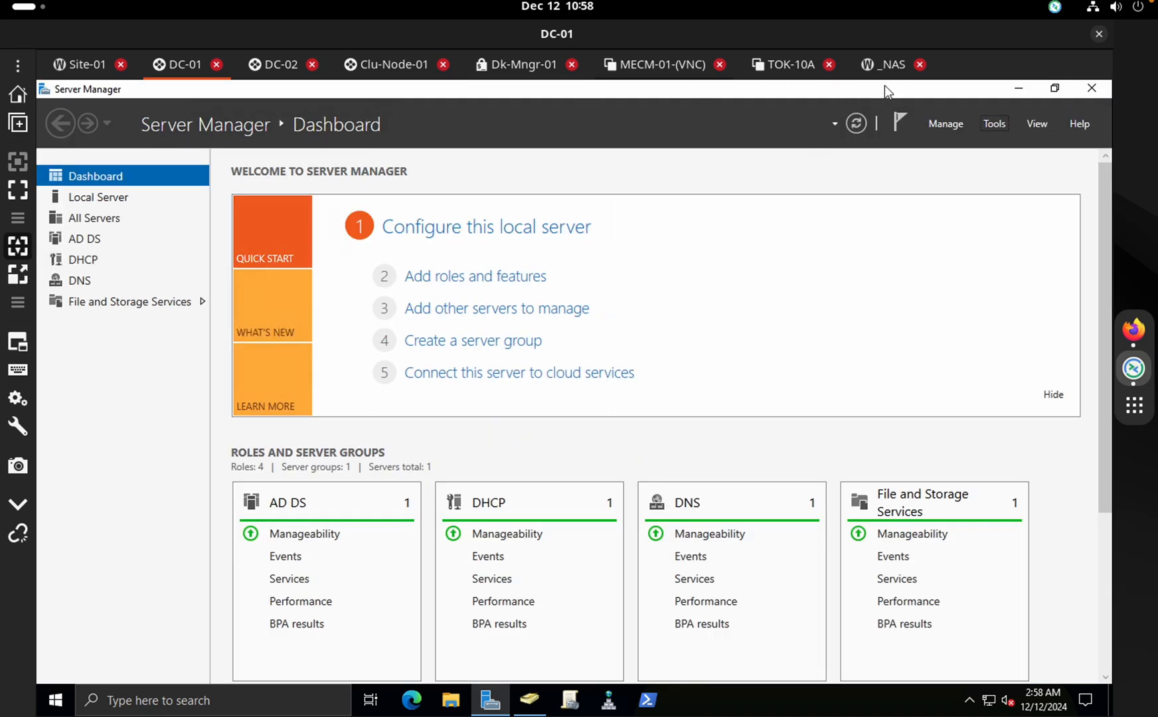
Browse the Server Manager Tools list without launching anything, restore the window, and go to the EVE desktop
{"action": "left_click", "coordinate": [948, 125]}
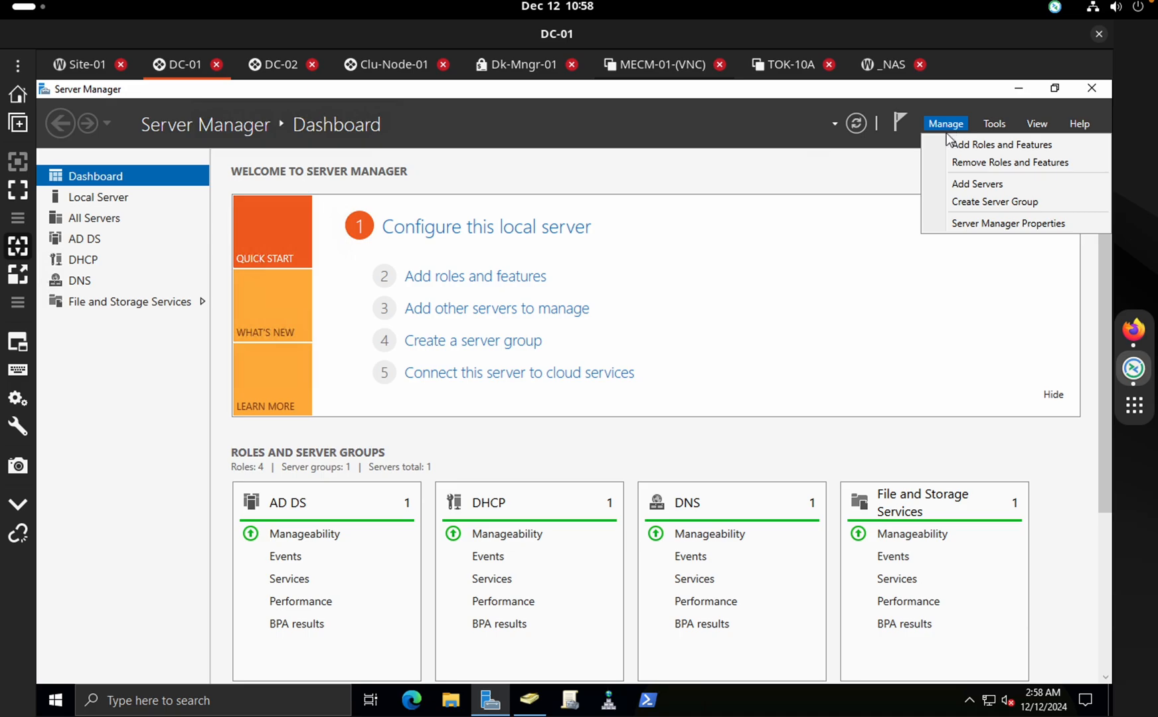
{"action": "left_click", "coordinate": [992, 121]}
{"action": "left_click", "coordinate": [991, 121]}
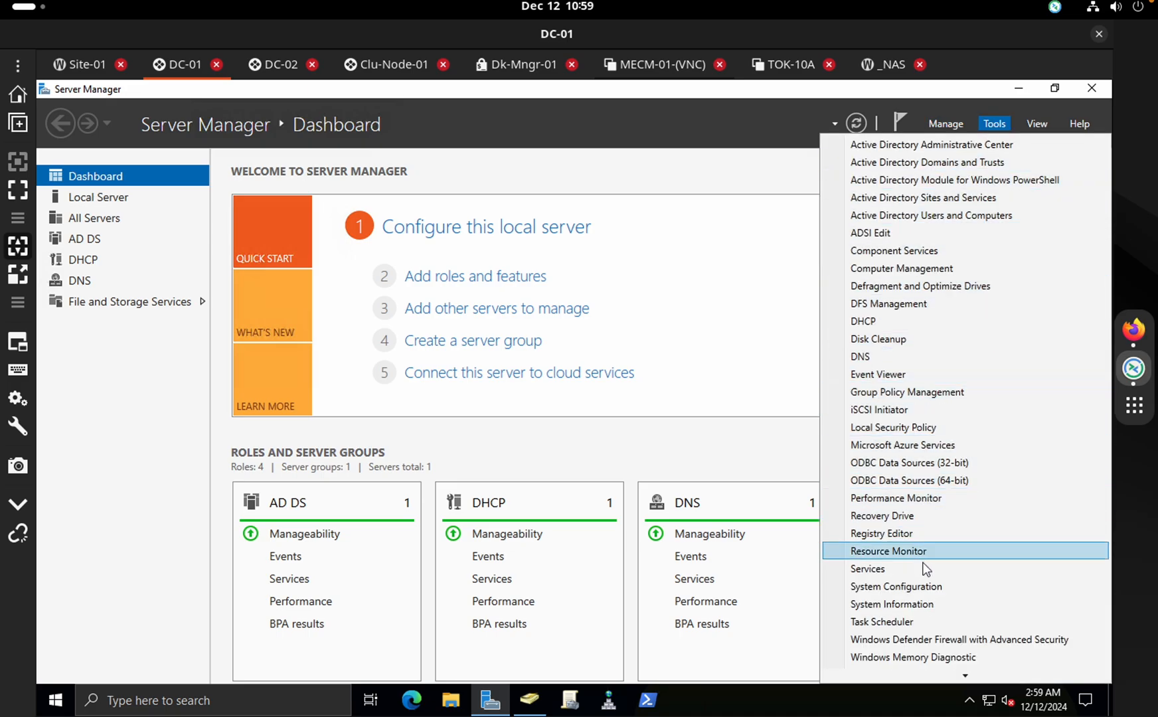
{"action": "scroll", "coordinate": [930, 683], "scroll_direction": "down", "scroll_amount": 2}
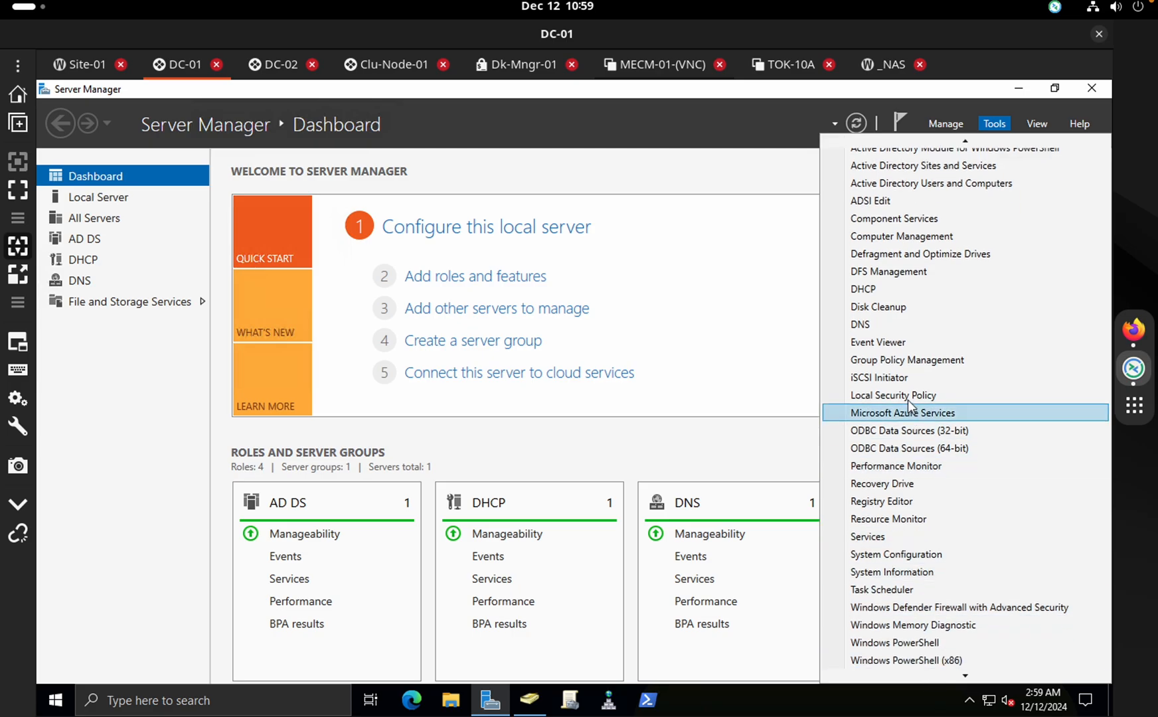
{"action": "left_click", "coordinate": [777, 431]}
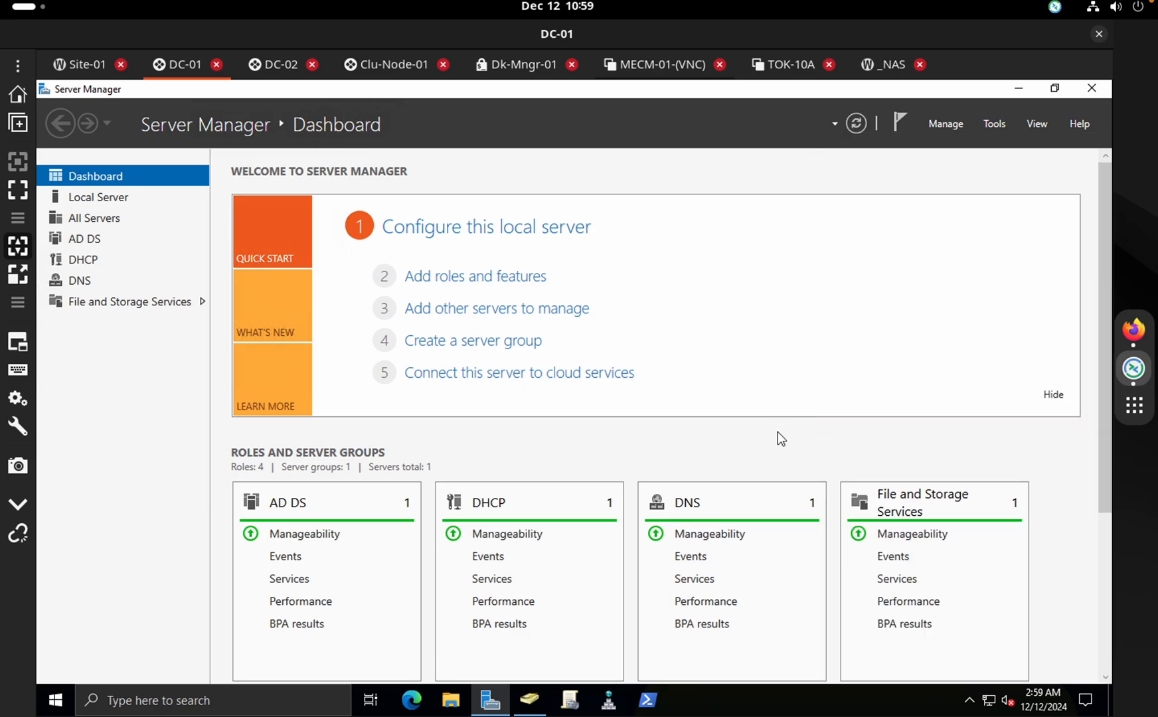
{"action": "left_click", "coordinate": [1054, 88]}
{"action": "key", "text": "ctrl+Right"}
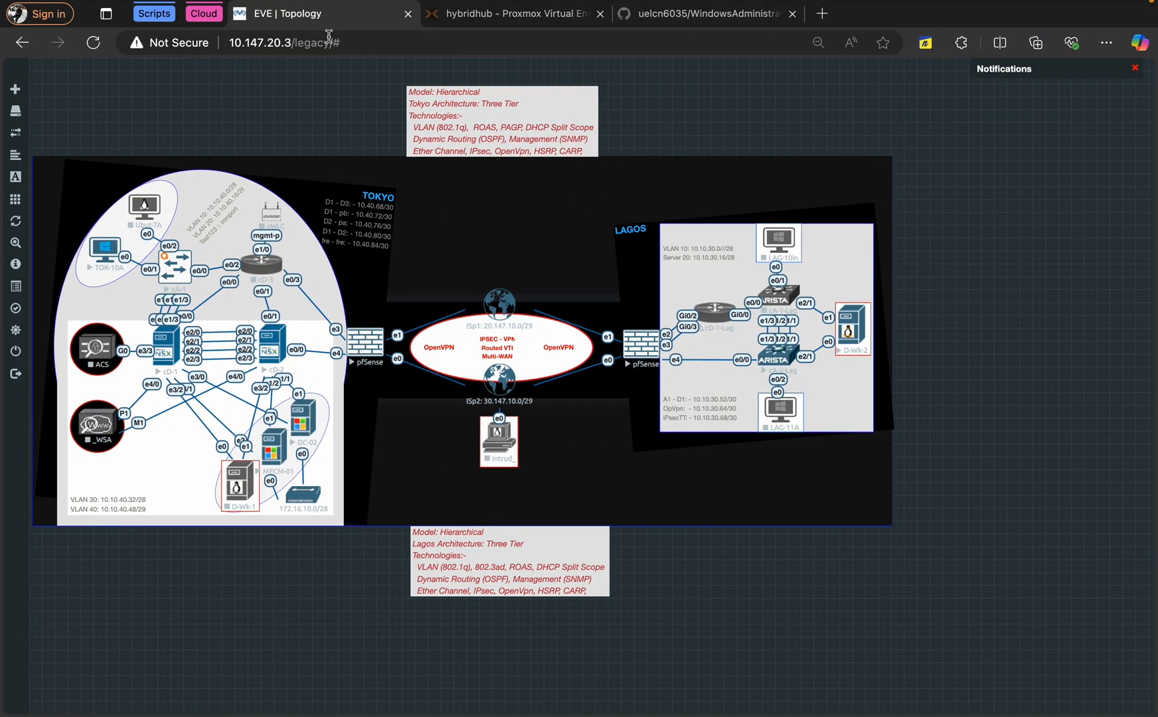
Load intune.microsoft.com in a new tab, postponing MFA setup and staying signed in
{"action": "left_click", "coordinate": [822, 14]}
{"action": "type", "text": "intune.microsoft.com"}
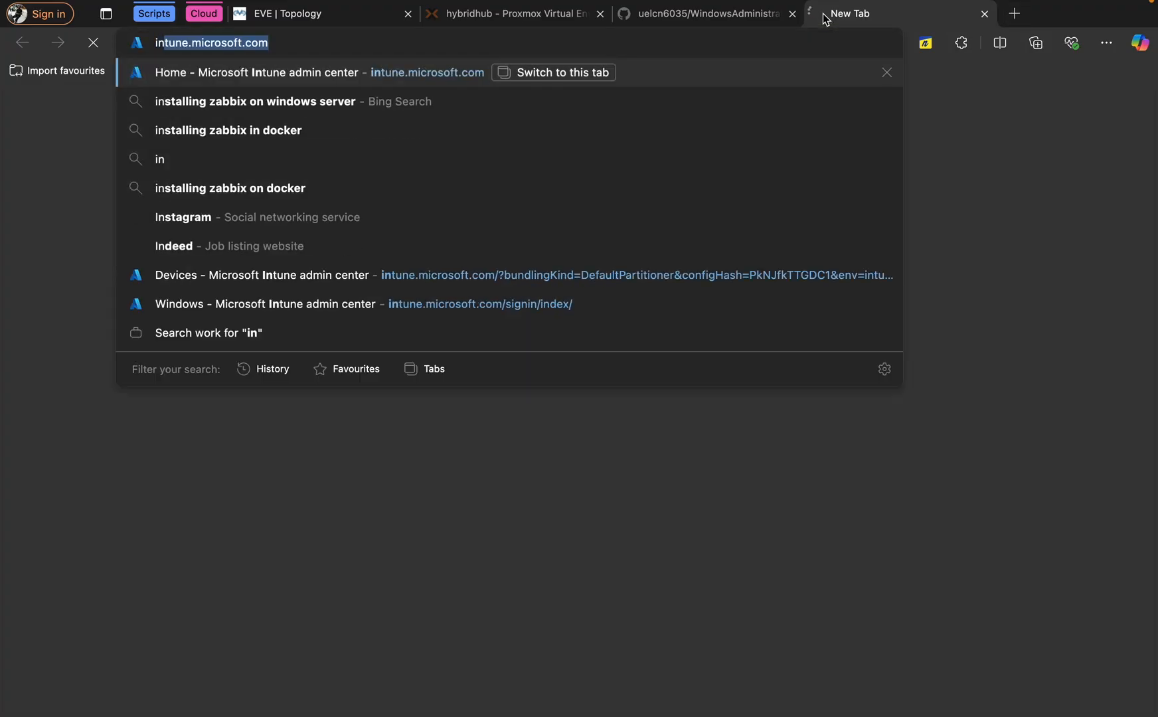
{"action": "key", "text": "Return"}
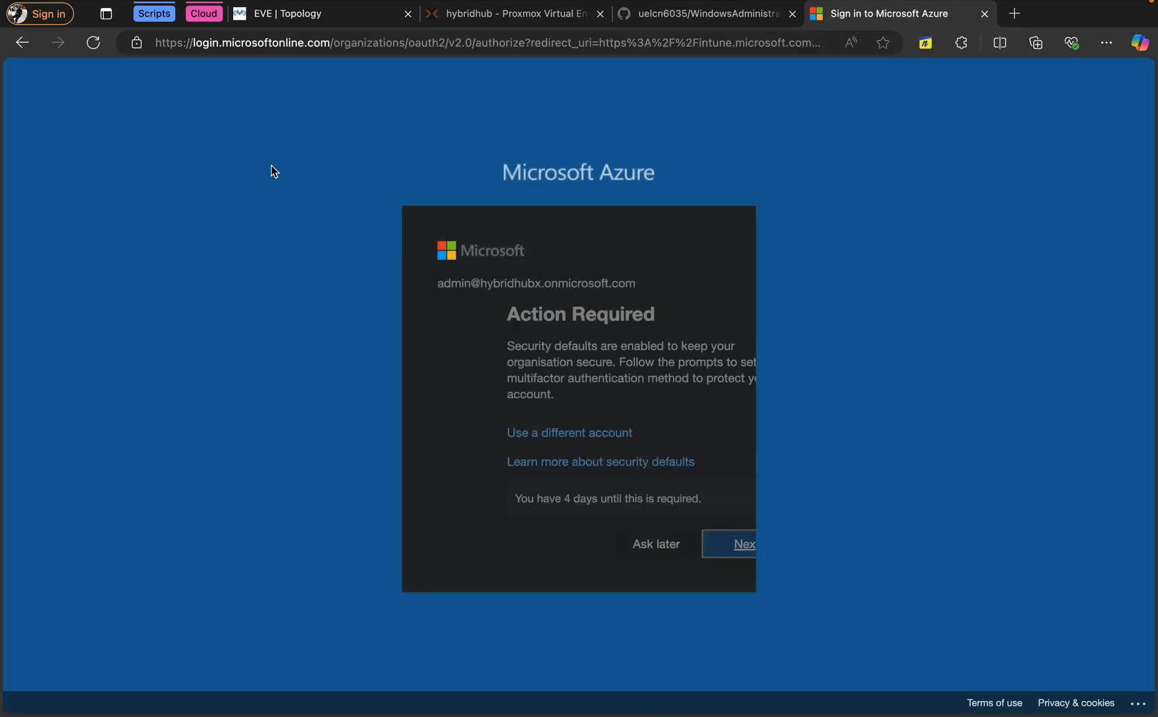
{"action": "left_click", "coordinate": [598, 553]}
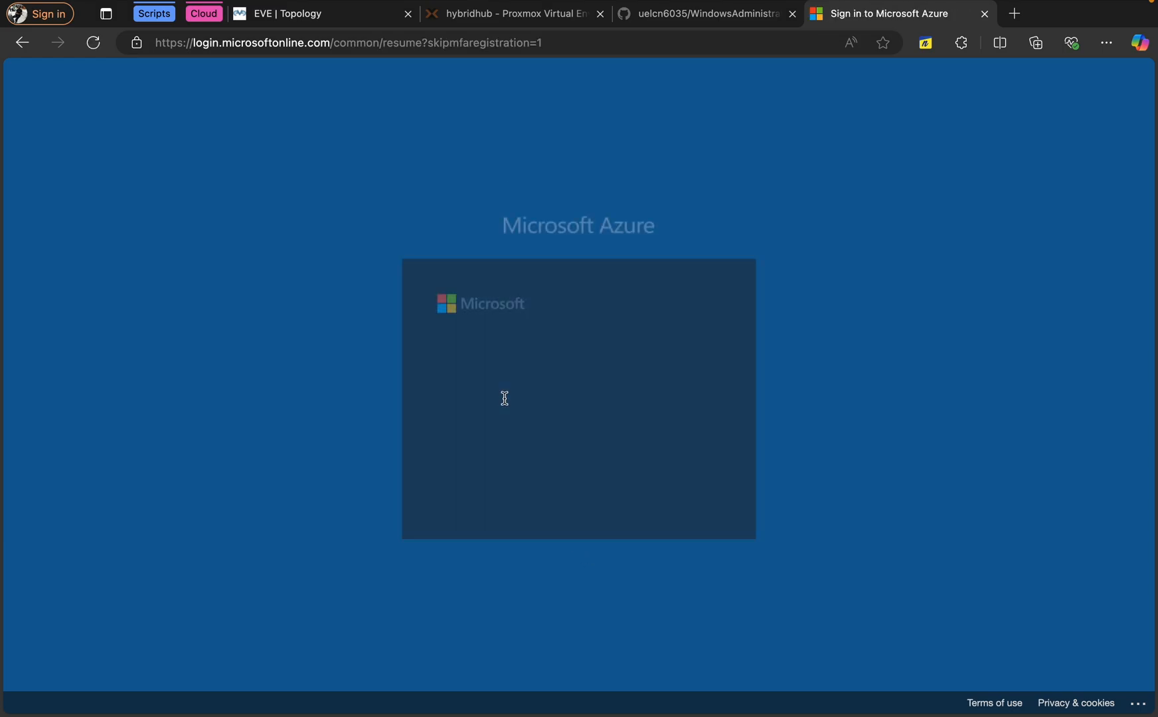
{"action": "left_click", "coordinate": [642, 491]}
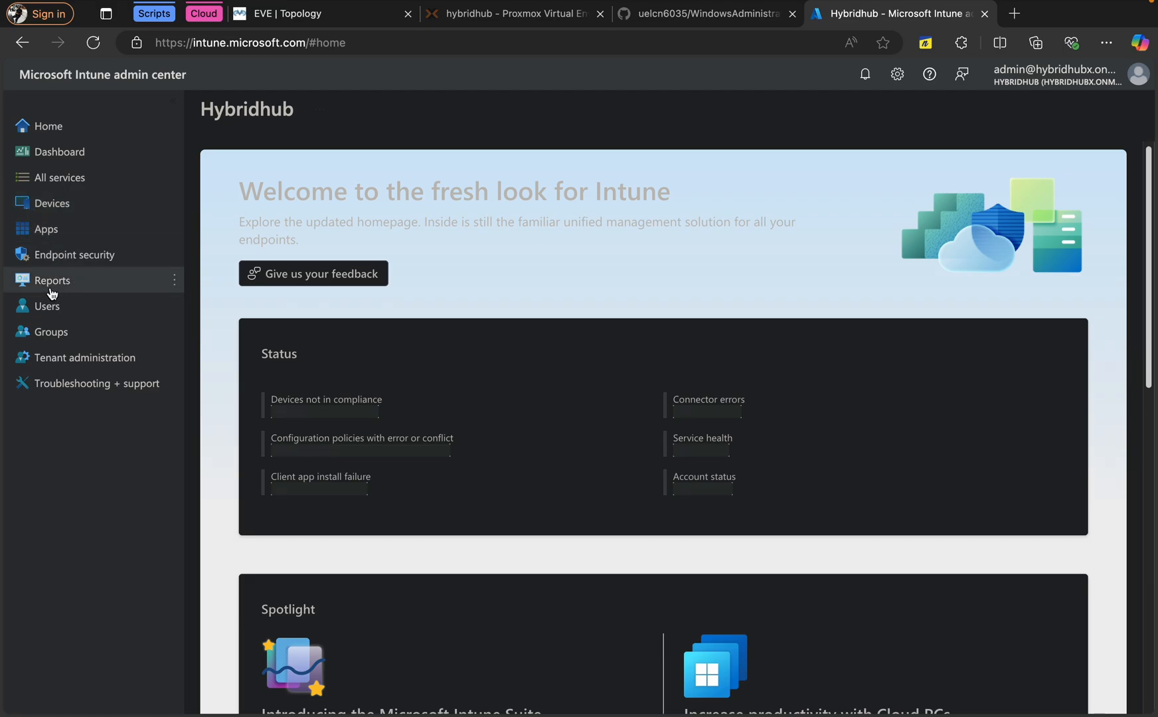
In All users, open IT Support Guru F1's Licenses page
{"action": "left_click", "coordinate": [44, 306]}
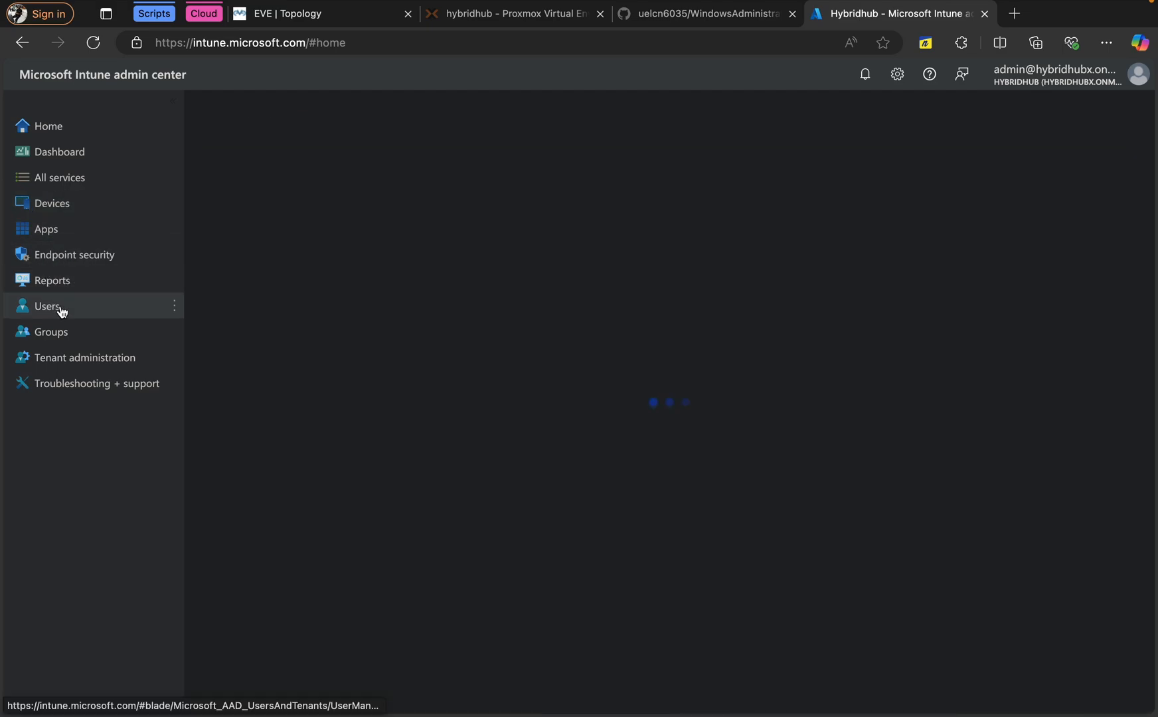
{"action": "scroll", "coordinate": [548, 377], "scroll_direction": "down", "scroll_amount": 1}
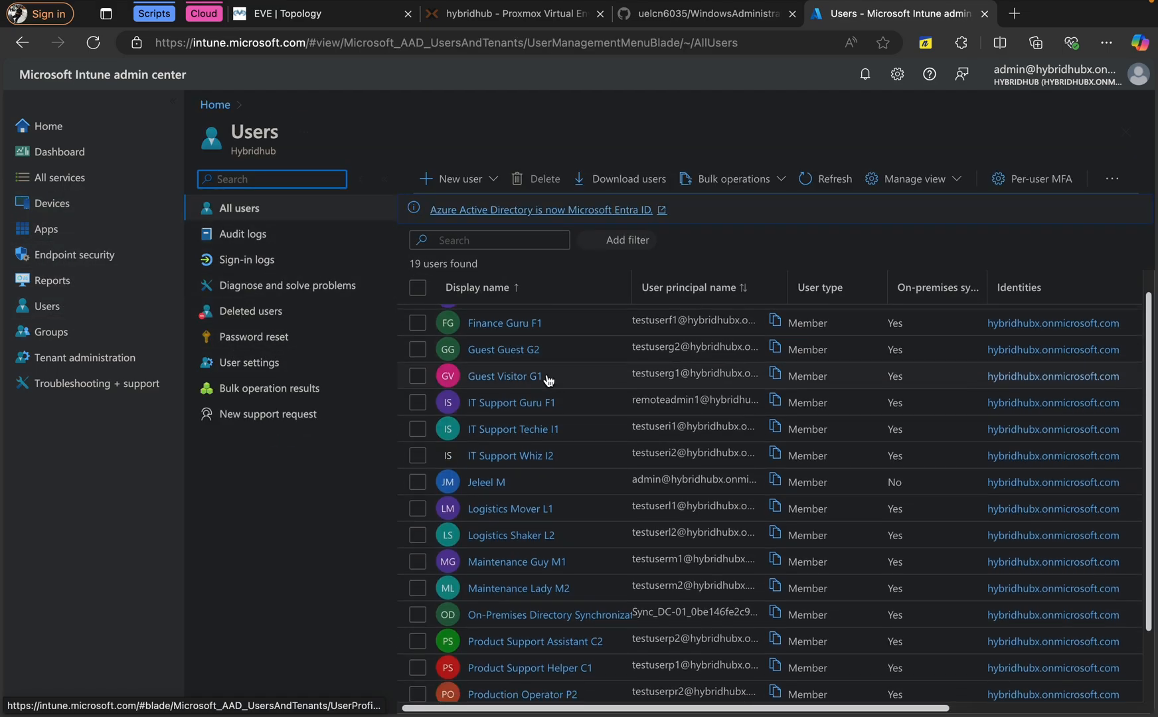
{"action": "scroll", "coordinate": [548, 379], "scroll_direction": "down", "scroll_amount": 3}
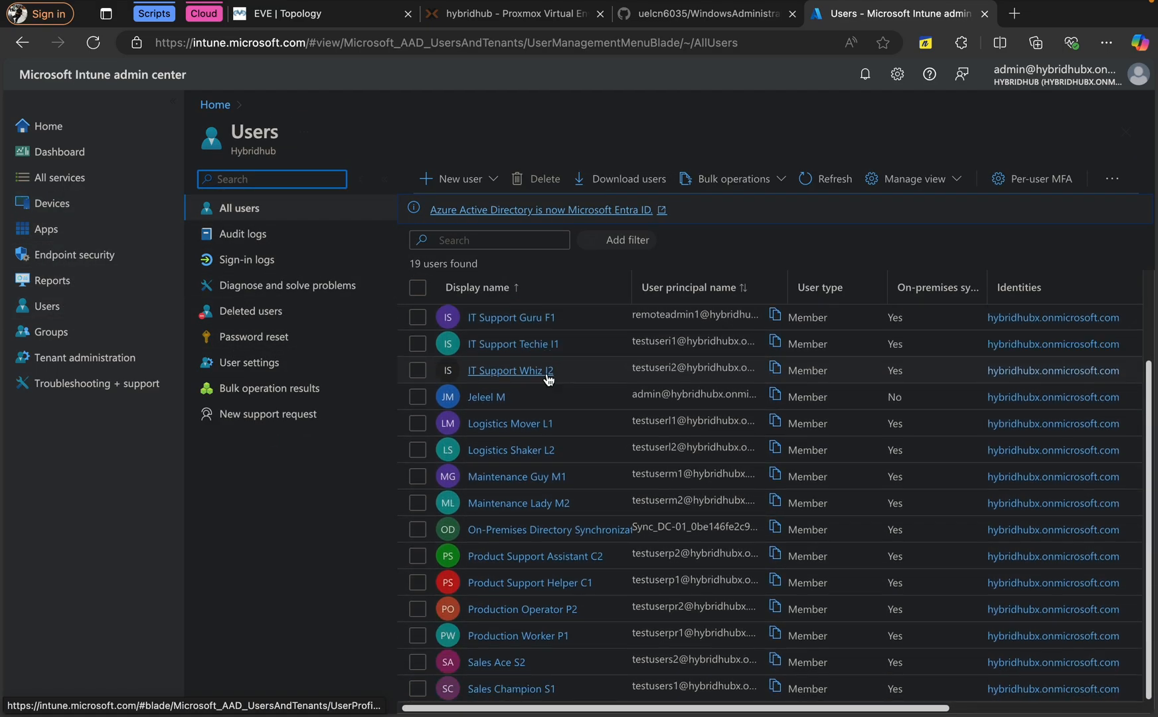
{"action": "scroll", "coordinate": [548, 380], "scroll_direction": "up", "scroll_amount": 4}
{"action": "scroll", "coordinate": [548, 380], "scroll_direction": "down", "scroll_amount": 4}
{"action": "scroll", "coordinate": [548, 375], "scroll_direction": "up", "scroll_amount": 4}
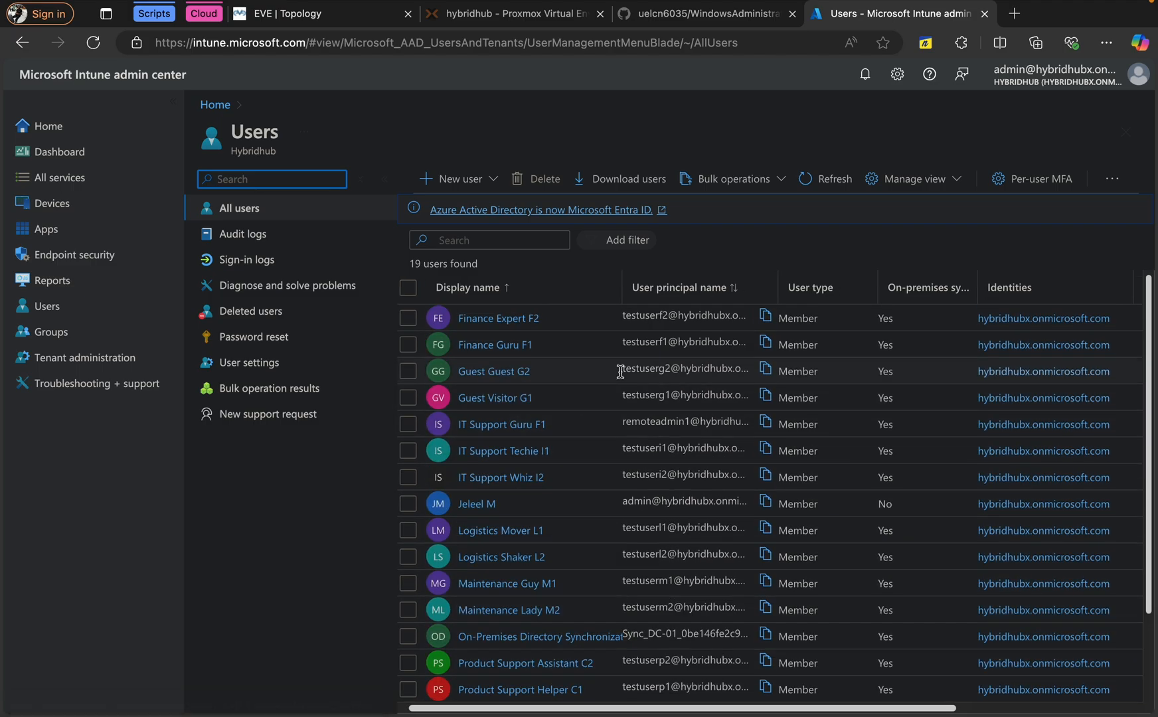
{"action": "left_click", "coordinate": [669, 381]}
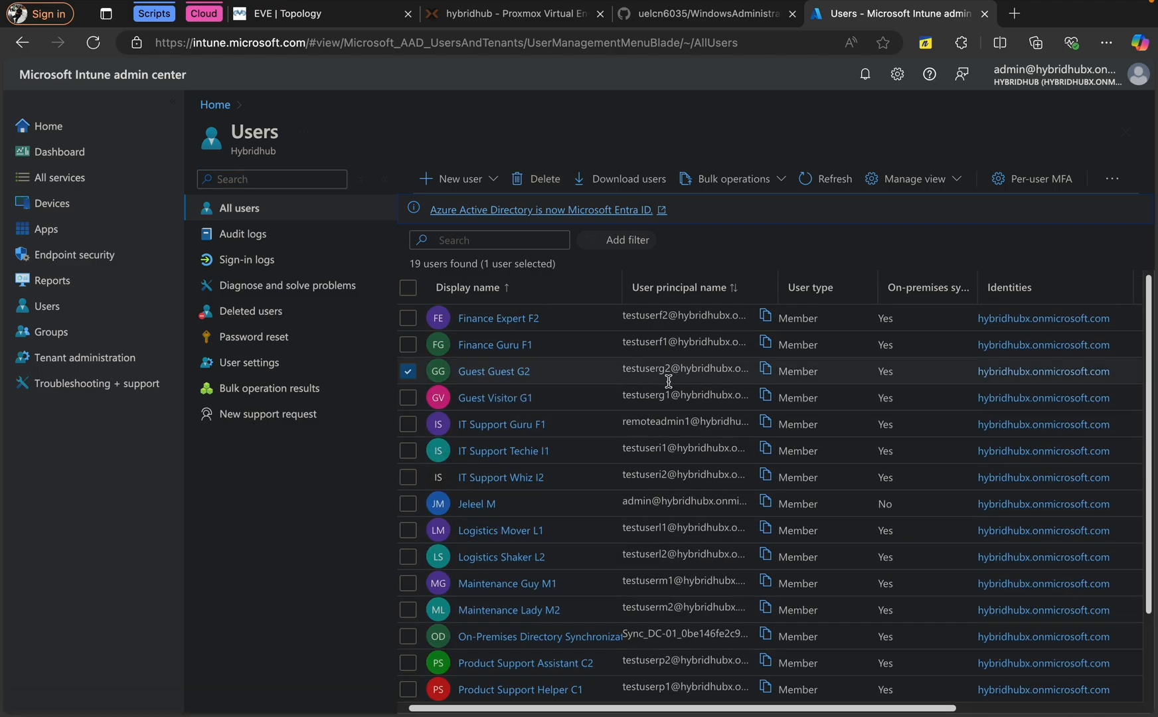
{"action": "left_click", "coordinate": [517, 425]}
{"action": "left_click", "coordinate": [271, 438]}
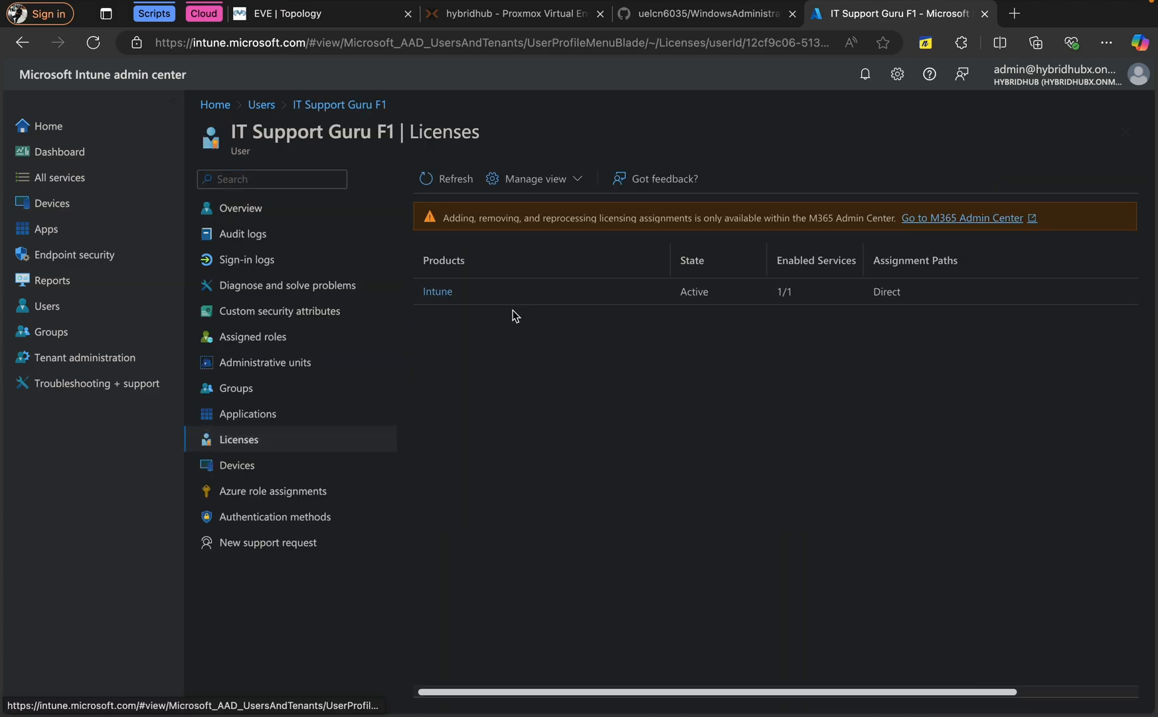
Start the LAG-10in node in the EVE topology, then return to the TOK-10A desktop
{"action": "left_click", "coordinate": [280, 21]}
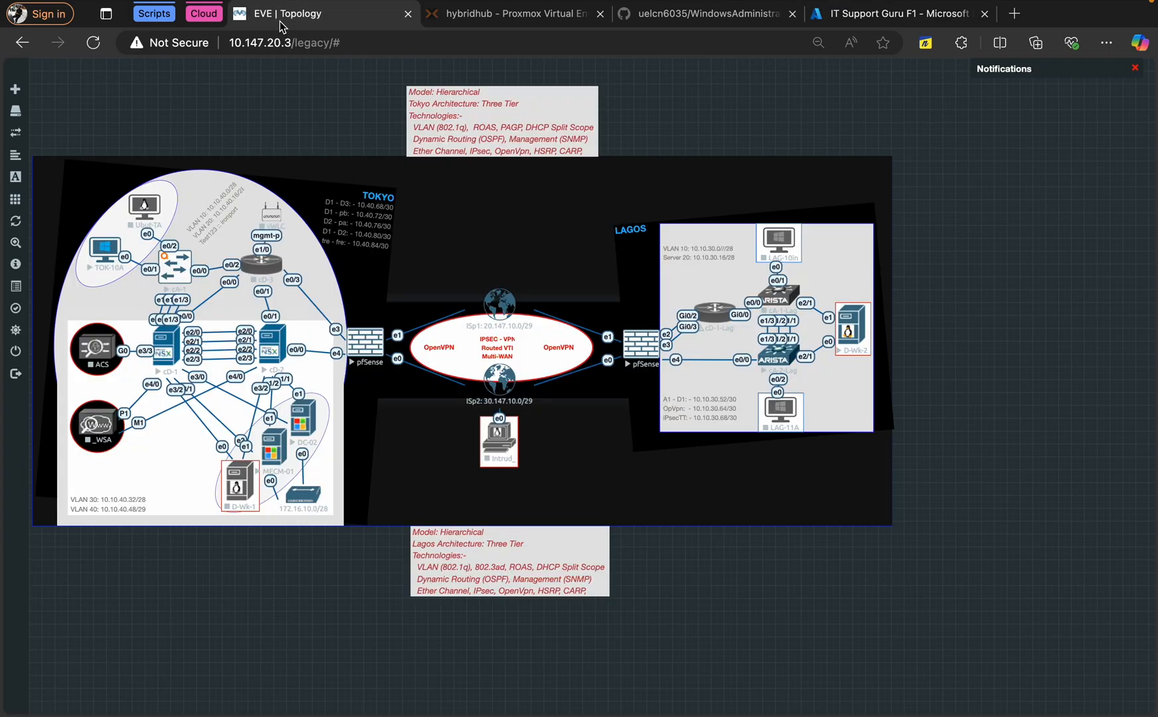
{"action": "right_click", "coordinate": [793, 240]}
{"action": "left_click", "coordinate": [824, 266]}
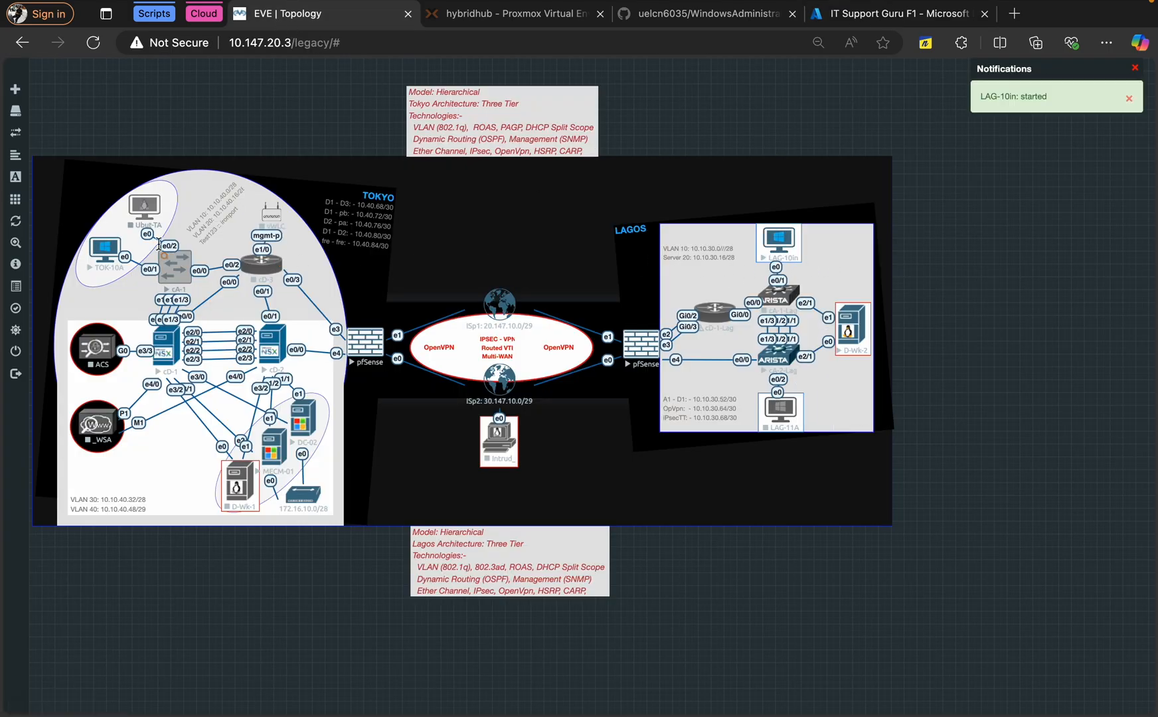
{"action": "key", "text": "ctrl+Left"}
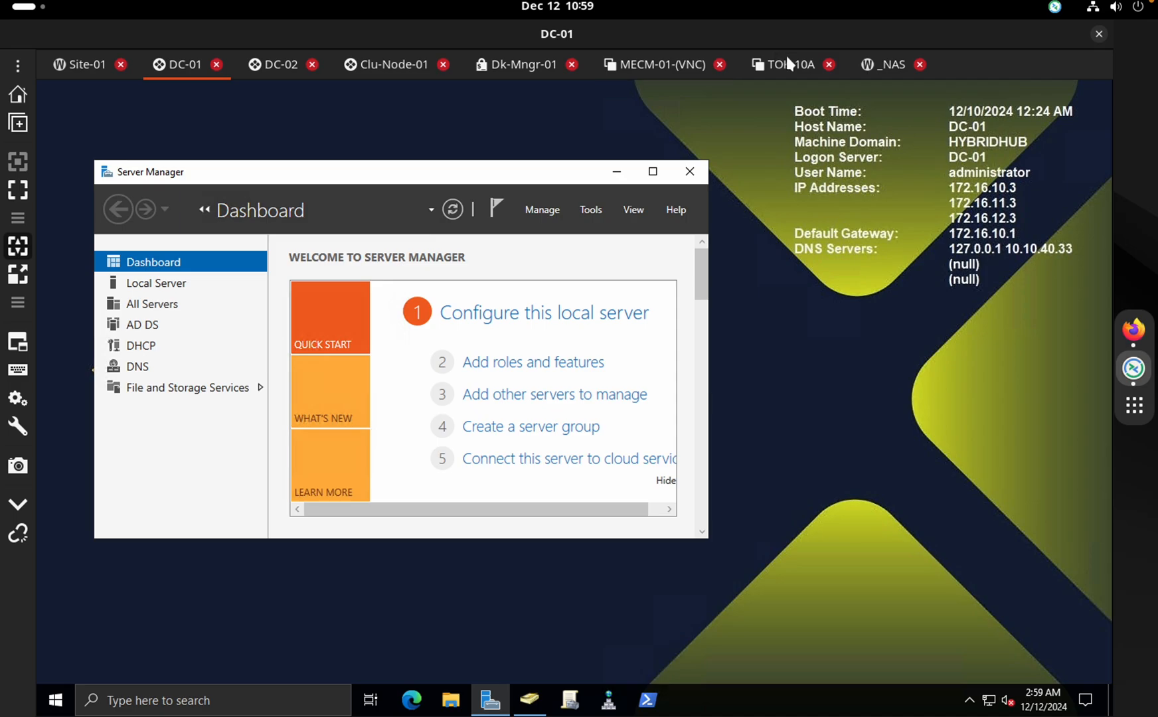
{"action": "left_click", "coordinate": [788, 65]}
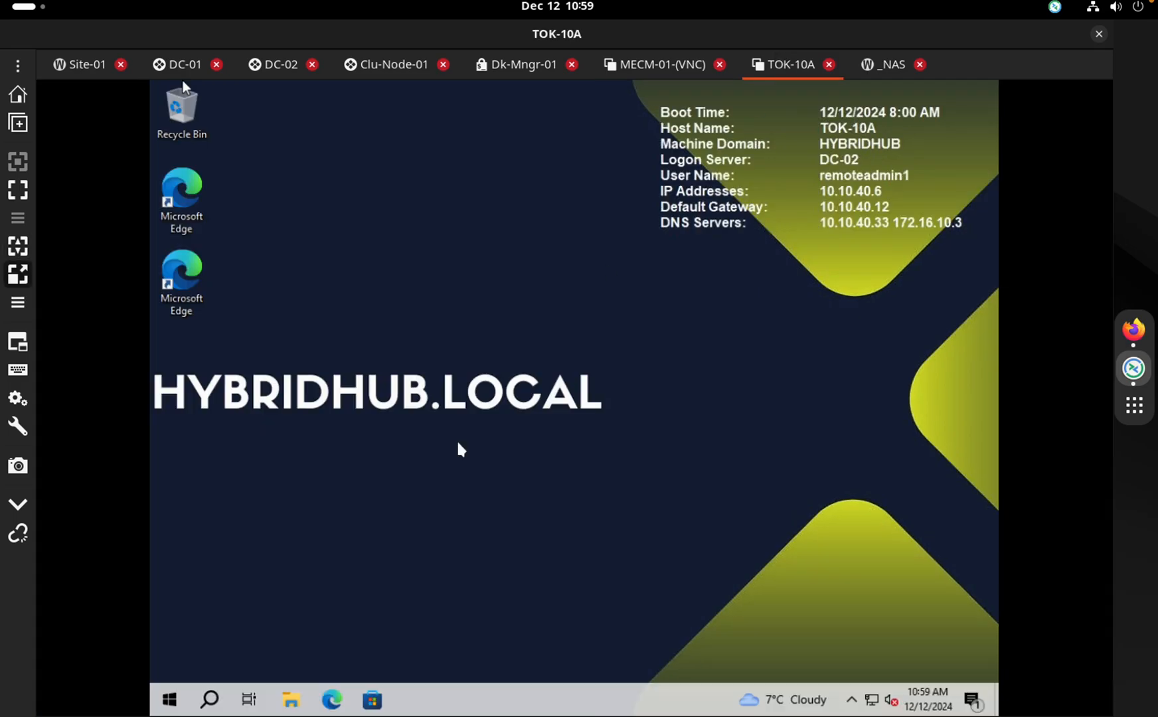
Shut down TOK-10A from the Start button's right-click power menu
{"action": "right_click", "coordinate": [174, 702]}
{"action": "mouse_move", "coordinate": [277, 658]}
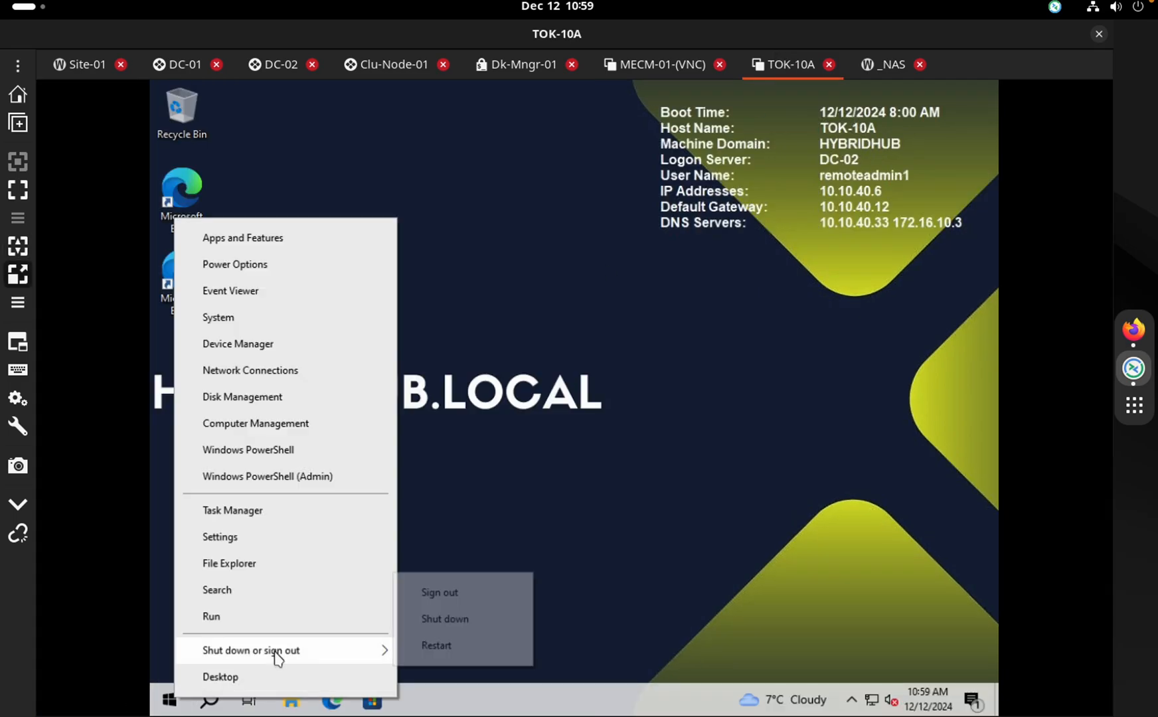
{"action": "left_click", "coordinate": [458, 622]}
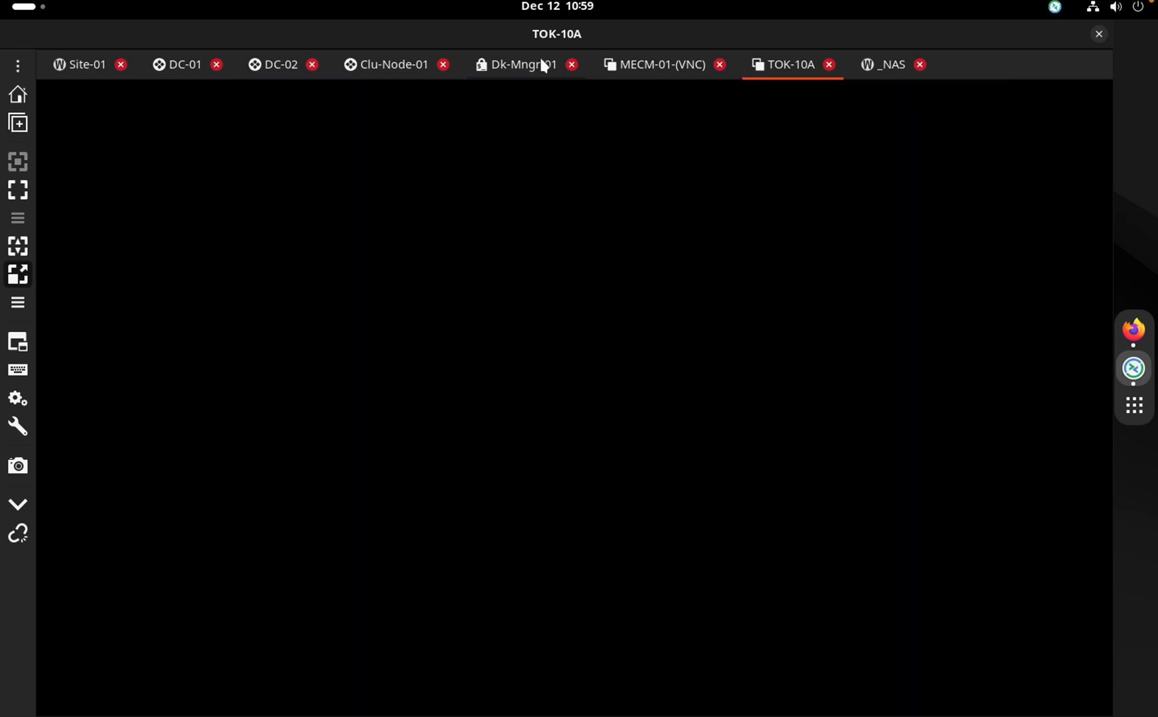
On MECM-01, collapse the Application Management and Operating Systems nodes in Software Library
{"action": "left_click", "coordinate": [654, 67]}
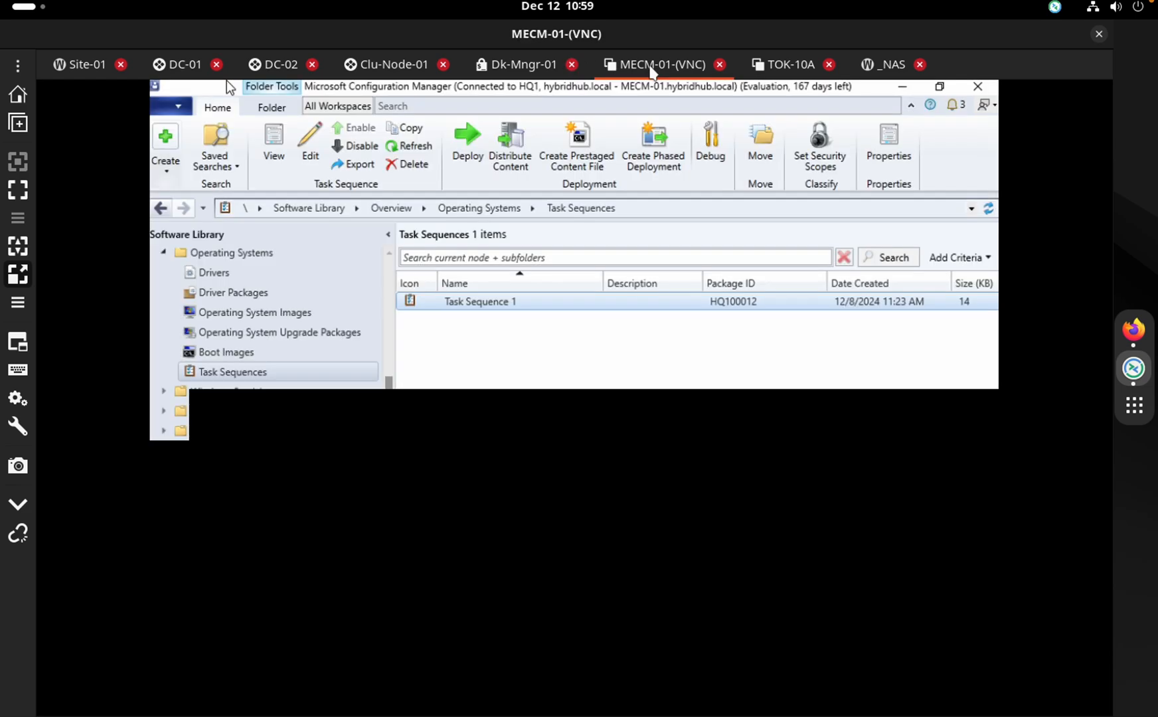
{"action": "left_click", "coordinate": [391, 350]}
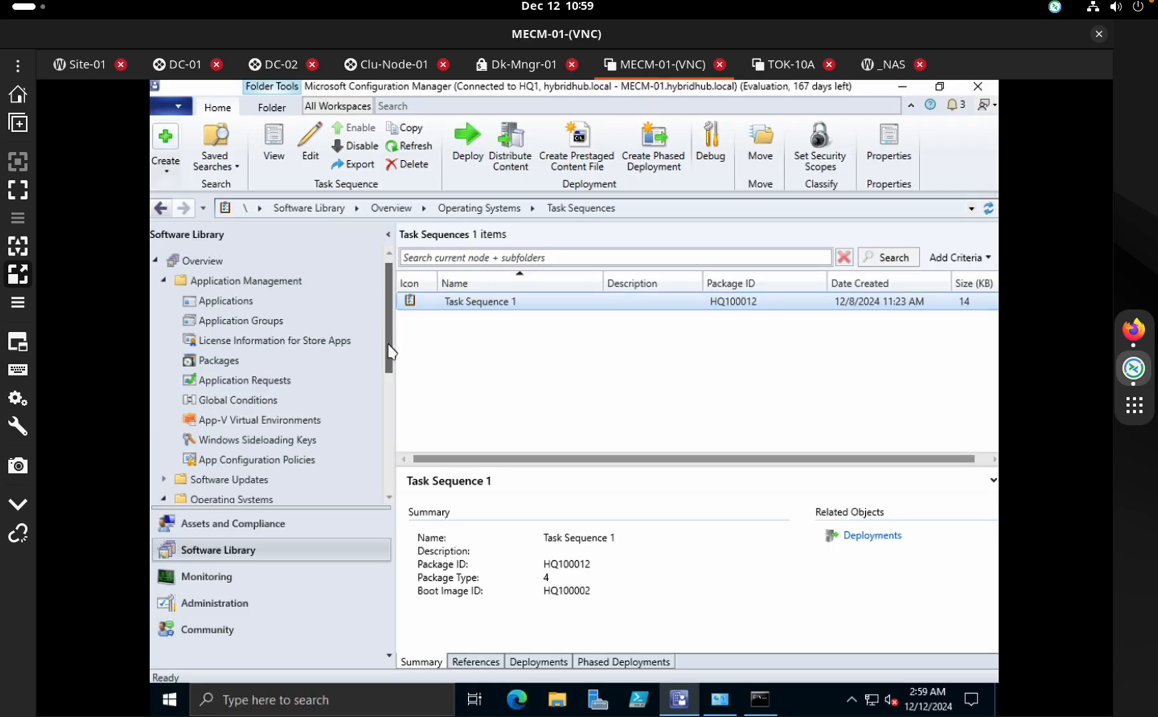
{"action": "left_click", "coordinate": [163, 281]}
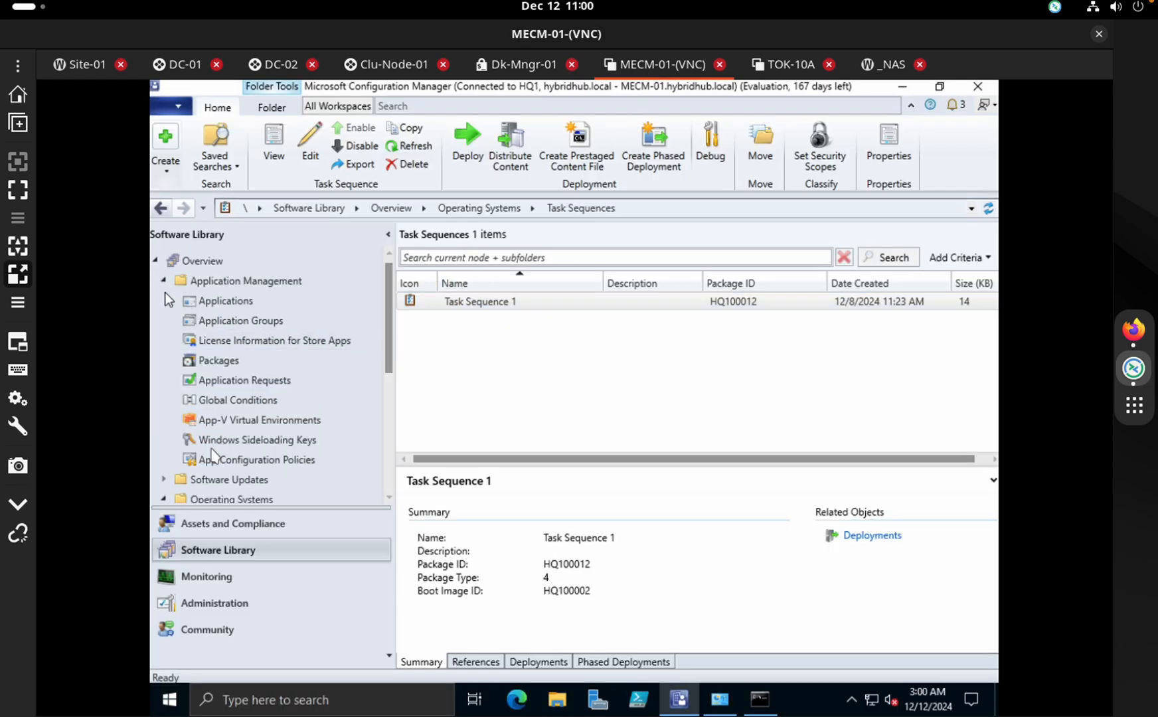
{"action": "left_click", "coordinate": [162, 281]}
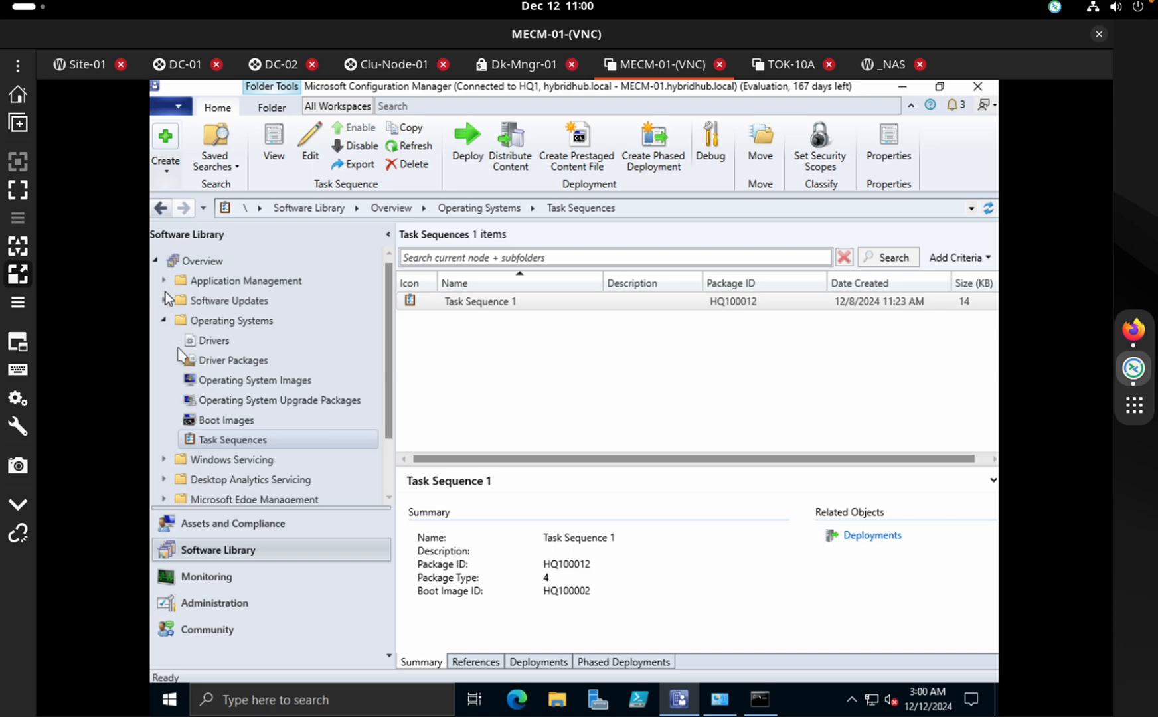
{"action": "left_click", "coordinate": [165, 320]}
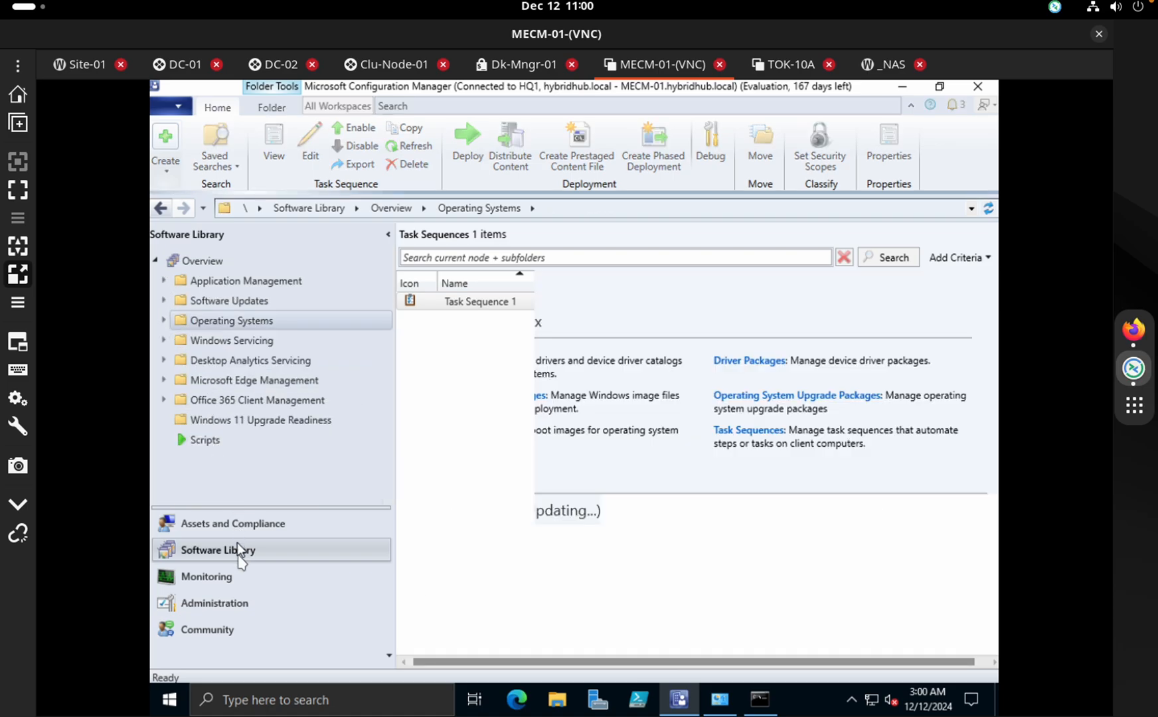
Select CoMgmtSettingsProd under Administration > Cloud Services > Cloud Attach, then go to DC-01
{"action": "left_click", "coordinate": [235, 576]}
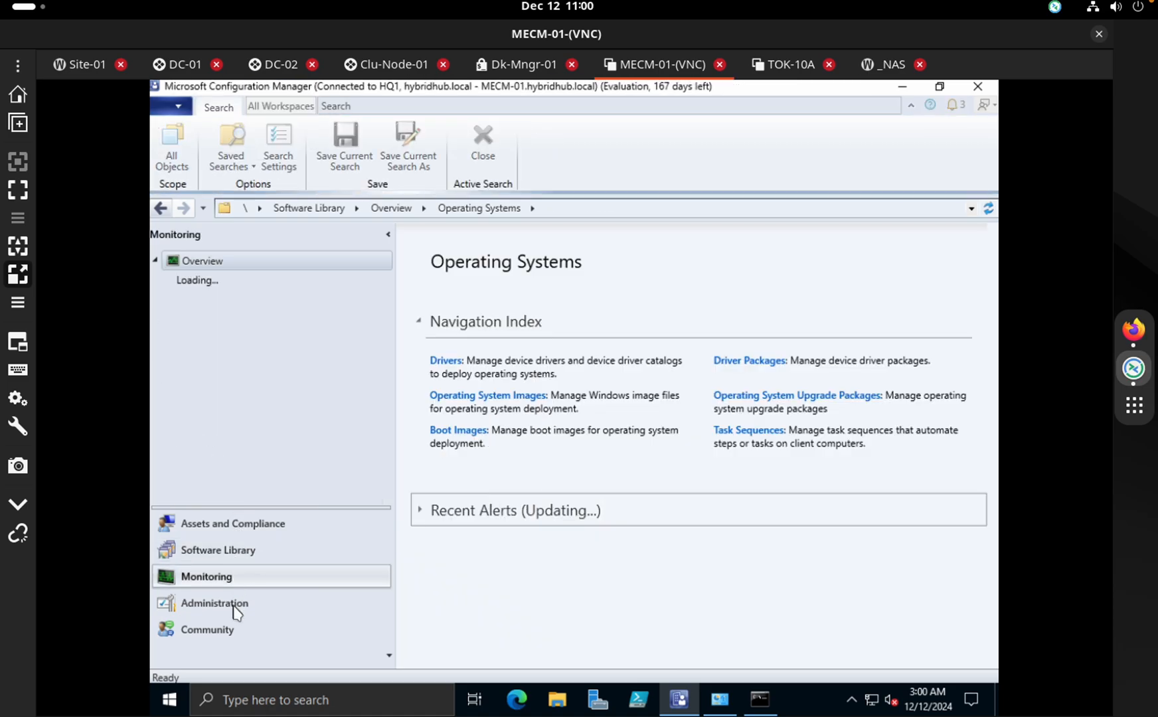
{"action": "left_click", "coordinate": [234, 605]}
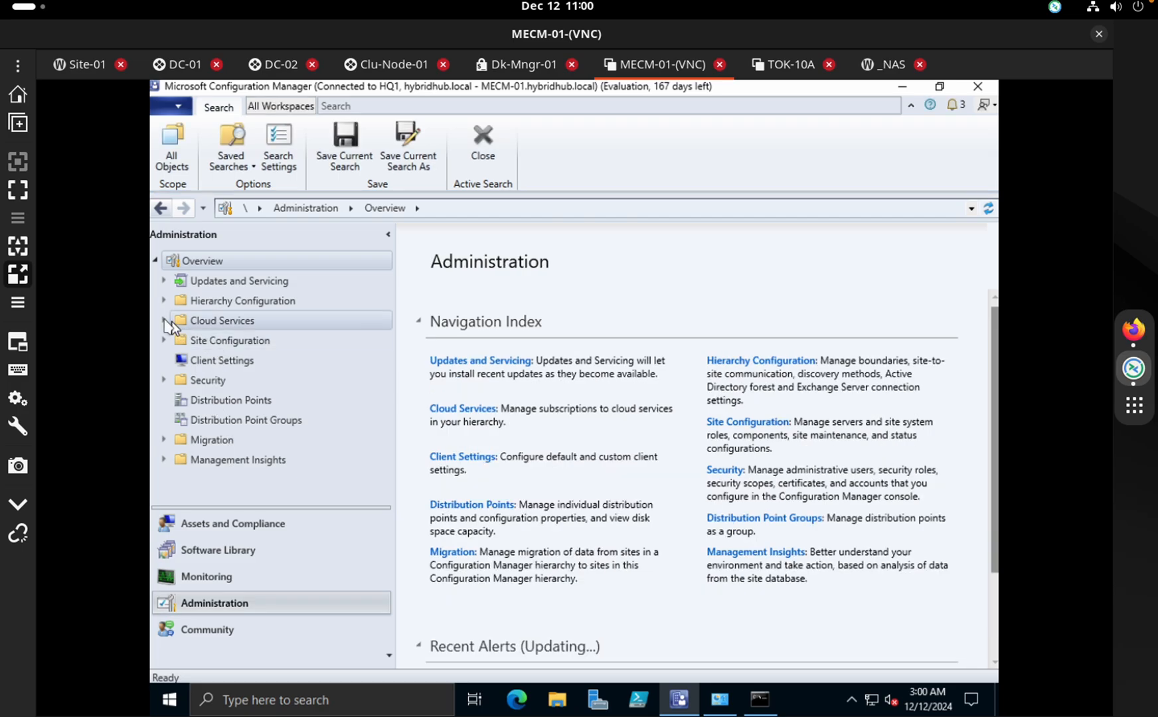
{"action": "left_click", "coordinate": [164, 320]}
{"action": "left_click", "coordinate": [219, 341]}
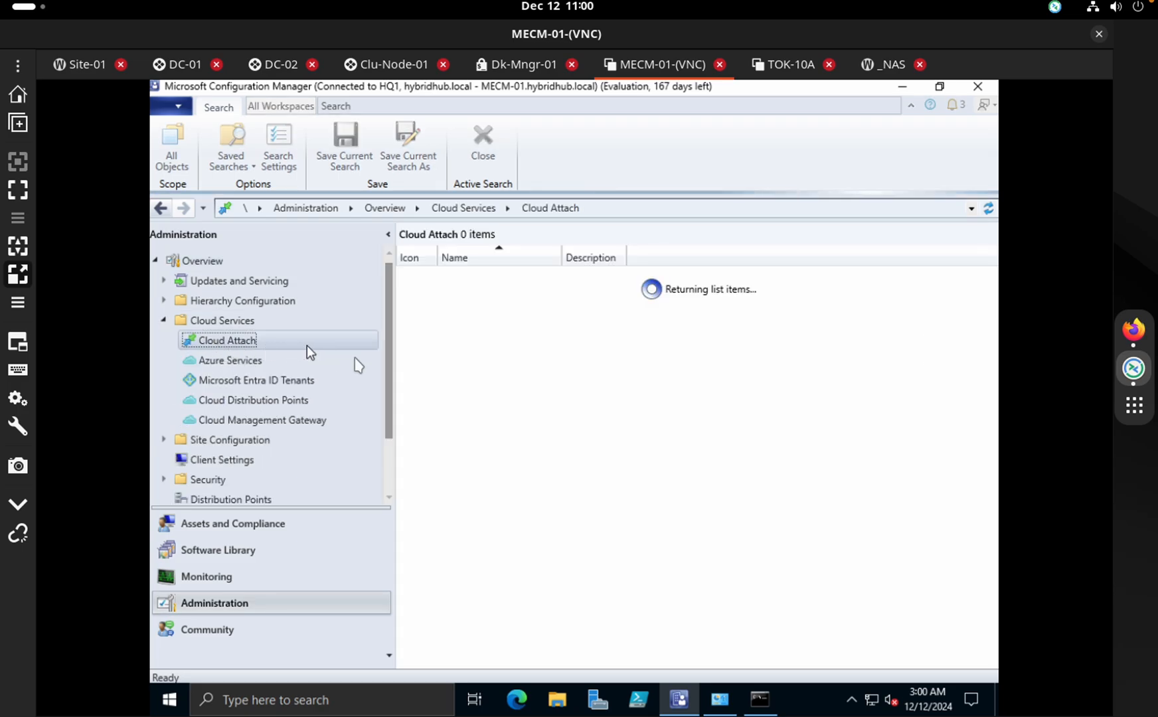
{"action": "left_click", "coordinate": [574, 276]}
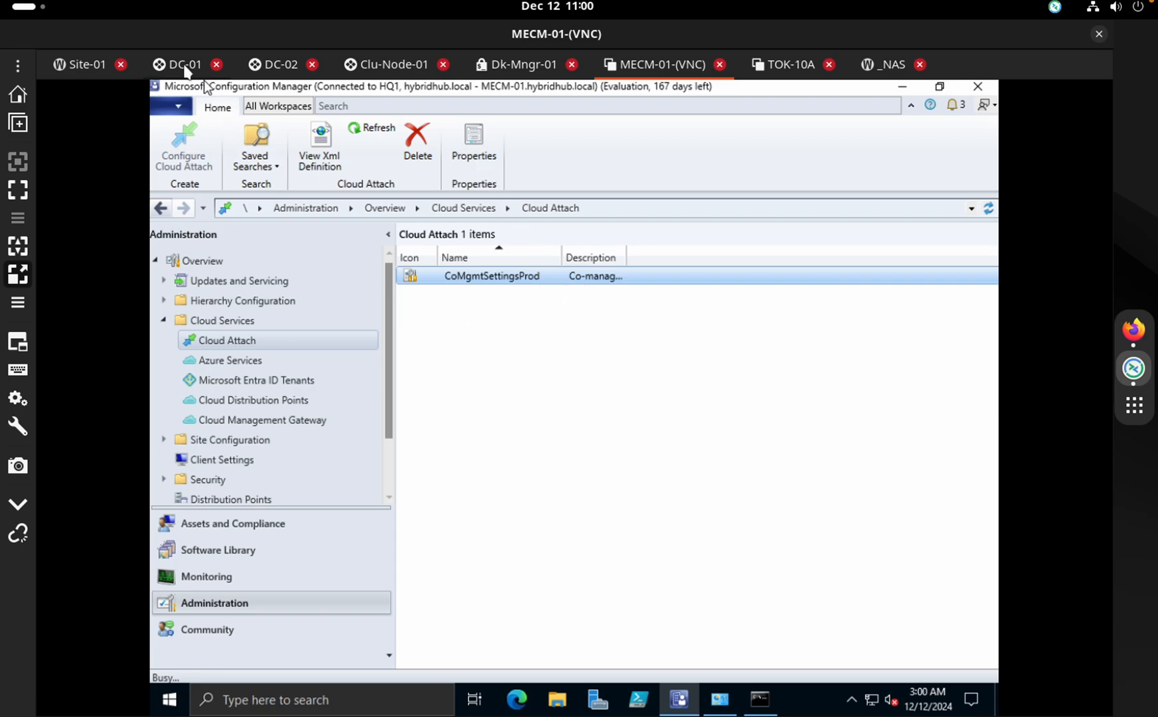
{"action": "left_click", "coordinate": [185, 66]}
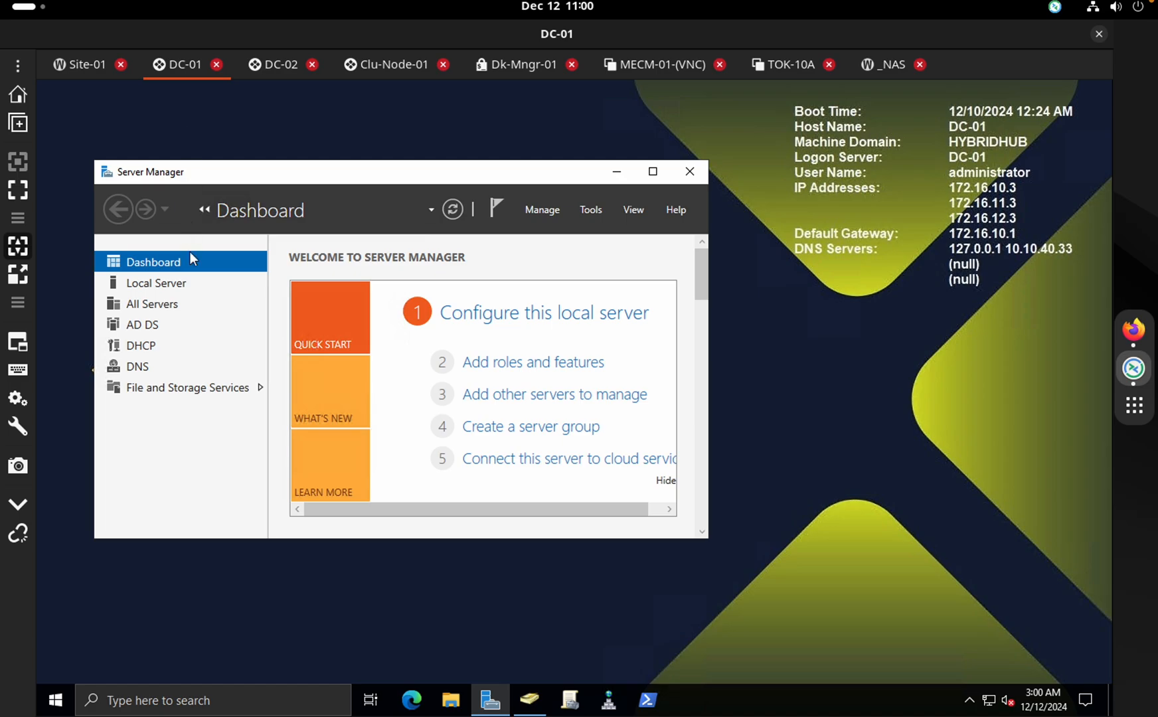
On DC-01, launch Azure AD Connect from the Start menu
{"action": "right_click", "coordinate": [64, 702]}
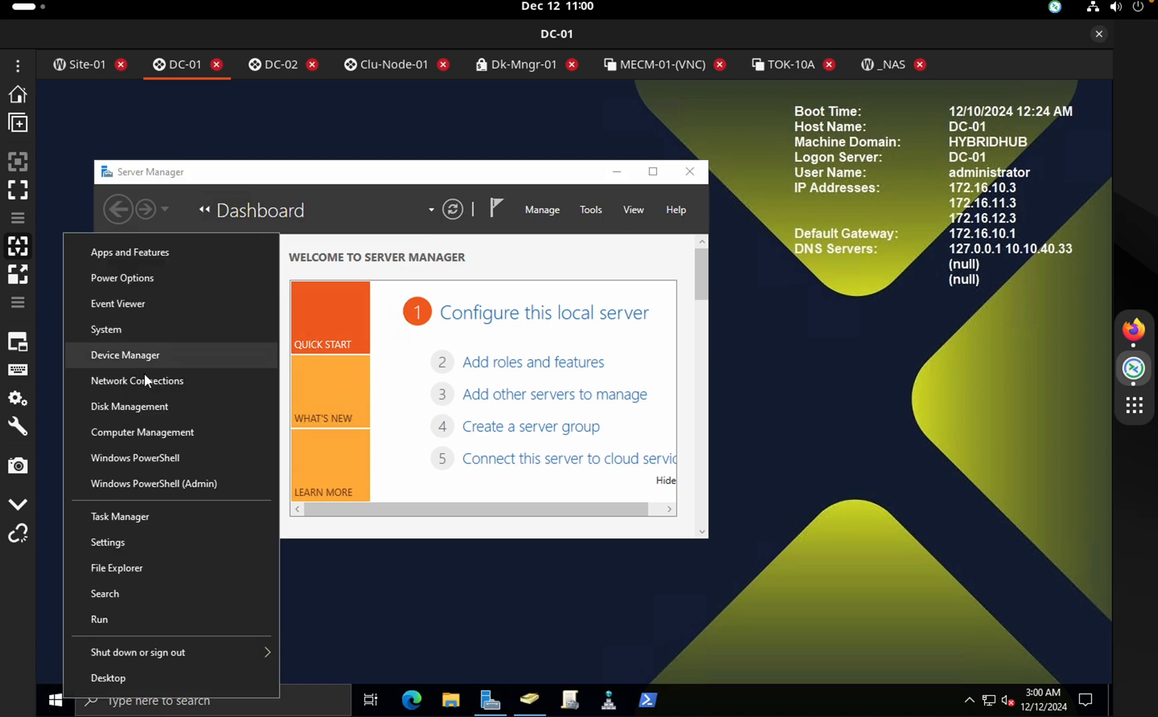
{"action": "left_click", "coordinate": [190, 106]}
{"action": "left_click", "coordinate": [50, 708]}
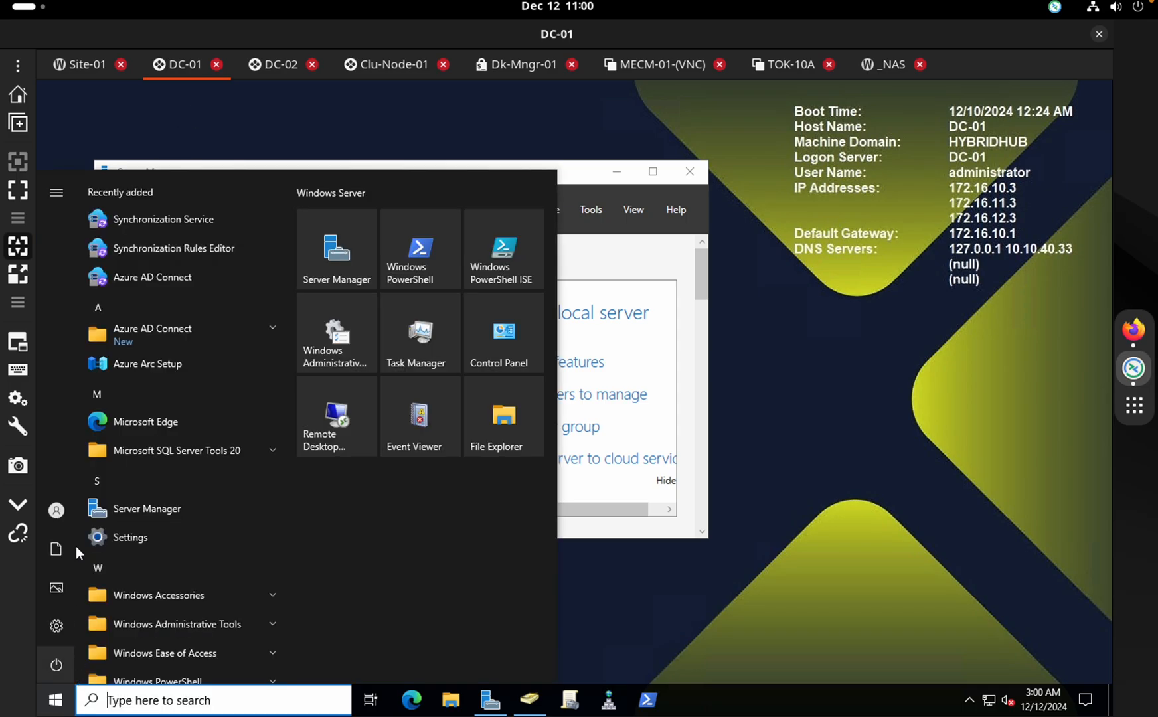
{"action": "left_click", "coordinate": [143, 279]}
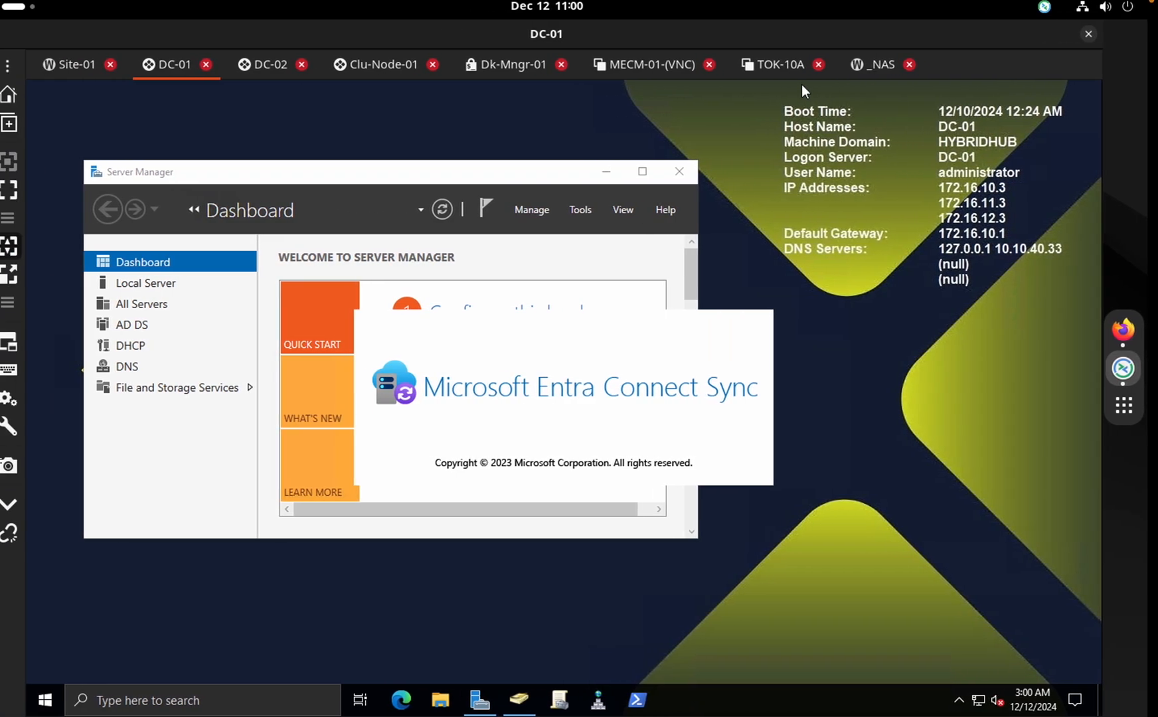
Close the TOK-10A tab and connect to LAG-10In from the end-Devices connections
{"action": "left_click", "coordinate": [829, 65]}
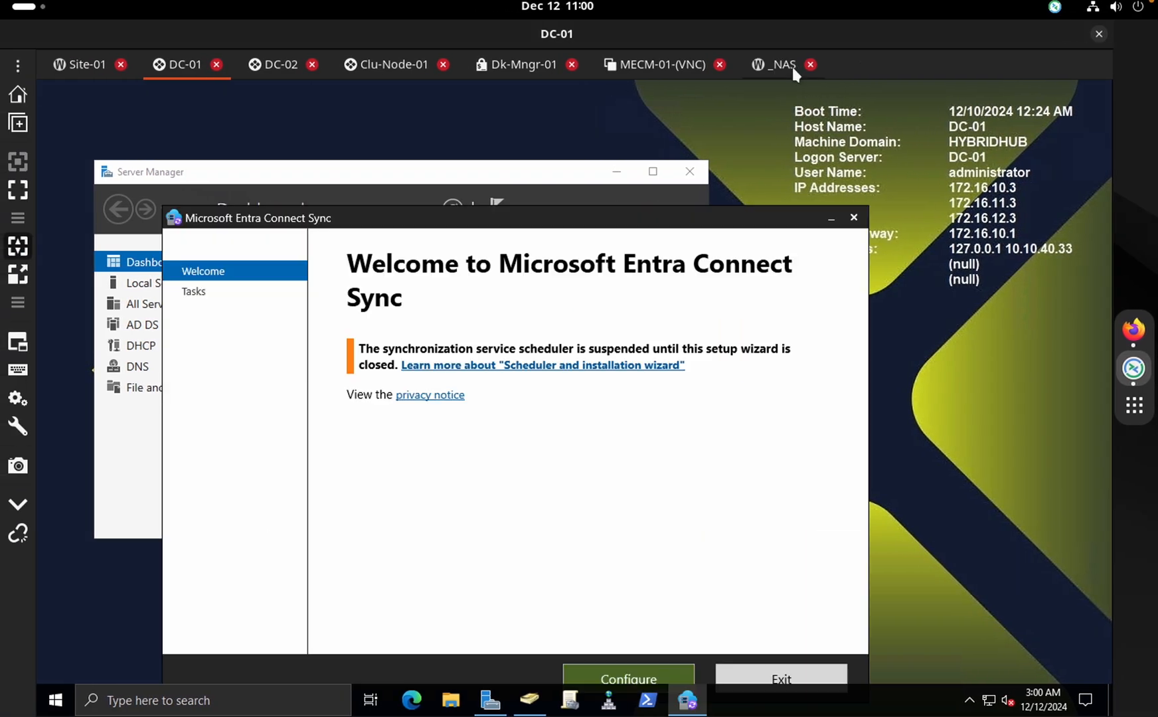
{"action": "left_click", "coordinate": [20, 65]}
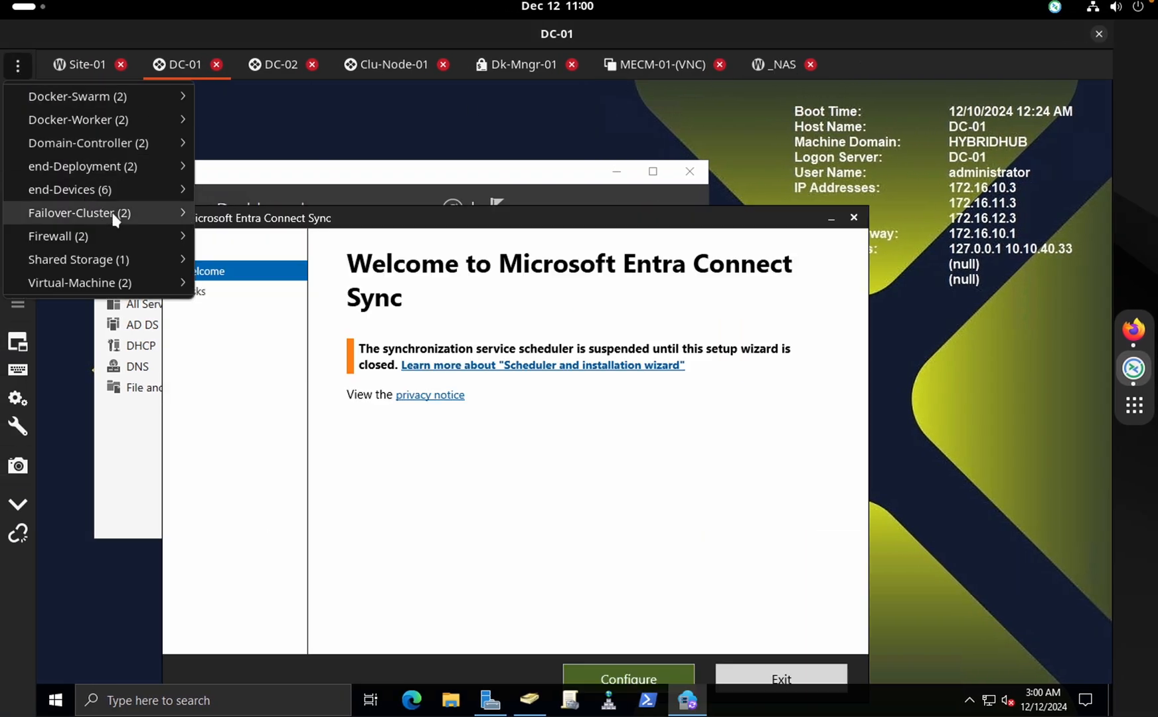
{"action": "mouse_move", "coordinate": [141, 187]}
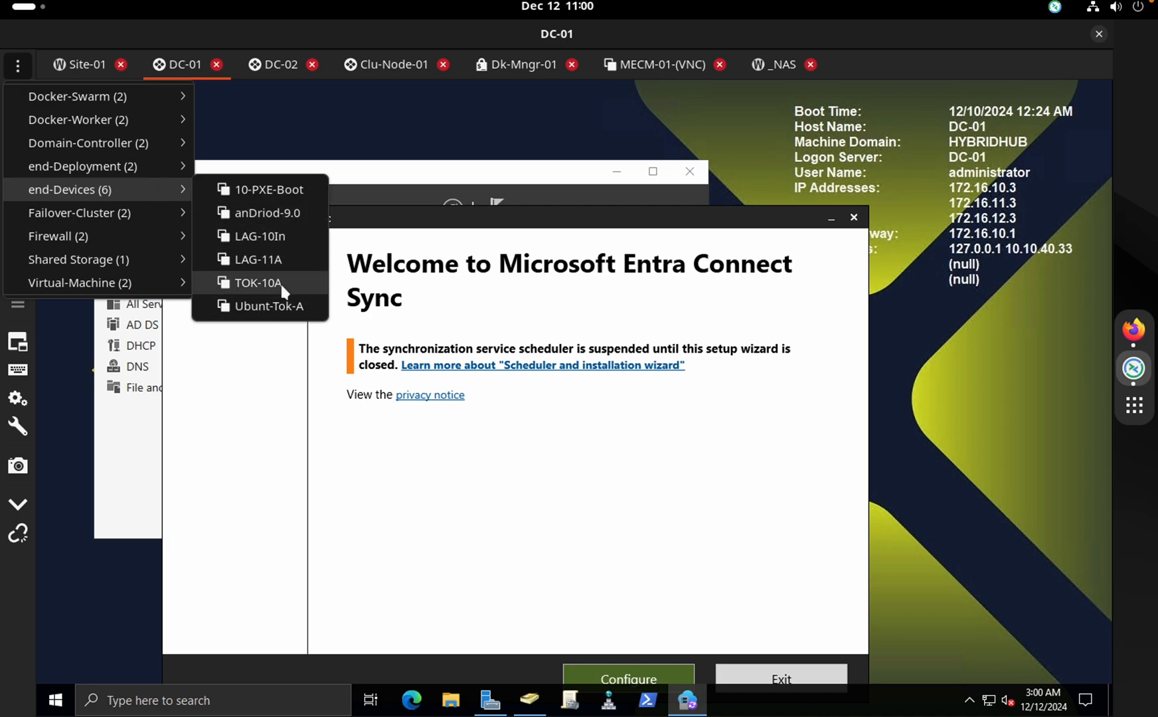
{"action": "left_click", "coordinate": [281, 240]}
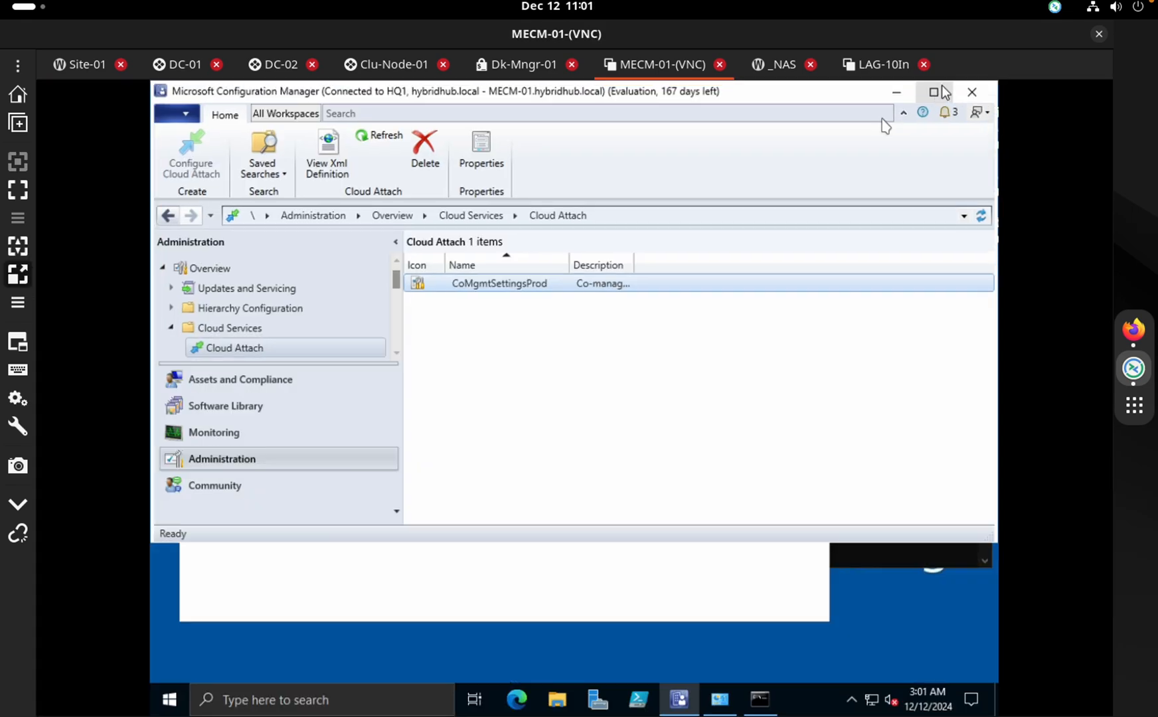
Close the Network Connections window and maximize the Configuration Manager console
{"action": "left_click", "coordinate": [658, 591]}
{"action": "left_click", "coordinate": [809, 143]}
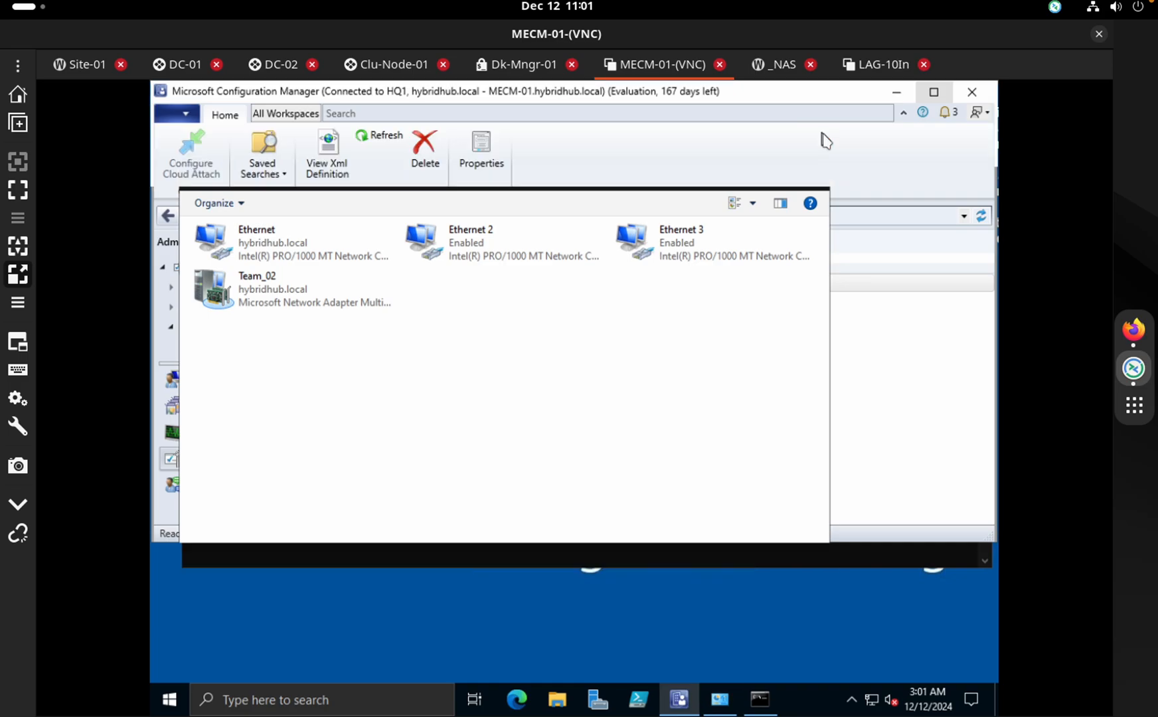
{"action": "left_click", "coordinate": [934, 92]}
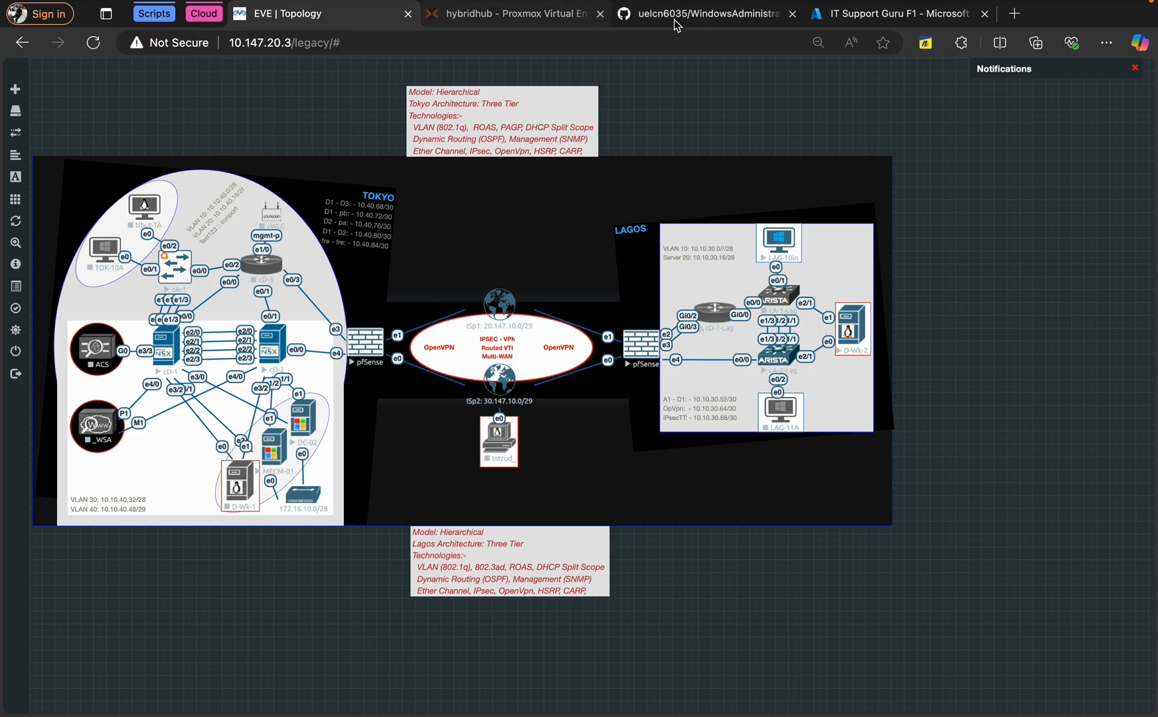
Glance at the GitHub repository page, then at the LAG-10In remote session
{"action": "left_click", "coordinate": [724, 25]}
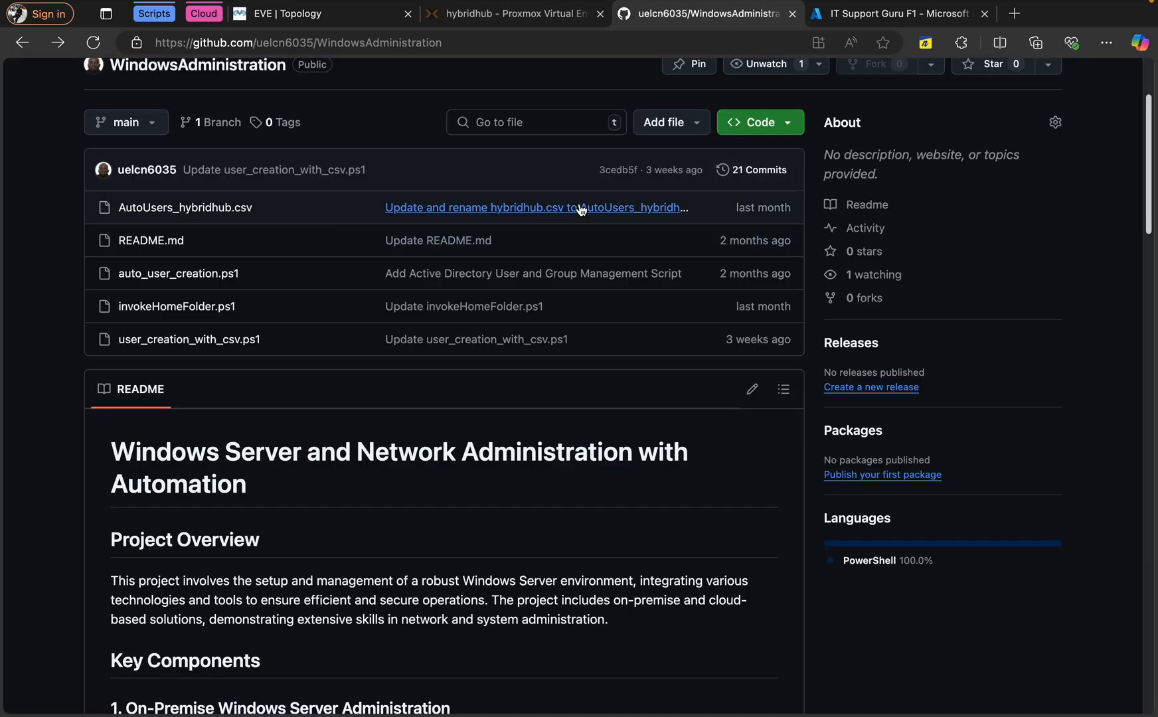
{"action": "scroll", "coordinate": [579, 211], "scroll_direction": "up", "scroll_amount": 2}
{"action": "scroll", "coordinate": [579, 211], "scroll_direction": "up", "scroll_amount": 1}
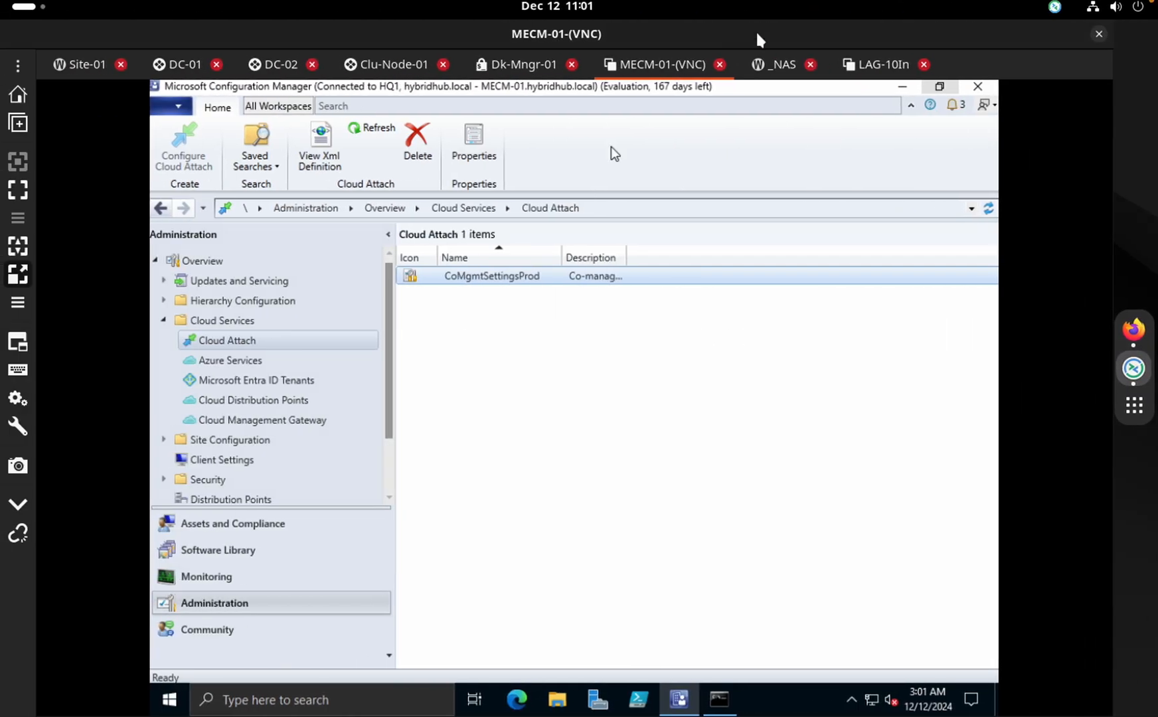
{"action": "left_click", "coordinate": [882, 67]}
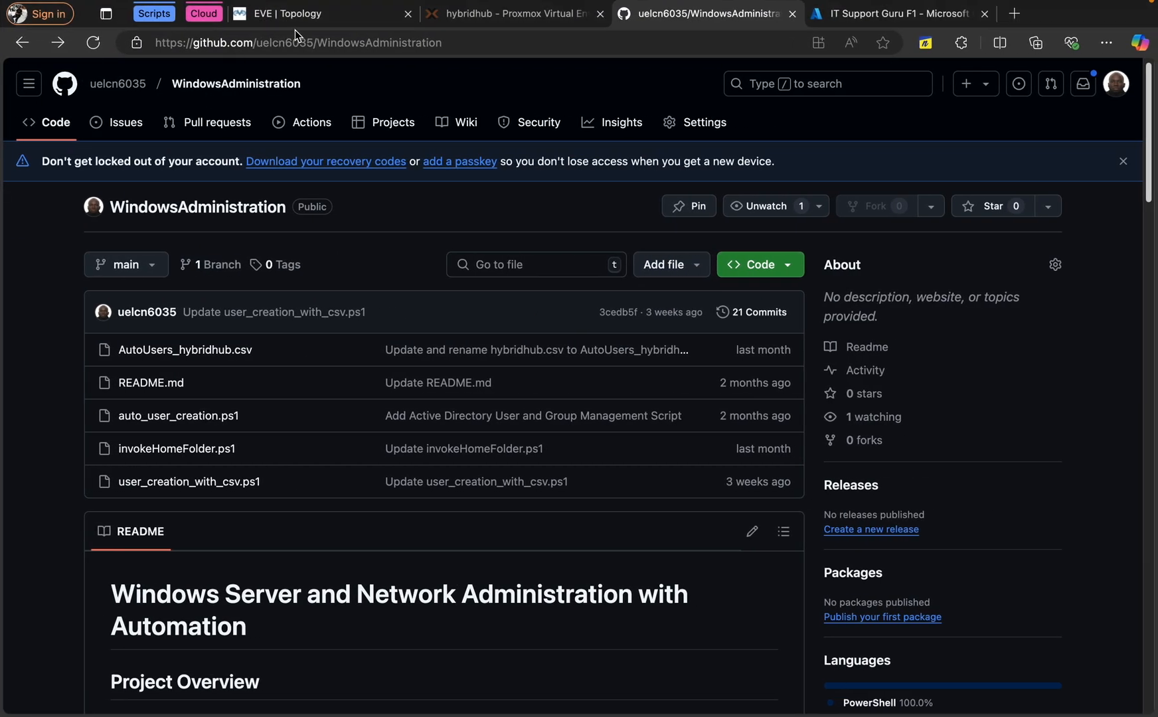
Open the LAG-10In node console from EVE Topology, check Intune, and return to GitHub
{"action": "left_click", "coordinate": [303, 24]}
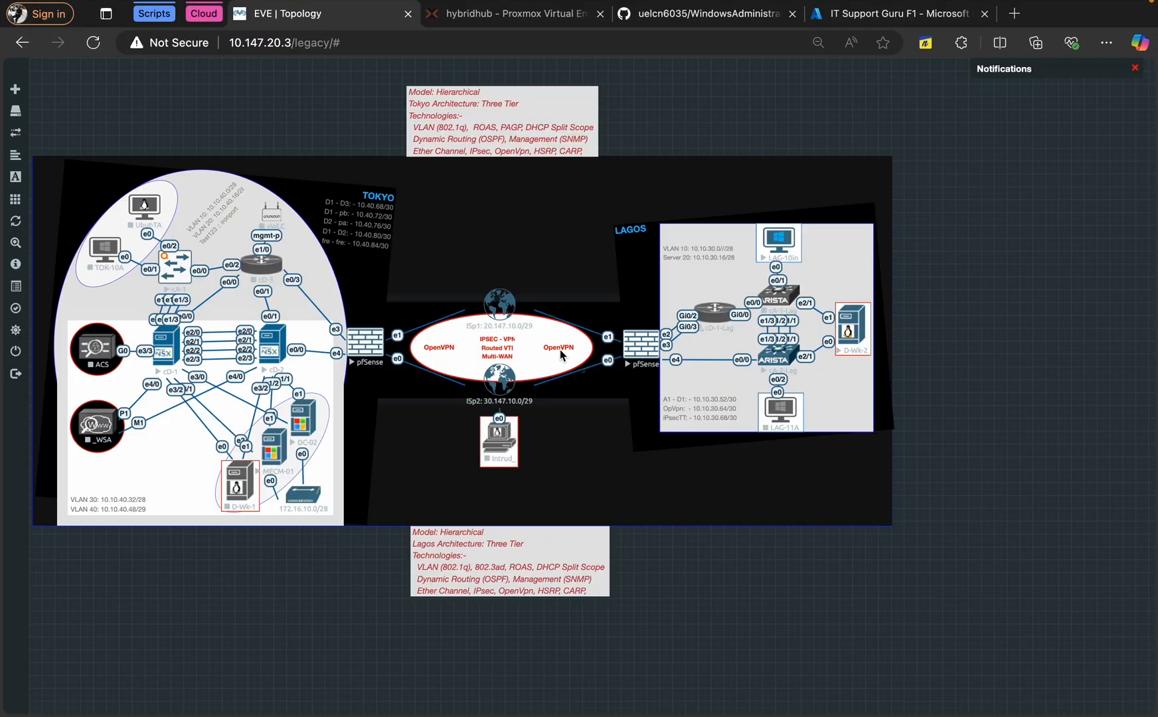
{"action": "left_click", "coordinate": [781, 254]}
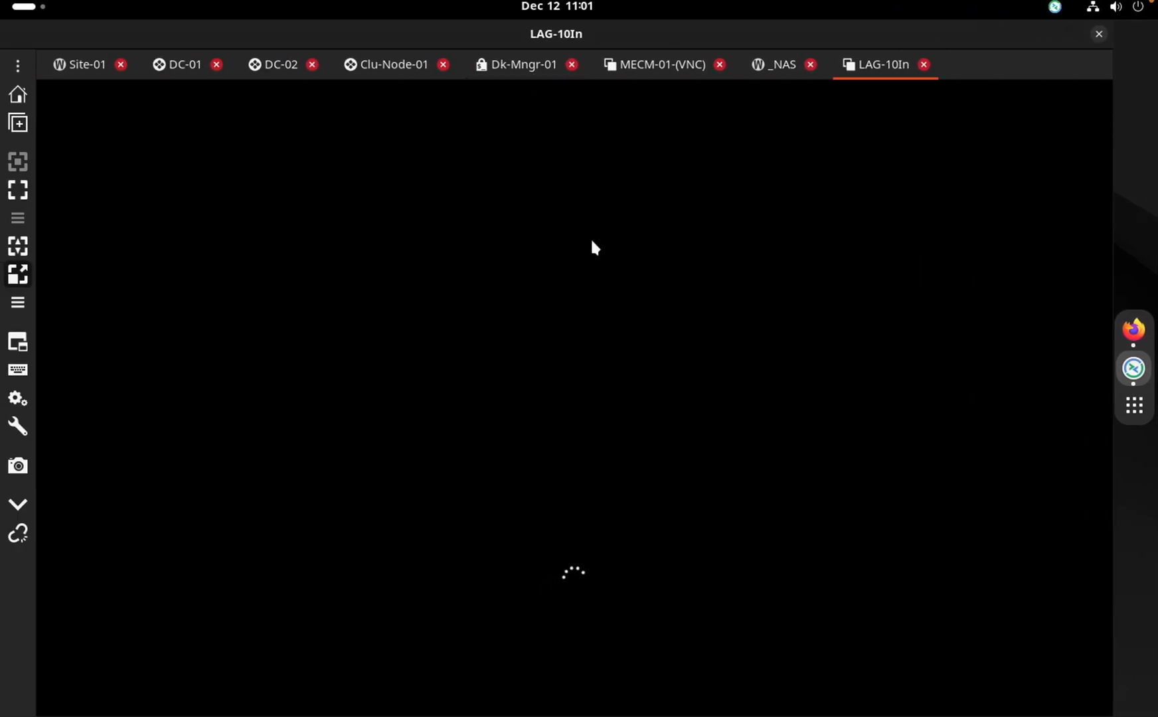
{"action": "key", "text": "ctrl+Right"}
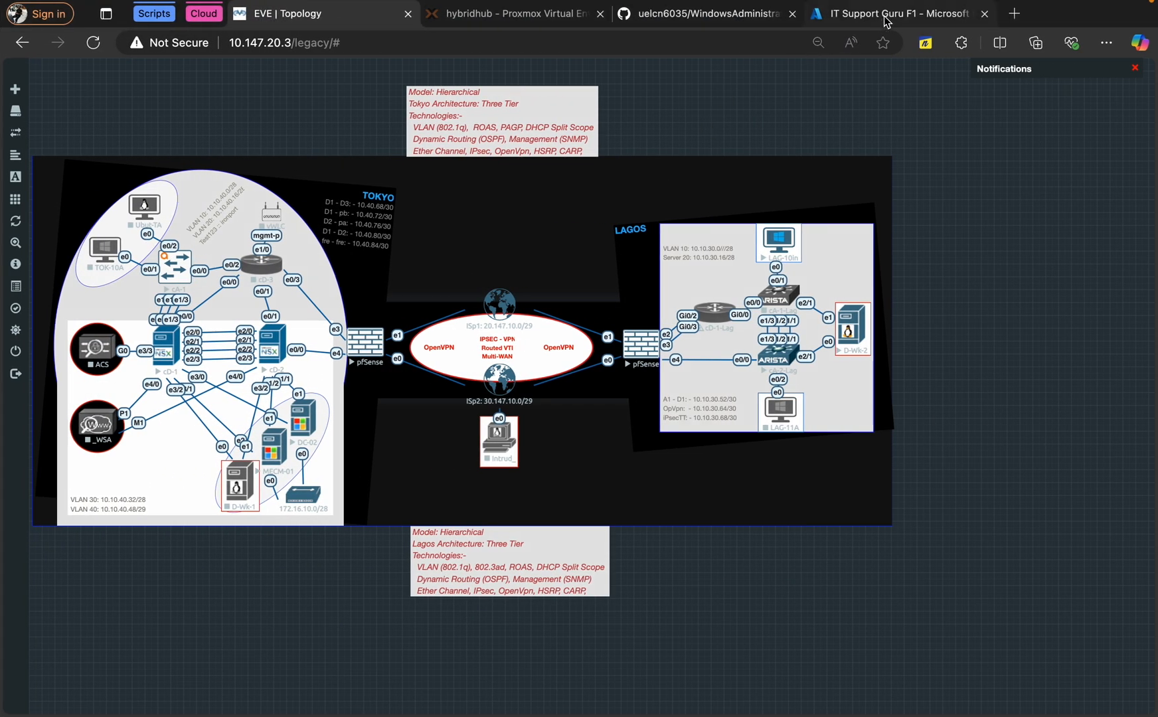
{"action": "left_click", "coordinate": [884, 17]}
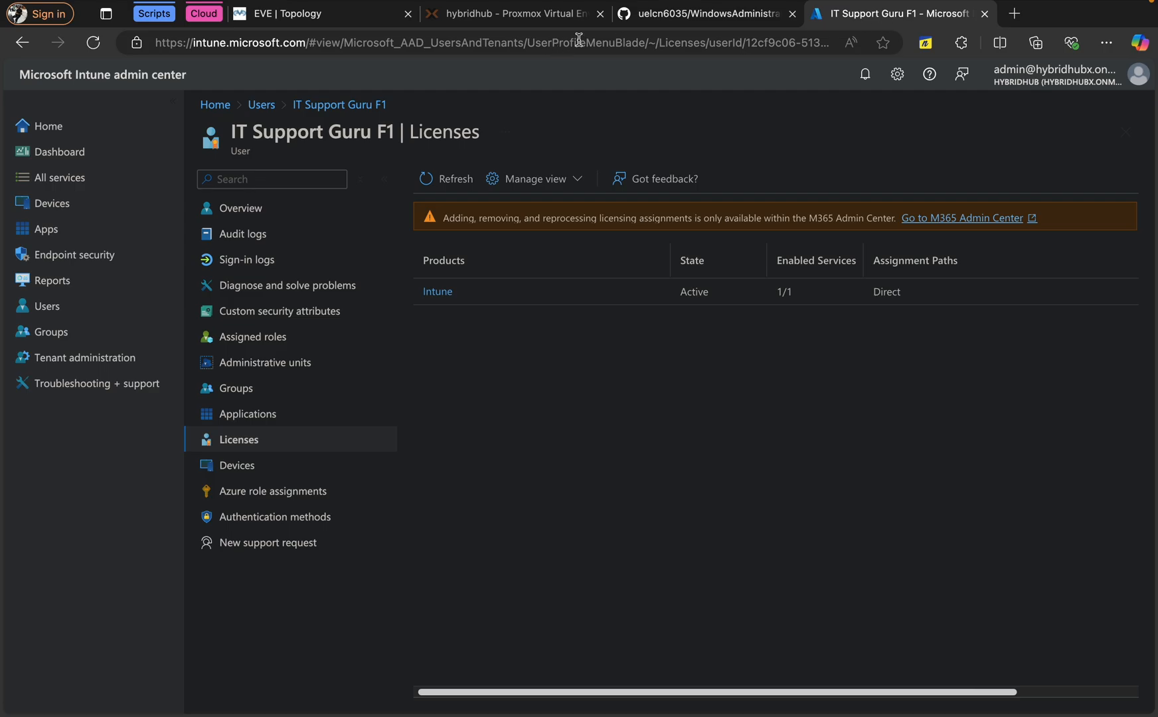
{"action": "left_click", "coordinate": [637, 20]}
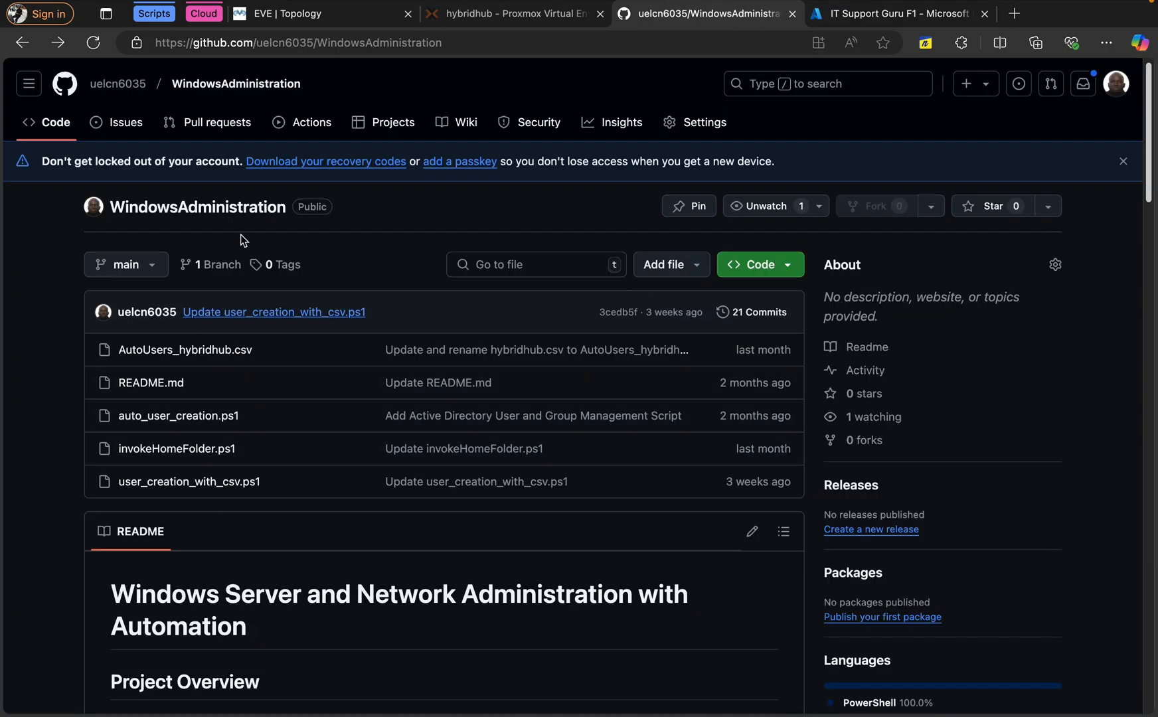
Open README.md and scroll through the WindowsAdministration README to the end
{"action": "left_click", "coordinate": [158, 384]}
{"action": "scroll", "coordinate": [500, 446], "scroll_direction": "down", "scroll_amount": 5}
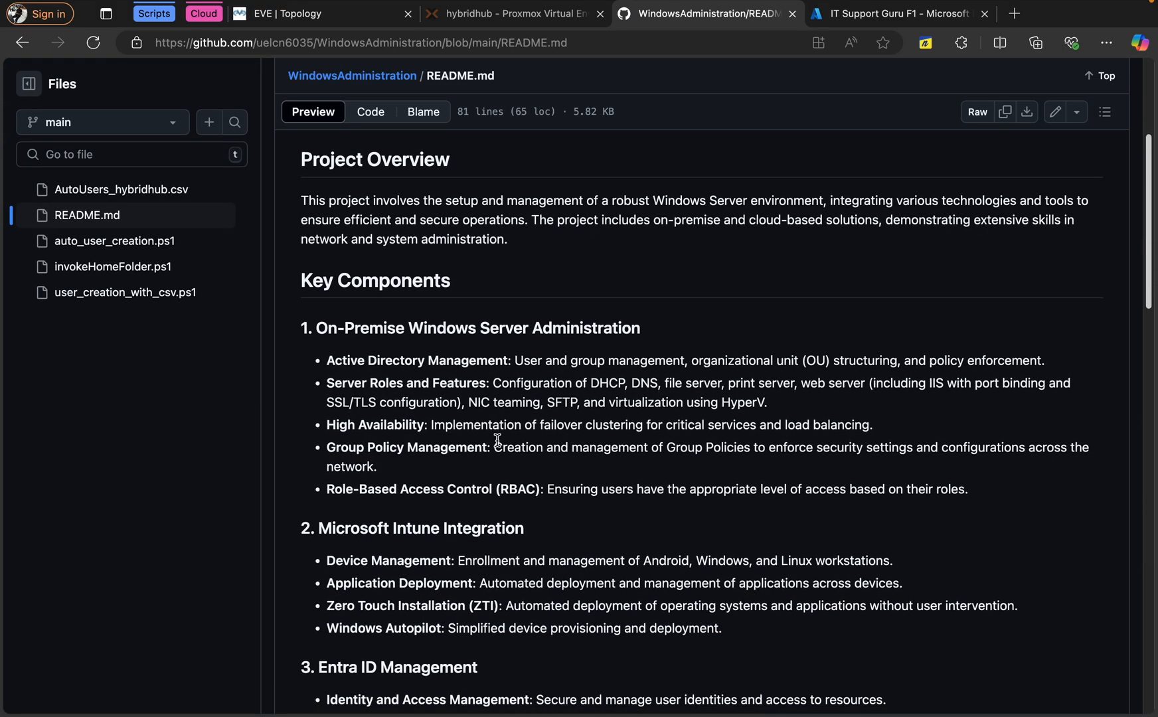
{"action": "scroll", "coordinate": [497, 439], "scroll_direction": "down", "scroll_amount": 3}
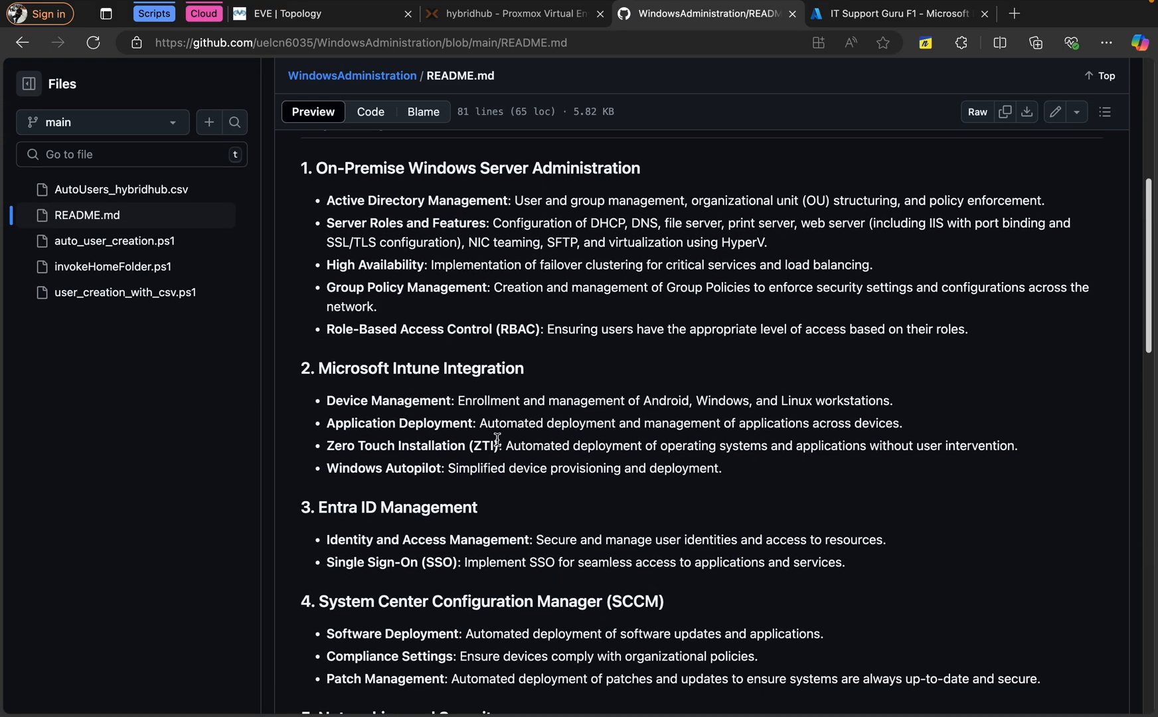
{"action": "scroll", "coordinate": [497, 439], "scroll_direction": "down", "scroll_amount": 2}
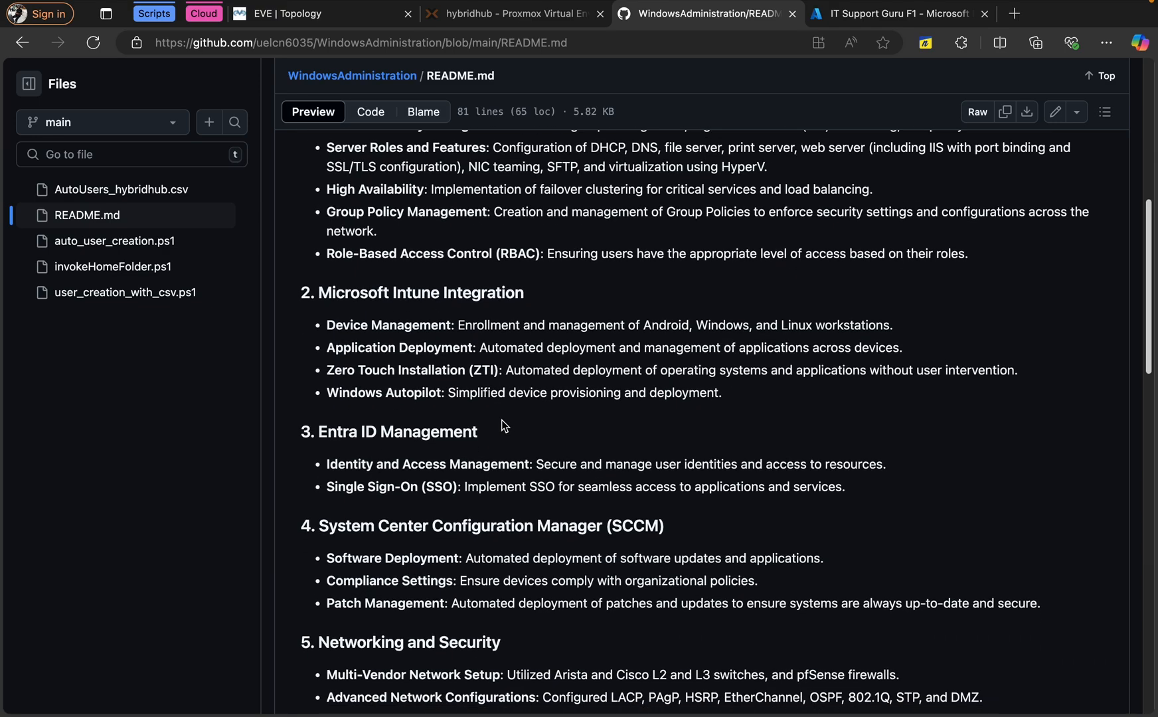
{"action": "scroll", "coordinate": [502, 420], "scroll_direction": "down", "scroll_amount": 1}
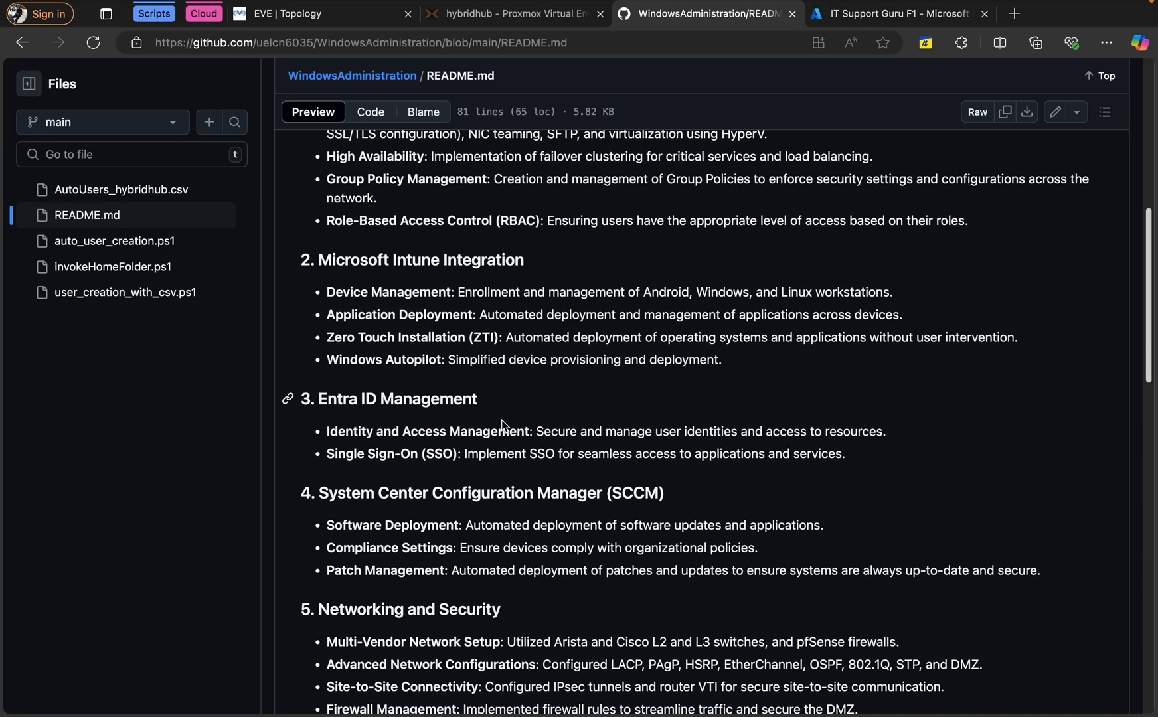
{"action": "scroll", "coordinate": [503, 422], "scroll_direction": "down", "scroll_amount": 2}
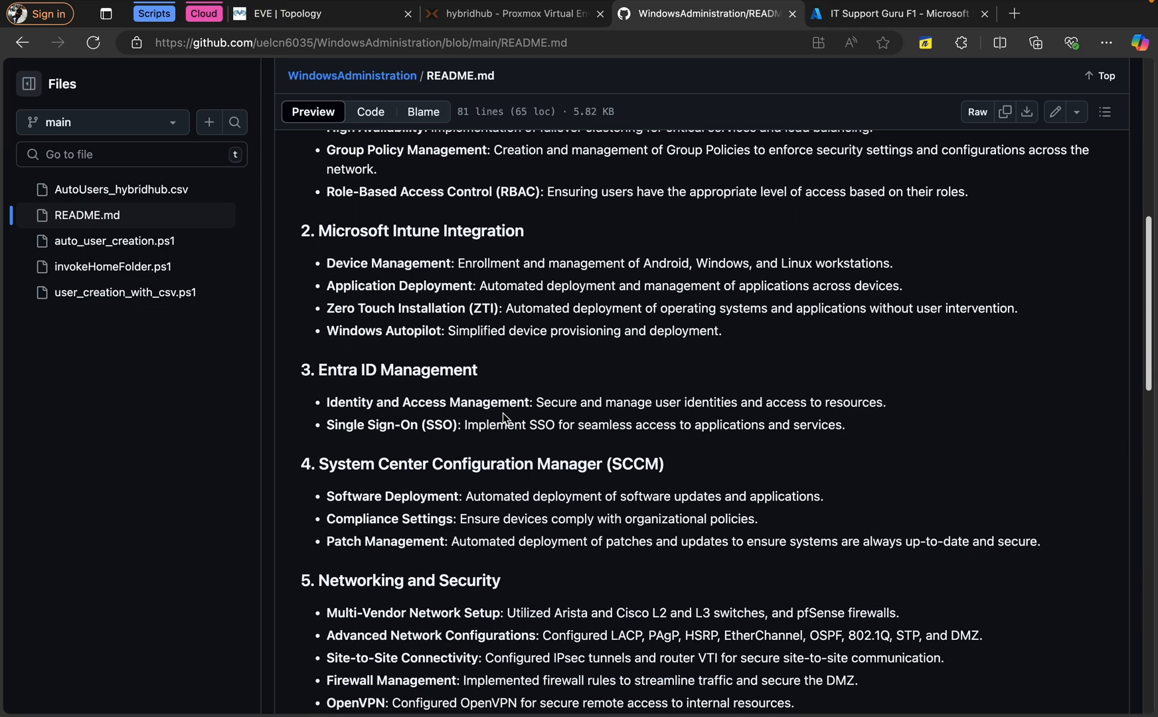
{"action": "scroll", "coordinate": [503, 417], "scroll_direction": "down", "scroll_amount": 3}
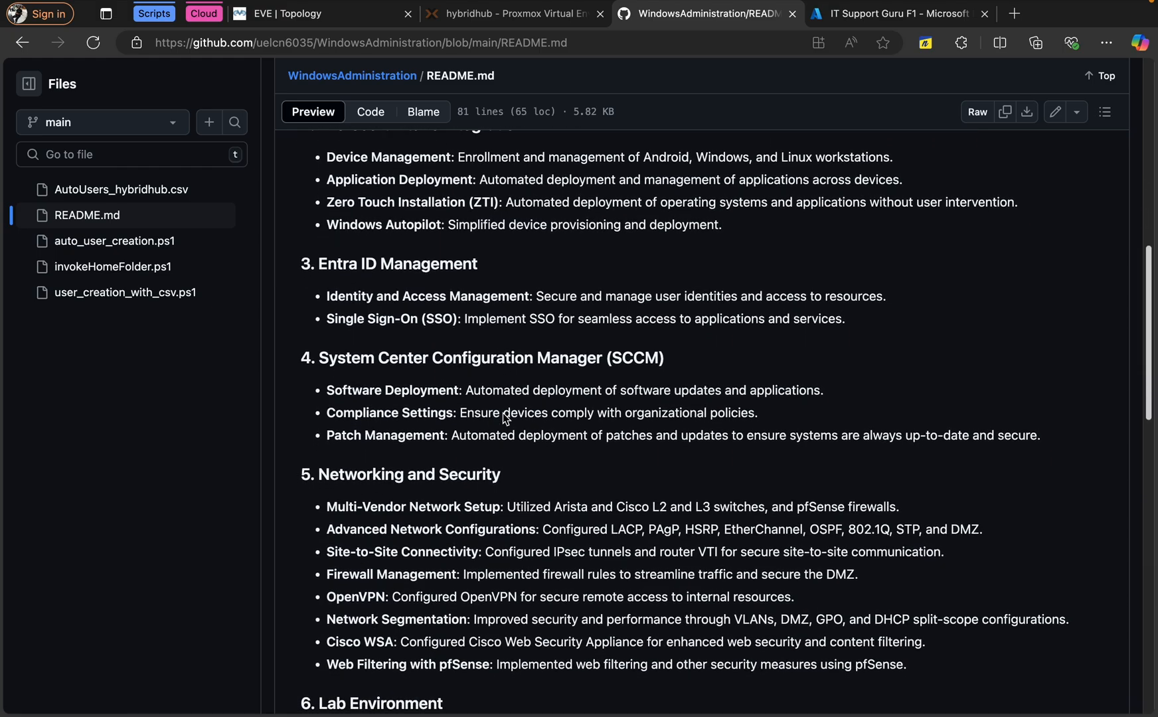
{"action": "scroll", "coordinate": [503, 413], "scroll_direction": "down", "scroll_amount": 10}
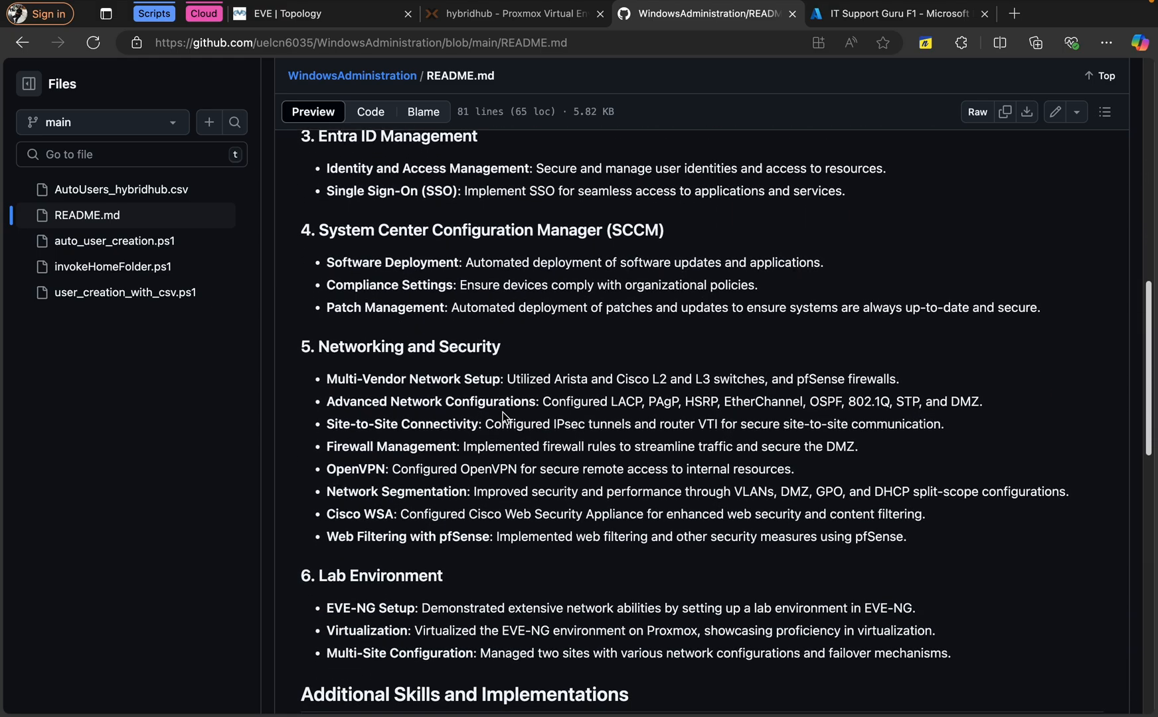
{"action": "scroll", "coordinate": [505, 417], "scroll_direction": "down", "scroll_amount": 15}
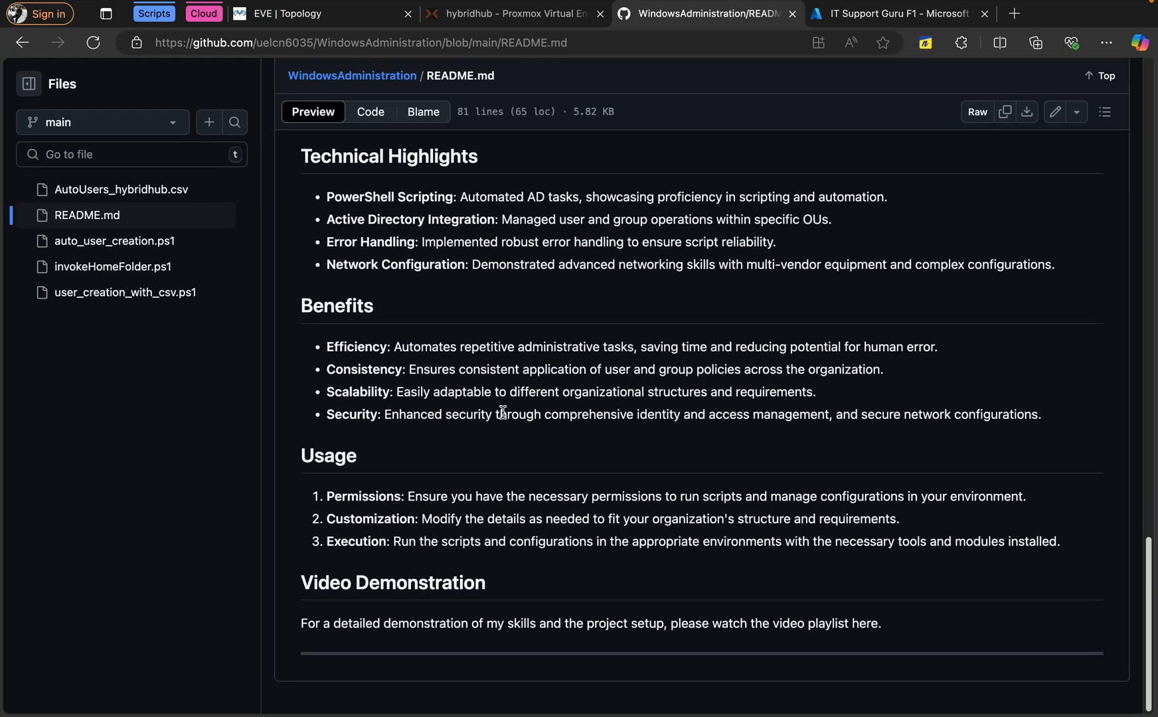
{"action": "scroll", "coordinate": [503, 306], "scroll_direction": "up", "scroll_amount": 20}
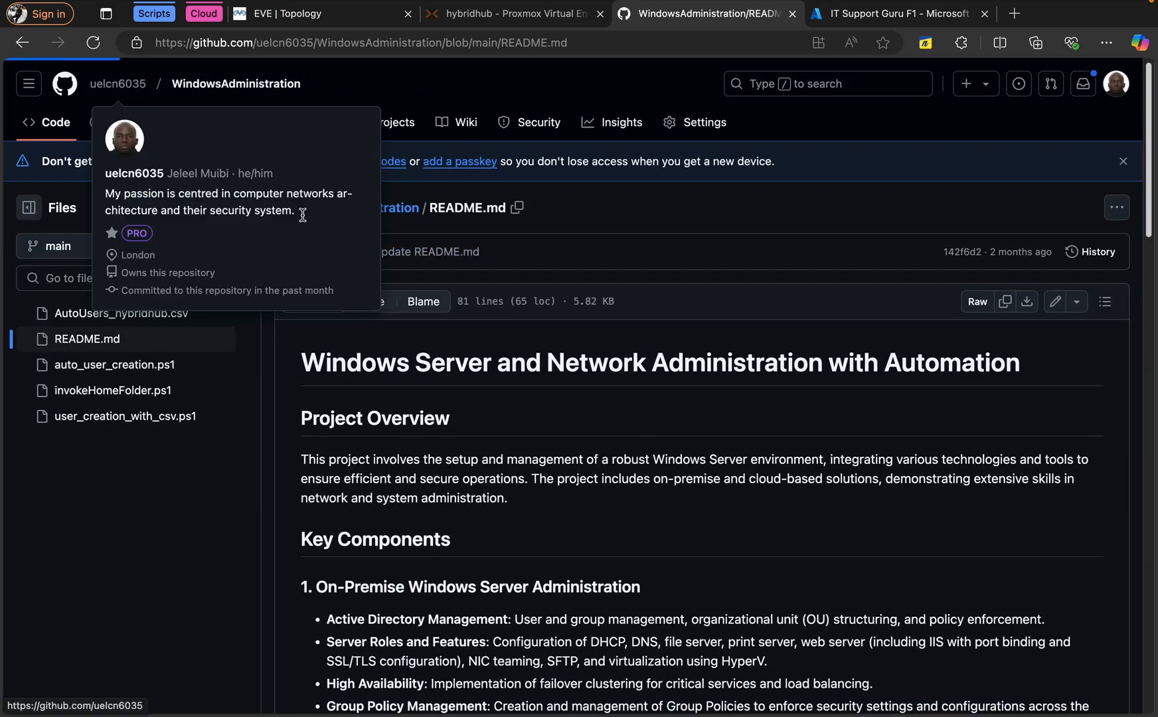
Visit the repository owner's GitHub profile, then switch to the LAG-10In desktop
{"action": "left_click", "coordinate": [126, 85]}
{"action": "scroll", "coordinate": [537, 395], "scroll_direction": "down", "scroll_amount": 1}
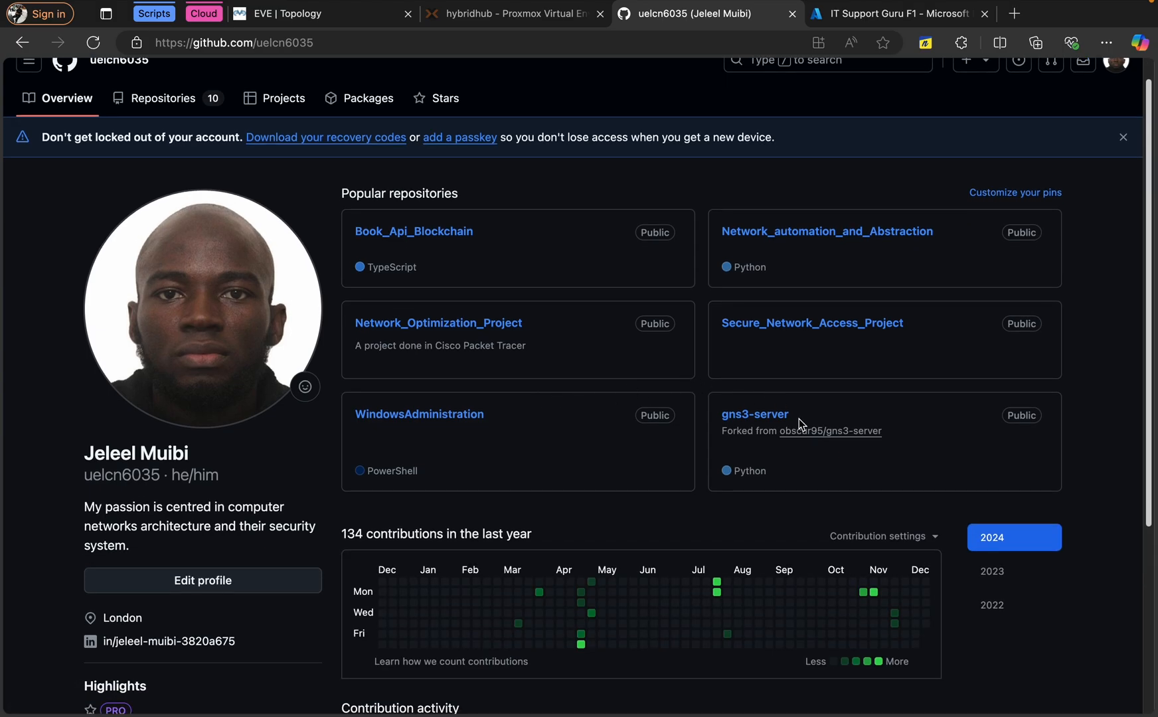
{"action": "scroll", "coordinate": [799, 426], "scroll_direction": "up", "scroll_amount": 1}
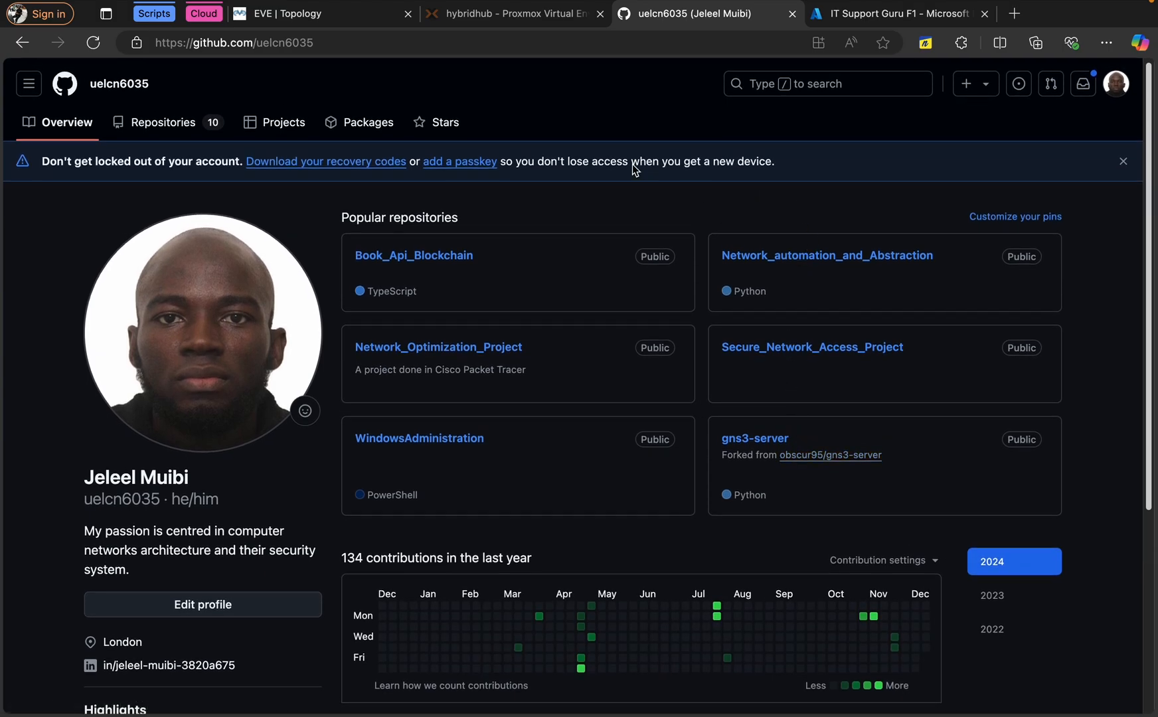
{"action": "key", "text": "ctrl+Left"}
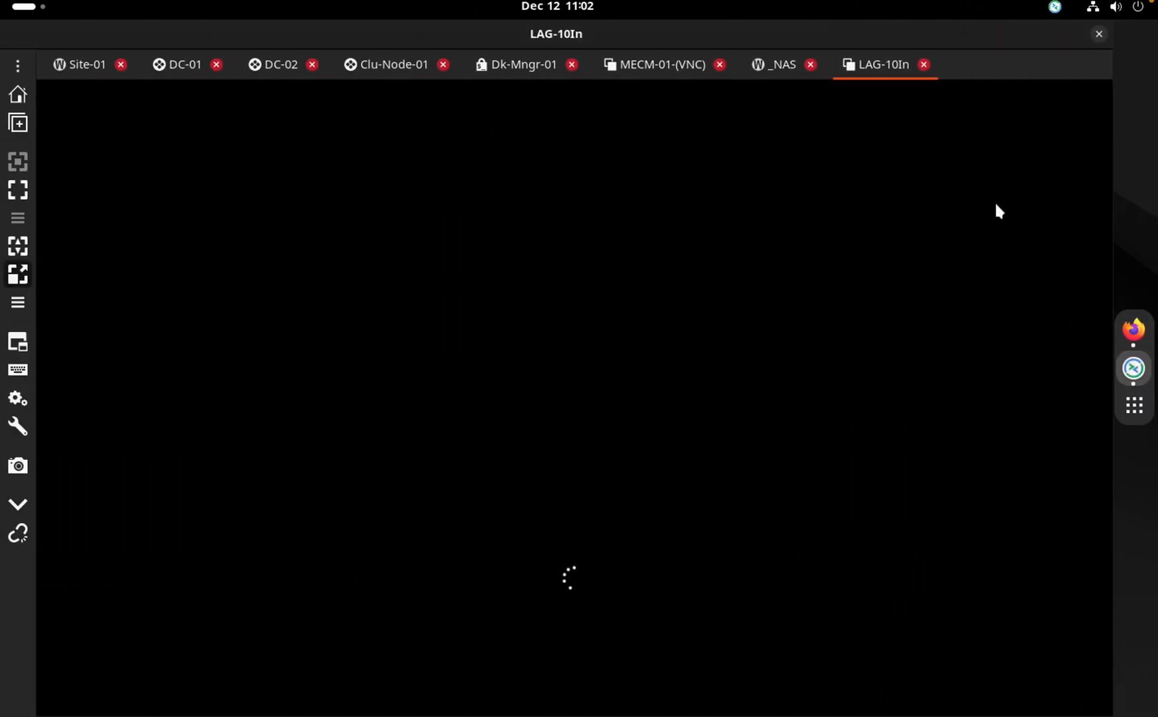
Maximize Firefox, reload mycv.local, browse the CV site, then restore the window size
{"action": "left_click", "coordinate": [1134, 330]}
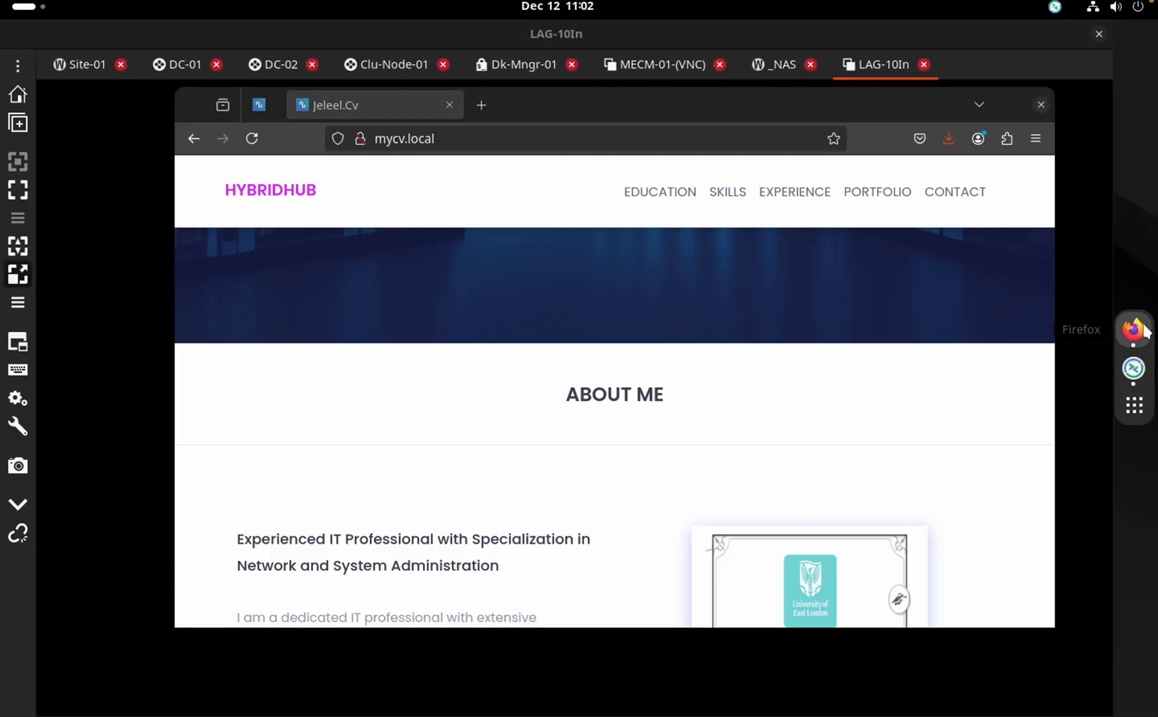
{"action": "double_click", "coordinate": [845, 105]}
{"action": "left_click", "coordinate": [546, 70]}
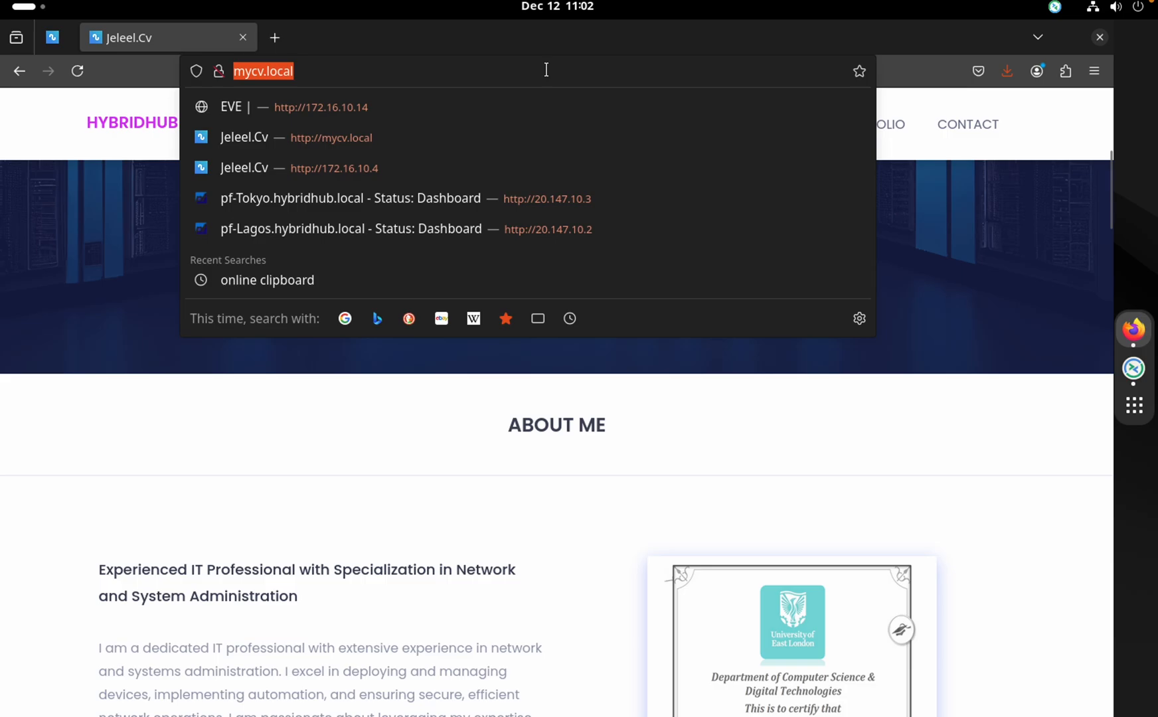
{"action": "key", "text": "Return"}
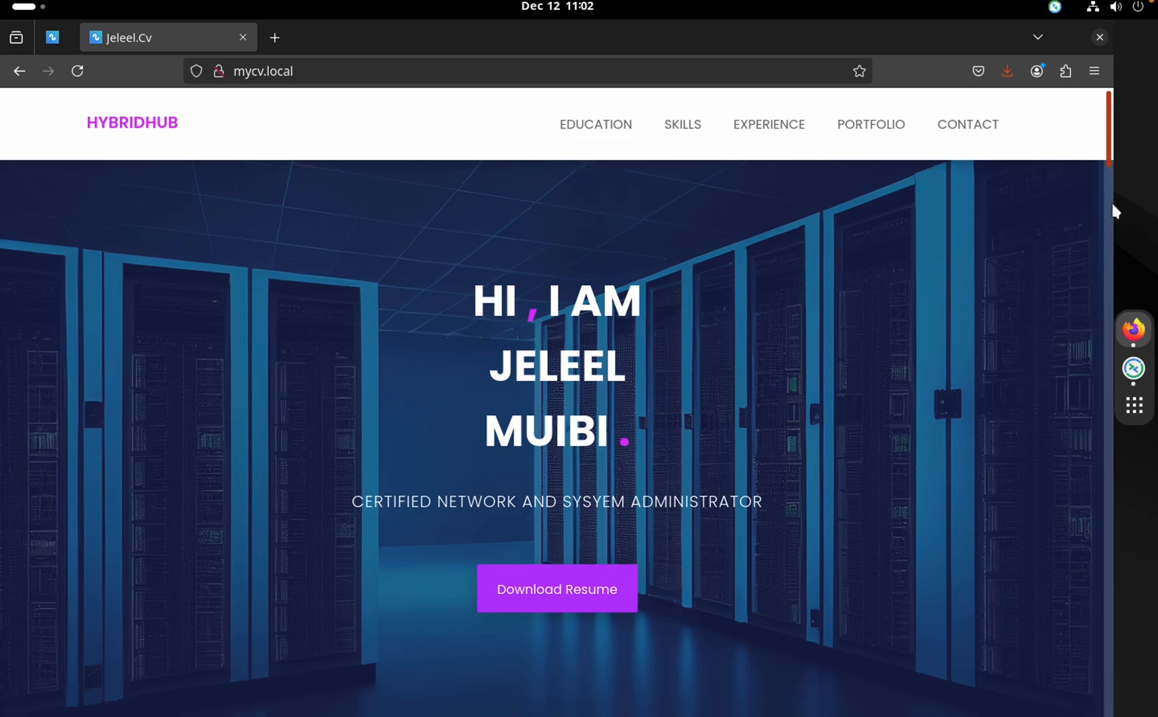
{"action": "left_click_drag", "start_coordinate": [1111, 200], "coordinate": [426, 44]}
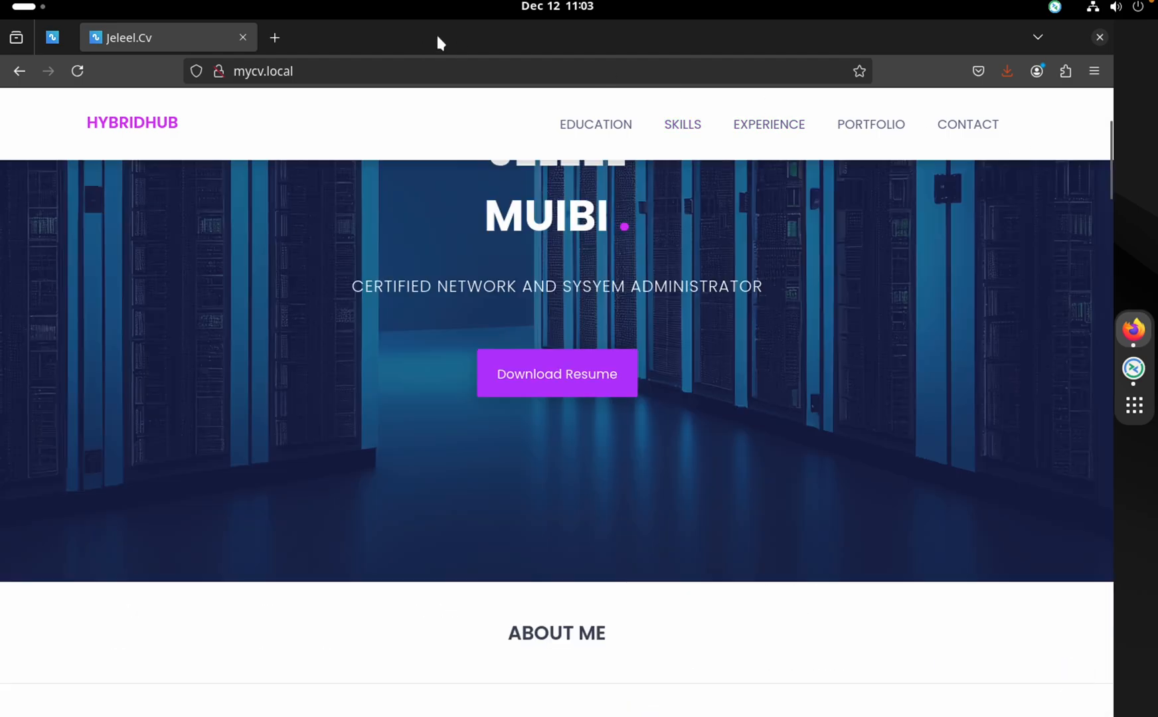
{"action": "double_click", "coordinate": [437, 37]}
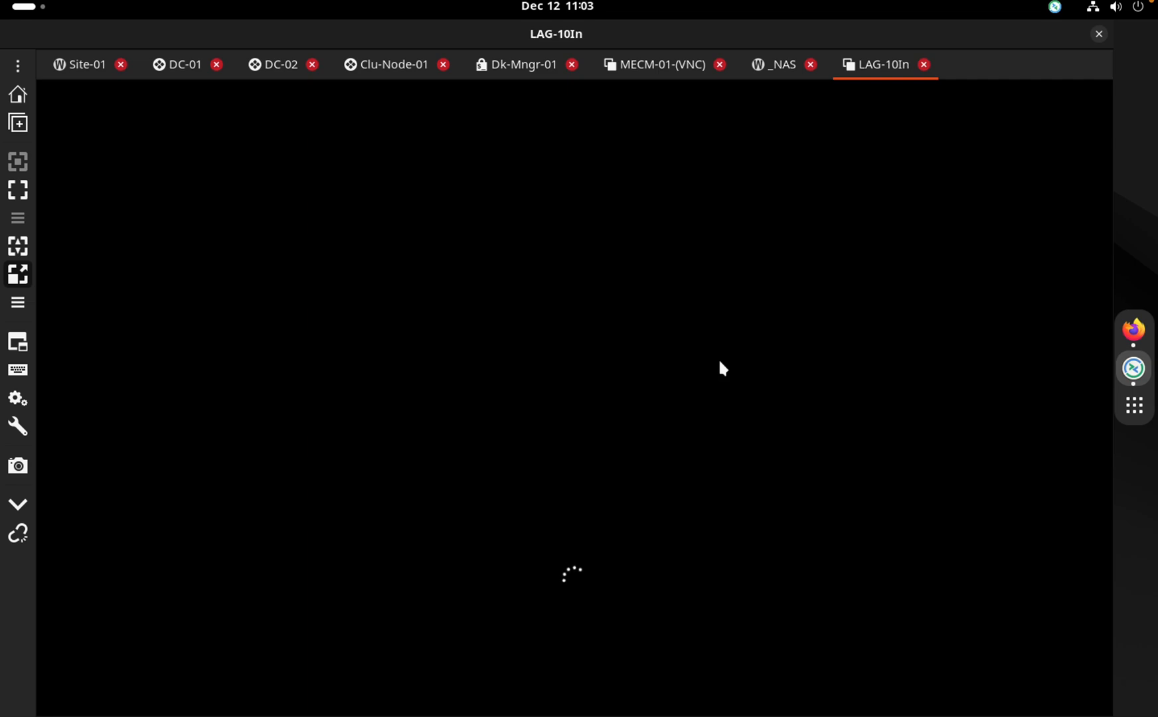
Open the system quick settings and its tray options
{"action": "left_click", "coordinate": [1106, 9]}
{"action": "left_click", "coordinate": [838, 203]}
{"action": "mouse_move", "coordinate": [857, 2]}
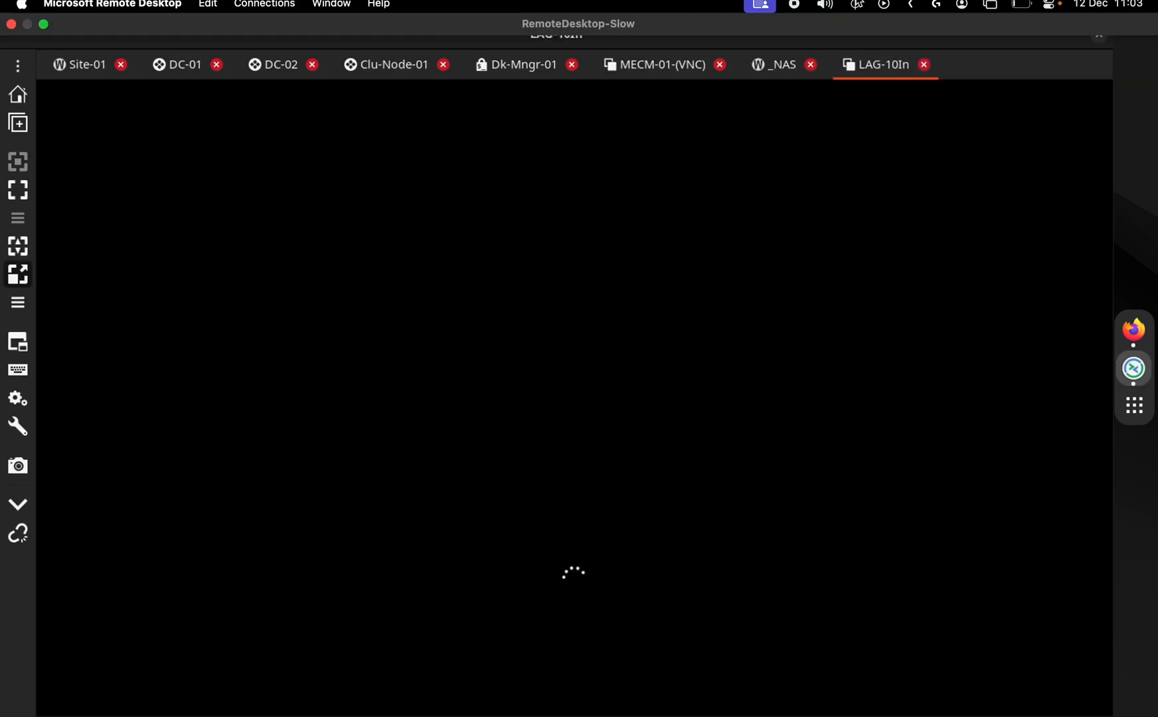